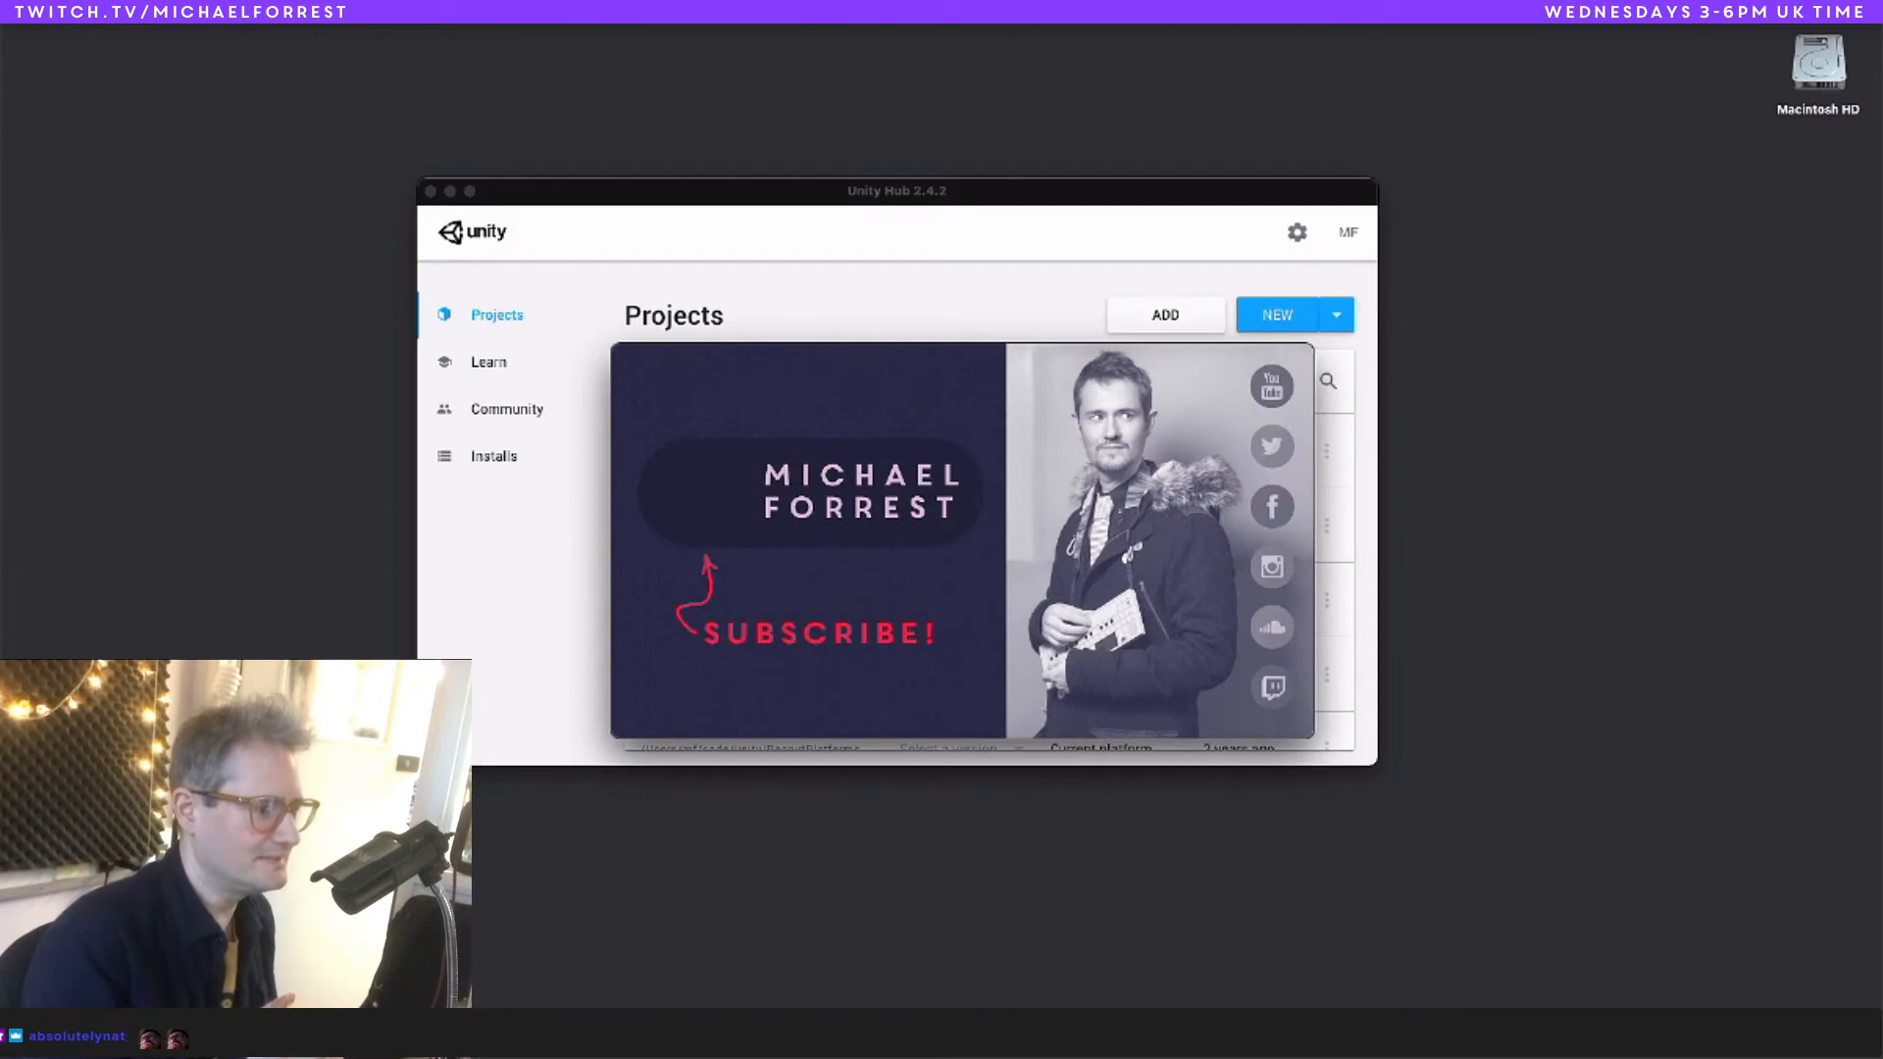
Step: Enlarge the Shoebox music video player and play a passage from the second half of the video
{"action": "left_click_drag", "start_coordinate": [611, 736], "coordinate": [366, 876], "text": "alt"}
{"action": "left_click_drag", "start_coordinate": [1044, 761], "coordinate": [979, 760]}
{"action": "key", "text": "space"}
{"action": "left_click", "coordinate": [1003, 757]}
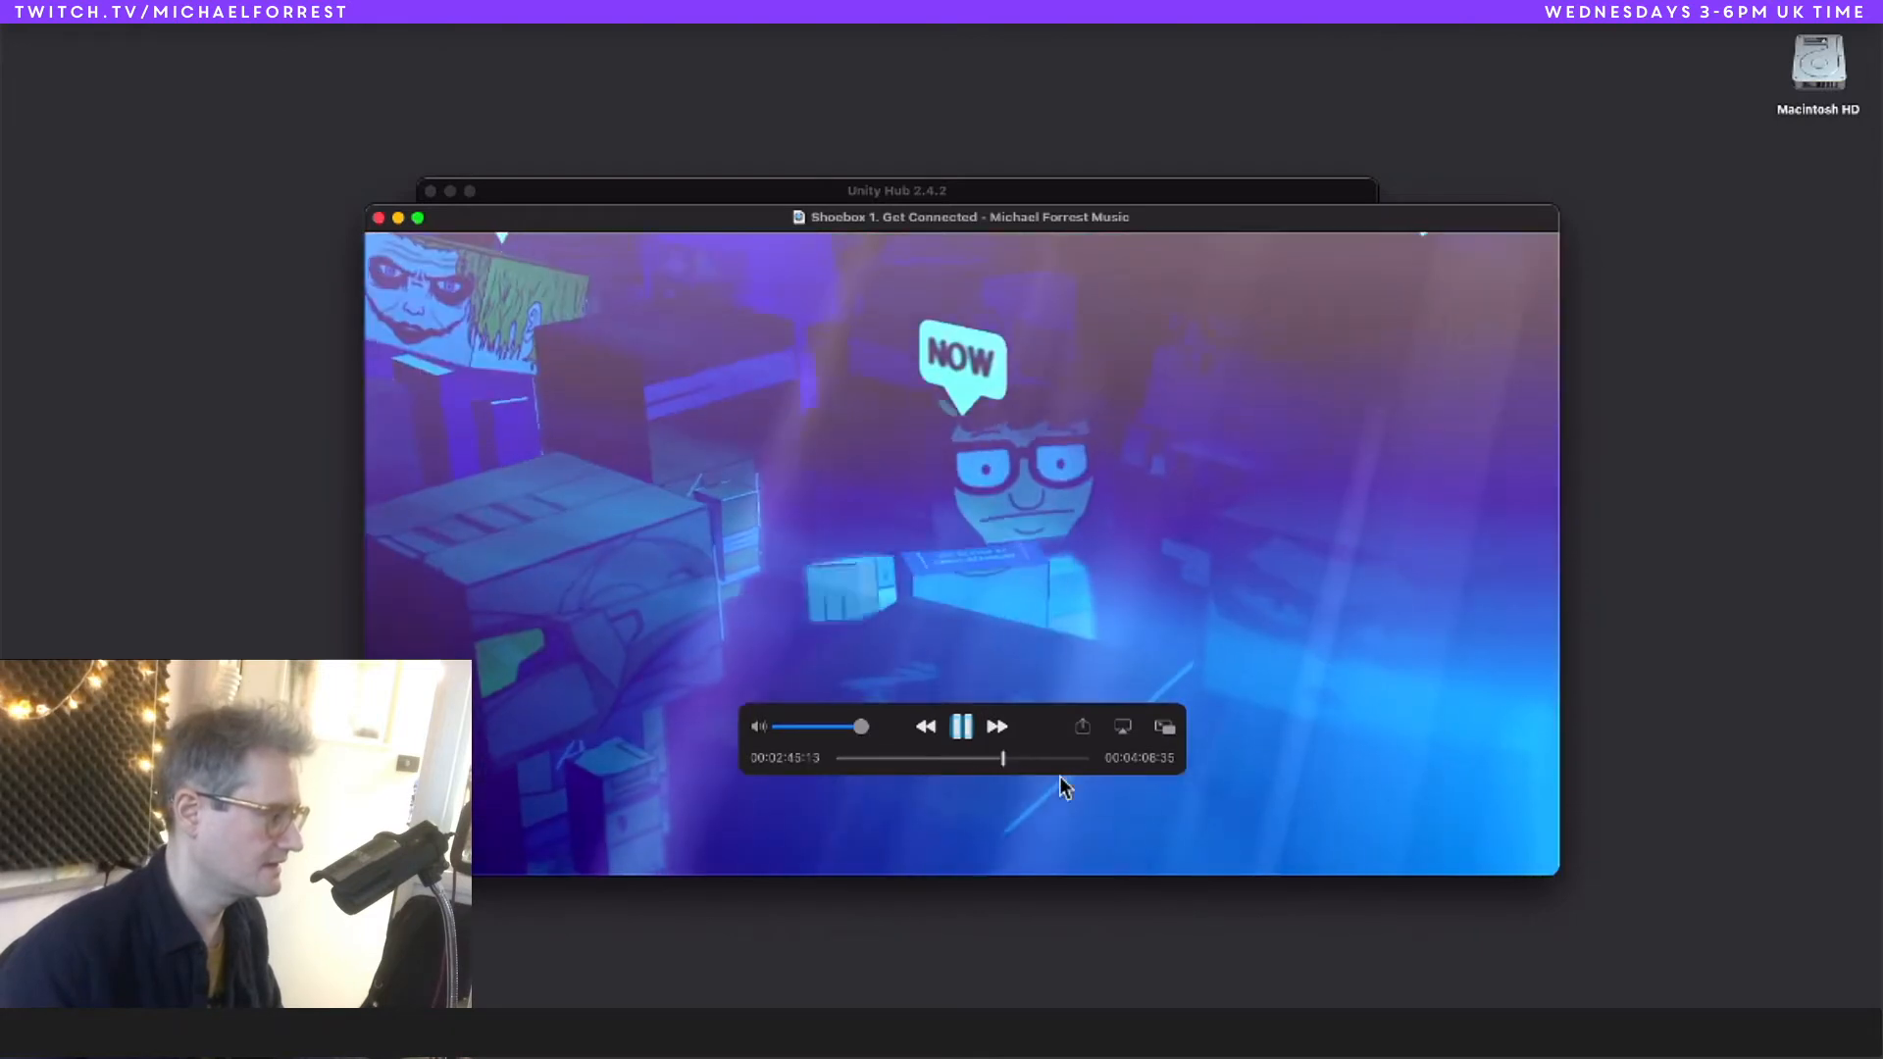
Step: Move the video player aside, bring the Unity Hub project list forward, and return to the video window
{"action": "left_click_drag", "start_coordinate": [963, 427], "coordinate": [1216, 444]}
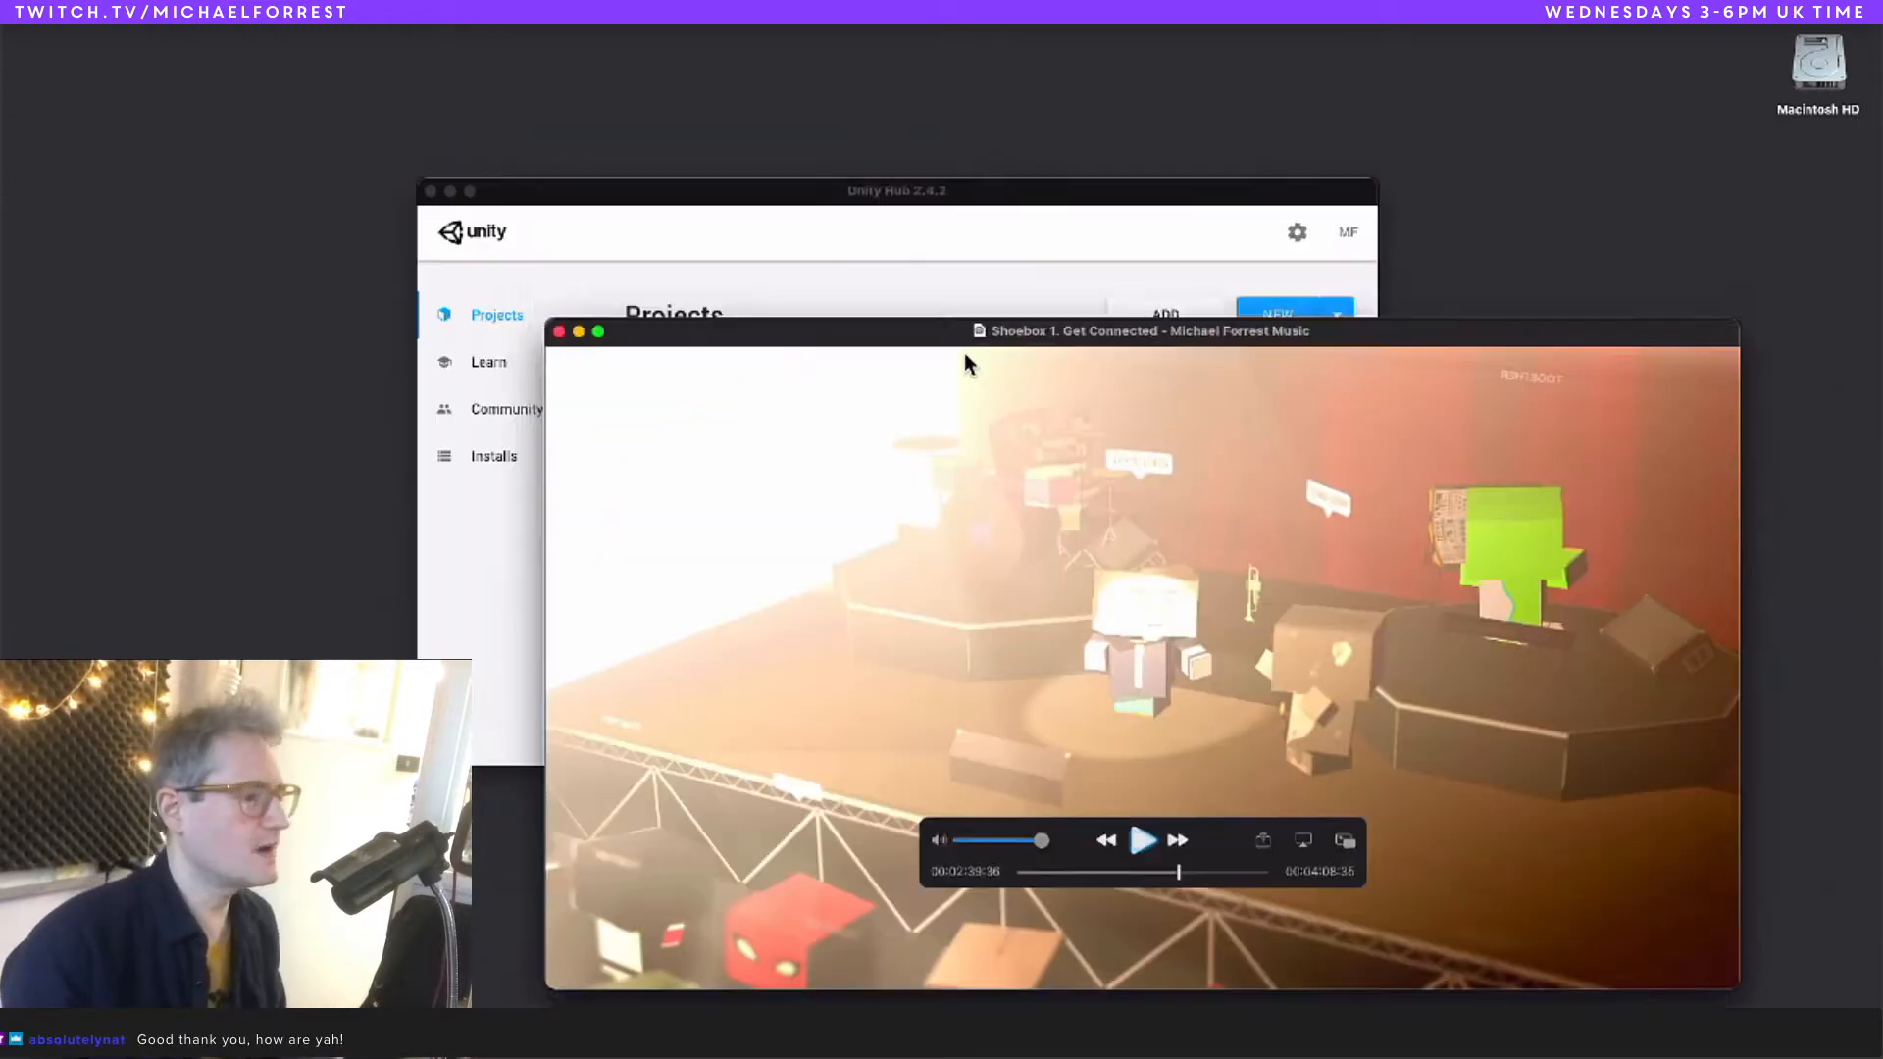
{"action": "left_click_drag", "start_coordinate": [965, 358], "coordinate": [912, 306]}
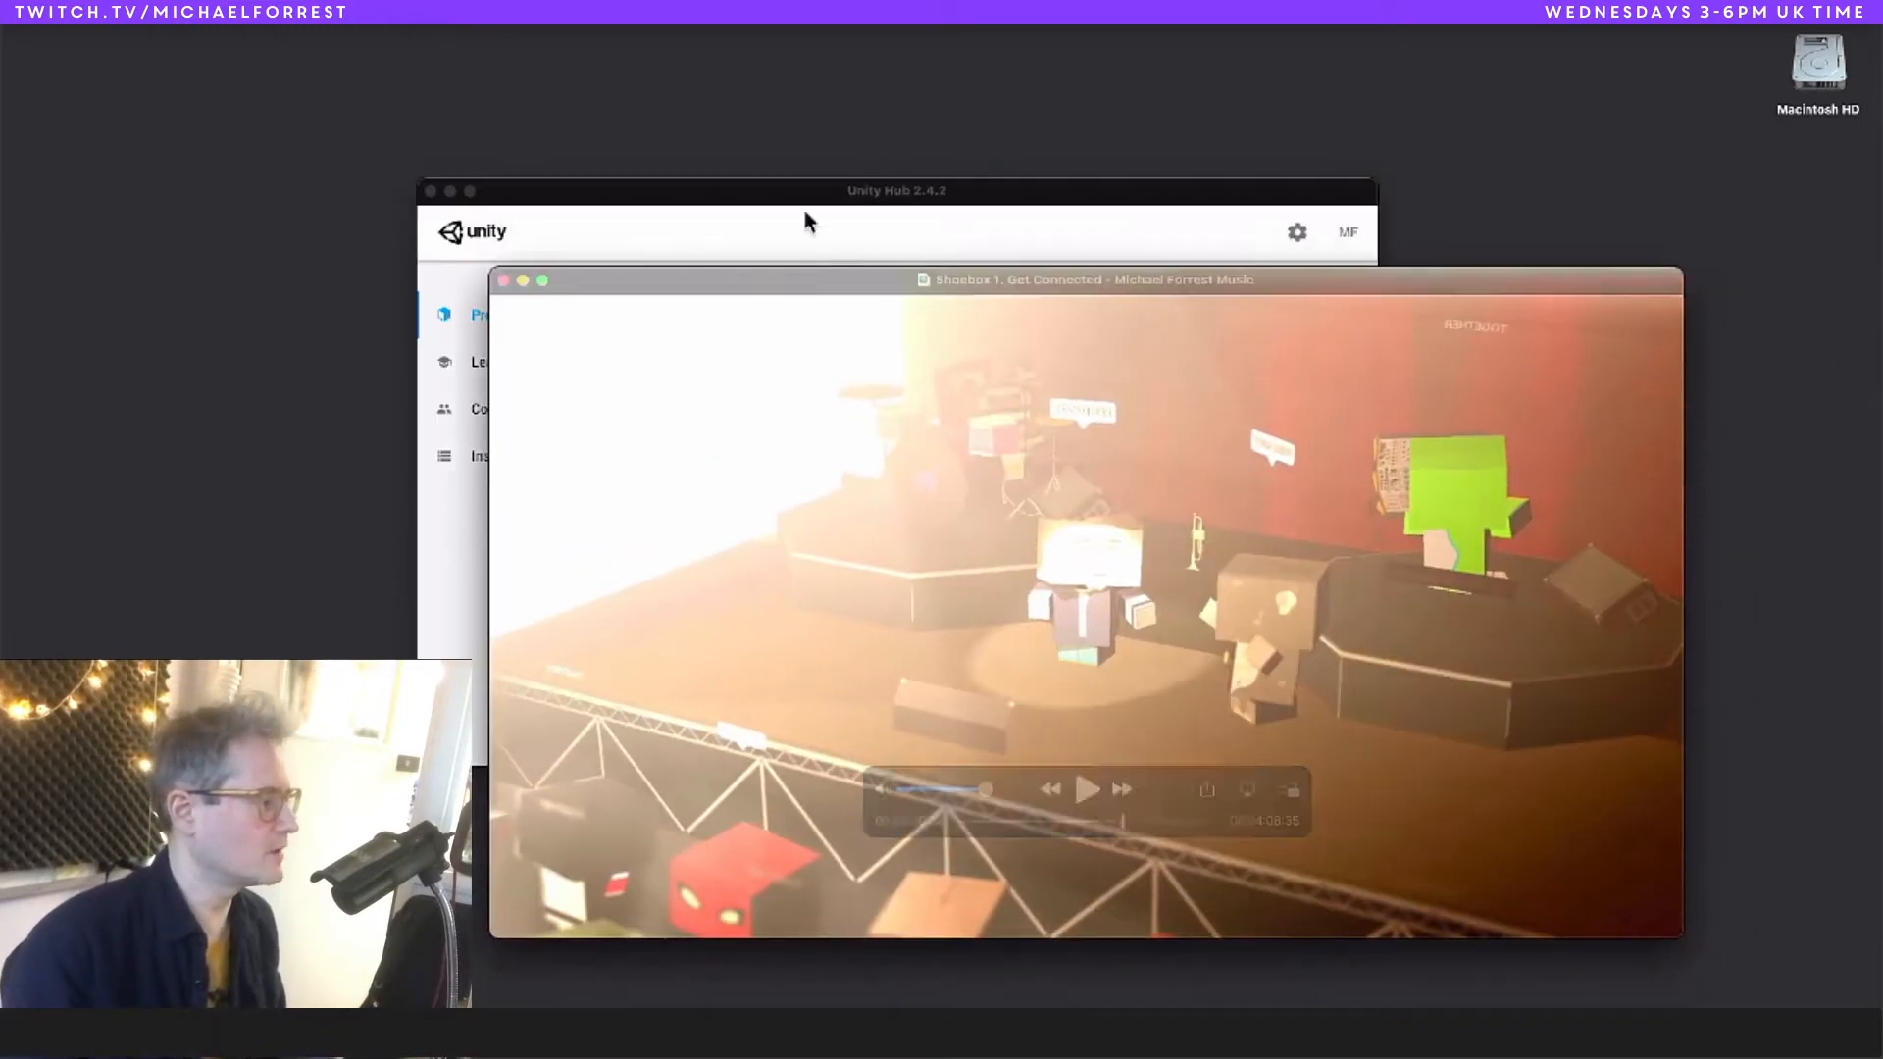
{"action": "left_click", "coordinate": [810, 188]}
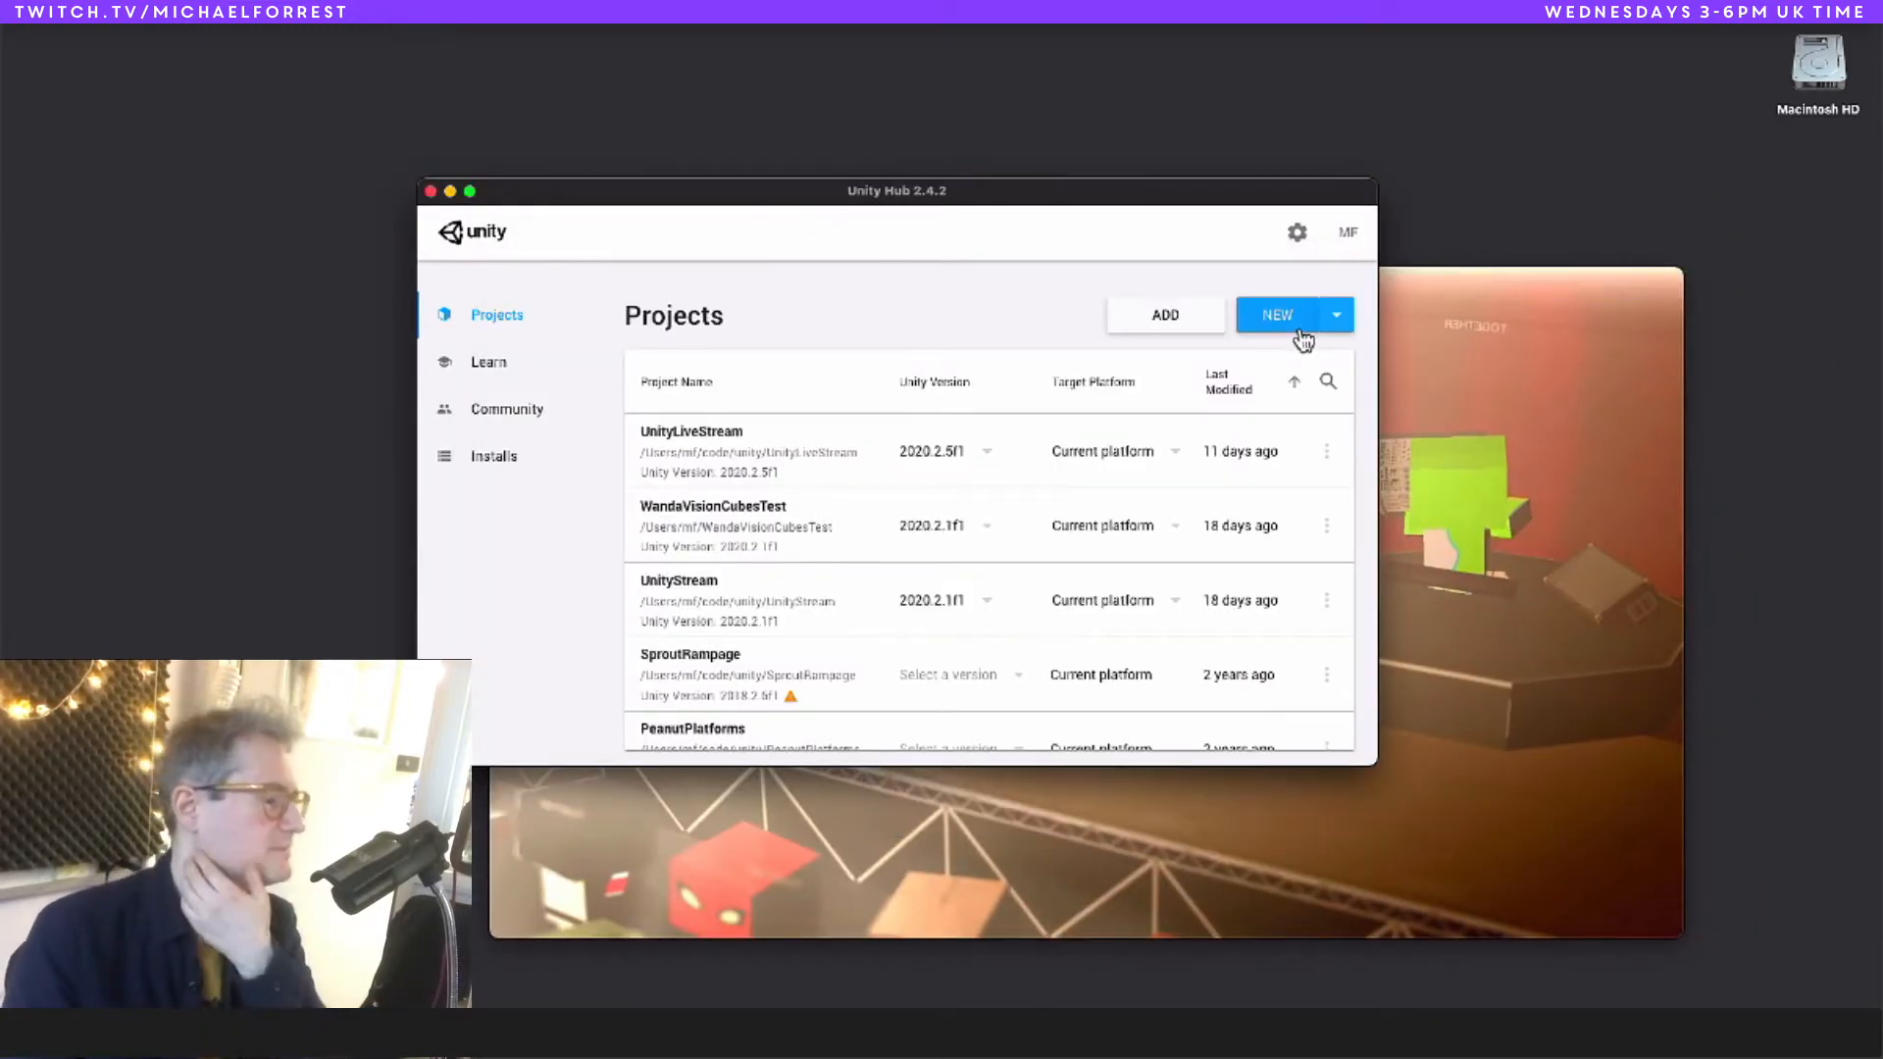
{"action": "left_click", "coordinate": [1546, 505]}
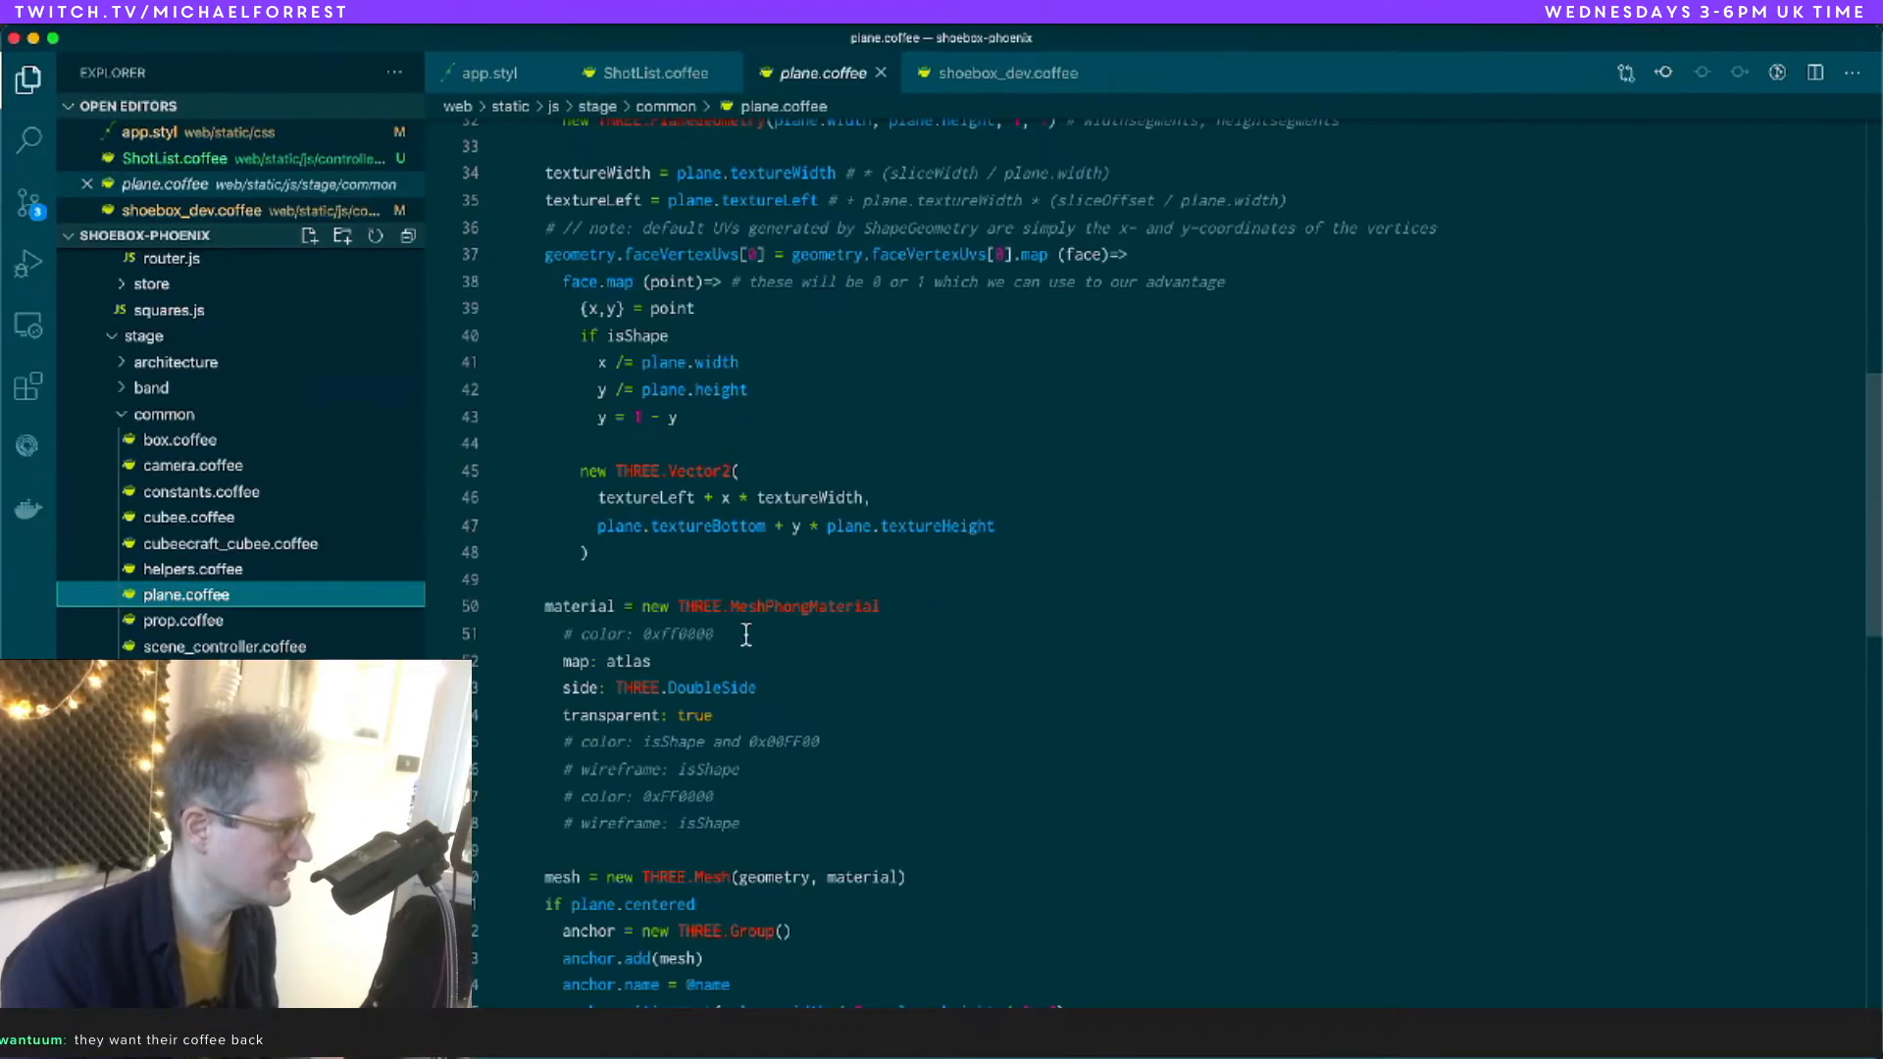
Step: Look through the CoffeeScript source of plane.coffee, bass_guitar.coffee and drum_kit.coffee in the shoebox-phoenix project
{"action": "scroll", "coordinate": [746, 634], "scroll_direction": "down", "scroll_amount": 10}
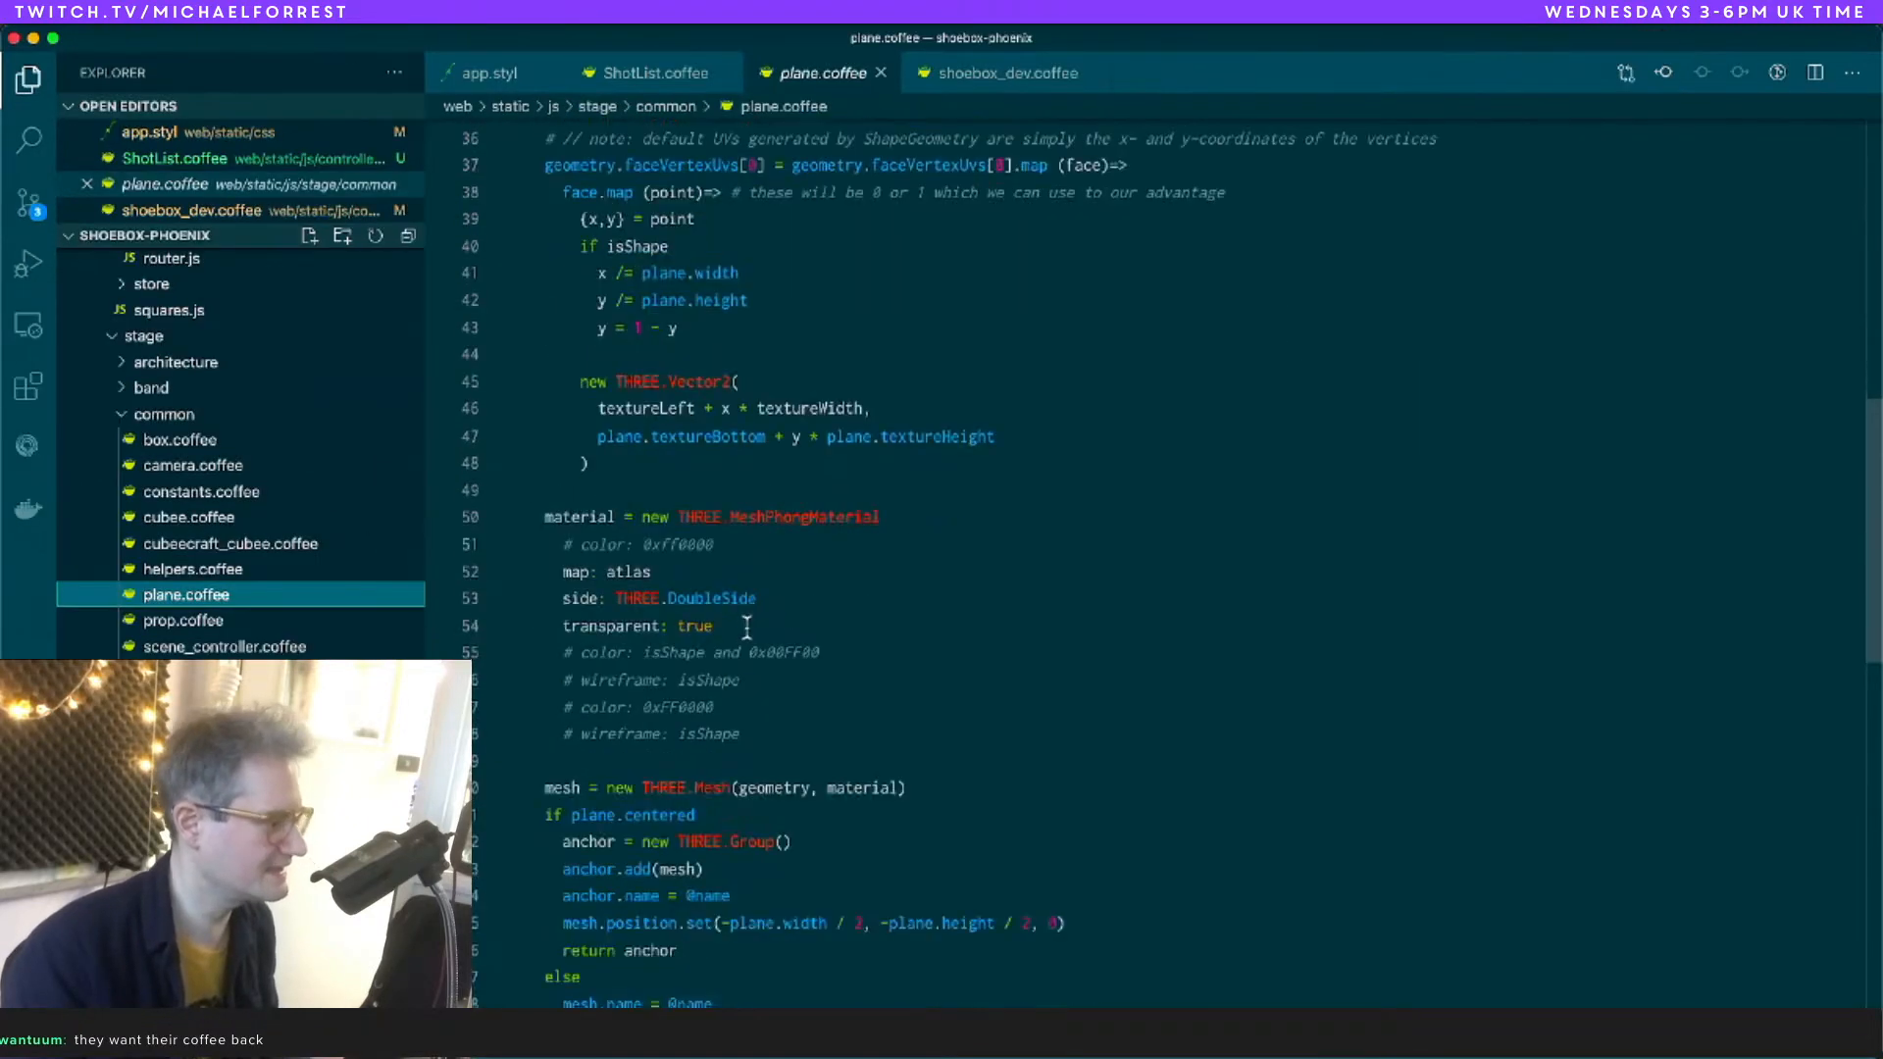
{"action": "scroll", "coordinate": [745, 632], "scroll_direction": "up", "scroll_amount": 15}
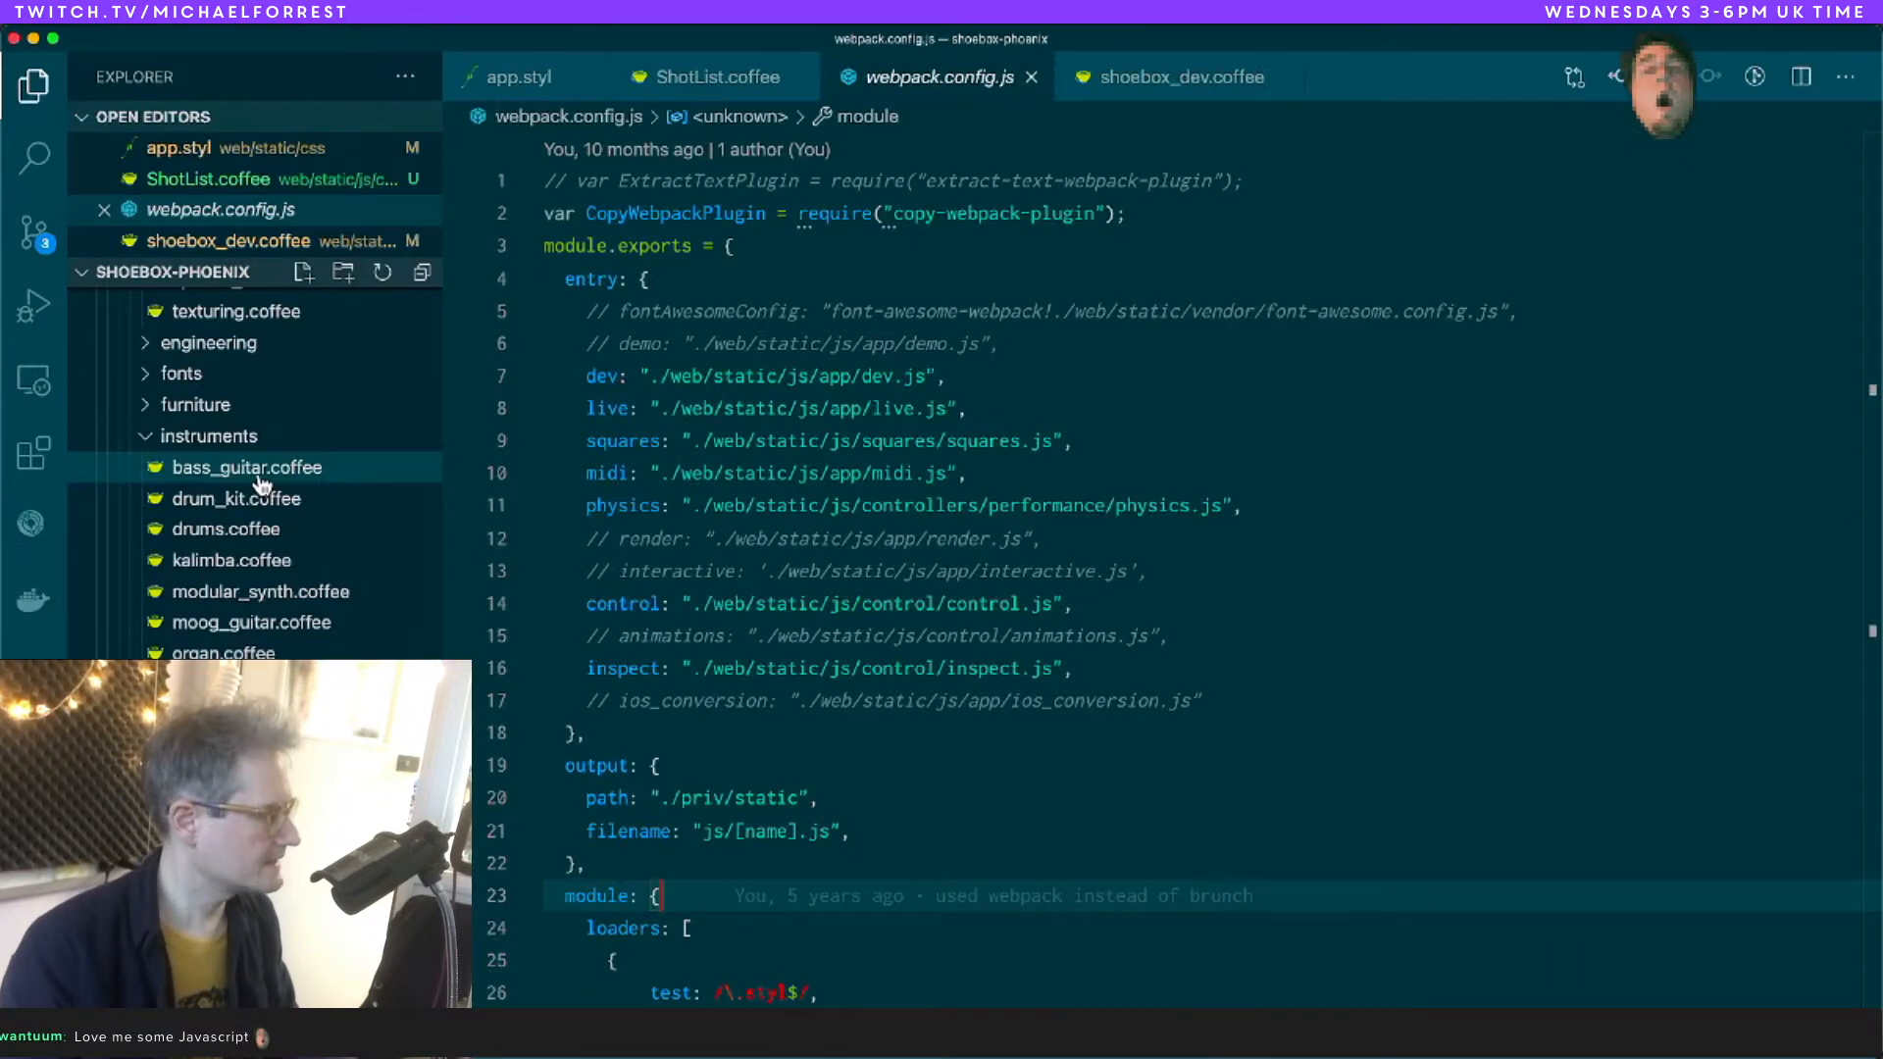
{"action": "left_click", "coordinate": [253, 468]}
{"action": "scroll", "coordinate": [649, 542], "scroll_direction": "down", "scroll_amount": 15}
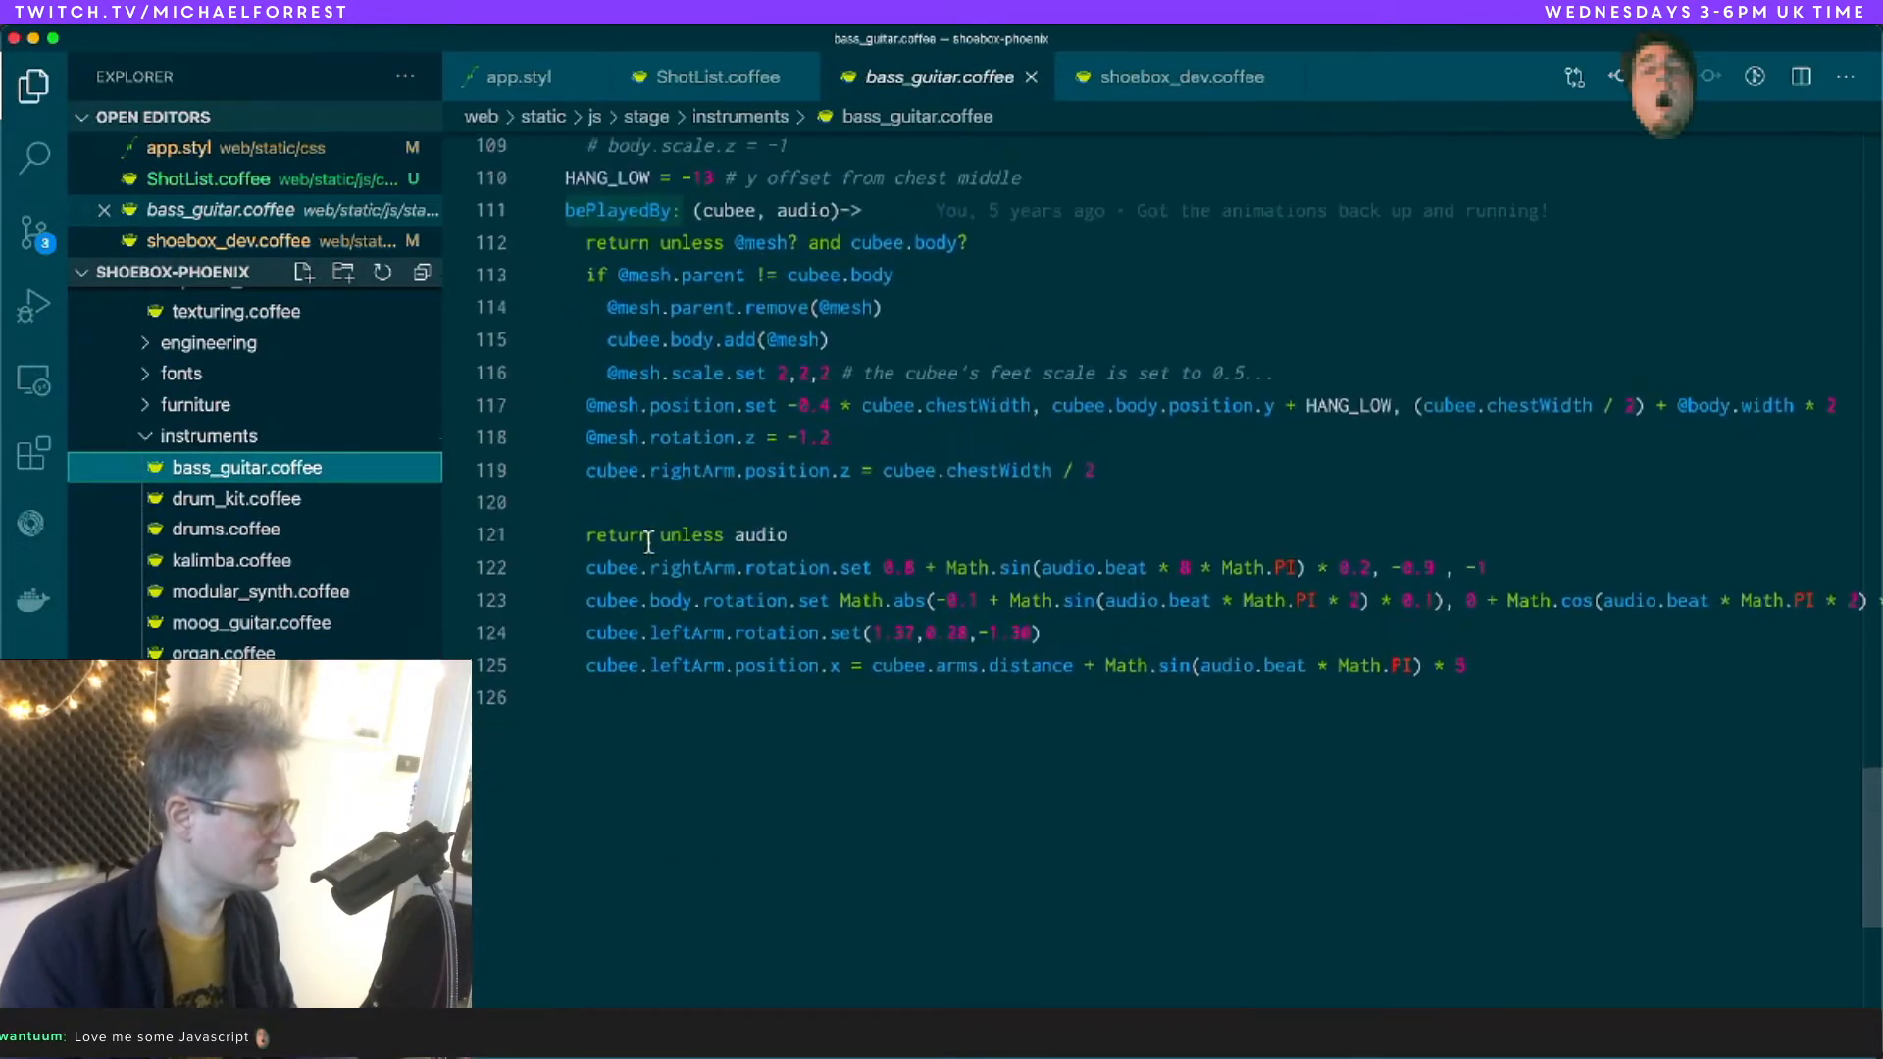
{"action": "scroll", "coordinate": [648, 542], "scroll_direction": "up", "scroll_amount": 15}
{"action": "left_click", "coordinate": [257, 496]}
{"action": "left_click", "coordinate": [1077, 444]}
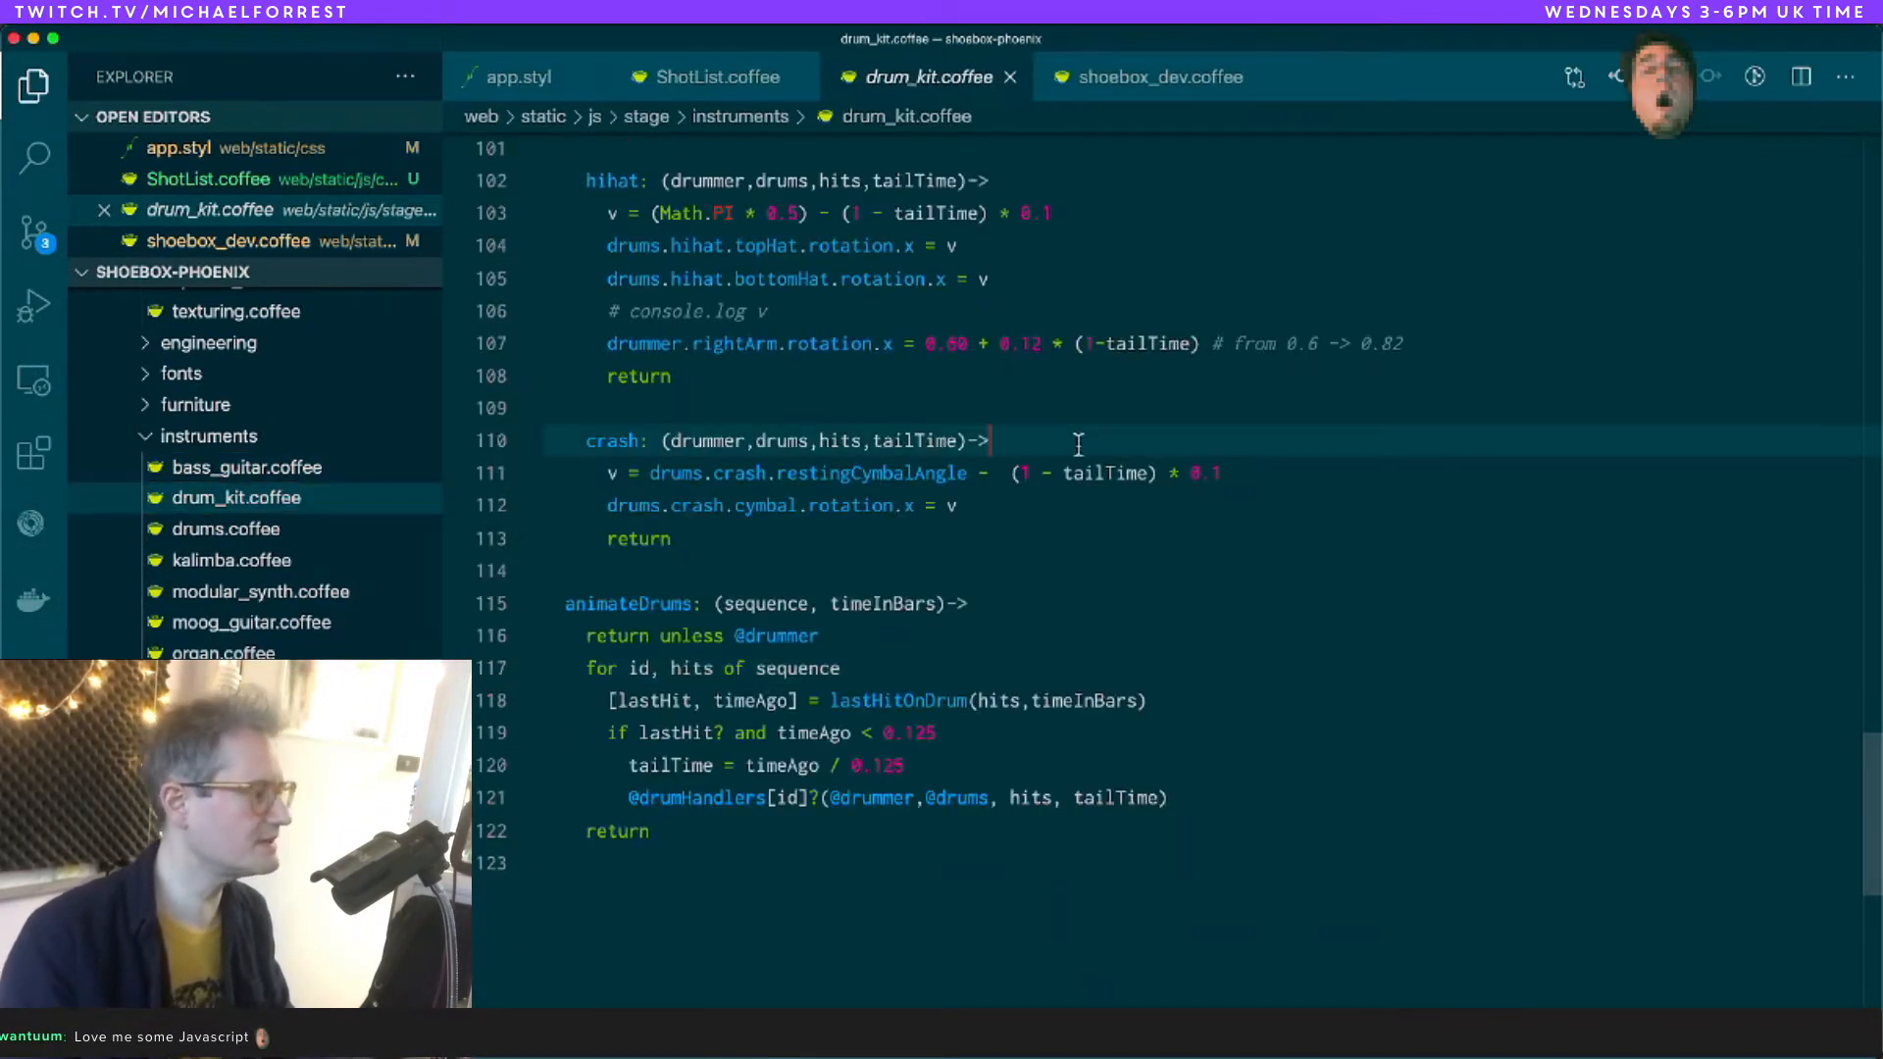
Step: Switch to Chrome, open the Shoebox live band post from the website's blog in full on Medium, and maximize the window
{"action": "key", "text": "super+Tab"}
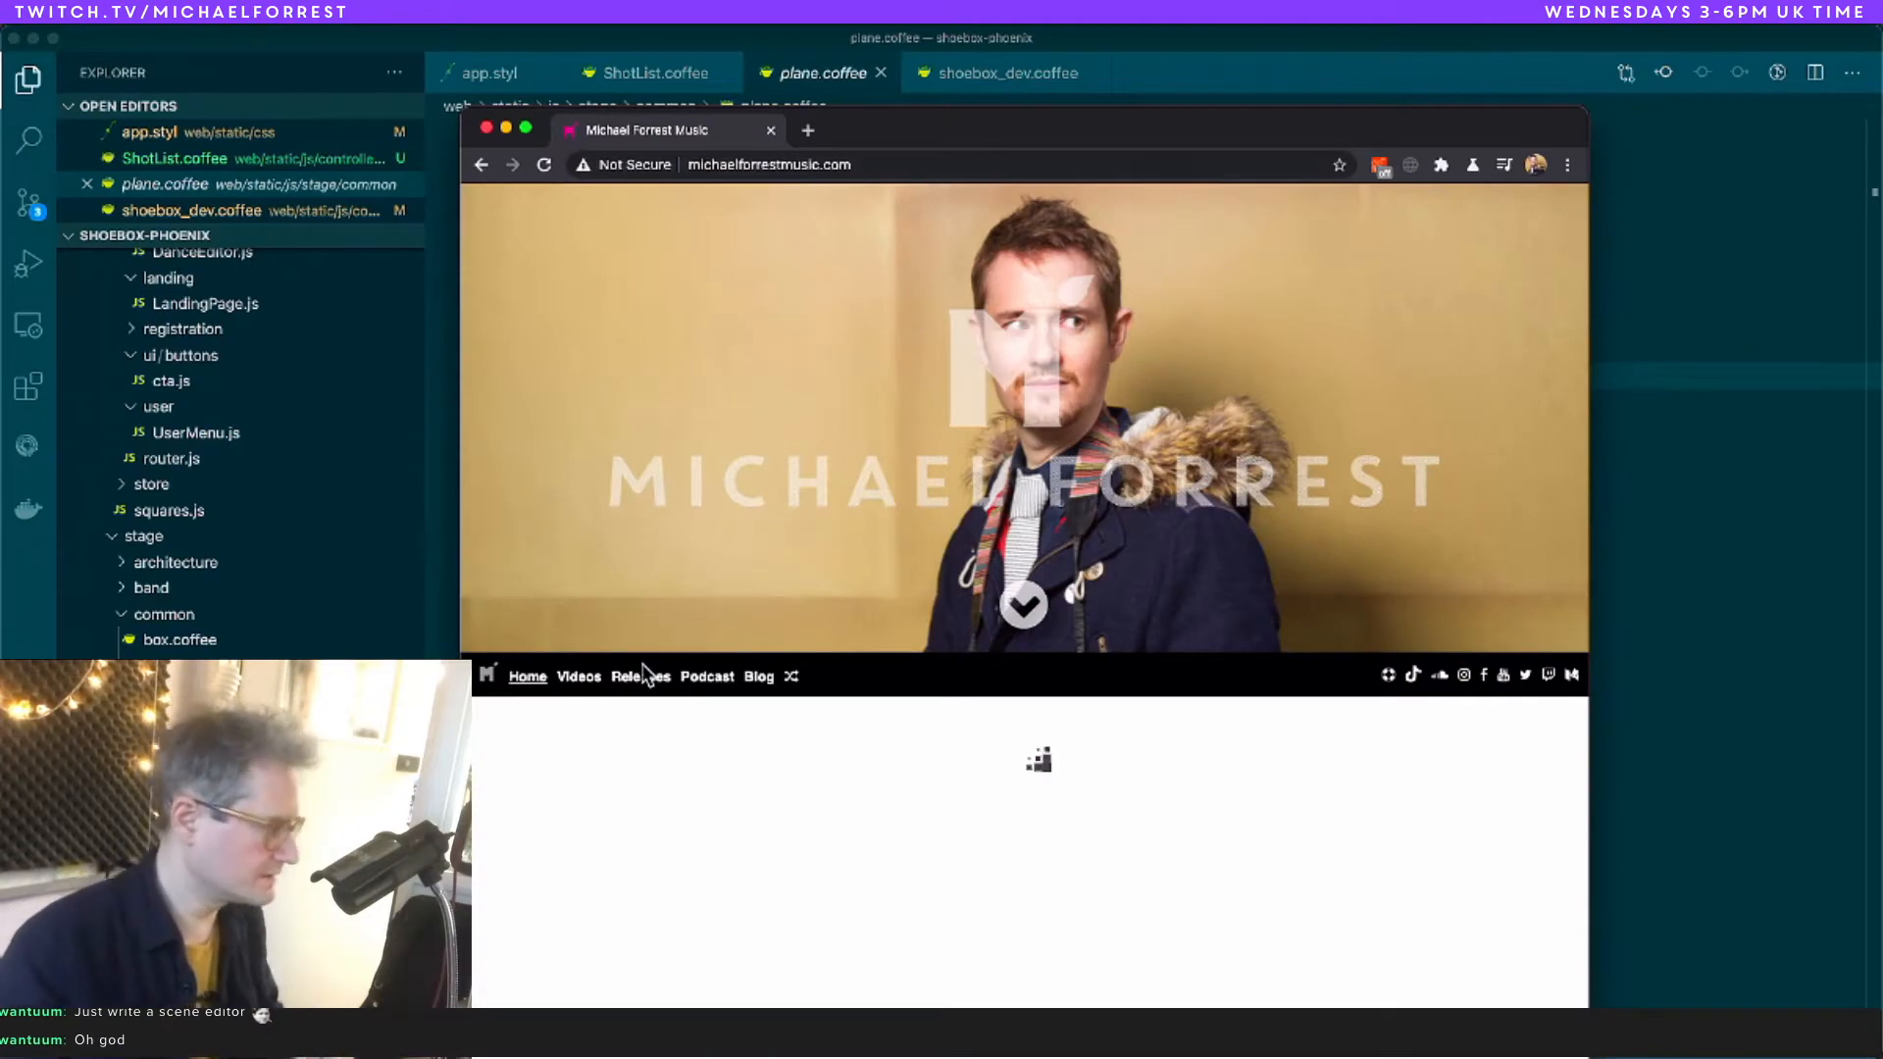
{"action": "left_click", "coordinate": [756, 677]}
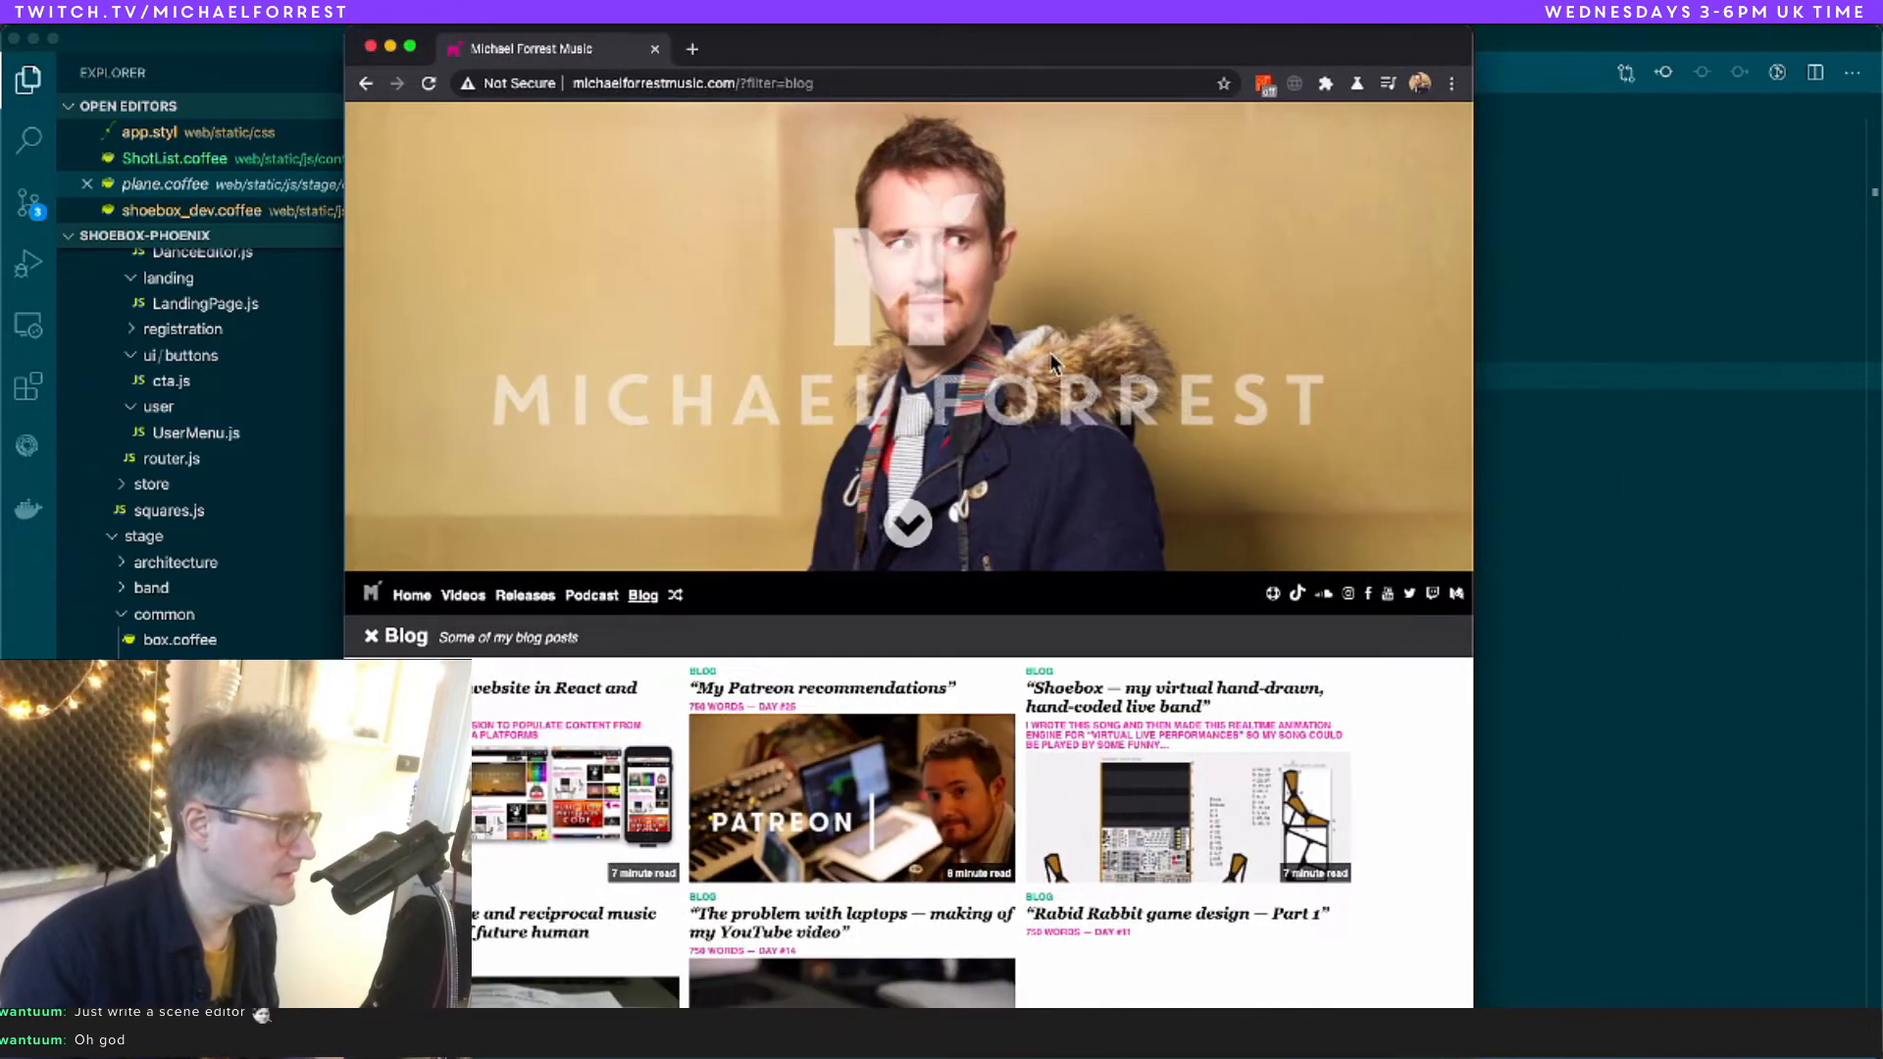
{"action": "scroll", "coordinate": [1065, 792], "scroll_direction": "down", "scroll_amount": 3}
{"action": "left_click", "coordinate": [1187, 576]}
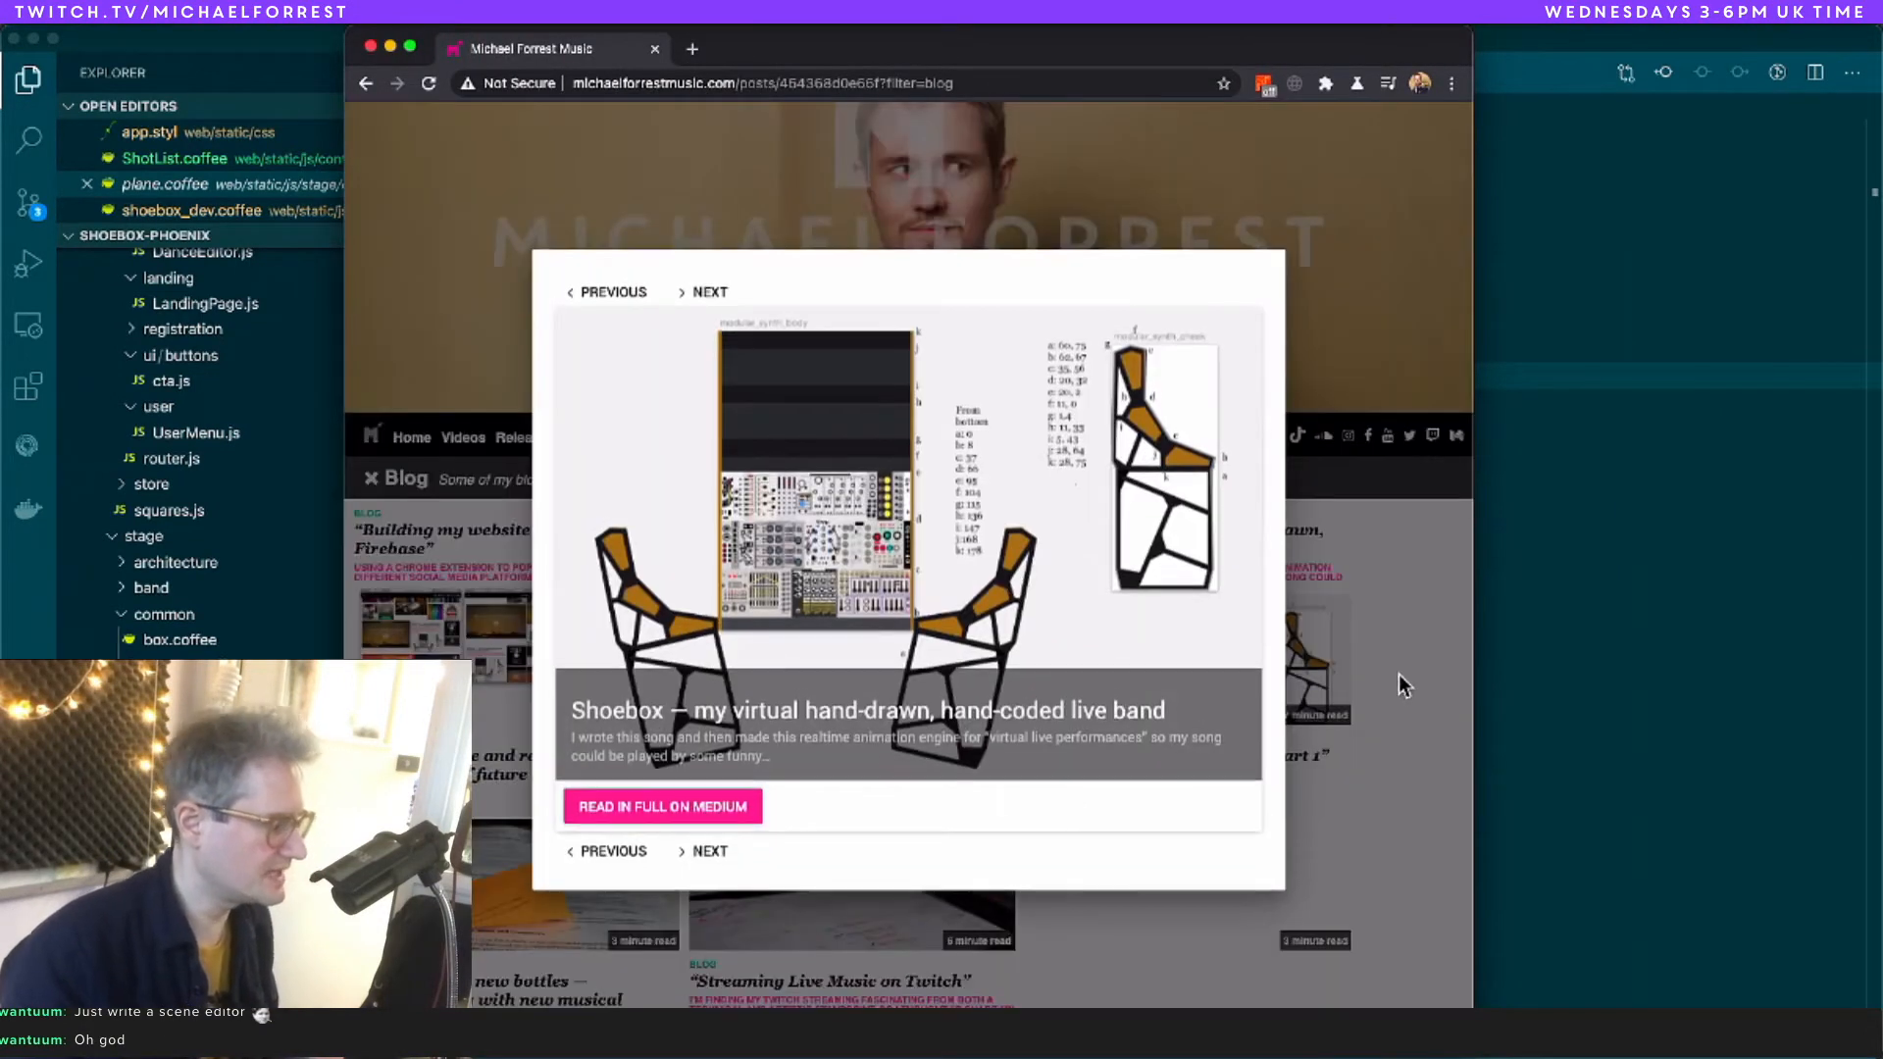
{"action": "left_click", "coordinate": [747, 806]}
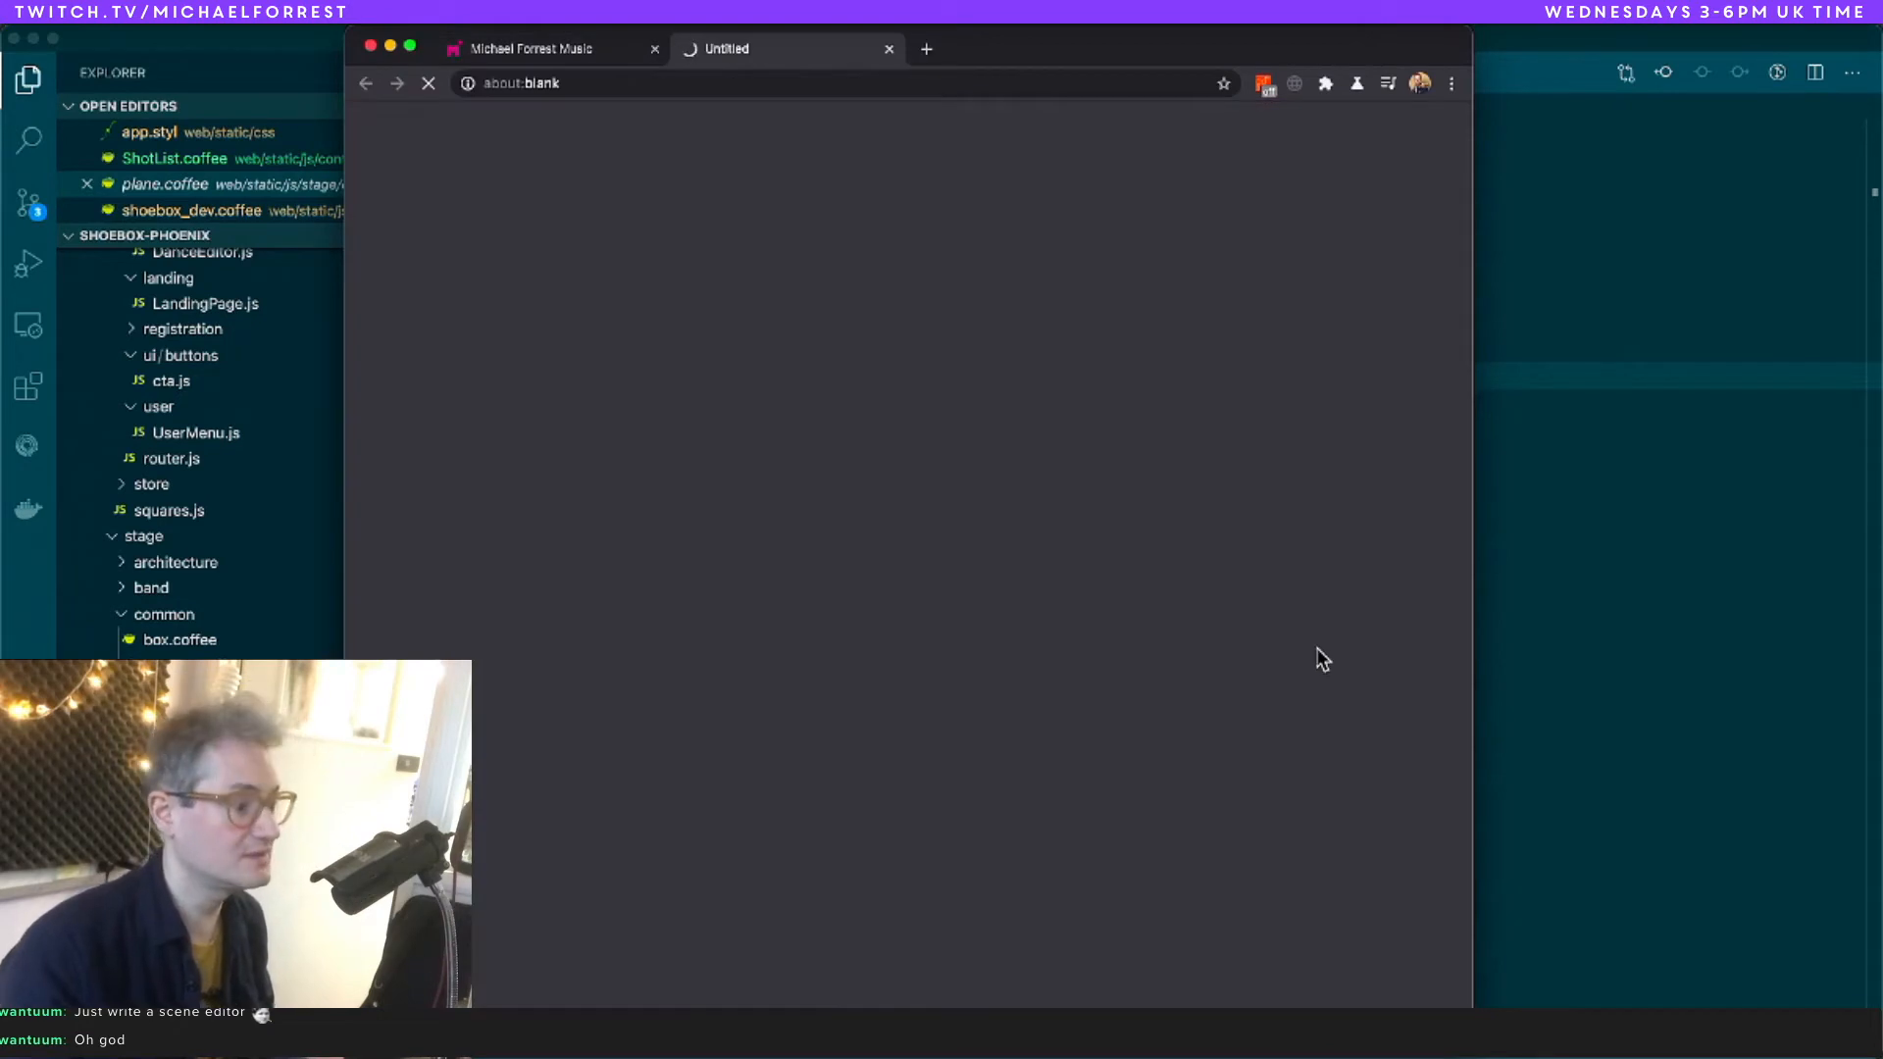
{"action": "double_click", "coordinate": [1064, 46]}
Step: Read the Shoebox article's introduction and its section on researching and laying out the stage
{"action": "scroll", "coordinate": [1079, 402], "scroll_direction": "down", "scroll_amount": 2}
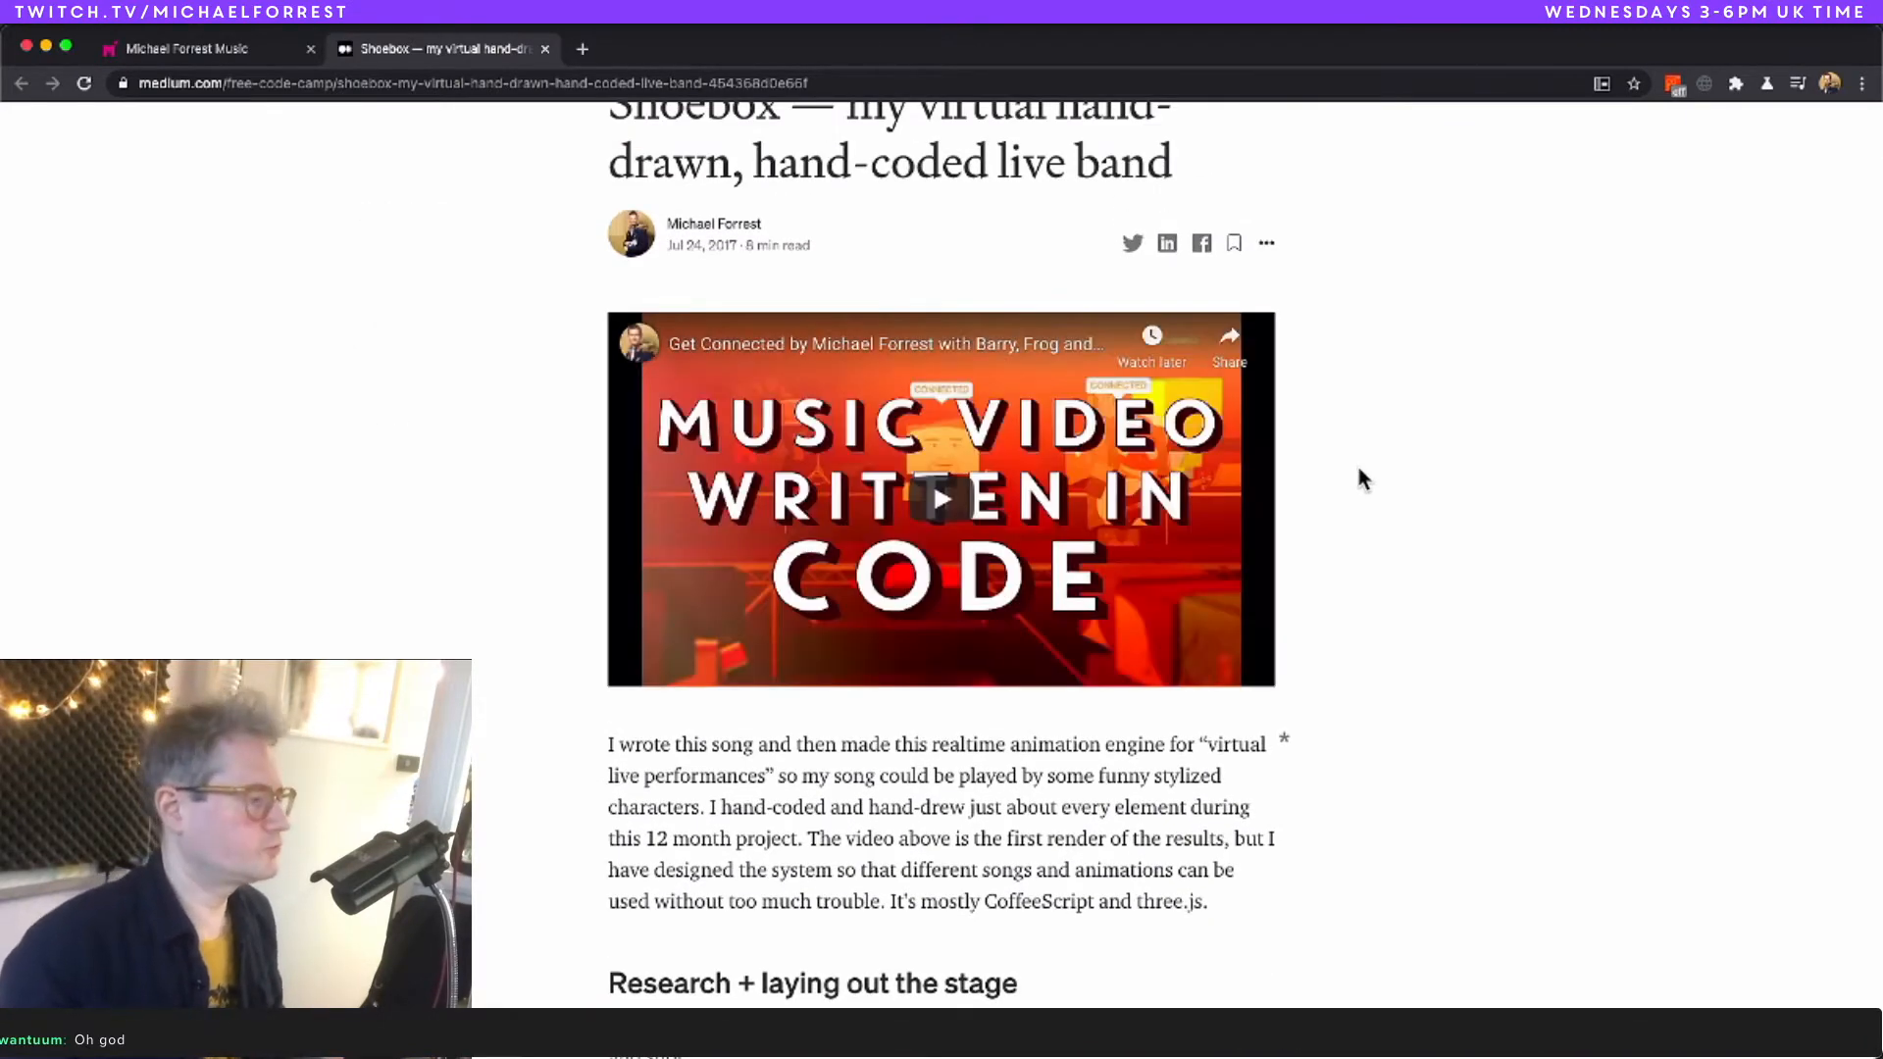
{"action": "scroll", "coordinate": [1358, 474], "scroll_direction": "down", "scroll_amount": 7}
{"action": "scroll", "coordinate": [1357, 471], "scroll_direction": "down", "scroll_amount": 2}
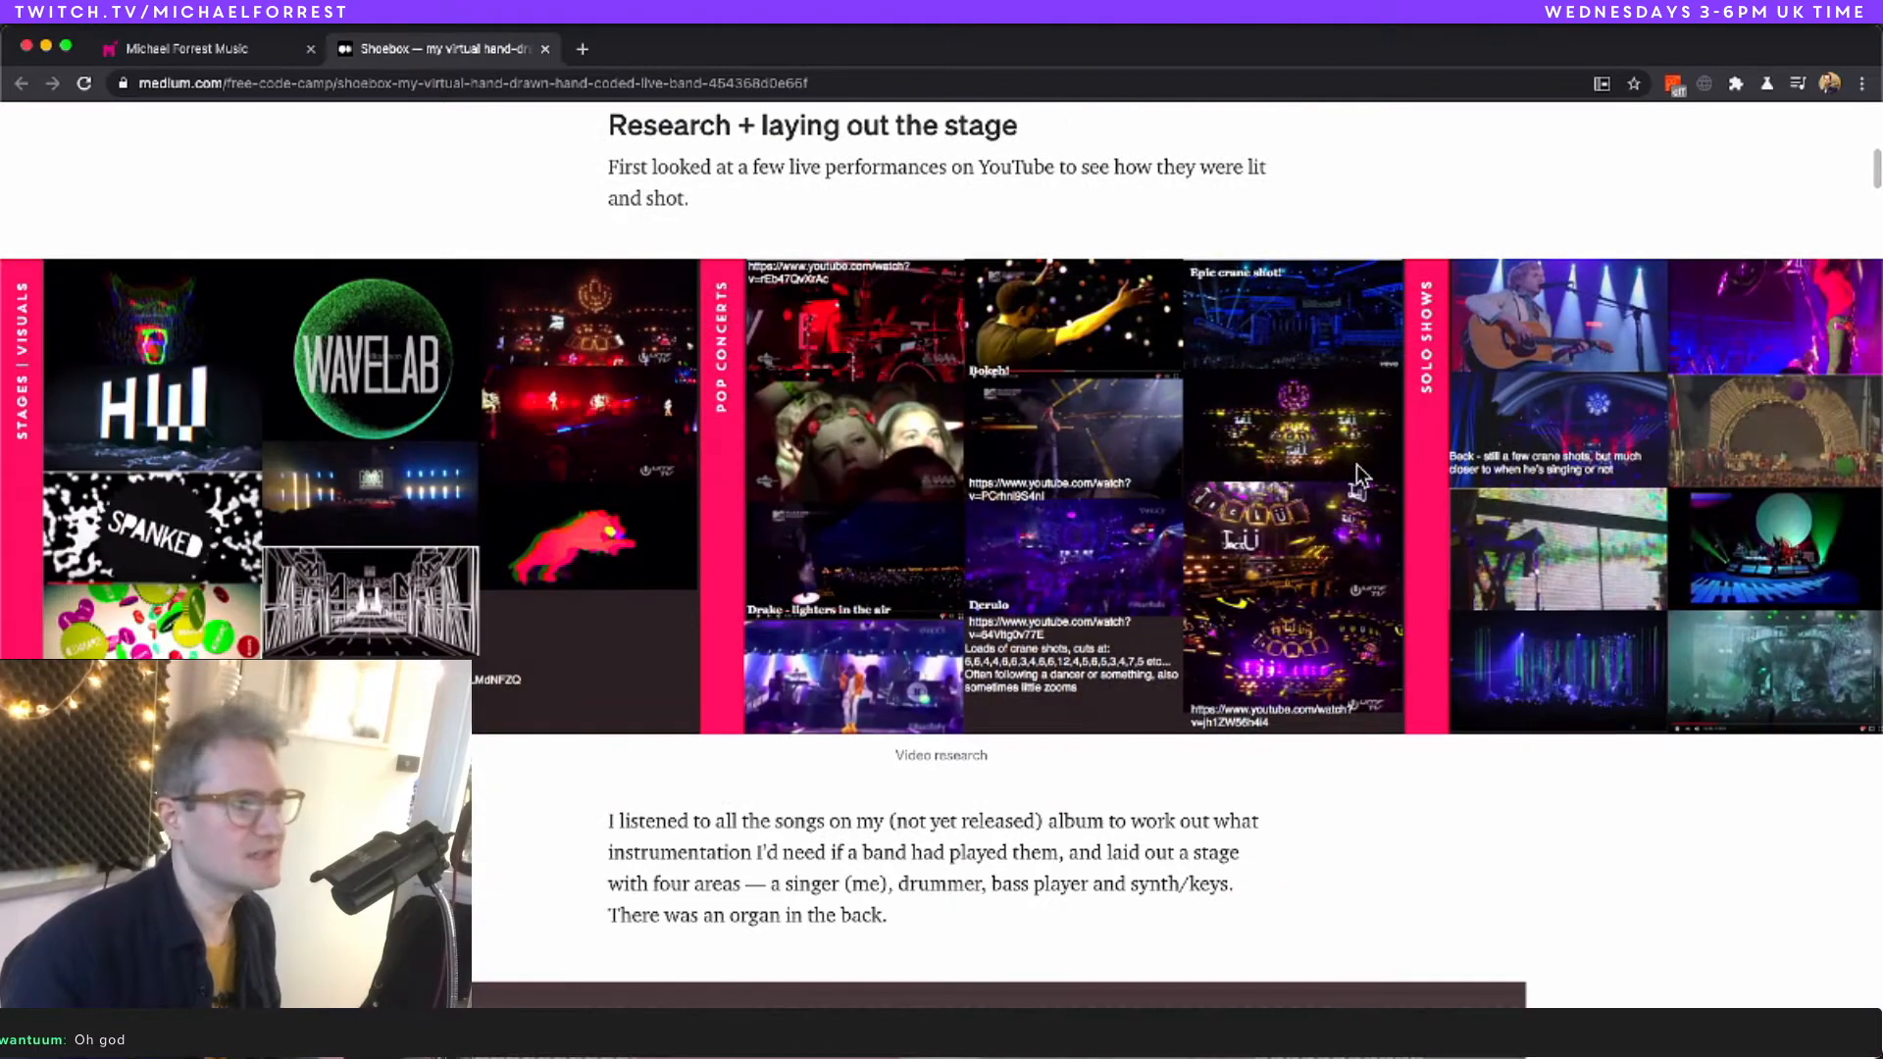
{"action": "scroll", "coordinate": [1356, 463], "scroll_direction": "down", "scroll_amount": 4}
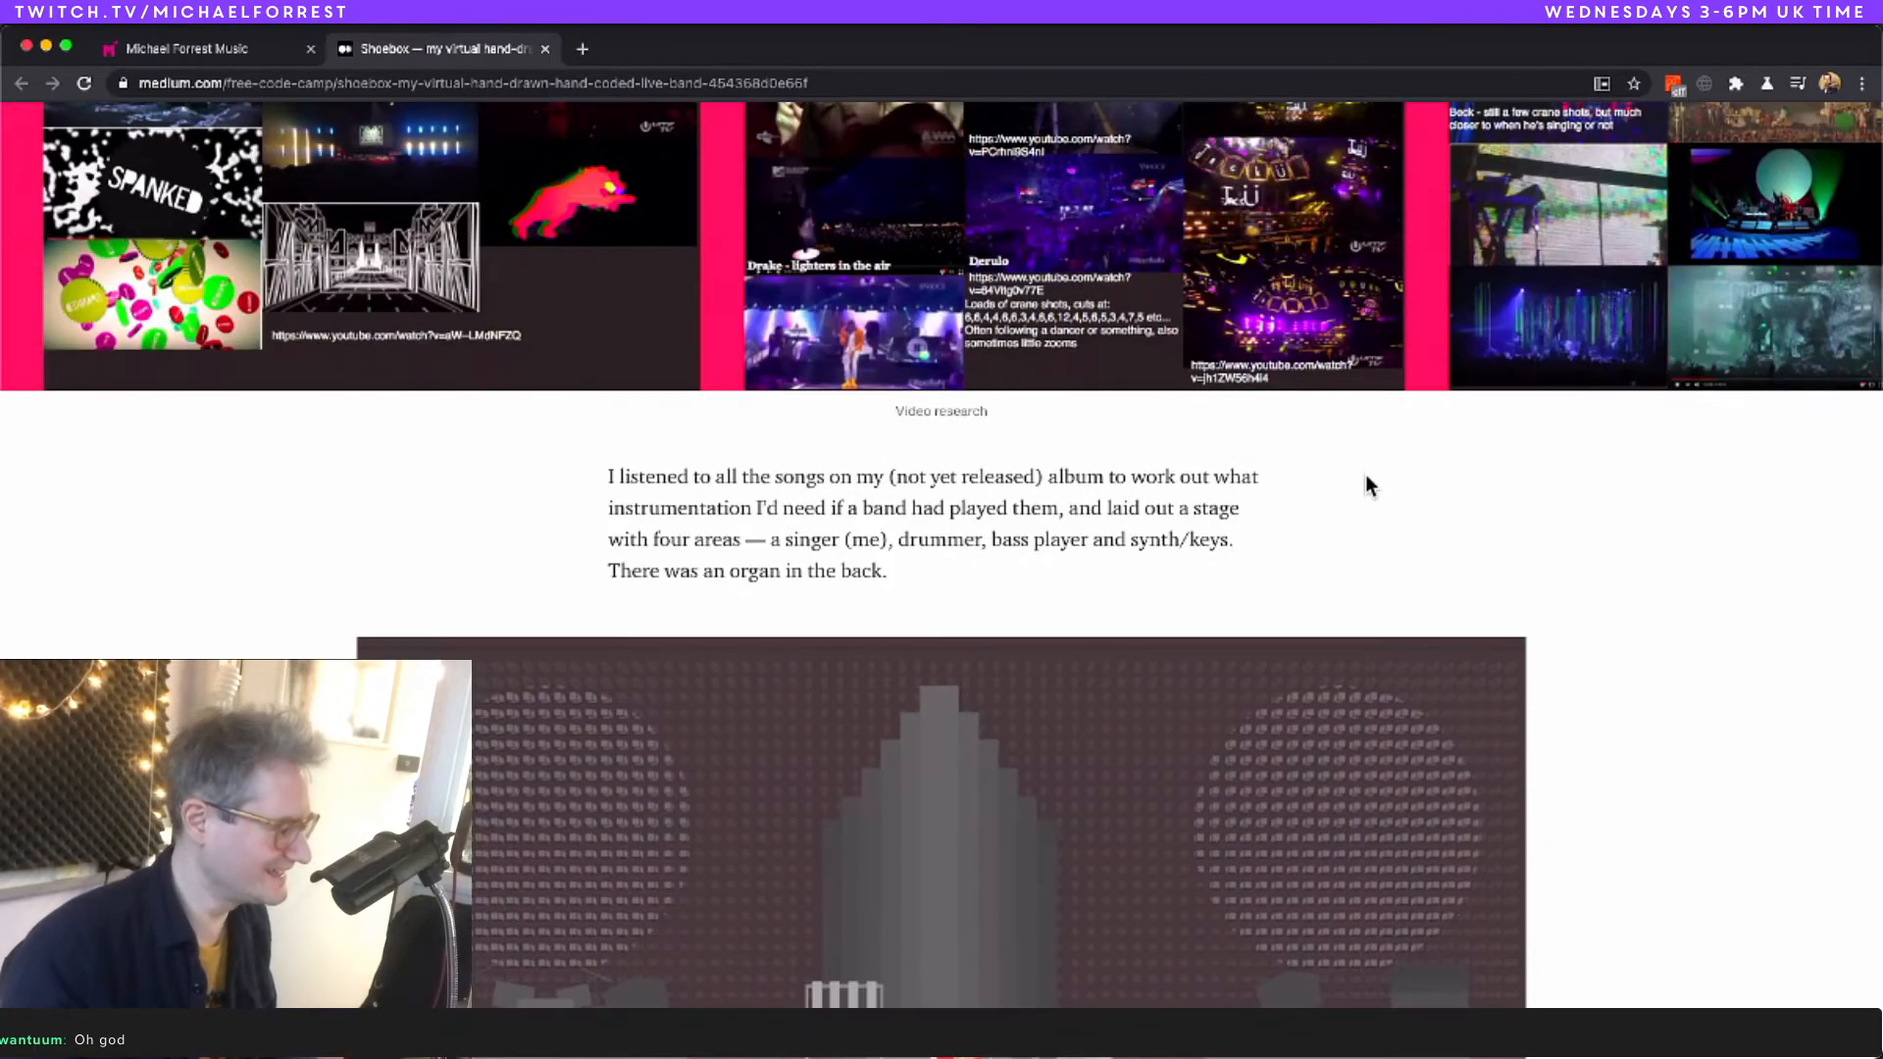
{"action": "scroll", "coordinate": [1368, 481], "scroll_direction": "down", "scroll_amount": 15}
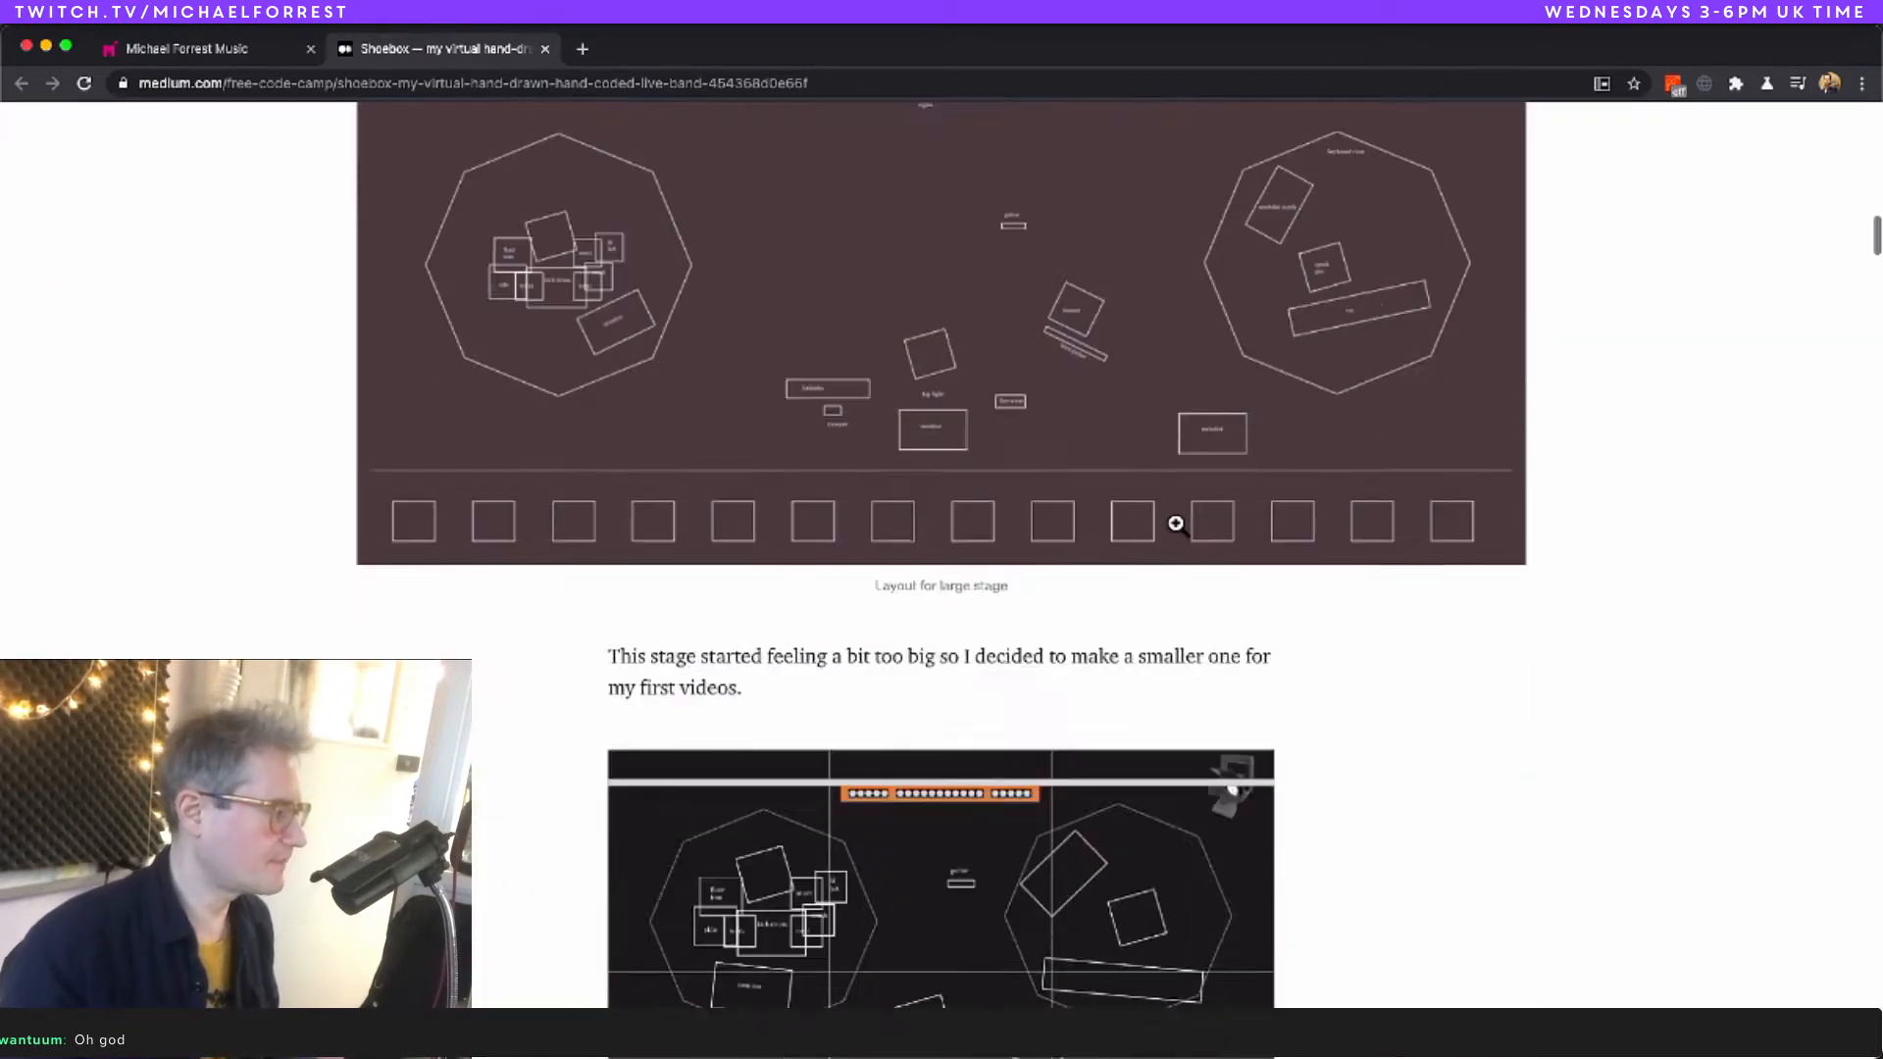
Step: Examine the section on modelling the instruments, including the modular synth artwork, guitar drawing and code listings
{"action": "scroll", "coordinate": [1563, 571], "scroll_direction": "down", "scroll_amount": 5}
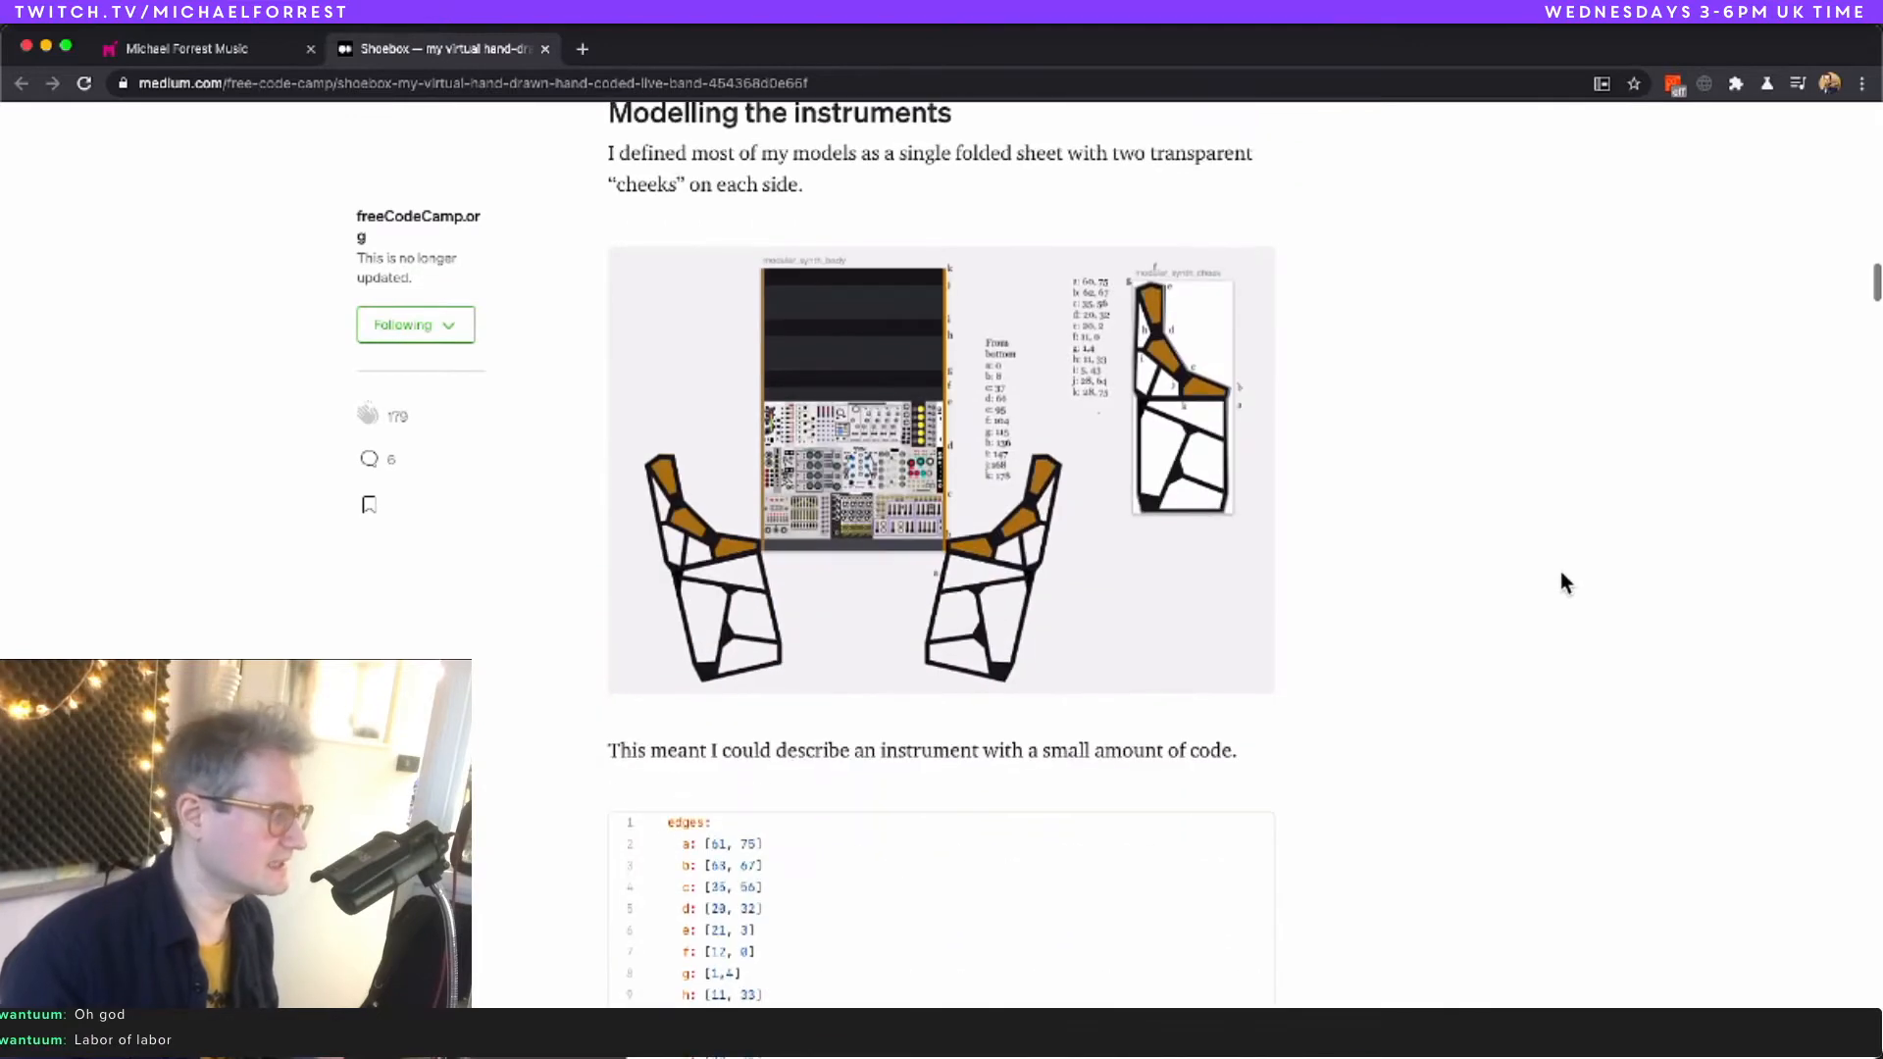
{"action": "scroll", "coordinate": [1082, 454], "scroll_direction": "down", "scroll_amount": 3}
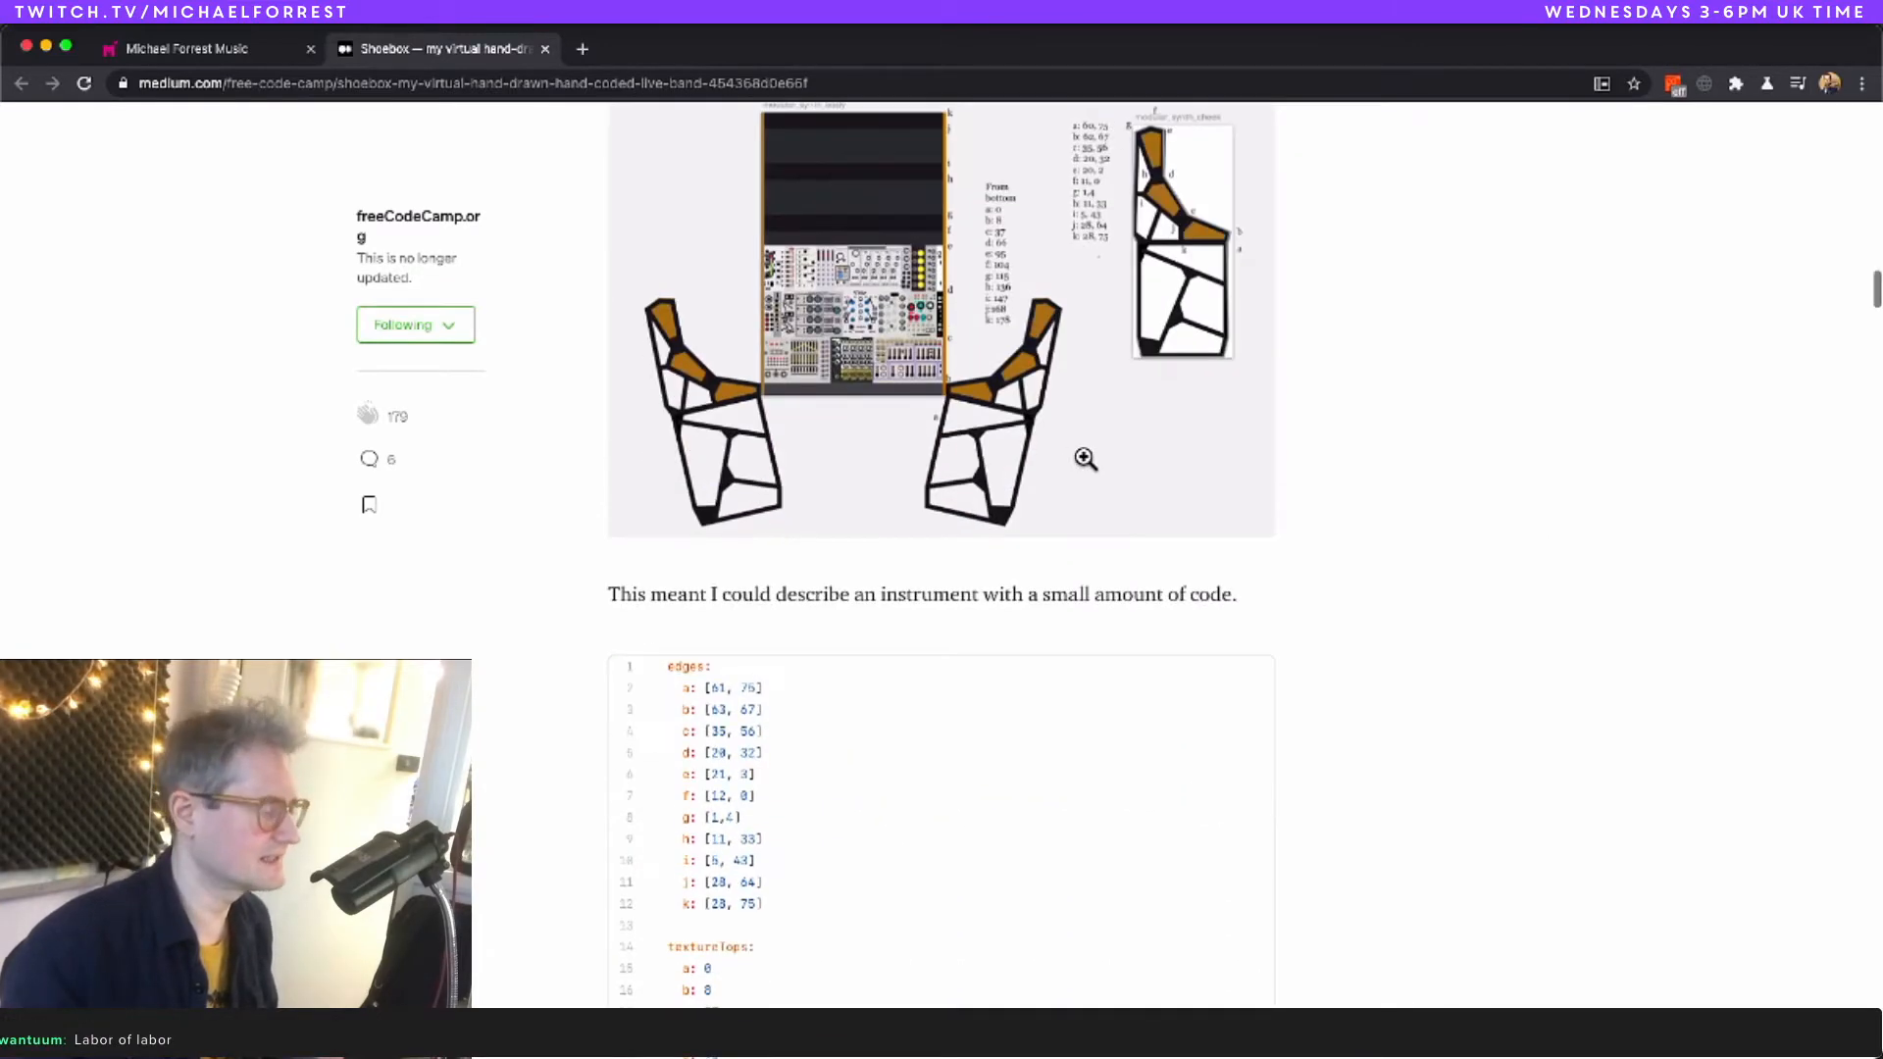
{"action": "scroll", "coordinate": [450, 350], "scroll_direction": "down", "scroll_amount": 12}
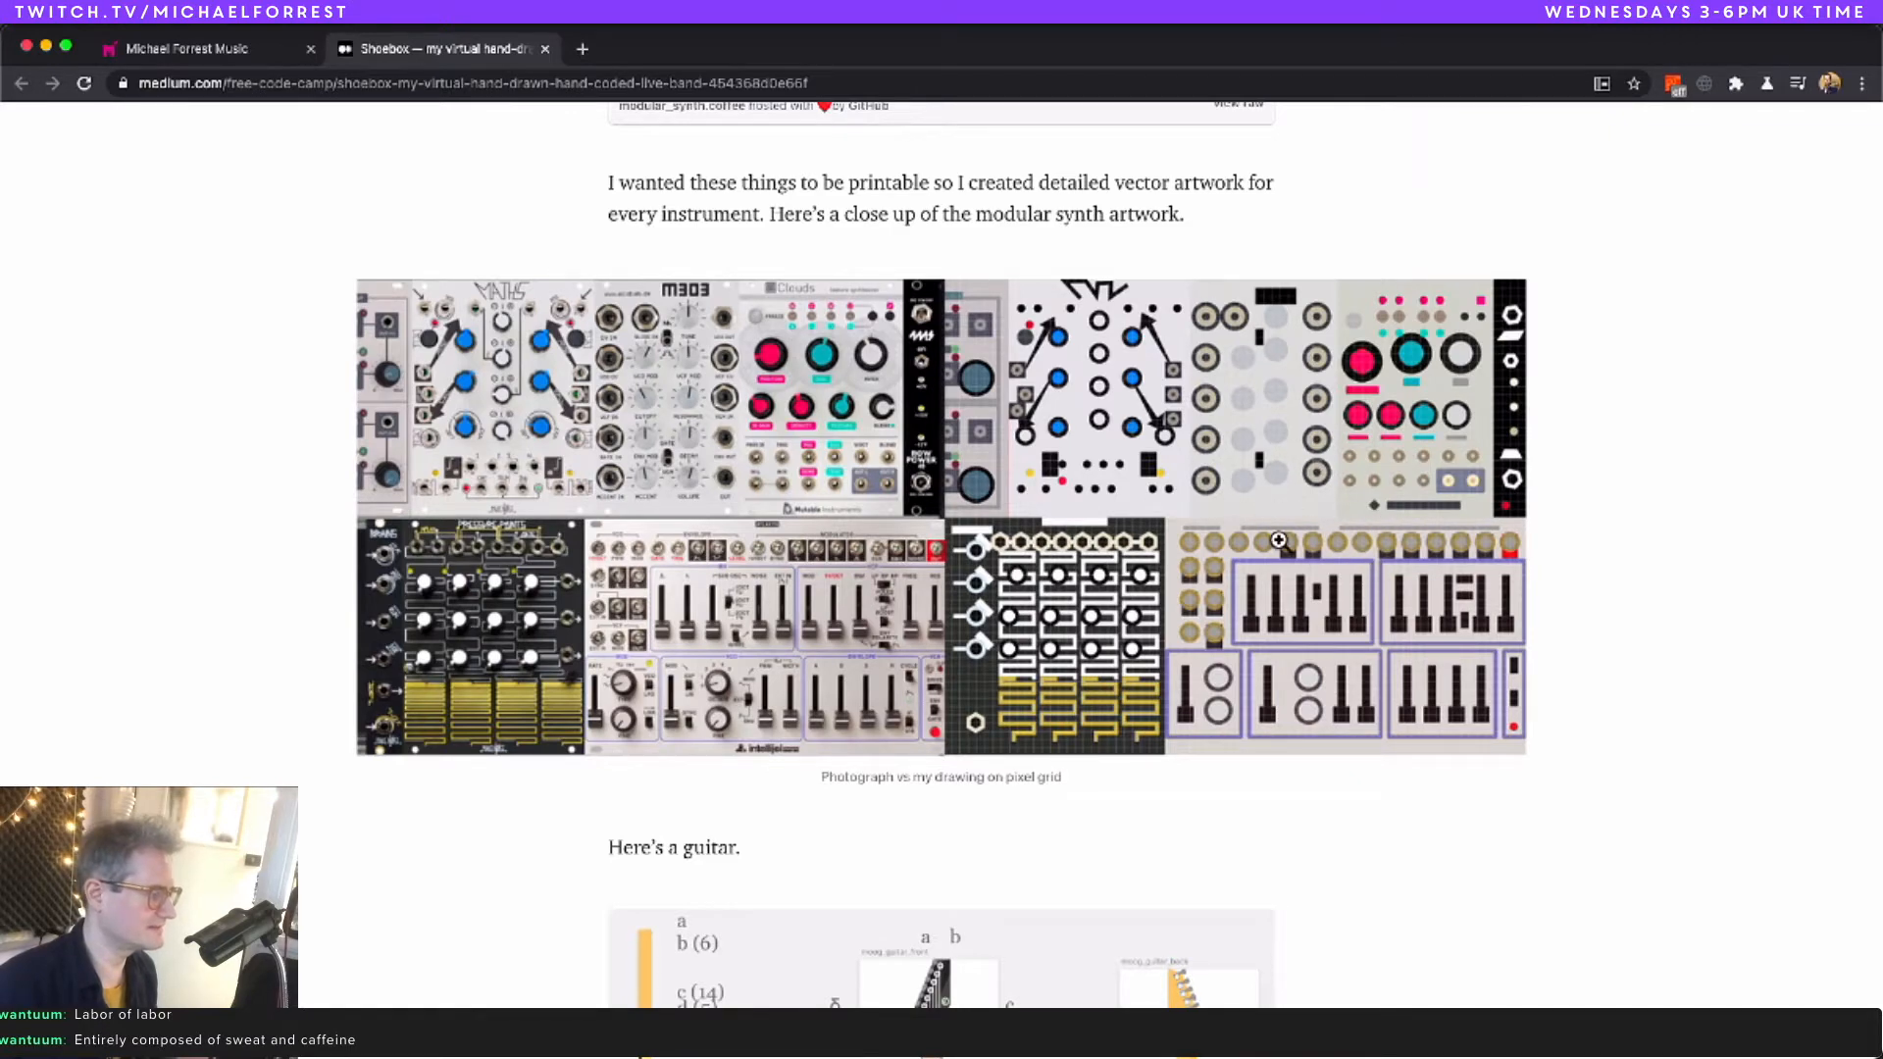
{"action": "scroll", "coordinate": [1424, 564], "scroll_direction": "down", "scroll_amount": 7}
{"action": "scroll", "coordinate": [1424, 564], "scroll_direction": "up", "scroll_amount": 7}
{"action": "scroll", "coordinate": [1383, 584], "scroll_direction": "down", "scroll_amount": 5}
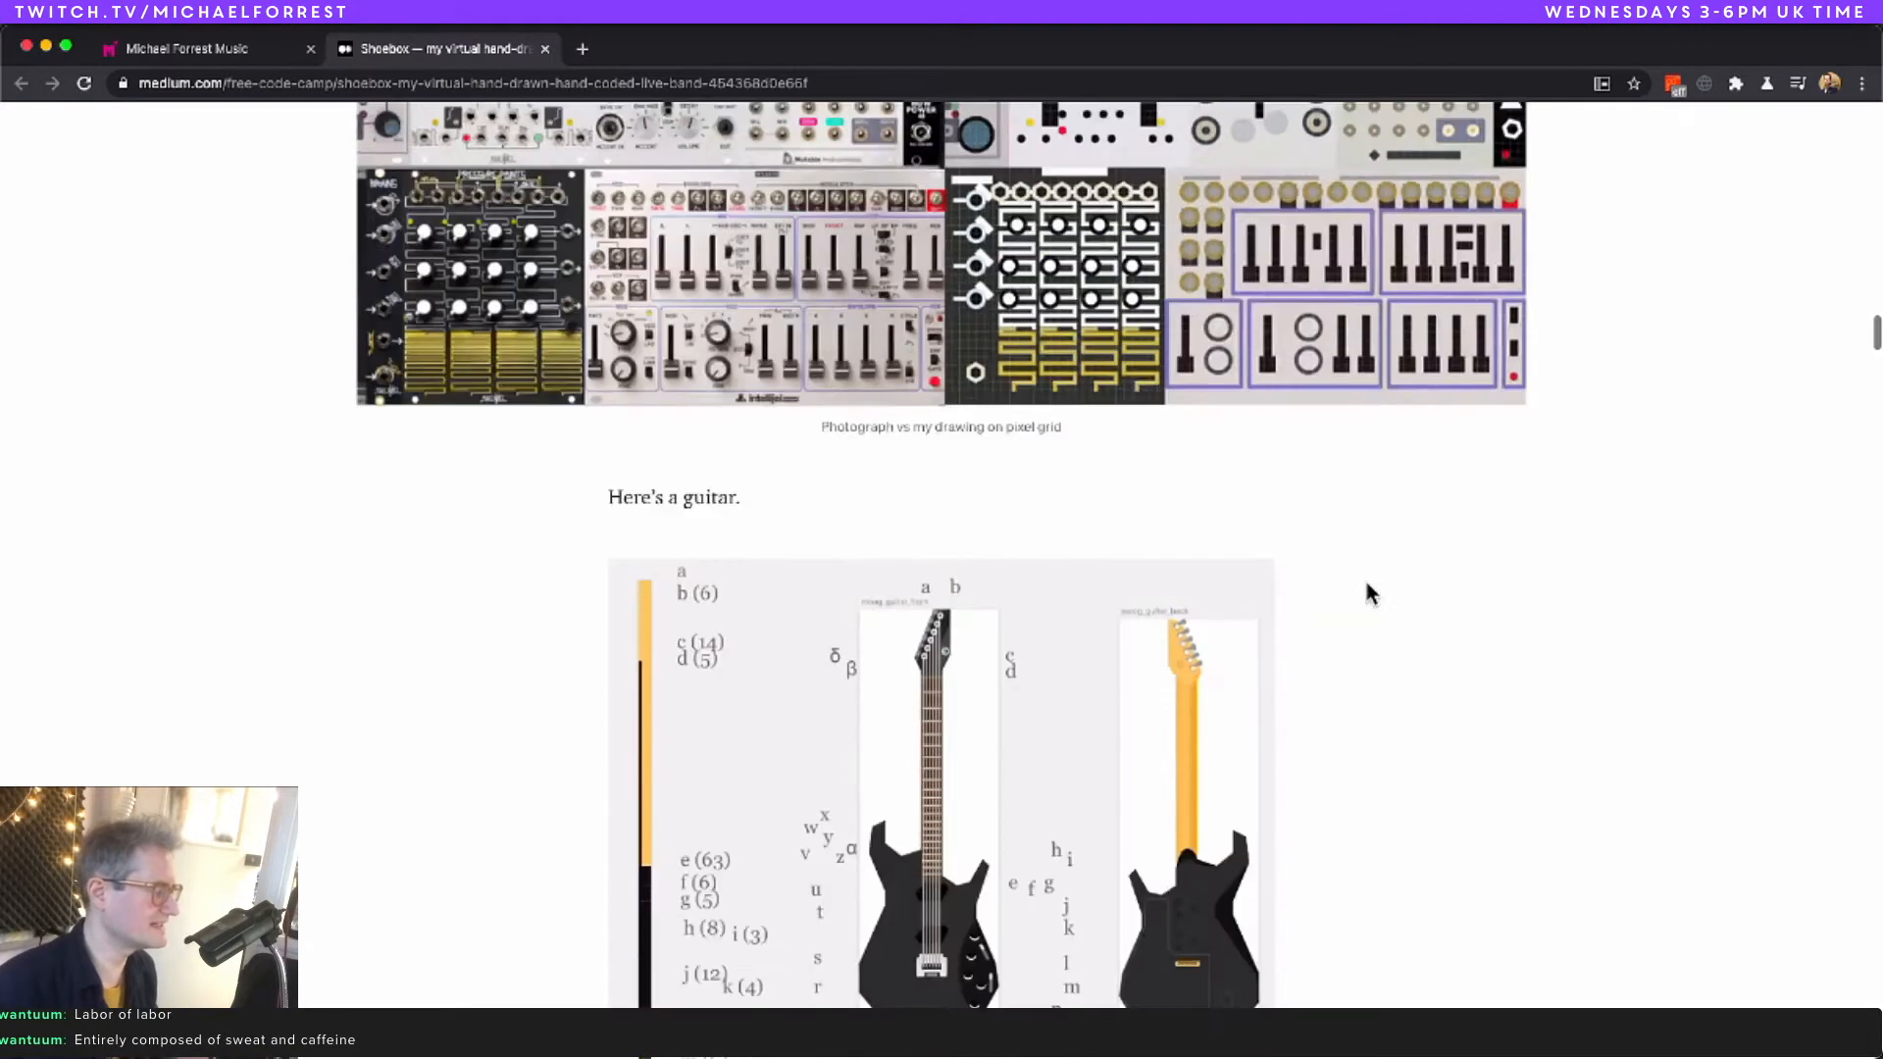
{"action": "scroll", "coordinate": [1020, 637], "scroll_direction": "down", "scroll_amount": 2}
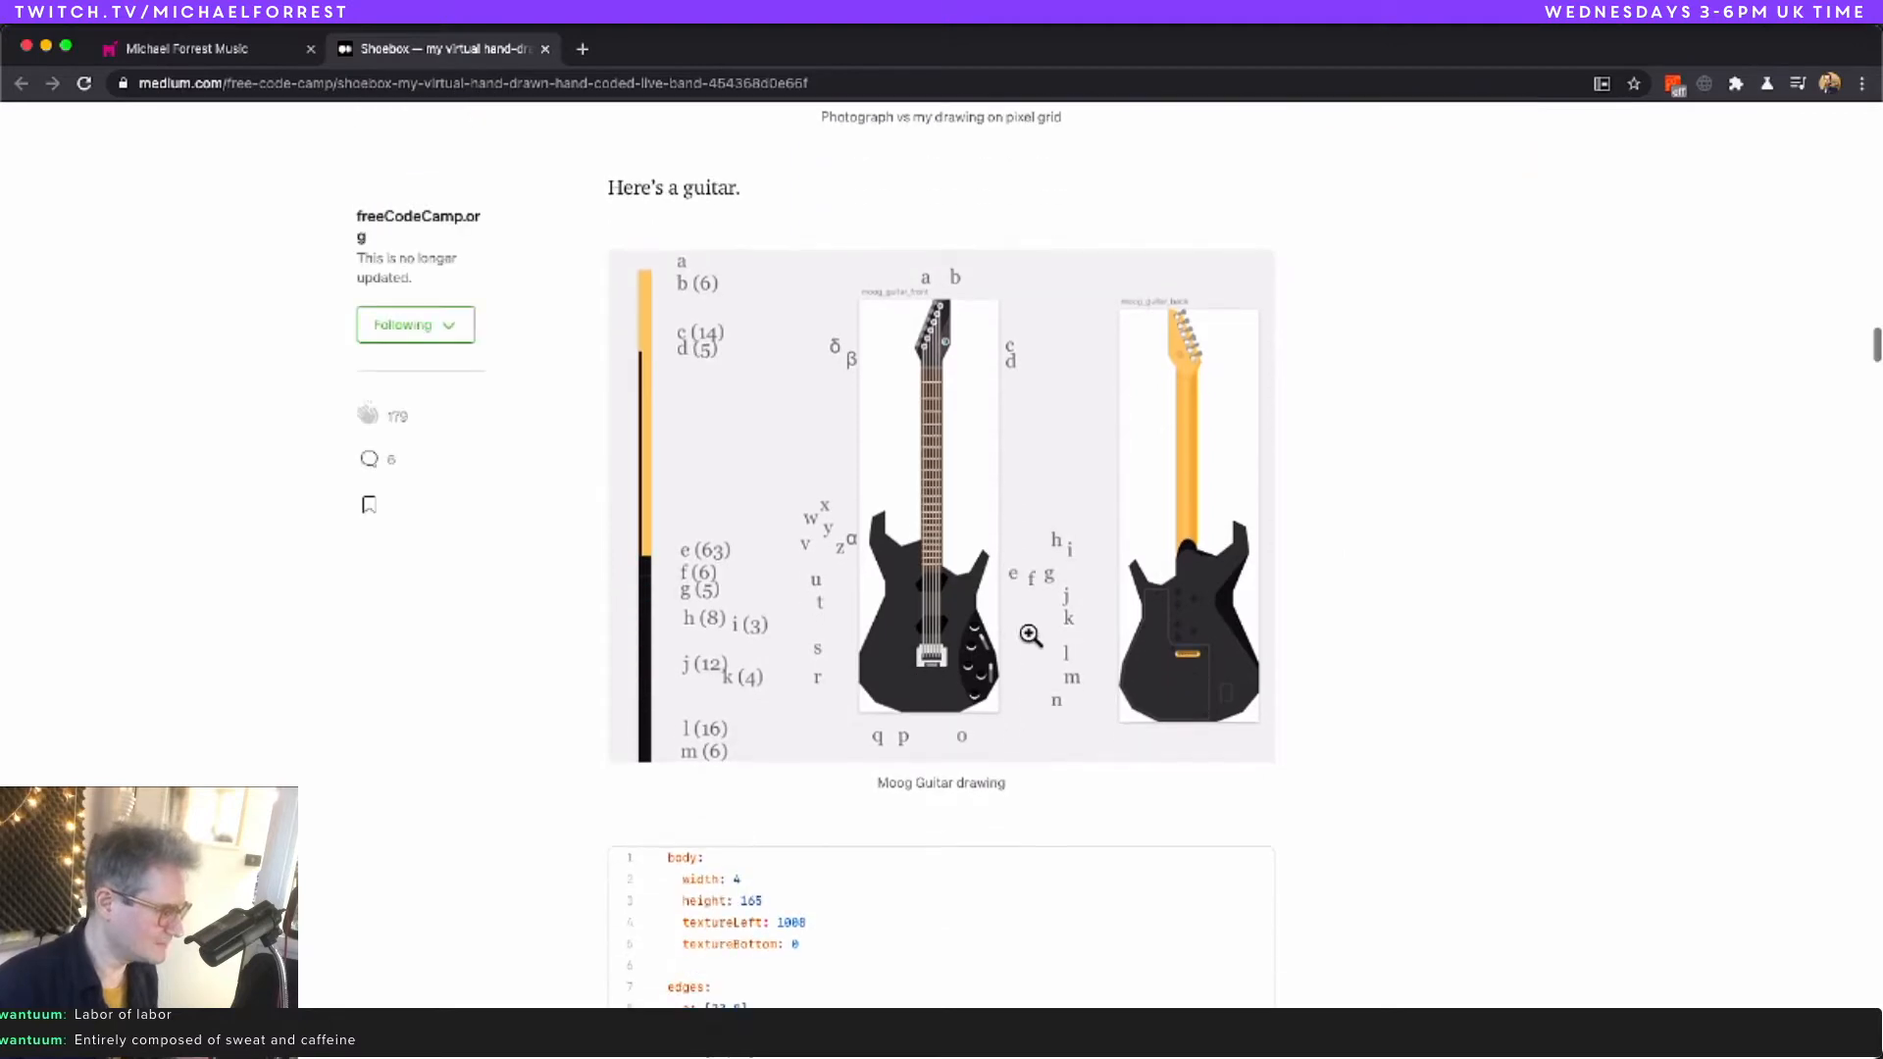
{"action": "scroll", "coordinate": [1330, 598], "scroll_direction": "down", "scroll_amount": 15}
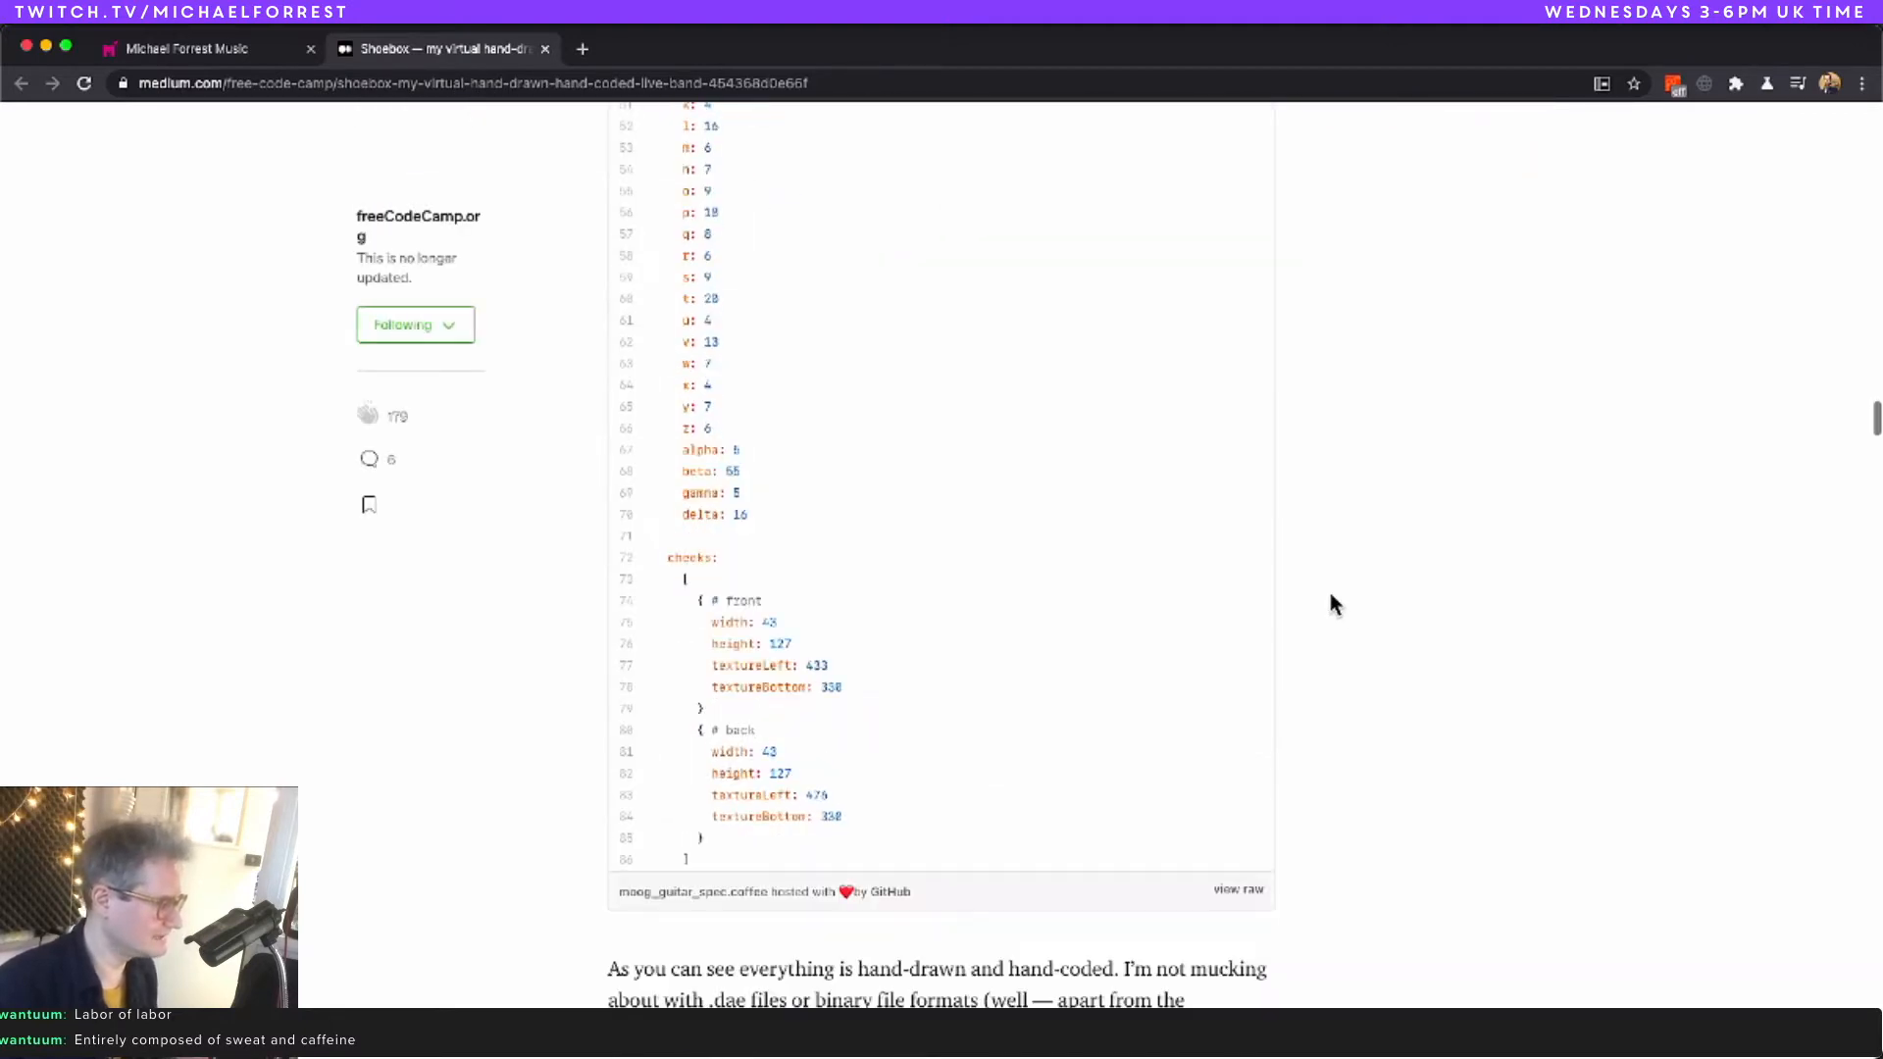
{"action": "scroll", "coordinate": [1332, 603], "scroll_direction": "up", "scroll_amount": 4}
Step: Examine the section on modelling the band, from the cardboard cutout to the band members' texture atlas
{"action": "scroll", "coordinate": [1332, 599], "scroll_direction": "down", "scroll_amount": 7}
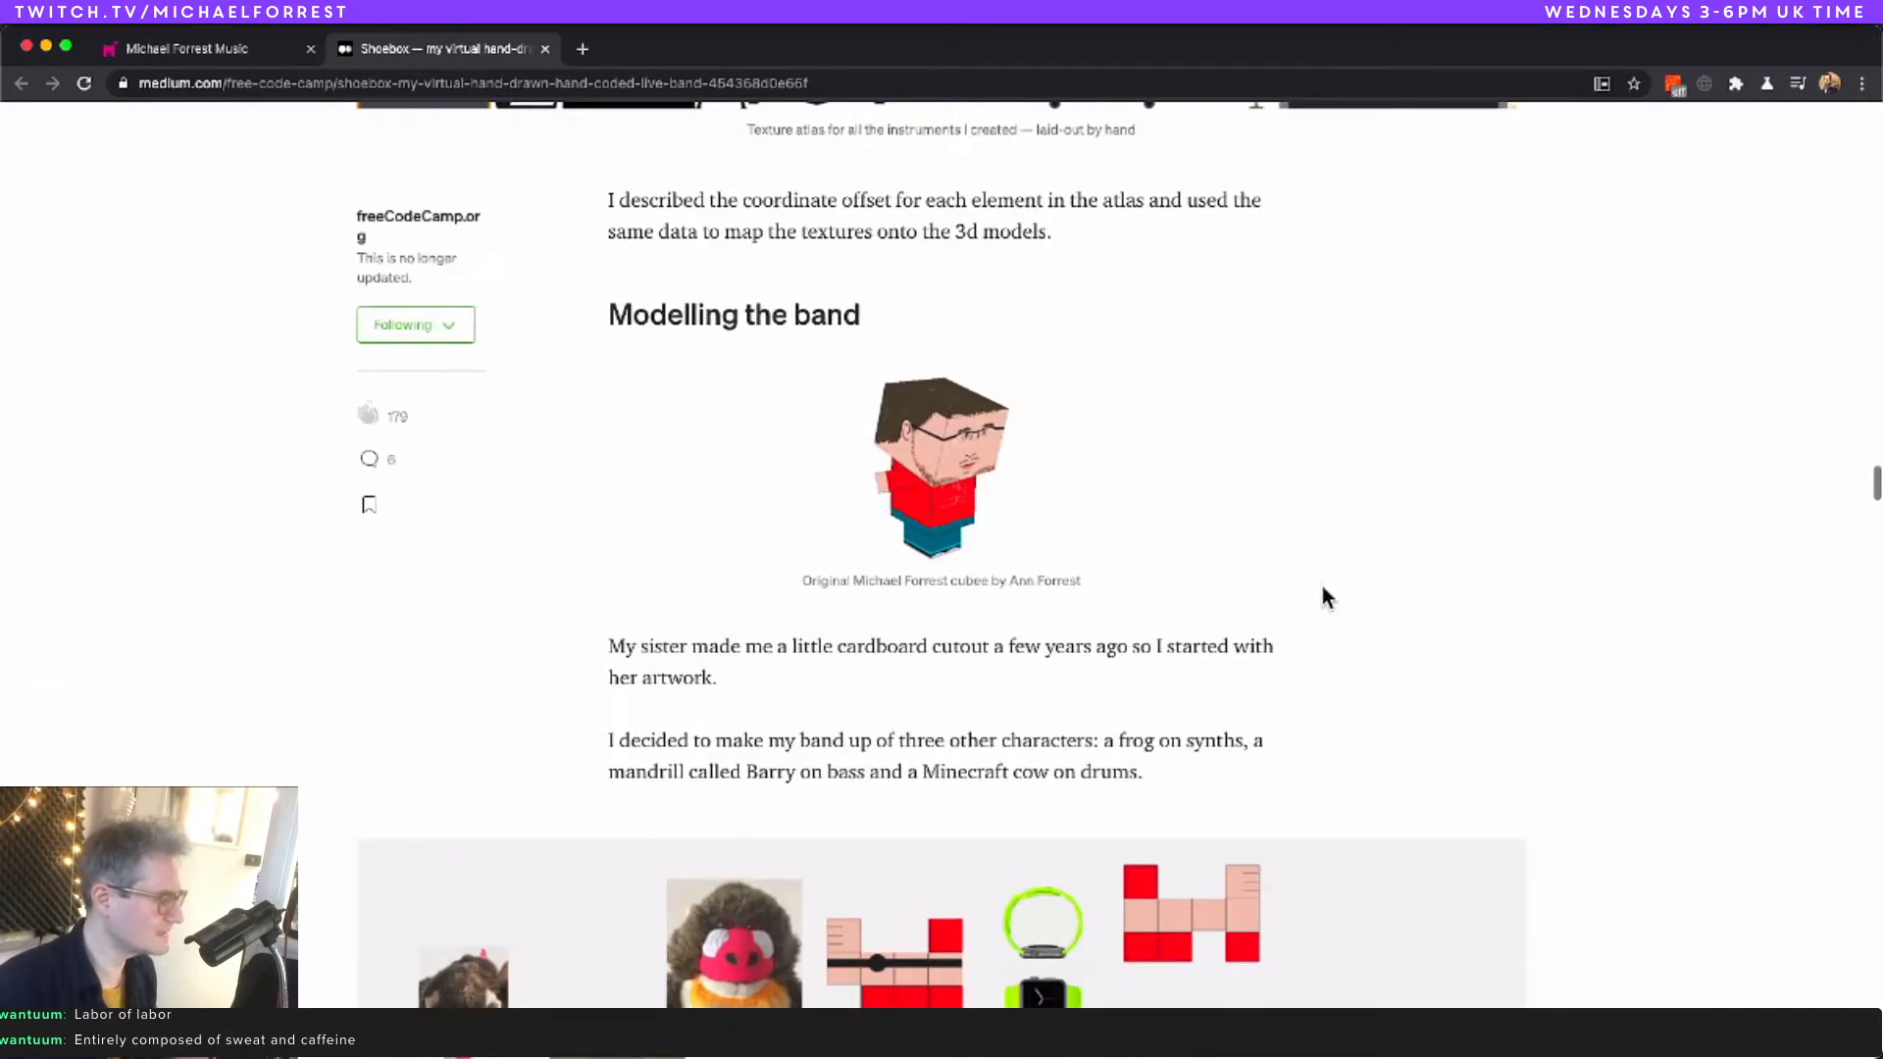
{"action": "scroll", "coordinate": [1076, 552], "scroll_direction": "down", "scroll_amount": 8}
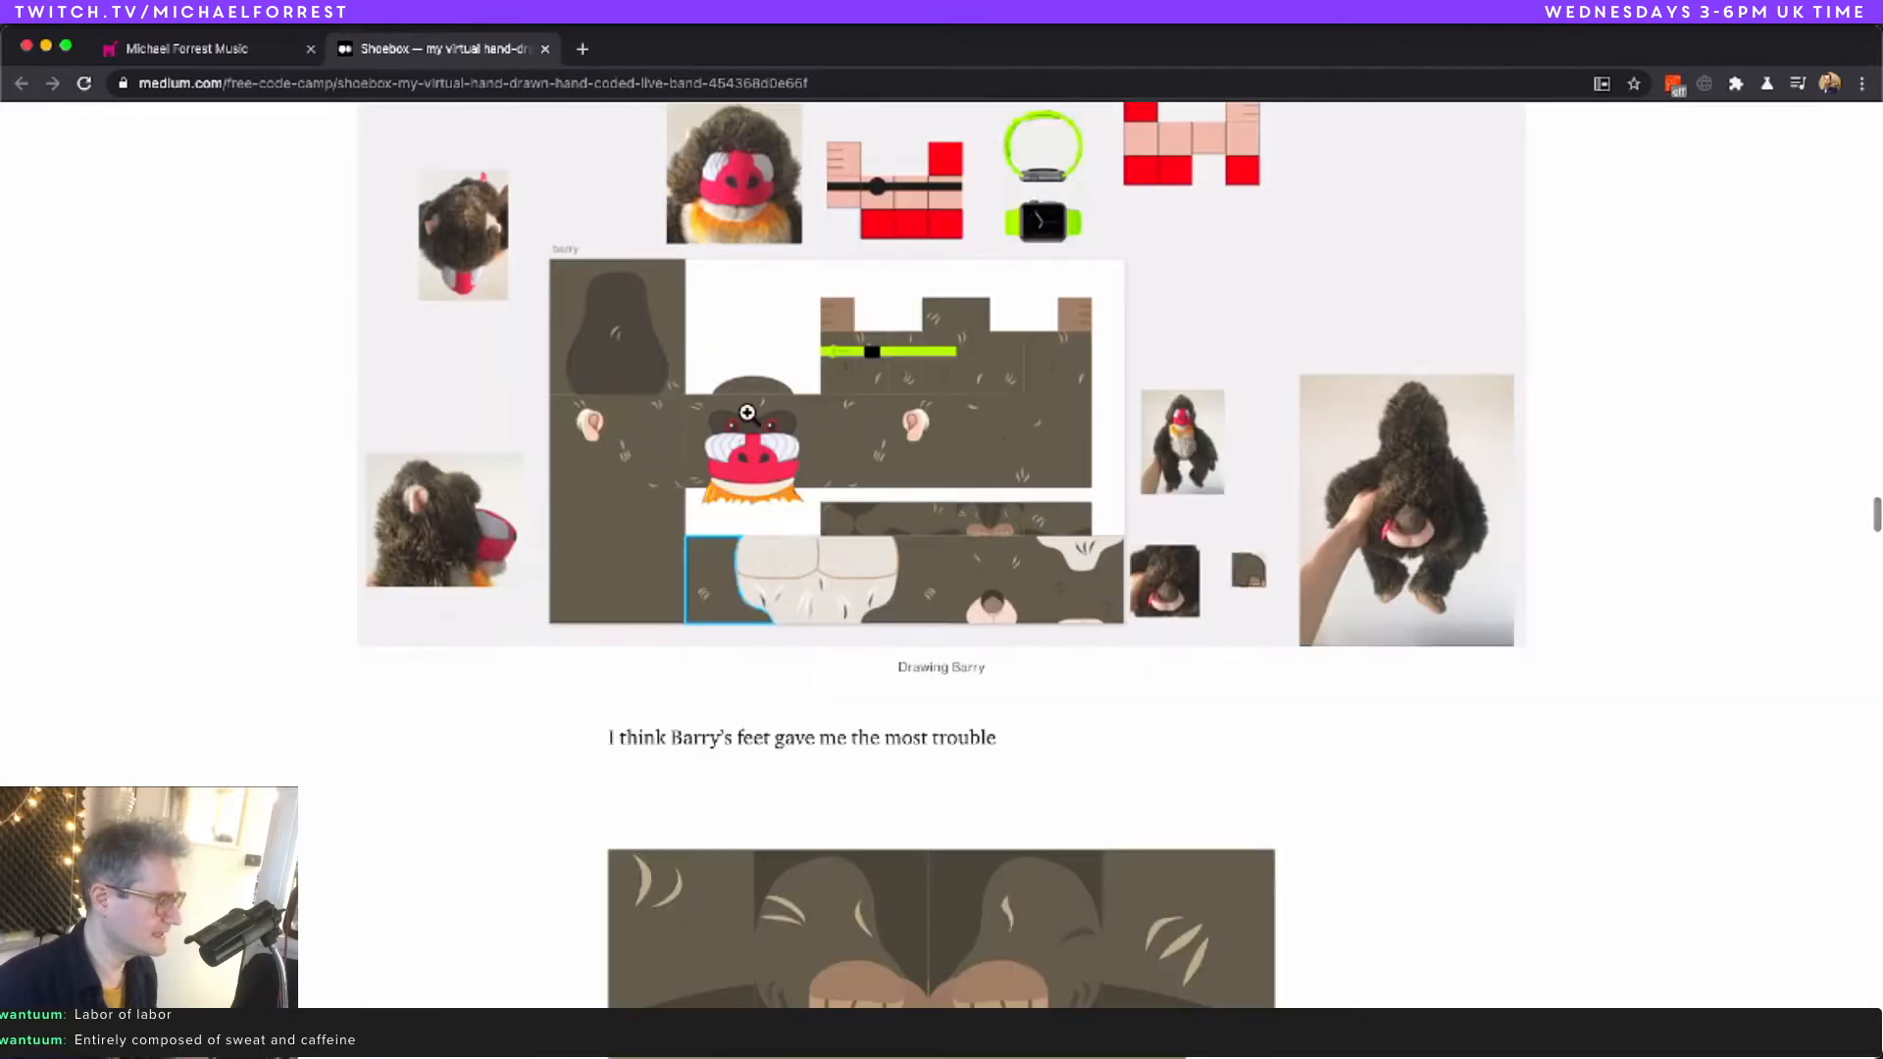
{"action": "scroll", "coordinate": [1050, 509], "scroll_direction": "down", "scroll_amount": 3}
{"action": "scroll", "coordinate": [1049, 509], "scroll_direction": "down", "scroll_amount": 10}
{"action": "scroll", "coordinate": [1368, 557], "scroll_direction": "down", "scroll_amount": 12}
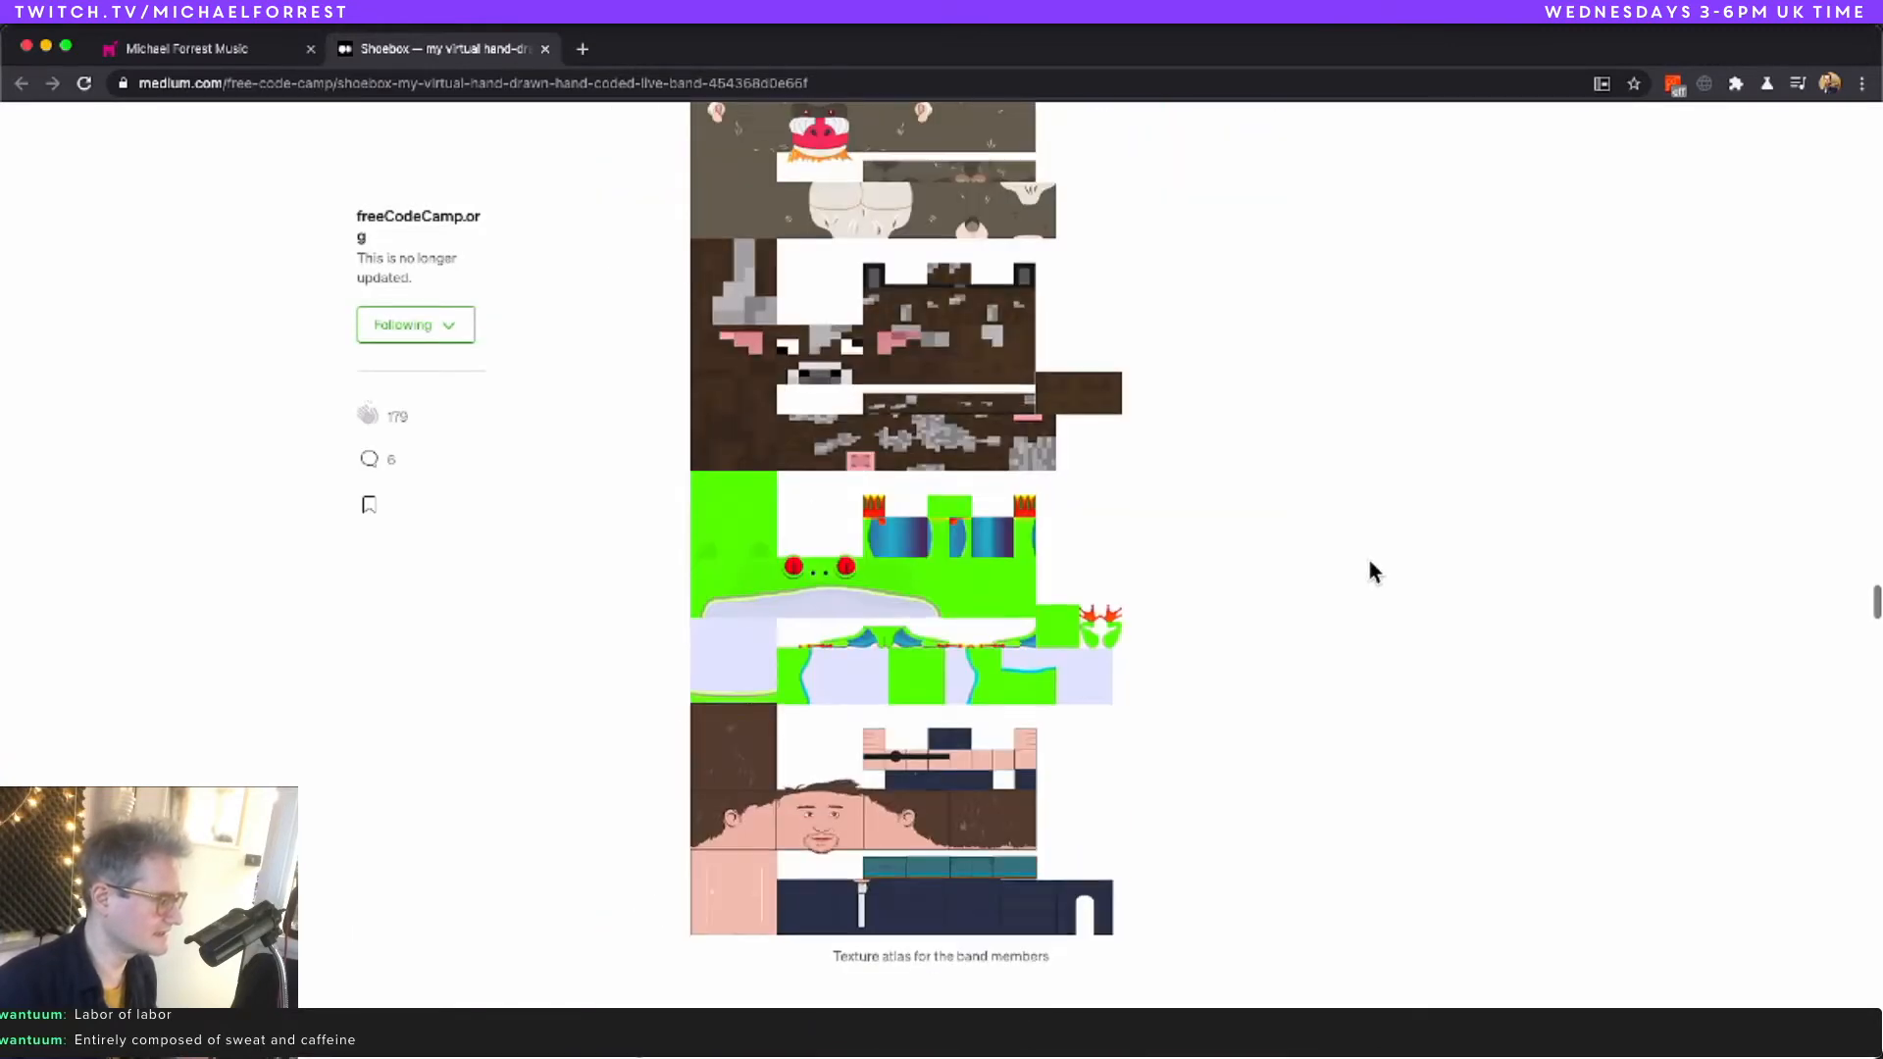
Step: Look over the article's stage lighting research and play the Animation Tool video in the section on animating the band
{"action": "scroll", "coordinate": [1364, 562], "scroll_direction": "down", "scroll_amount": 5}
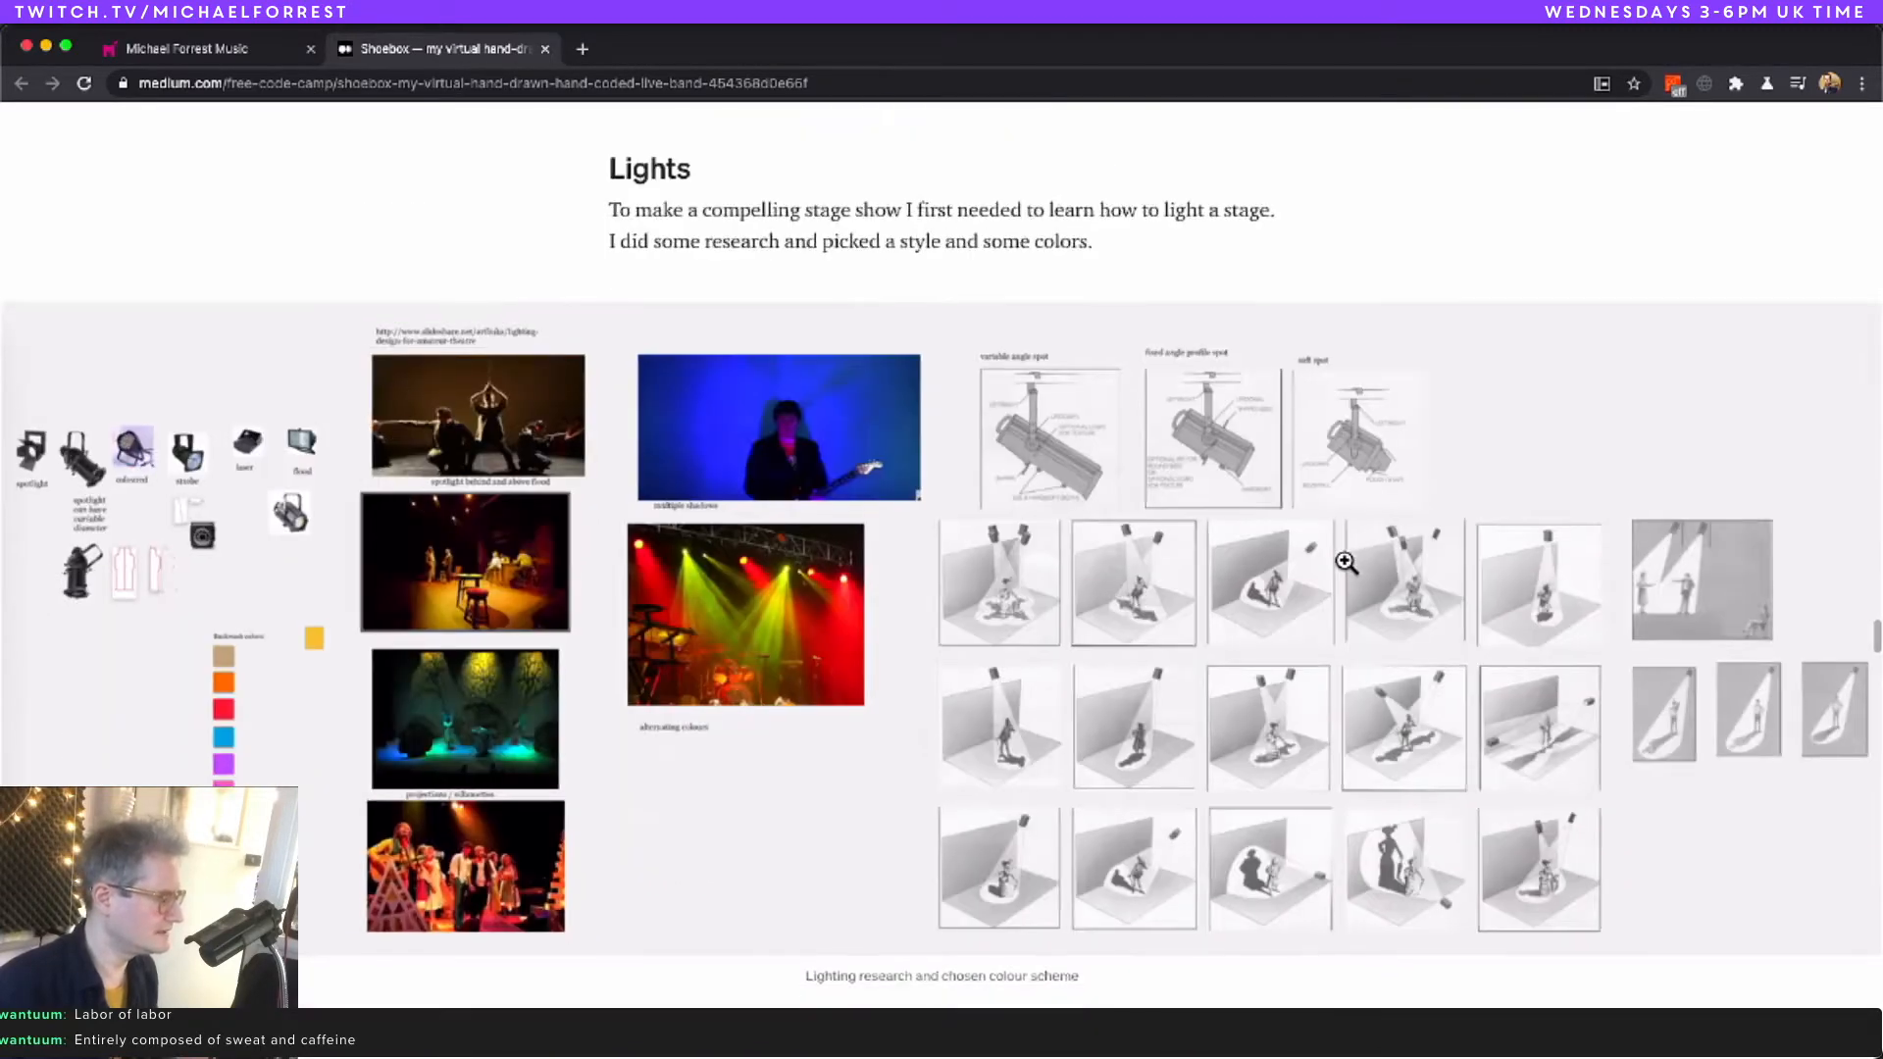
{"action": "scroll", "coordinate": [1223, 538], "scroll_direction": "down", "scroll_amount": 6}
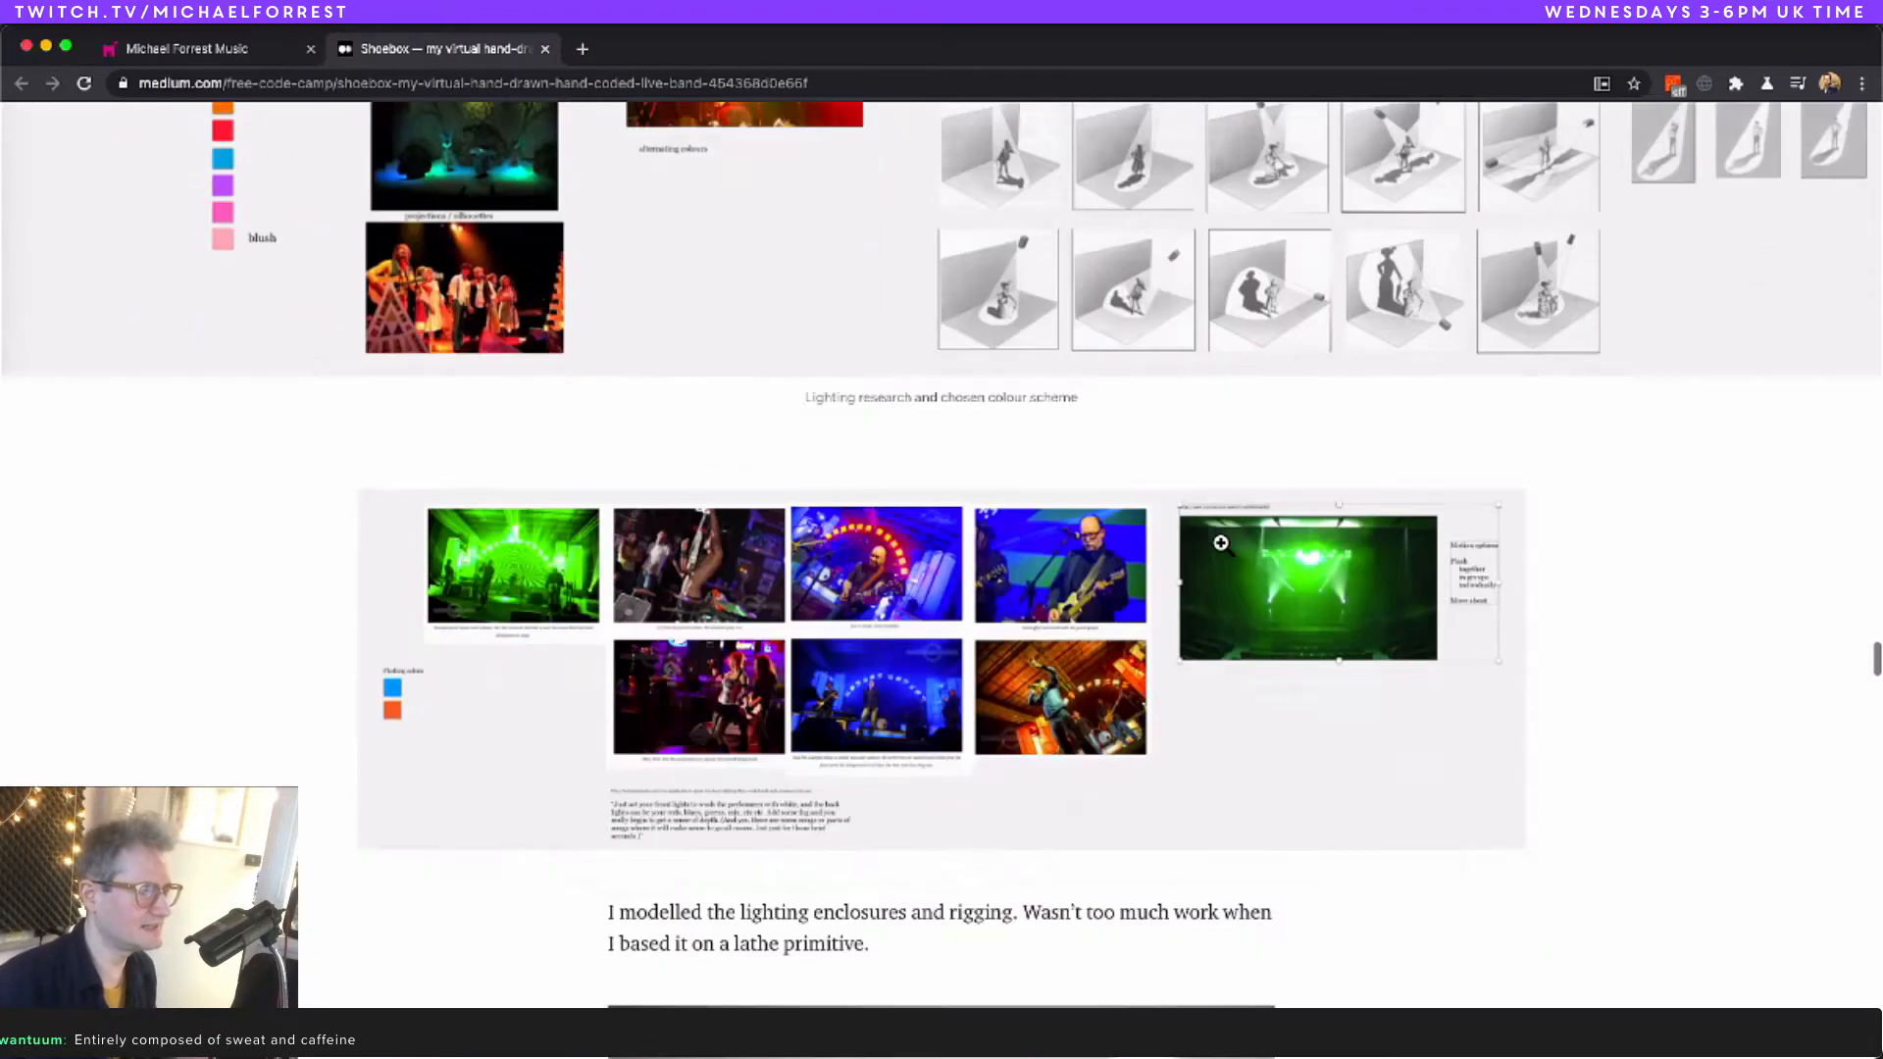
{"action": "scroll", "coordinate": [1564, 651], "scroll_direction": "down", "scroll_amount": 12}
{"action": "scroll", "coordinate": [1564, 652], "scroll_direction": "up", "scroll_amount": 2}
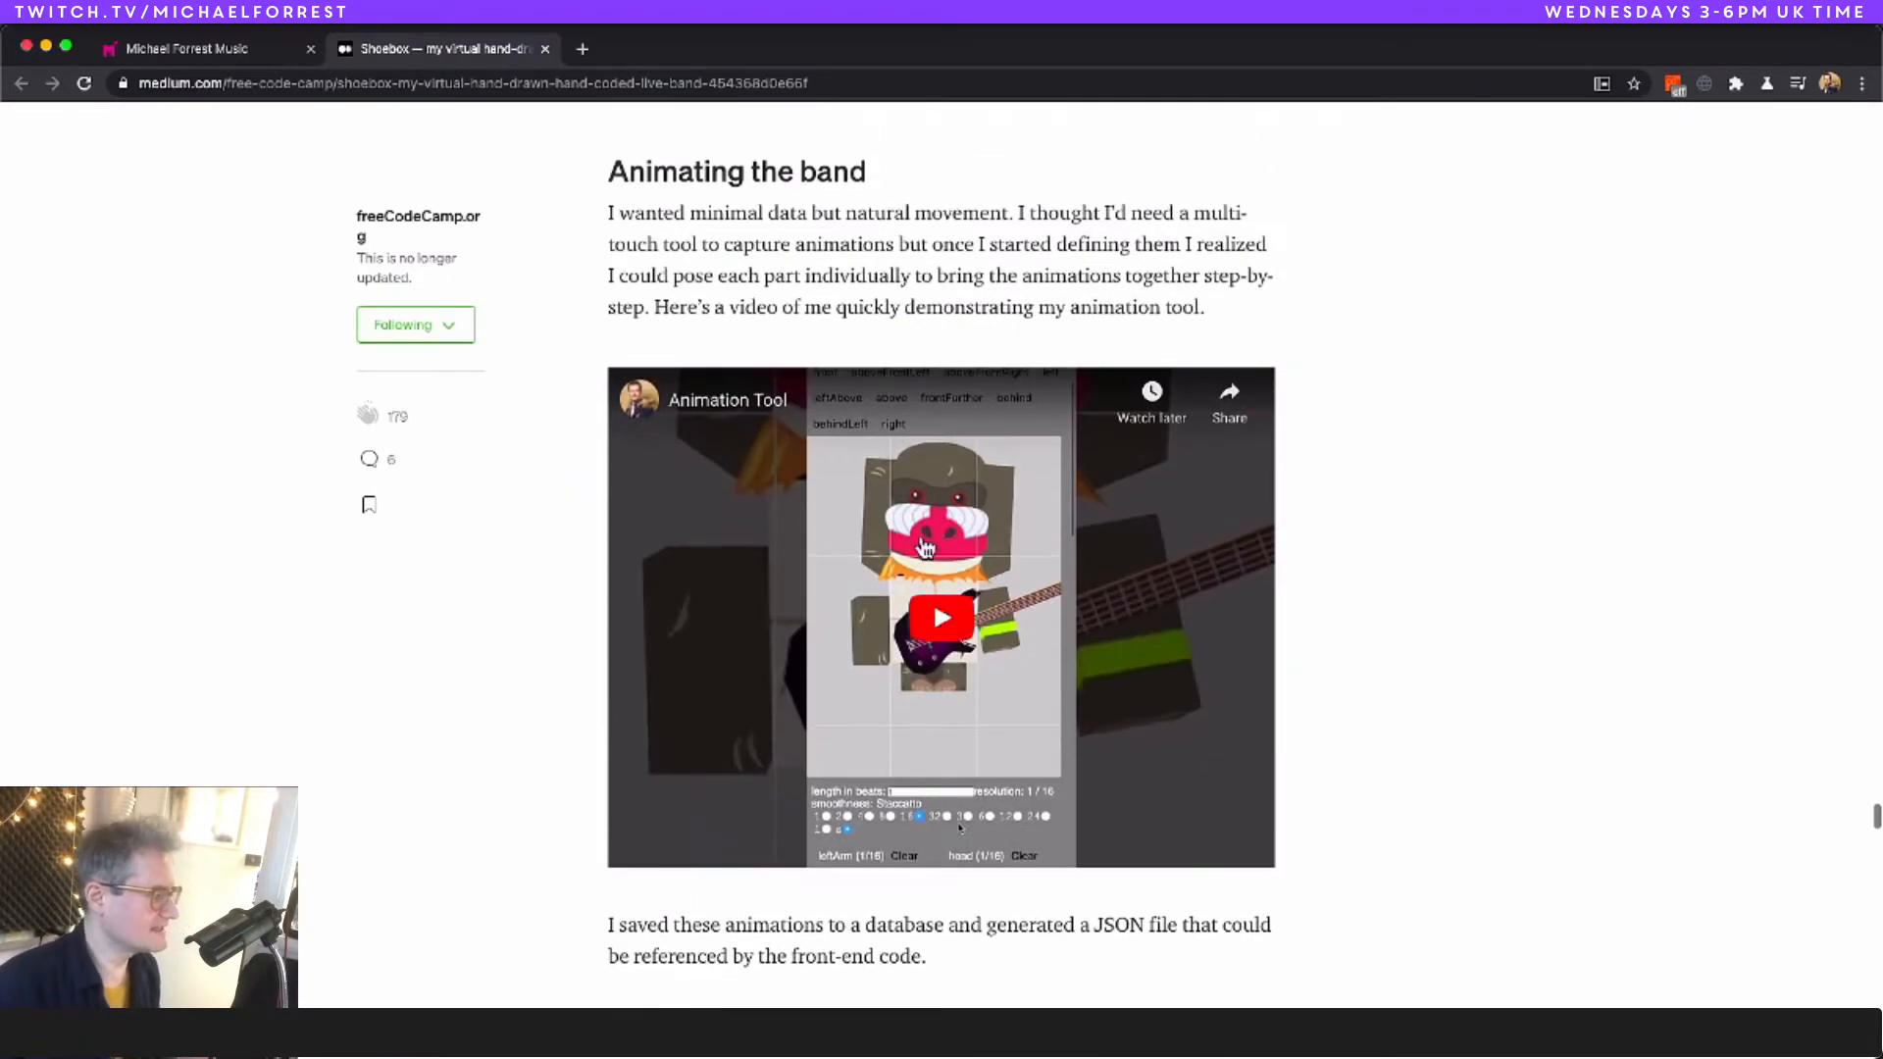
{"action": "left_click", "coordinate": [939, 620]}
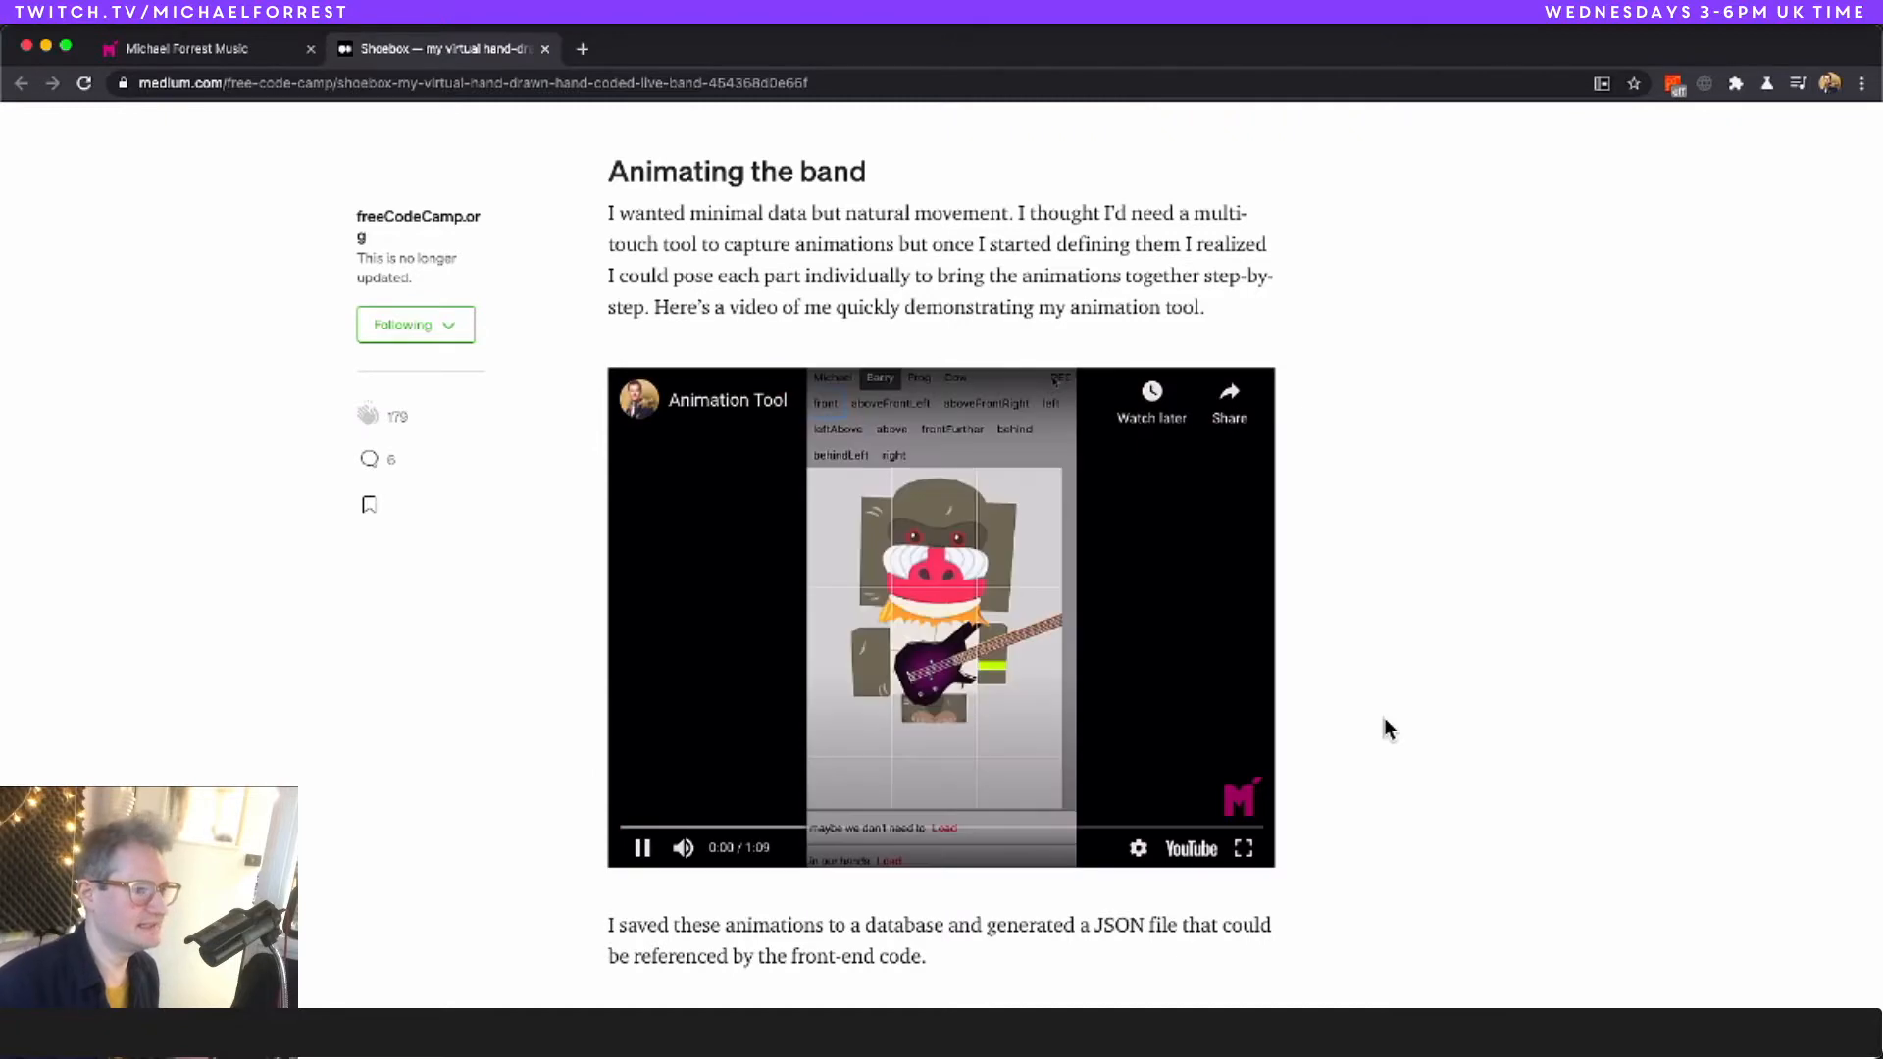
Step: Read the sections on GL shaders and the audience, including the render diagram and cubeecraft texture atlas
{"action": "scroll", "coordinate": [1381, 710], "scroll_direction": "down", "scroll_amount": 18}
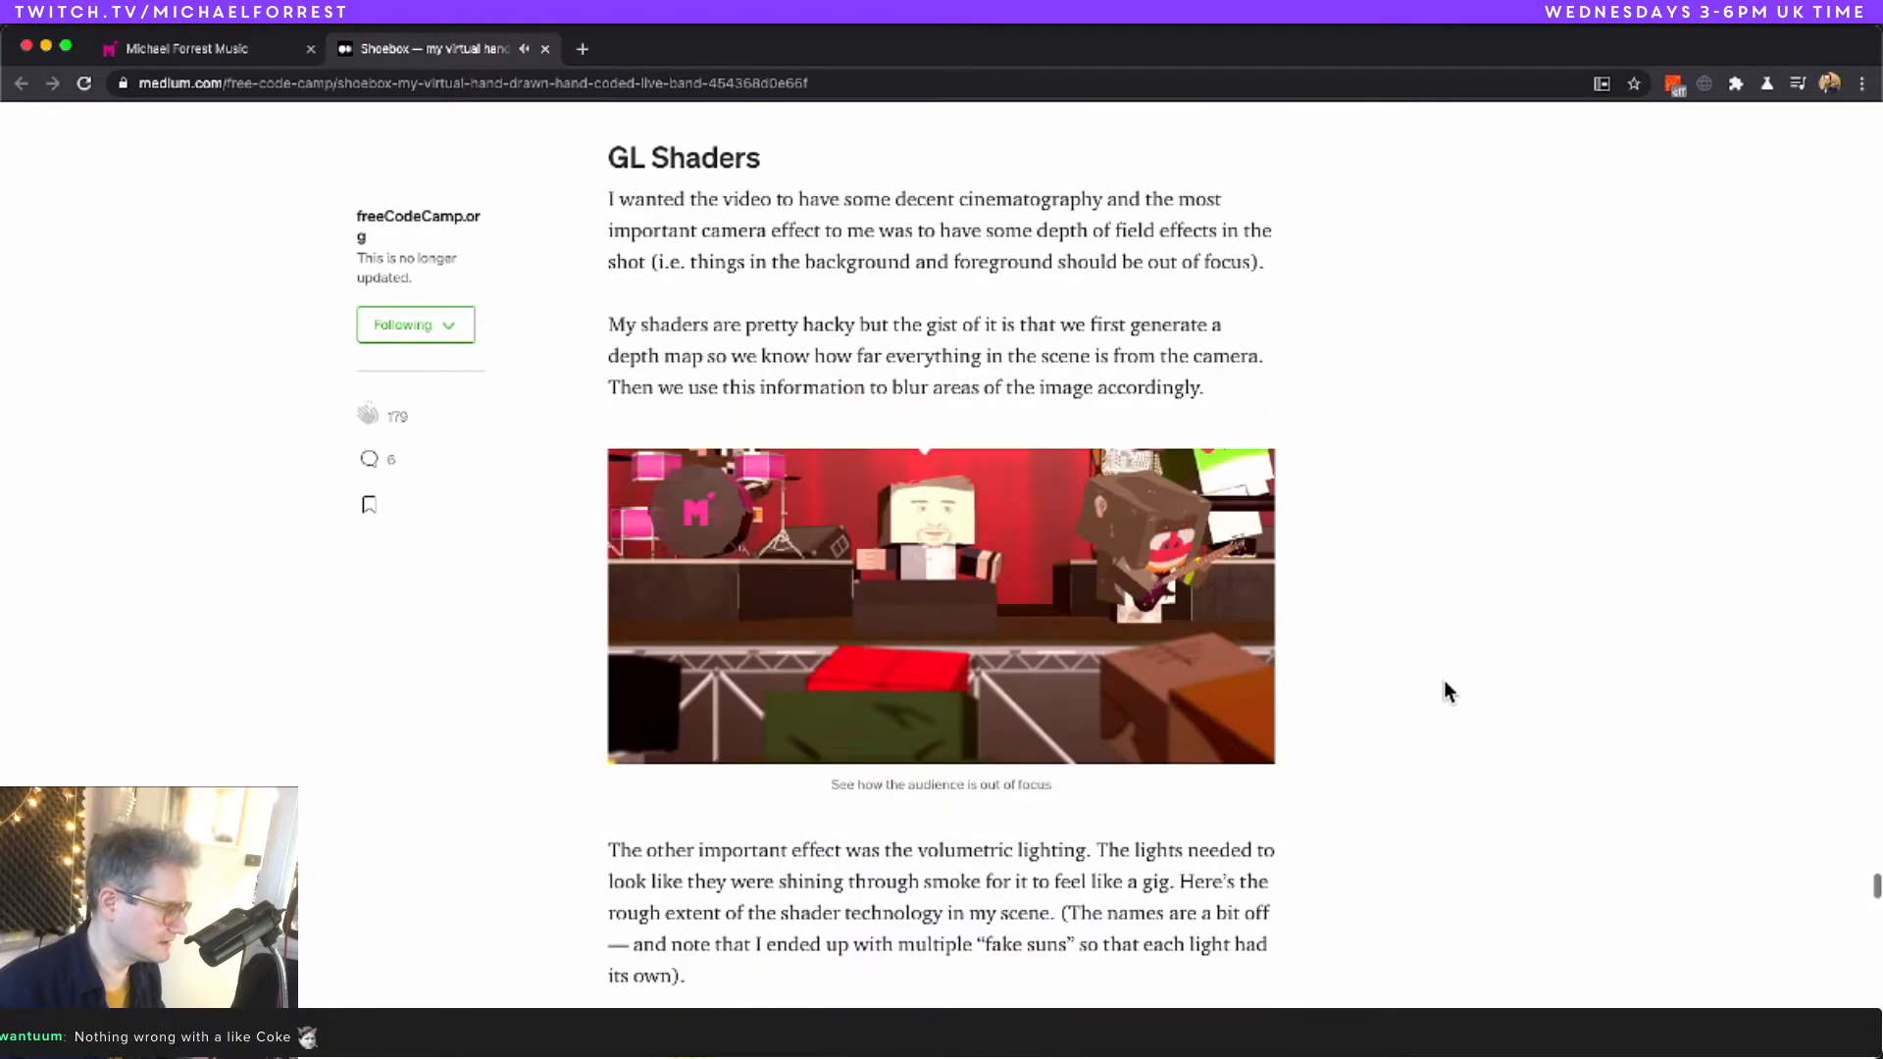
{"action": "scroll", "coordinate": [1545, 604], "scroll_direction": "down", "scroll_amount": 9}
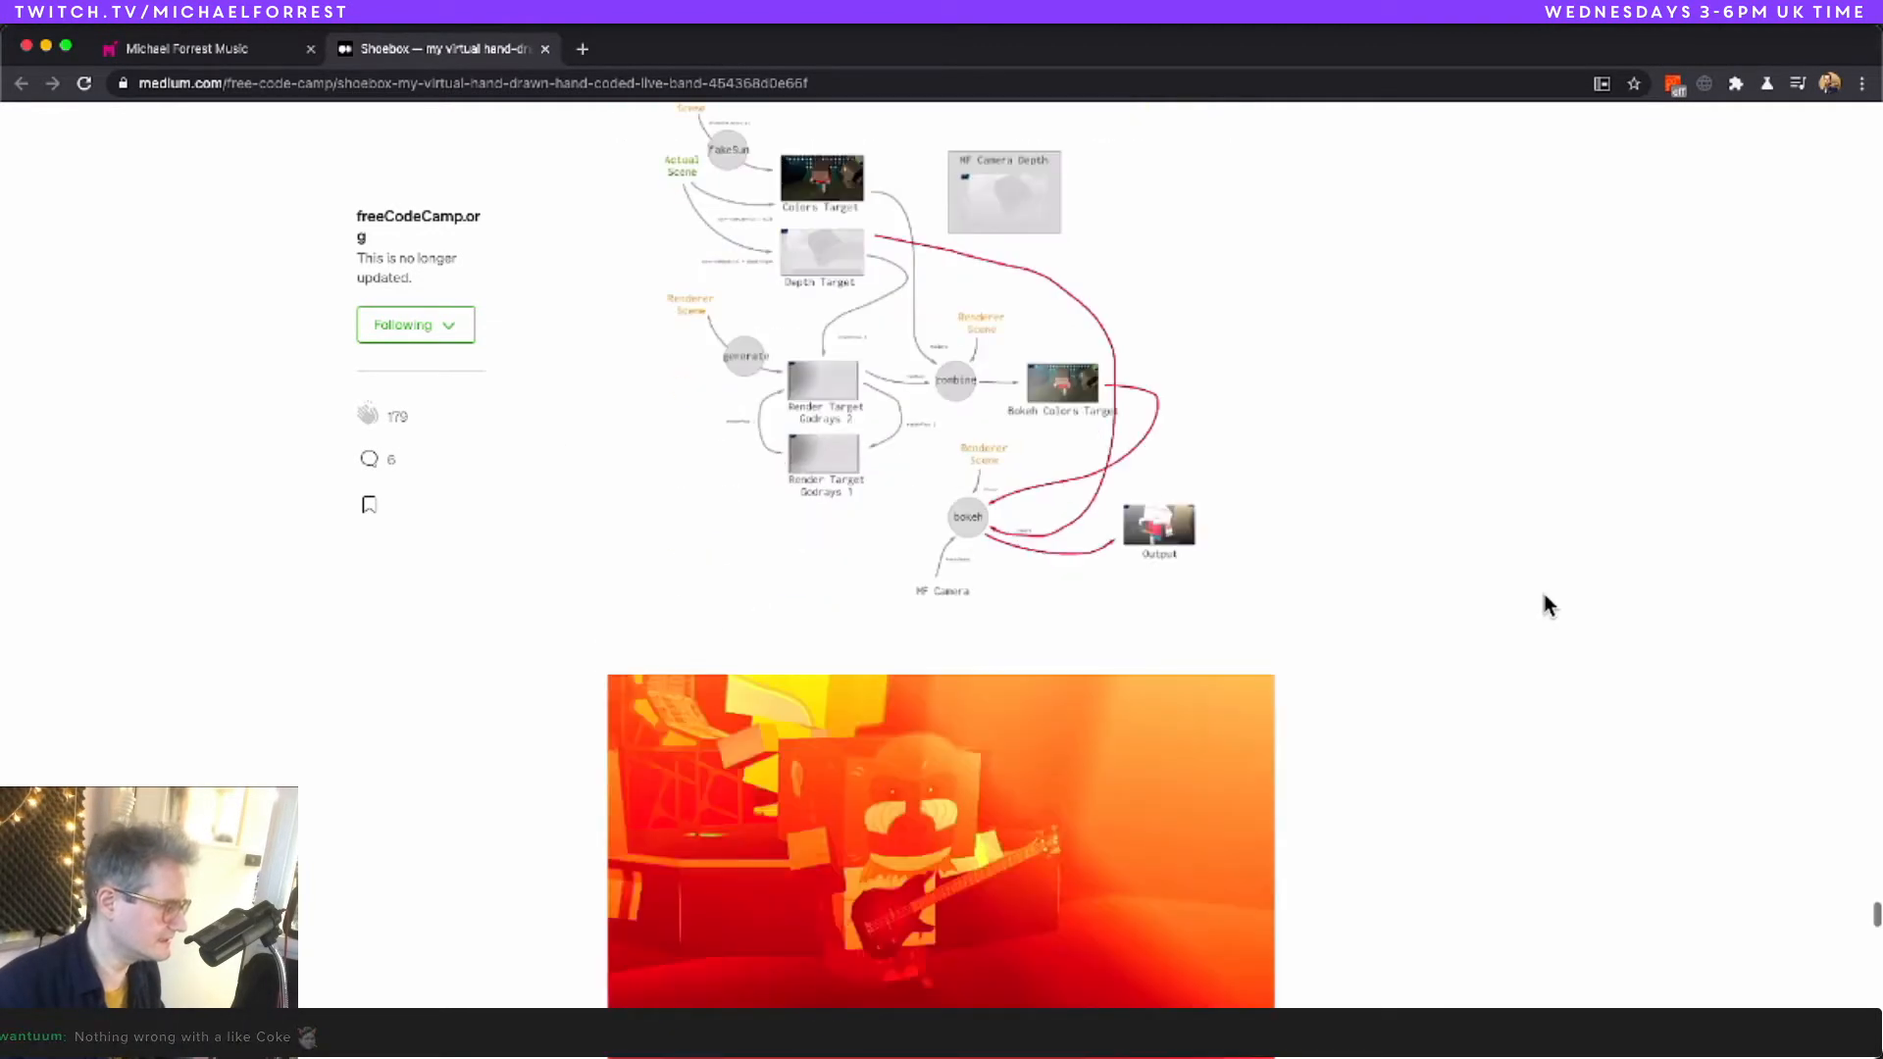
{"action": "scroll", "coordinate": [1276, 564], "scroll_direction": "down", "scroll_amount": 7}
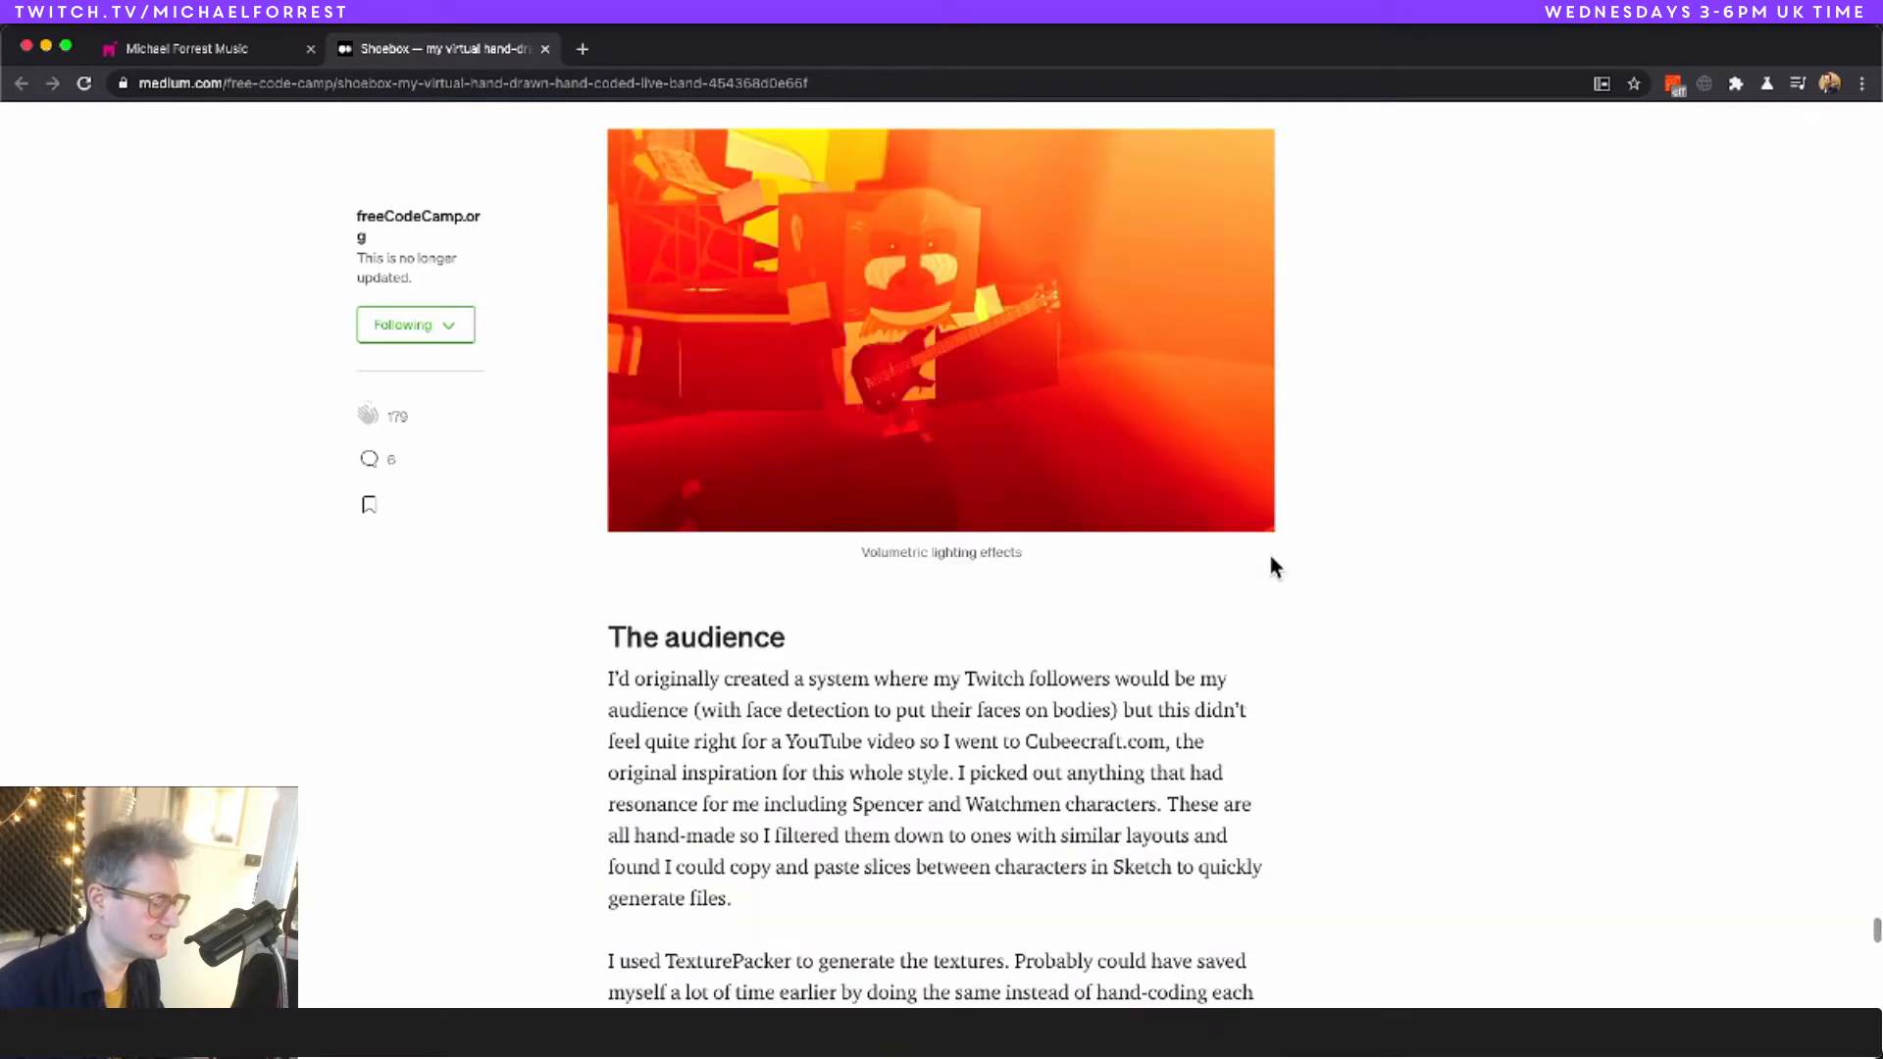
{"action": "scroll", "coordinate": [1273, 559], "scroll_direction": "up", "scroll_amount": 3}
{"action": "scroll", "coordinate": [1177, 726], "scroll_direction": "down", "scroll_amount": 4}
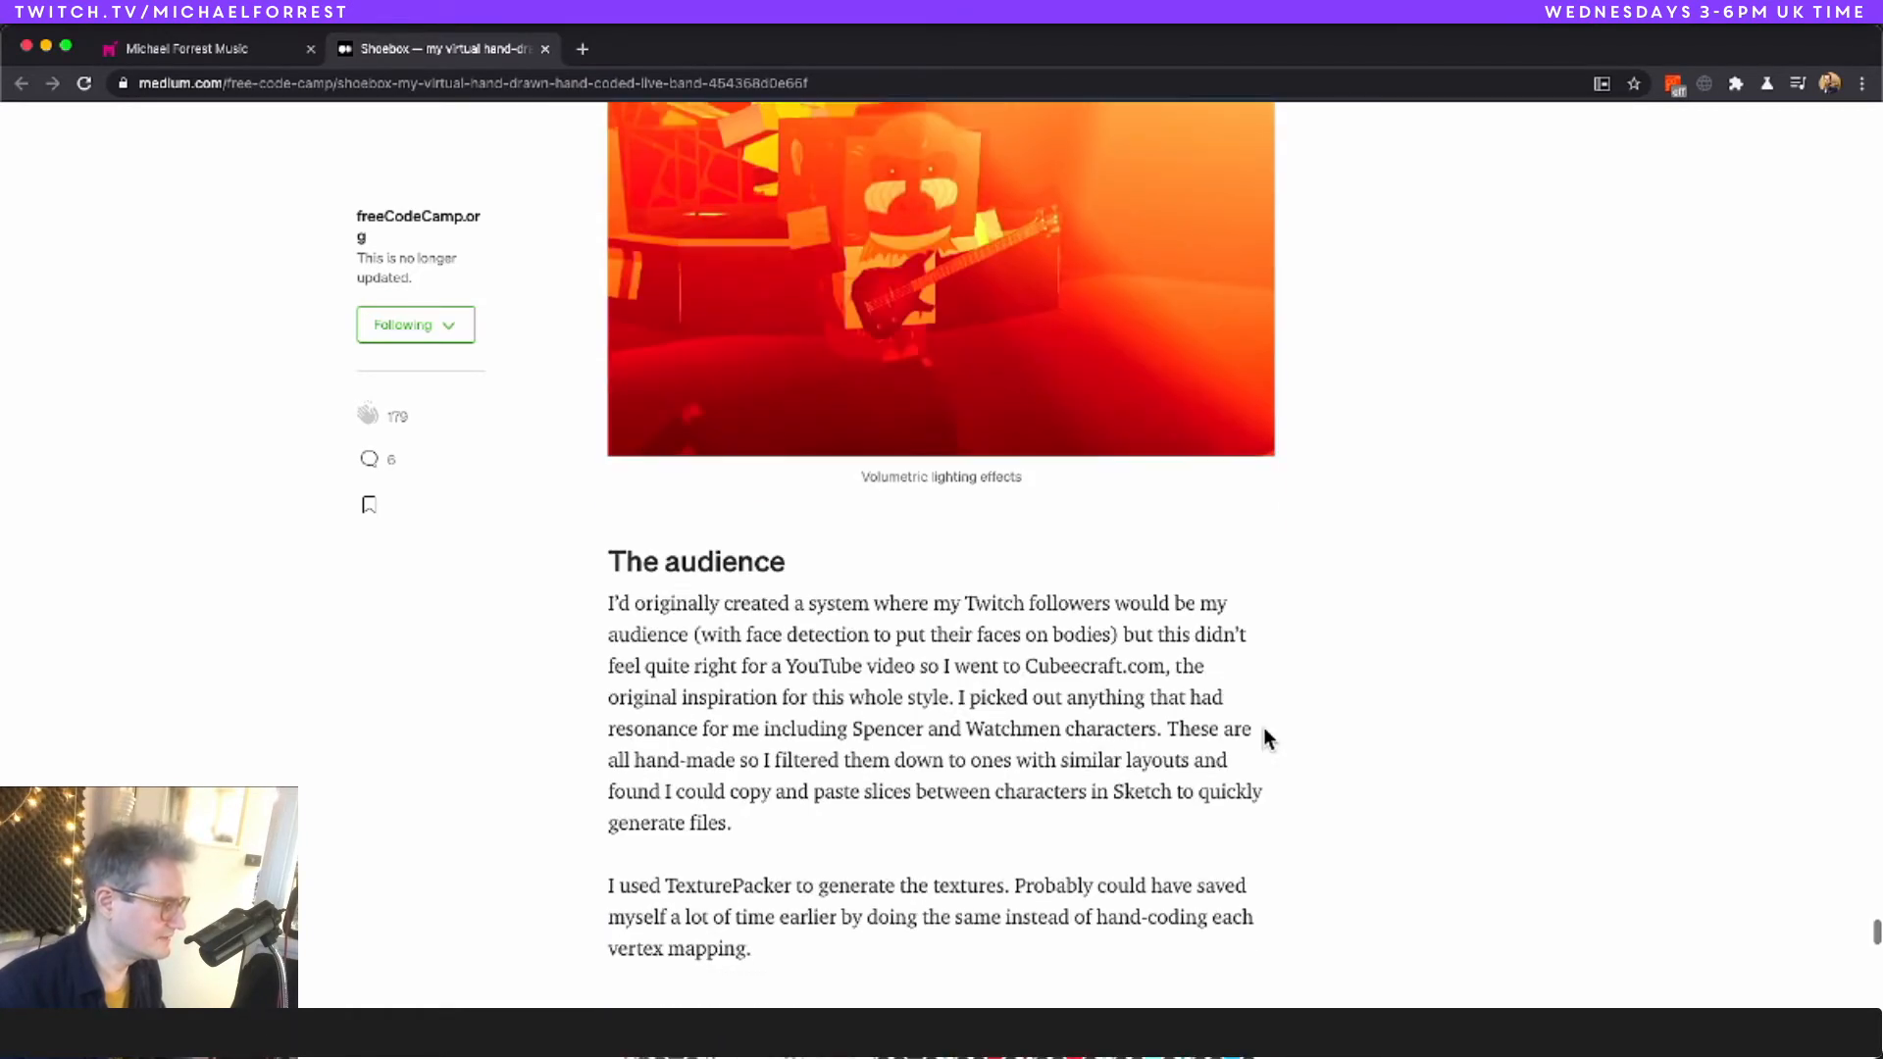
{"action": "scroll", "coordinate": [1264, 731], "scroll_direction": "down", "scroll_amount": 7}
{"action": "scroll", "coordinate": [1393, 747], "scroll_direction": "down", "scroll_amount": 6}
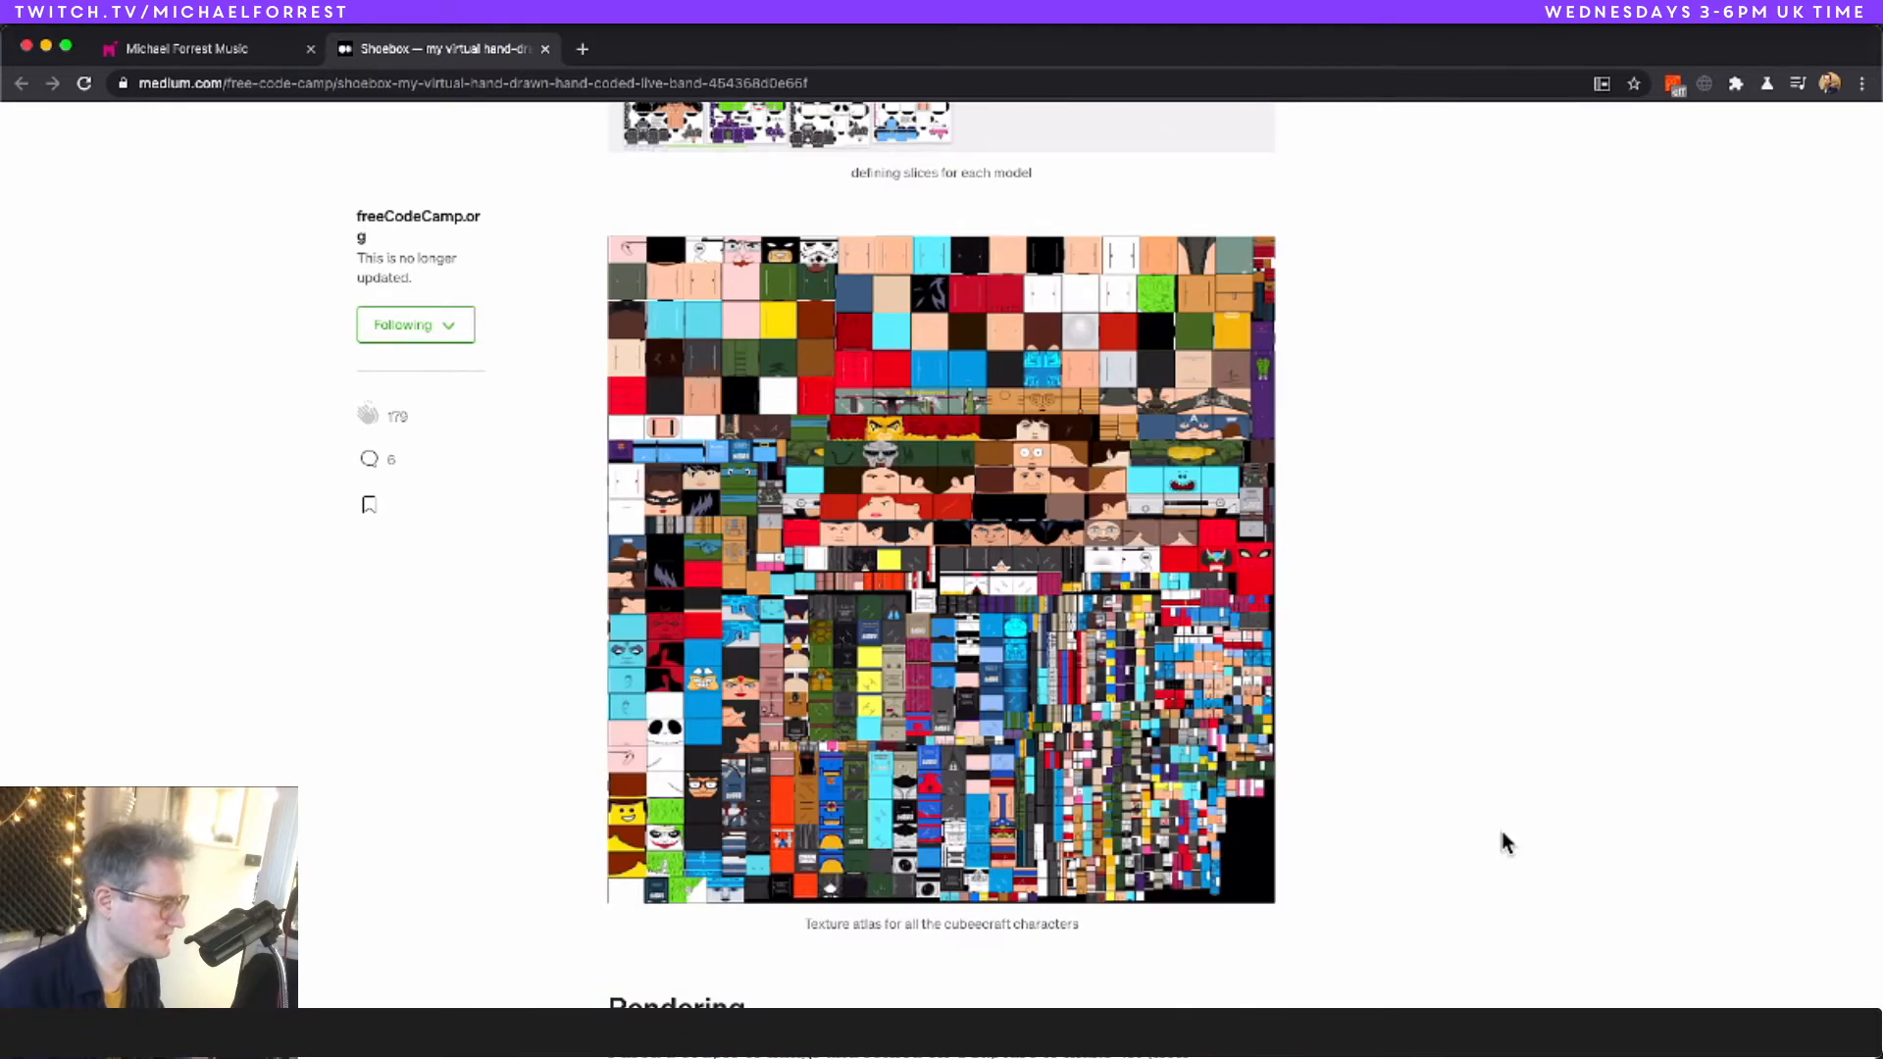
Step: Skim the article from the Rendering section onward and return to its opening title and video
{"action": "scroll", "coordinate": [1304, 723], "scroll_direction": "down", "scroll_amount": 5}
{"action": "scroll", "coordinate": [1306, 717], "scroll_direction": "down", "scroll_amount": 10}
{"action": "scroll", "coordinate": [1309, 712], "scroll_direction": "down", "scroll_amount": 6}
{"action": "scroll", "coordinate": [1321, 671], "scroll_direction": "up", "scroll_amount": 20}
{"action": "scroll", "coordinate": [1321, 671], "scroll_direction": "up", "scroll_amount": 20}
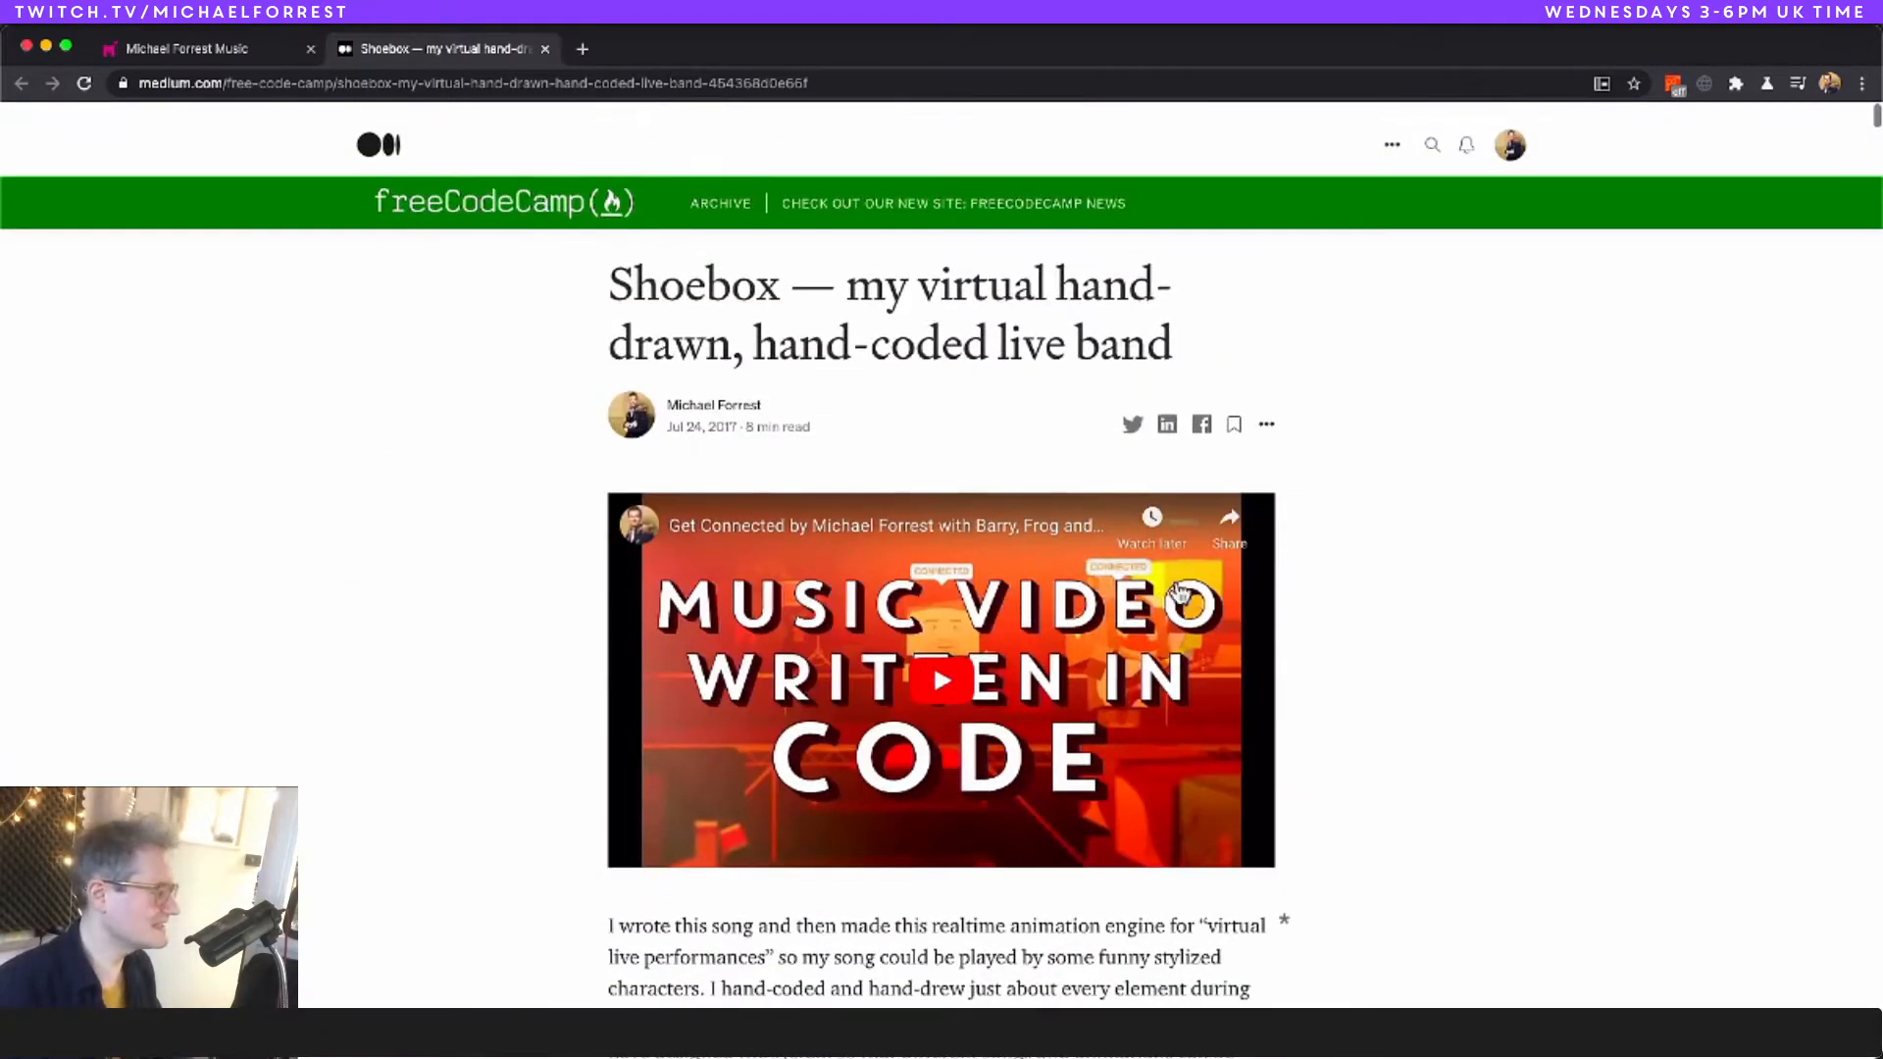
Step: Switch to Unity Hub and create a new project named Shoebox in the shoebox/shoebox-unity folder
{"action": "key", "text": "super+Tab"}
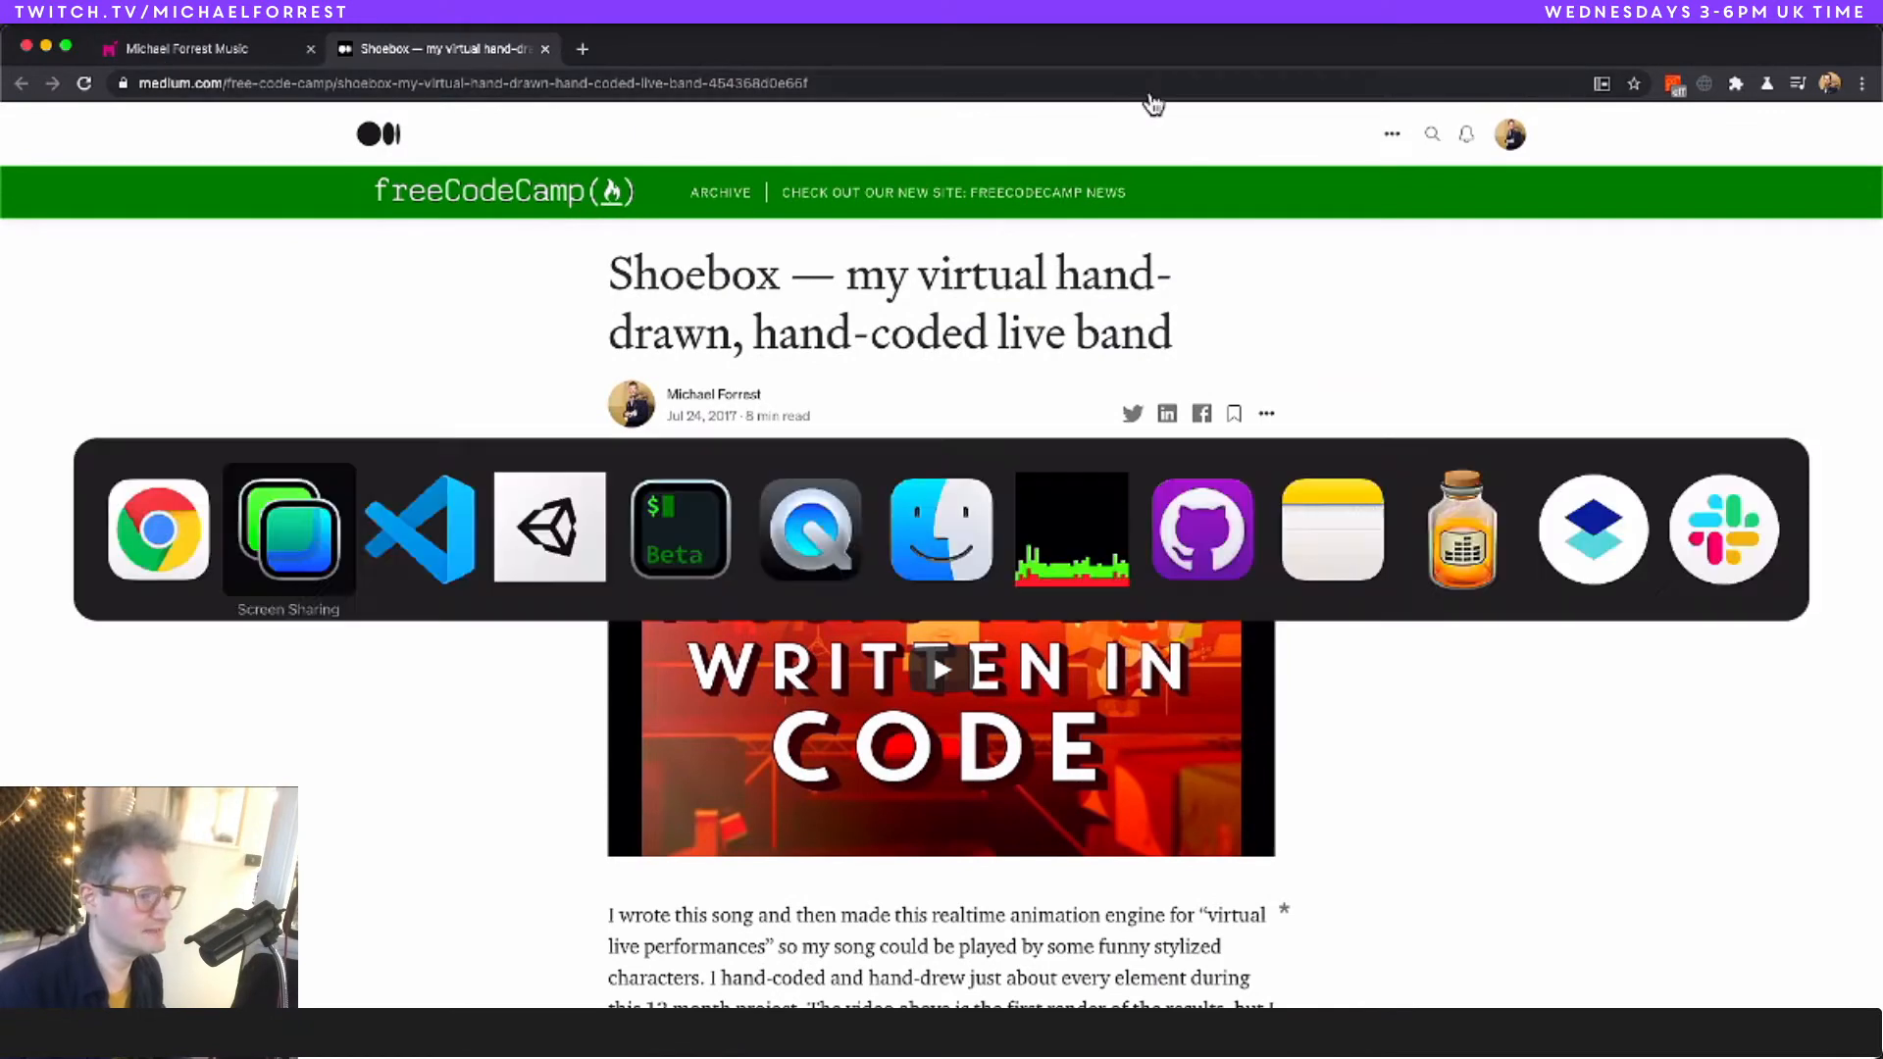
{"action": "key", "text": "super+Tab"}
{"action": "key", "text": "super+Tab"}
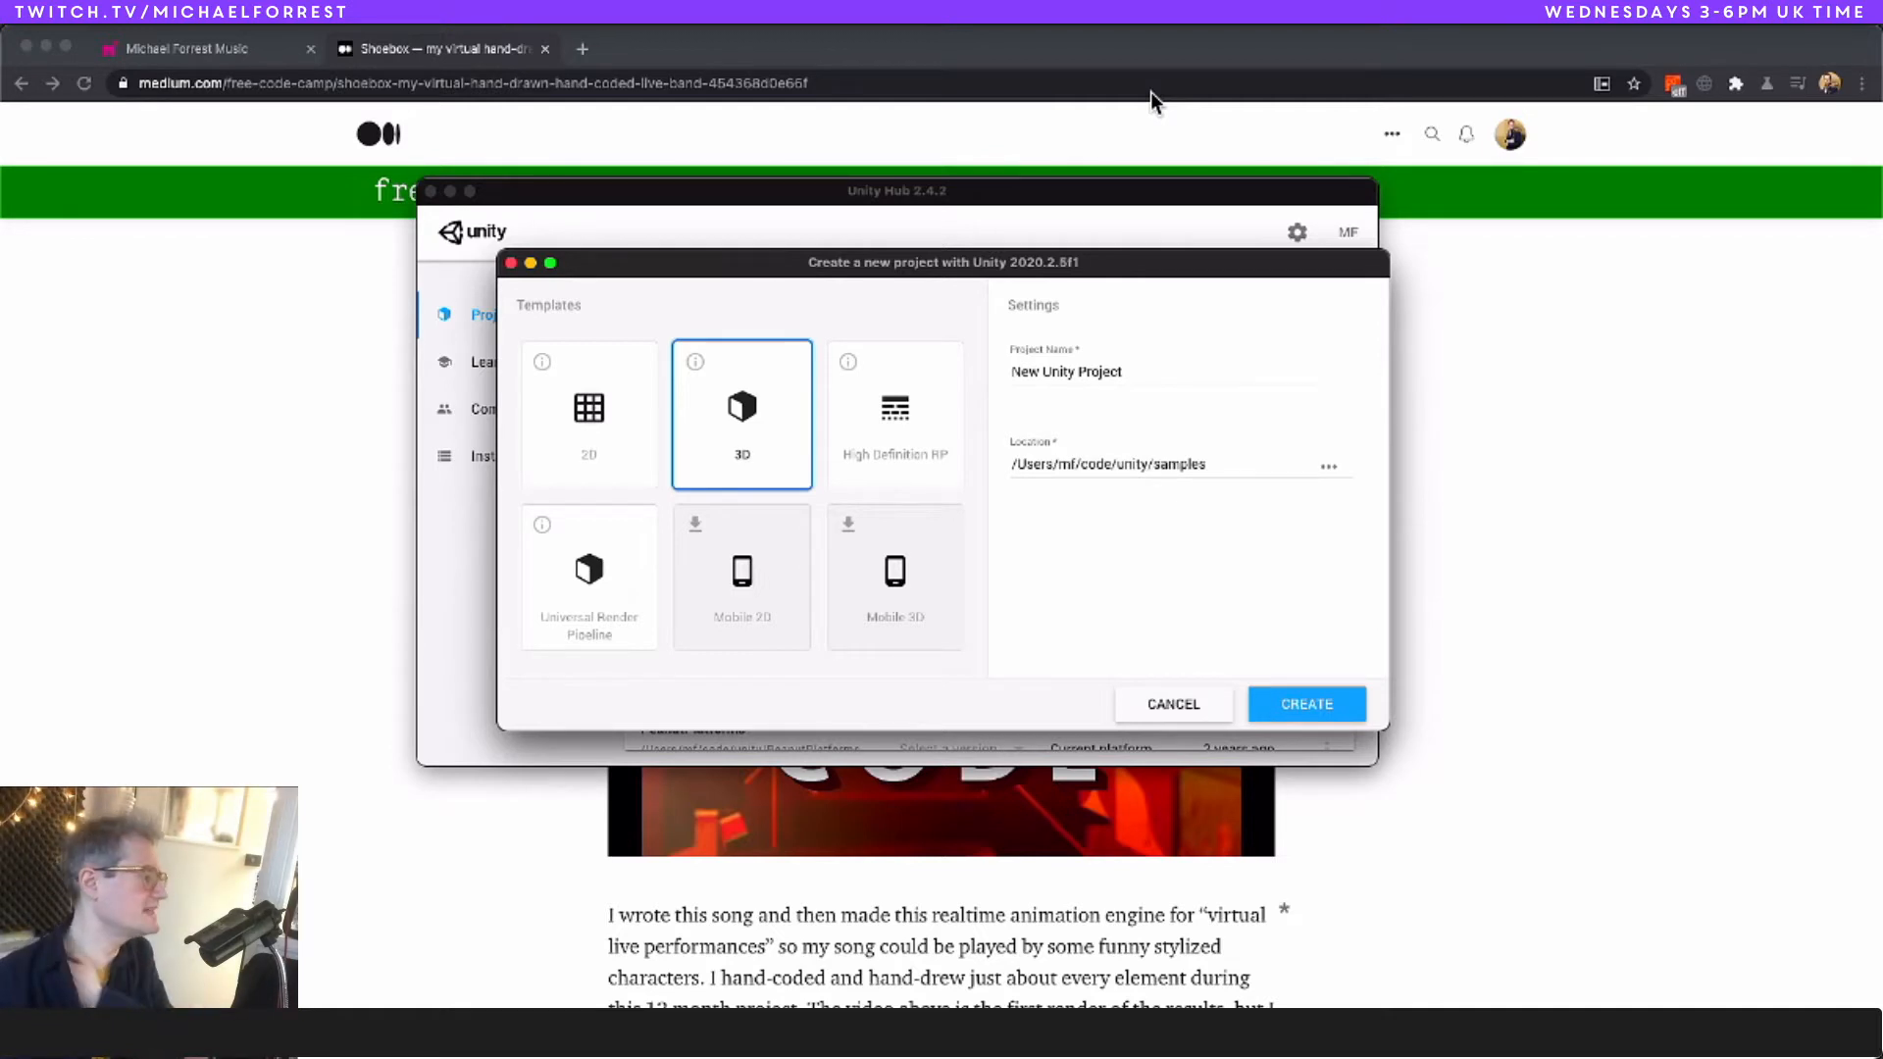
{"action": "left_click_drag", "start_coordinate": [917, 267], "coordinate": [875, 238]}
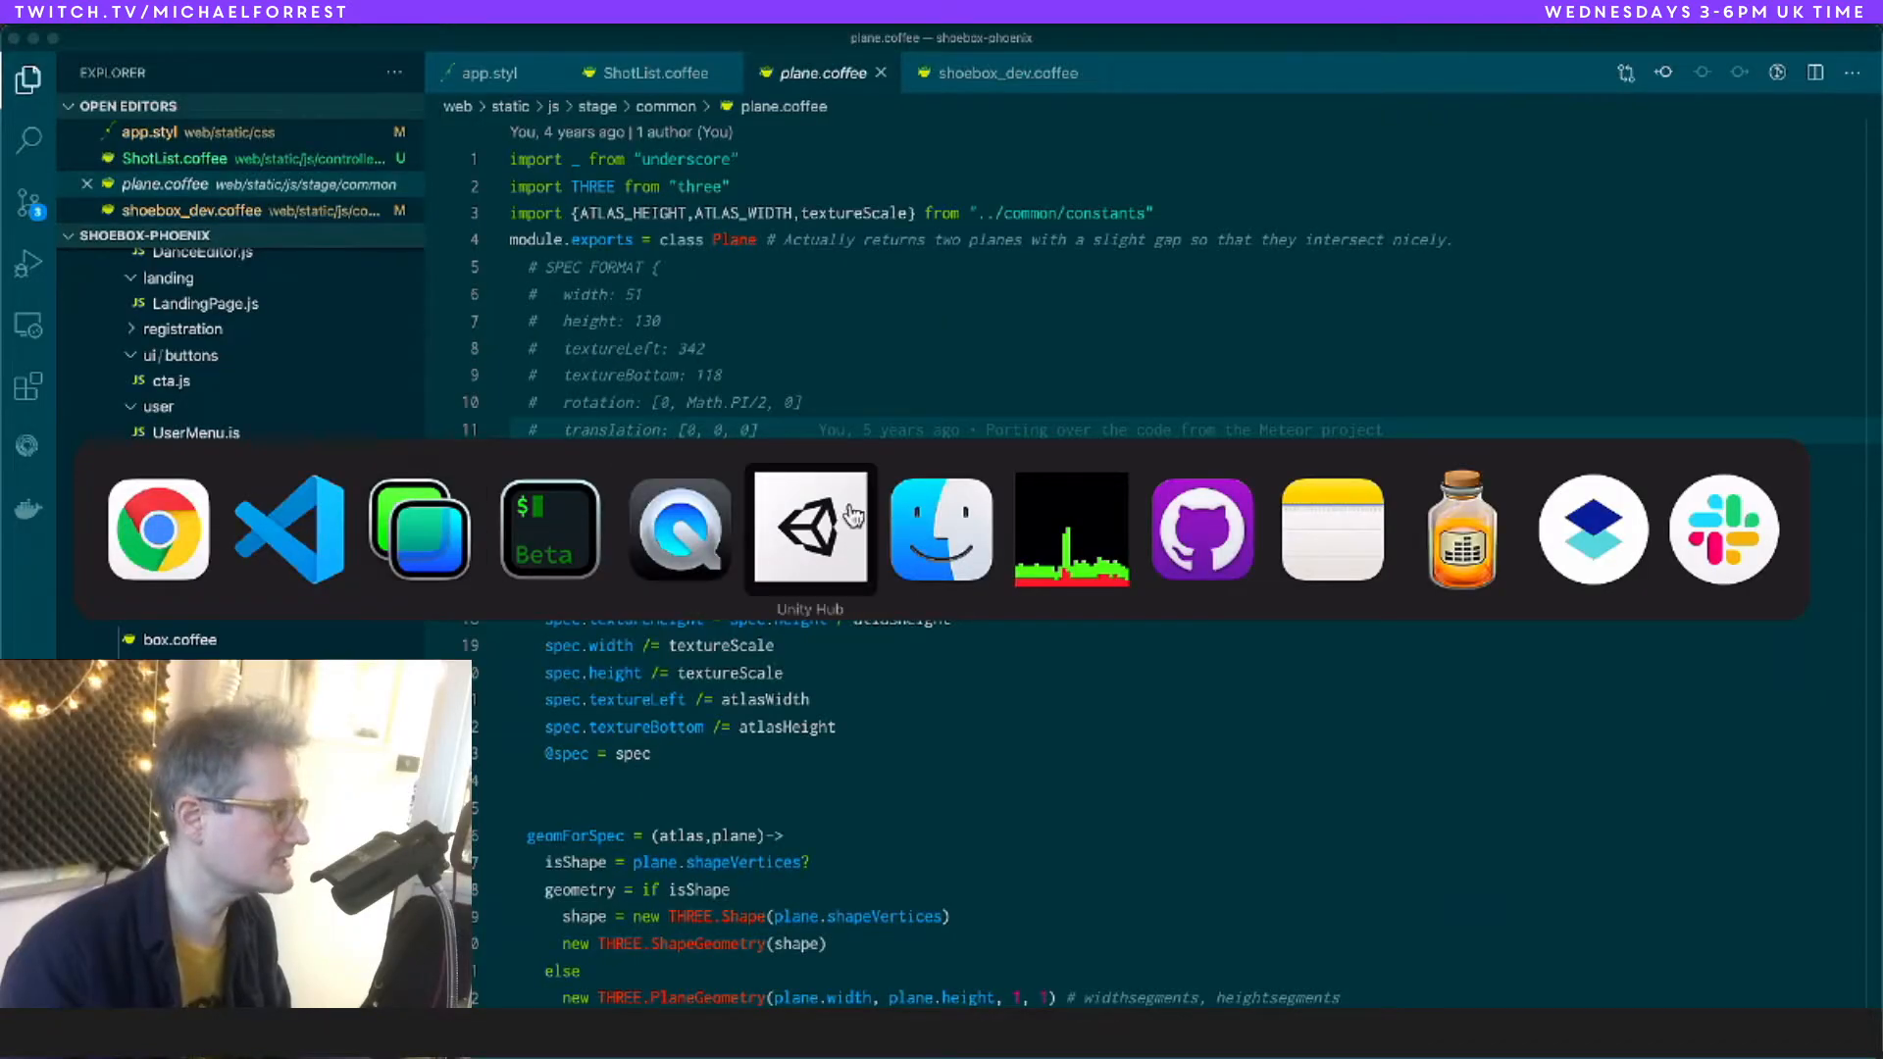
{"action": "left_click", "coordinate": [849, 511]}
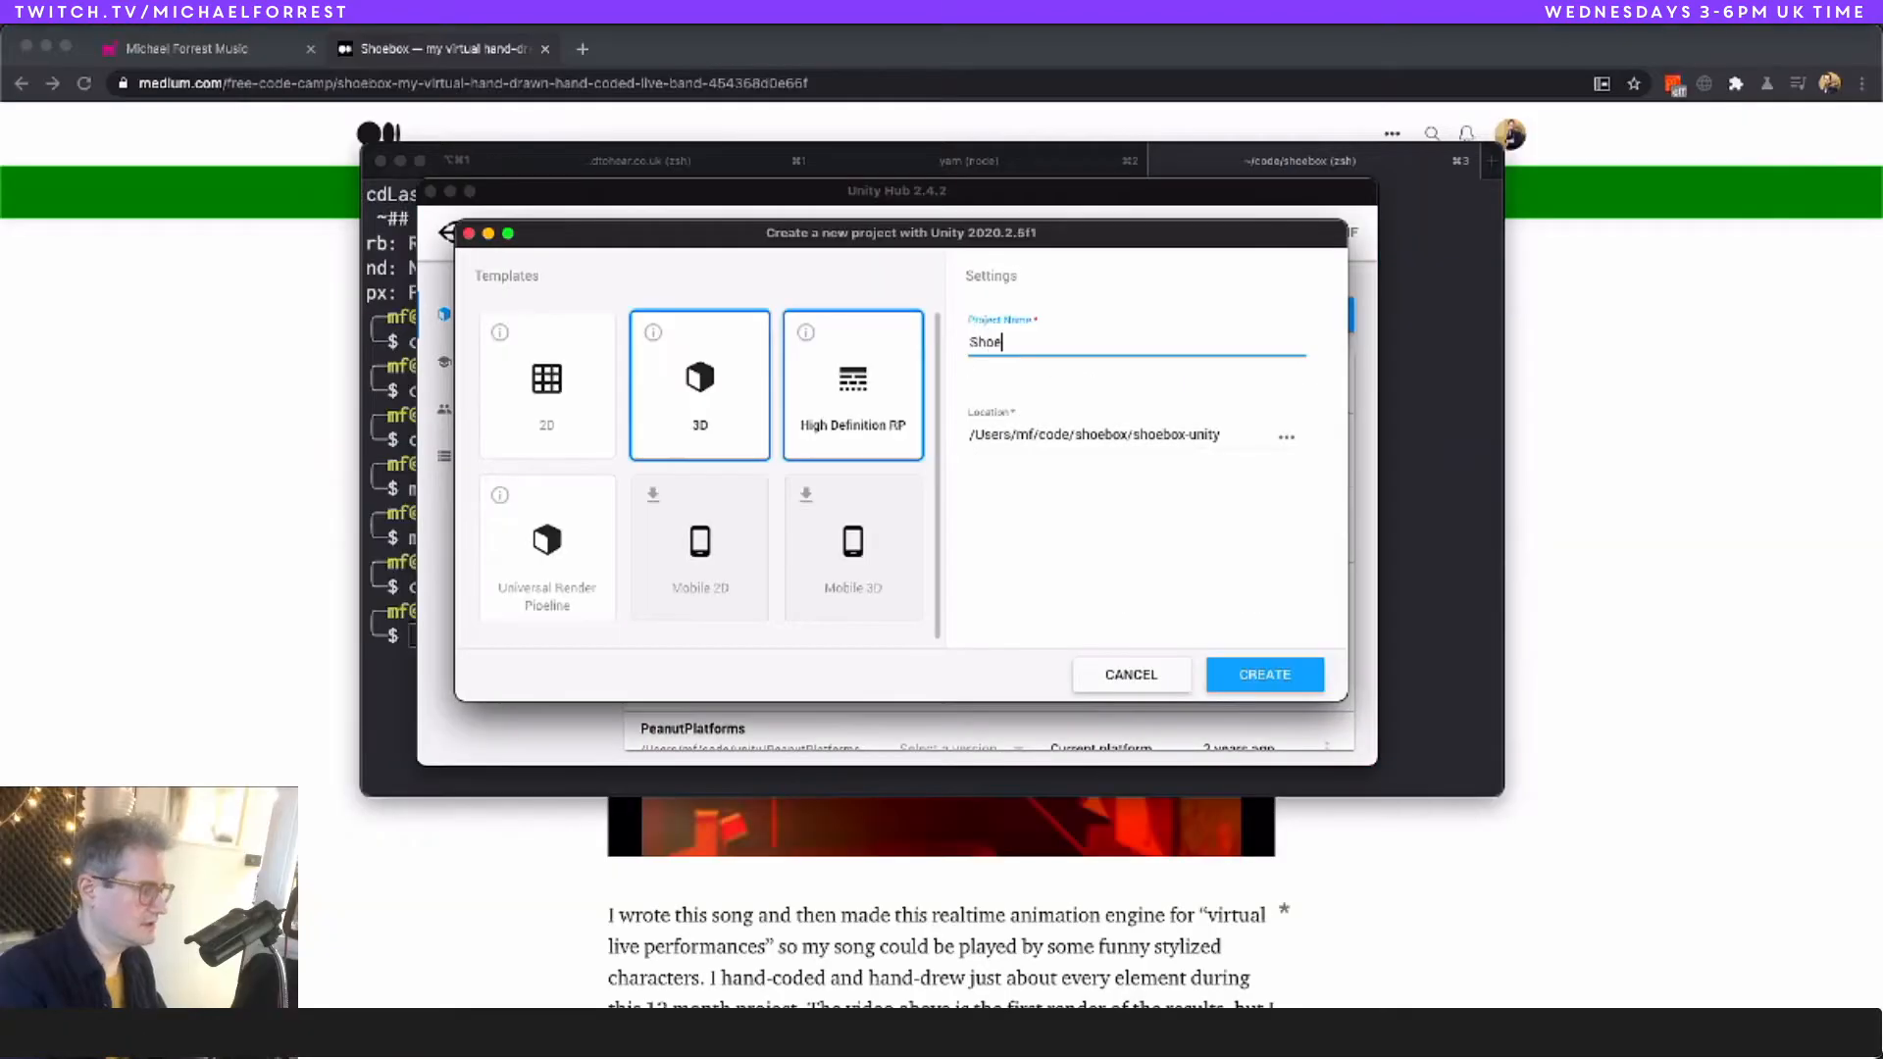
{"action": "left_click", "coordinate": [1304, 686]}
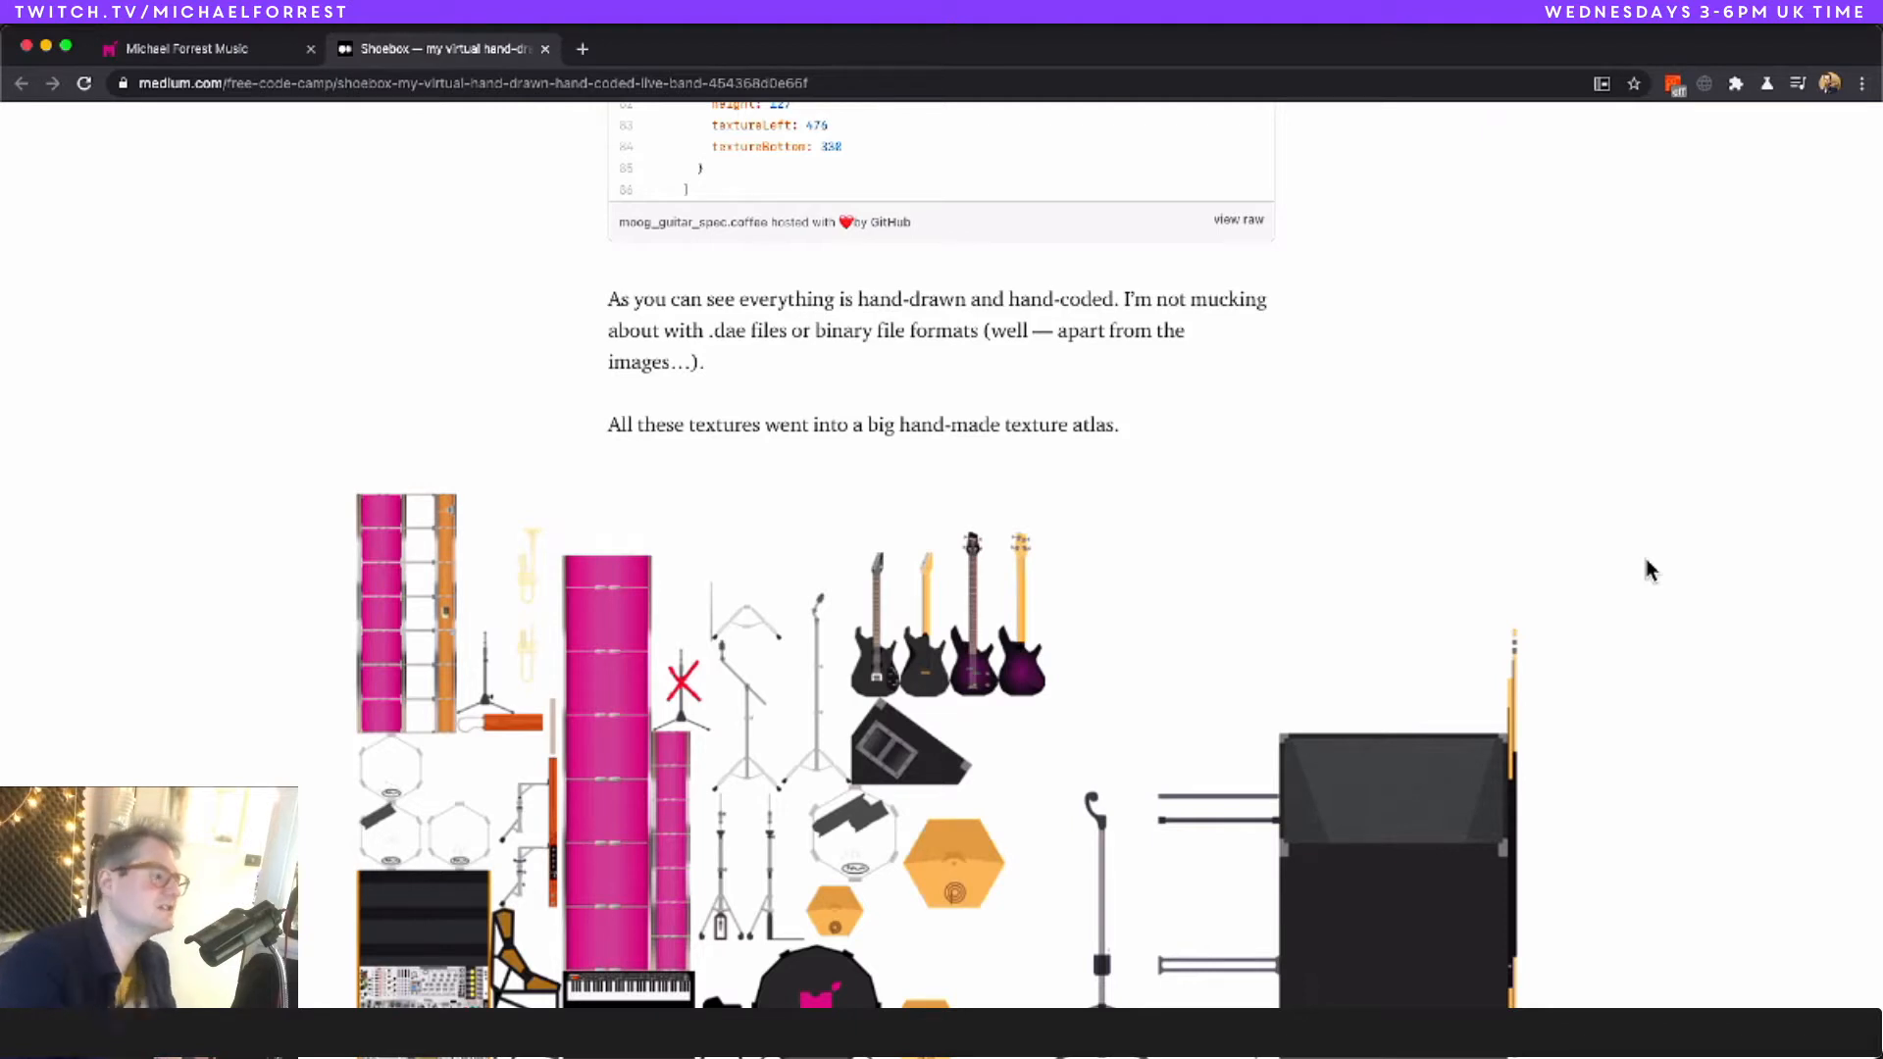
Step: Switch to Sketch, finish editing the text under THE GOAL and narrow its text box to a width of 1728
{"action": "key", "text": "super+Tab"}
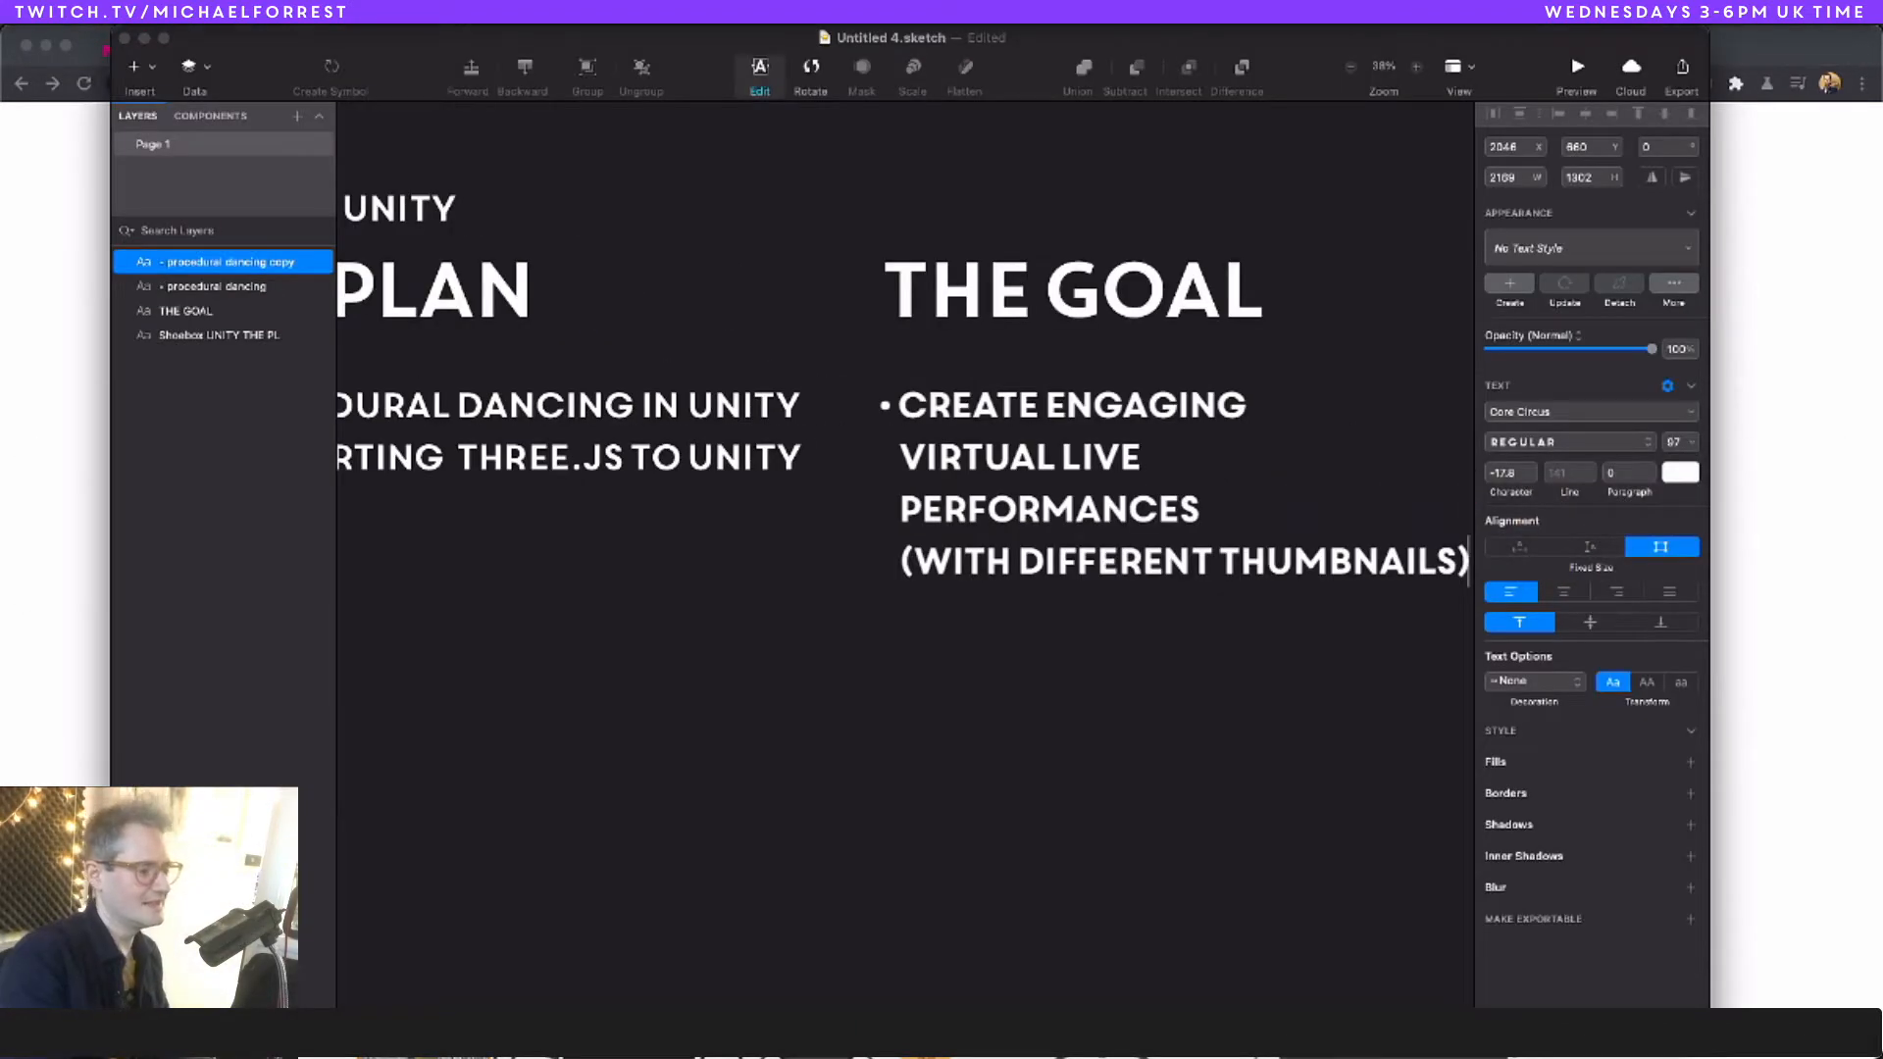
{"action": "key", "text": "Escape"}
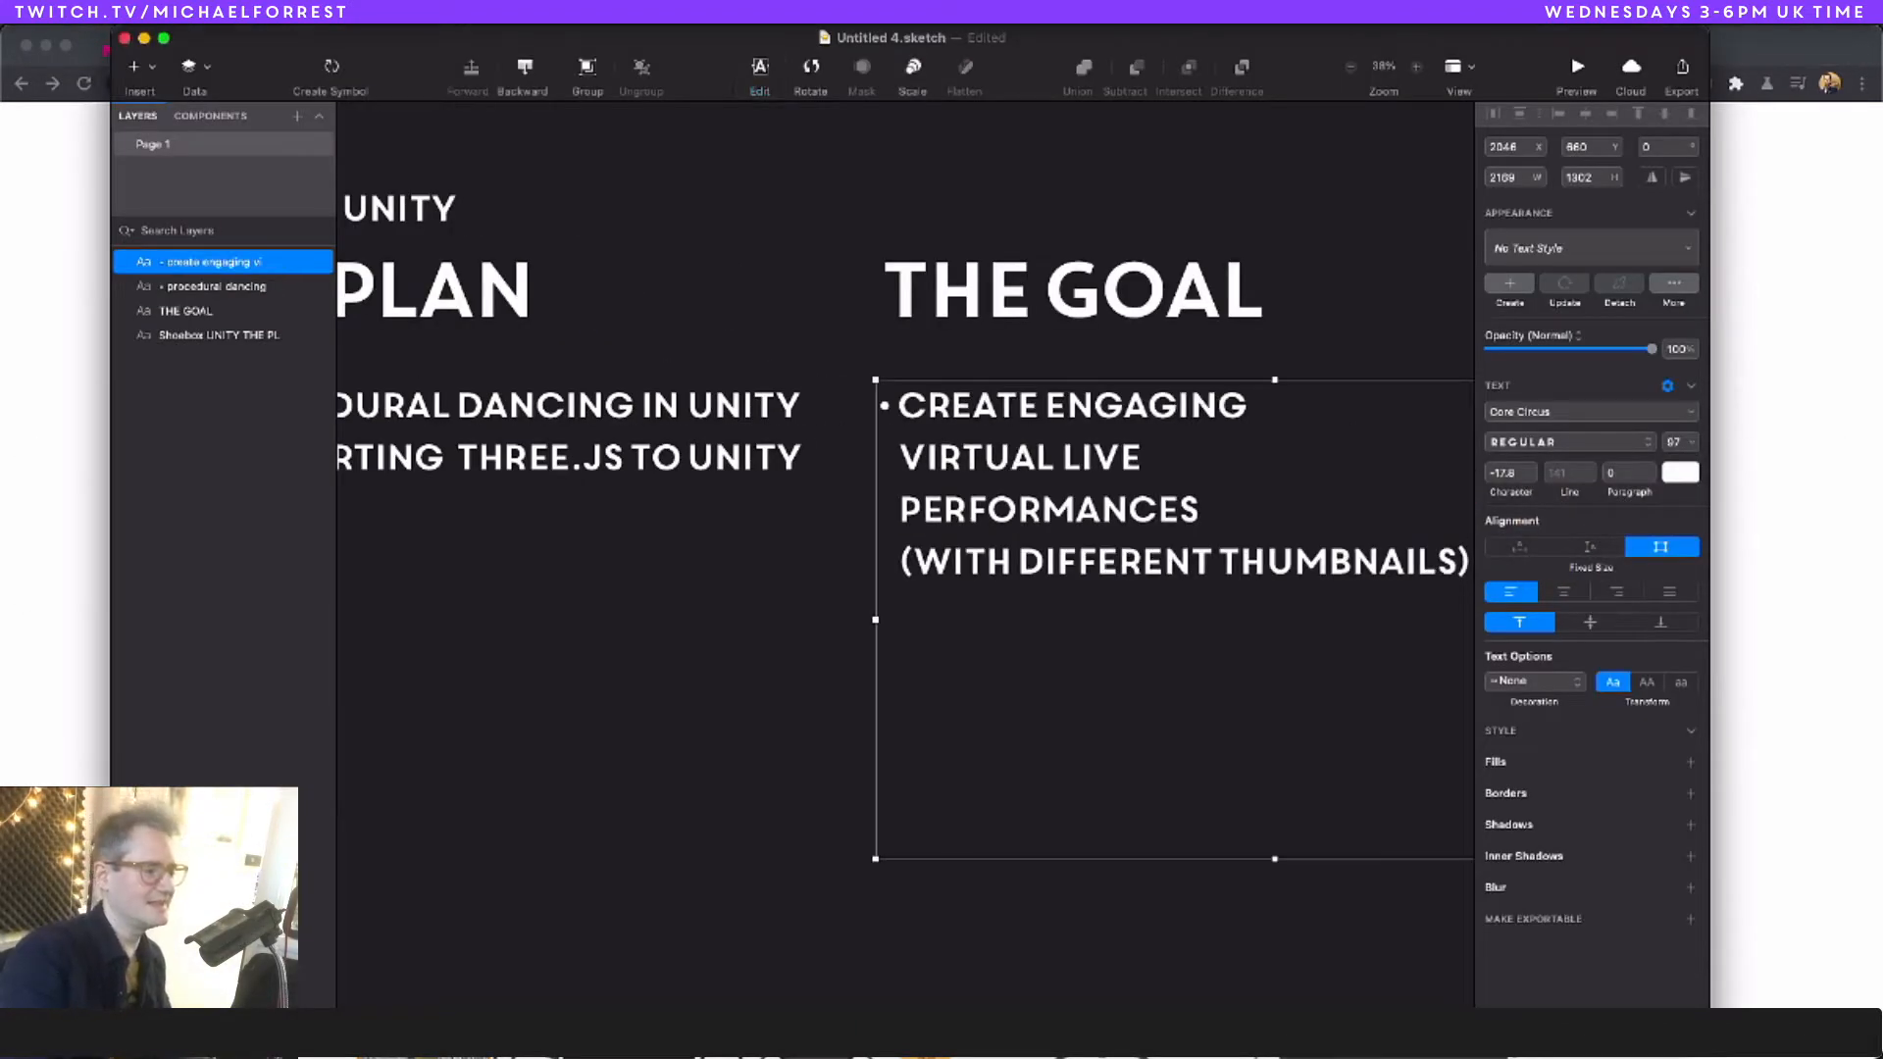
{"action": "scroll", "coordinate": [1131, 588], "scroll_direction": "right", "scroll_amount": 3}
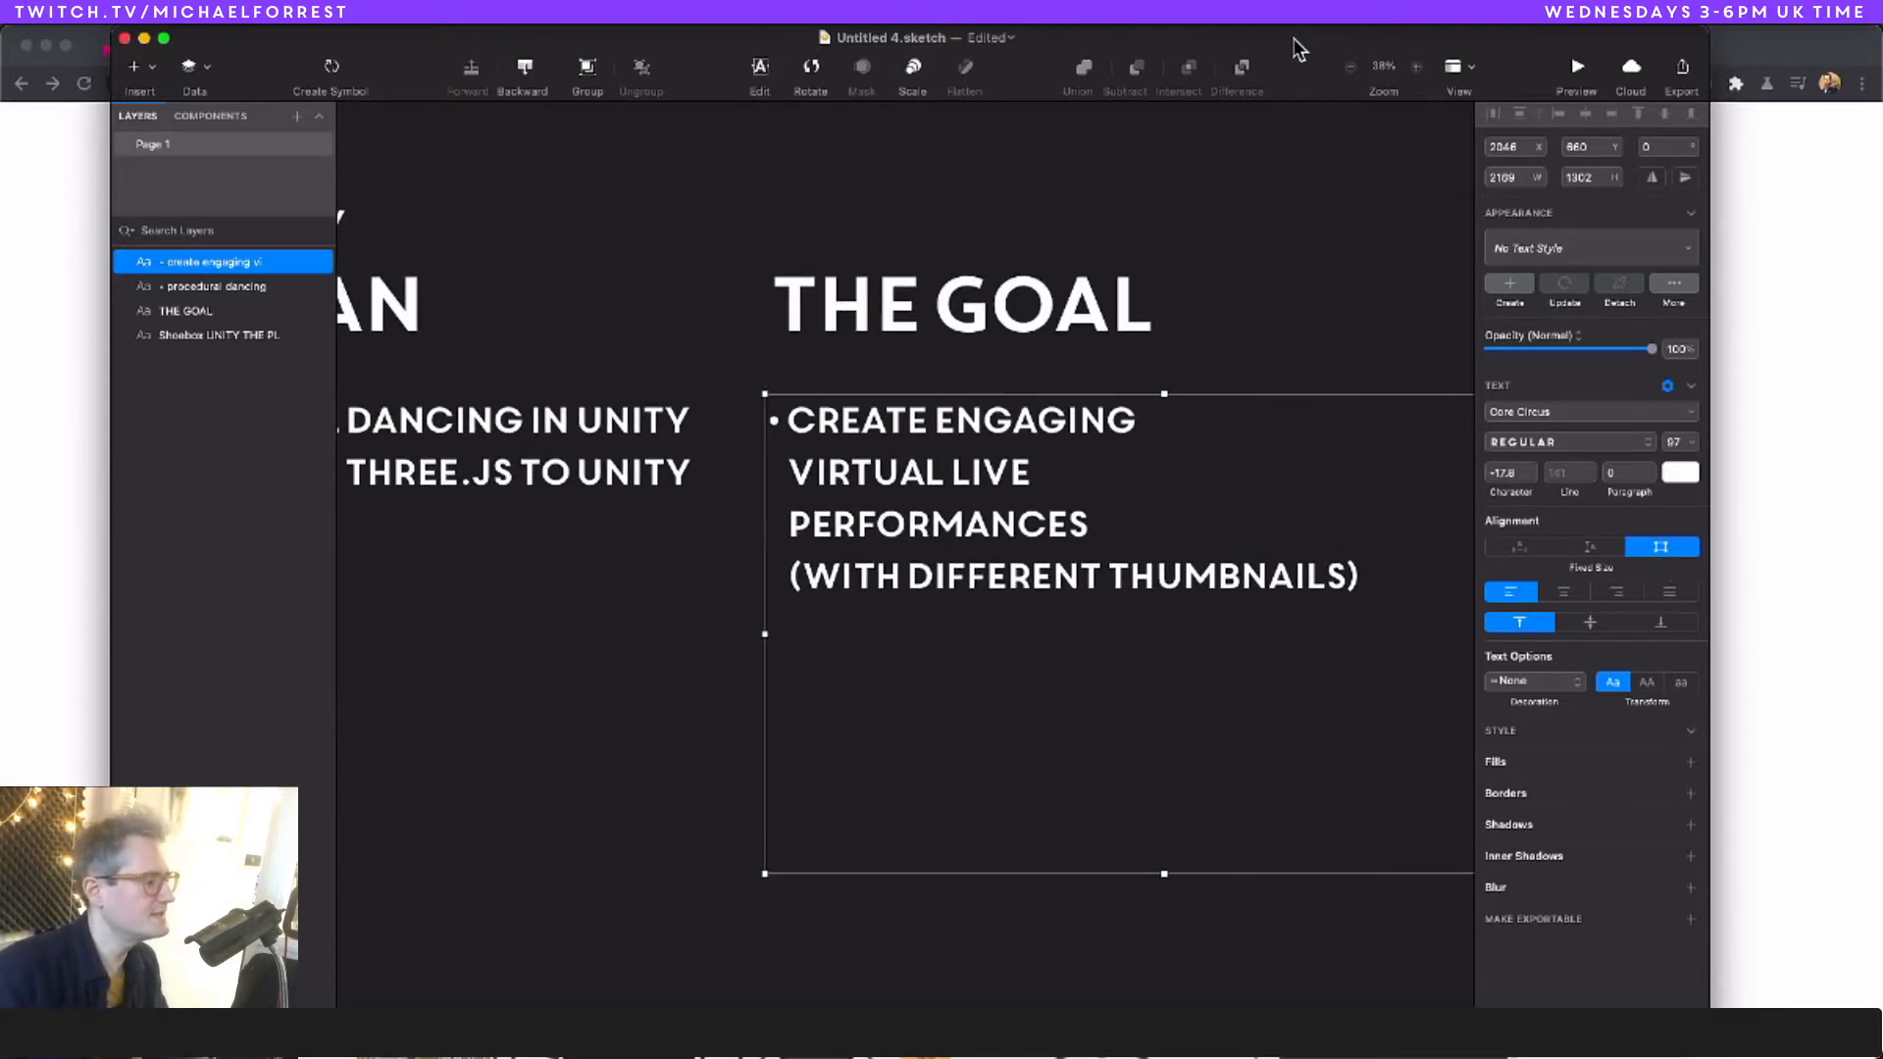
{"action": "double_click", "coordinate": [1291, 41]}
{"action": "scroll", "coordinate": [1422, 236], "scroll_direction": "left", "scroll_amount": 2}
{"action": "left_click_drag", "start_coordinate": [1535, 633], "coordinate": [1372, 634]}
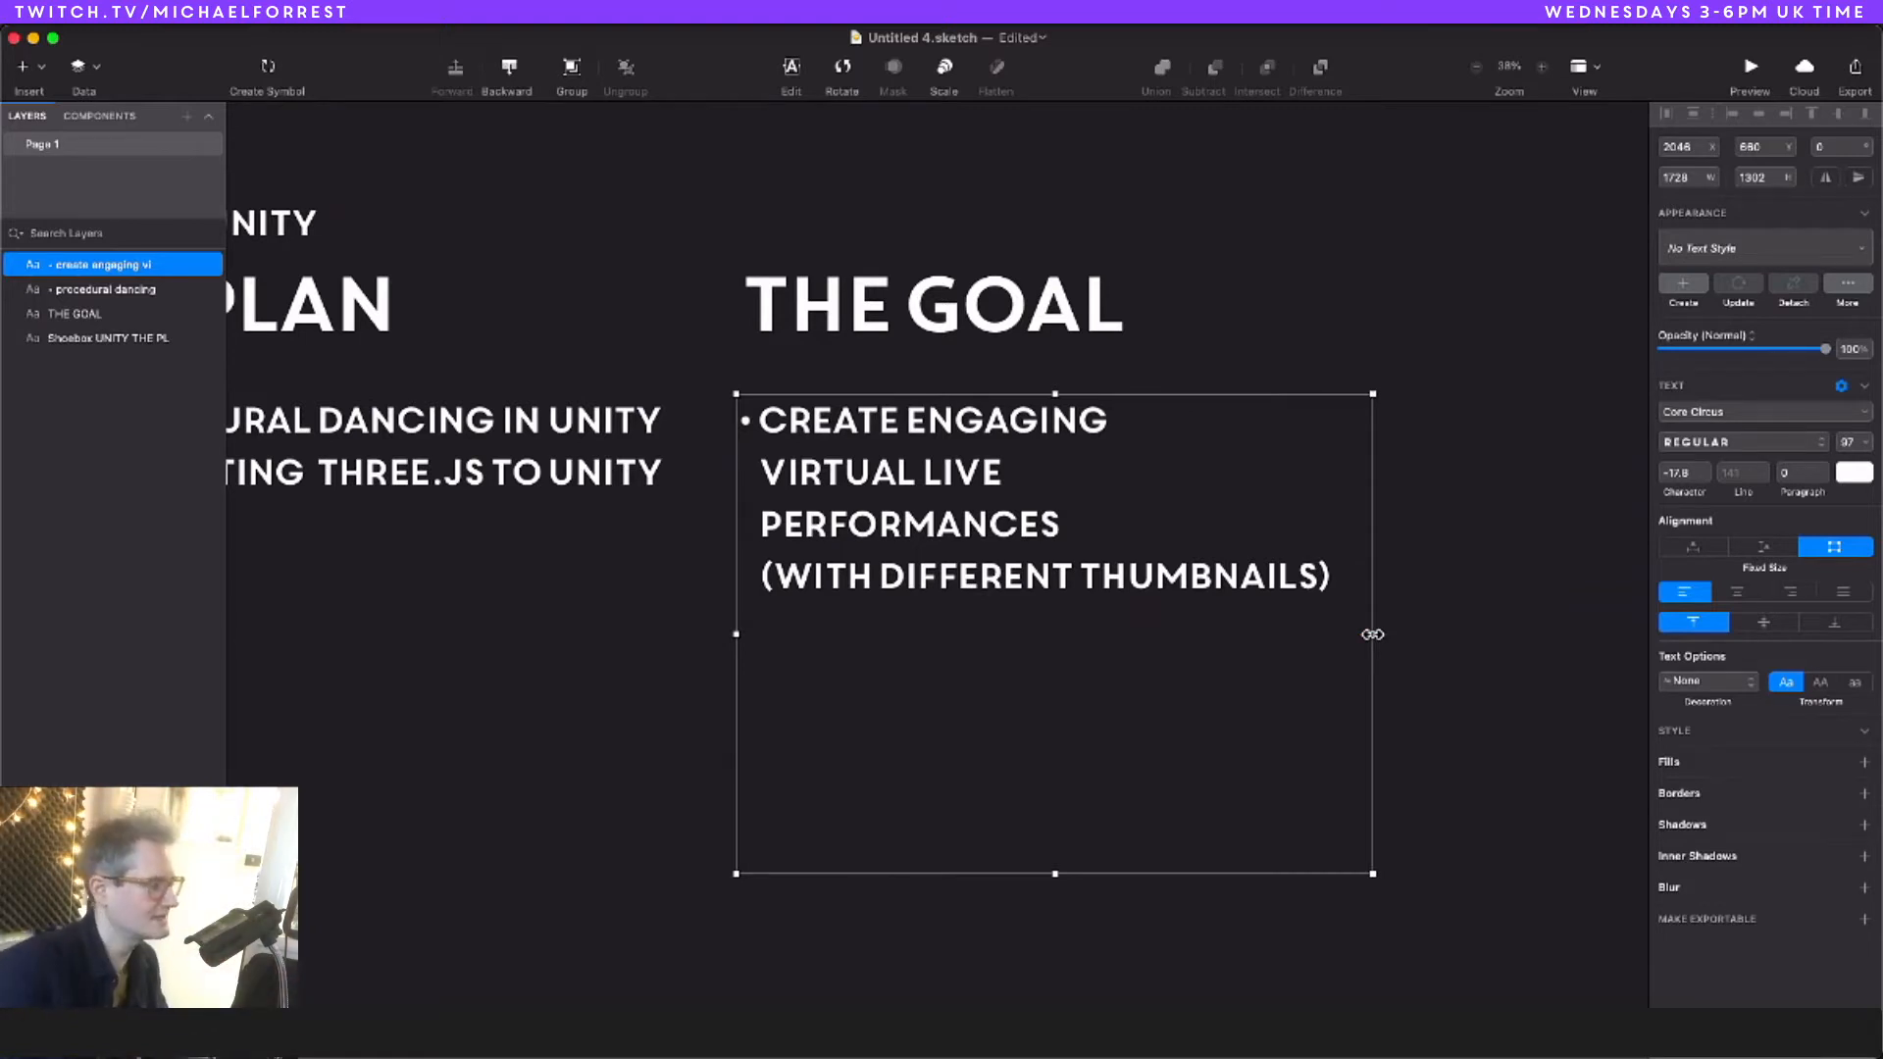
Step: Return to the Medium article in Chrome and examine the guitar spec listing and the instruments' hand-made texture atlas
{"action": "key", "text": "super+Tab"}
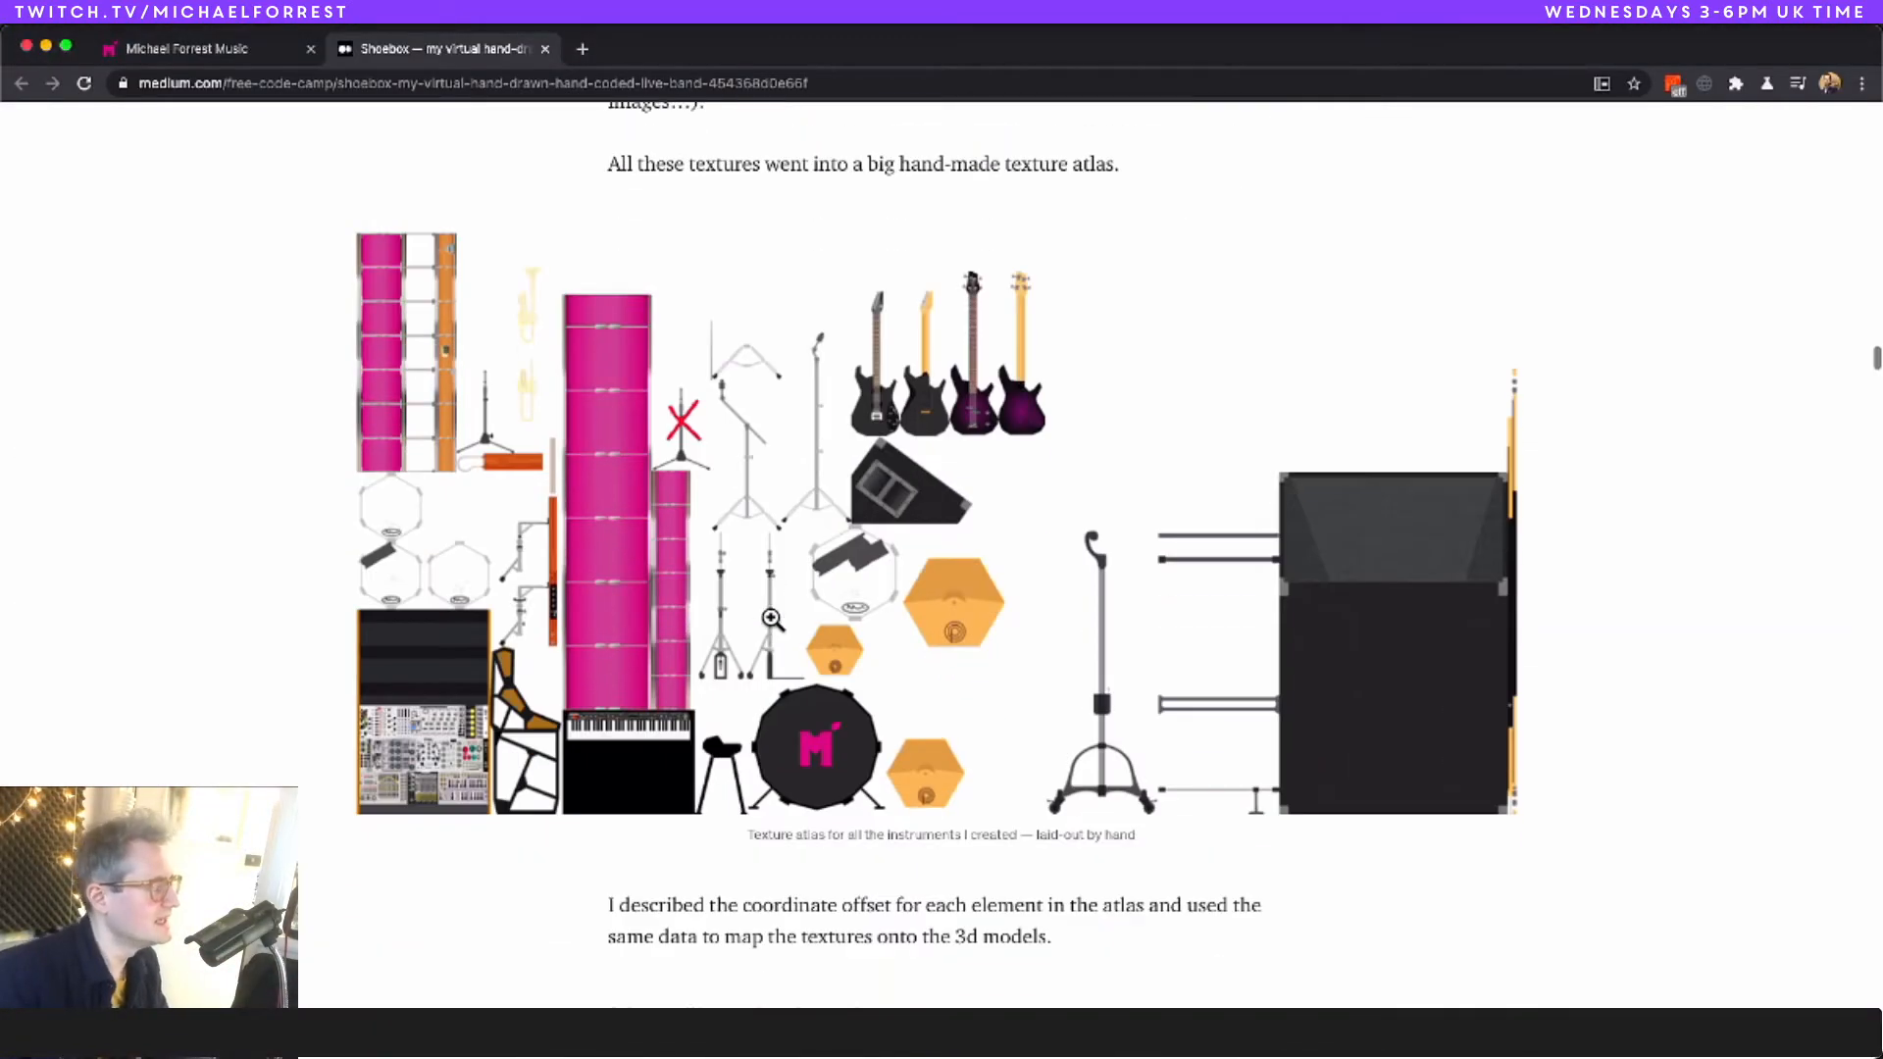
{"action": "scroll", "coordinate": [792, 604], "scroll_direction": "up", "scroll_amount": 10}
{"action": "scroll", "coordinate": [904, 565], "scroll_direction": "down", "scroll_amount": 5}
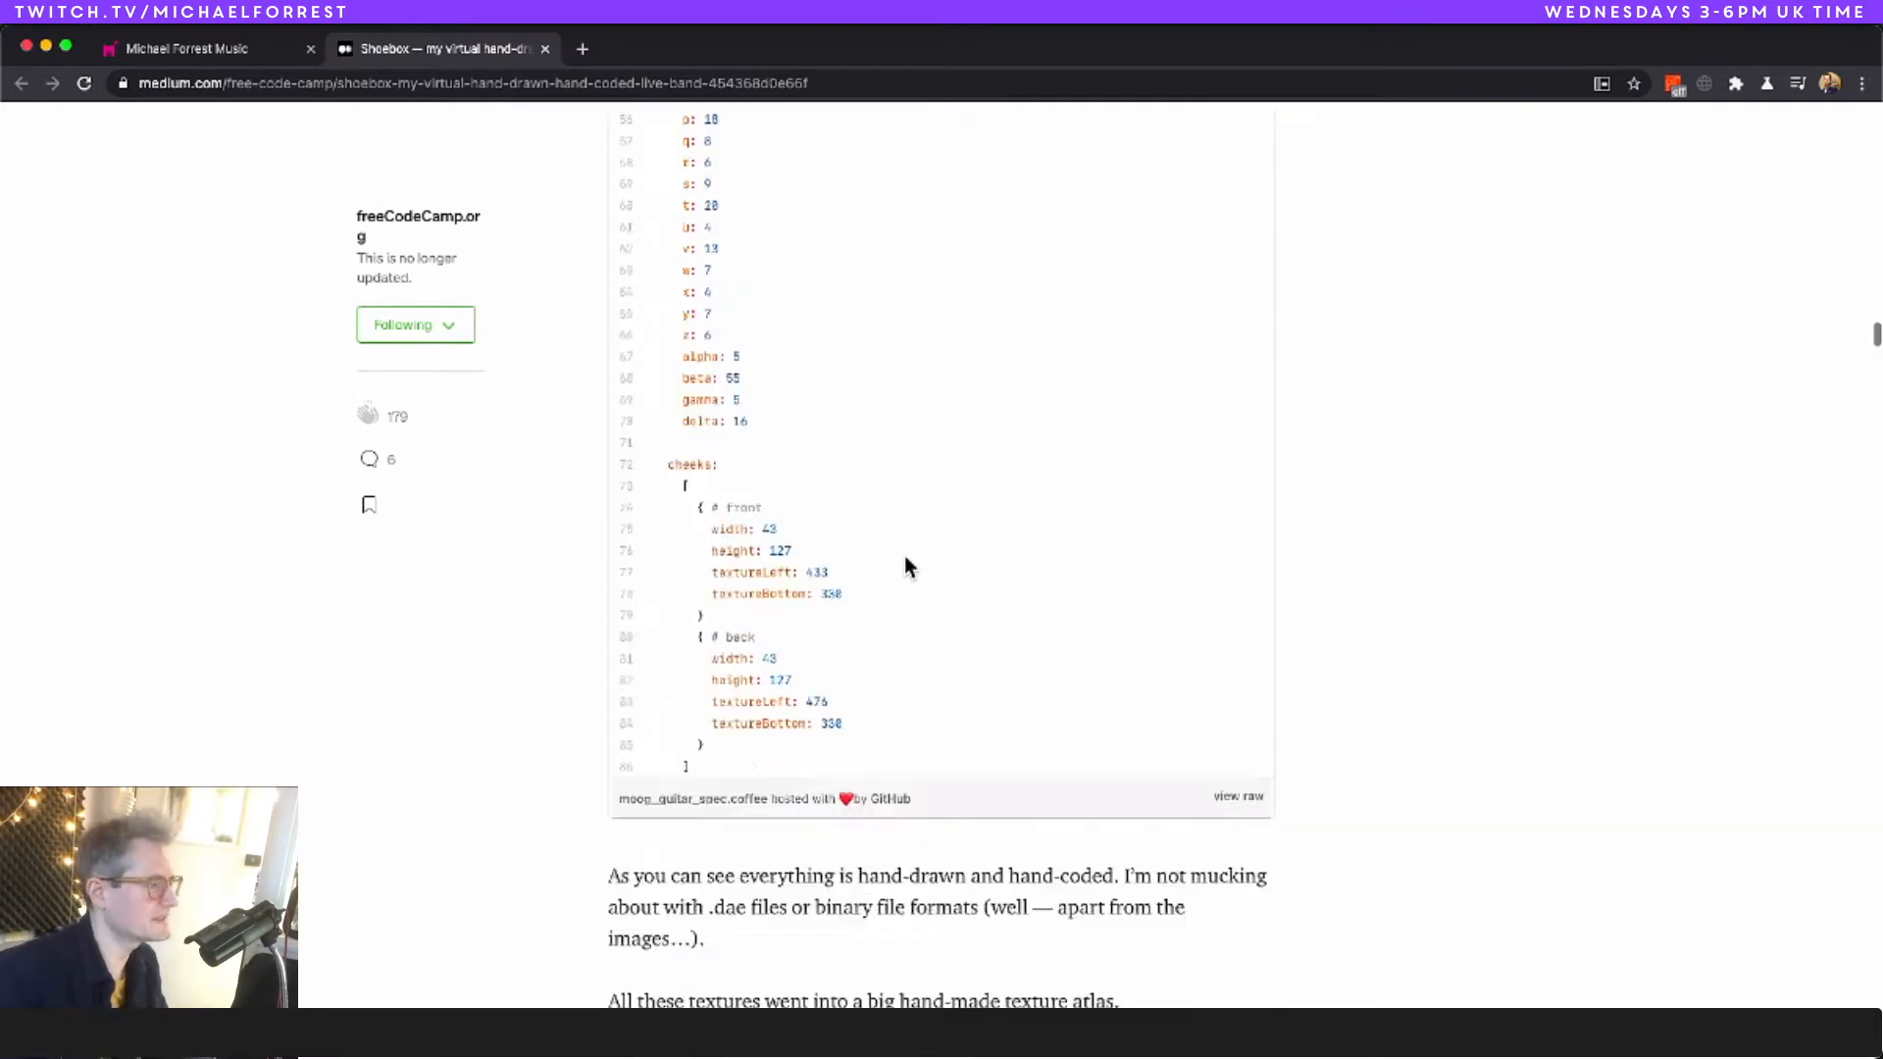
{"action": "scroll", "coordinate": [904, 557], "scroll_direction": "down", "scroll_amount": 8}
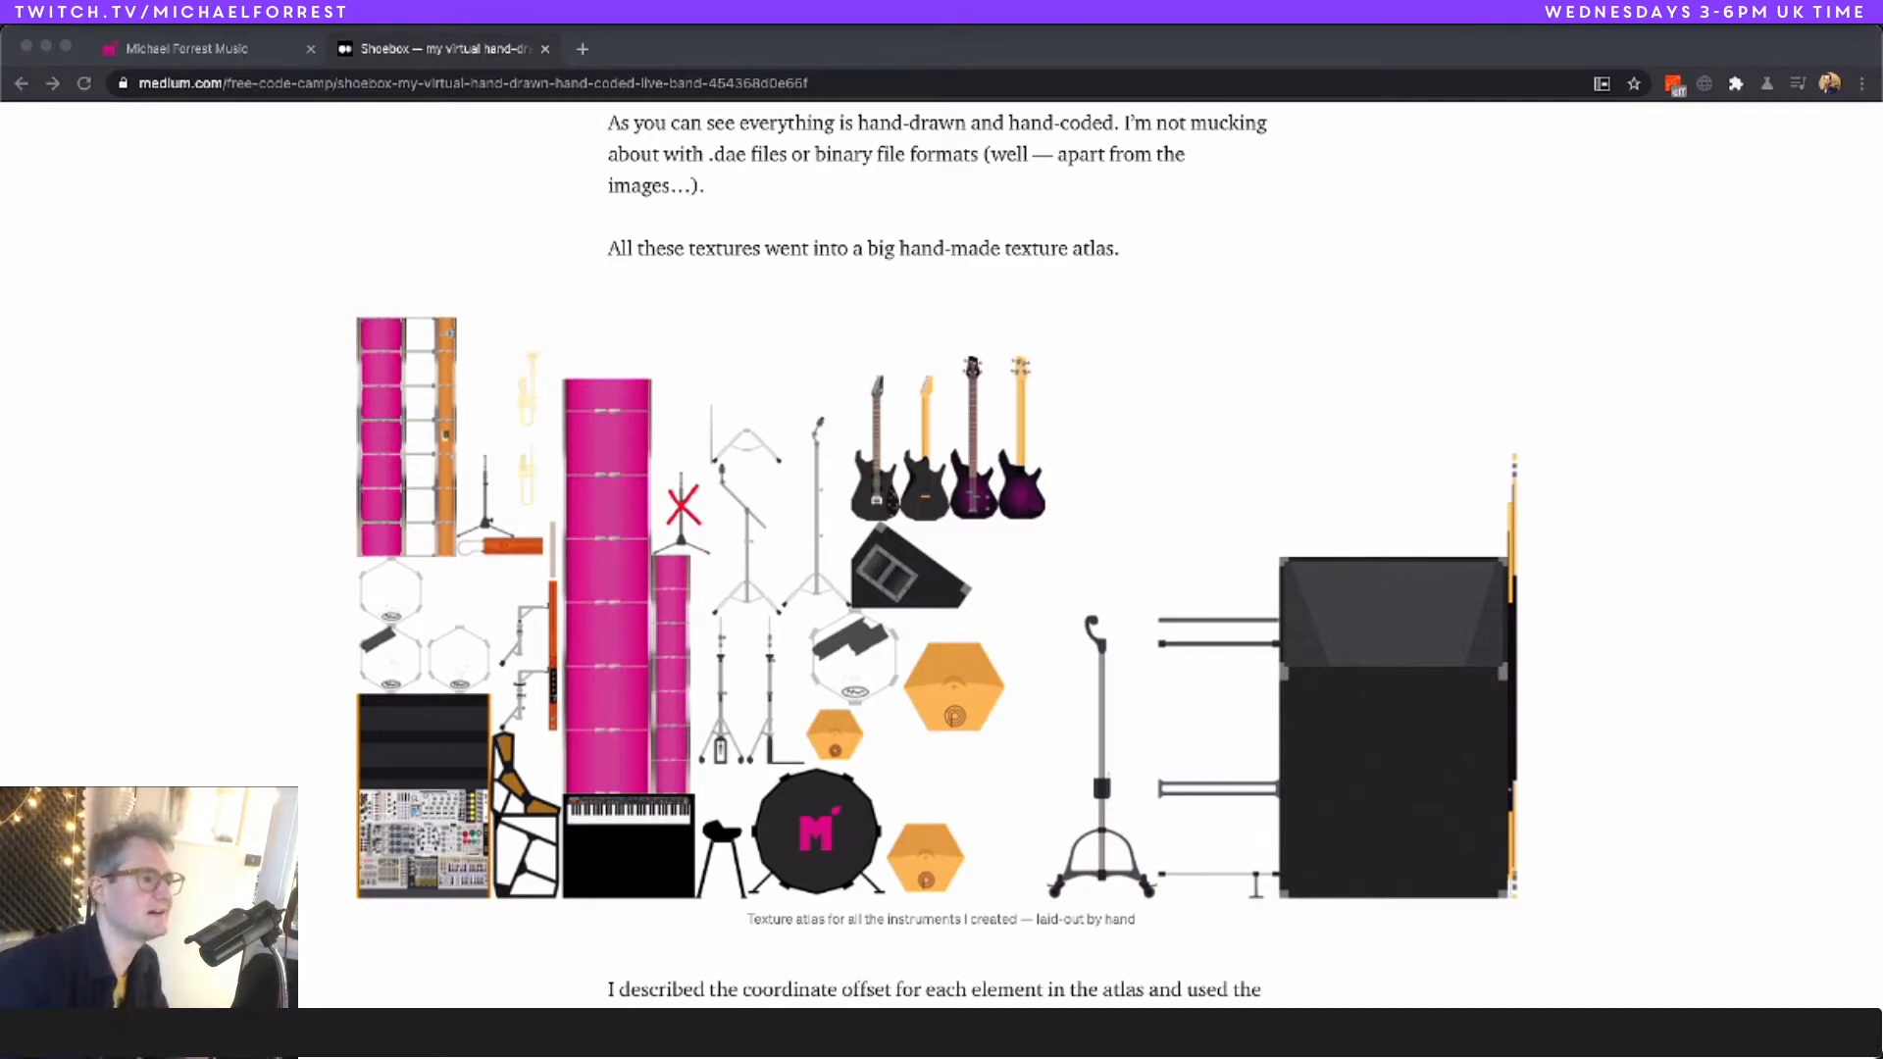
Step: Switch to VS Code and examine the body-part sizes and texture coordinates in cubee.coffee
{"action": "key", "text": "super+Tab"}
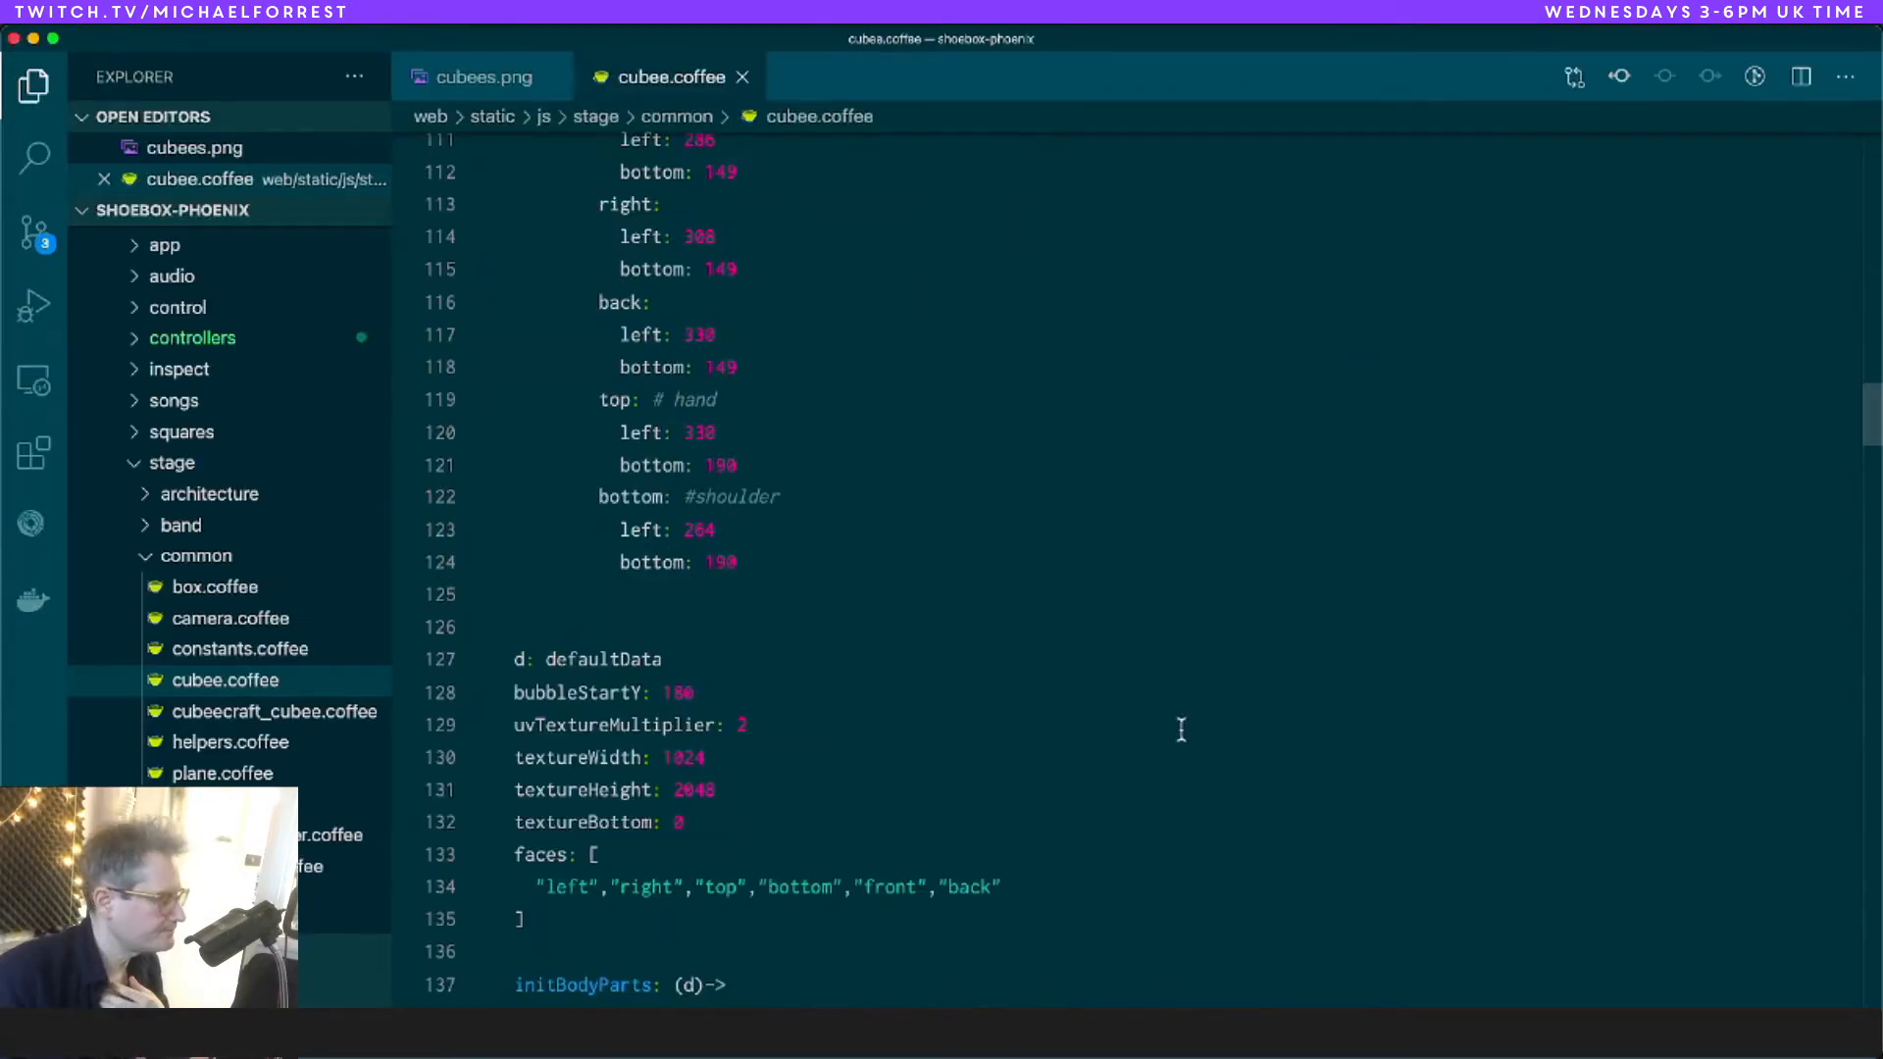
{"action": "scroll", "coordinate": [1181, 731], "scroll_direction": "up", "scroll_amount": 20}
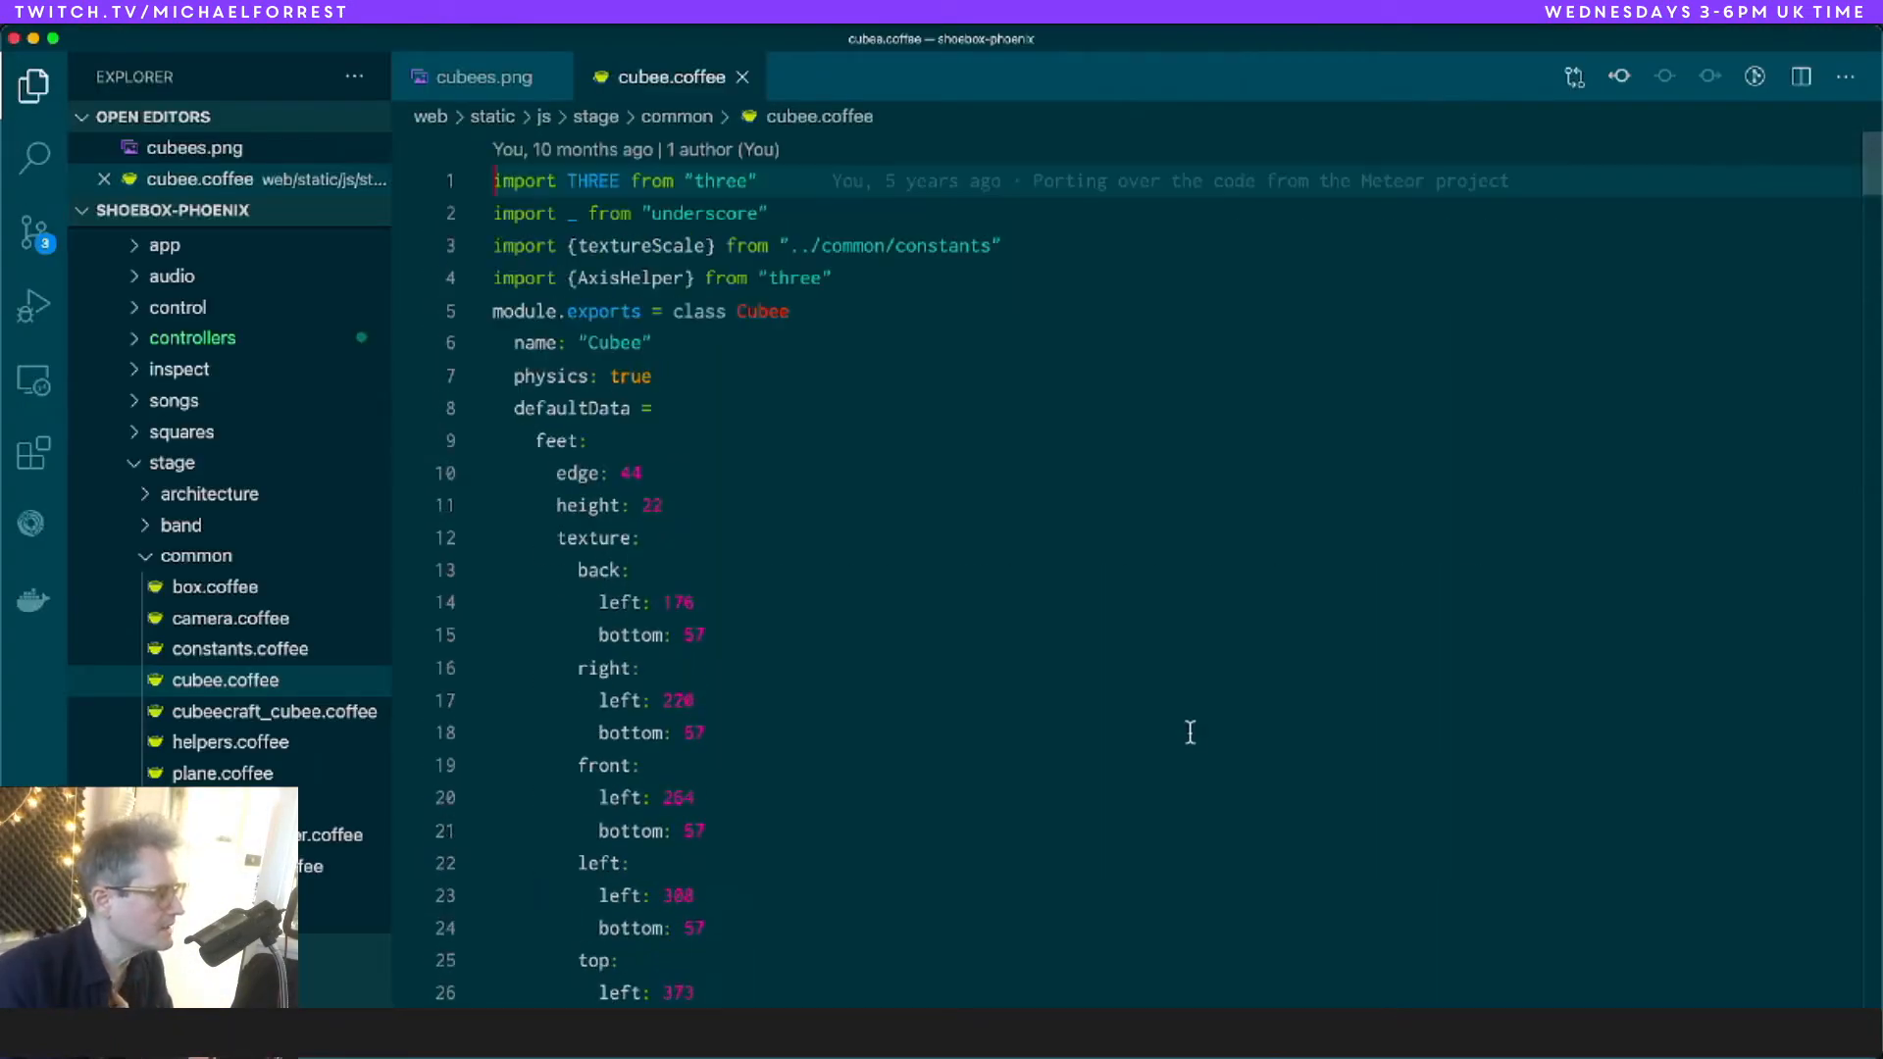
{"action": "scroll", "coordinate": [1193, 731], "scroll_direction": "down", "scroll_amount": 20}
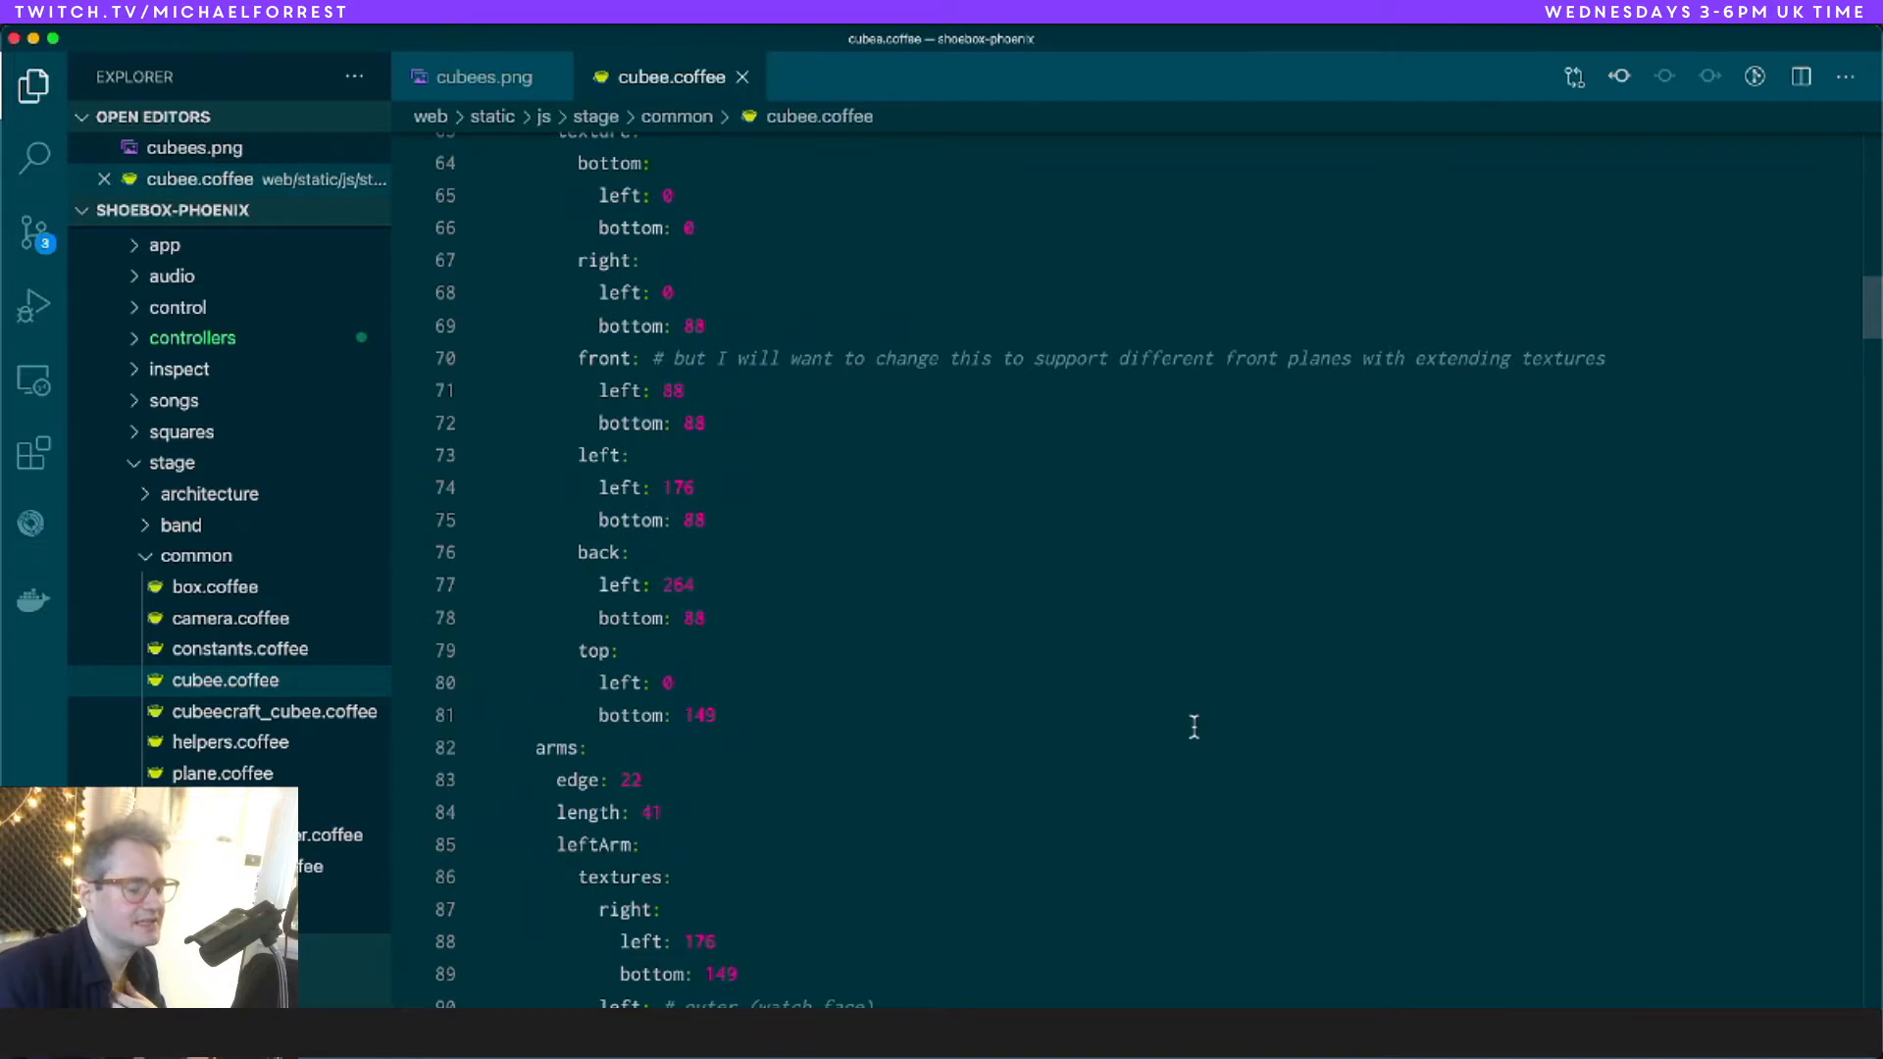
{"action": "scroll", "coordinate": [1194, 727], "scroll_direction": "down", "scroll_amount": 13}
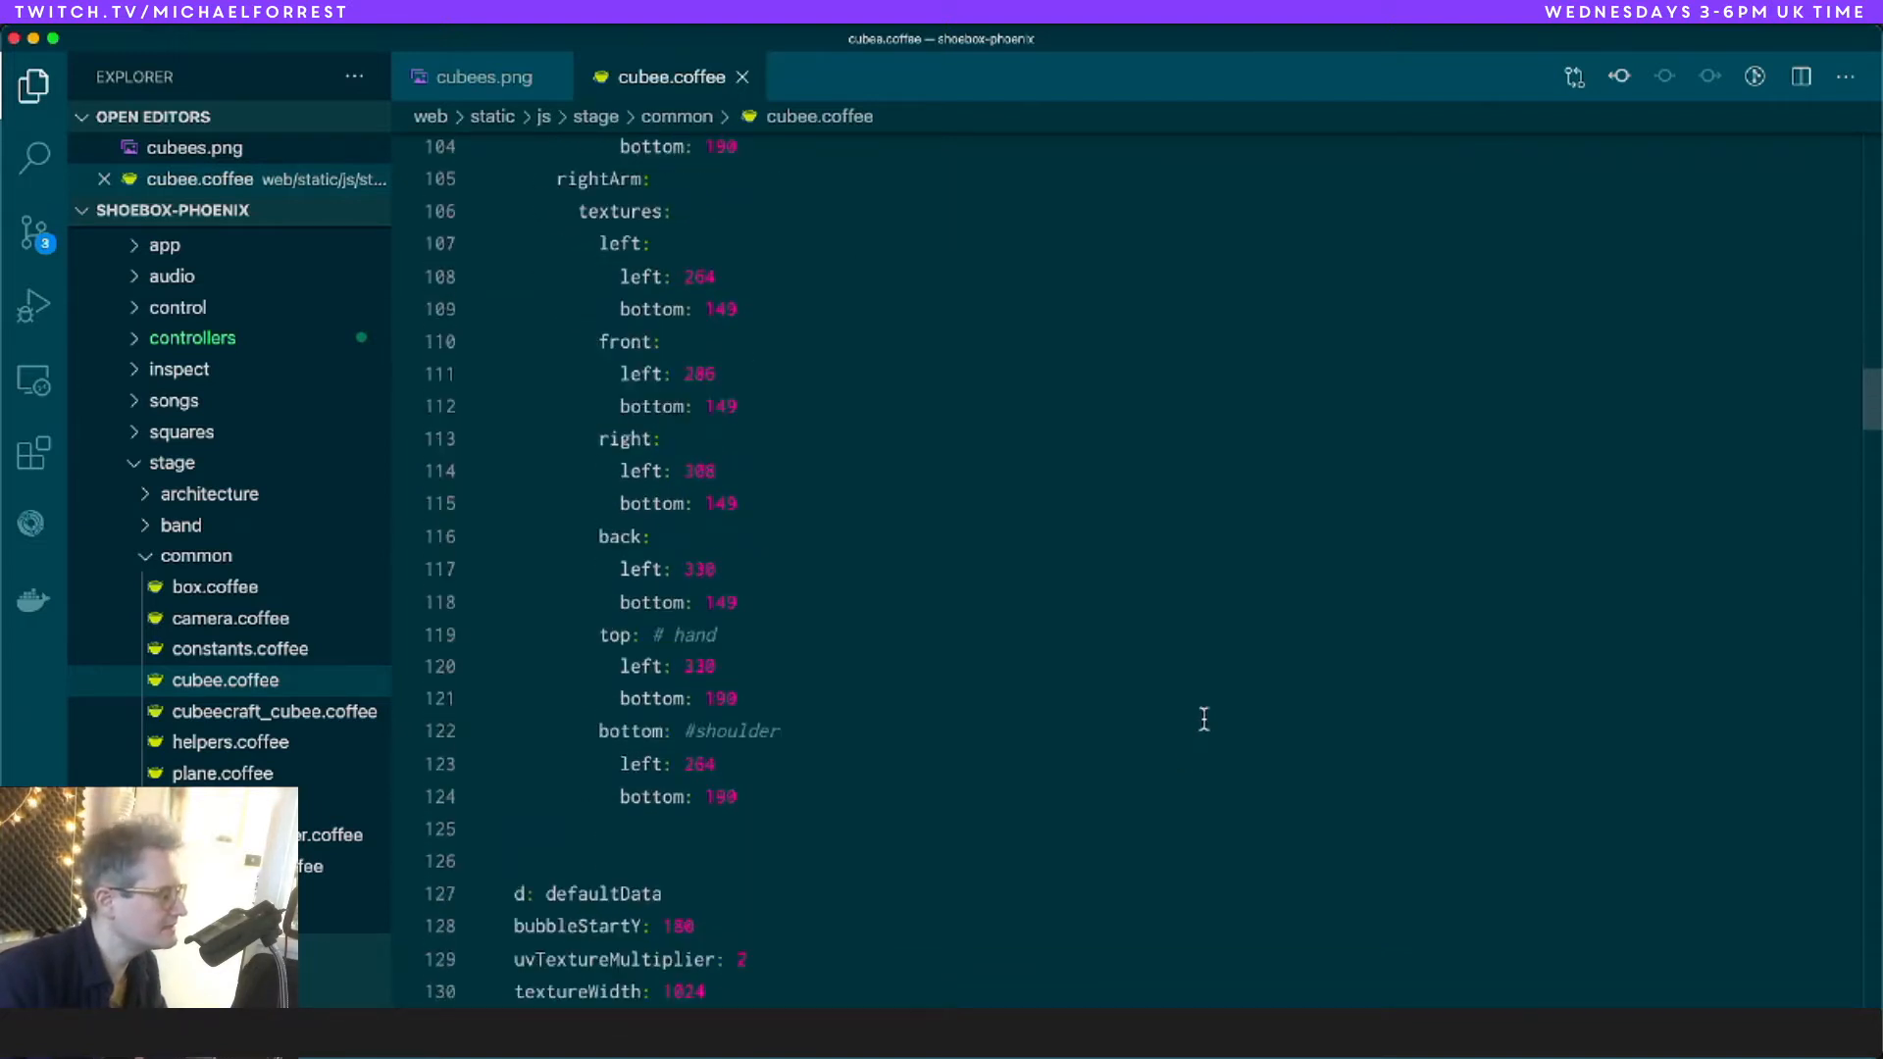
{"action": "scroll", "coordinate": [1213, 725], "scroll_direction": "down", "scroll_amount": 3}
Step: Switch to Sketch to review the Shoebox Unity value and goal notes, and go back to the article in Chrome
{"action": "key", "text": "super+Tab"}
{"action": "key", "text": "Tab"}
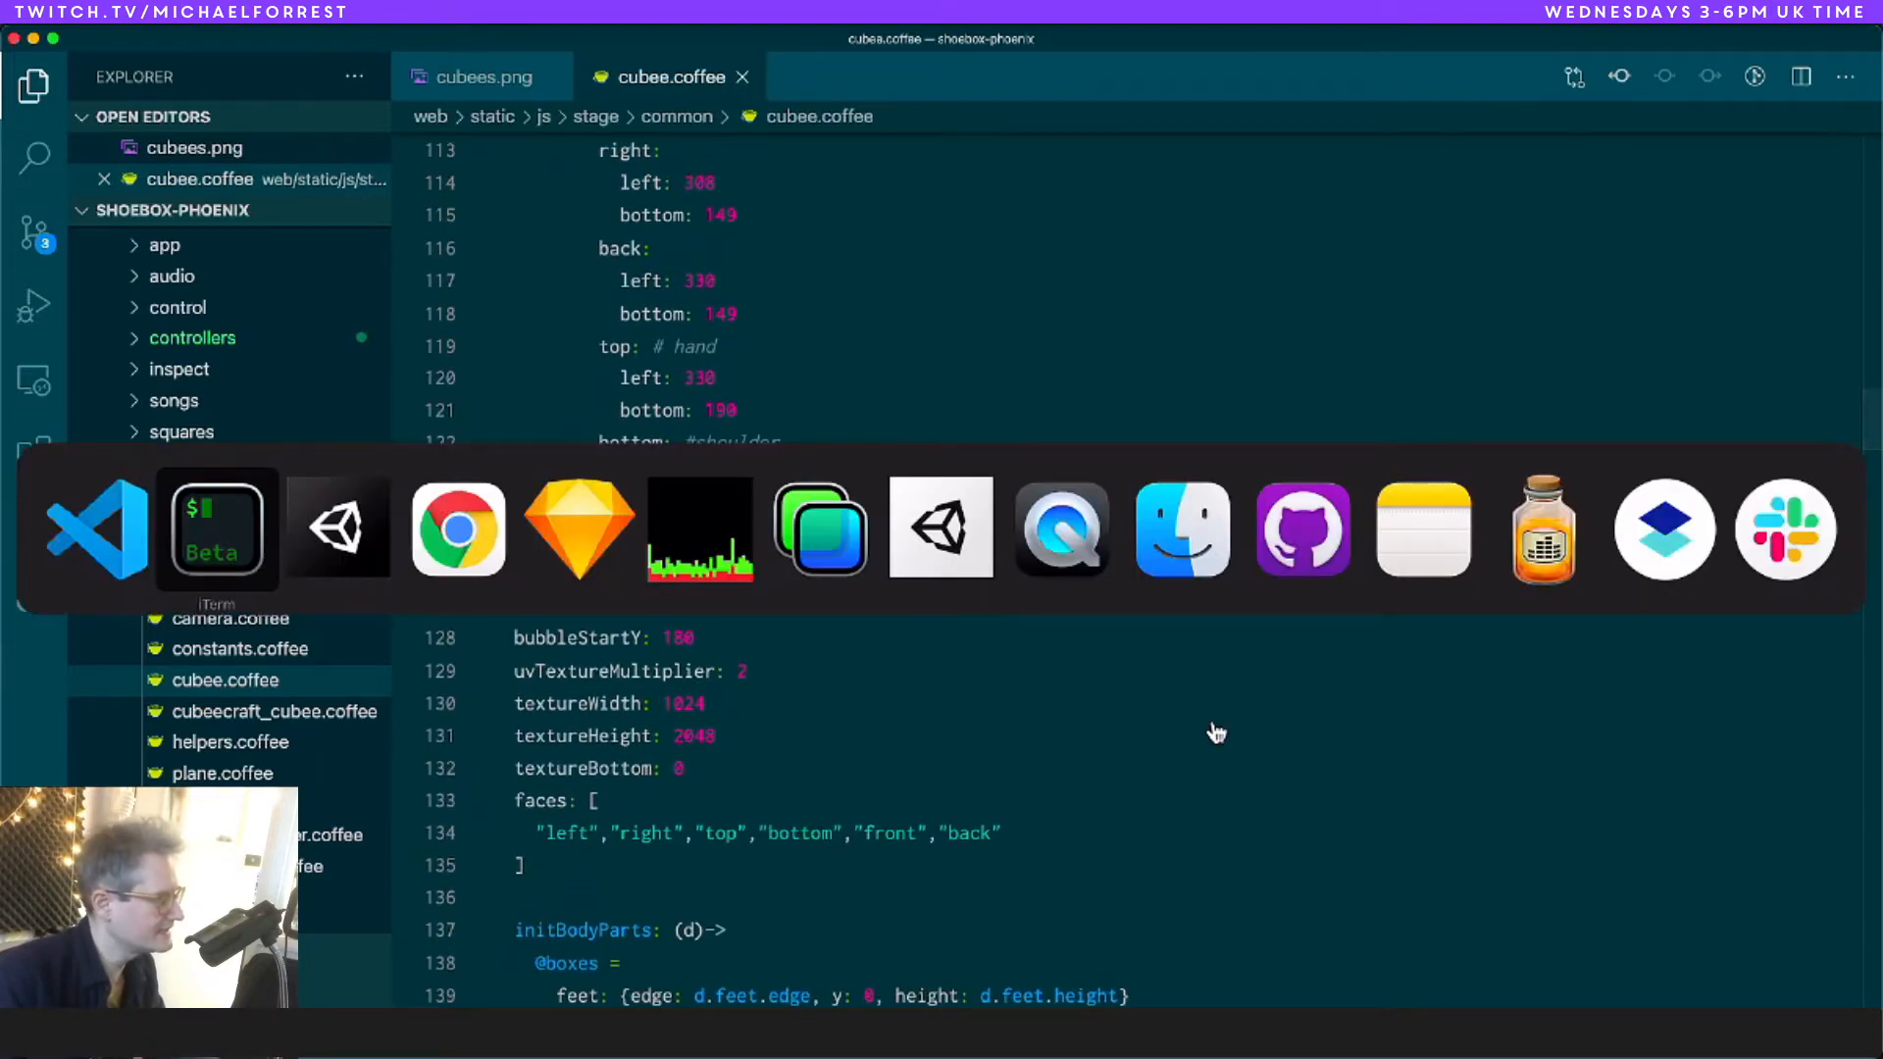
{"action": "key", "text": "super+Tab"}
{"action": "key", "text": "Tab"}
{"action": "key", "text": "Tab"}
{"action": "key", "text": "Tab"}
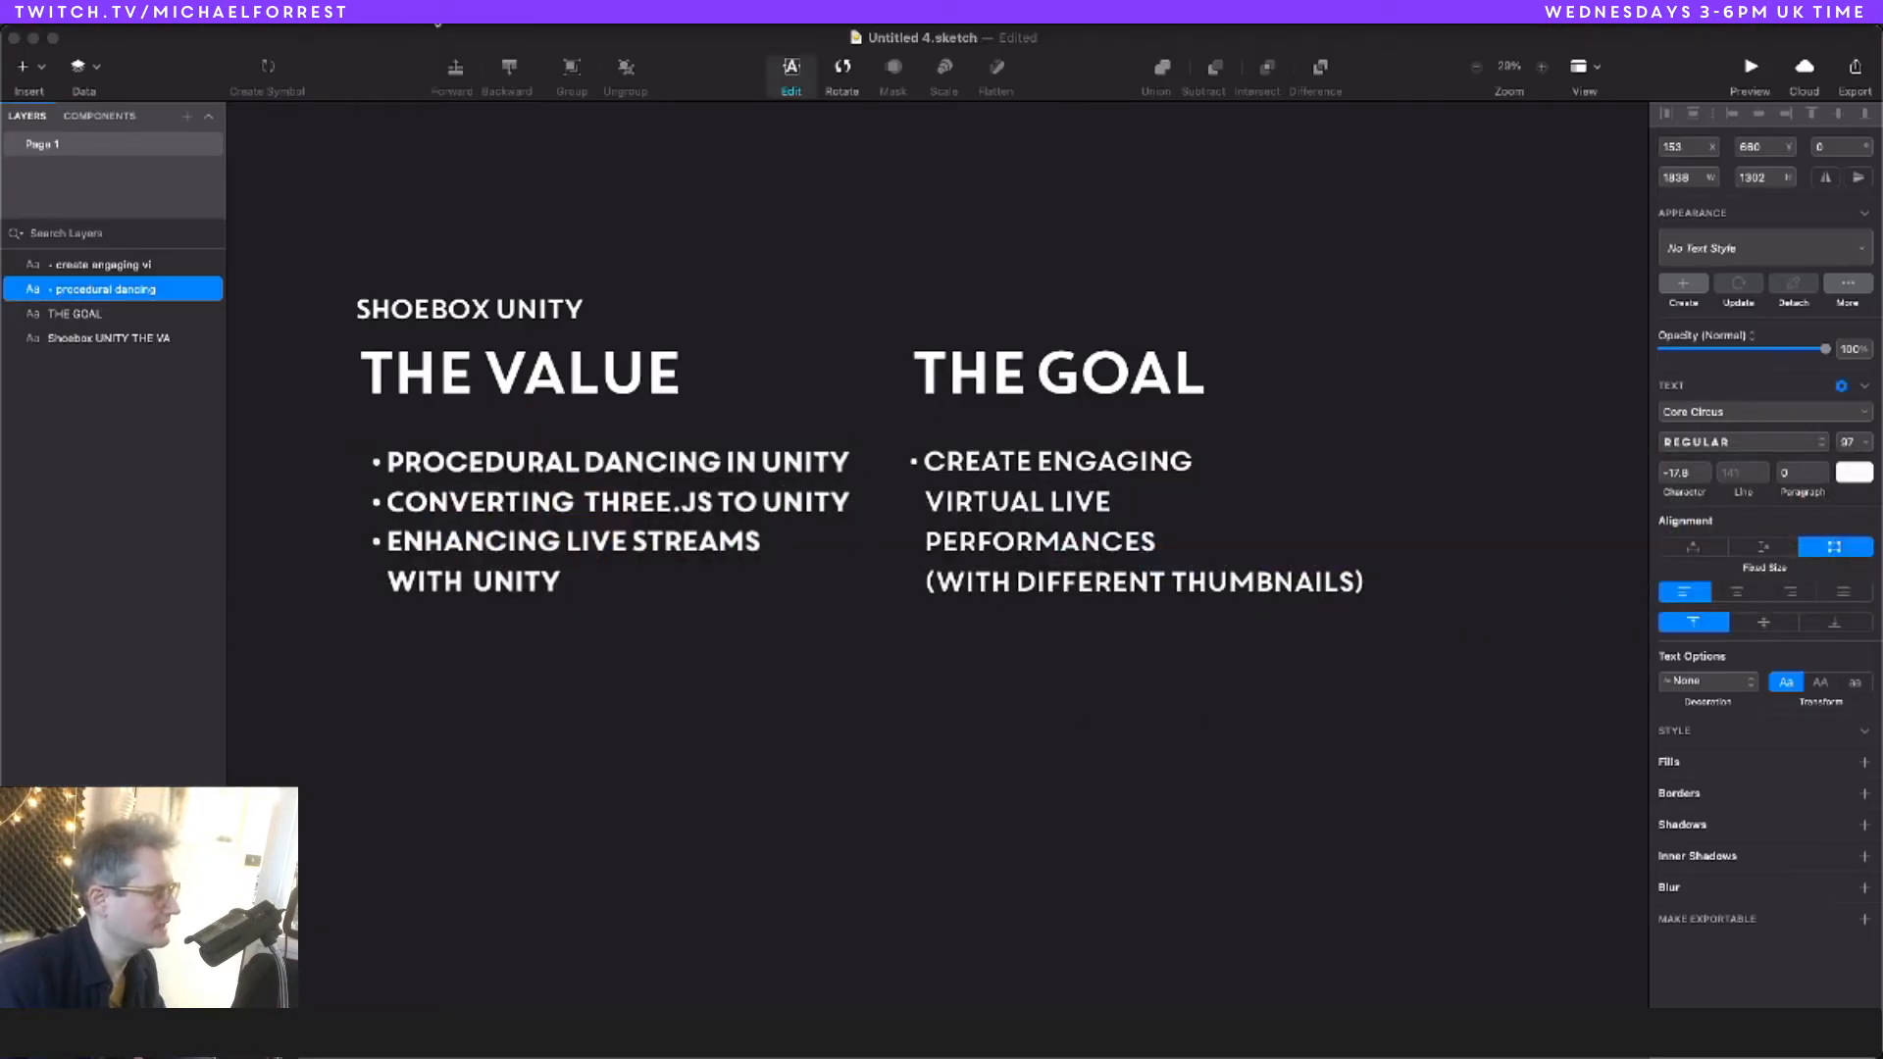
{"action": "key", "text": "super+Tab"}
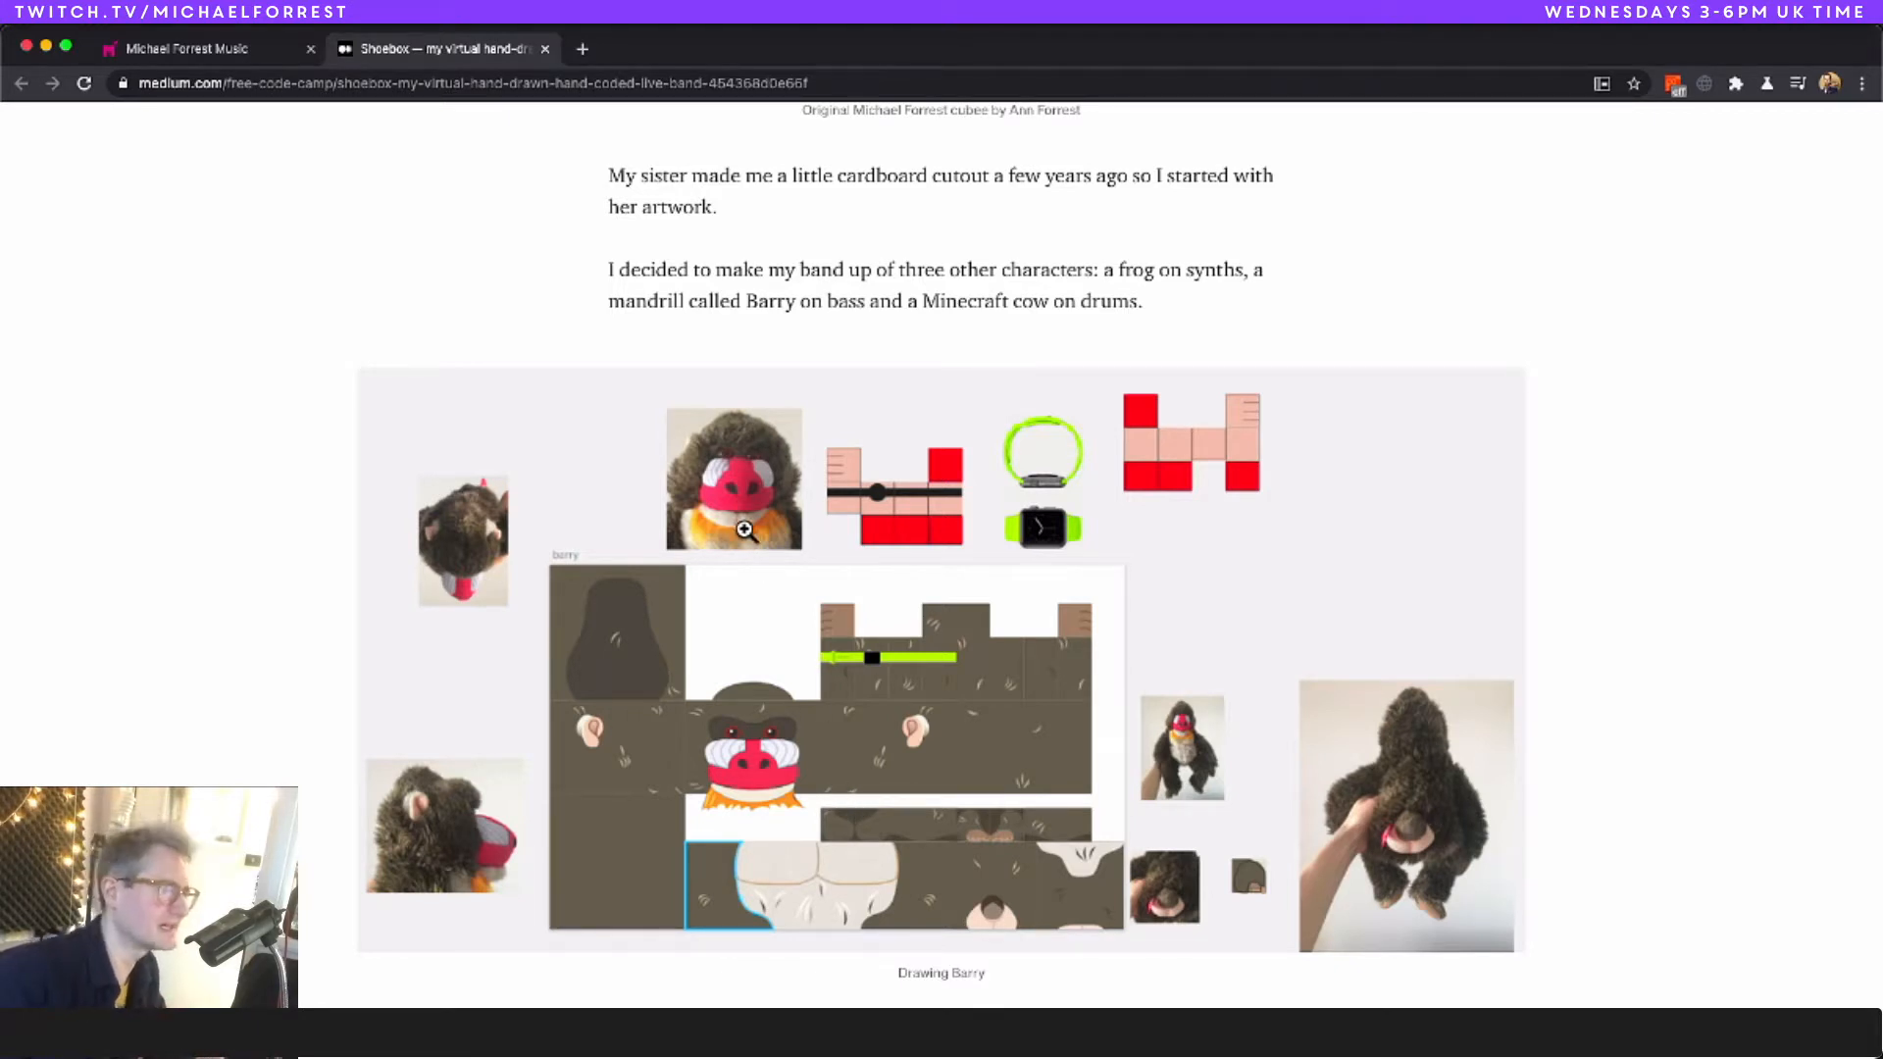
Step: Switch to Unity, set the Main Camera's clear flags to Solid Color and its background to dark grey 191919 while viewing the Game view
{"action": "key", "text": "super+Tab"}
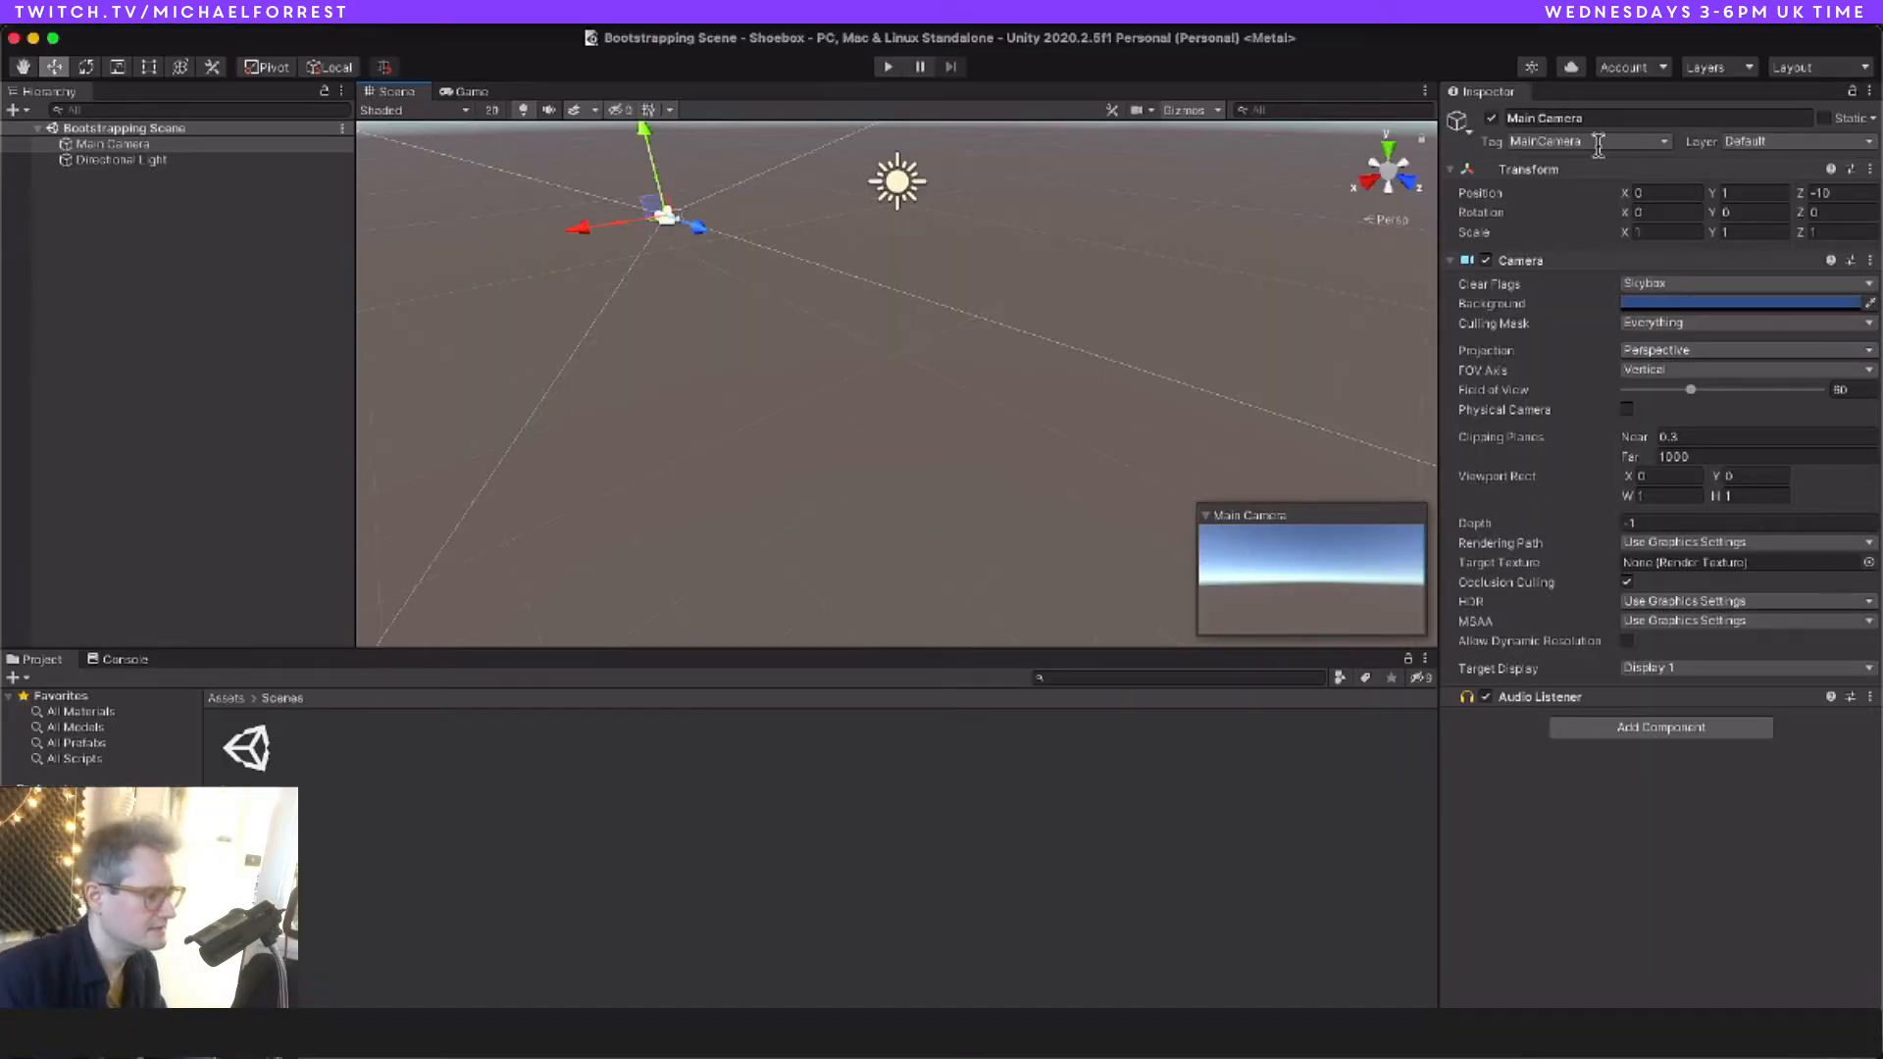
{"action": "left_click", "coordinate": [1869, 285]}
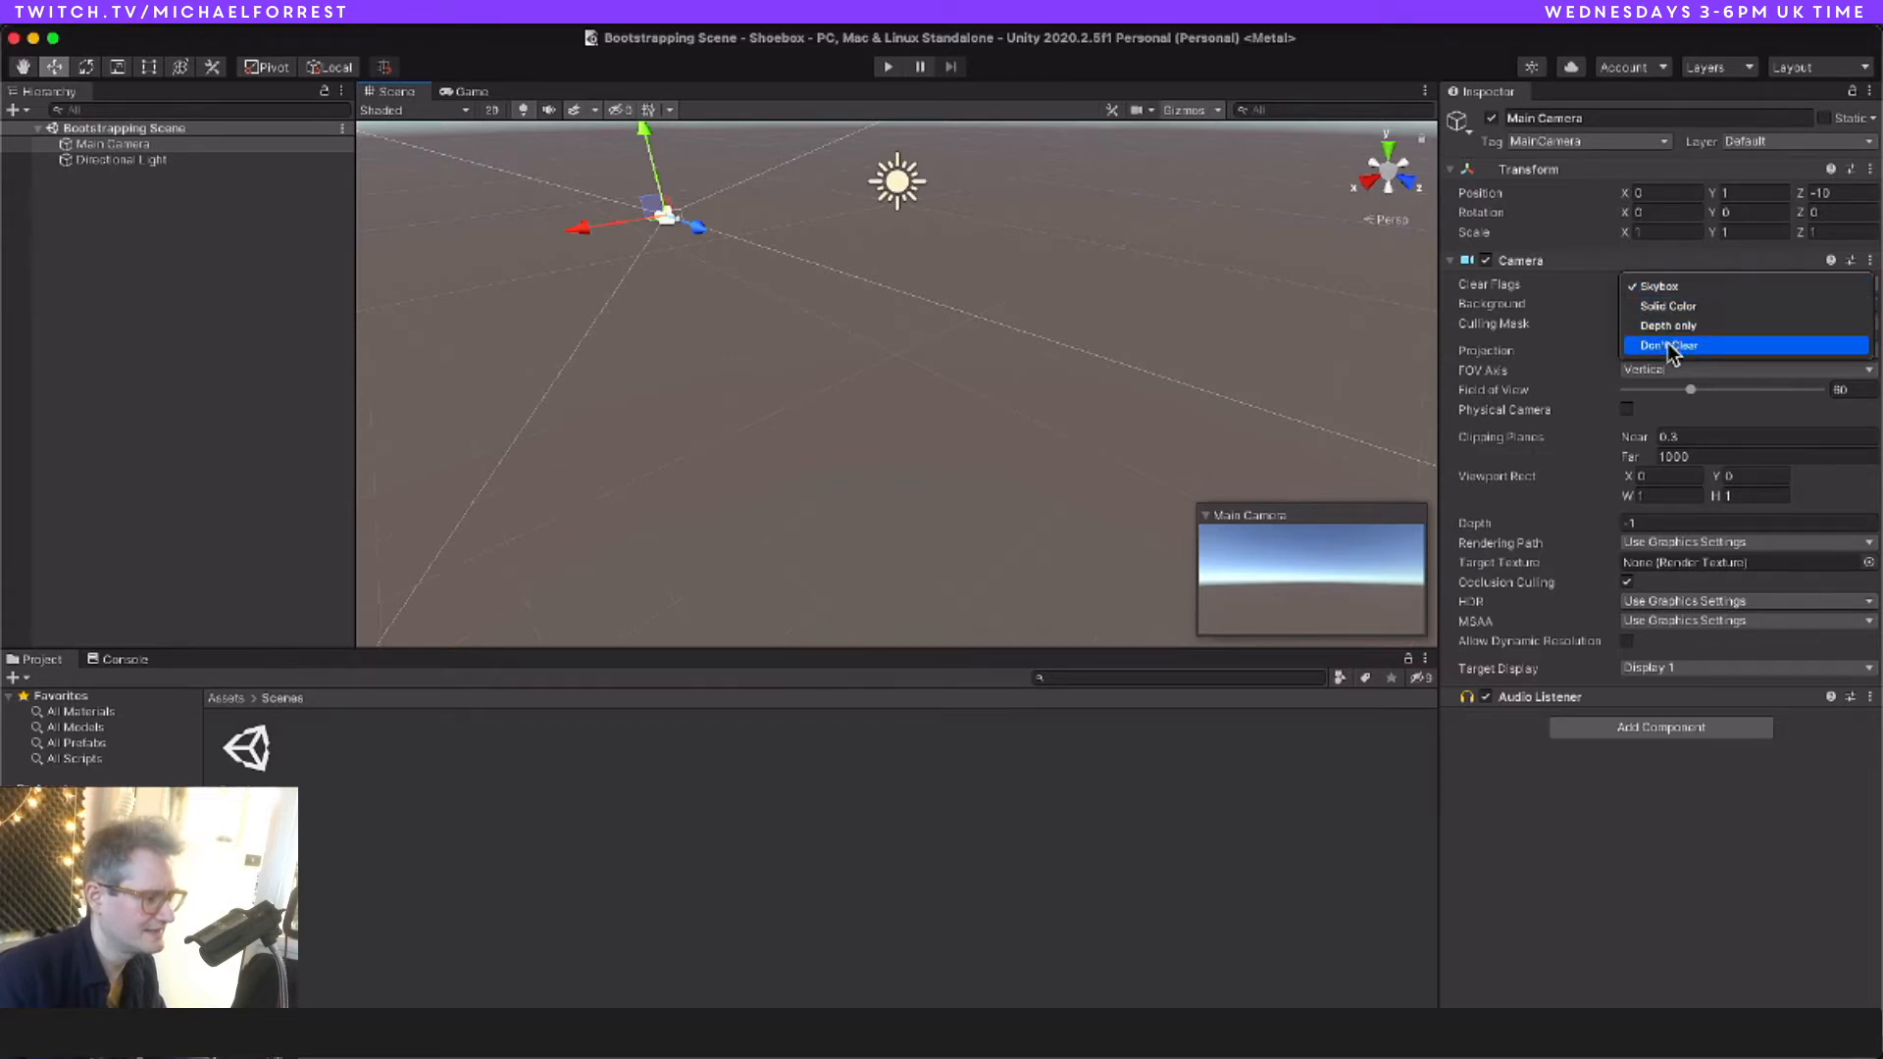
{"action": "left_click", "coordinate": [1673, 306]}
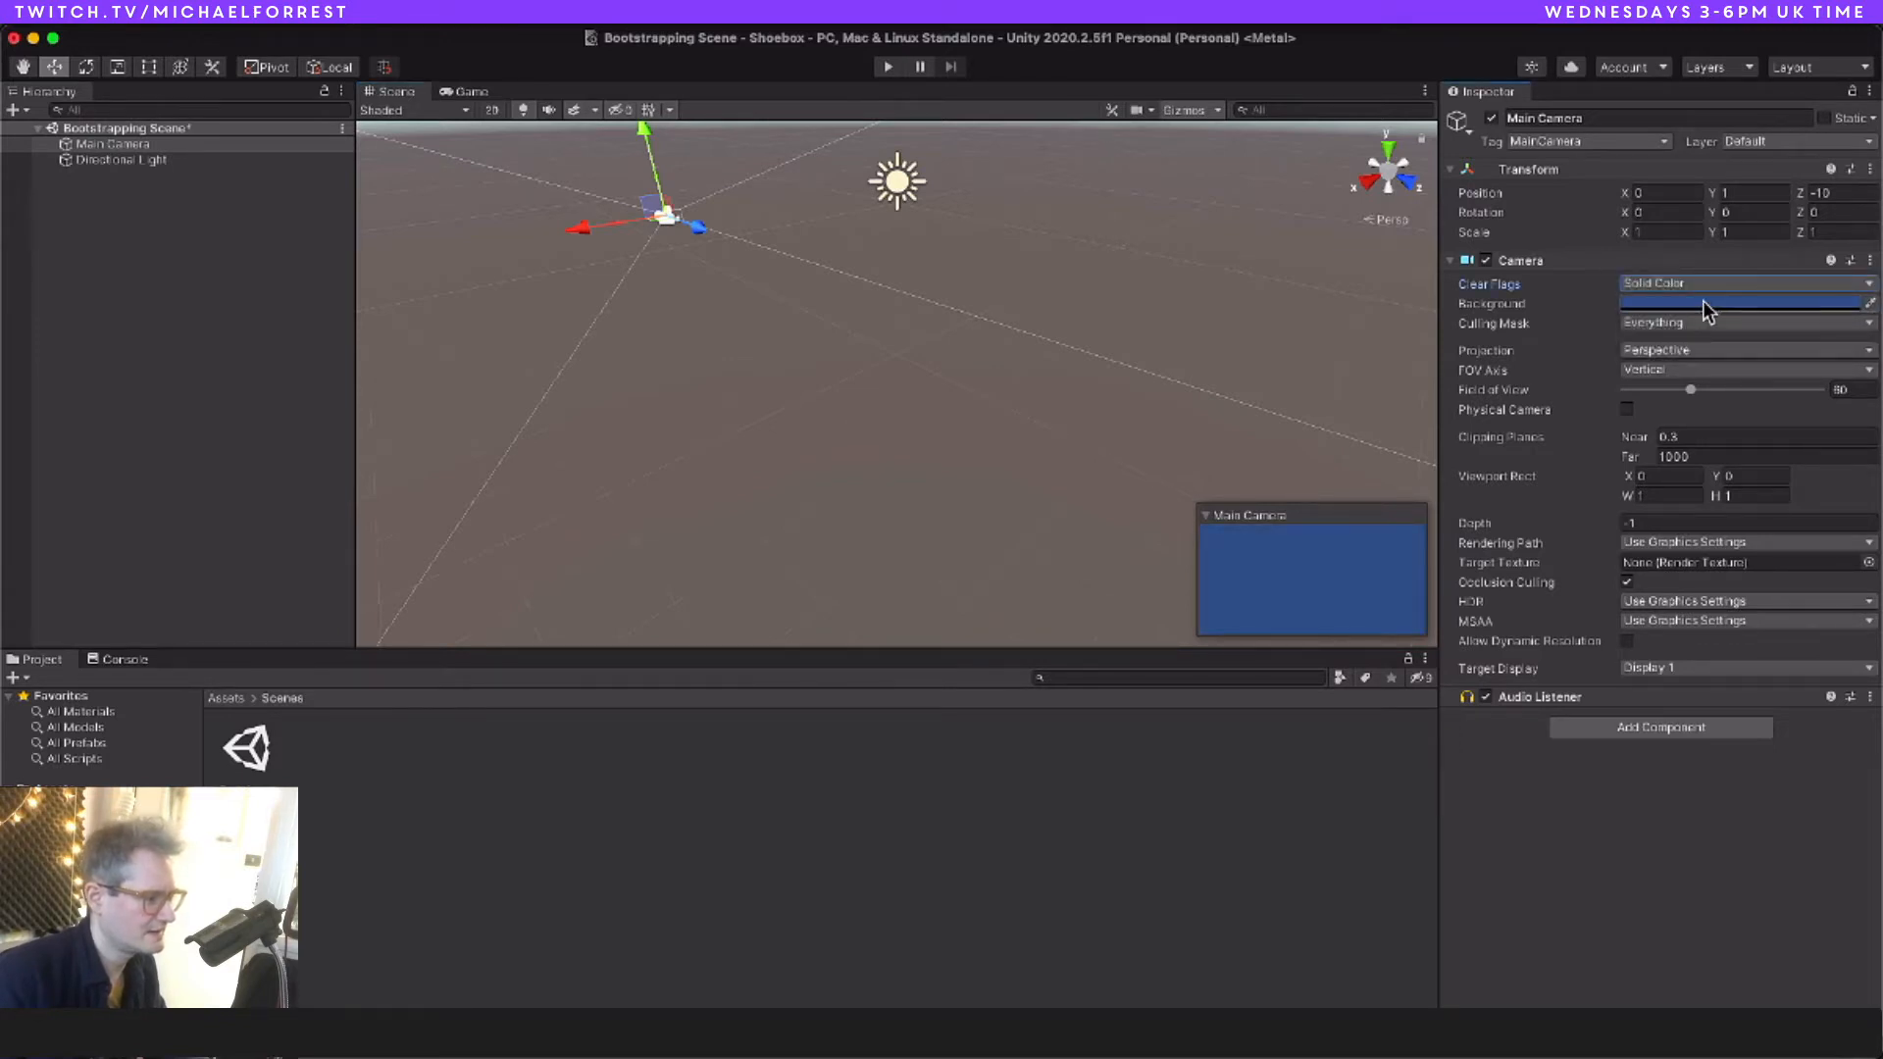
{"action": "left_click", "coordinate": [474, 92]}
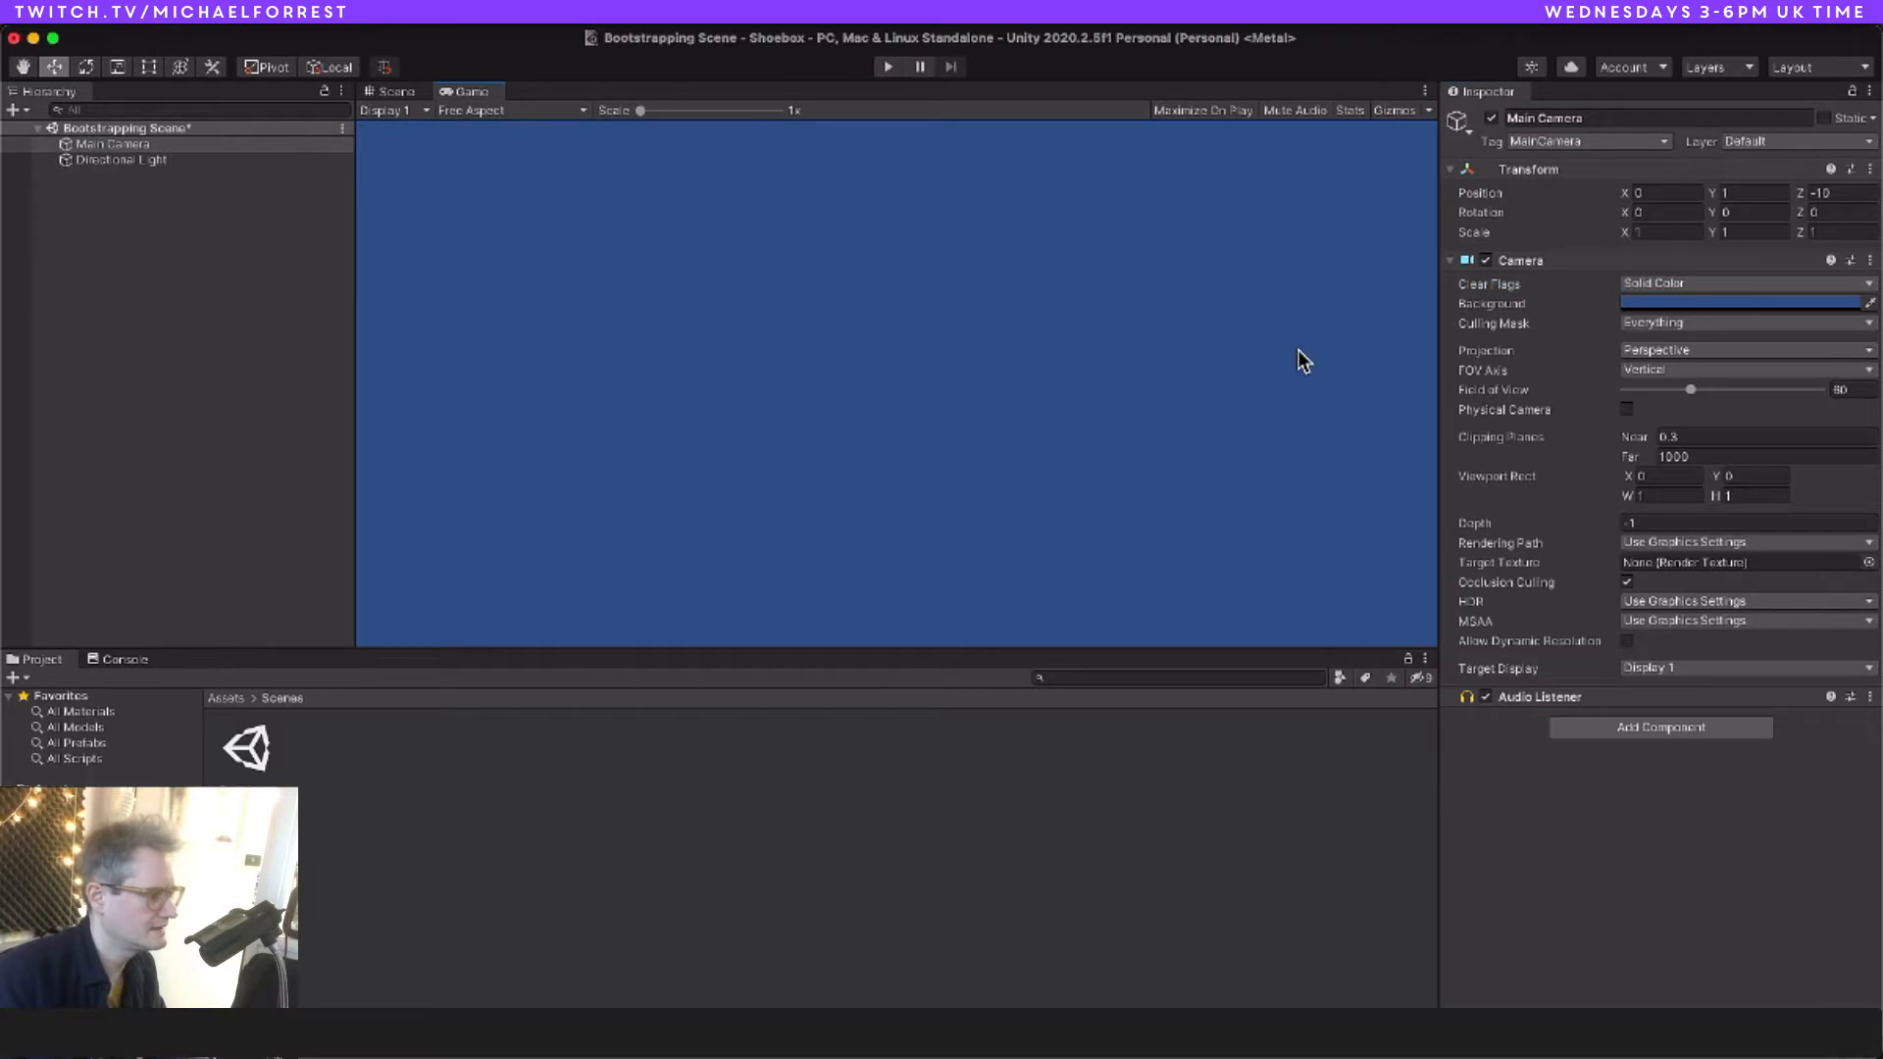
{"action": "left_click", "coordinate": [1815, 303]}
{"action": "left_click_drag", "start_coordinate": [1751, 483], "coordinate": [1697, 535]}
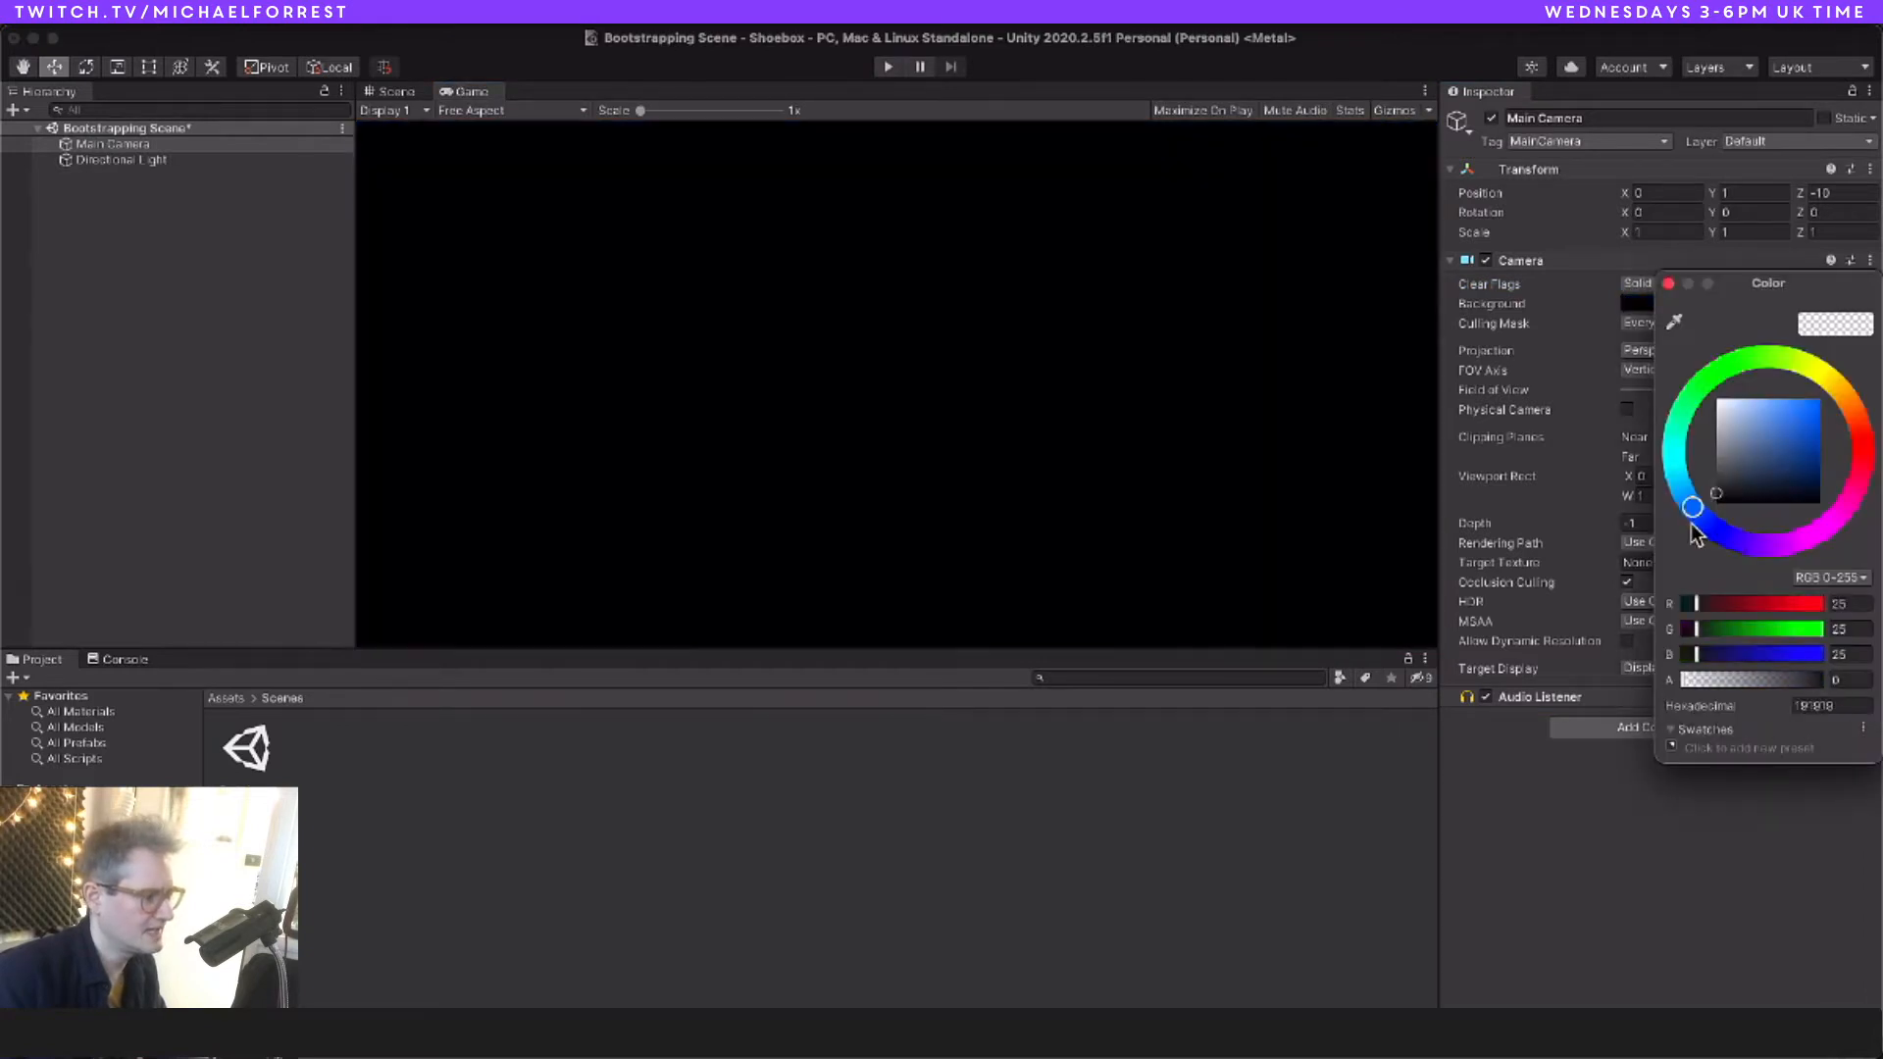
{"action": "left_click", "coordinate": [1521, 292]}
Step: Switch to Shoebox.sketch and look over the stage floor plan on the Large Stage page
{"action": "key", "text": "super+Tab"}
{"action": "left_click", "coordinate": [69, 194]}
{"action": "scroll", "coordinate": [980, 588], "scroll_direction": "down", "scroll_amount": 4}
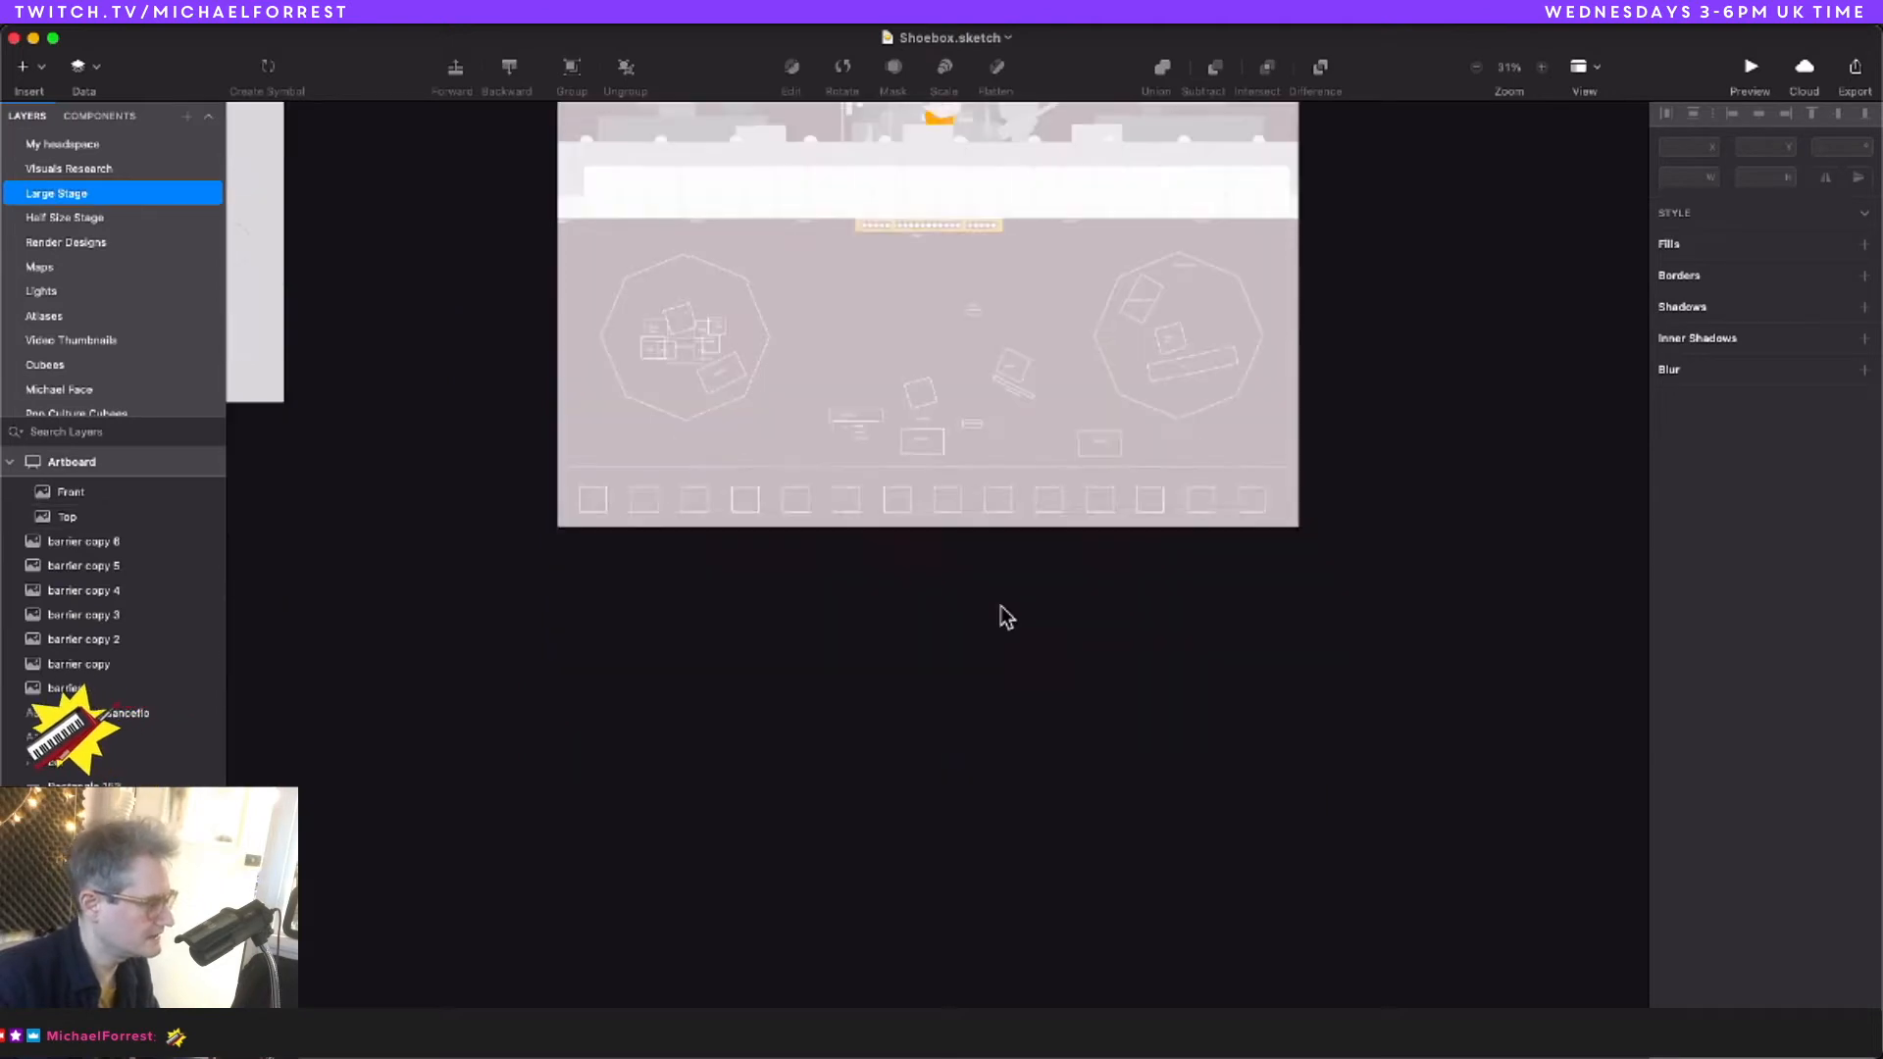
{"action": "scroll", "coordinate": [981, 598], "scroll_direction": "up", "scroll_amount": 3}
Step: Examine the Half Size Stage page, including the front, top and side views with the trusses and lighting positions
{"action": "left_click", "coordinate": [114, 217]}
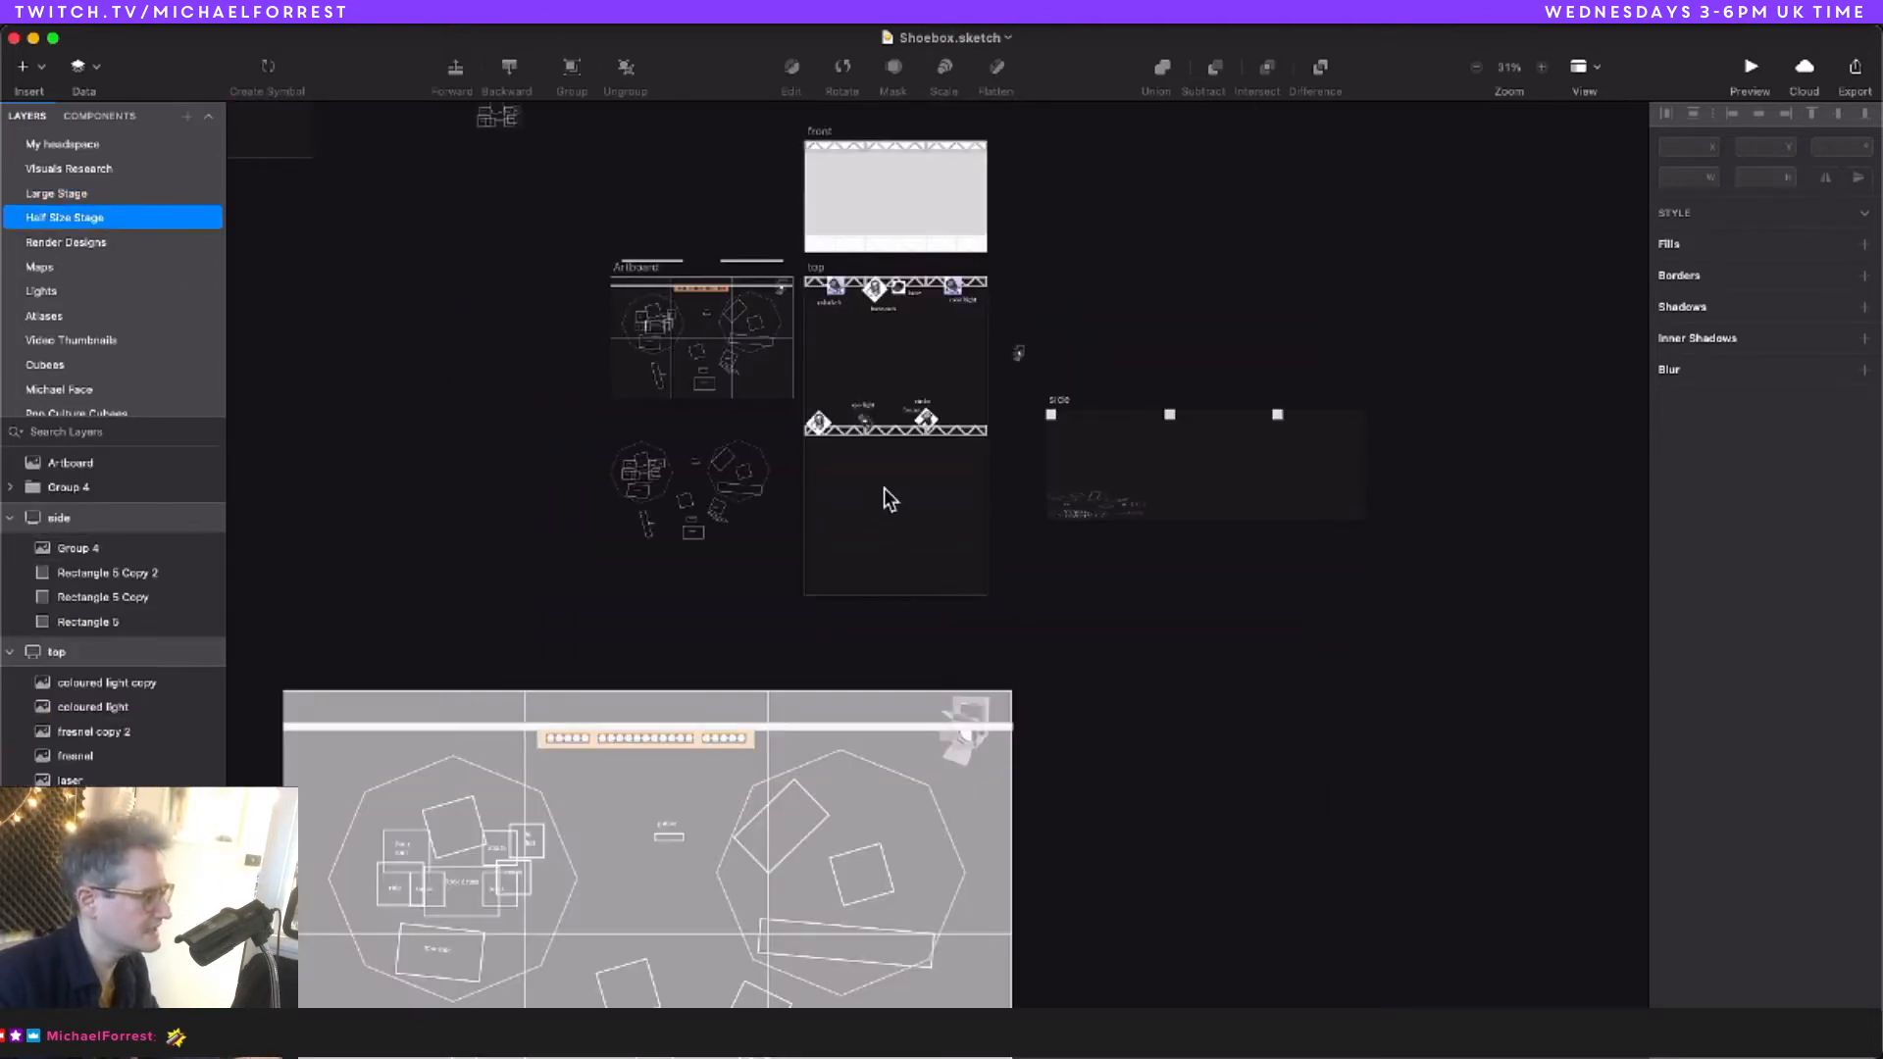
{"action": "scroll", "coordinate": [886, 486], "scroll_direction": "up", "scroll_amount": 10, "text": "super"}
{"action": "scroll", "coordinate": [885, 488], "scroll_direction": "down", "scroll_amount": 3, "text": "super"}
{"action": "scroll", "coordinate": [887, 488], "scroll_direction": "up", "scroll_amount": 5}
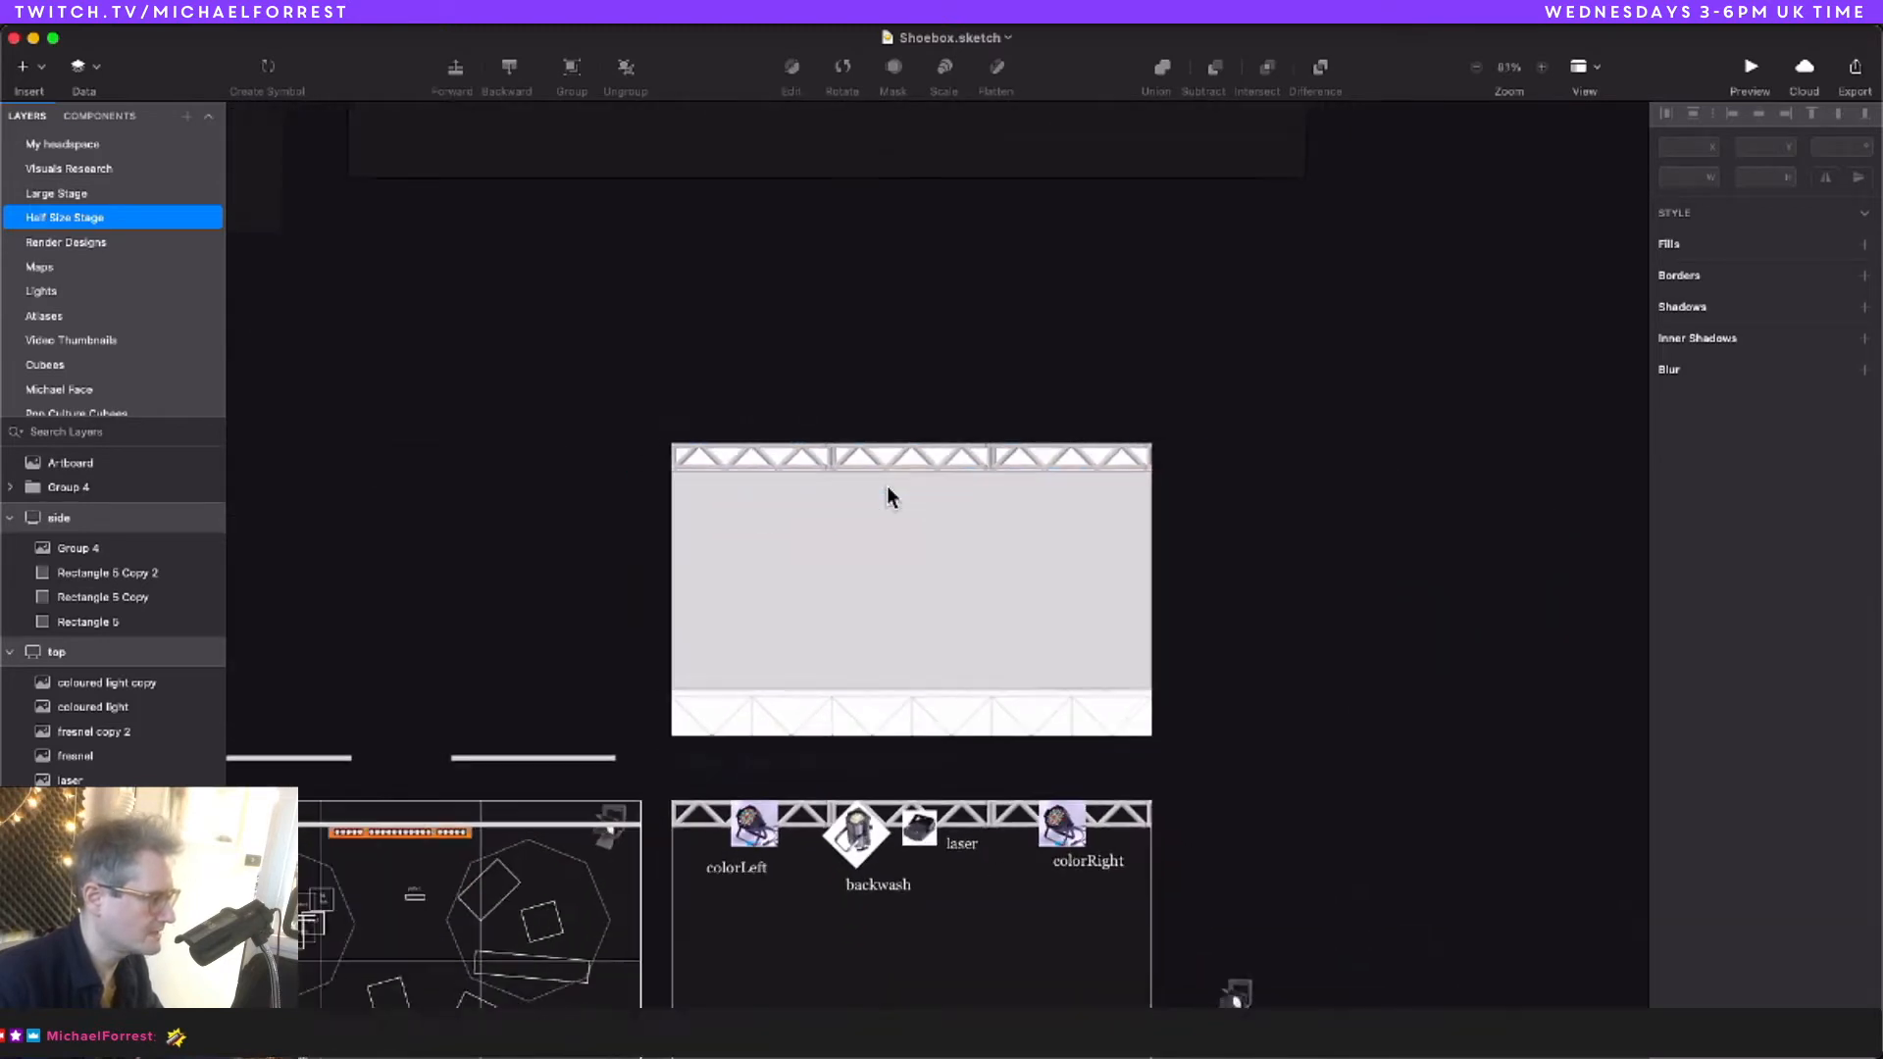
{"action": "scroll", "coordinate": [887, 486], "scroll_direction": "down", "scroll_amount": 1, "text": "super"}
{"action": "scroll", "coordinate": [886, 487], "scroll_direction": "down", "scroll_amount": 5}
{"action": "scroll", "coordinate": [889, 495], "scroll_direction": "up", "scroll_amount": 2}
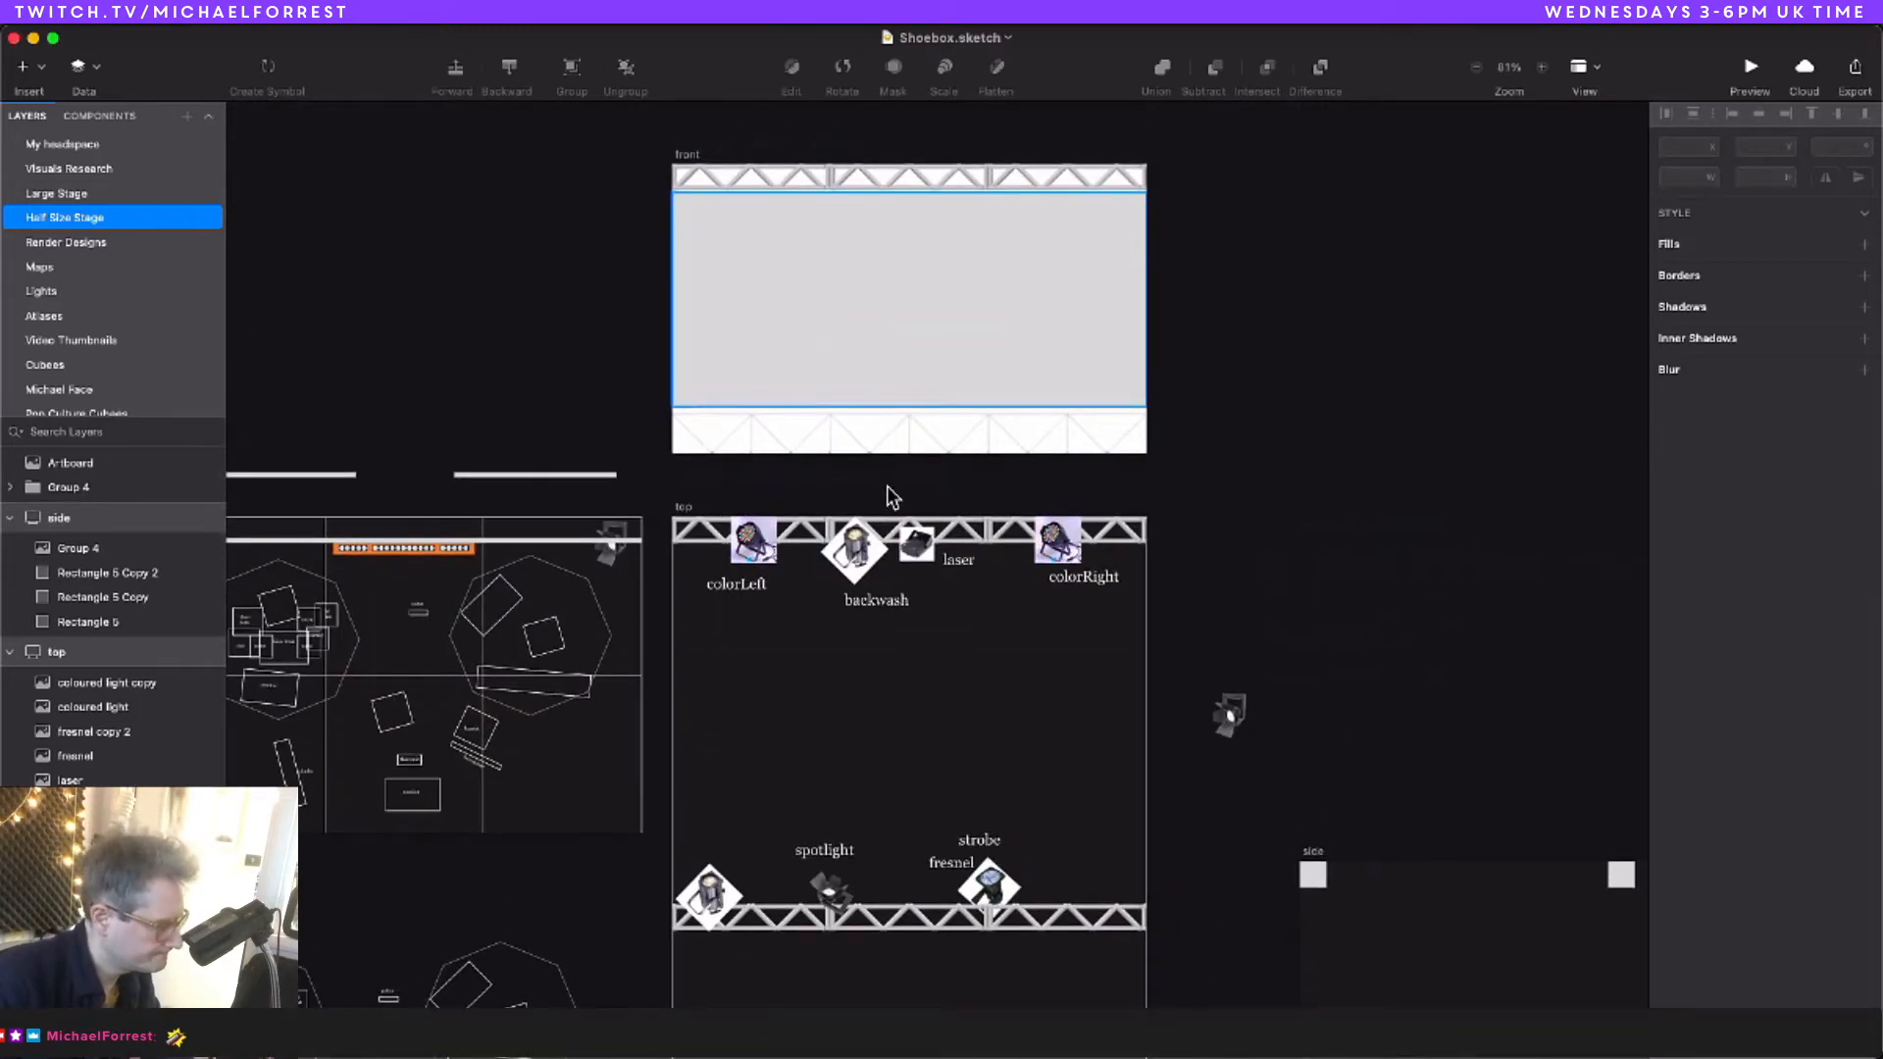
{"action": "scroll", "coordinate": [893, 495], "scroll_direction": "down", "scroll_amount": 5}
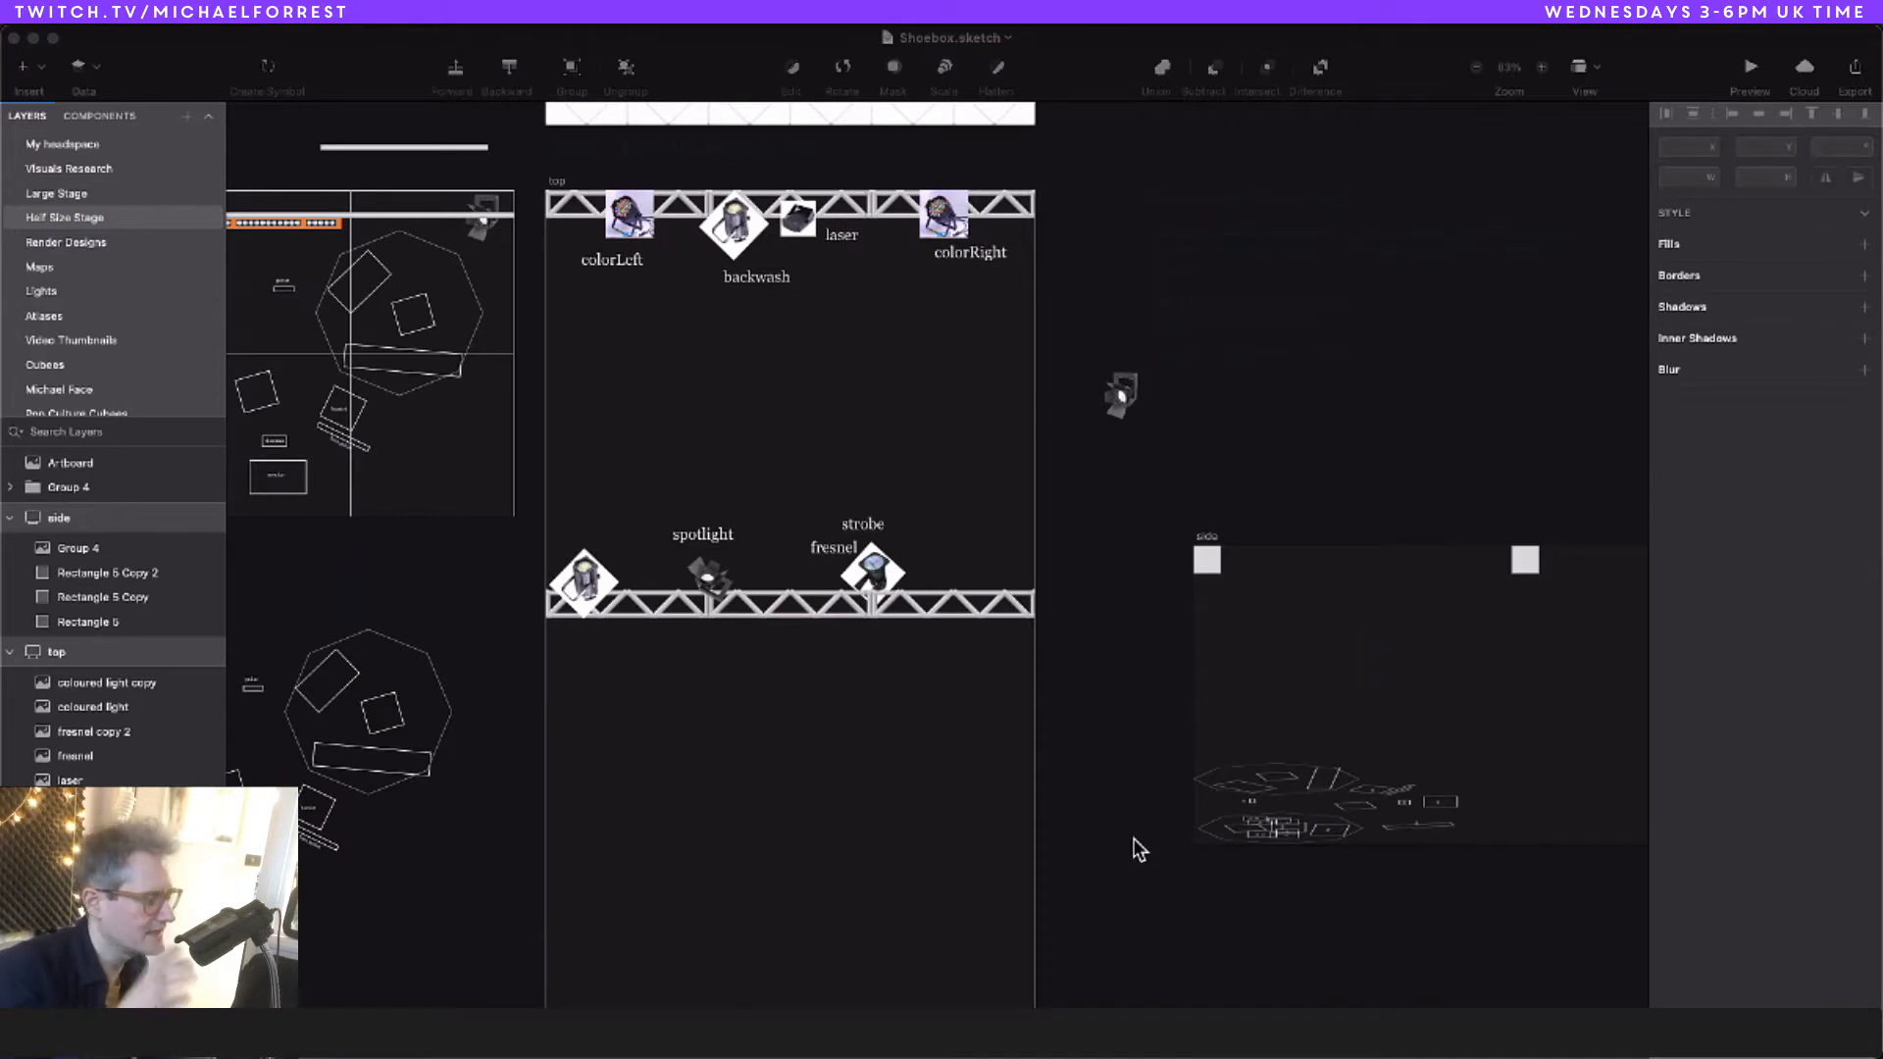
{"action": "left_click", "coordinate": [1076, 775]}
{"action": "scroll", "coordinate": [1076, 775], "scroll_direction": "right", "scroll_amount": 3}
{"action": "scroll", "coordinate": [1076, 774], "scroll_direction": "up", "scroll_amount": 2}
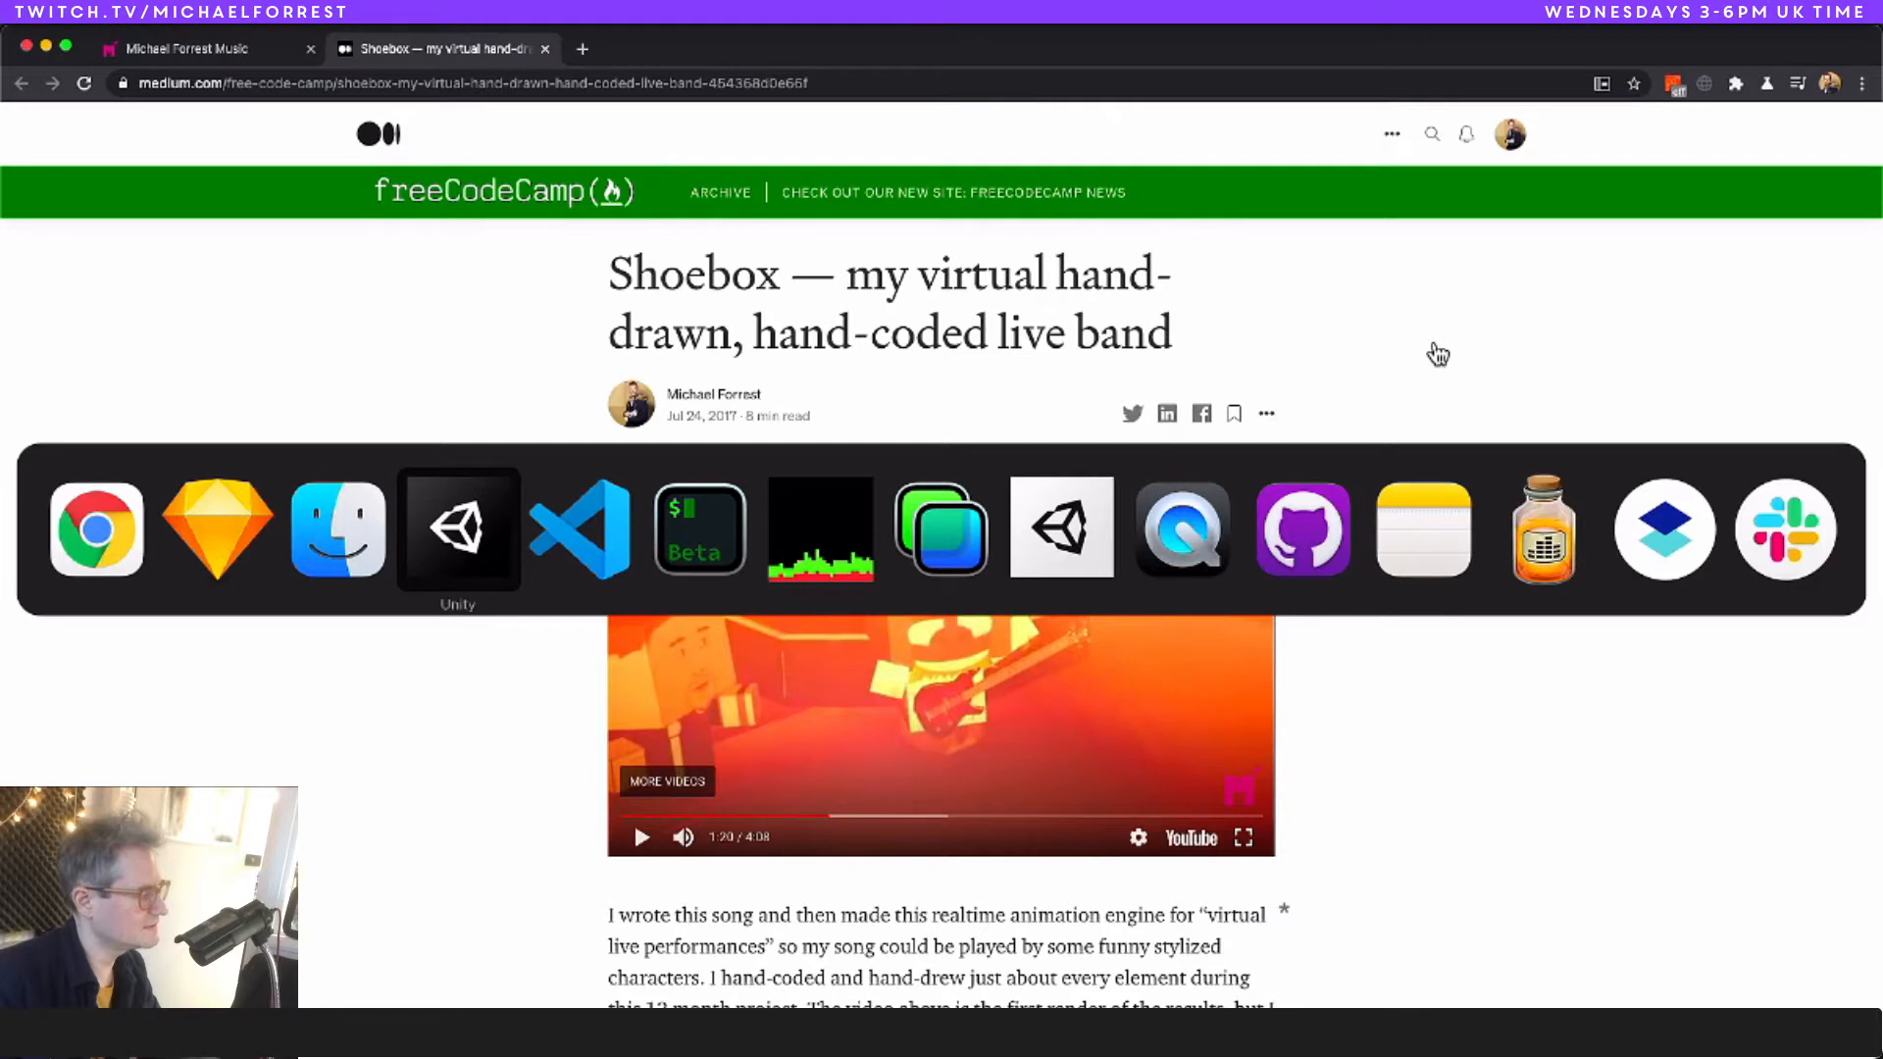
Step: Look through the Google results for "size of a shoebox" and open the first product image
{"action": "key", "text": "super+shift+Tab"}
{"action": "key", "text": "super+shift+Tab"}
{"action": "key", "text": "super+shift+Tab"}
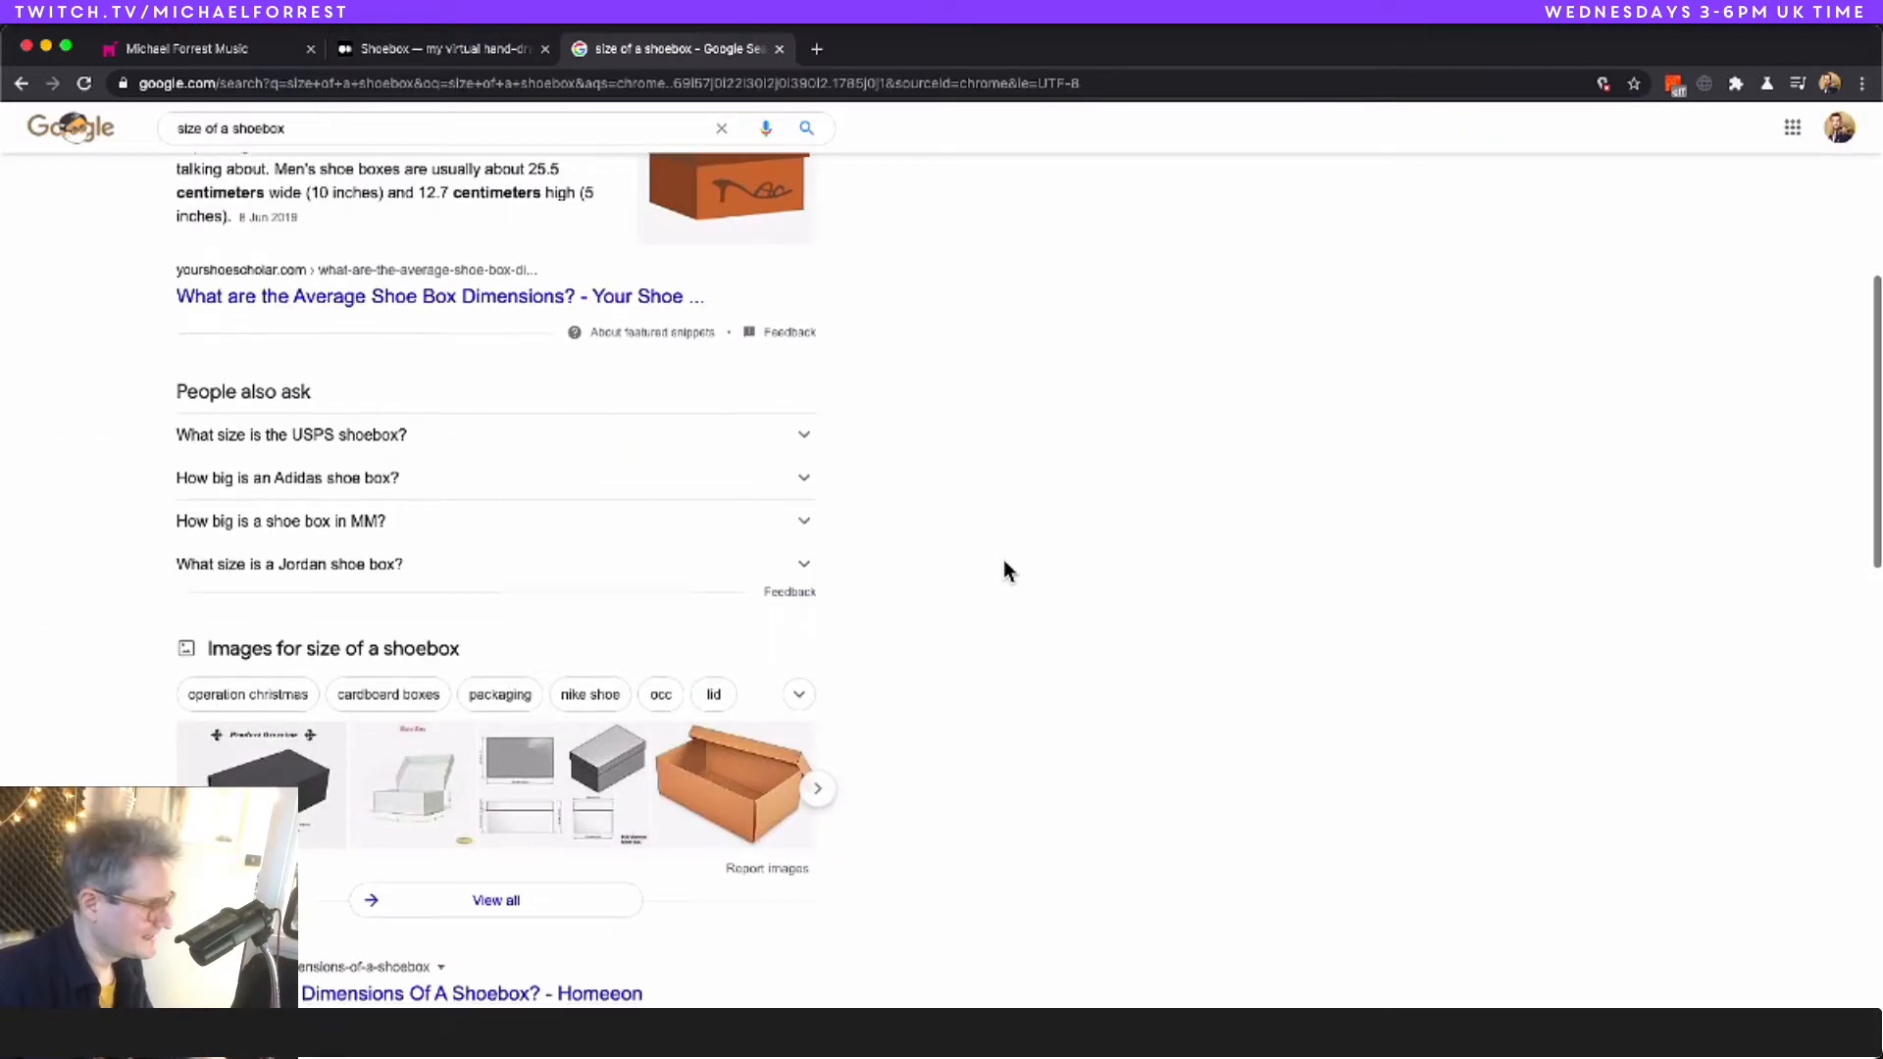
{"action": "scroll", "coordinate": [1003, 564], "scroll_direction": "down", "scroll_amount": 2}
{"action": "left_click", "coordinate": [261, 705]}
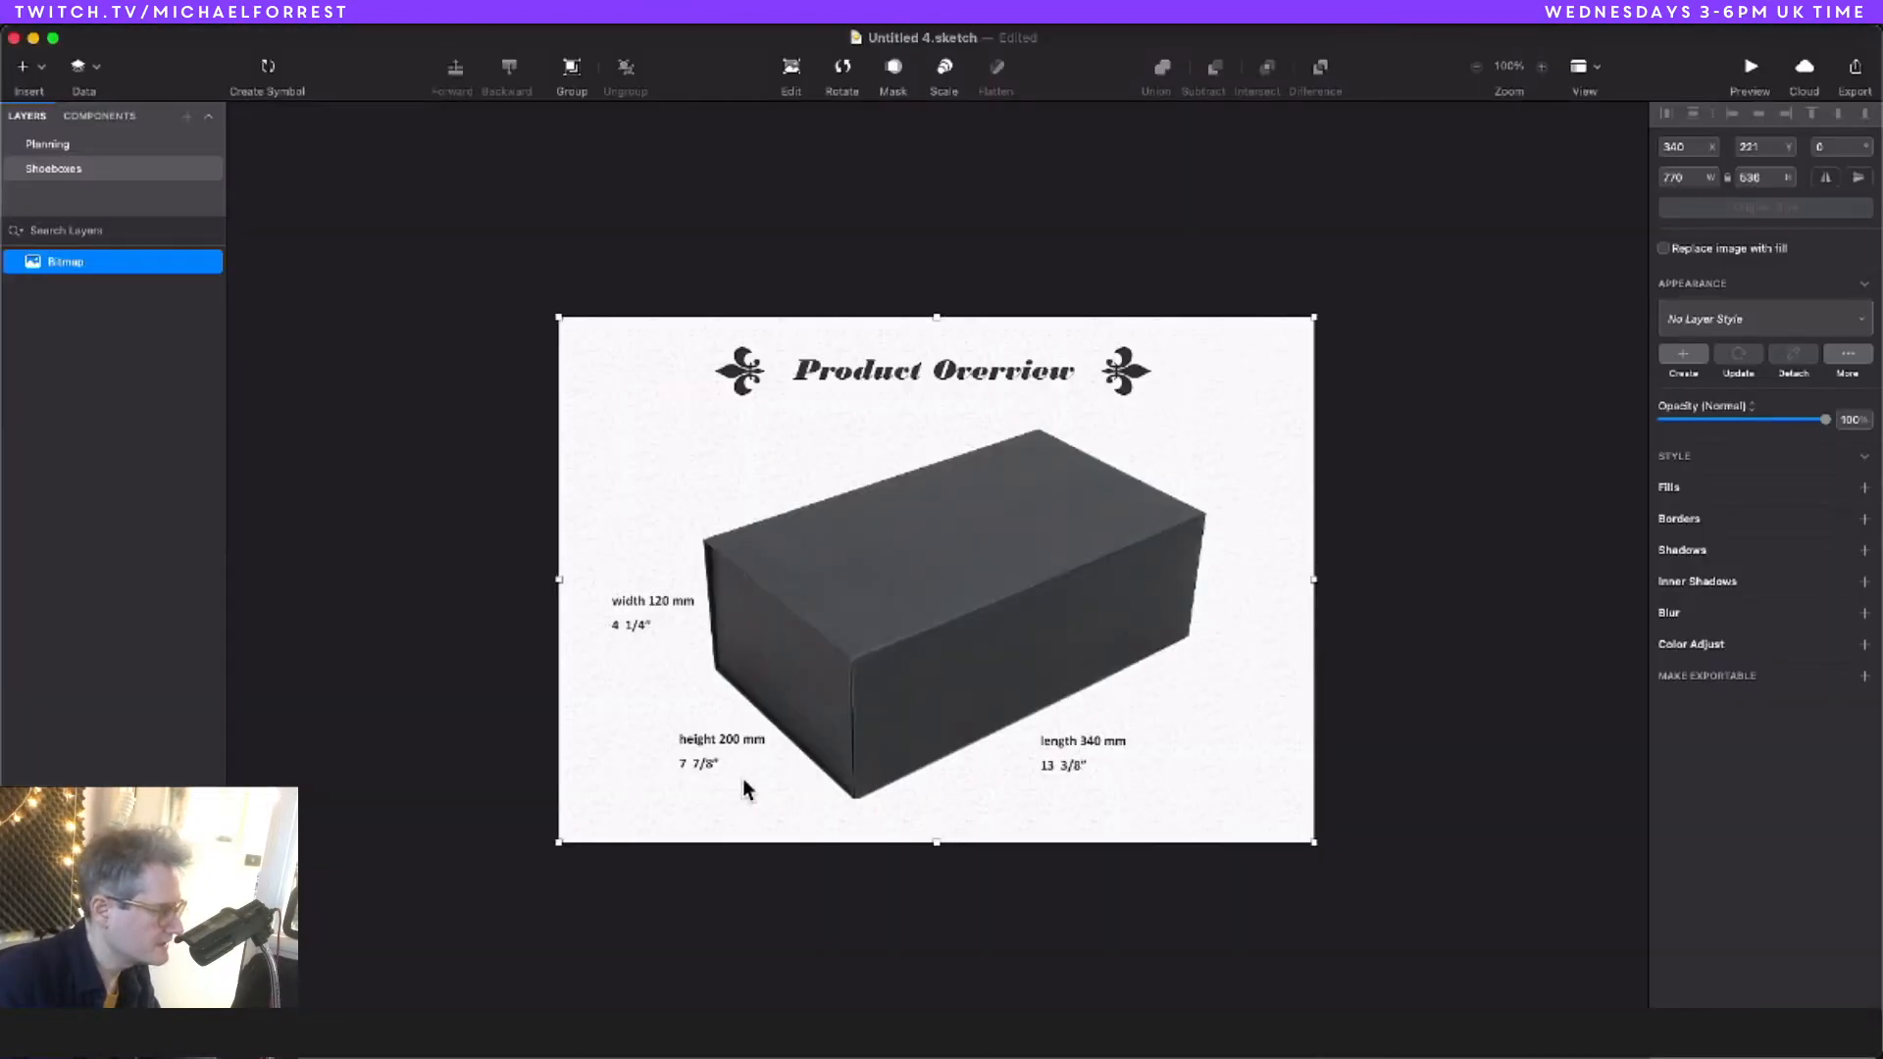
Step: Switch to Unity and add a 3D cube to the Bootstrapping Scene
{"action": "key", "text": "super+Tab"}
{"action": "key", "text": "super+Tab"}
{"action": "key", "text": "super+Tab"}
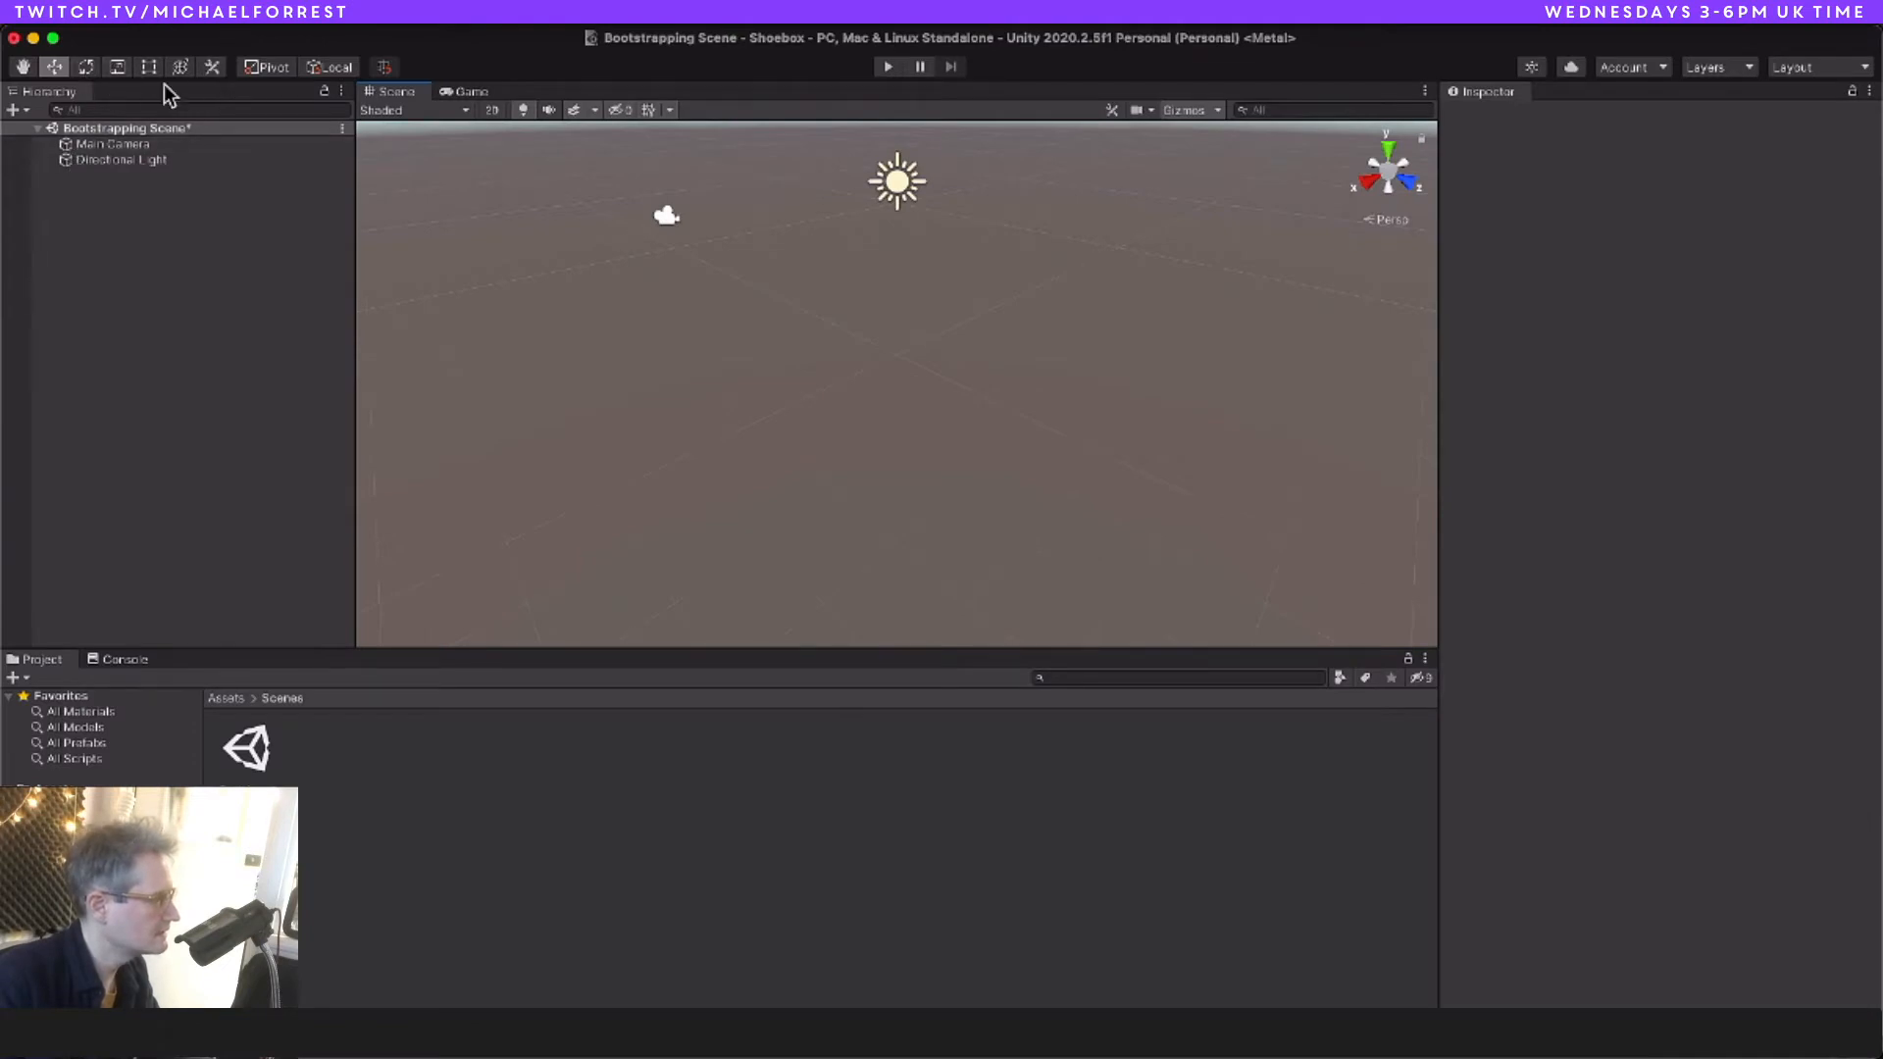
{"action": "left_click", "coordinate": [21, 110]}
{"action": "mouse_move", "coordinate": [114, 190]}
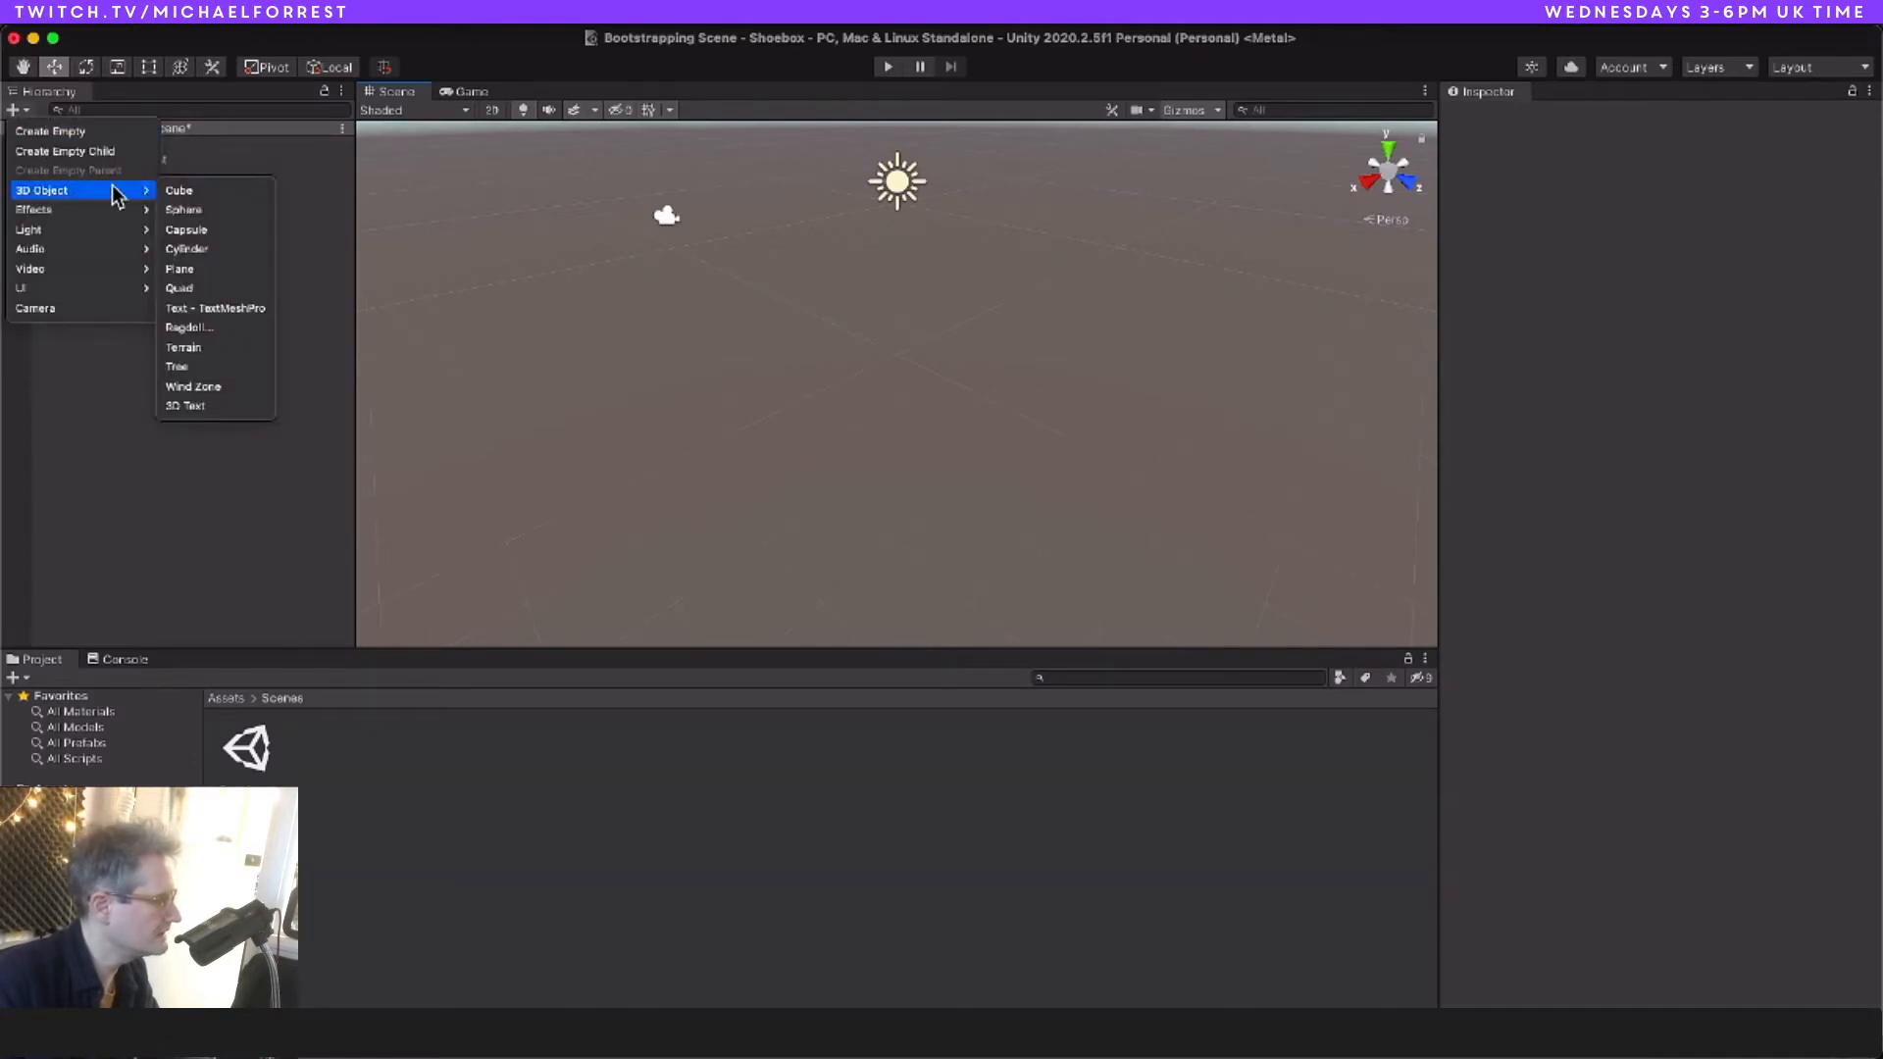
{"action": "left_click", "coordinate": [232, 190]}
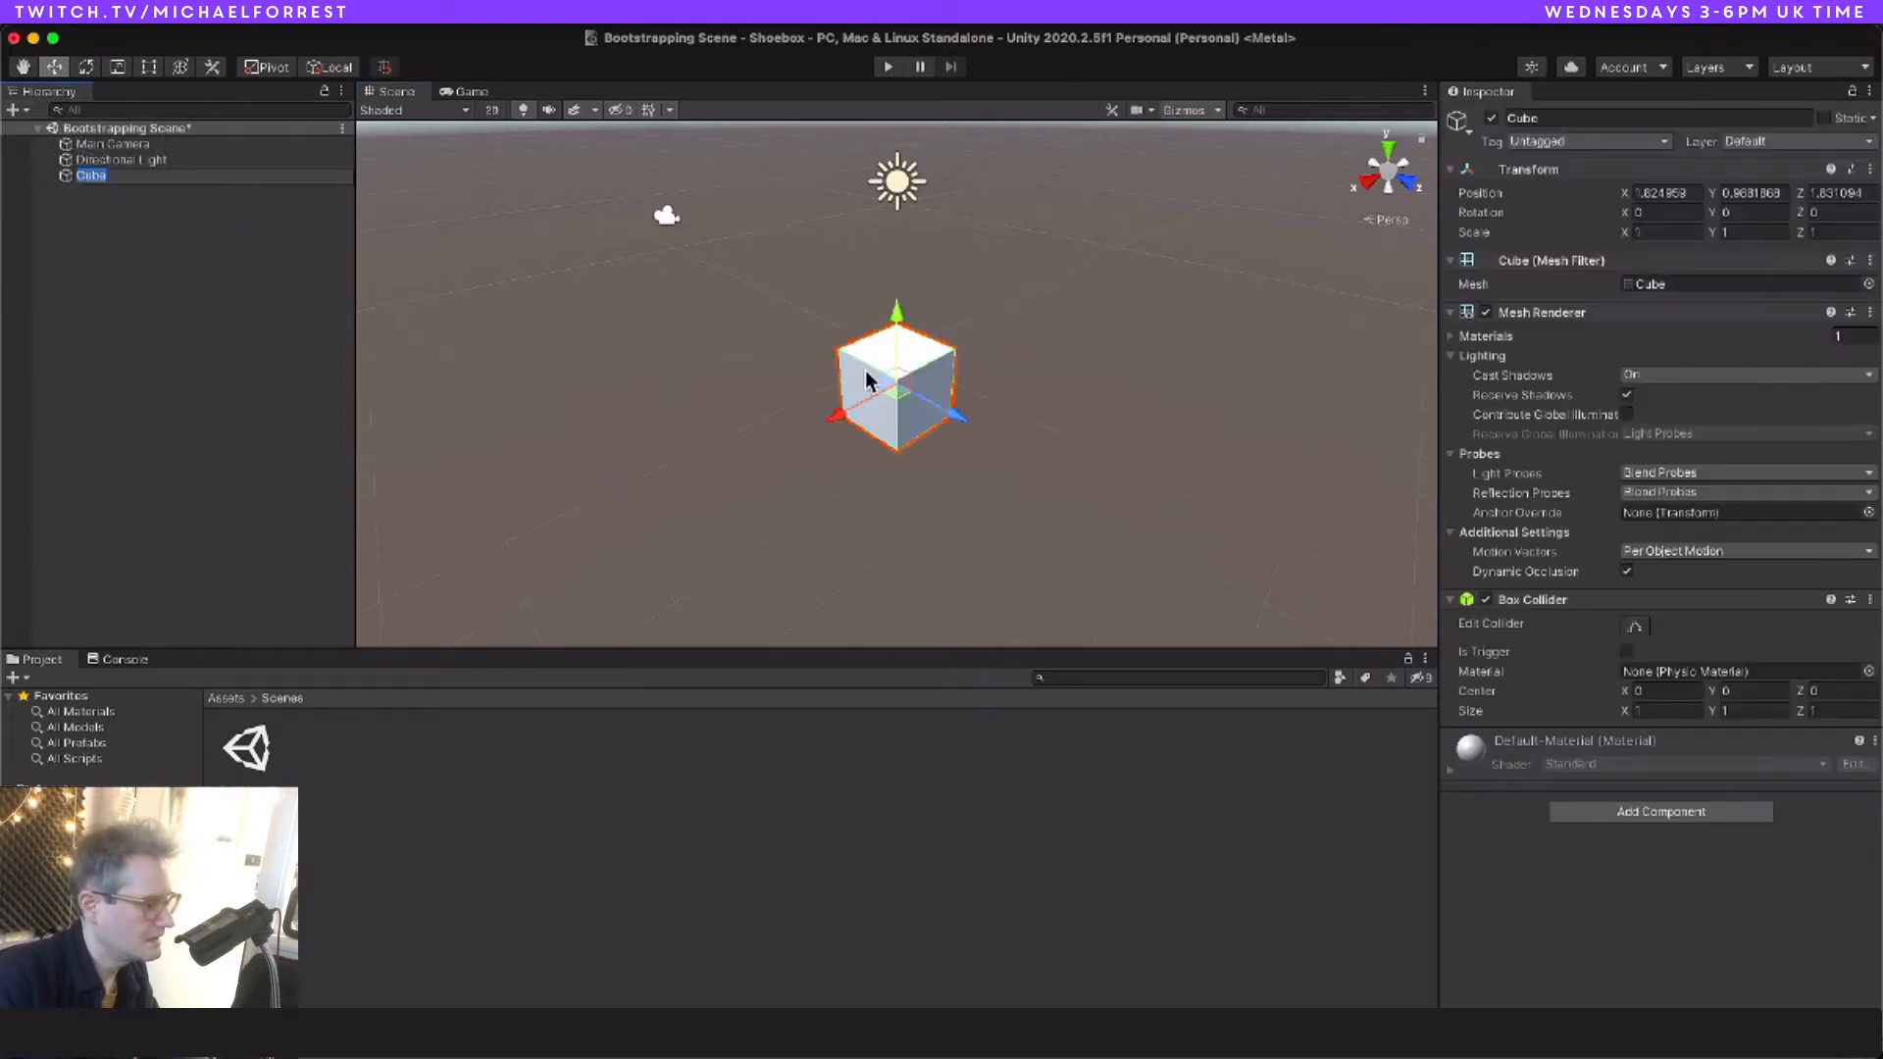
Step: Set the cube's position to 0 on the X, Y and Z axes
{"action": "left_click", "coordinate": [1649, 233]}
{"action": "left_click", "coordinate": [1659, 194]}
{"action": "type", "text": "0"}
{"action": "key", "text": "Tab"}
{"action": "type", "text": "0"}
{"action": "key", "text": "Tab"}
{"action": "type", "text": "0"}
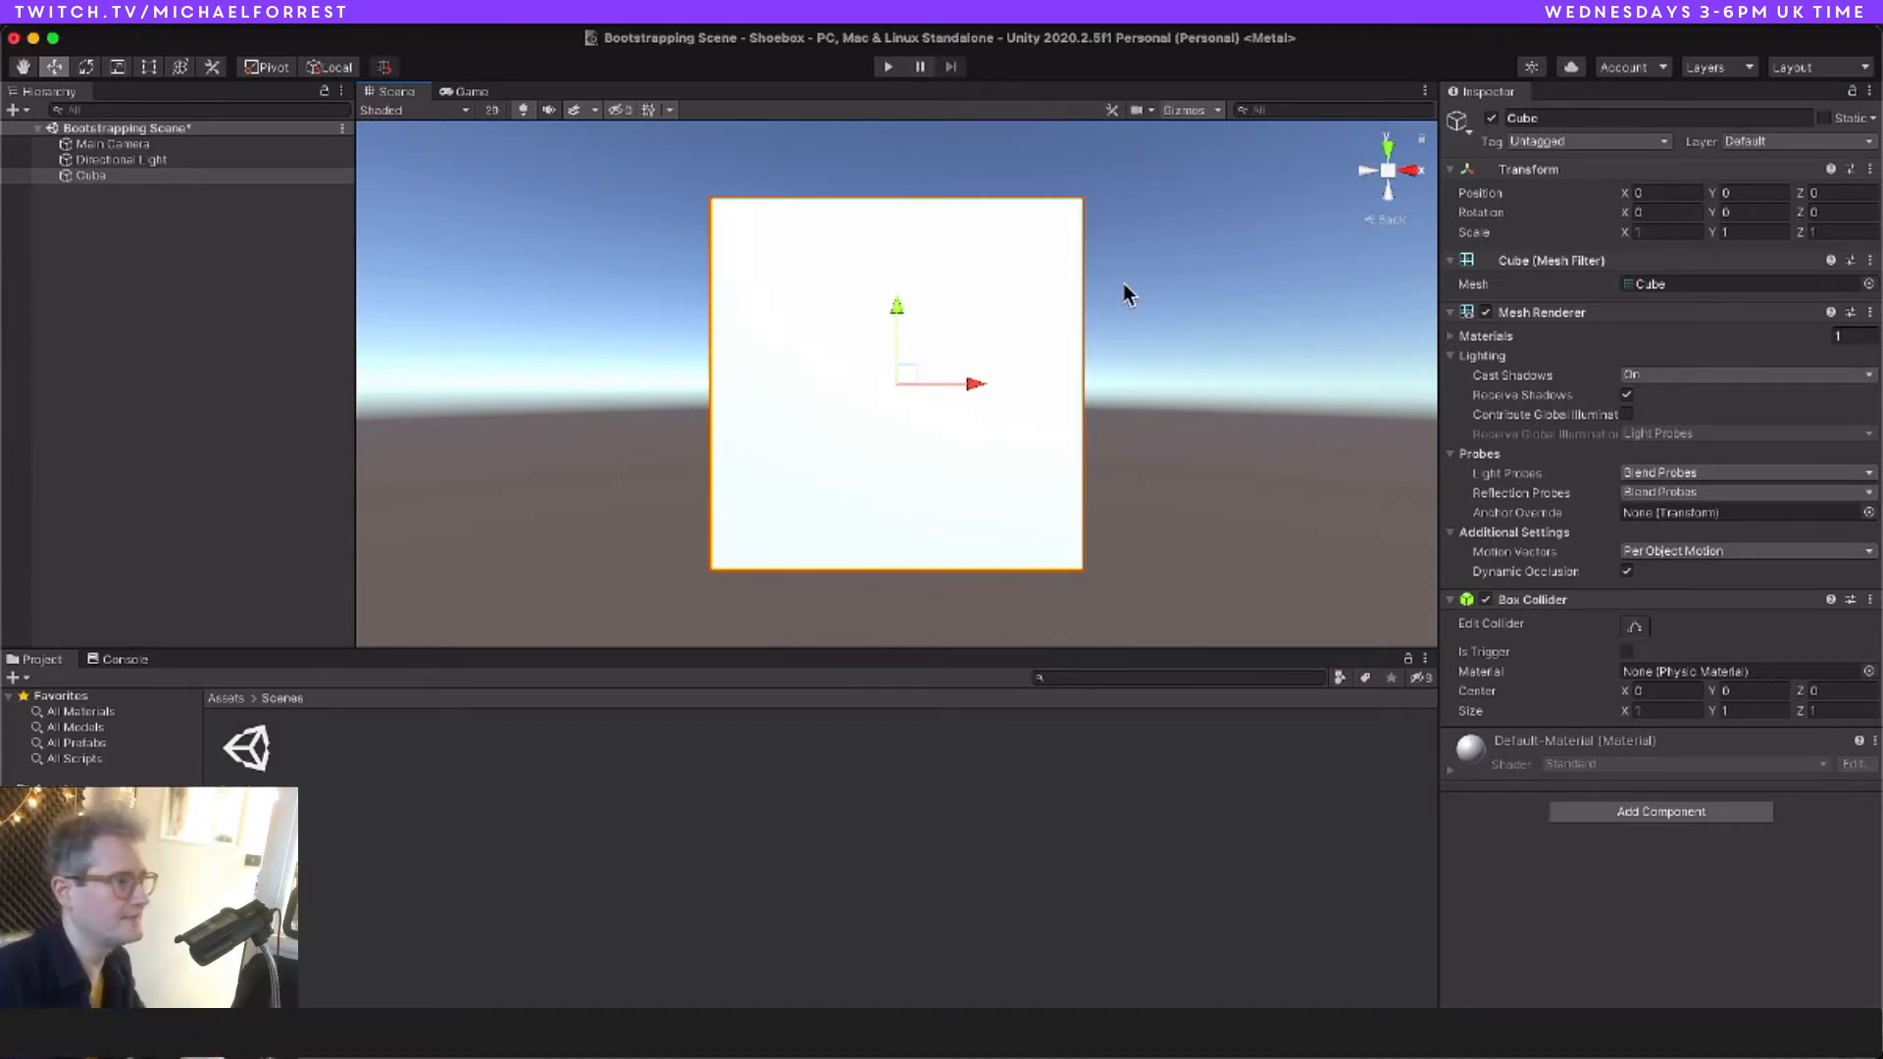
Step: Switch to Sketch, draw a diagonal line about 390 px long over the shoebox picture and thicken its border to 9
{"action": "key", "text": "super+Tab"}
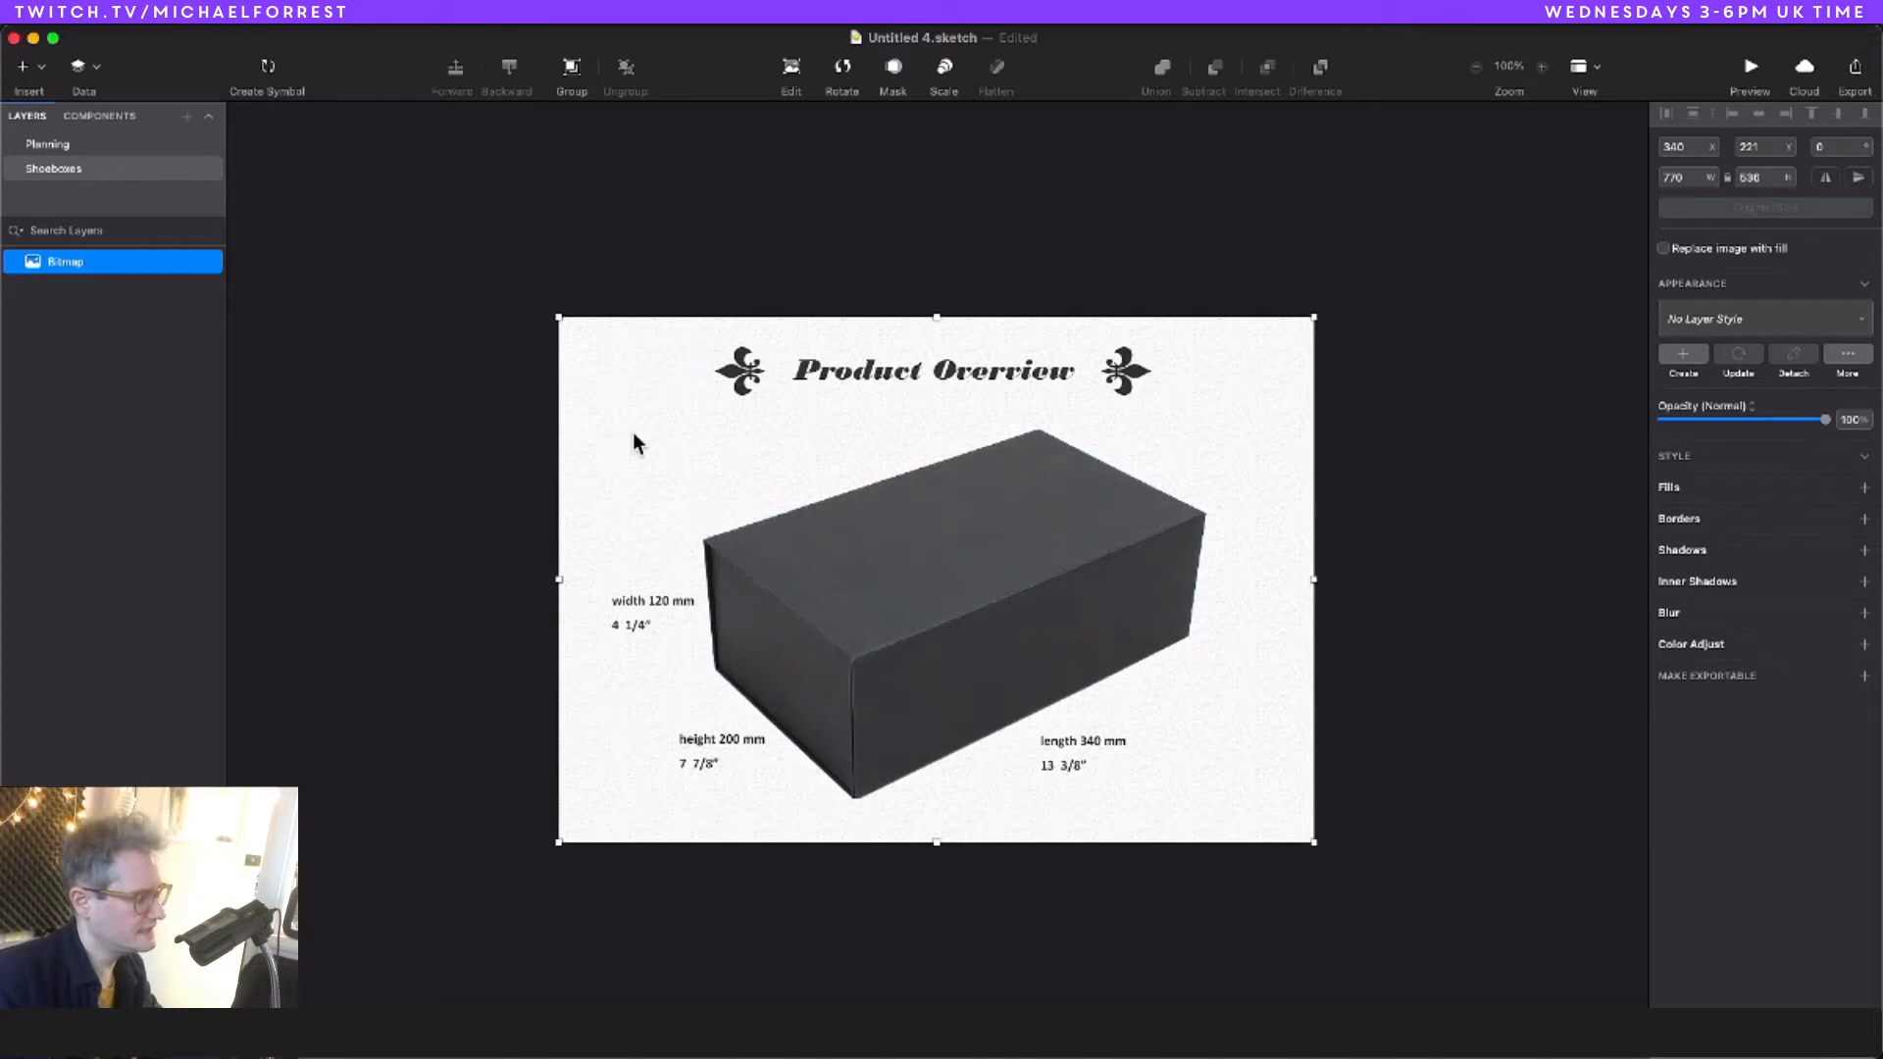
{"action": "key", "text": "r"}
{"action": "left_click_drag", "start_coordinate": [574, 429], "coordinate": [950, 515]}
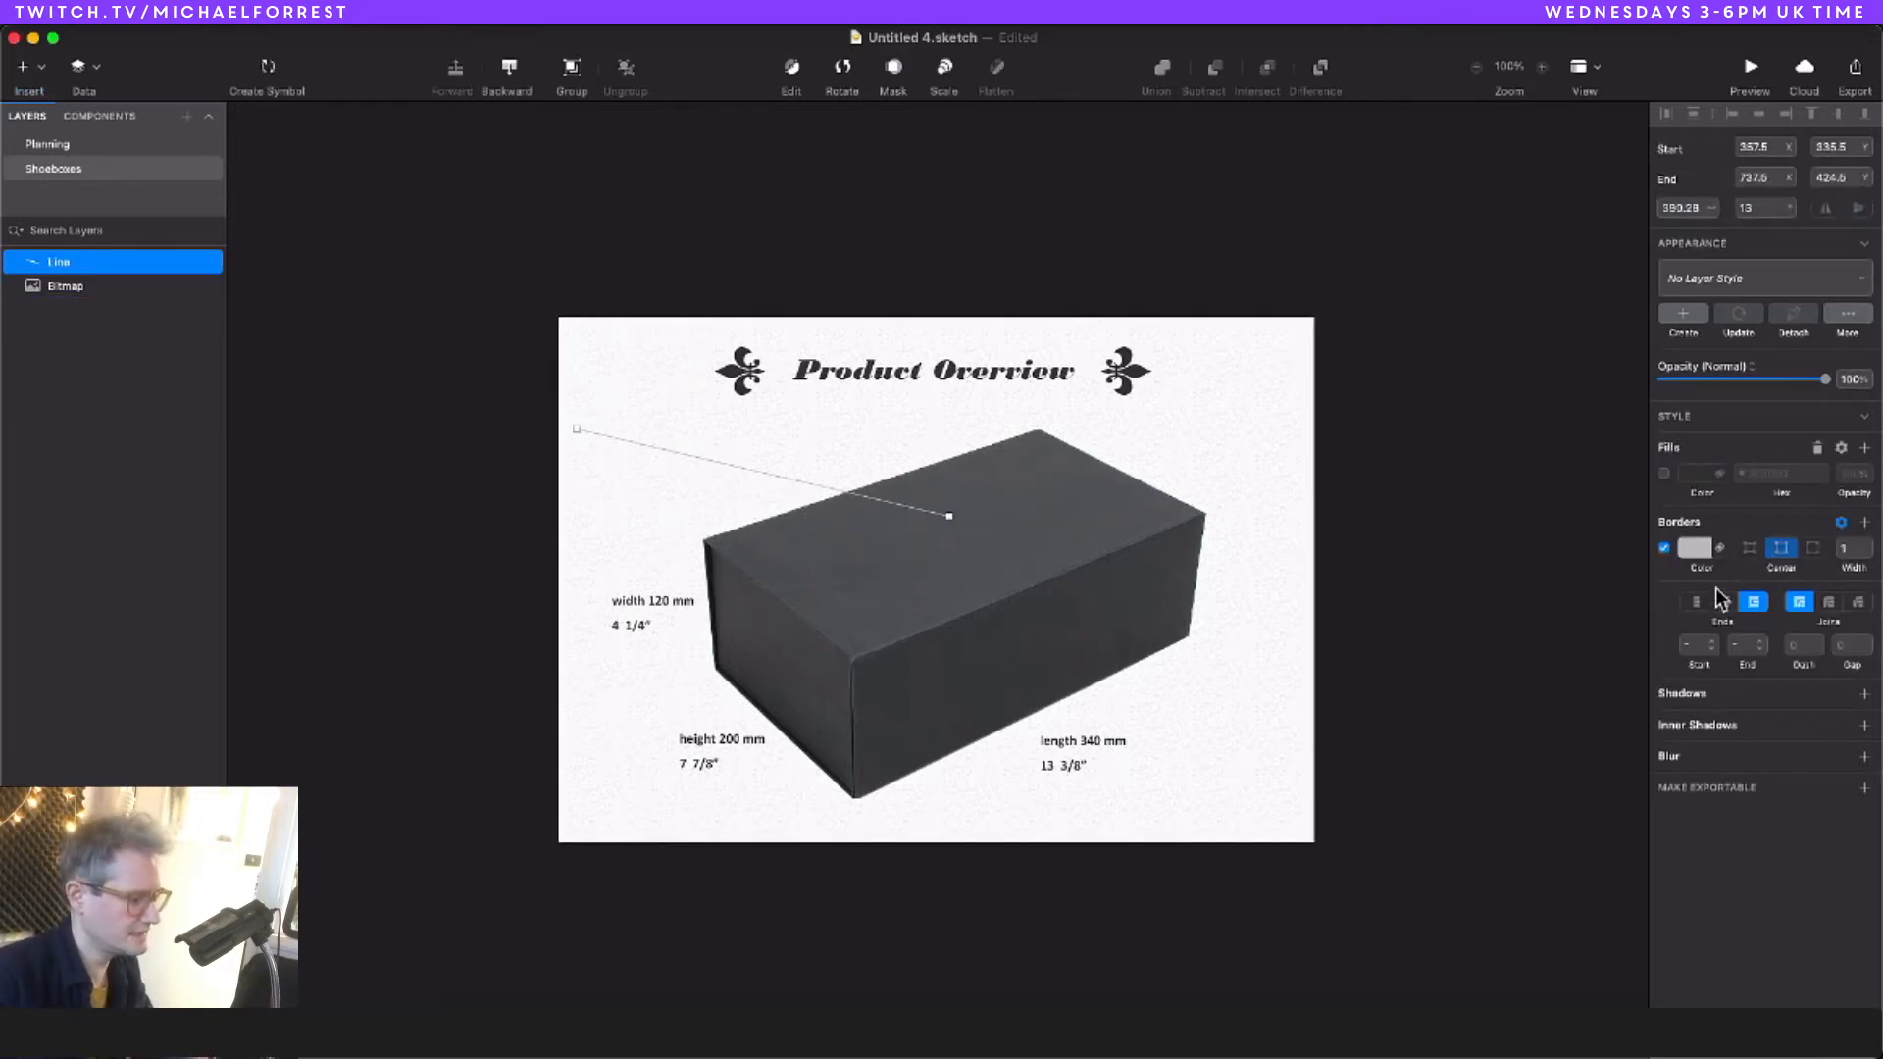
{"action": "left_click", "coordinate": [1867, 546]}
{"action": "left_click", "coordinate": [1866, 545]}
{"action": "left_click", "coordinate": [1867, 545]}
Step: Bring an open white shoebox image from the browser's search results into the Shoeboxes page and raise the line in front
{"action": "key", "text": "super+Tab"}
{"action": "key", "text": "super+Tab"}
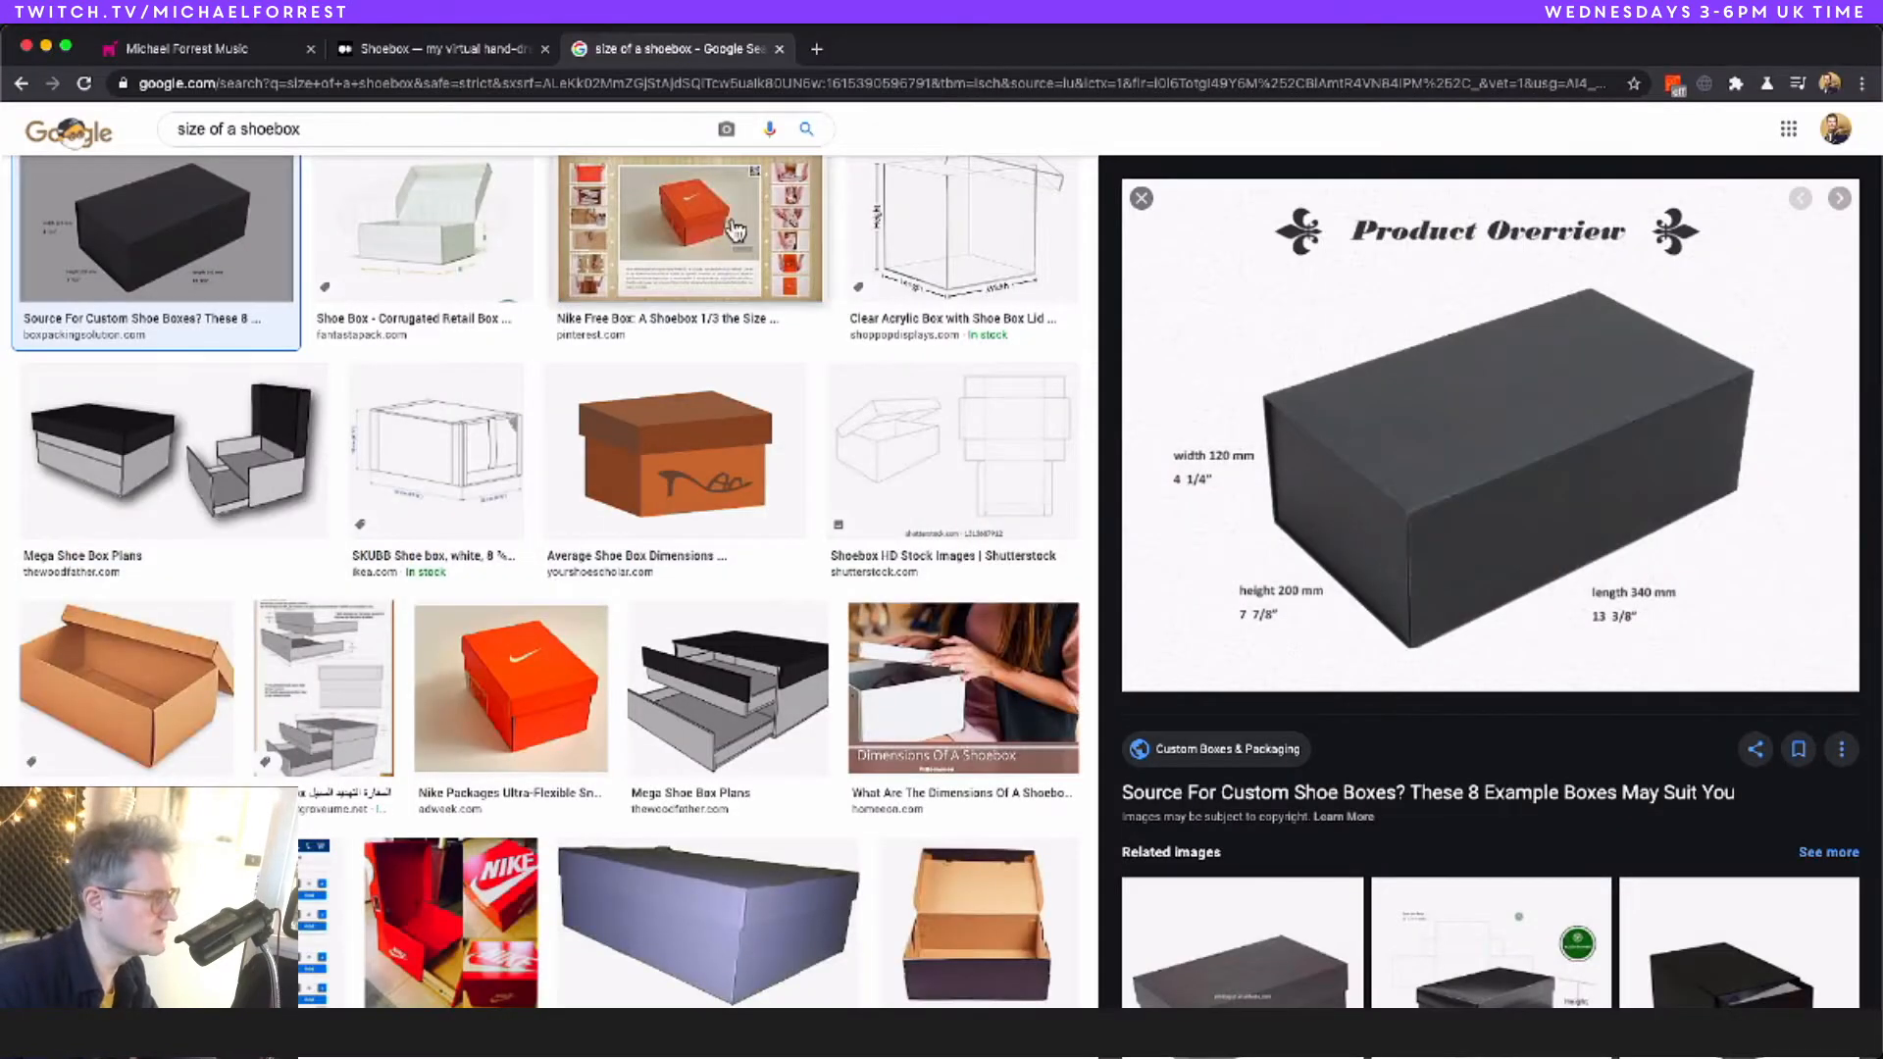
{"action": "mouse_move", "coordinate": [885, 498]}
{"action": "left_mouse_down"}
{"action": "mouse_move", "coordinate": [1015, 683]}
{"action": "mouse_move", "coordinate": [1083, 684]}
{"action": "mouse_move", "coordinate": [1080, 724]}
{"action": "left_mouse_up"}
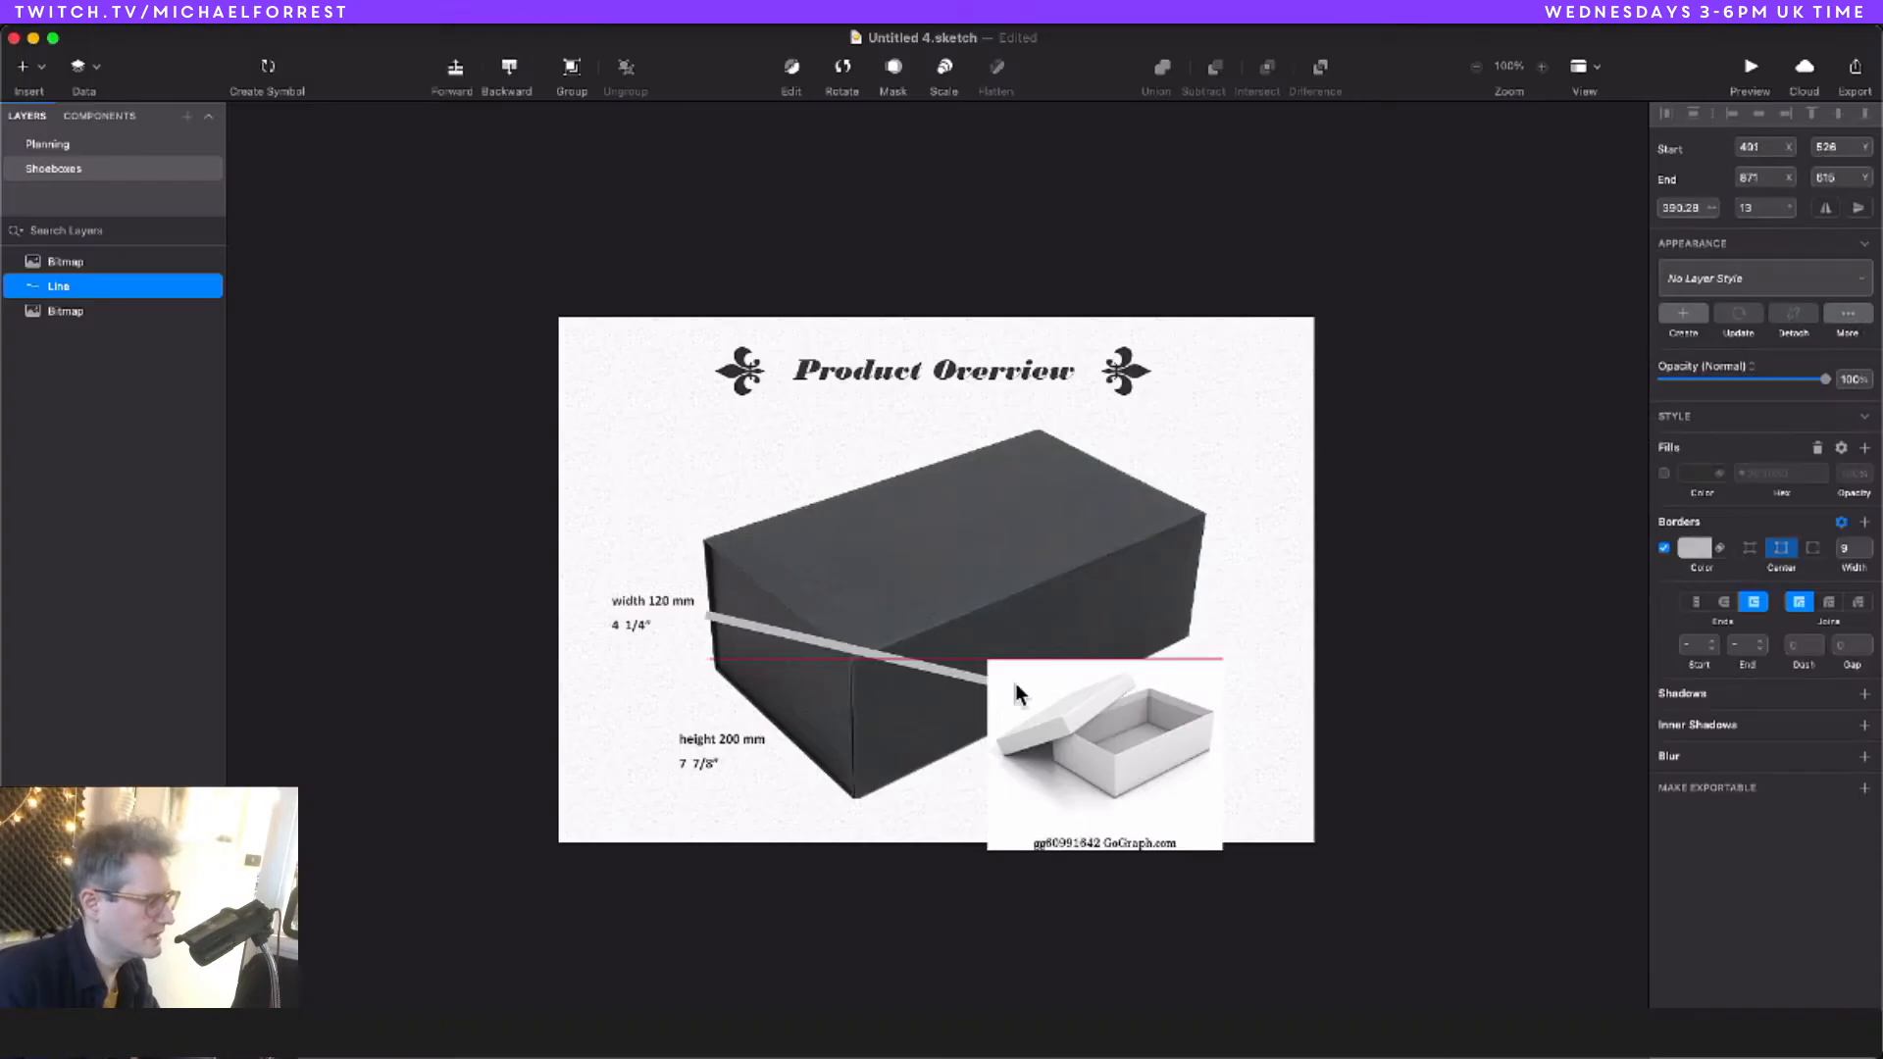
{"action": "key", "text": "super+alt+Up"}
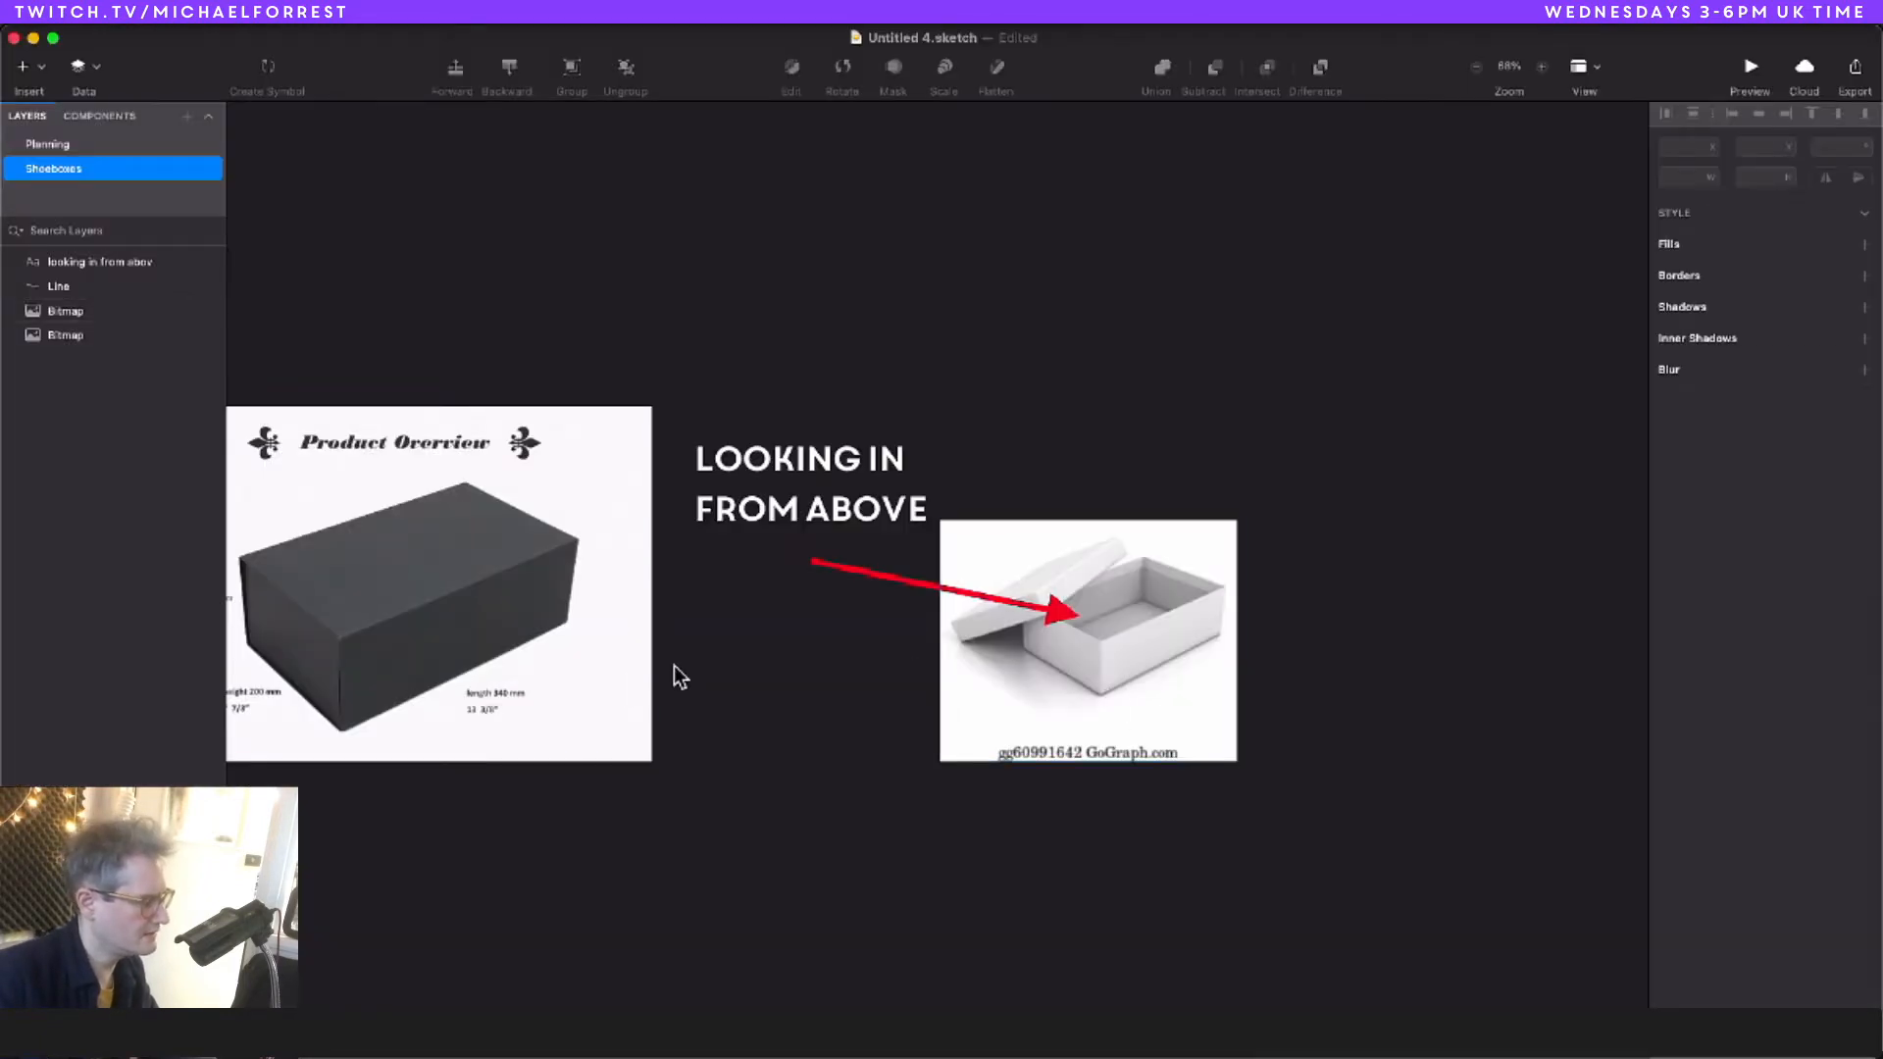
Step: Return to Unity, set the cube's scale to X 0.2, Y 0.12 and Z 0.34, and inspect its proportions from several angles
{"action": "scroll", "coordinate": [589, 675], "scroll_direction": "left", "scroll_amount": 3}
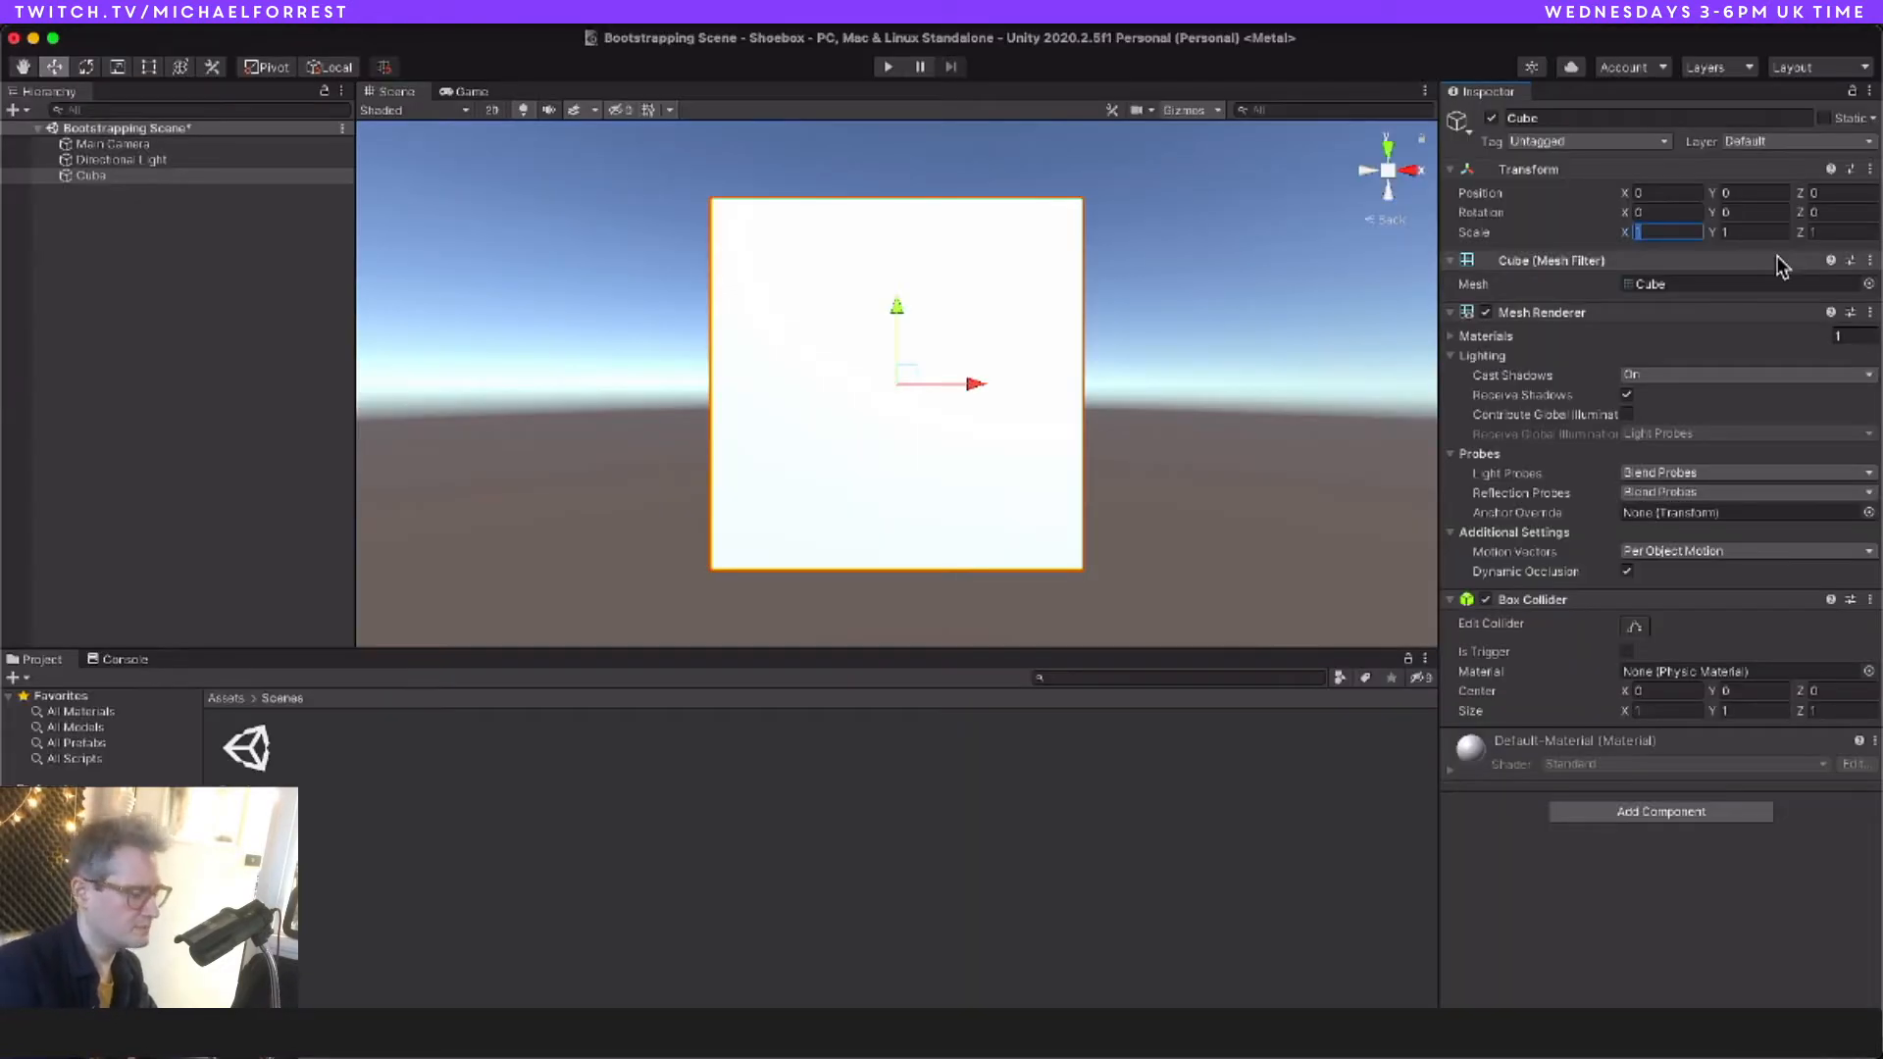
{"action": "type", "text": "0.2"}
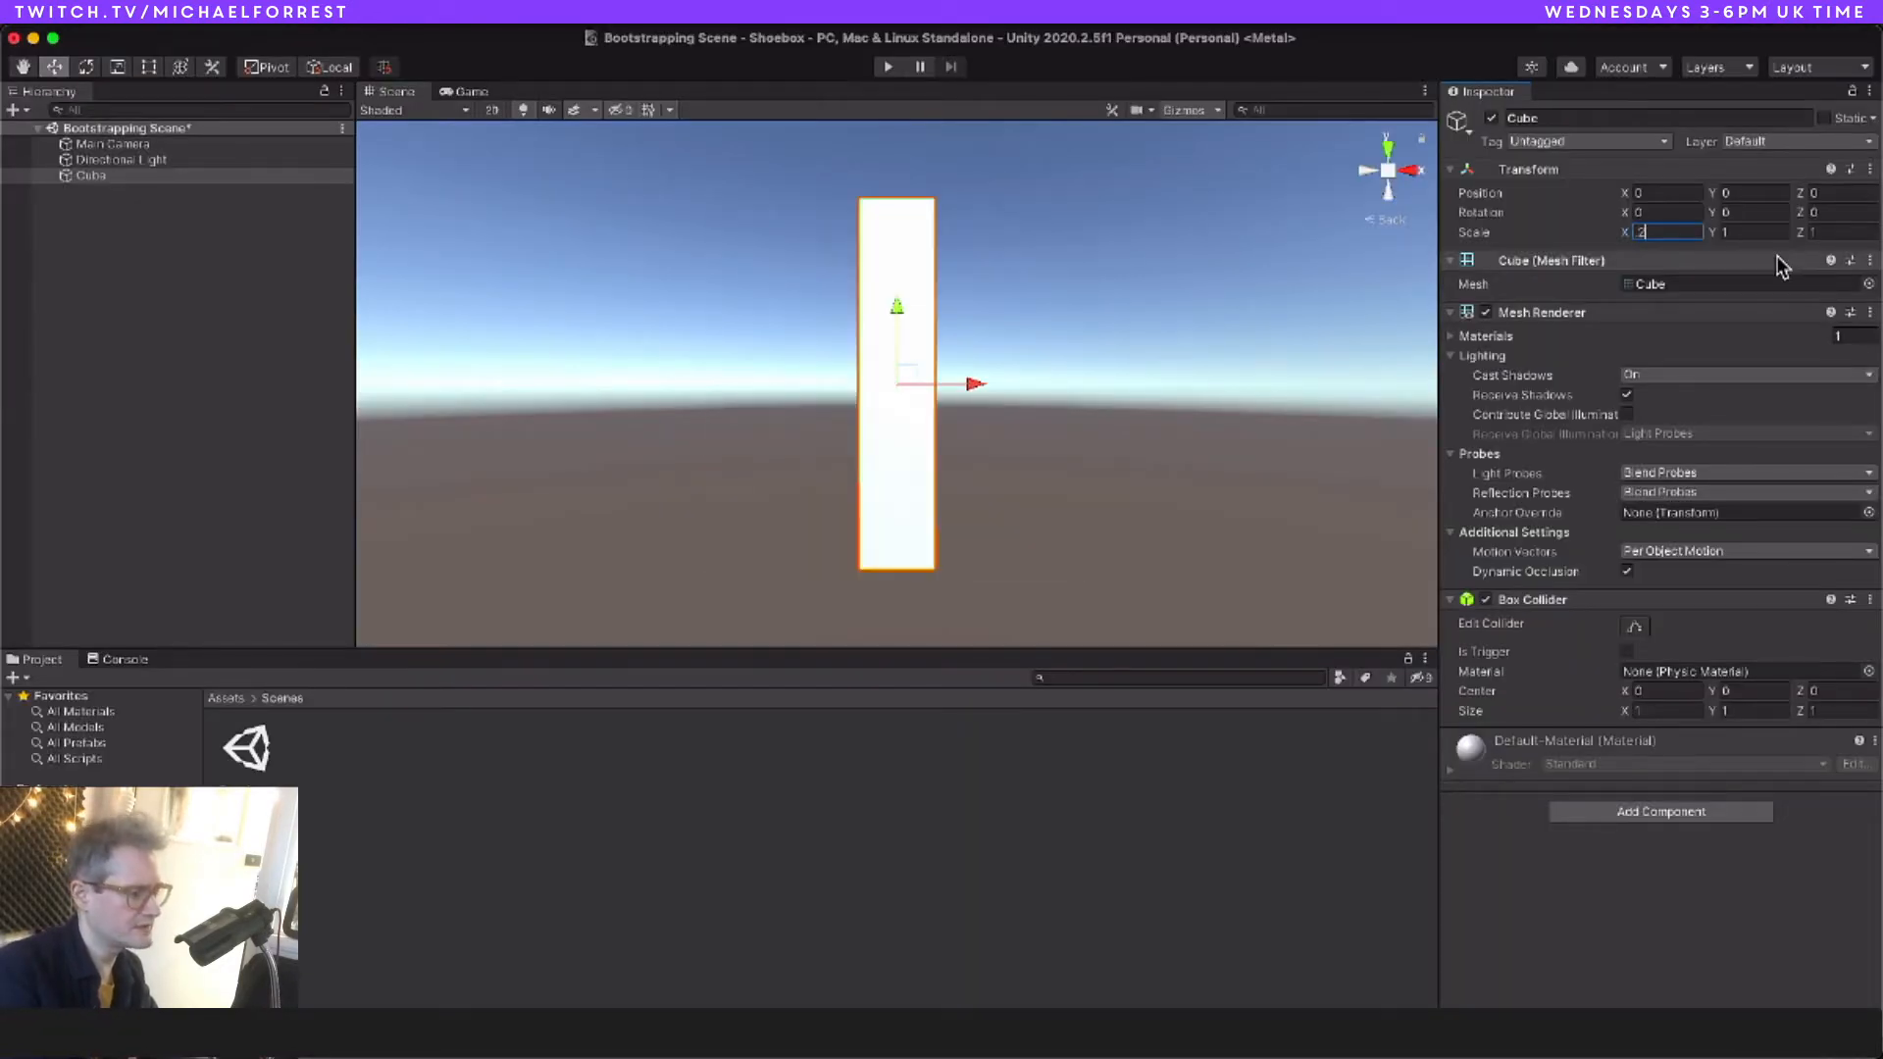
{"action": "key", "text": "Tab"}
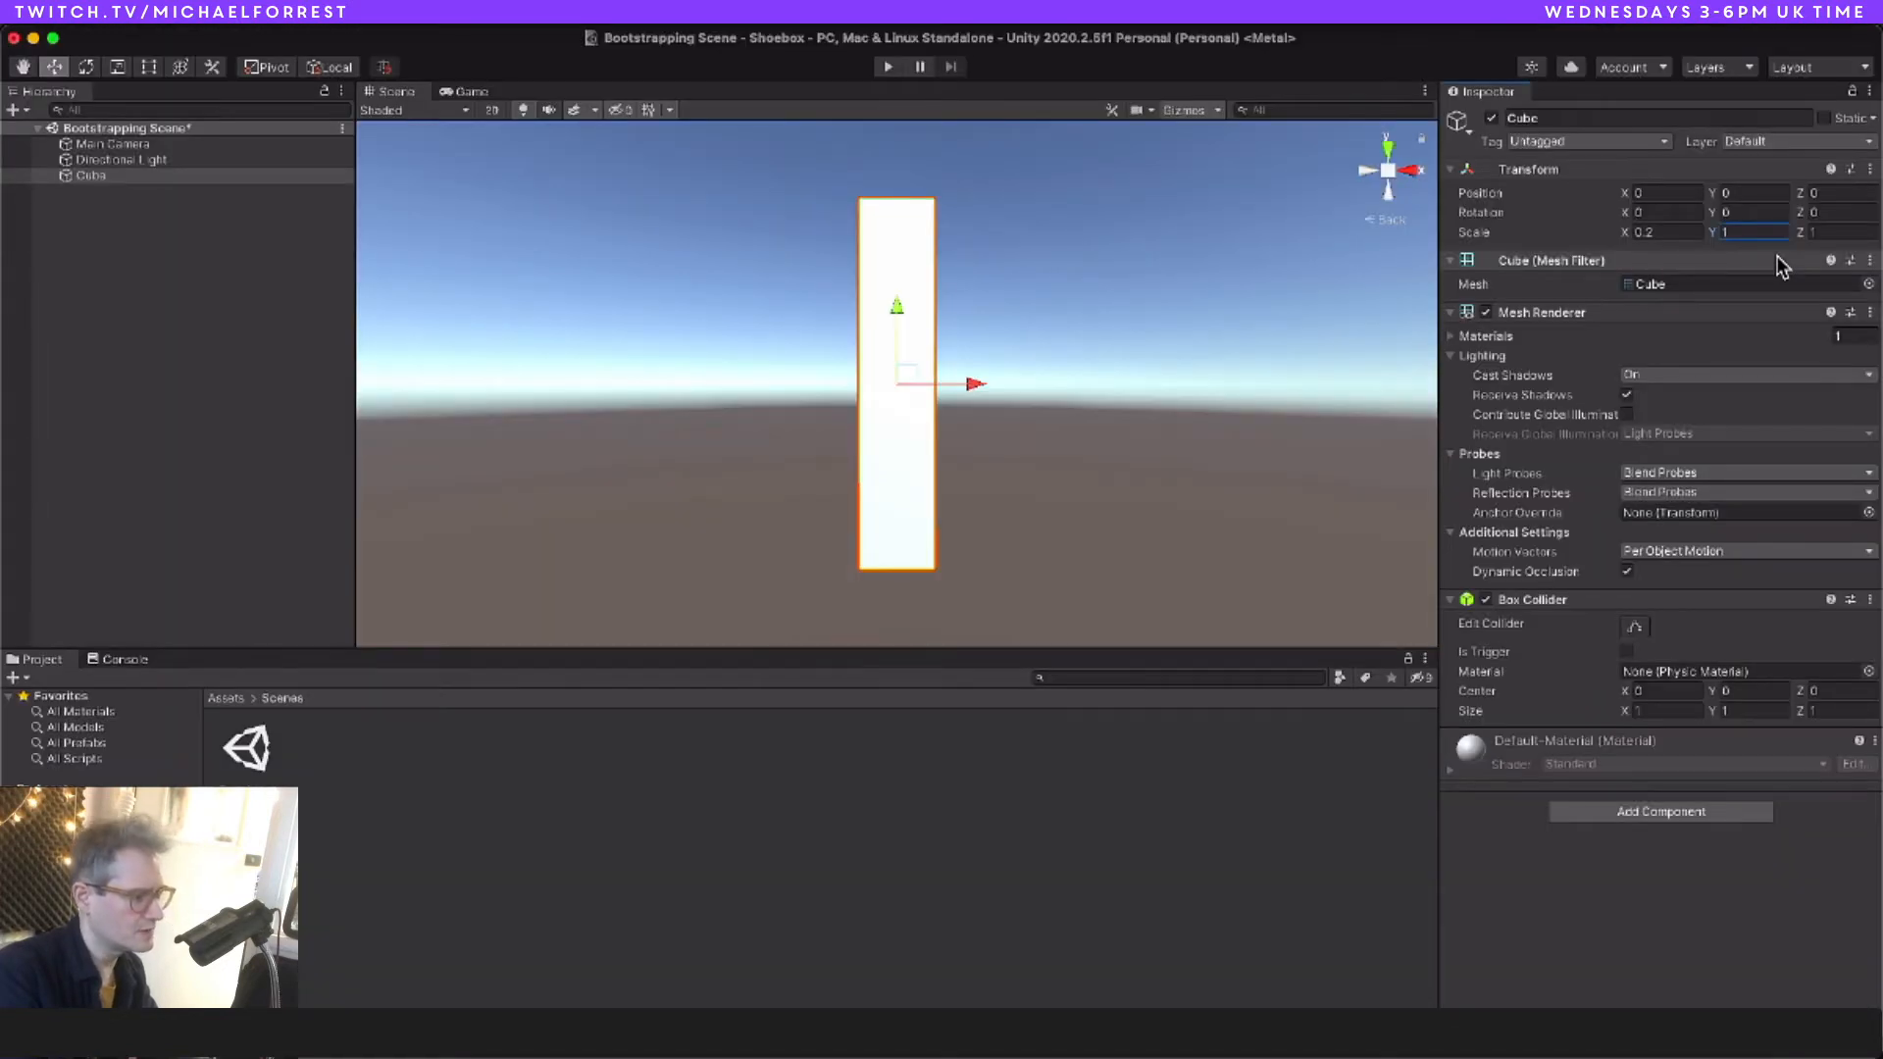
{"action": "type", "text": "0.12"}
{"action": "key", "text": "Tab"}
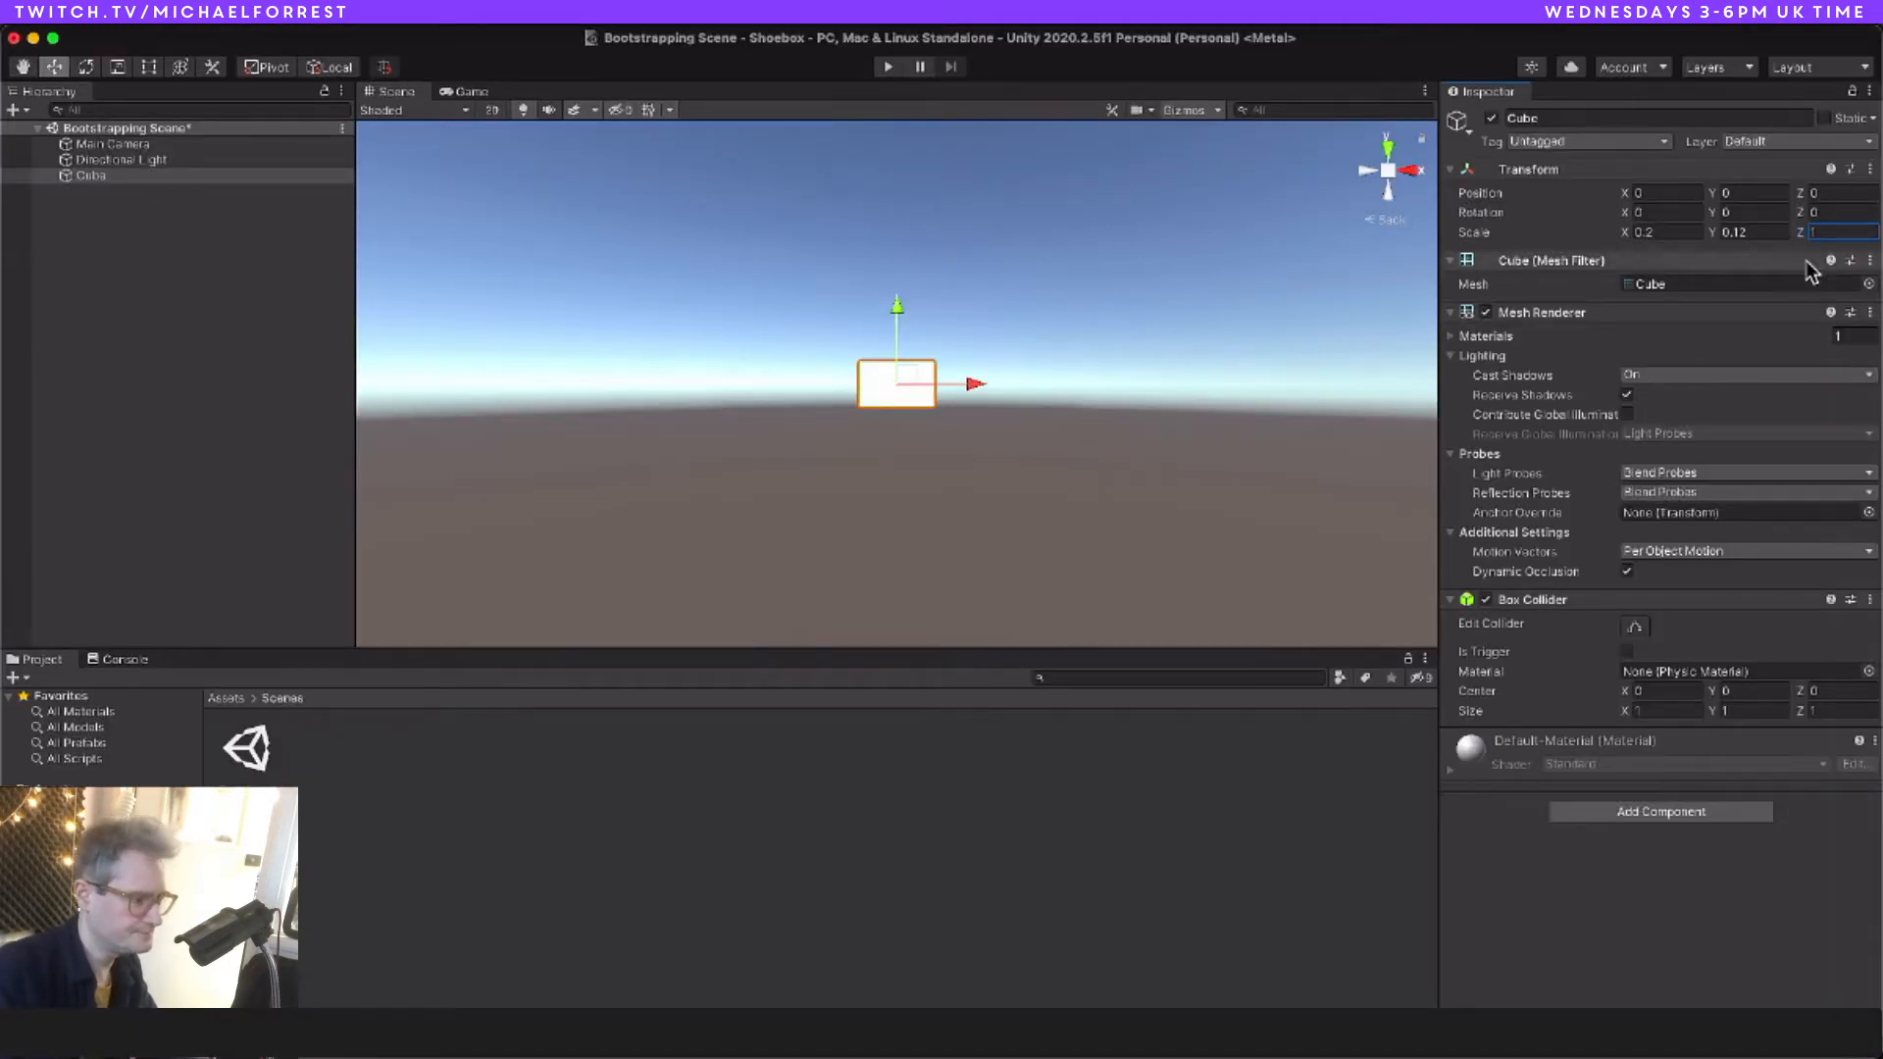
{"action": "type", "text": "0.34"}
{"action": "key", "text": "Return"}
{"action": "left_click_drag", "start_coordinate": [1258, 379], "coordinate": [1109, 429], "text": "alt"}
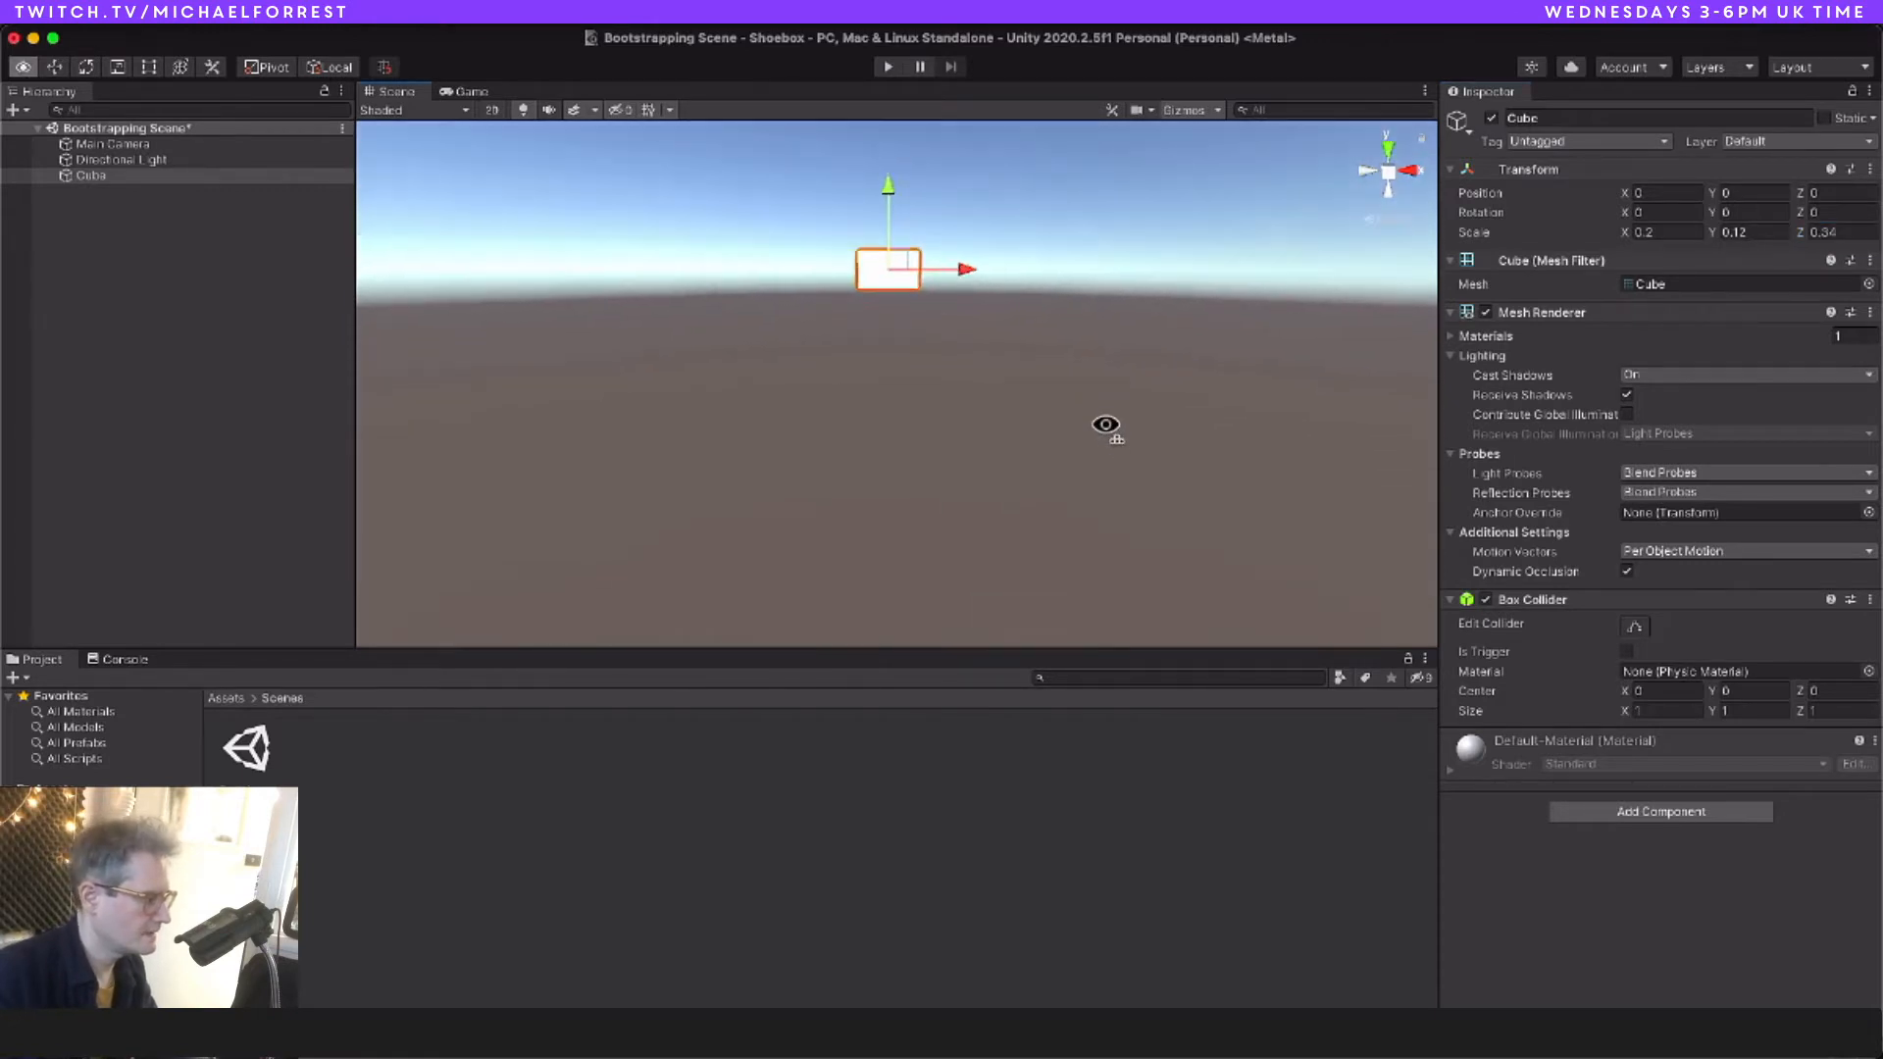
{"action": "key", "text": "f"}
{"action": "left_click_drag", "start_coordinate": [933, 488], "coordinate": [498, 463], "text": "alt"}
{"action": "left_click_drag", "start_coordinate": [1101, 447], "coordinate": [1340, 441], "text": "alt"}
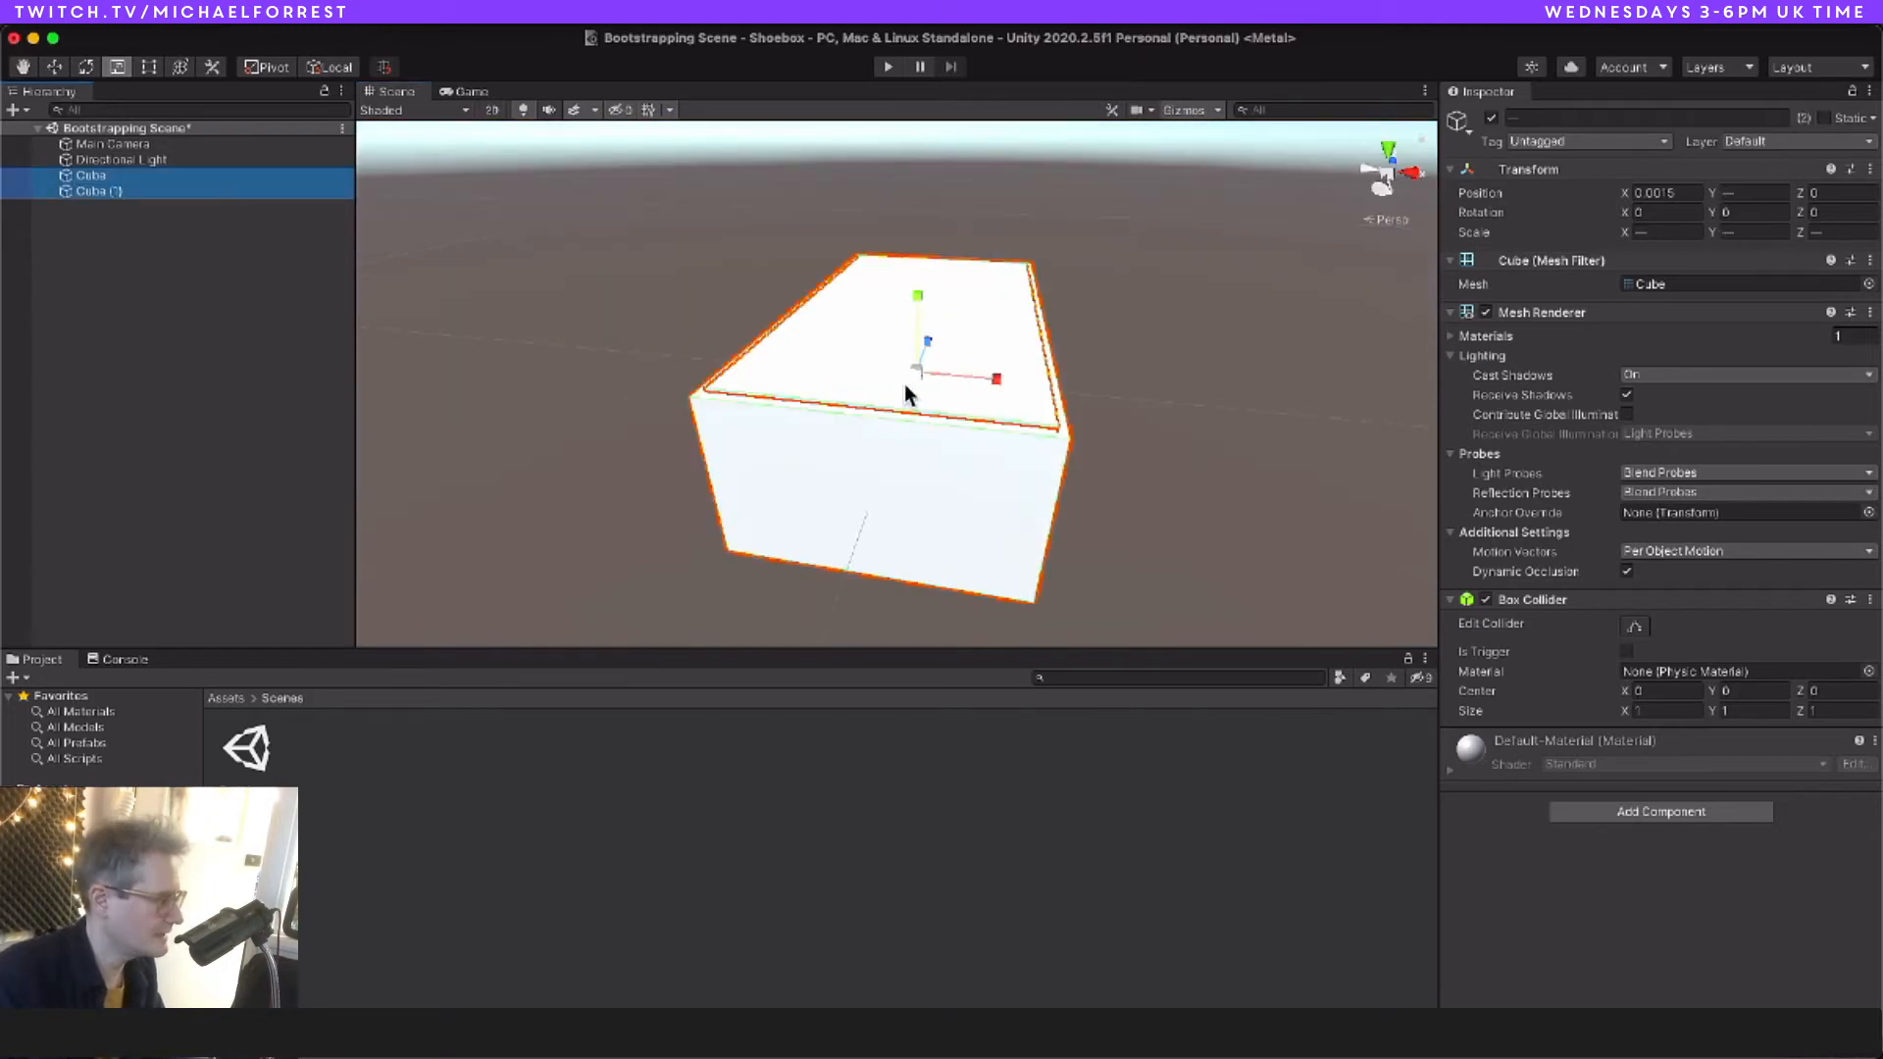
Step: Delete the slightly smaller duplicate, Cube (1), and select the original Cube
{"action": "left_click", "coordinate": [904, 384]}
{"action": "left_click", "coordinate": [598, 582]}
{"action": "left_click", "coordinate": [902, 366]}
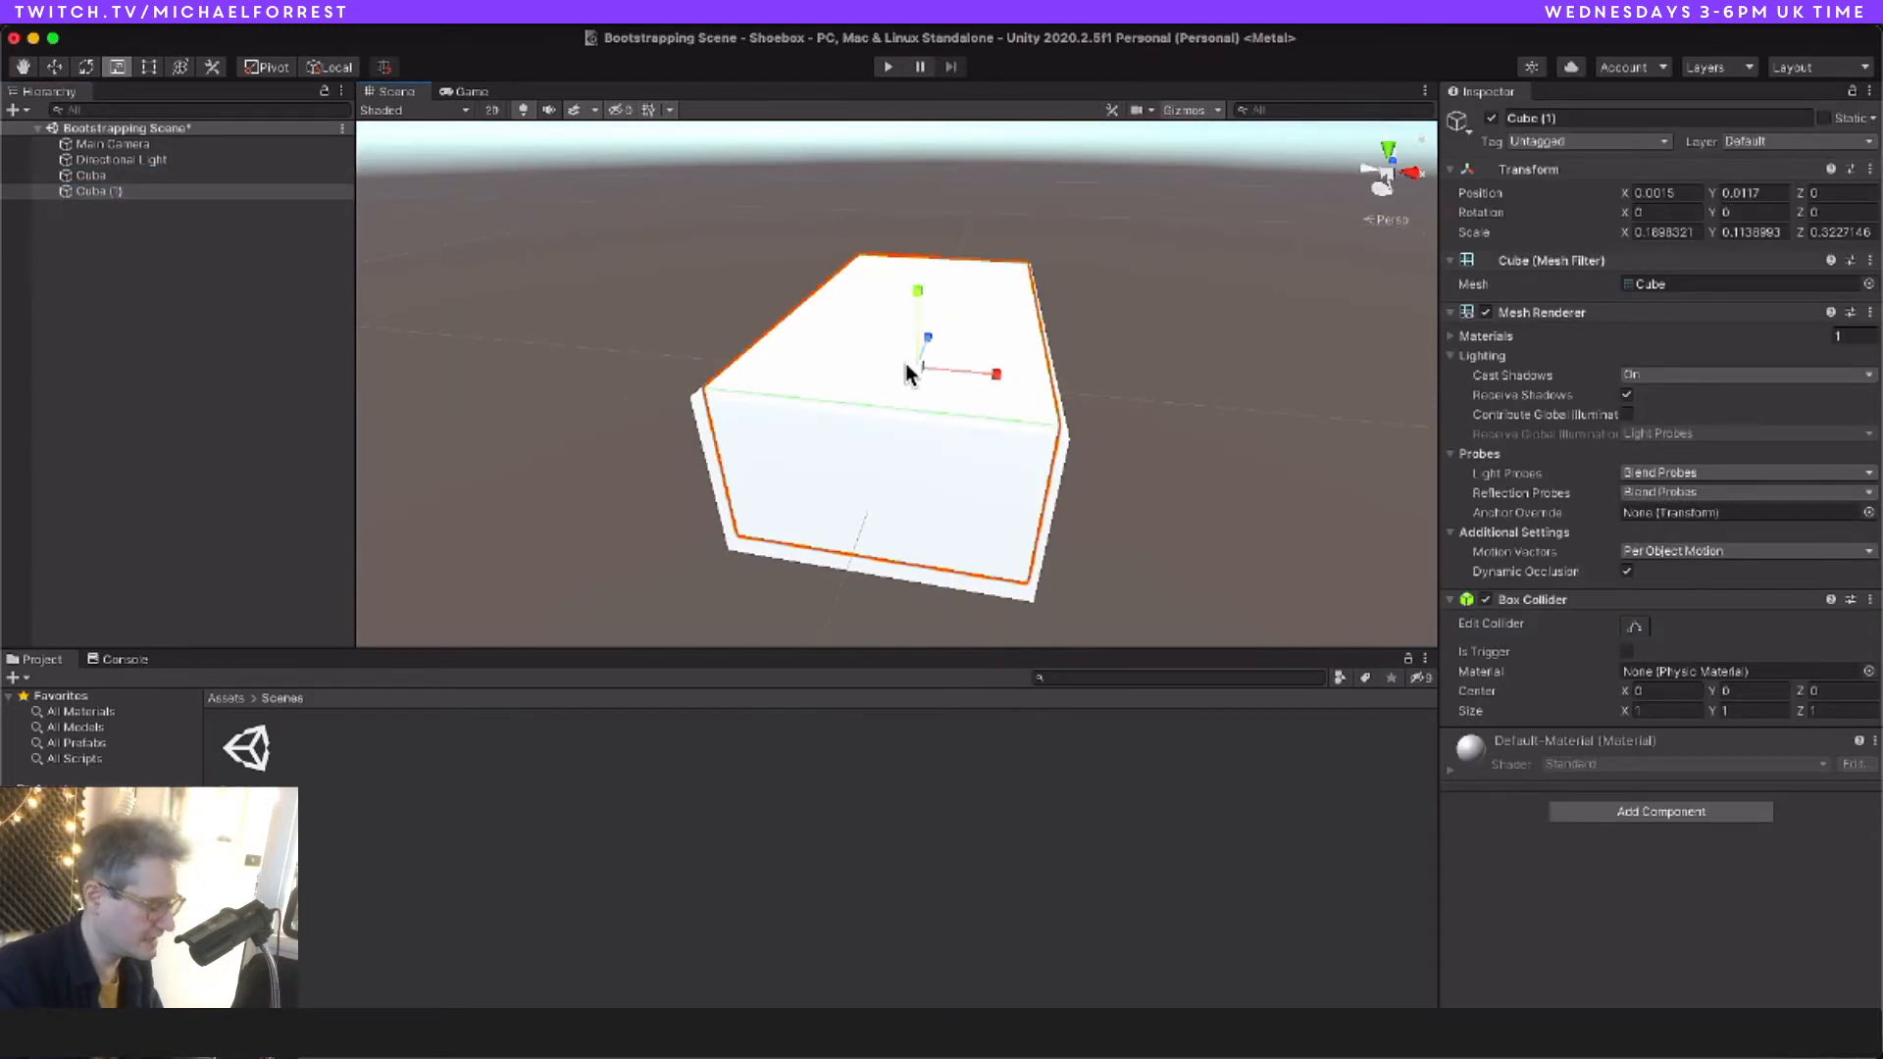
{"action": "key", "text": "x"}
{"action": "left_click", "coordinate": [826, 361]}
{"action": "left_click", "coordinate": [106, 190]}
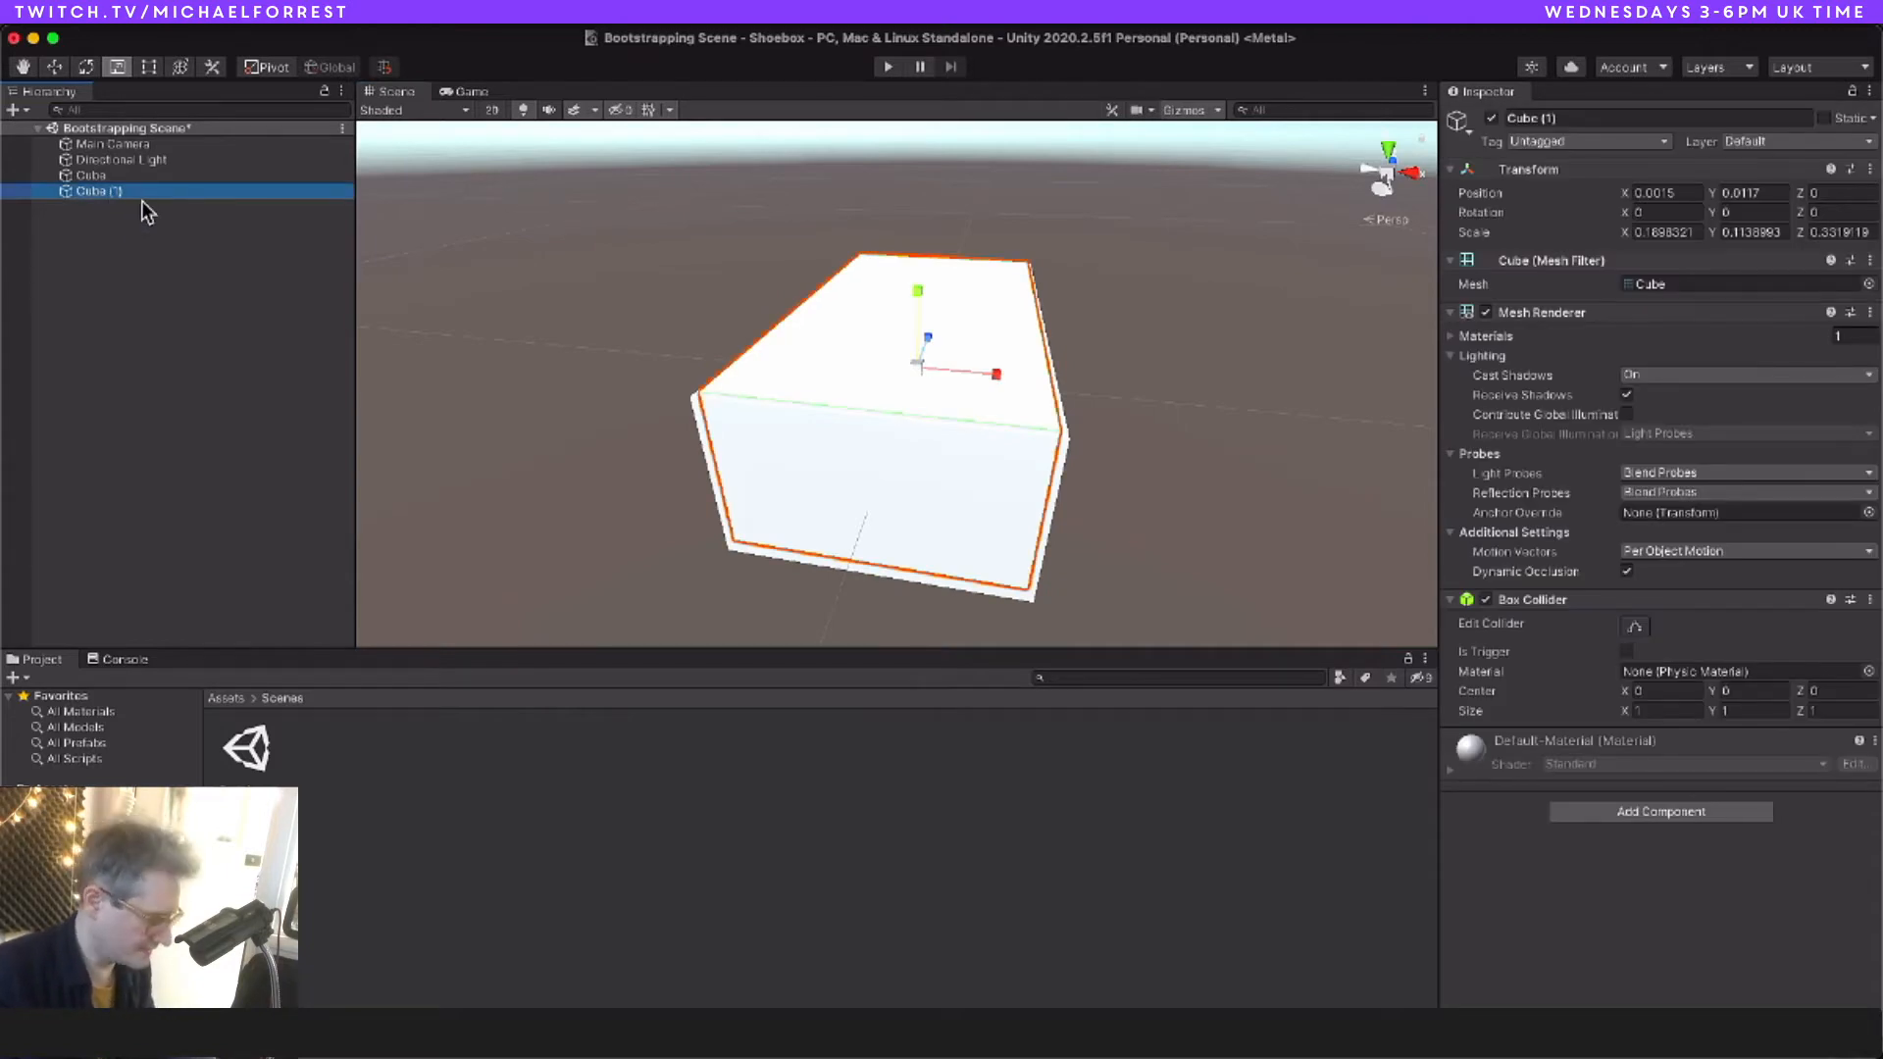
{"action": "left_click", "coordinate": [141, 200]}
{"action": "left_click", "coordinate": [149, 192]}
{"action": "key", "text": "x"}
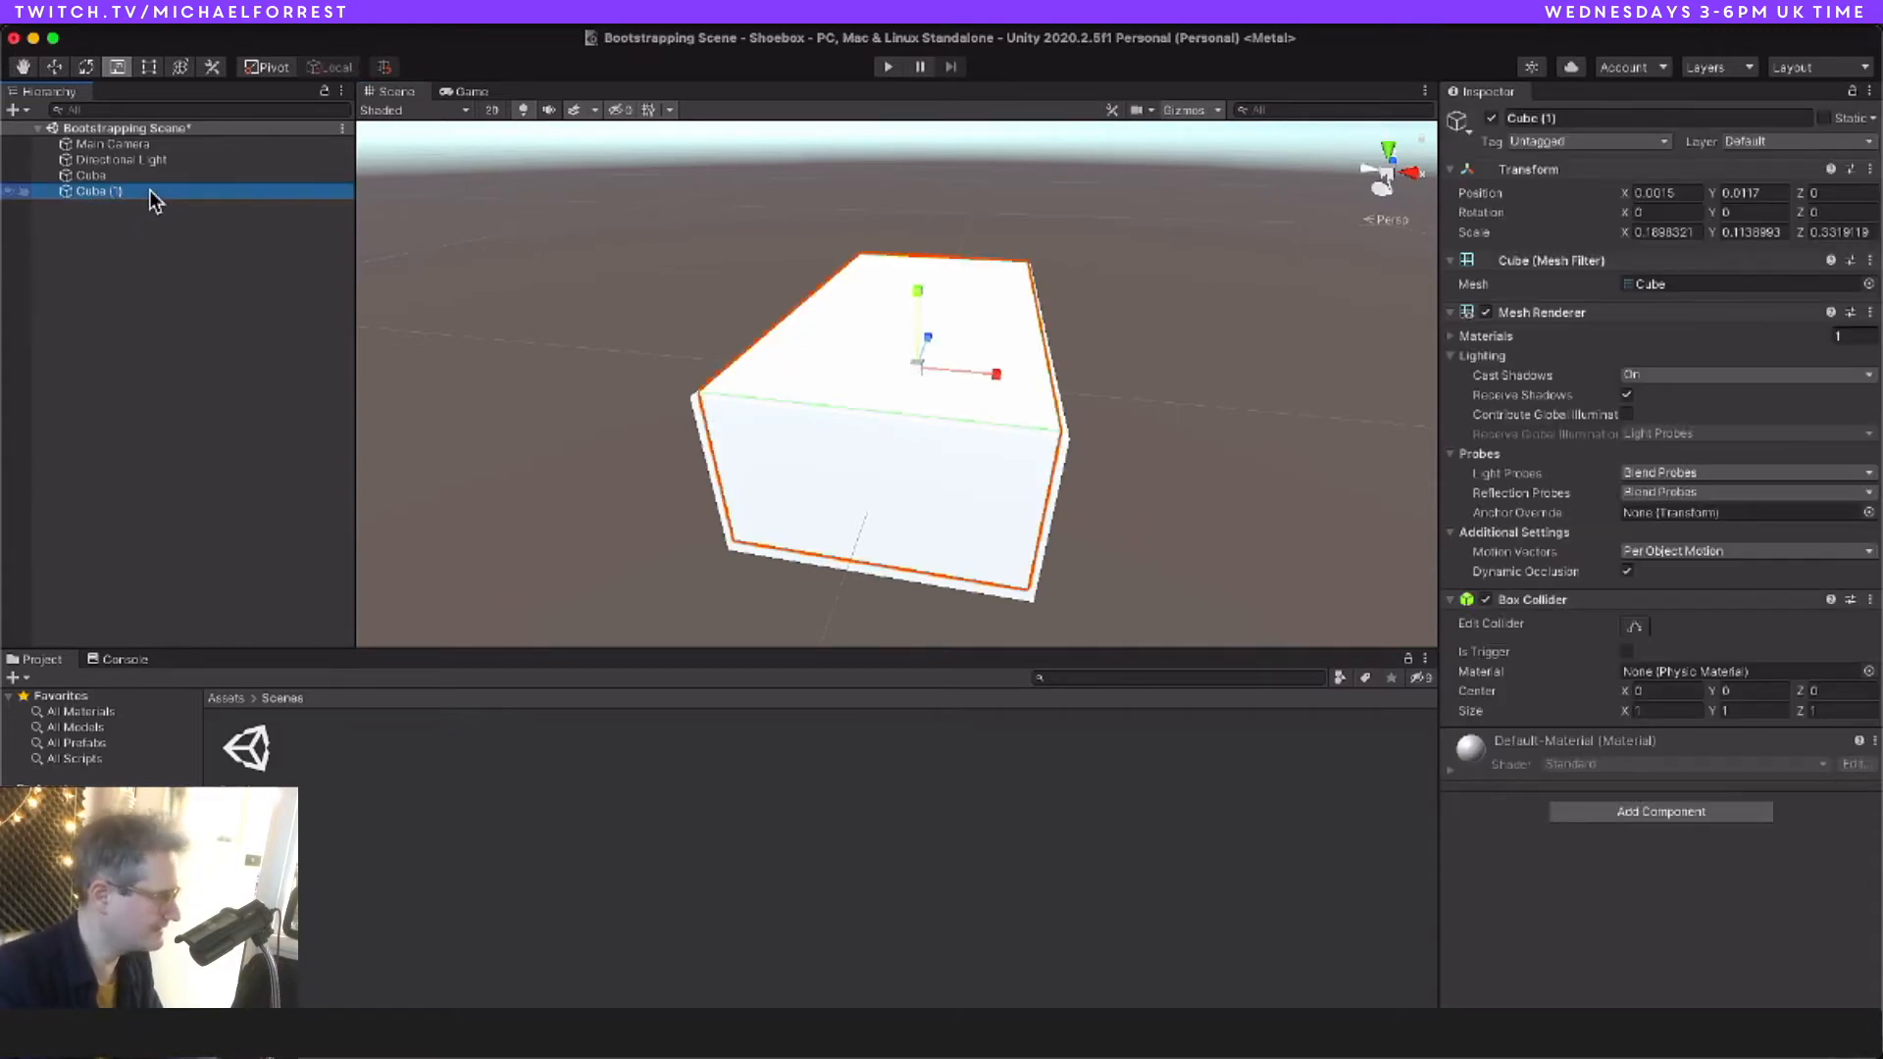
{"action": "right_click", "coordinate": [149, 190]}
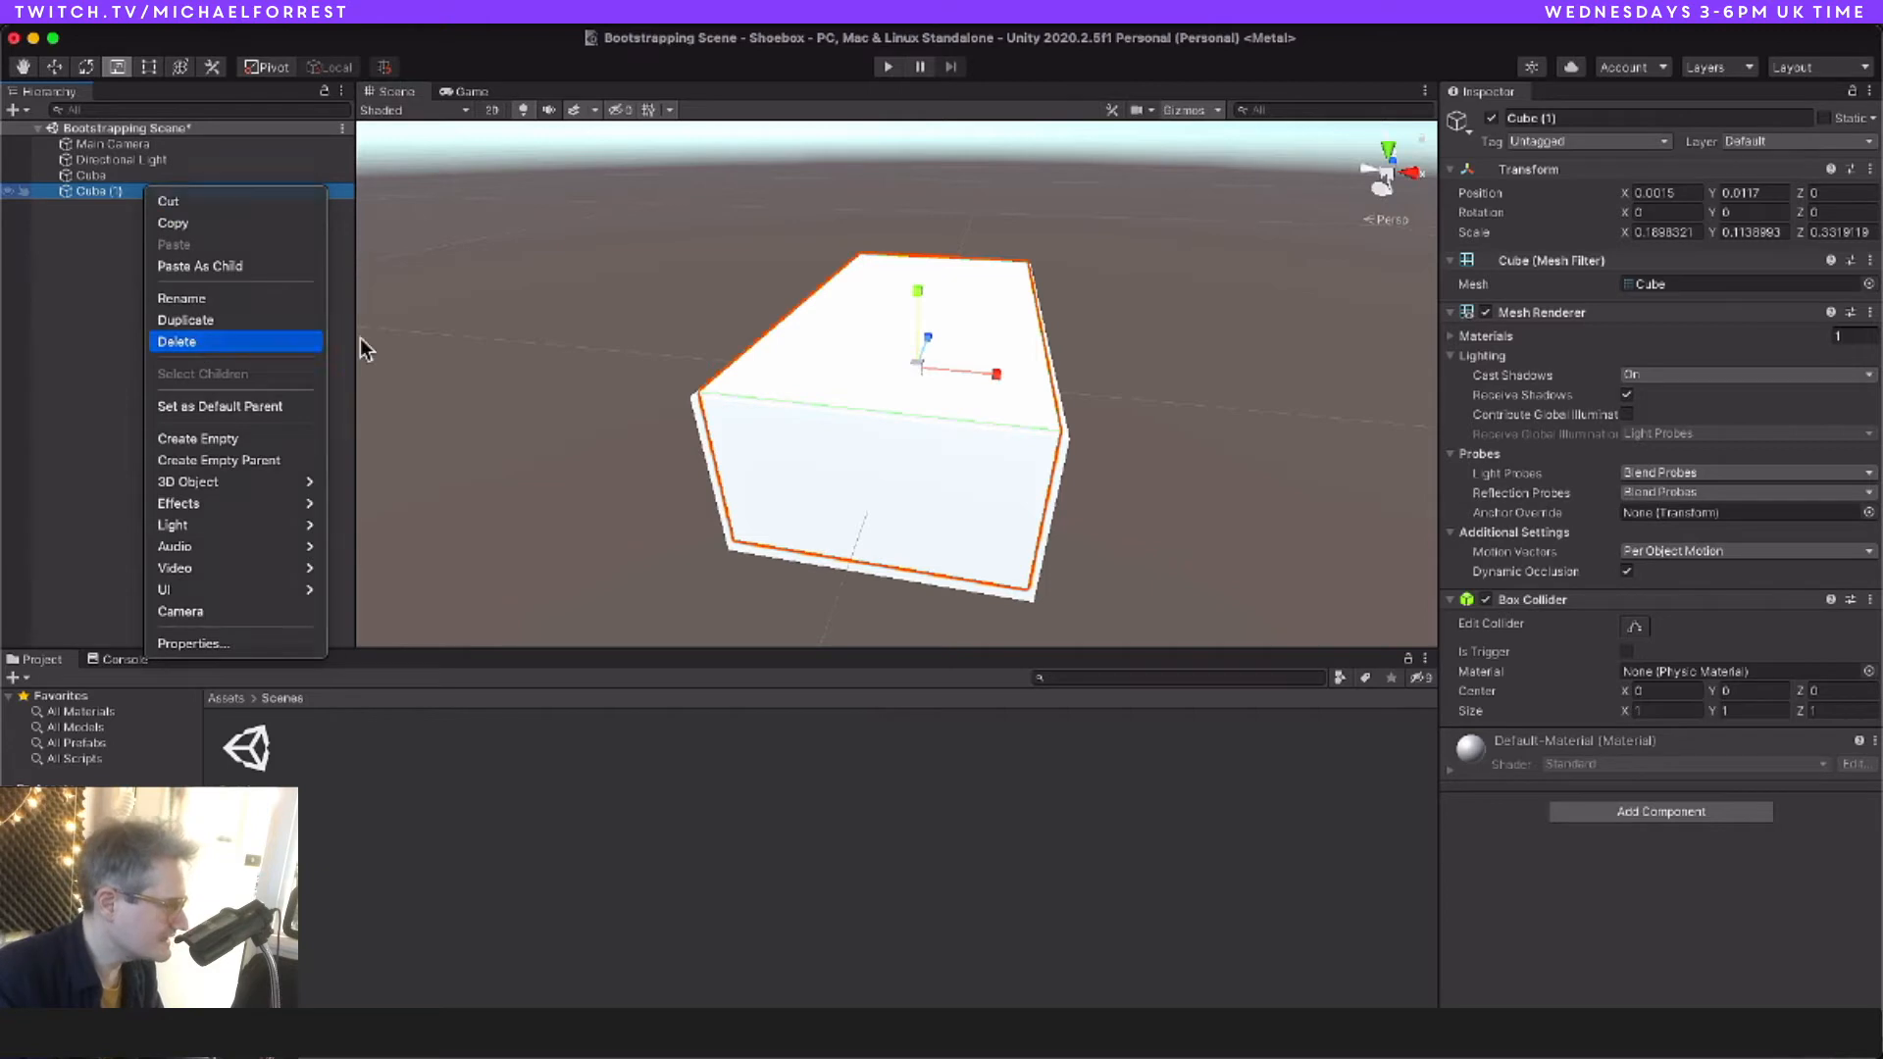
{"action": "left_click", "coordinate": [285, 343]}
{"action": "left_click", "coordinate": [93, 175]}
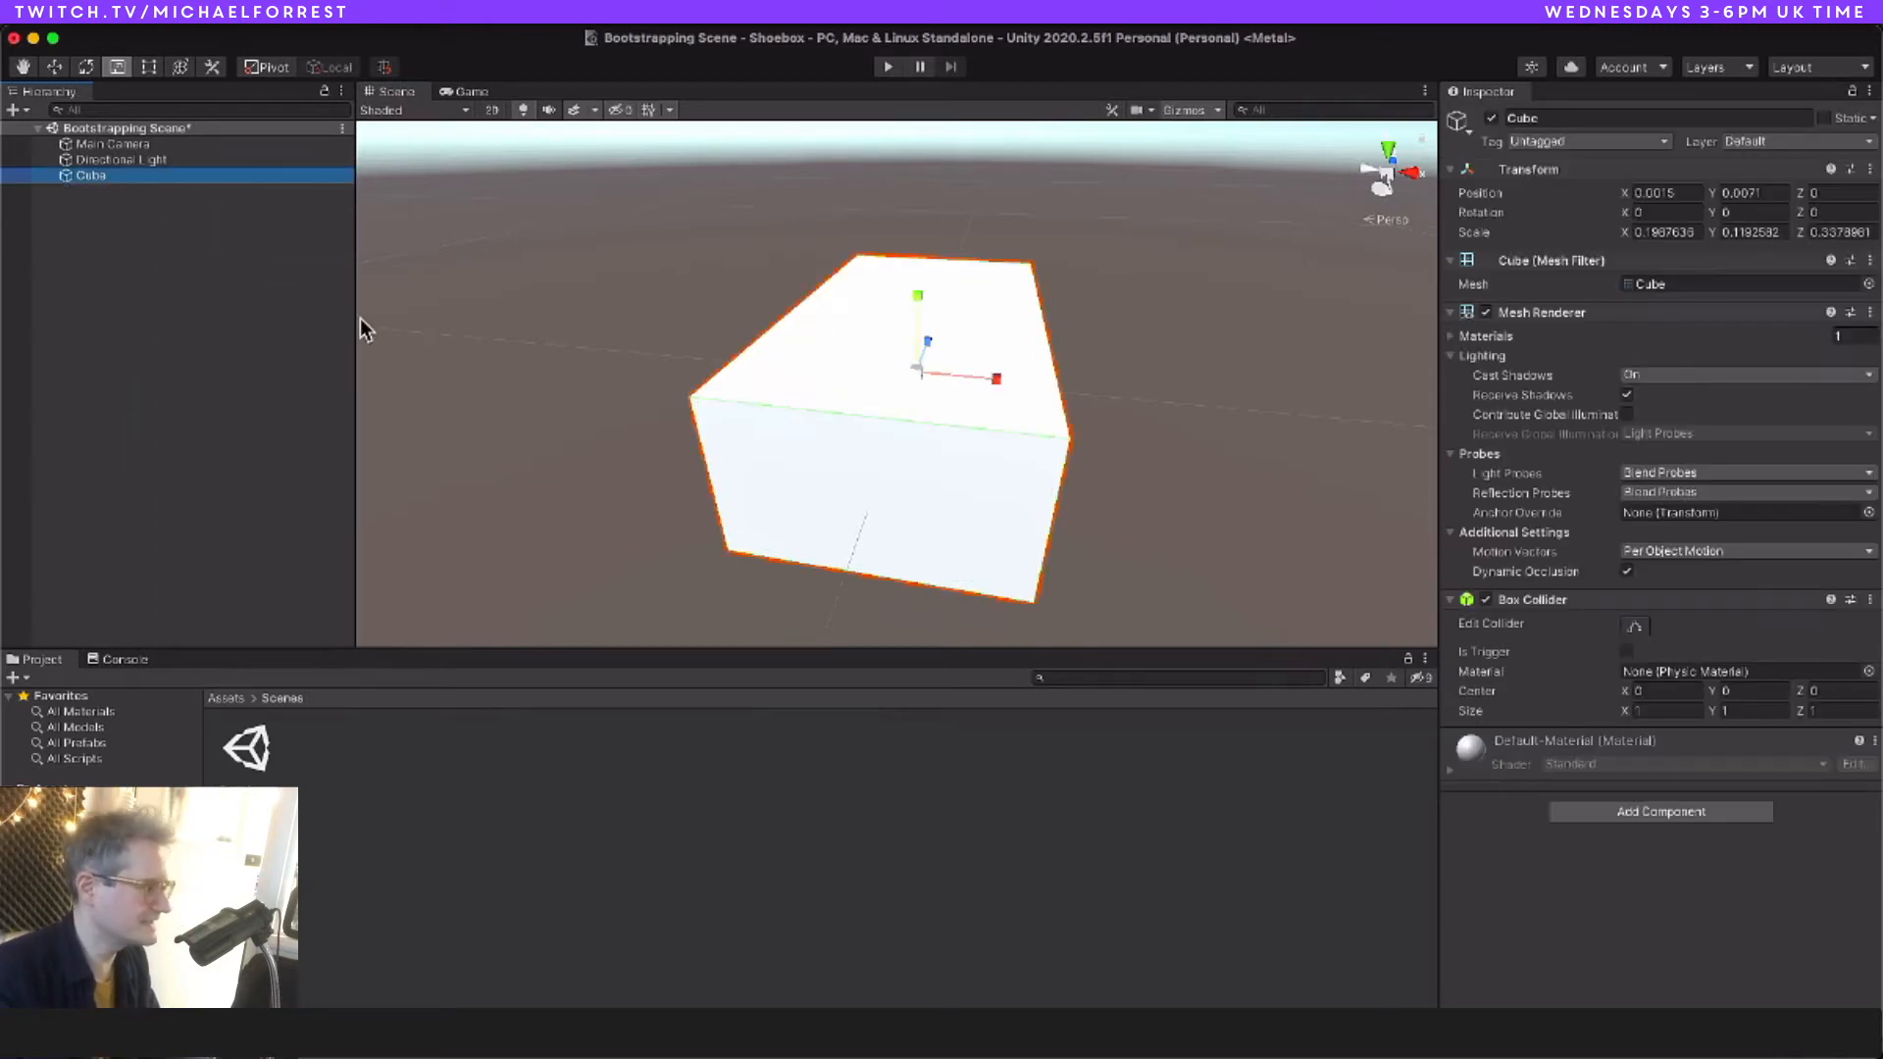
Step: Find and launch Blender, then dismiss its splash screen to start in the default scene
{"action": "key", "text": "super+space"}
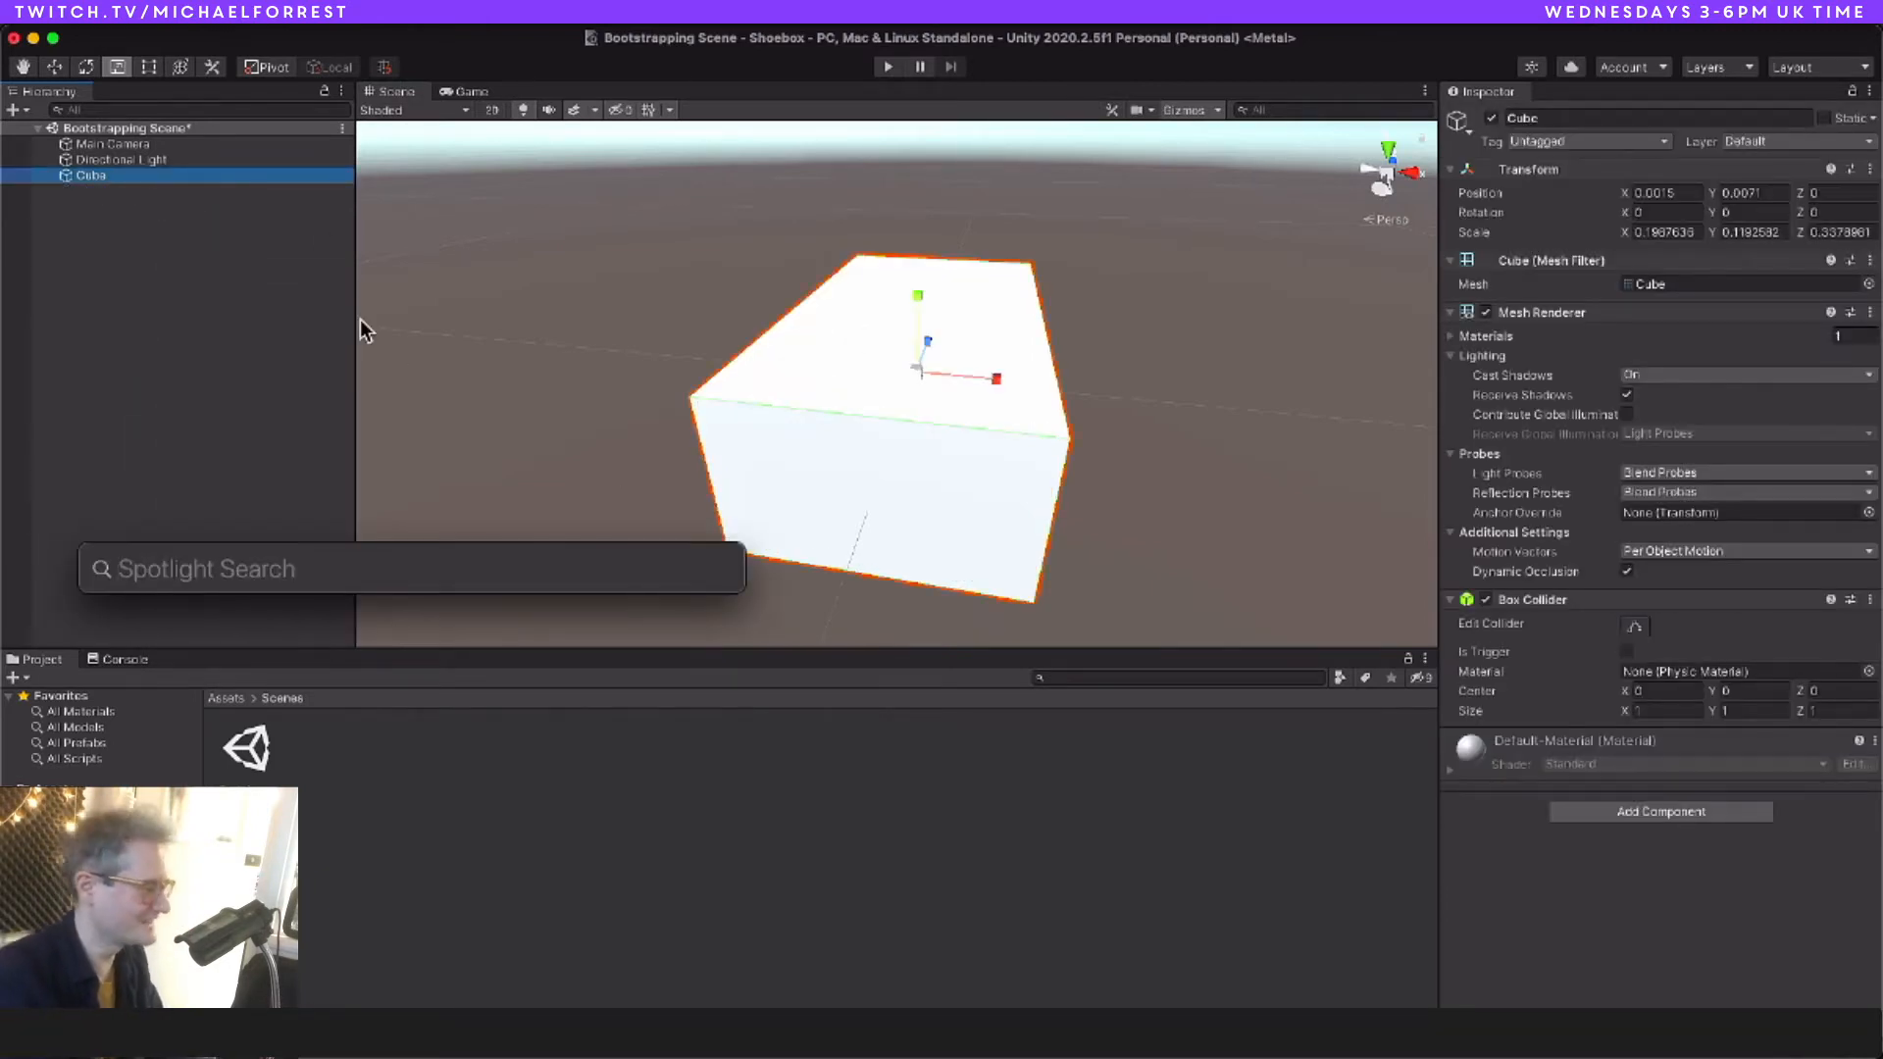
{"action": "type", "text": "blre"}
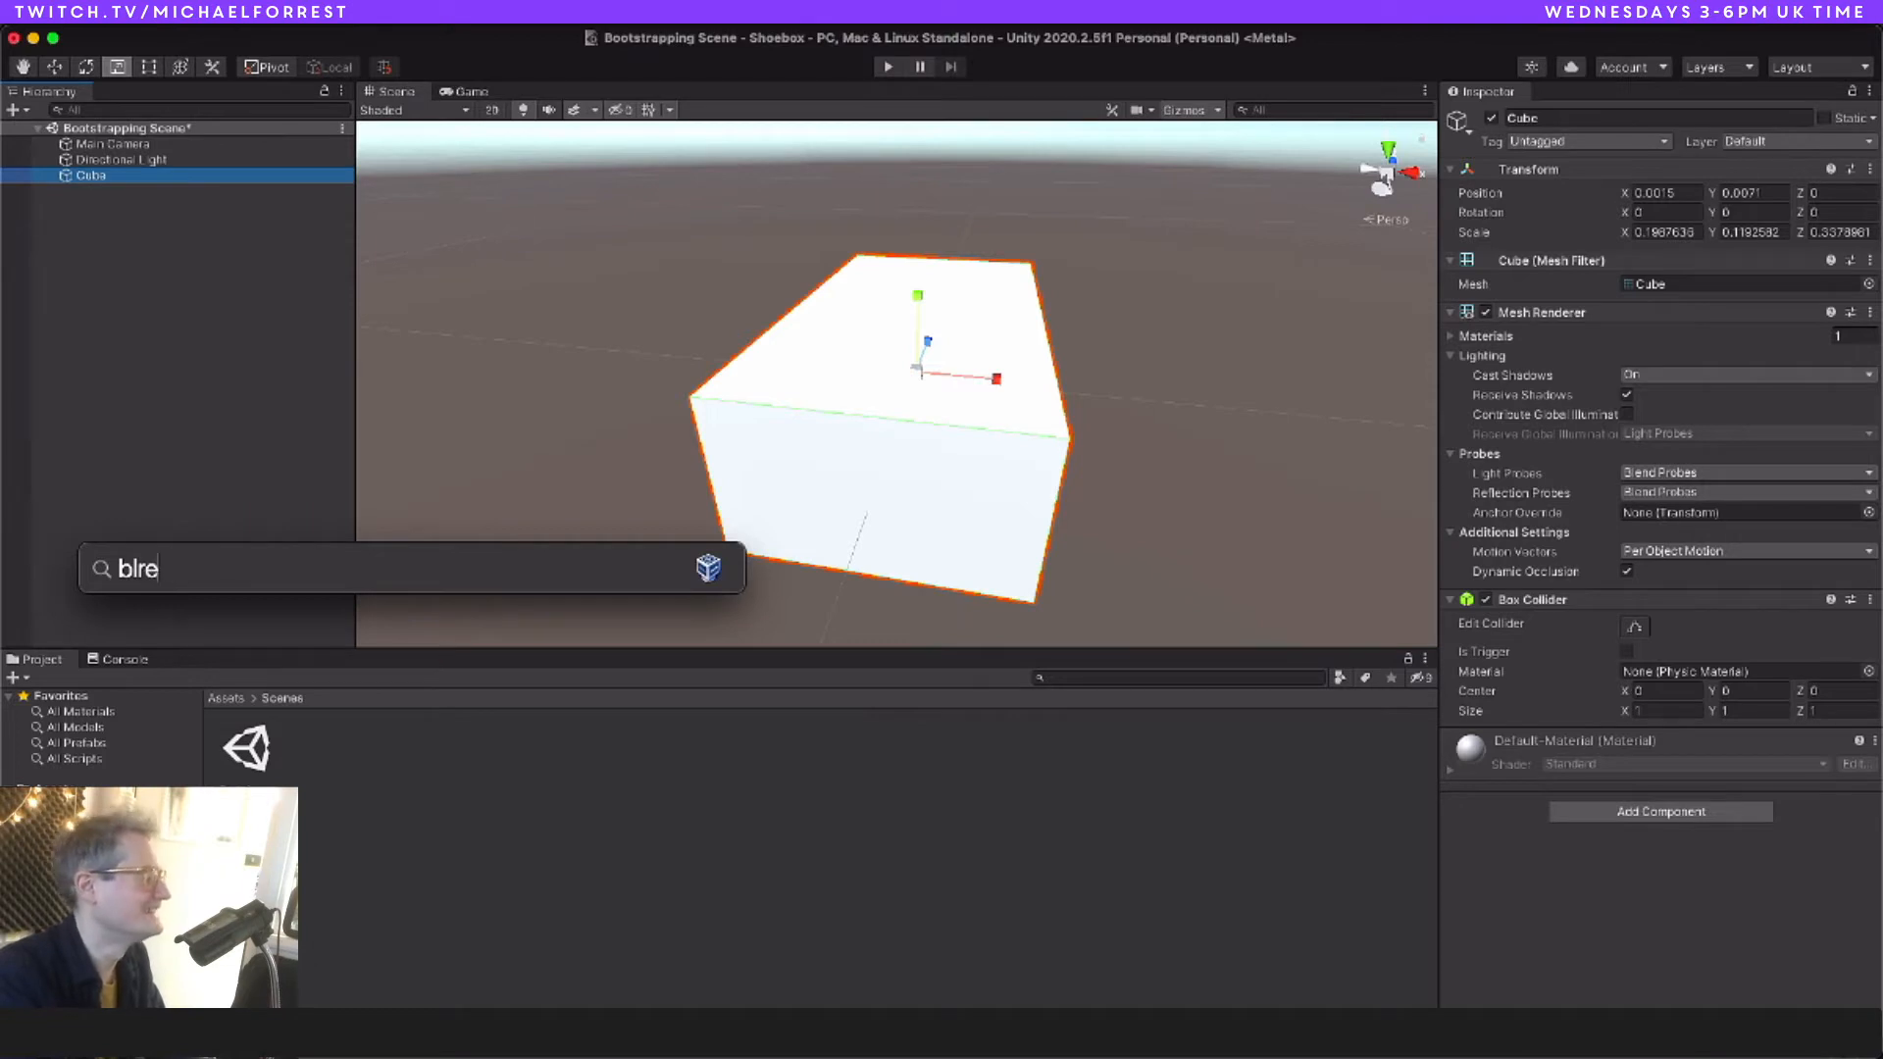
{"action": "type", "text": "ndder"}
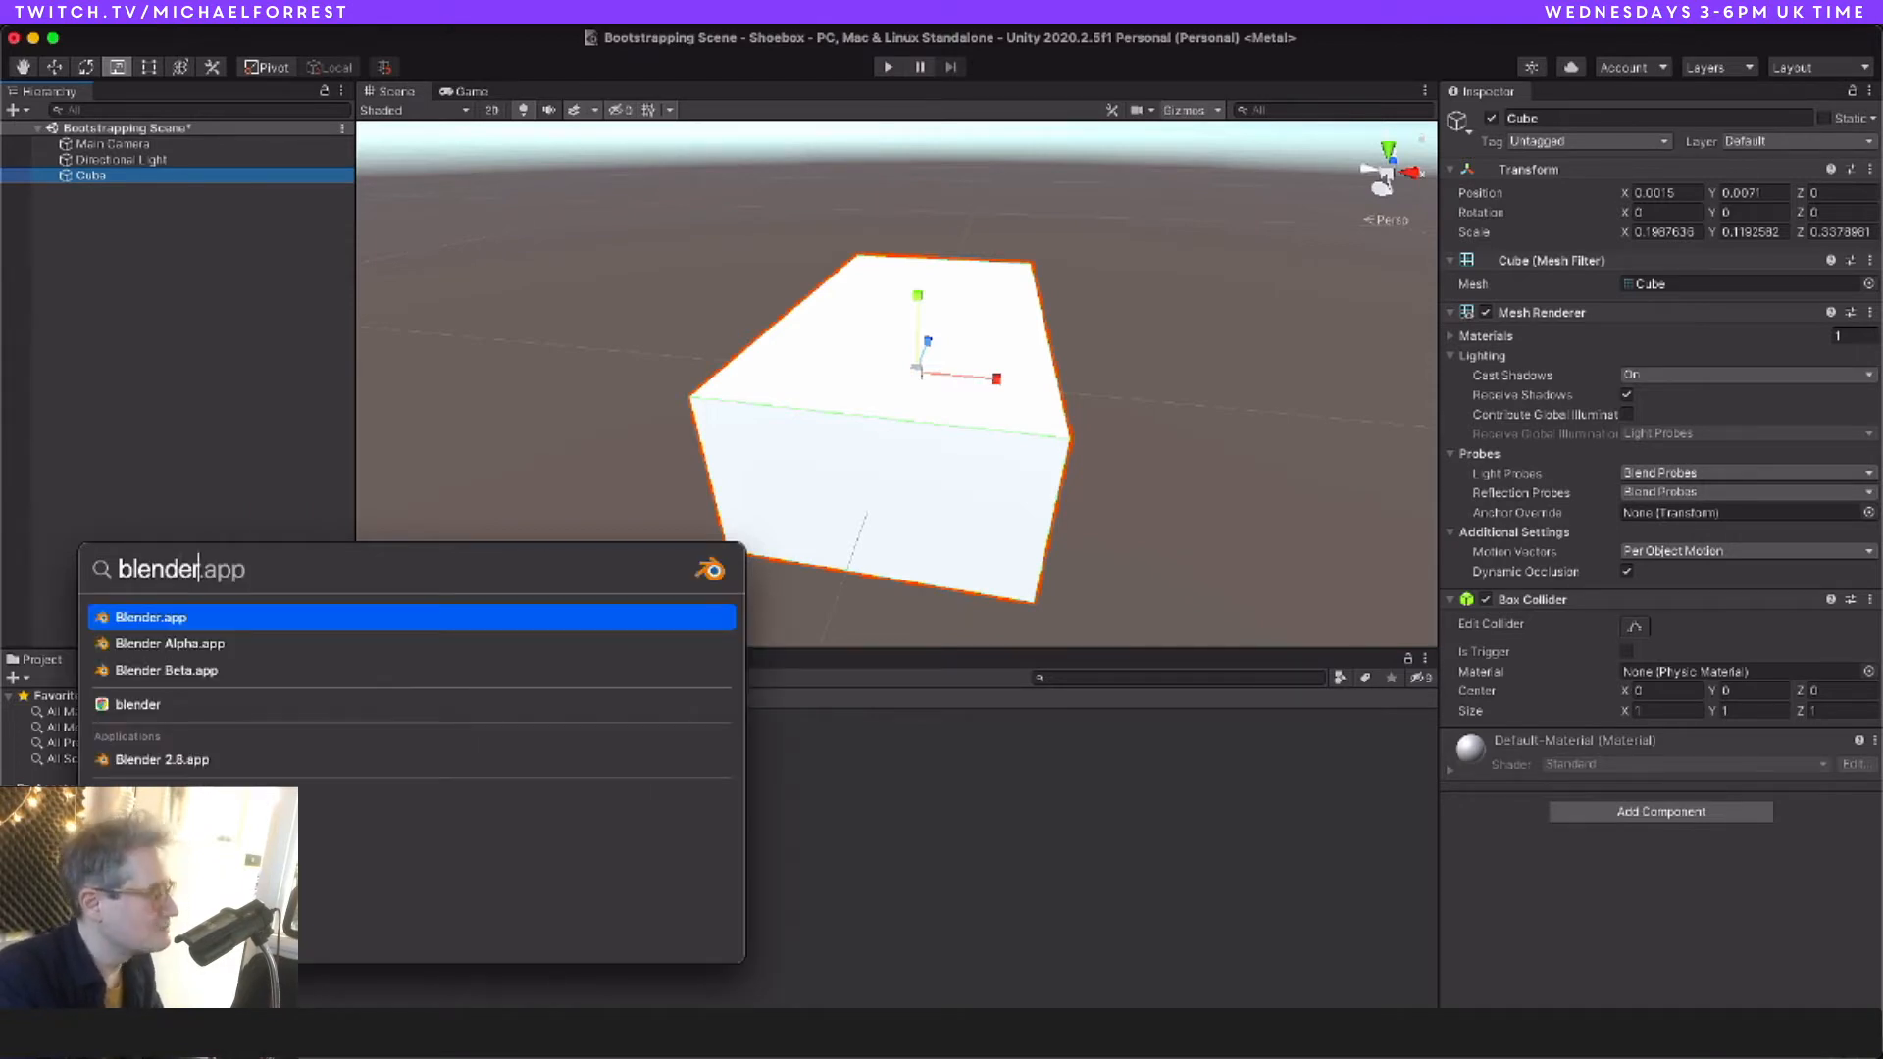
{"action": "key", "text": "Return"}
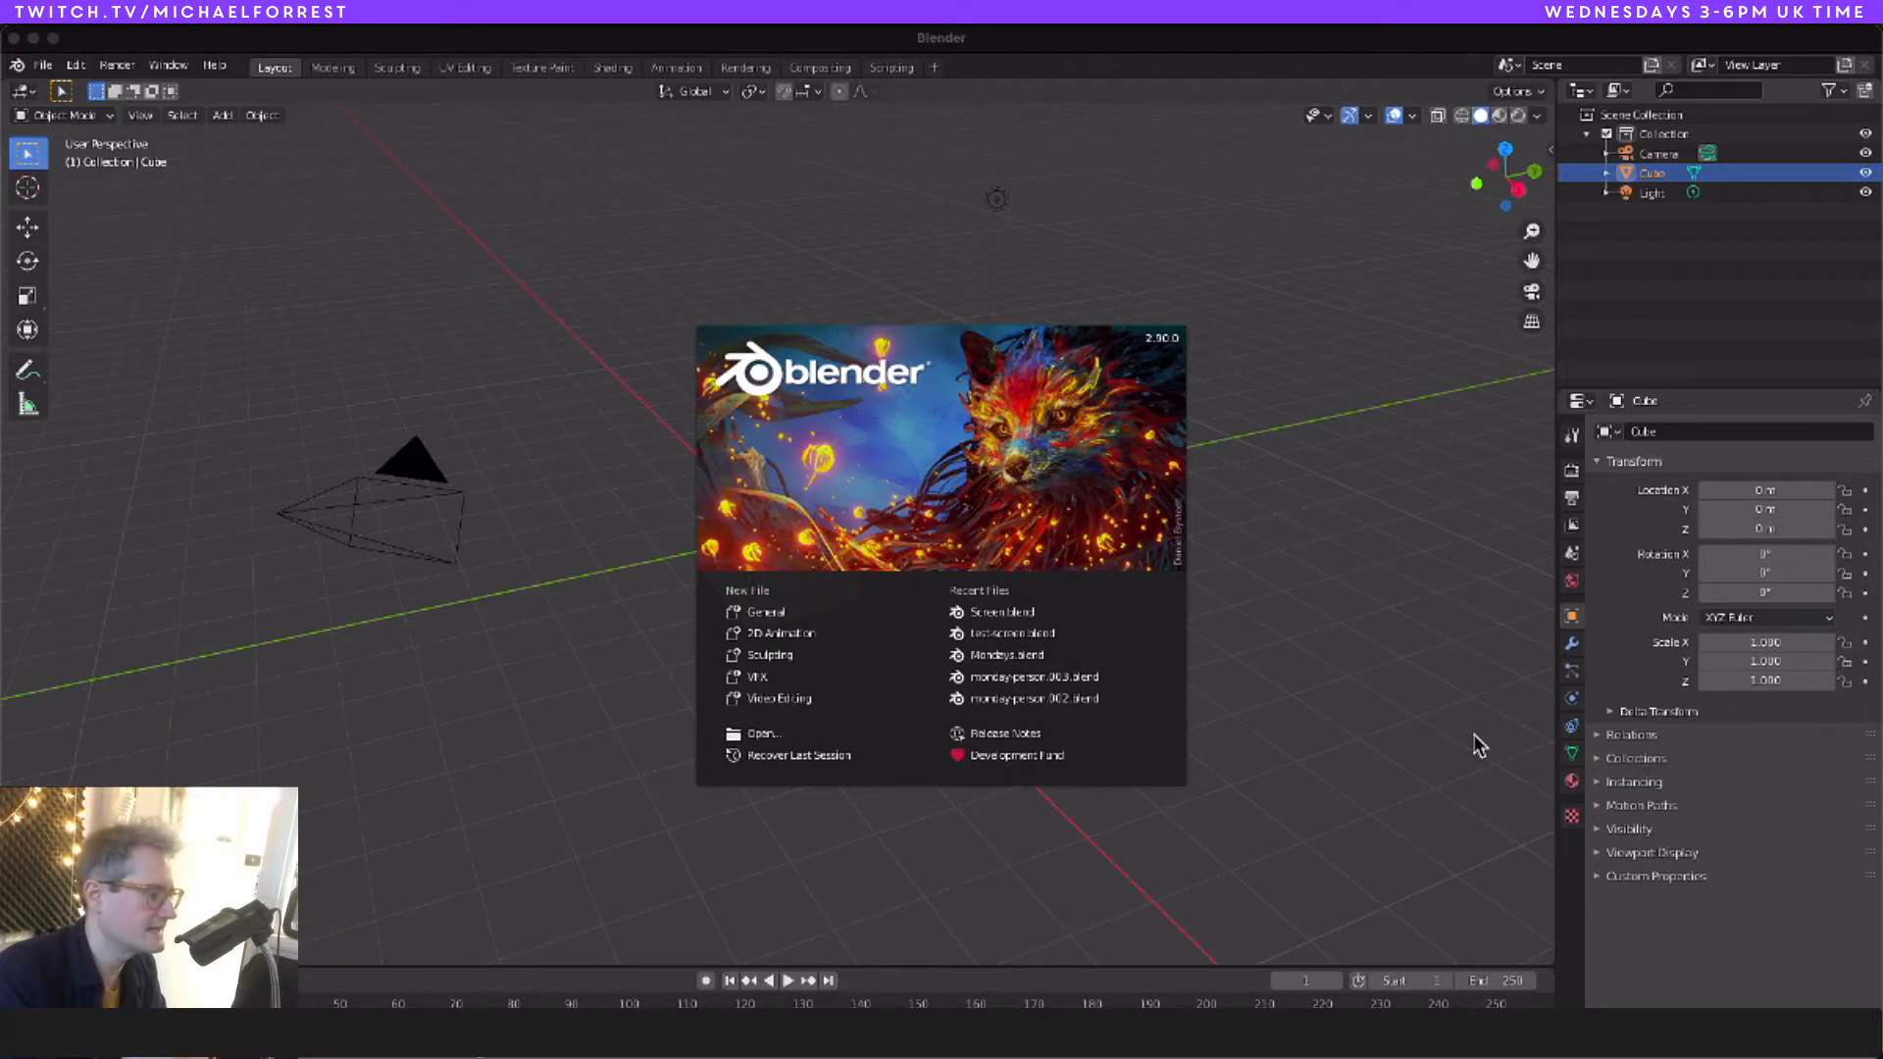
{"action": "left_click", "coordinate": [591, 648]}
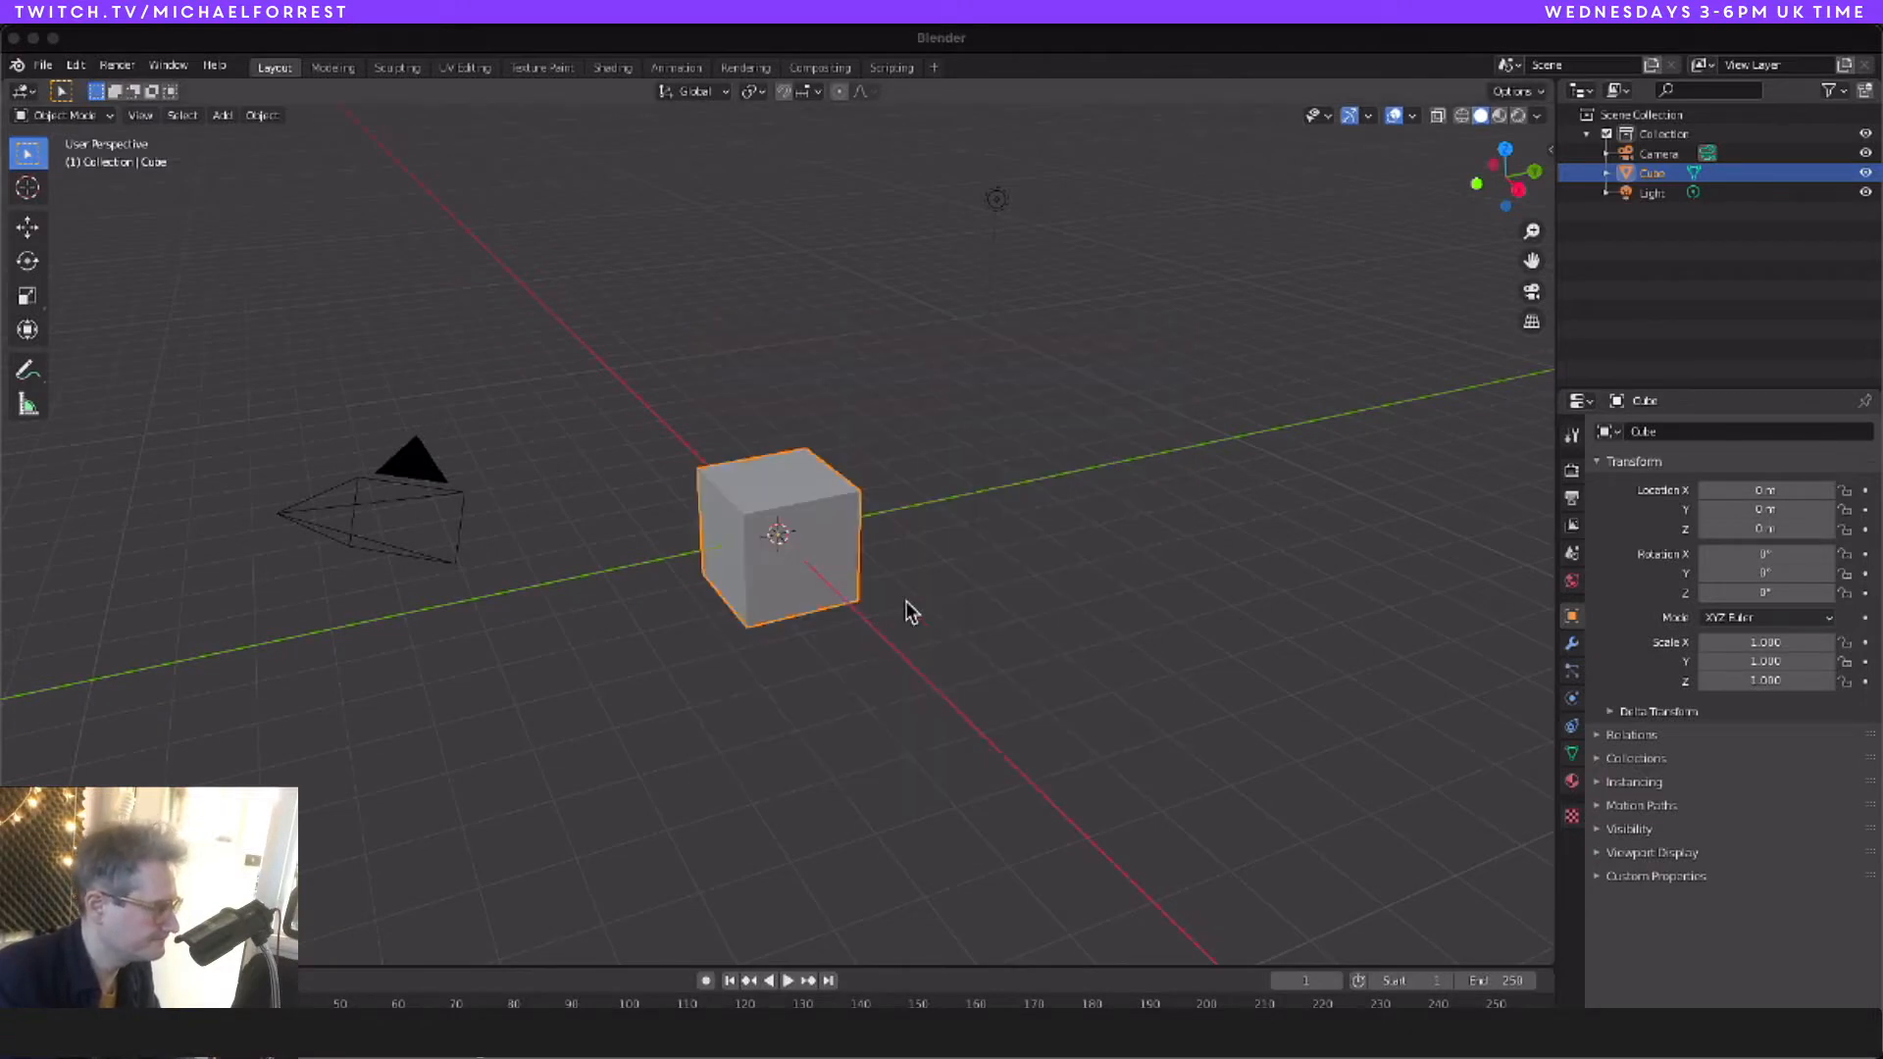
Step: Replace the default cube with a new cube whose size is 0.2 m
{"action": "scroll", "coordinate": [728, 550], "scroll_direction": "right", "scroll_amount": 10}
{"action": "scroll", "coordinate": [732, 553], "scroll_direction": "right", "scroll_amount": 15}
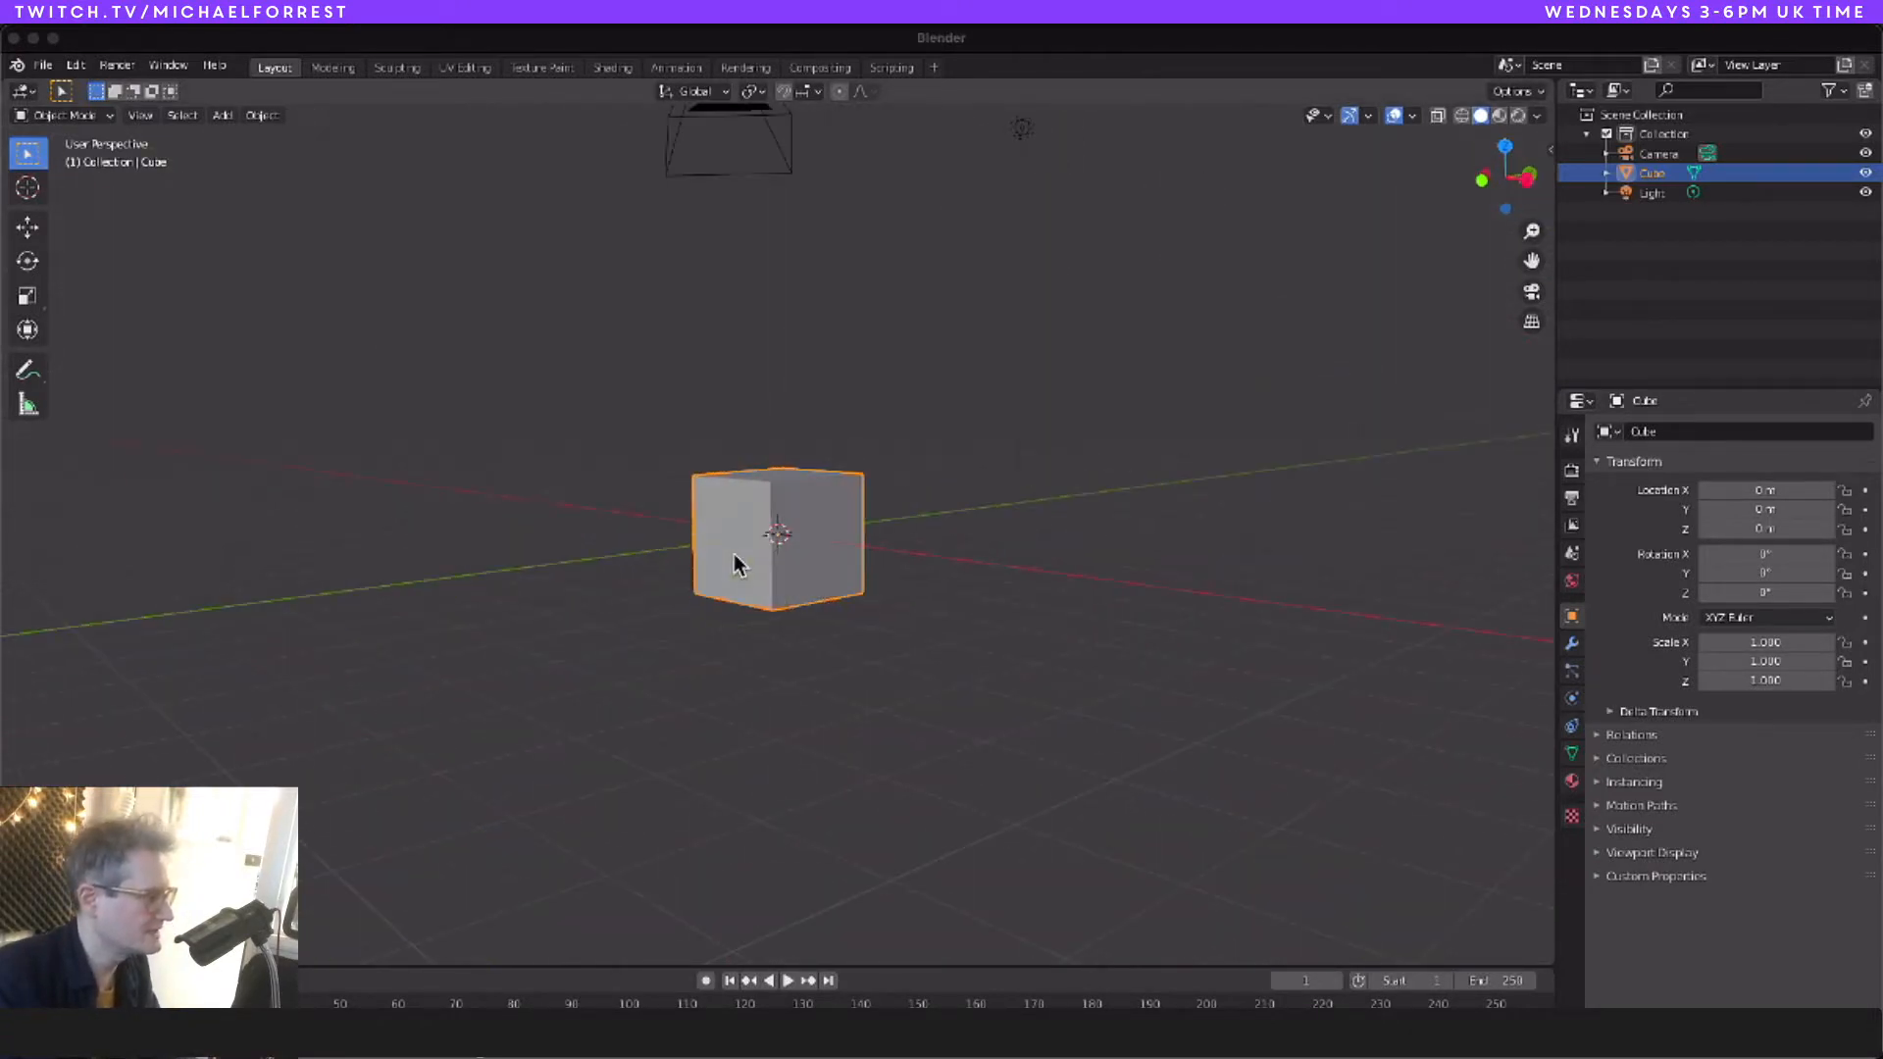
{"action": "scroll", "coordinate": [768, 565], "scroll_direction": "up", "scroll_amount": 4}
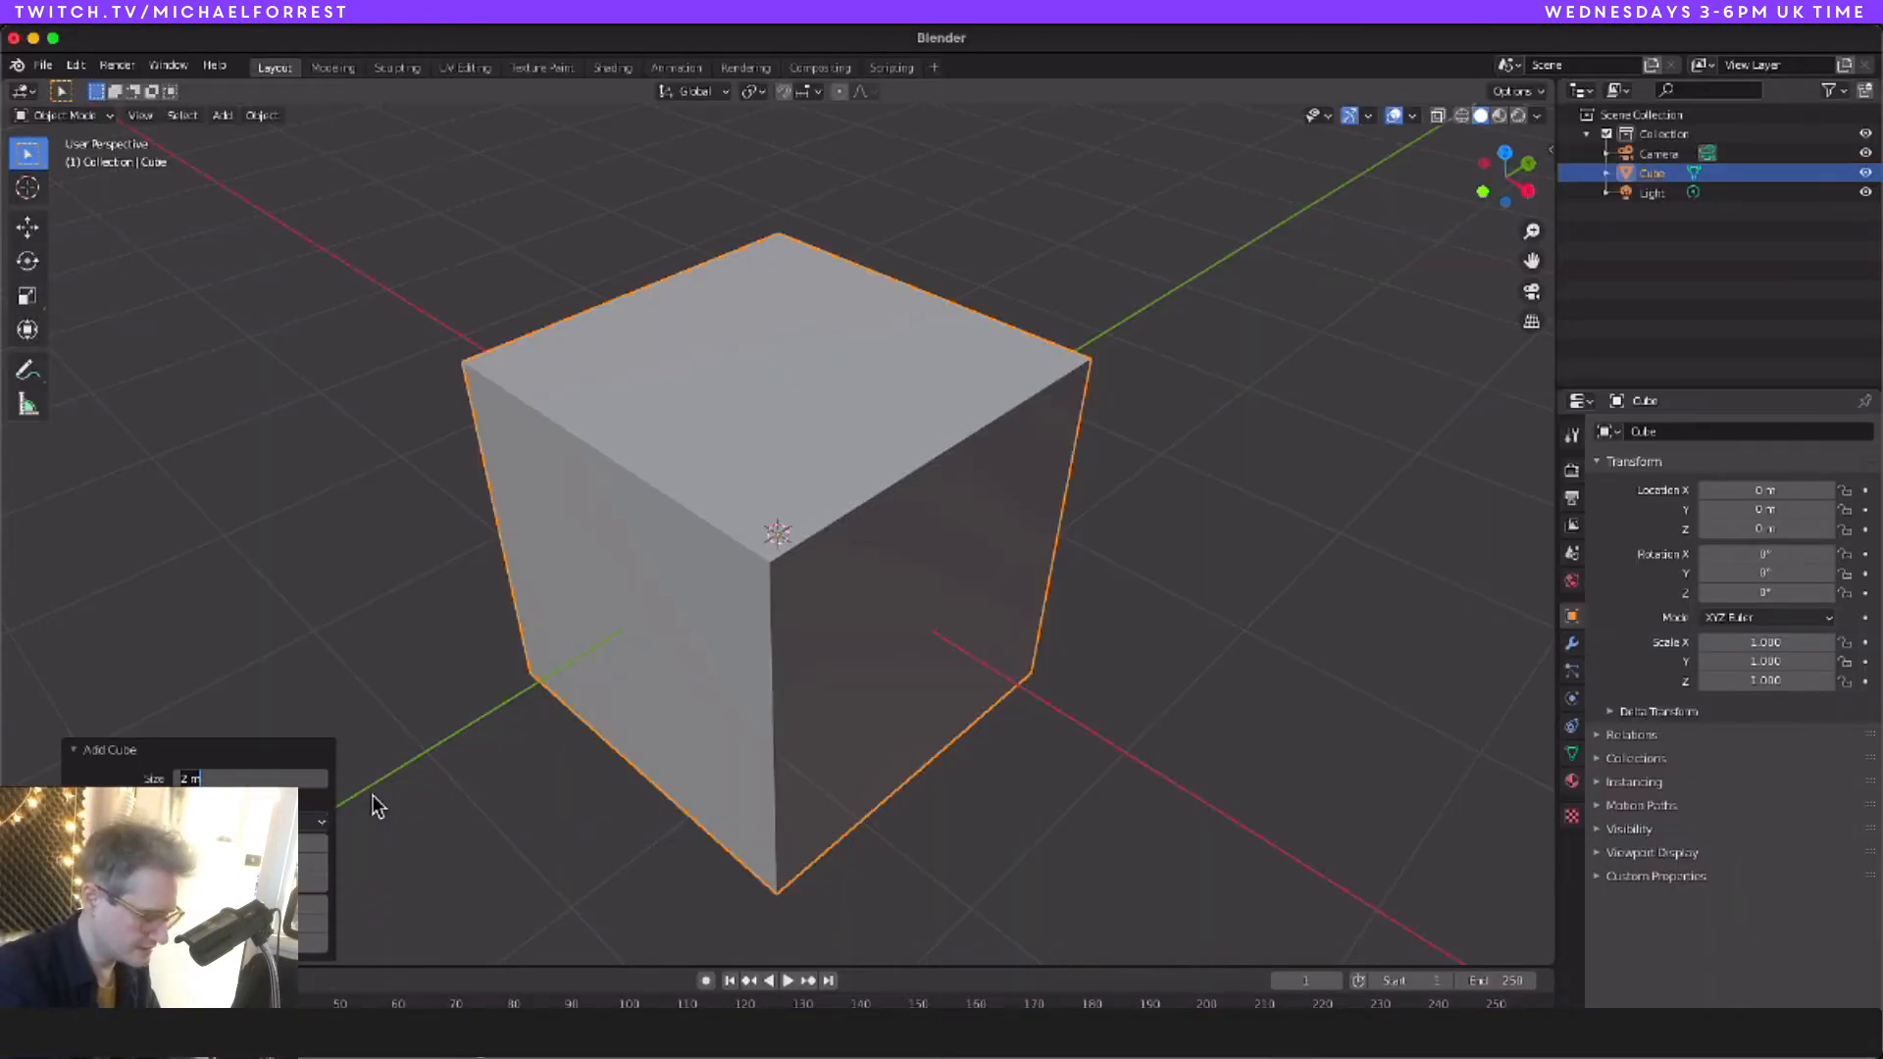
{"action": "type", "text": "0.2"}
{"action": "key", "text": "Return"}
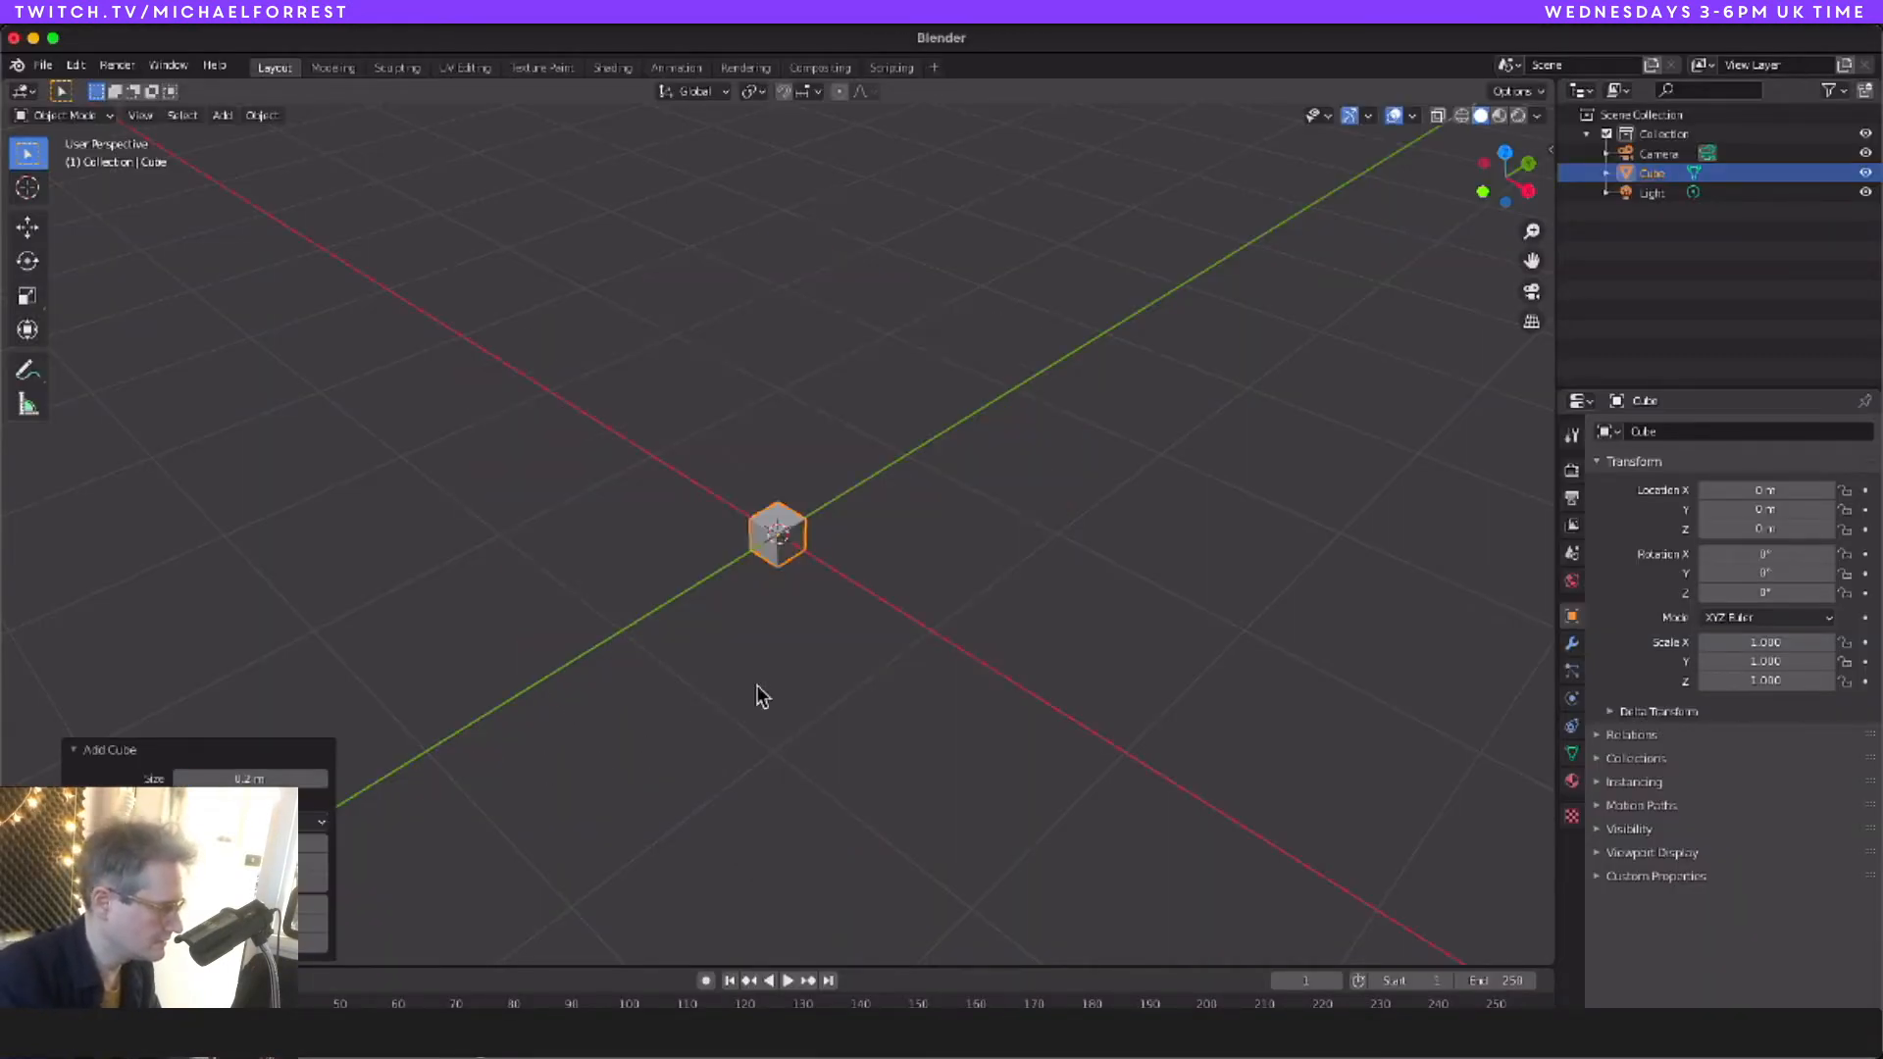
Step: In Edit Mode with face selection, lower the cube's top face about 0.08 m along Z and show its transform values
{"action": "scroll", "coordinate": [777, 542], "scroll_direction": "up", "scroll_amount": 4}
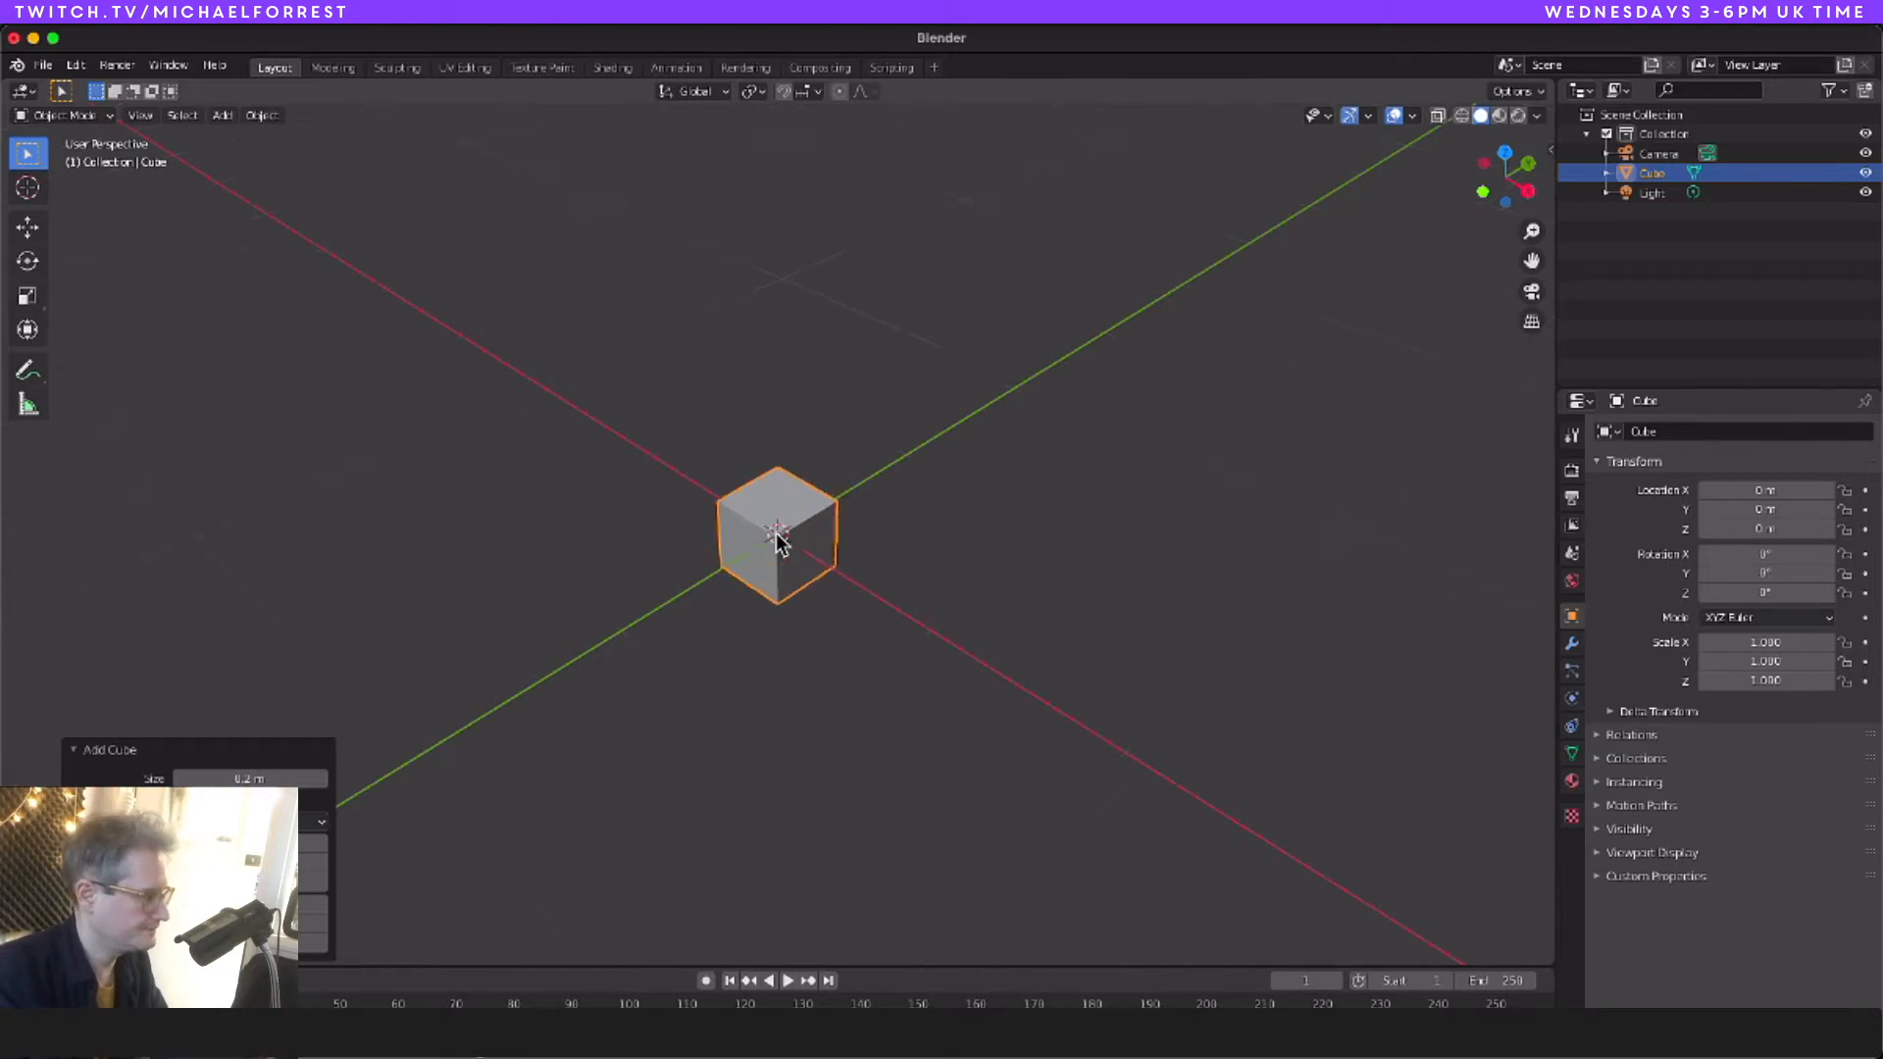
{"action": "scroll", "coordinate": [775, 534], "scroll_direction": "up", "scroll_amount": 8}
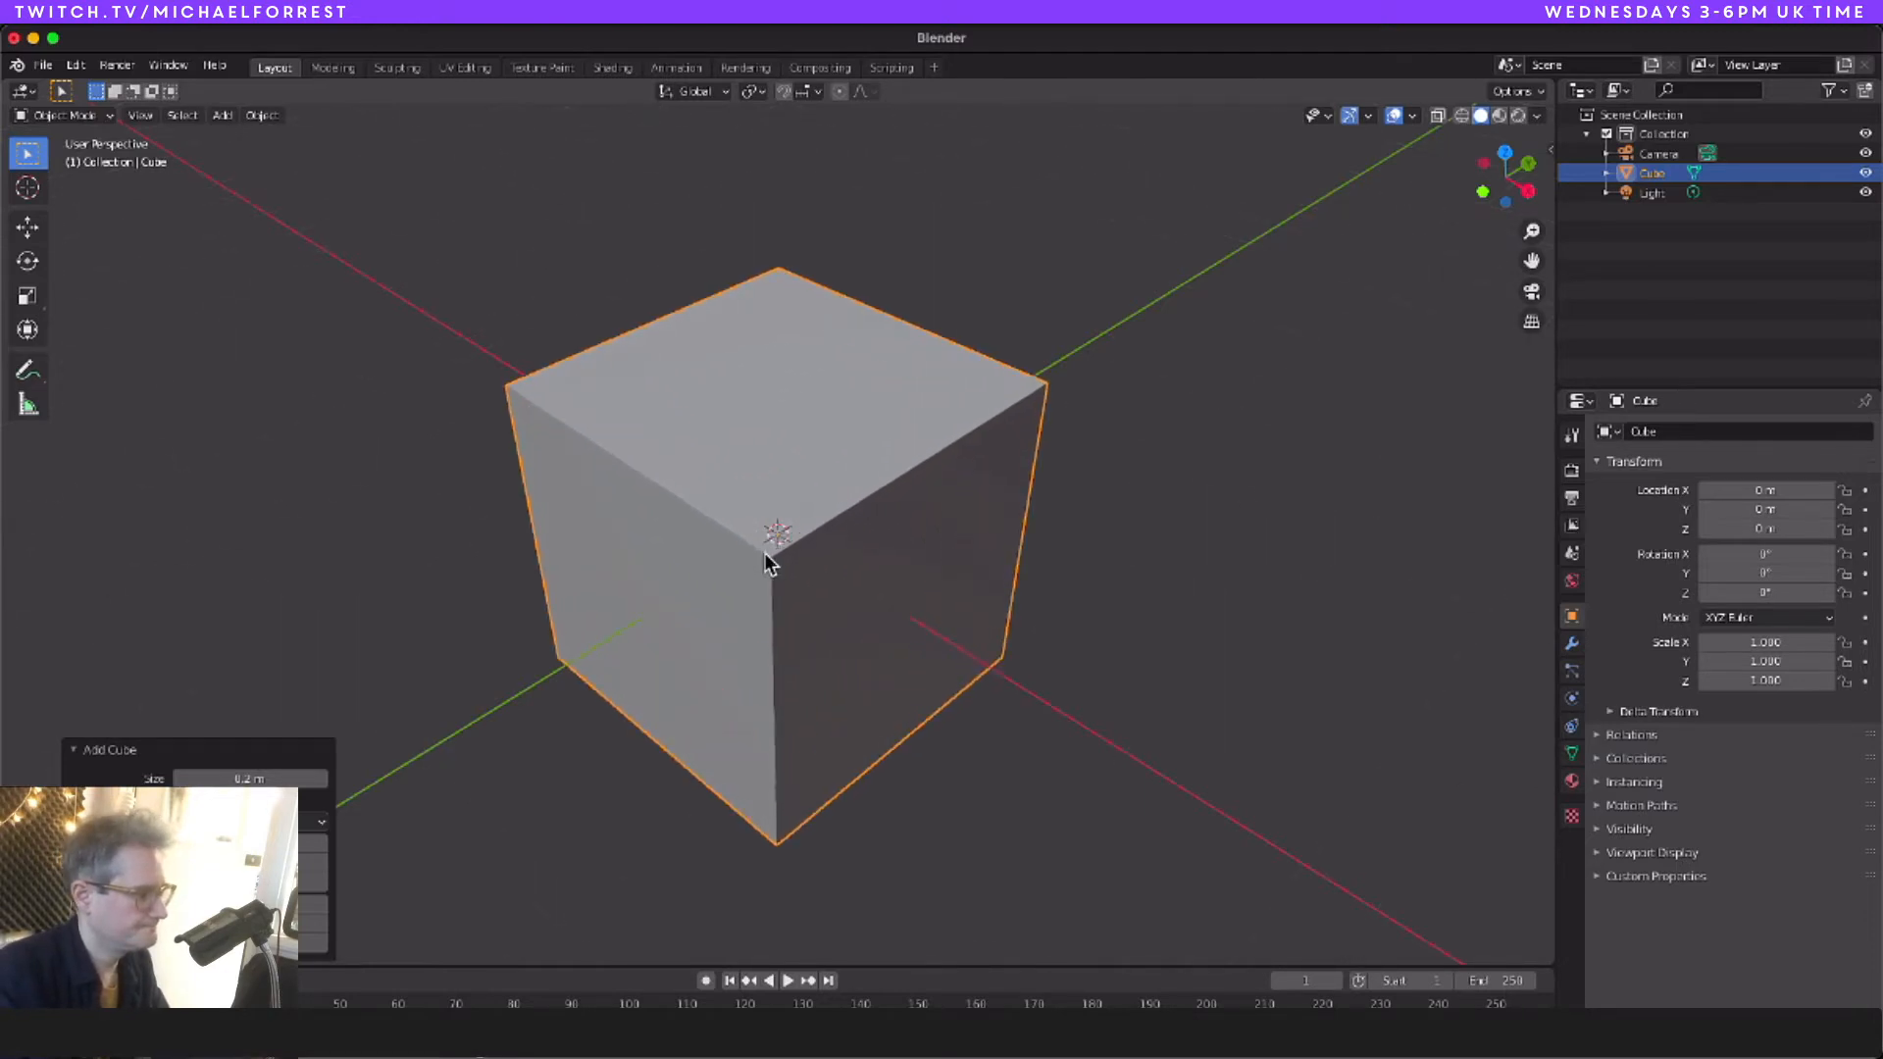
{"action": "key", "text": "Tab"}
{"action": "key", "text": "3"}
{"action": "left_click", "coordinate": [752, 604]}
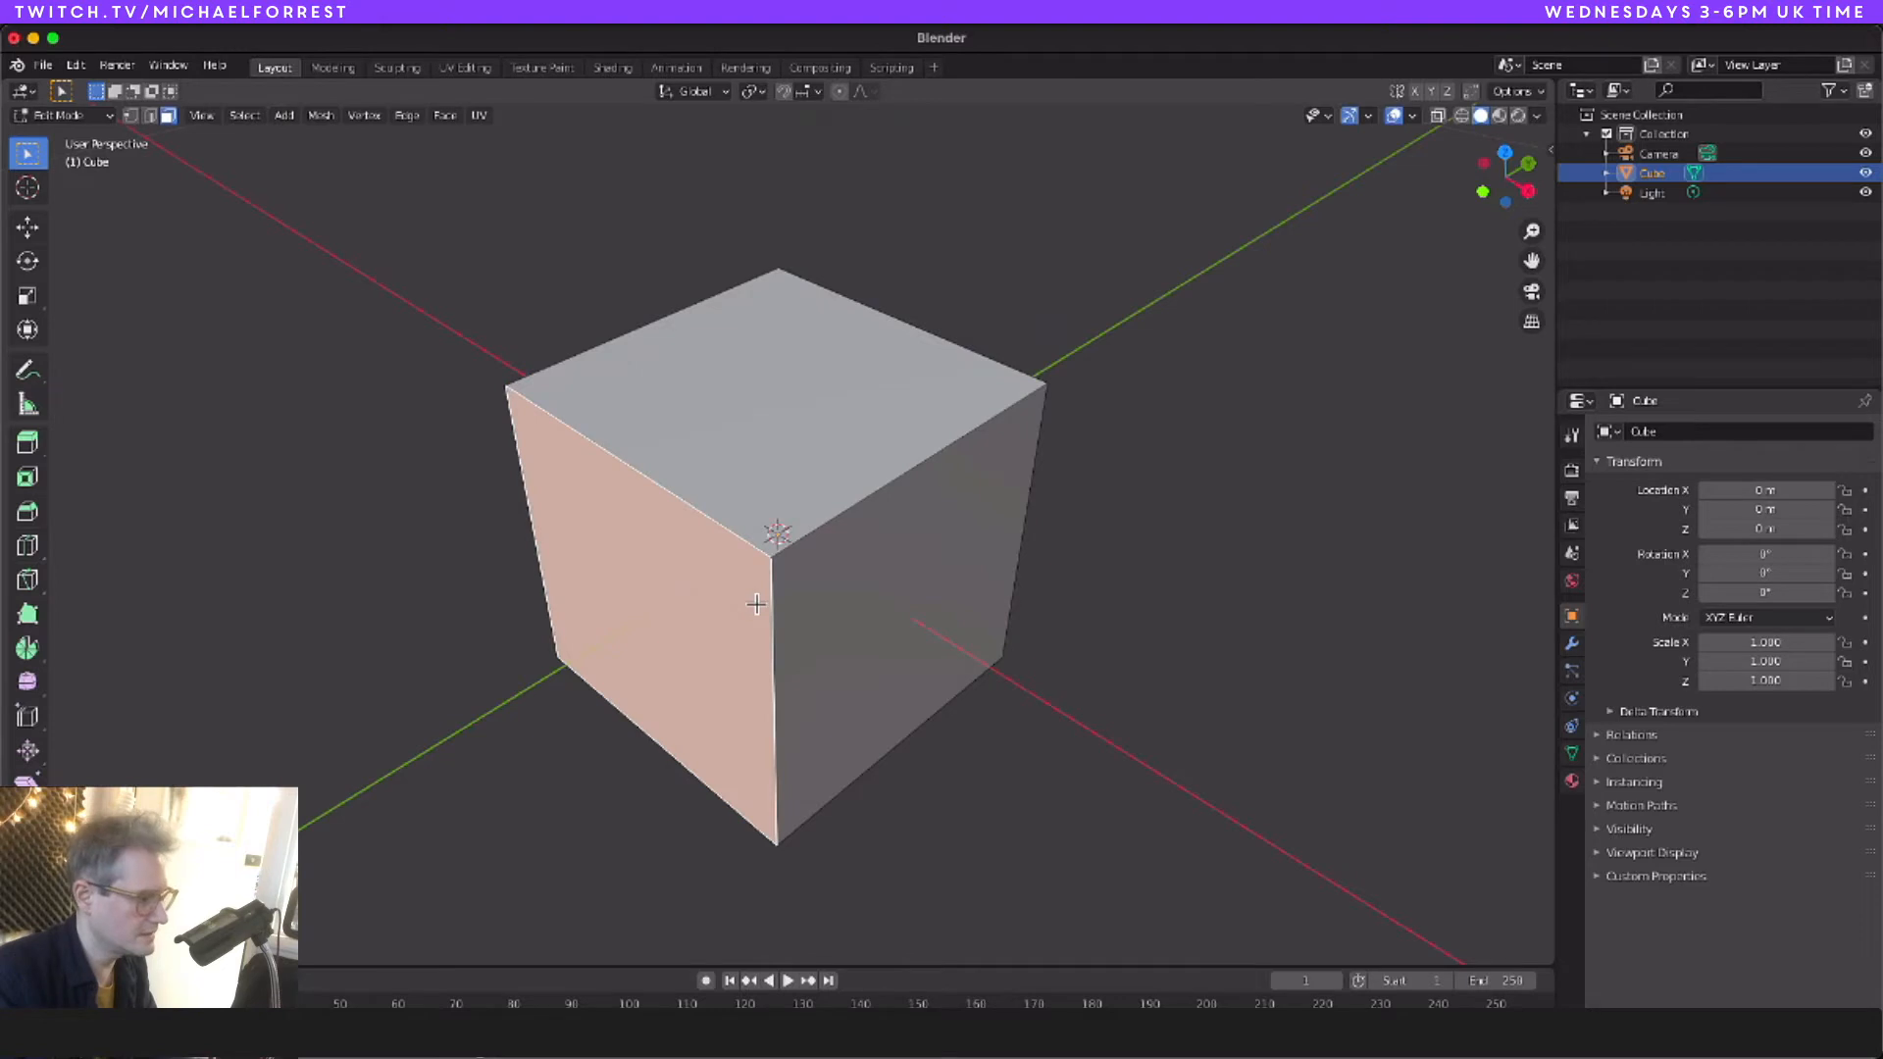
{"action": "left_click", "coordinate": [759, 461]}
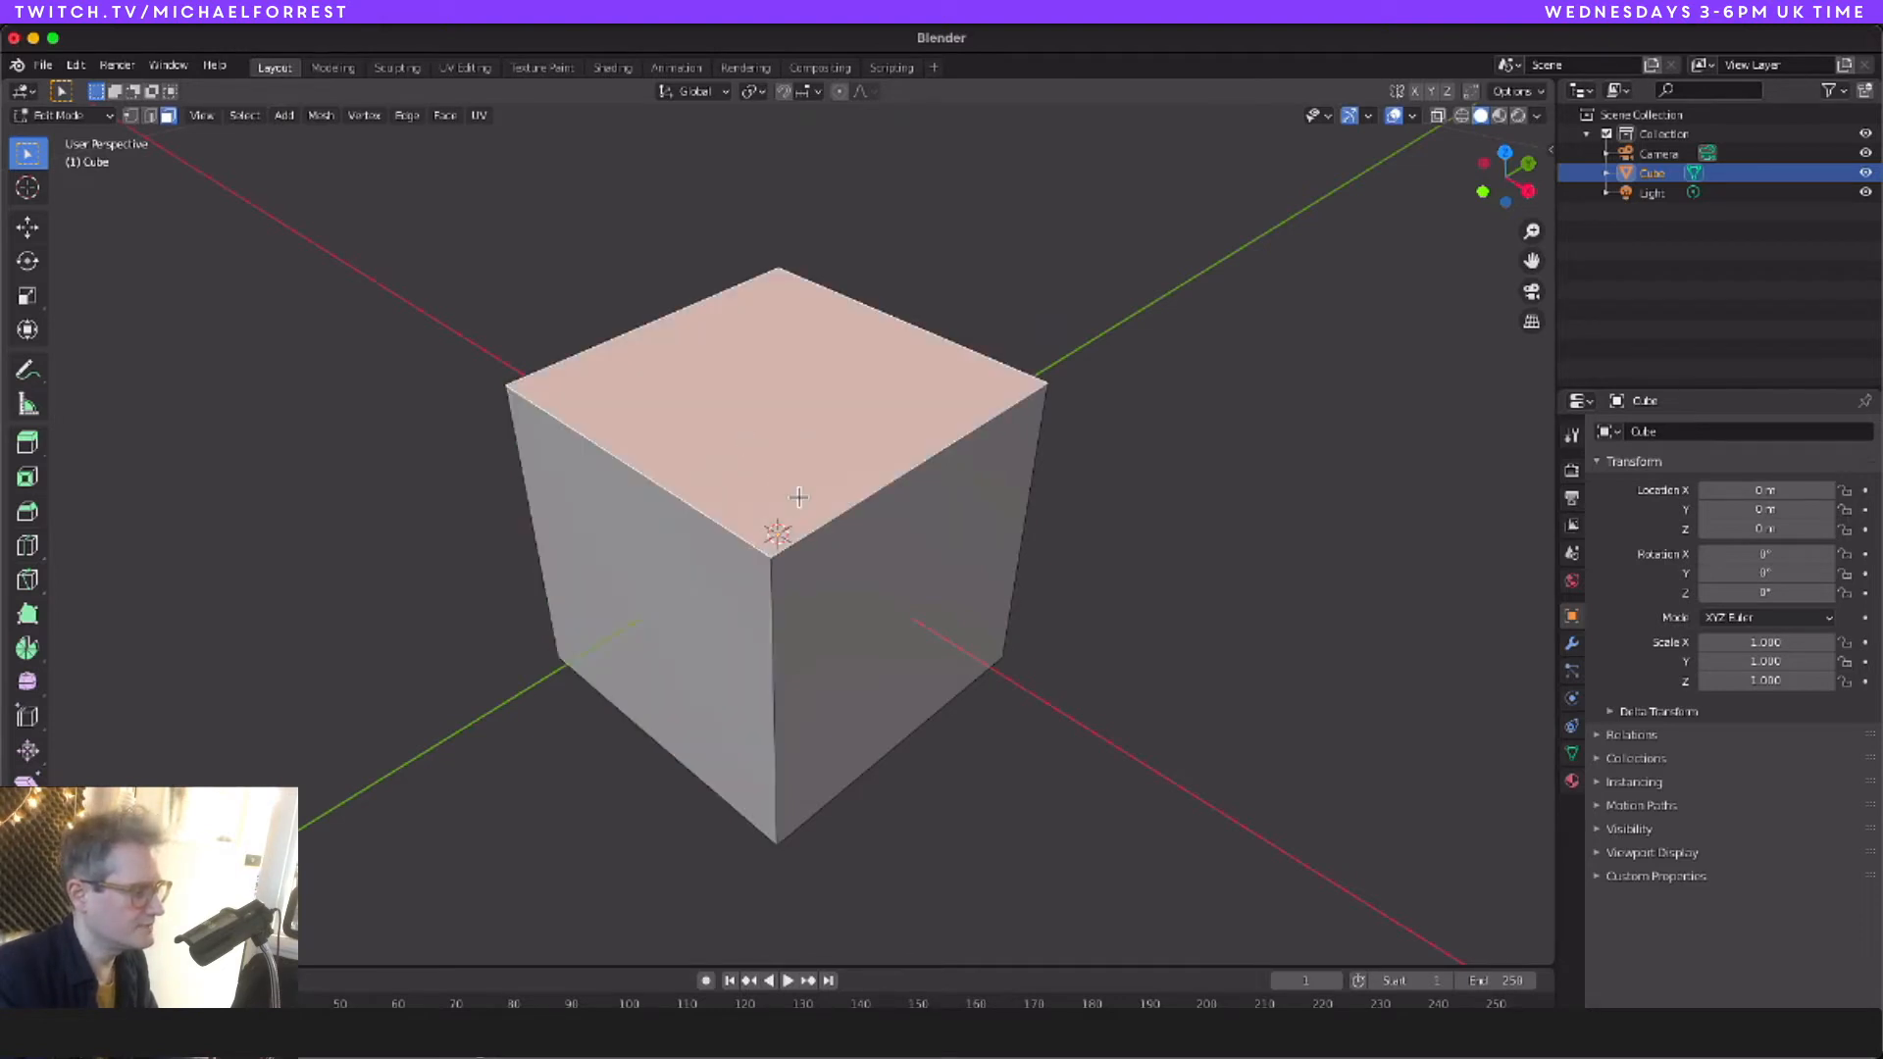
{"action": "key", "text": "g"}
{"action": "key", "text": "z"}
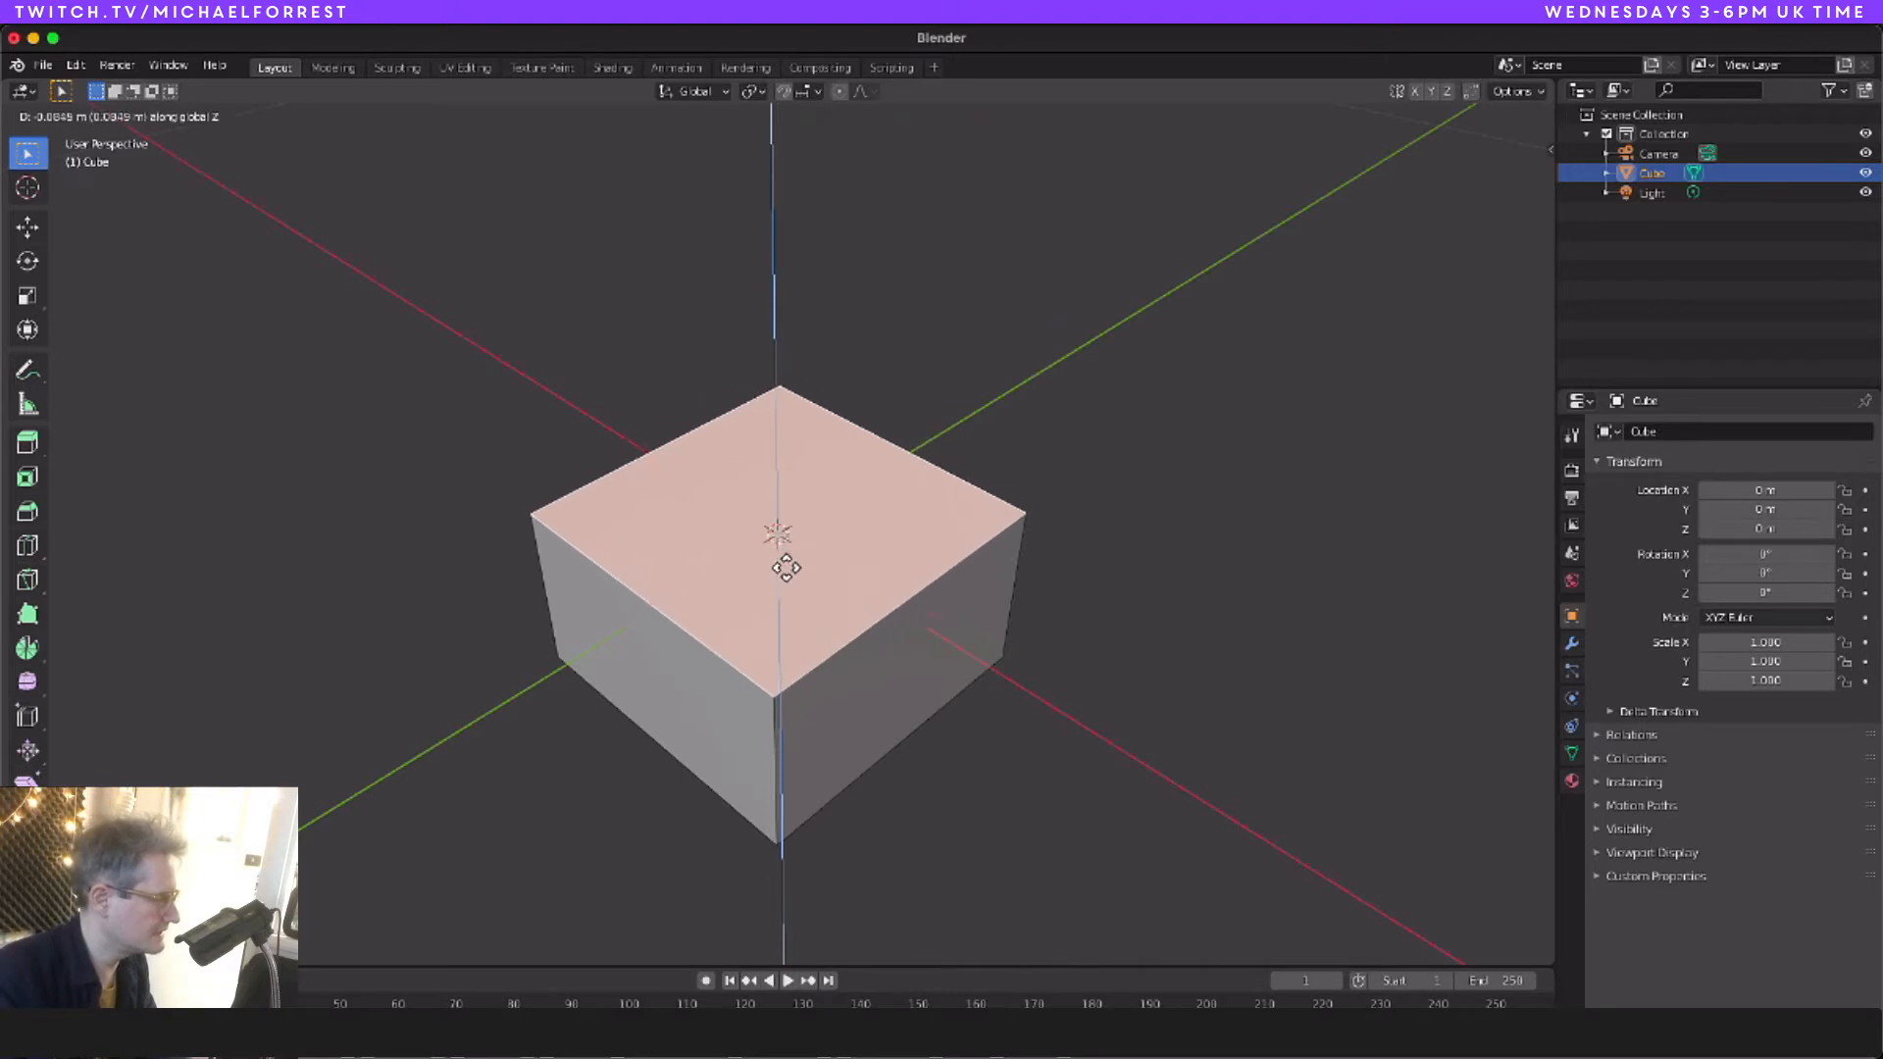
{"action": "left_click", "coordinate": [785, 562]}
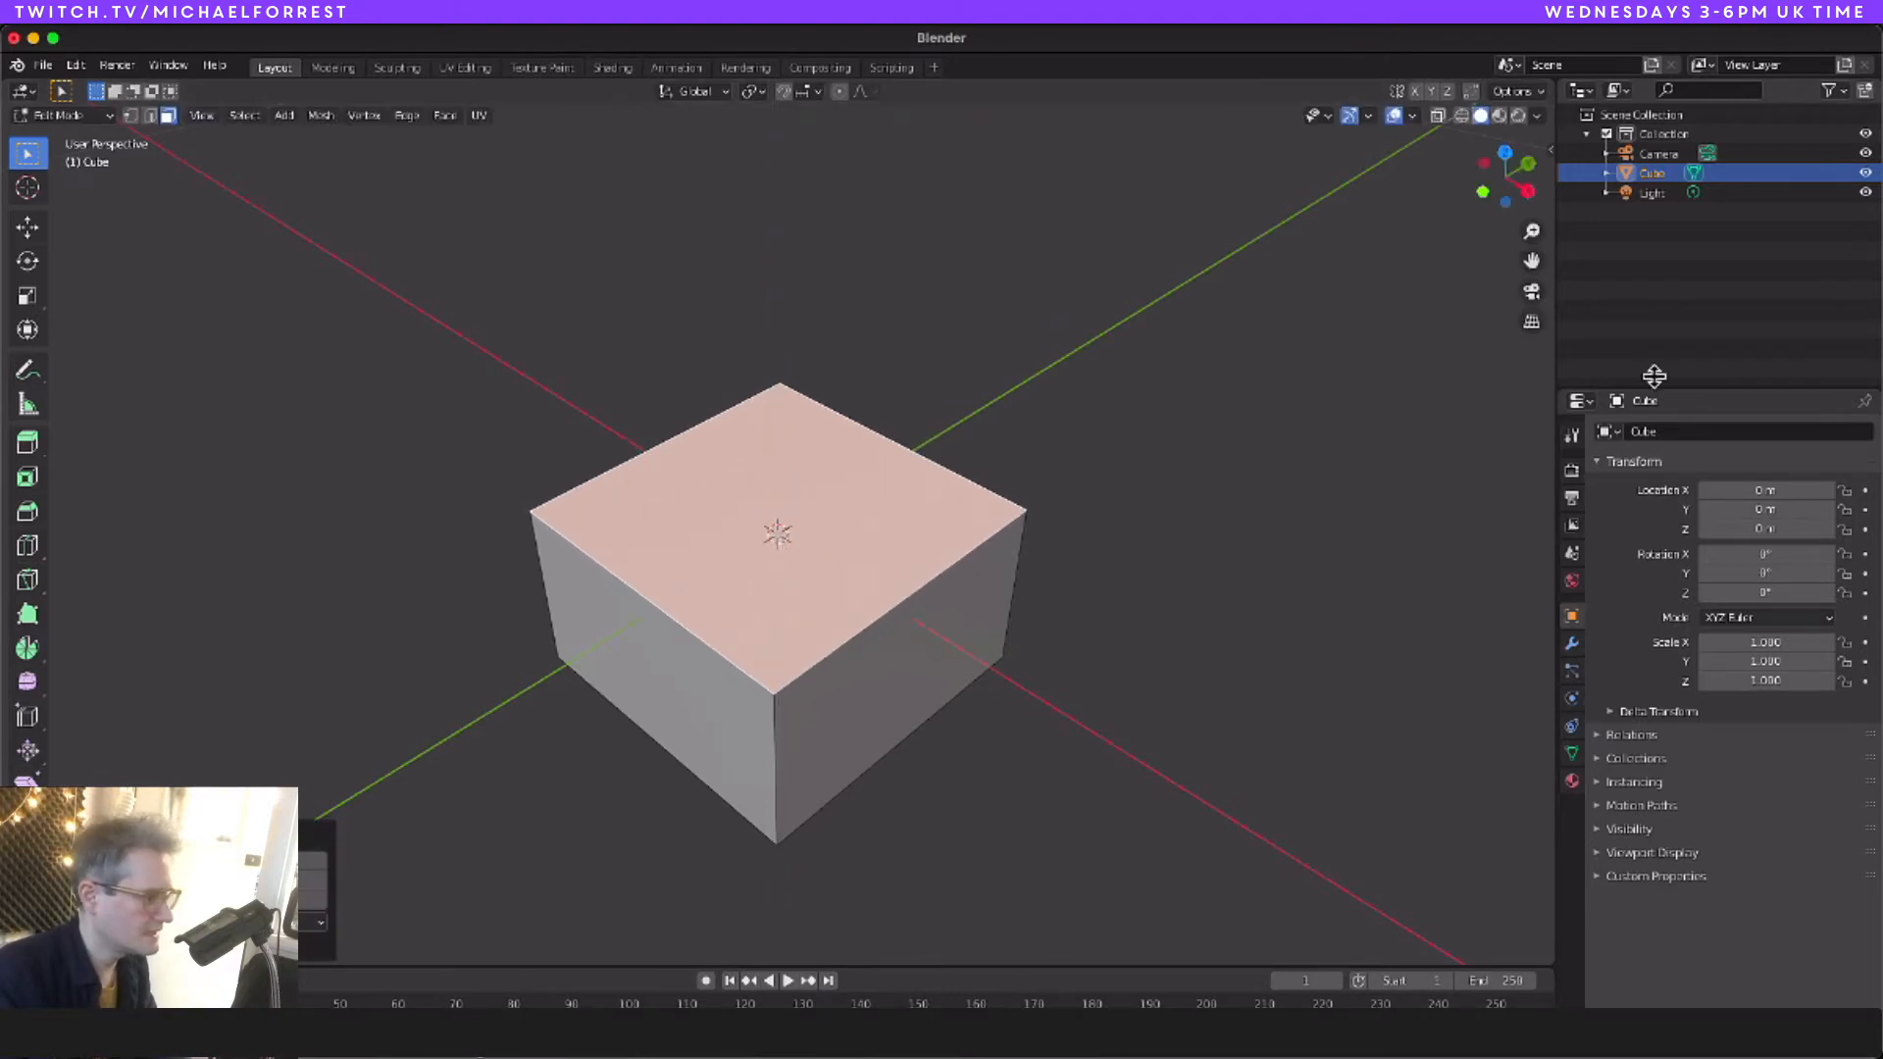
{"action": "left_click", "coordinate": [1550, 149]}
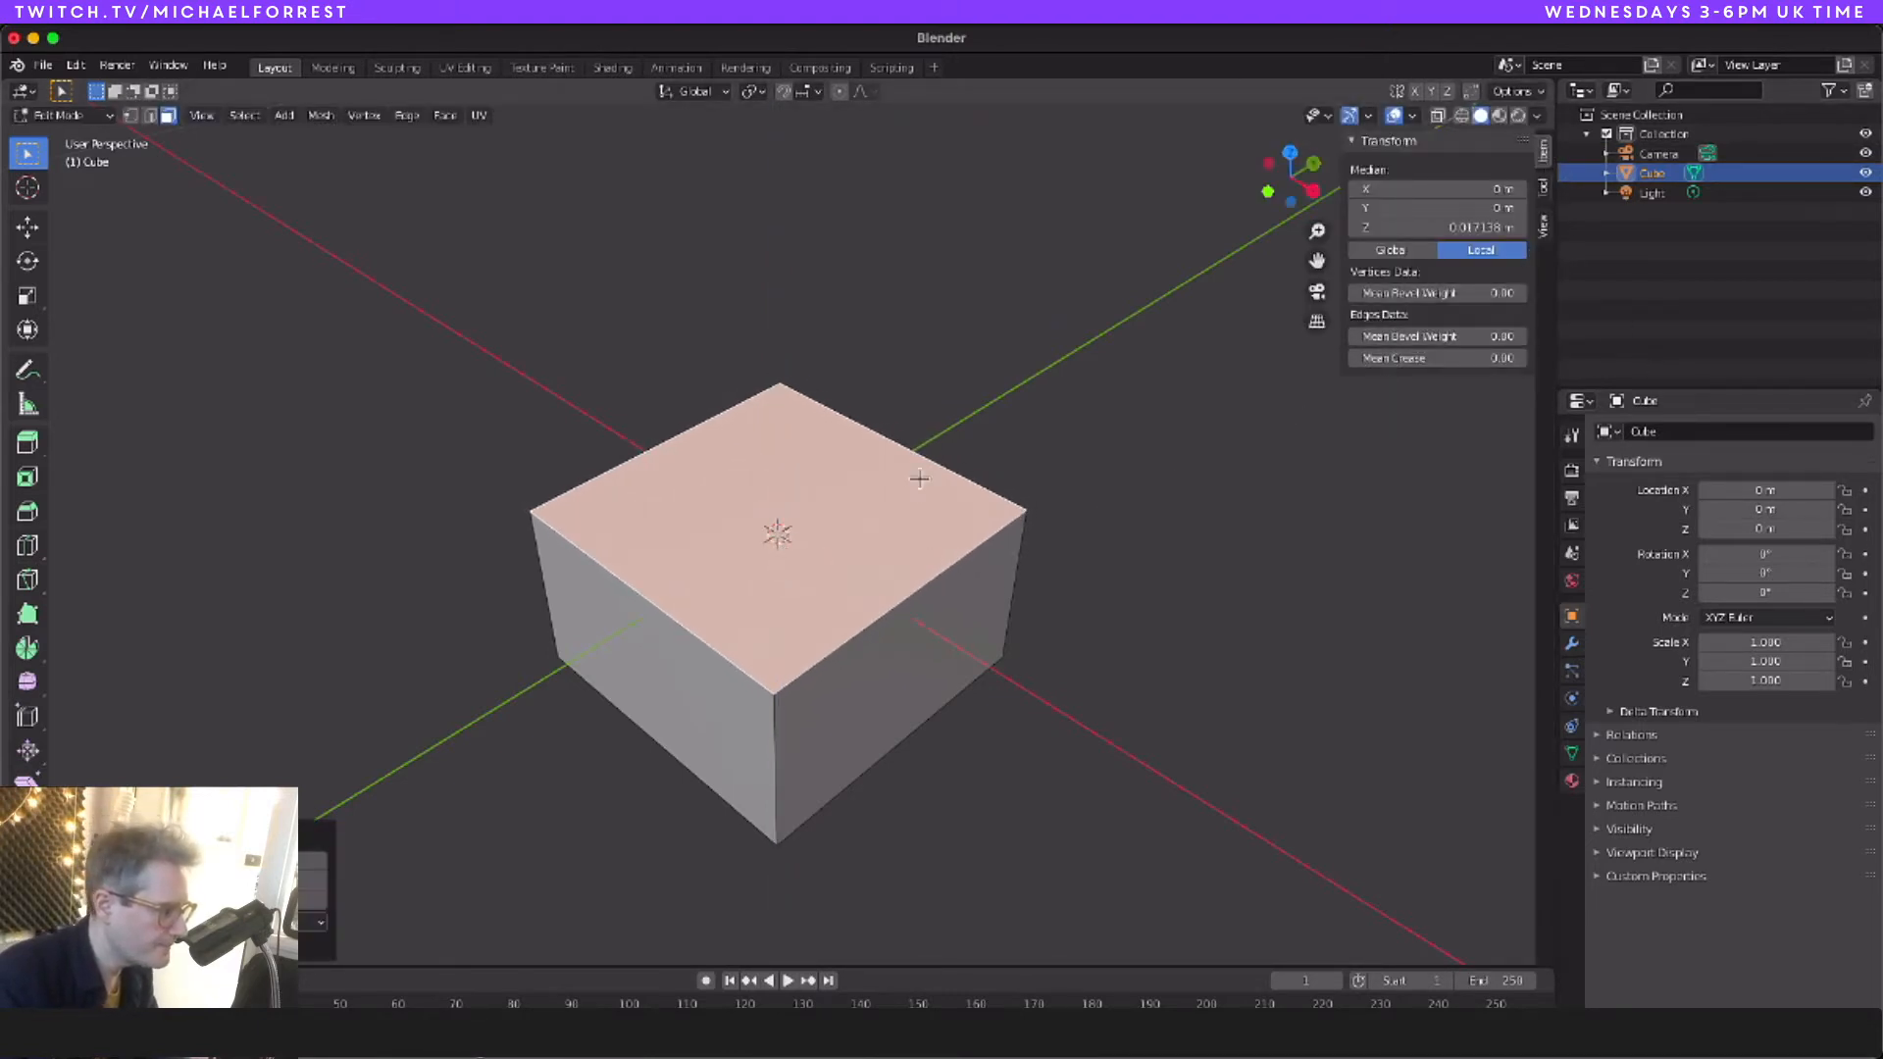
Step: Set the cube's top face to Z 0.12 m and its bottom face to Z 0 m
{"action": "left_click", "coordinate": [1491, 228]}
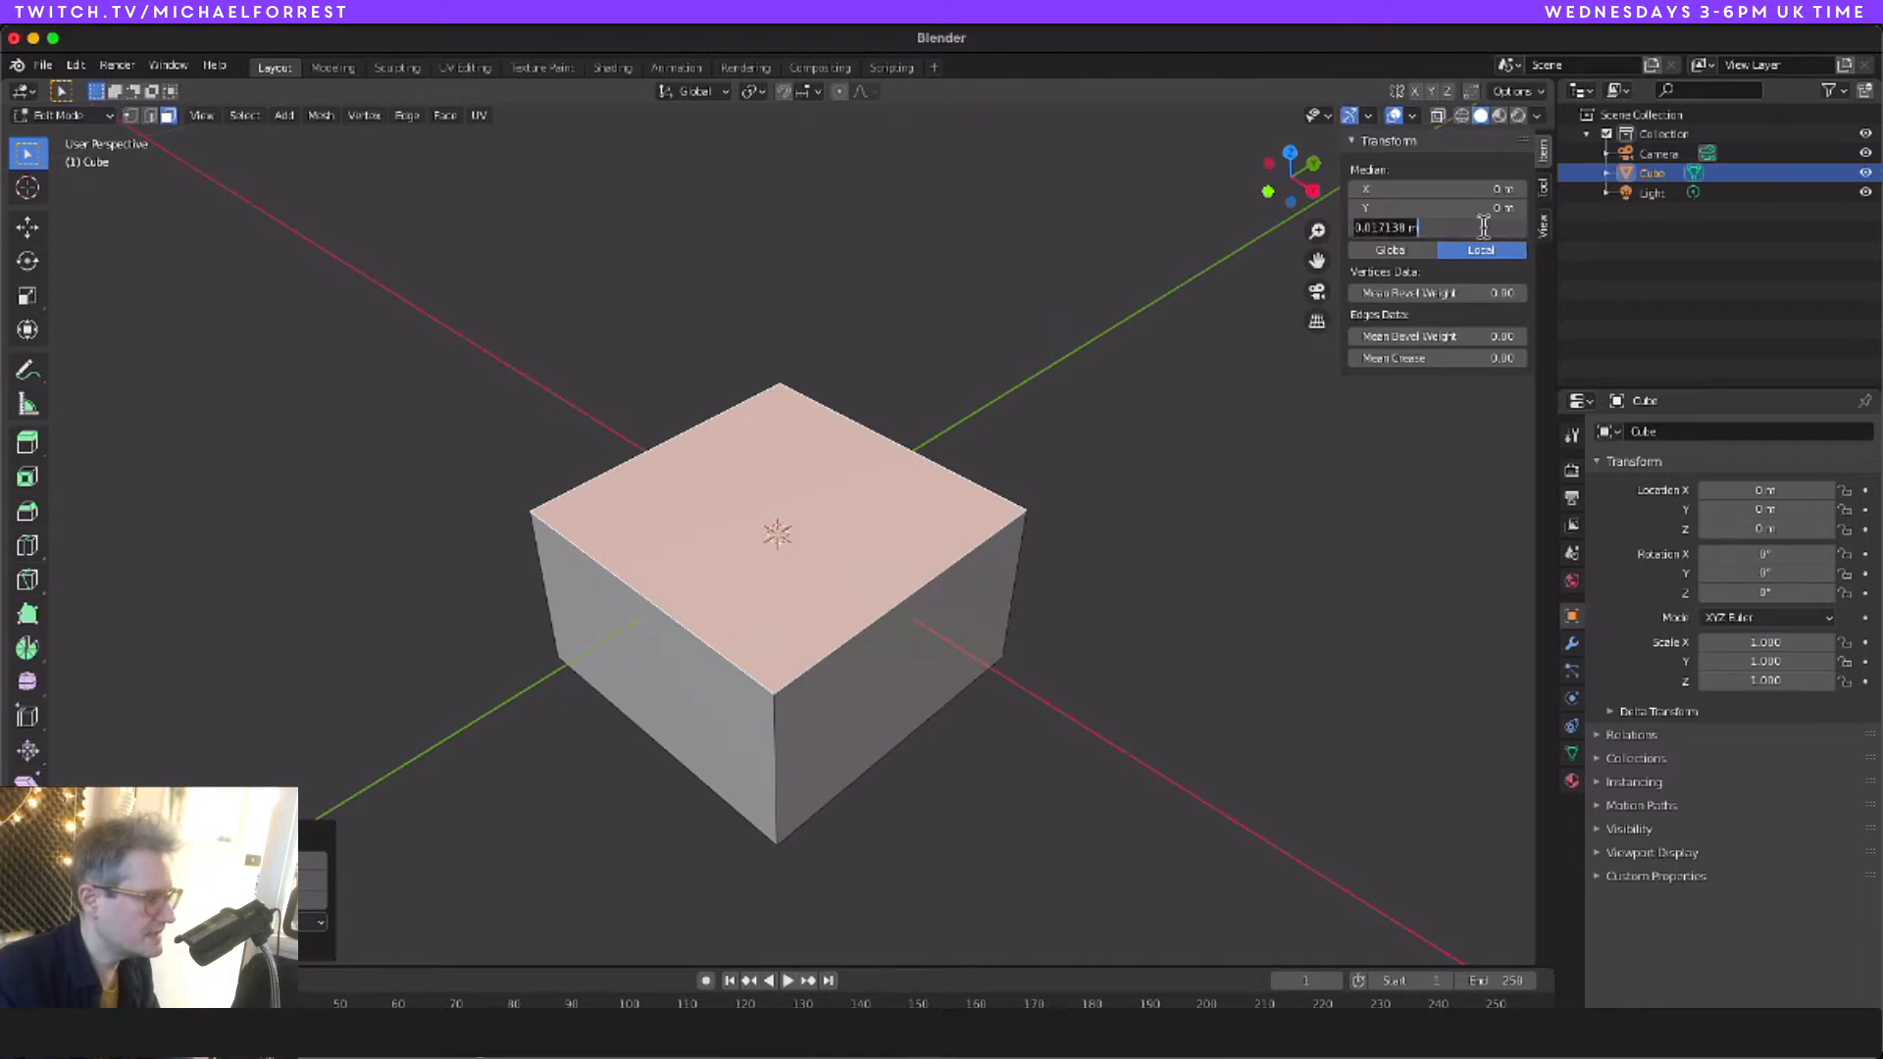
{"action": "key", "text": "BackSpace"}
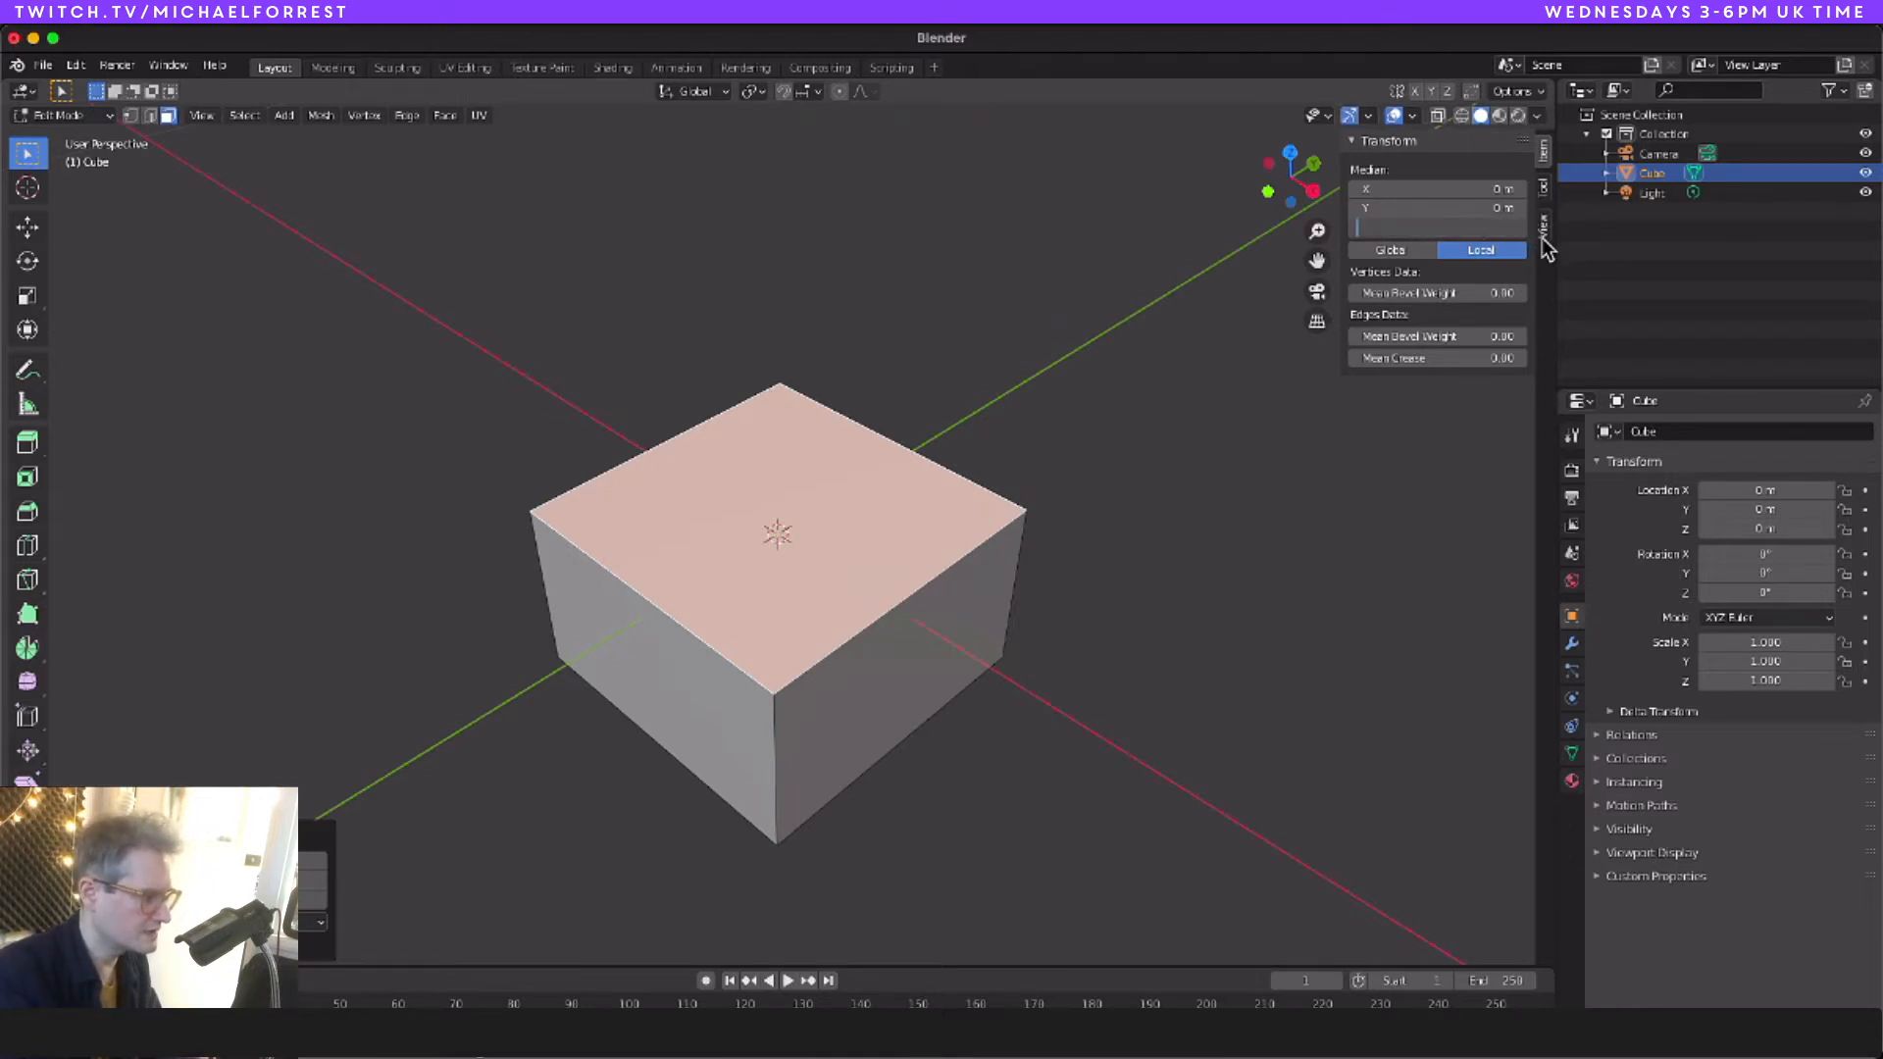
{"action": "type", "text": ".12"}
{"action": "key", "text": "Return"}
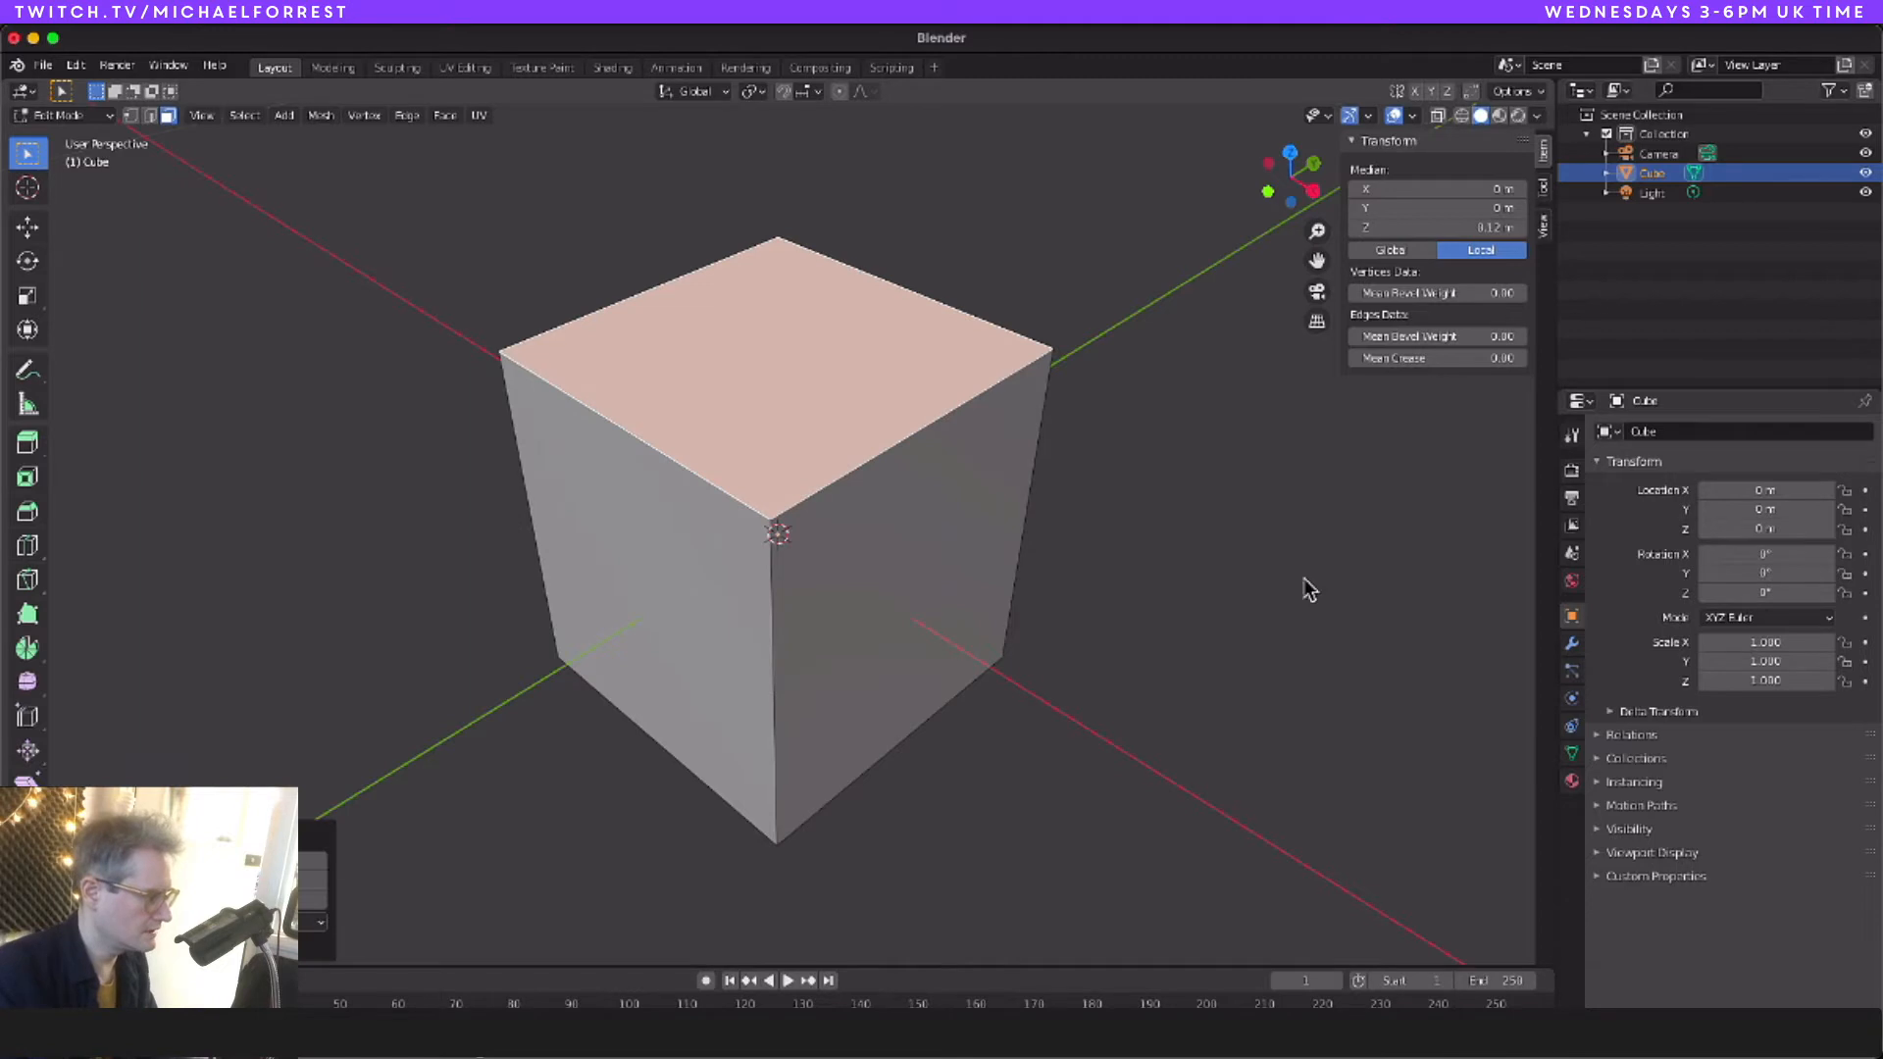
{"action": "middle_click_drag", "start_coordinate": [1125, 700], "coordinate": [802, 597]}
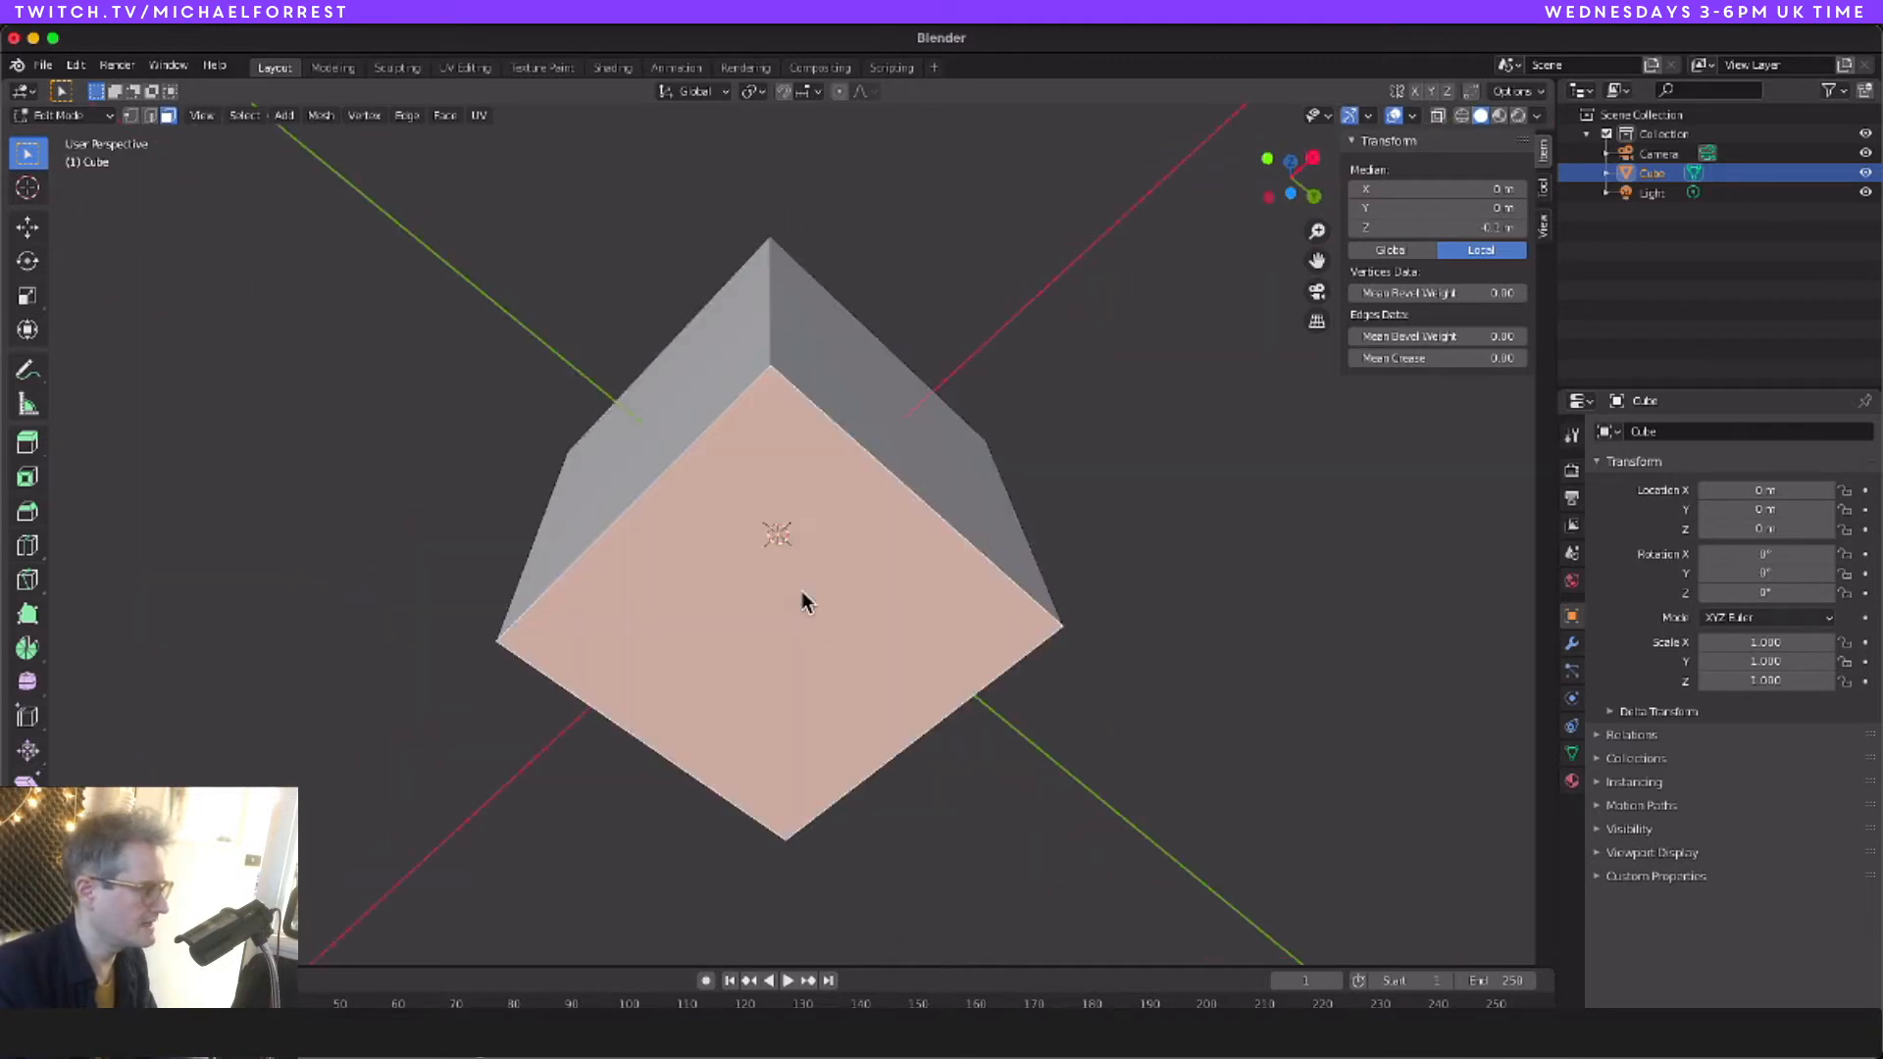
{"action": "left_click", "coordinate": [1483, 228]}
{"action": "type", "text": "0"}
{"action": "key", "text": "Return"}
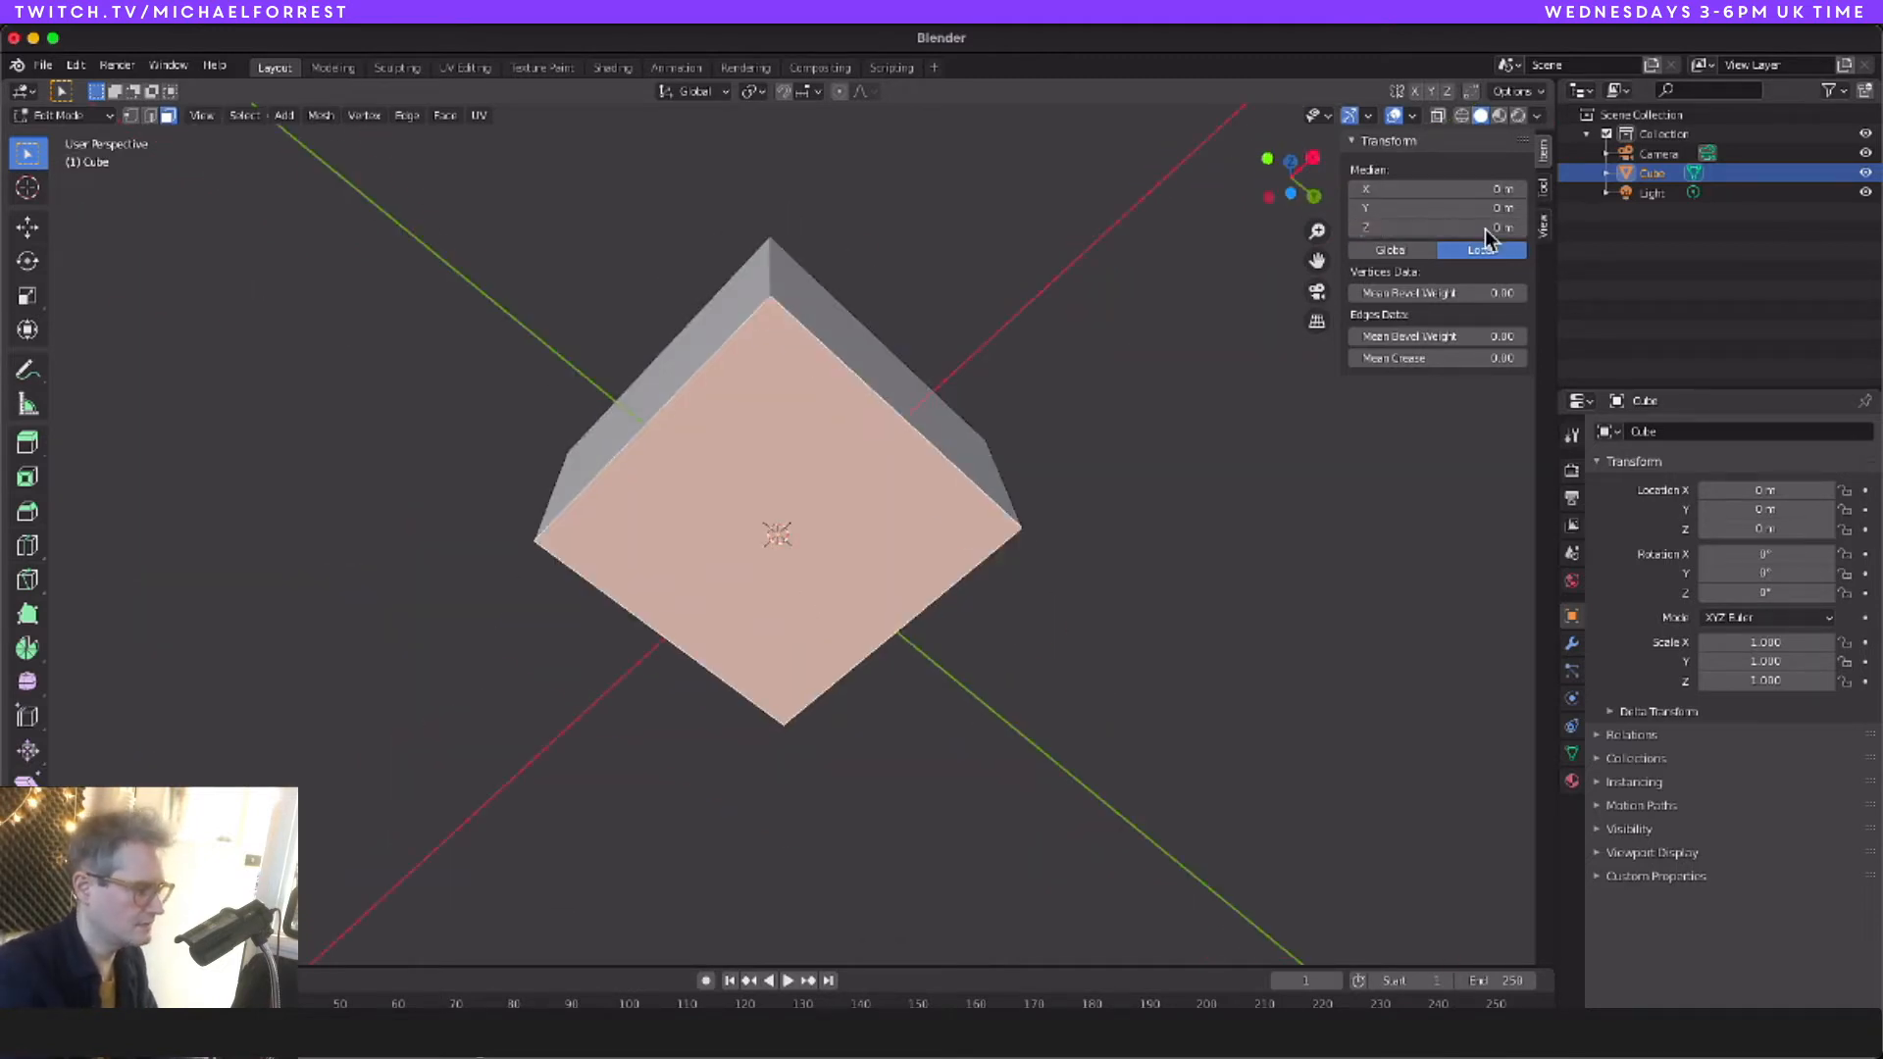
Step: Select the box's side face on the negative Y side and set its Y position to 0 m
{"action": "scroll", "coordinate": [900, 375], "scroll_direction": "down", "scroll_amount": 3}
{"action": "scroll", "coordinate": [899, 375], "scroll_direction": "up", "scroll_amount": 10}
{"action": "scroll", "coordinate": [900, 375], "scroll_direction": "left", "scroll_amount": 5}
{"action": "scroll", "coordinate": [900, 374], "scroll_direction": "right", "scroll_amount": 5}
{"action": "scroll", "coordinate": [804, 499], "scroll_direction": "right", "scroll_amount": 6}
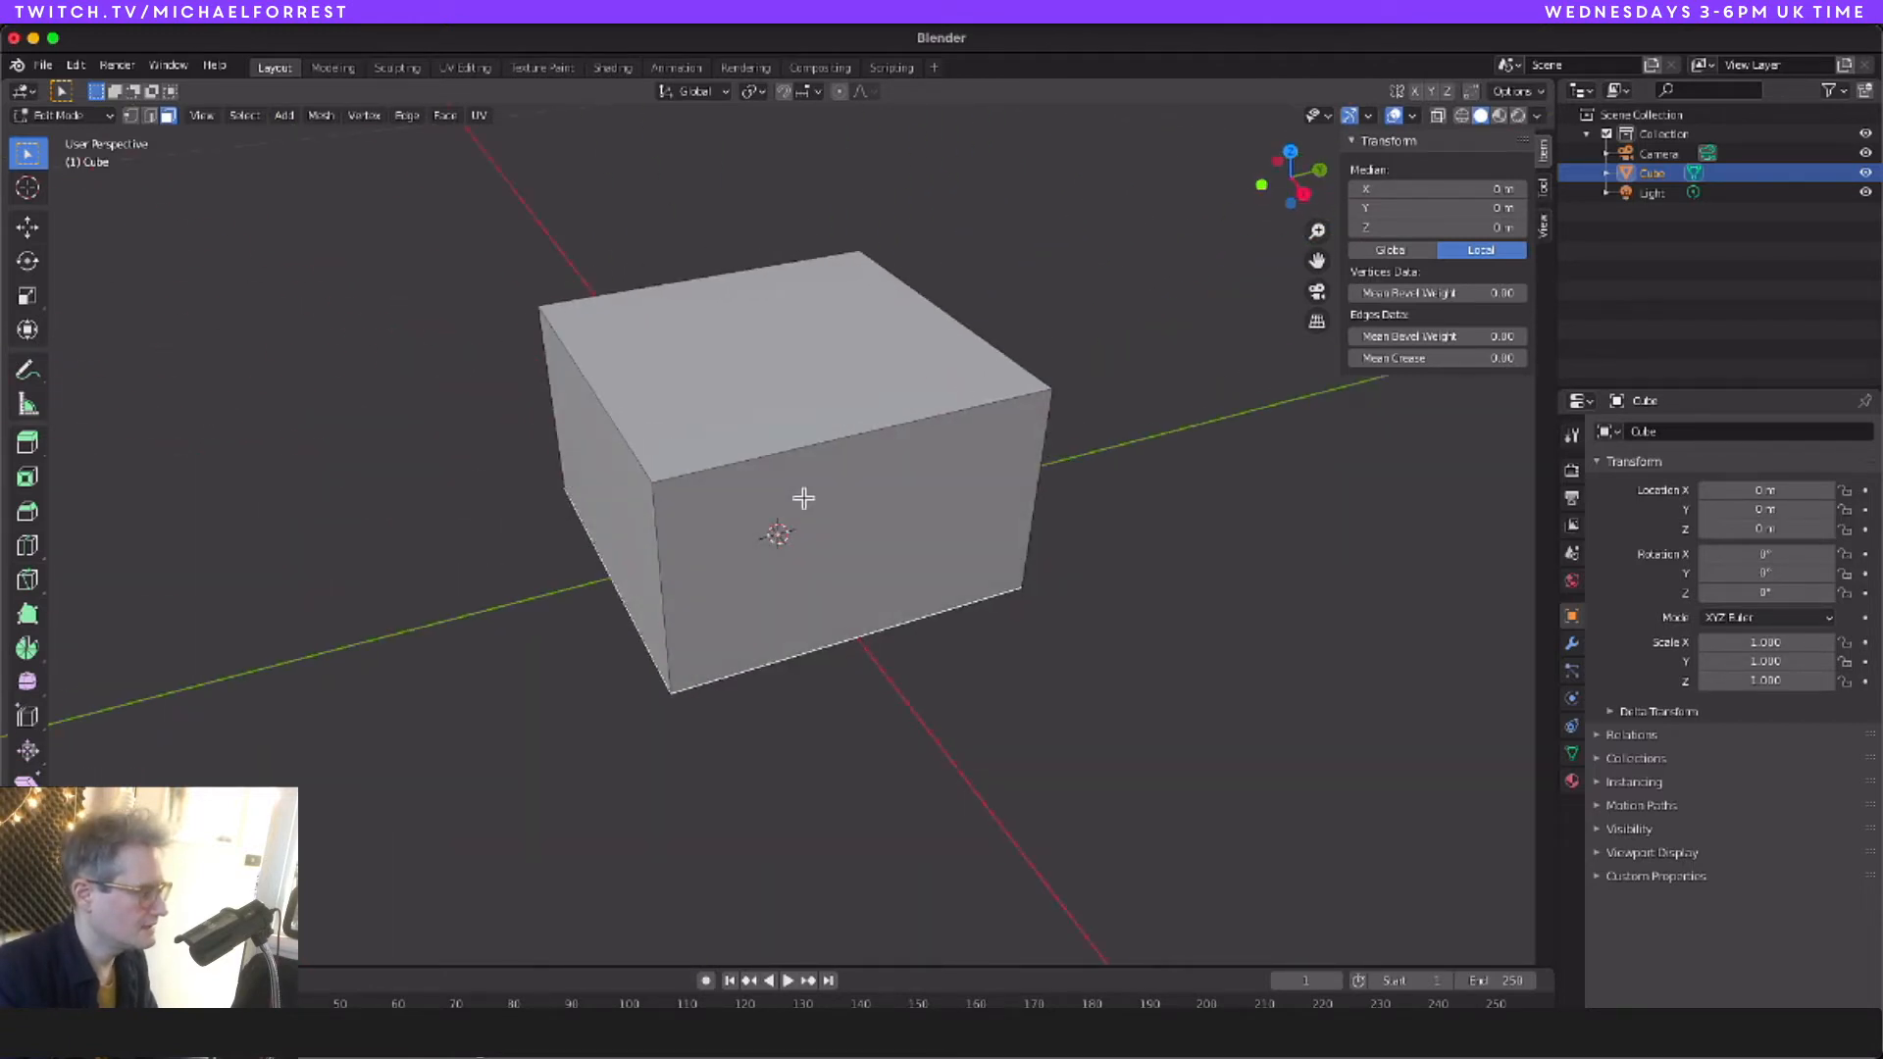
{"action": "scroll", "coordinate": [803, 498], "scroll_direction": "right", "scroll_amount": 8}
{"action": "scroll", "coordinate": [804, 498], "scroll_direction": "up", "scroll_amount": 3}
{"action": "left_click", "coordinate": [753, 515]}
{"action": "left_click", "coordinate": [1496, 228]}
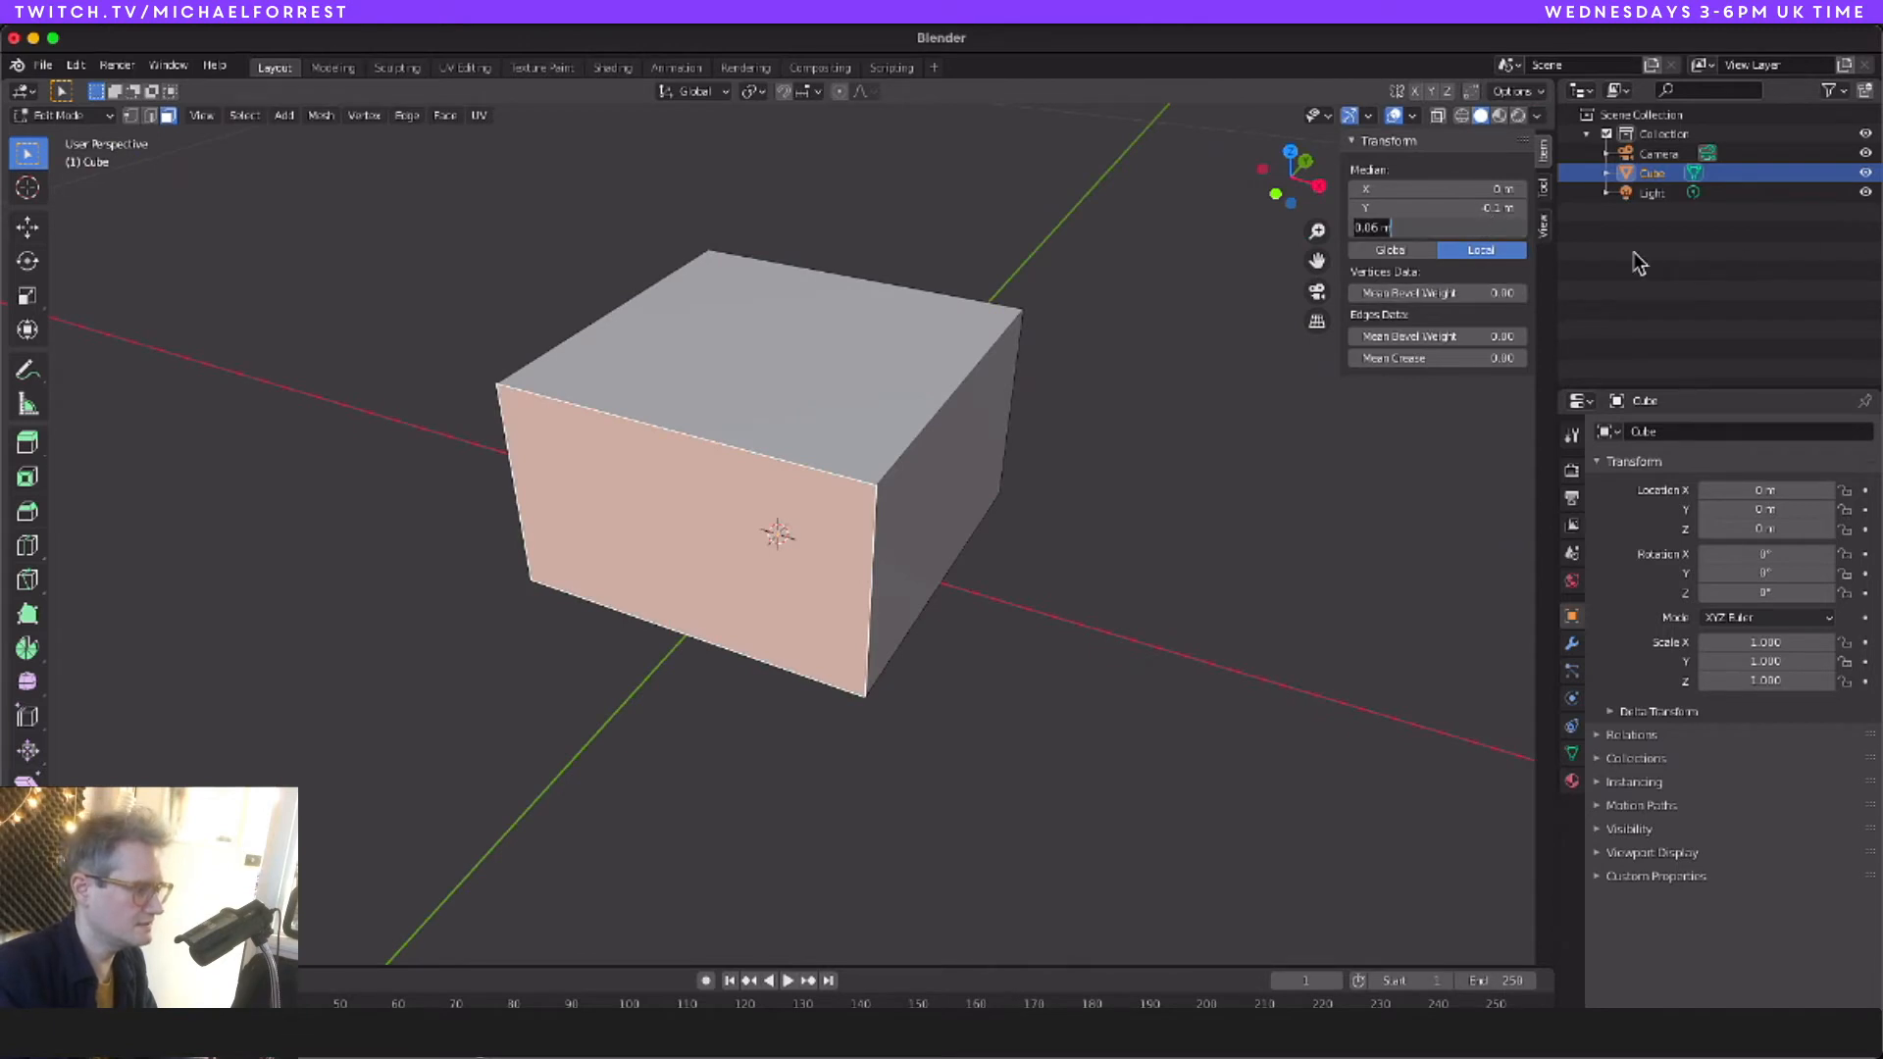
{"action": "key", "text": "Return"}
{"action": "left_click", "coordinate": [1489, 205]}
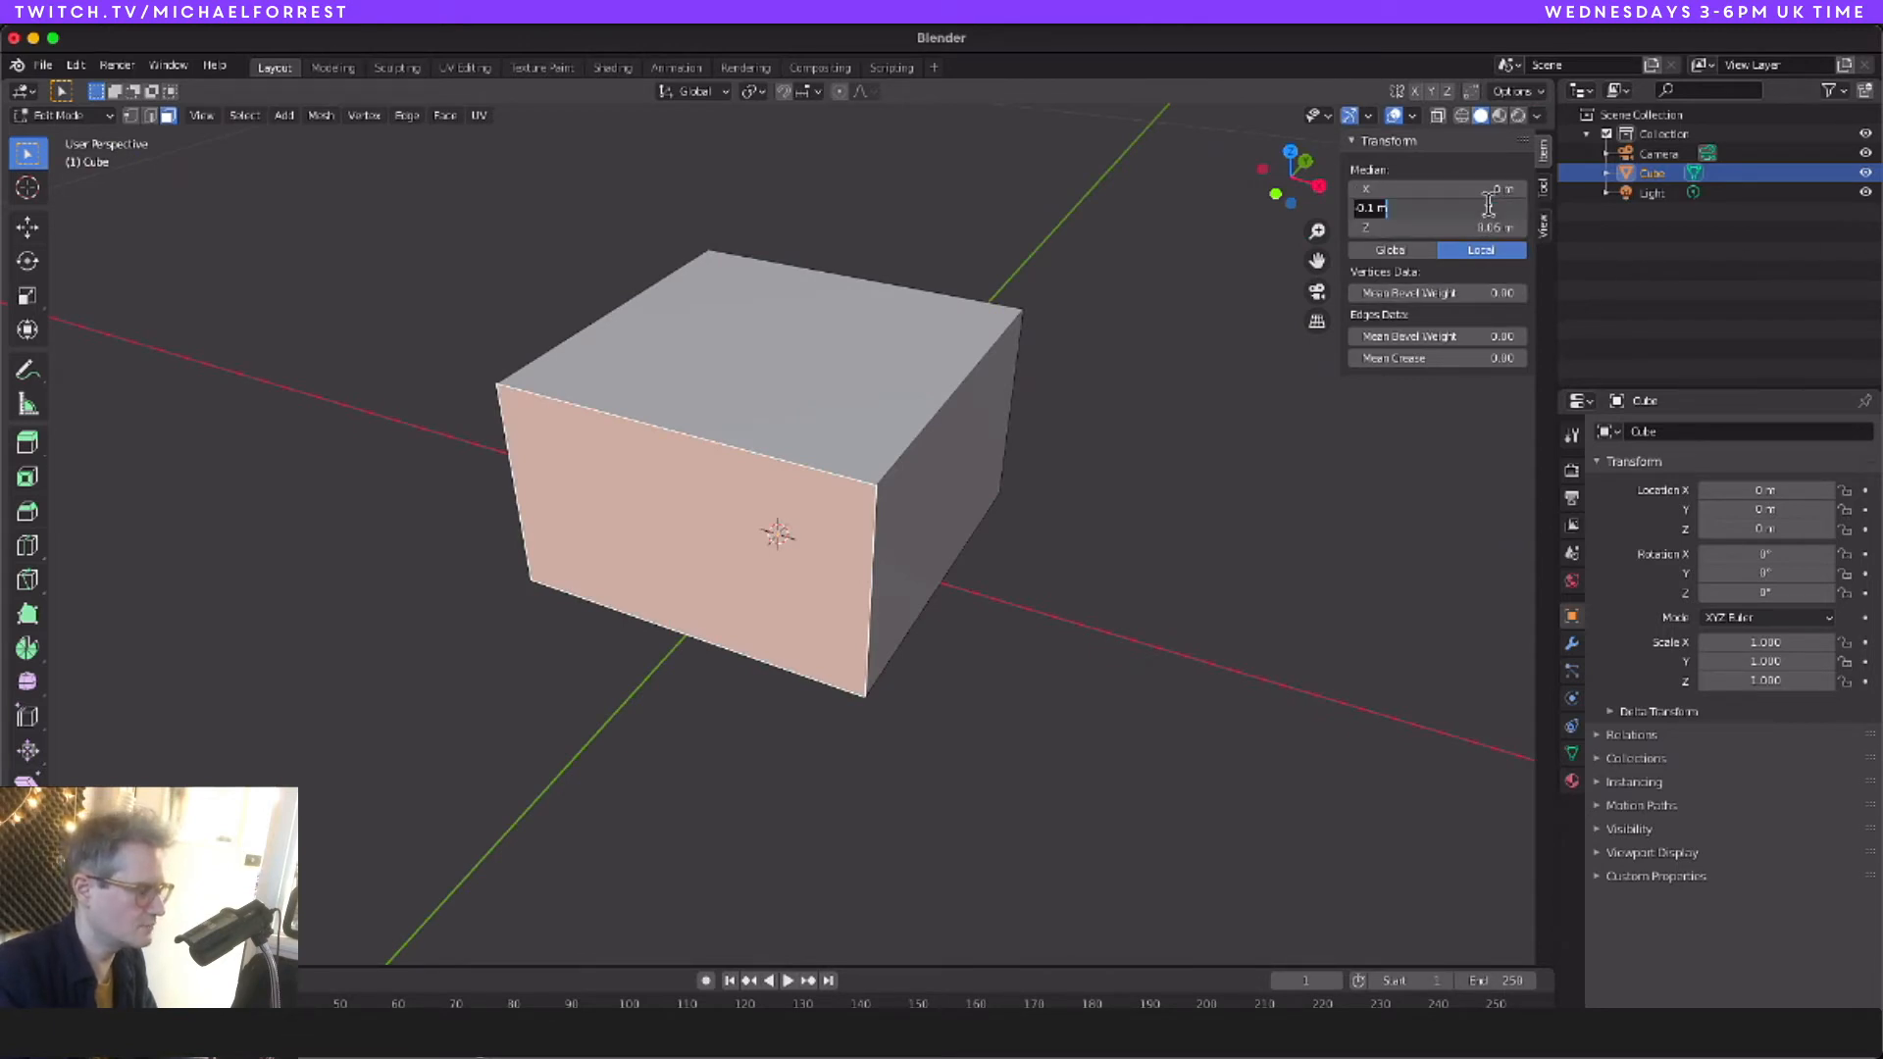
{"action": "type", "text": "0"}
Step: Select the opposite side face, check the shoebox length in the Sketch reference, and set the face's Y position to 0.34 m in Blender
{"action": "scroll", "coordinate": [1010, 468], "scroll_direction": "left", "scroll_amount": 5}
{"action": "scroll", "coordinate": [1011, 468], "scroll_direction": "right", "scroll_amount": 15}
{"action": "left_click", "coordinate": [812, 535]}
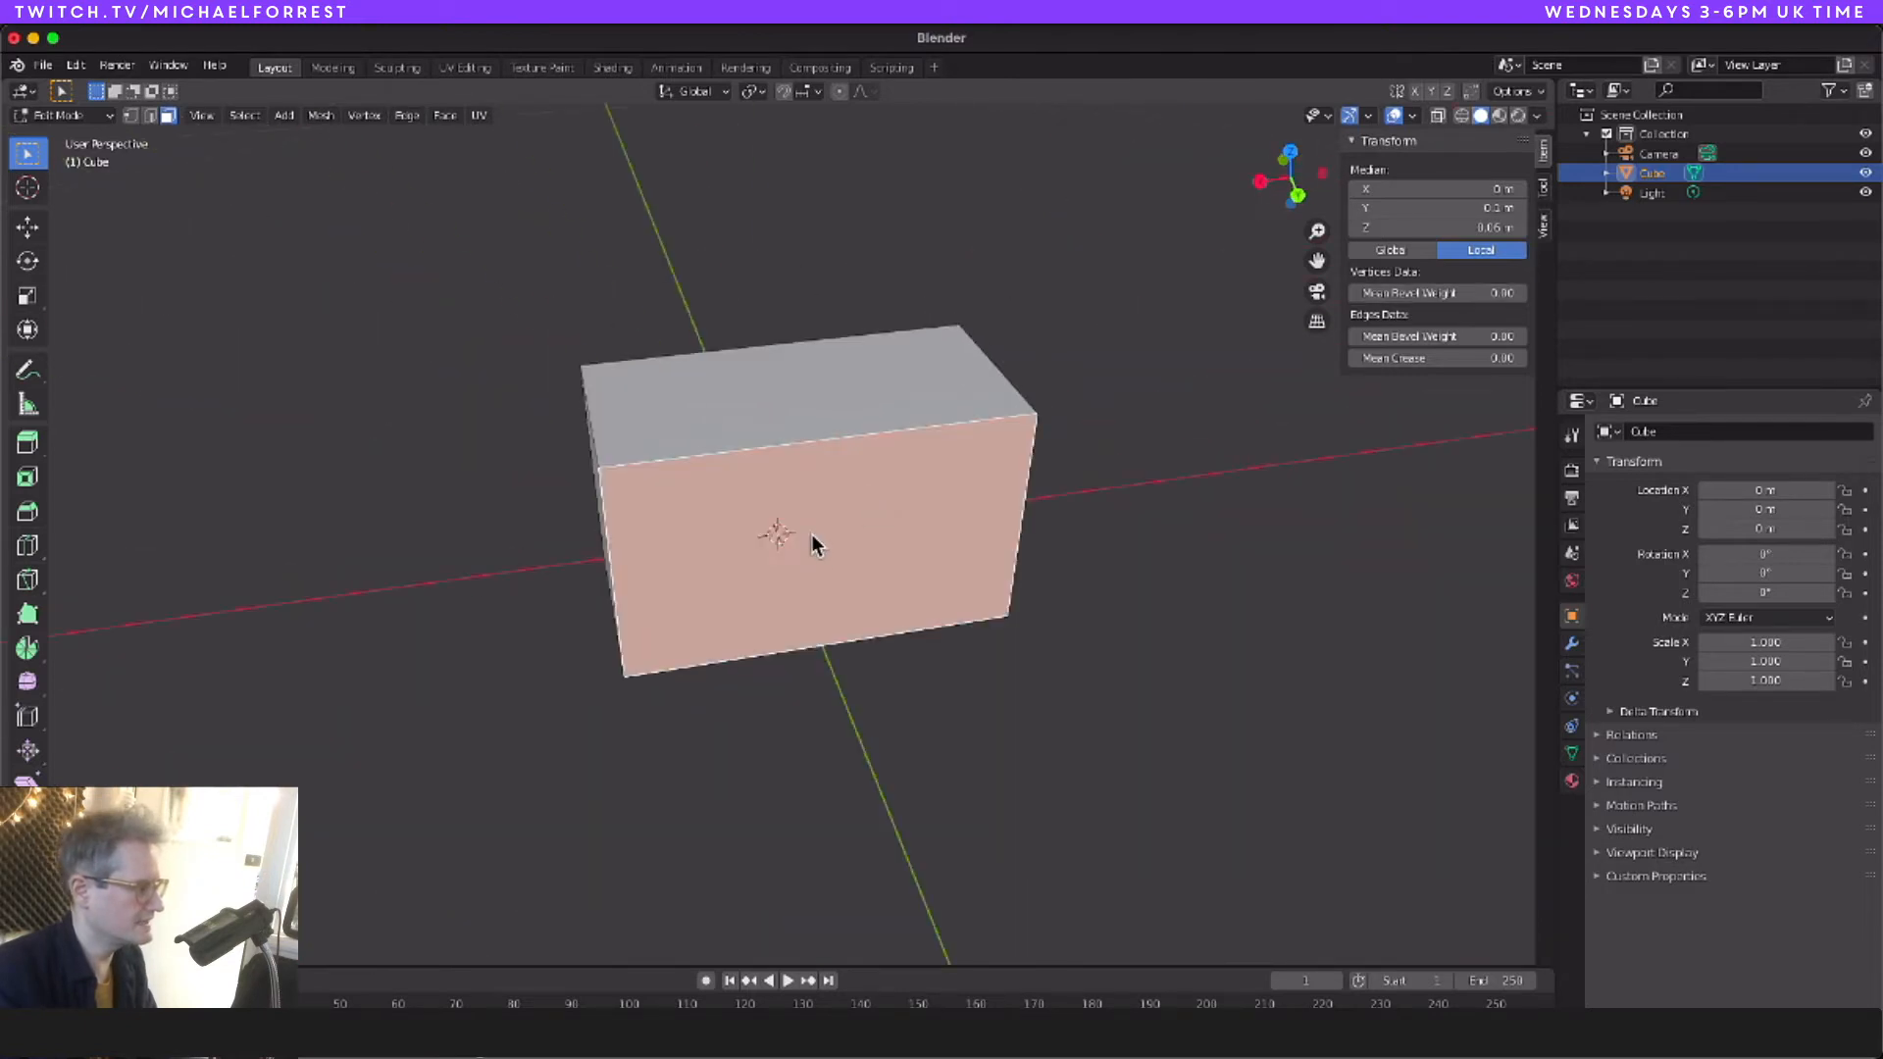
{"action": "key", "text": "super+Tab"}
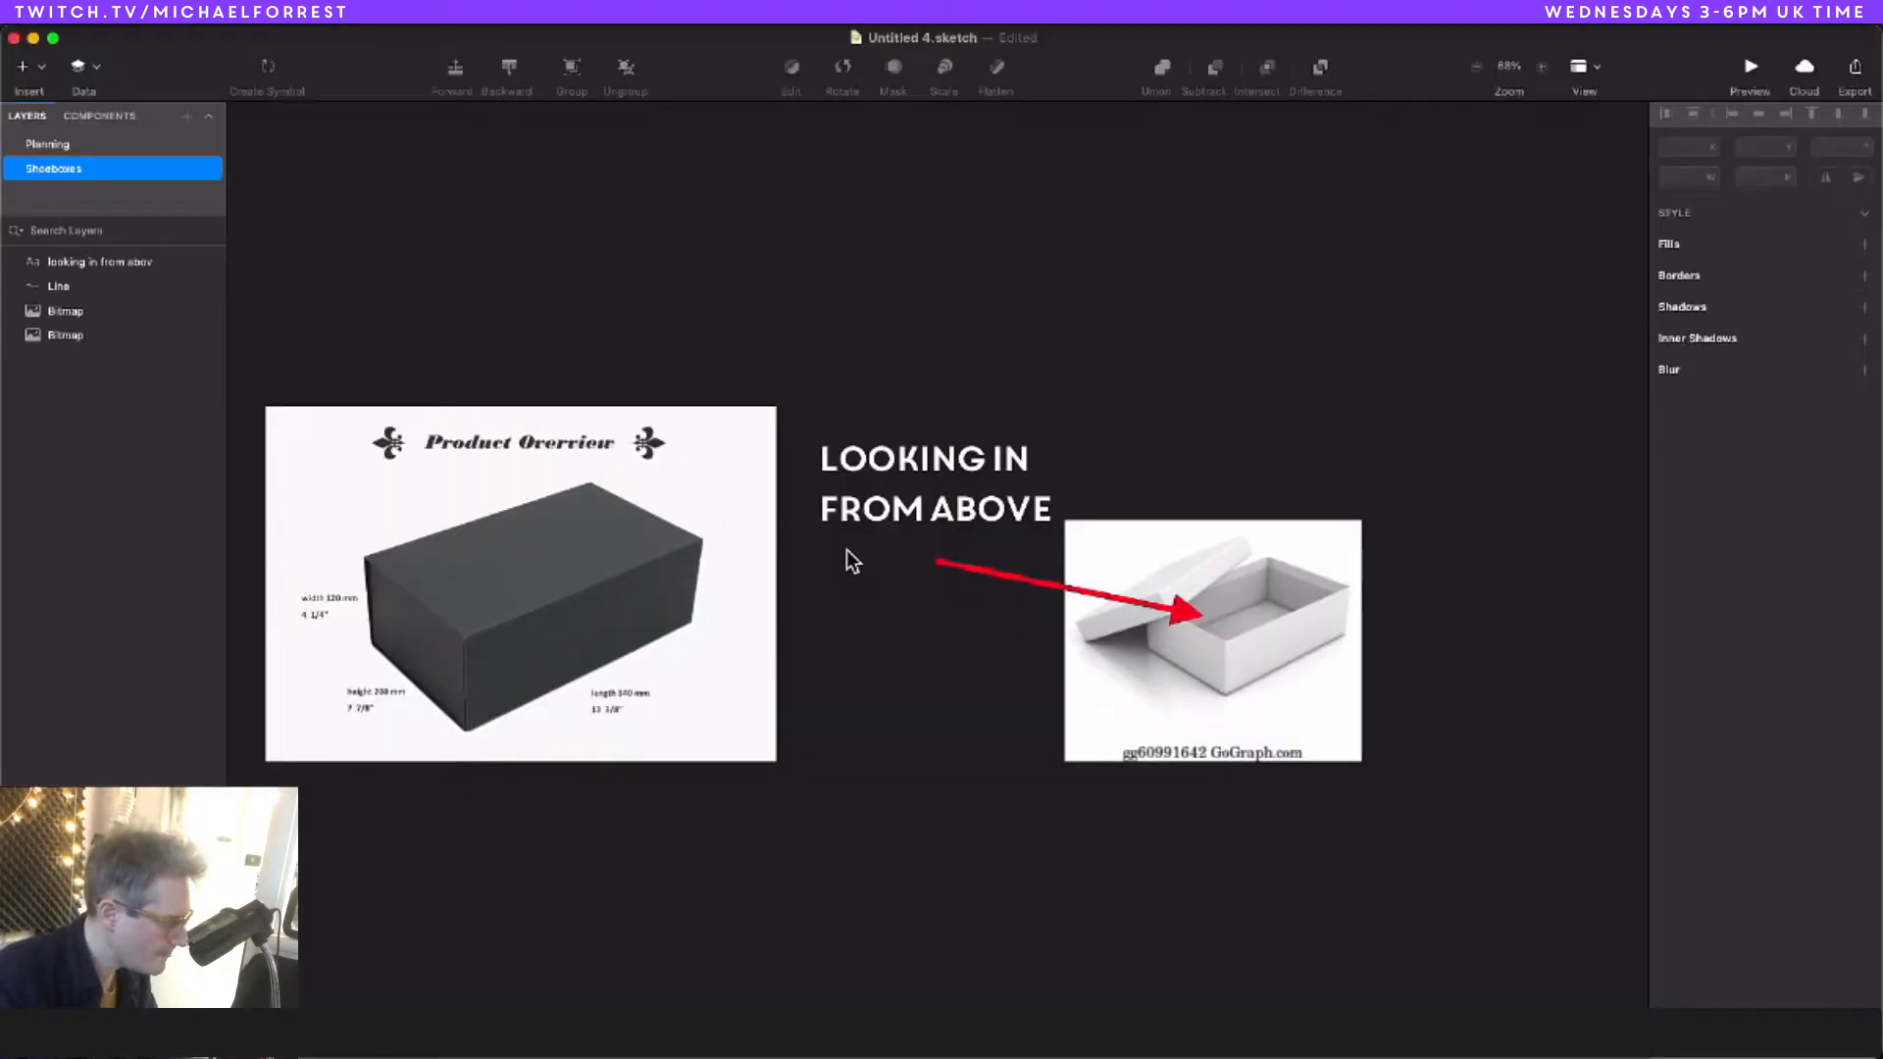
{"action": "key", "text": "super+Tab"}
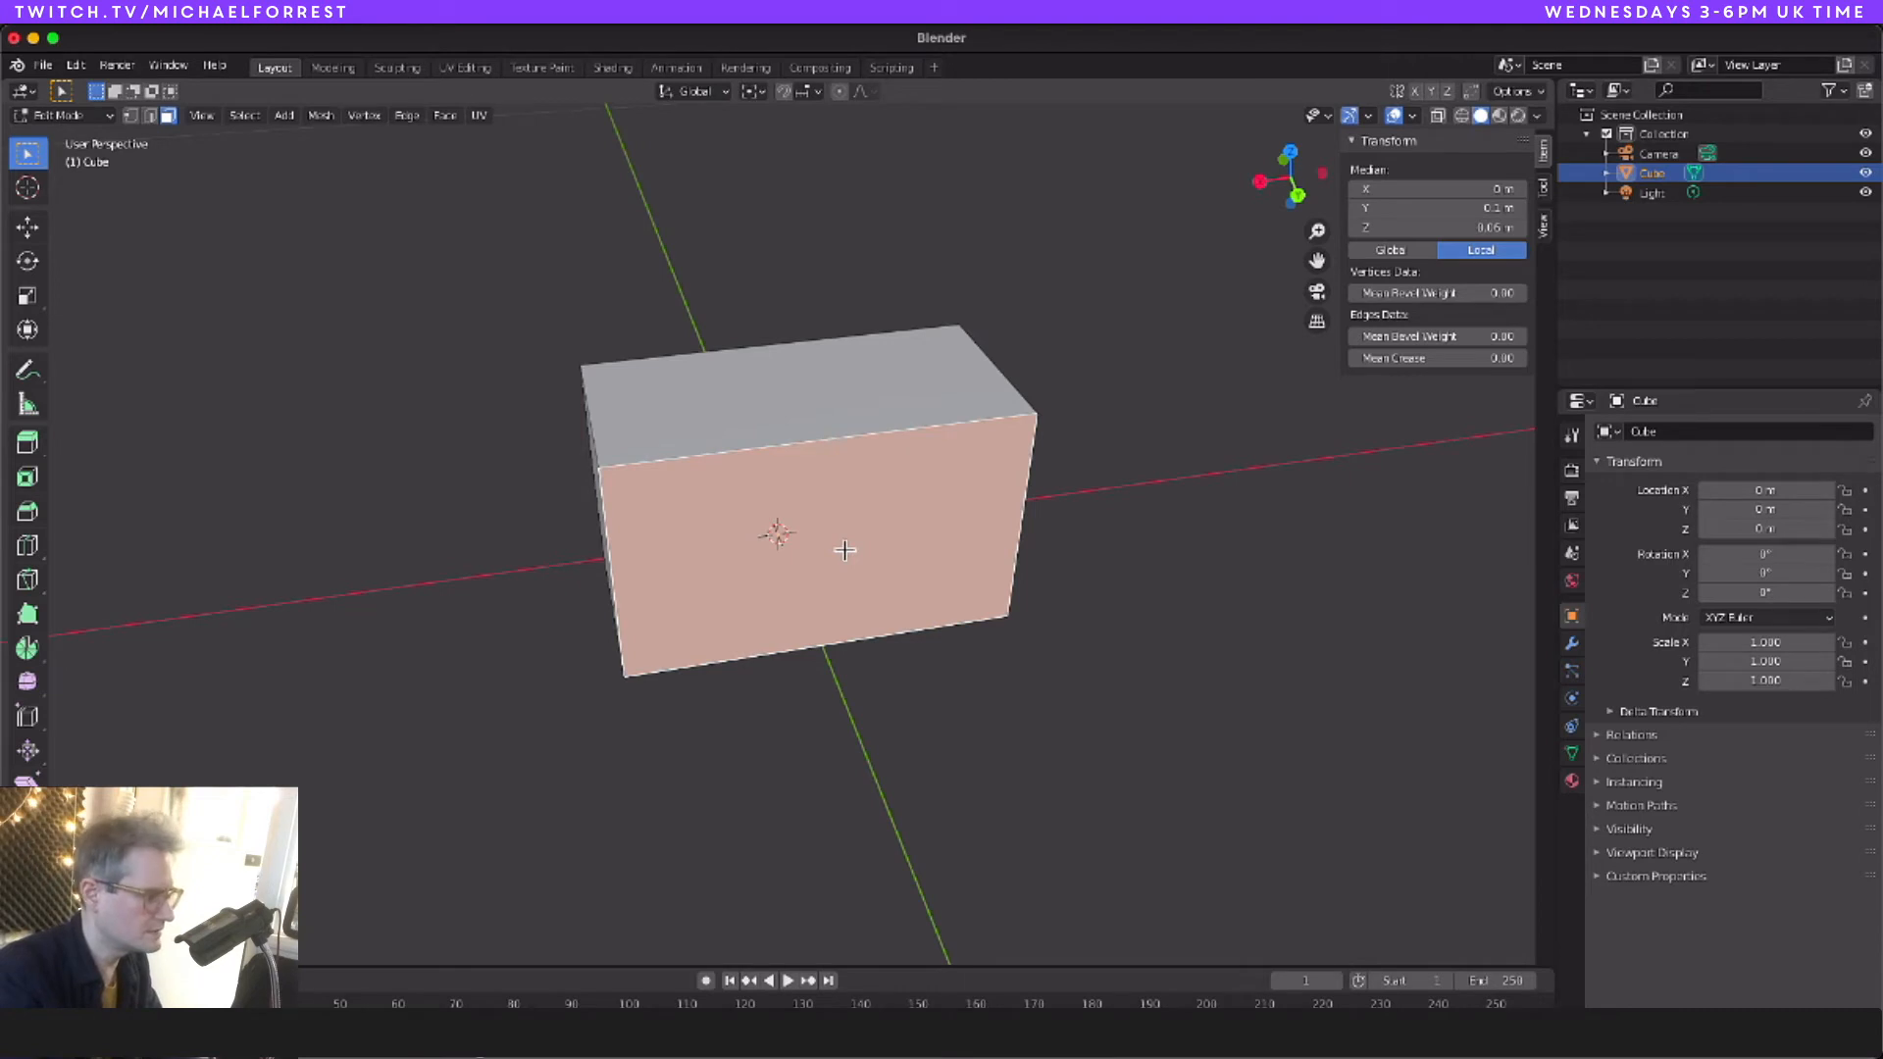
{"action": "left_click", "coordinate": [1437, 227]}
{"action": "key", "text": "Return"}
{"action": "left_click", "coordinate": [1492, 208]}
{"action": "type", "text": ".34"}
{"action": "key", "text": "Return"}
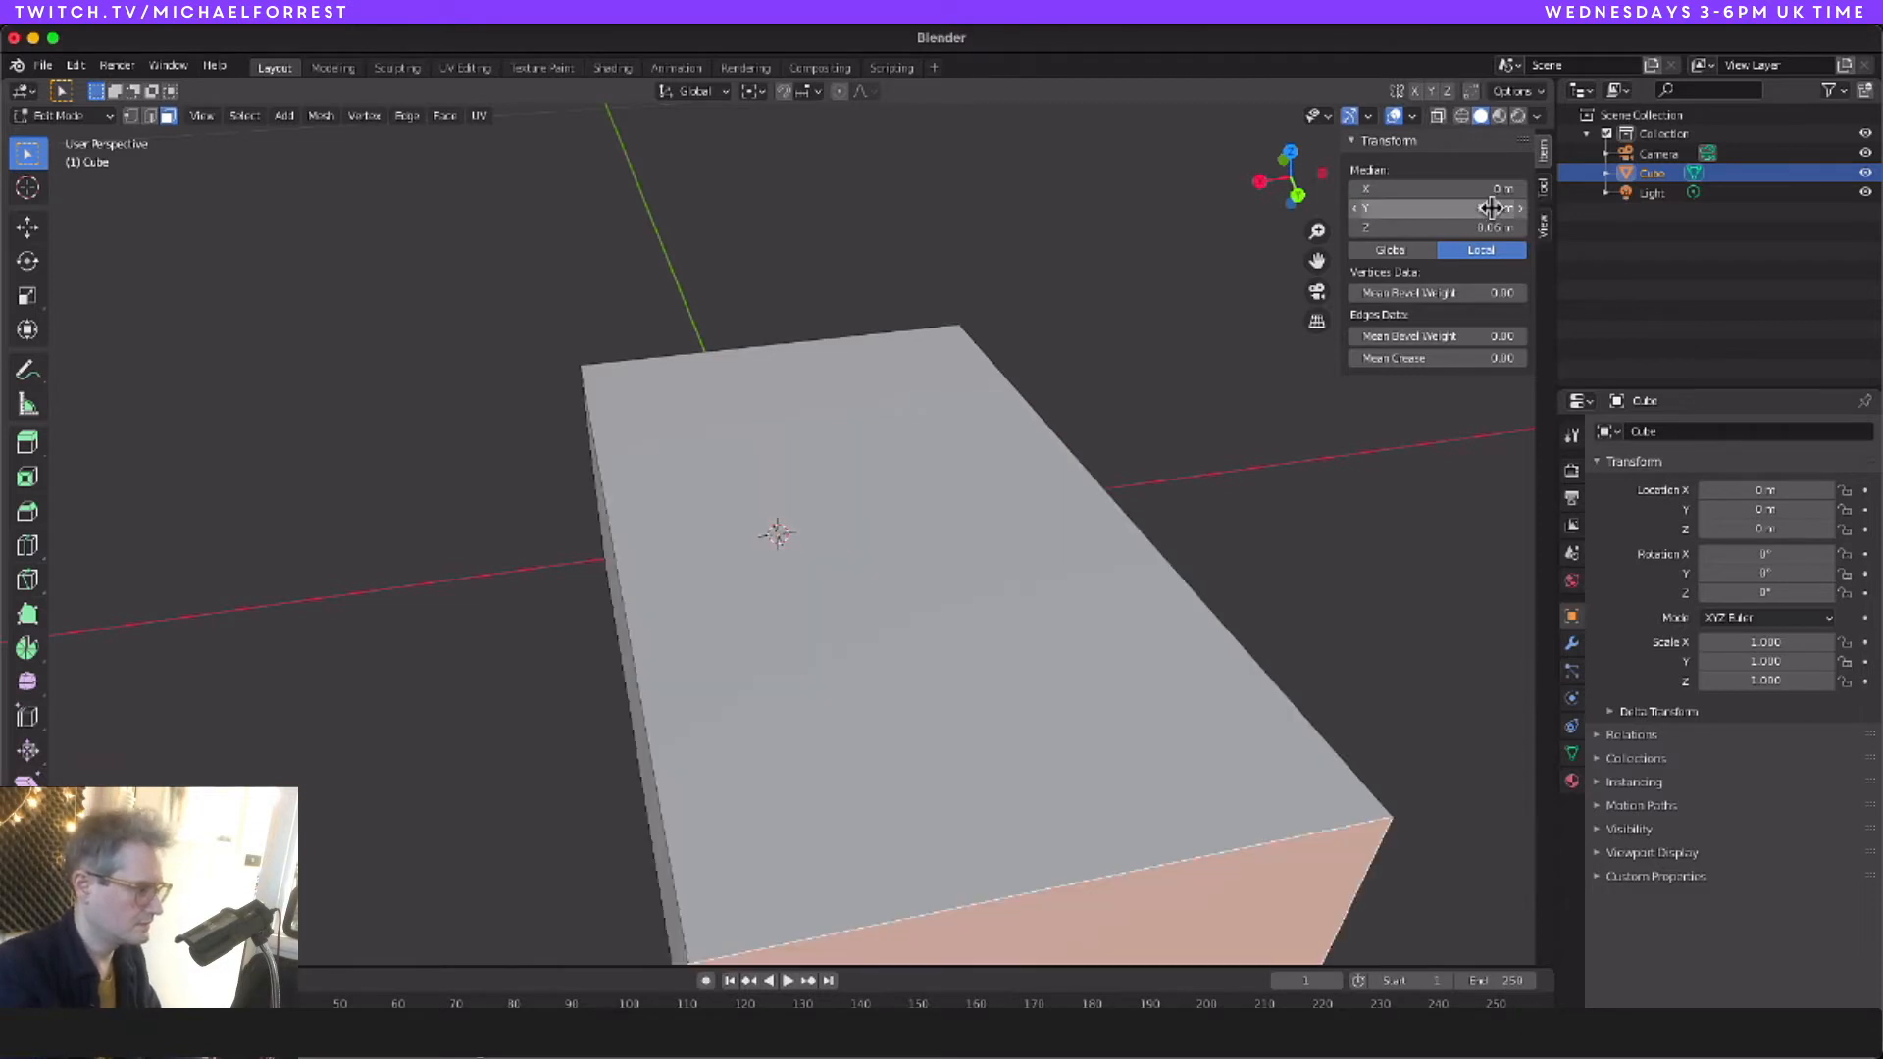
Step: Check the box's overall dimensions in Object Mode, then delete its top face in Edit Mode to open the box
{"action": "scroll", "coordinate": [539, 648], "scroll_direction": "right", "scroll_amount": 10}
{"action": "scroll", "coordinate": [534, 648], "scroll_direction": "left", "scroll_amount": 15}
{"action": "scroll", "coordinate": [533, 649], "scroll_direction": "left", "scroll_amount": 15}
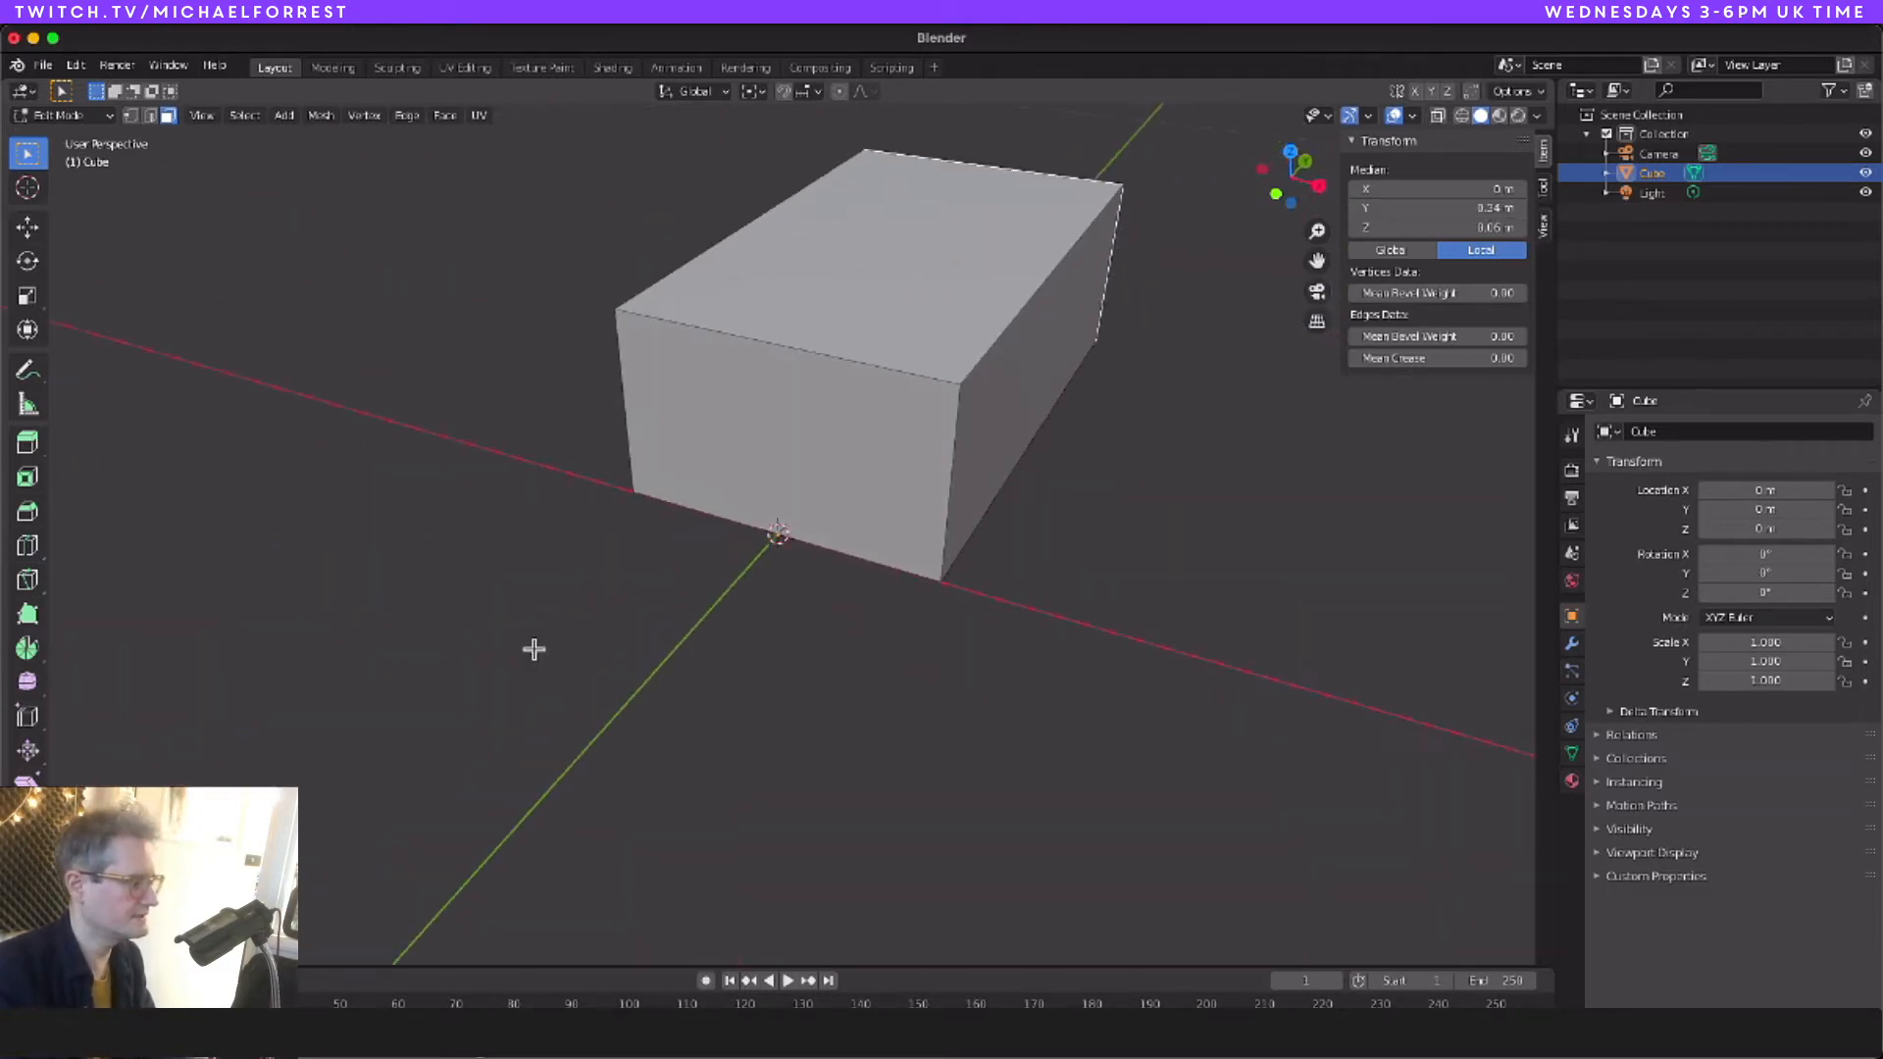
{"action": "scroll", "coordinate": [533, 648], "scroll_direction": "right", "scroll_amount": 8}
{"action": "scroll", "coordinate": [534, 649], "scroll_direction": "up", "scroll_amount": 5}
{"action": "key", "text": "Tab"}
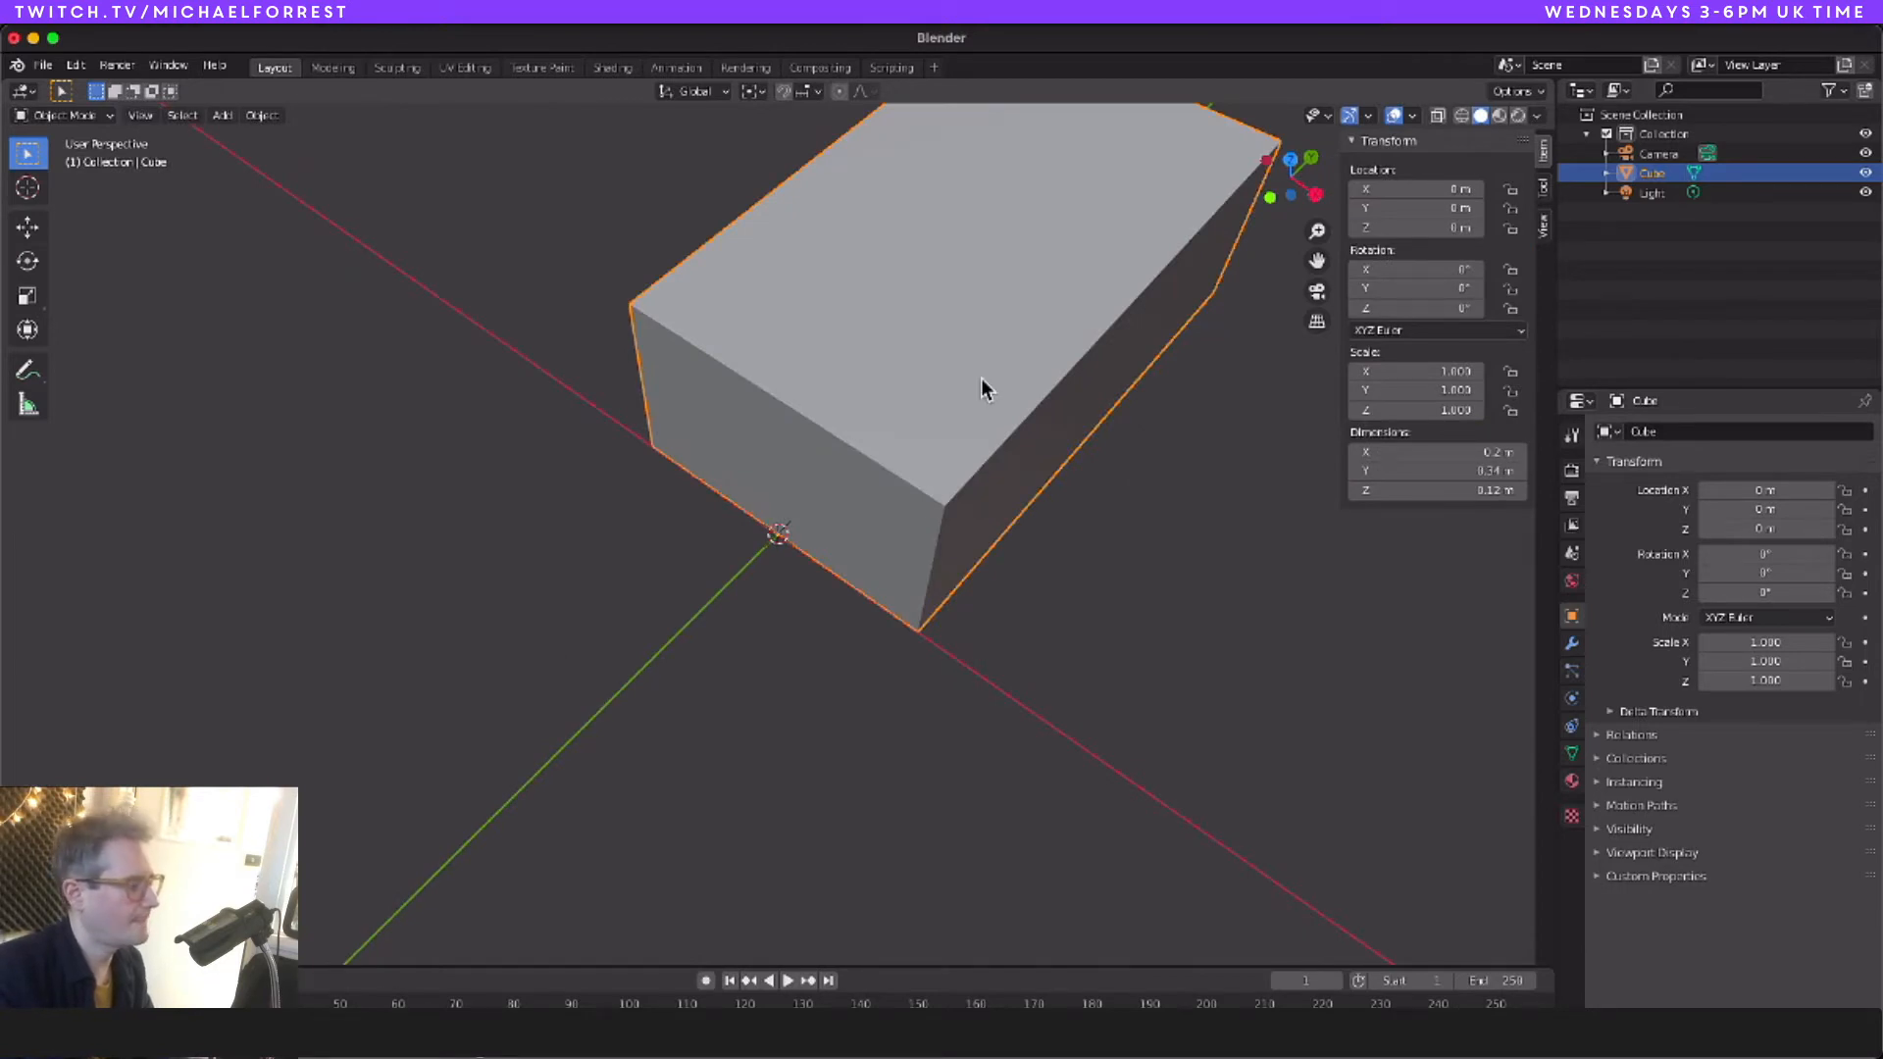
{"action": "key", "text": "Tab"}
{"action": "left_click", "coordinate": [964, 404]}
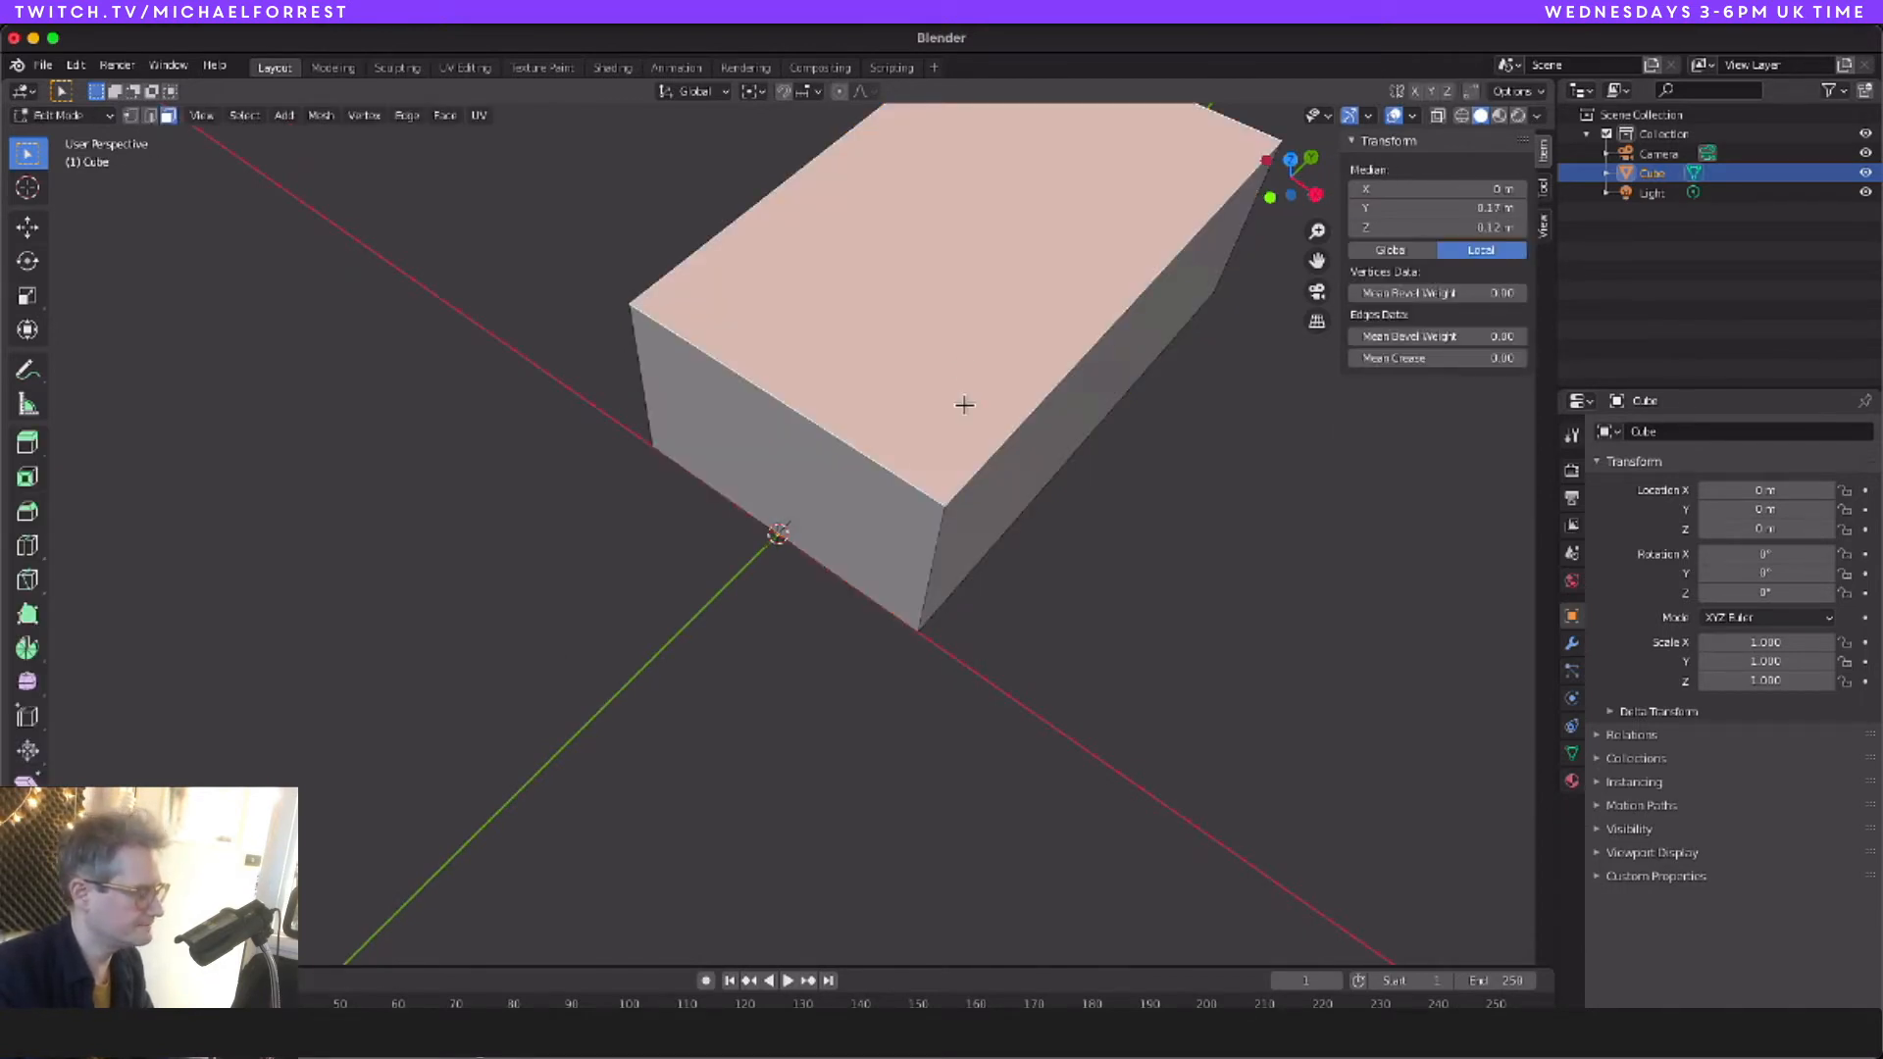
{"action": "key", "text": "x"}
{"action": "left_click", "coordinate": [967, 406]}
{"action": "key", "text": "ctrl+z"}
{"action": "key", "text": "x"}
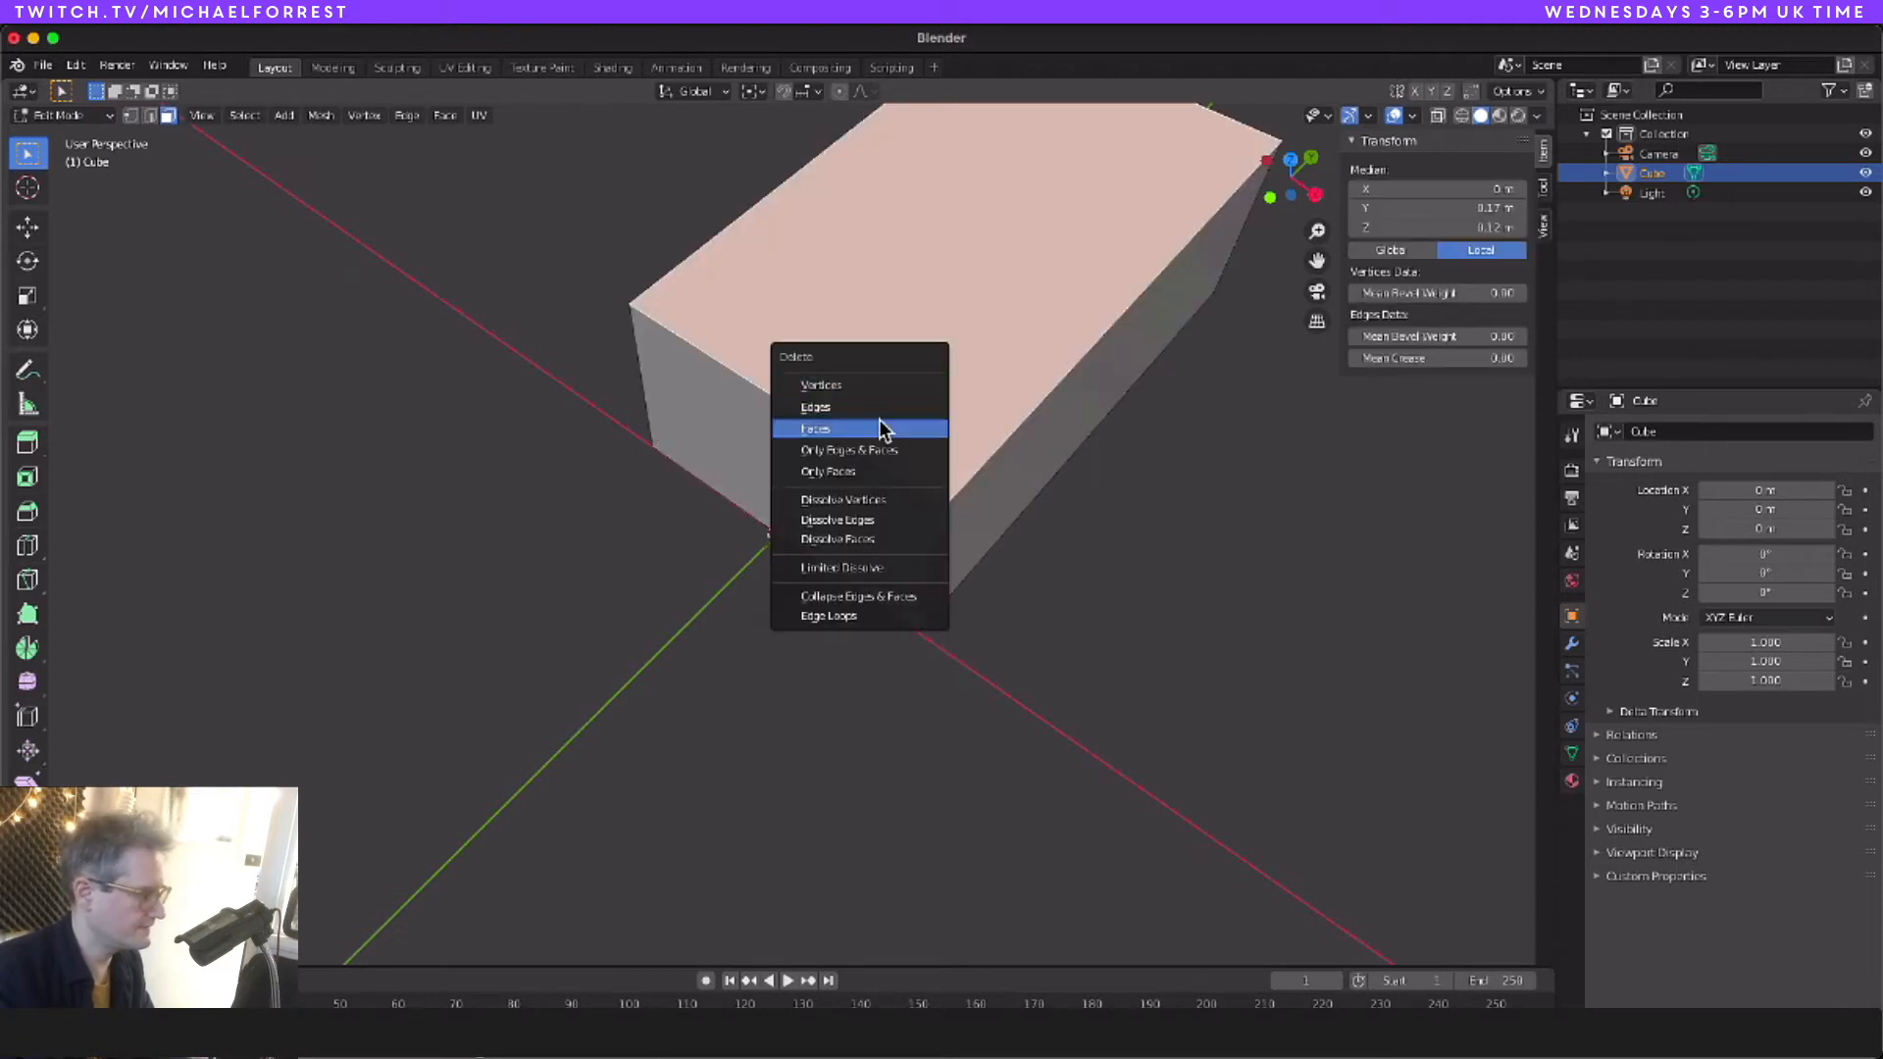
{"action": "left_click", "coordinate": [879, 420]}
Step: Select the whole open-topped box mesh and return to Object Mode
{"action": "scroll", "coordinate": [892, 440], "scroll_direction": "down", "scroll_amount": 2}
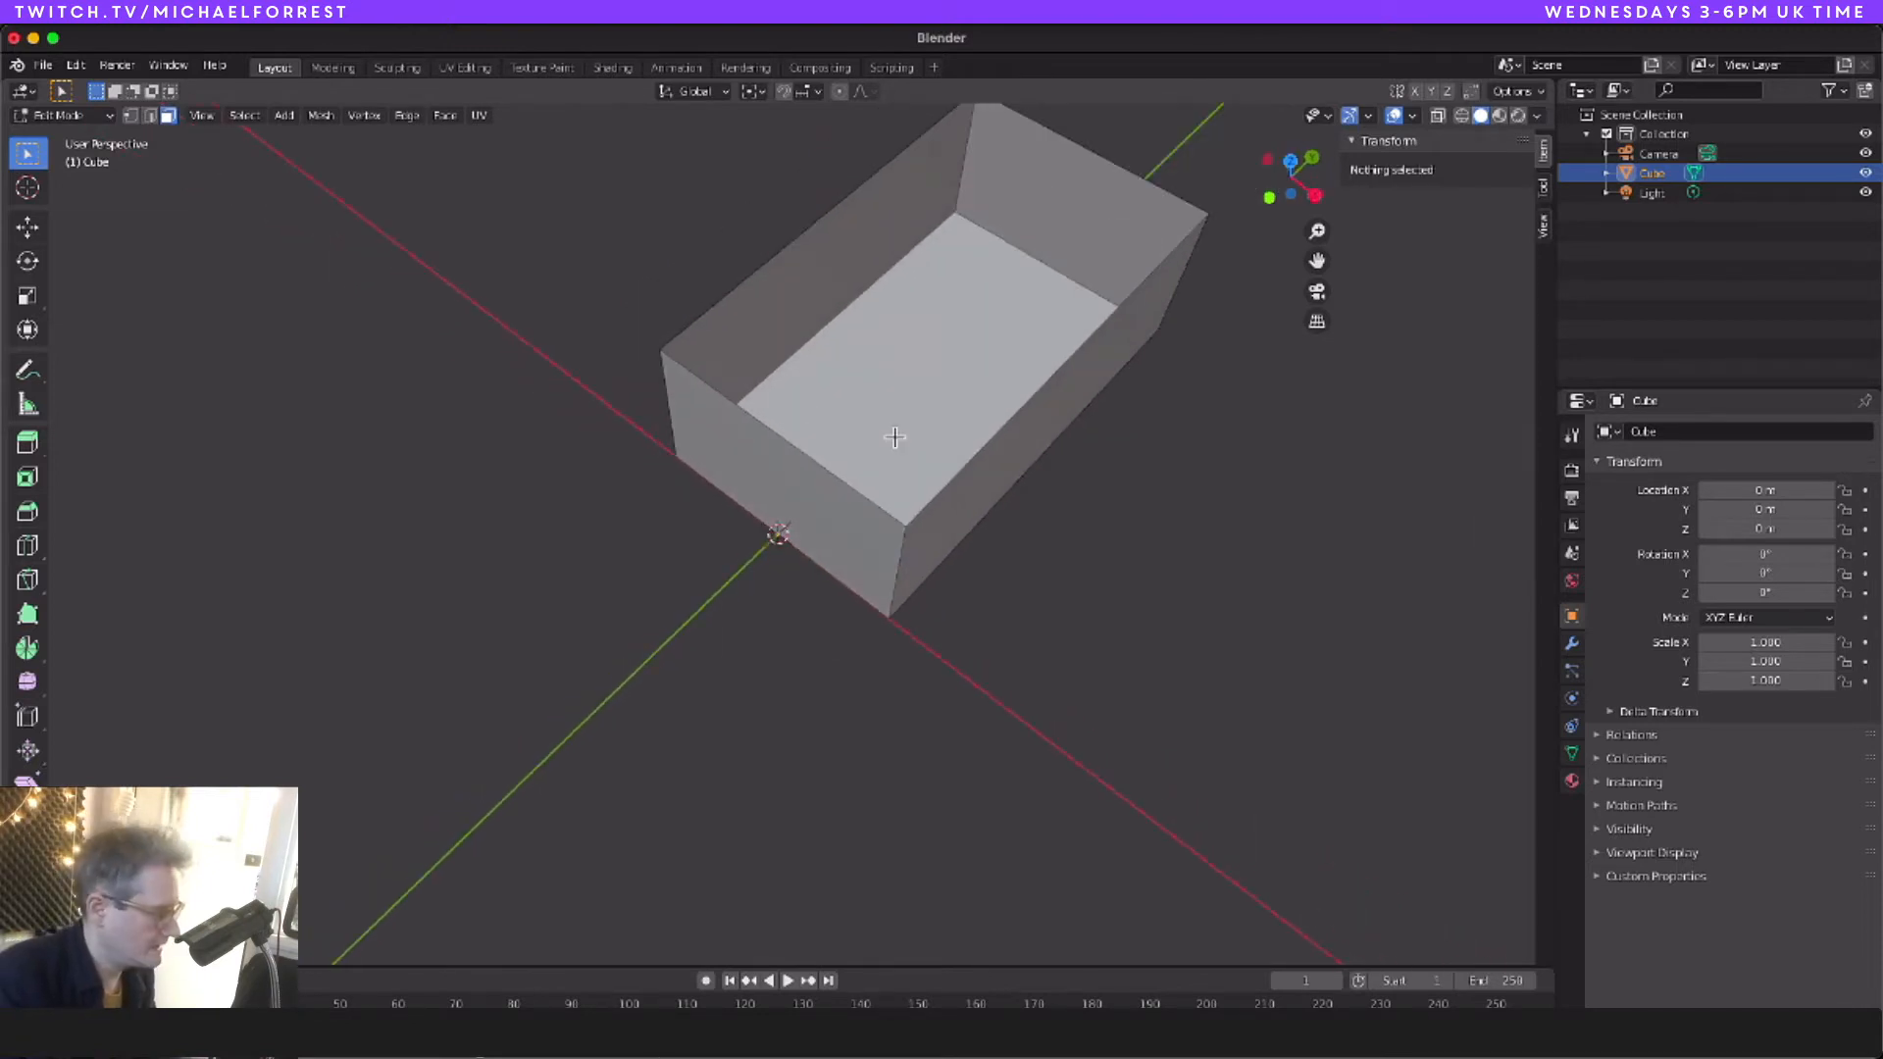
{"action": "scroll", "coordinate": [894, 437], "scroll_direction": "up", "scroll_amount": 5, "text": "shift"}
{"action": "scroll", "coordinate": [894, 438], "scroll_direction": "right", "scroll_amount": 3, "text": "ctrl"}
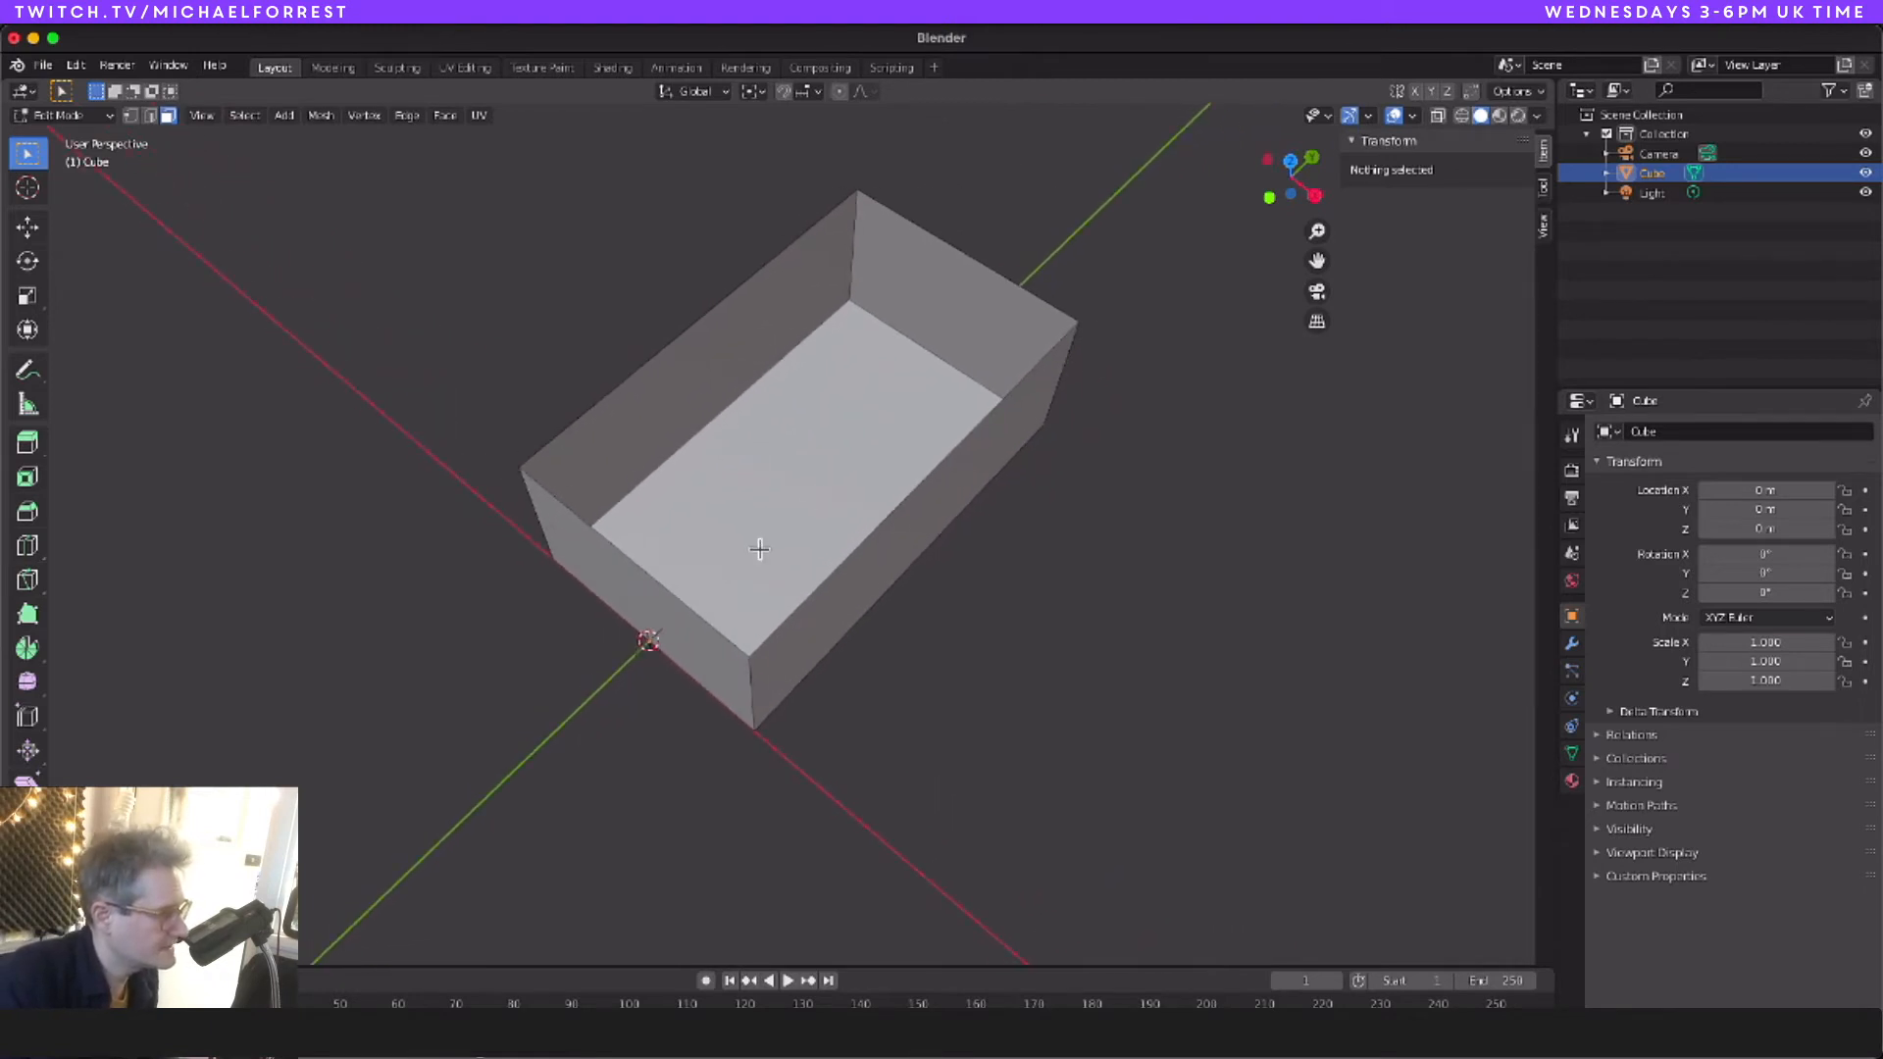
{"action": "scroll", "coordinate": [760, 549], "scroll_direction": "right", "scroll_amount": 5}
{"action": "scroll", "coordinate": [760, 549], "scroll_direction": "left", "scroll_amount": 8}
{"action": "scroll", "coordinate": [760, 550], "scroll_direction": "right", "scroll_amount": 3}
{"action": "key", "text": "a"}
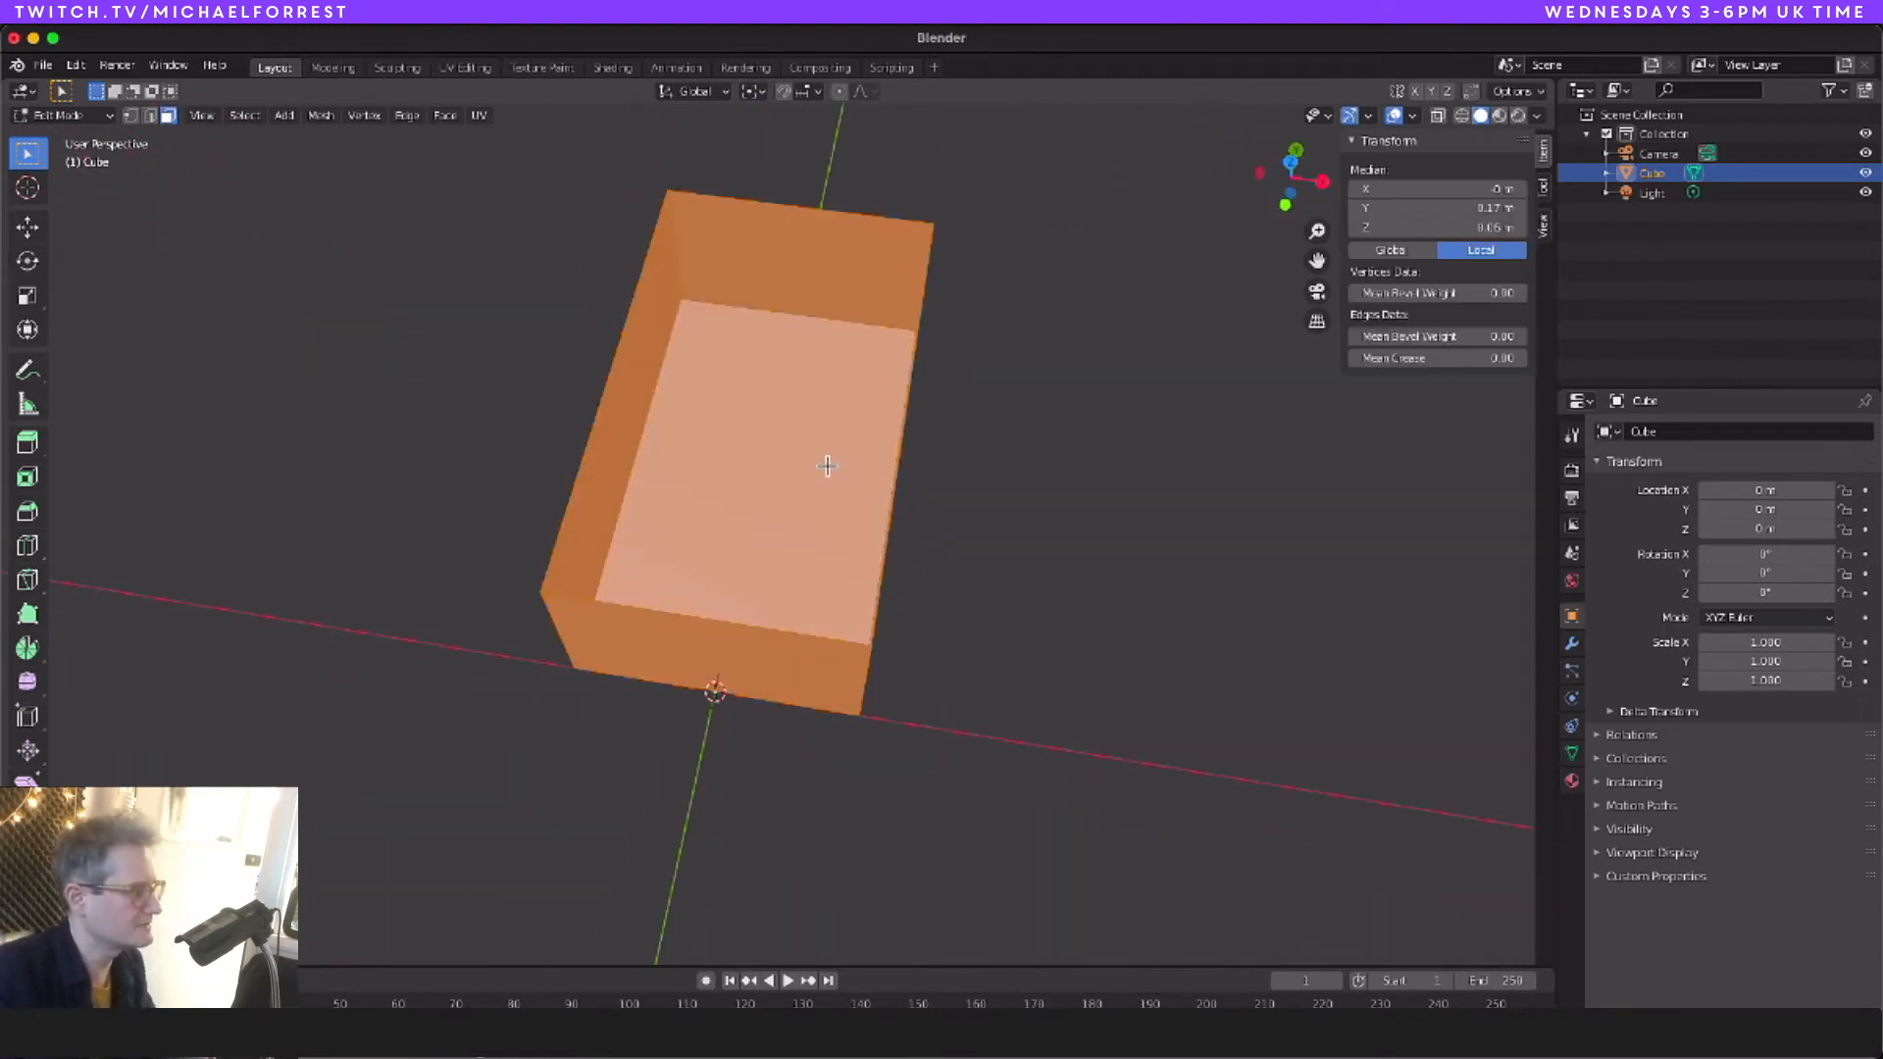
{"action": "key", "text": "Tab"}
{"action": "key", "text": "Tab"}
{"action": "key", "text": "Tab"}
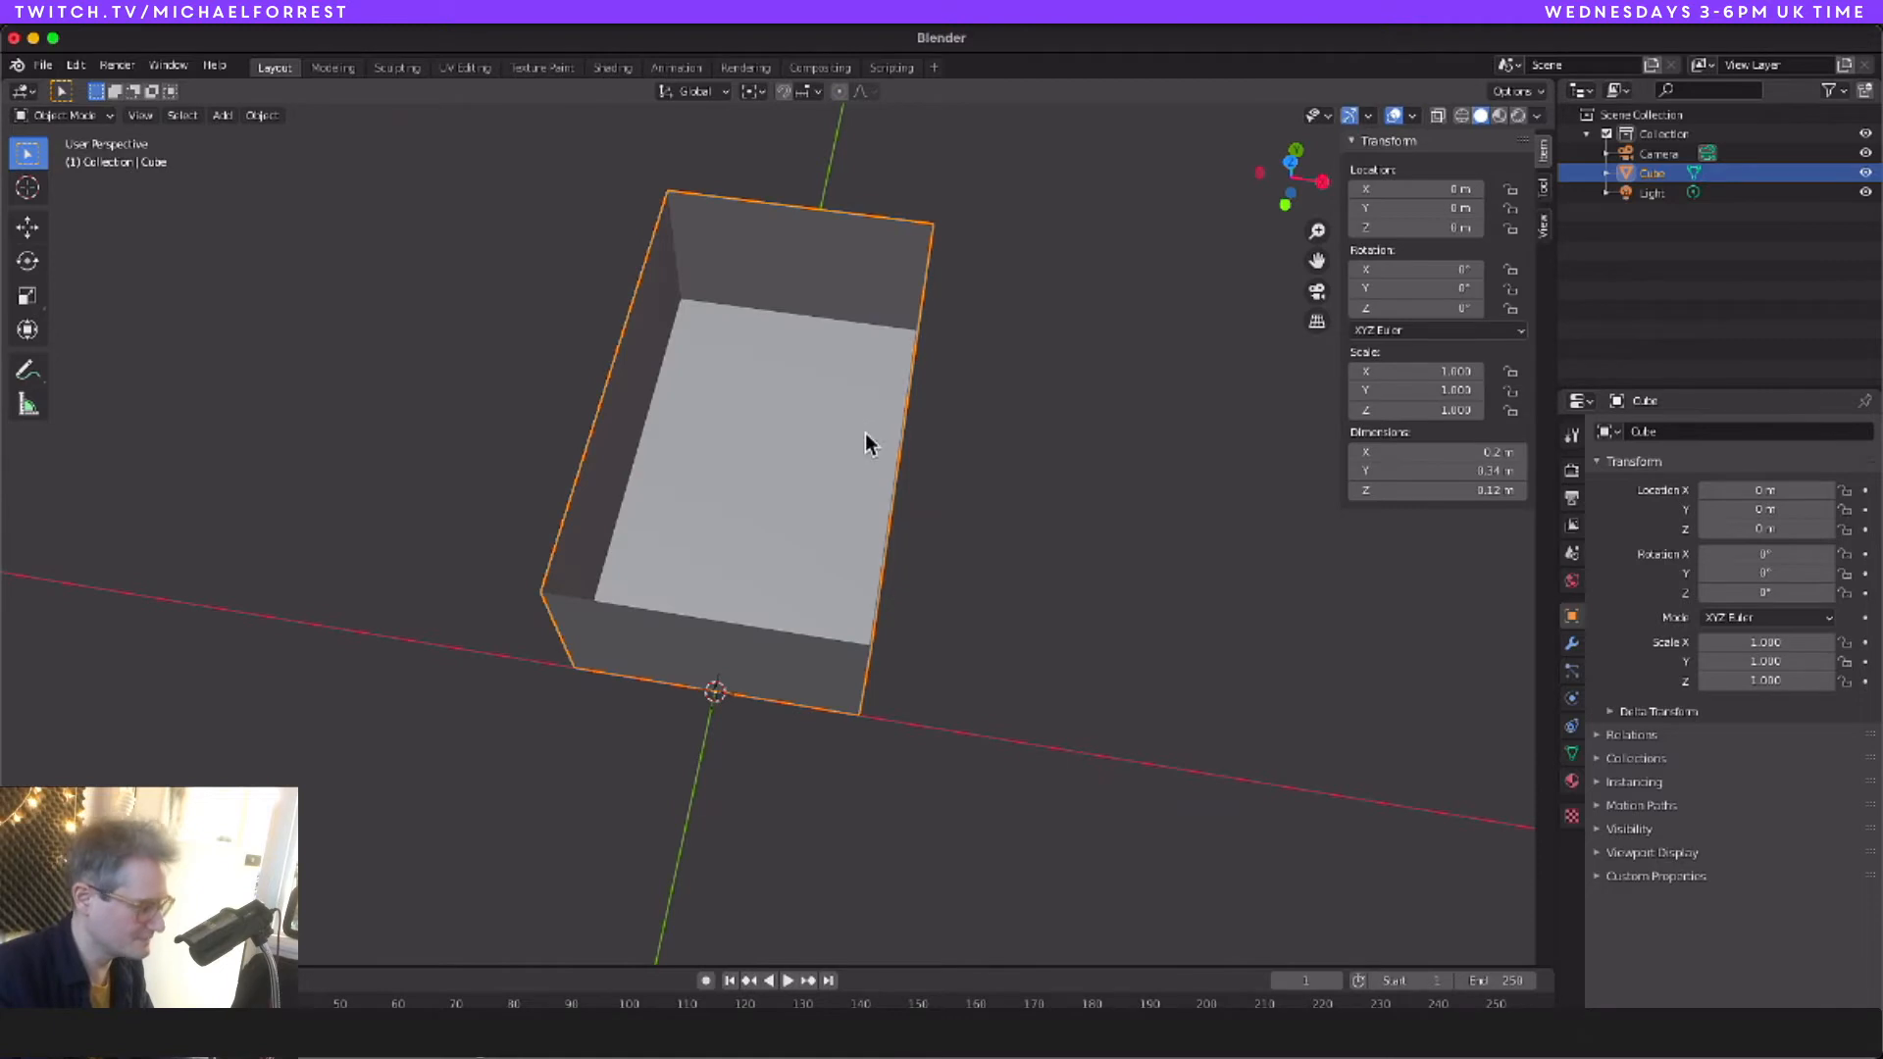
{"action": "key", "text": "g"}
{"action": "key", "text": "y"}
{"action": "key", "text": "Escape"}
Step: Add a Solidify modifier to the open box to give its walls thickness
{"action": "scroll", "coordinate": [793, 436], "scroll_direction": "right", "scroll_amount": 10}
{"action": "scroll", "coordinate": [792, 435], "scroll_direction": "down", "scroll_amount": 4}
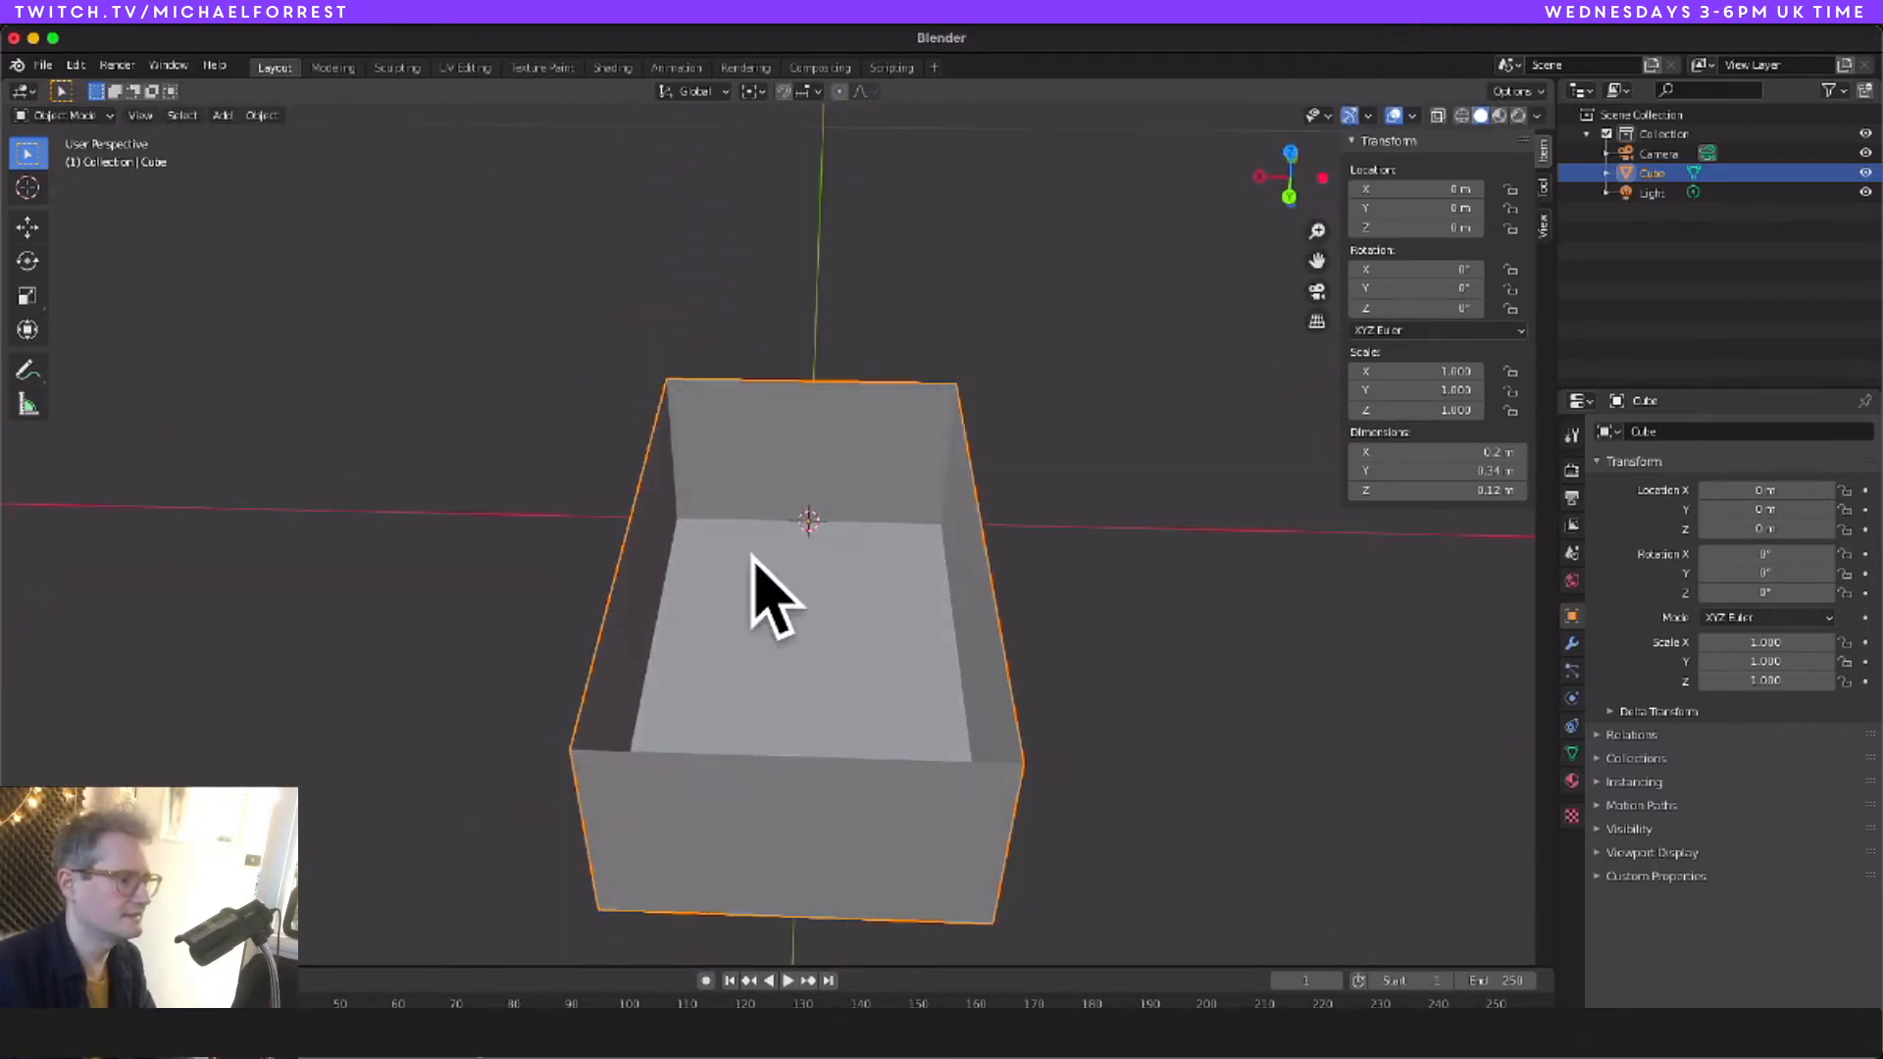
{"action": "scroll", "coordinate": [746, 574], "scroll_direction": "up", "scroll_amount": 3}
{"action": "left_click", "coordinate": [1571, 644]}
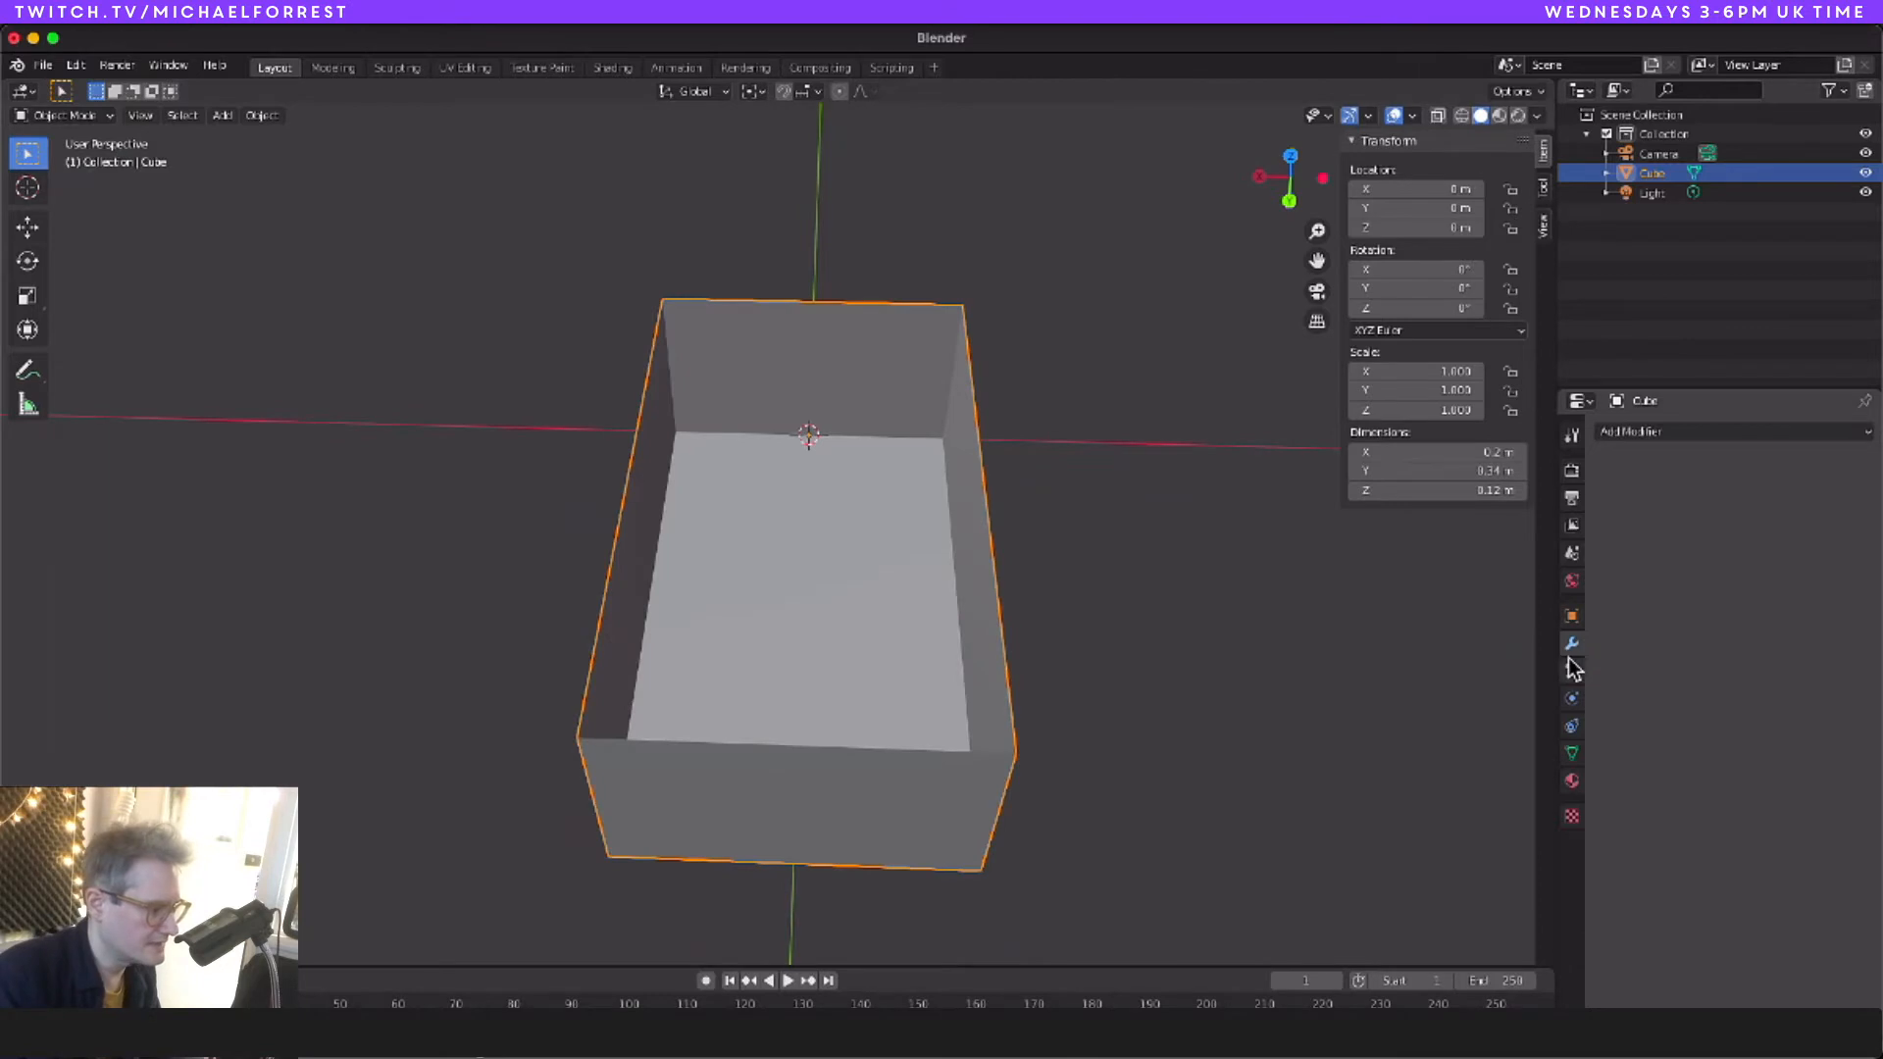
{"action": "left_click", "coordinate": [1793, 434]}
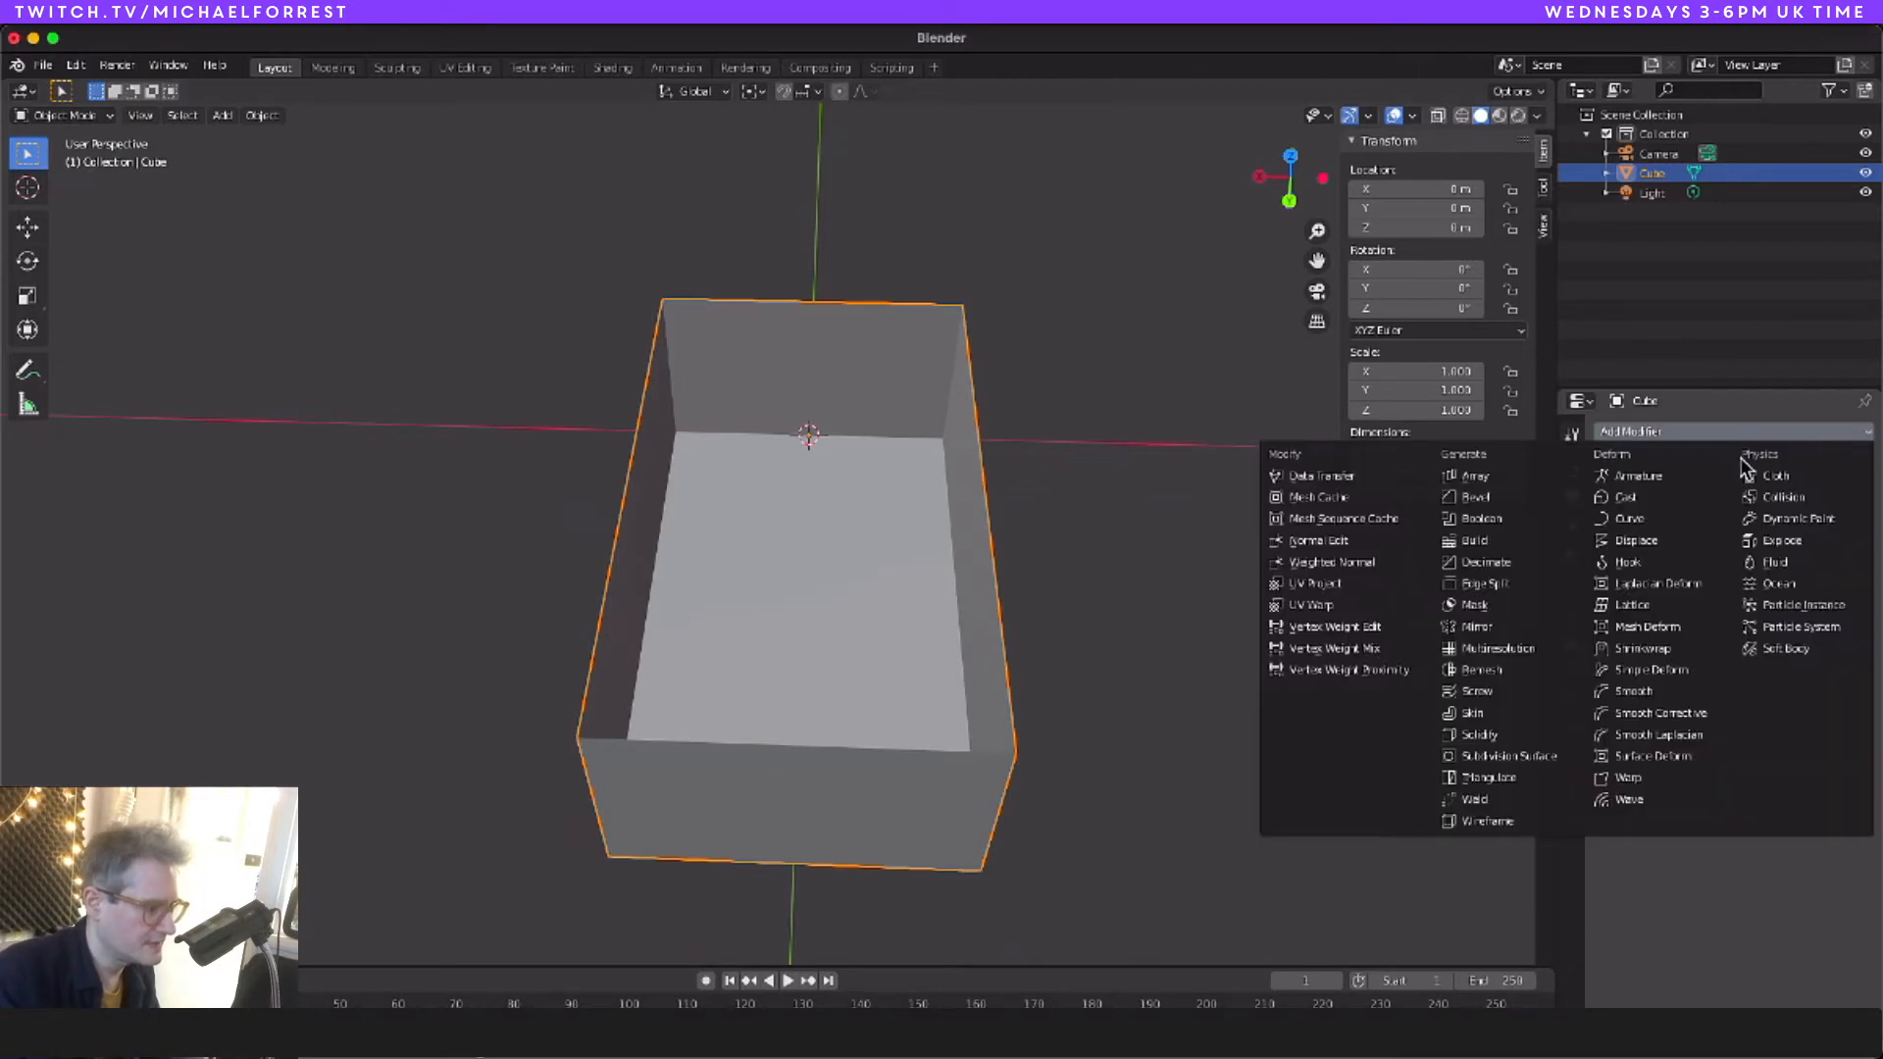
{"action": "left_click", "coordinate": [1525, 733]}
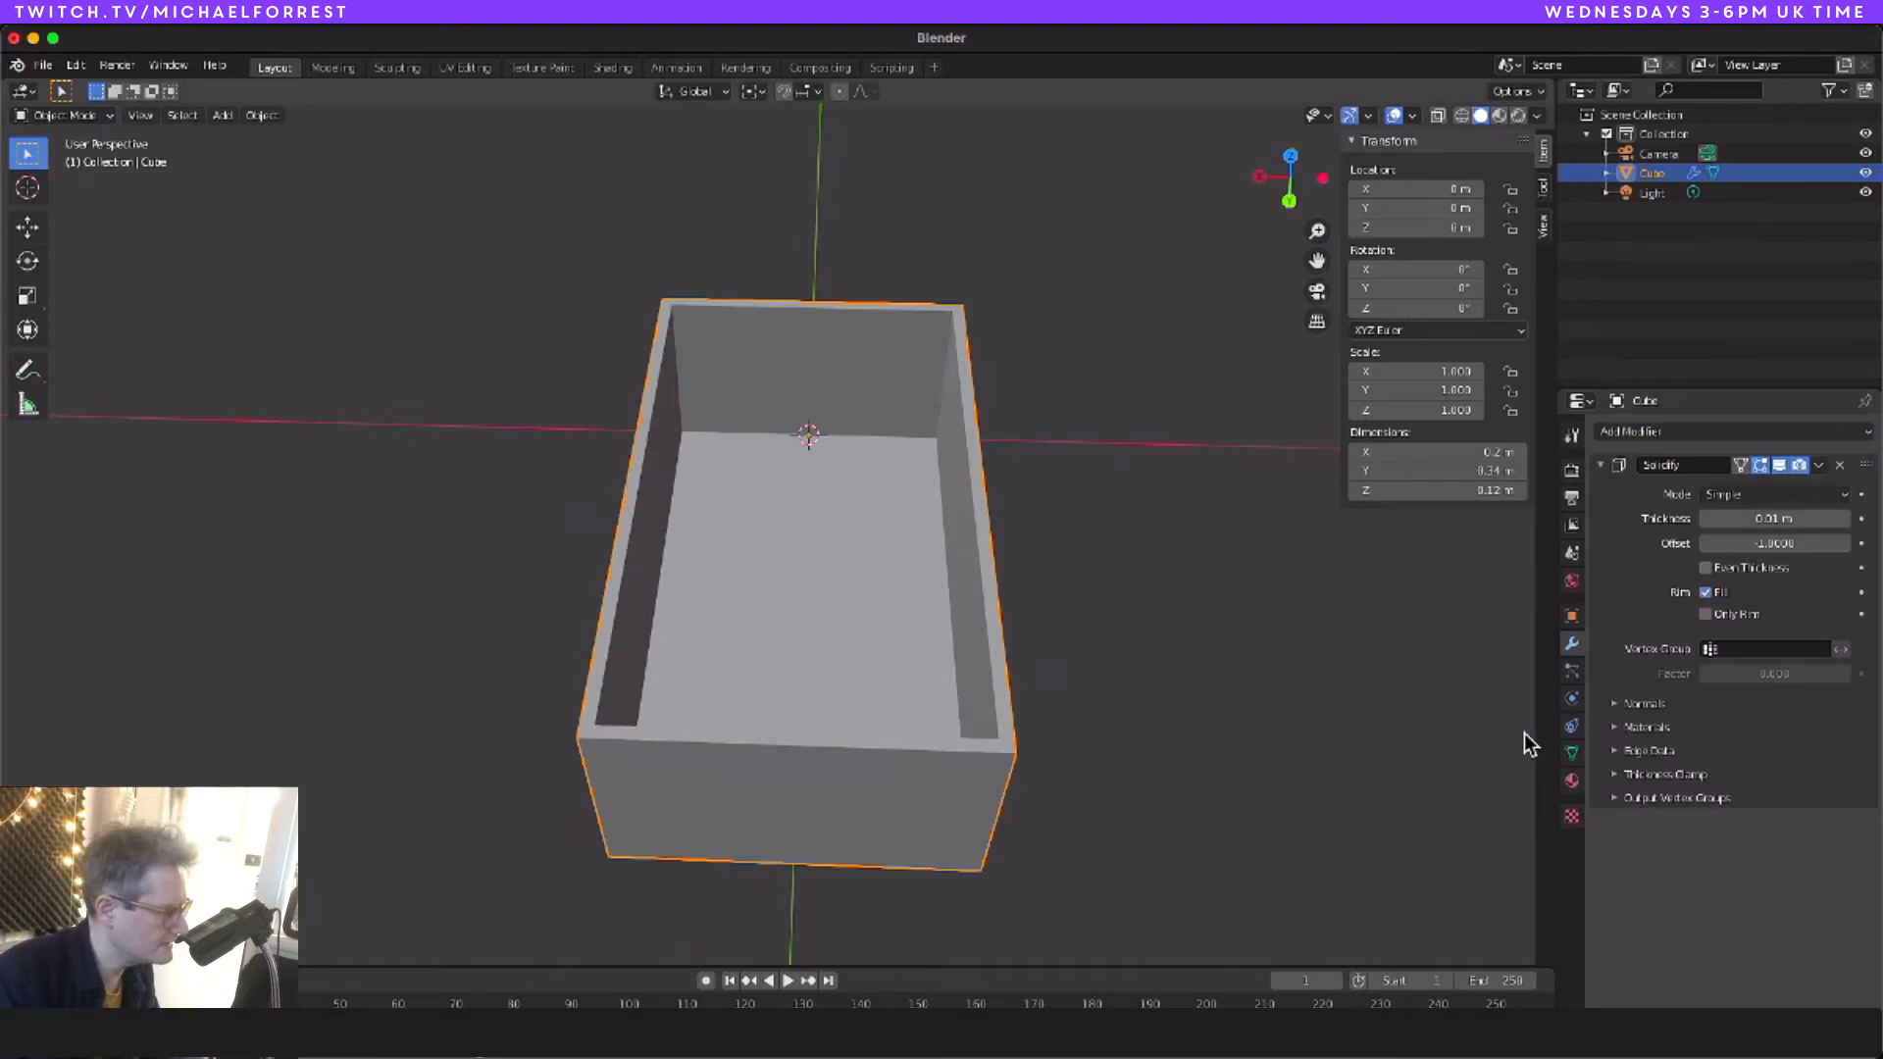
Step: Set the Solidify modifier's thickness to 0.005 m
{"action": "left_click", "coordinate": [1788, 519]}
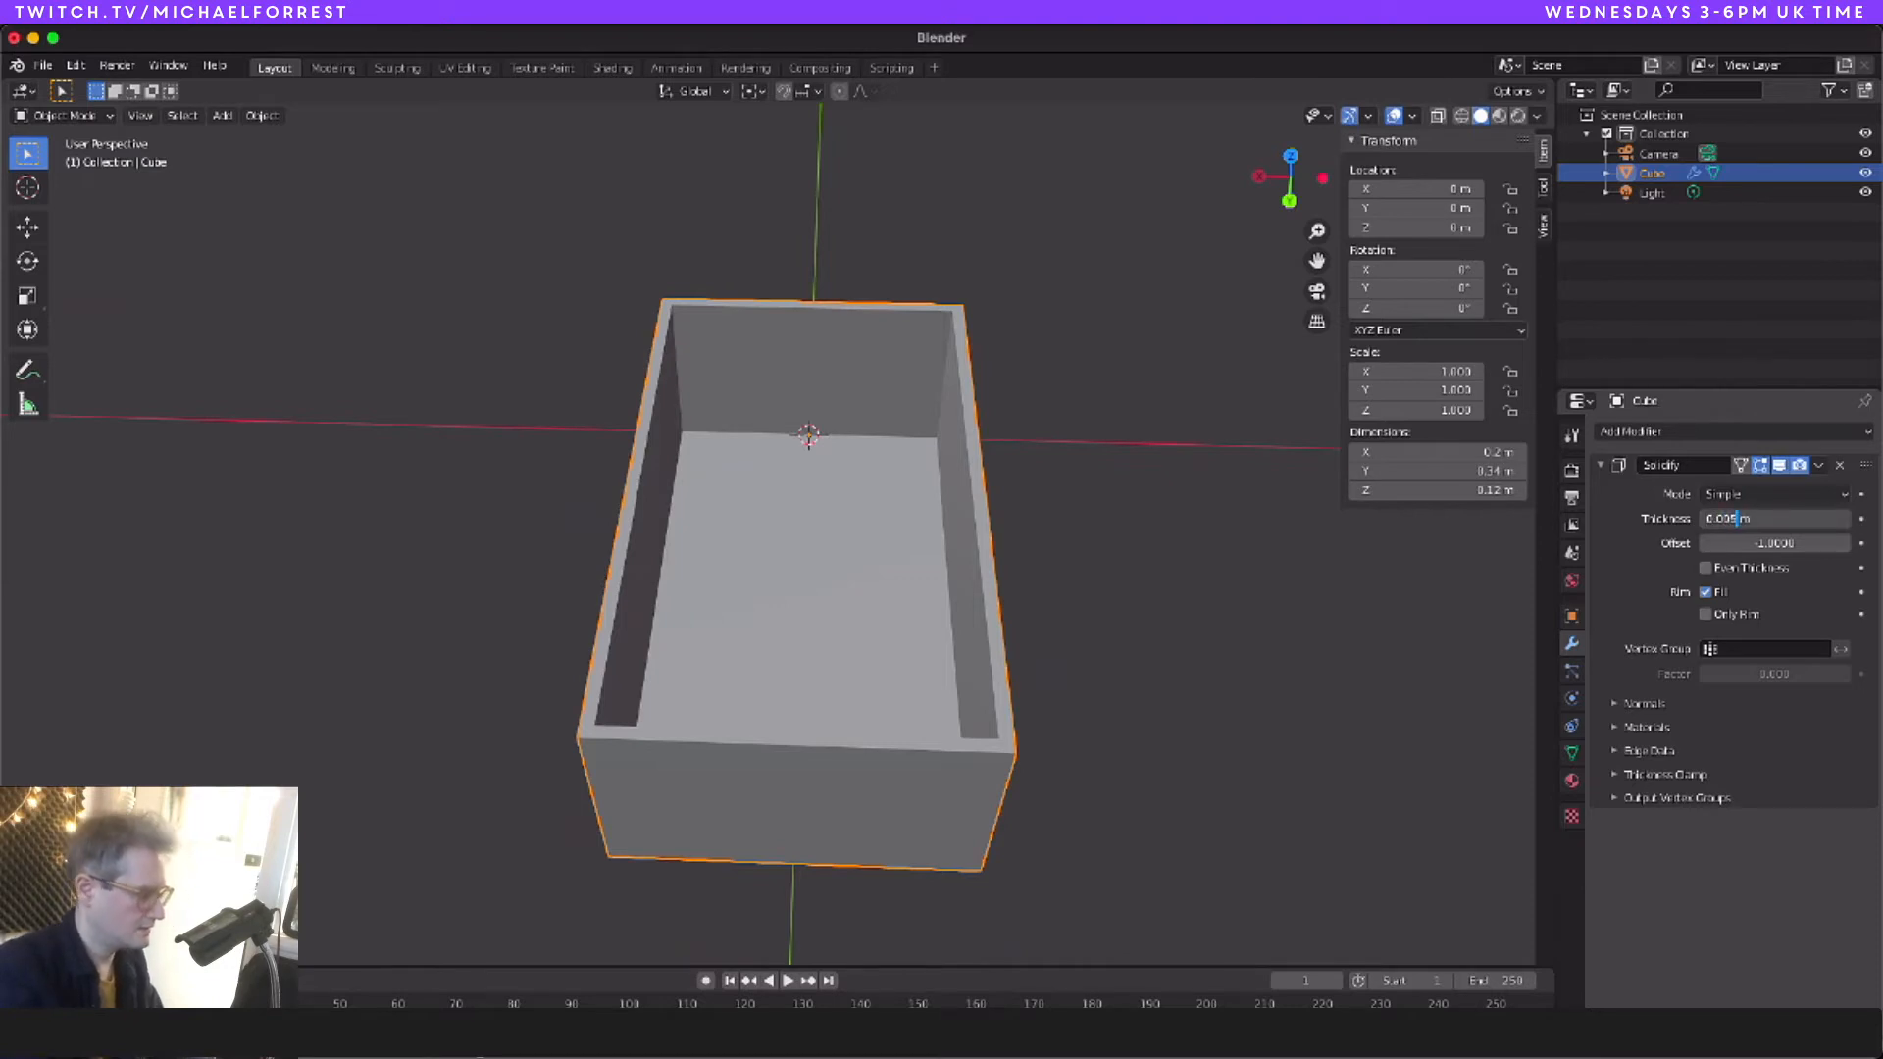
{"action": "key", "text": "Tab"}
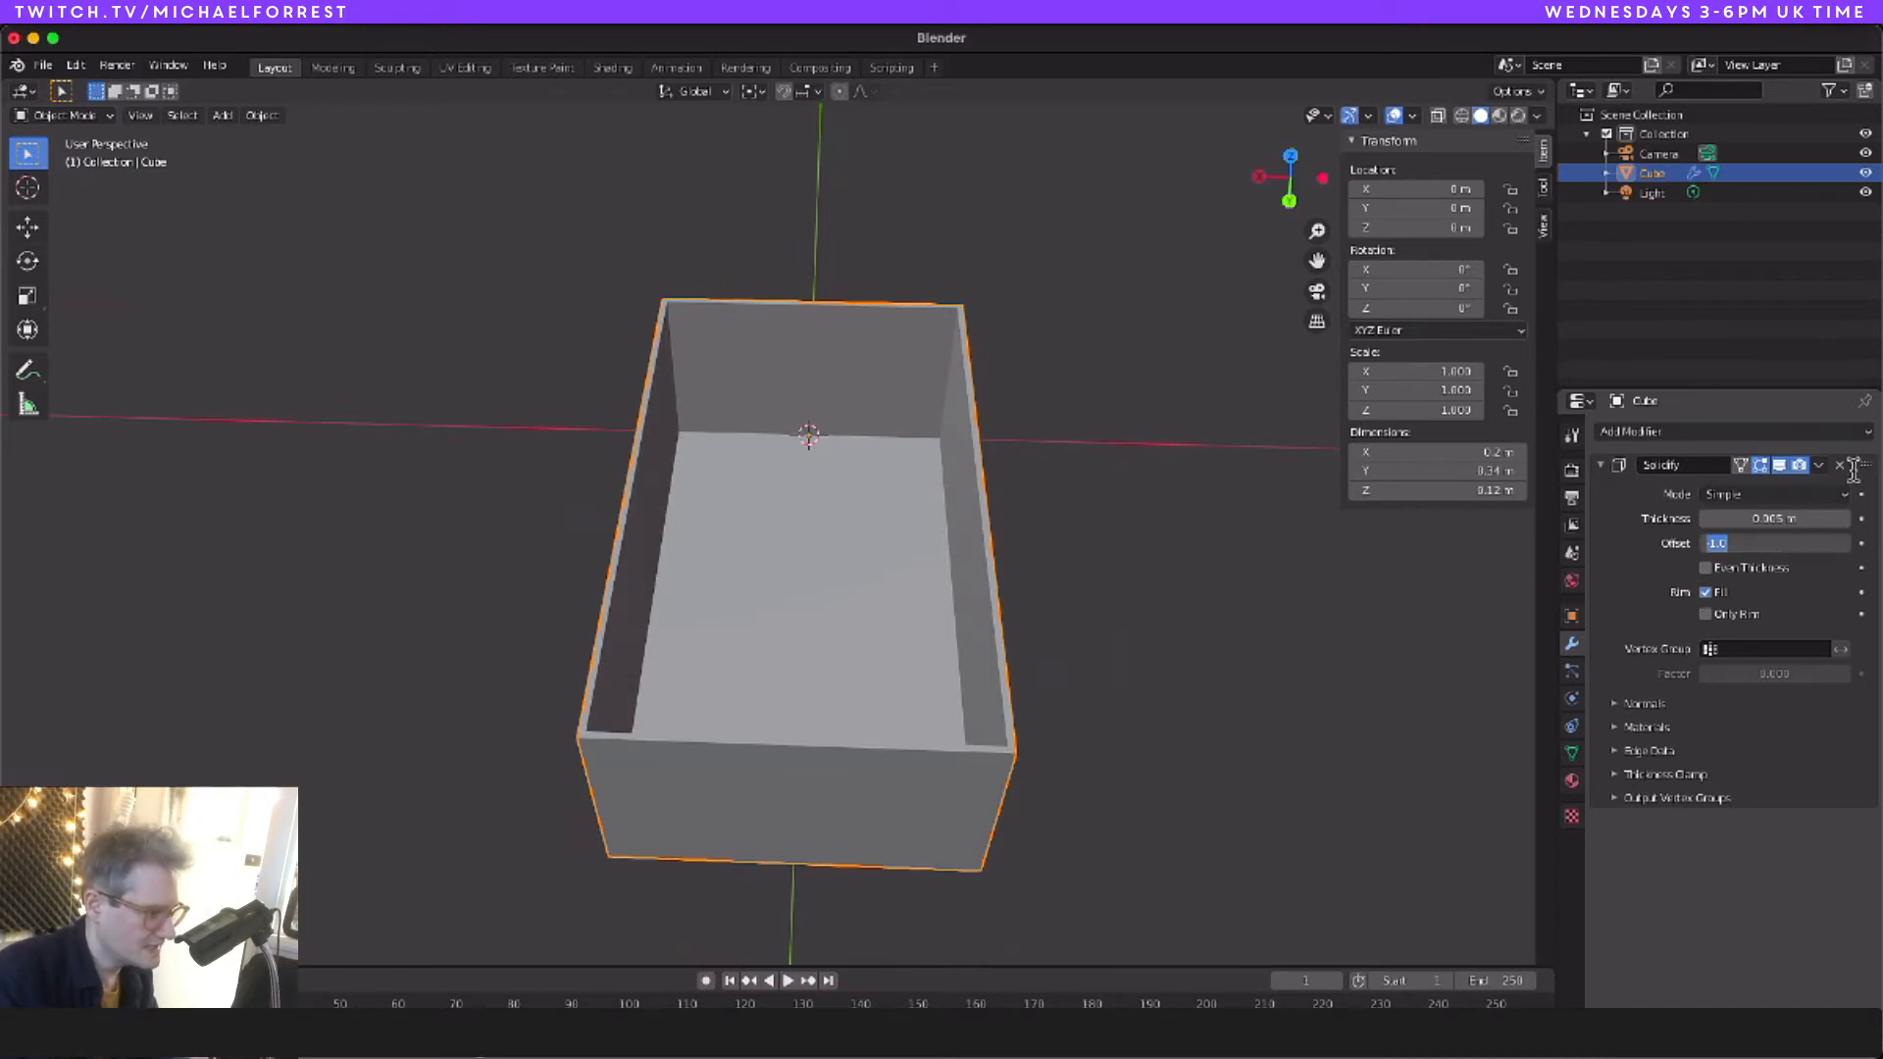
{"action": "left_click", "coordinate": [1694, 870]}
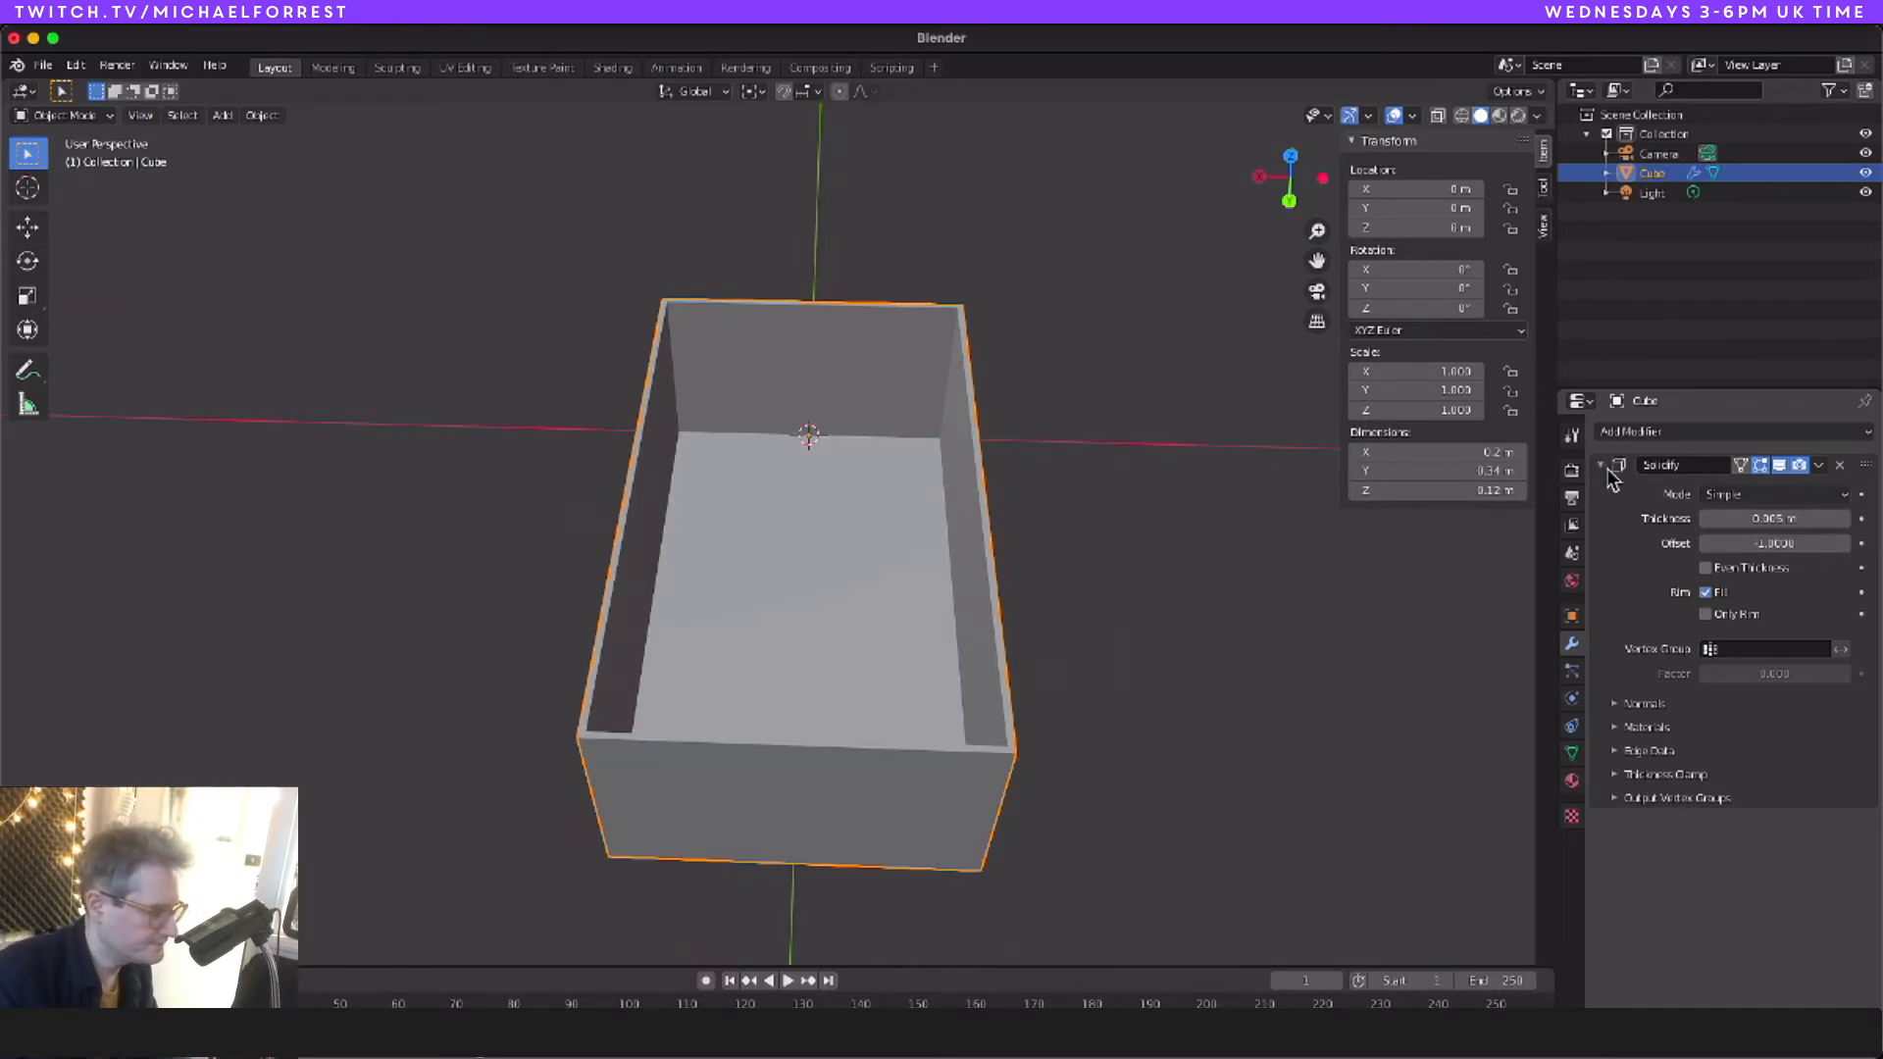
Step: Look up grey board thicknesses on the paper thickness page in Chrome, and set the Solidify thickness to 0.002 m in Blender
{"action": "key", "text": "super+Tab"}
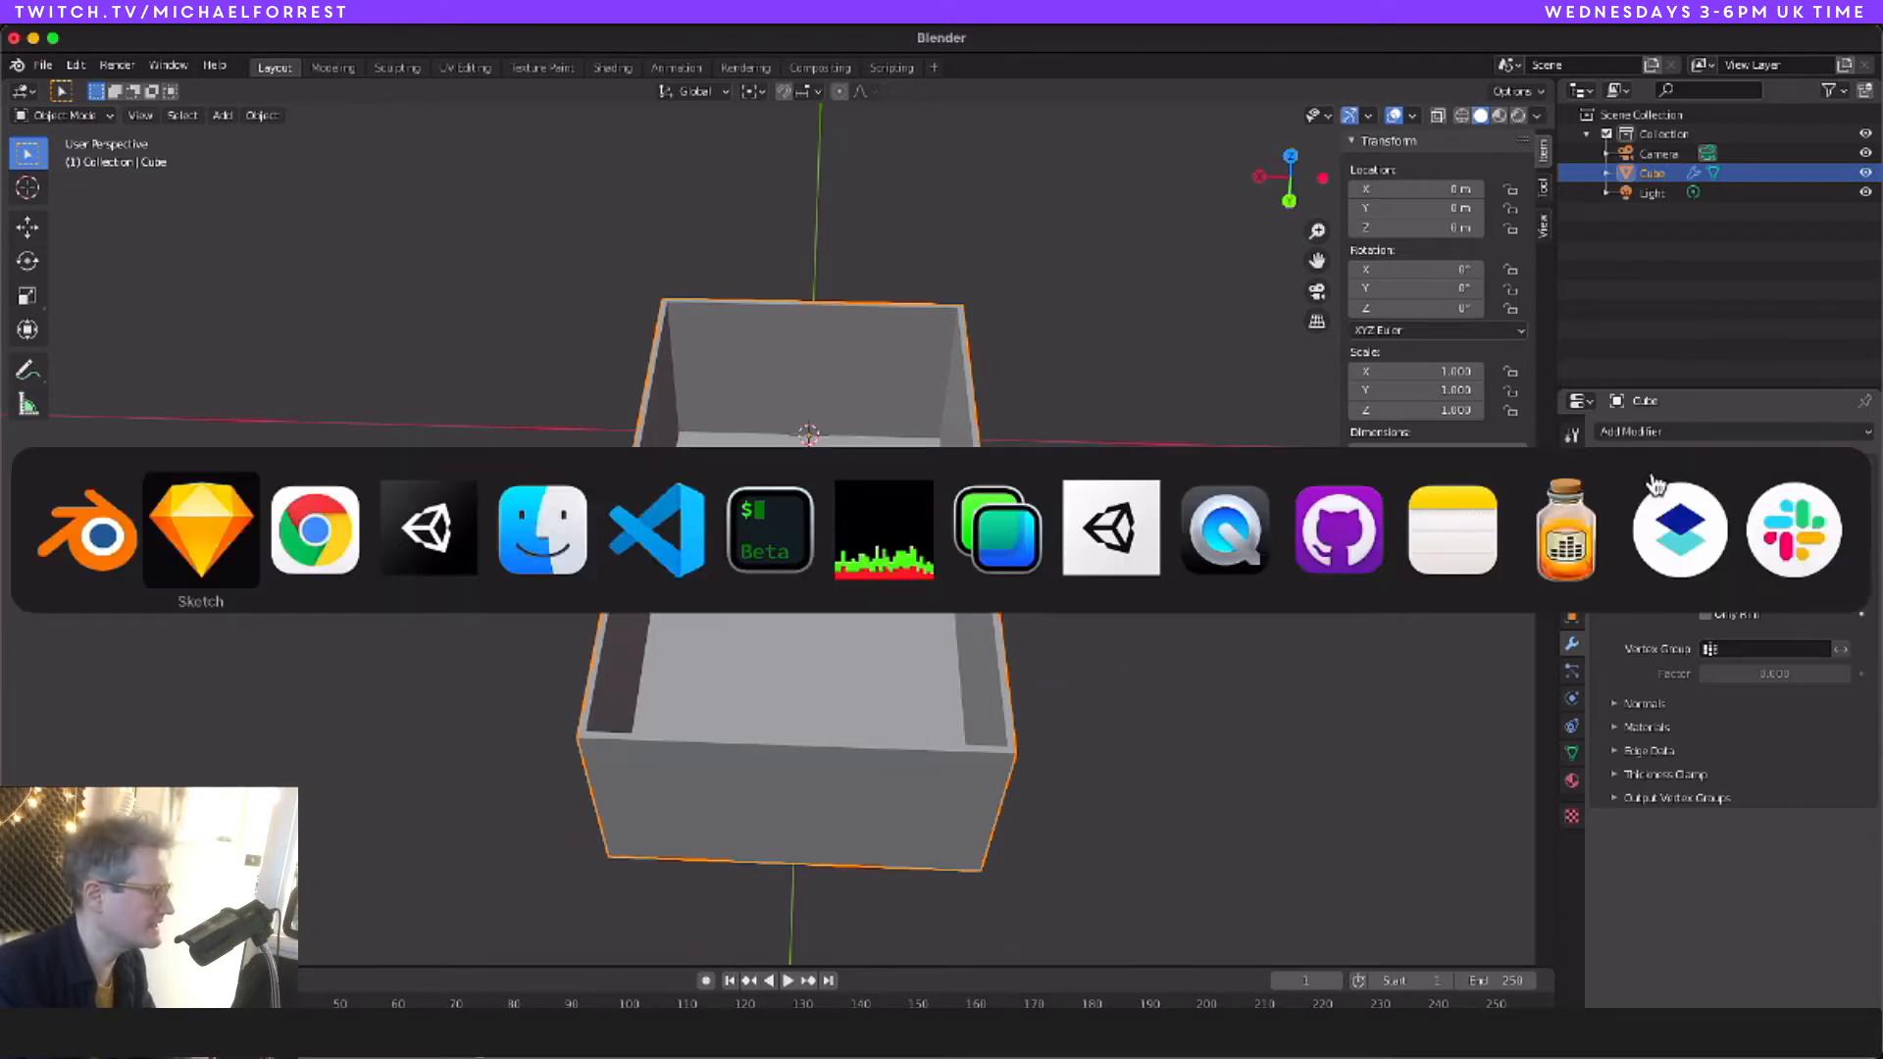
{"action": "key", "text": "super+Tab"}
{"action": "scroll", "coordinate": [374, 121], "scroll_direction": "up", "scroll_amount": 1}
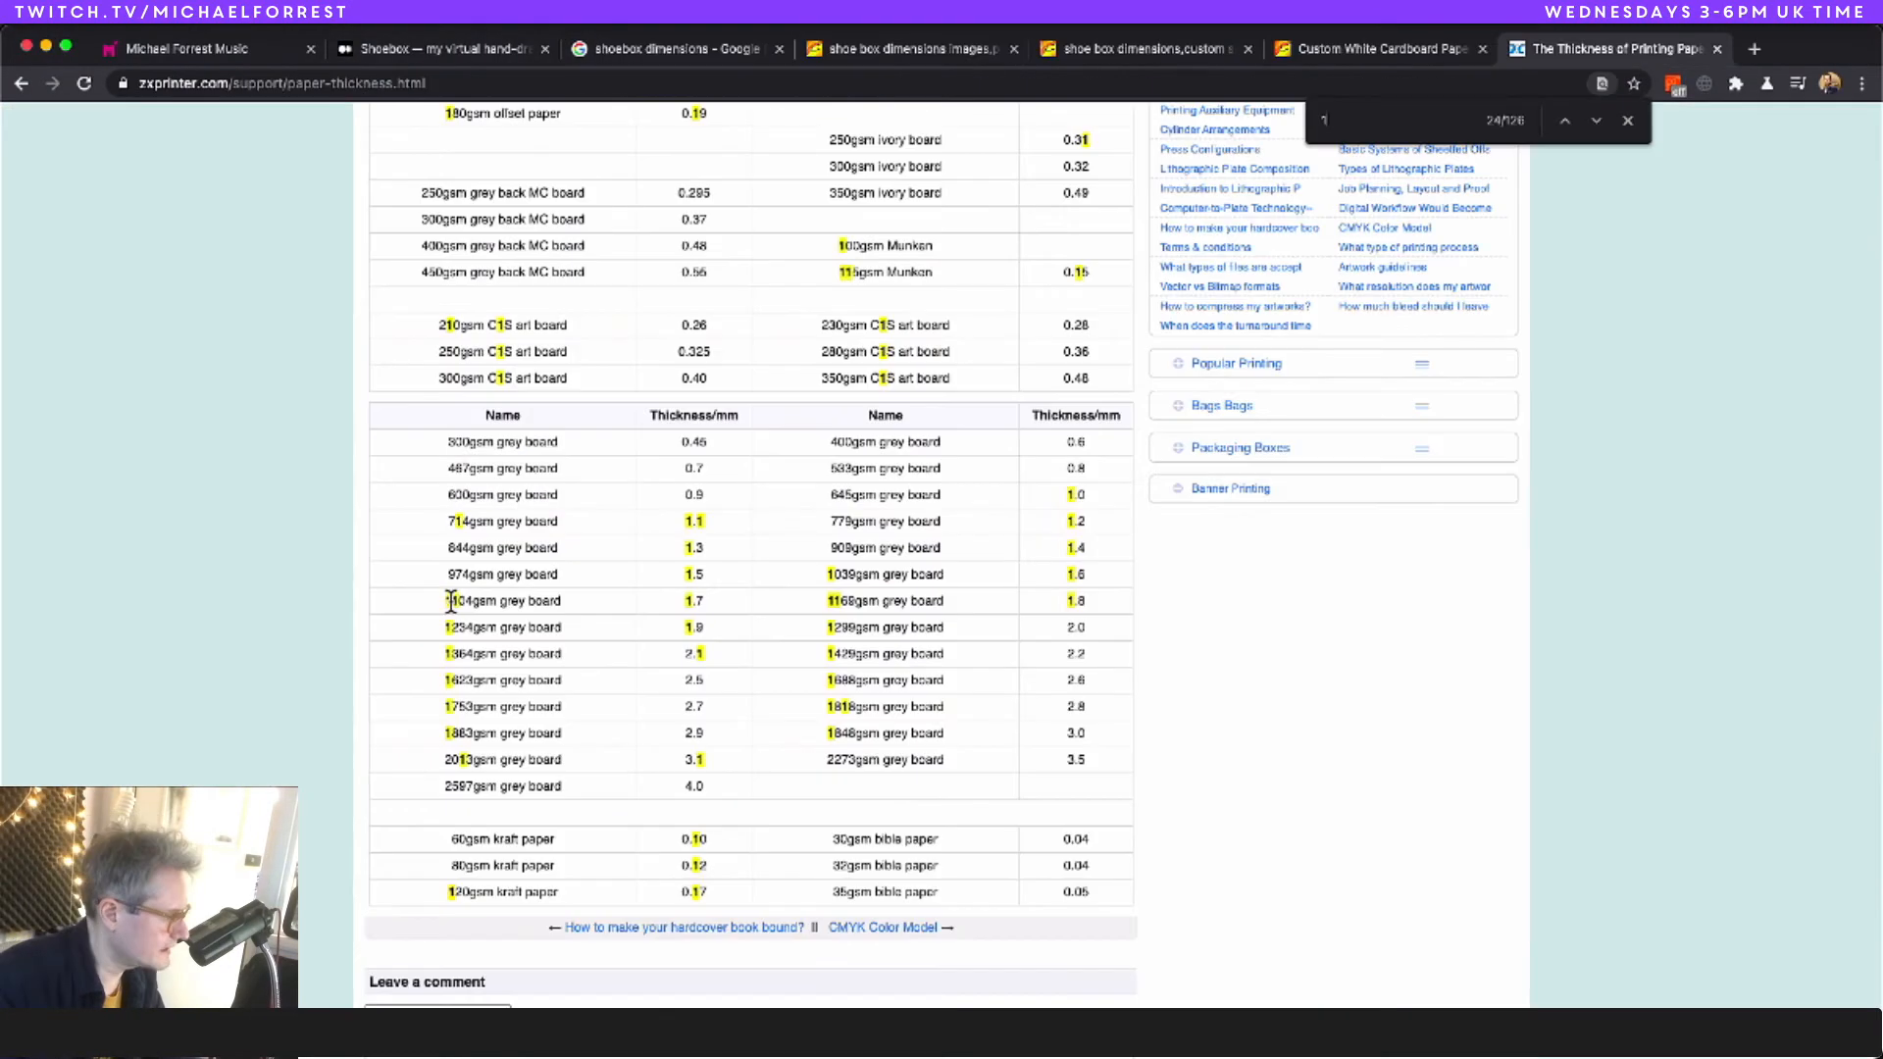
{"action": "left_click_drag", "start_coordinate": [450, 600], "coordinate": [926, 592]}
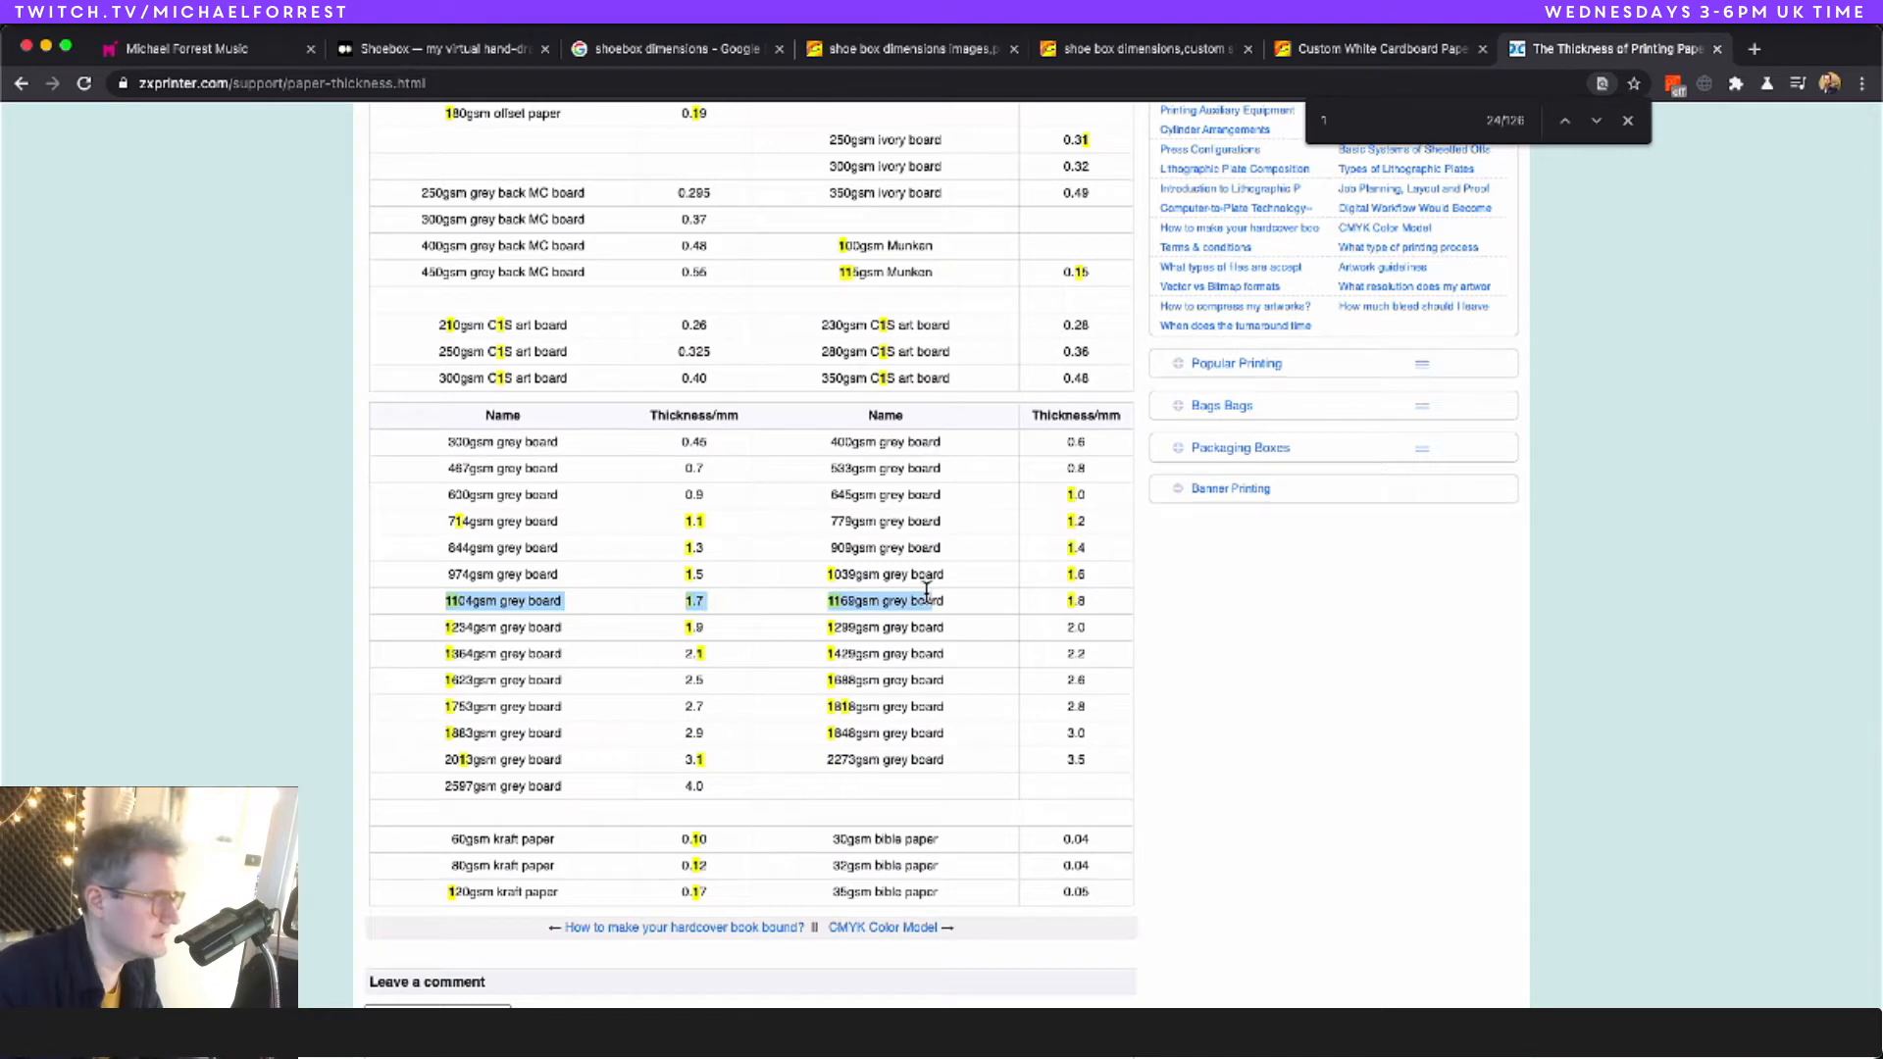
{"action": "key", "text": "Return"}
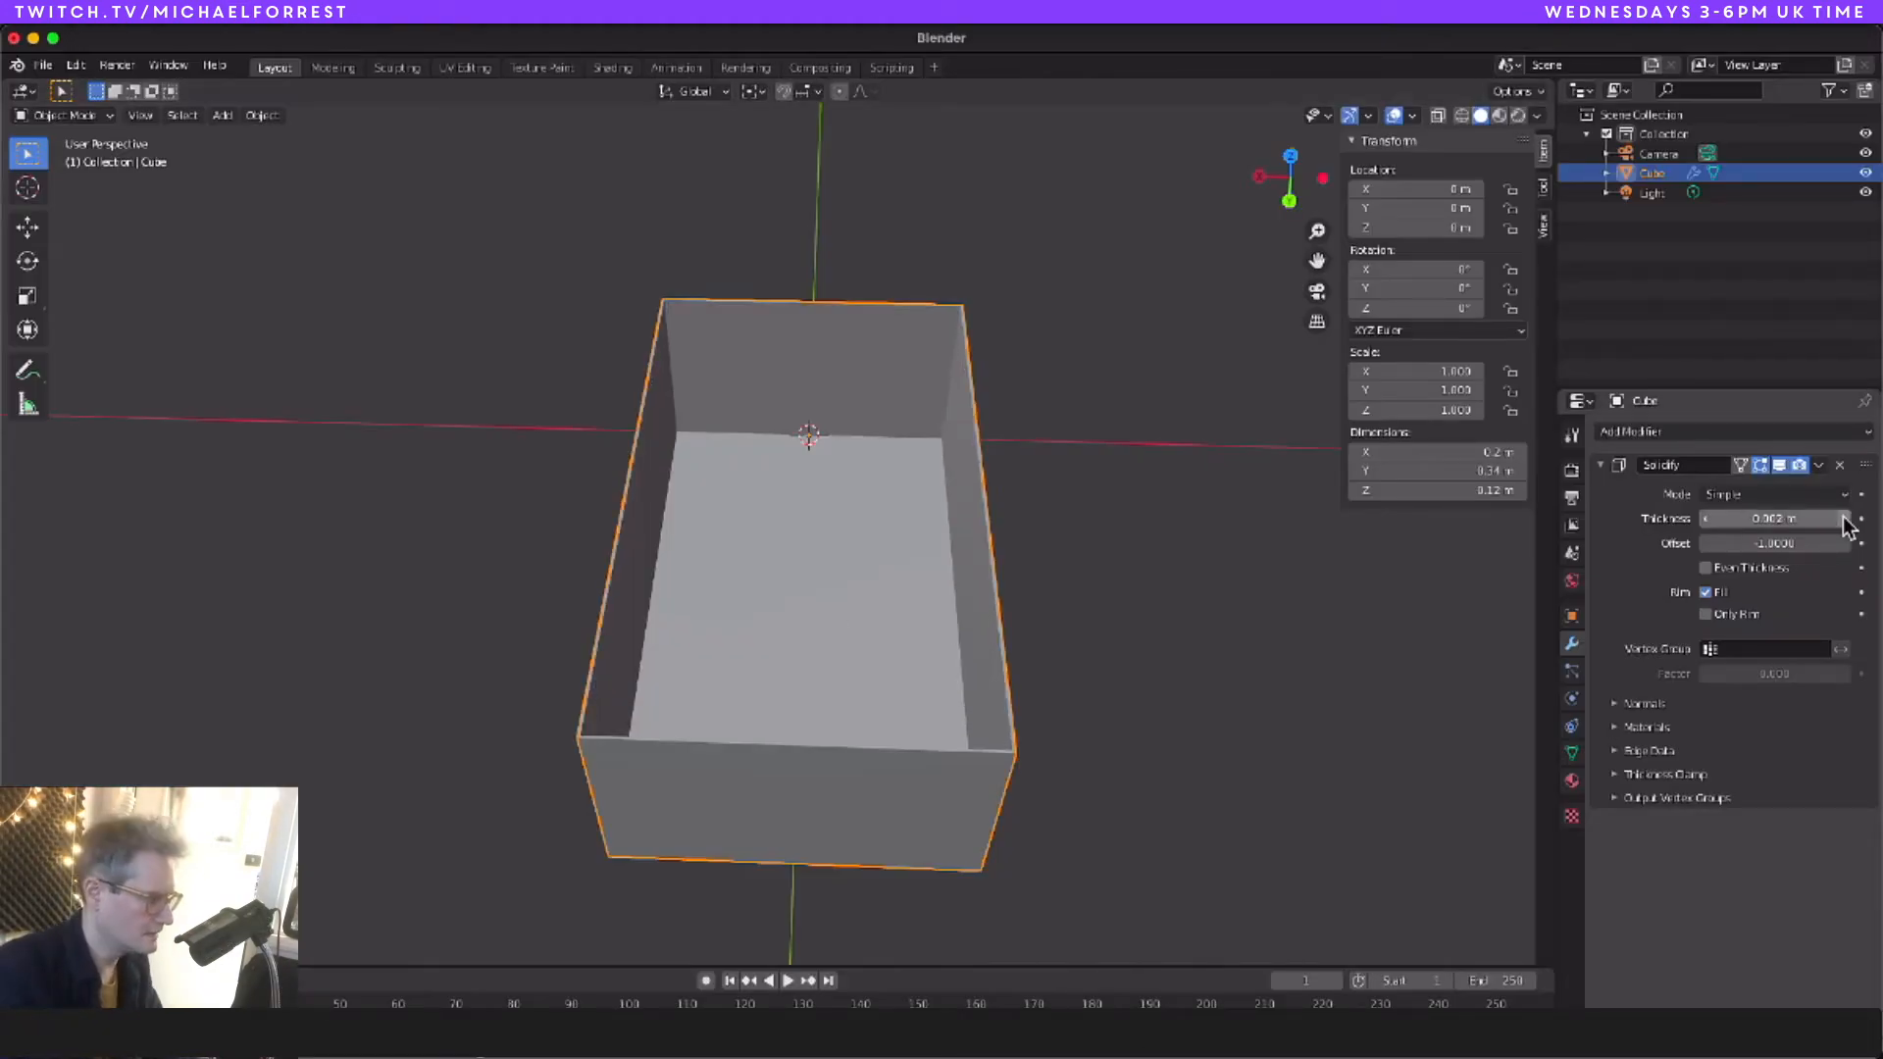
Step: Add a Bevel modifier to the box after the Solidify modifier
{"action": "left_click", "coordinate": [1113, 761]}
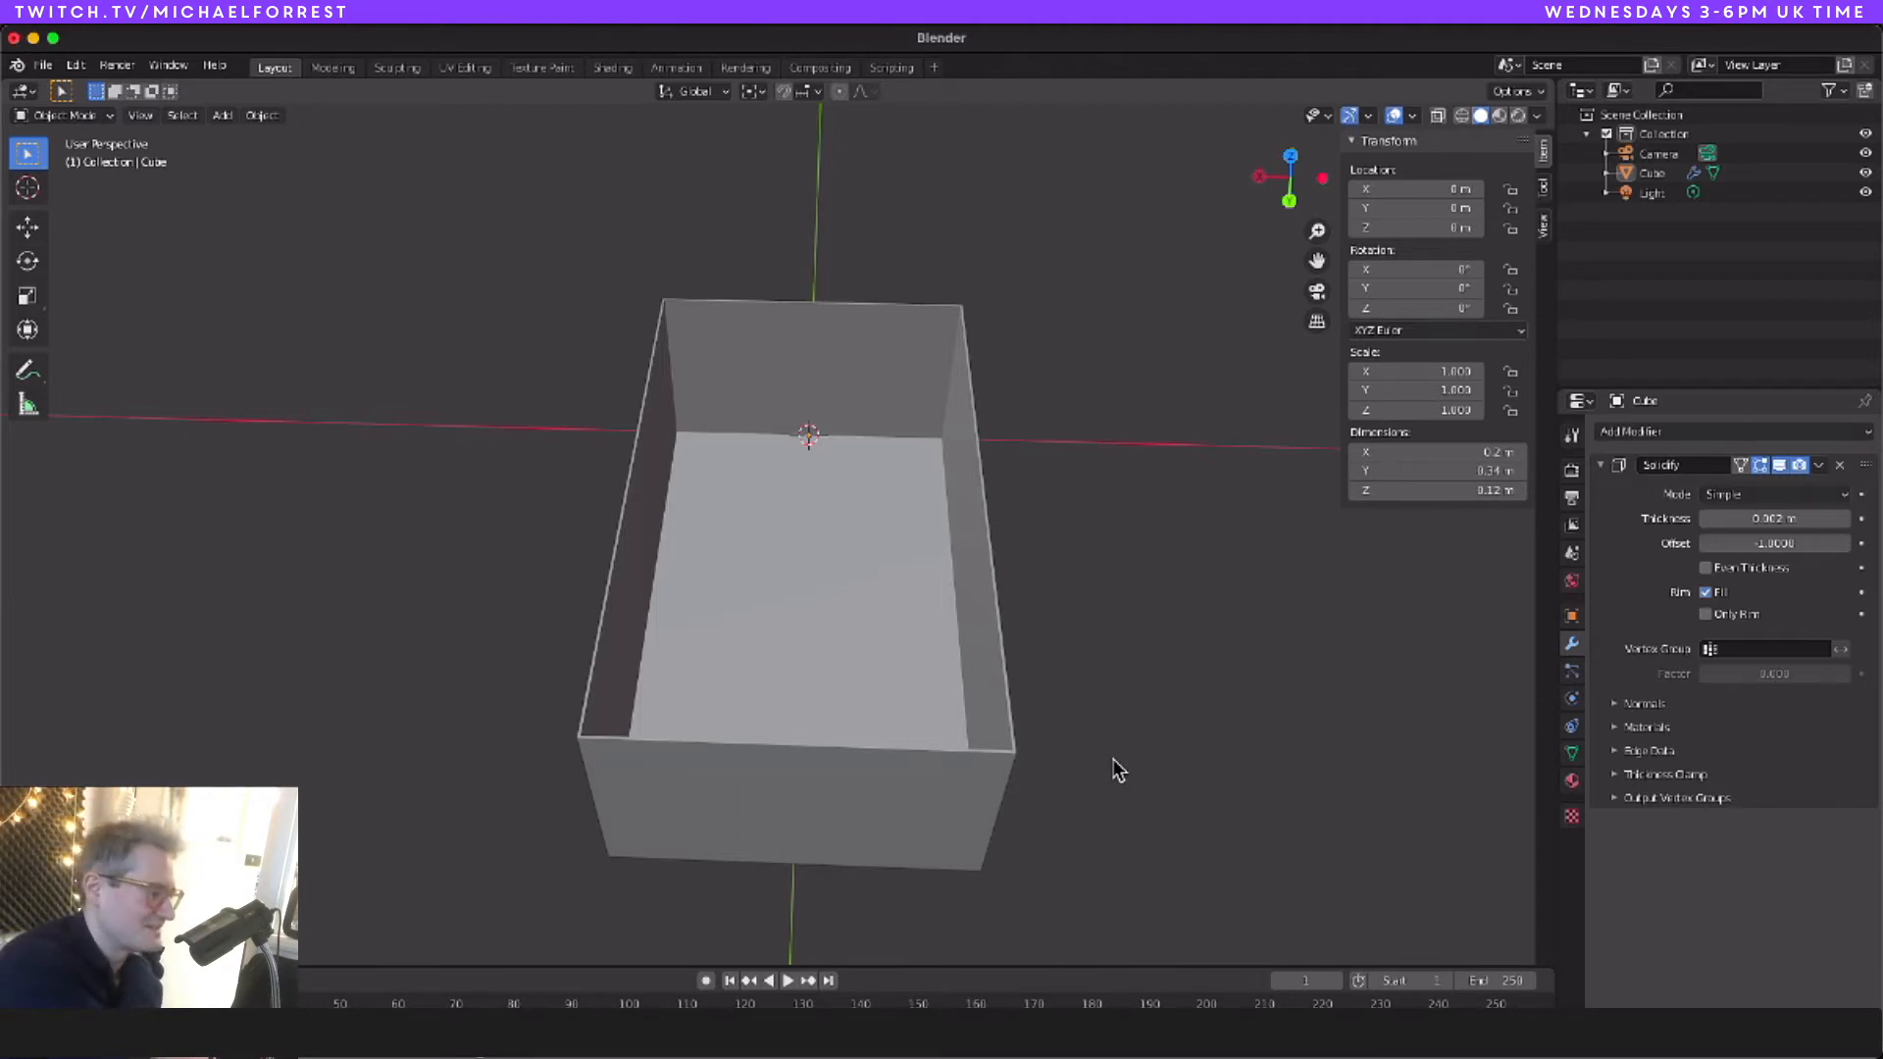
{"action": "middle_click_drag", "start_coordinate": [1118, 770], "coordinate": [1069, 770]}
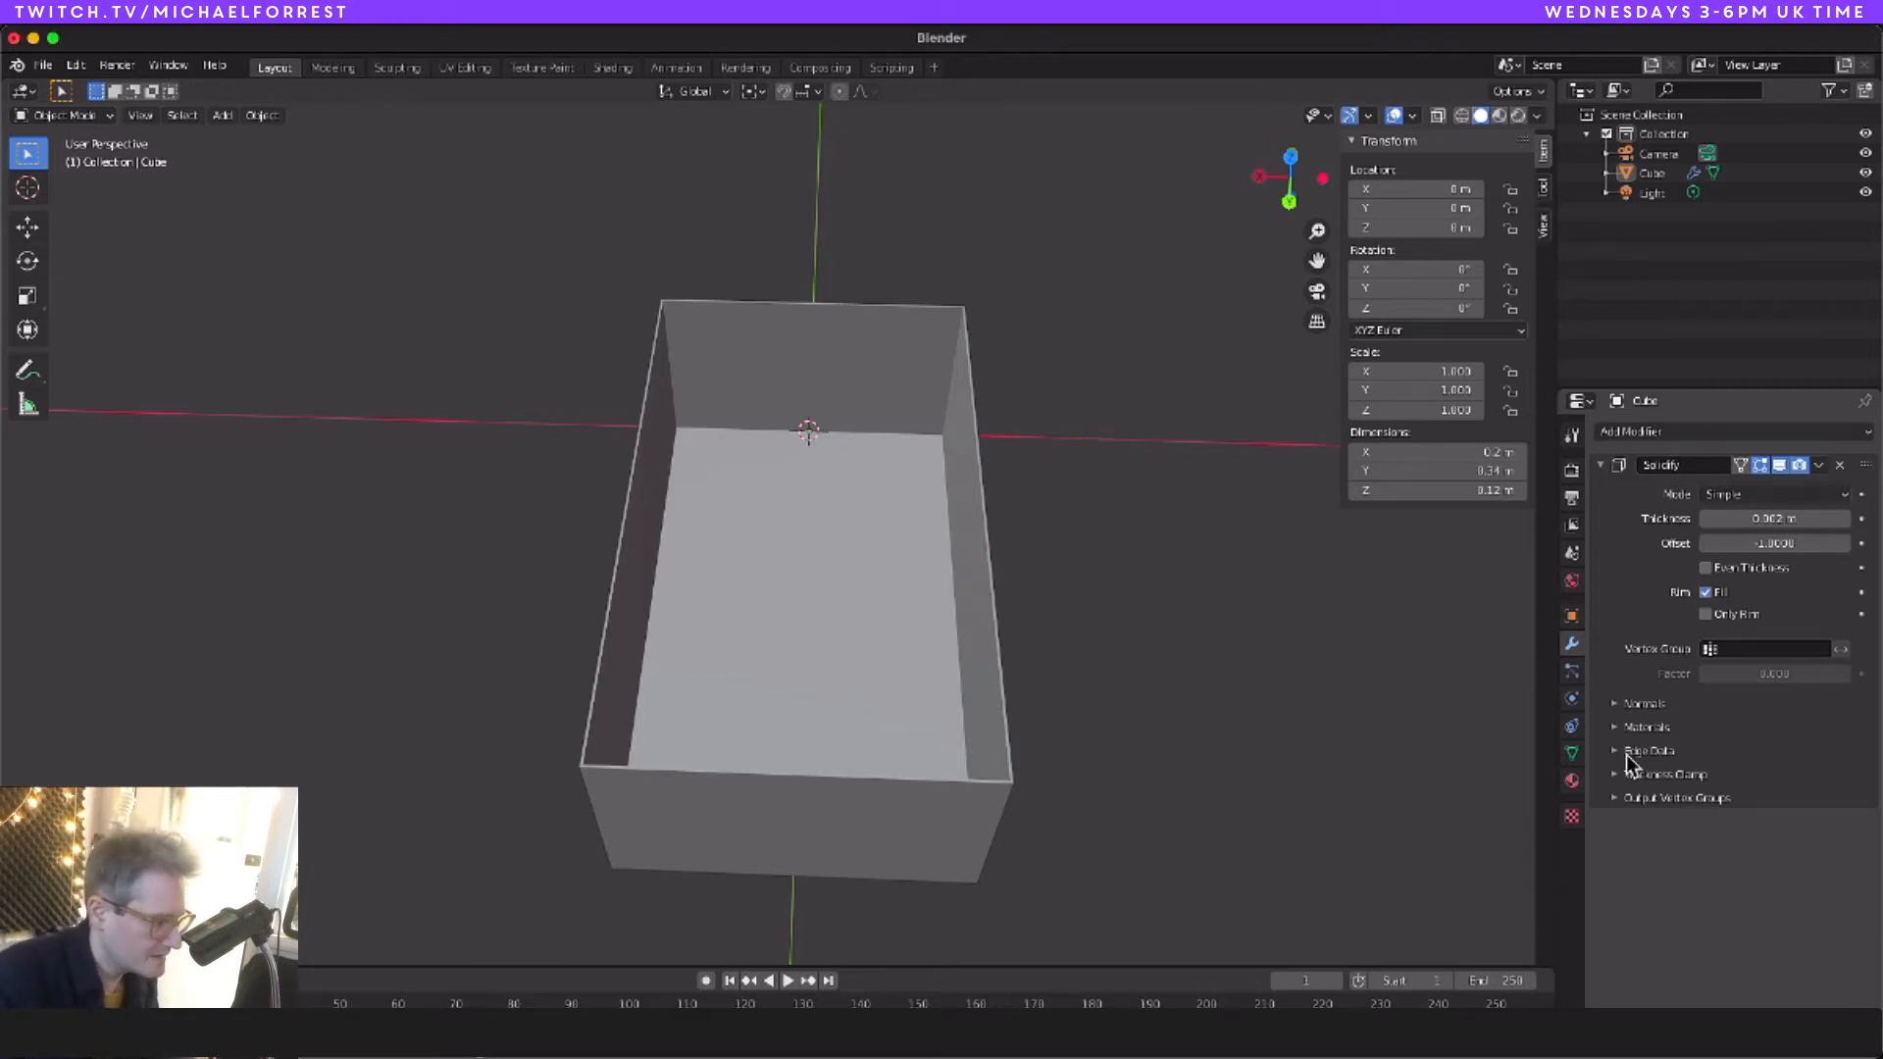
{"action": "left_click", "coordinate": [1652, 435]}
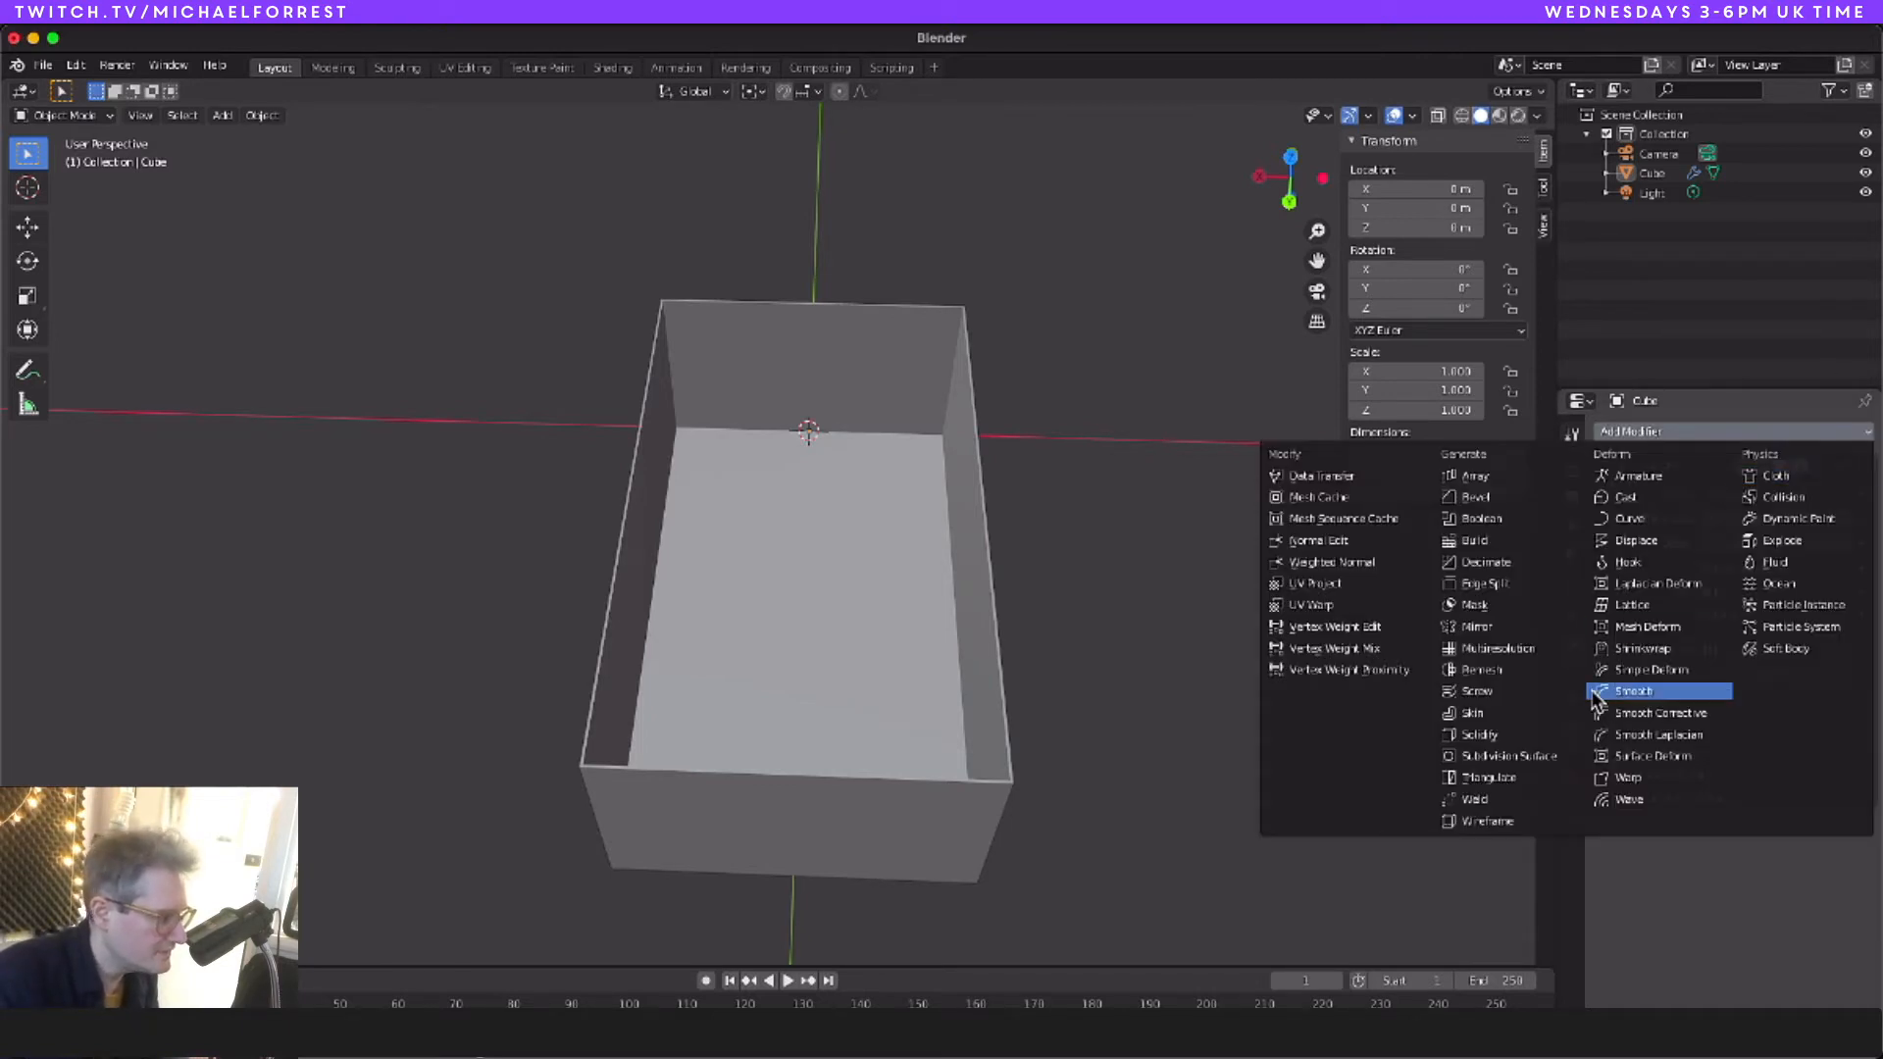
{"action": "left_click", "coordinate": [1508, 498]}
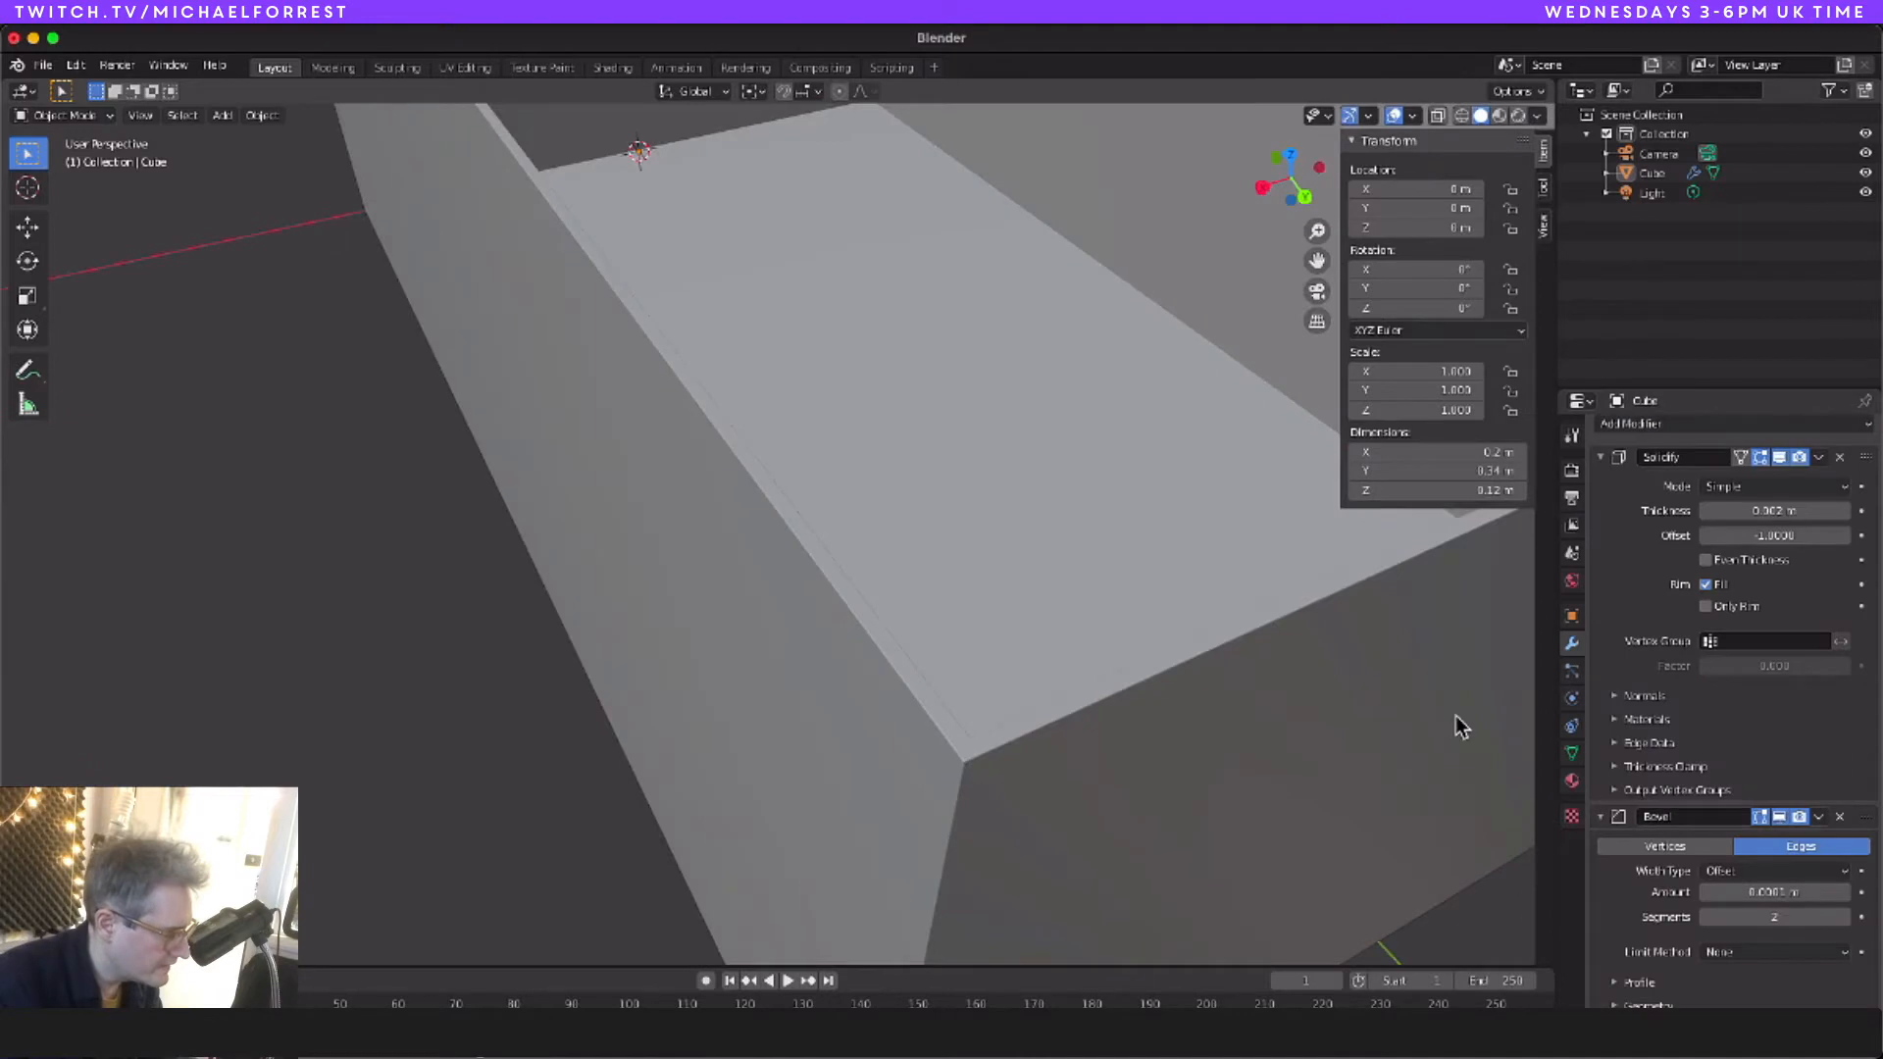
Step: Set the Bevel modifier's amount to 0.0002 m on the box
{"action": "left_click", "coordinate": [1795, 888]}
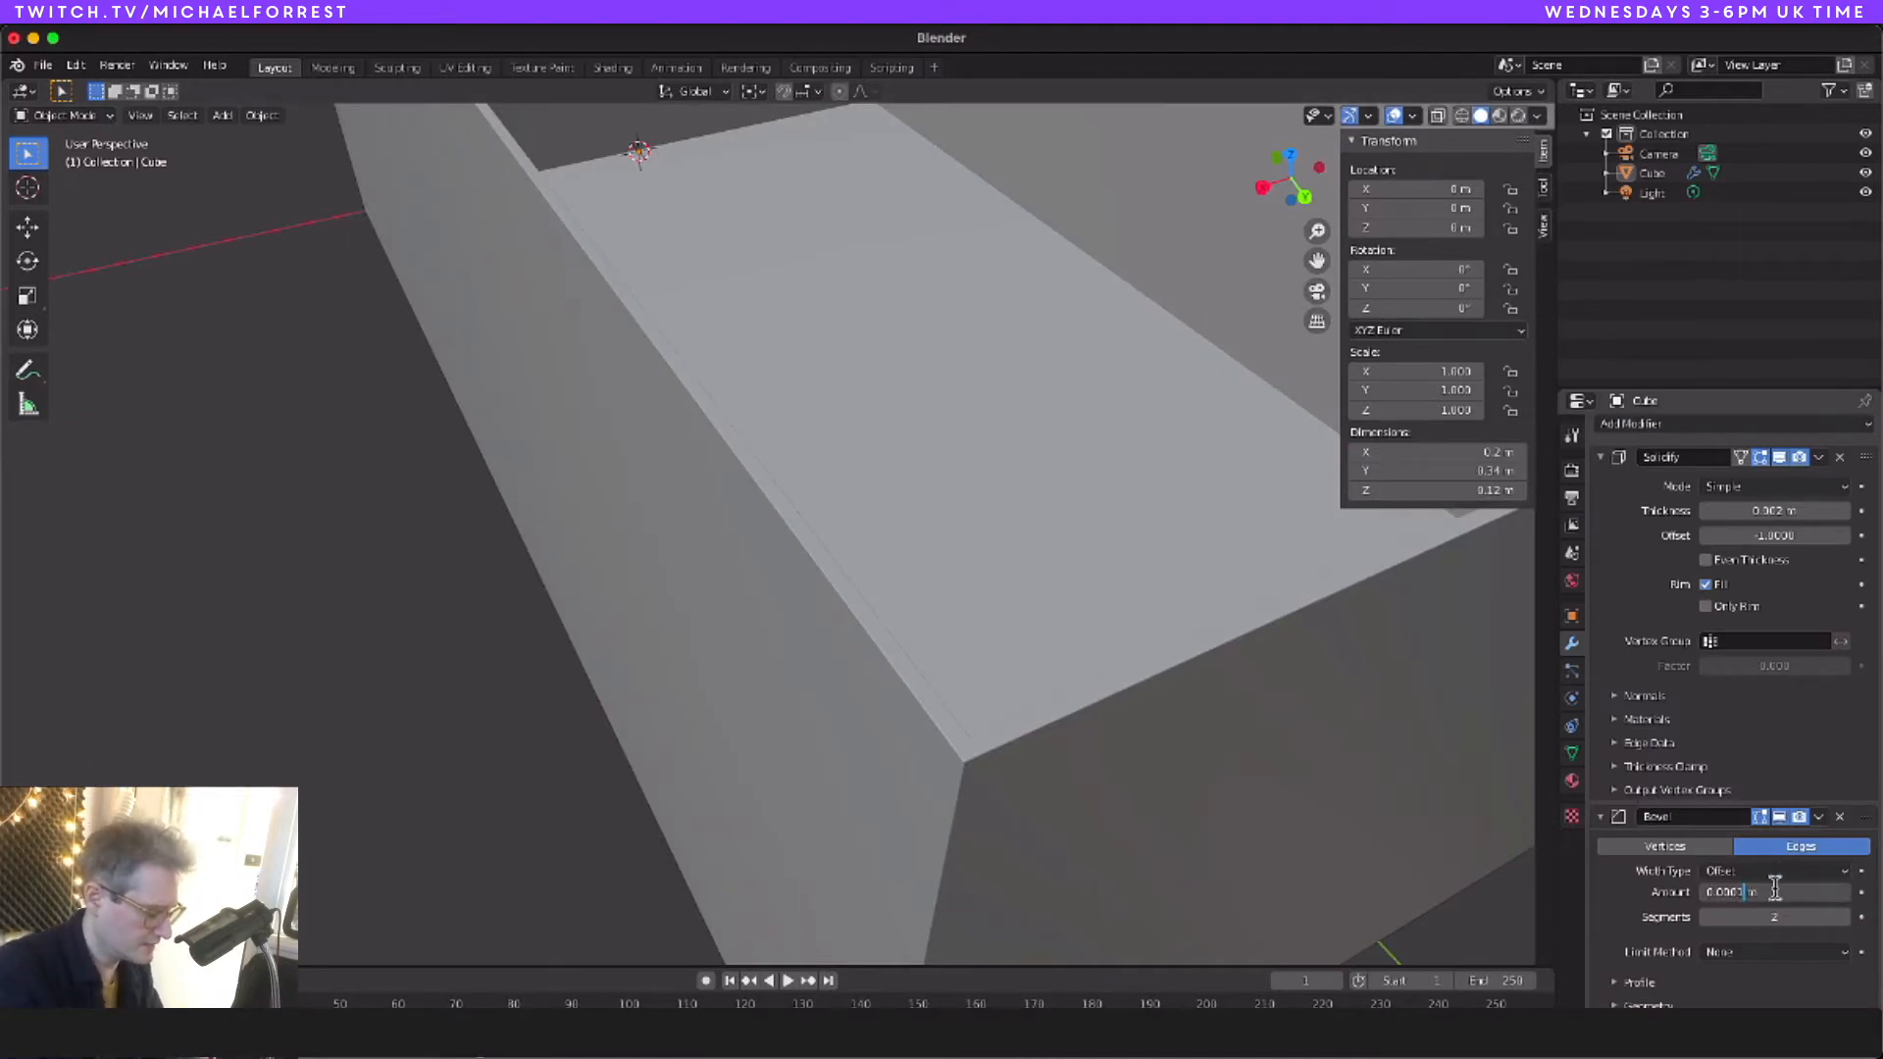
{"action": "key", "text": "Return"}
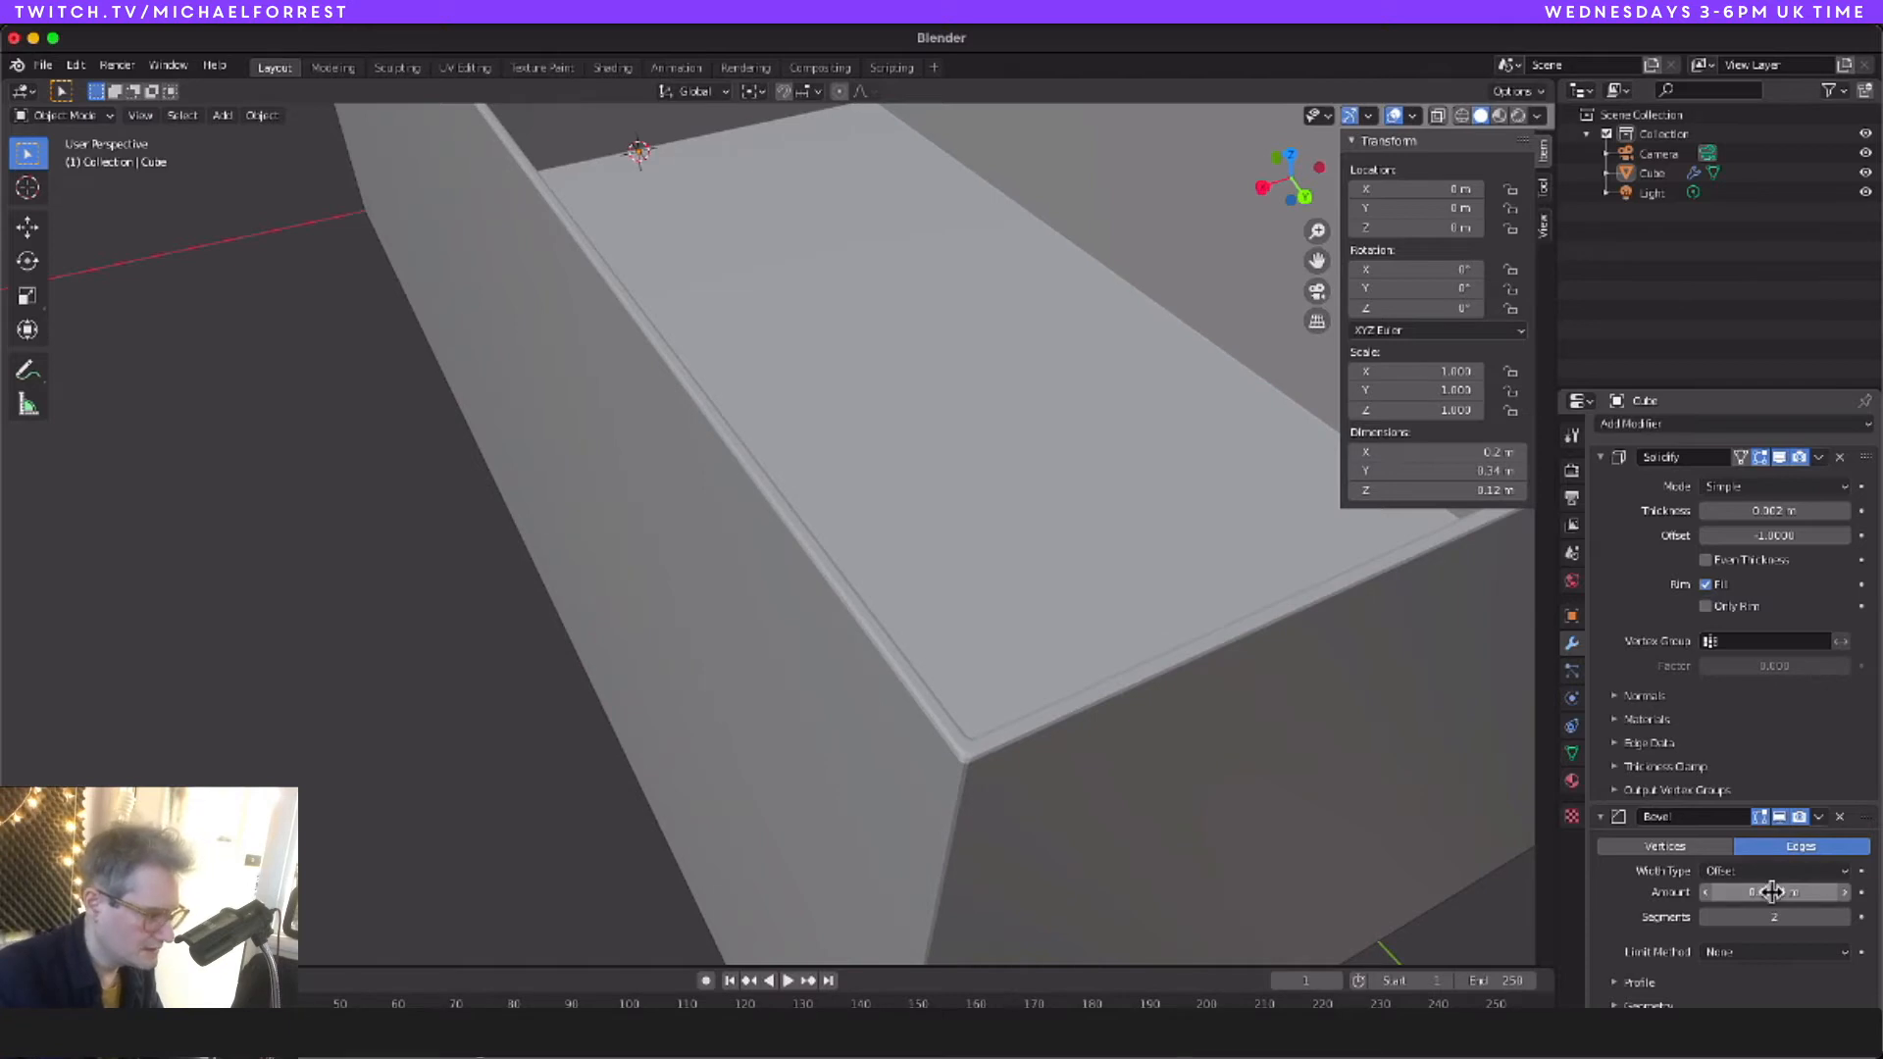
{"action": "left_click", "coordinate": [1786, 892]}
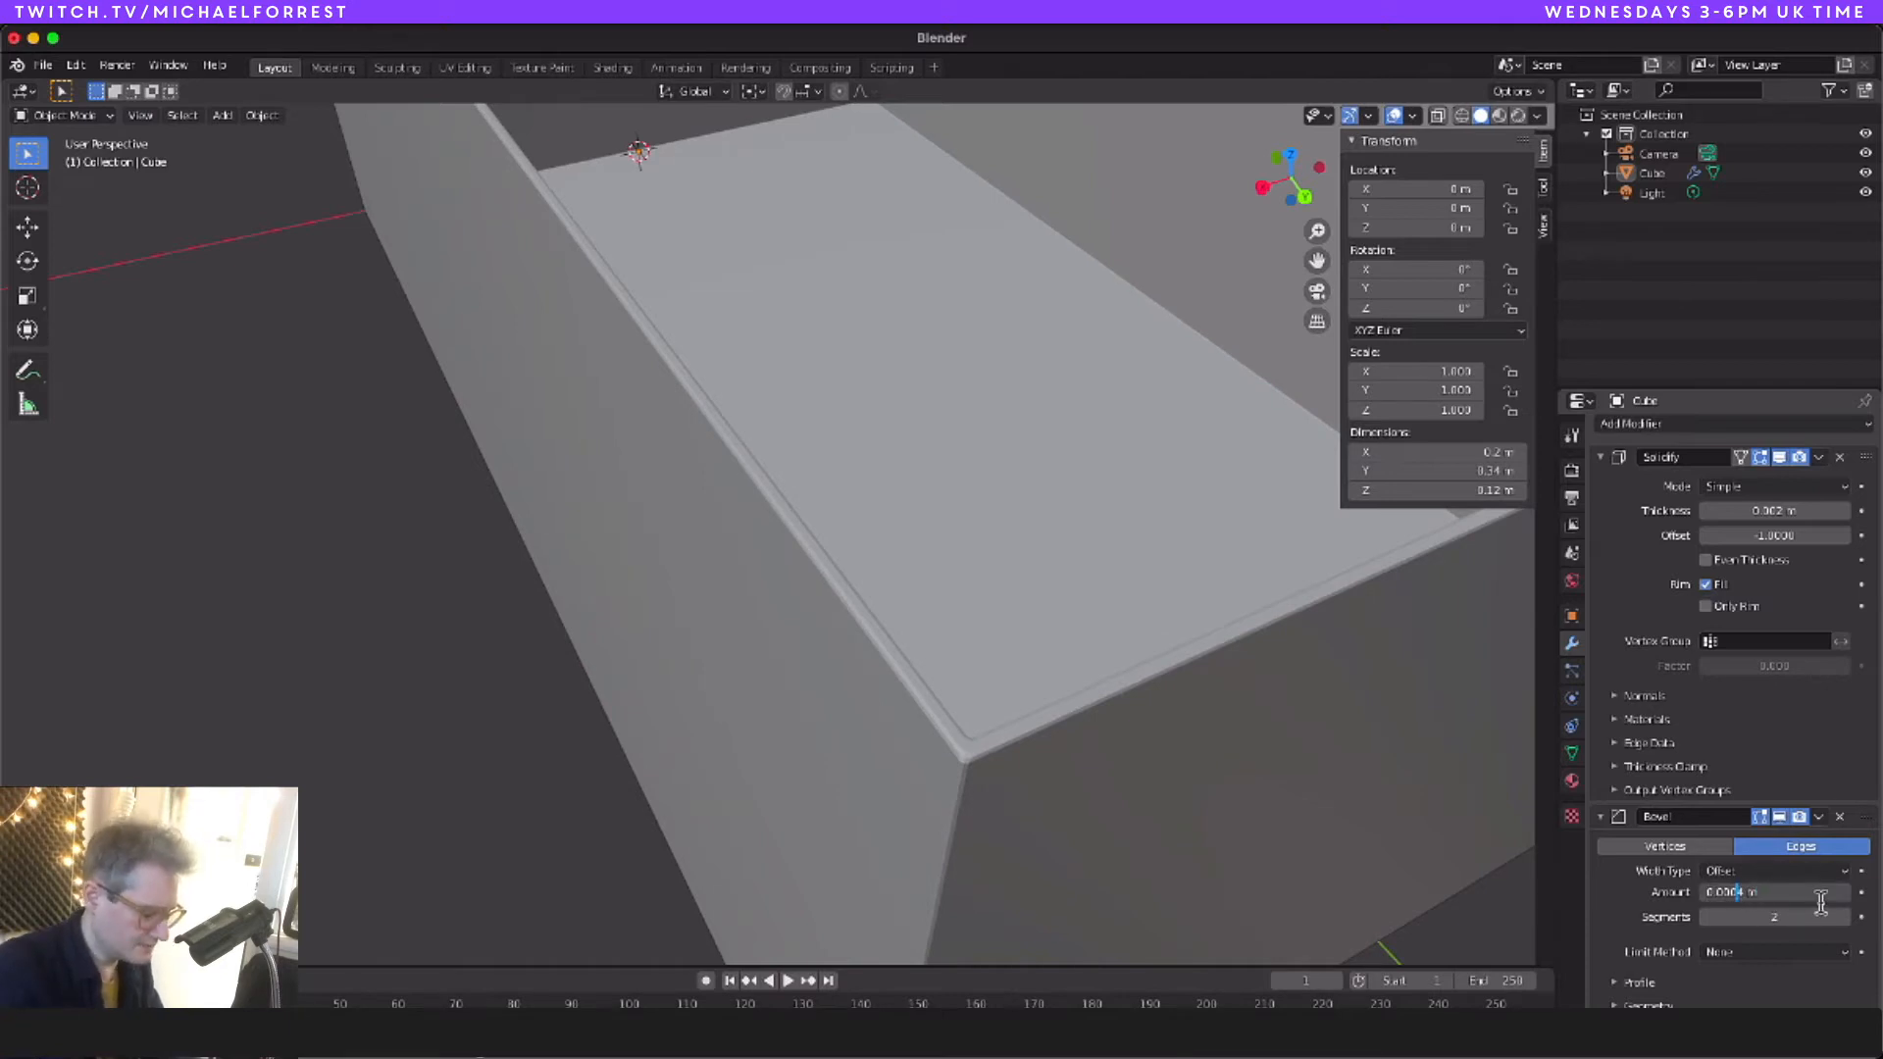
{"action": "key", "text": "Return"}
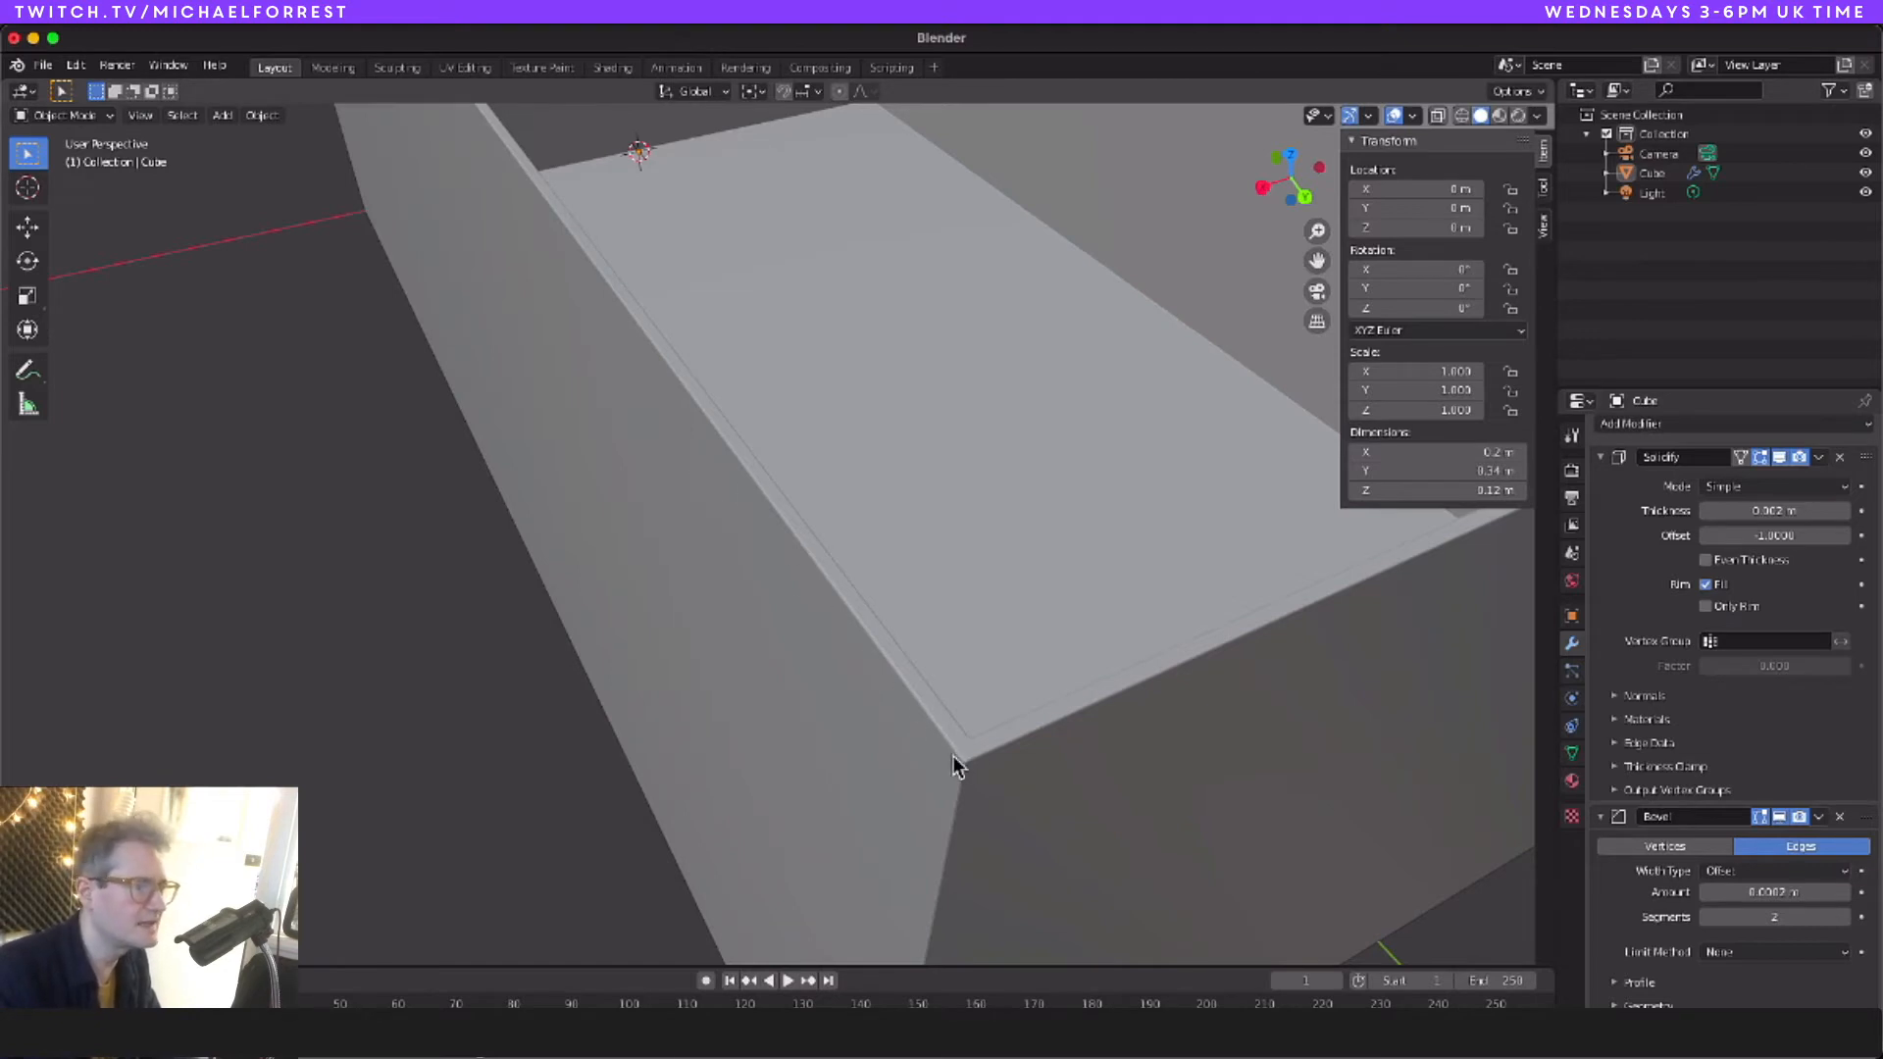
Step: Save the Blender file as EnvironmentAssets.blend in the Shoebox Unity project's Assets/Blender folder
{"action": "key", "text": "super+s"}
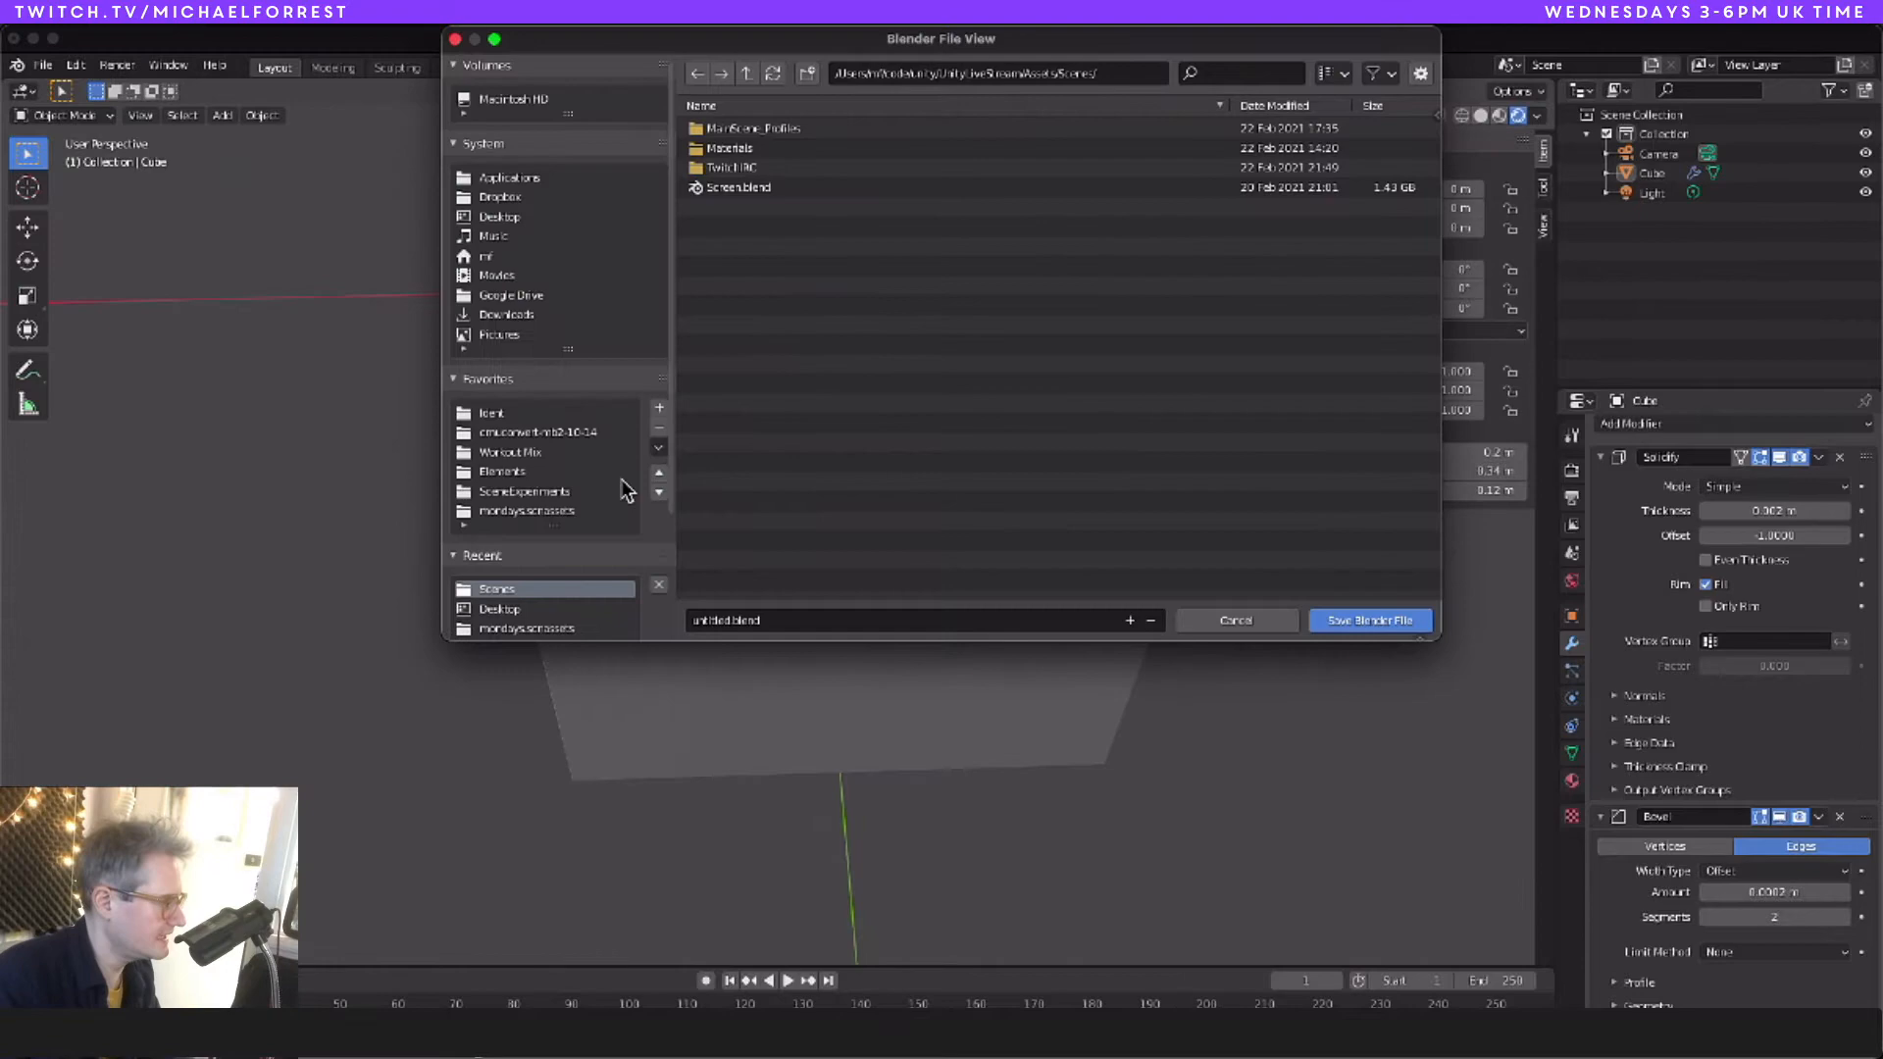
{"action": "left_click", "coordinate": [746, 74]}
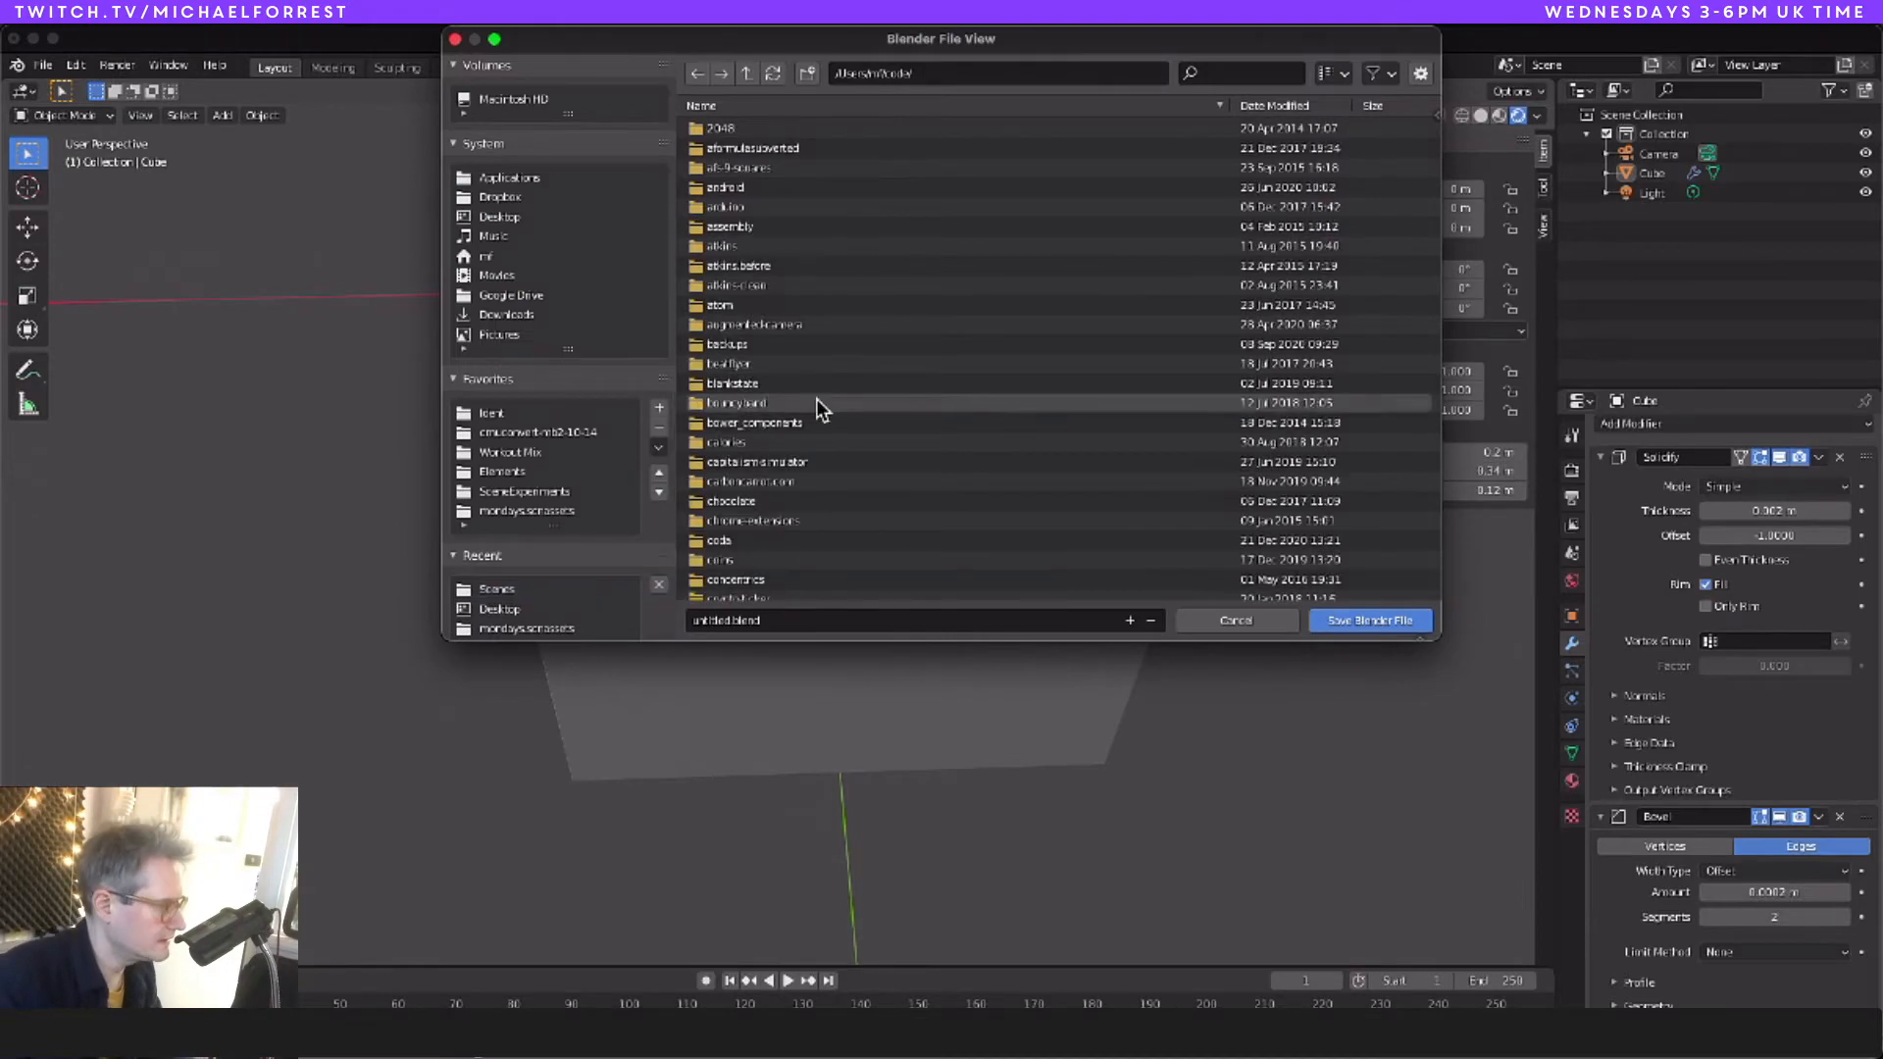
{"action": "scroll", "coordinate": [816, 398], "scroll_direction": "down", "scroll_amount": 15}
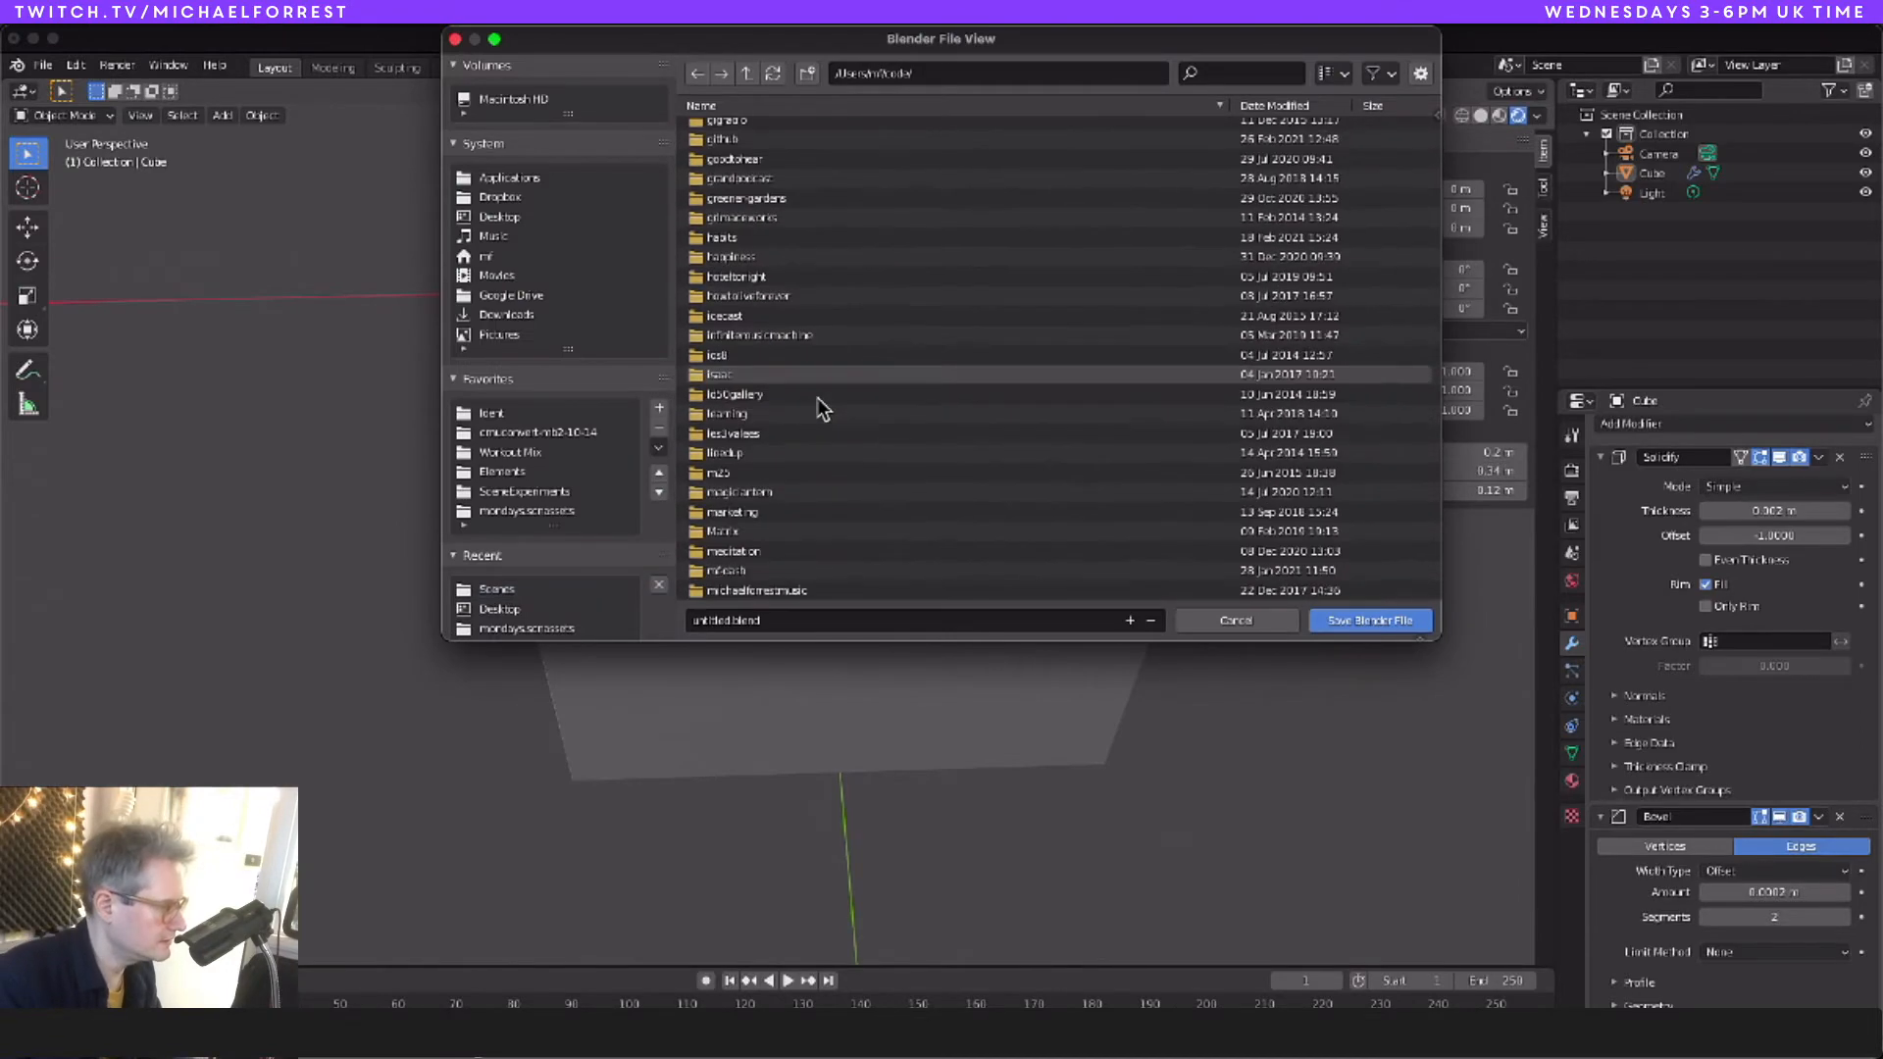
{"action": "scroll", "coordinate": [822, 400], "scroll_direction": "down", "scroll_amount": 10}
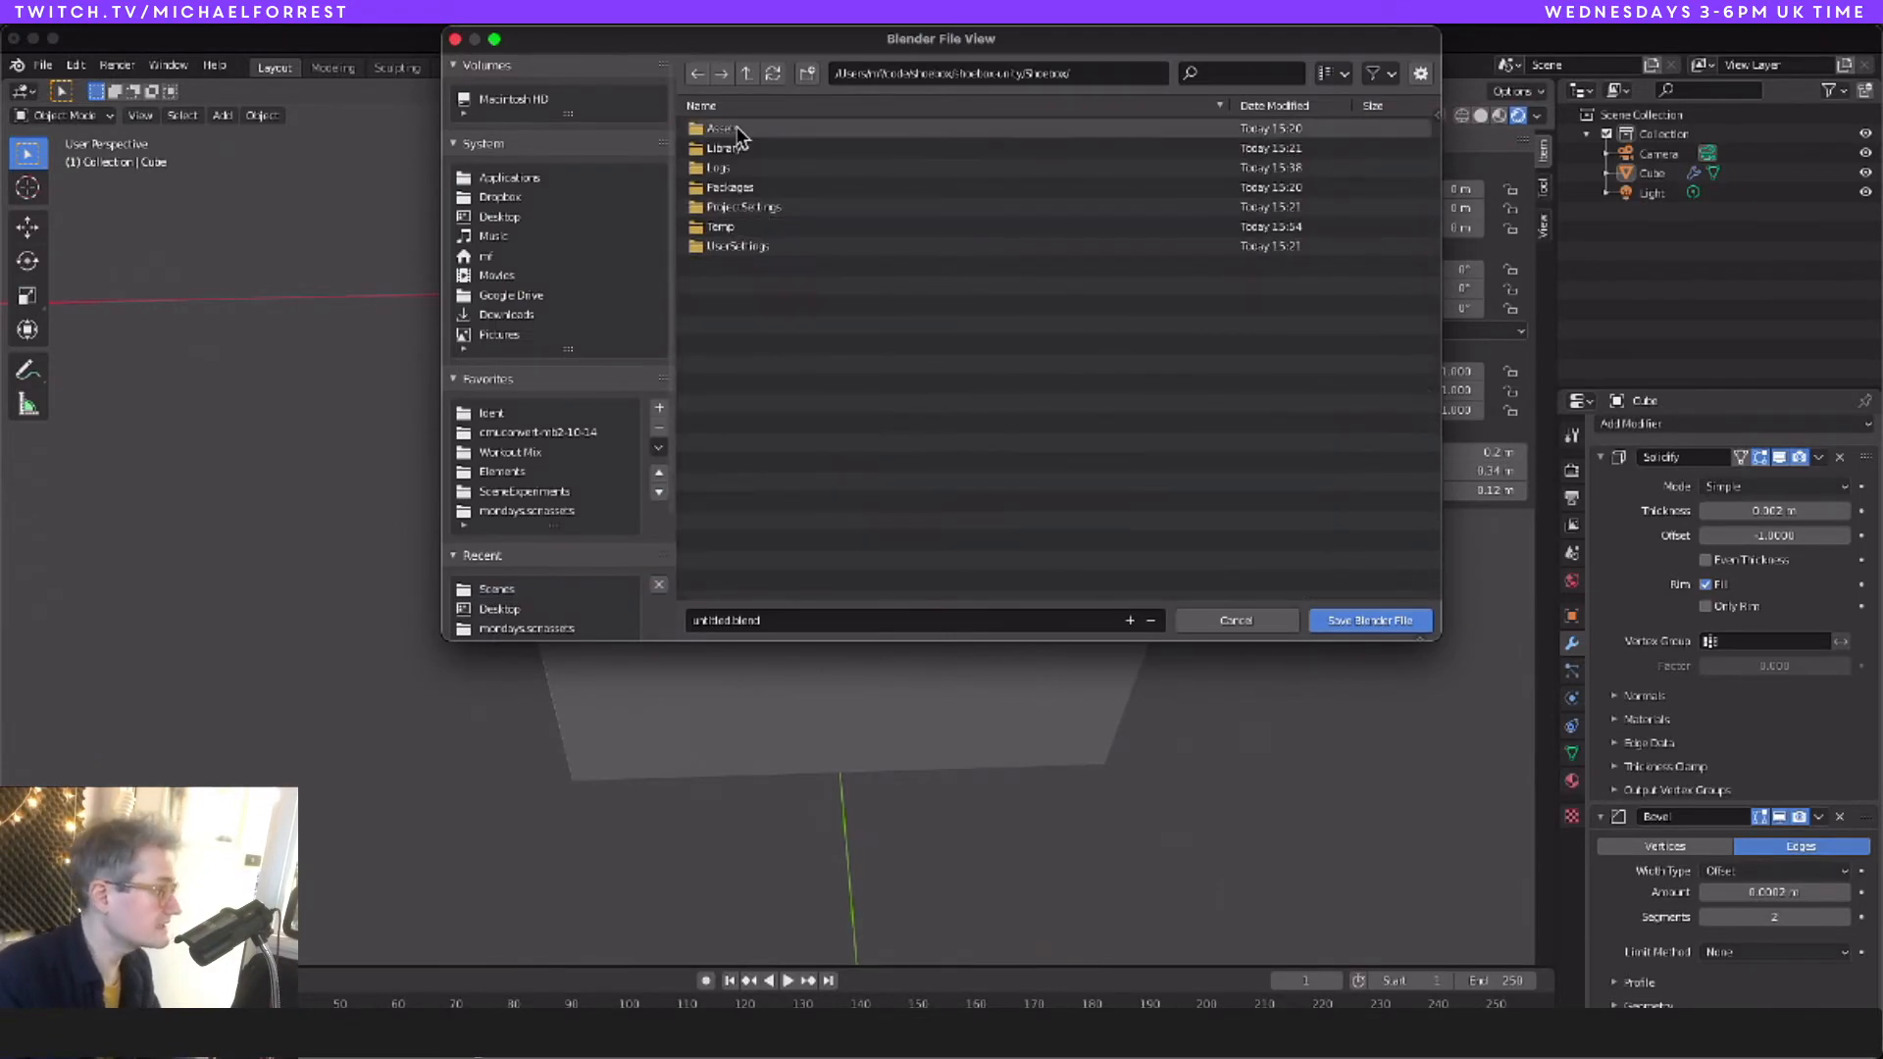
{"action": "left_click", "coordinate": [735, 129]}
{"action": "double_click", "coordinate": [736, 128]}
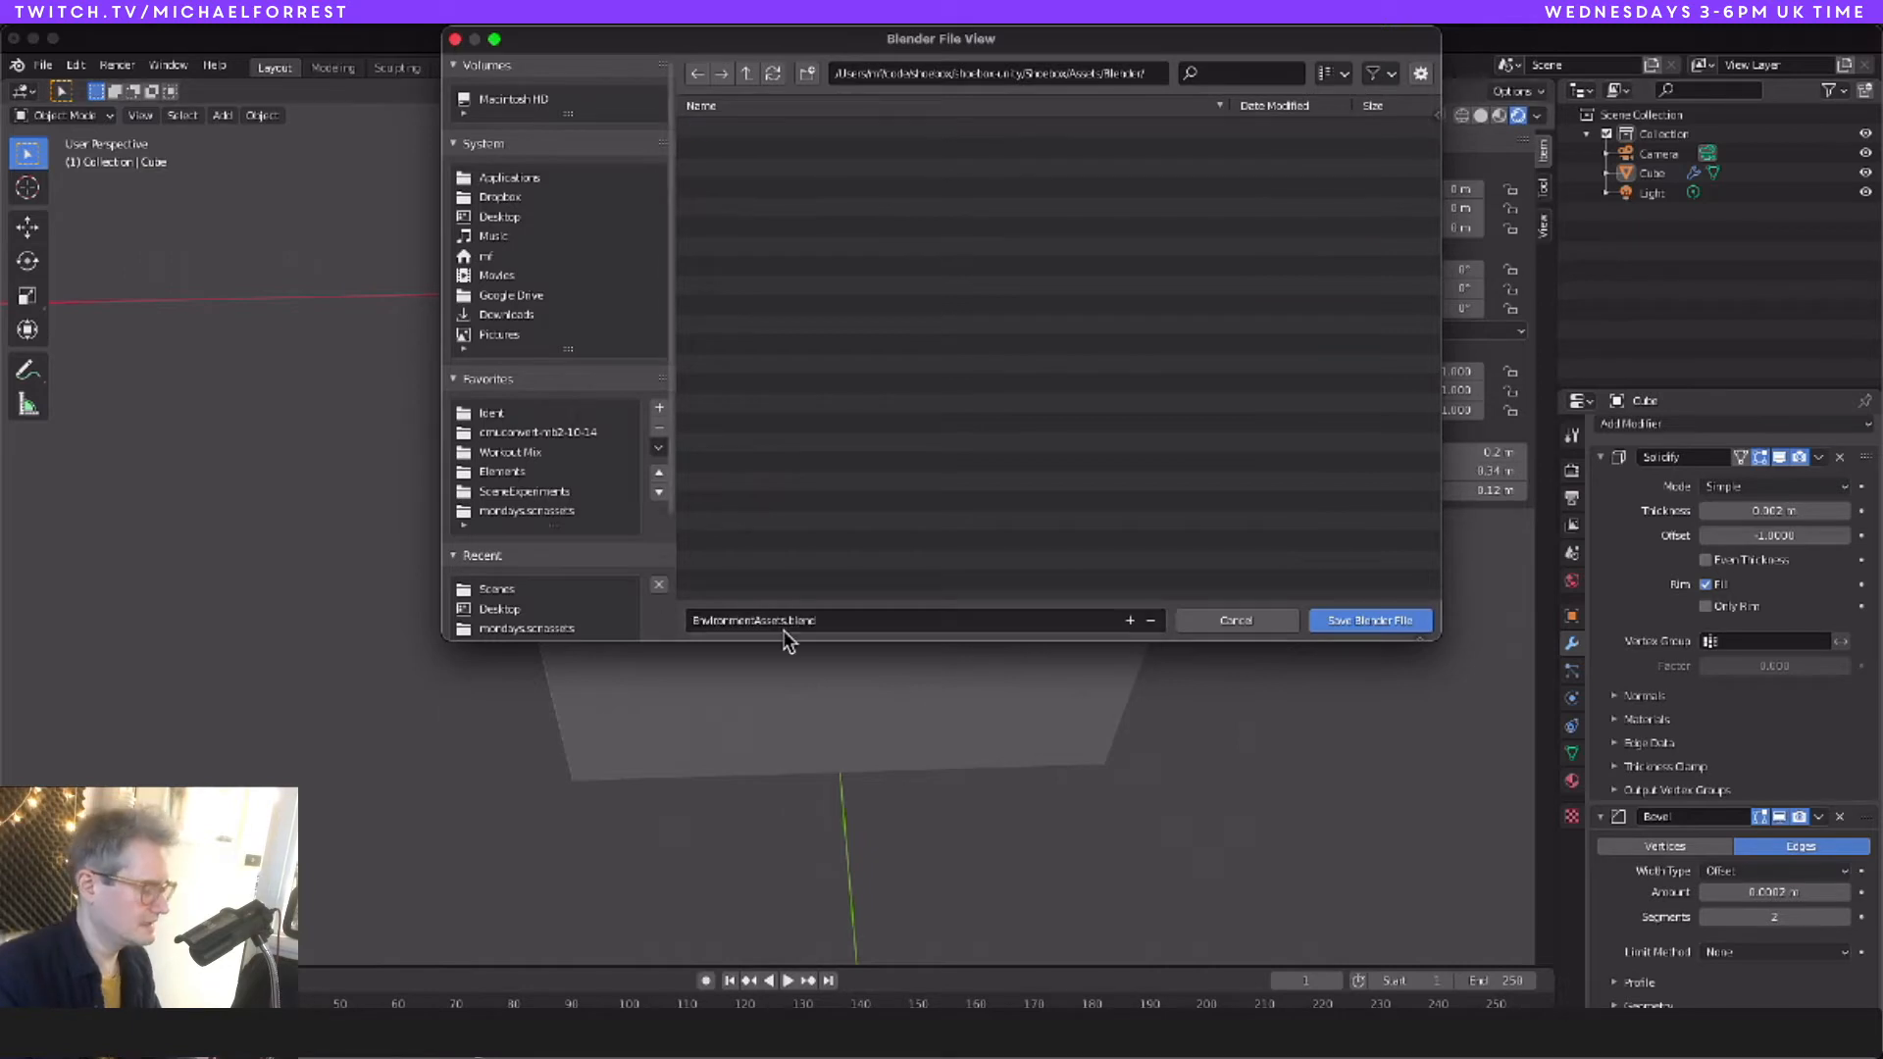
{"action": "left_click", "coordinate": [1385, 620]}
Step: Switch to Unity and place the EnvironmentAssets model from the Assets/Blender folder in the scene
{"action": "key", "text": "super+Tab"}
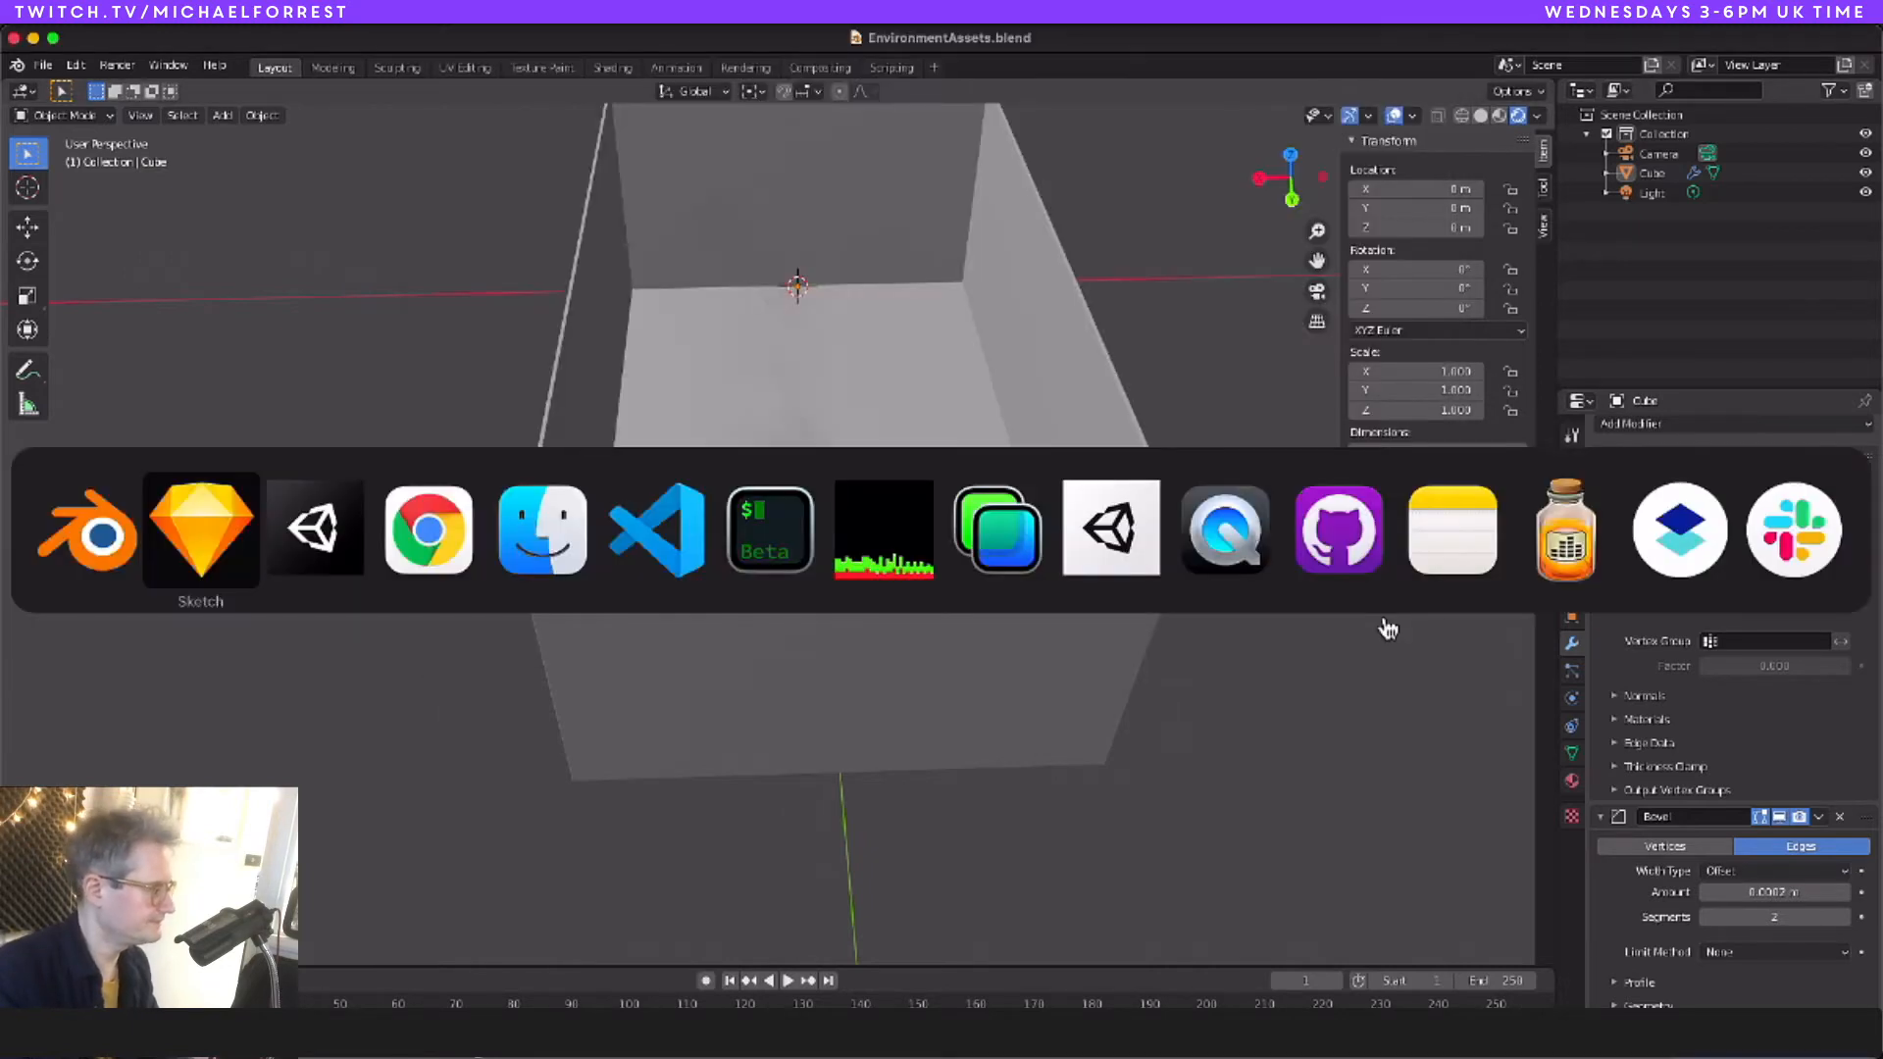
{"action": "left_click", "coordinate": [239, 697]}
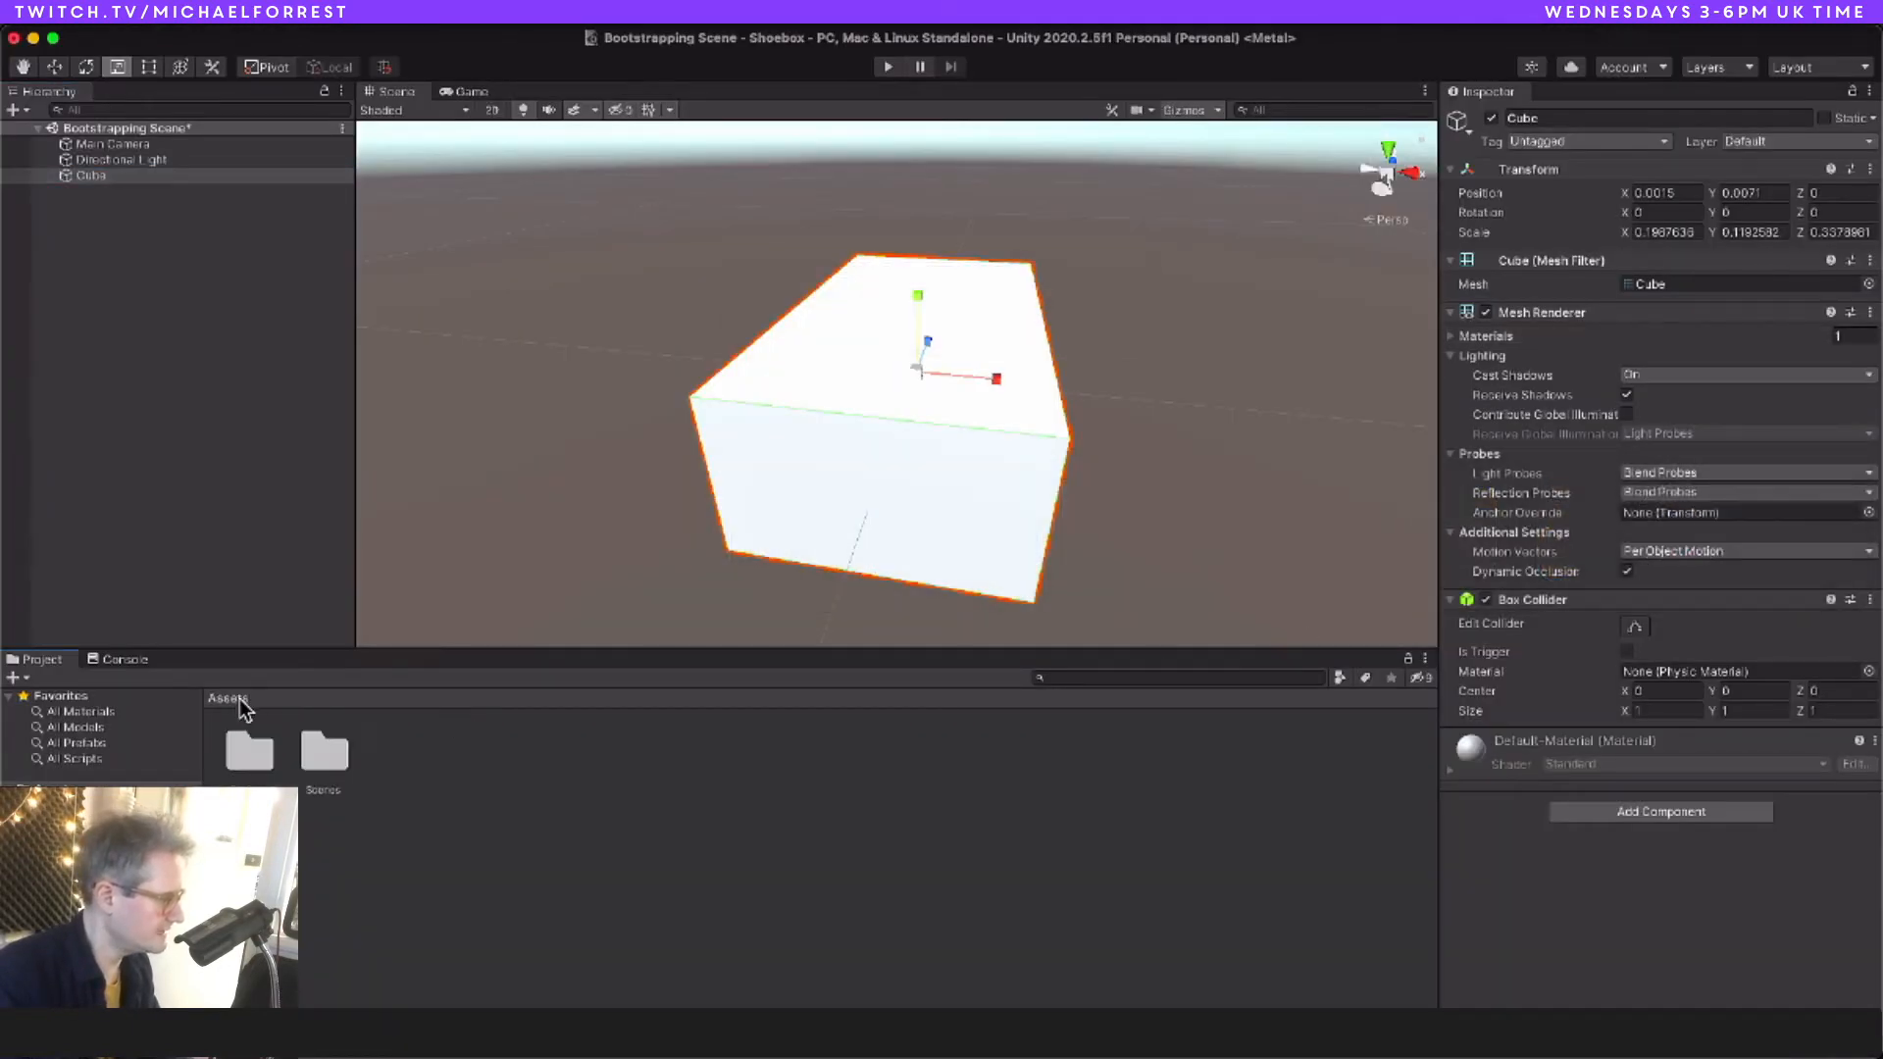
{"action": "double_click", "coordinate": [262, 763]}
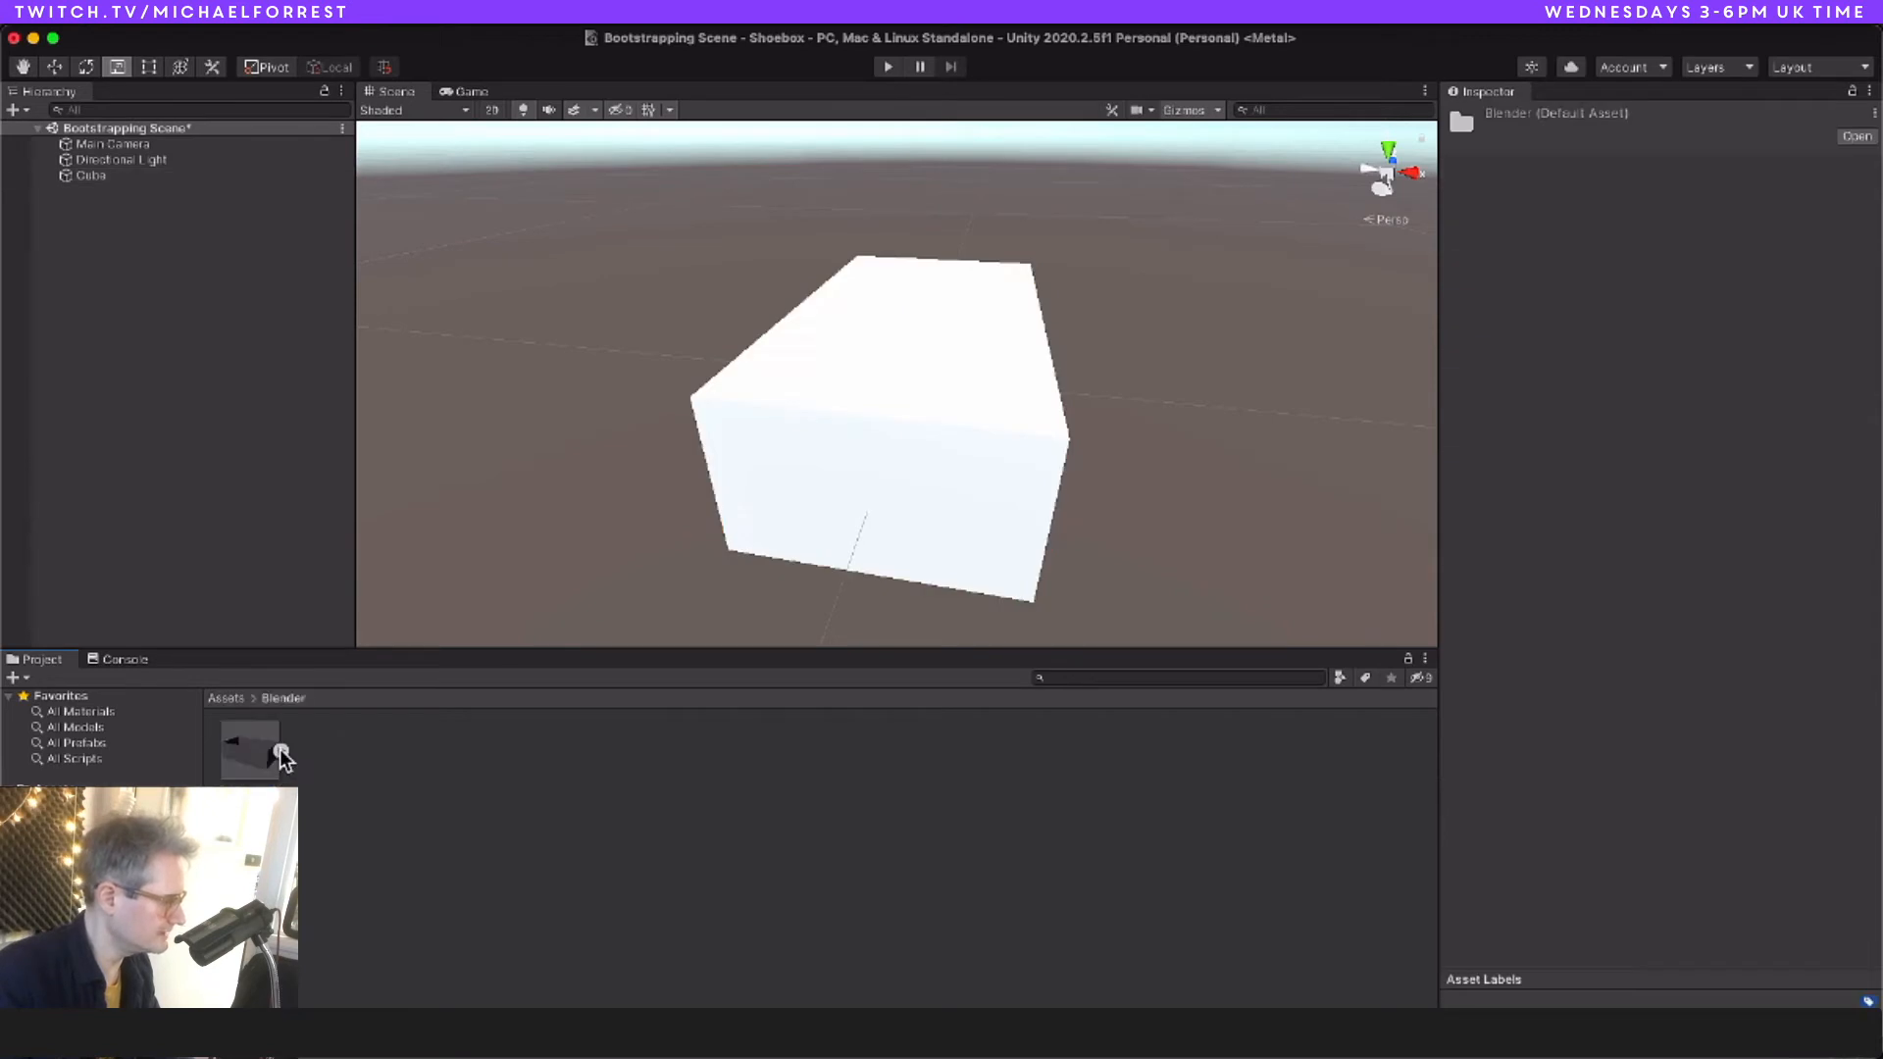
{"action": "left_click", "coordinate": [281, 751]}
{"action": "left_click", "coordinate": [268, 780]}
{"action": "left_click_drag", "start_coordinate": [240, 757], "coordinate": [822, 392]}
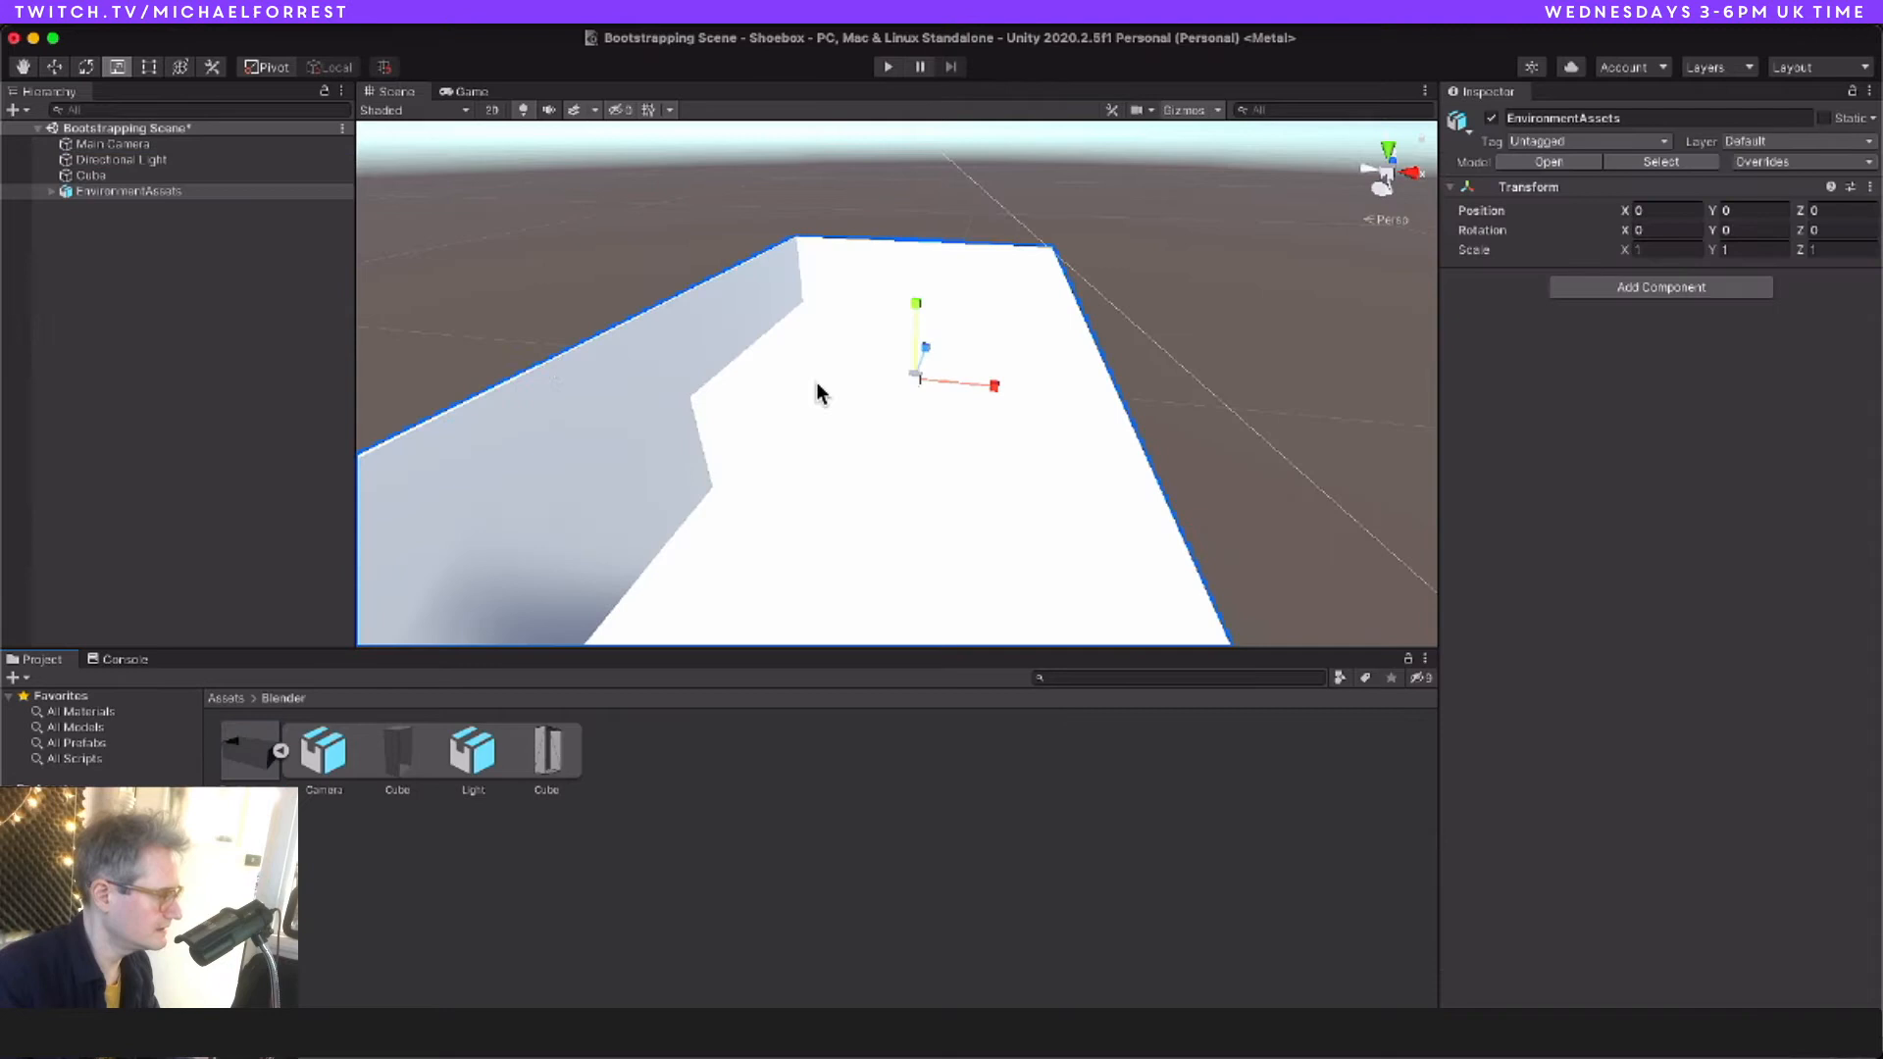
Step: Move the EnvironmentAssets model to about X -0.035, Y -0.129, Z 0.319, over the placeholder cube
{"action": "scroll", "coordinate": [845, 404], "scroll_direction": "down", "scroll_amount": 5}
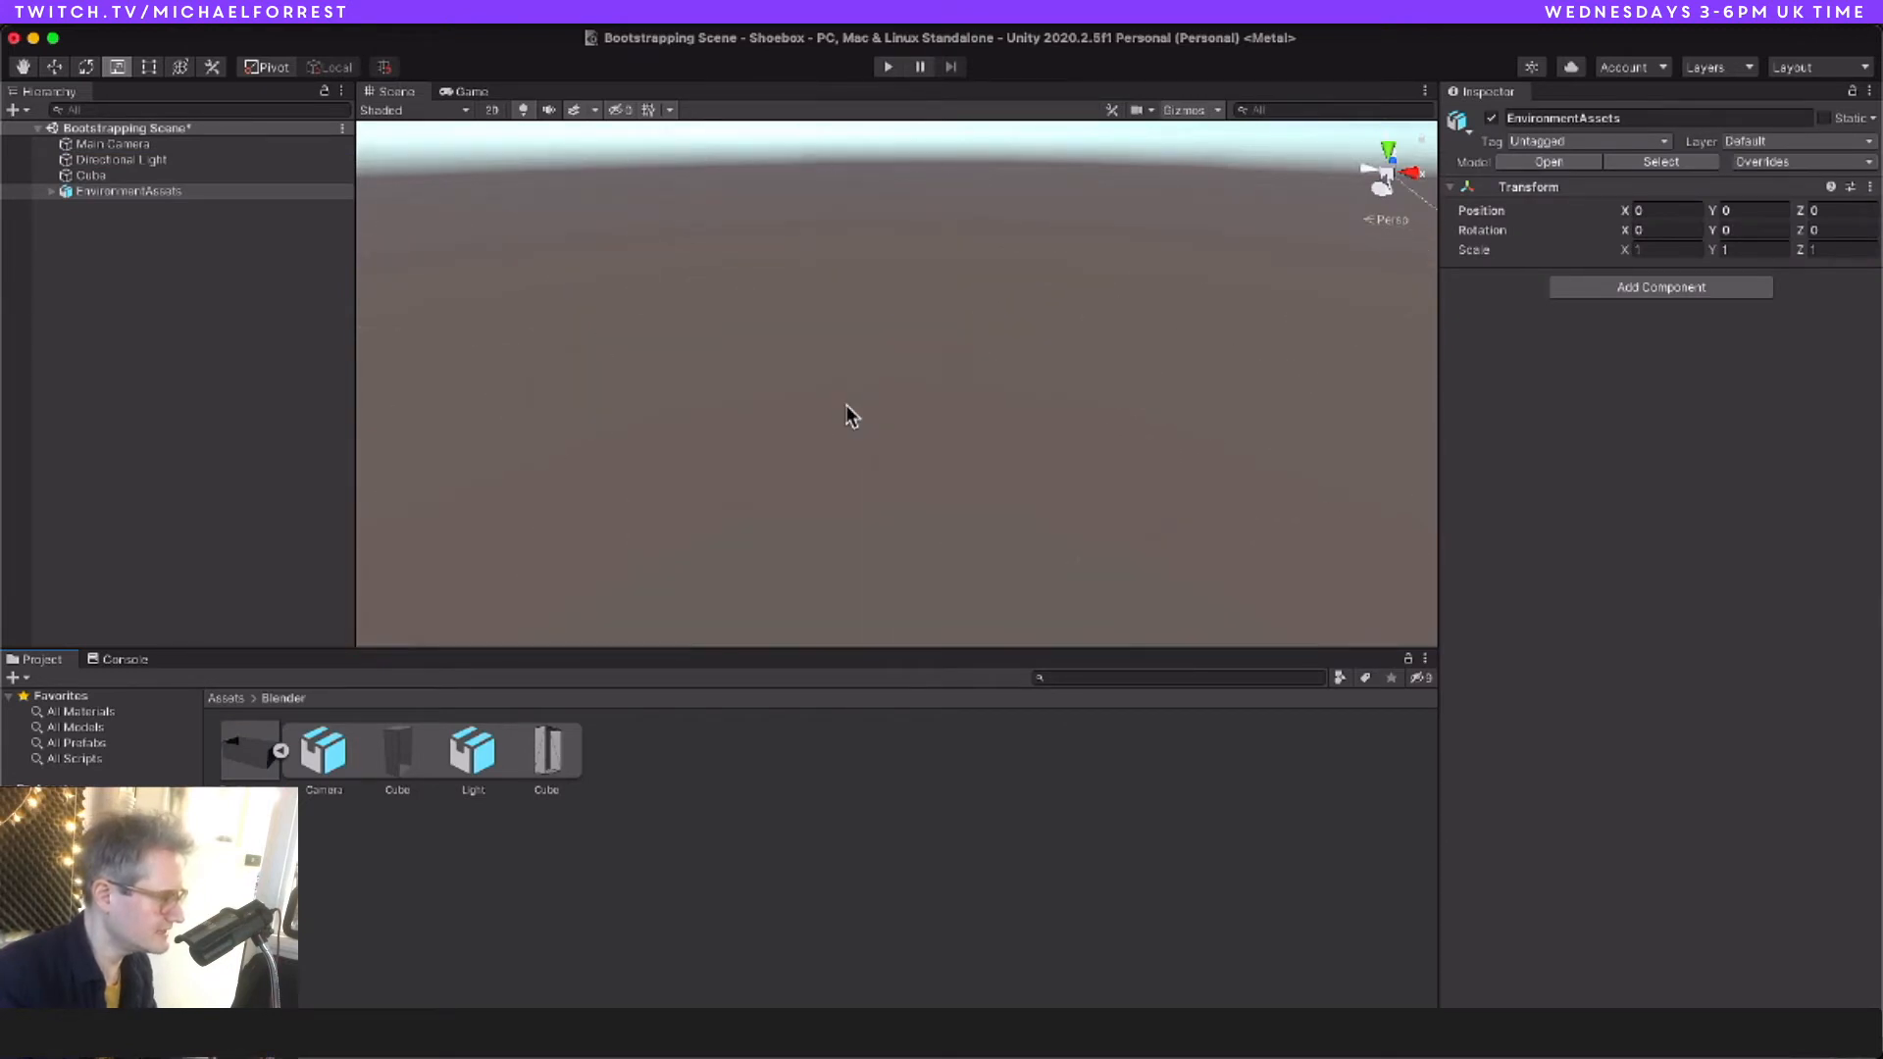
{"action": "scroll", "coordinate": [846, 404], "scroll_direction": "up", "scroll_amount": 2}
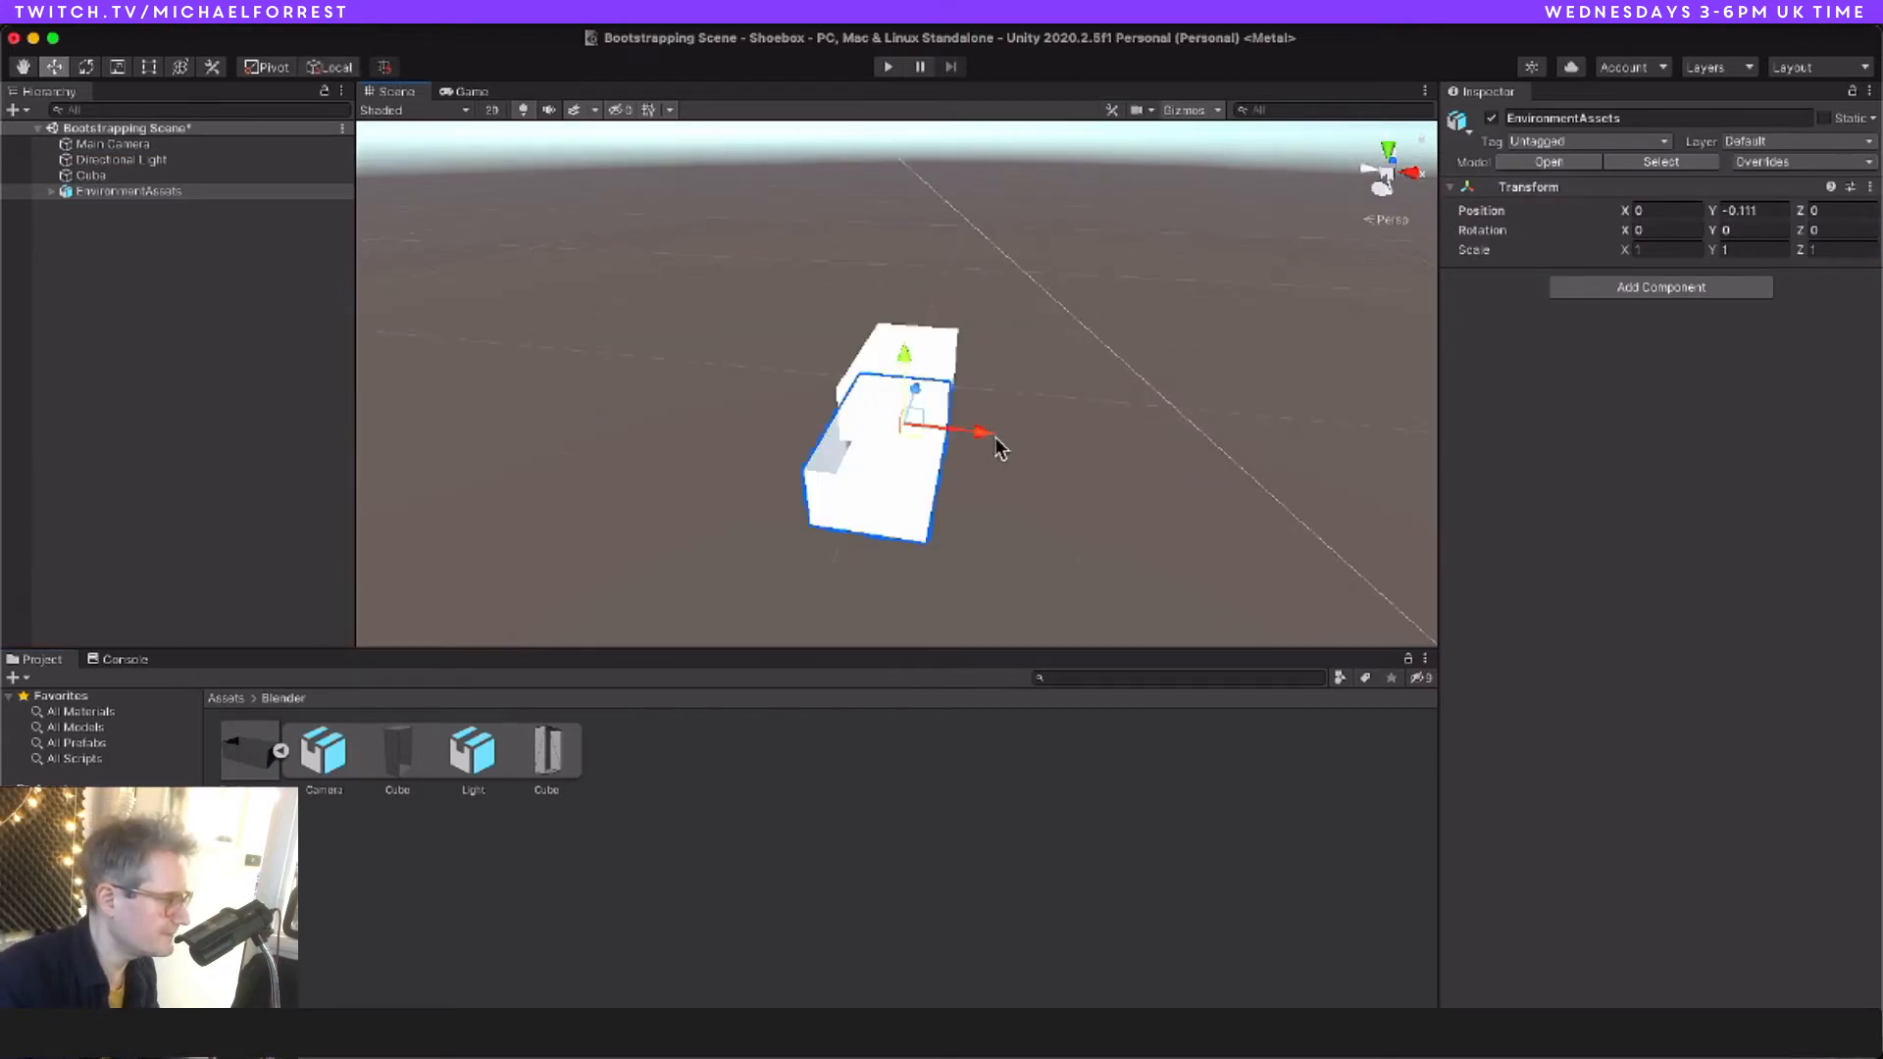
{"action": "mouse_move", "coordinate": [986, 433]}
{"action": "left_mouse_down"}
{"action": "mouse_move", "coordinate": [963, 431]}
{"action": "mouse_move", "coordinate": [980, 434]}
{"action": "left_mouse_up"}
{"action": "left_click_drag", "start_coordinate": [895, 355], "coordinate": [895, 361]}
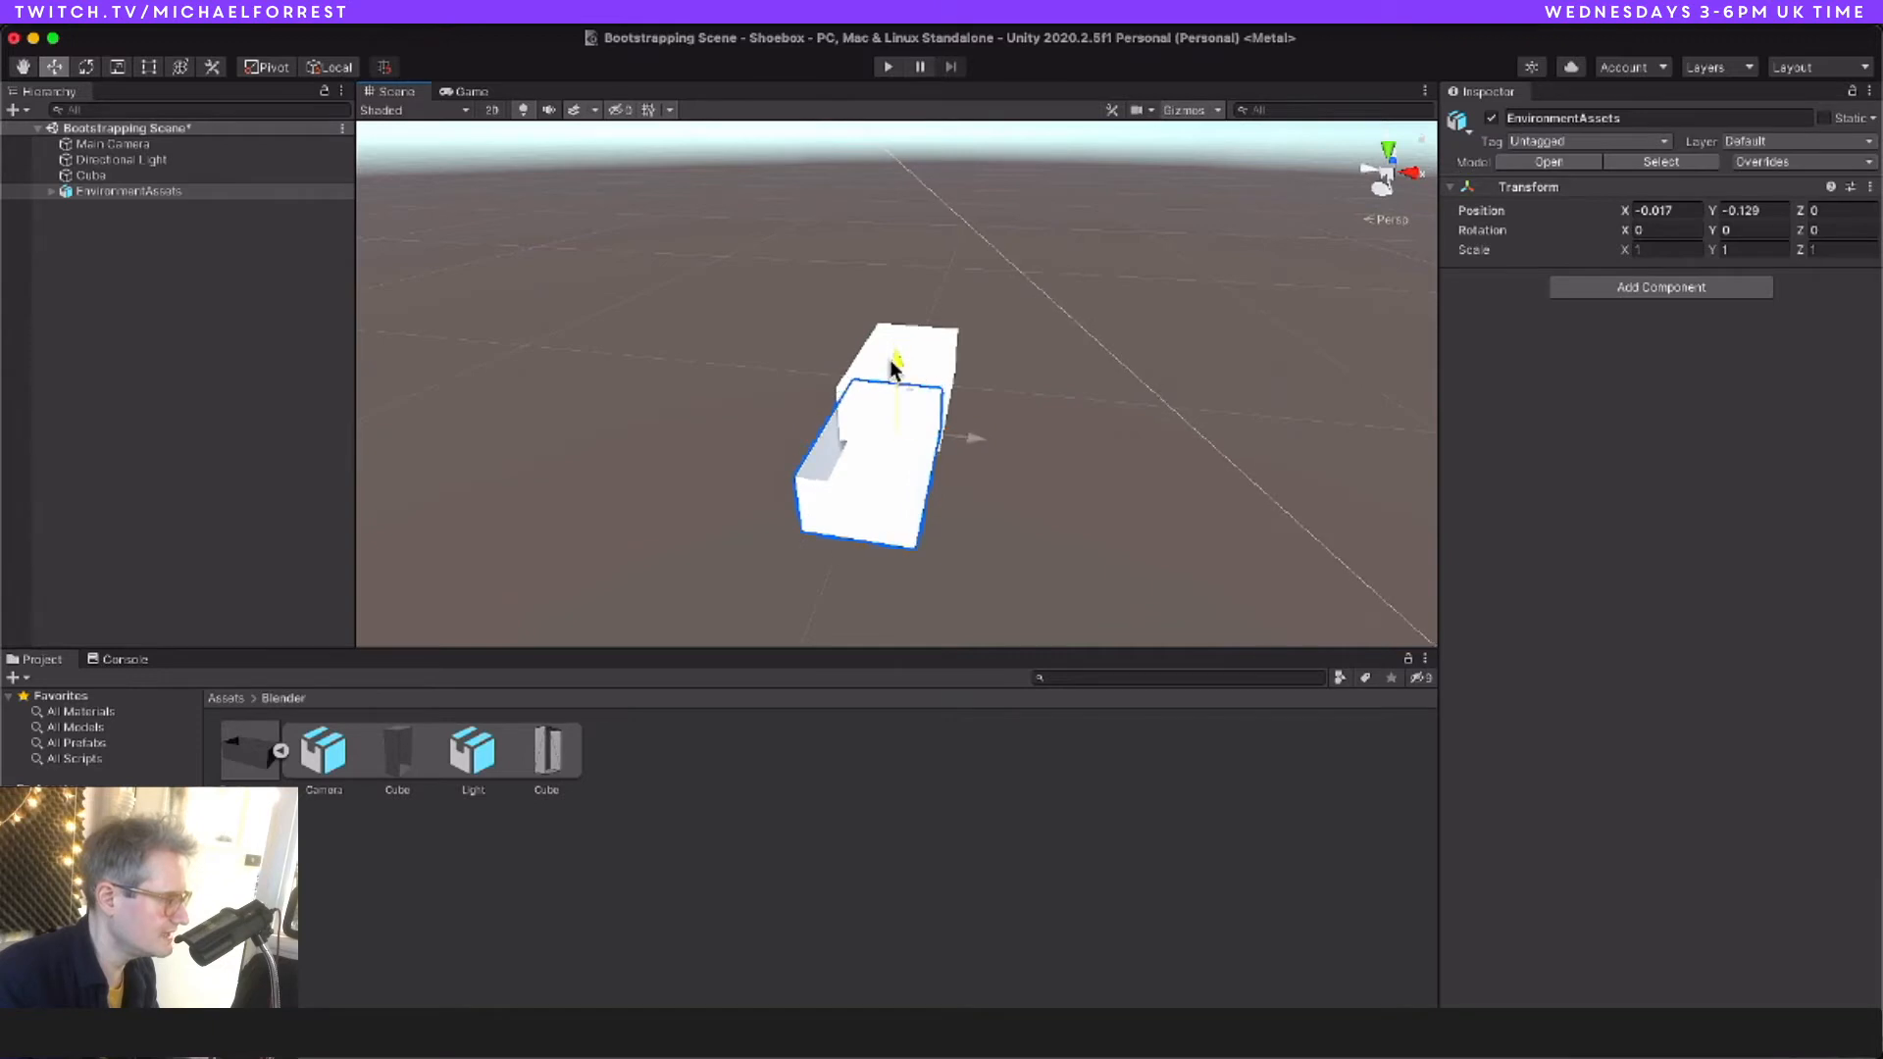
{"action": "left_click_drag", "start_coordinate": [975, 433], "coordinate": [919, 353]}
Step: Remove the EnvironmentAssets model from the scene and try to add only its Shoebox part from the imported asset
{"action": "double_click", "coordinate": [111, 207]}
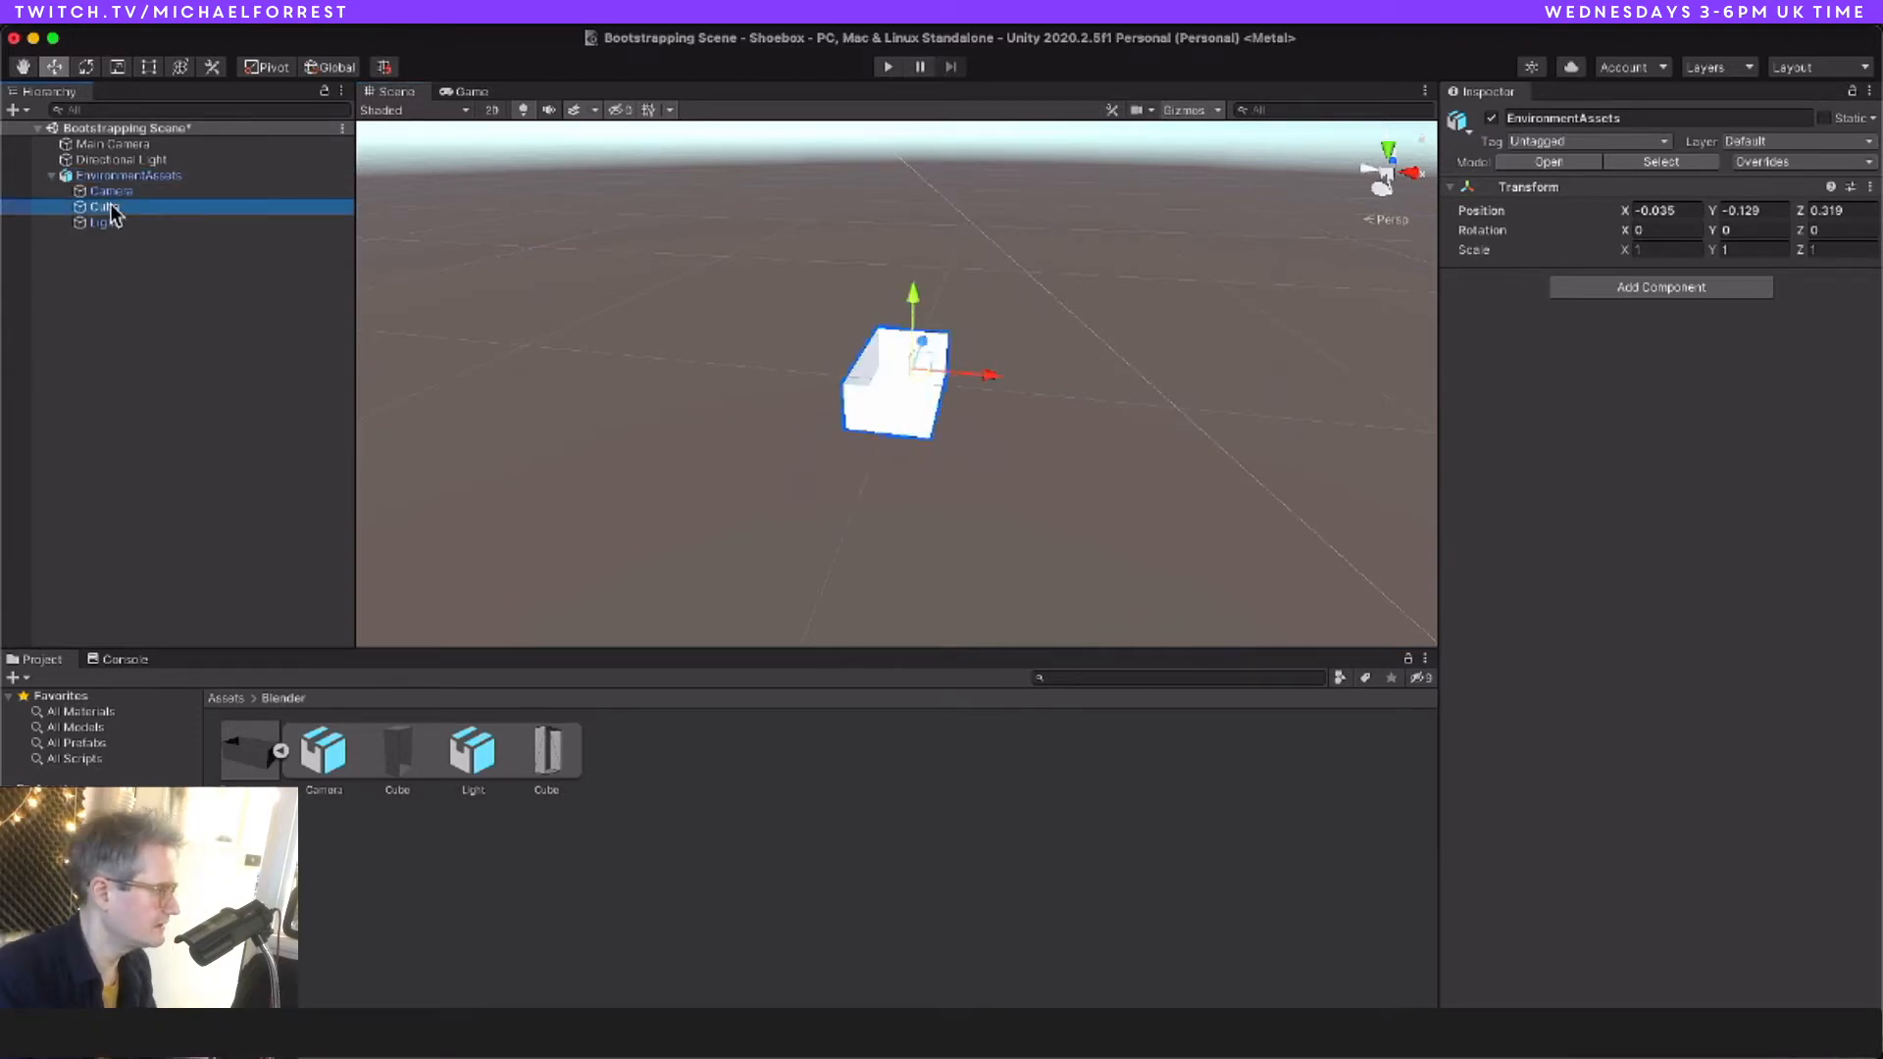
{"action": "left_click", "coordinate": [110, 191]}
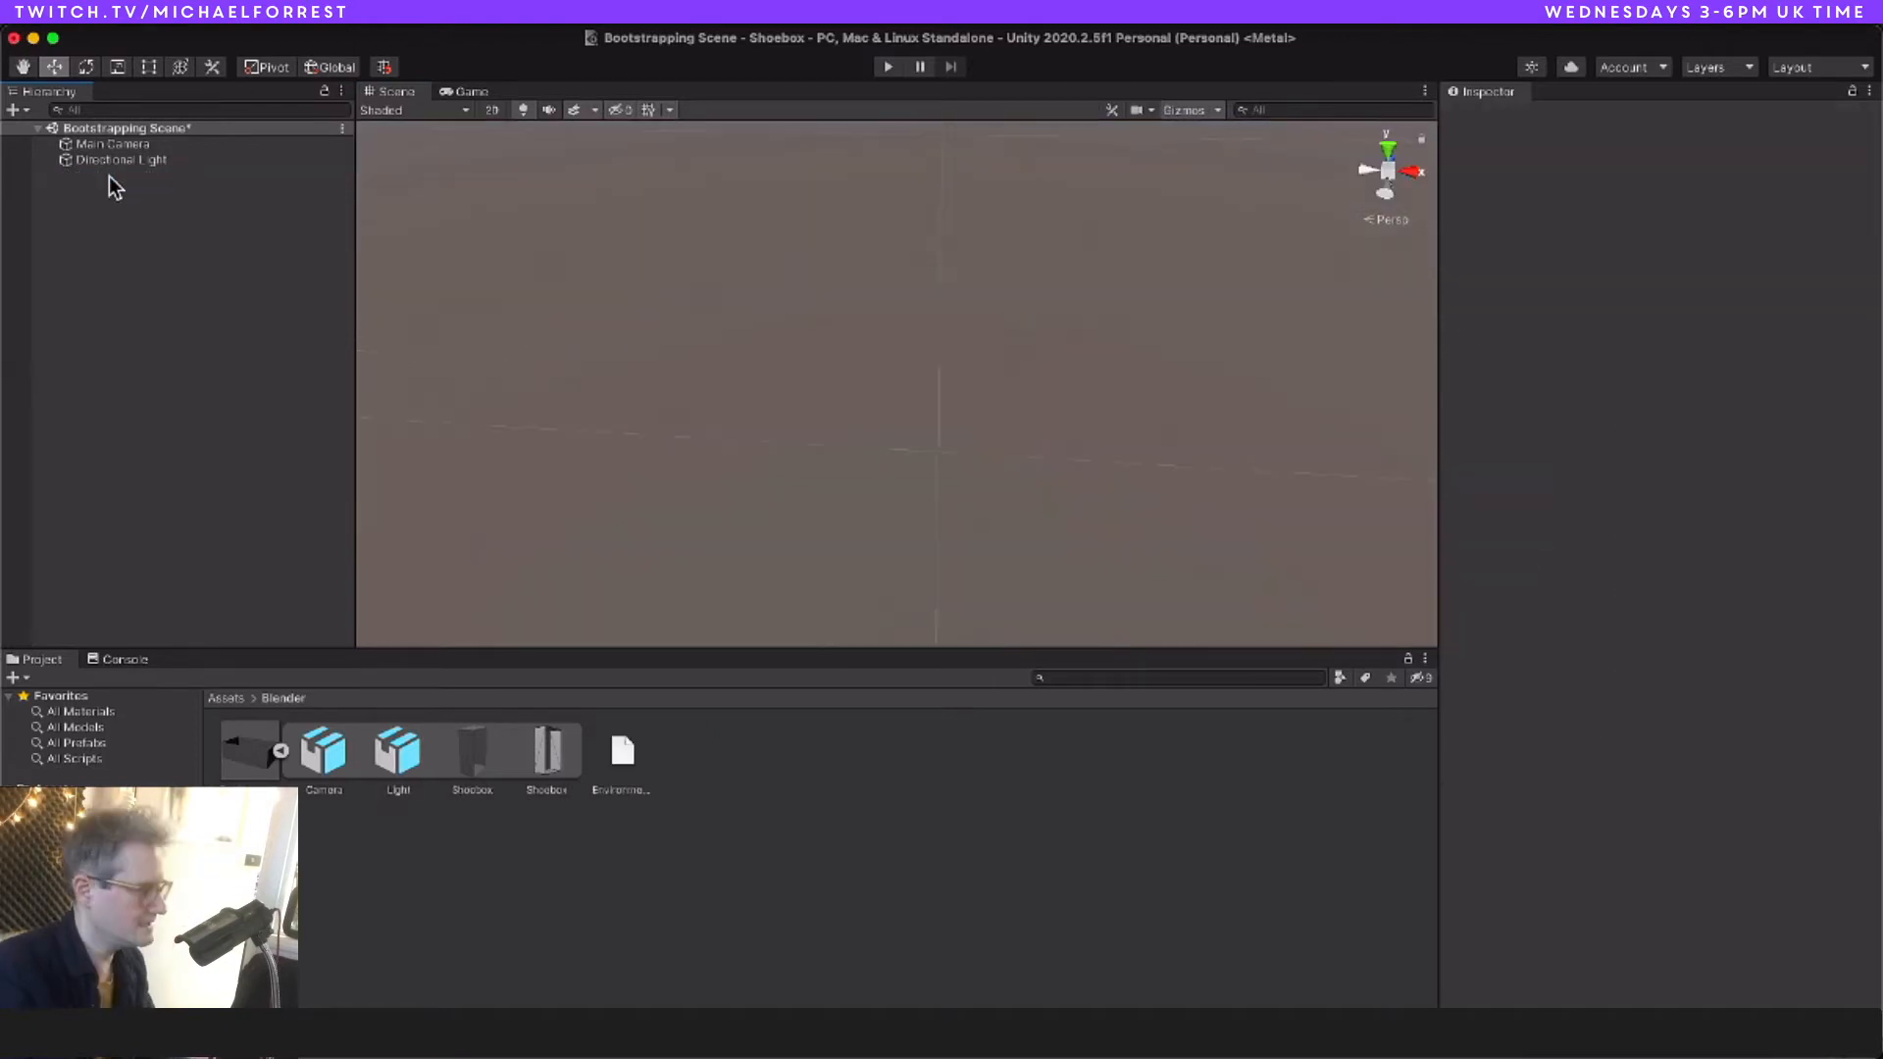
{"action": "left_click", "coordinate": [475, 753]}
{"action": "right_click", "coordinate": [477, 765]}
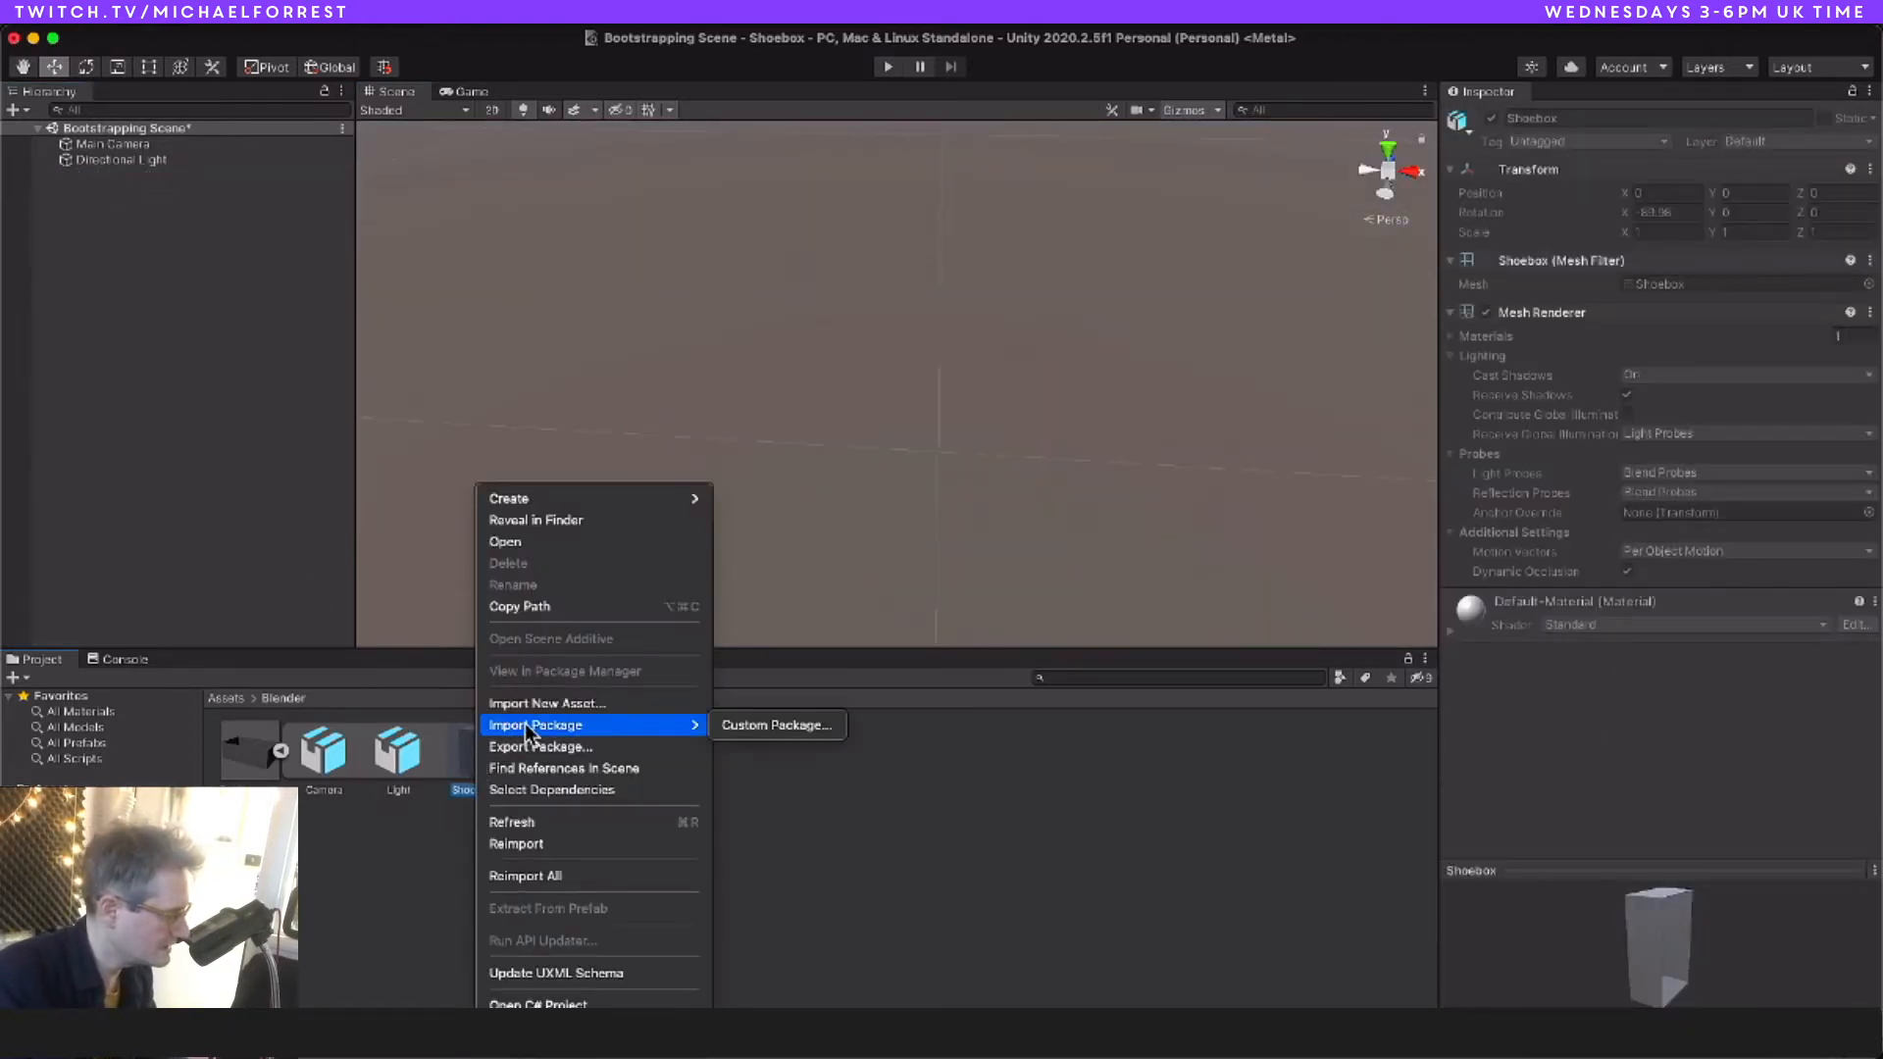
{"action": "left_click", "coordinate": [475, 761]}
{"action": "left_click_drag", "start_coordinate": [475, 761], "coordinate": [129, 202]}
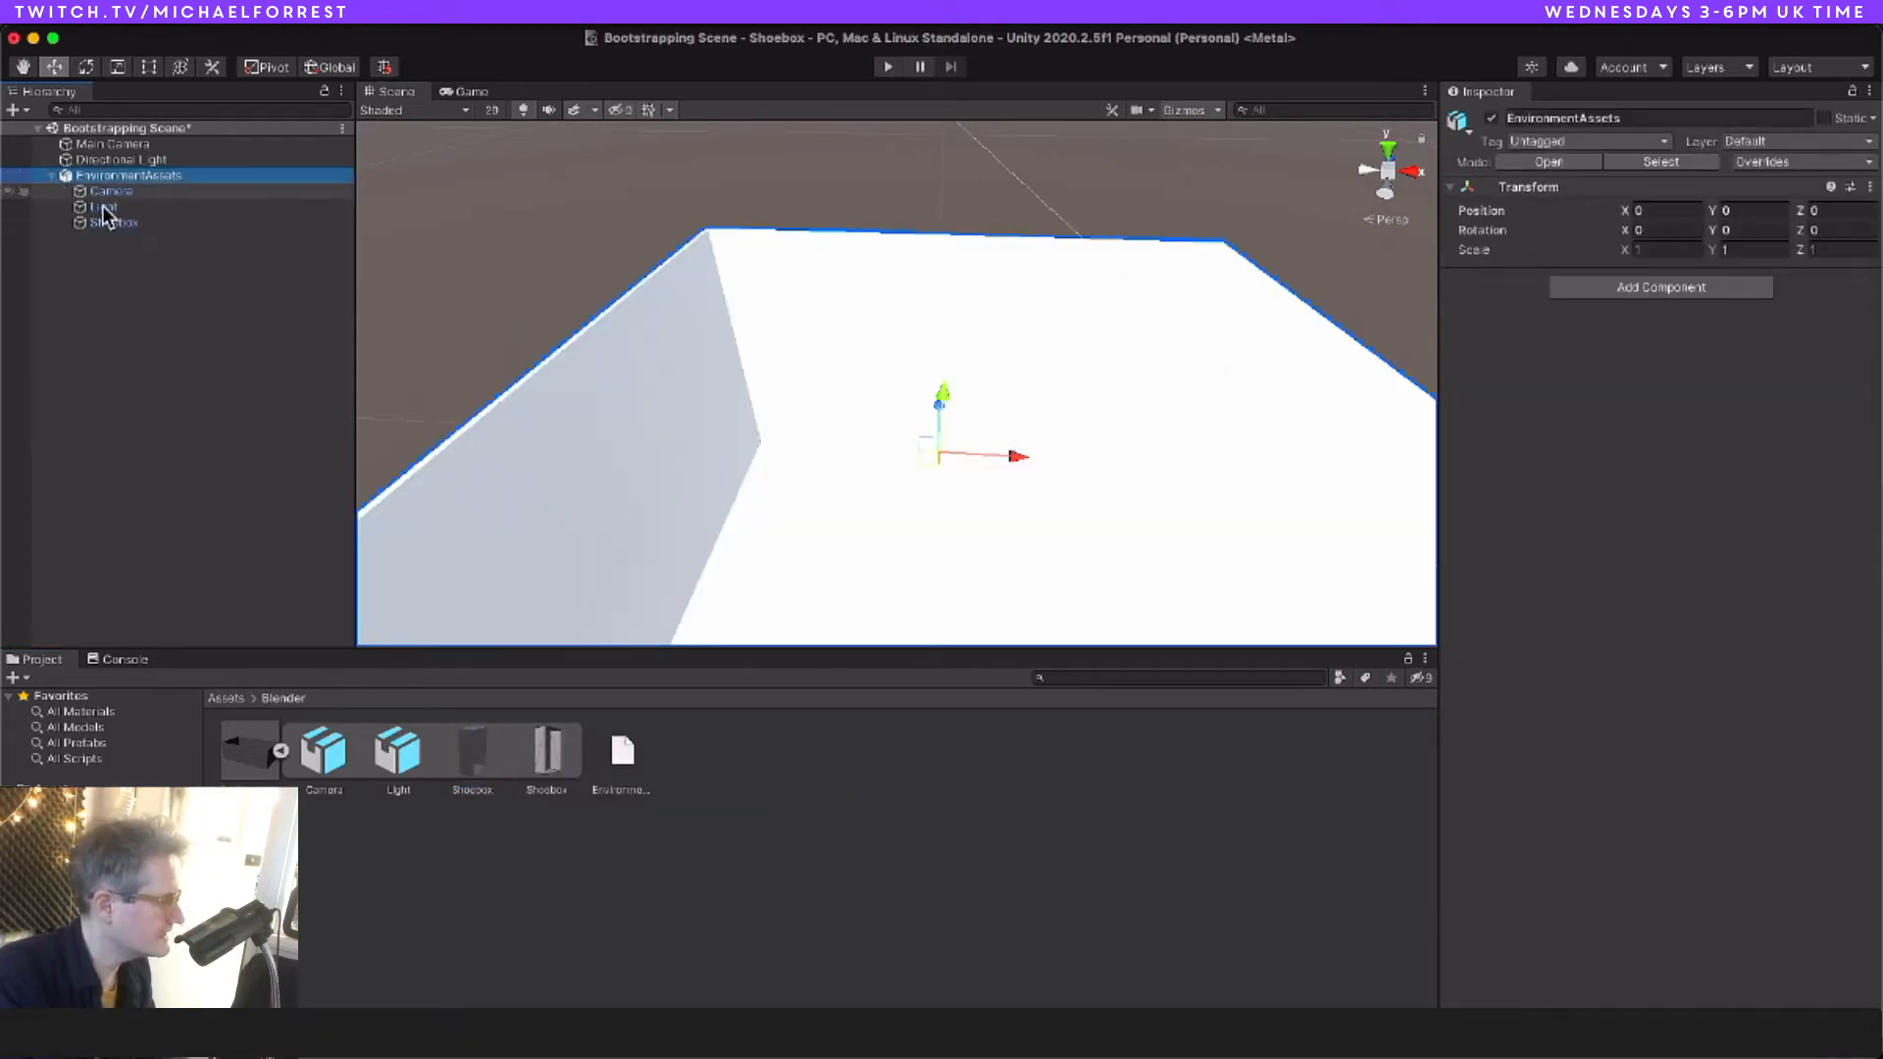
{"action": "key", "text": "super+z"}
{"action": "key", "text": "super+z"}
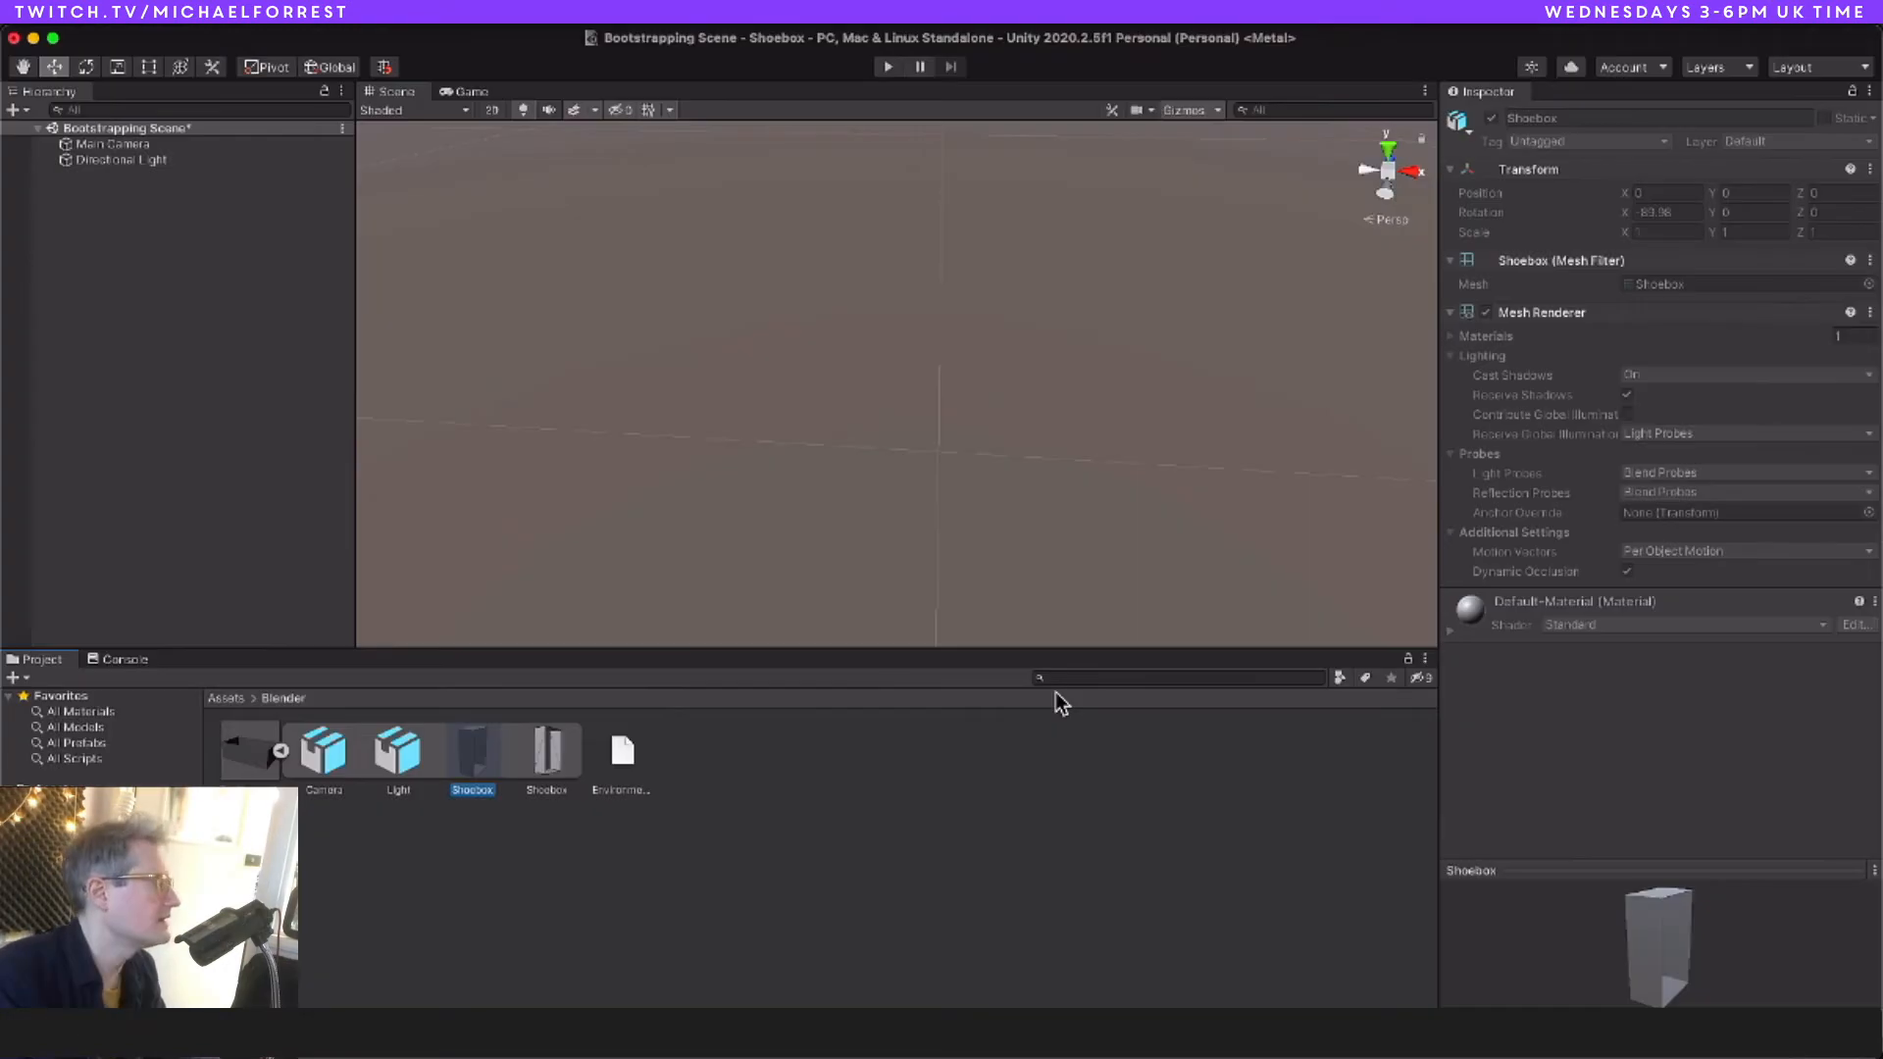
Step: Switch to Blender, delete the Camera and Light objects, and save the file as Shoebox.blend
{"action": "key", "text": "super+Tab"}
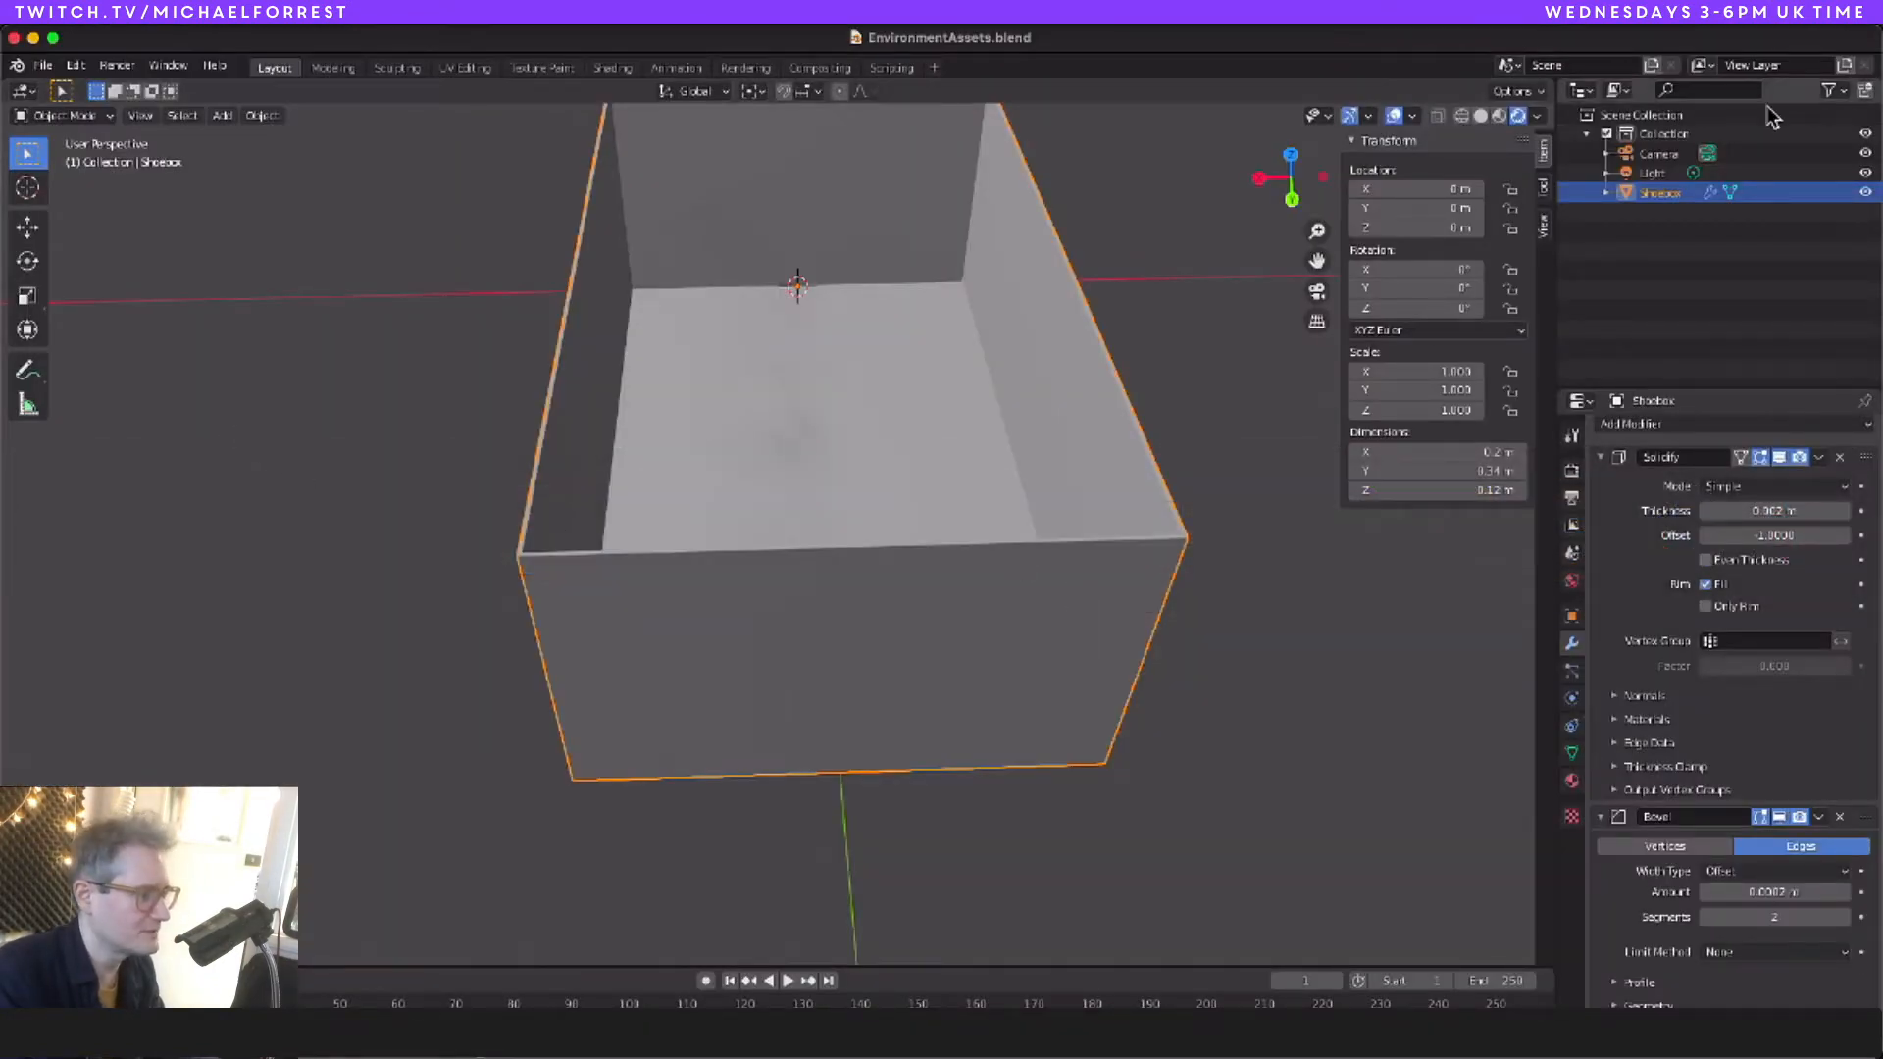
{"action": "left_click", "coordinate": [1659, 157]}
{"action": "key", "text": "super+Tab"}
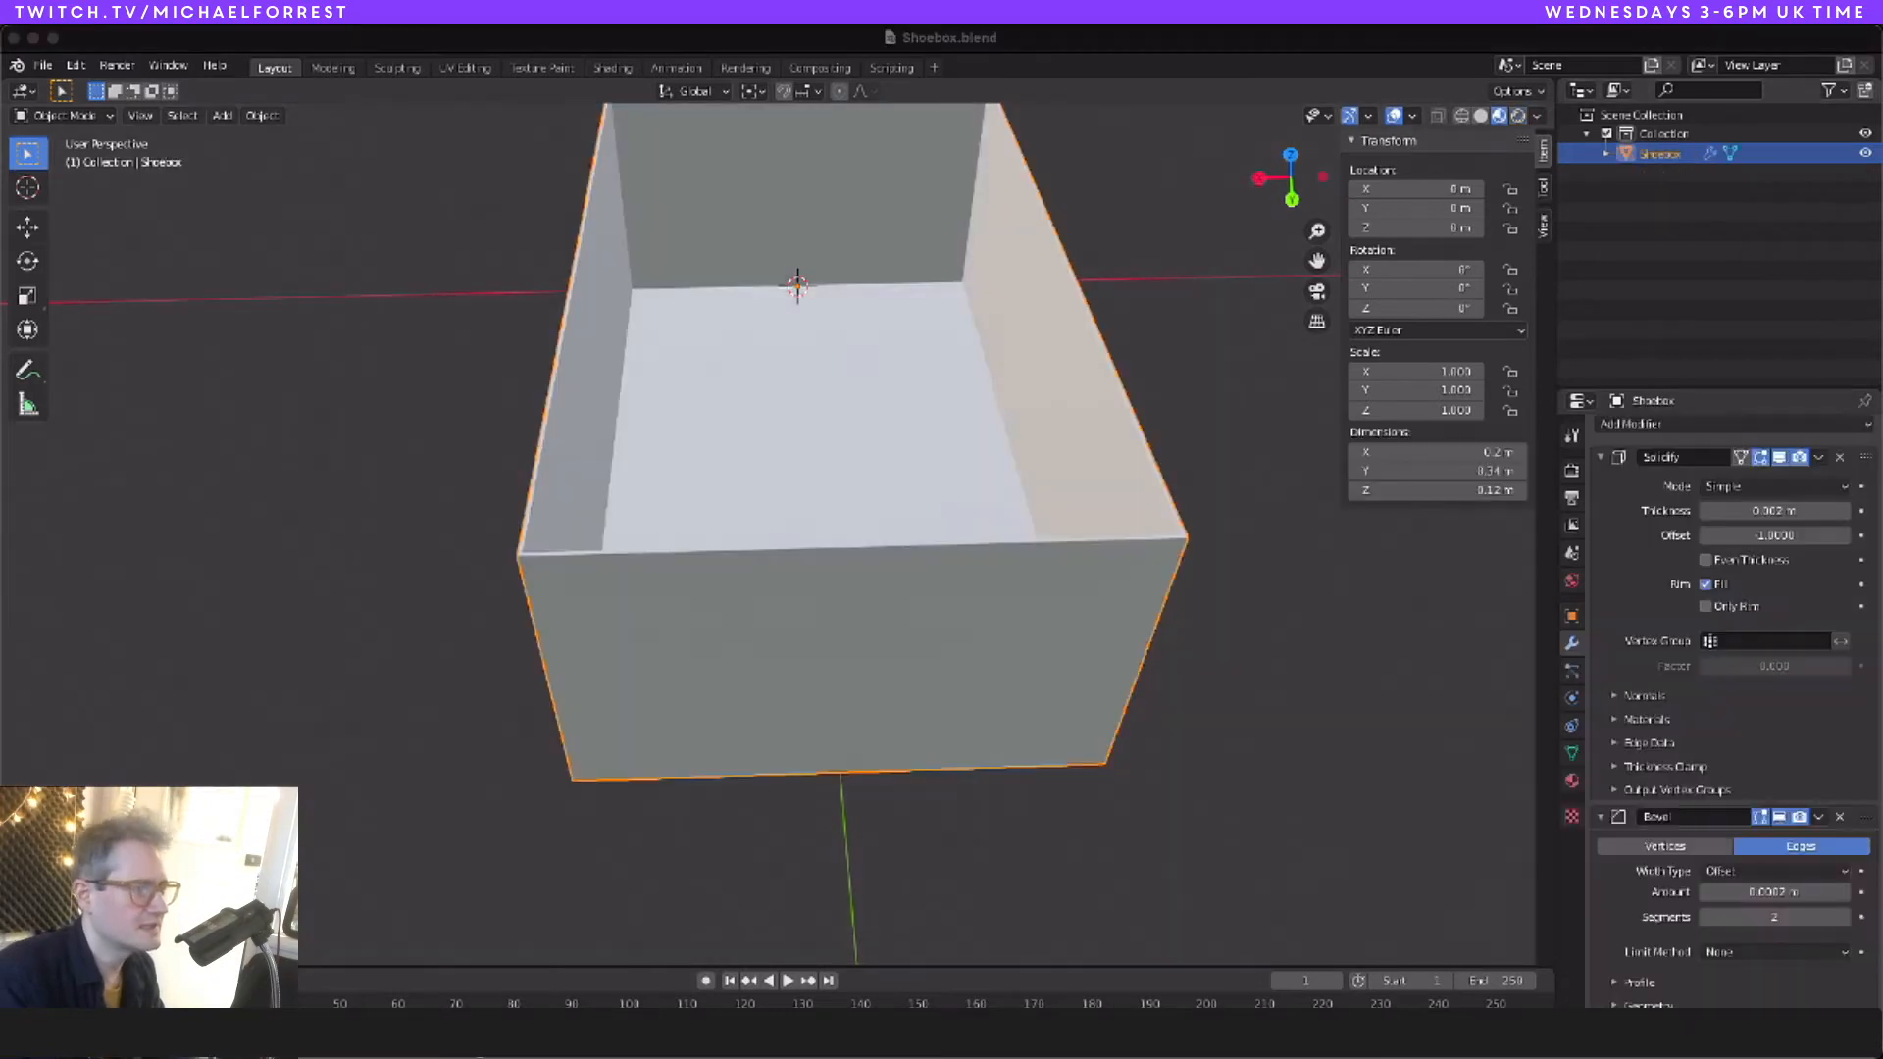
Step: Switch to Finder and delete the EnvironmentAssets .blend and .blend1 files and their .meta files from the Blender folder
{"action": "key", "text": "super+Tab"}
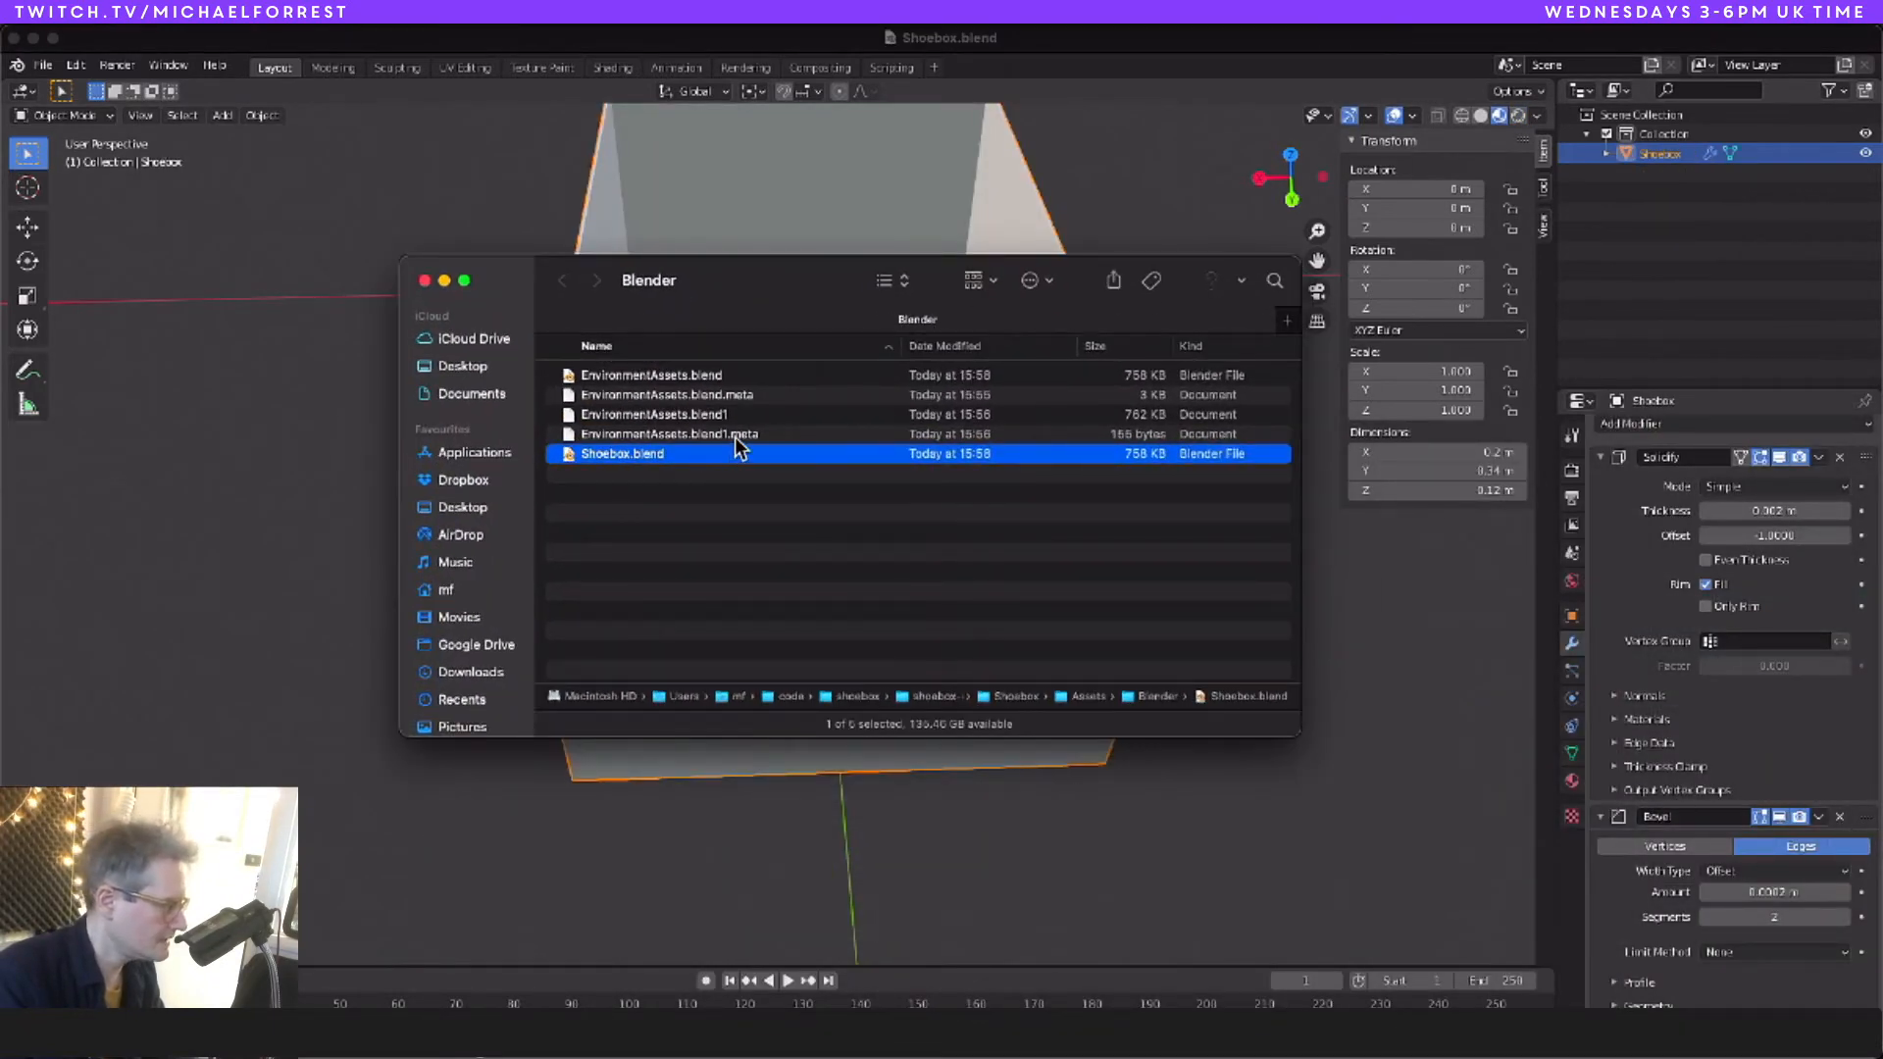
{"action": "left_click", "coordinate": [810, 438]}
{"action": "left_click", "coordinate": [776, 378], "text": "shift"}
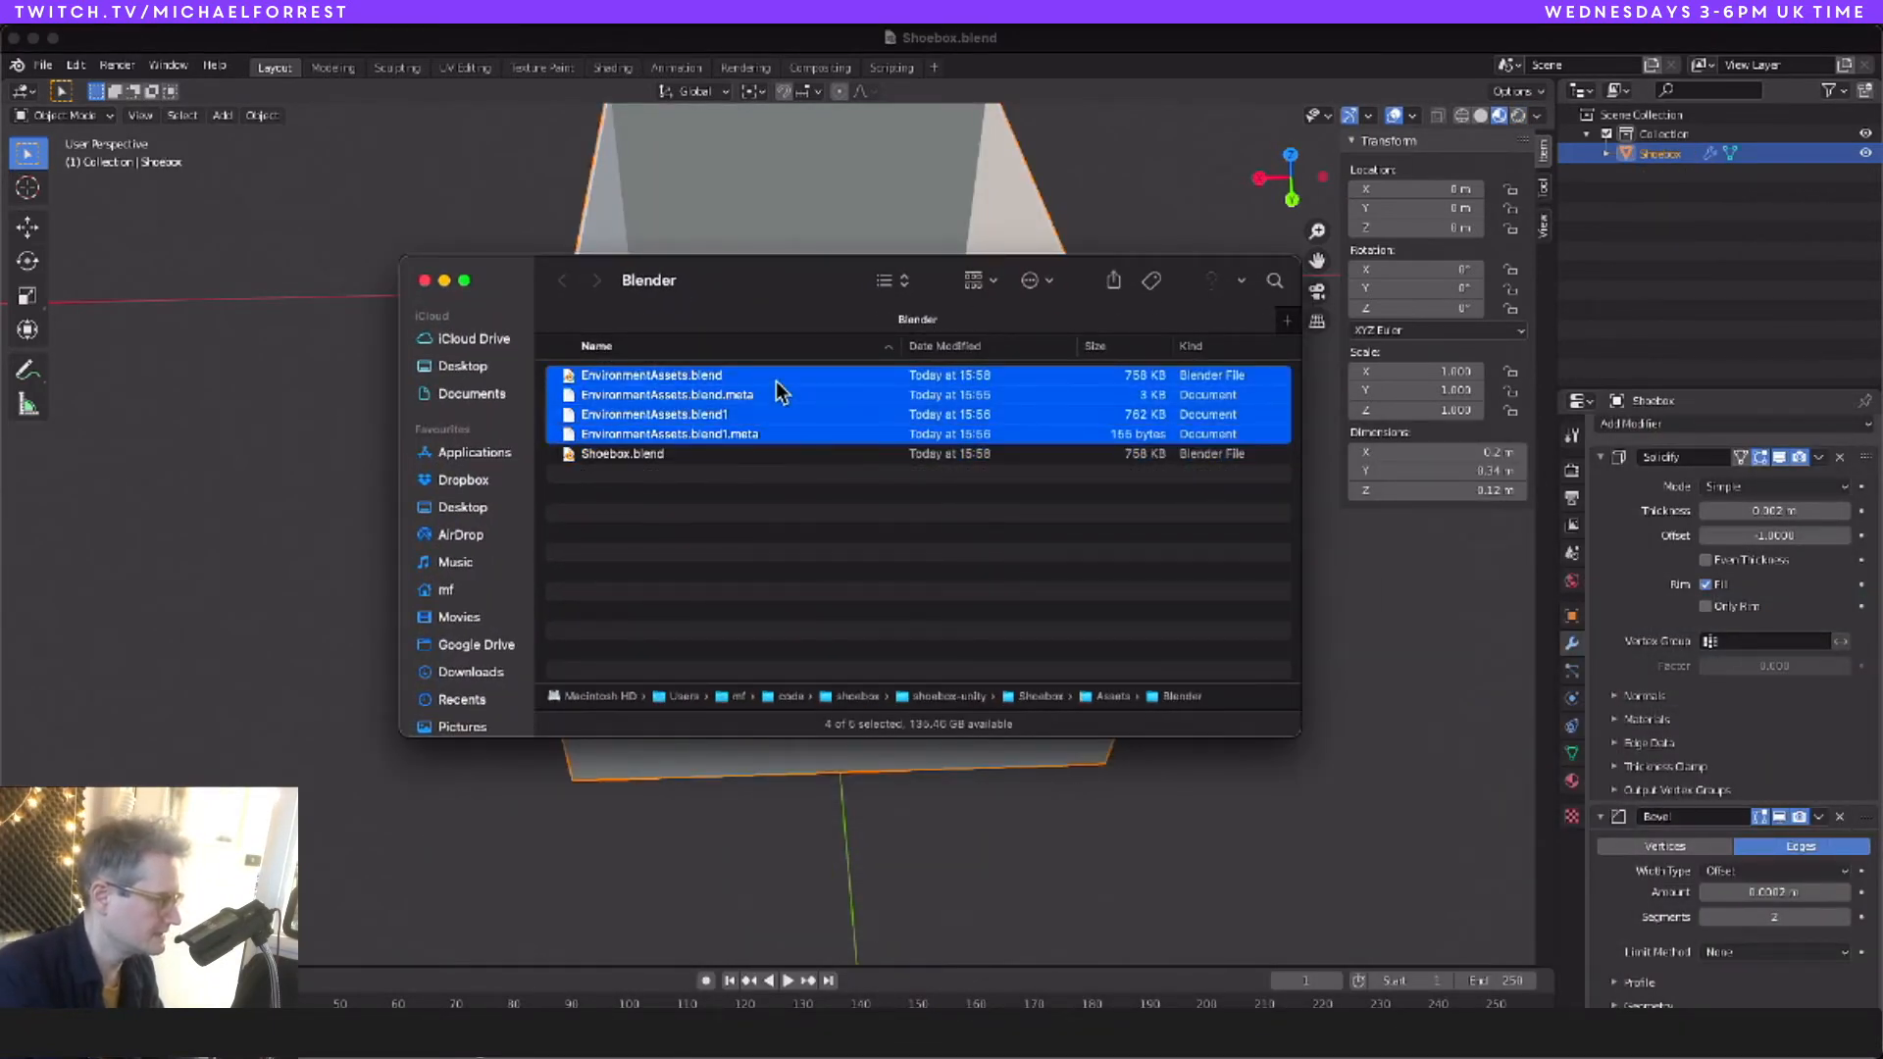
{"action": "key", "text": "super+BackSpace"}
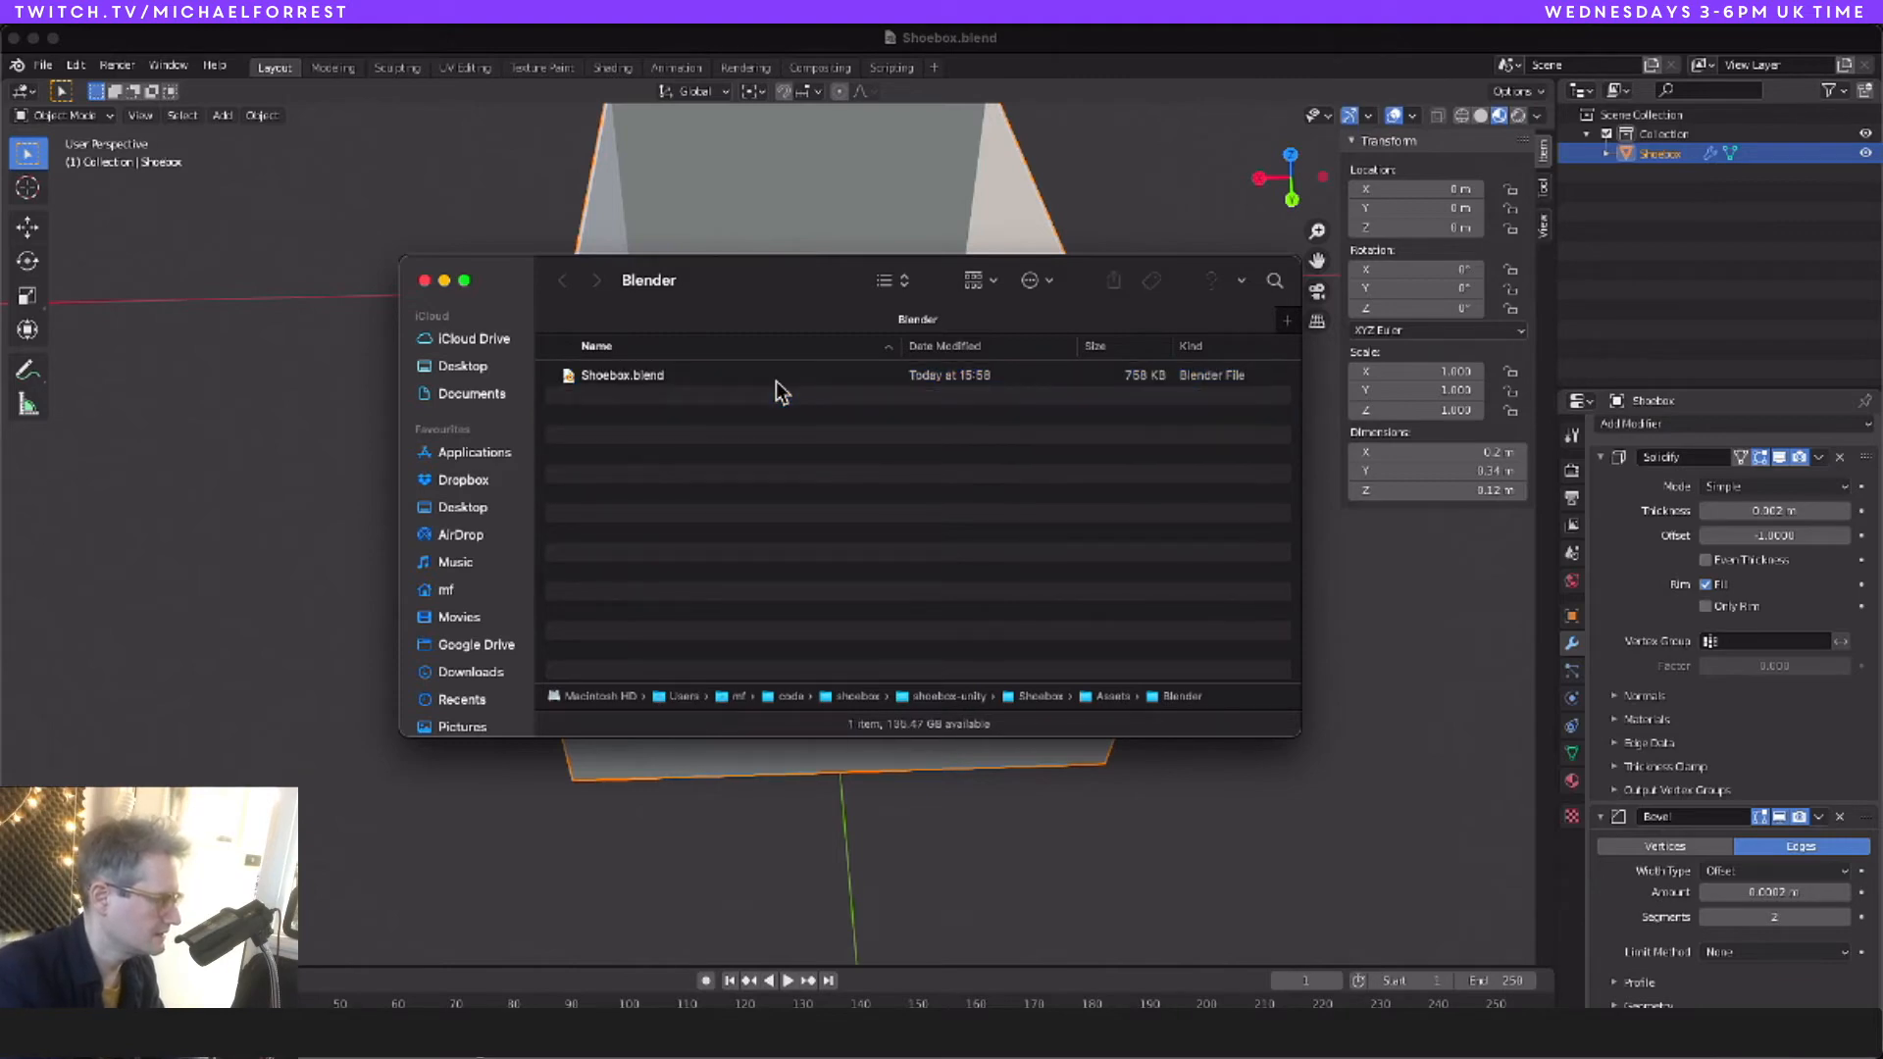
{"action": "left_click", "coordinate": [451, 122]}
Step: Switch to Unity and add the Shoebox model from the Assets/Blender folder to the Bootstrapping Scene
{"action": "key", "text": "super+Tab"}
{"action": "key", "text": "super+Tab"}
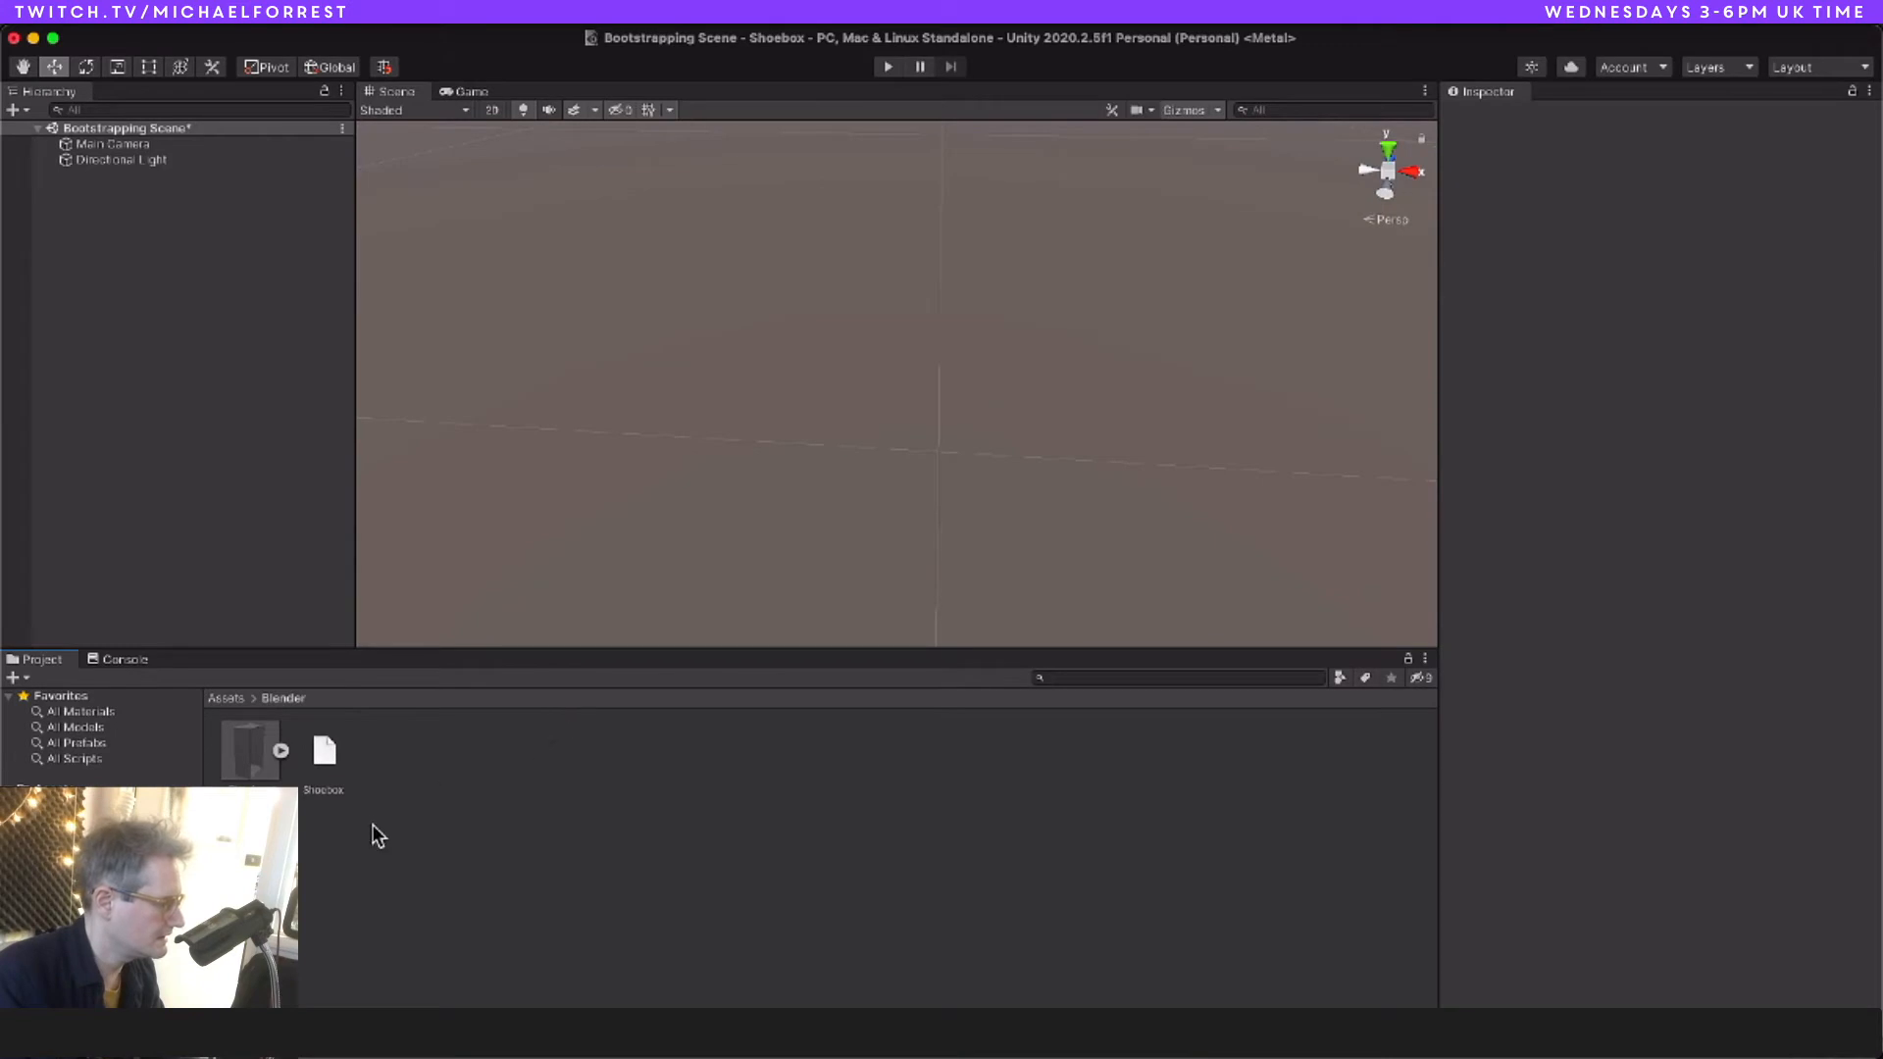
{"action": "left_click", "coordinate": [249, 756]}
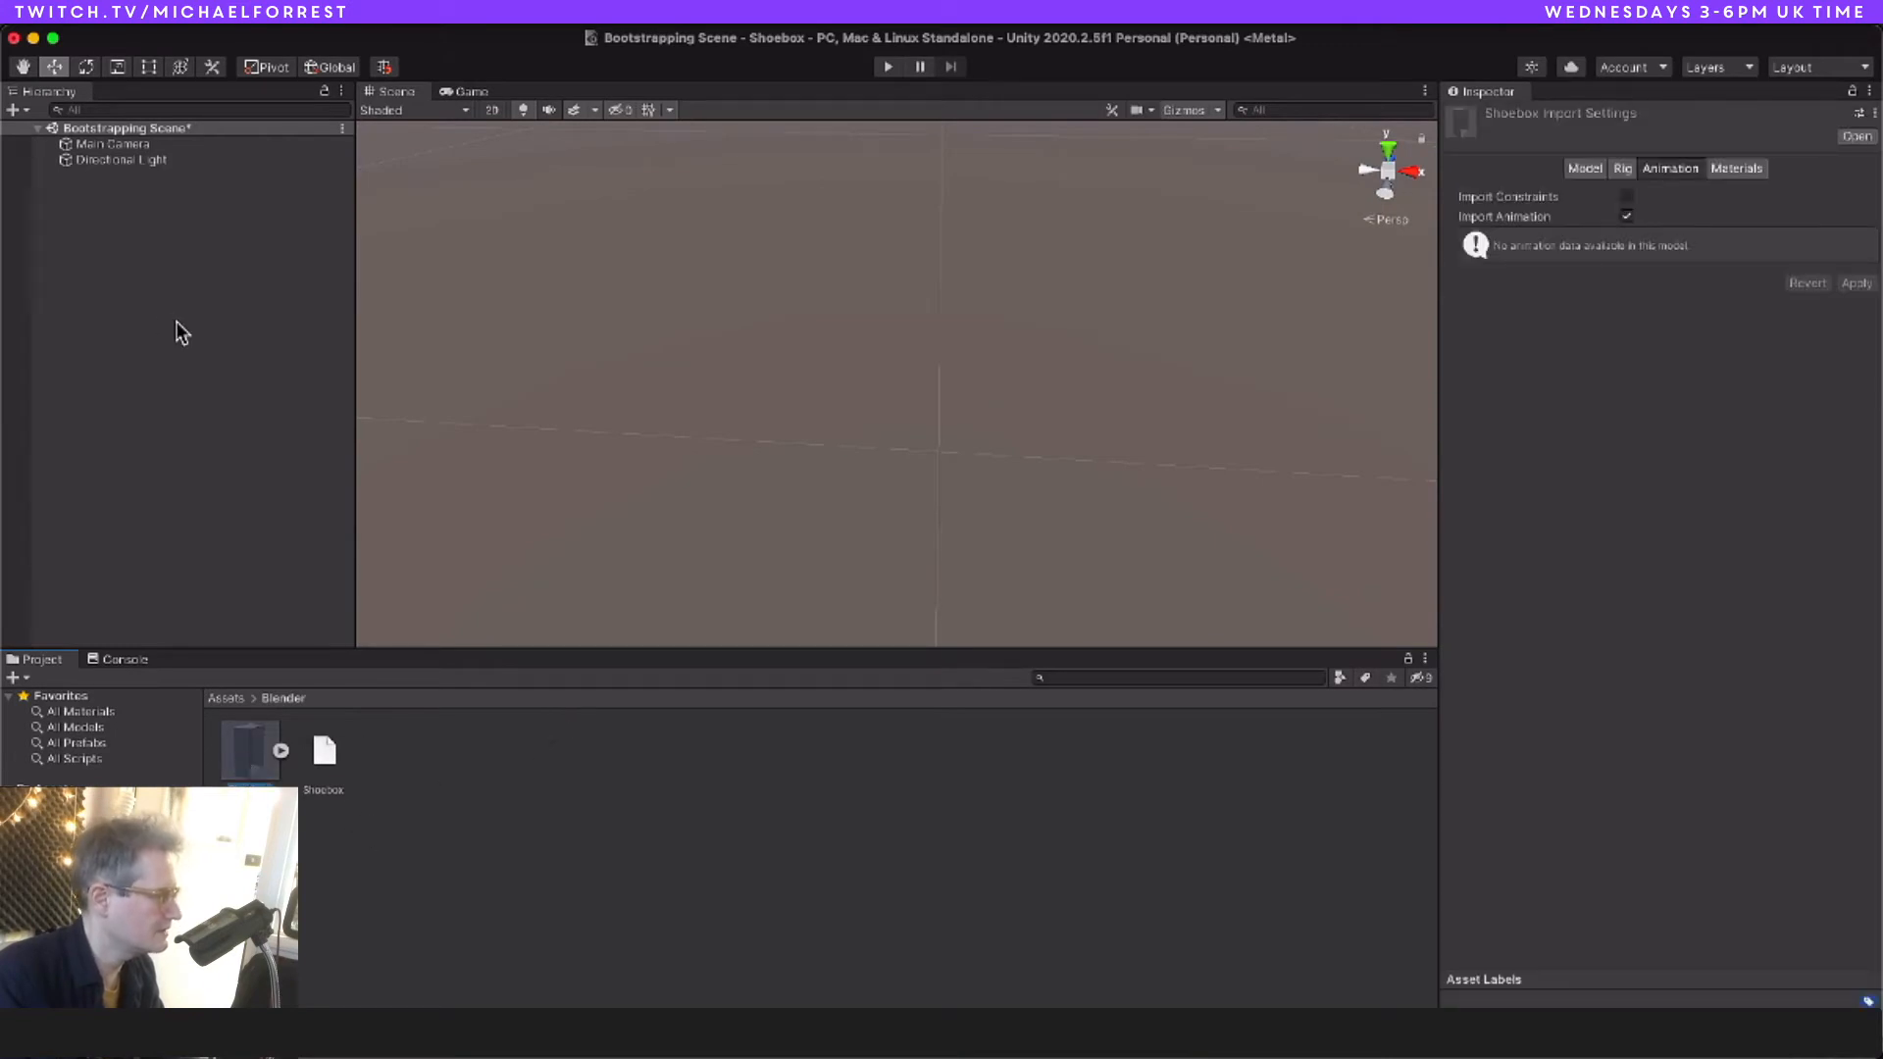
{"action": "left_click_drag", "start_coordinate": [176, 321], "coordinate": [198, 343]}
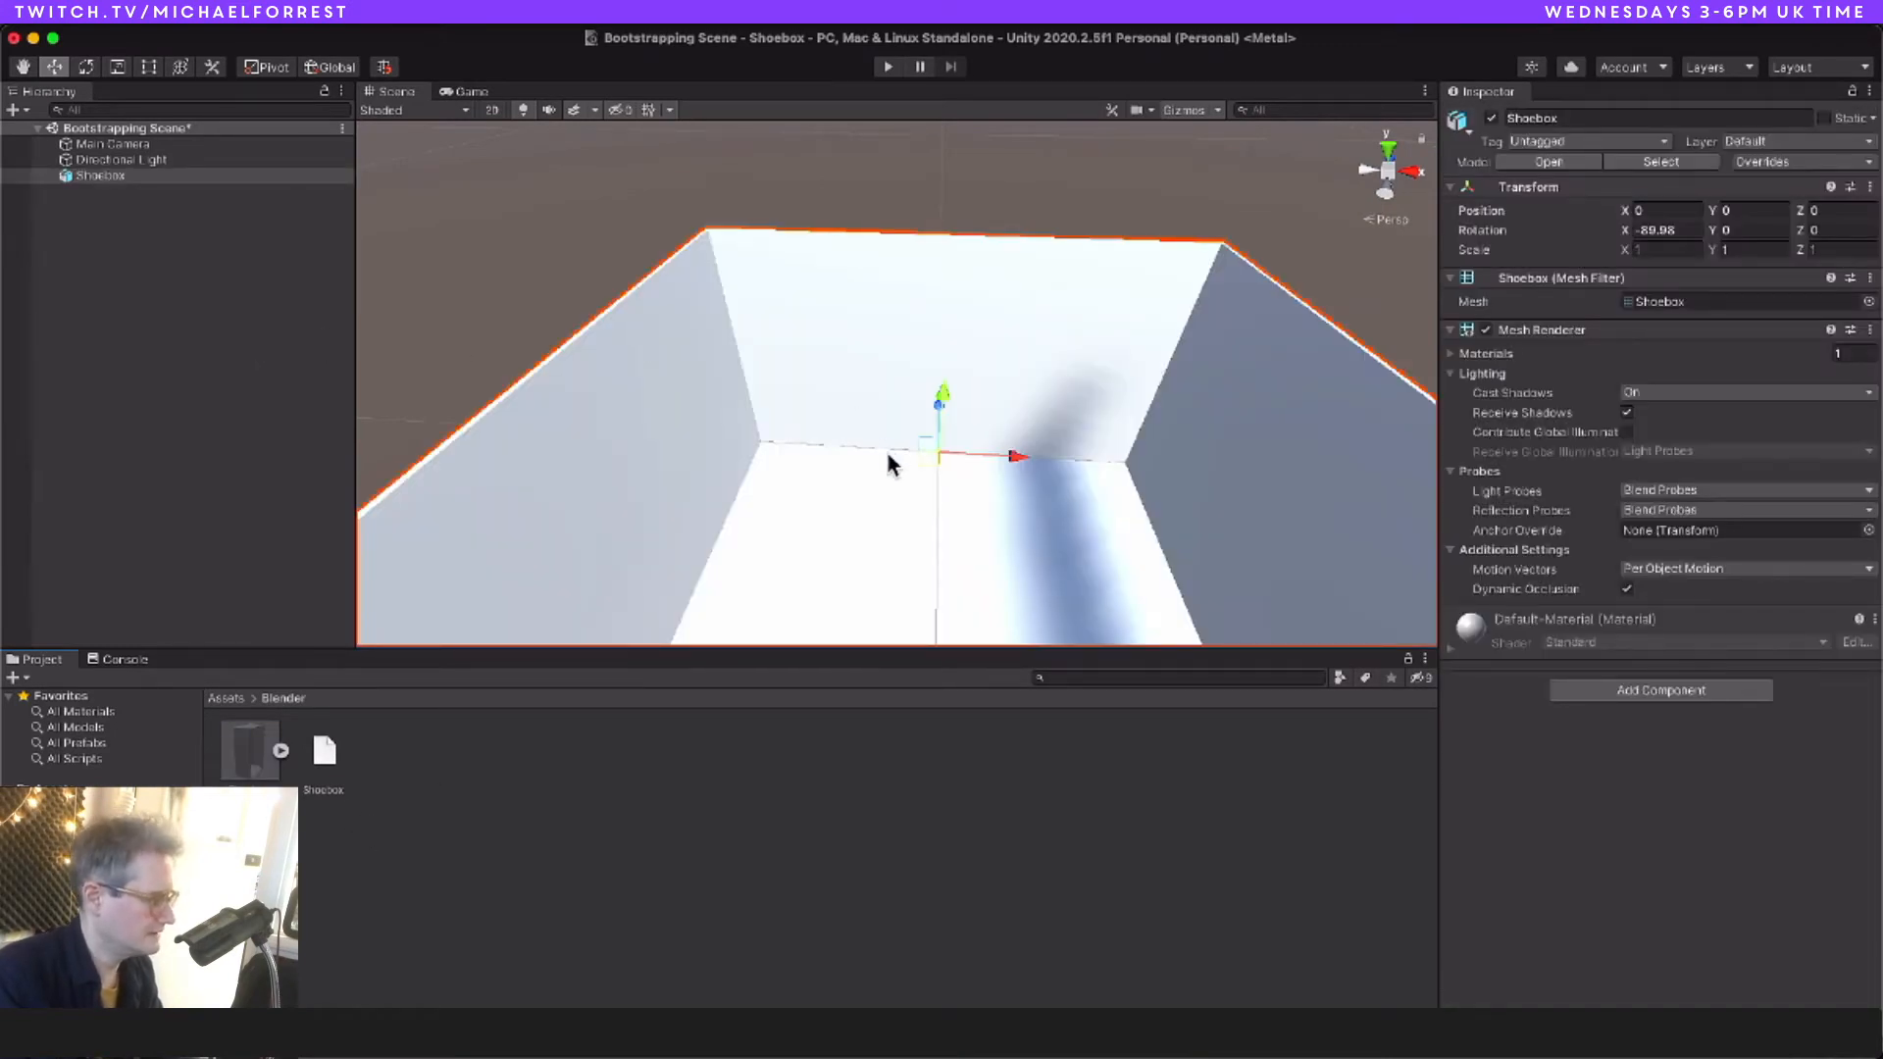
Step: Turn on the Physical Camera option for the Main Camera
{"action": "left_click", "coordinate": [138, 146]}
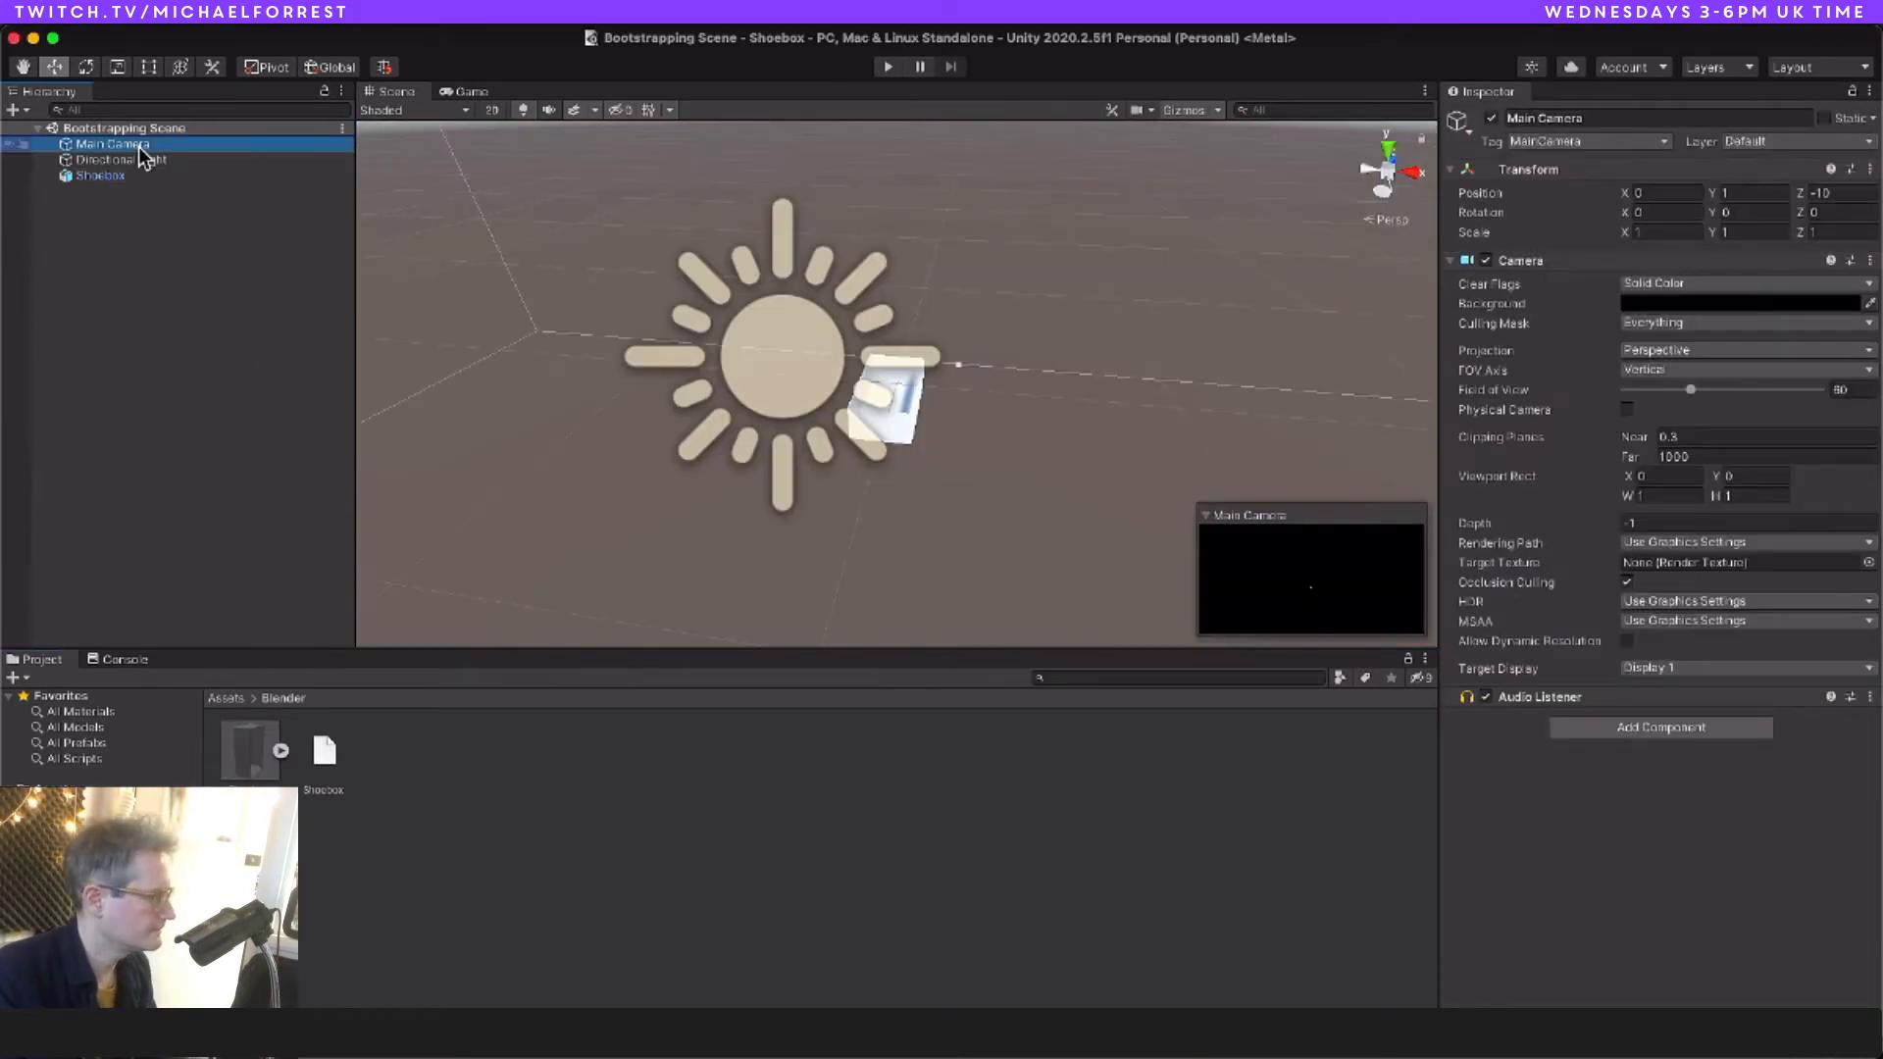
{"action": "key", "text": "f"}
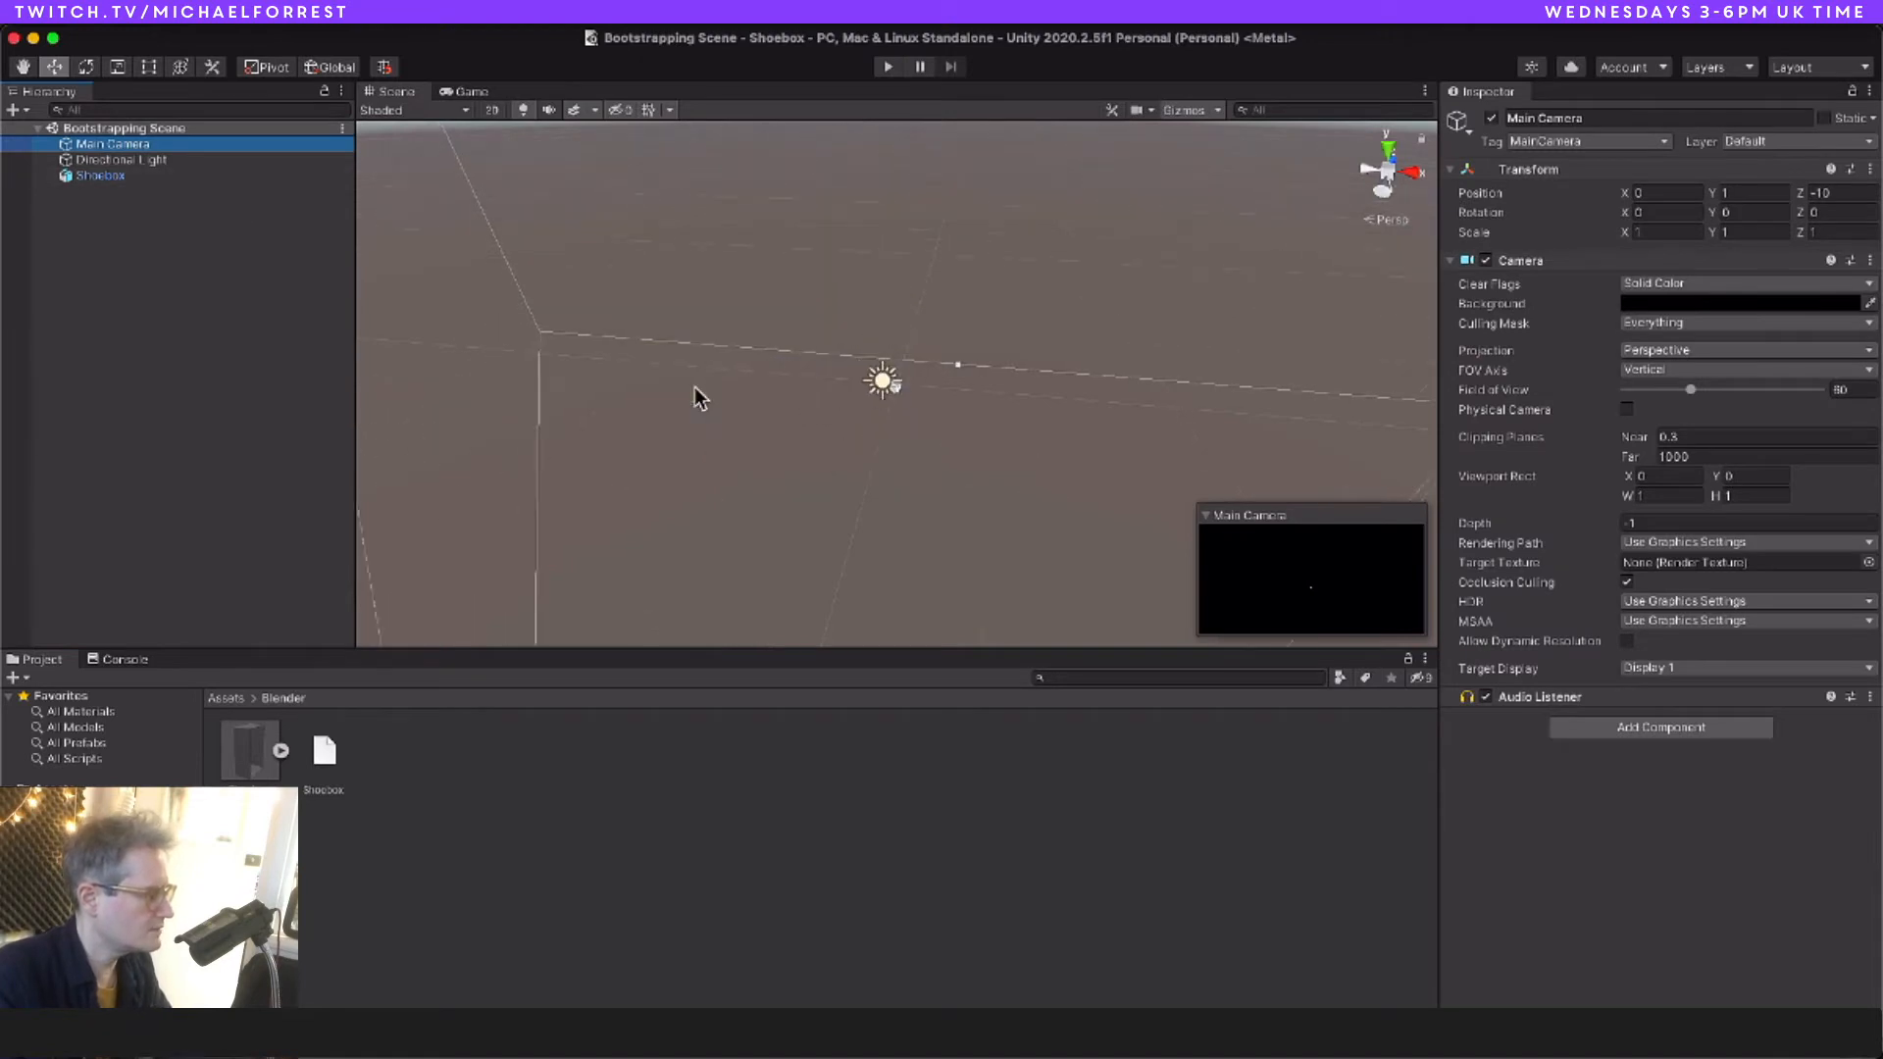
{"action": "scroll", "coordinate": [694, 387], "scroll_direction": "up", "scroll_amount": 3}
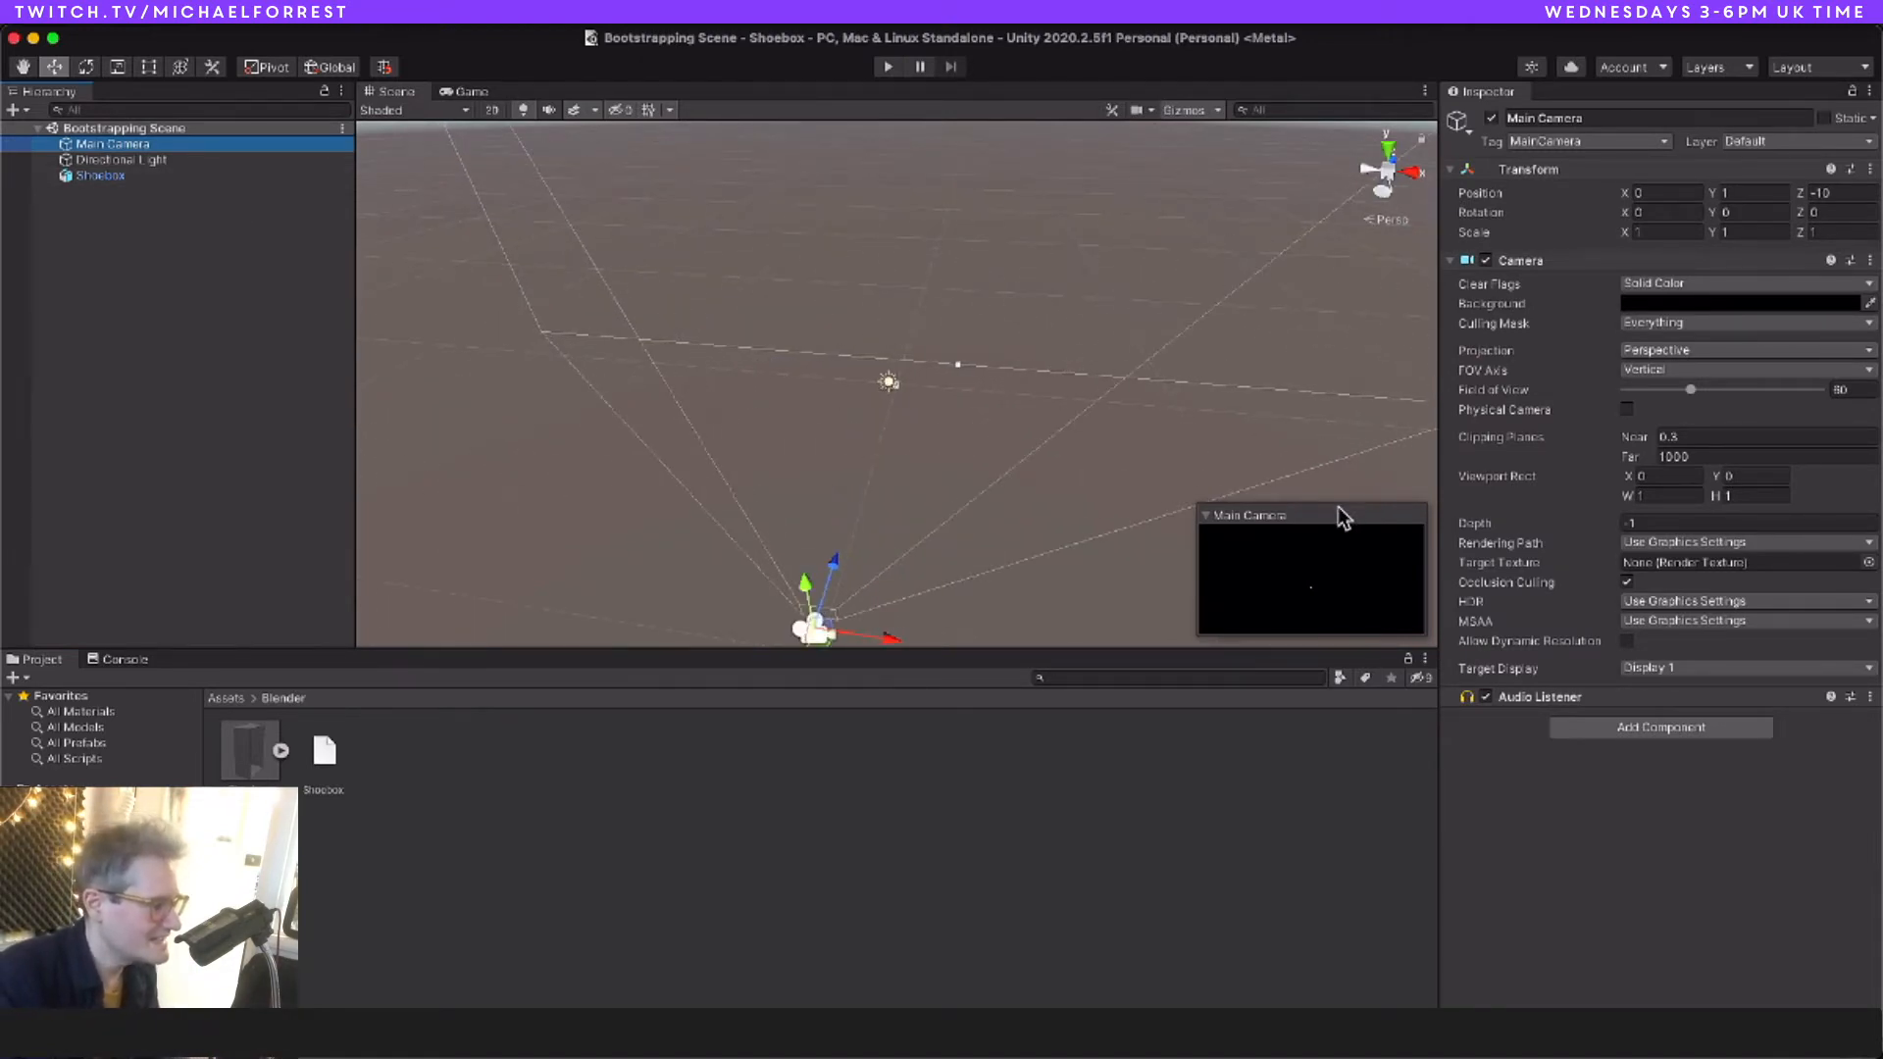
{"action": "key", "text": "Return"}
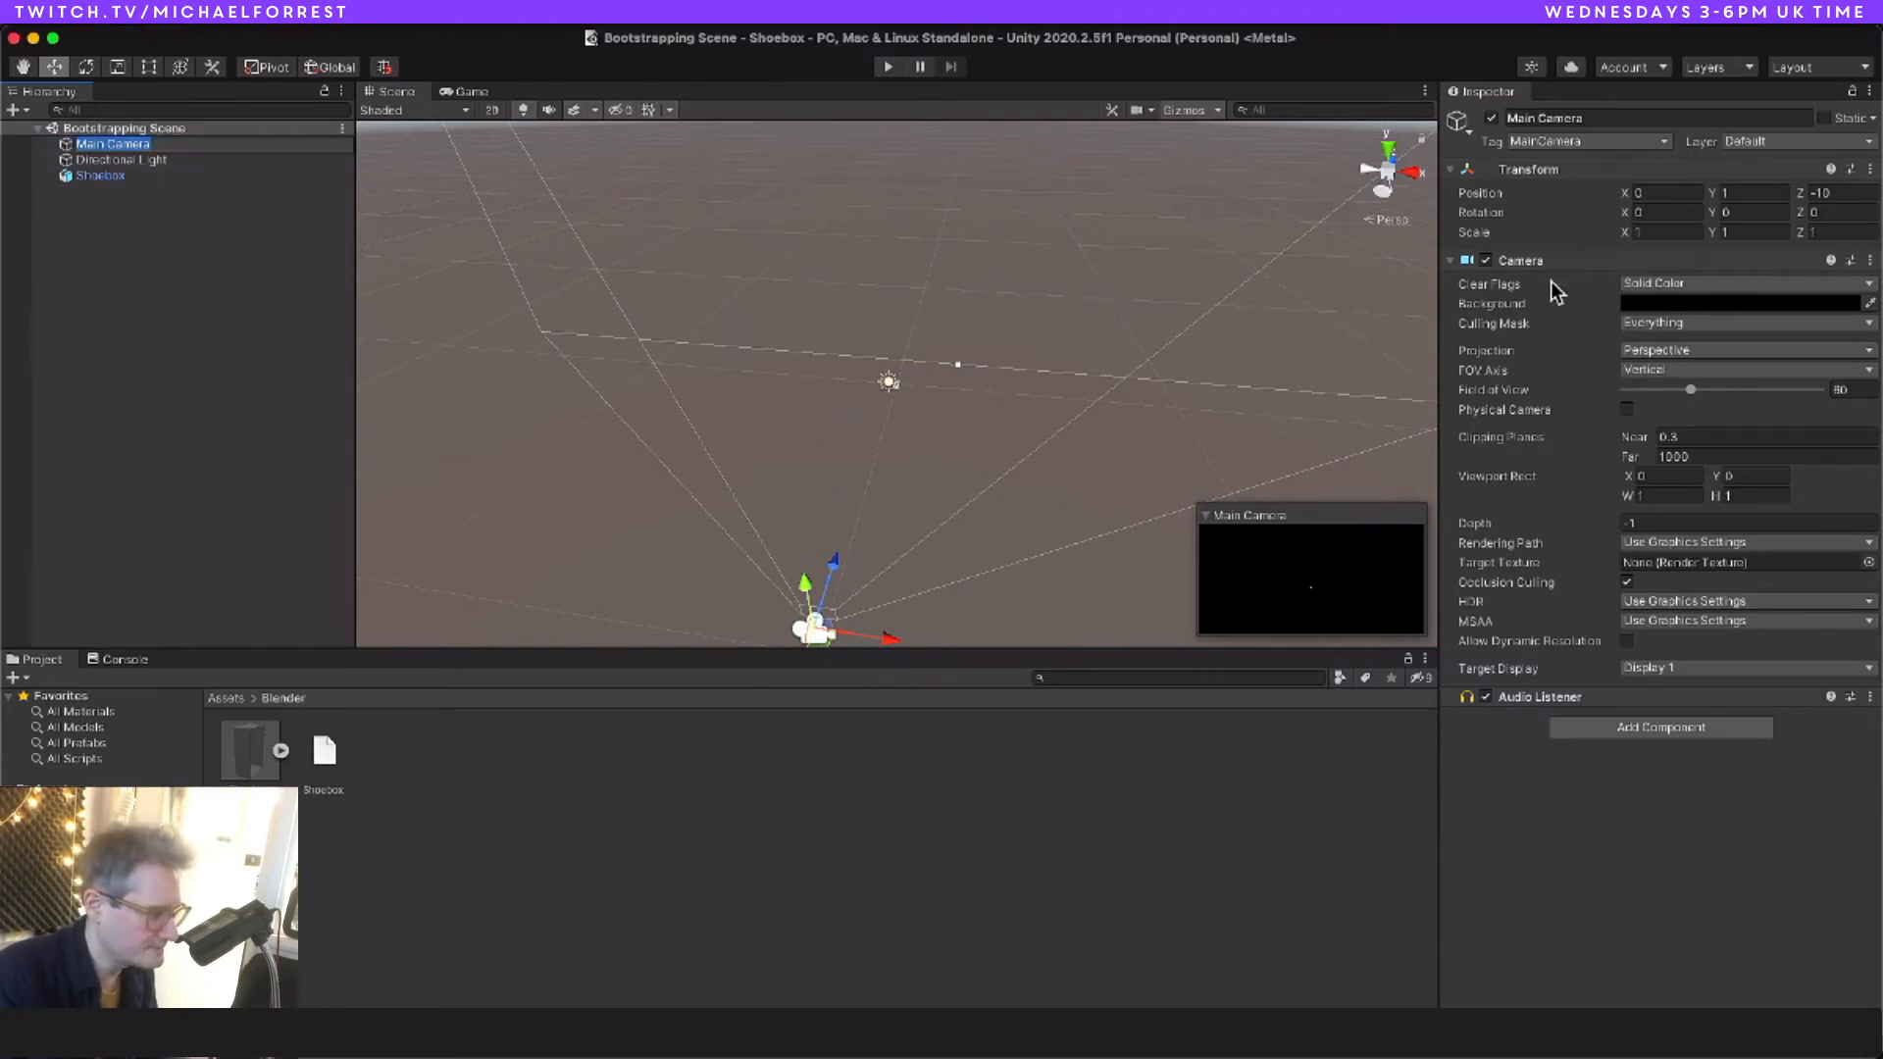
{"action": "left_click", "coordinate": [1626, 412]}
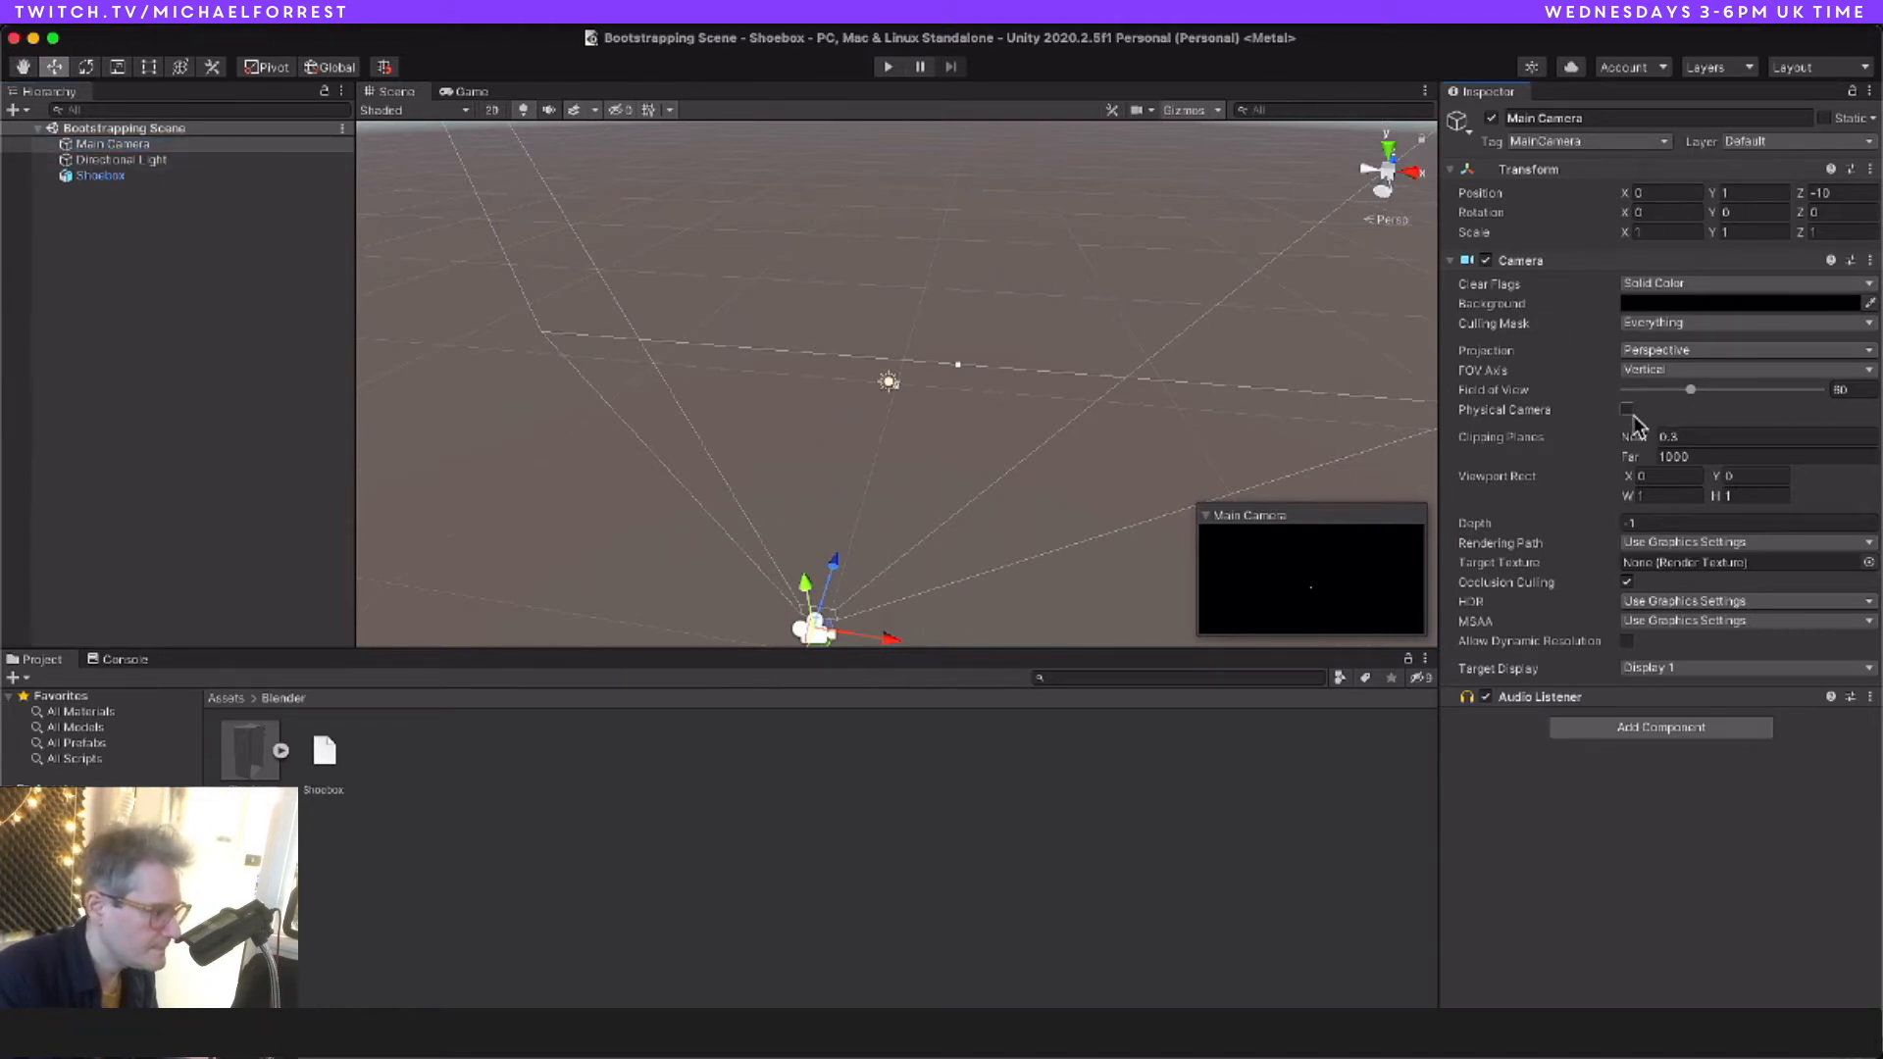
{"action": "left_click", "coordinate": [1627, 411]}
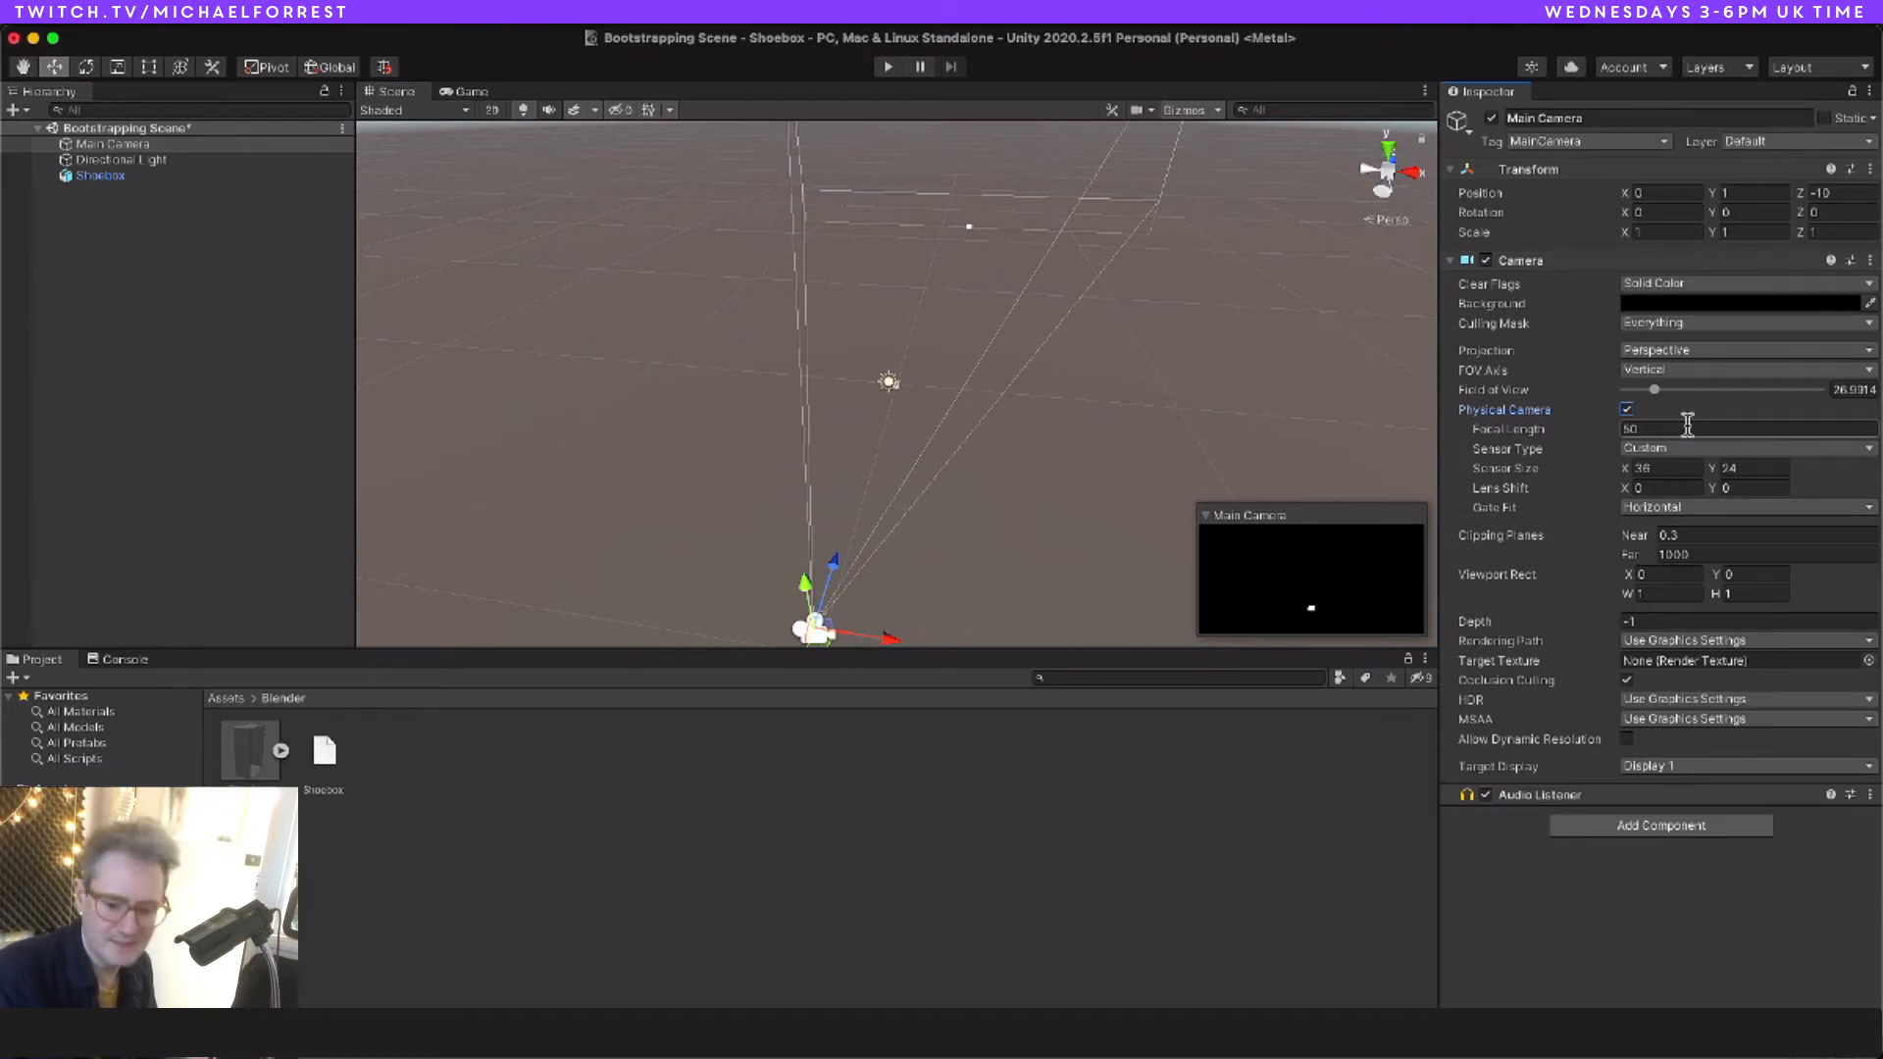
Step: Set the Main Camera's position to 0 on the X, Y and Z axes
{"action": "key", "text": "super+Tab"}
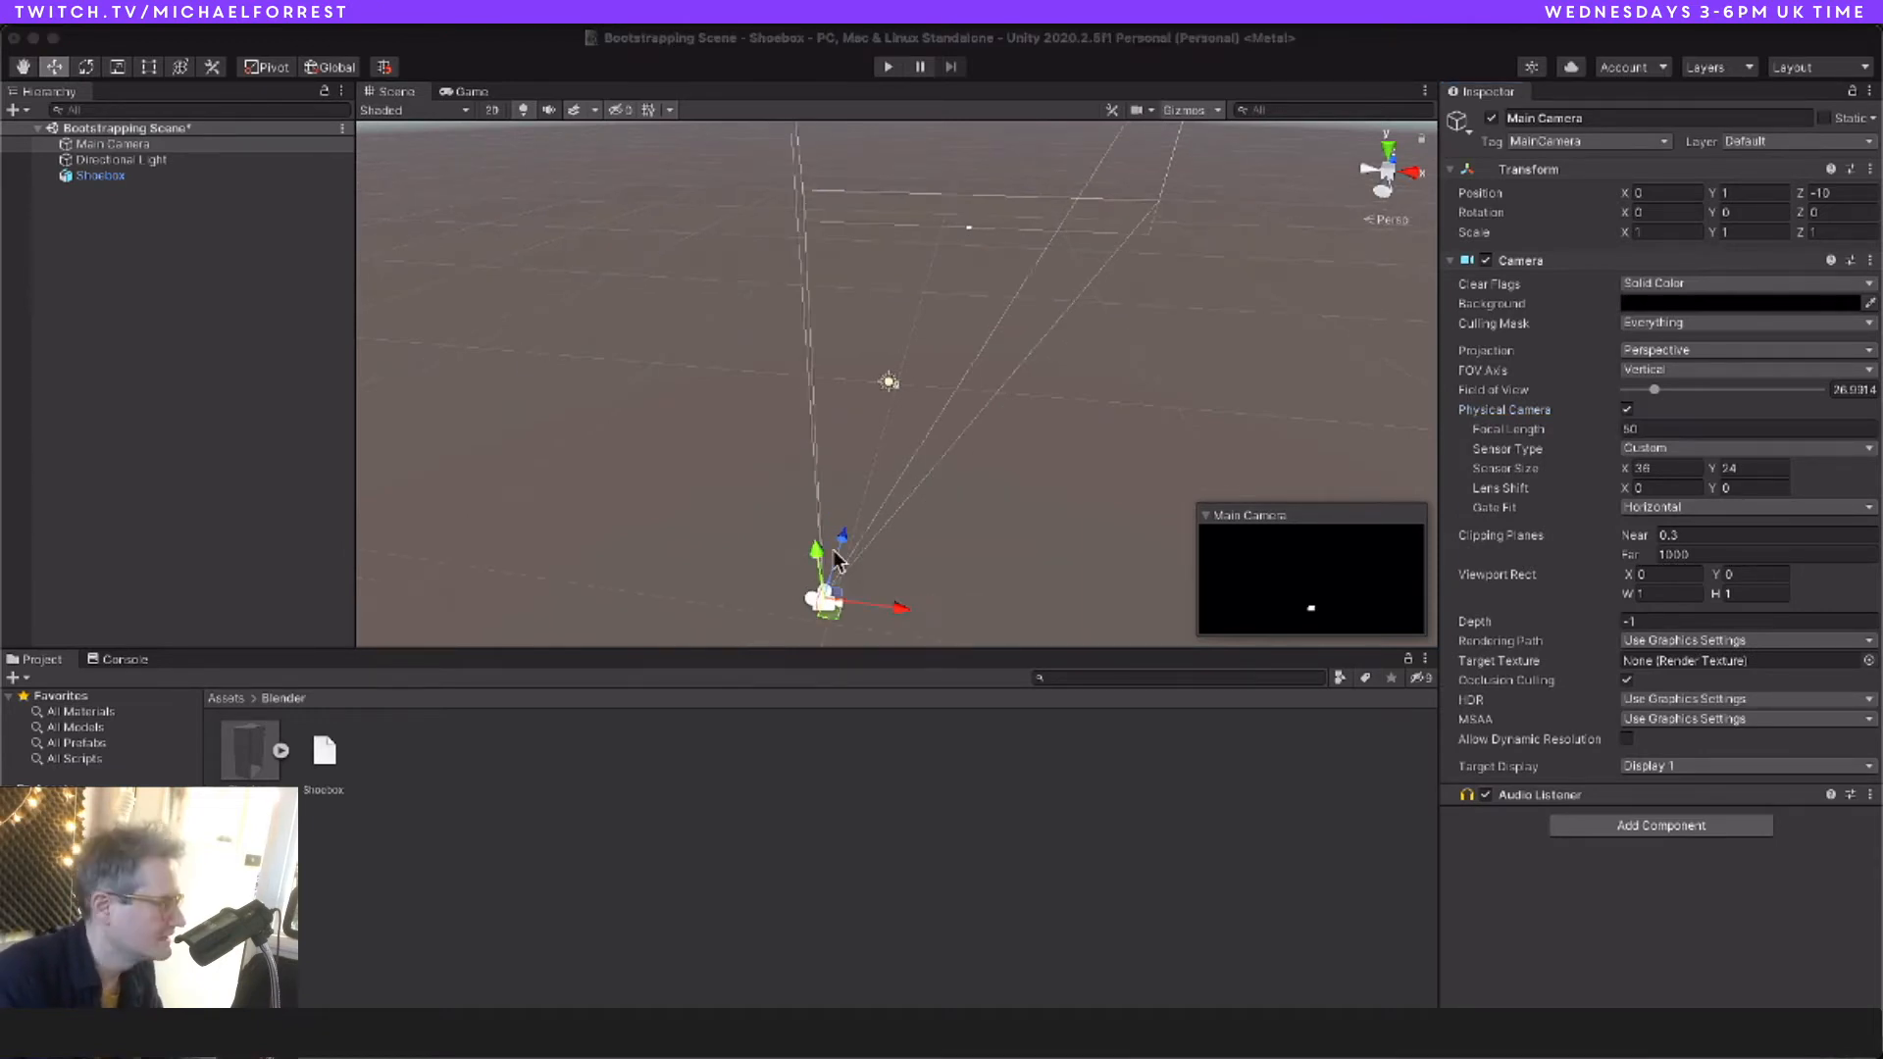
{"action": "left_click", "coordinate": [1830, 192]}
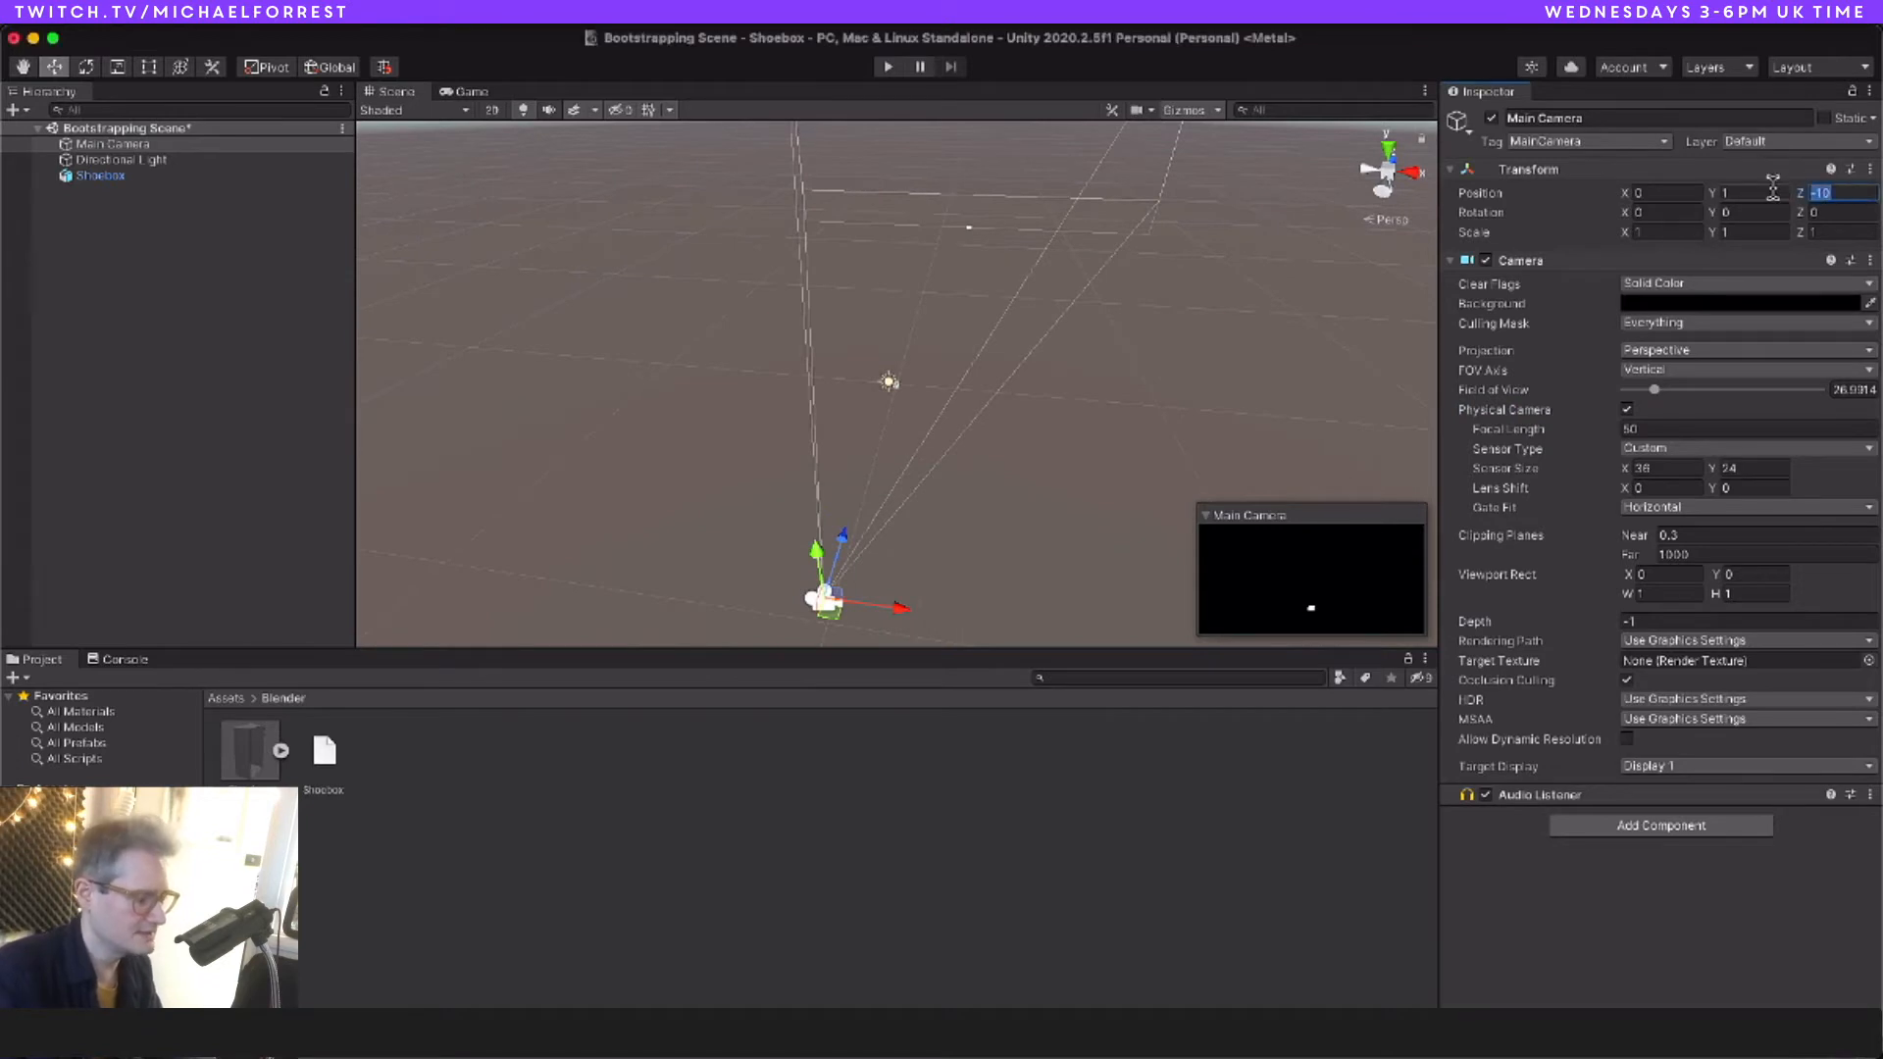
{"action": "key", "text": "Tab"}
{"action": "key", "text": "shift+Tab"}
{"action": "key", "text": "shift+Tab"}
{"action": "type", "text": "0"}
{"action": "key", "text": "Tab"}
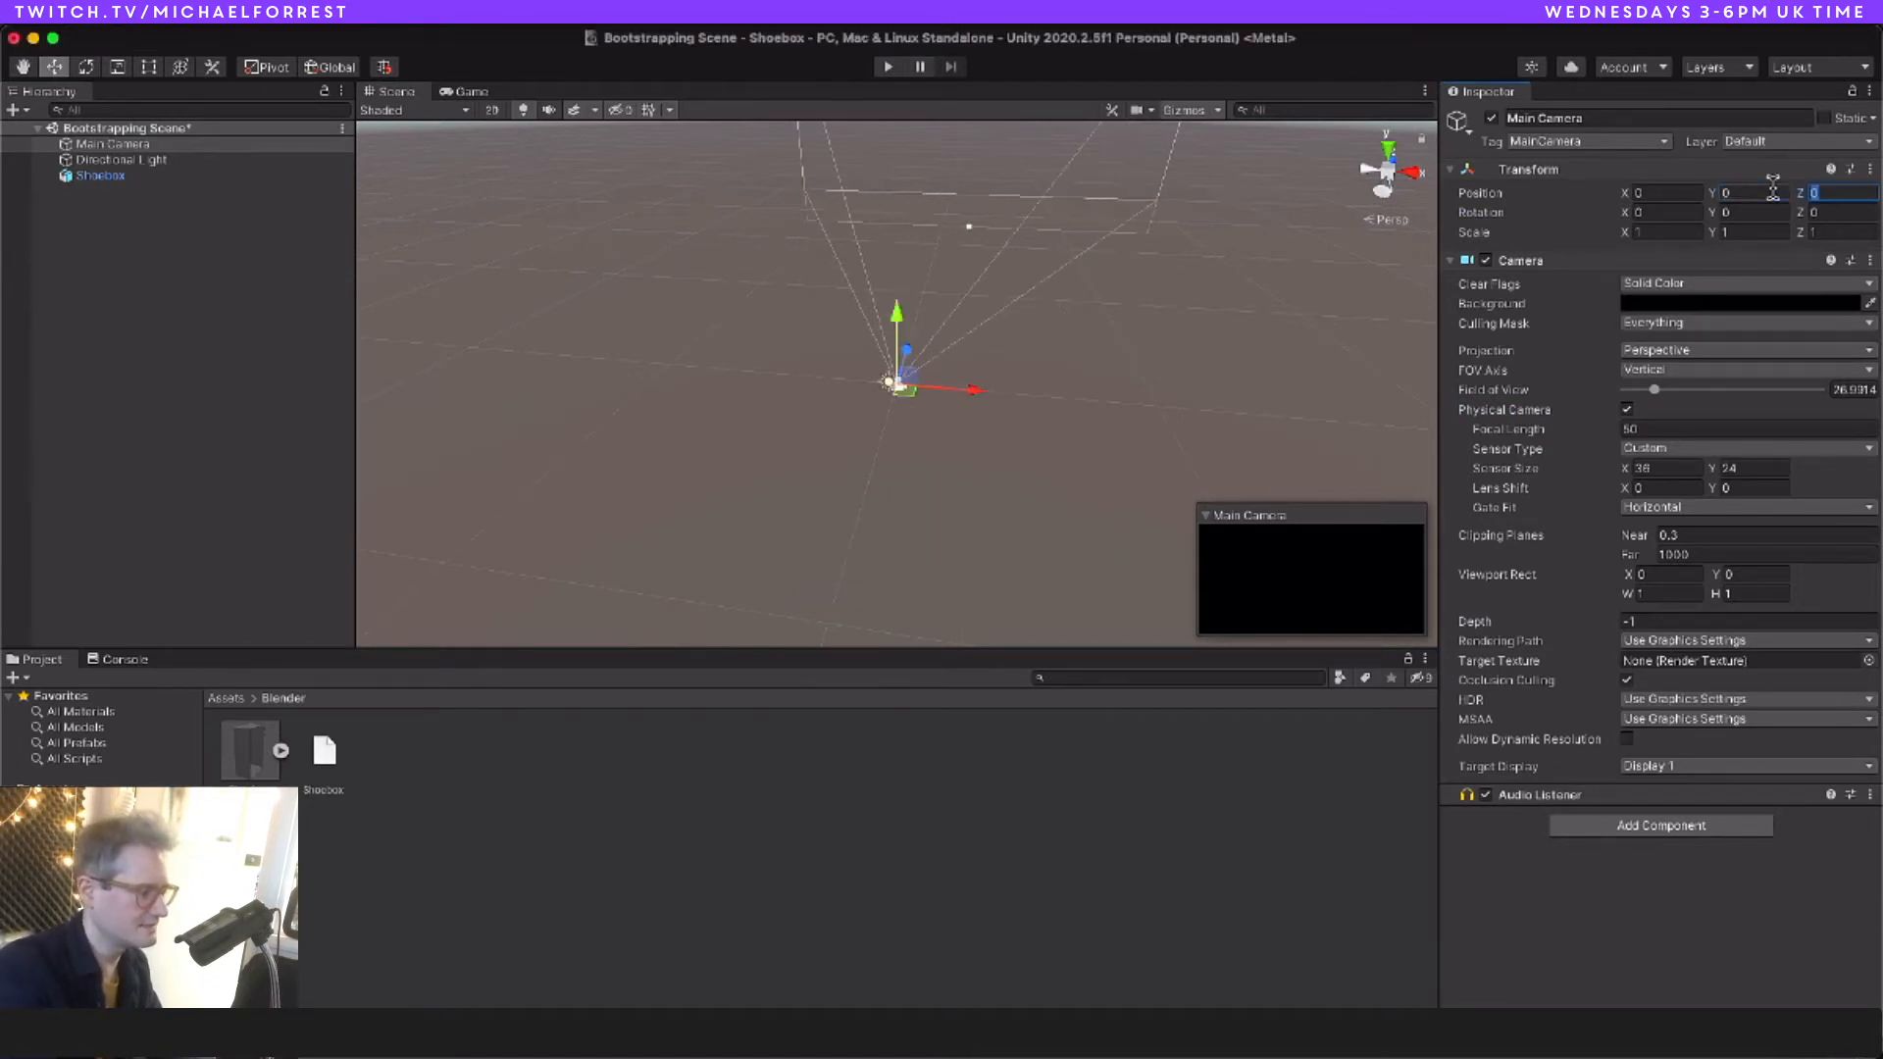
Step: Place the Main Camera in front of the shoebox at about Y 0.184 and Z -0.747, and check the framing in the Game view
{"action": "left_click", "coordinate": [129, 146]}
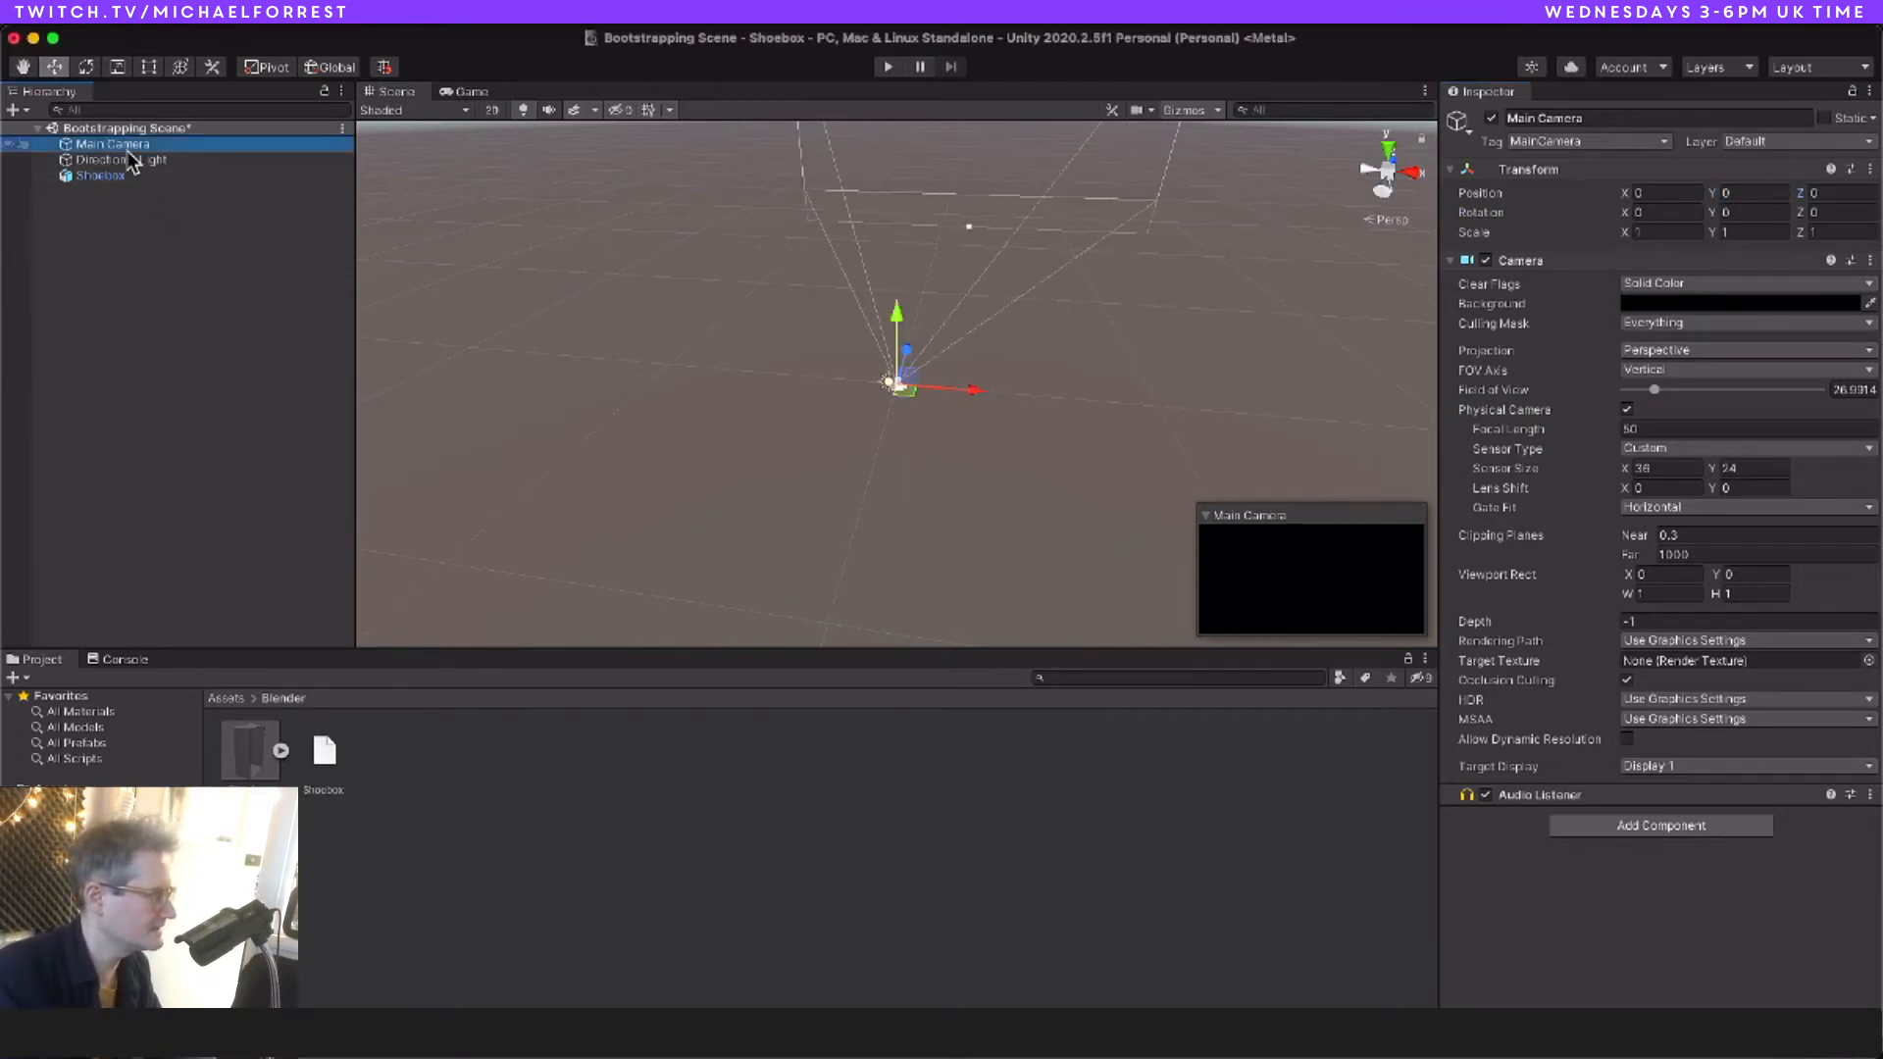
{"action": "double_click", "coordinate": [122, 145]}
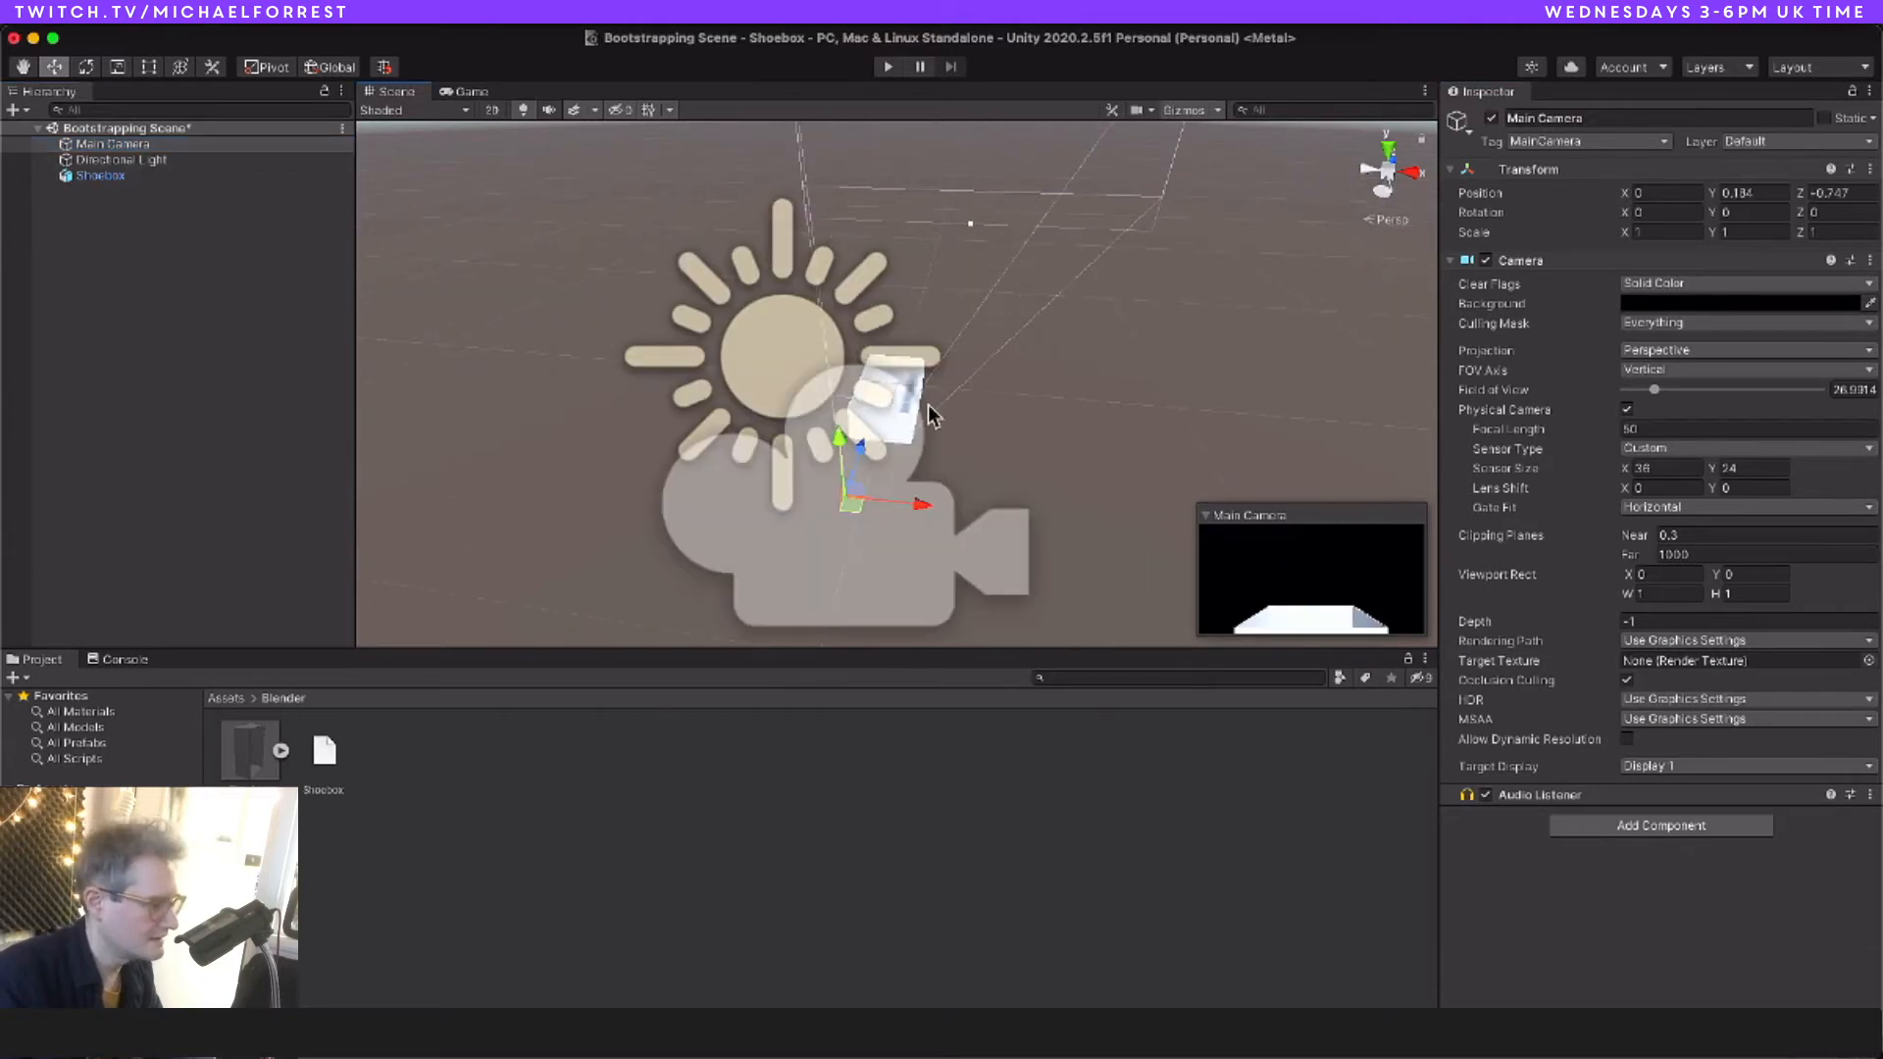
{"action": "left_click", "coordinate": [469, 91]}
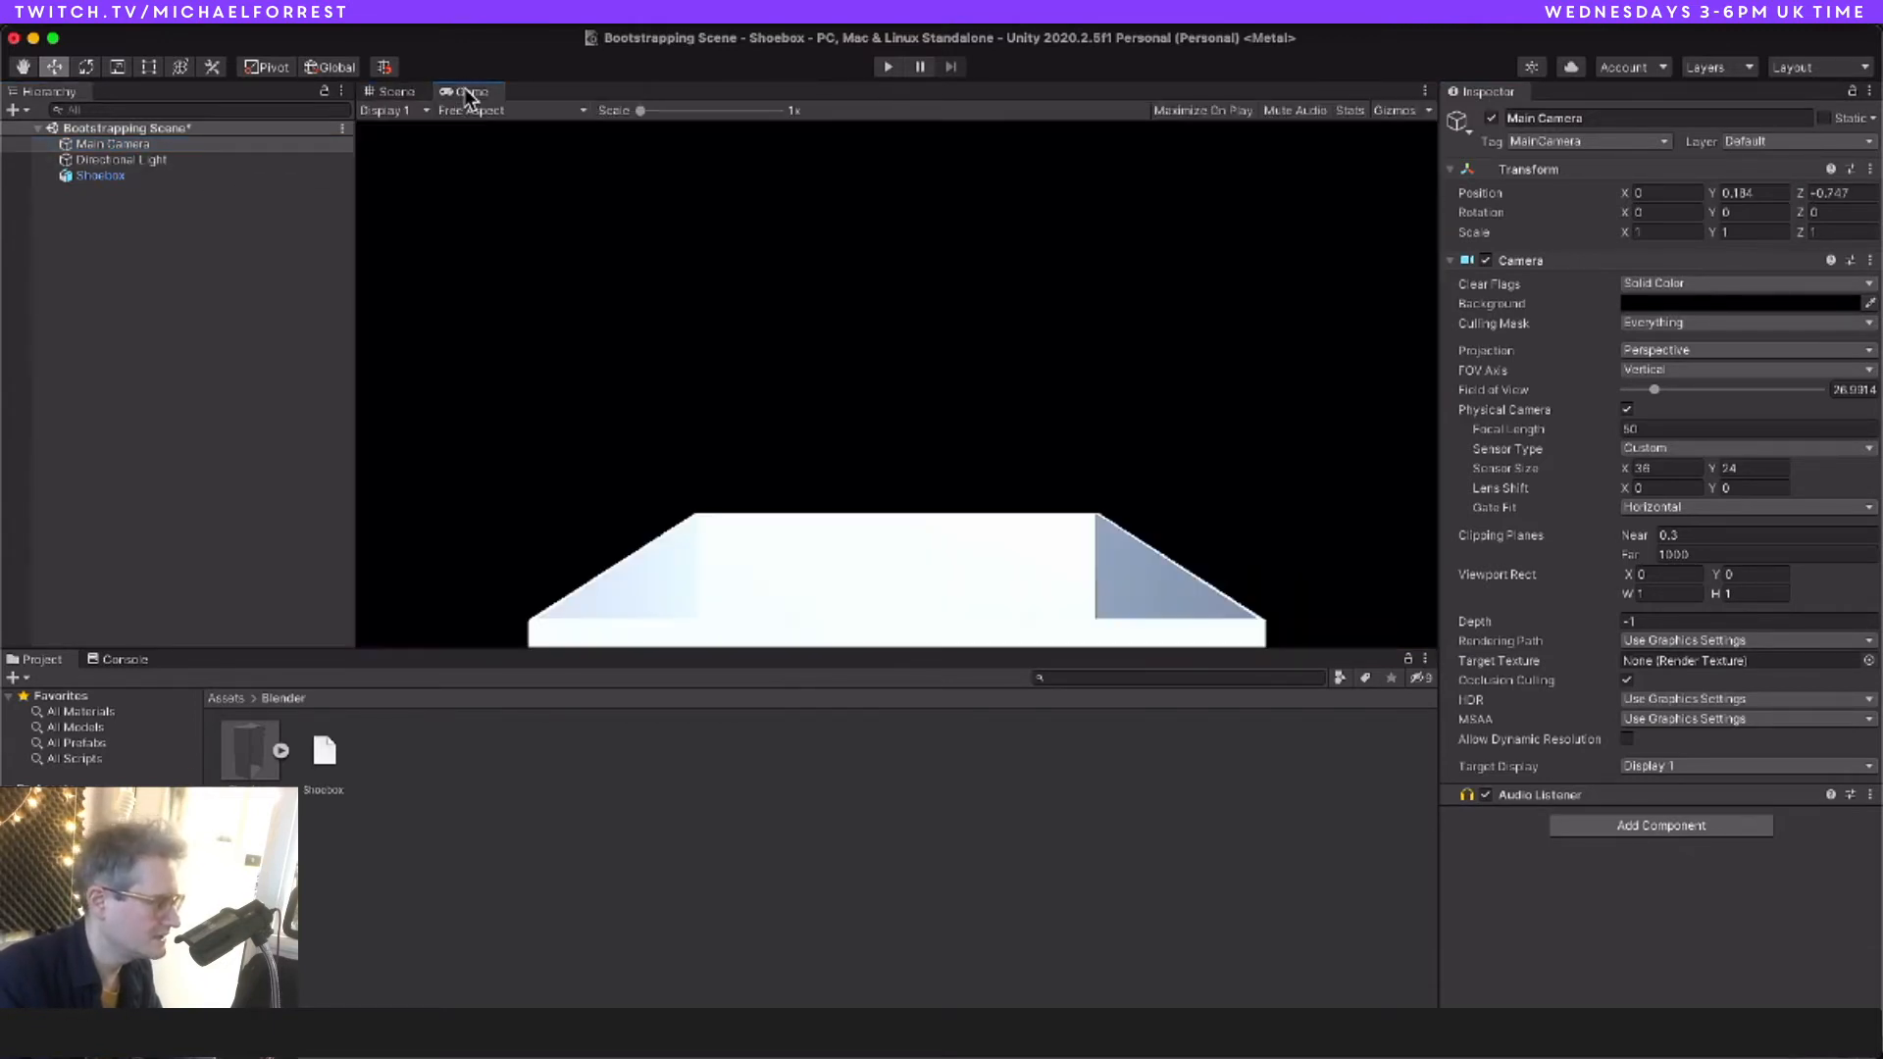
{"action": "left_click", "coordinate": [410, 94]}
{"action": "left_click", "coordinate": [453, 91]}
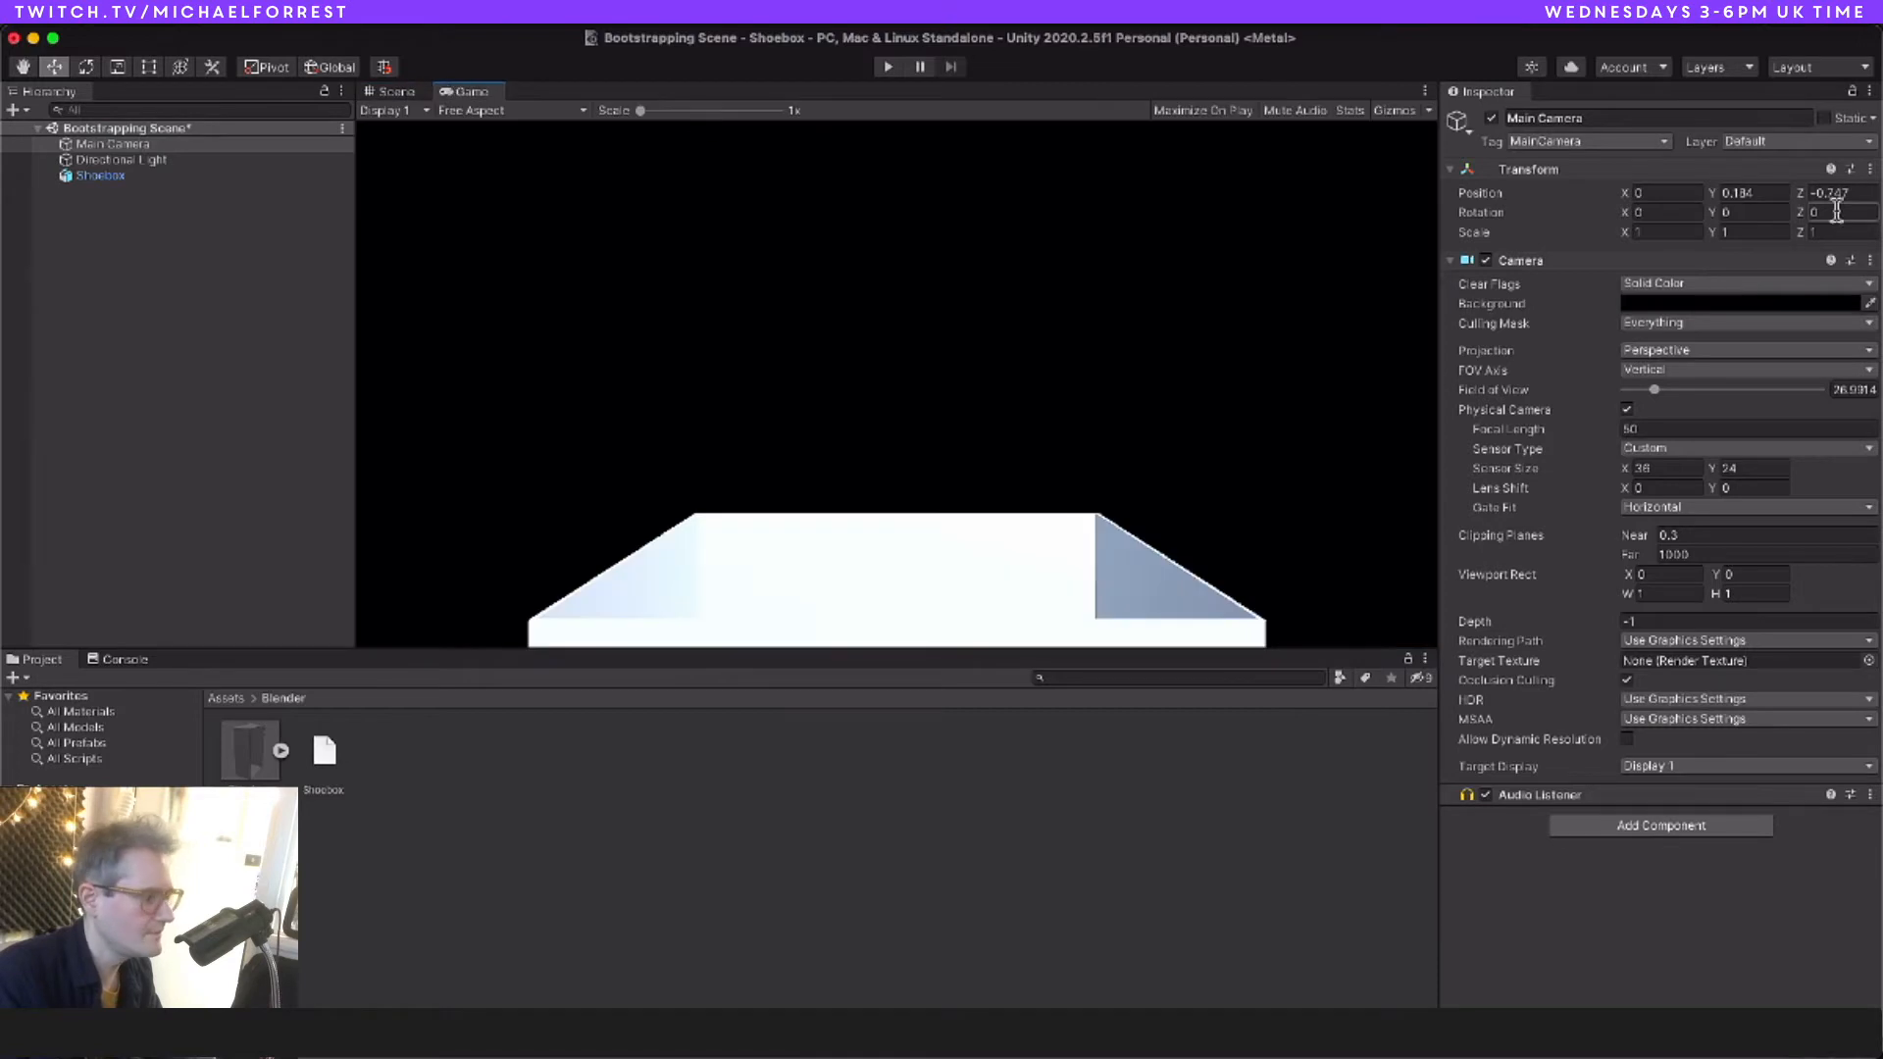
Step: Raise the Main Camera to Y 0.4 and tilt it to an X rotation of 24.72 so it looks down into the shoebox
{"action": "left_click_drag", "start_coordinate": [1624, 212], "coordinate": [1736, 193]}
{"action": "mouse_move", "coordinate": [1713, 193]}
{"action": "left_mouse_down"}
{"action": "mouse_move", "coordinate": [1697, 204]}
{"action": "mouse_move", "coordinate": [1714, 194]}
{"action": "left_mouse_up"}
{"action": "left_click_drag", "start_coordinate": [1625, 213], "coordinate": [1722, 197]}
{"action": "left_click", "coordinate": [1802, 195]}
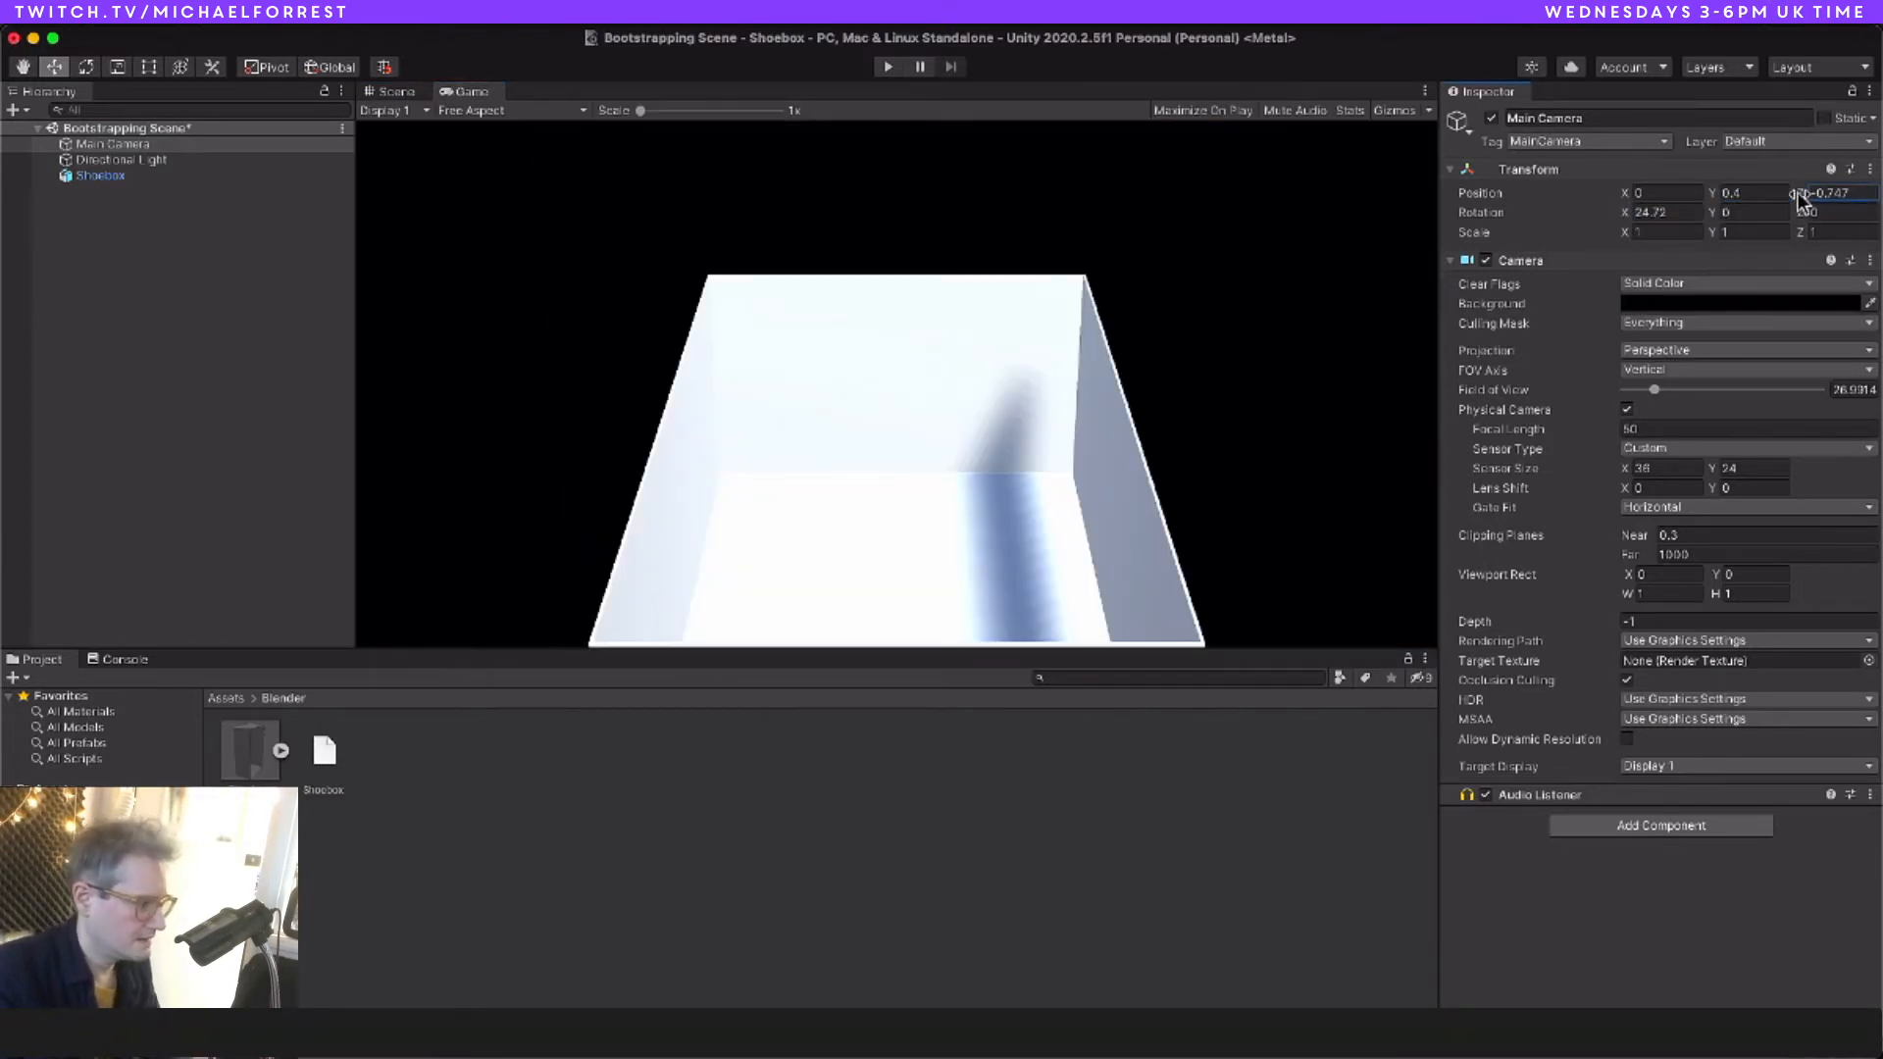
Step: Set the Directional Light's intensity to 0.1 and save the scene
{"action": "left_click", "coordinate": [396, 92]}
{"action": "left_click", "coordinate": [138, 176]}
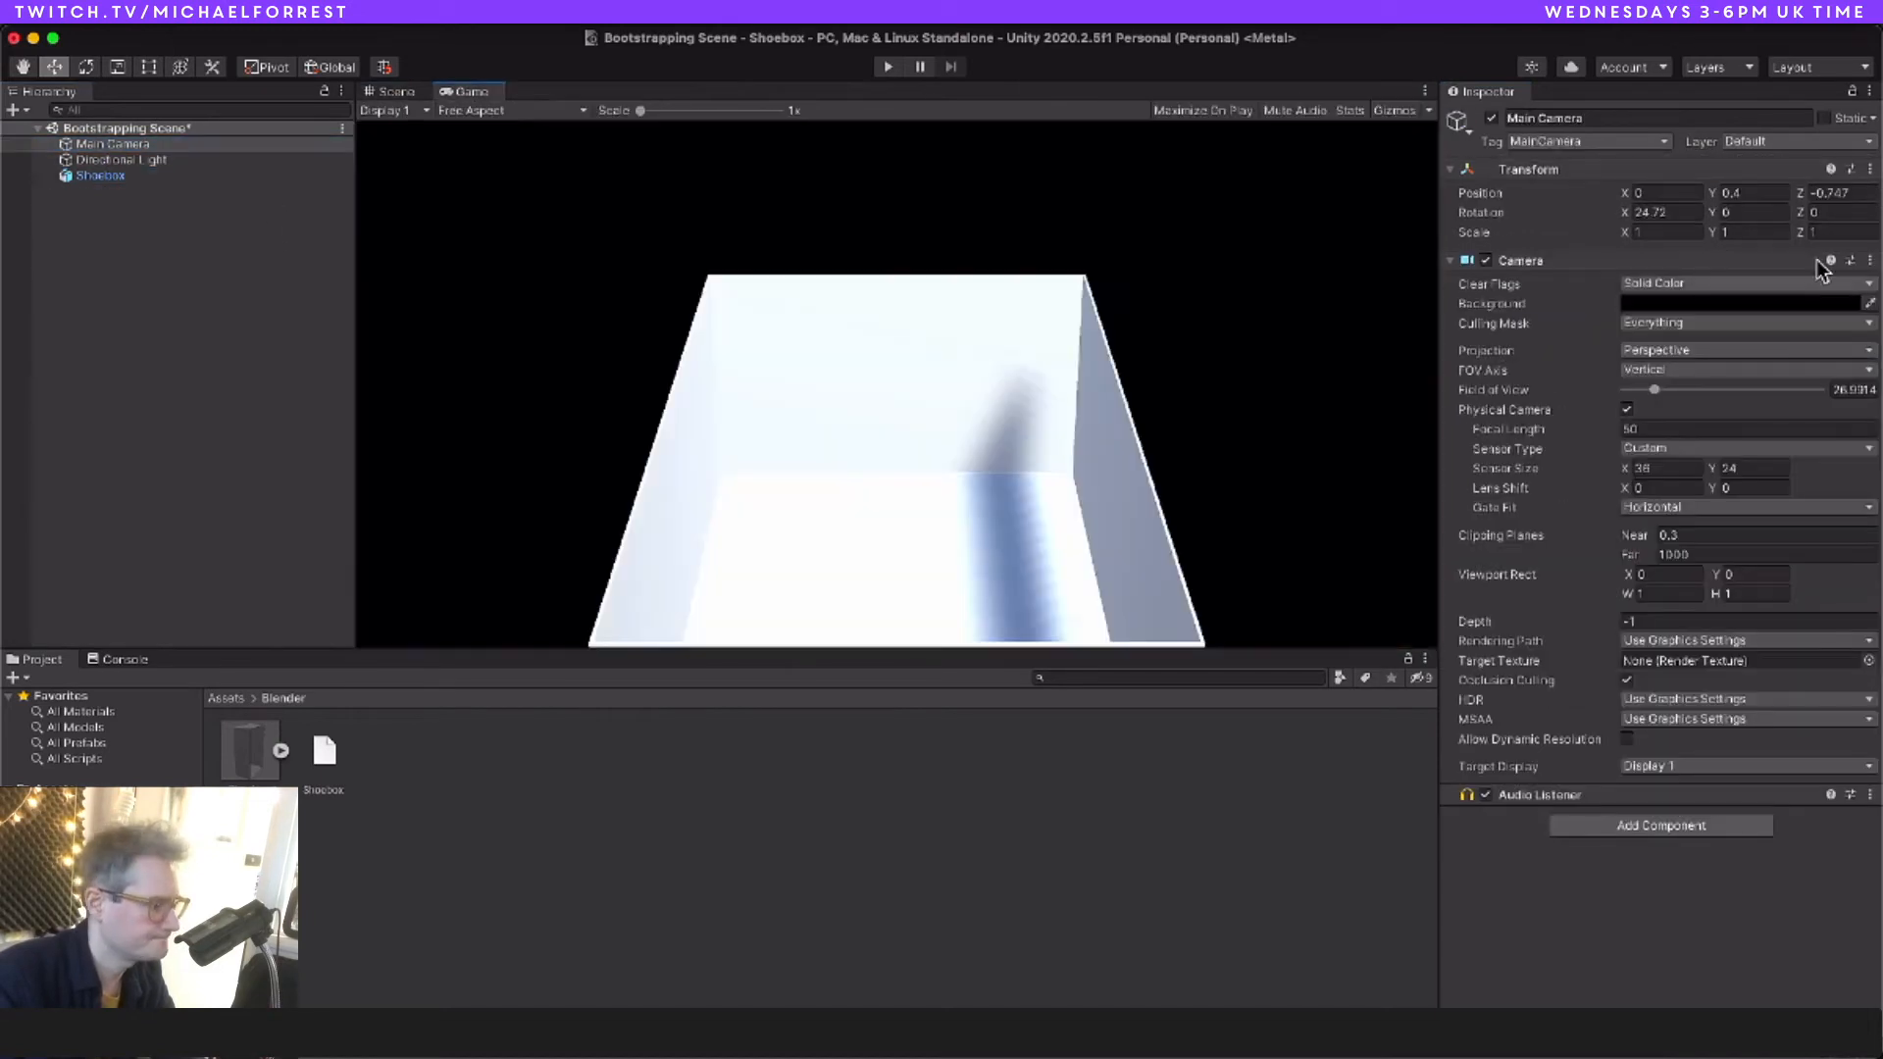
{"action": "left_click", "coordinate": [1860, 194]}
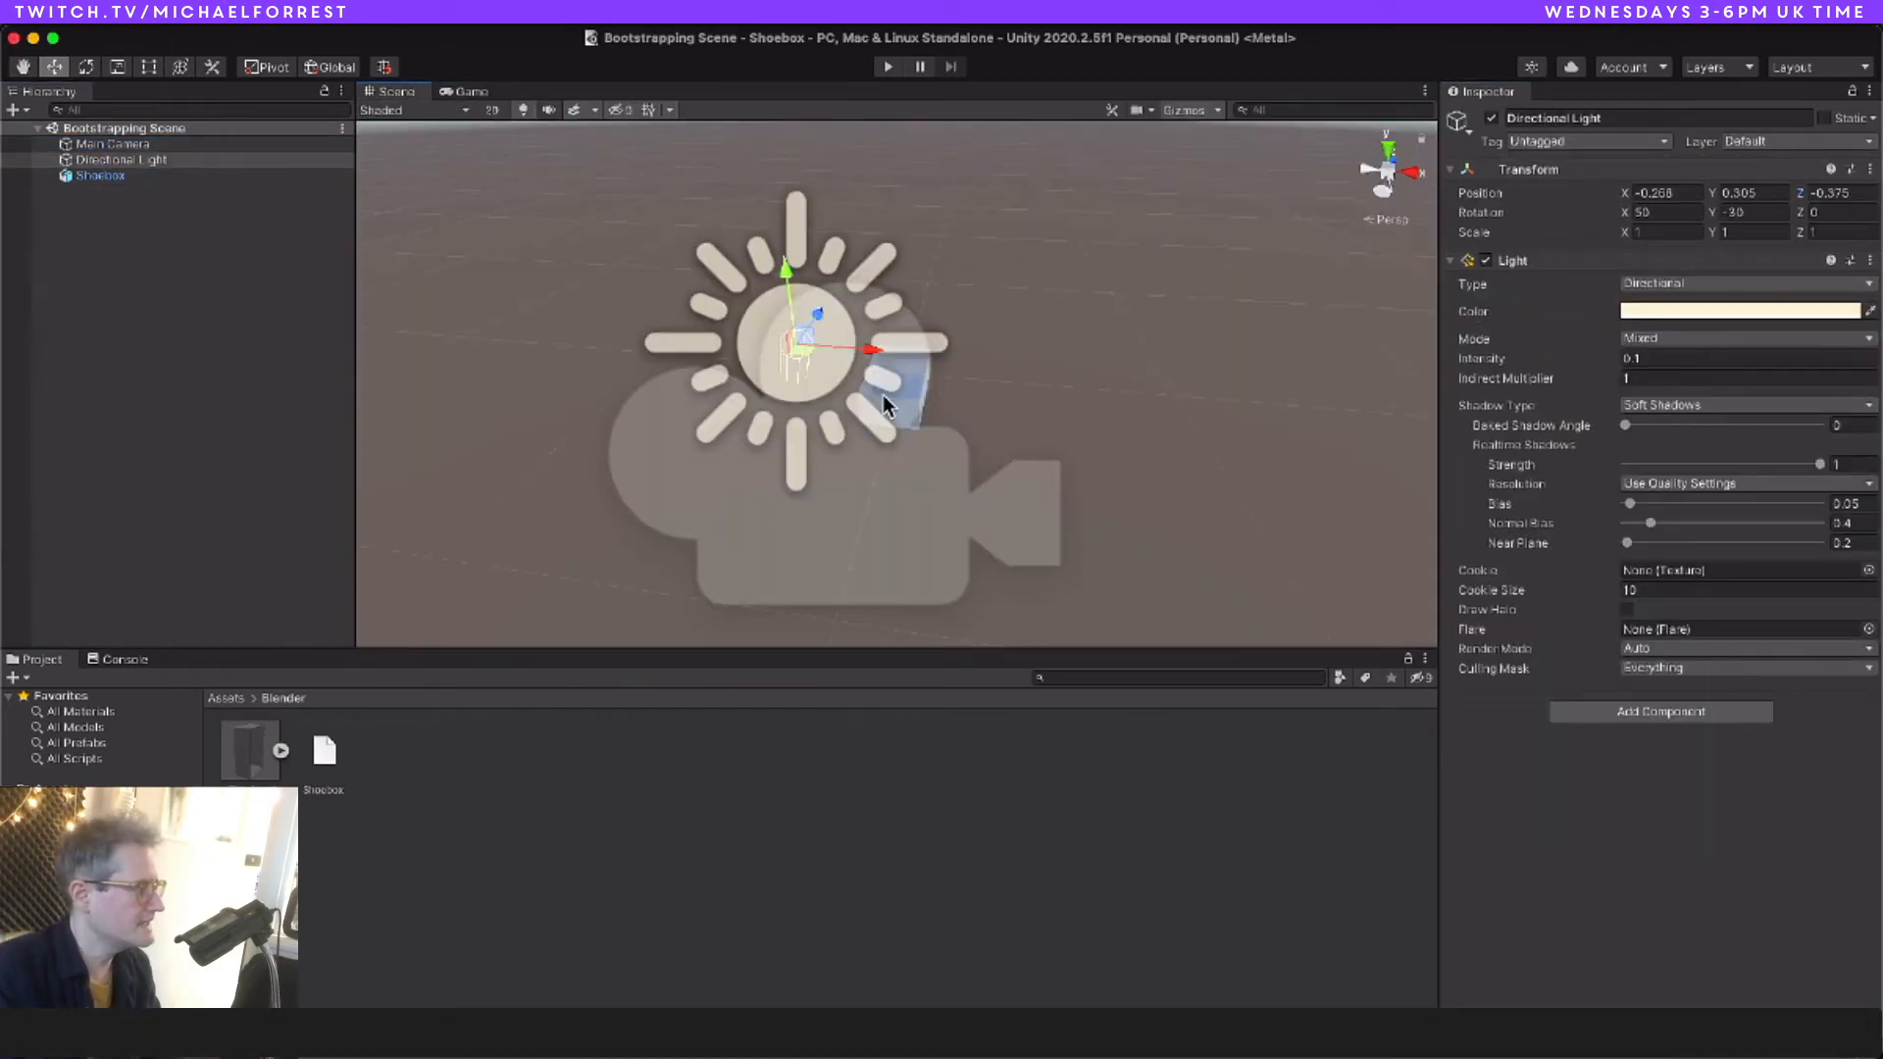
Step: Frame the Shoebox in the Scene view and examine its shape and orientation from the front
{"action": "double_click", "coordinate": [128, 176]}
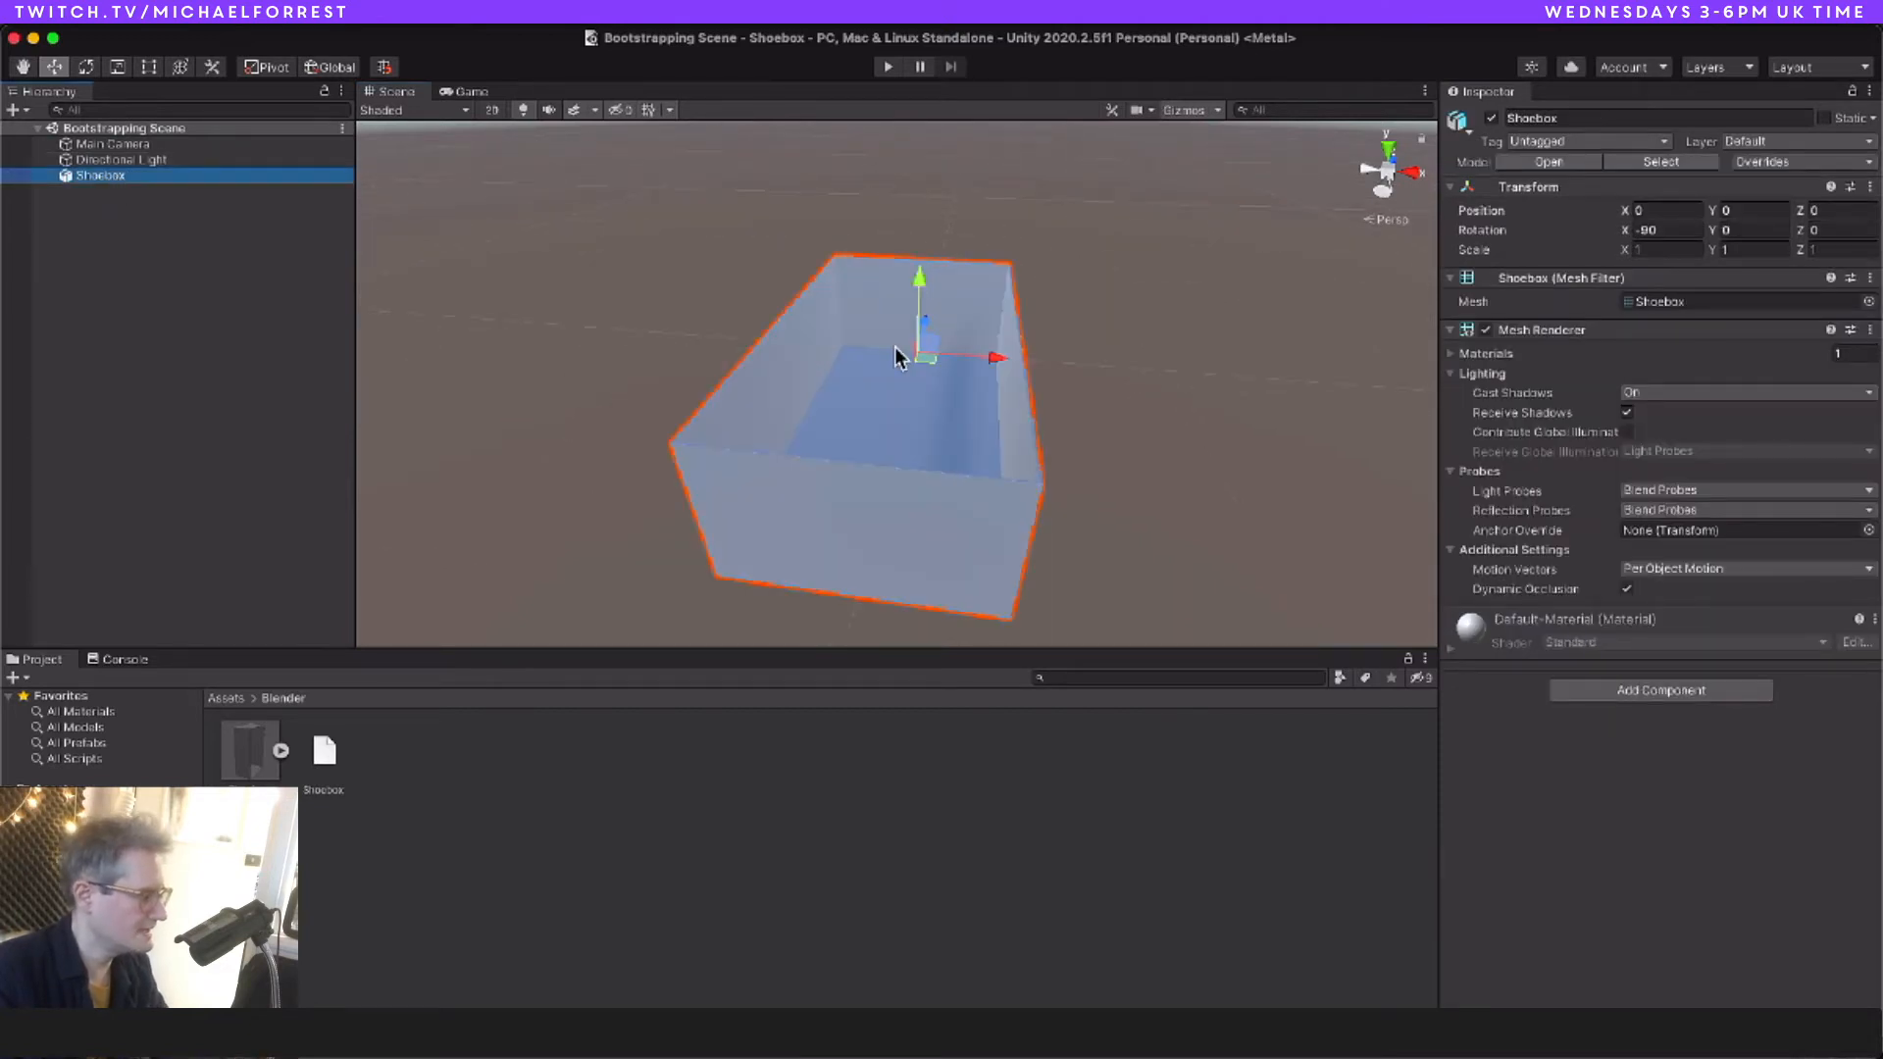
{"action": "scroll", "coordinate": [894, 353], "scroll_direction": "down", "scroll_amount": 10}
{"action": "scroll", "coordinate": [894, 353], "scroll_direction": "down", "scroll_amount": 5}
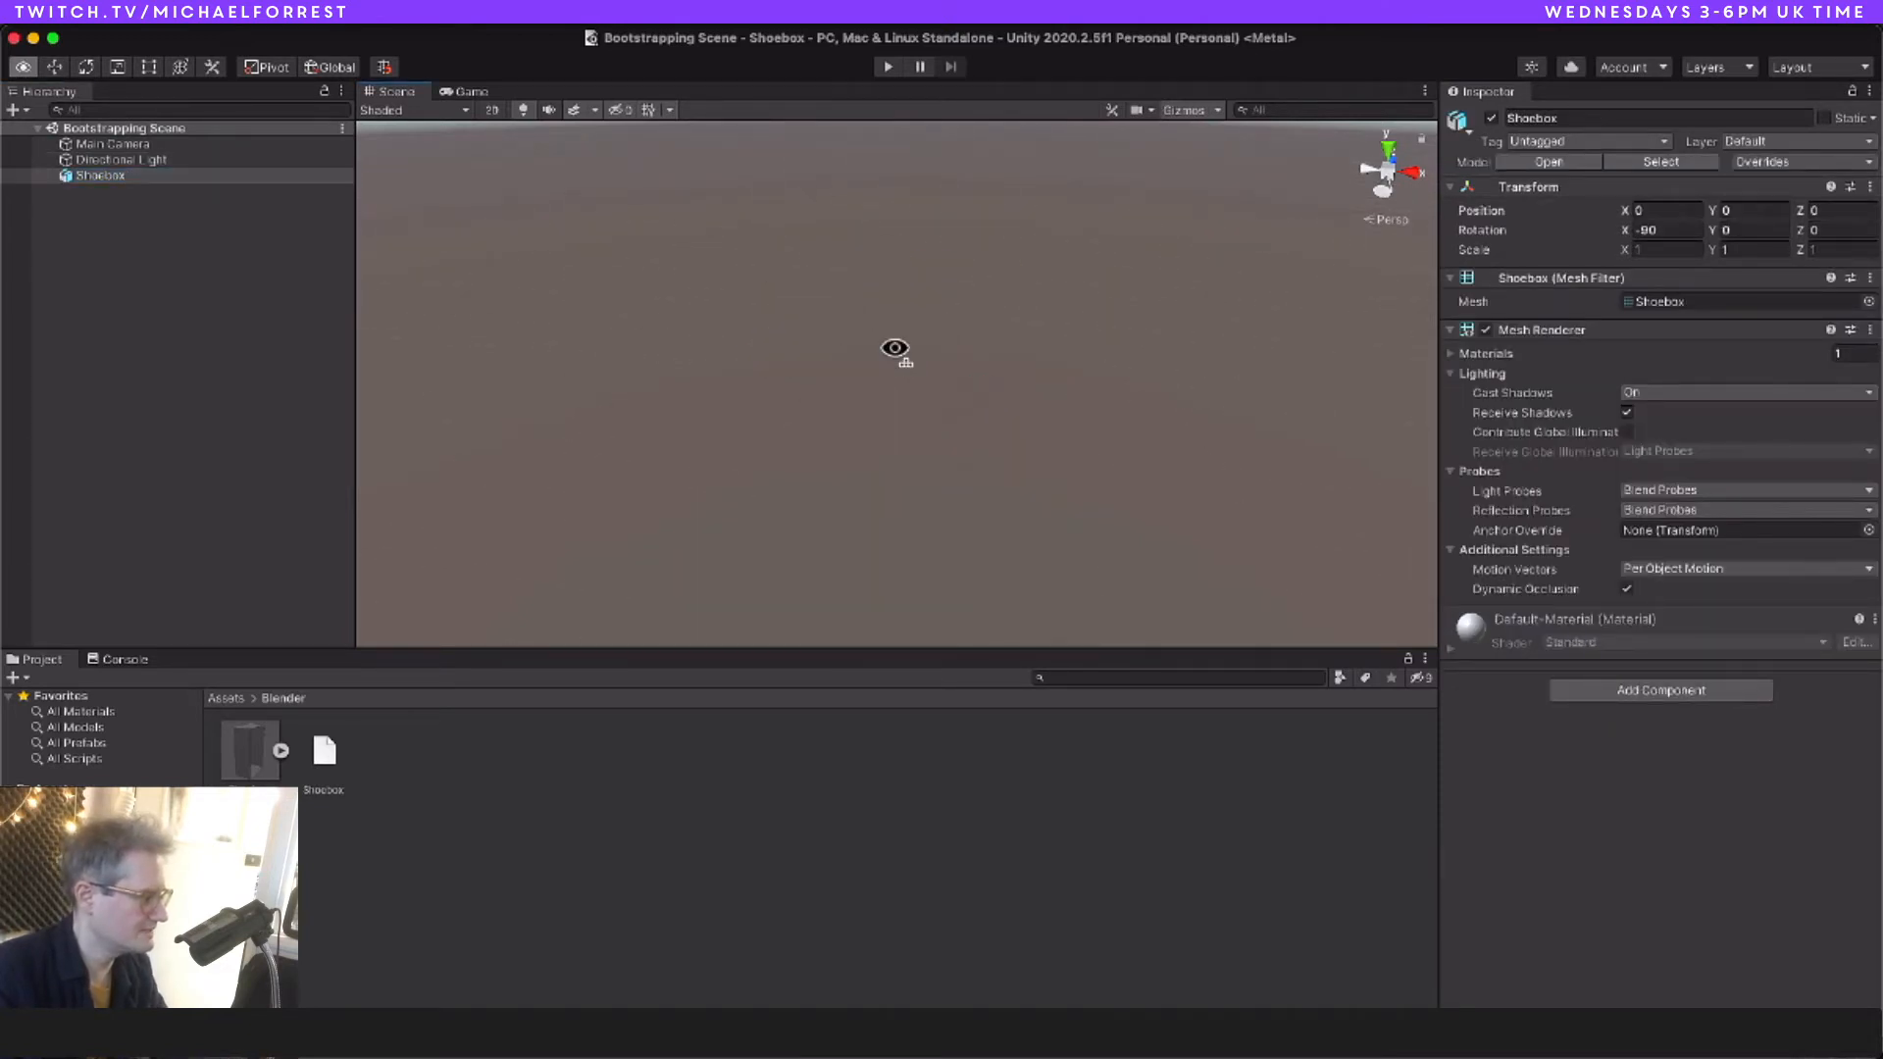
{"action": "double_click", "coordinate": [157, 178]}
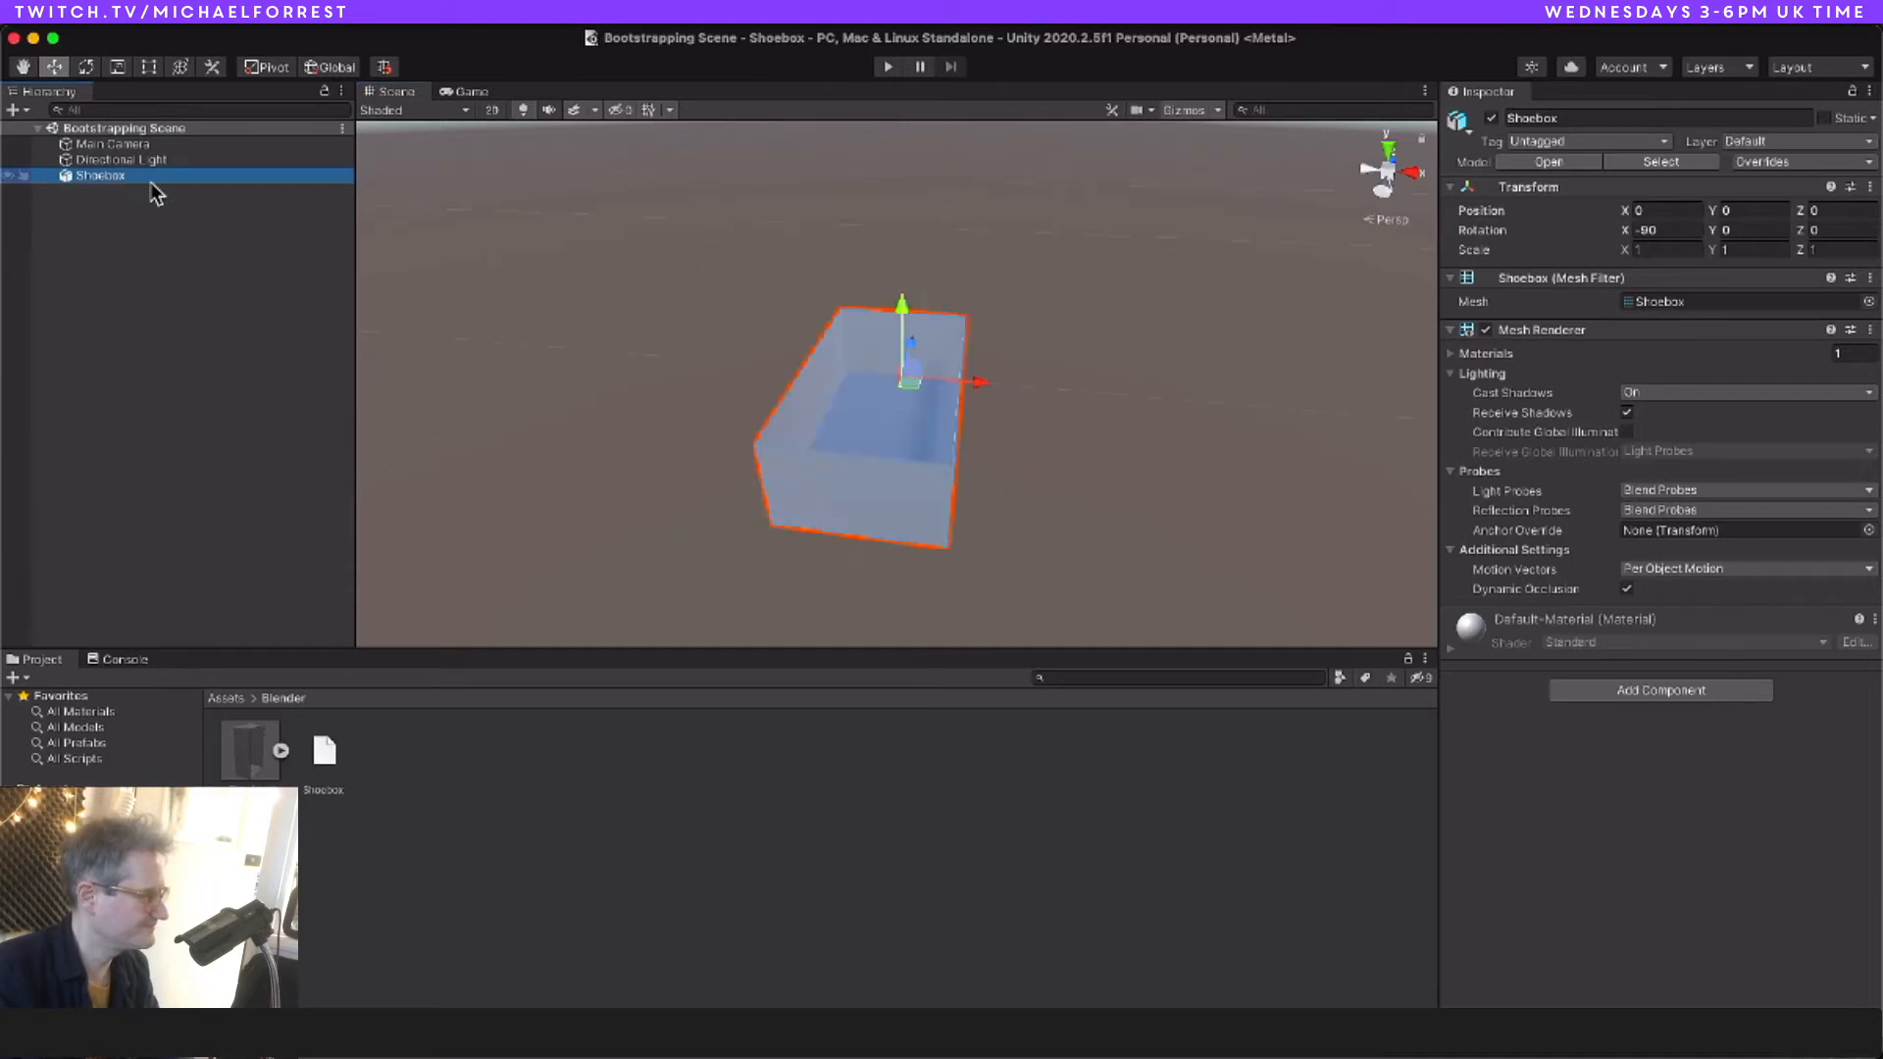
{"action": "double_click", "coordinate": [114, 177]}
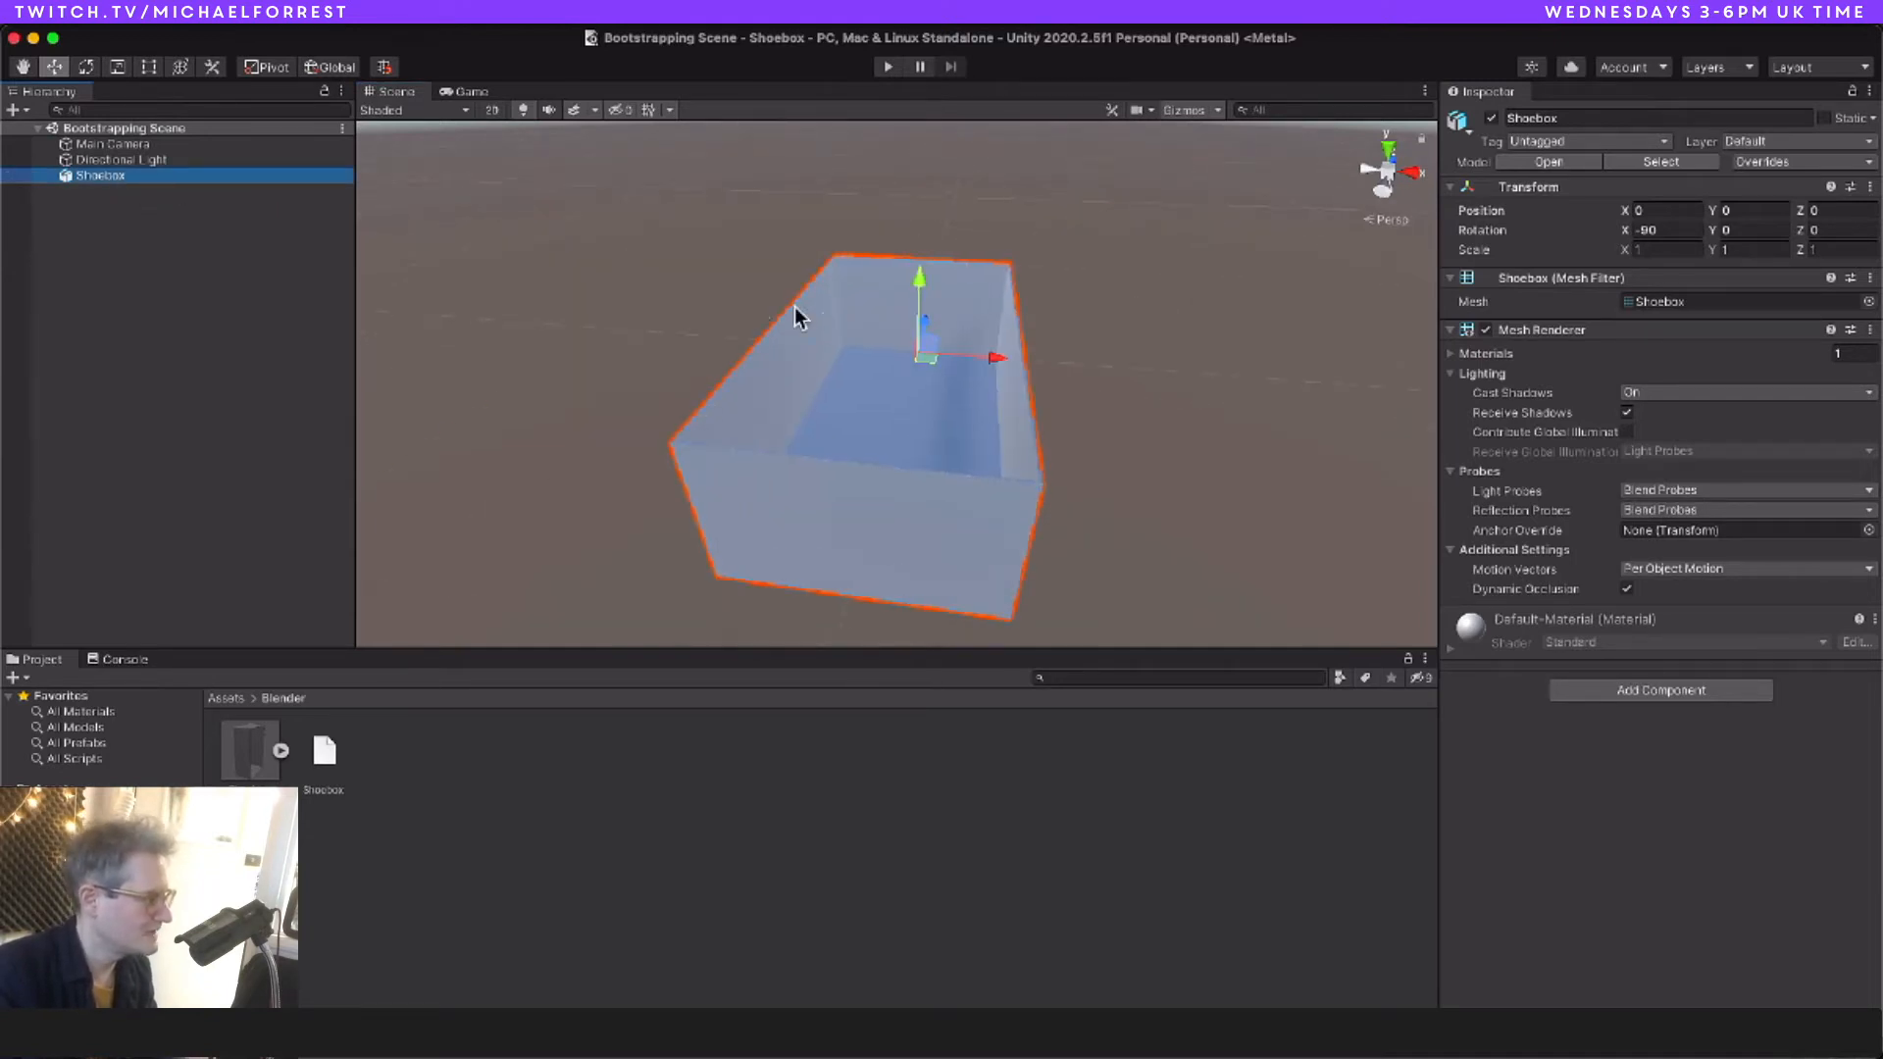
{"action": "scroll", "coordinate": [903, 319], "scroll_direction": "down", "scroll_amount": 15}
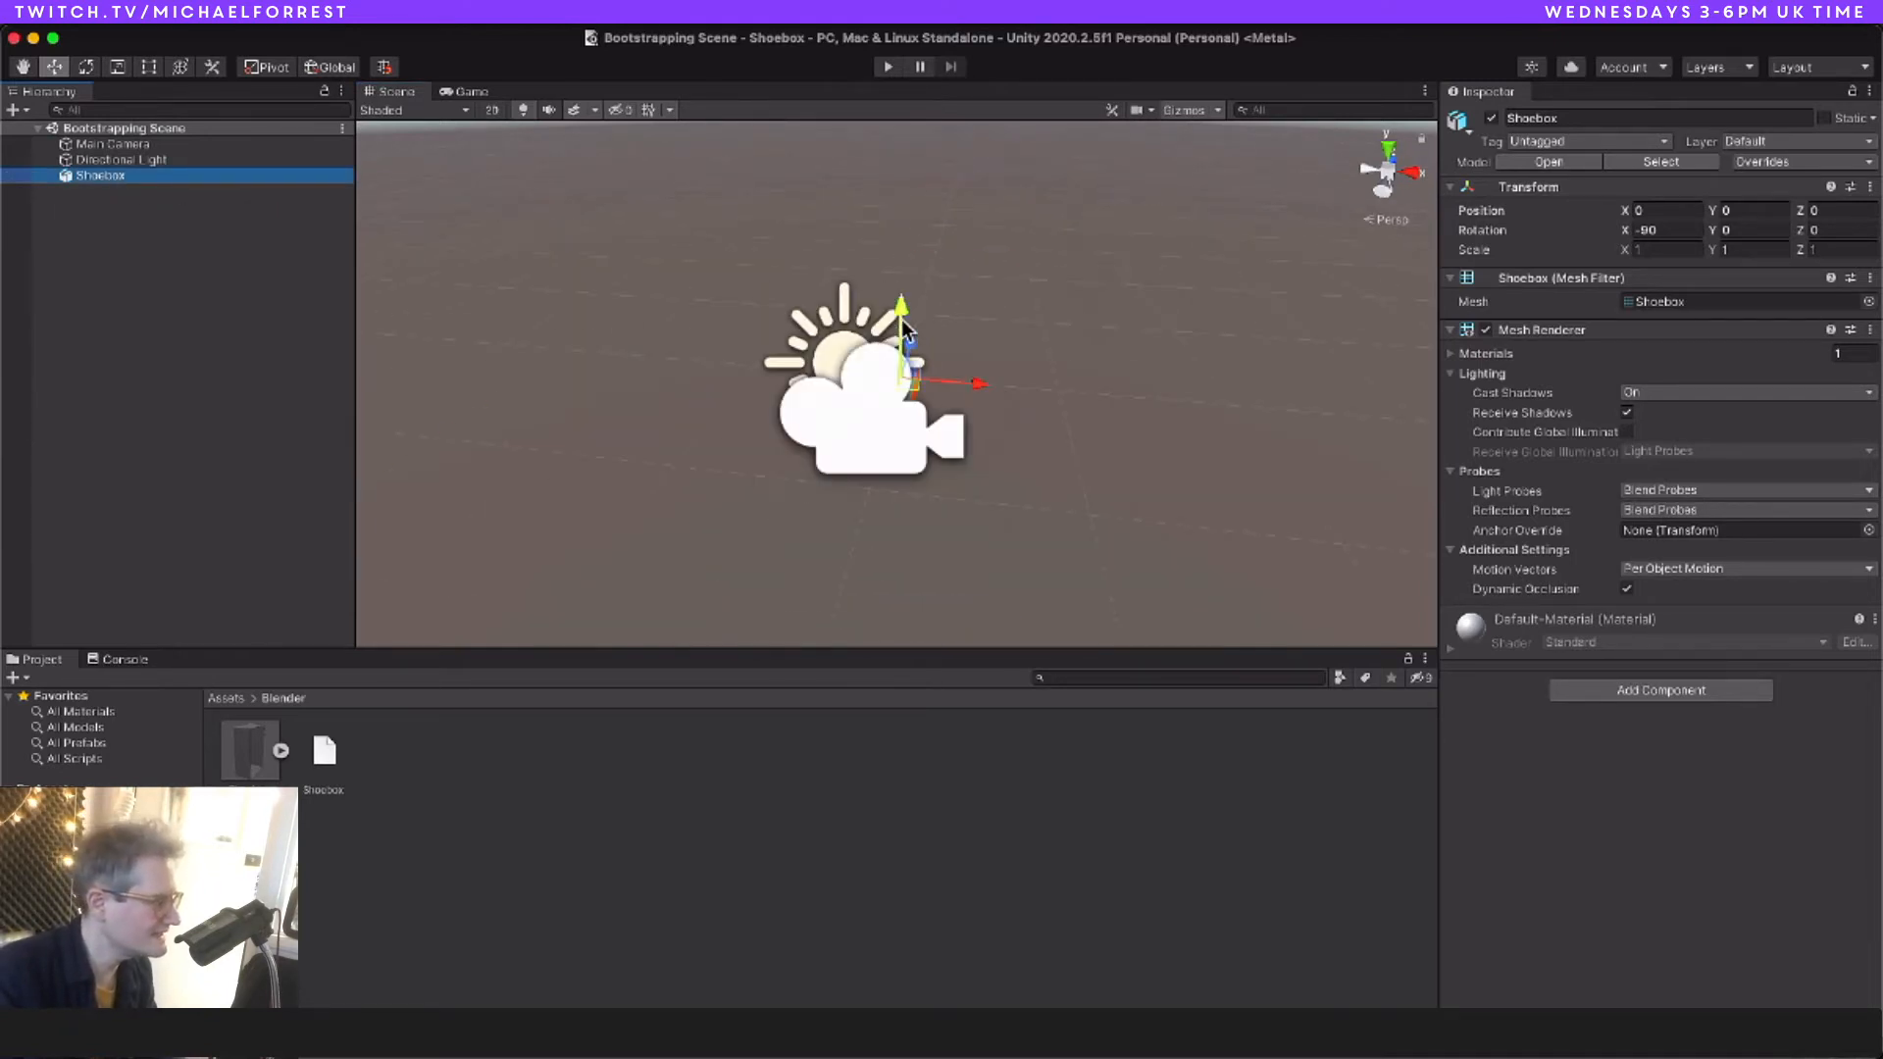
{"action": "double_click", "coordinate": [101, 181]}
{"action": "key", "text": "e"}
{"action": "right_click_drag", "start_coordinate": [904, 378], "coordinate": [976, 607], "text": "alt"}
{"action": "mouse_move", "coordinate": [976, 607]}
{"action": "left_mouse_down", "text": "alt"}
{"action": "mouse_move", "coordinate": [828, 568]}
{"action": "mouse_move", "coordinate": [892, 560]}
{"action": "left_mouse_up", "text": "alt"}
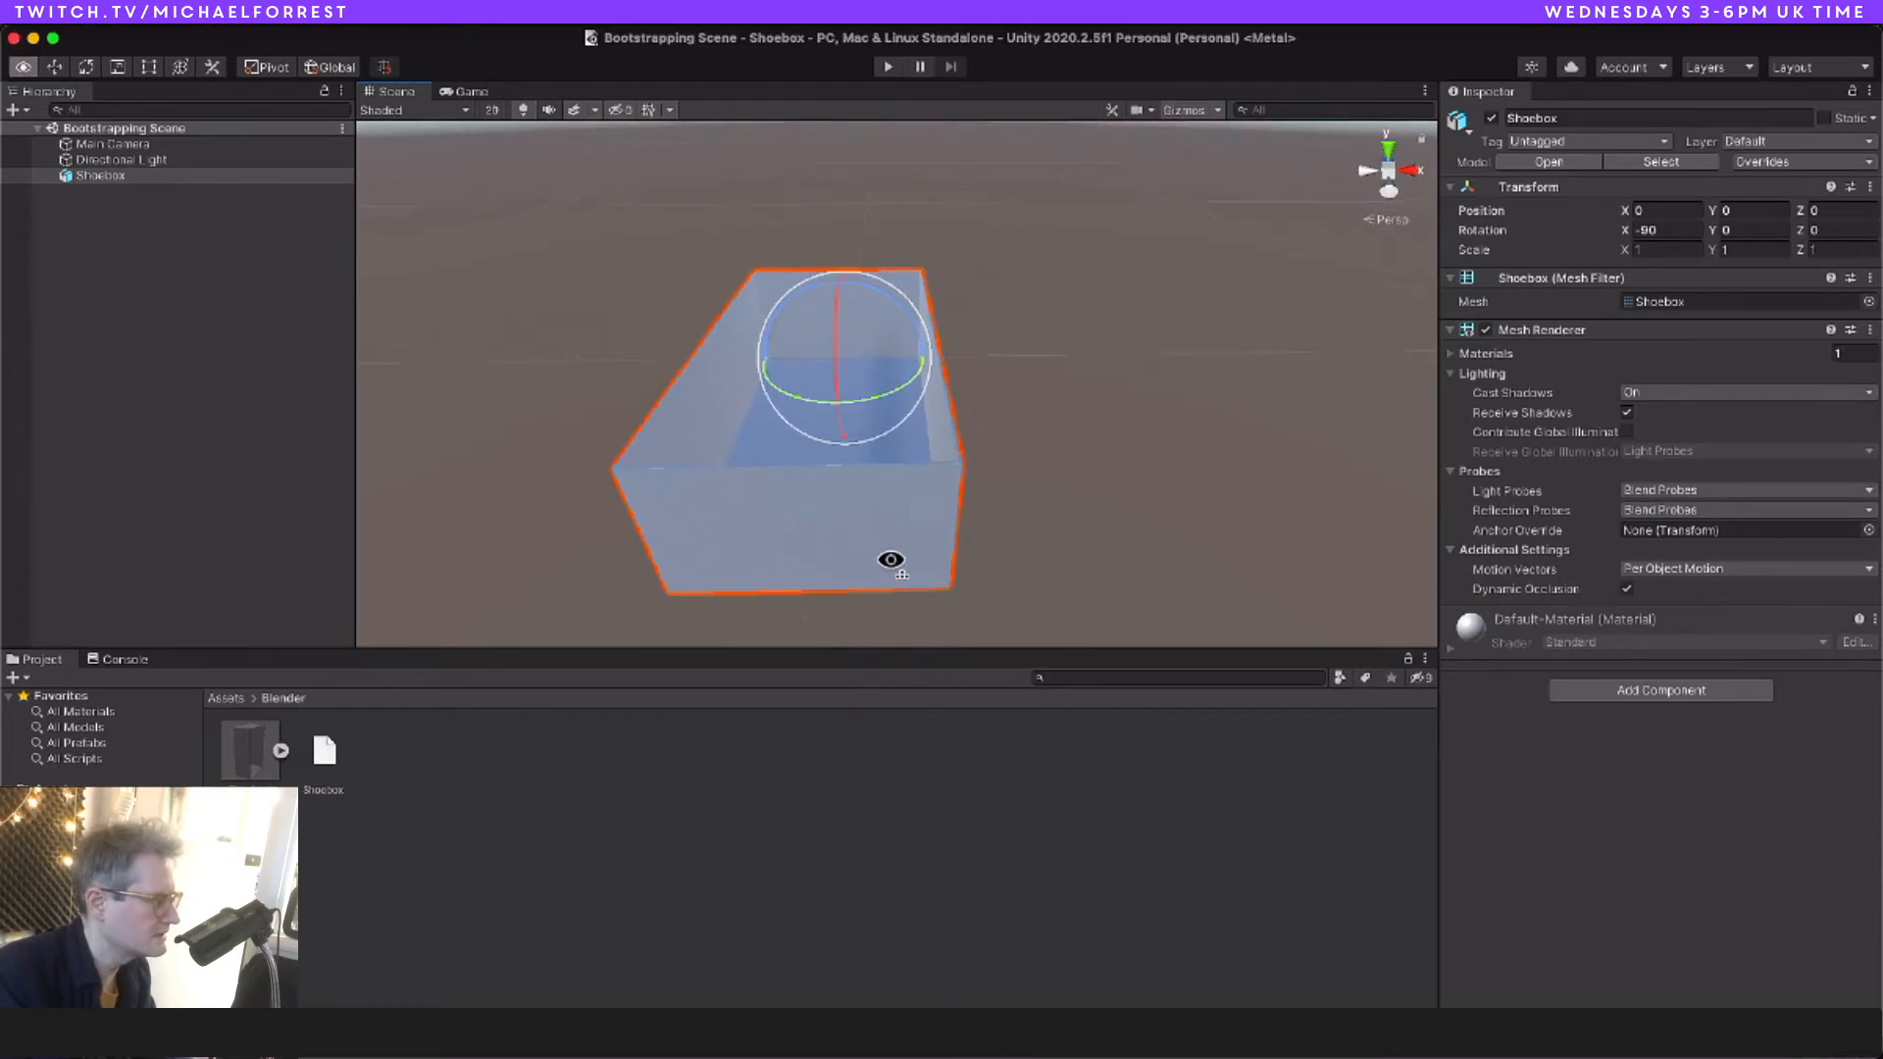
Step: Switch to Sketch and highlight the "Set up the camera" item in the Stream #1 plan
{"action": "key", "text": "super+Tab"}
{"action": "double_click", "coordinate": [667, 785]}
{"action": "left_click_drag", "start_coordinate": [779, 775], "coordinate": [351, 778]}
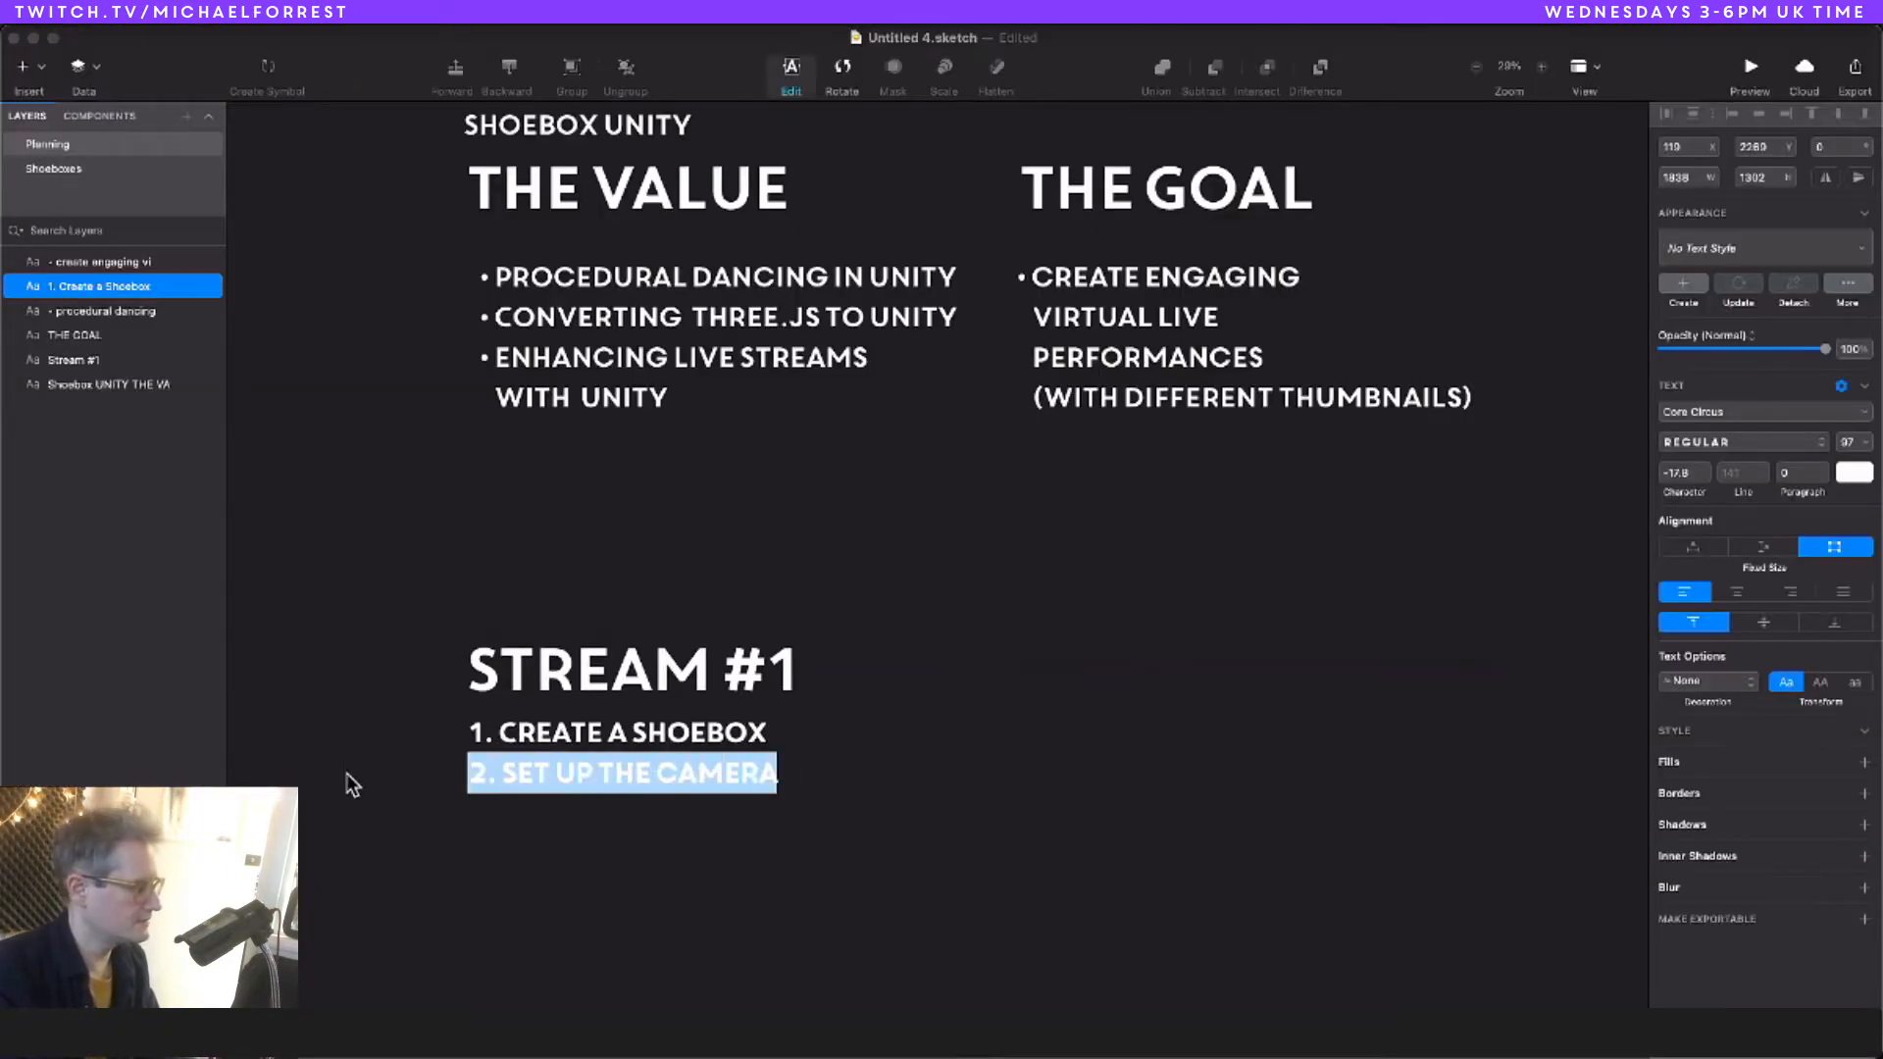
Step: Switch to Blender, add a cube, and position it inside the back part of the shoebox
{"action": "key", "text": "super+Tab"}
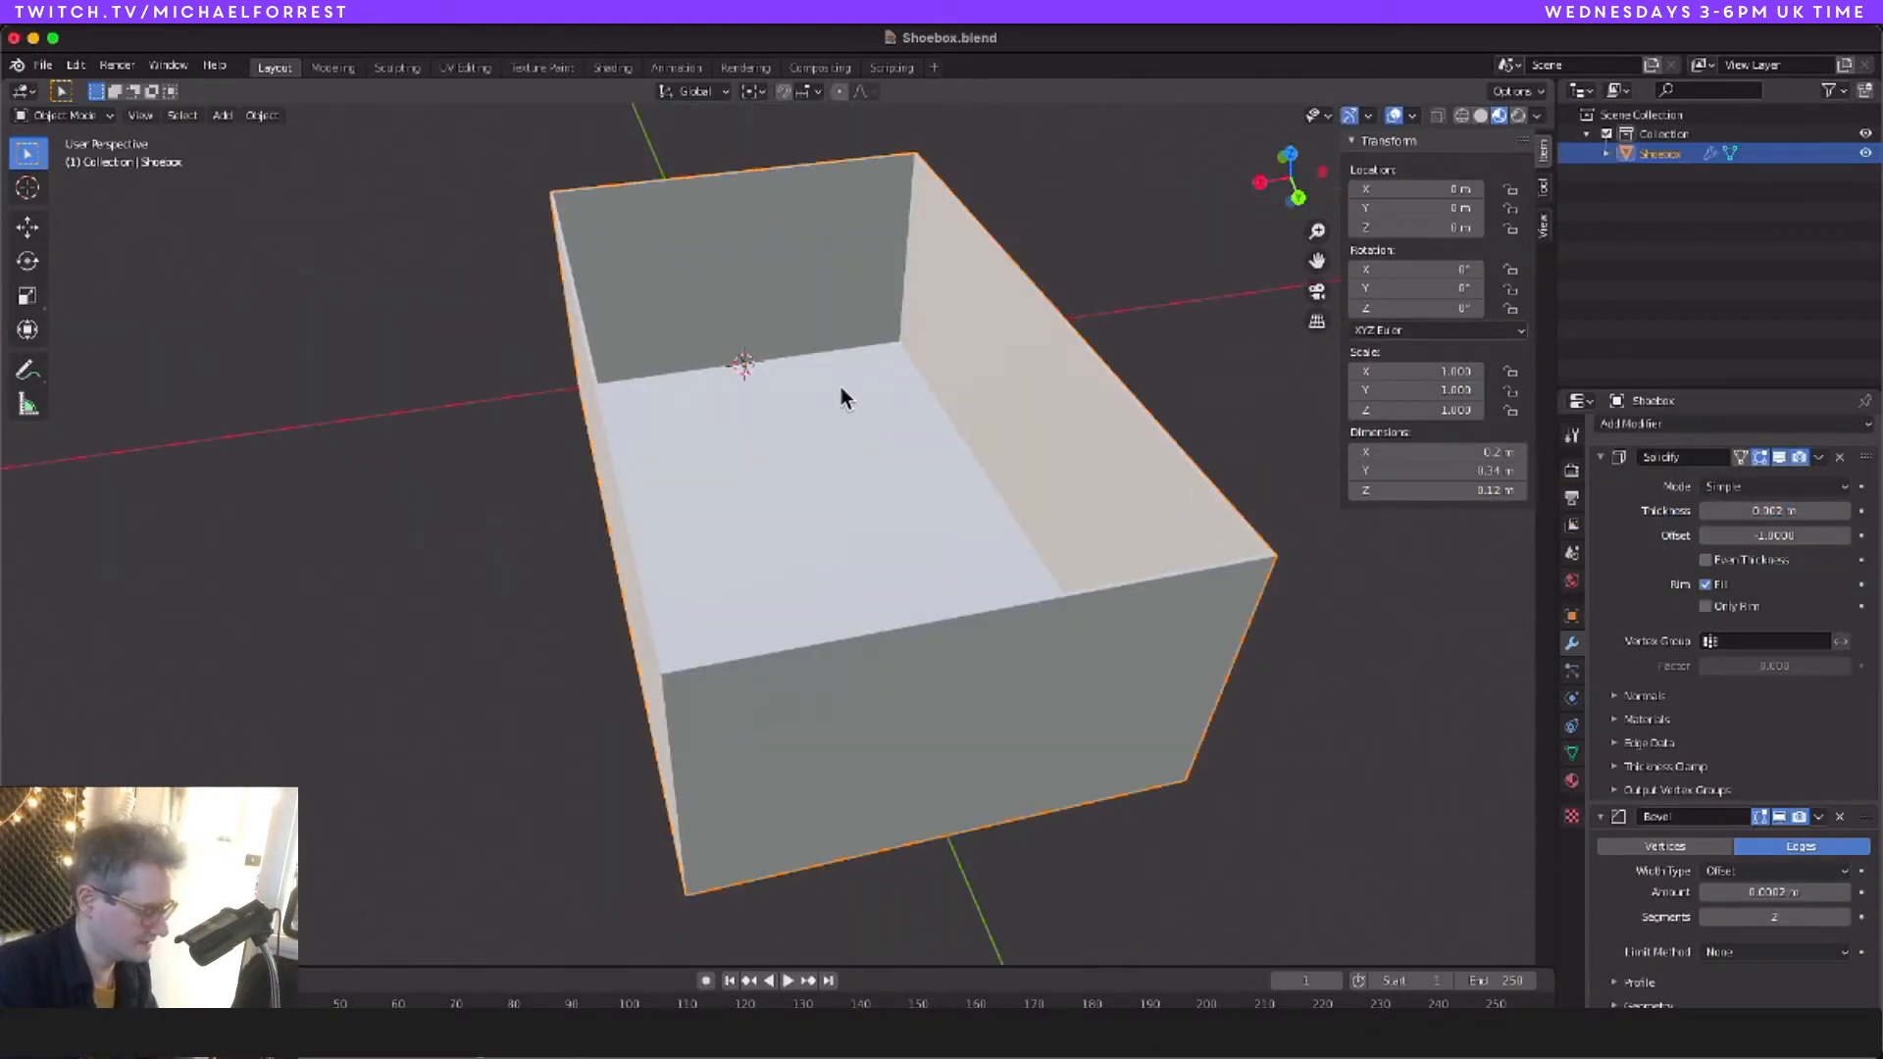
{"action": "key", "text": "shift+a"}
{"action": "left_click", "coordinate": [896, 421]}
{"action": "key", "text": "g"}
{"action": "middle_click_drag", "start_coordinate": [806, 400], "coordinate": [843, 304]}
Step: Lower the cube's top face to about 0.027 m and move its front face along Y to make a stage about 0.13 m deep
{"action": "key", "text": "Tab"}
{"action": "left_click", "coordinate": [790, 627]}
{"action": "middle_click_drag", "start_coordinate": [790, 627], "coordinate": [1088, 320]}
{"action": "left_click", "coordinate": [1088, 321]}
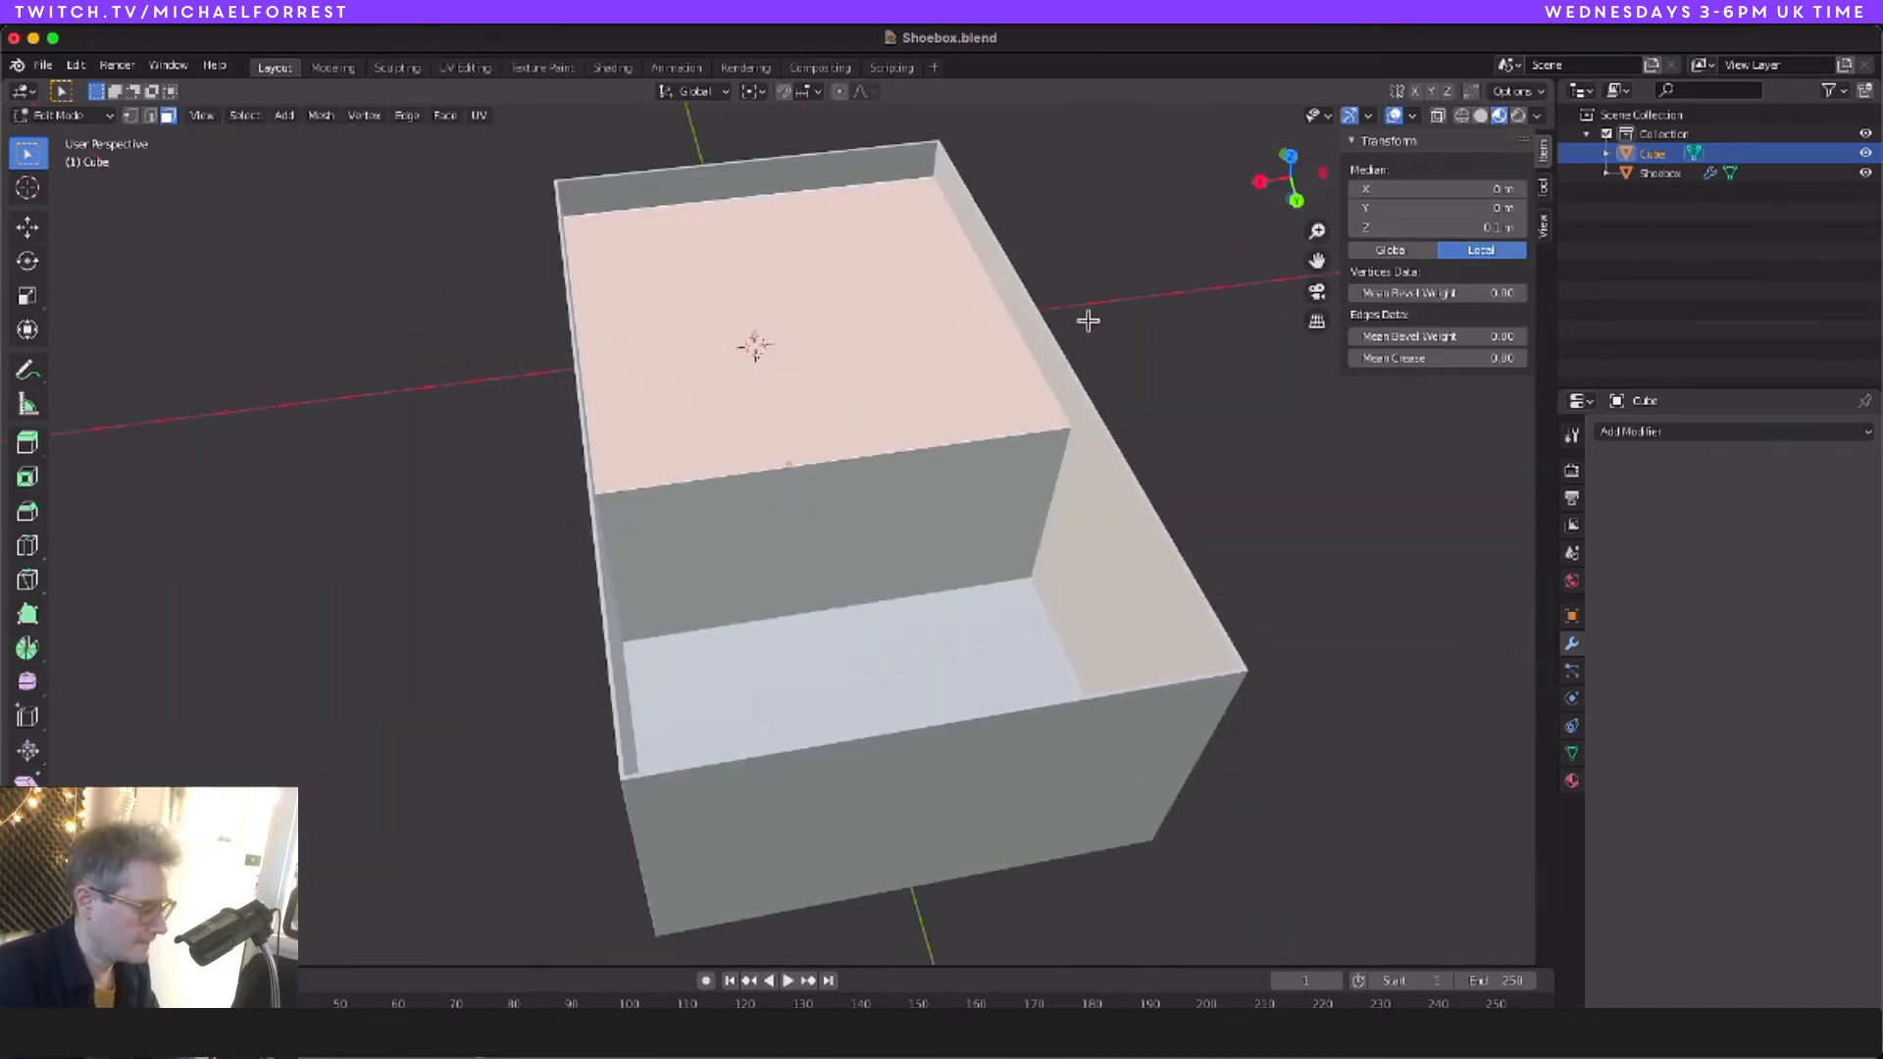
{"action": "key", "text": "g"}
{"action": "key", "text": "y"}
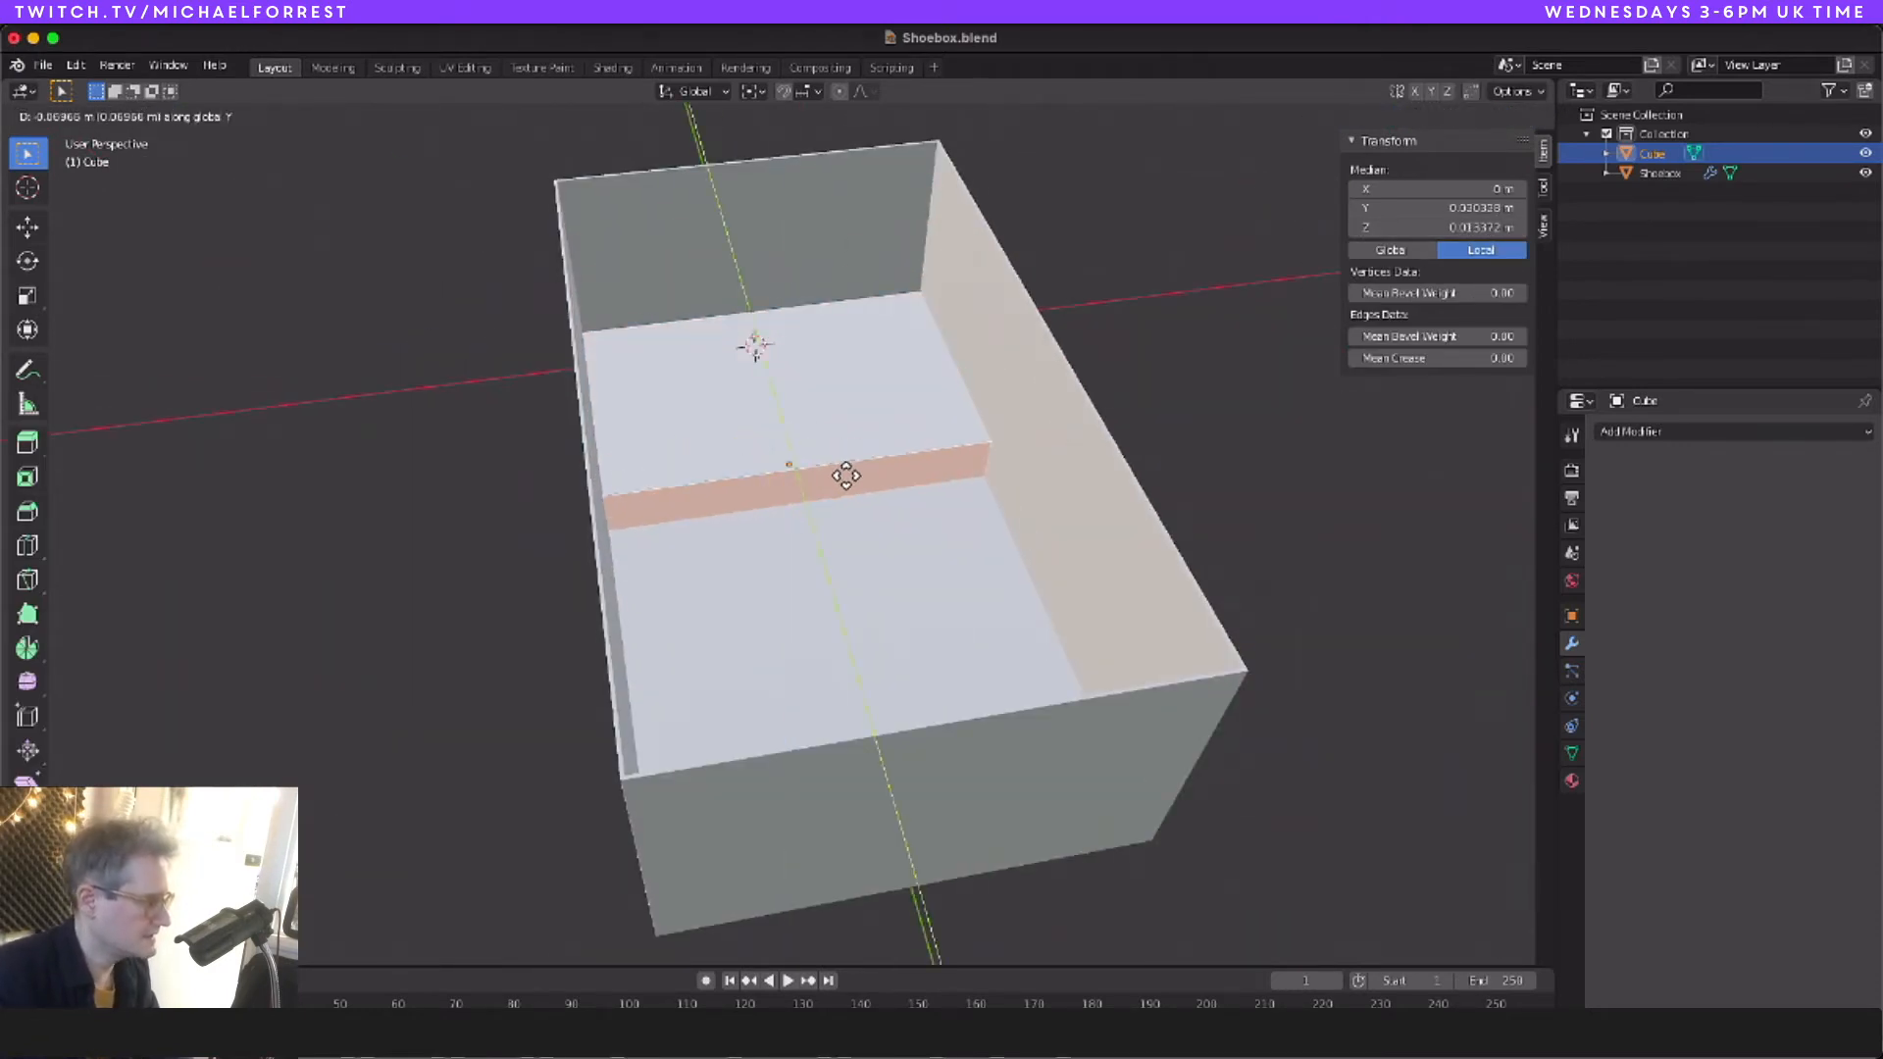
{"action": "left_click", "coordinate": [846, 476]}
Step: Switch to the Shoebox.sketch document and examine the instrument layout on the Half Size Stage page
{"action": "key", "text": "super+Tab"}
{"action": "key", "text": "super+Tab"}
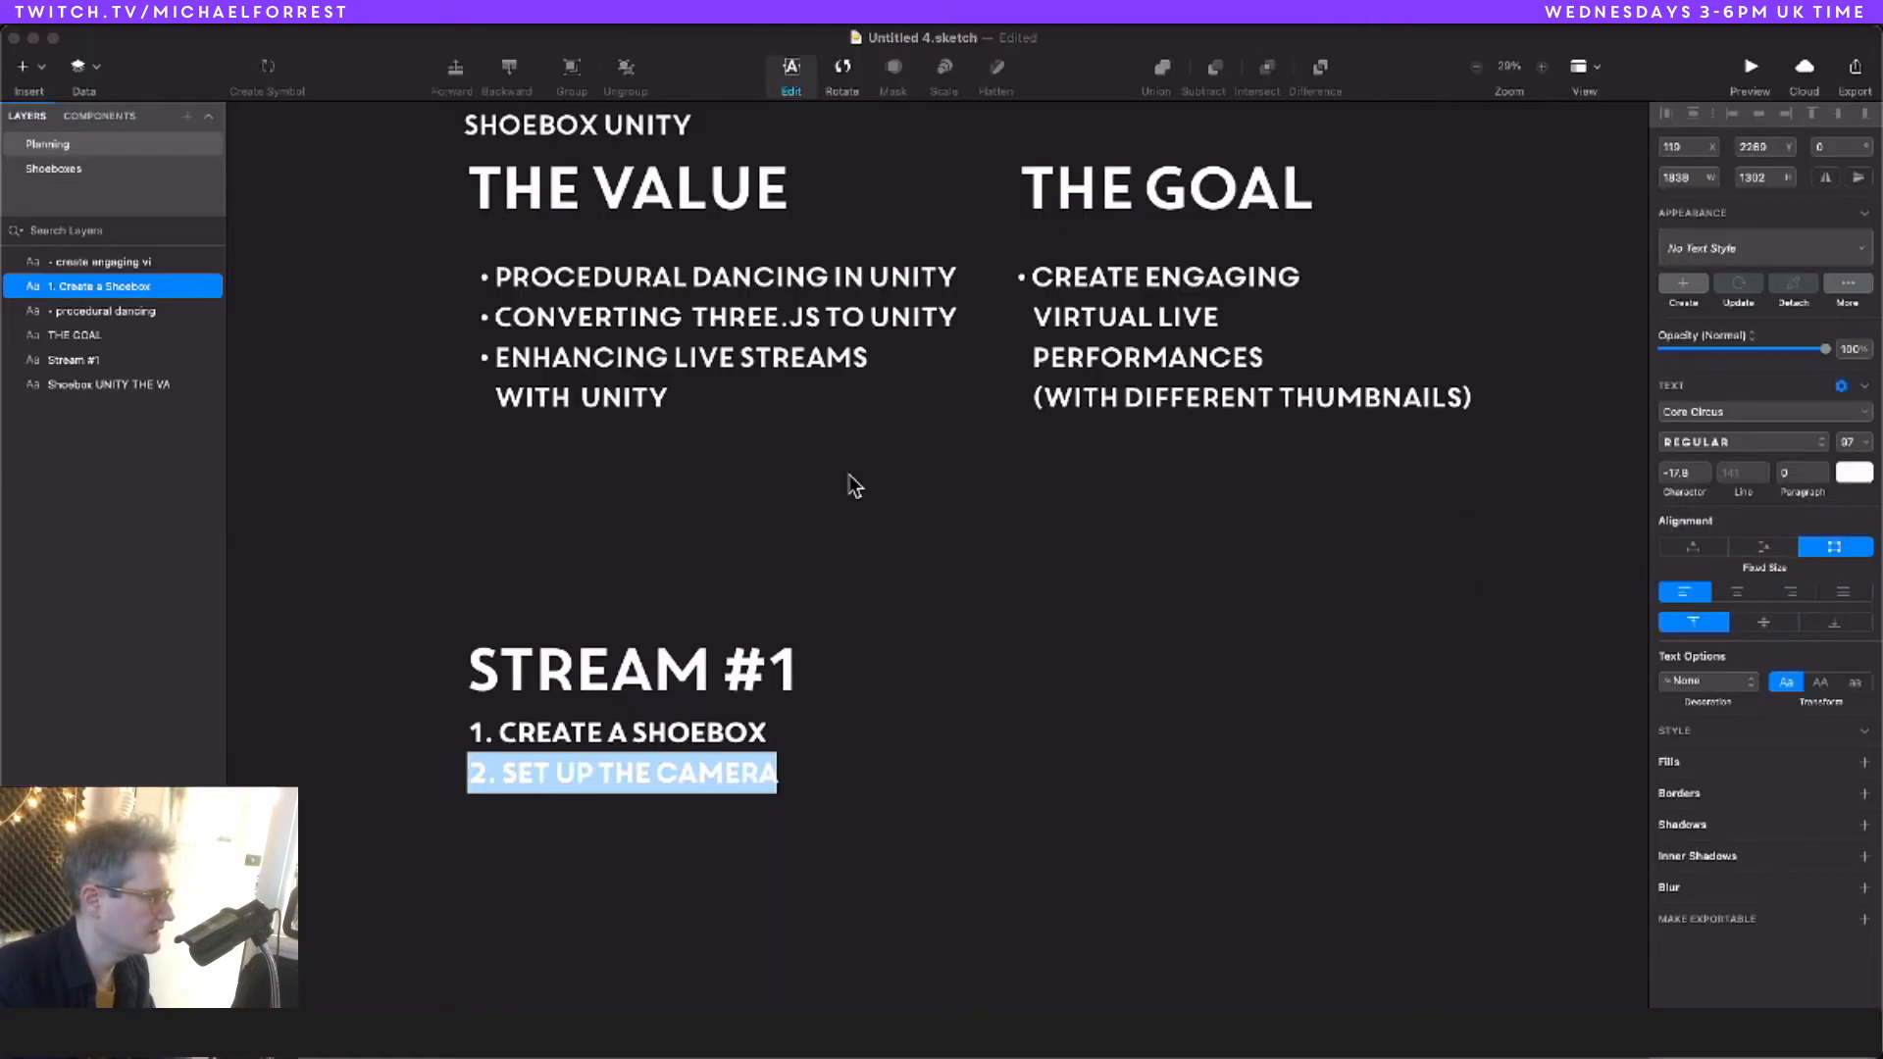
{"action": "key", "text": "super+grave"}
{"action": "scroll", "coordinate": [855, 476], "scroll_direction": "left", "scroll_amount": 5}
{"action": "scroll", "coordinate": [855, 476], "scroll_direction": "up", "scroll_amount": 4}
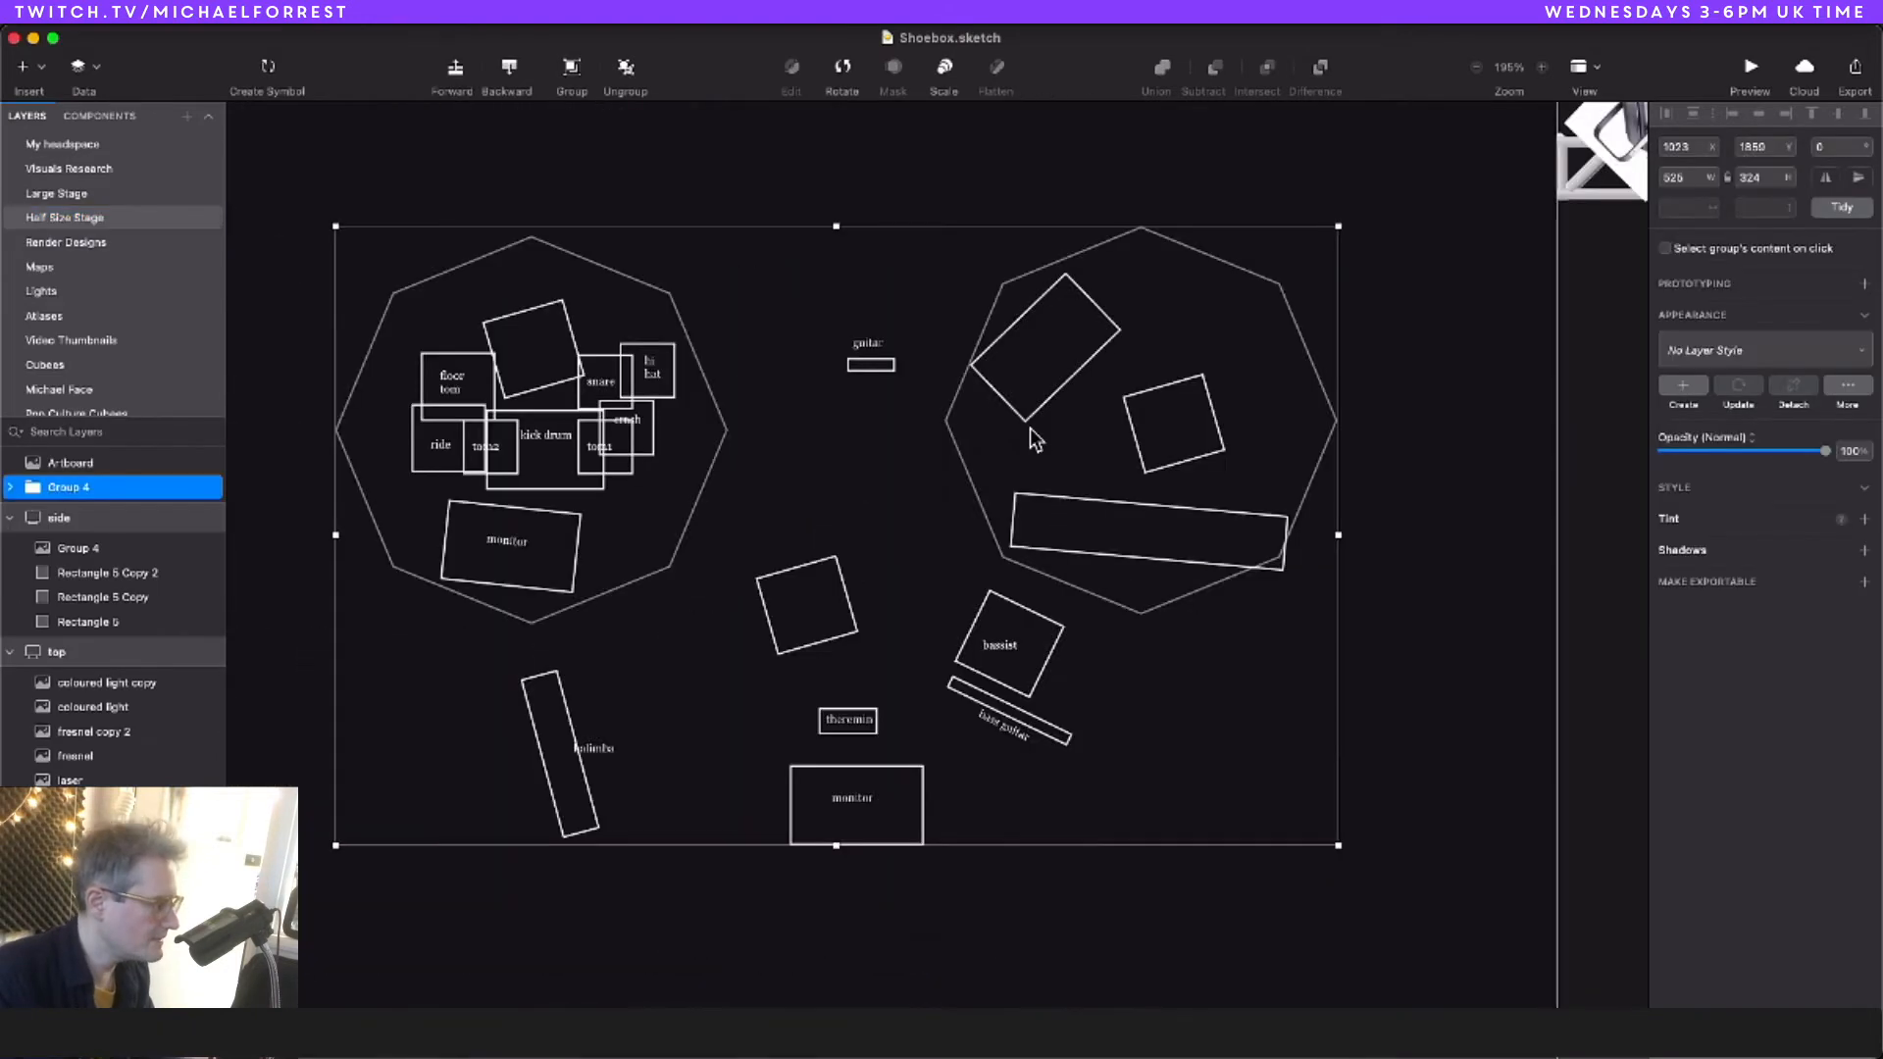
{"action": "key", "text": "a"}
{"action": "key", "text": "Escape"}
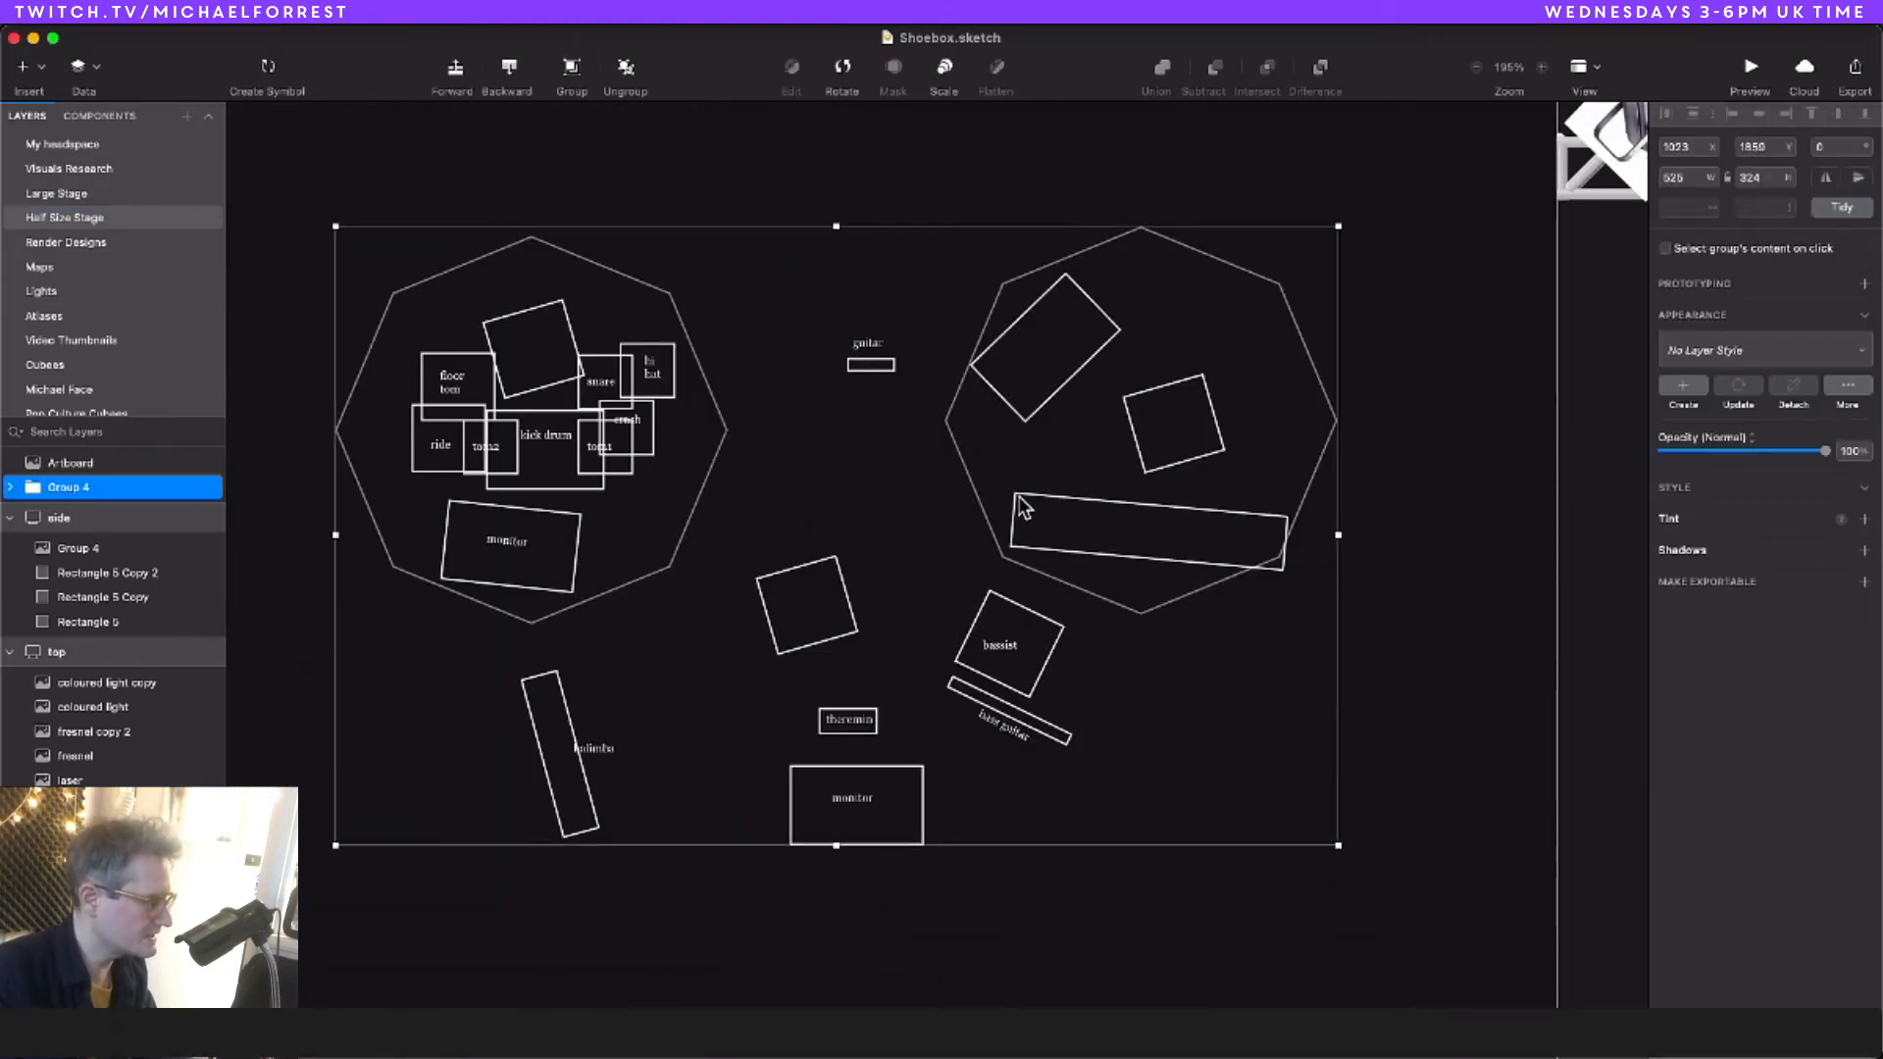
Step: Switch to Blender, create a new material for the stage block, and use an Image Texture as its Base Color
{"action": "key", "text": "super+Tab"}
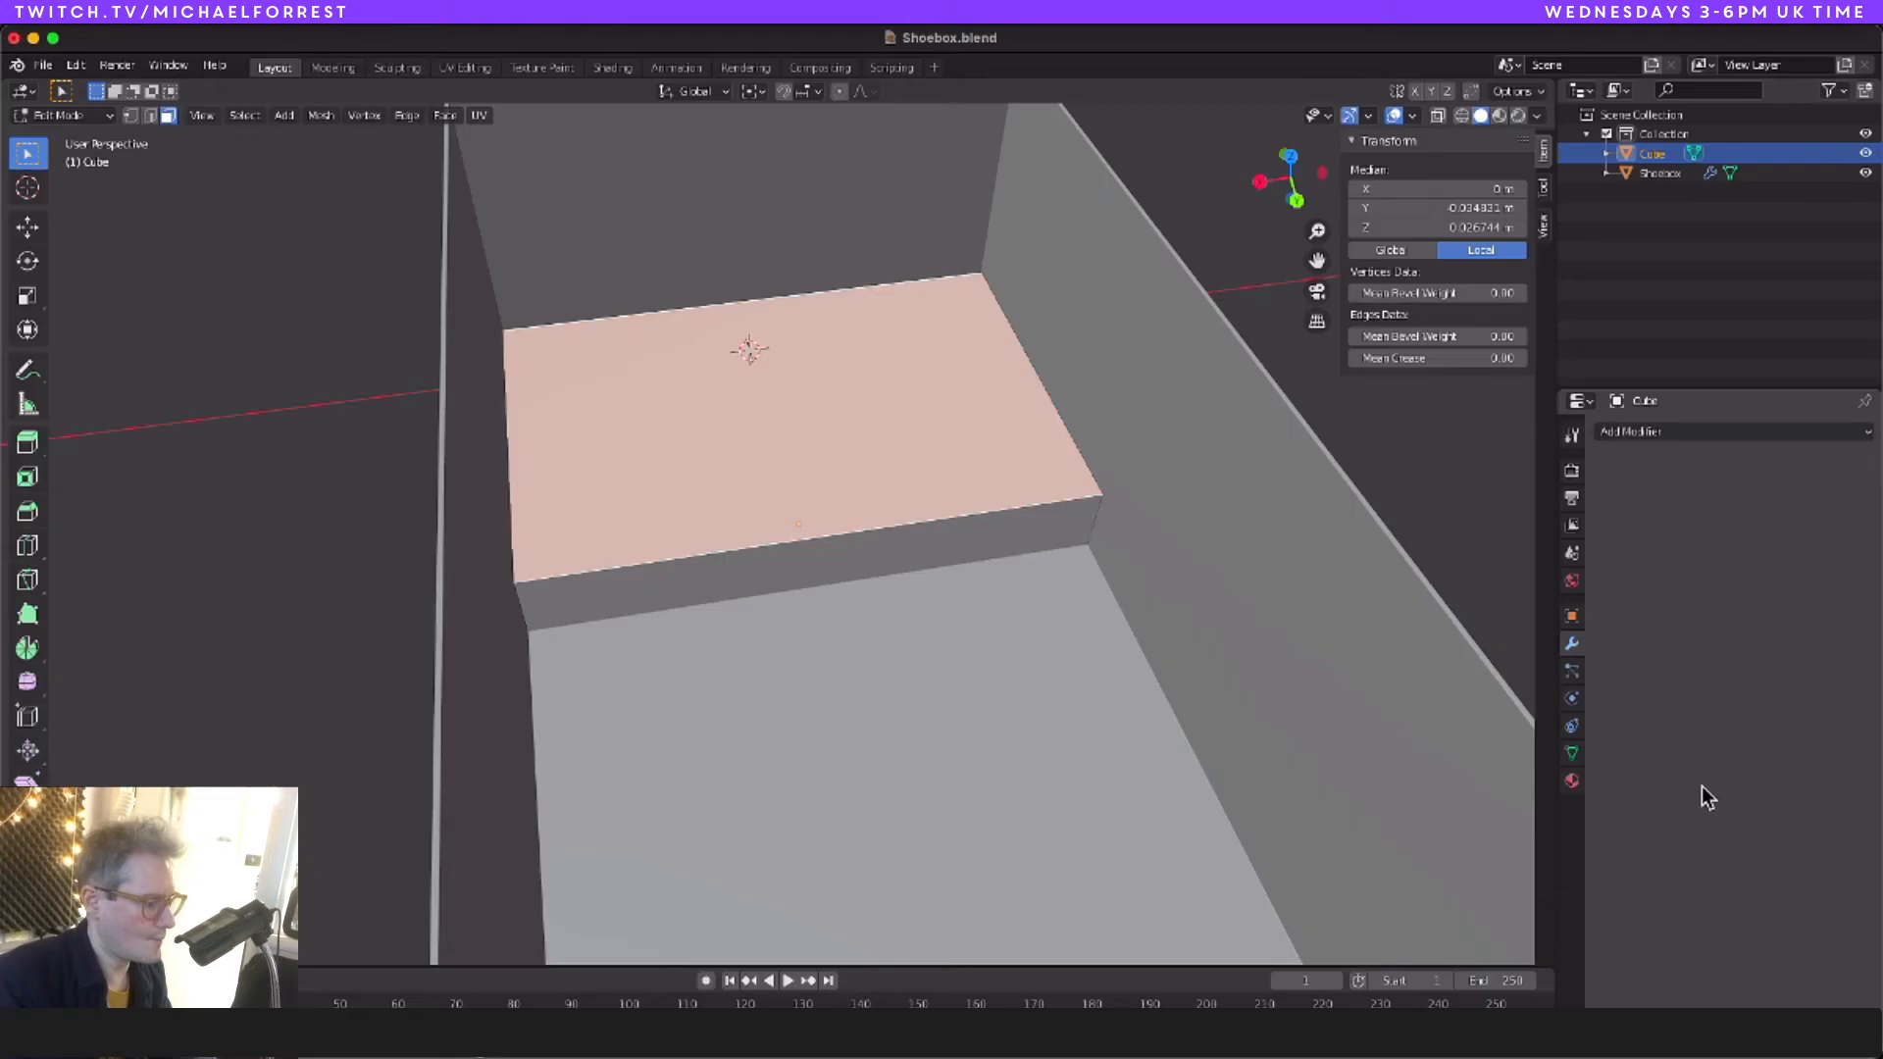
{"action": "left_click", "coordinate": [1572, 782]}
{"action": "left_click", "coordinate": [1870, 433]}
{"action": "left_click", "coordinate": [1756, 515]}
{"action": "scroll", "coordinate": [1723, 647], "scroll_direction": "down", "scroll_amount": 2}
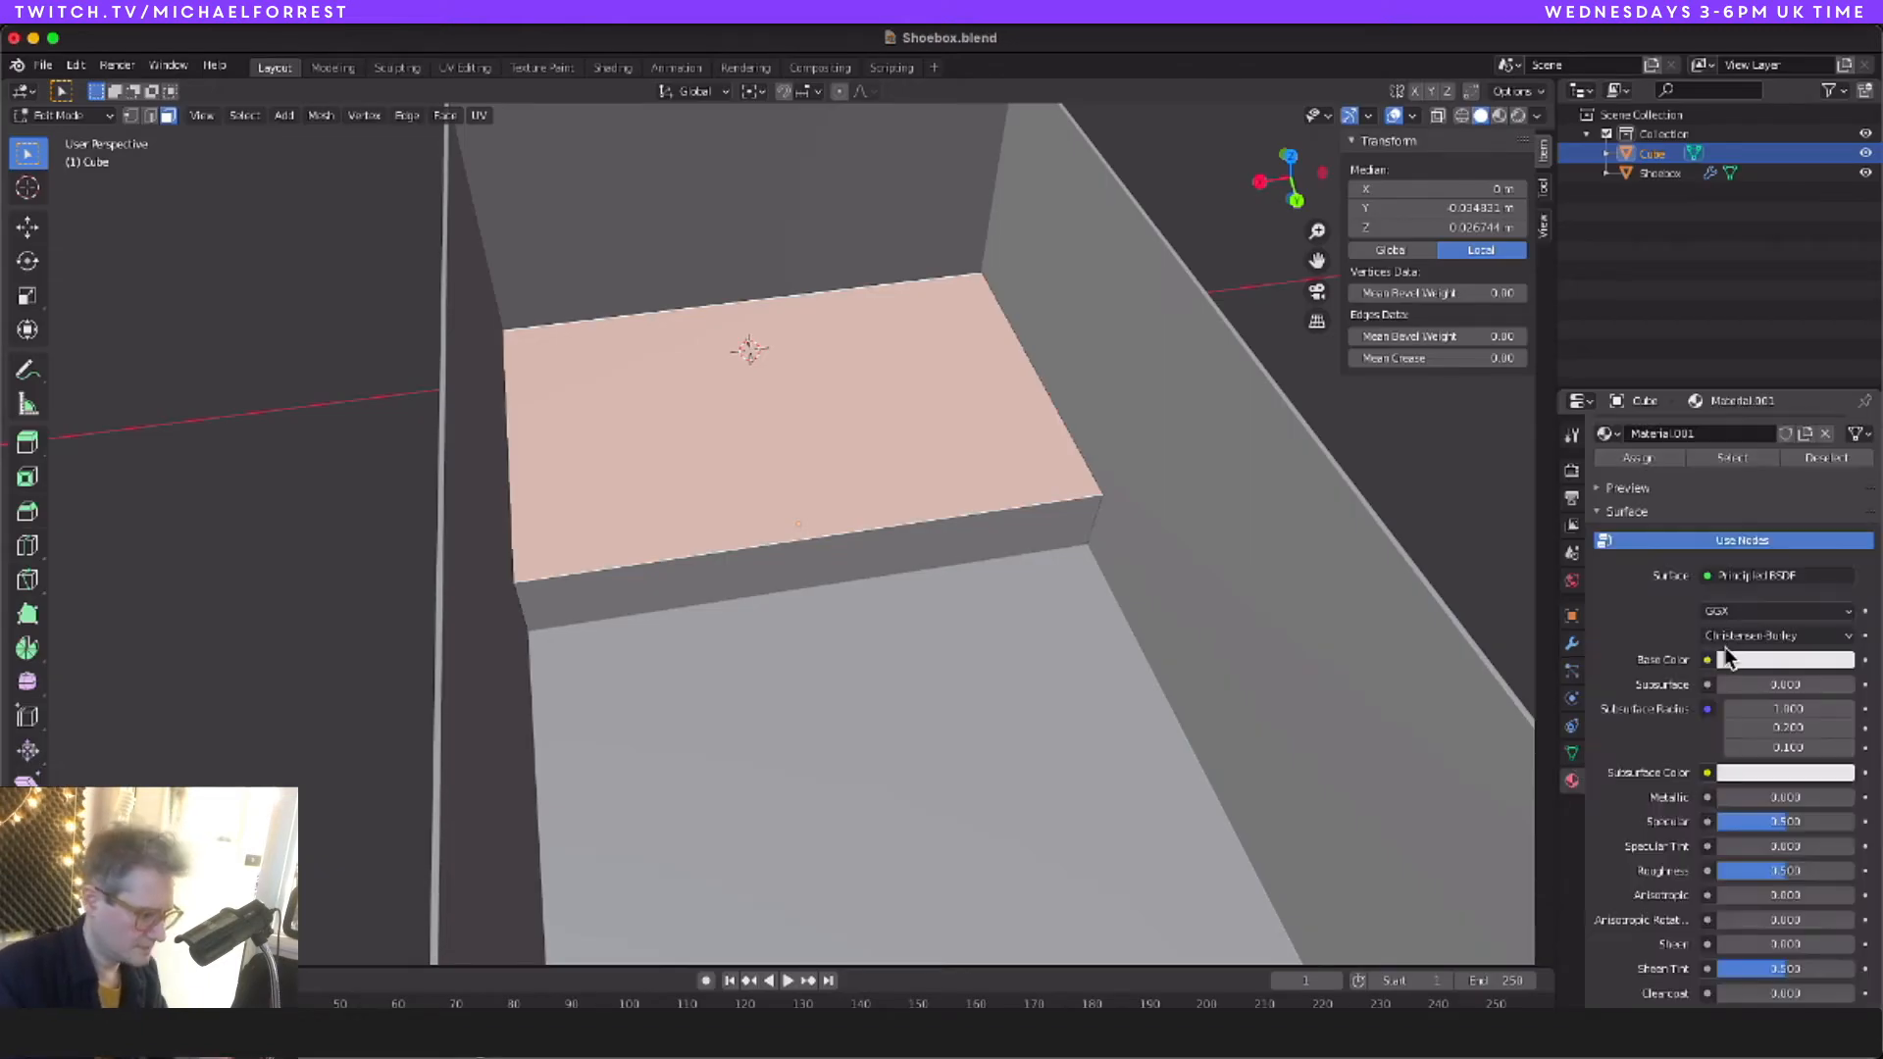
{"action": "left_click", "coordinate": [1708, 658]}
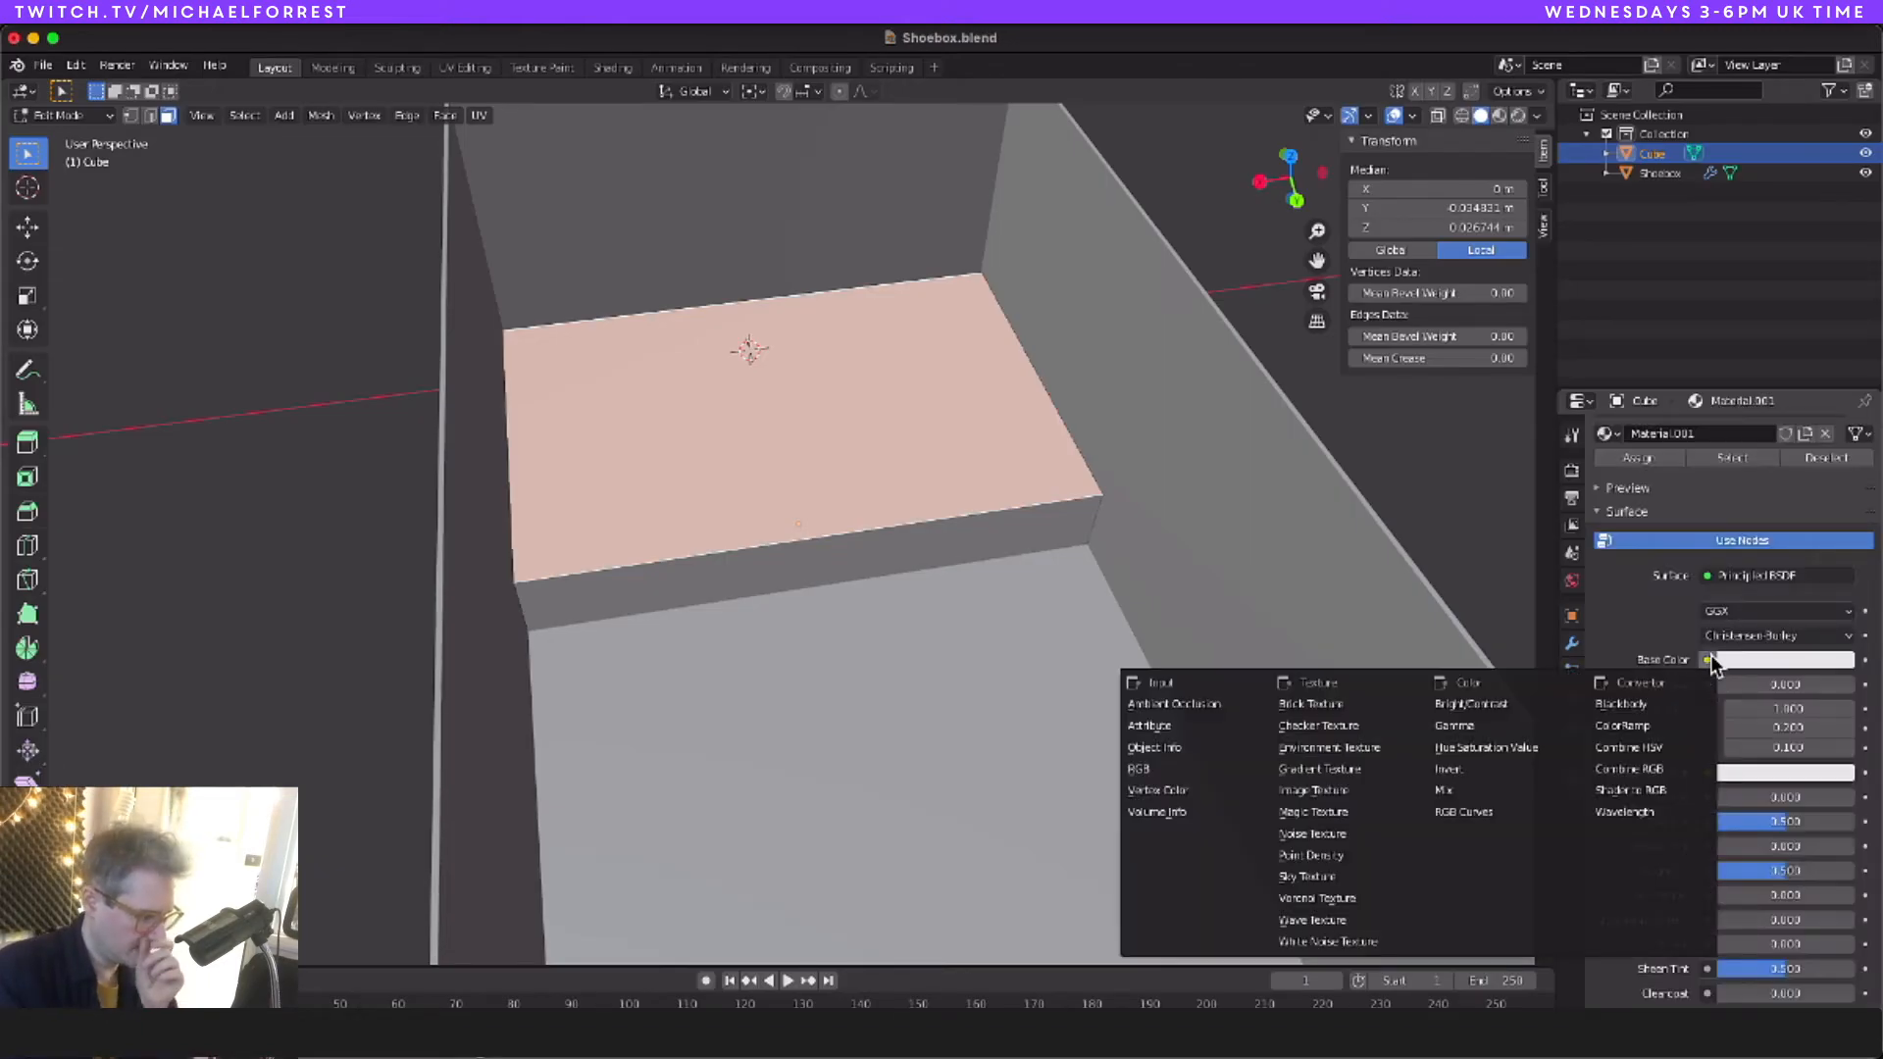
{"action": "left_click", "coordinate": [1339, 792]}
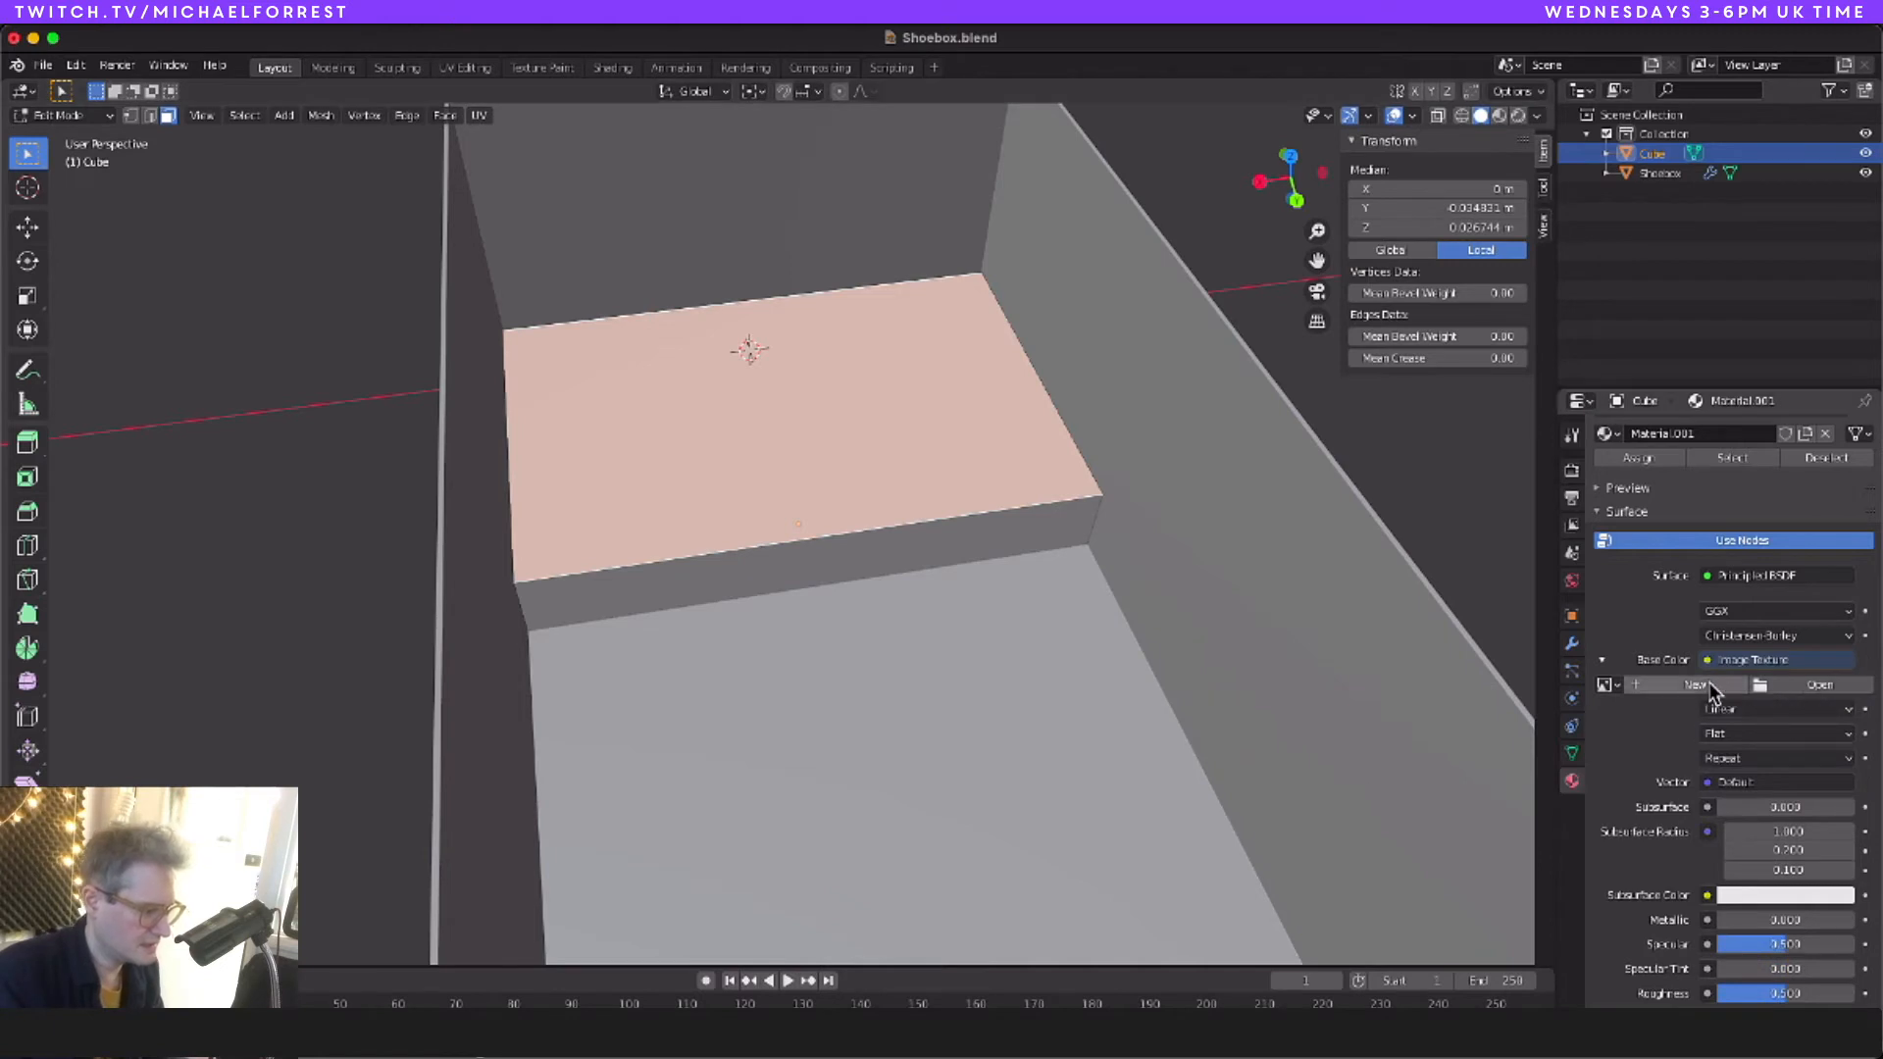
Step: Load Stage Guide.jpg from the Textures folder into the material's image texture
{"action": "left_click", "coordinate": [1616, 685]}
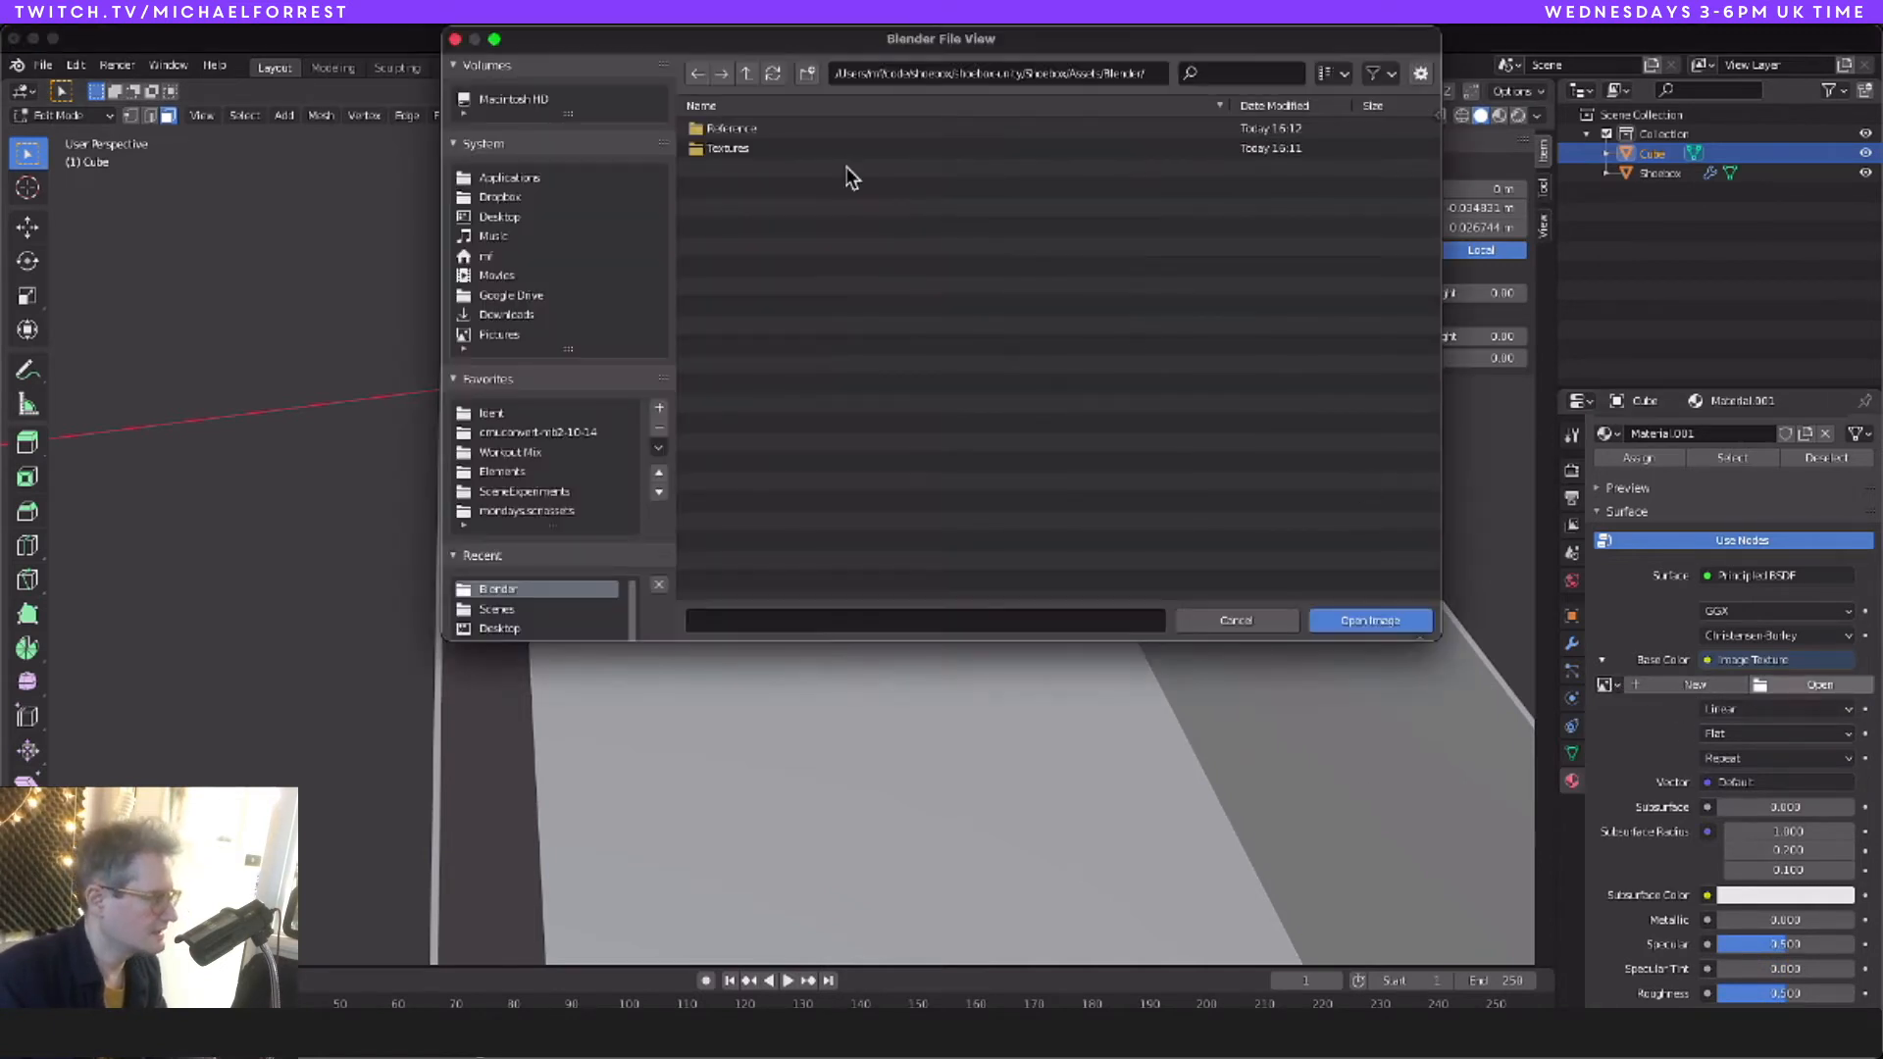
{"action": "double_click", "coordinate": [746, 154]}
{"action": "double_click", "coordinate": [761, 131]}
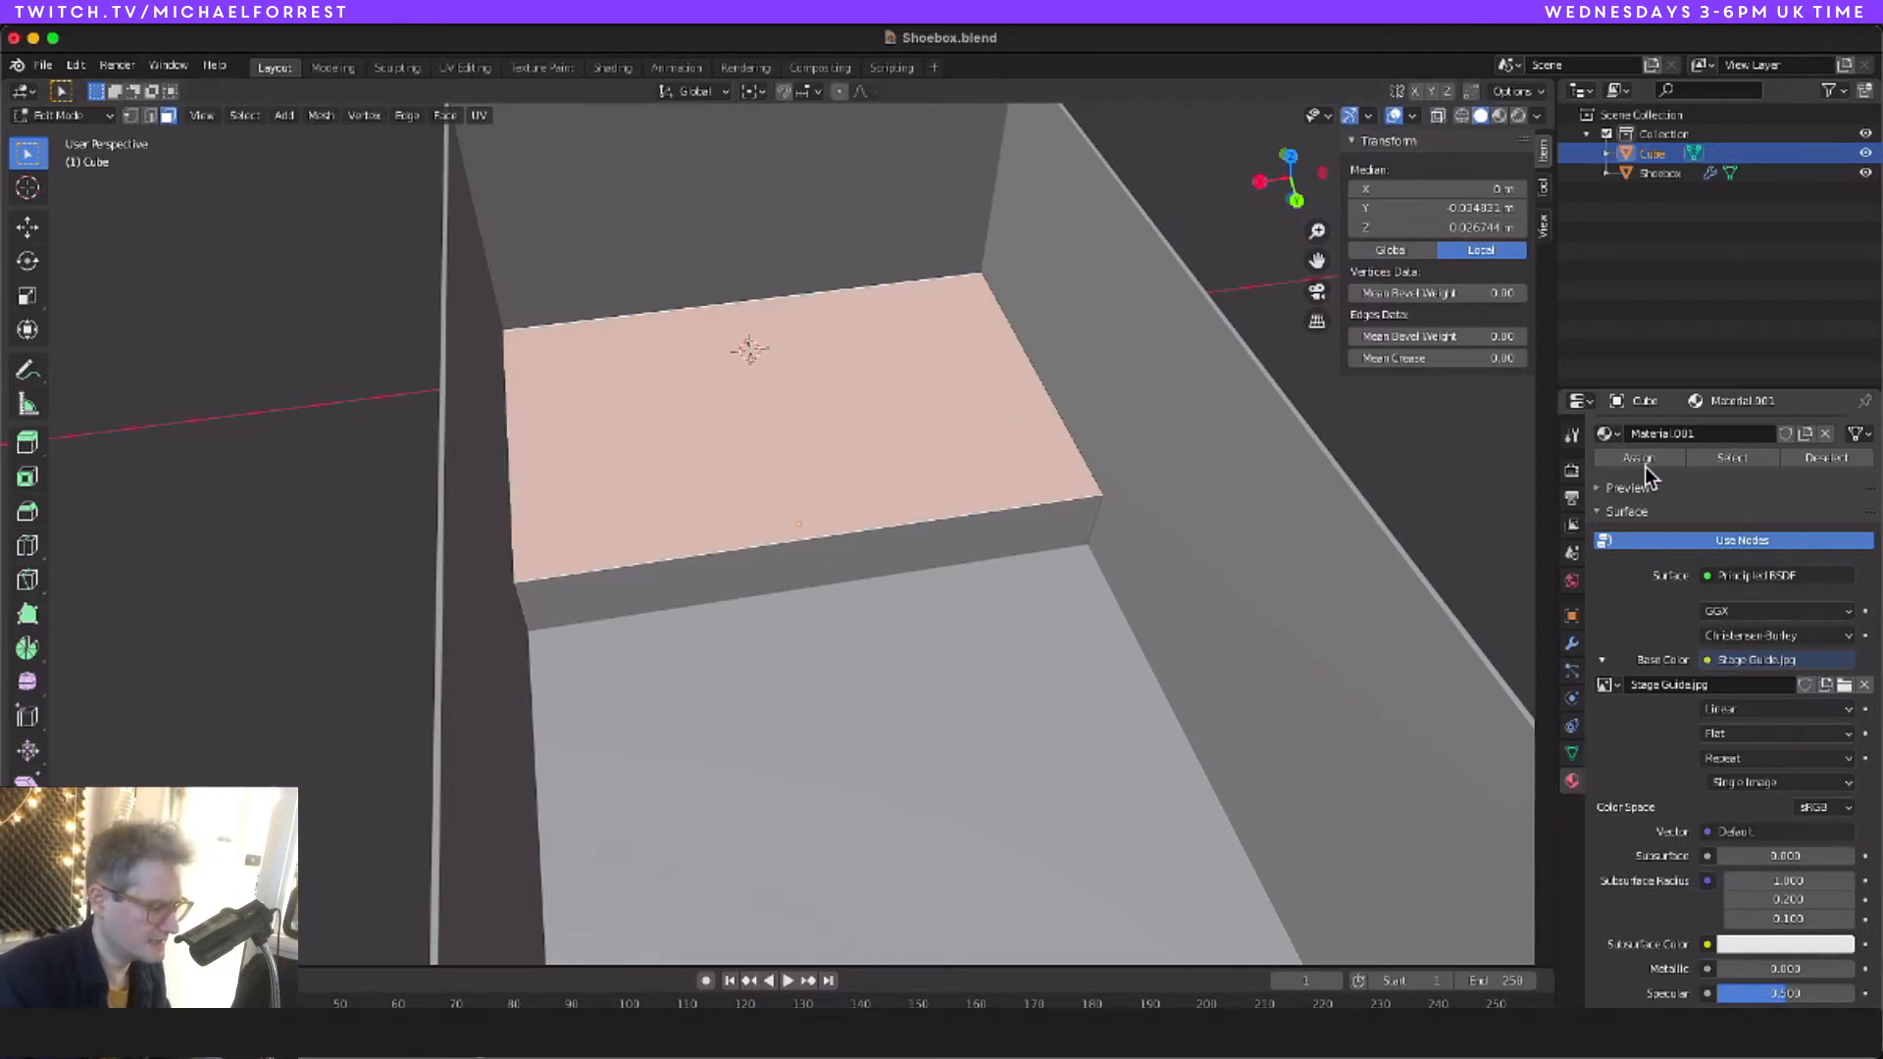
Step: Leave Edit Mode and display the stage block's texture in the Layout workspace with Material Preview shading
{"action": "key", "text": "Tab"}
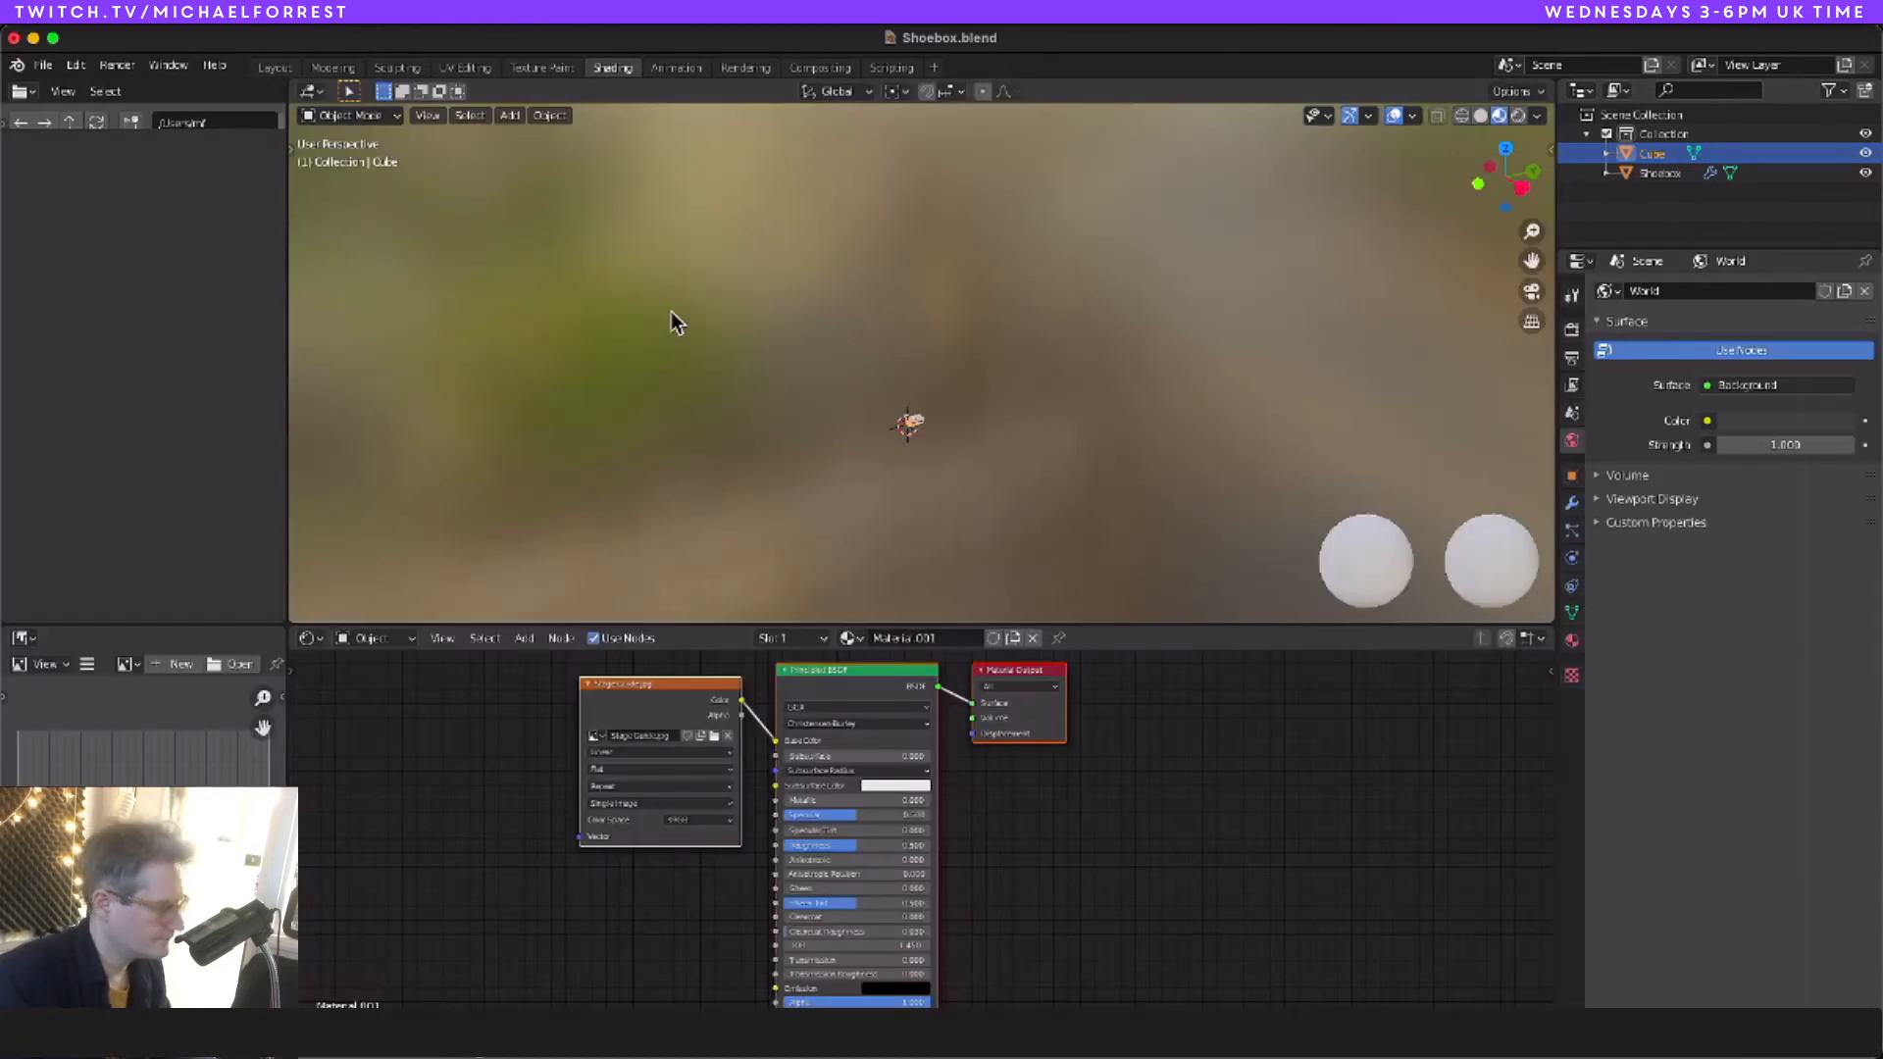
{"action": "left_click", "coordinate": [274, 67]}
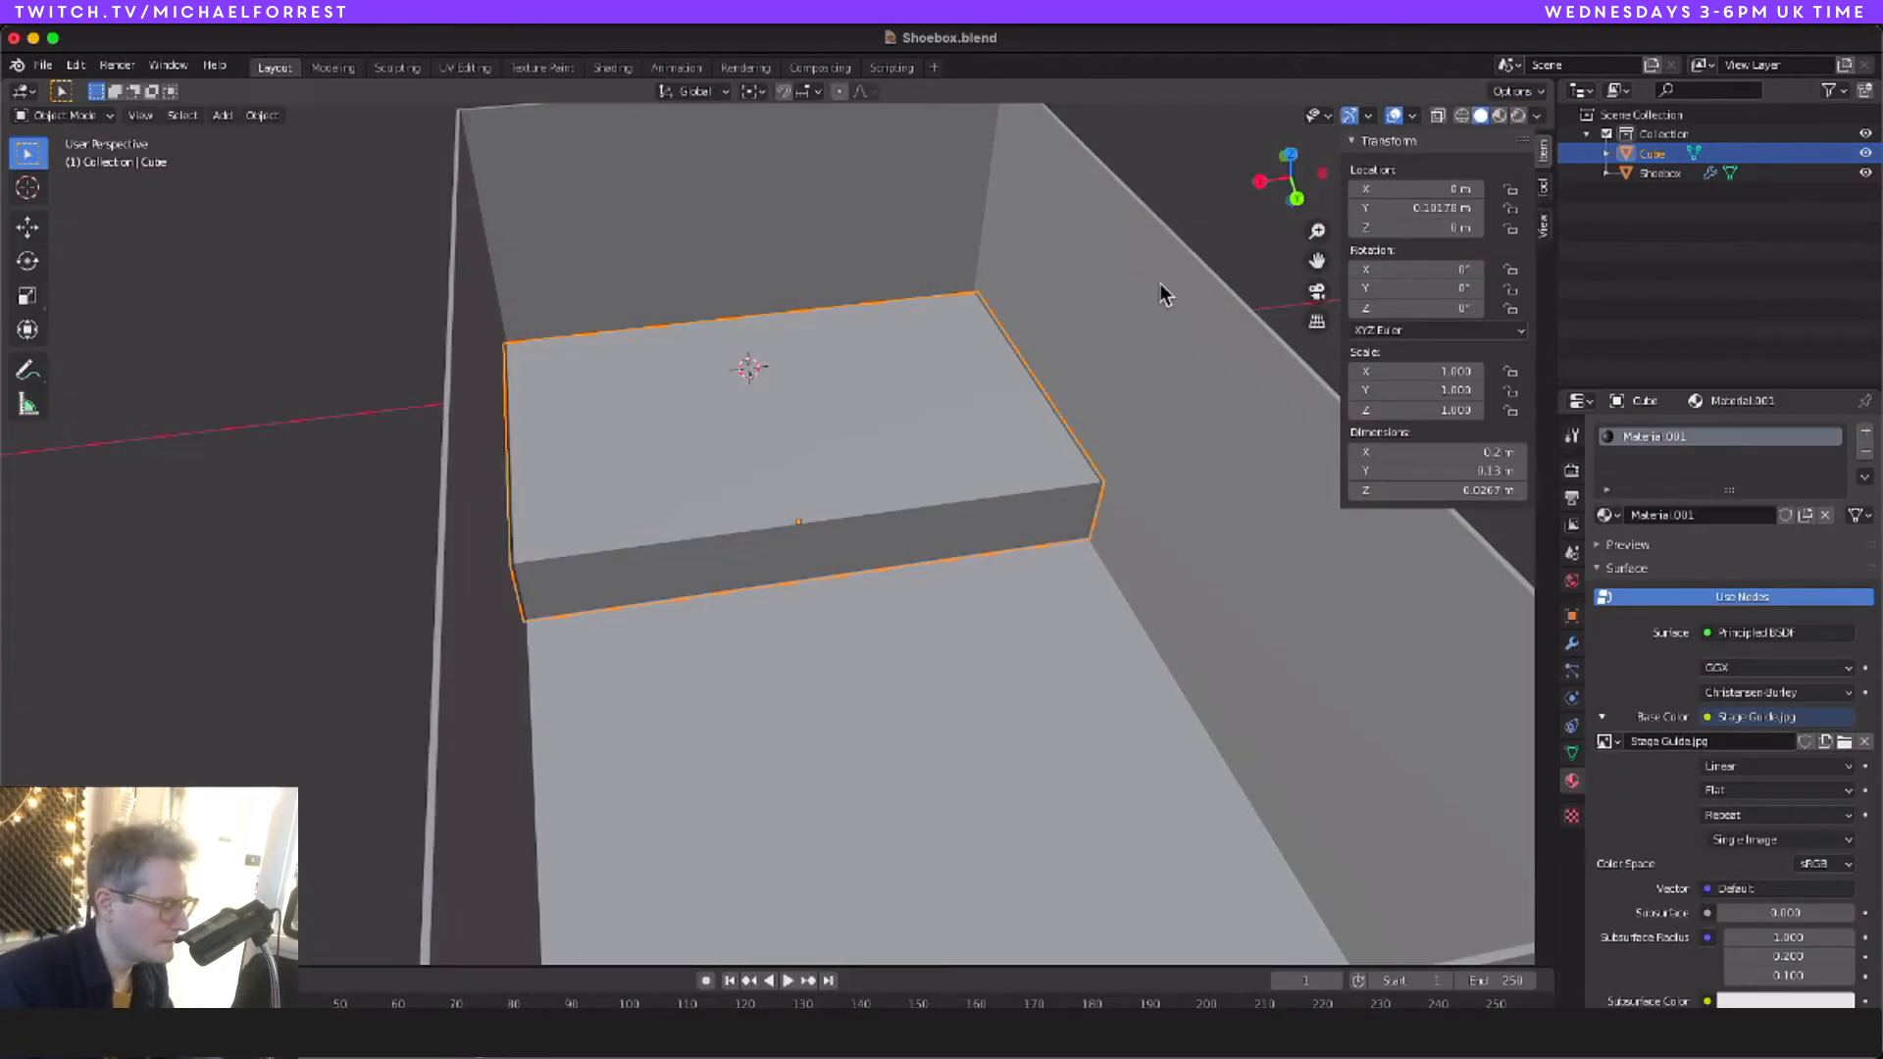
{"action": "left_click", "coordinate": [1499, 116]}
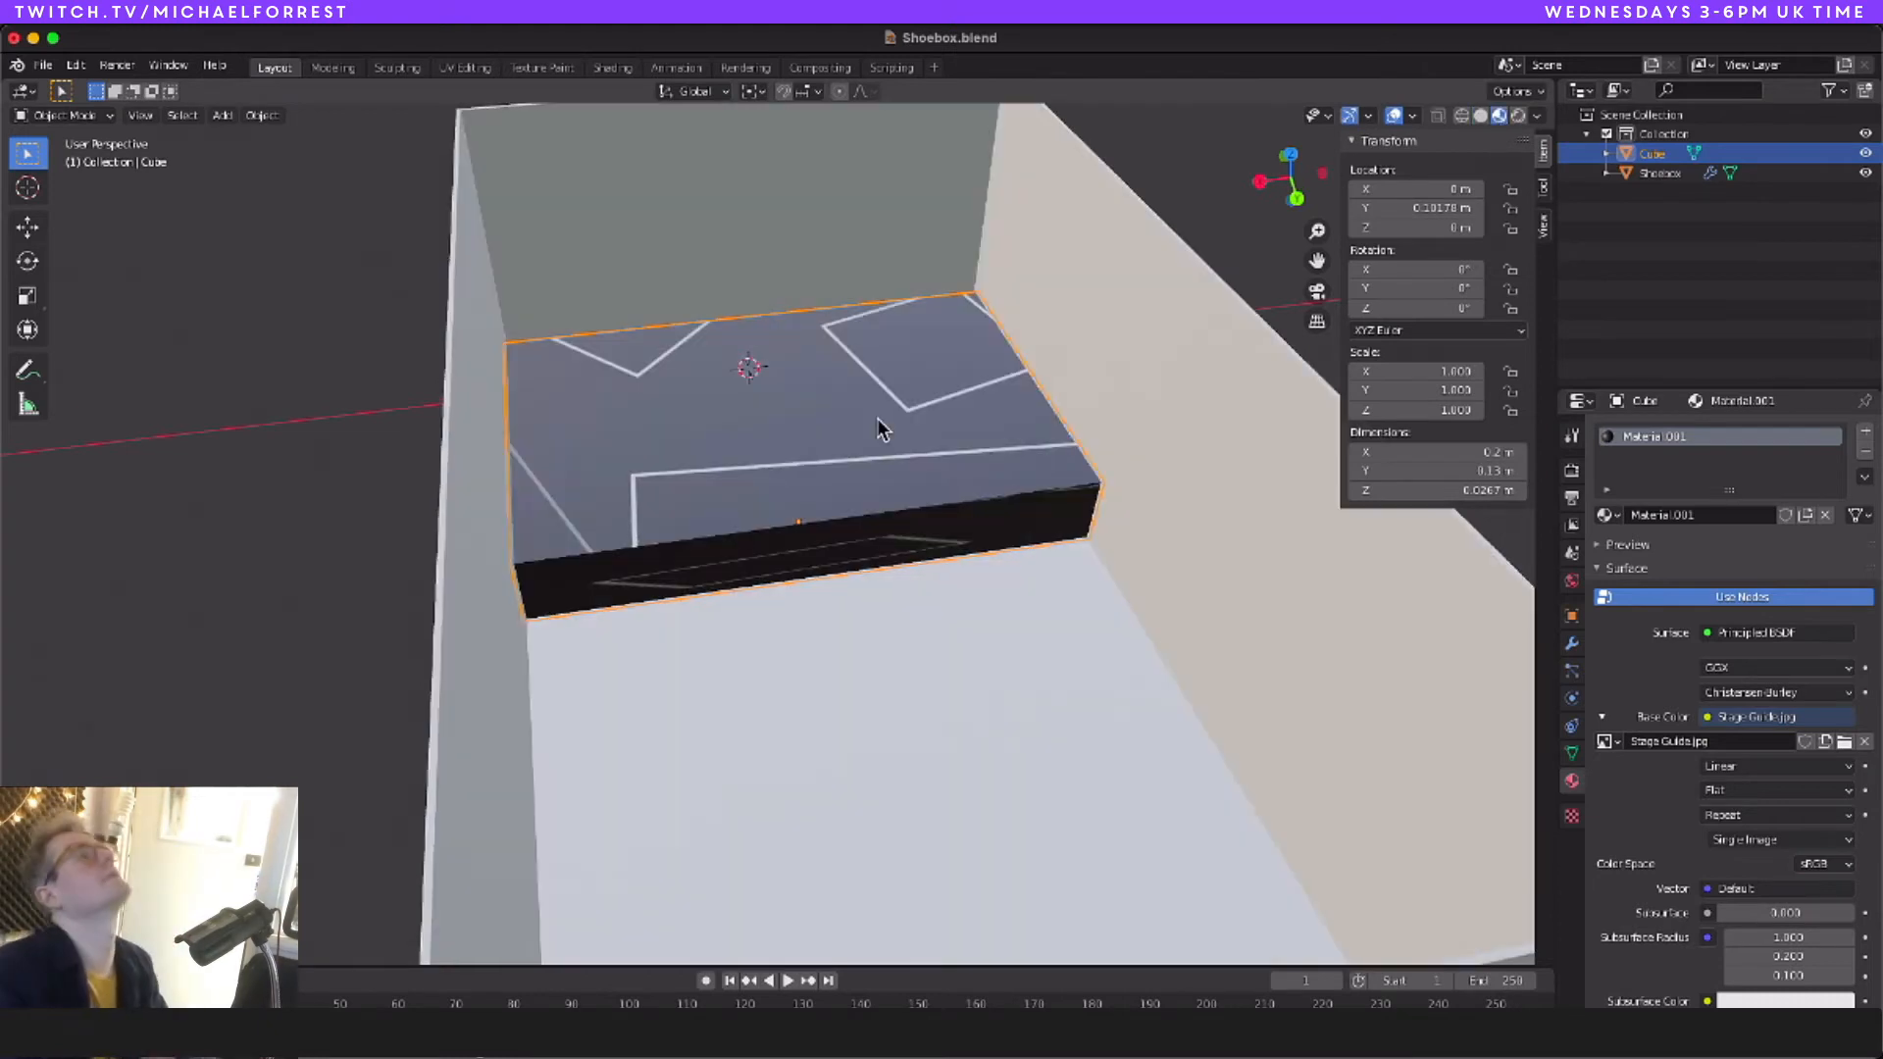
{"action": "left_click", "coordinate": [814, 365]}
{"action": "right_click", "coordinate": [797, 432]}
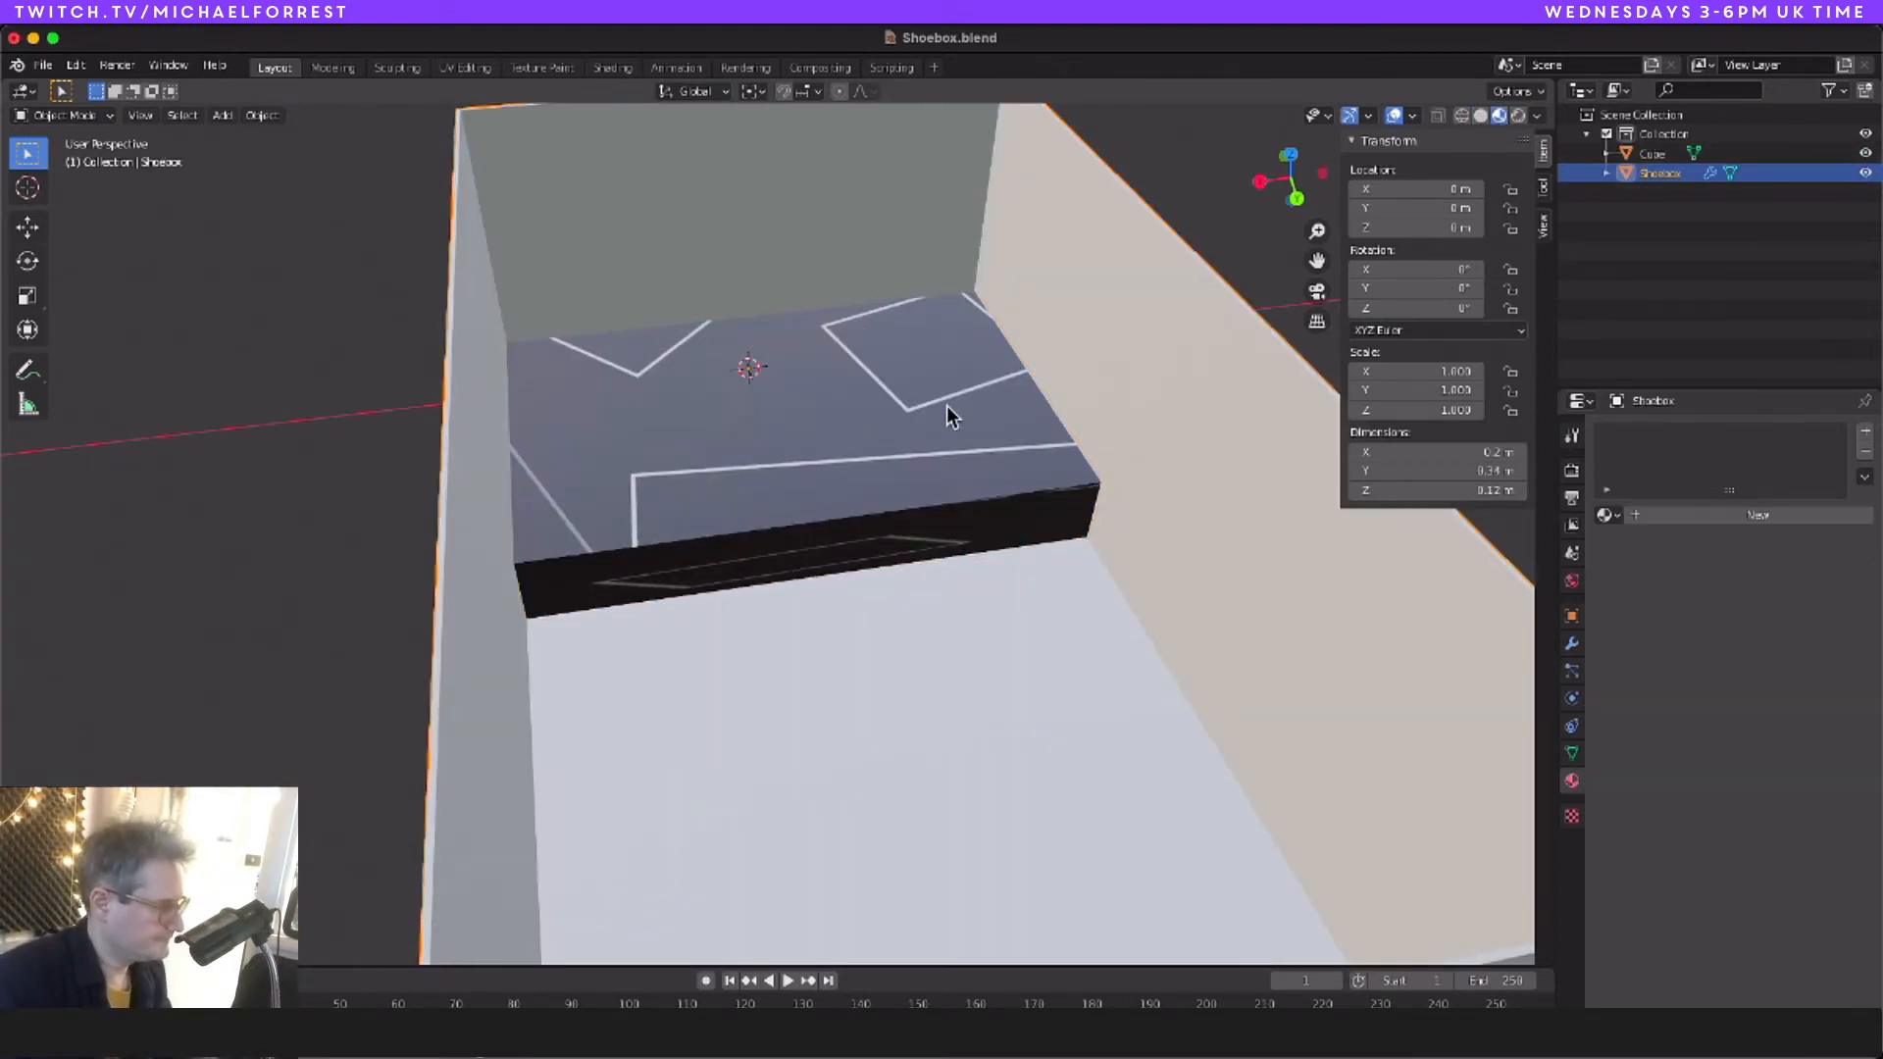
Step: Select all the stage block's faces in the UV Editing workspace and try to unwrap them with Smart UV Project
{"action": "left_click", "coordinate": [945, 405]}
{"action": "left_click", "coordinate": [465, 68]}
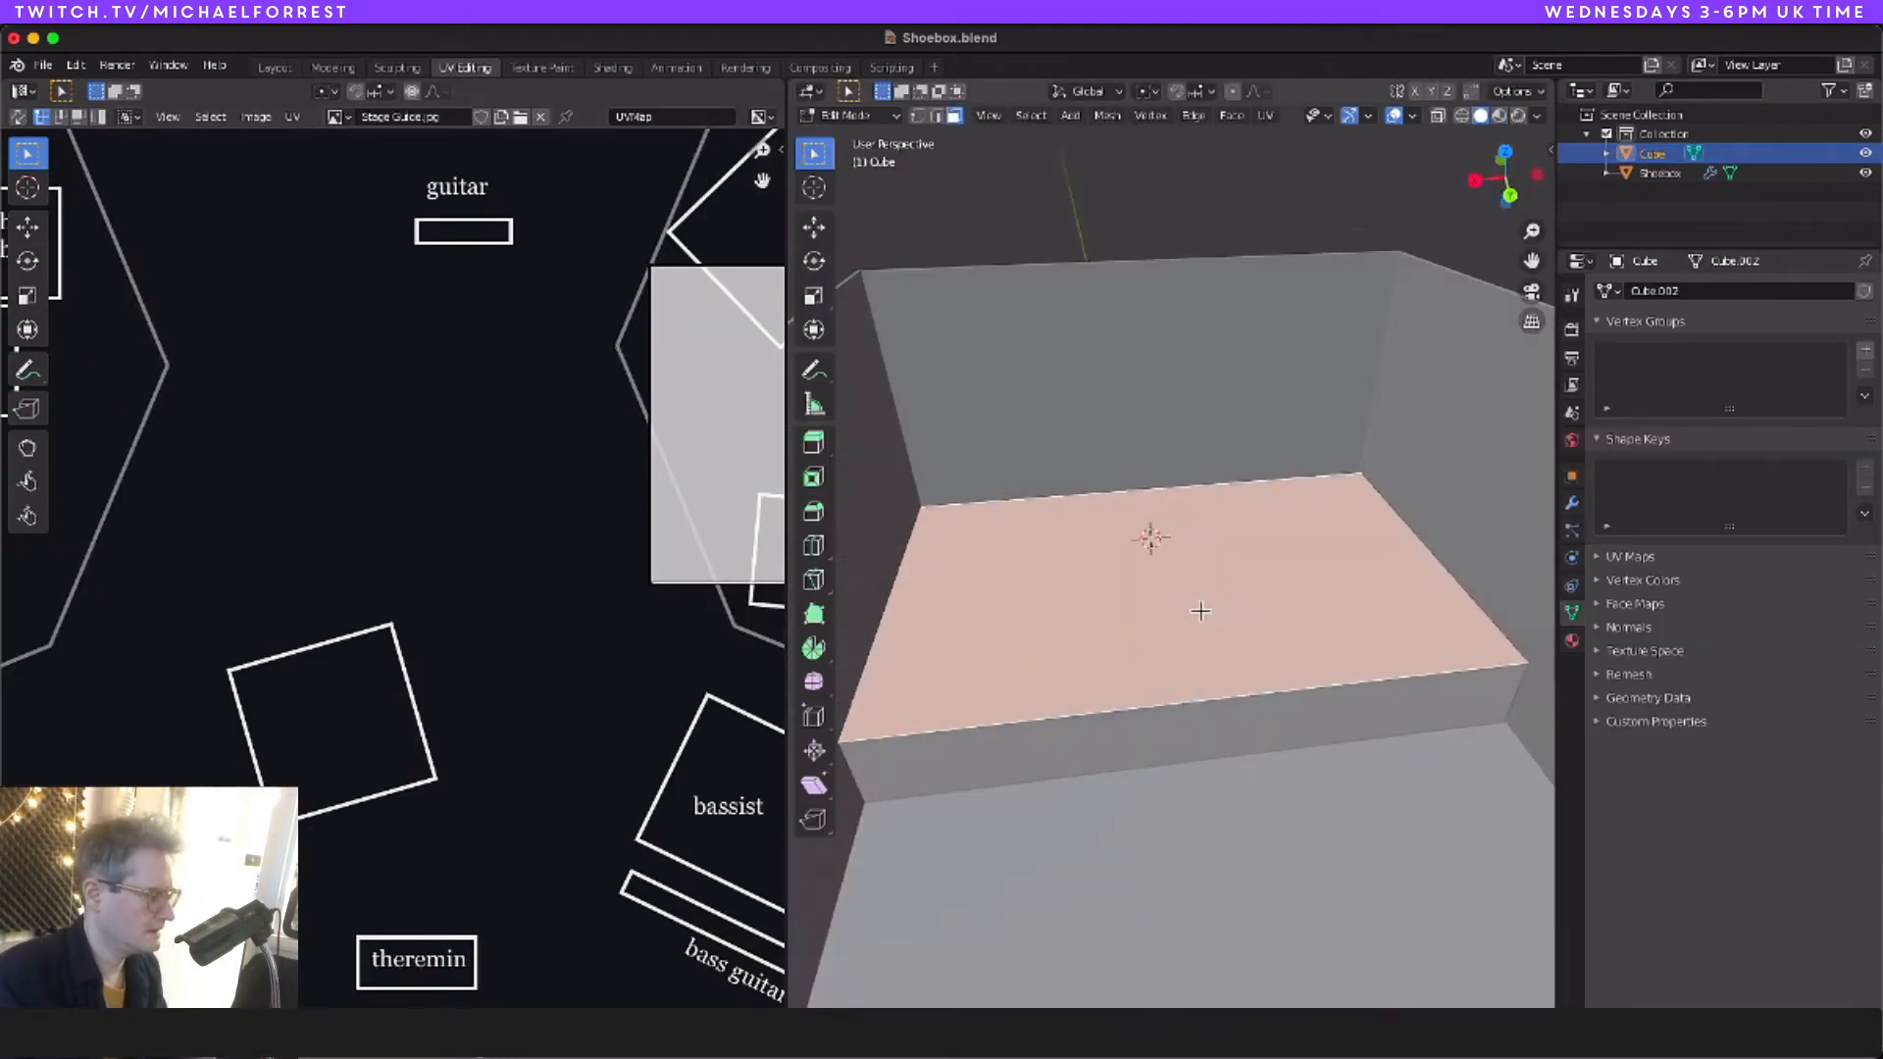
{"action": "right_click", "coordinate": [1123, 574]}
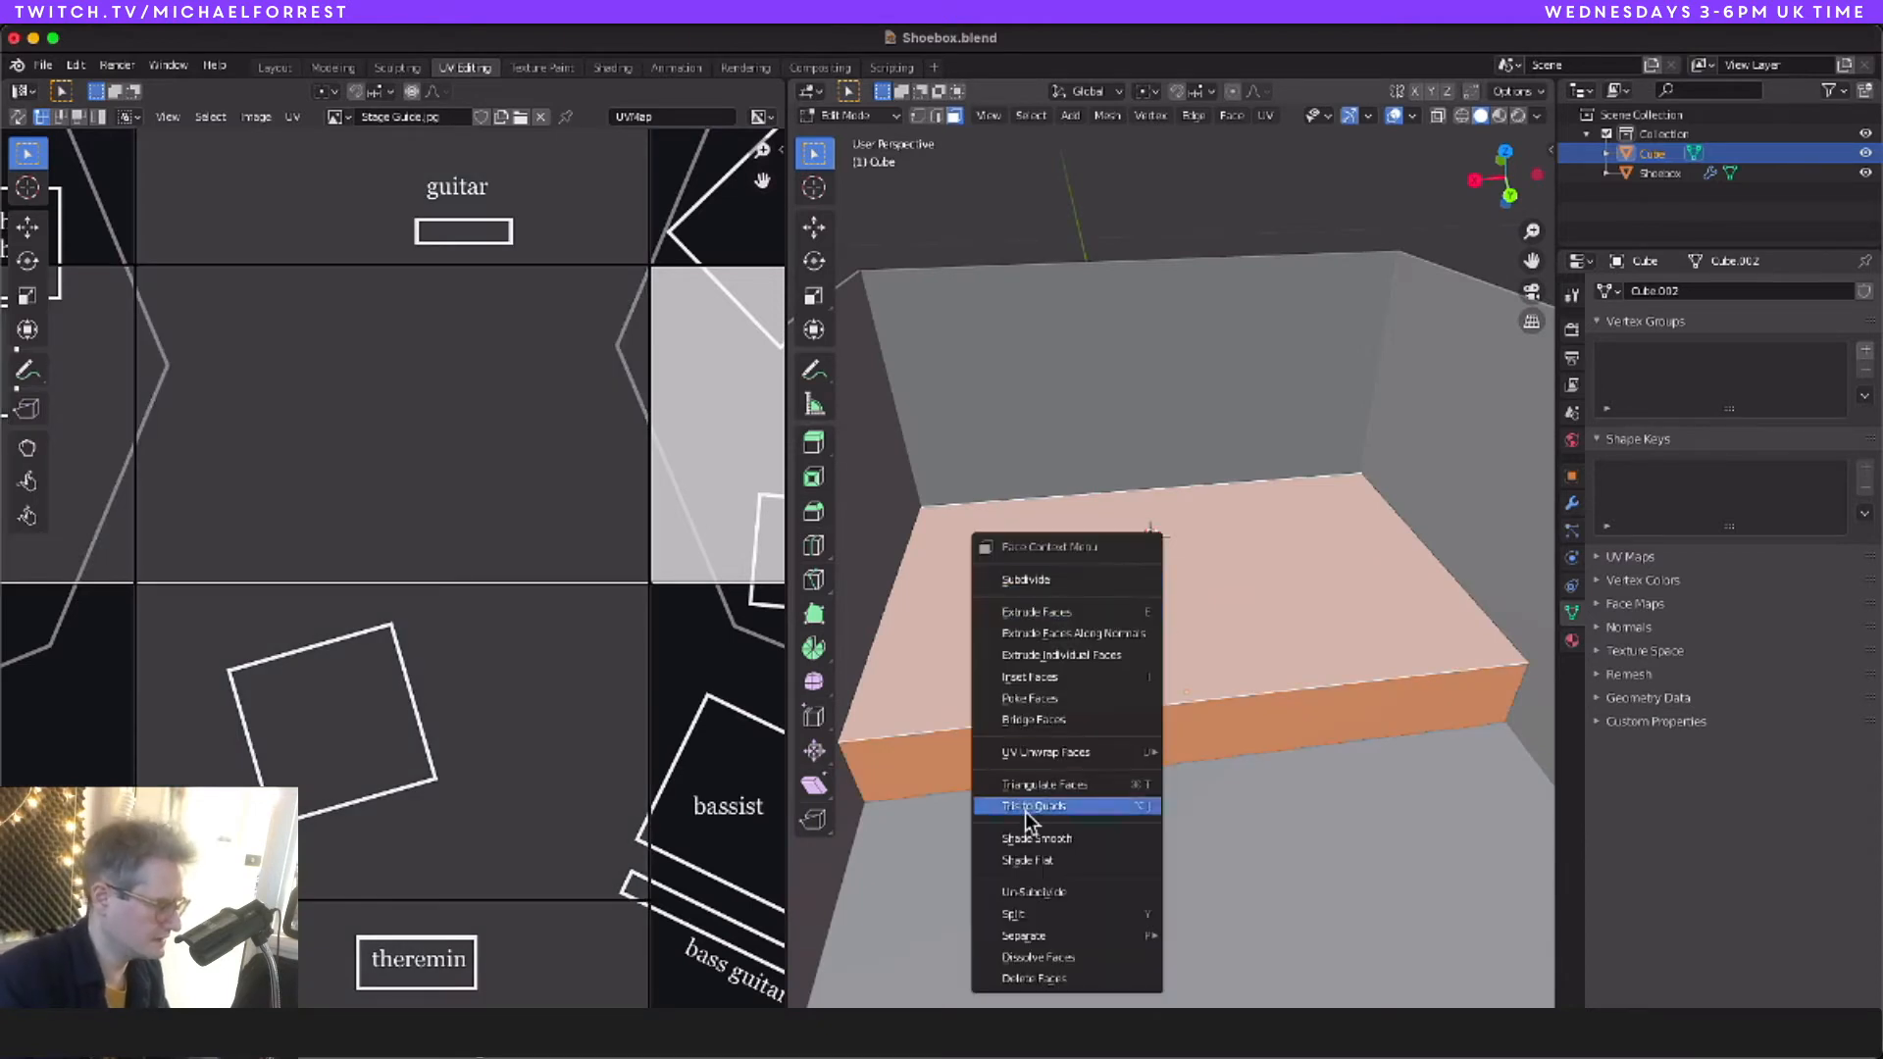
{"action": "mouse_move", "coordinate": [1089, 752]}
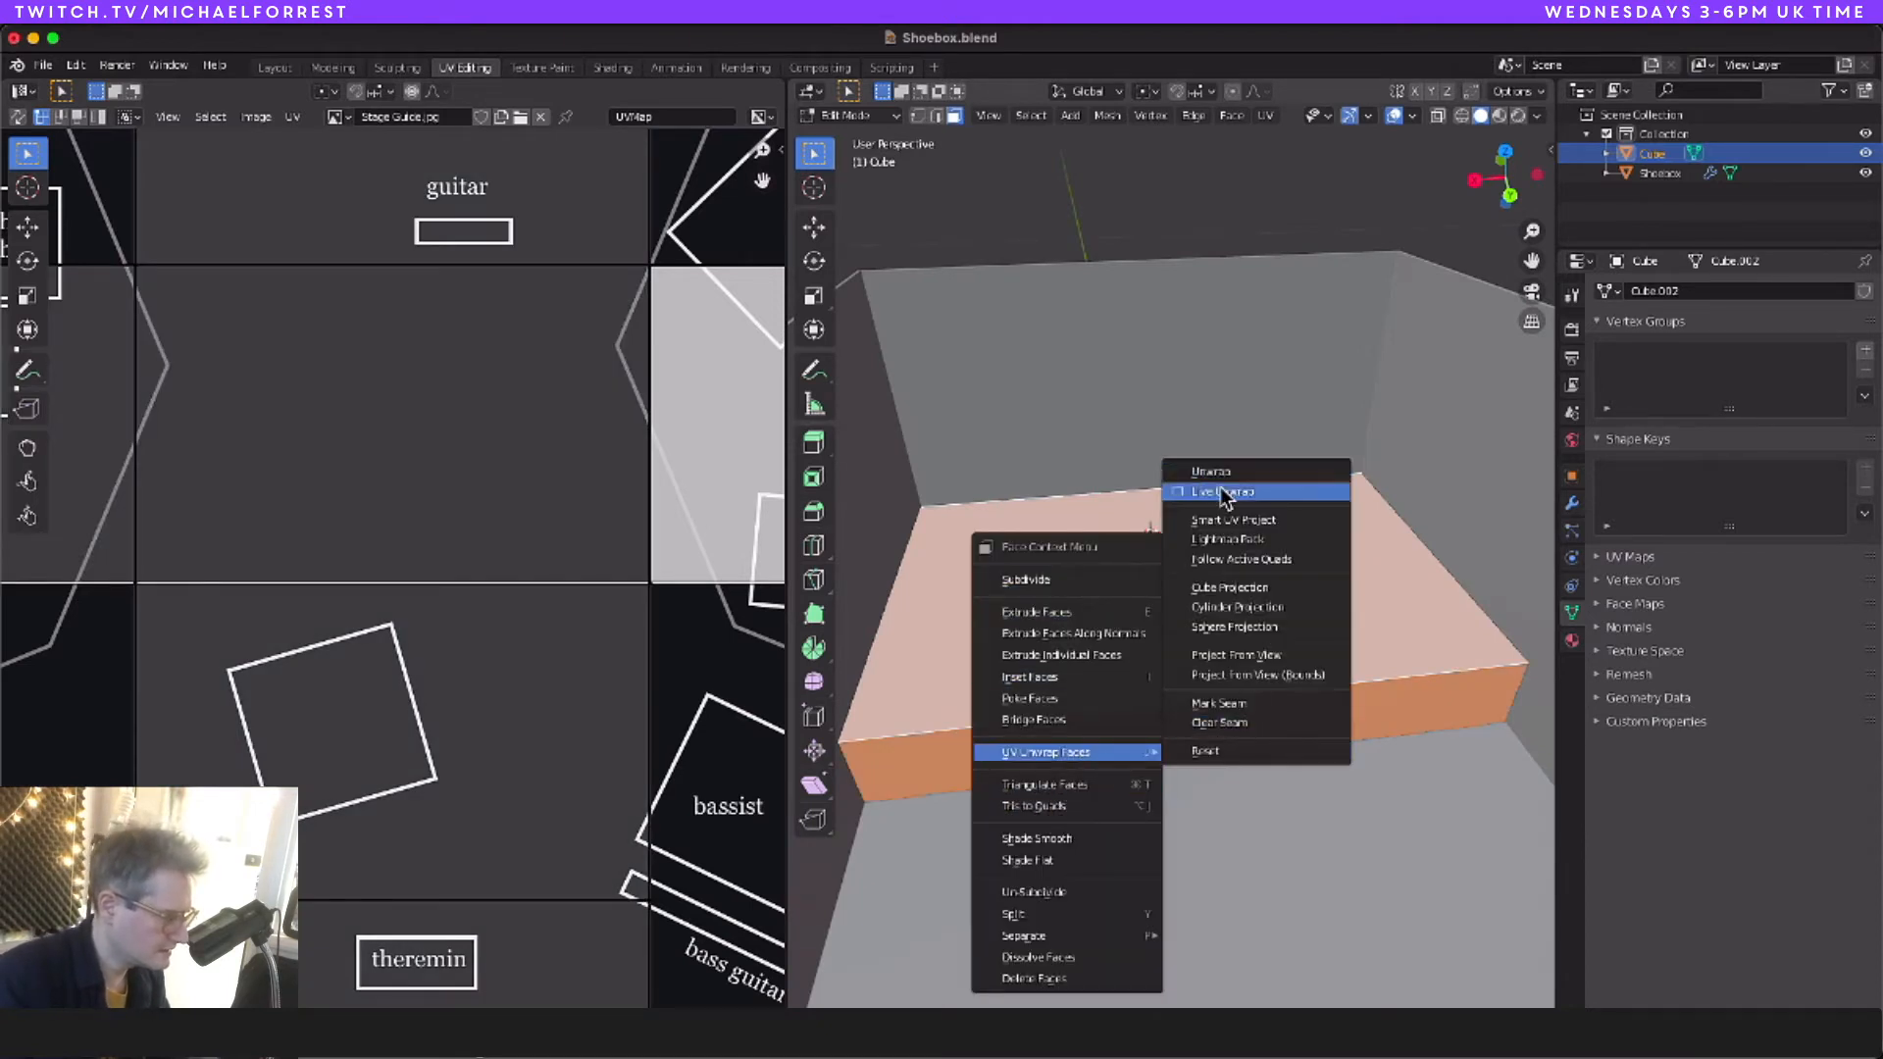
{"action": "left_click", "coordinate": [1238, 520]}
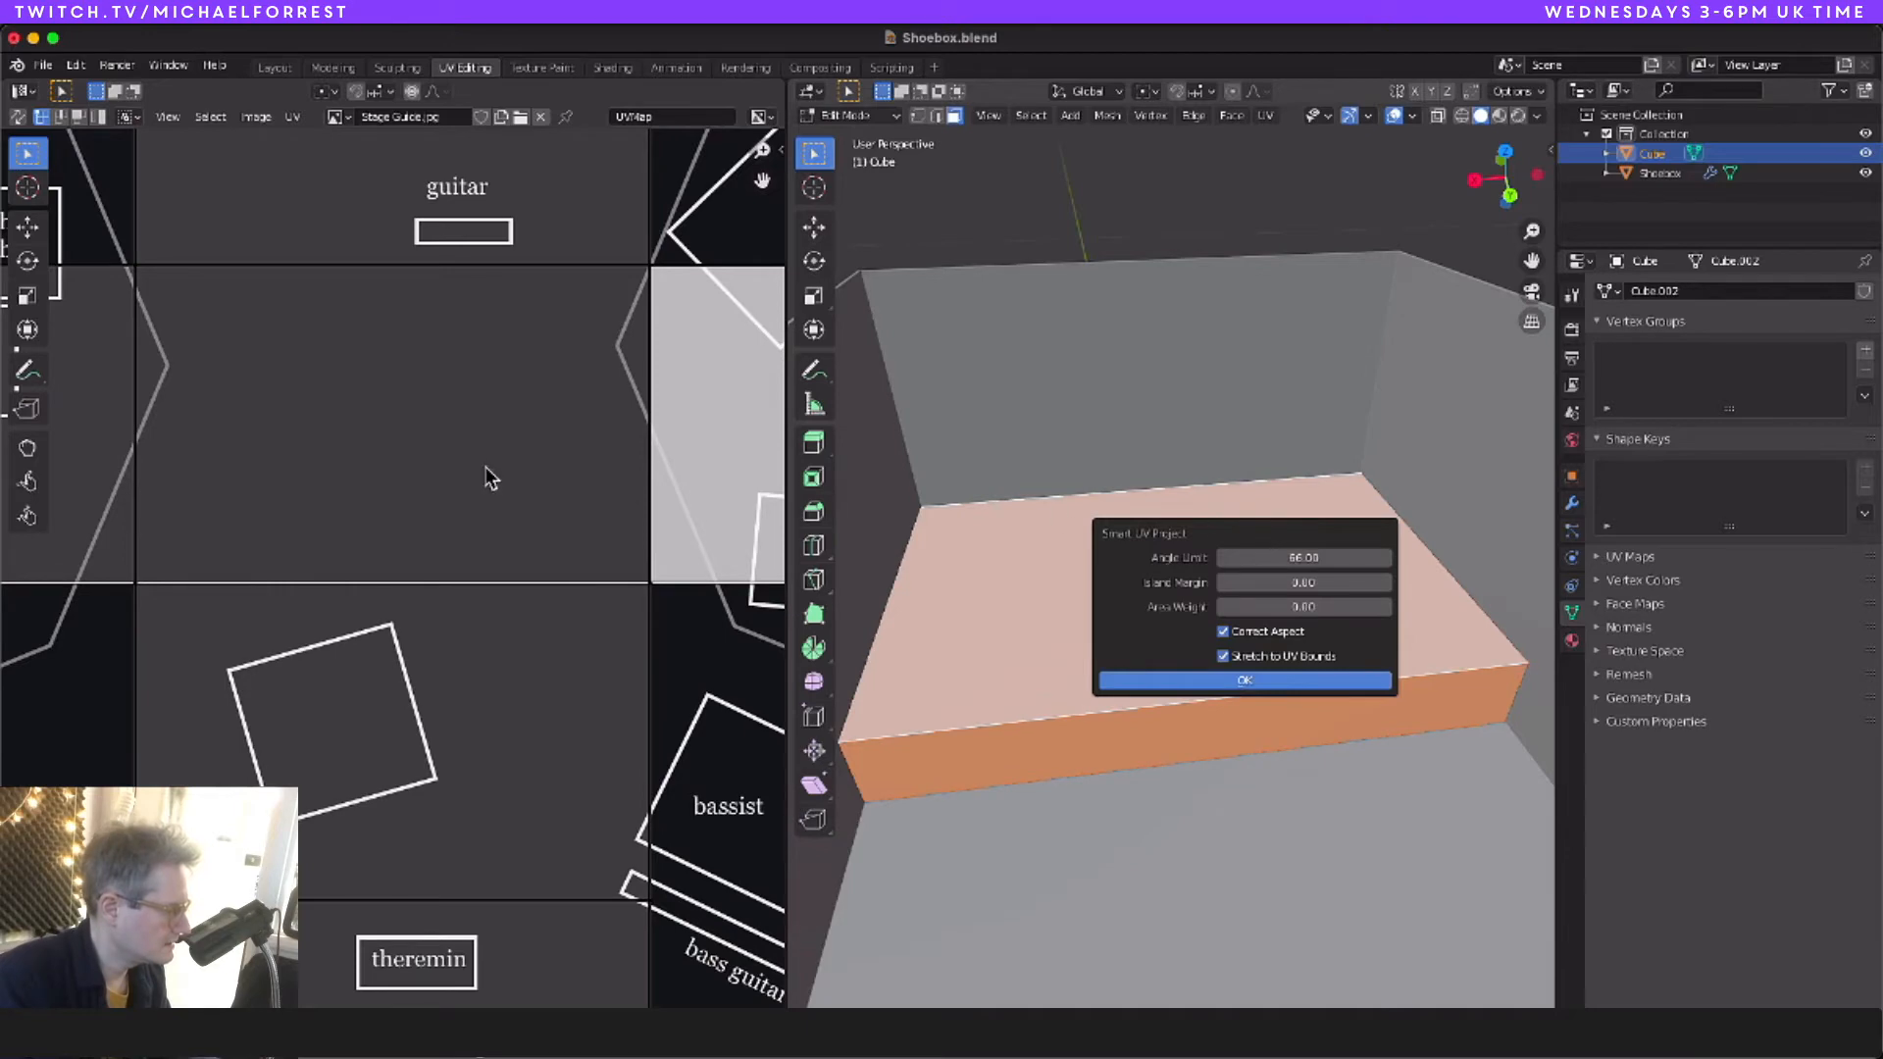
{"action": "key", "text": "Return"}
{"action": "scroll", "coordinate": [459, 491], "scroll_direction": "down", "scroll_amount": 4}
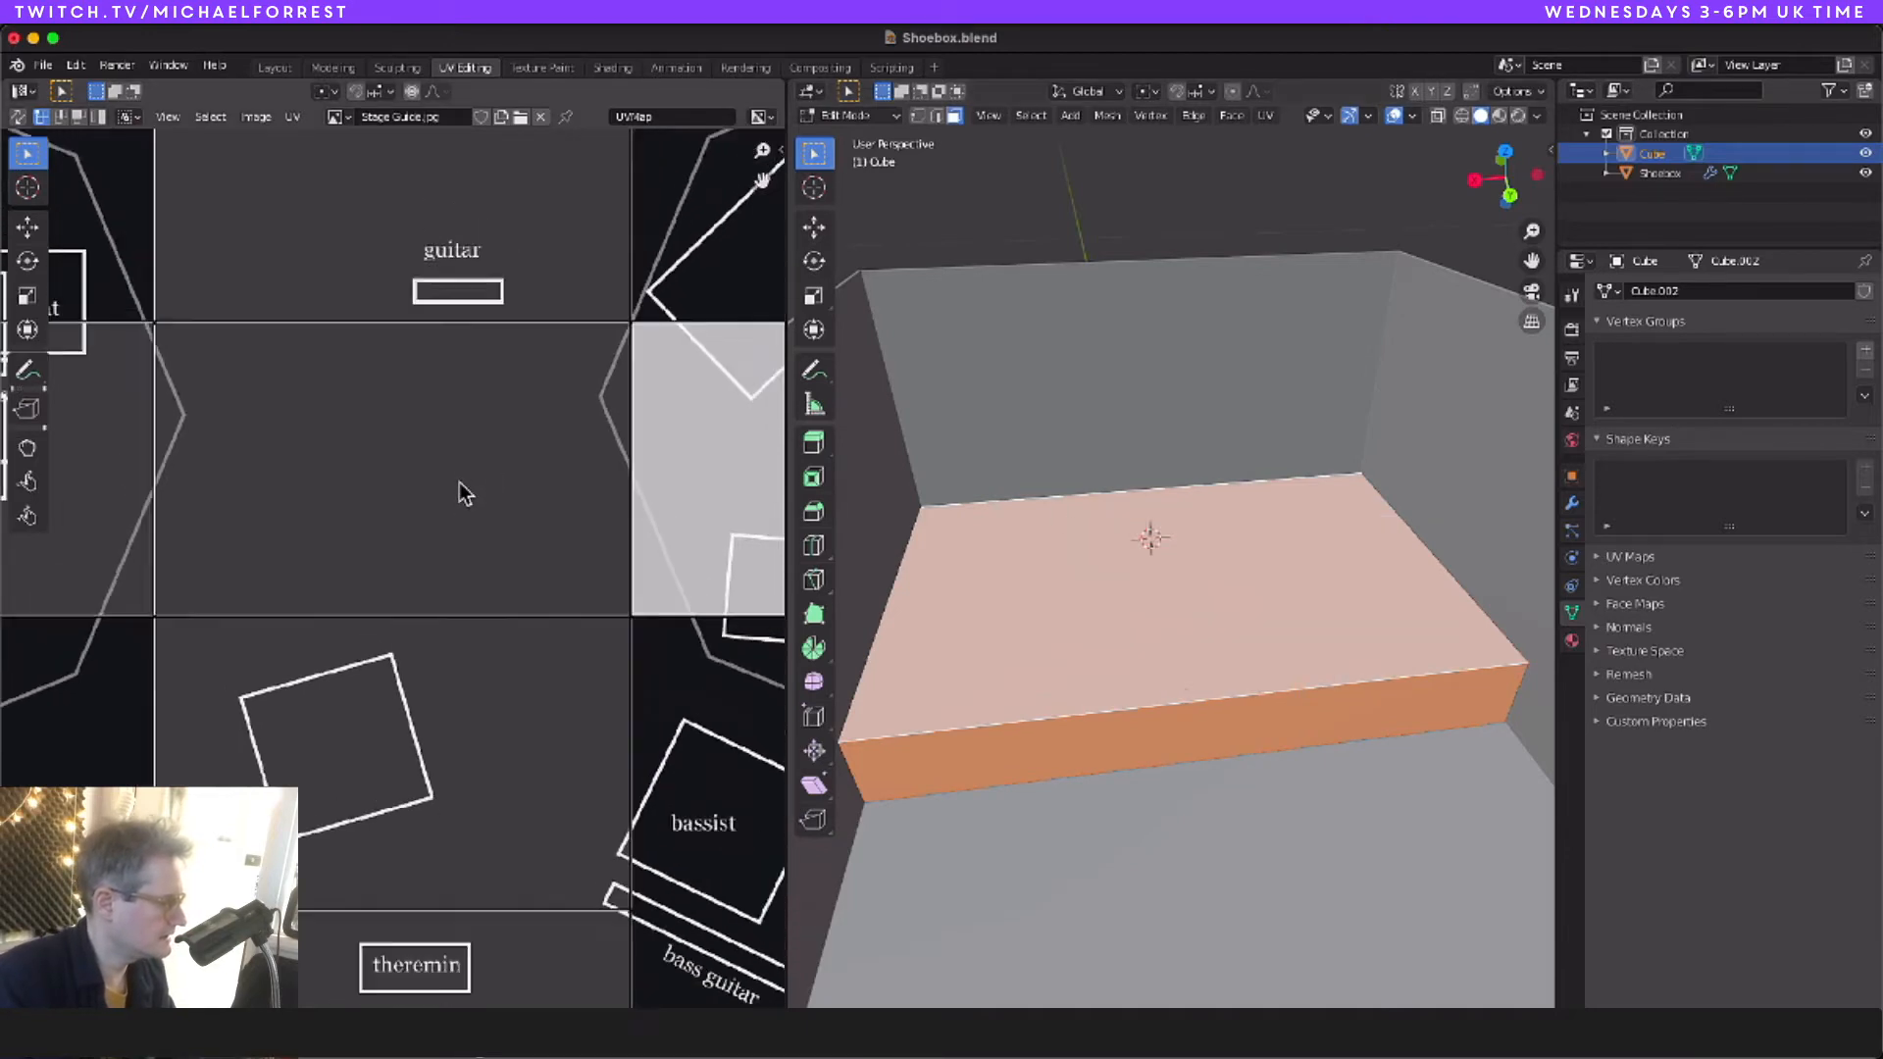
{"action": "scroll", "coordinate": [459, 481], "scroll_direction": "down", "scroll_amount": 2}
{"action": "scroll", "coordinate": [459, 480], "scroll_direction": "left", "scroll_amount": 2}
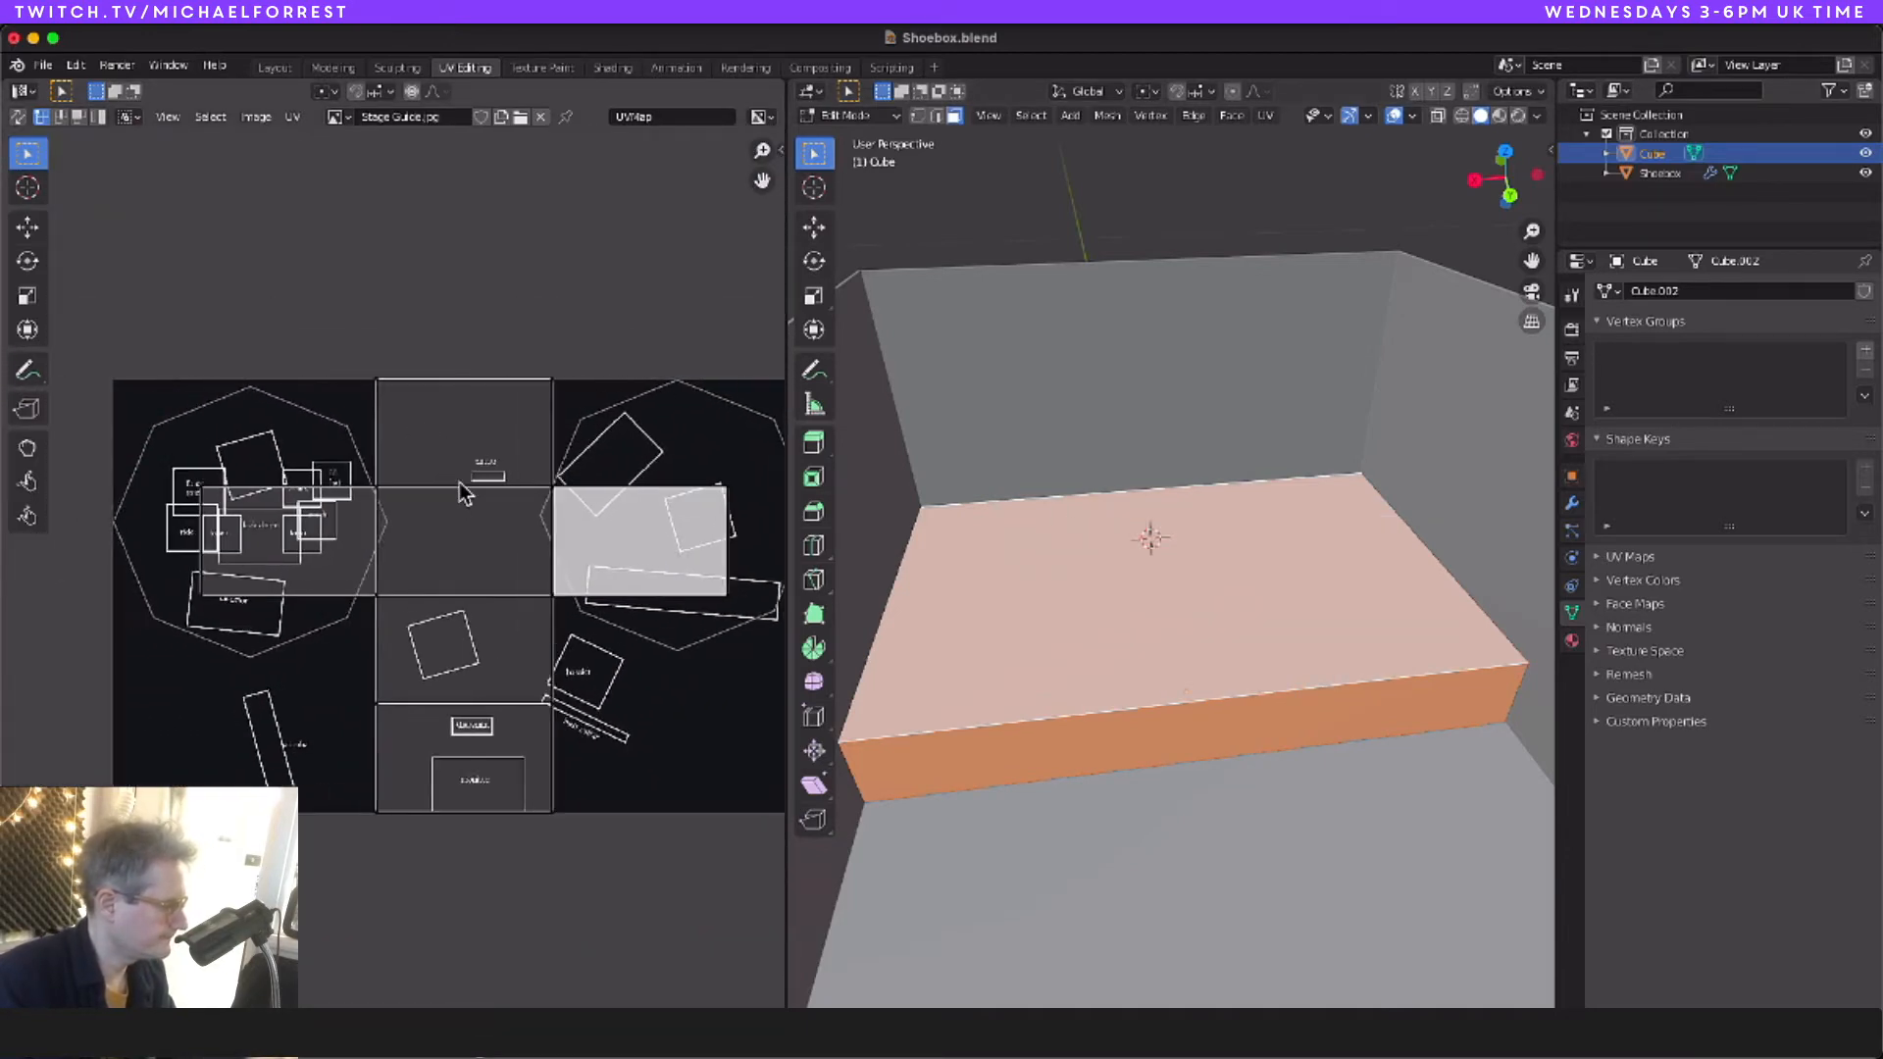
Step: Select all UV faces of the stage cube, enlarge them and move the layout over the Stage Guide image
{"action": "left_click", "coordinate": [1212, 642]}
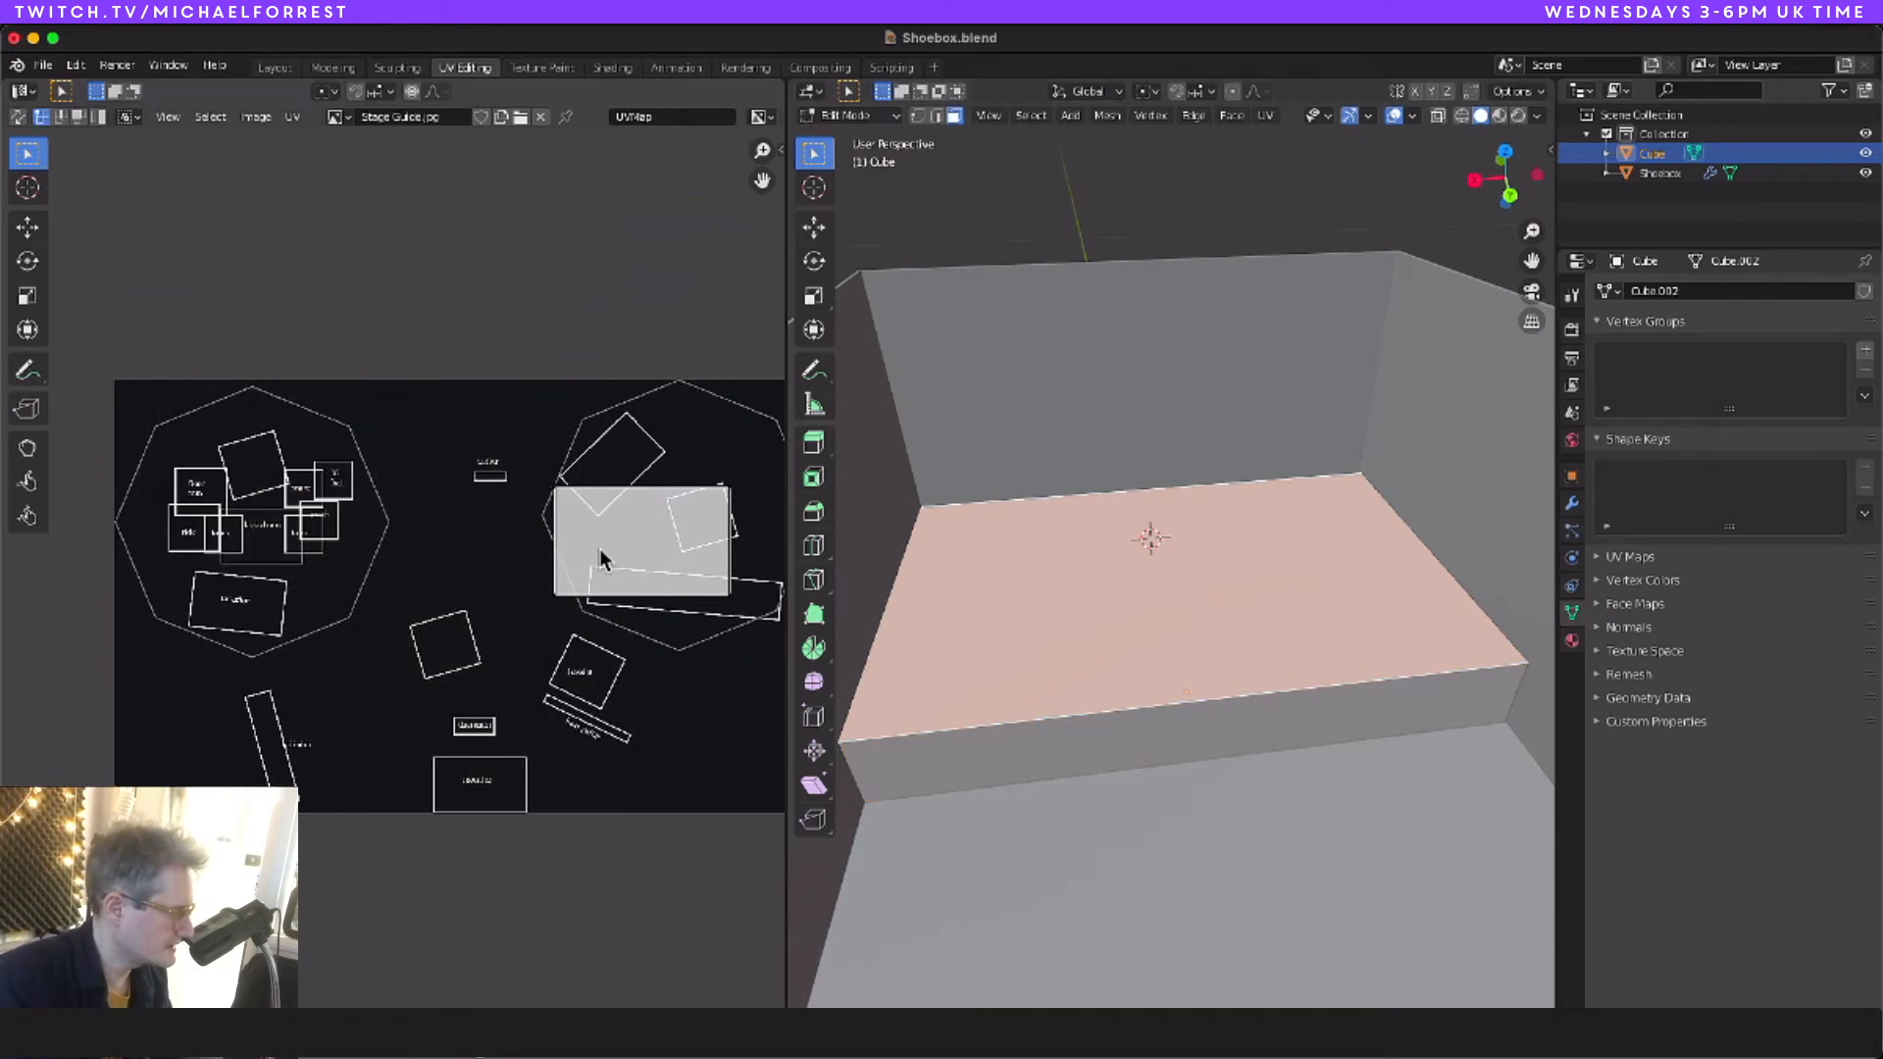
{"action": "left_click", "coordinate": [1157, 712], "text": "shift"}
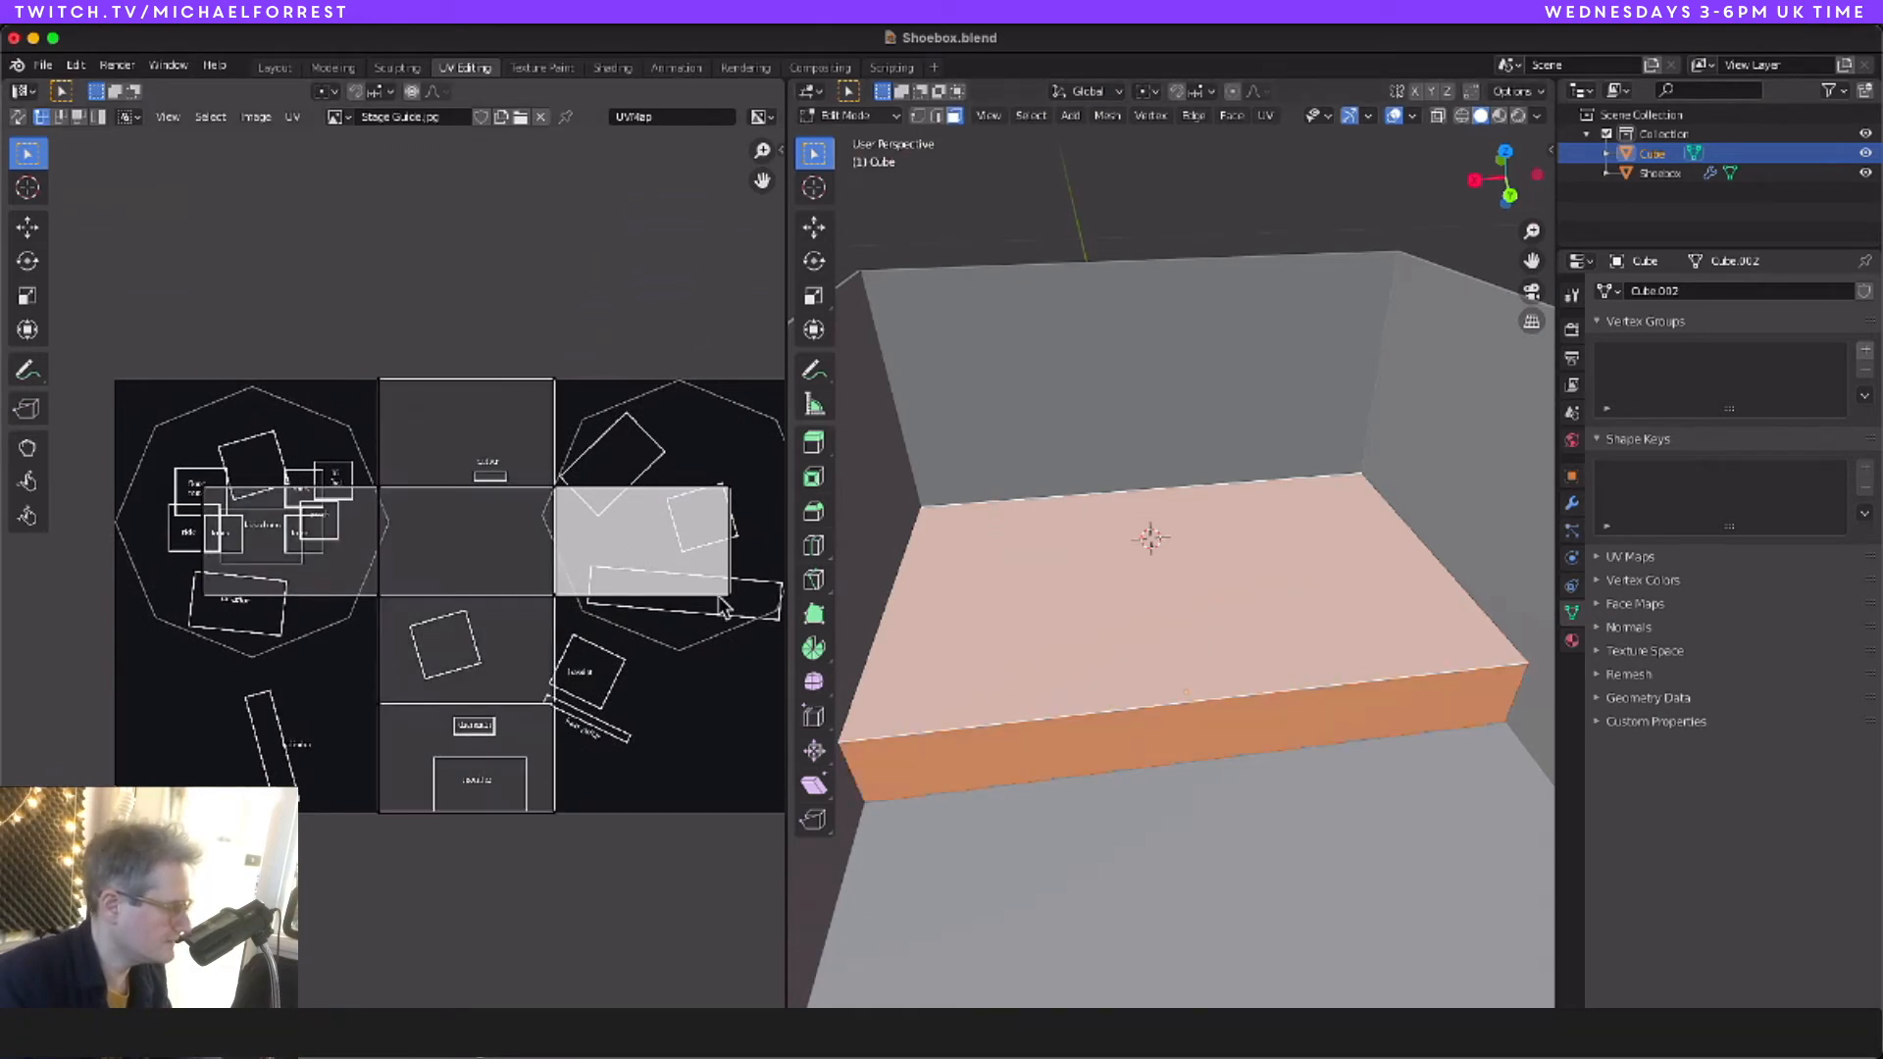
{"action": "left_click_drag", "start_coordinate": [745, 372], "coordinate": [275, 863]}
{"action": "key", "text": "s"}
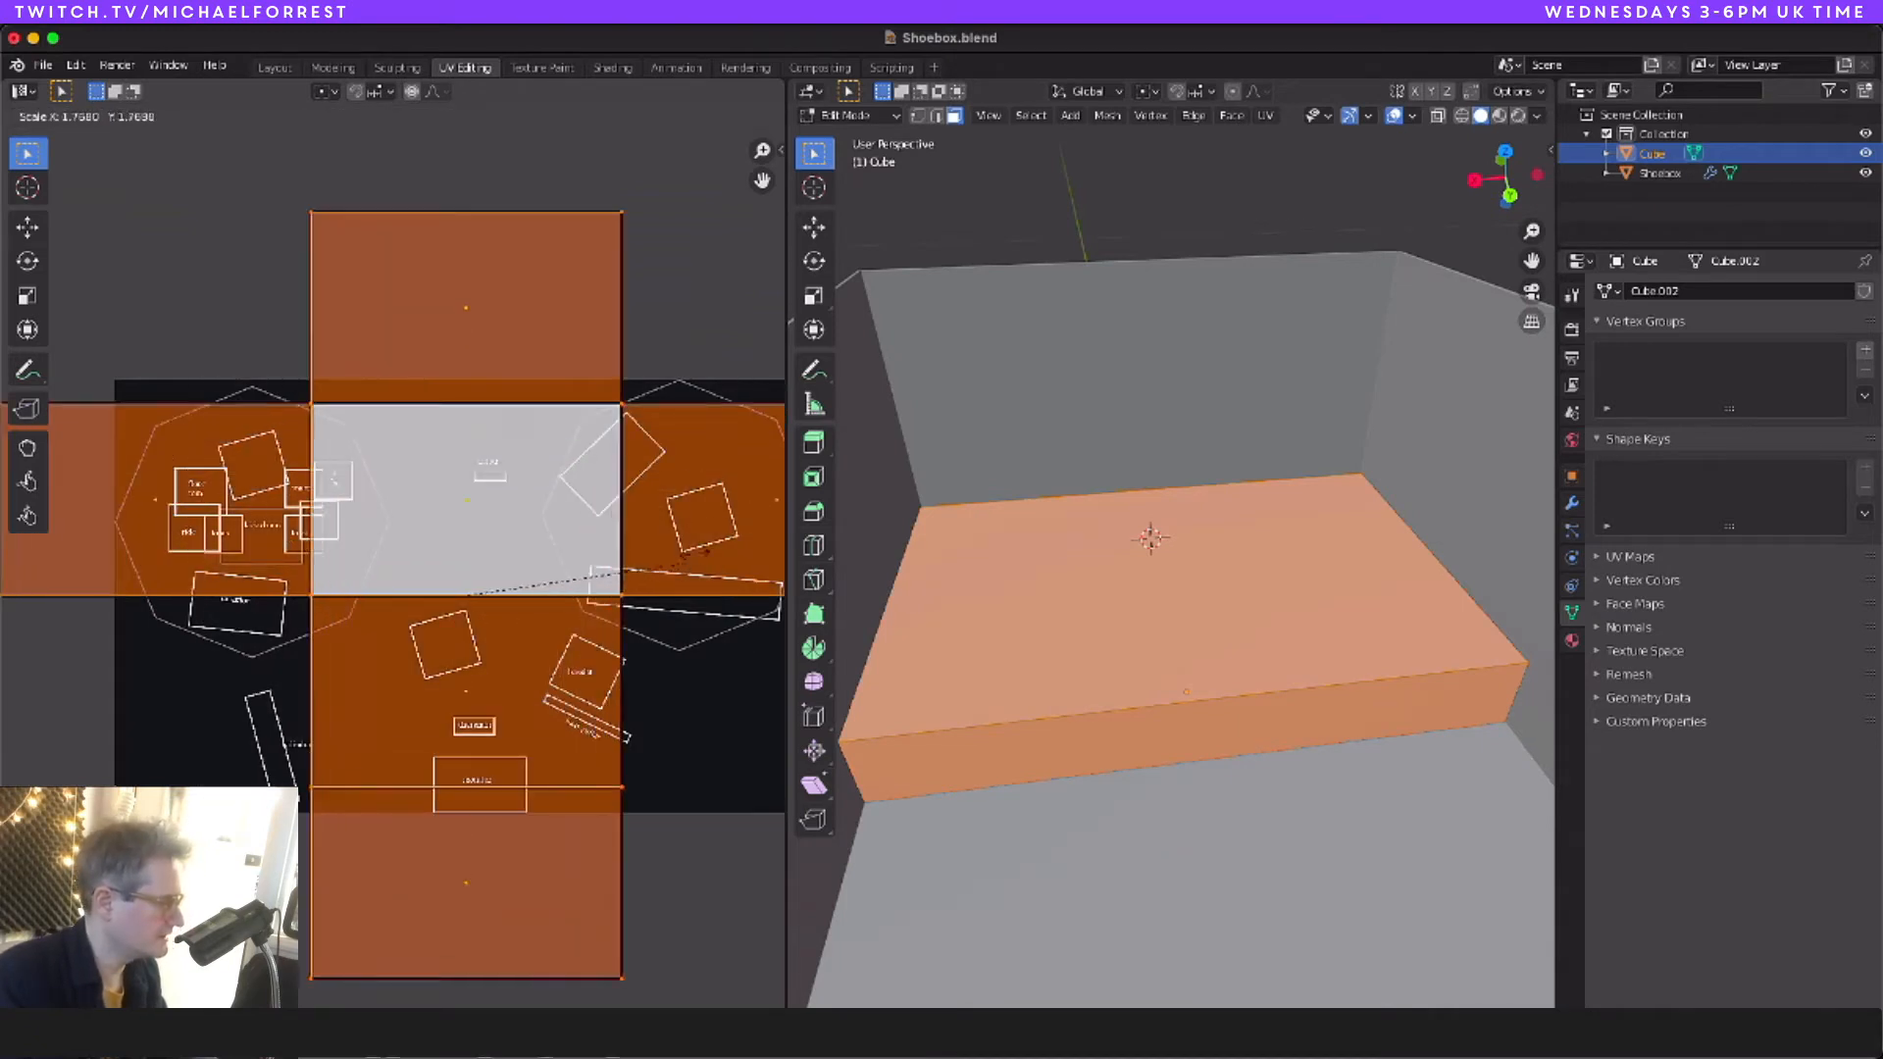
{"action": "key", "text": "g"}
{"action": "left_click", "coordinate": [583, 621]}
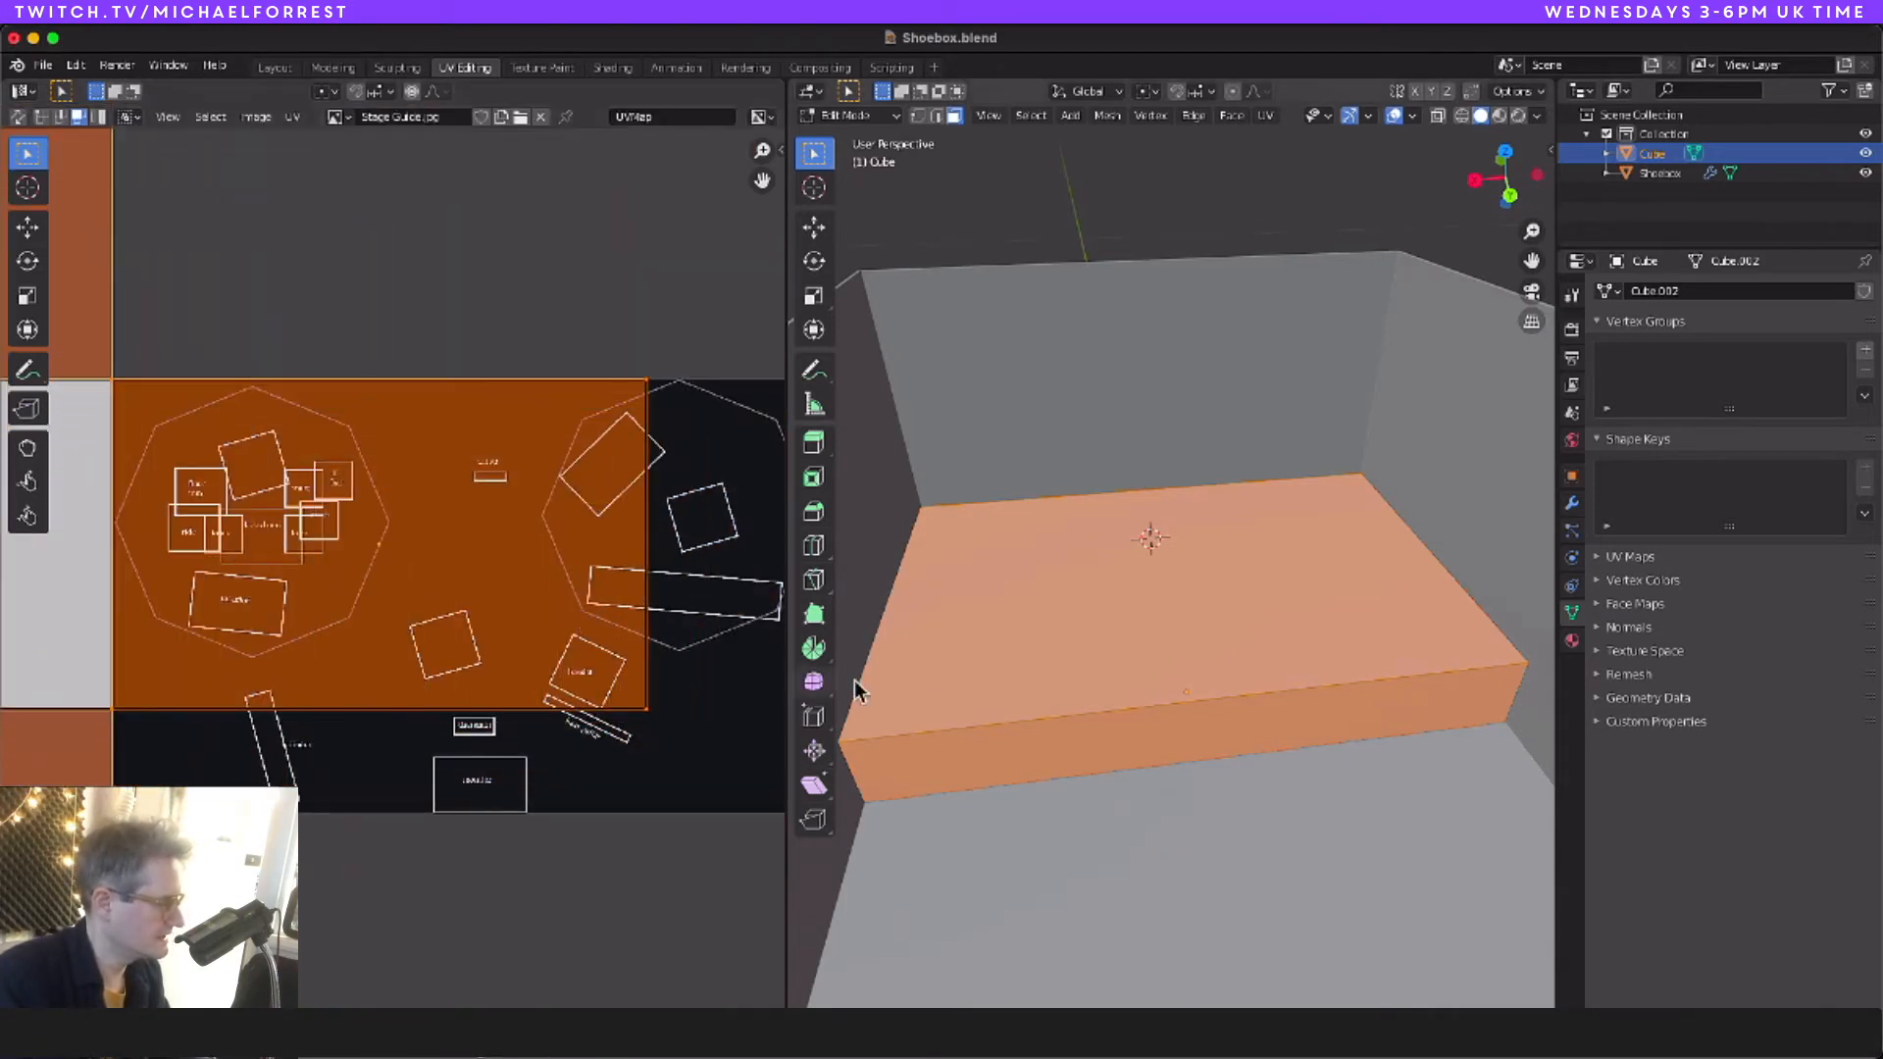
Step: Scale and position the UVs until the top face covers the whole Stage Guide image, and enable Material Preview shading
{"action": "key", "text": "s"}
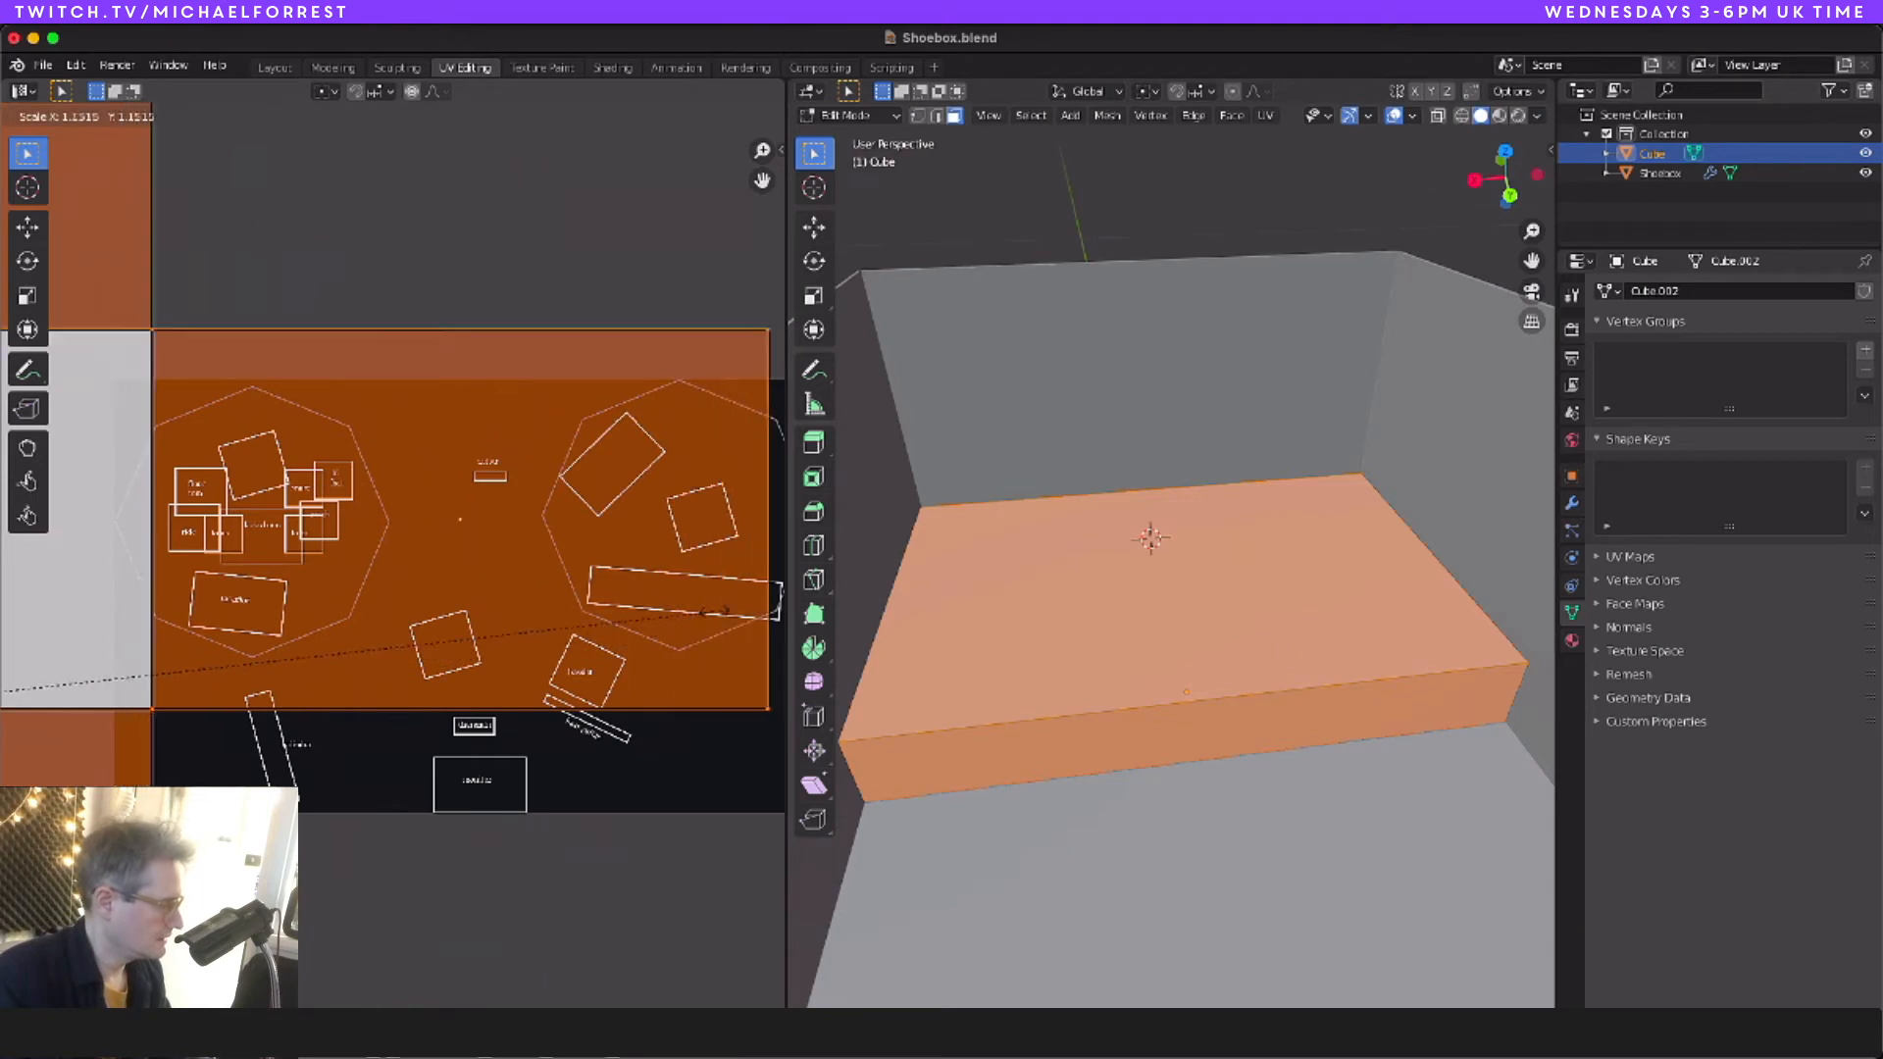
{"action": "left_click", "coordinate": [279, 328]}
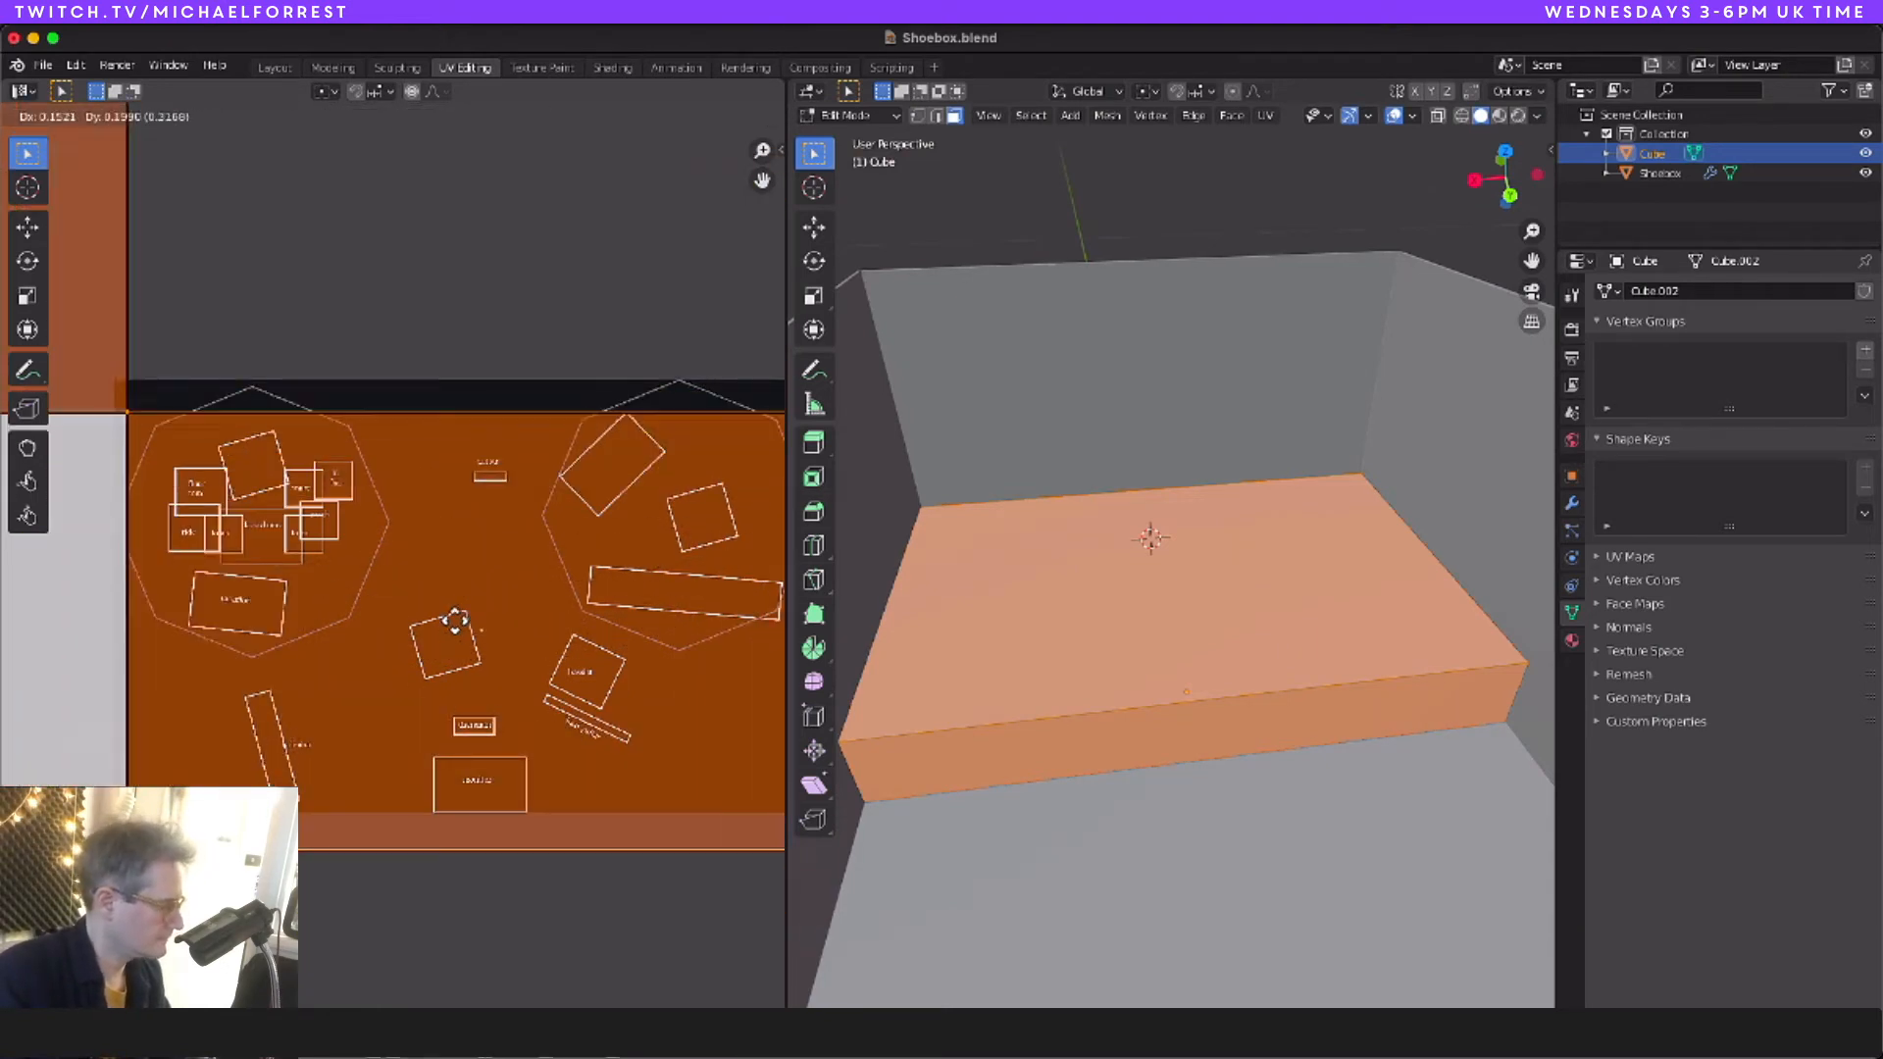
{"action": "left_click", "coordinate": [1499, 116]}
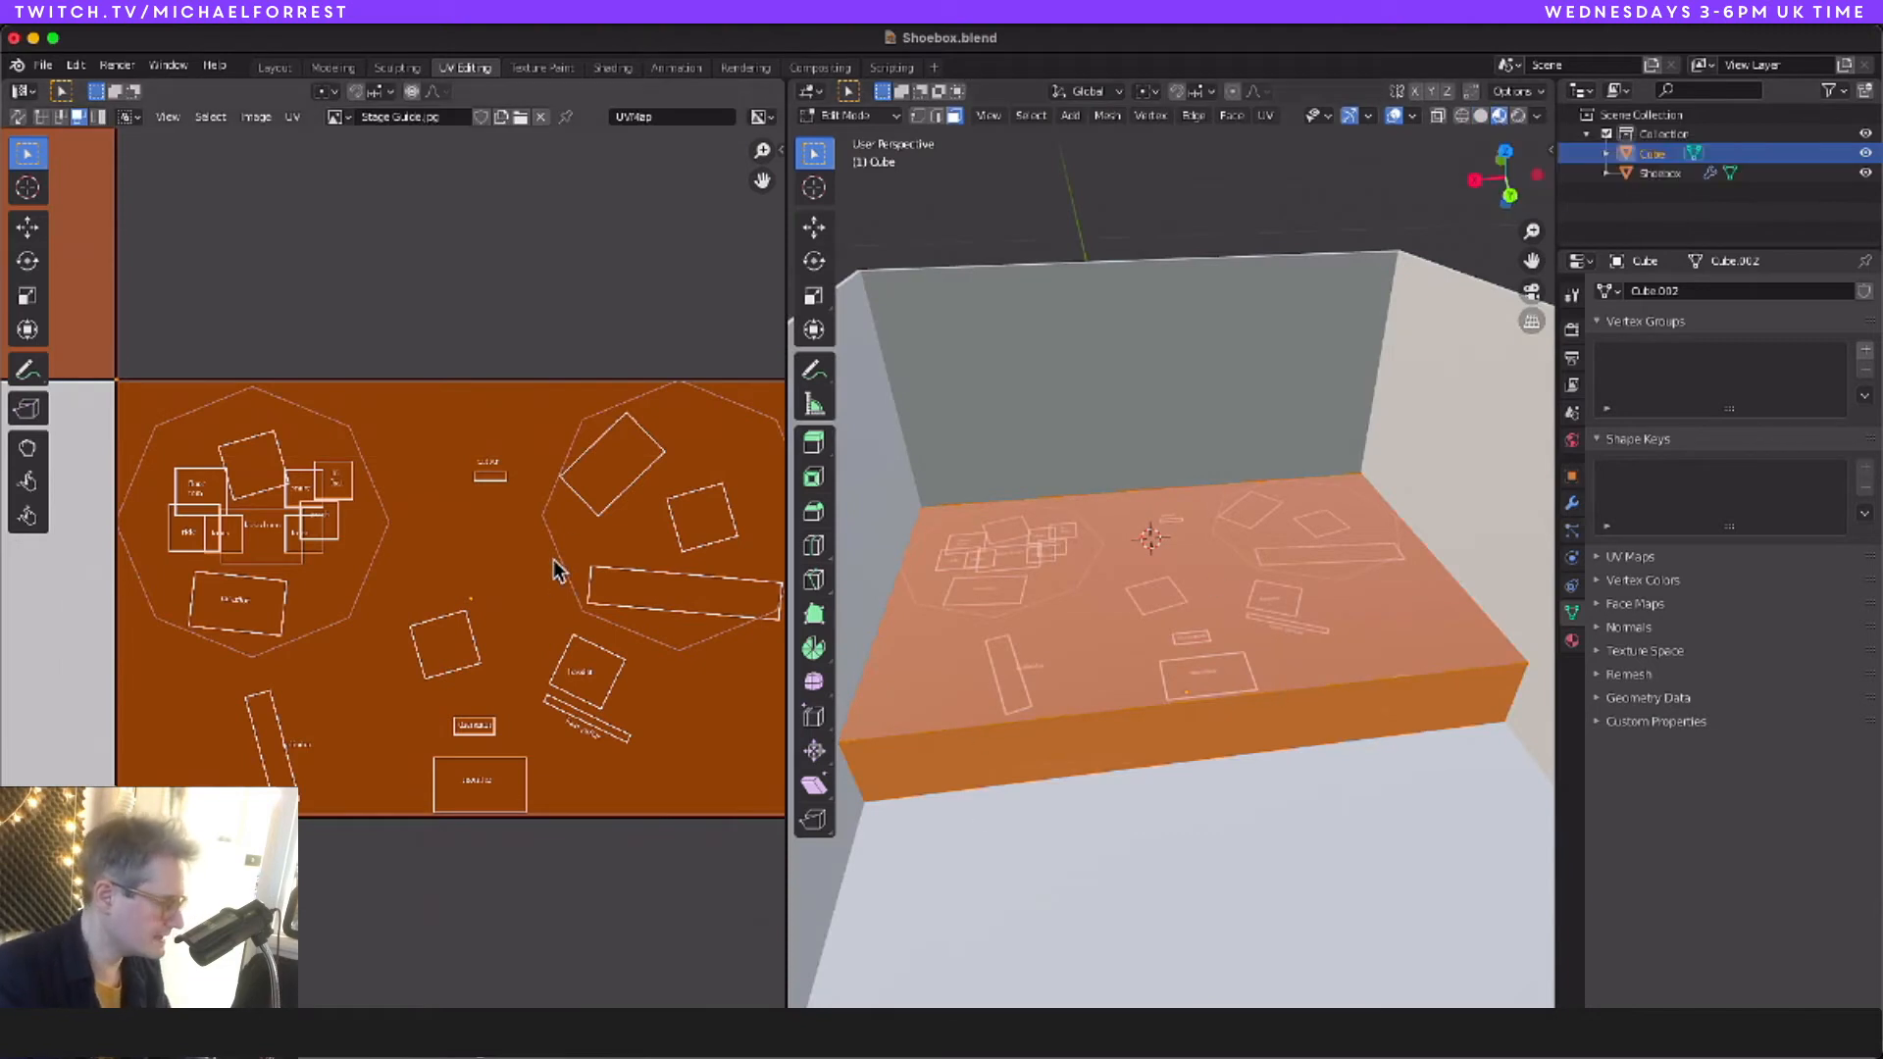
Step: Check in Unity how the stage guide texture sits on the shoebox stage, and return to Blender
{"action": "key", "text": "super+Tab"}
{"action": "left_click_drag", "start_coordinate": [967, 490], "coordinate": [969, 726], "text": "alt"}
{"action": "key", "text": "super+Tab"}
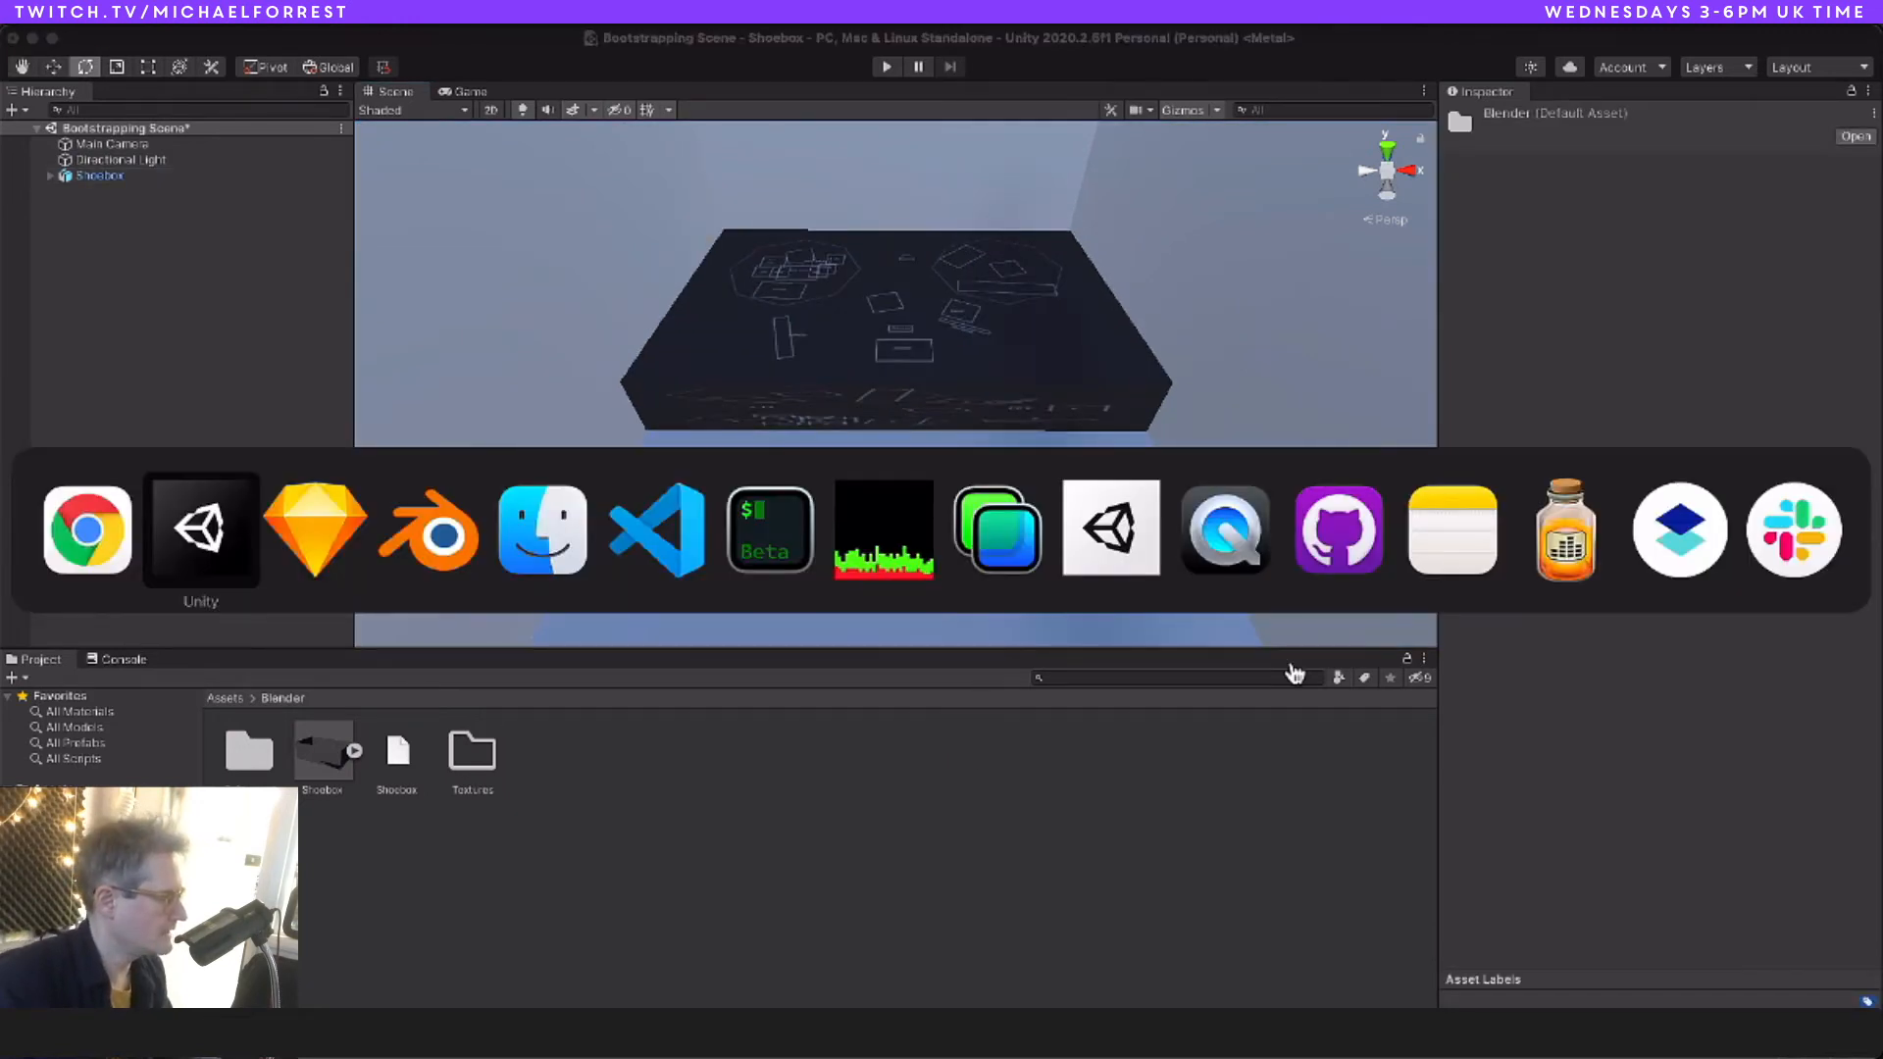
{"action": "key", "text": "super+Tab"}
{"action": "key", "text": "super+Tab"}
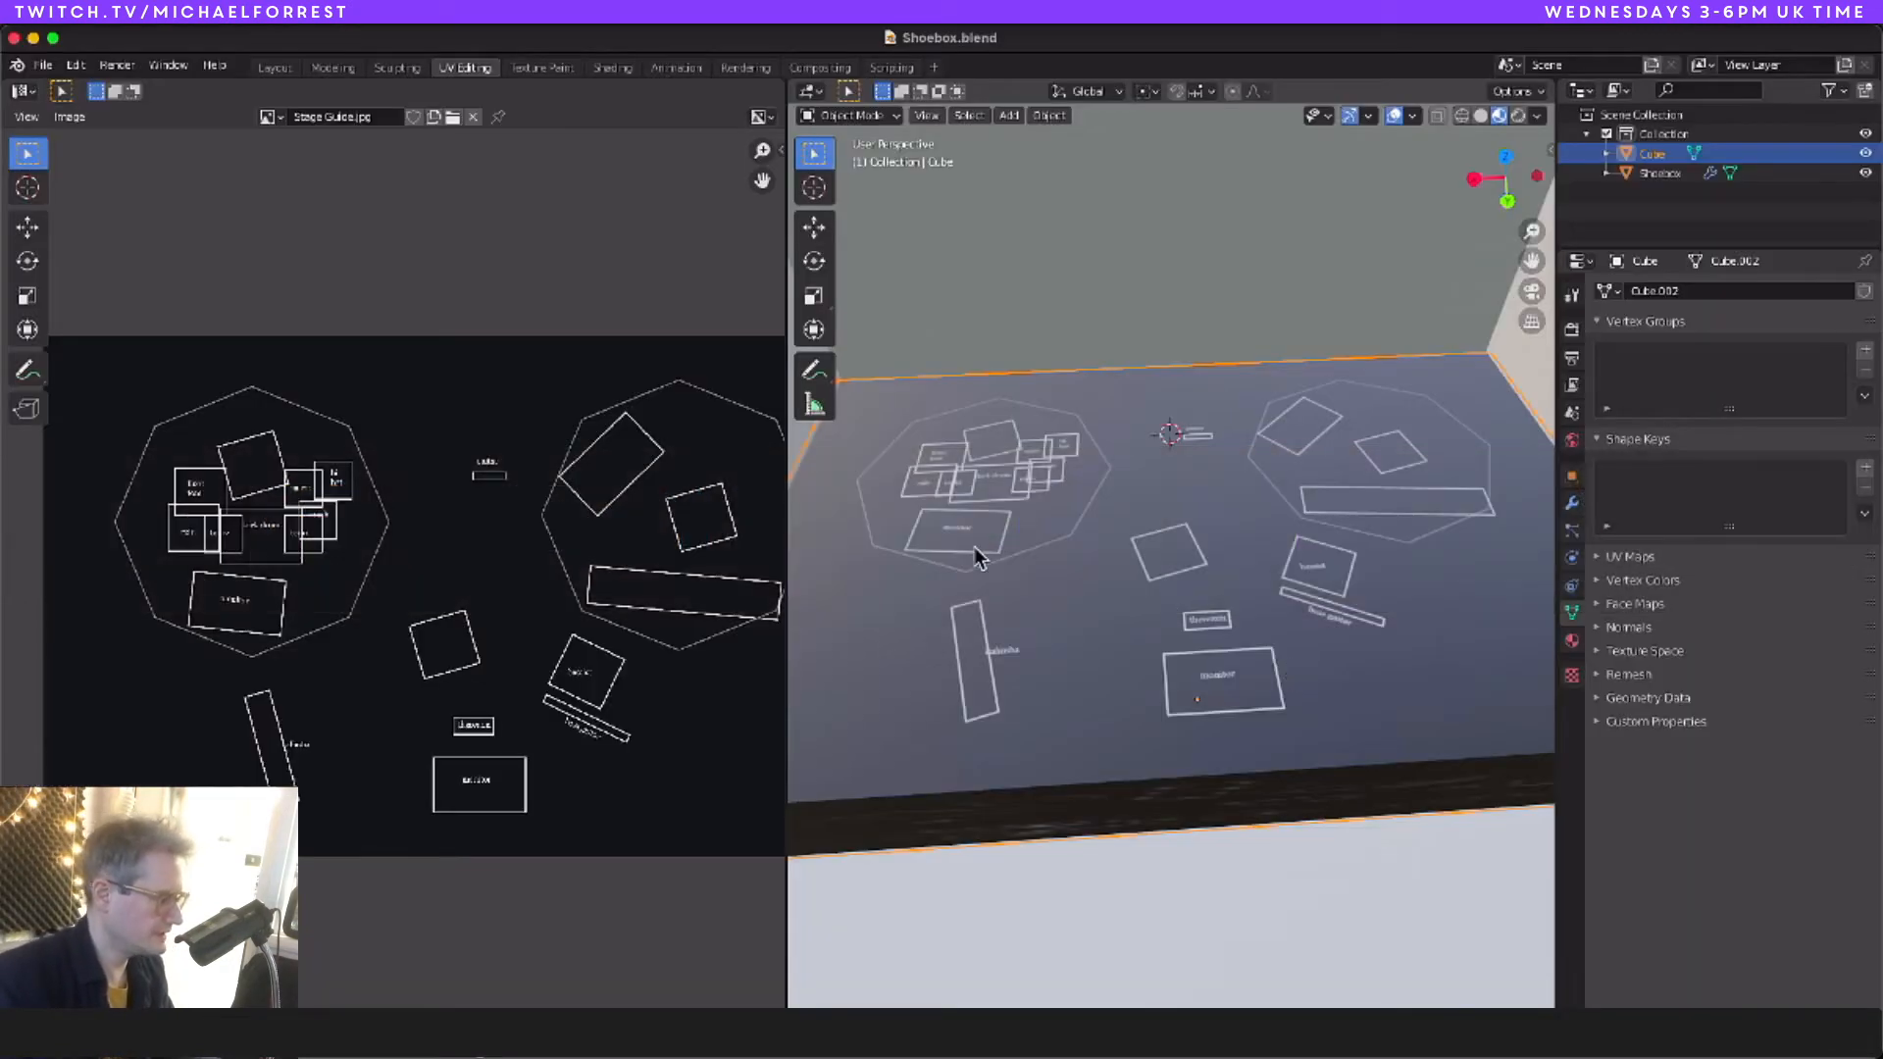
Step: Switch to the Layout workspace to work on the textured stage
{"action": "key", "text": "ctrl+Page_Up"}
{"action": "key", "text": "ctrl+Page_Up"}
{"action": "key", "text": "ctrl+Page_Up"}
{"action": "scroll", "coordinate": [799, 475], "scroll_direction": "up", "scroll_amount": 5}
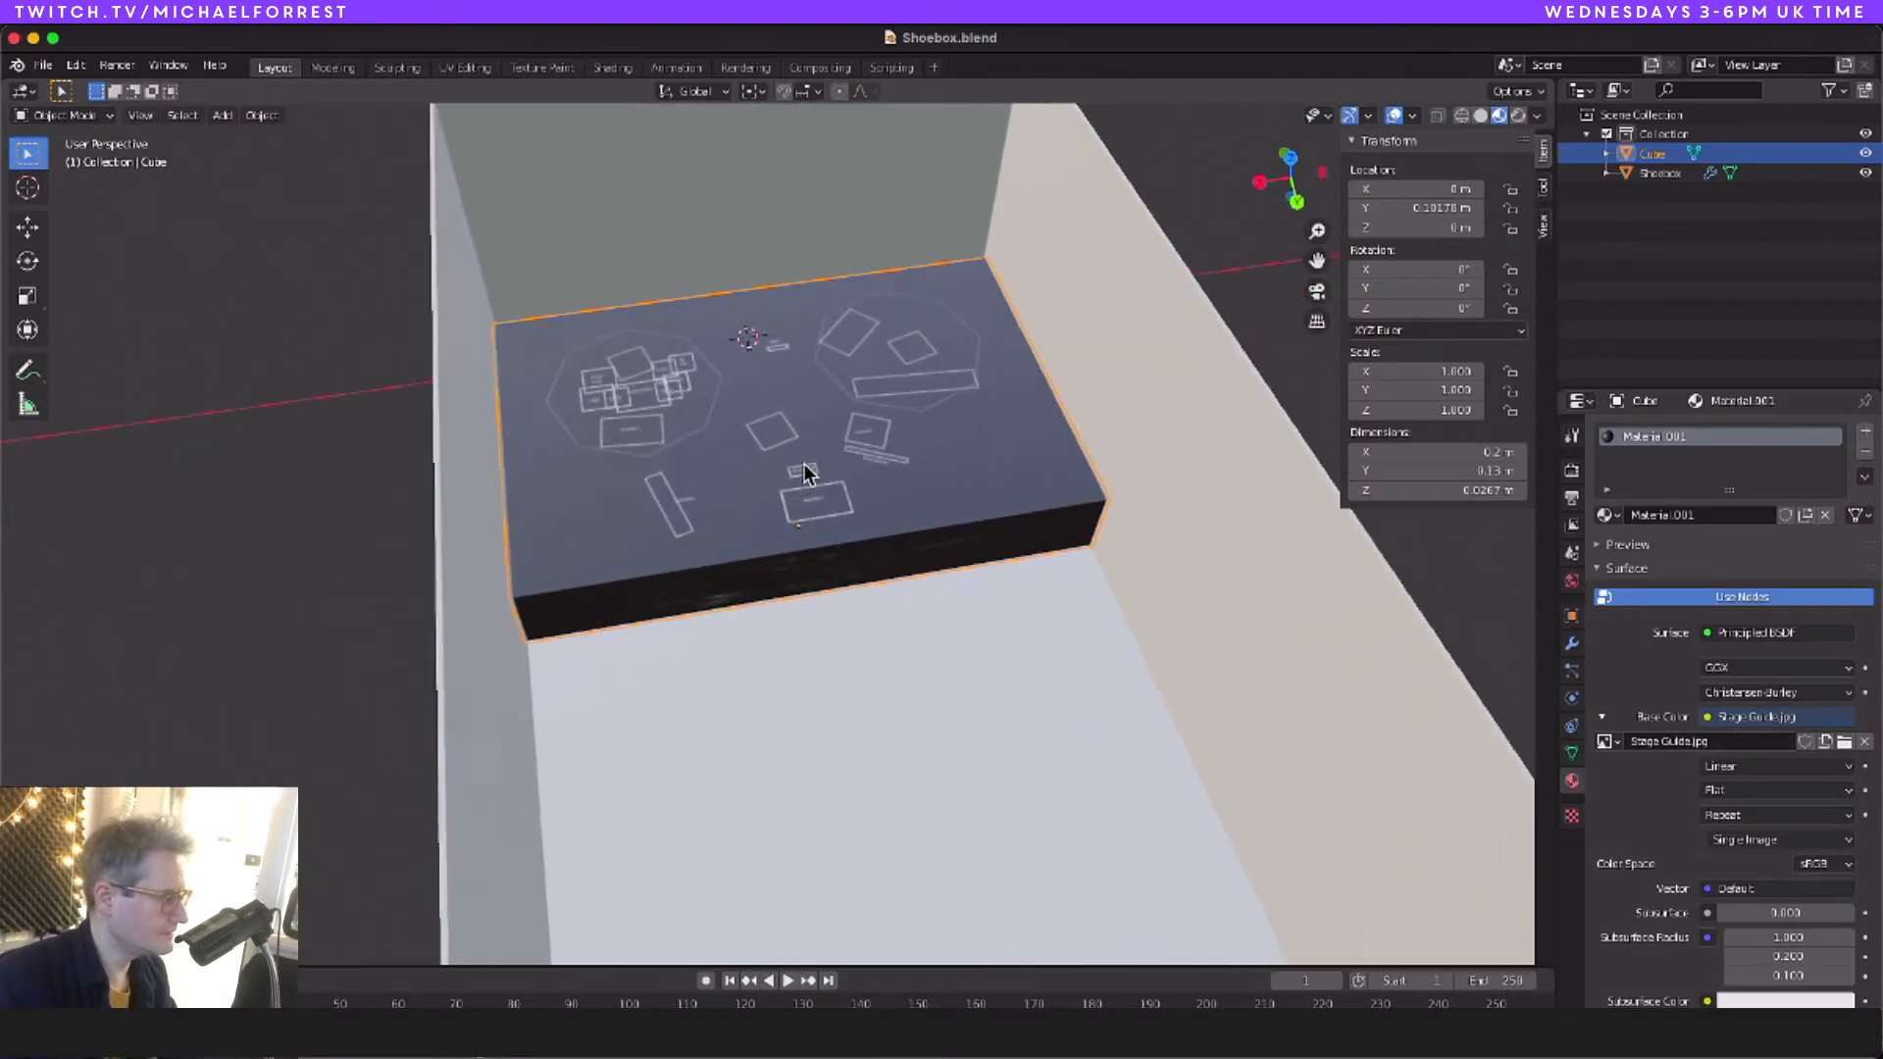
{"action": "scroll", "coordinate": [804, 475], "scroll_direction": "up", "scroll_amount": 2}
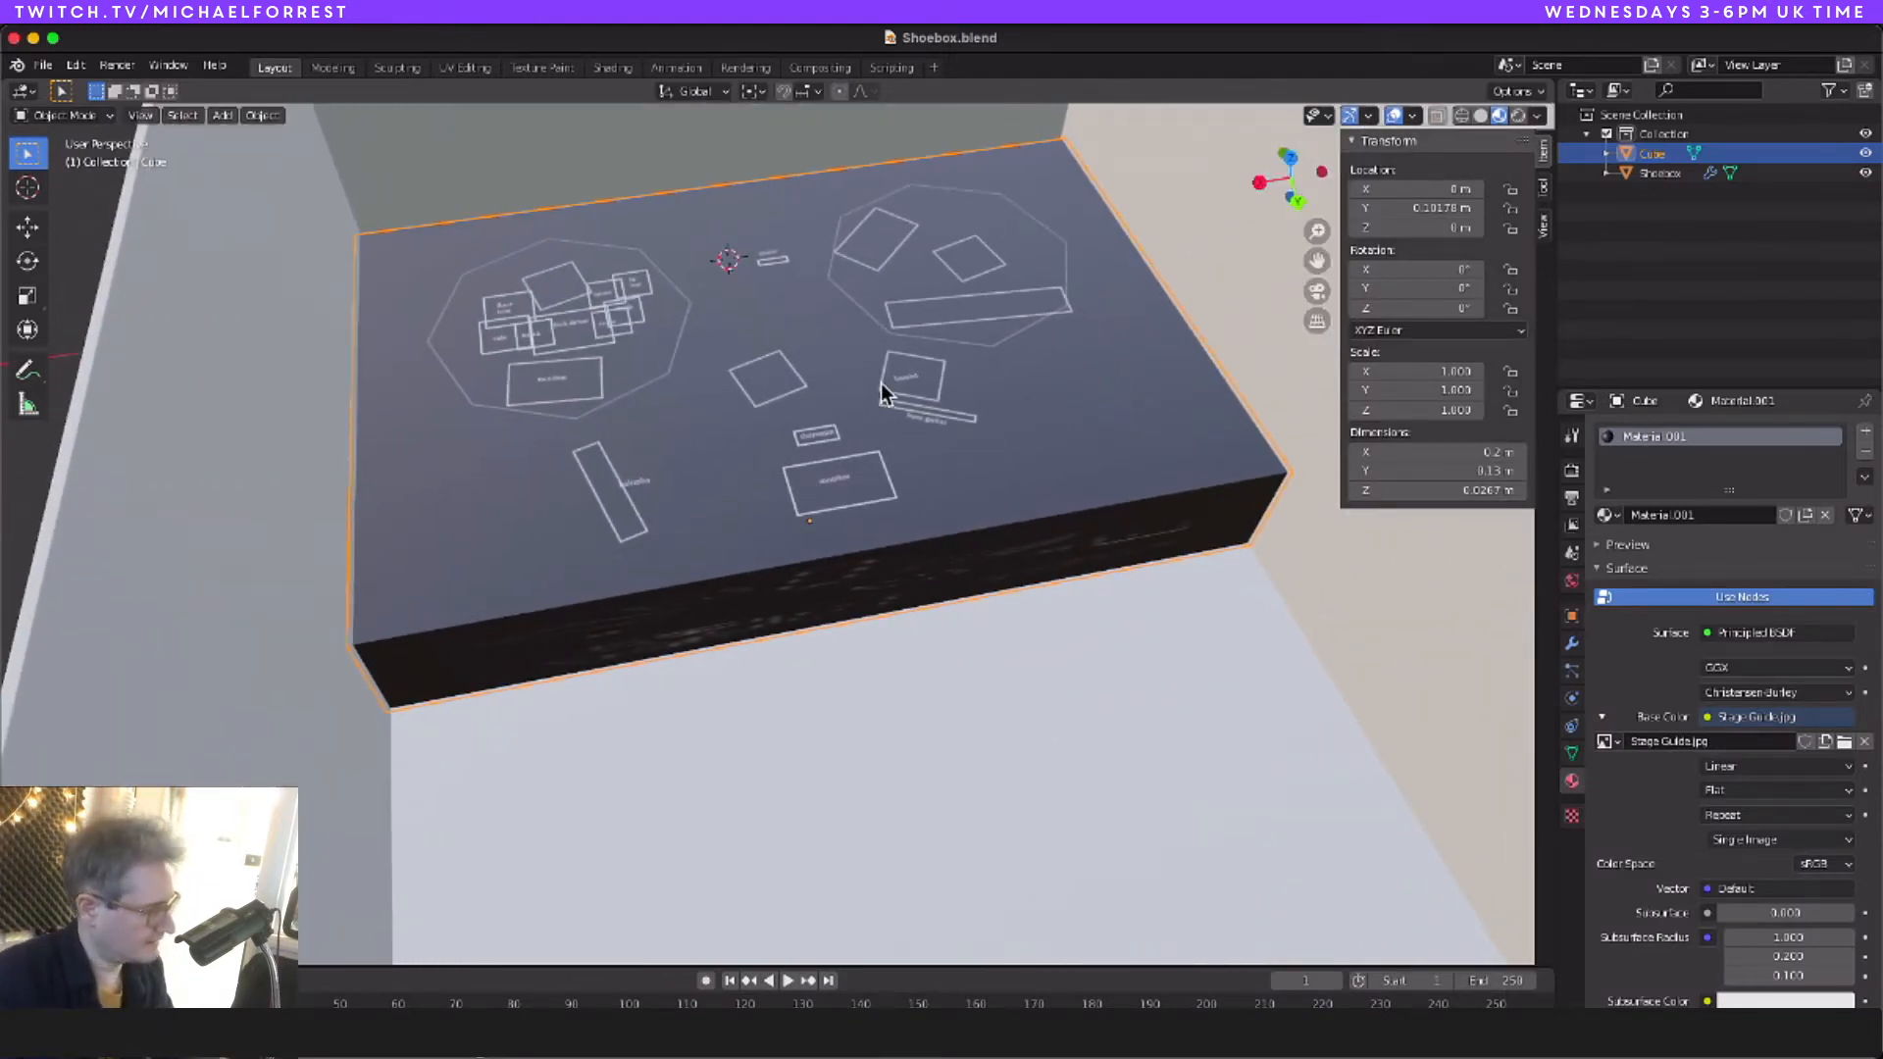
{"action": "middle_click_drag", "start_coordinate": [883, 385], "coordinate": [819, 438]}
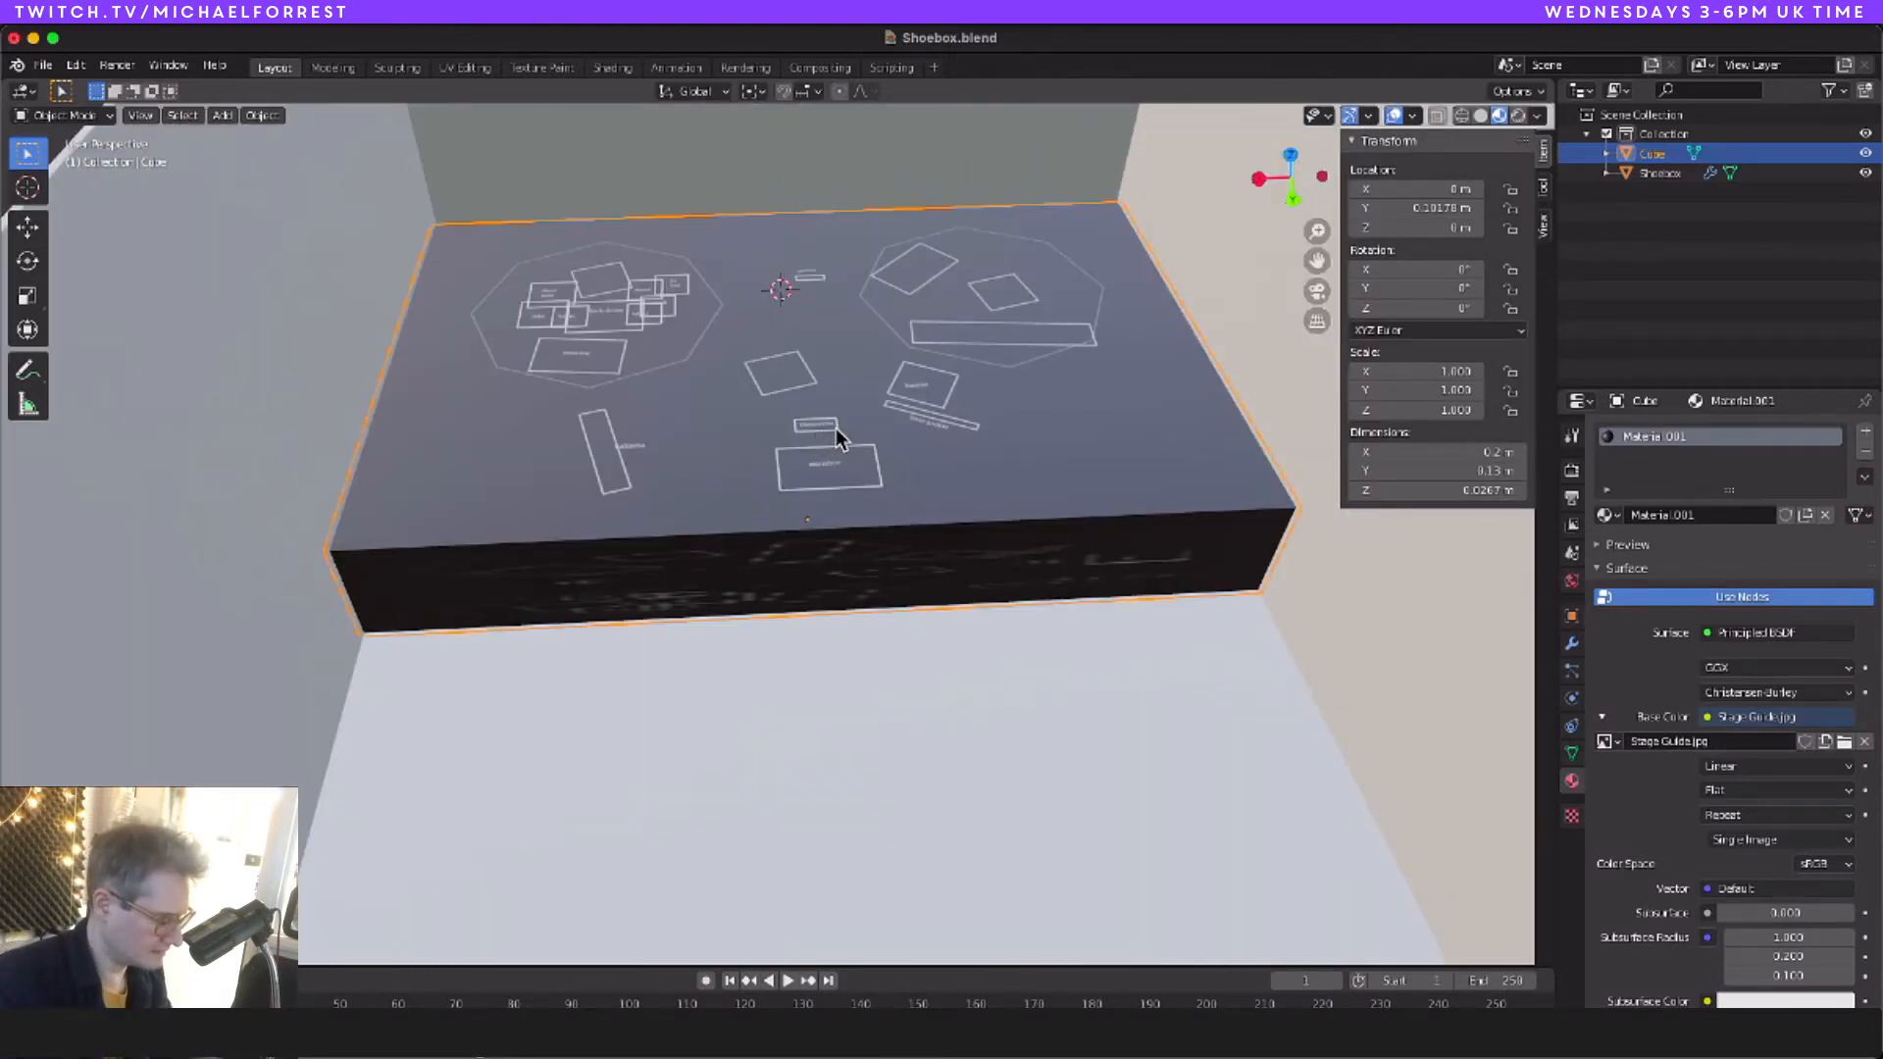
Step: Switch to Sketch, select the barry artboard on the Cubees page to examine its texture layout, and return to Blender
{"action": "key", "text": "super+Tab"}
{"action": "scroll", "coordinate": [708, 533], "scroll_direction": "right", "scroll_amount": 6}
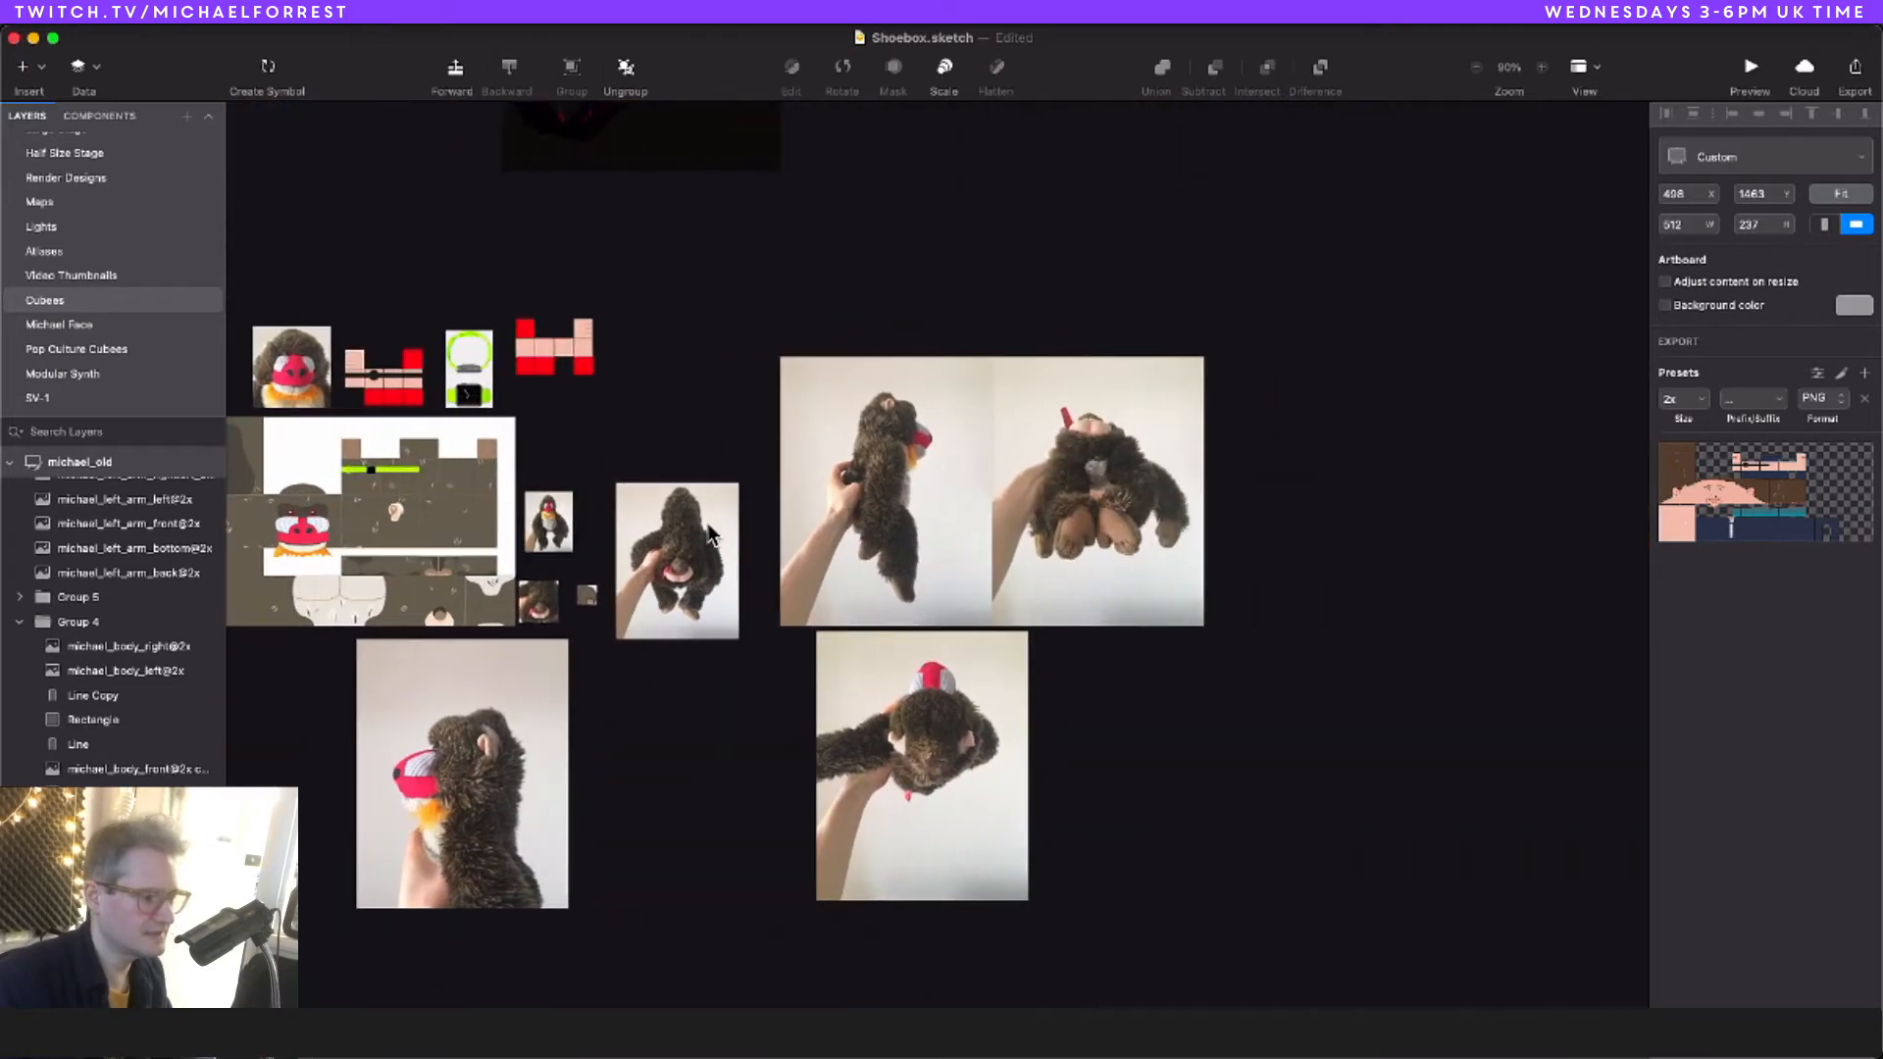
{"action": "scroll", "coordinate": [712, 535], "scroll_direction": "left", "scroll_amount": 3}
{"action": "scroll", "coordinate": [712, 535], "scroll_direction": "left", "scroll_amount": 1}
{"action": "left_click", "coordinate": [485, 405]}
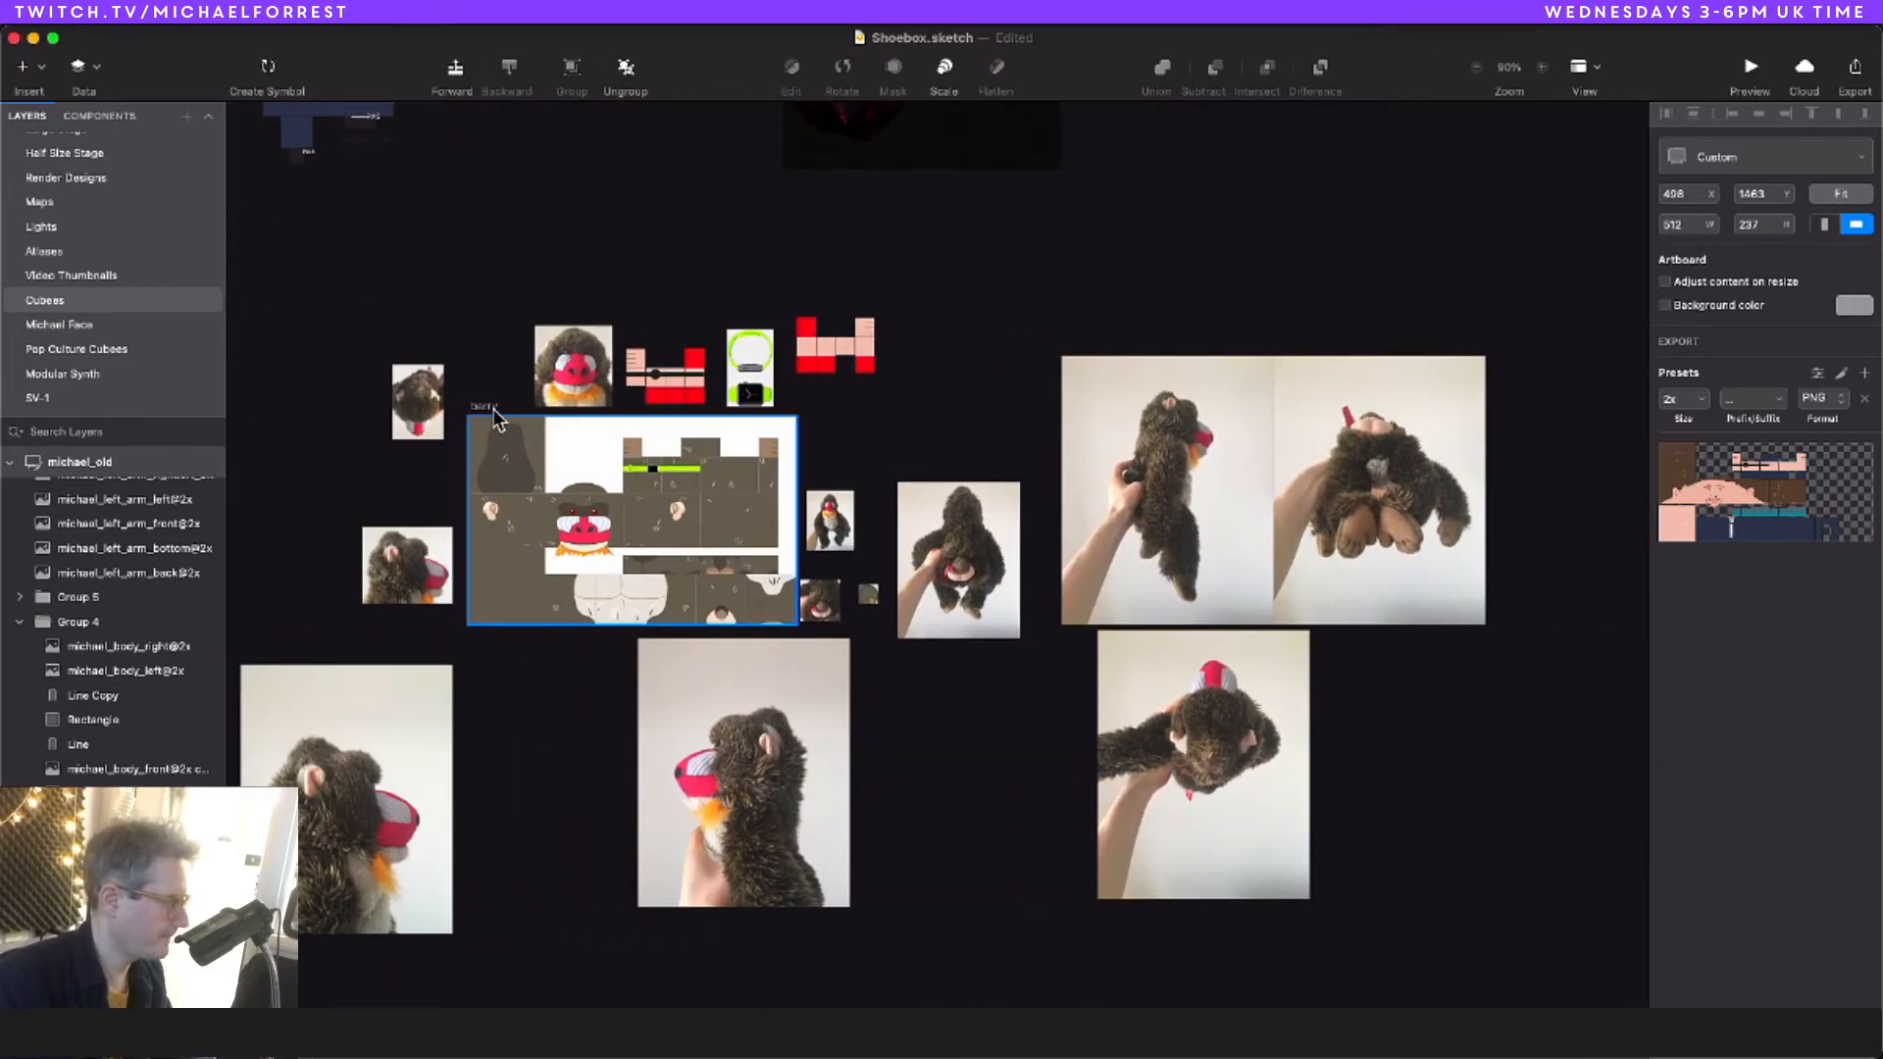
{"action": "scroll", "coordinate": [452, 454], "scroll_direction": "up", "scroll_amount": 5, "text": "super"}
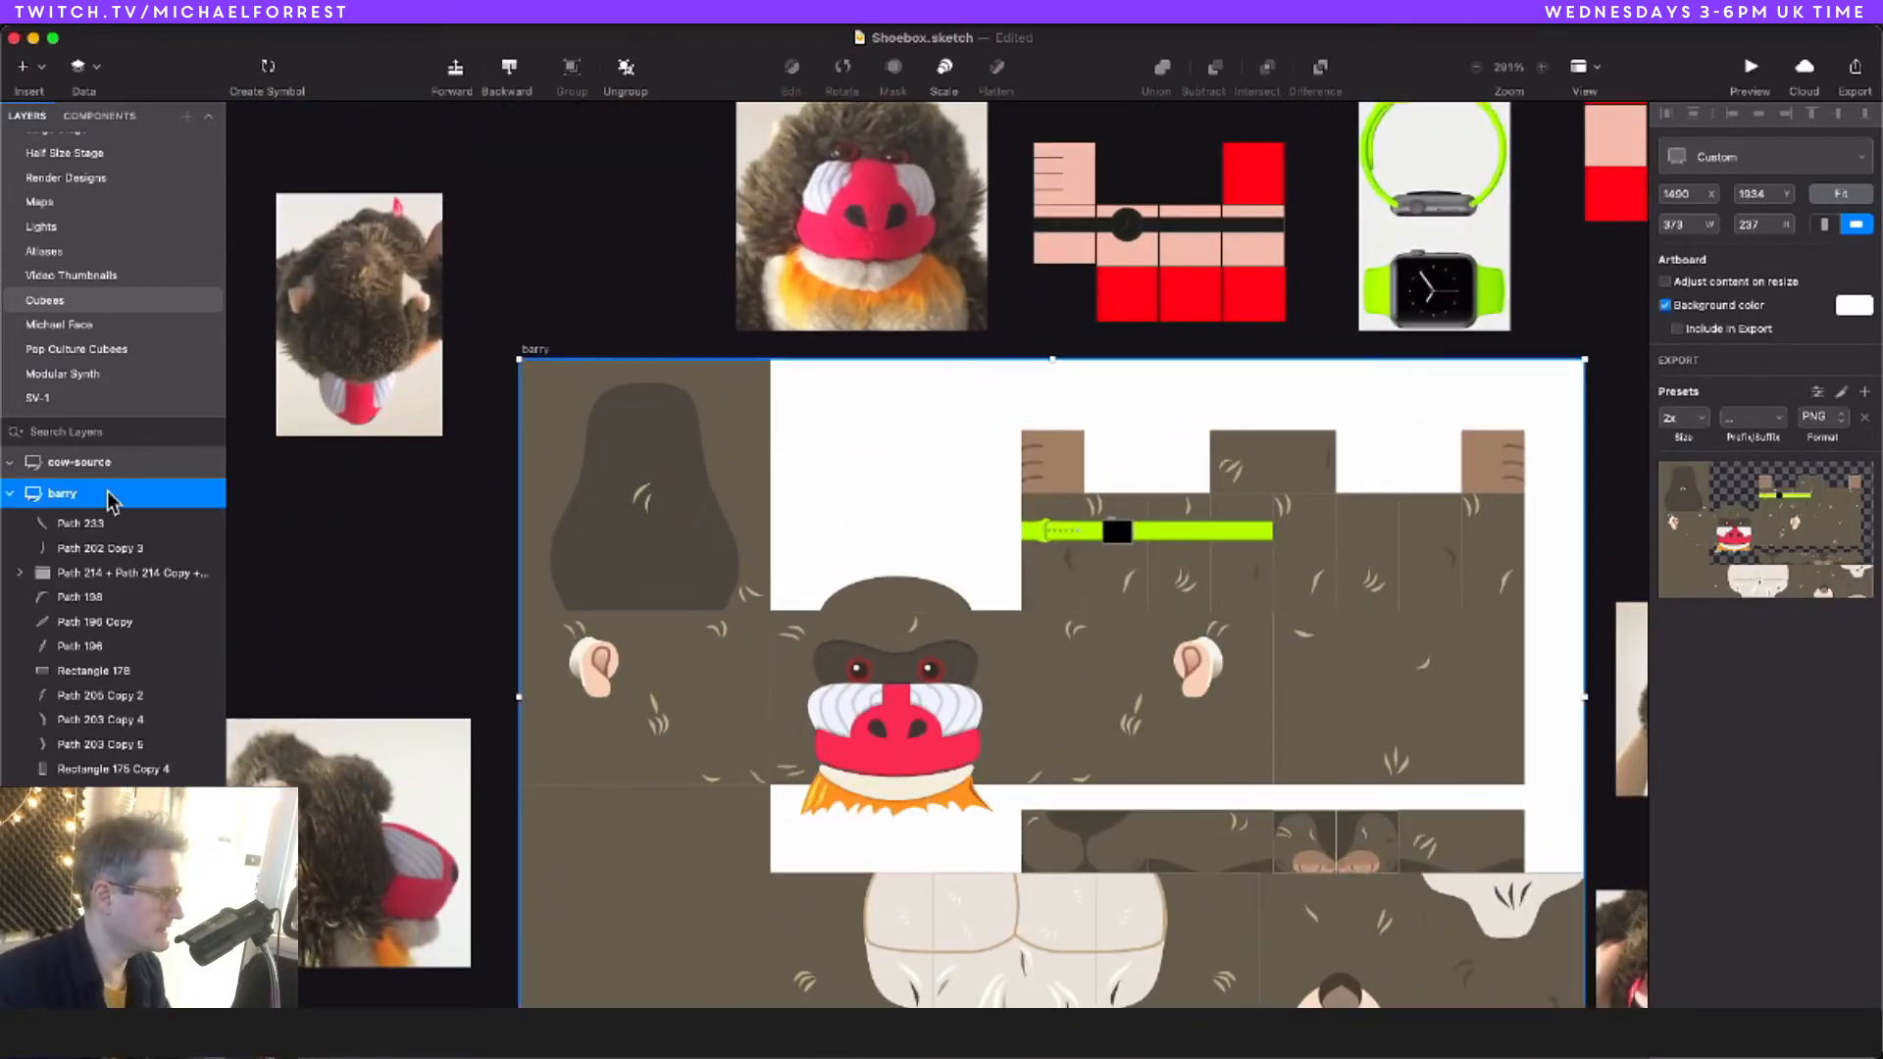
{"action": "key", "text": "super+Tab"}
{"action": "key", "text": "shift+a"}
{"action": "mouse_move", "coordinate": [797, 392]}
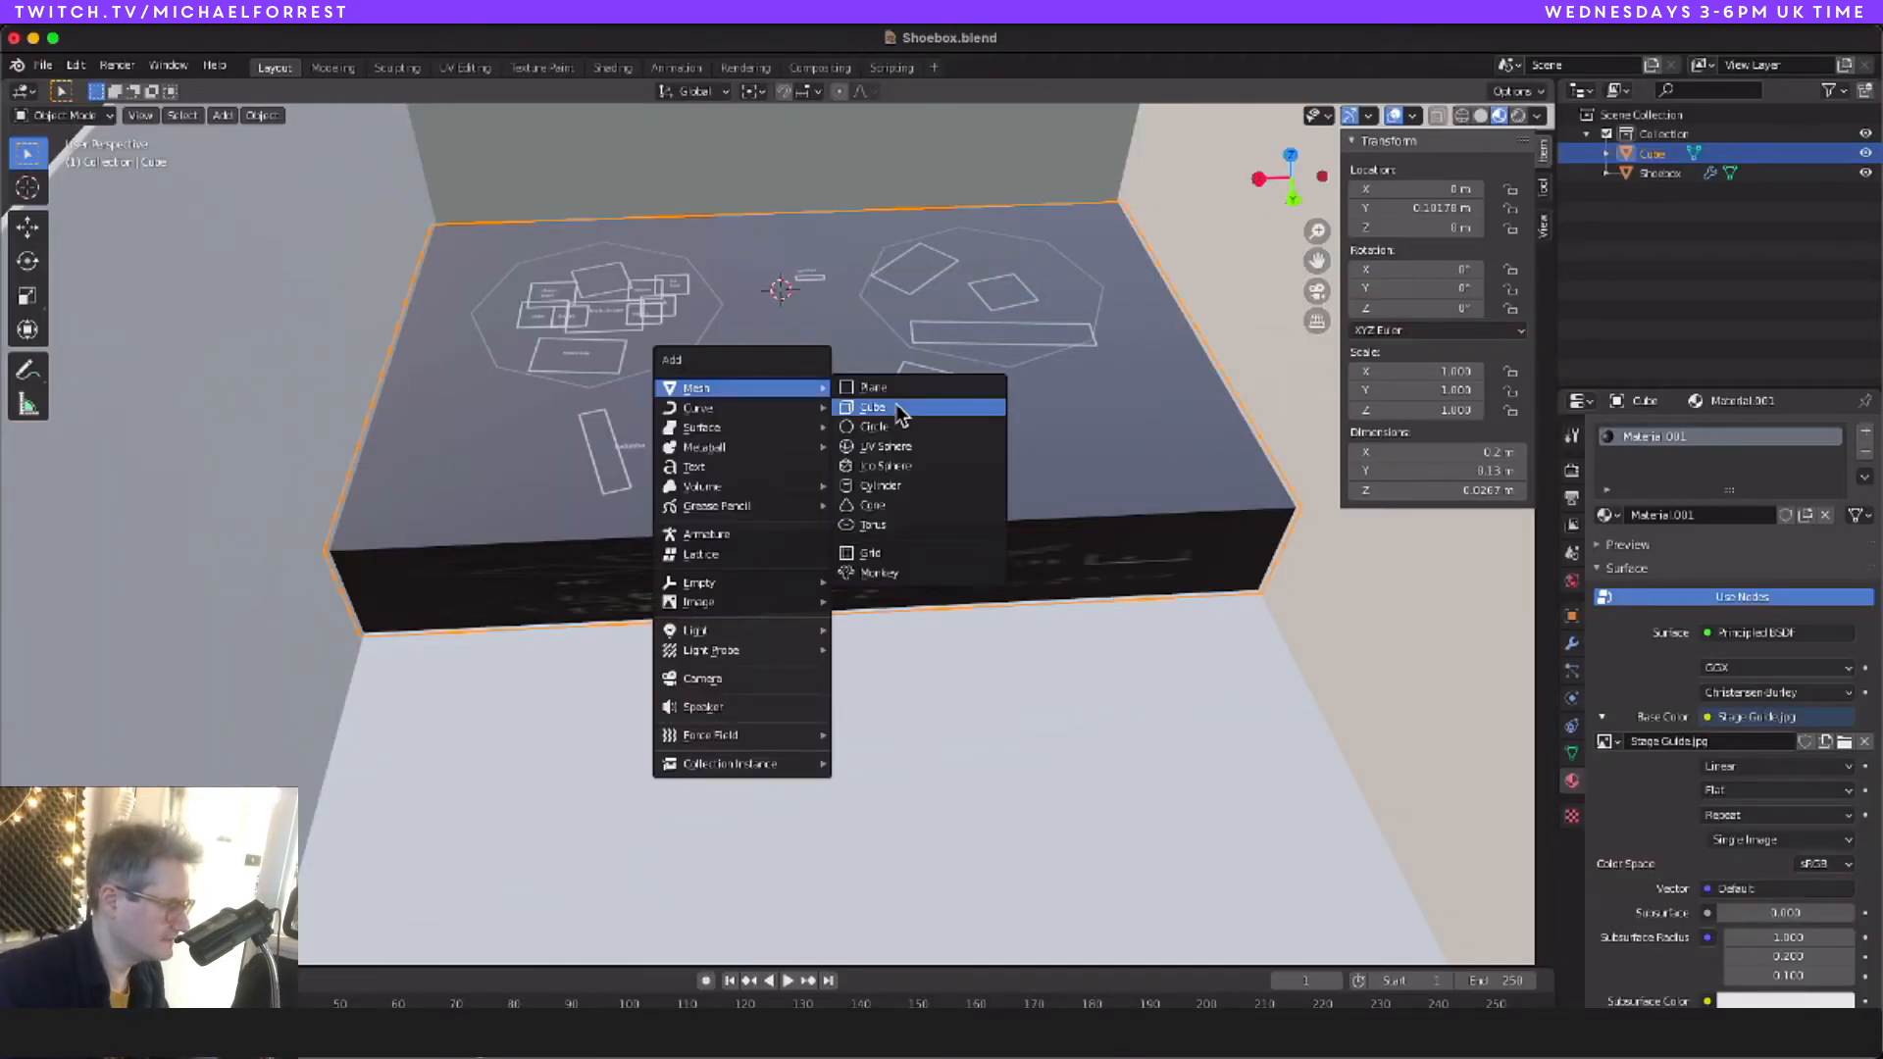
{"action": "key", "text": "Escape"}
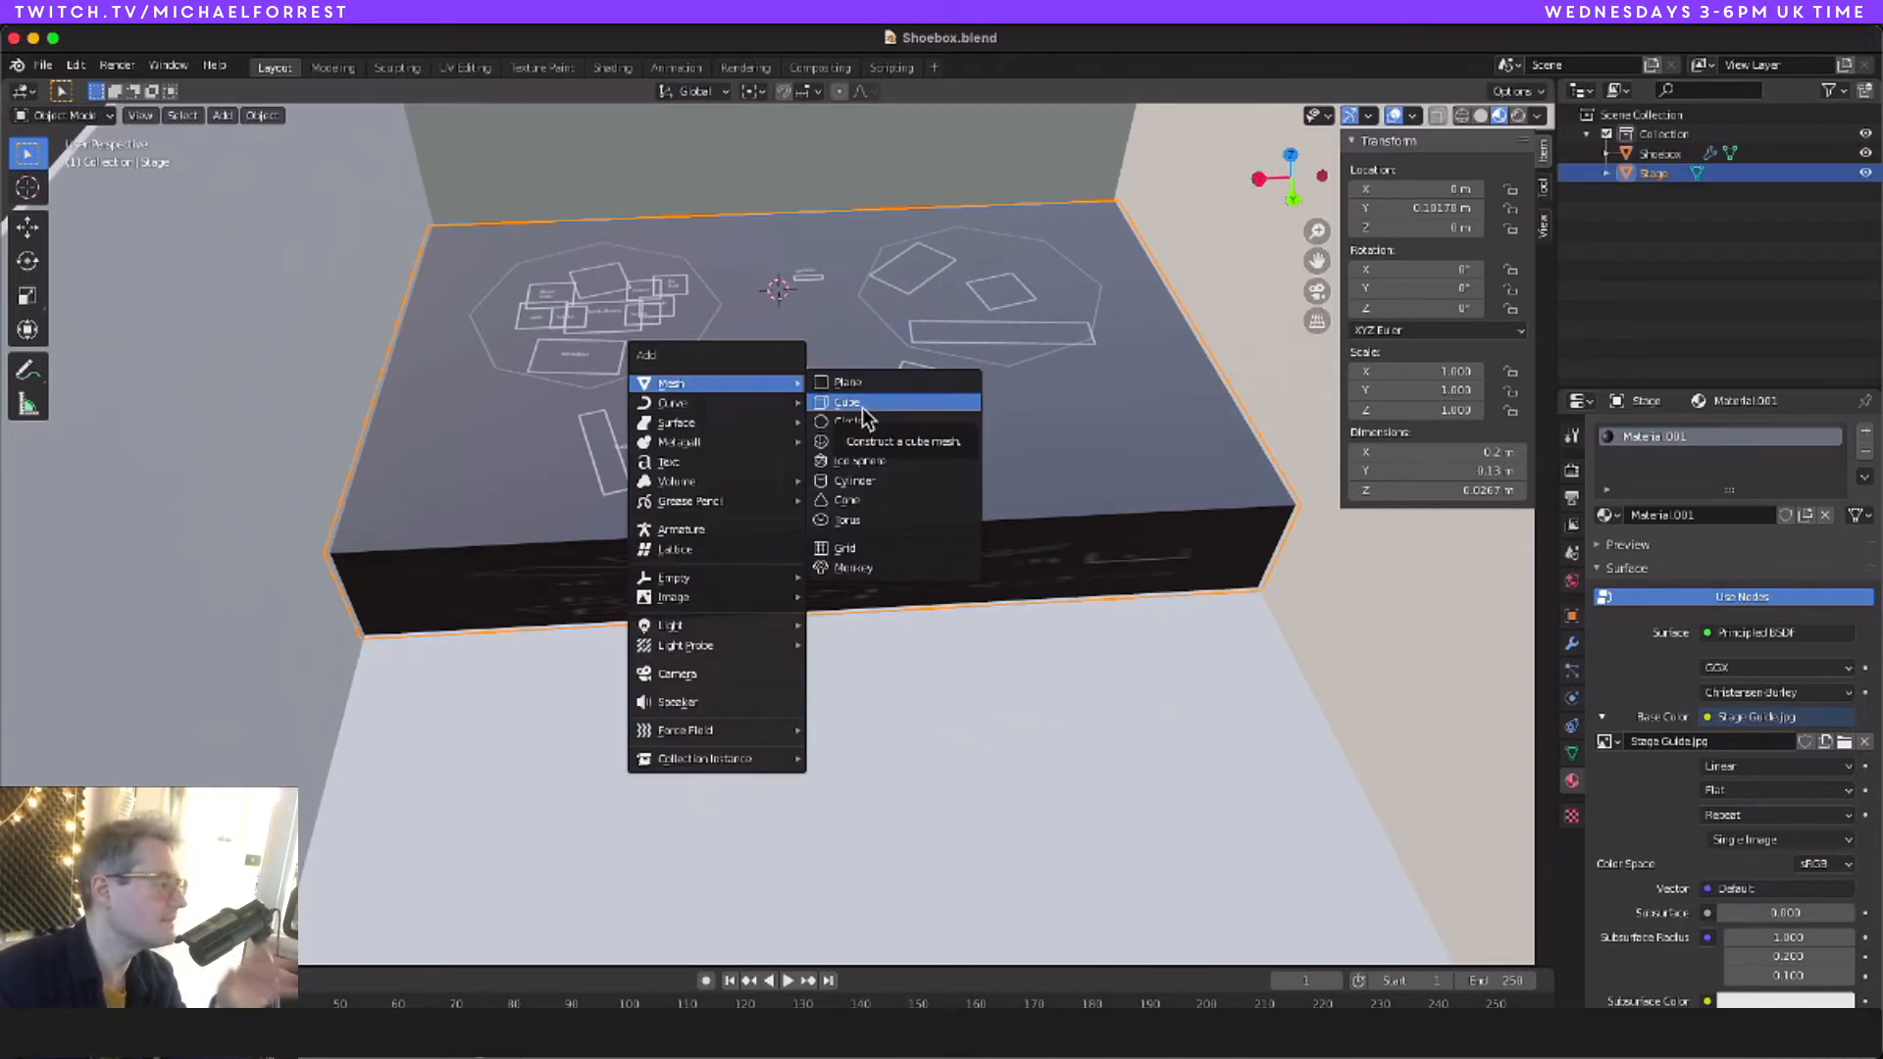
Step: Add a cube mesh on the stage and scale it down to about 0.0117 m per side
{"action": "left_click", "coordinate": [863, 408]}
{"action": "key", "text": "s"}
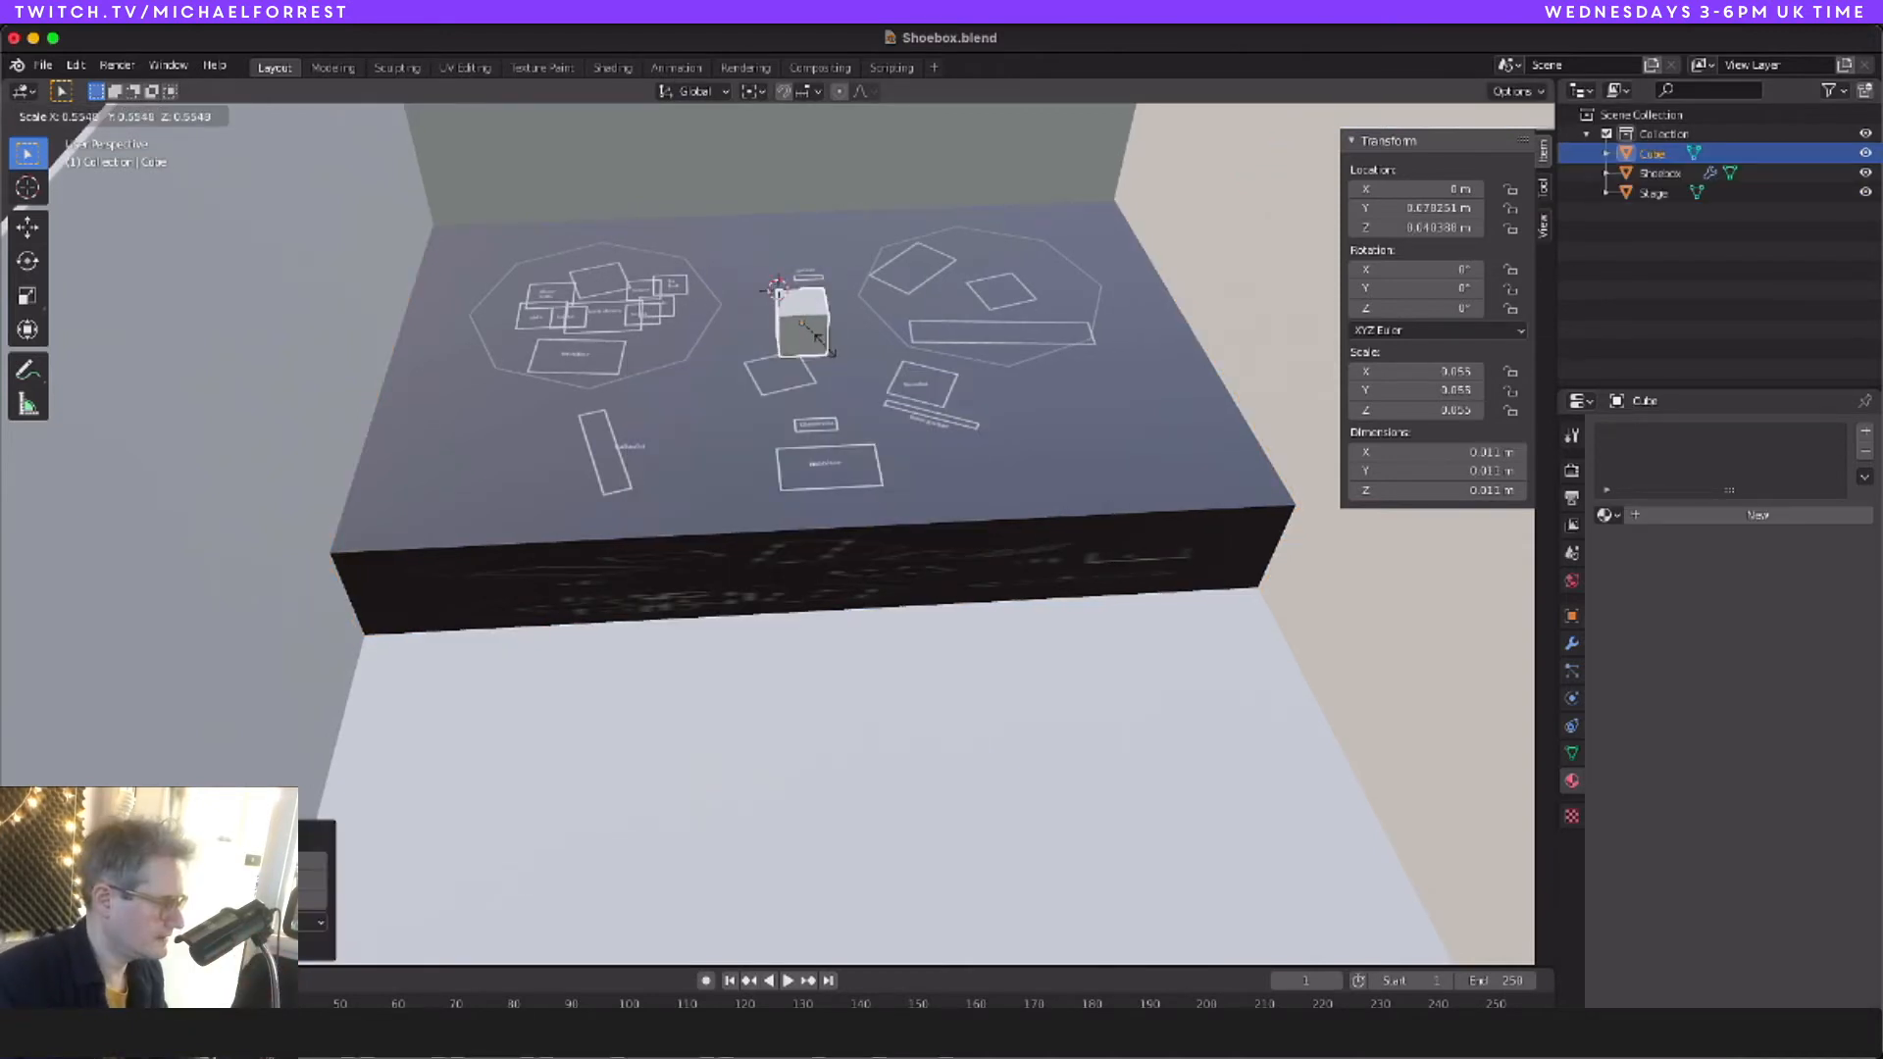
{"action": "left_click", "coordinate": [827, 348]}
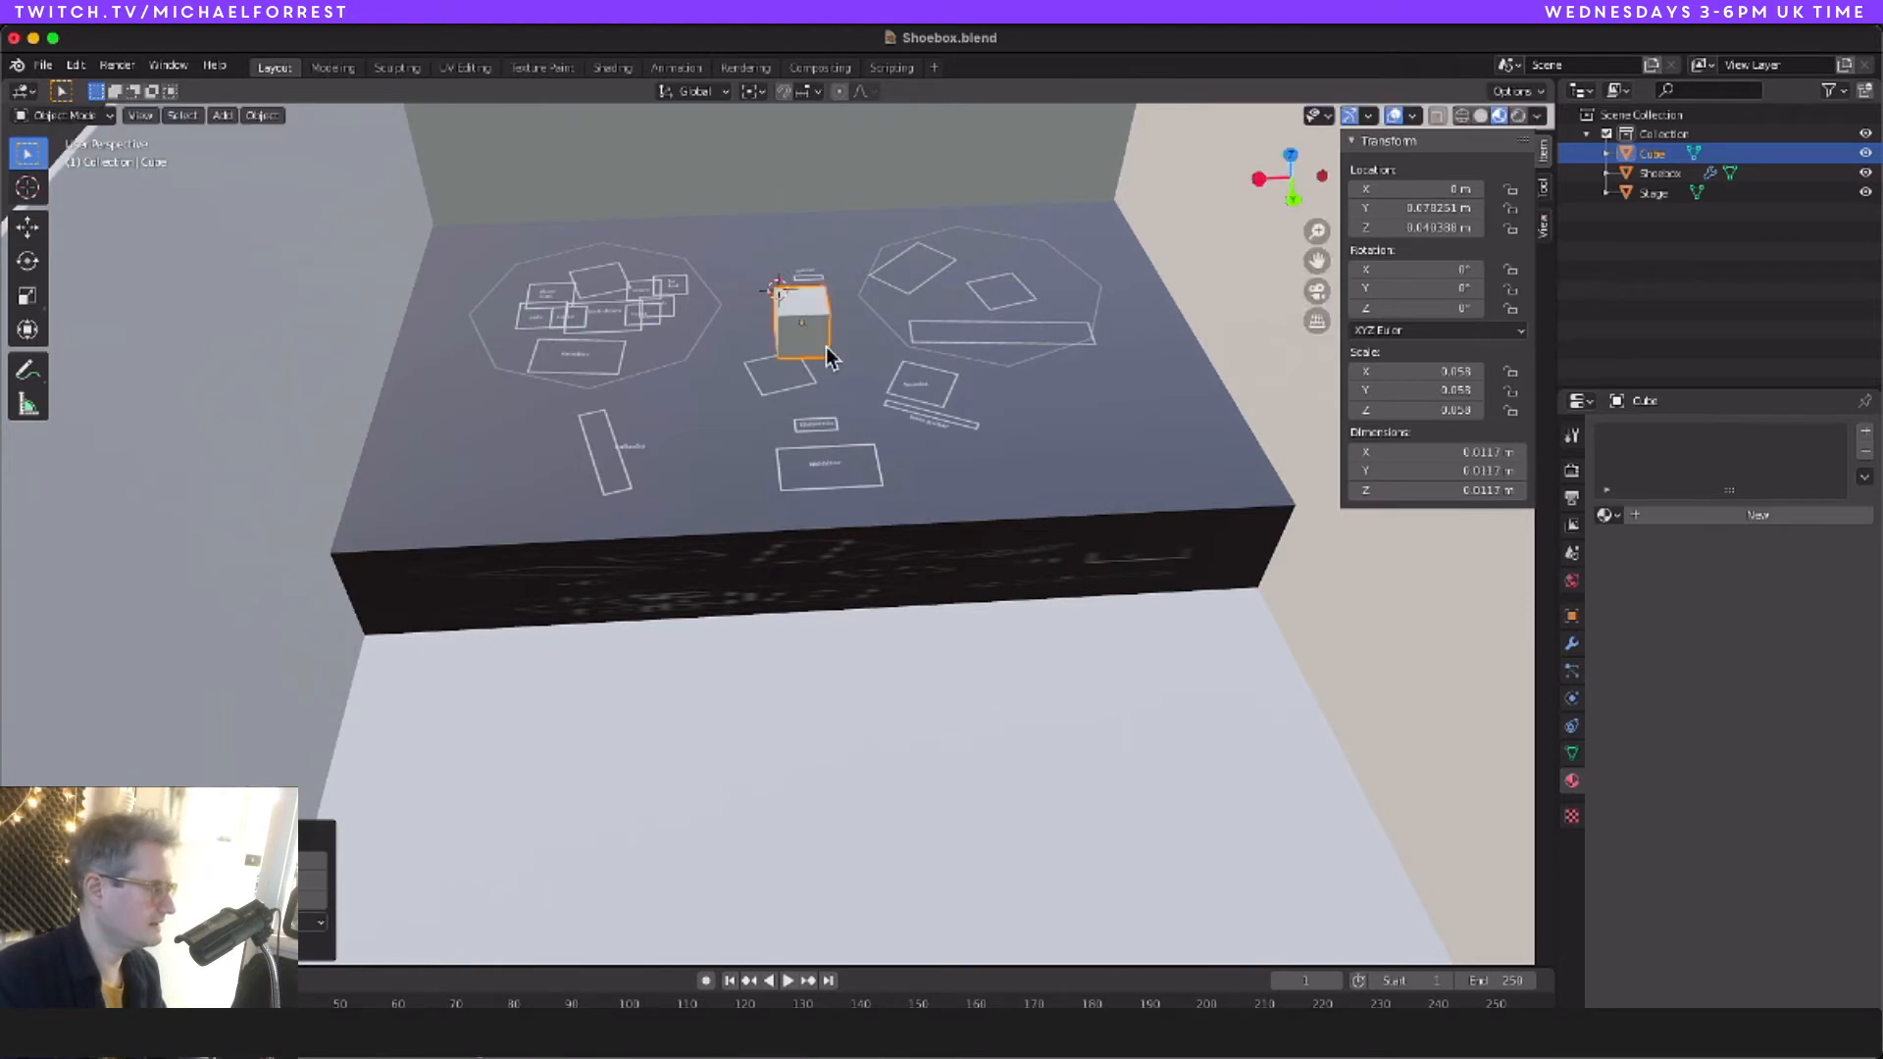
Step: Resize the new cube against the stage guide outlines to about 0.0125 m per side
{"action": "scroll", "coordinate": [828, 347], "scroll_direction": "down", "scroll_amount": 3}
{"action": "scroll", "coordinate": [828, 347], "scroll_direction": "up", "scroll_amount": 5}
{"action": "middle_click_drag", "start_coordinate": [828, 347], "coordinate": [836, 362]}
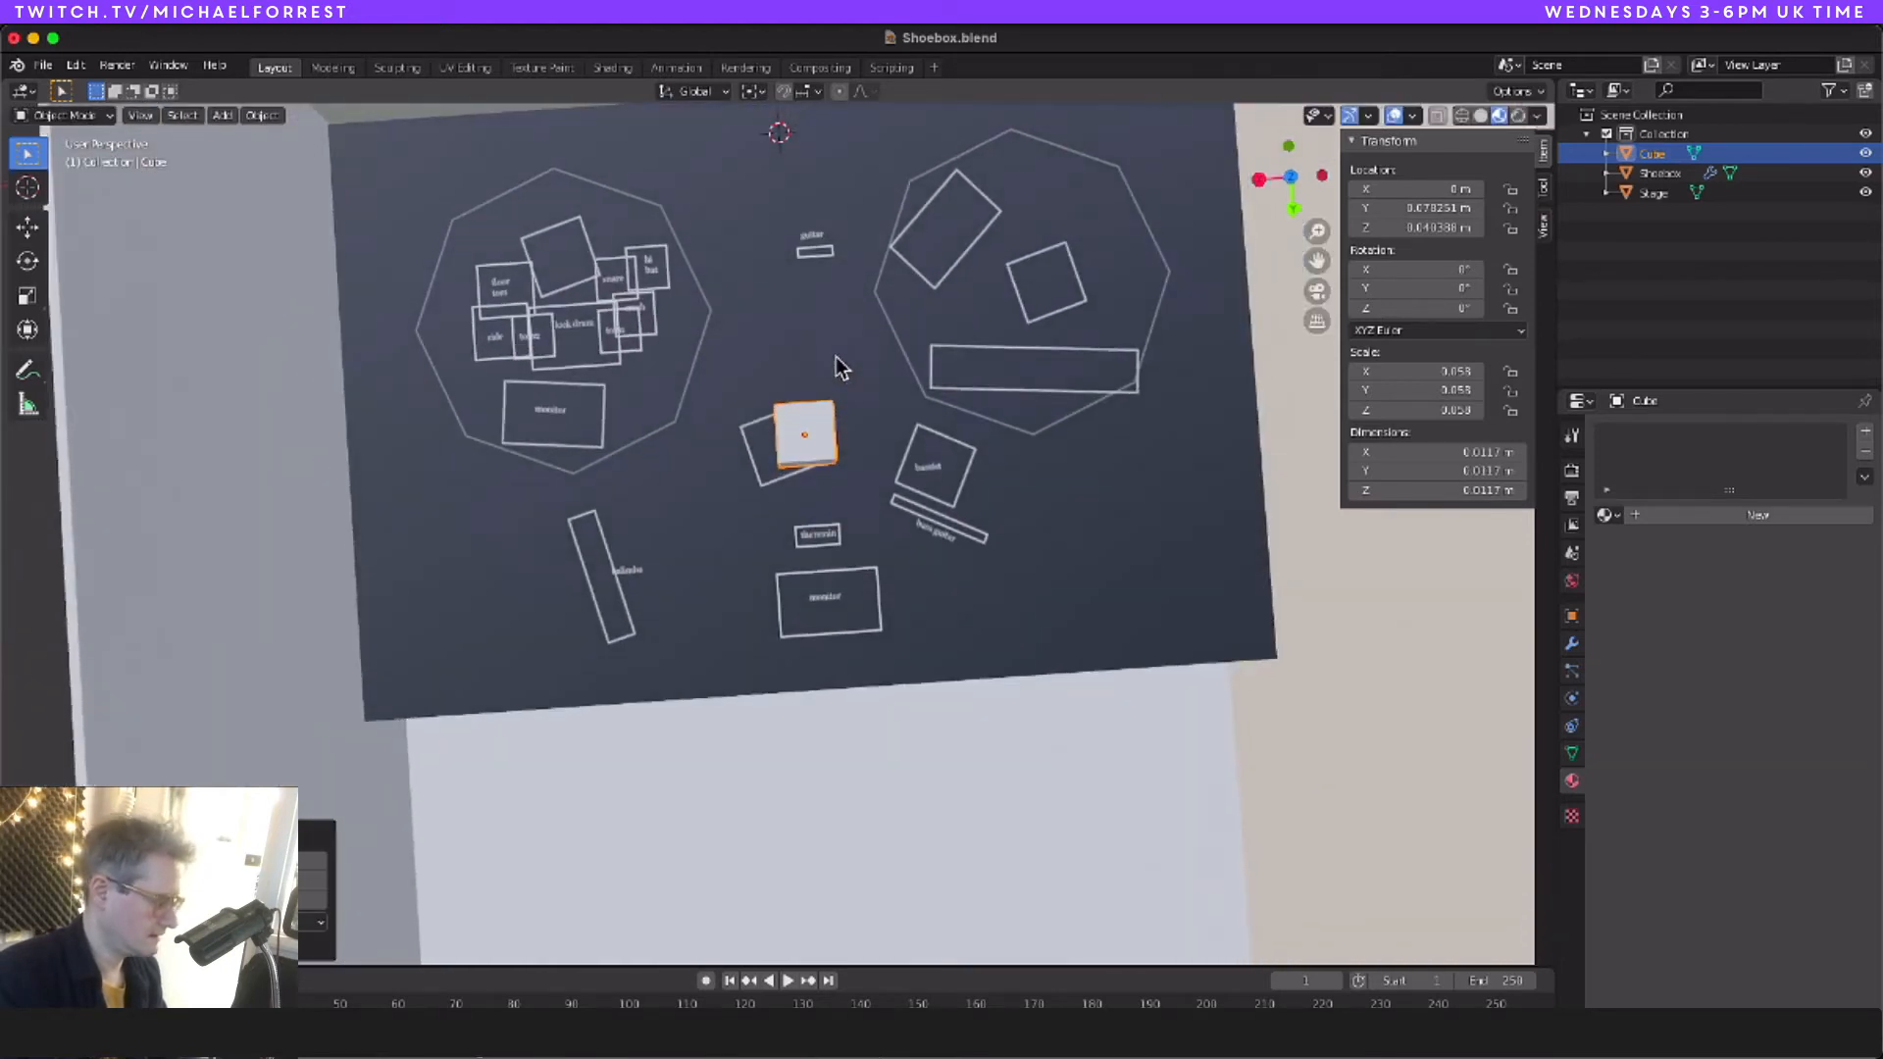
{"action": "key", "text": "s"}
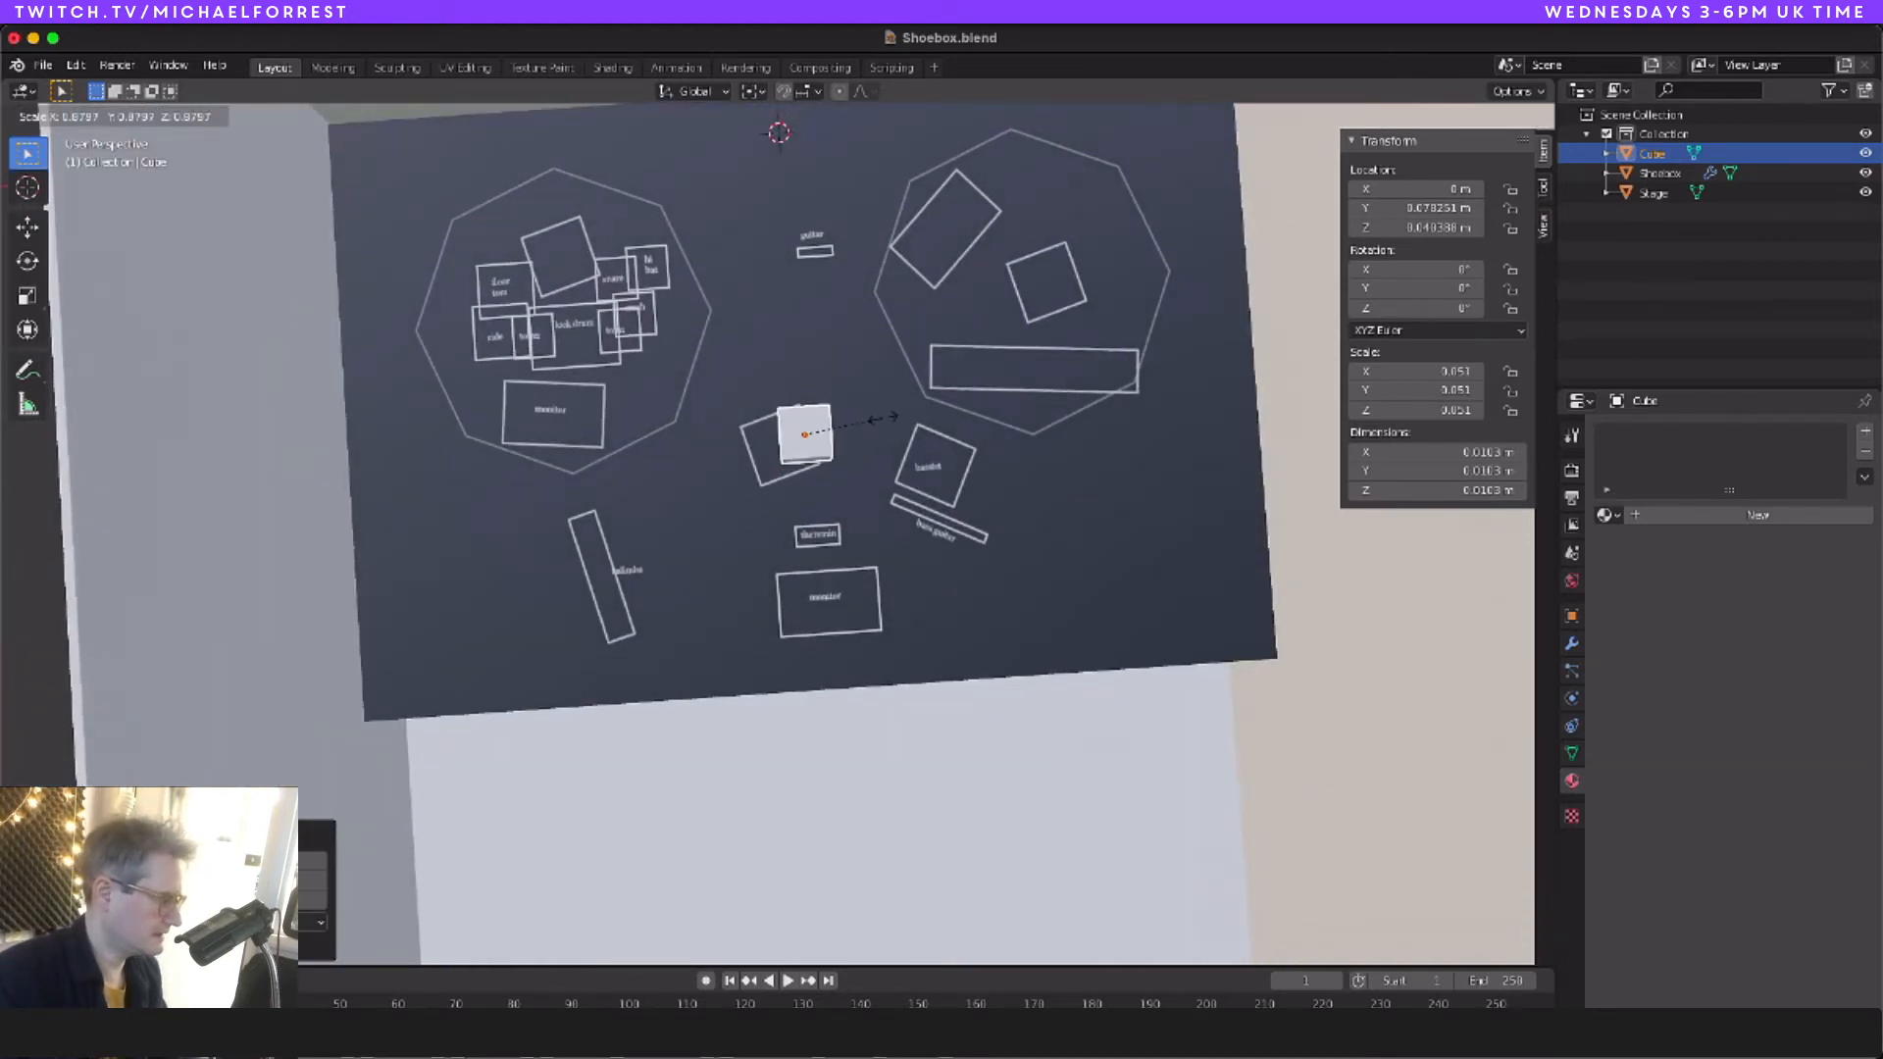
{"action": "left_click", "coordinate": [897, 416]}
{"action": "middle_click_drag", "start_coordinate": [898, 416], "coordinate": [832, 433]}
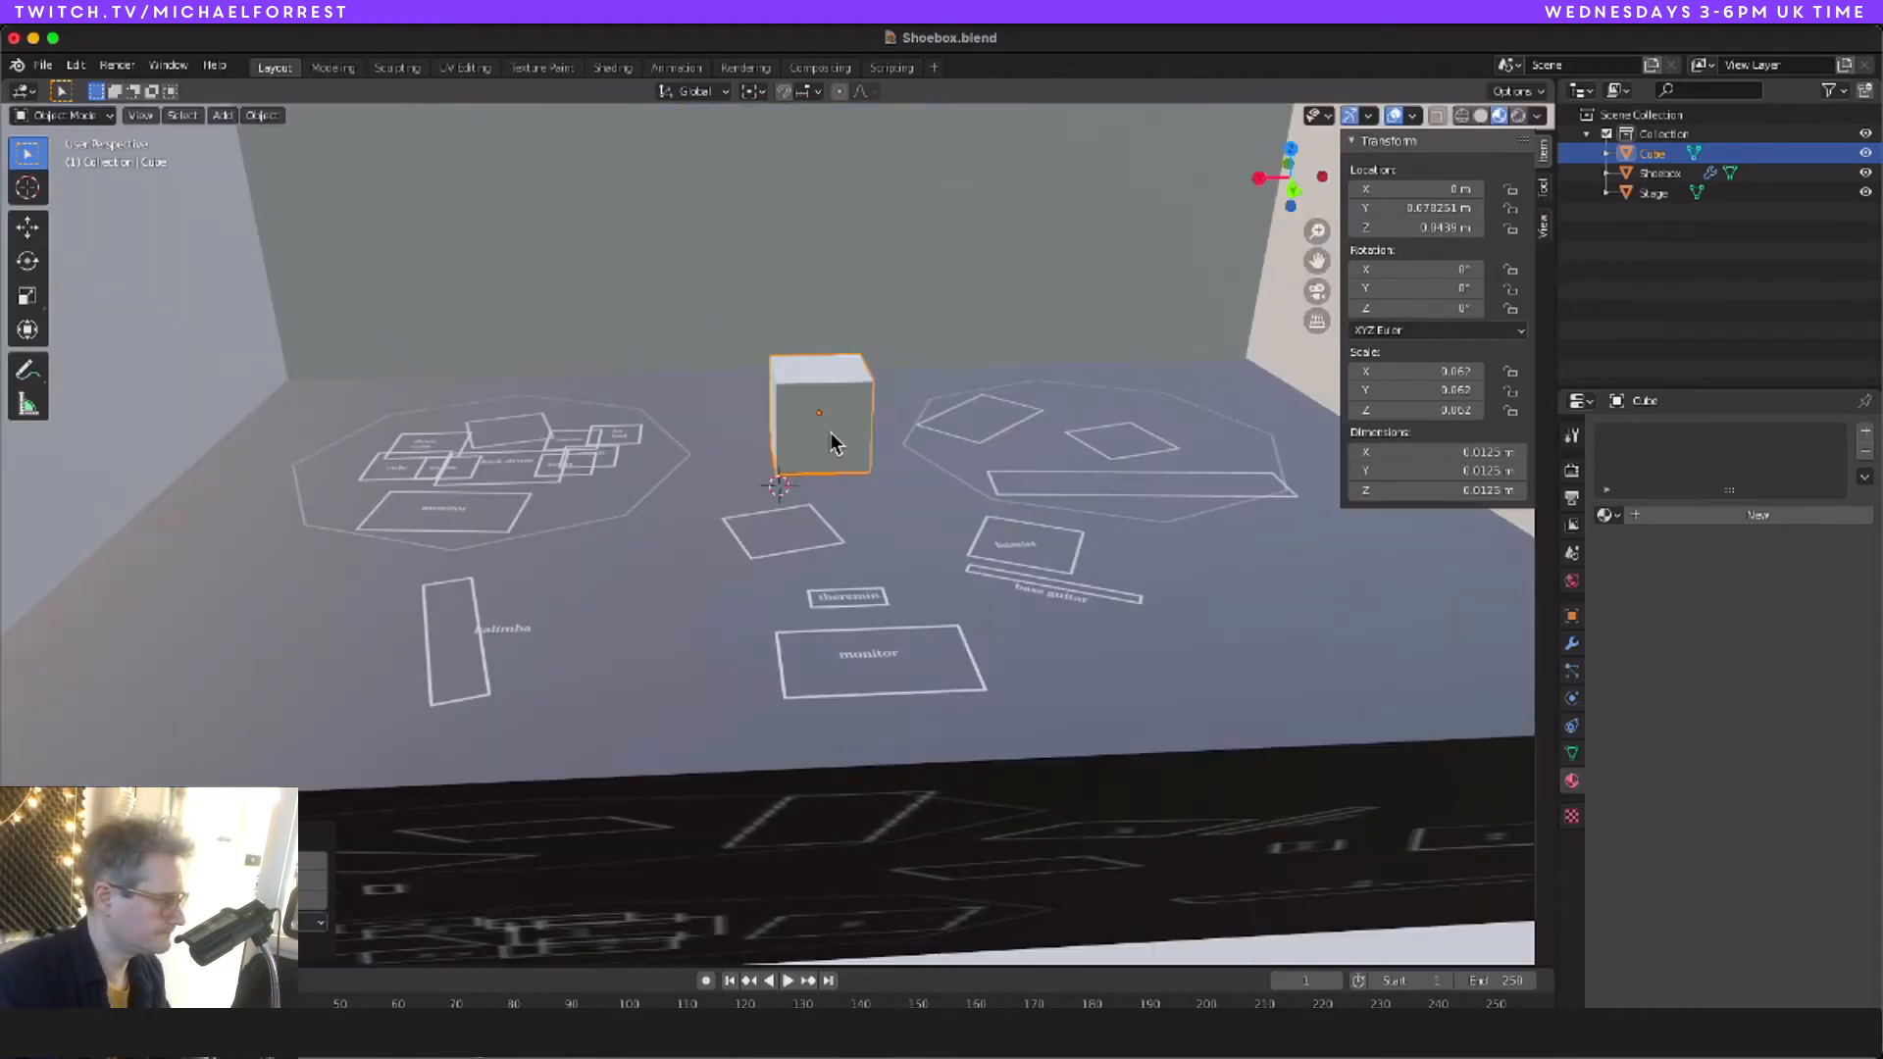
Step: In Edit Mode, duplicate the cube's mesh straight down along Z and scale the copy to about 0.77 as the torso
{"action": "key", "text": "Tab"}
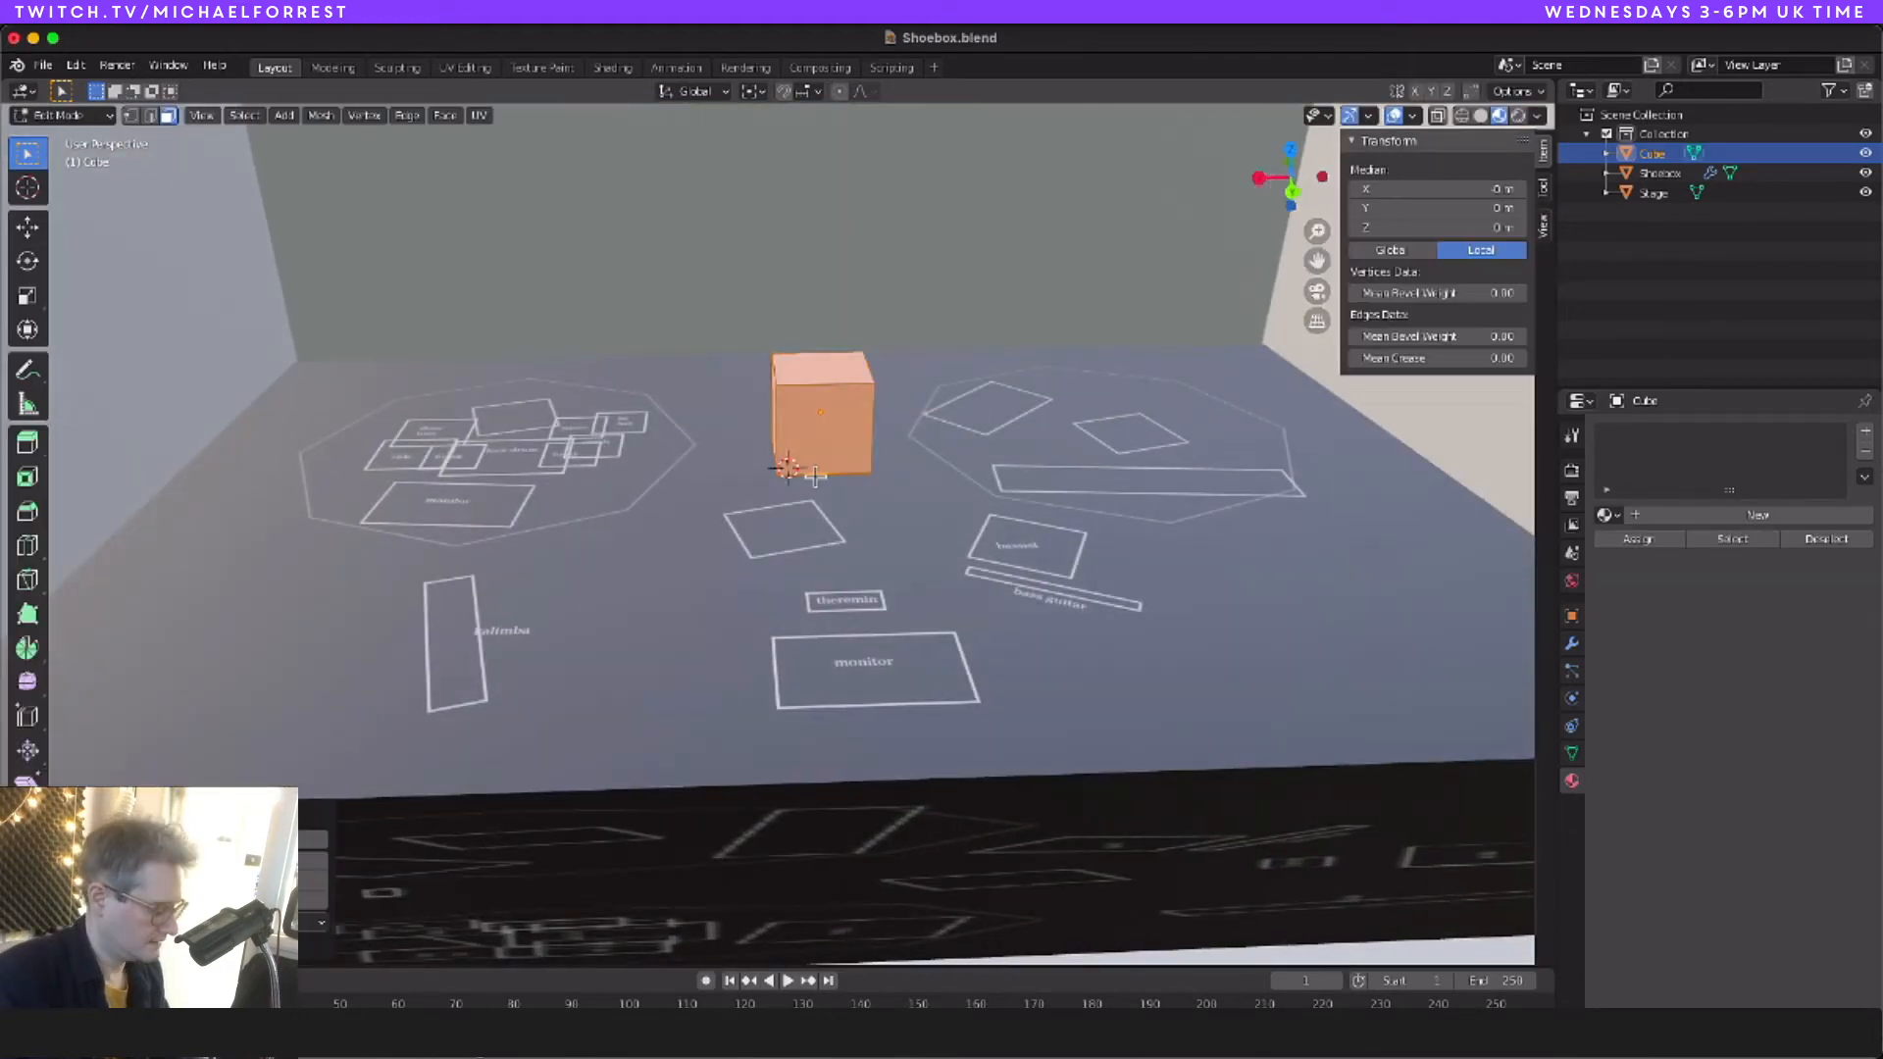
{"action": "key", "text": "g"}
{"action": "key", "text": "z"}
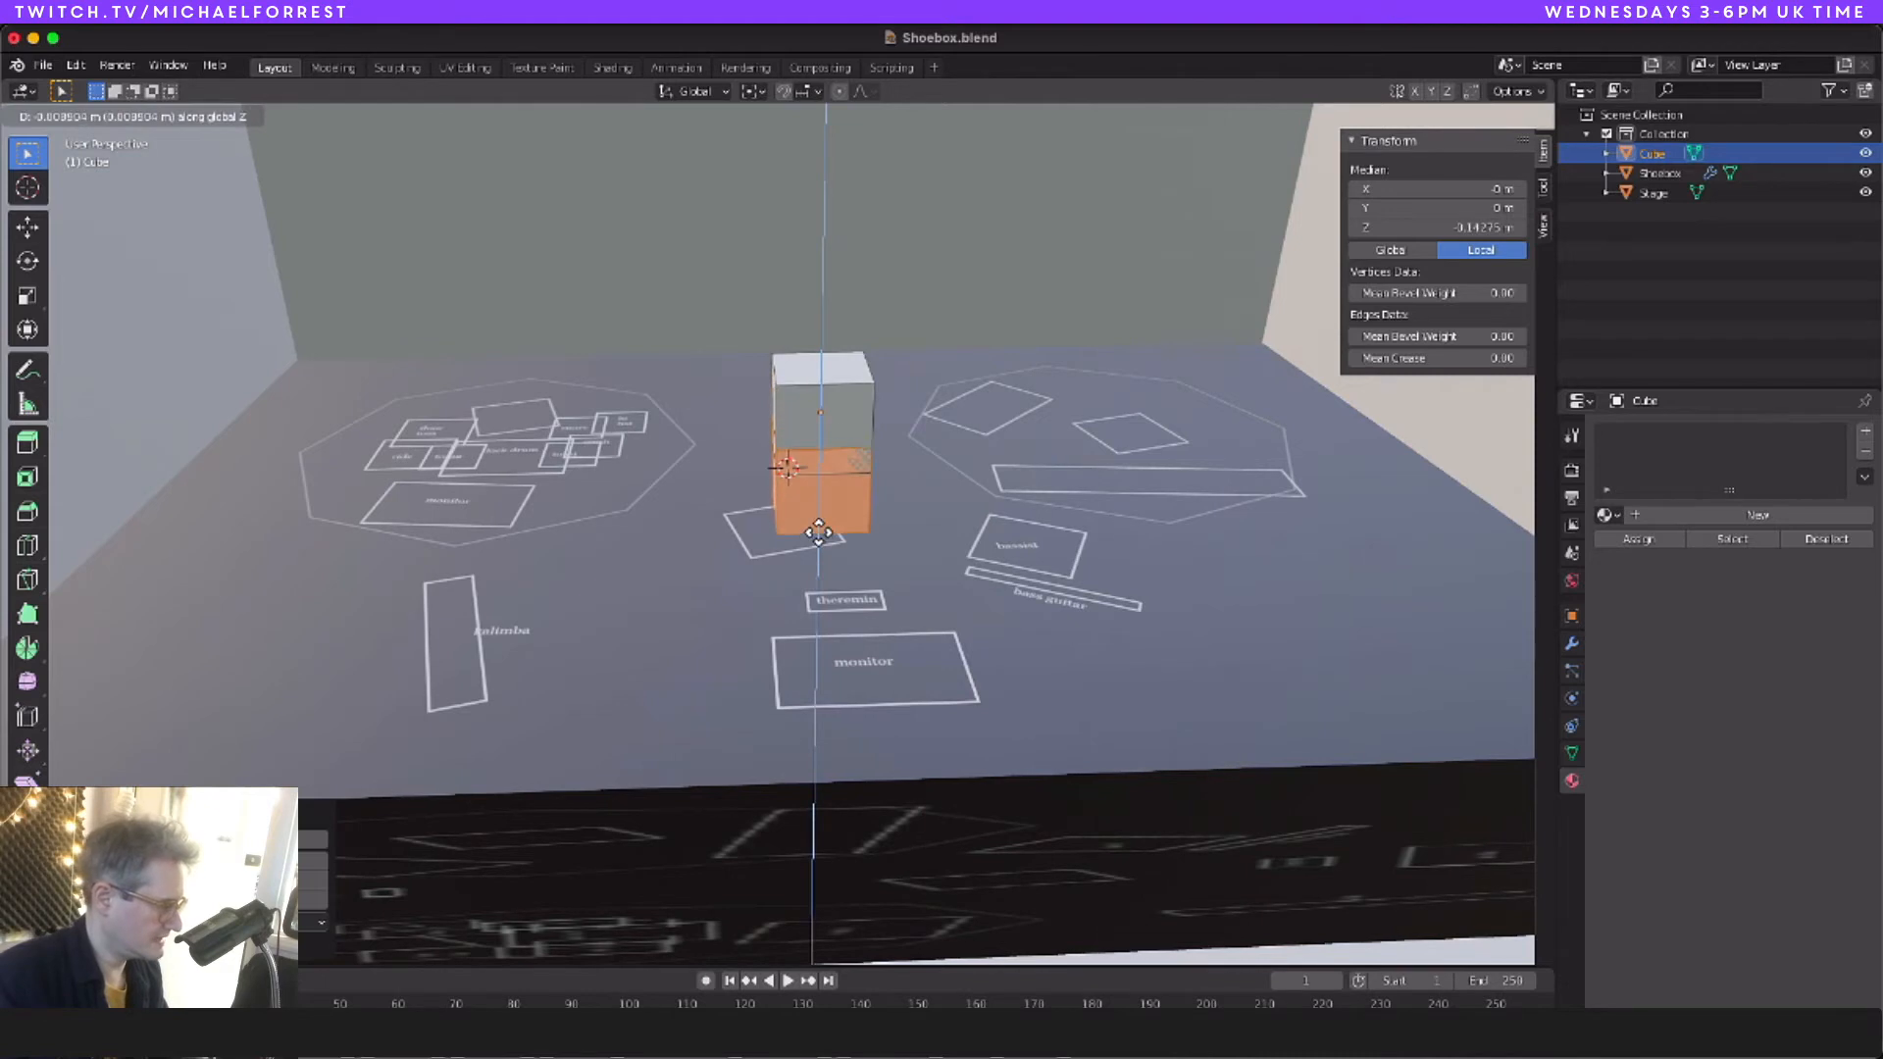
{"action": "left_click", "coordinate": [819, 519]}
{"action": "key", "text": "s"}
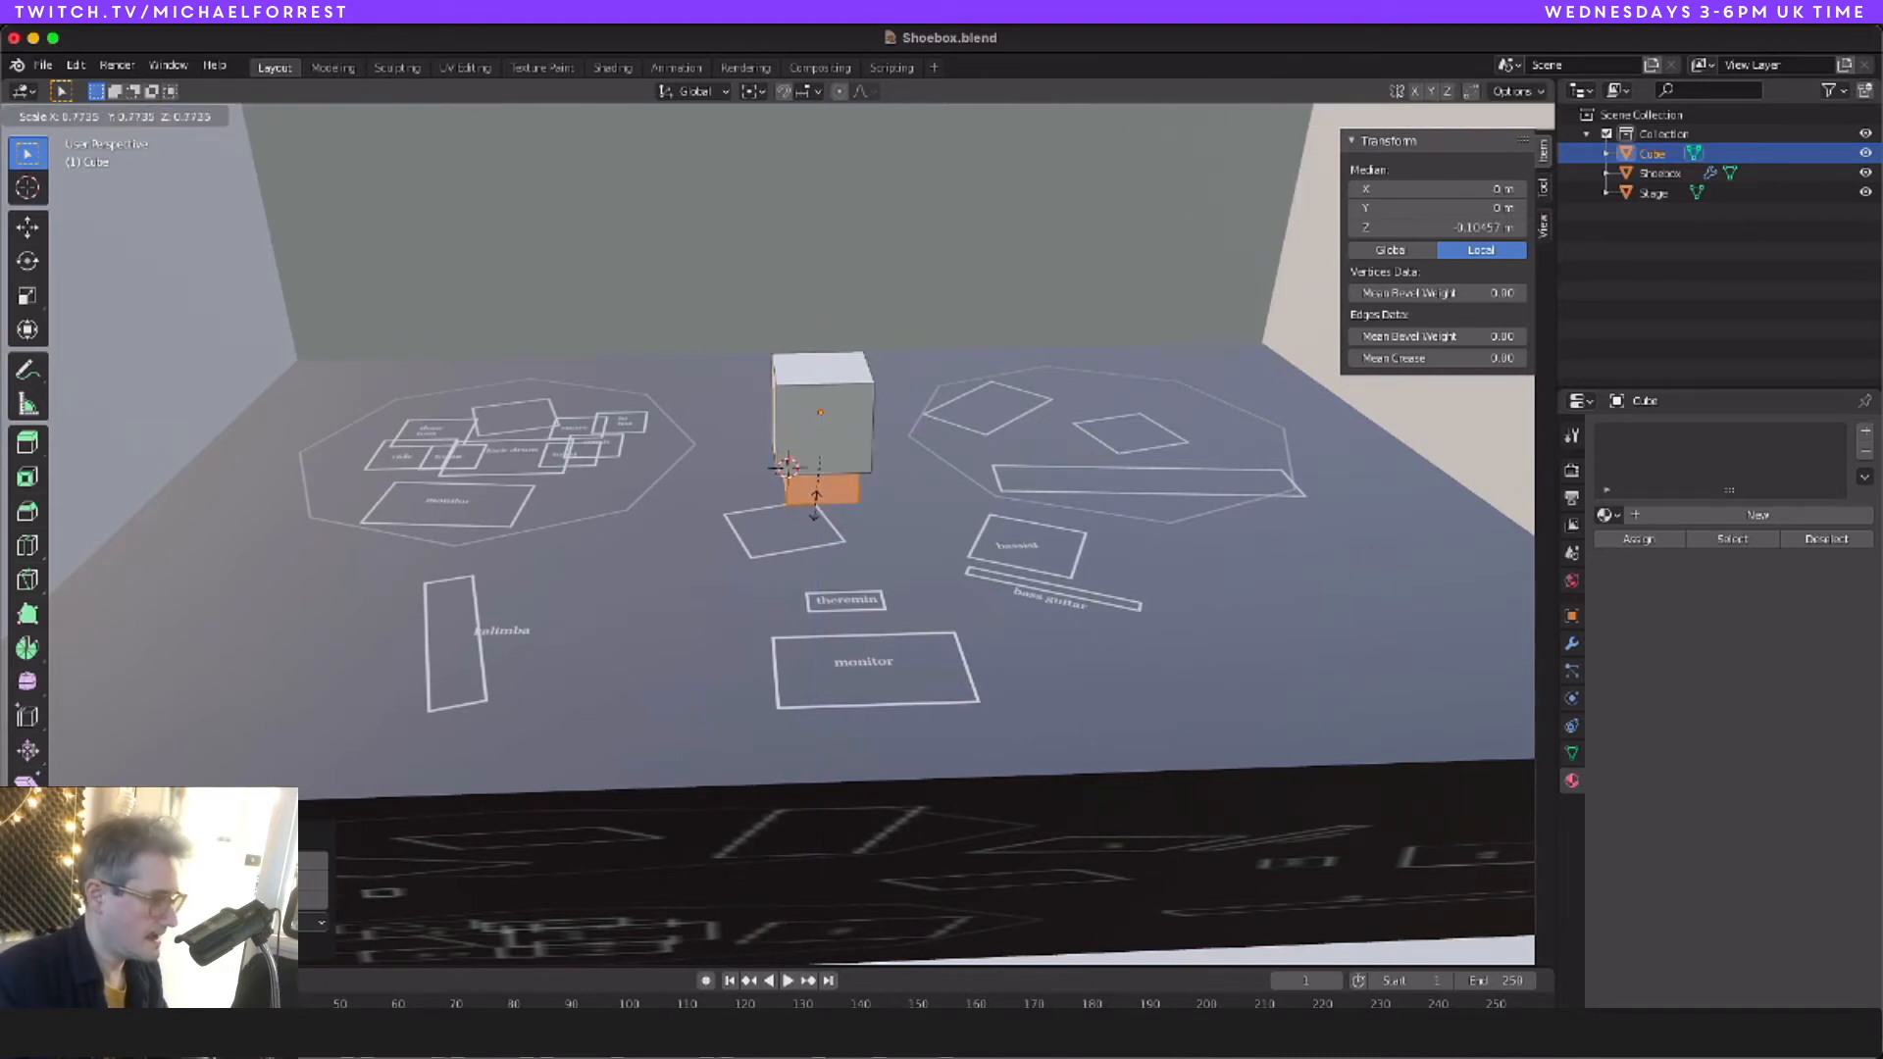
{"action": "left_click", "coordinate": [787, 466]}
Step: Duplicate the torso block and move the copy down along Z to form the legs
{"action": "middle_click_drag", "start_coordinate": [788, 466], "coordinate": [812, 477]}
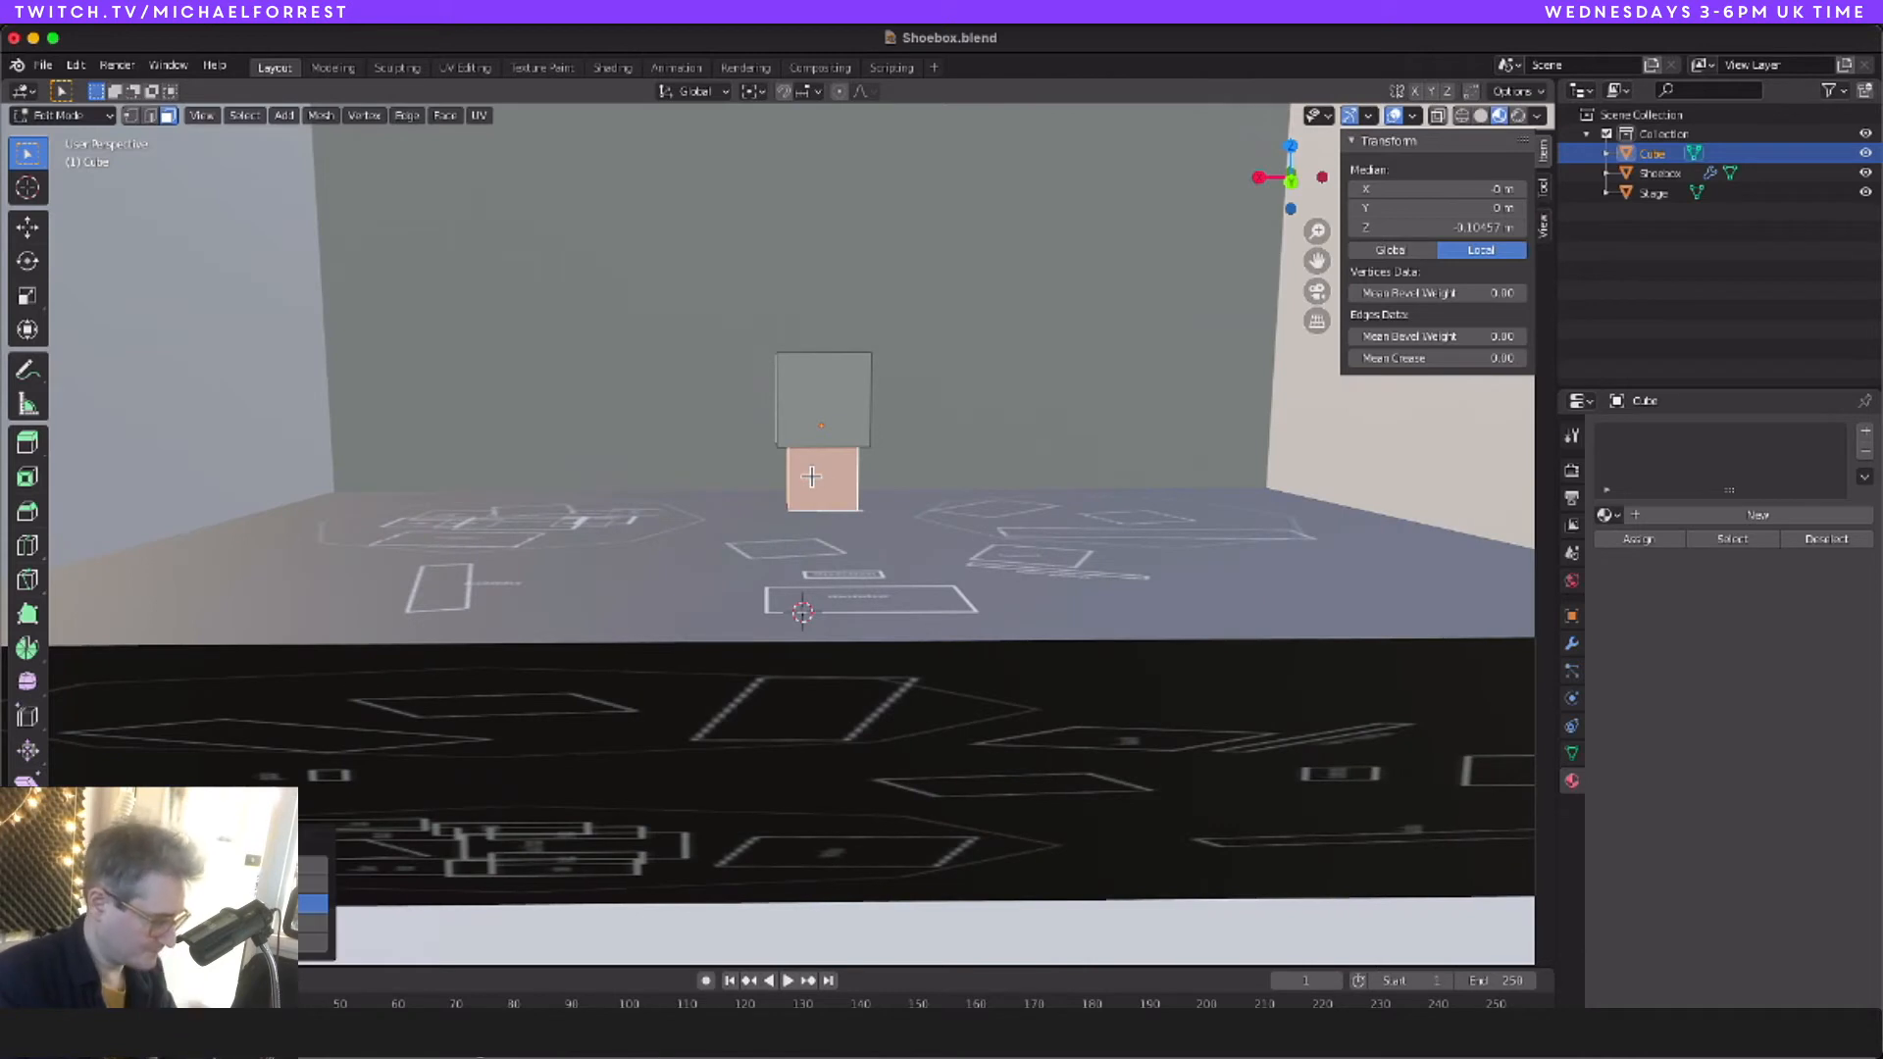
{"action": "middle_click_drag", "start_coordinate": [831, 483], "coordinate": [788, 497]}
{"action": "key", "text": "g"}
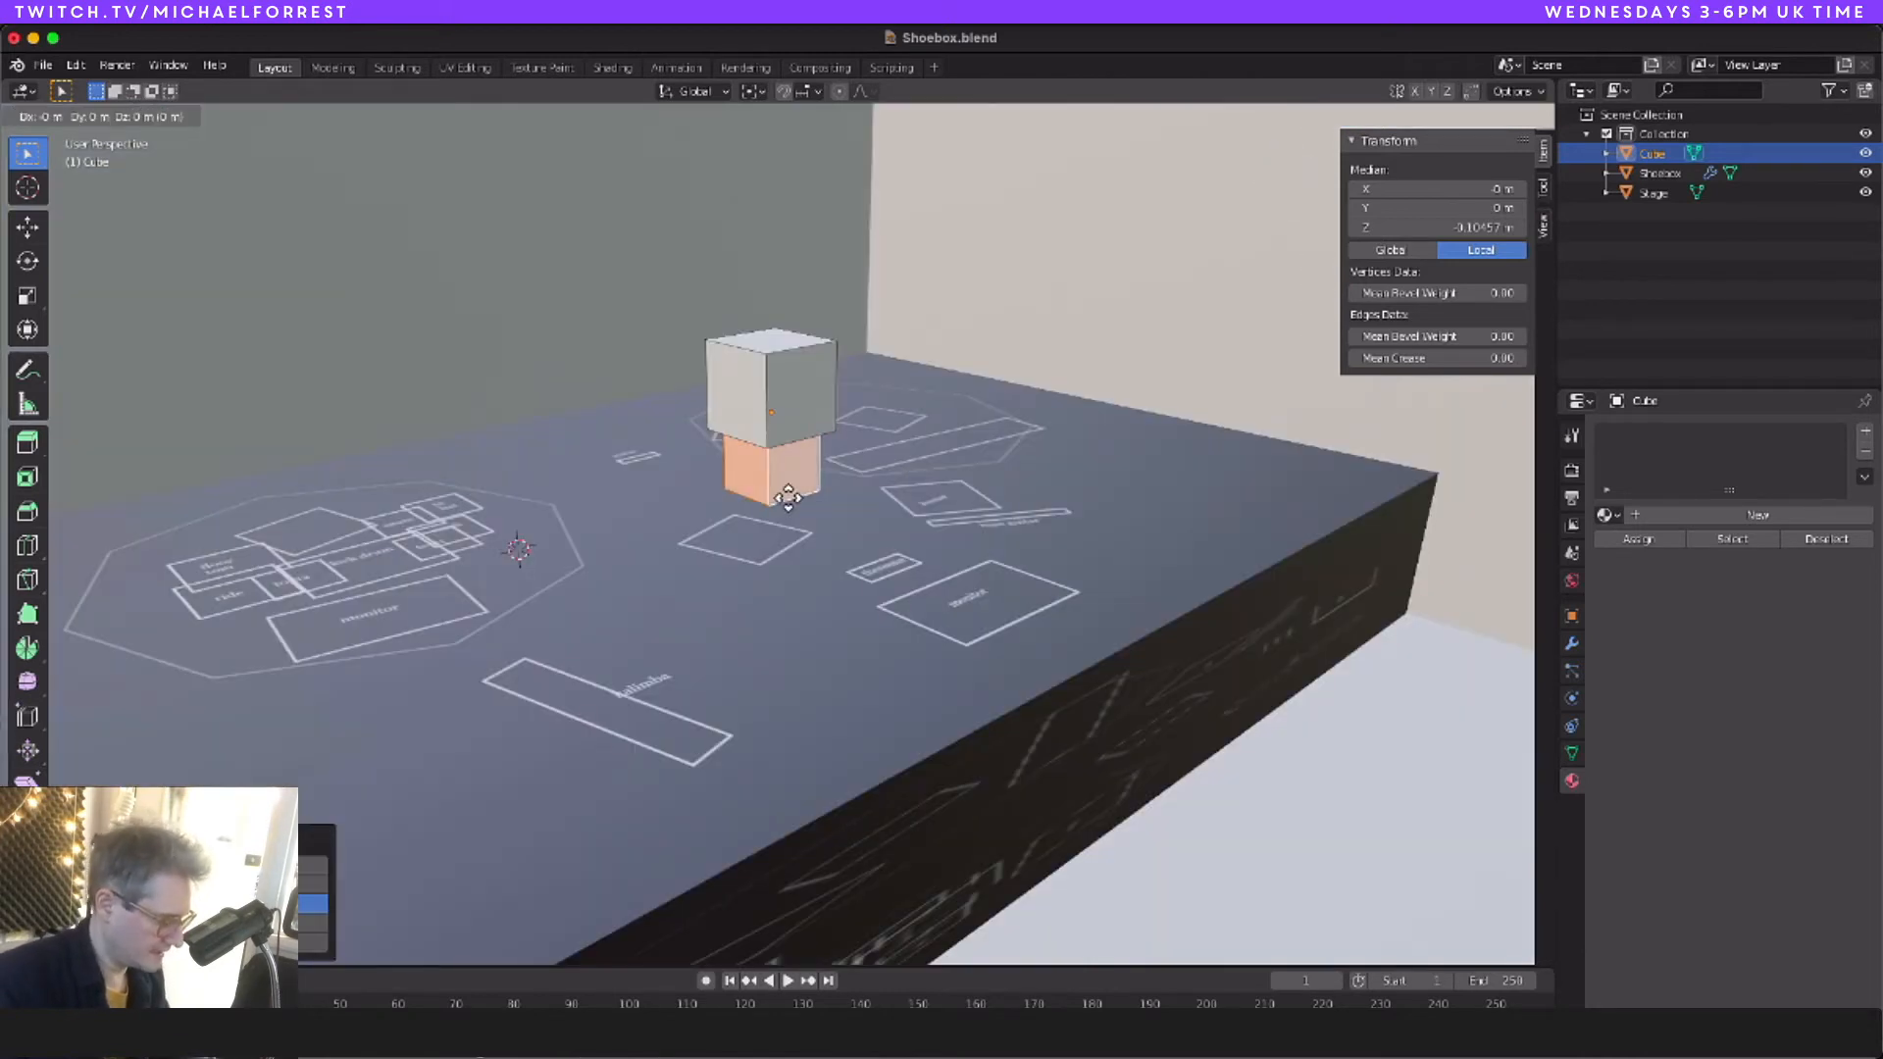
{"action": "key", "text": "z"}
{"action": "left_click", "coordinate": [787, 539]}
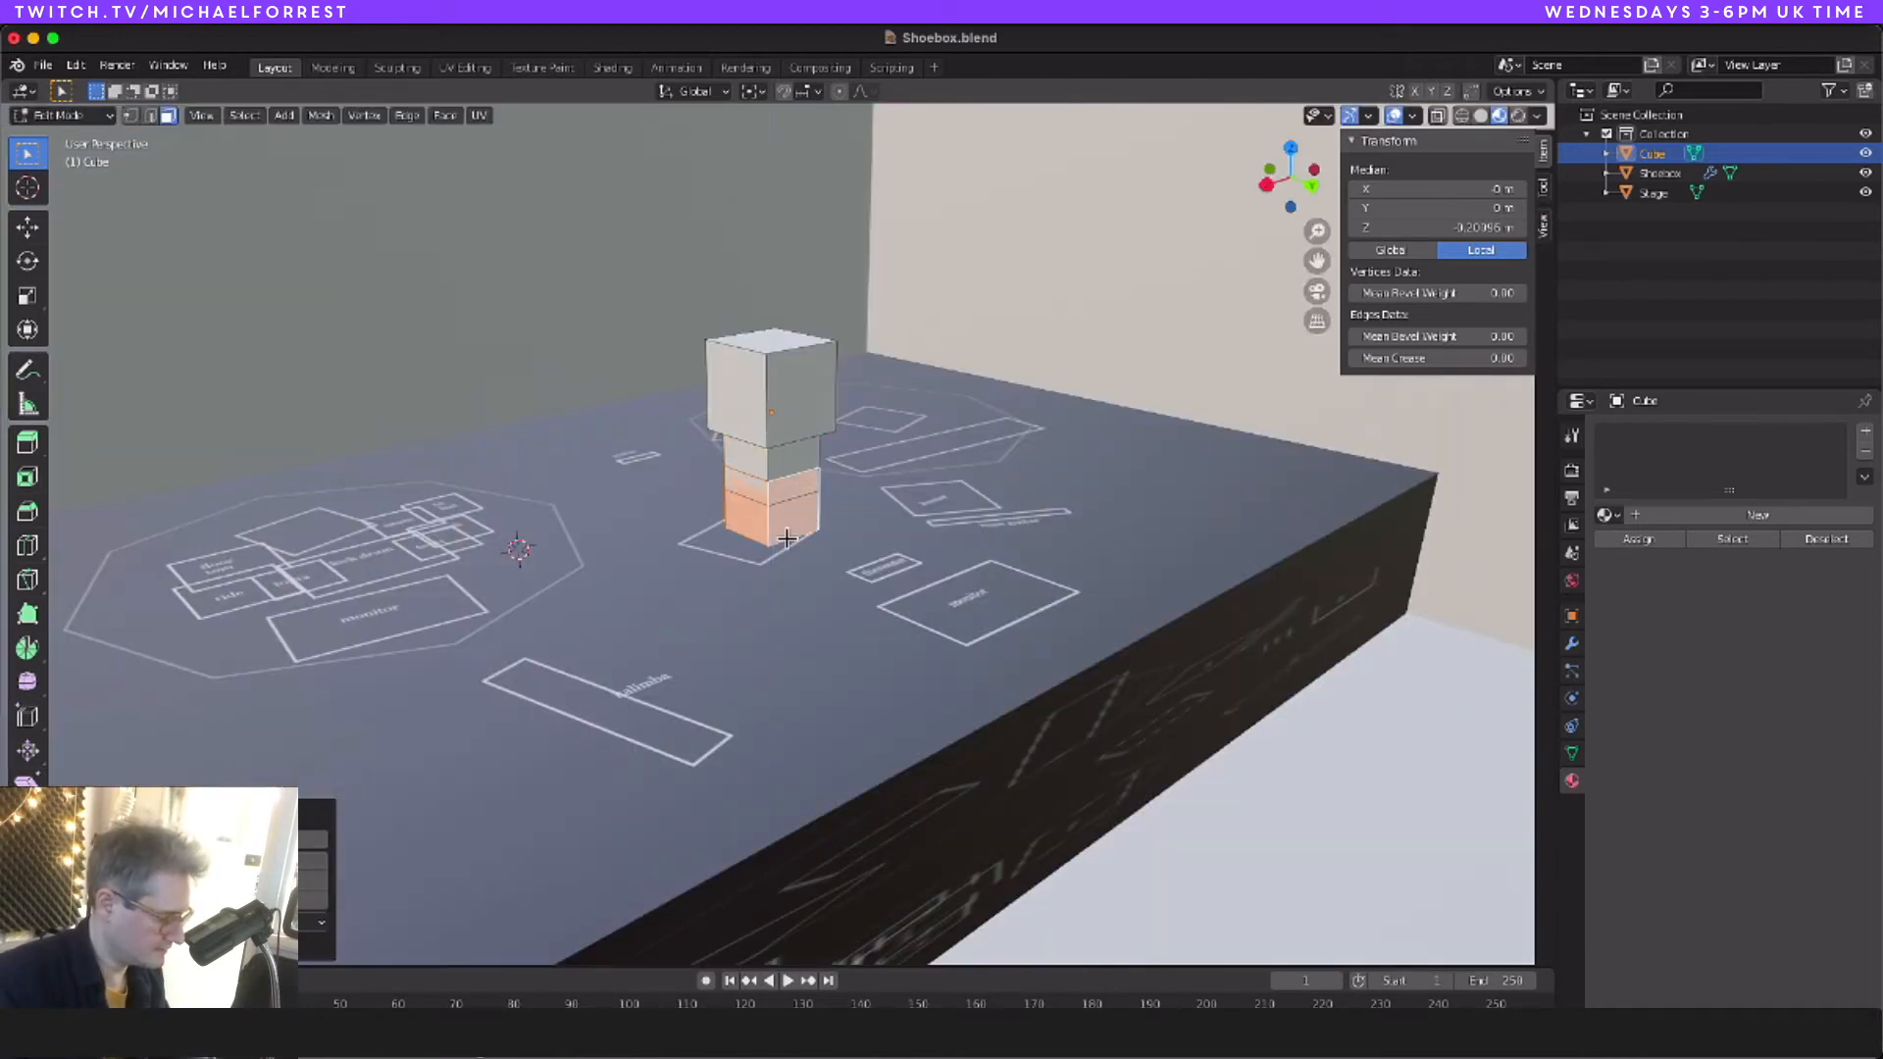
Step: Narrow the leg block along X and Y, and stretch its height slightly along Z
{"action": "key", "text": "s"}
{"action": "key", "text": "x"}
{"action": "left_click", "coordinate": [775, 524]}
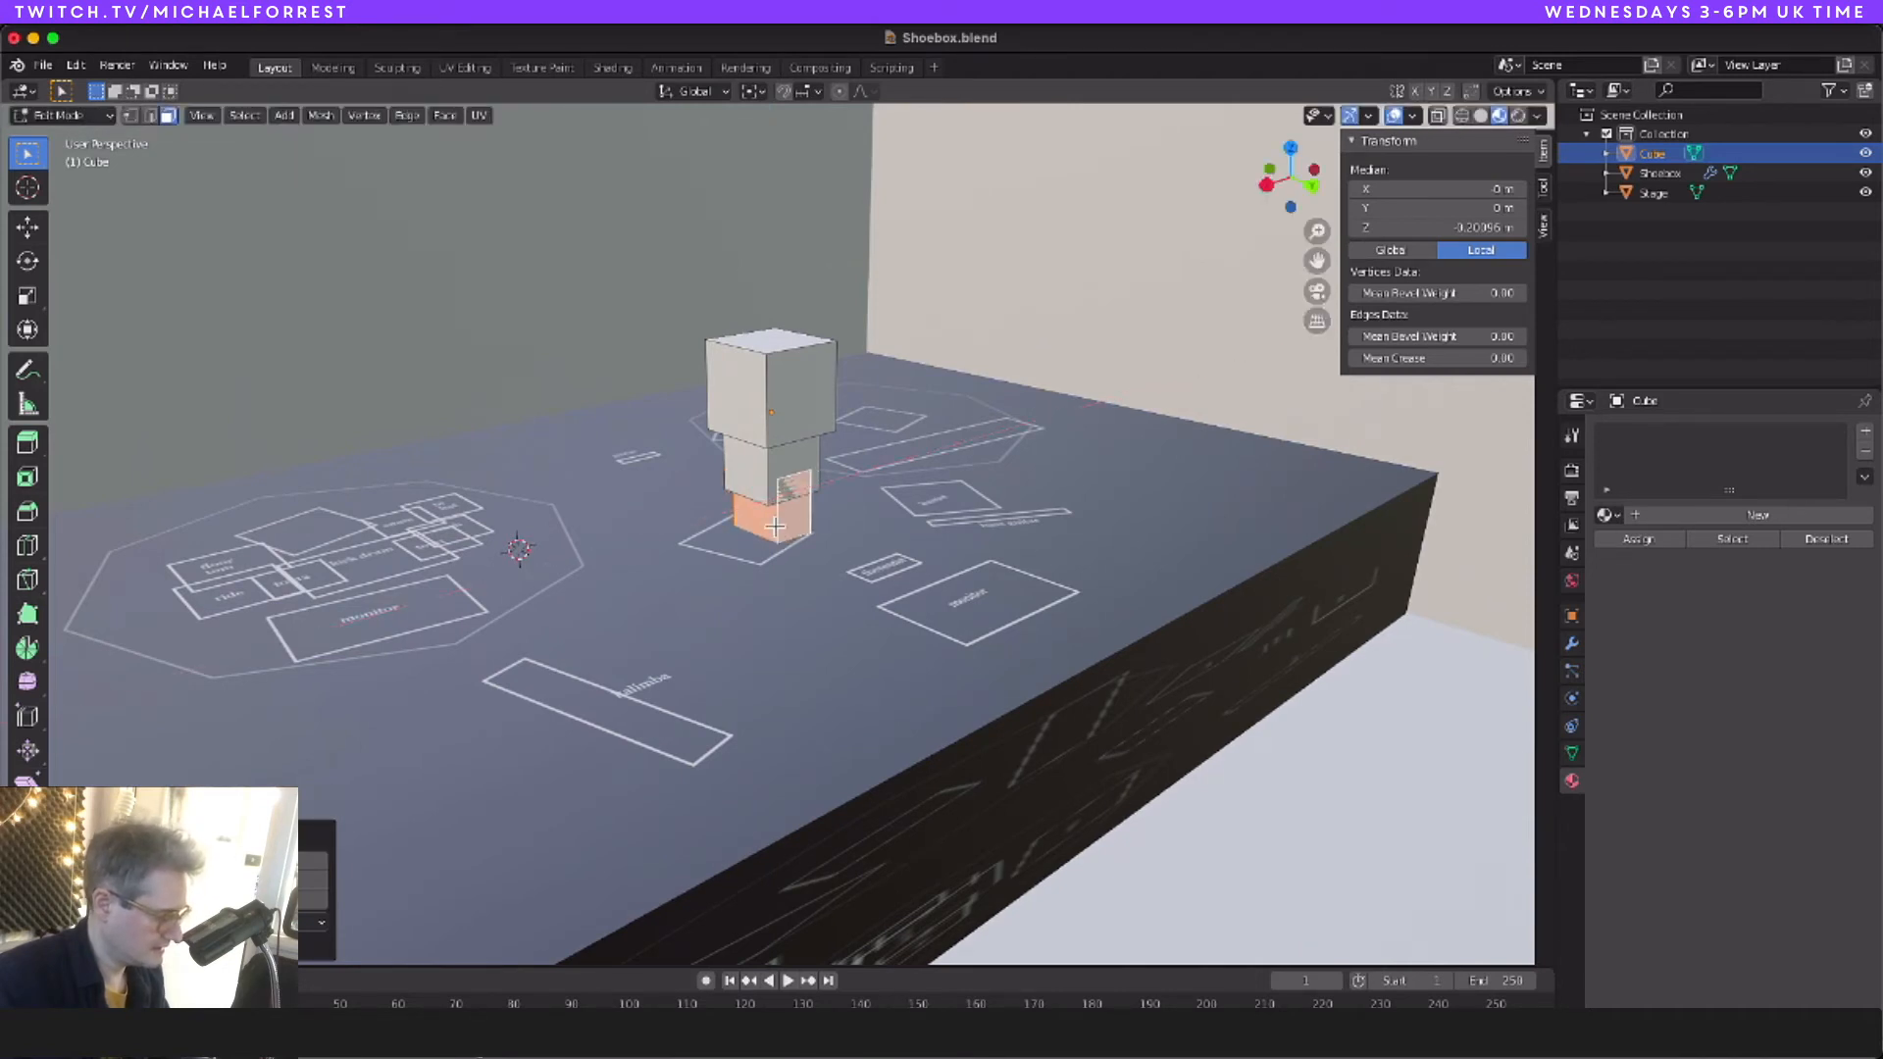
{"action": "key", "text": "s"}
{"action": "key", "text": "y"}
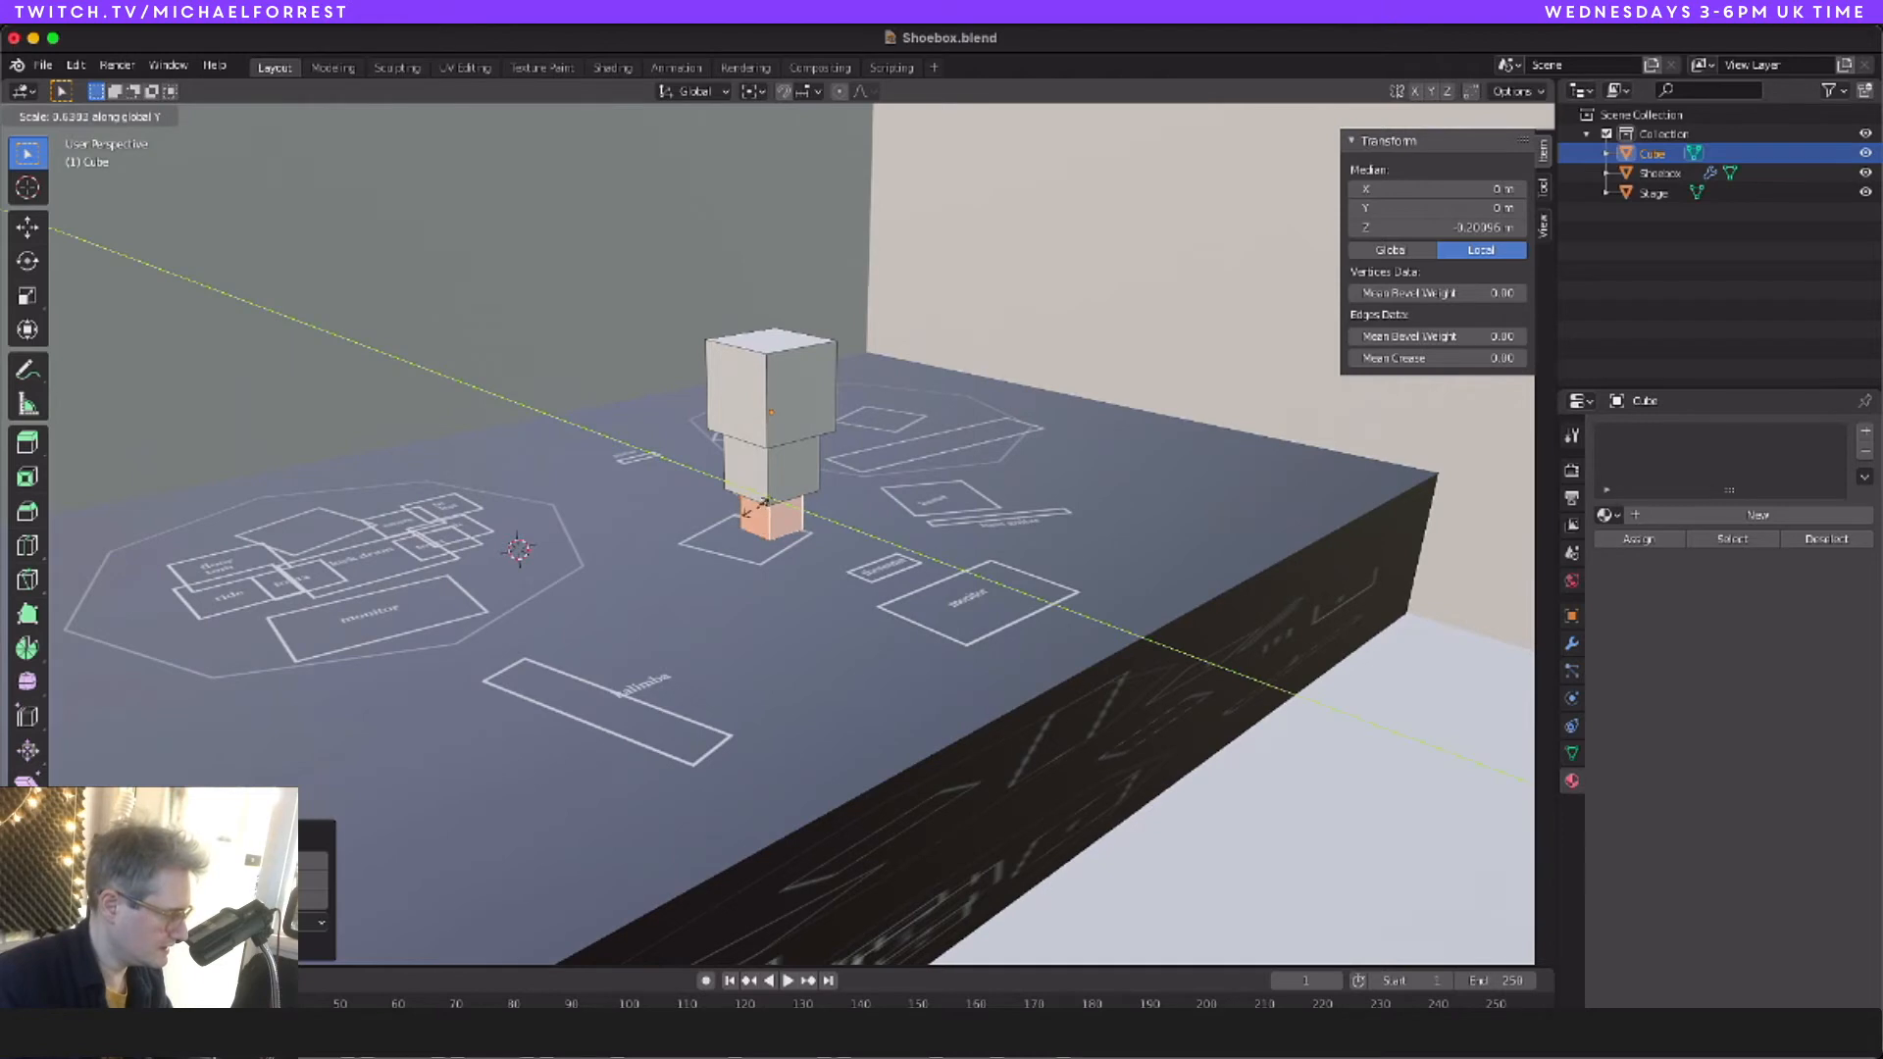
{"action": "left_click", "coordinate": [772, 509]}
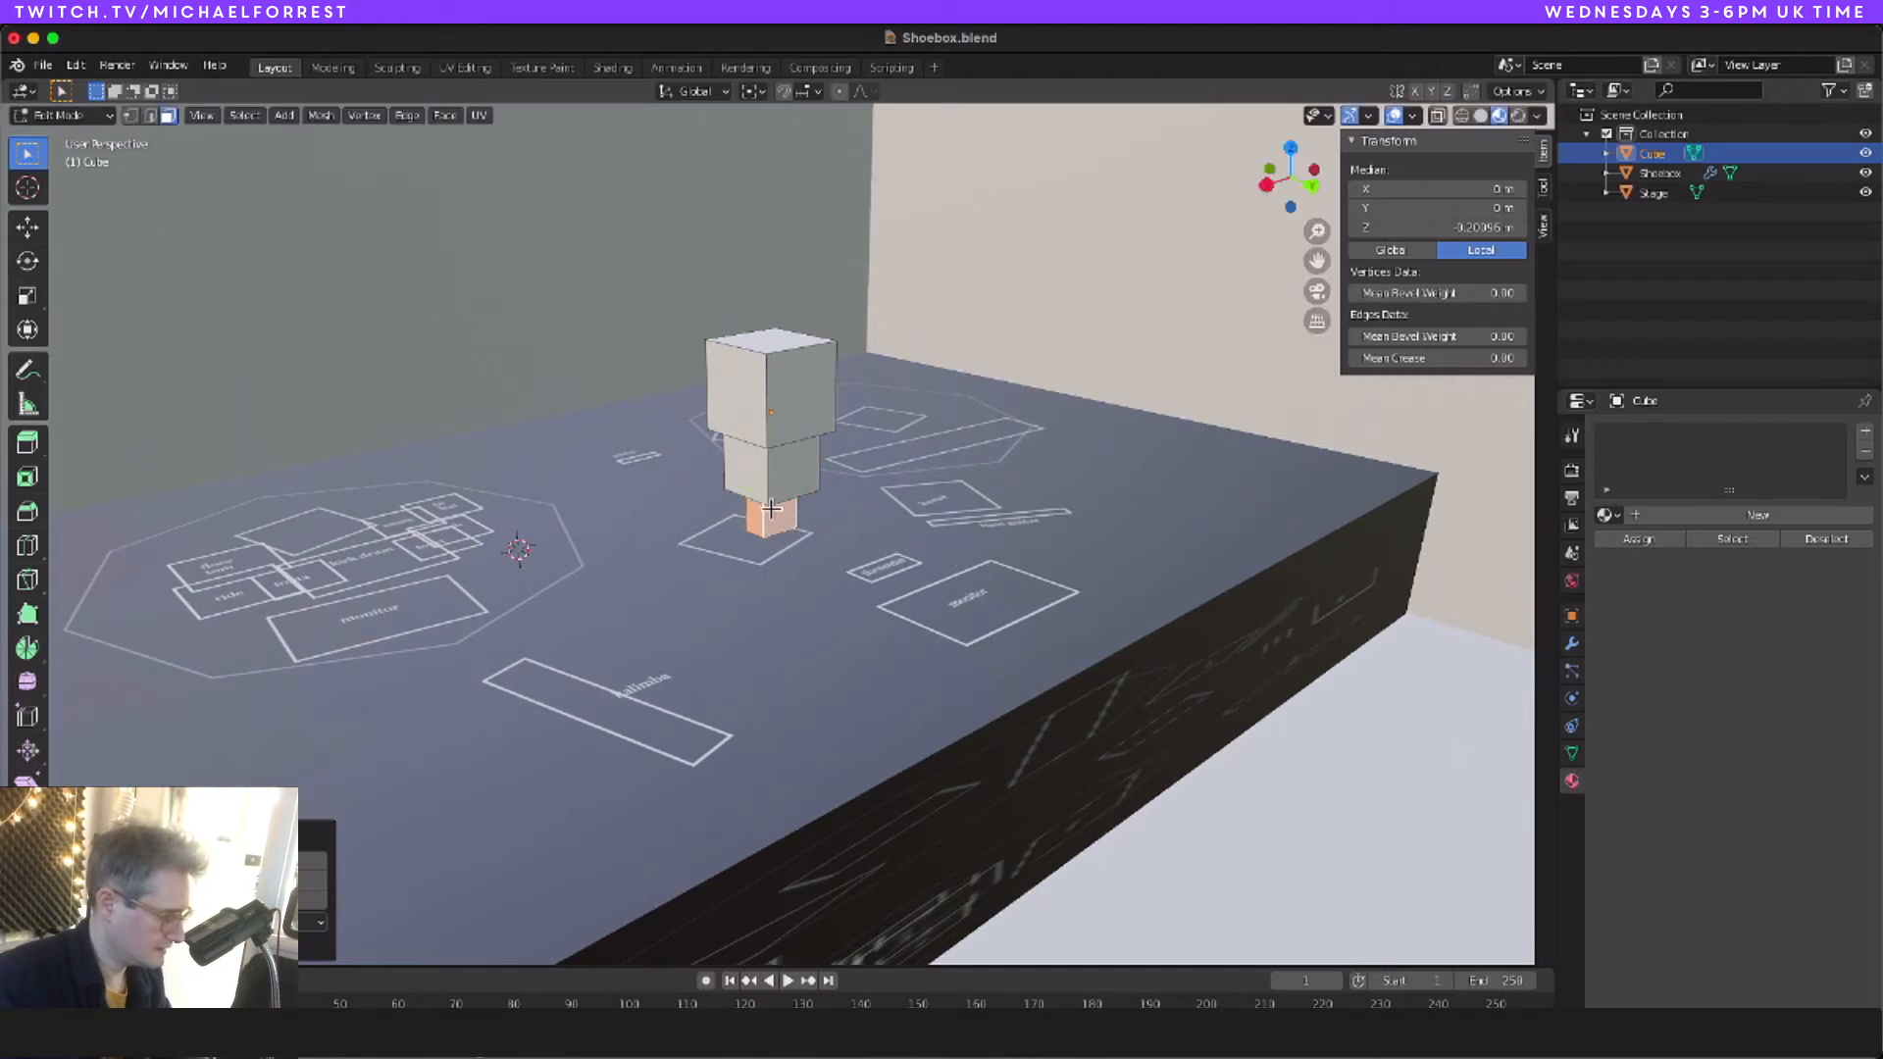
{"action": "key", "text": "s"}
{"action": "key", "text": "z"}
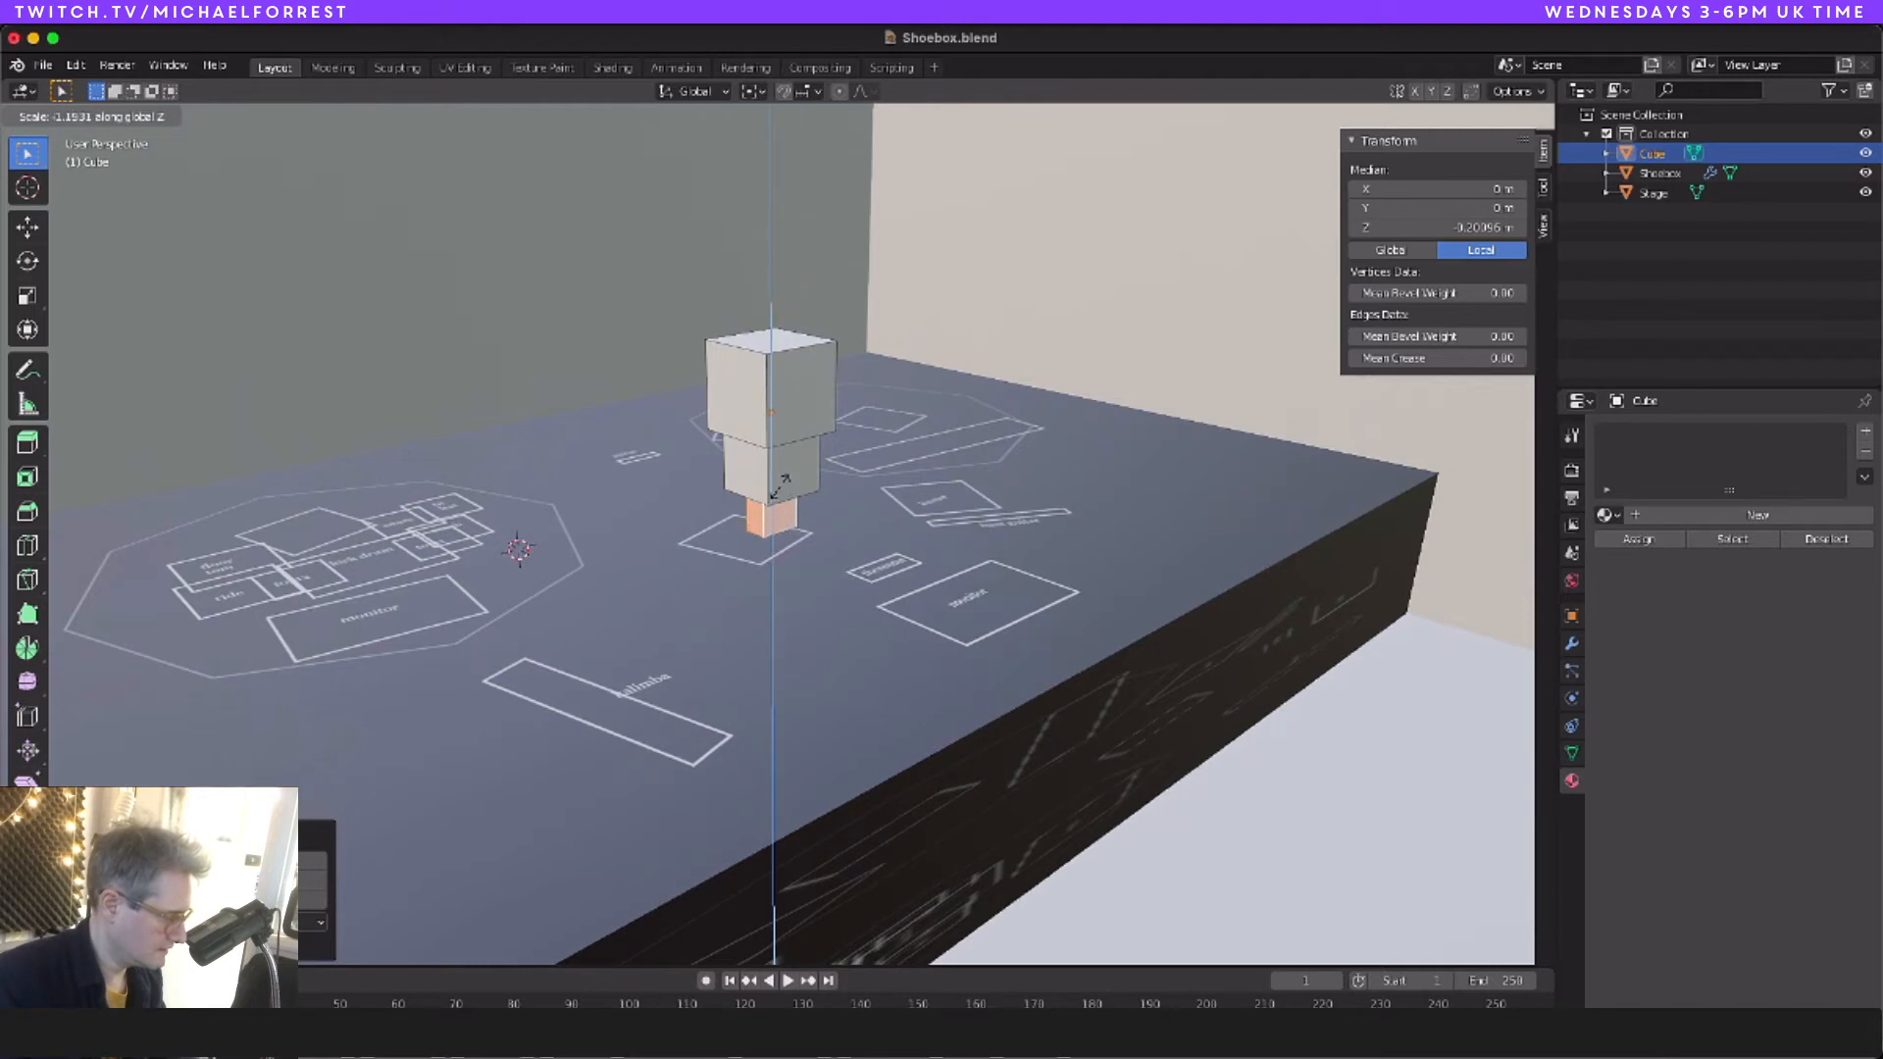
{"action": "left_click", "coordinate": [780, 489]}
Step: Examine the block figure from the front and compare its proportions with the cube character reference in Sketch
{"action": "scroll", "coordinate": [867, 492], "scroll_direction": "right", "scroll_amount": 10}
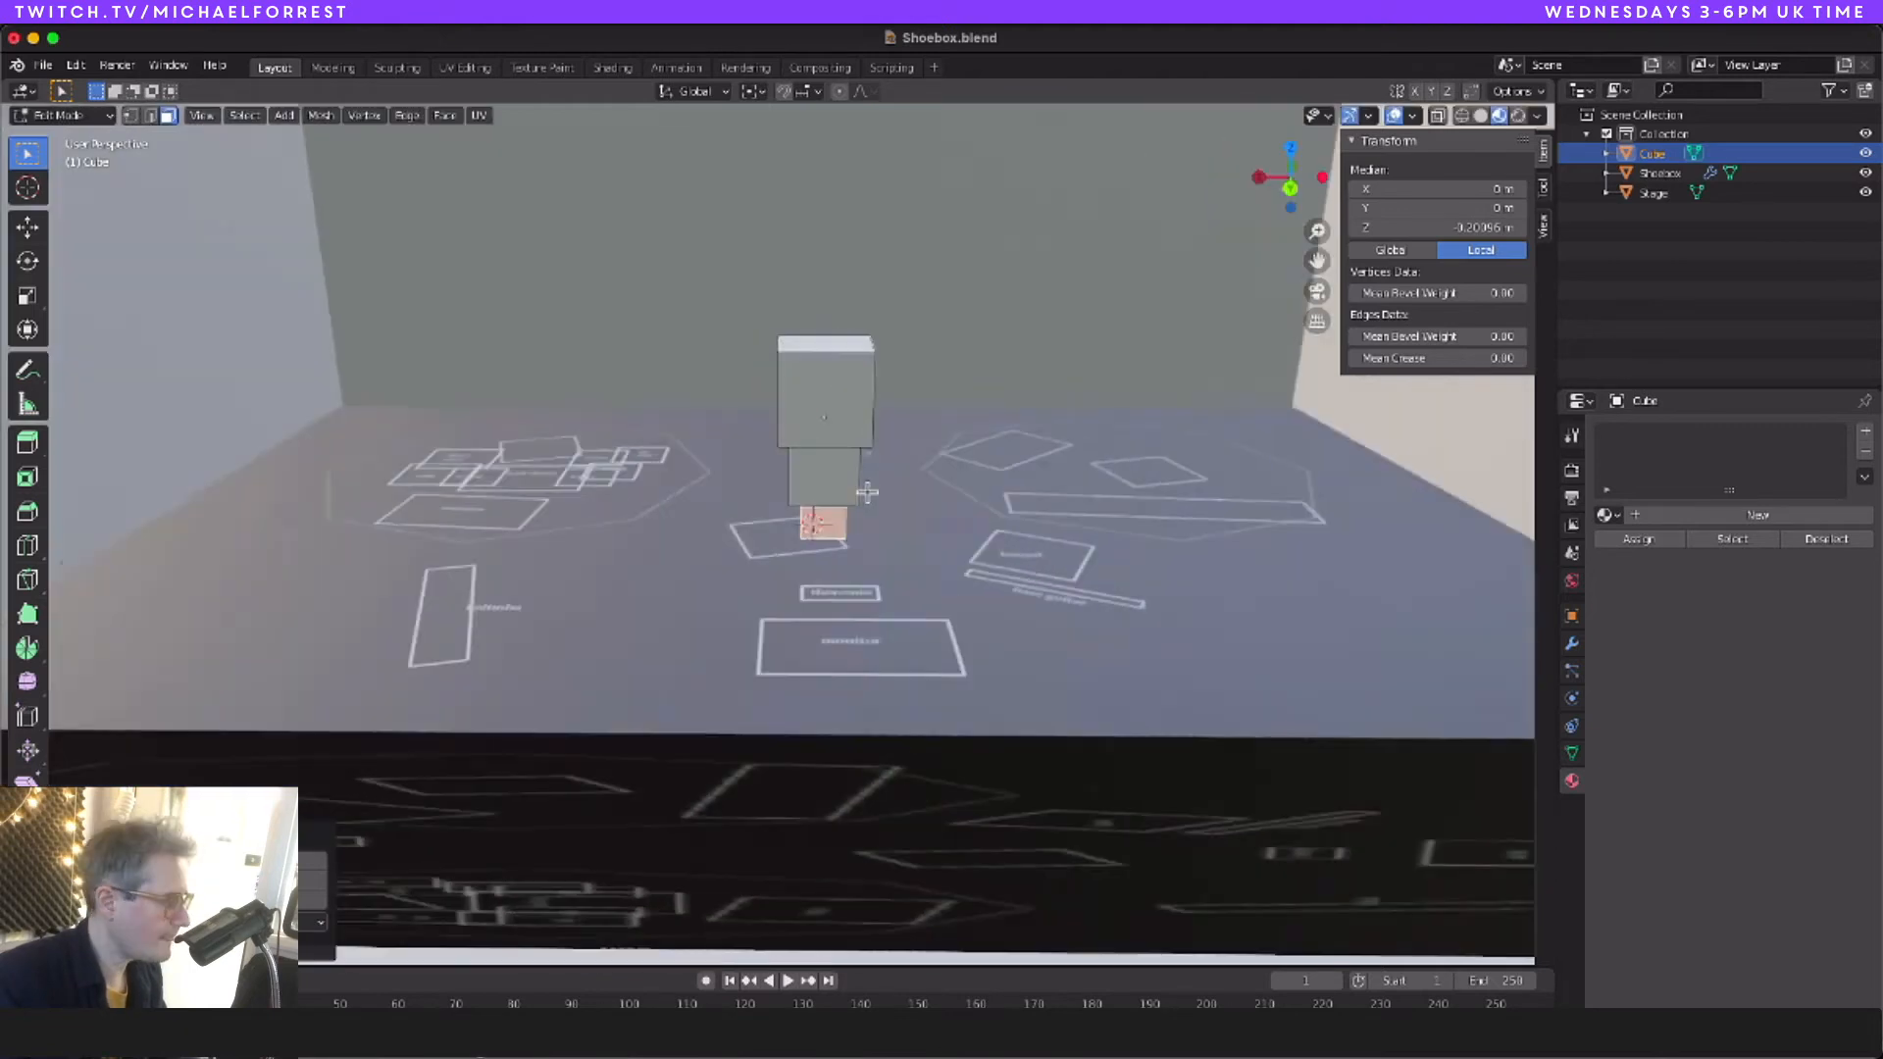
{"action": "scroll", "coordinate": [867, 493], "scroll_direction": "down", "scroll_amount": 5}
{"action": "scroll", "coordinate": [867, 493], "scroll_direction": "up", "scroll_amount": 3}
{"action": "key", "text": "super+Tab"}
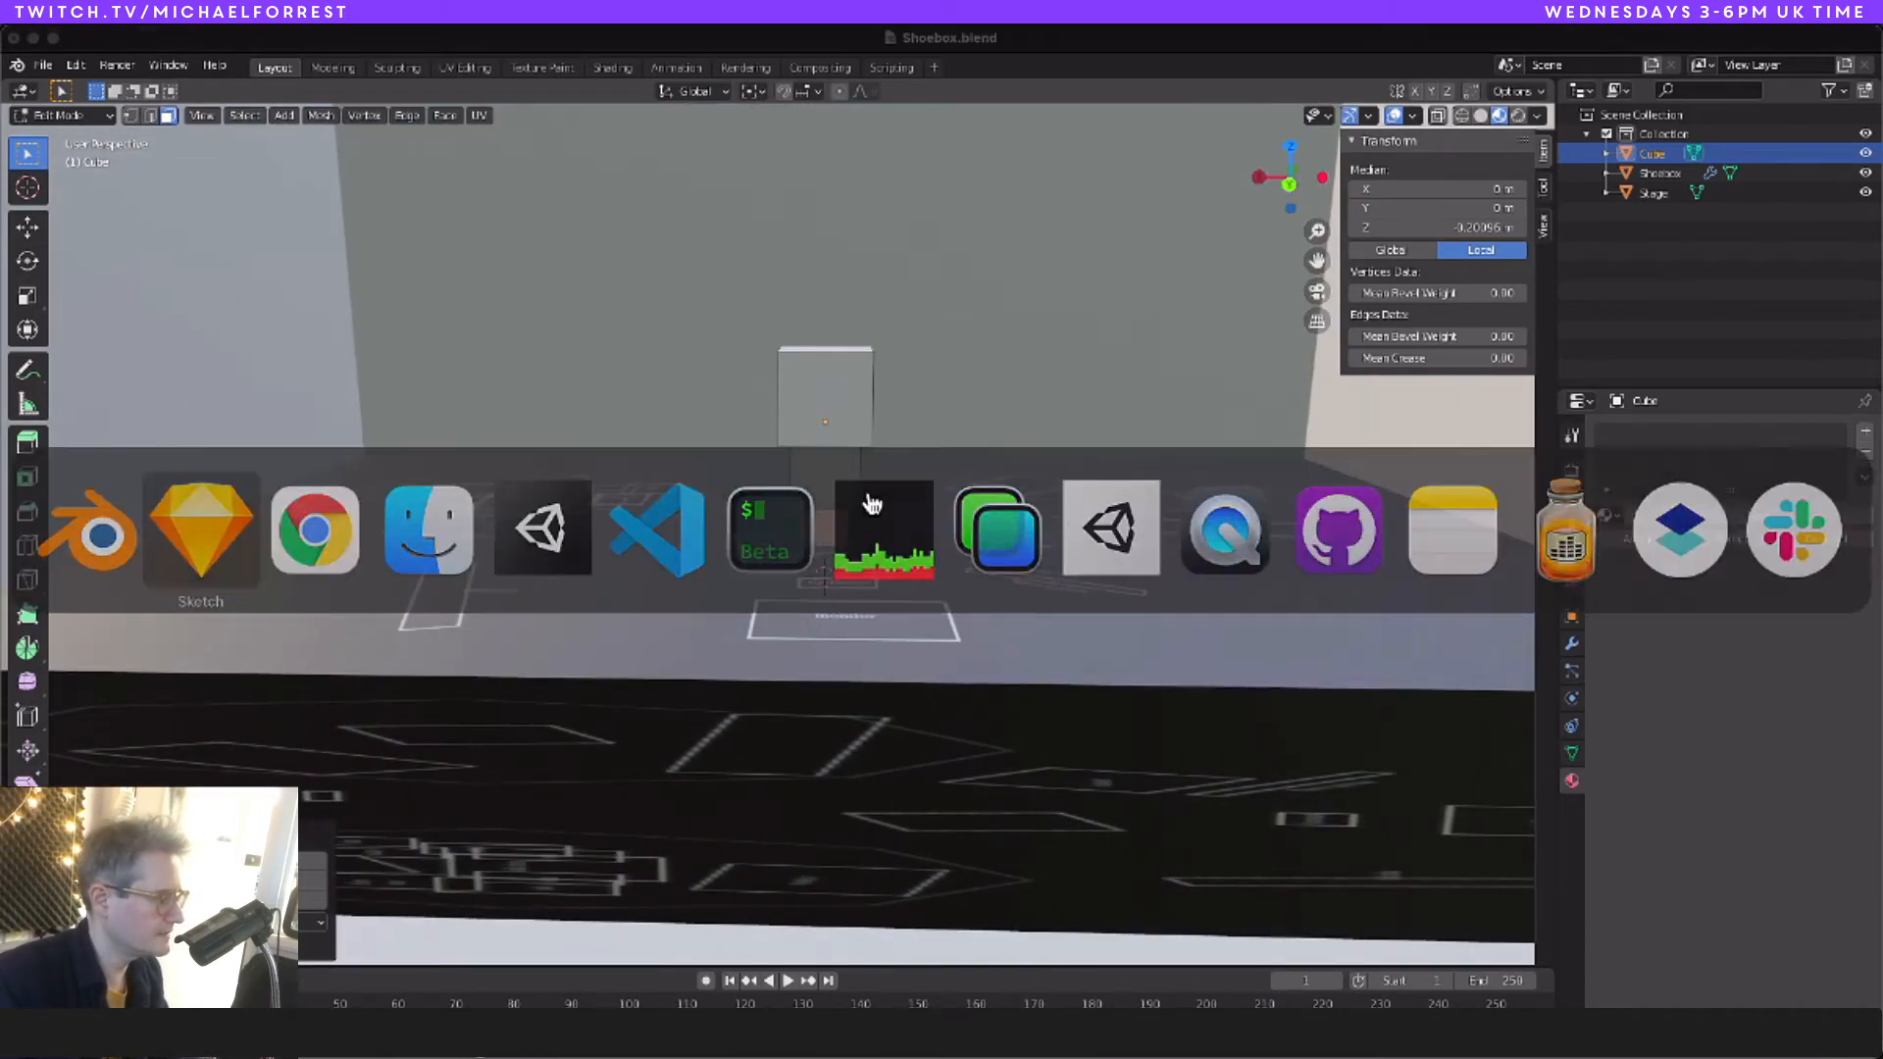
{"action": "scroll", "coordinate": [876, 505], "scroll_direction": "left", "scroll_amount": 4}
{"action": "scroll", "coordinate": [875, 498], "scroll_direction": "right", "scroll_amount": 2}
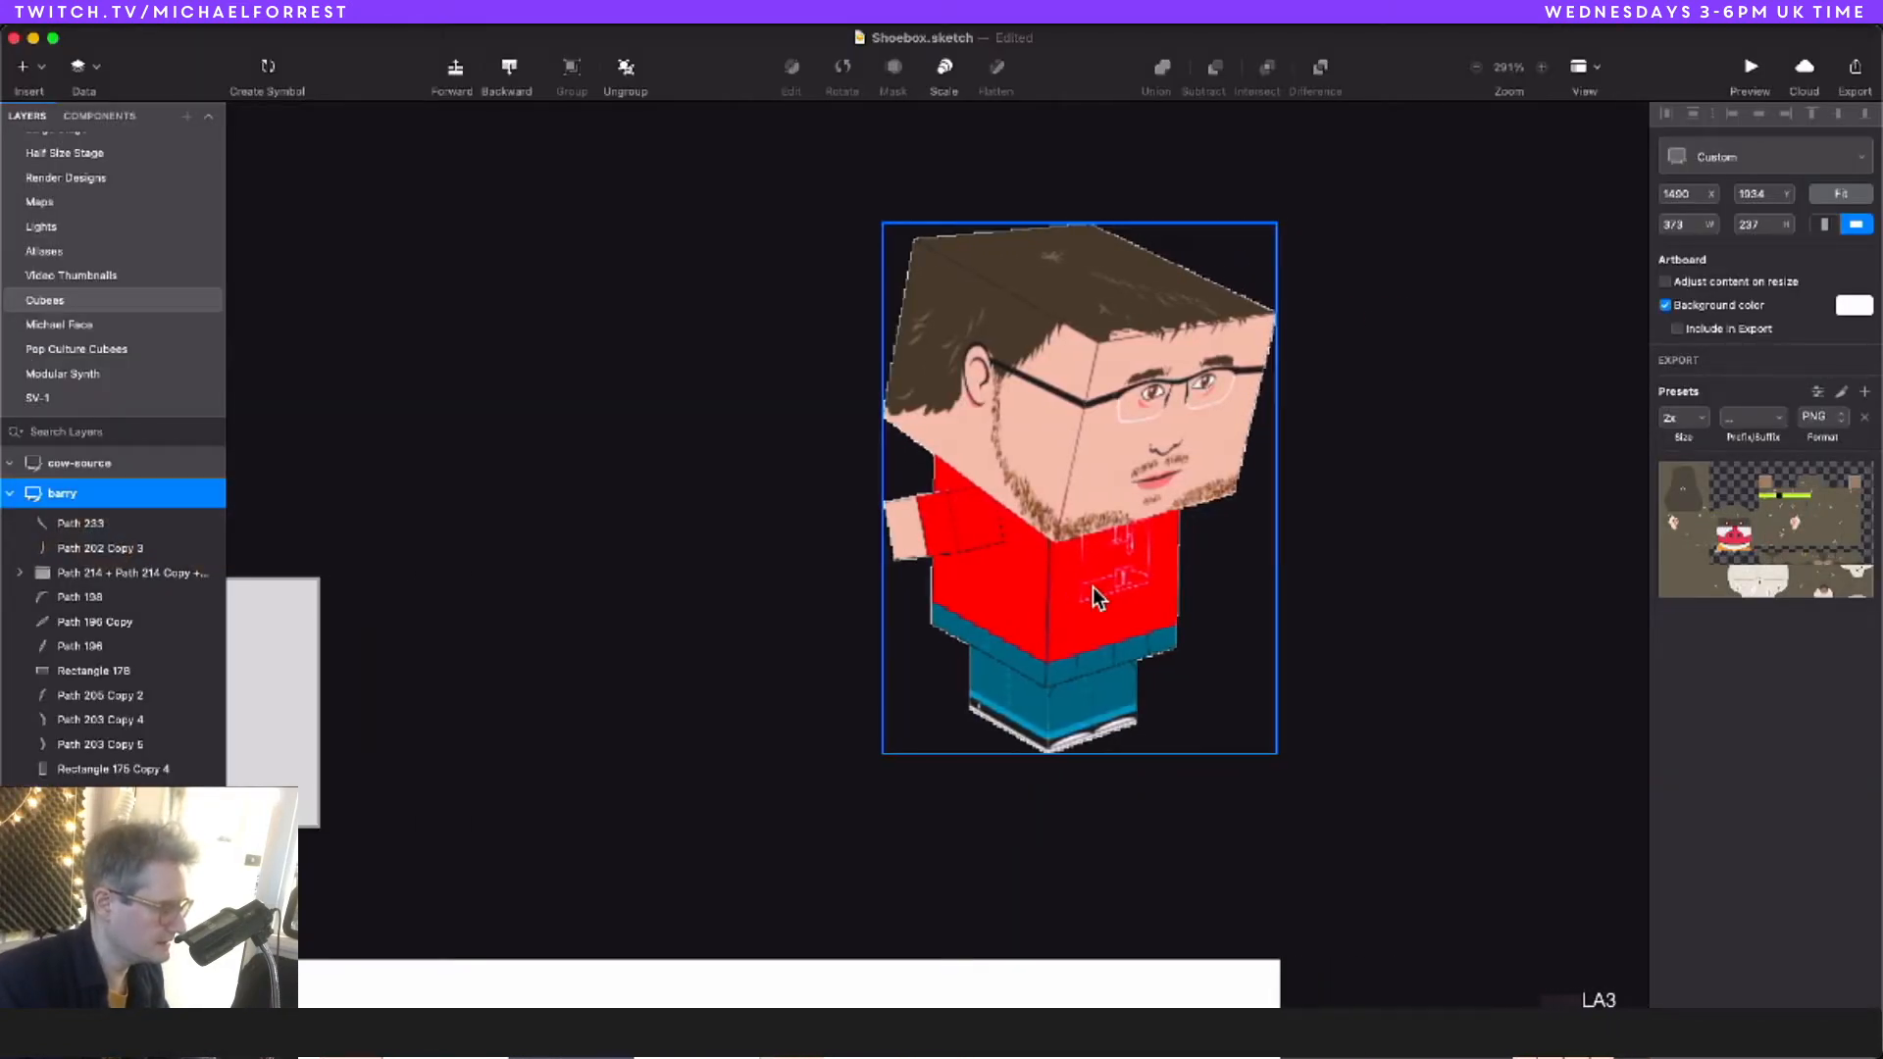
Step: Switch to Blender, pull a copy of the torso block out along X, and scale it down into an arm beside the torso
{"action": "key", "text": "super+Tab"}
{"action": "left_click", "coordinate": [822, 465]}
{"action": "scroll", "coordinate": [822, 465], "scroll_direction": "right", "scroll_amount": 10}
{"action": "scroll", "coordinate": [822, 465], "scroll_direction": "right", "scroll_amount": 5}
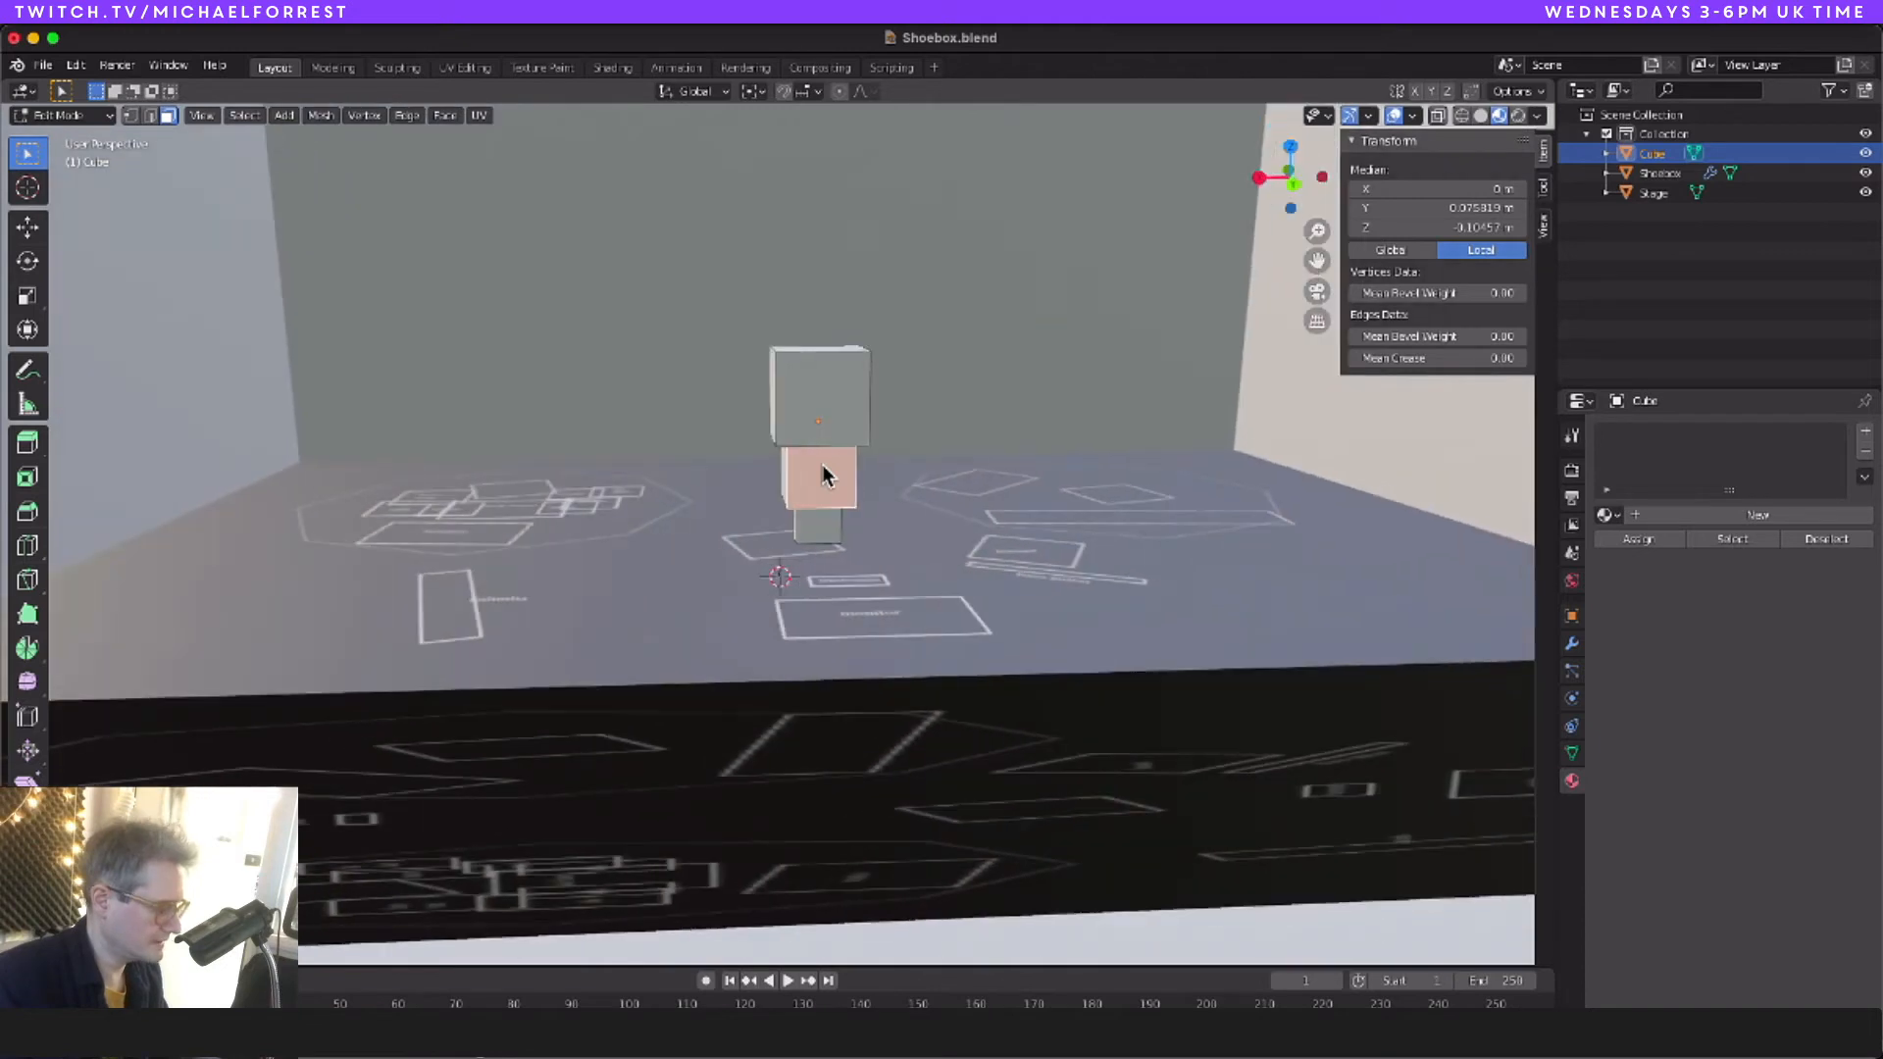
{"action": "scroll", "coordinate": [822, 465], "scroll_direction": "right", "scroll_amount": 3}
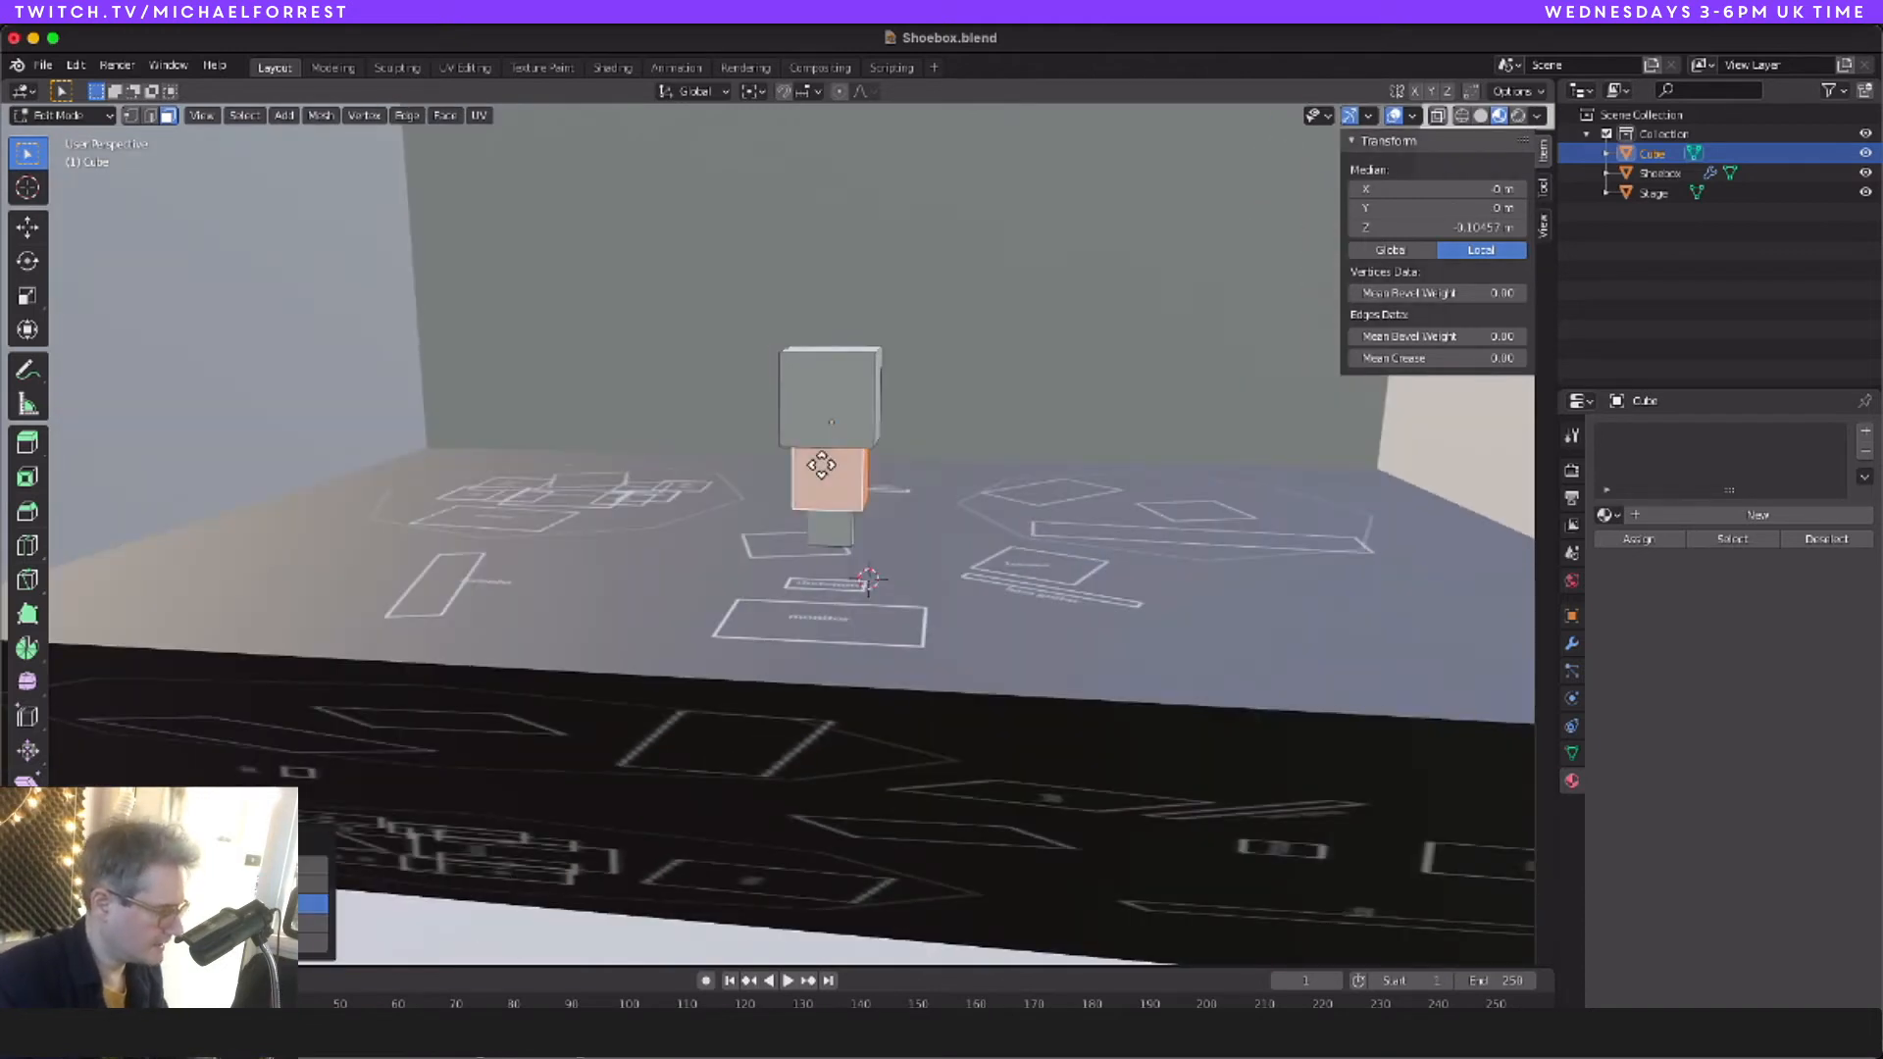
{"action": "key", "text": "g"}
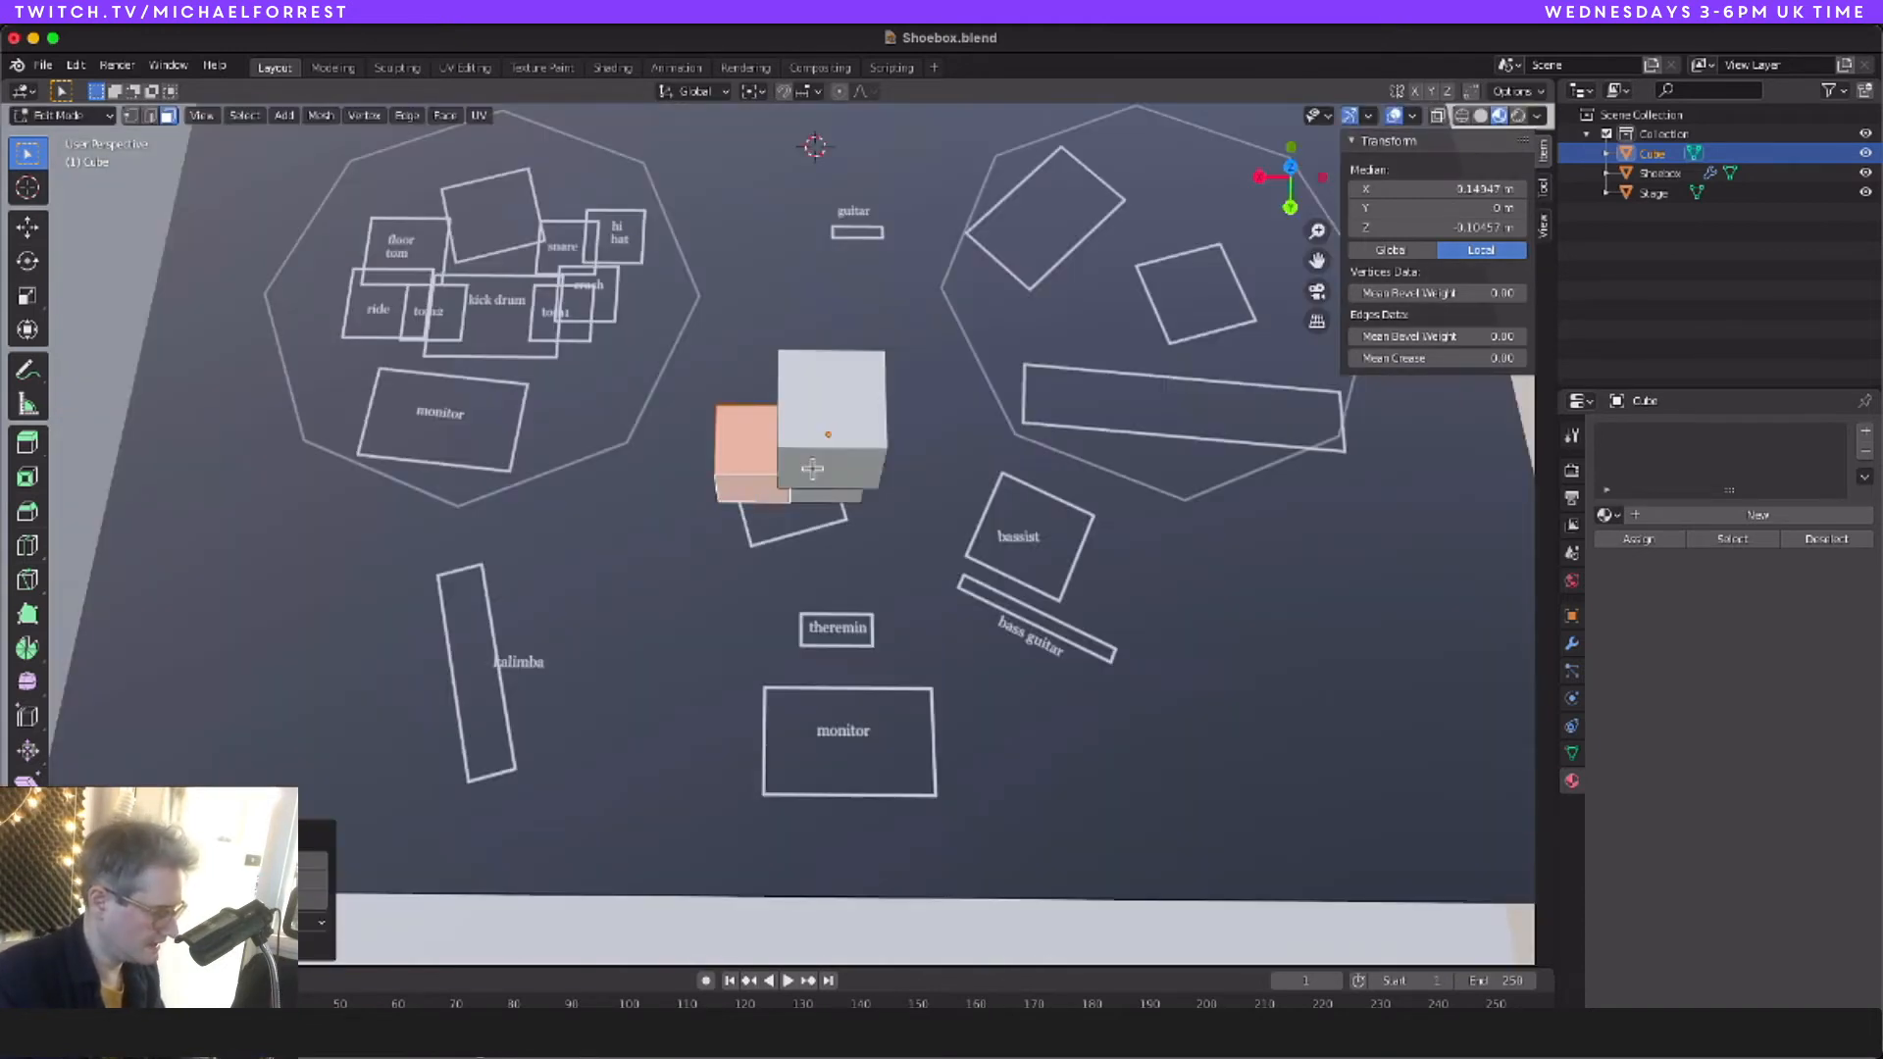
{"action": "key", "text": "s"}
{"action": "key", "text": "shift+z"}
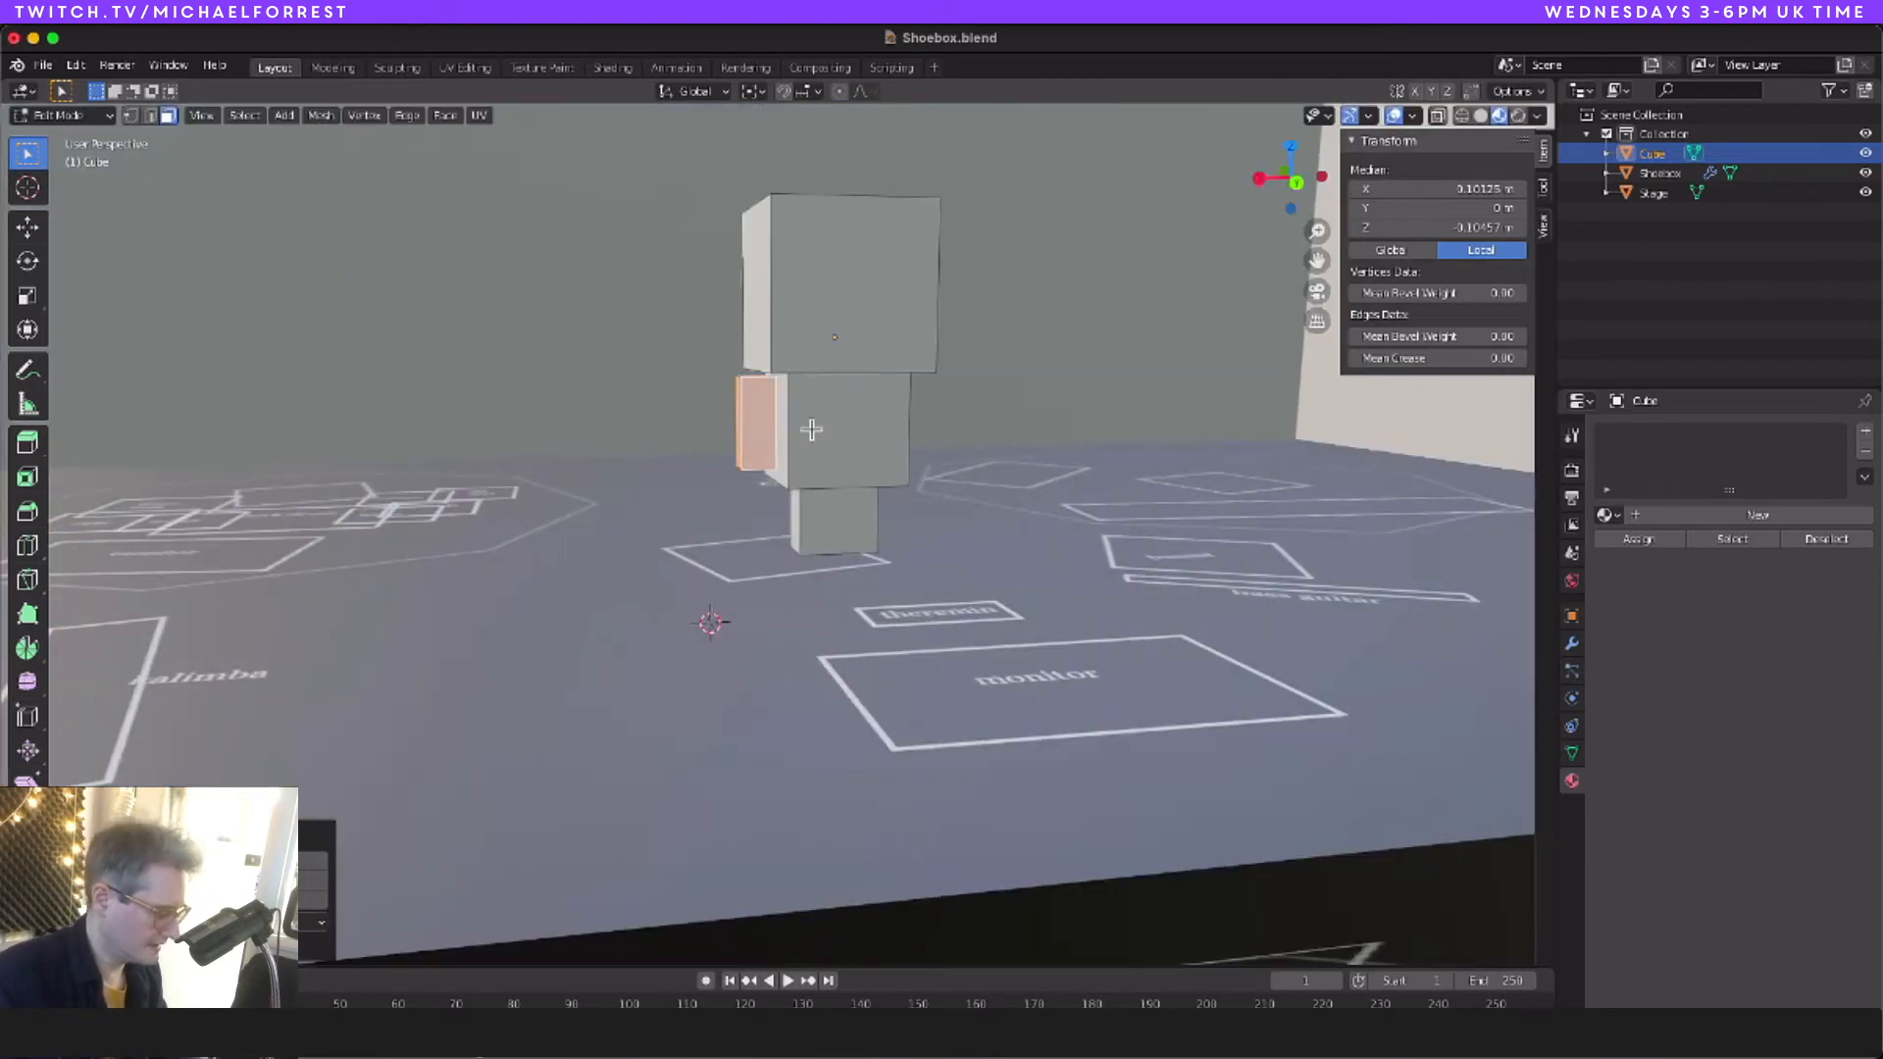
Step: Duplicate the arm block and move the copy along X to the opposite side of the torso
{"action": "key", "text": "shift+d"}
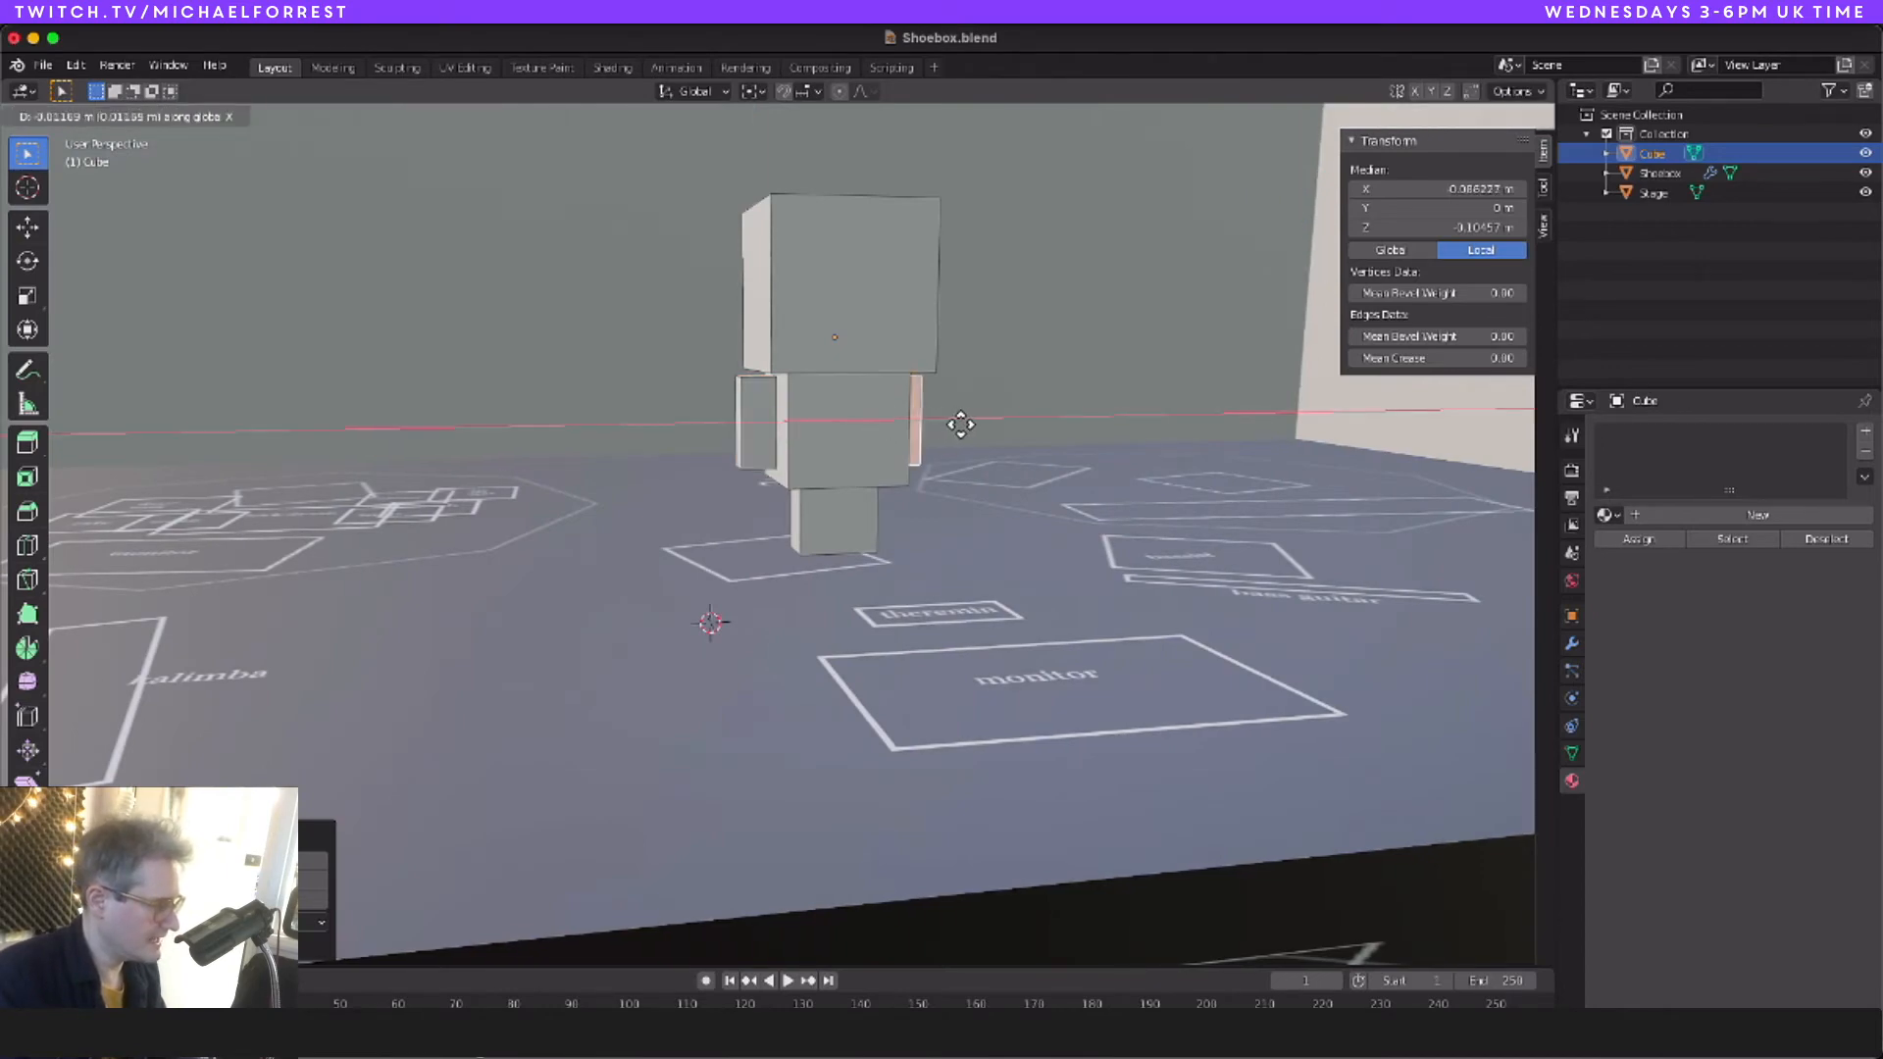
{"action": "left_click", "coordinate": [971, 422]}
Step: Select the whole linked leg block and adjust its width along X
{"action": "scroll", "coordinate": [1033, 644], "scroll_direction": "right", "scroll_amount": 5}
{"action": "left_click", "coordinate": [863, 506]}
{"action": "key", "text": "l"}
{"action": "key", "text": "s"}
{"action": "key", "text": "x"}
{"action": "left_click", "coordinate": [879, 503]}
Step: Hide the shoebox and move the arm in against the side of the torso, using the back view for alignment
{"action": "scroll", "coordinate": [879, 503], "scroll_direction": "left", "scroll_amount": 5}
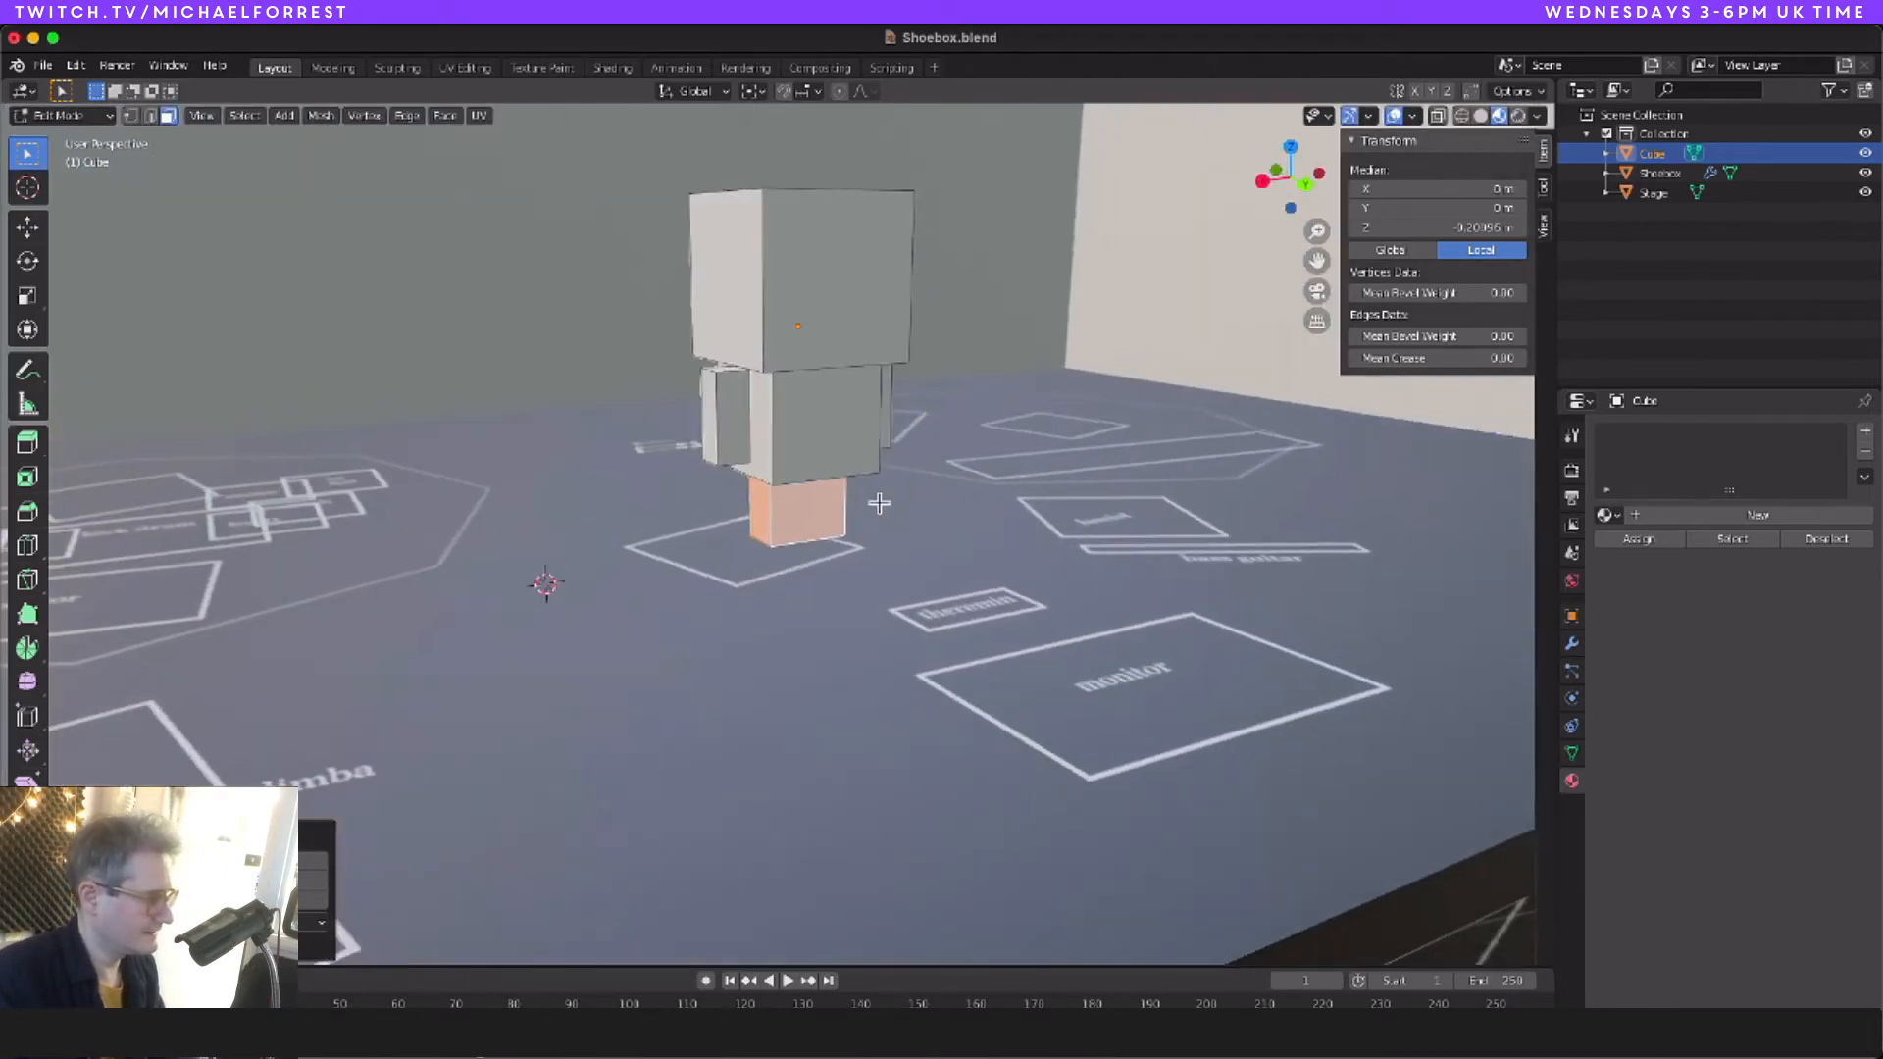
{"action": "scroll", "coordinate": [878, 503], "scroll_direction": "down", "scroll_amount": 5}
{"action": "key", "text": "ctrl+KP_1"}
{"action": "left_click", "coordinate": [789, 451]}
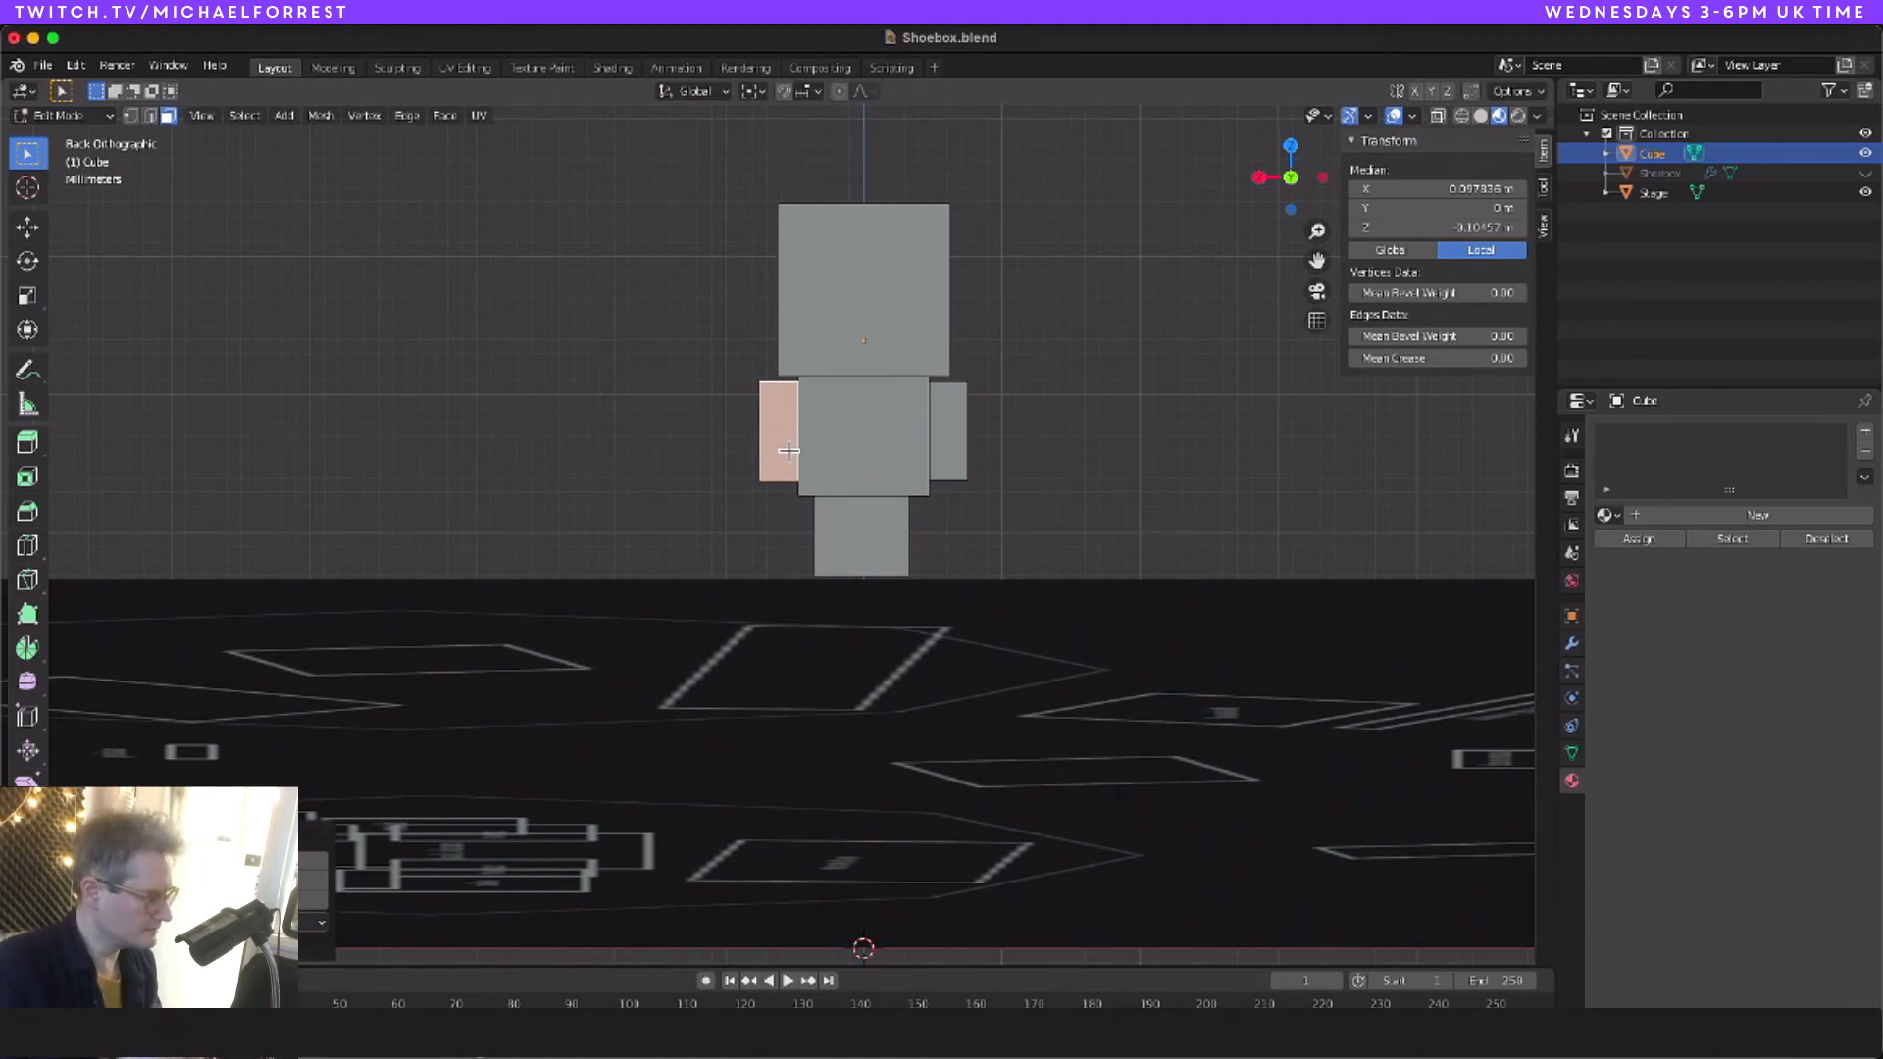
{"action": "scroll", "coordinate": [751, 427], "scroll_direction": "up", "scroll_amount": 5}
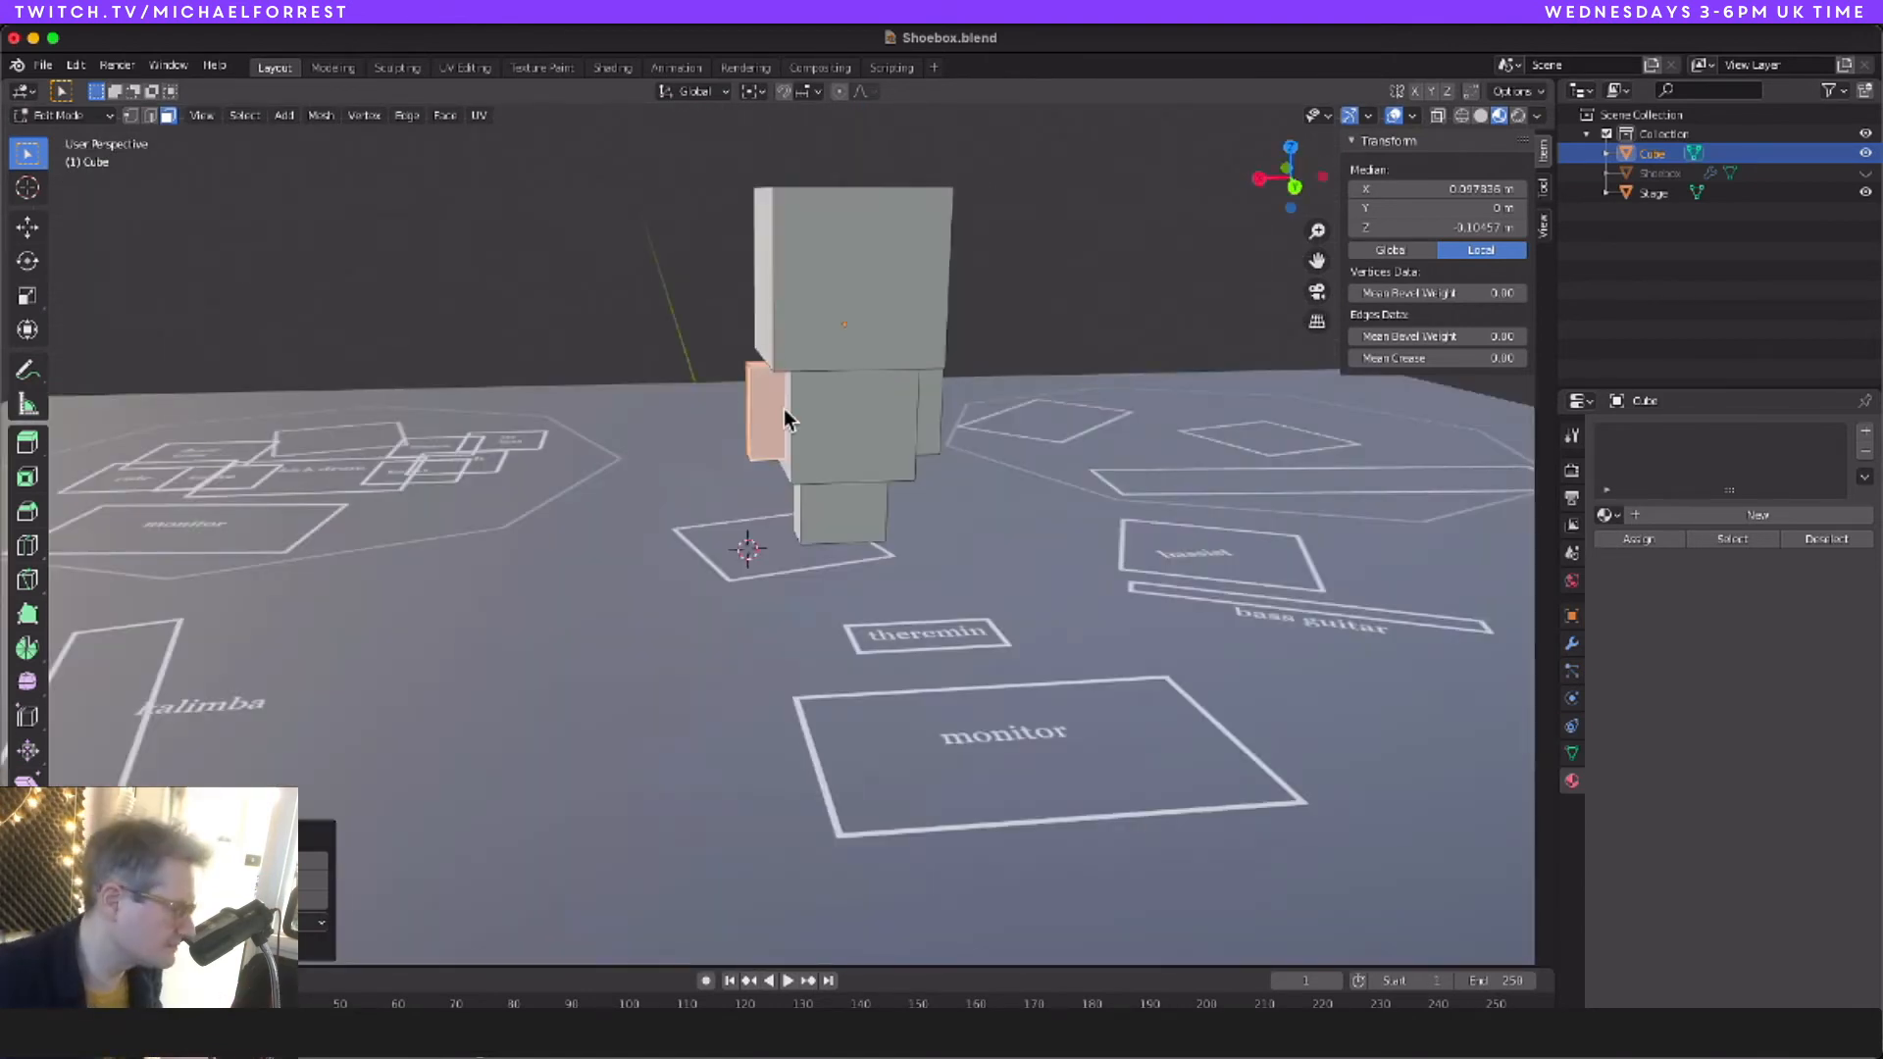
{"action": "scroll", "coordinate": [786, 414], "scroll_direction": "up", "scroll_amount": 5}
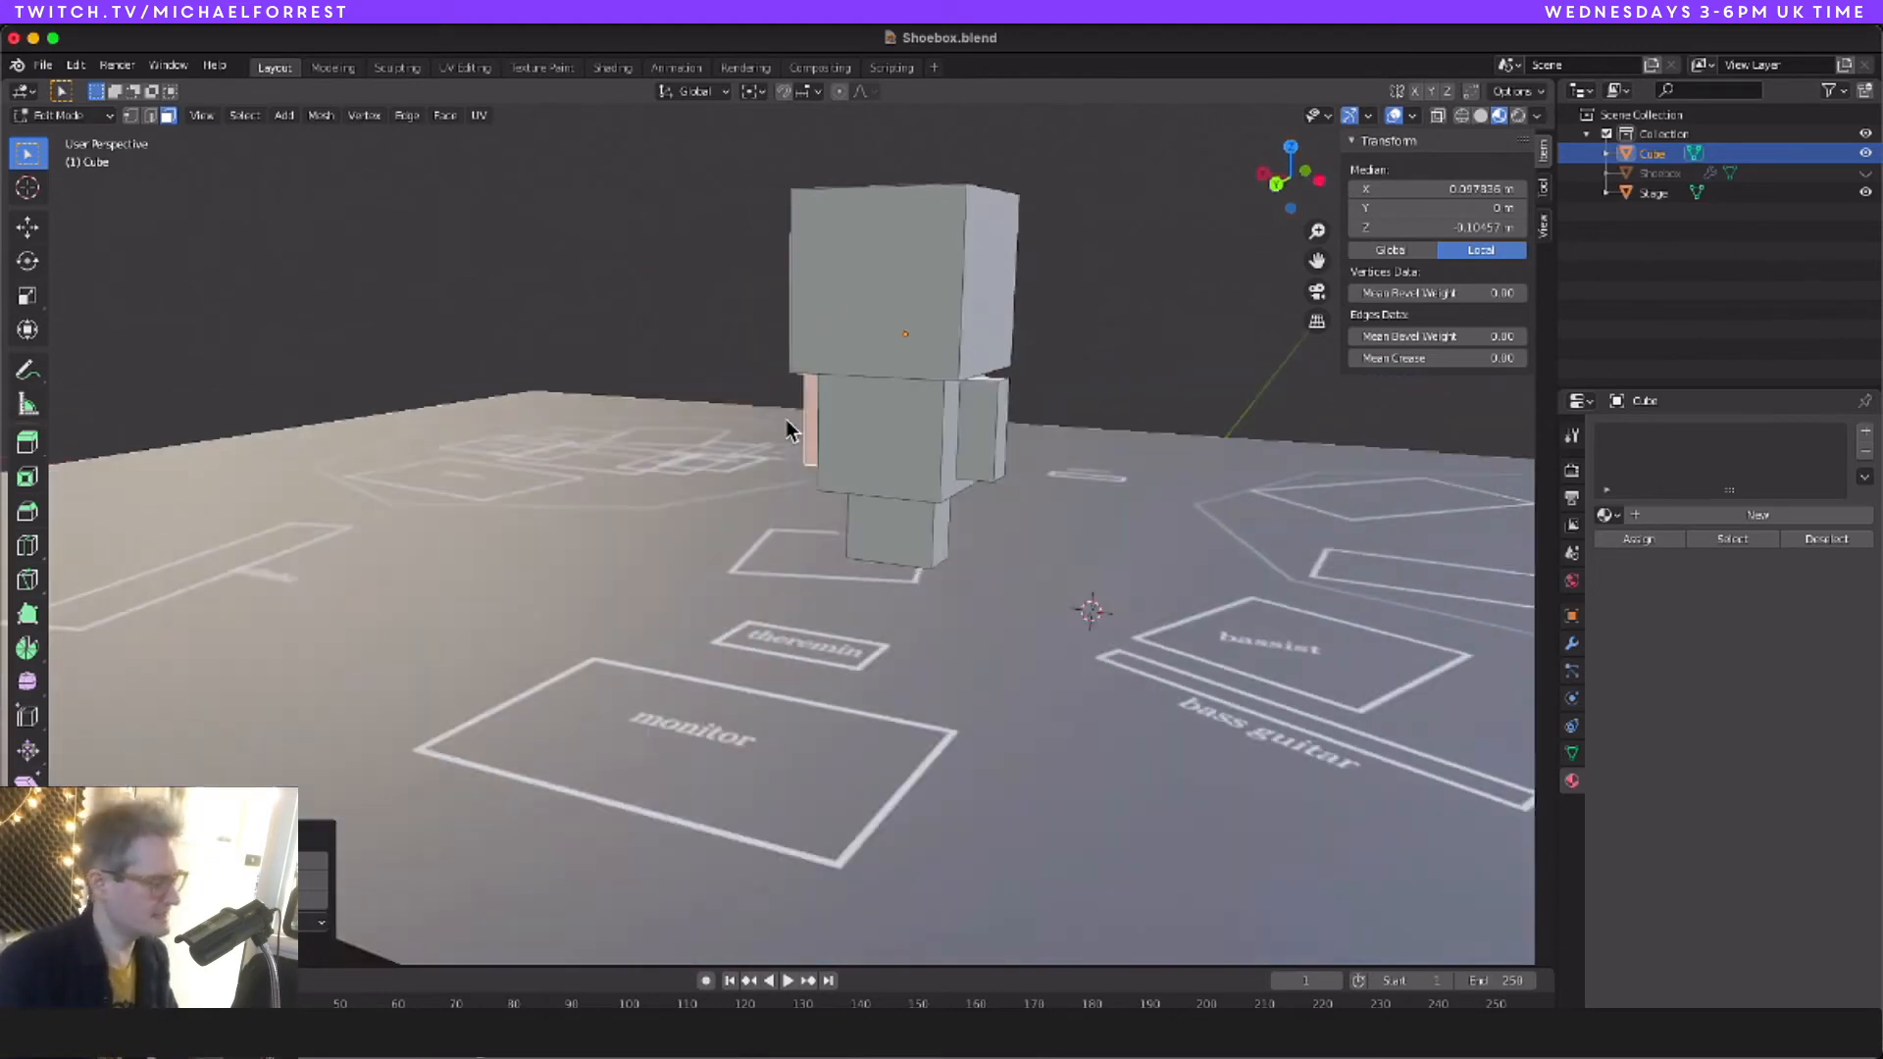
{"action": "scroll", "coordinate": [790, 431], "scroll_direction": "down", "scroll_amount": 5}
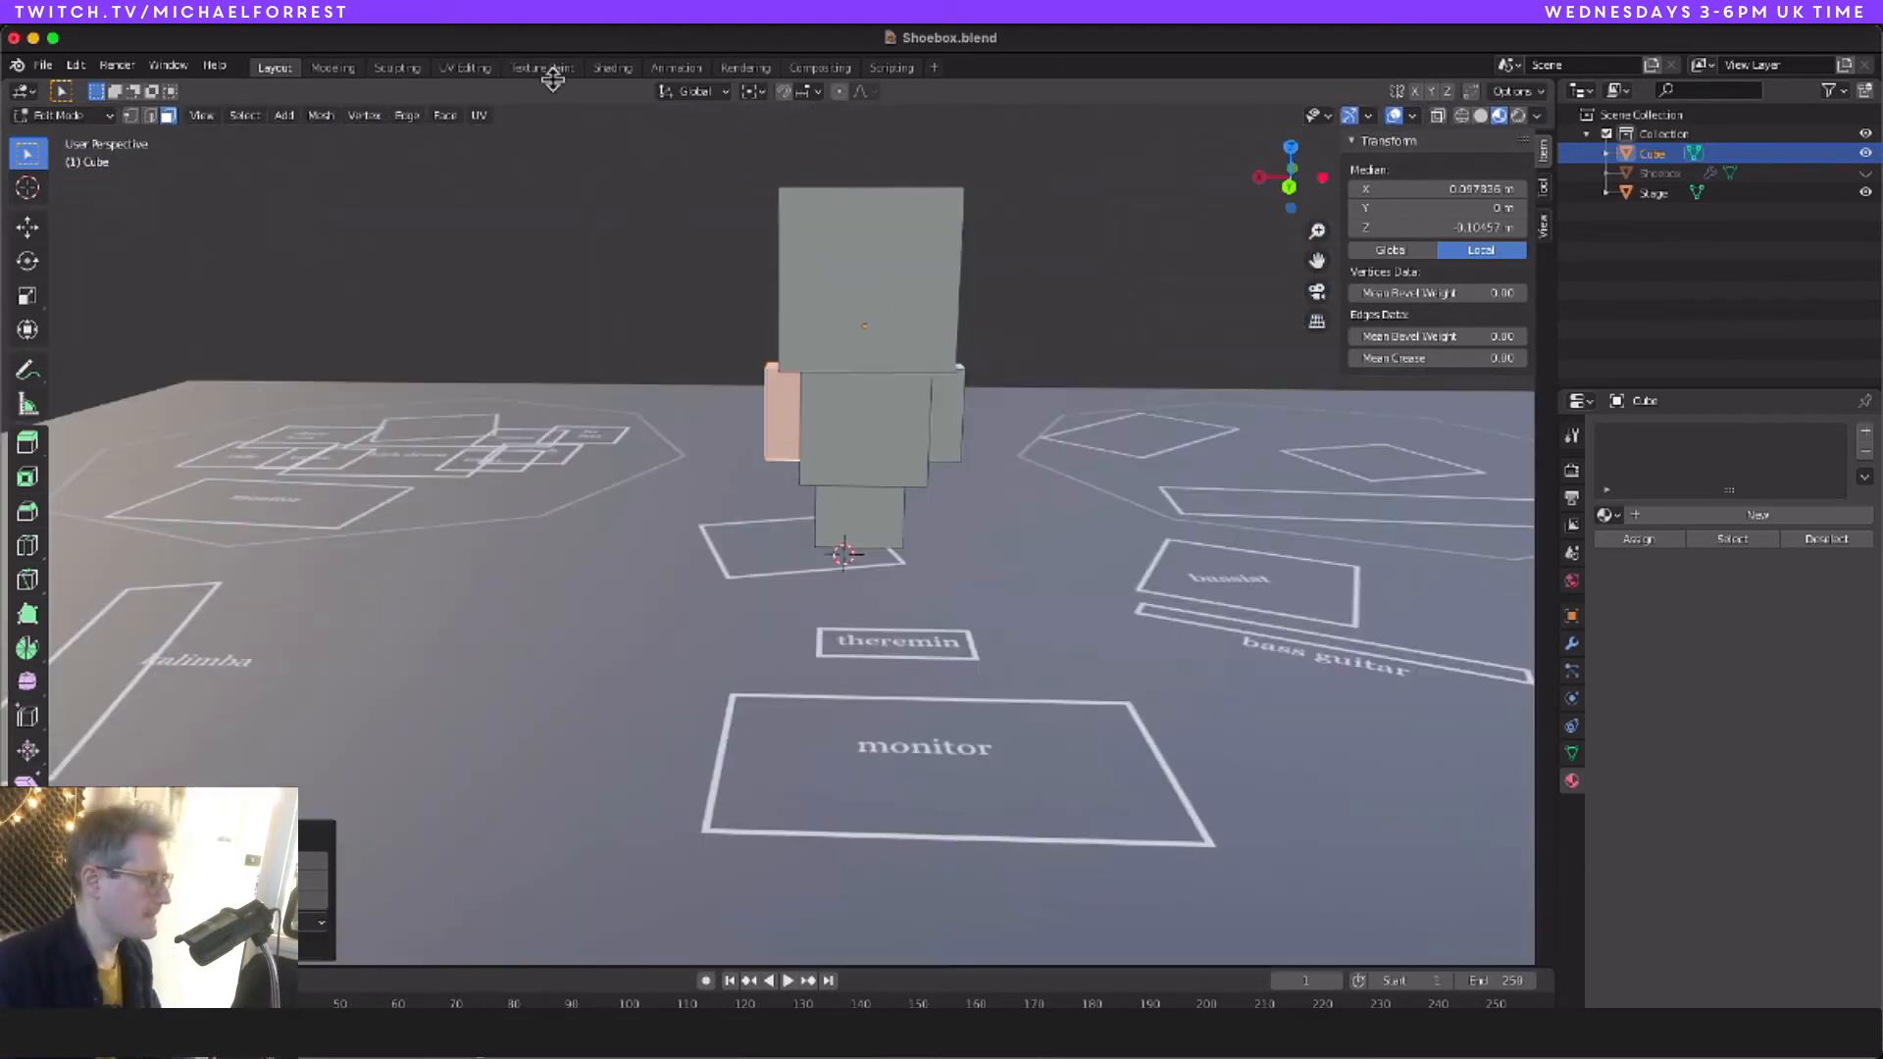
Step: Unwrap the entire block figure in the UV Editing workspace with Smart UV Project at its default settings
{"action": "left_click", "coordinate": [467, 68]}
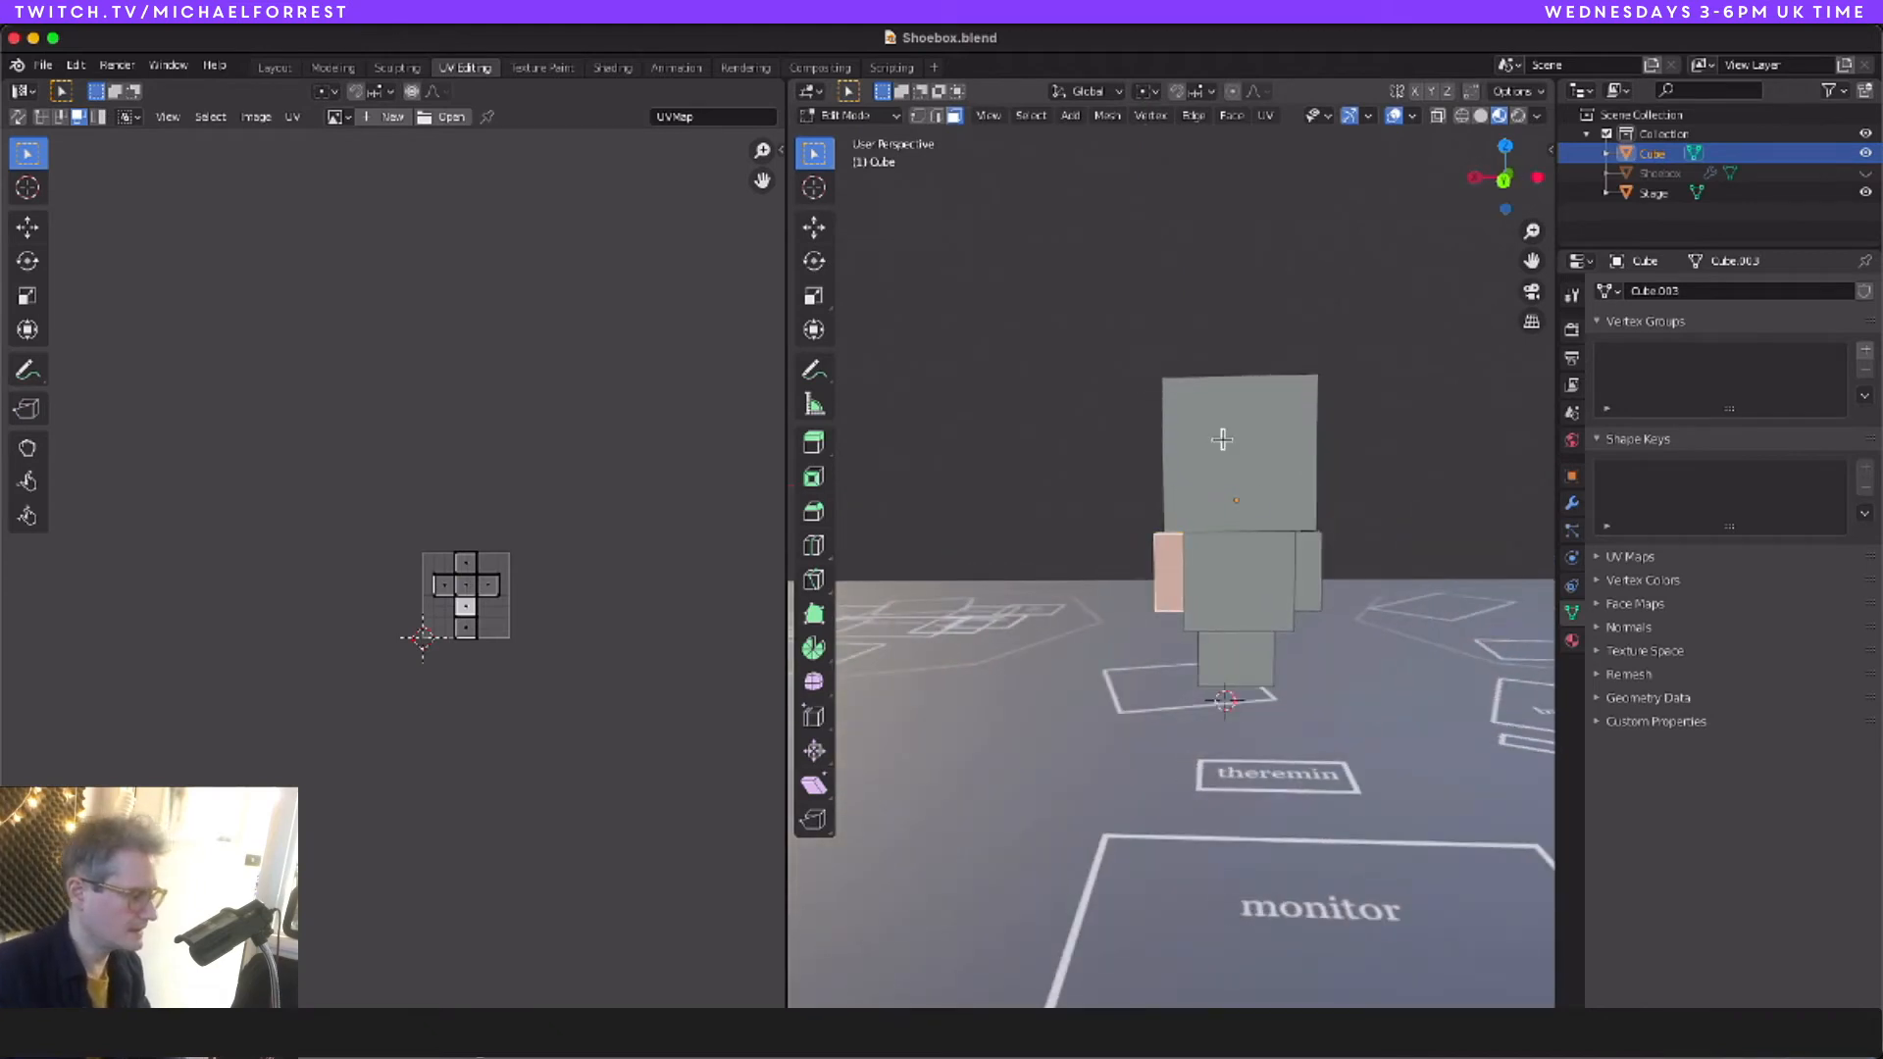
{"action": "key", "text": "a"}
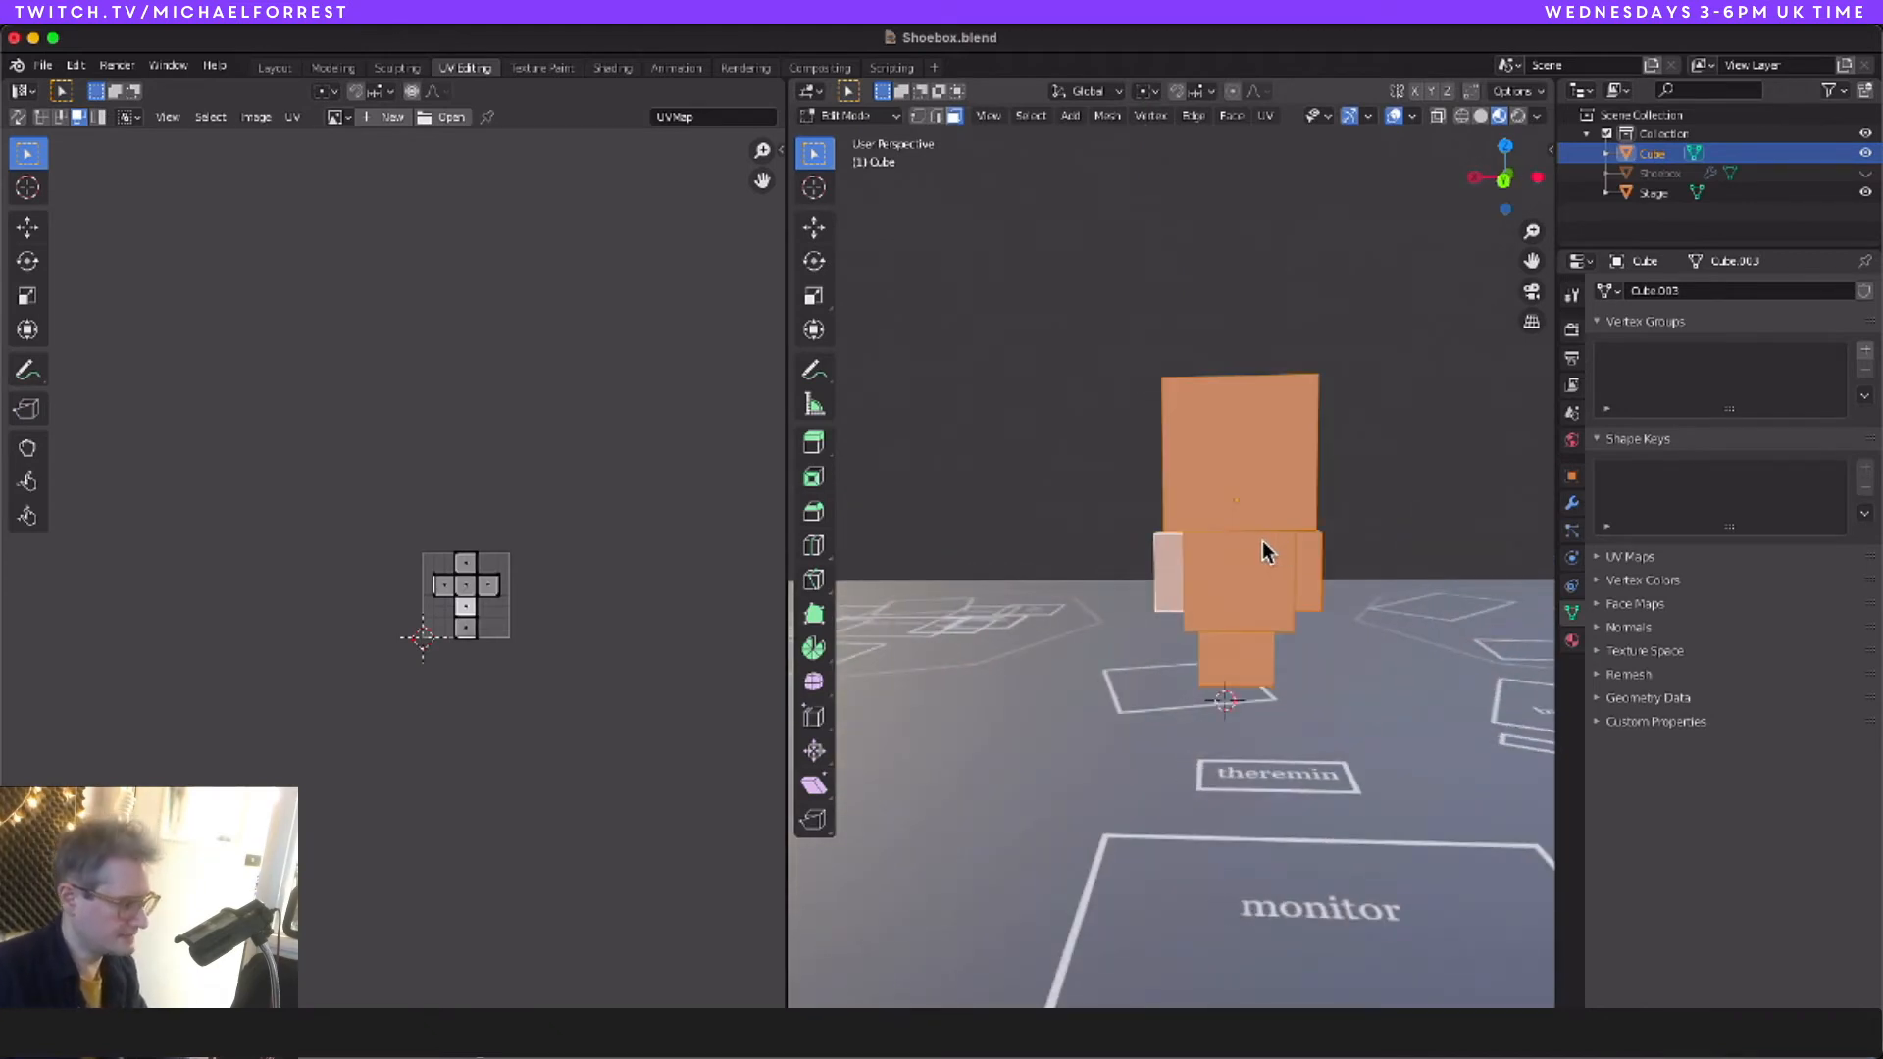
{"action": "right_click", "coordinate": [1215, 359]}
{"action": "mouse_move", "coordinate": [1220, 482]}
{"action": "left_click", "coordinate": [1408, 531]}
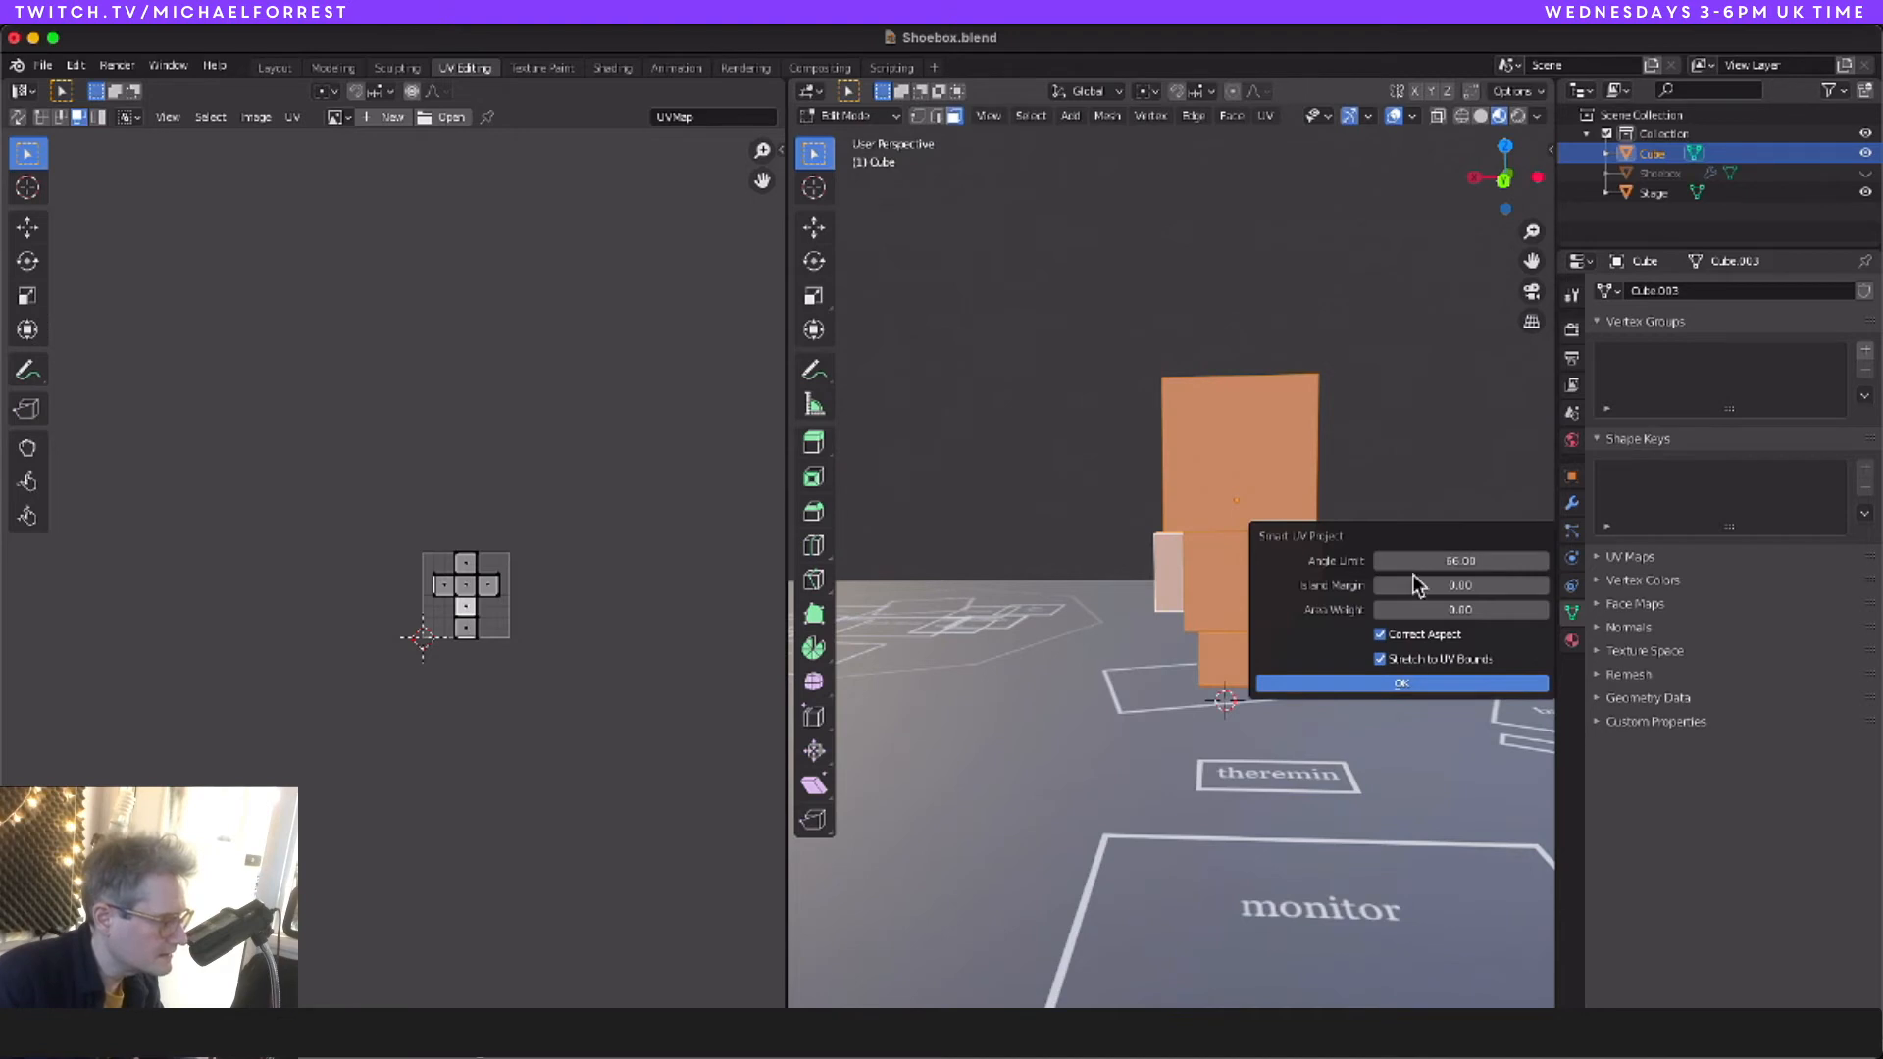
{"action": "left_click", "coordinate": [1412, 684]}
{"action": "scroll", "coordinate": [456, 605], "scroll_direction": "up", "scroll_amount": 2}
{"action": "scroll", "coordinate": [498, 589], "scroll_direction": "up", "scroll_amount": 5}
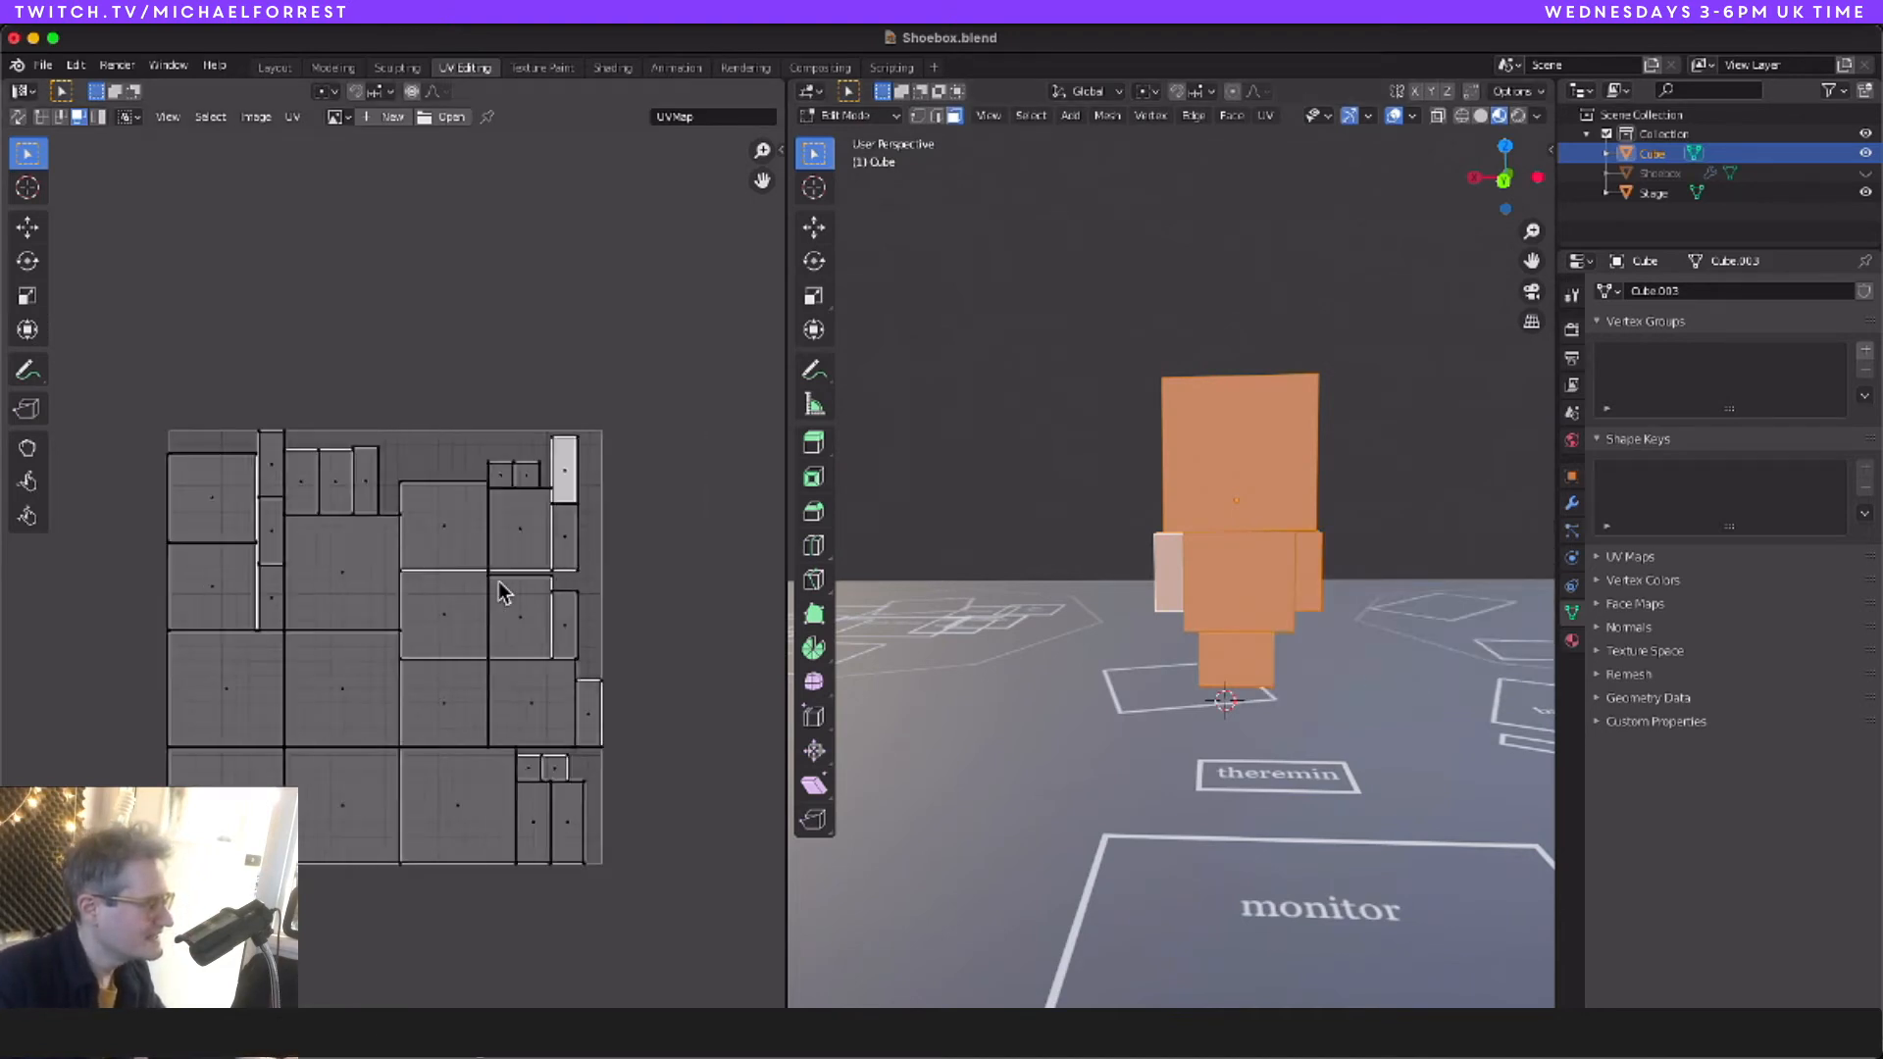
{"action": "scroll", "coordinate": [499, 581], "scroll_direction": "up", "scroll_amount": 2}
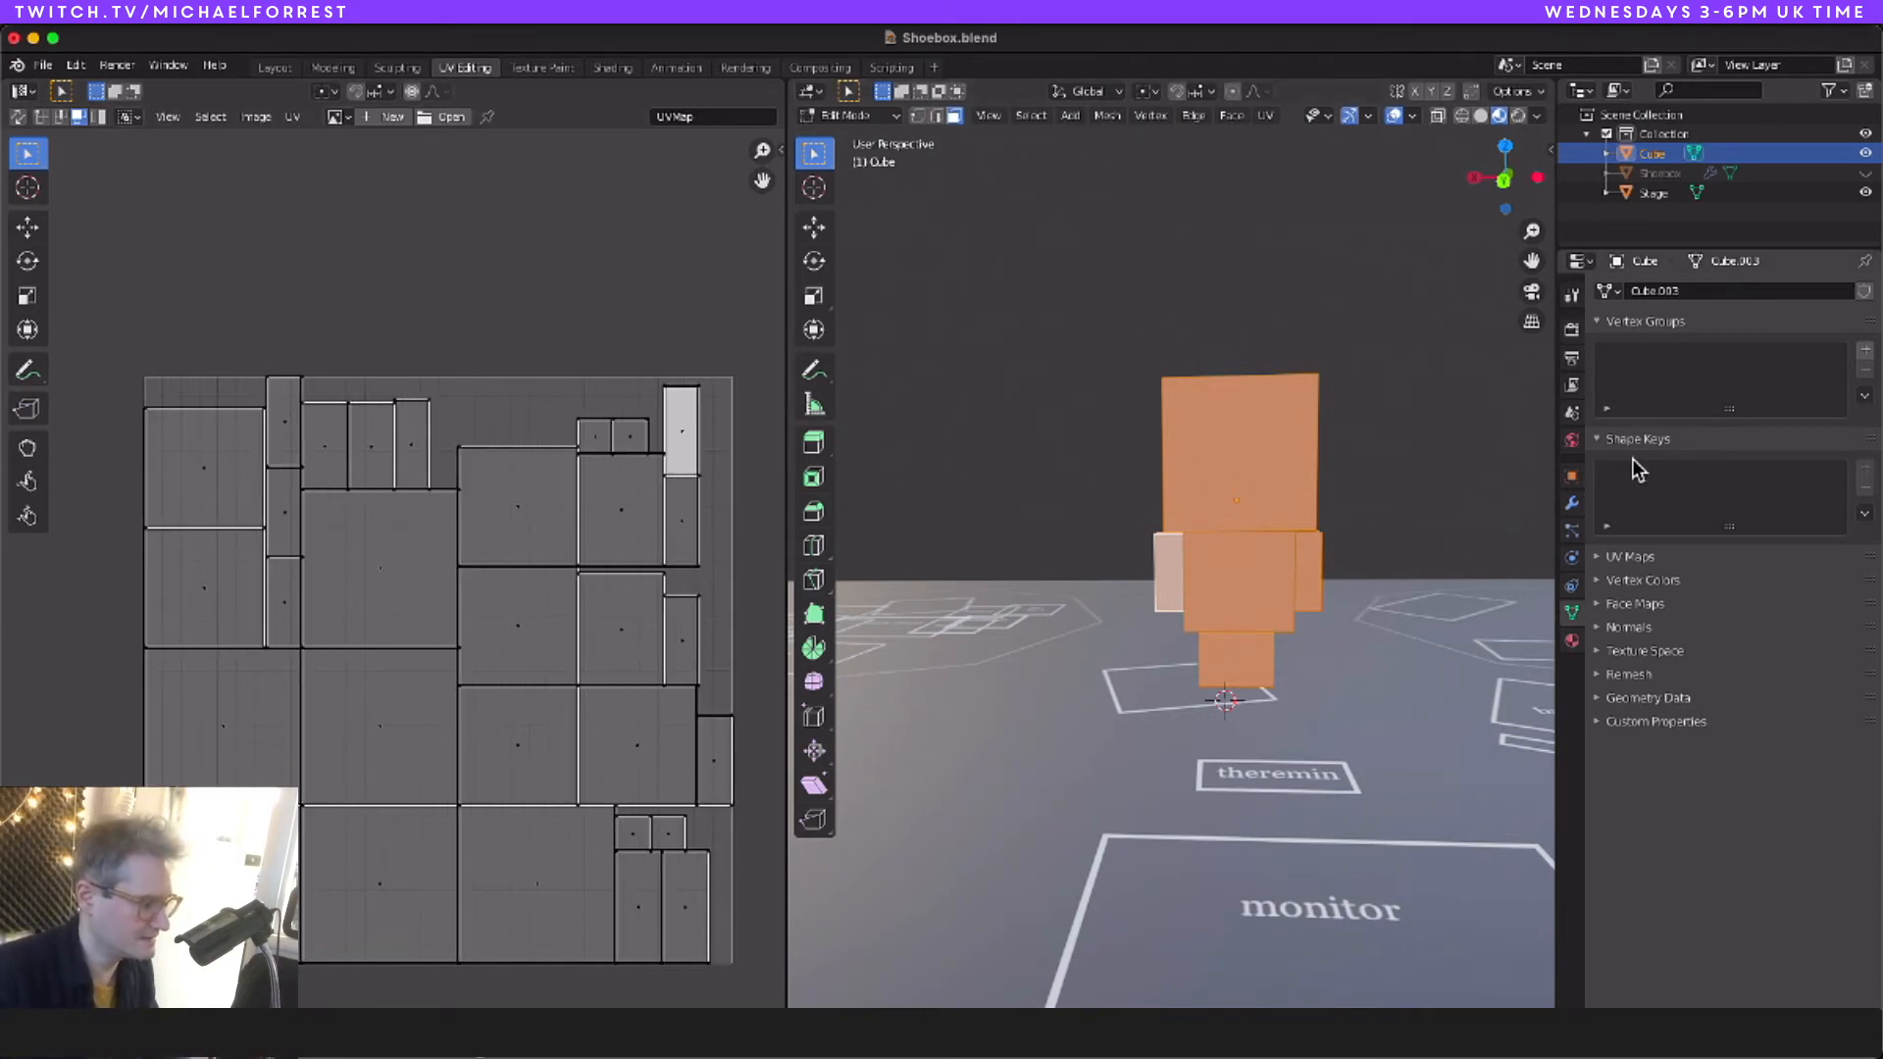
Step: Create a new material on the block figure and name it Barry
{"action": "left_click", "coordinate": [1572, 642]}
{"action": "left_click", "coordinate": [1648, 375]}
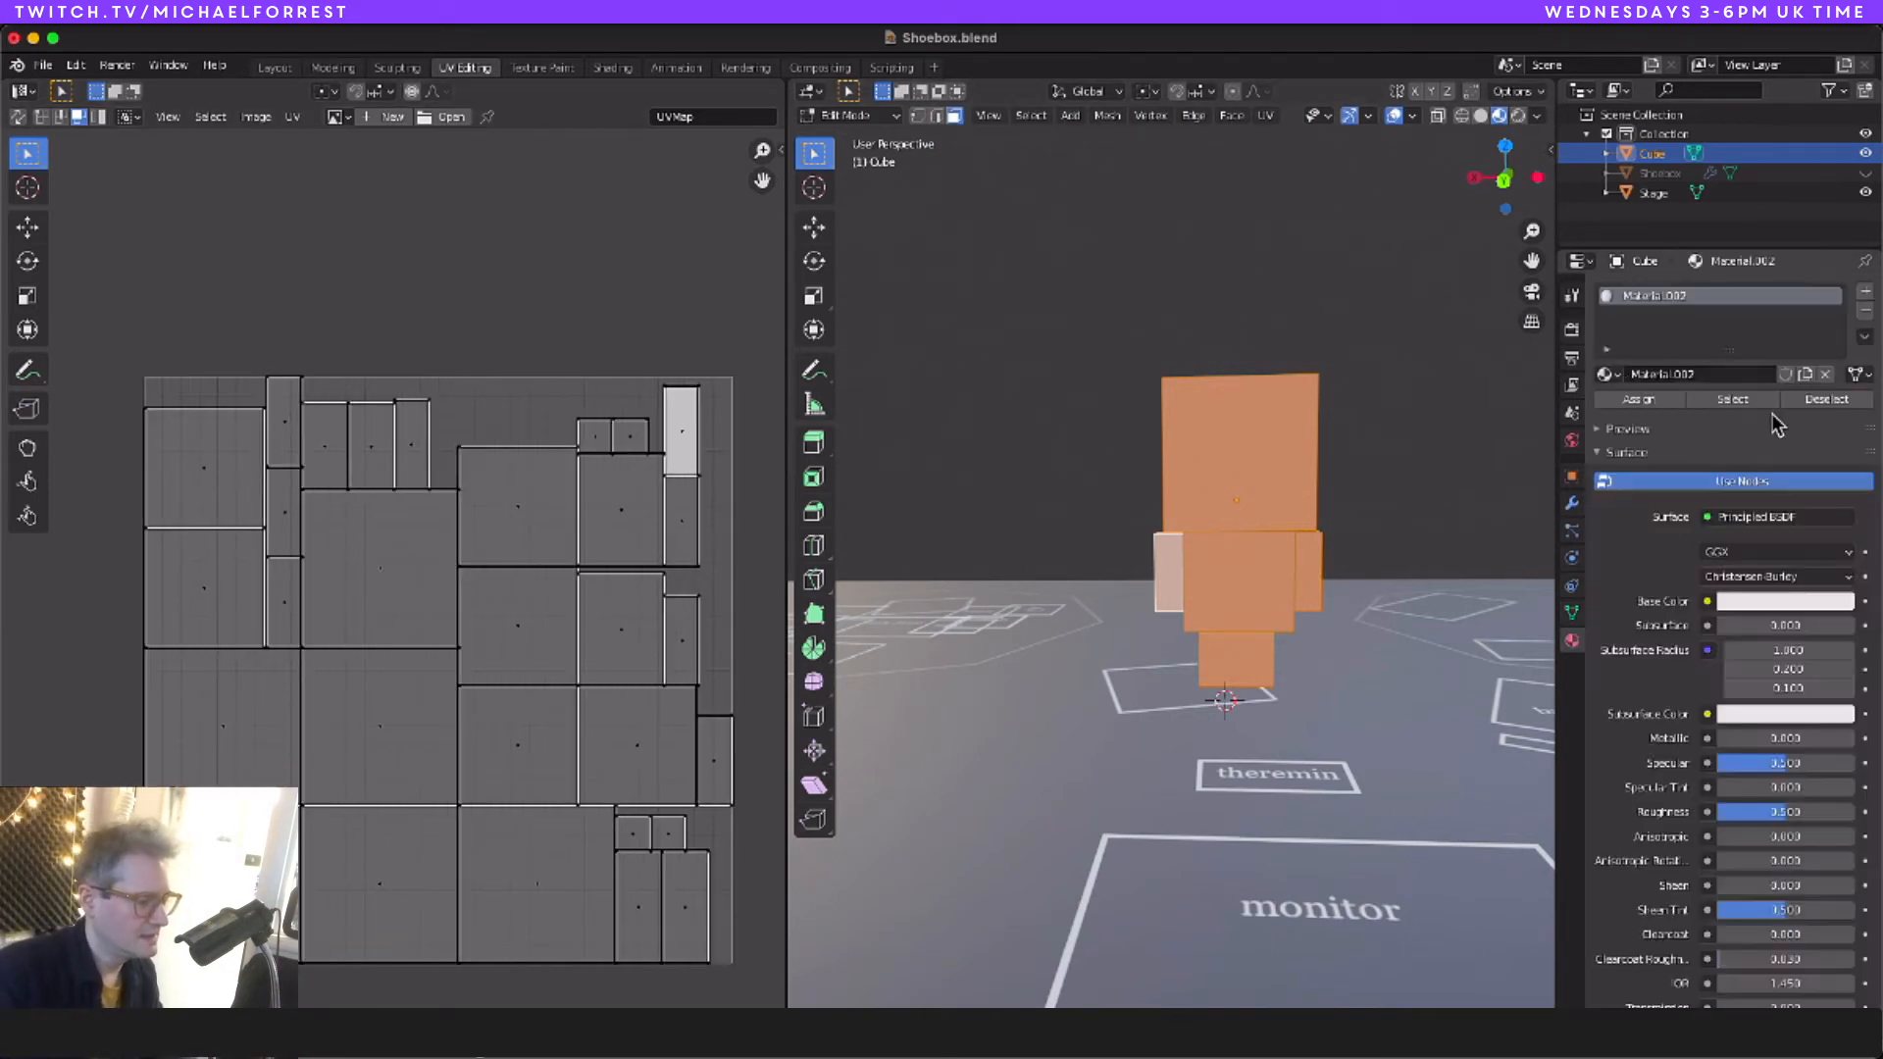
{"action": "double_click", "coordinate": [1665, 297]}
{"action": "type", "text": "Barry"}
{"action": "key", "text": "Return"}
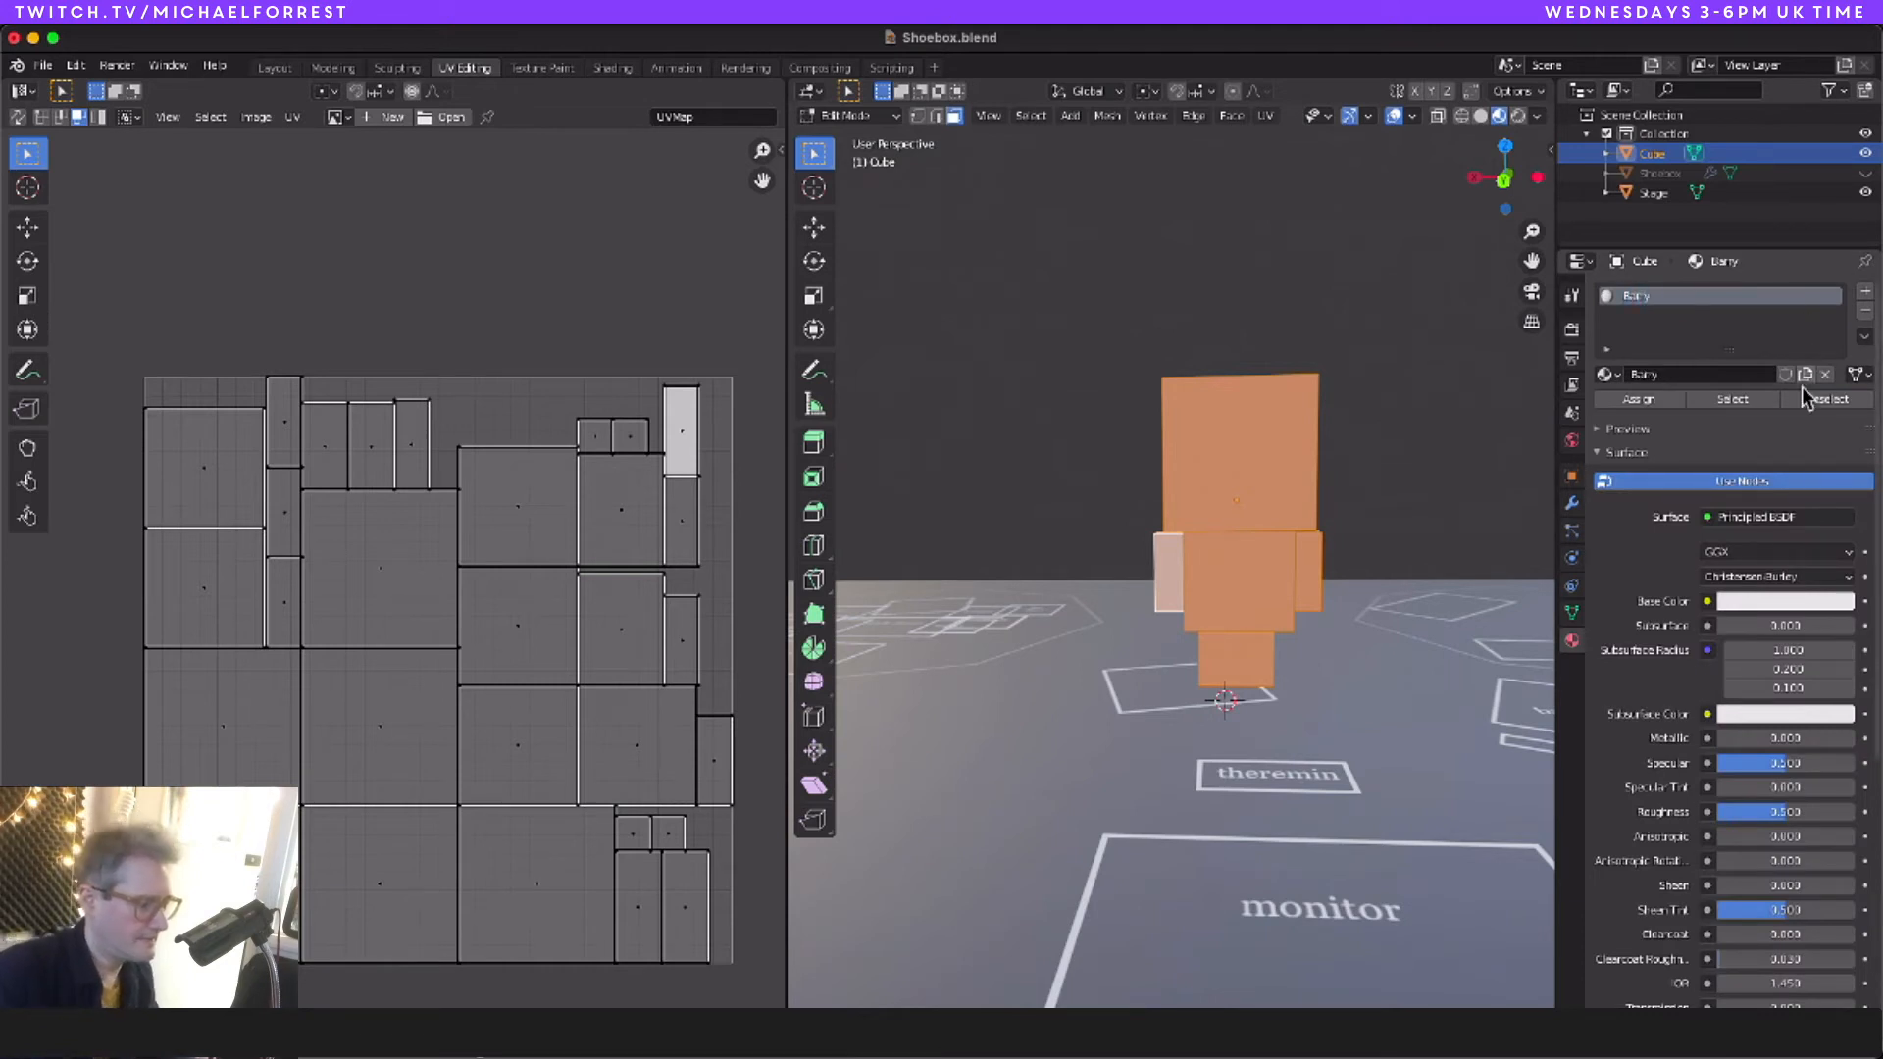
Step: Link the material's Base Color to an Image Texture and load barry.png into it
{"action": "left_click", "coordinate": [1708, 602]}
{"action": "left_click", "coordinate": [1325, 732]}
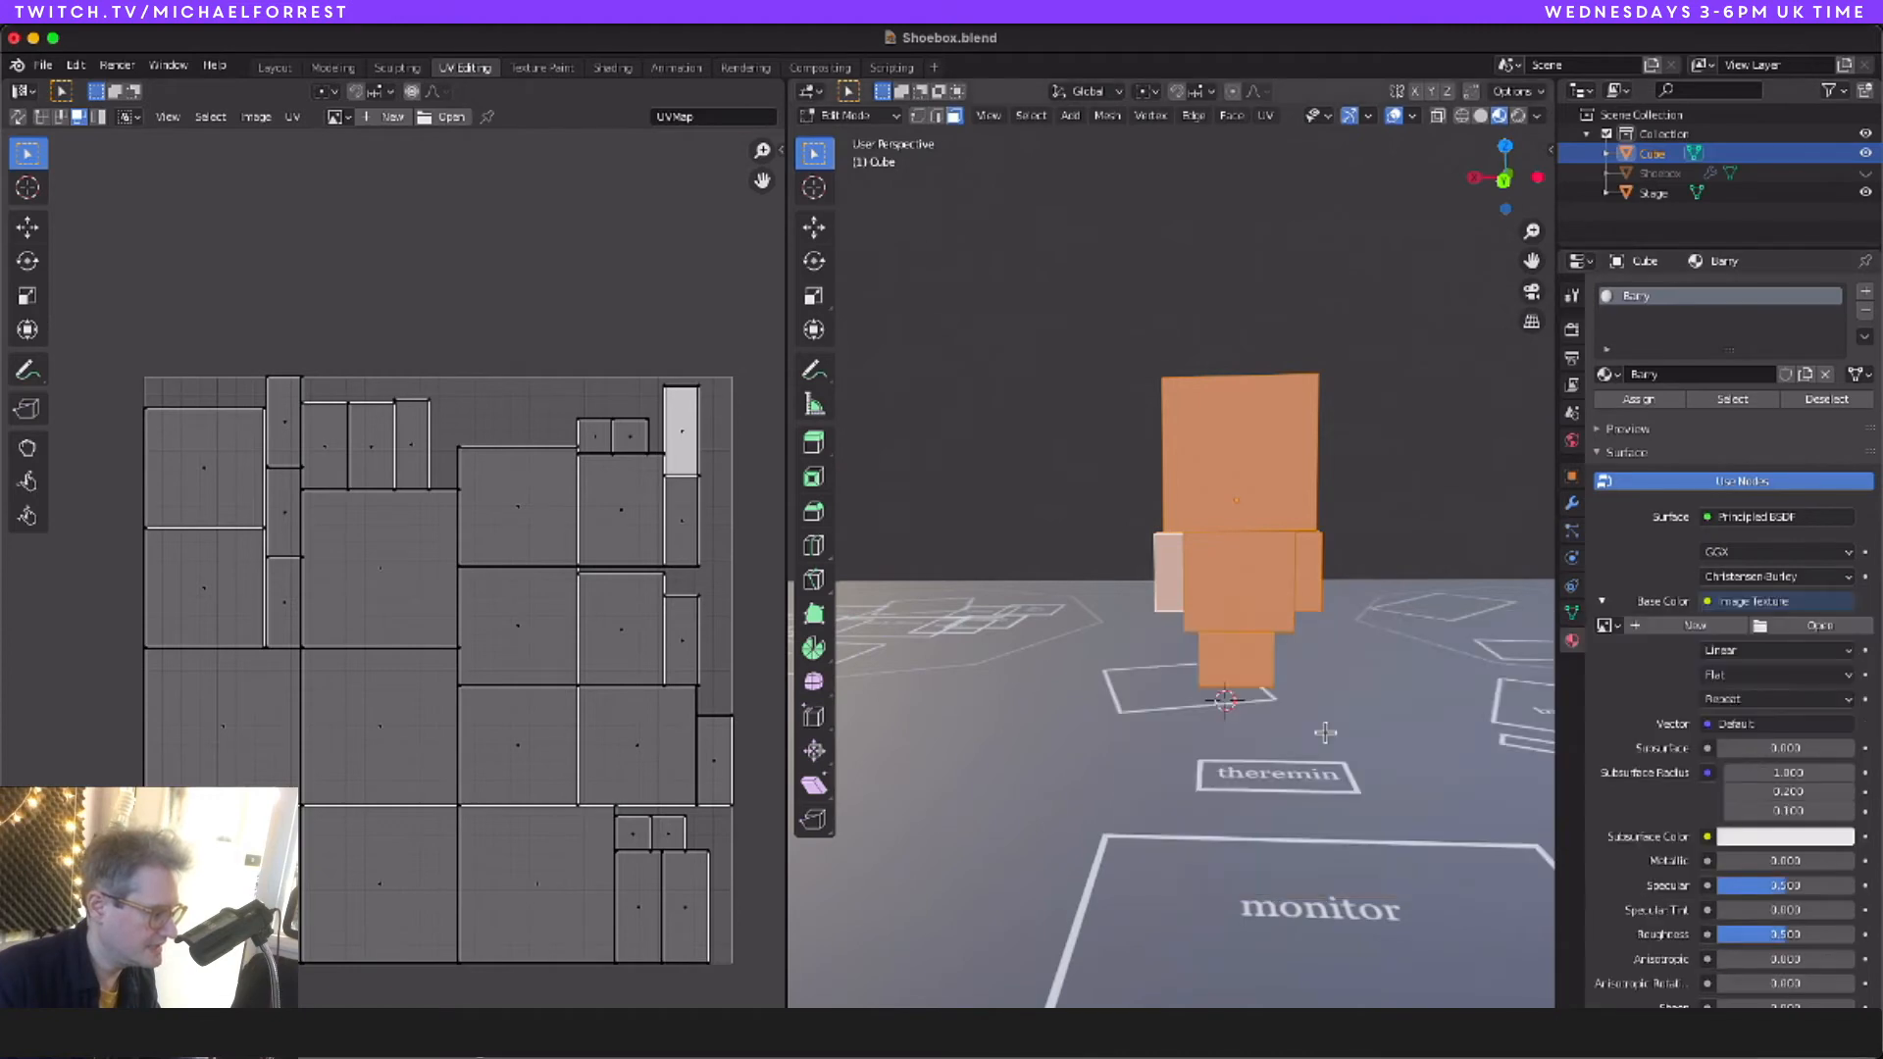
{"action": "left_click", "coordinate": [1819, 625]}
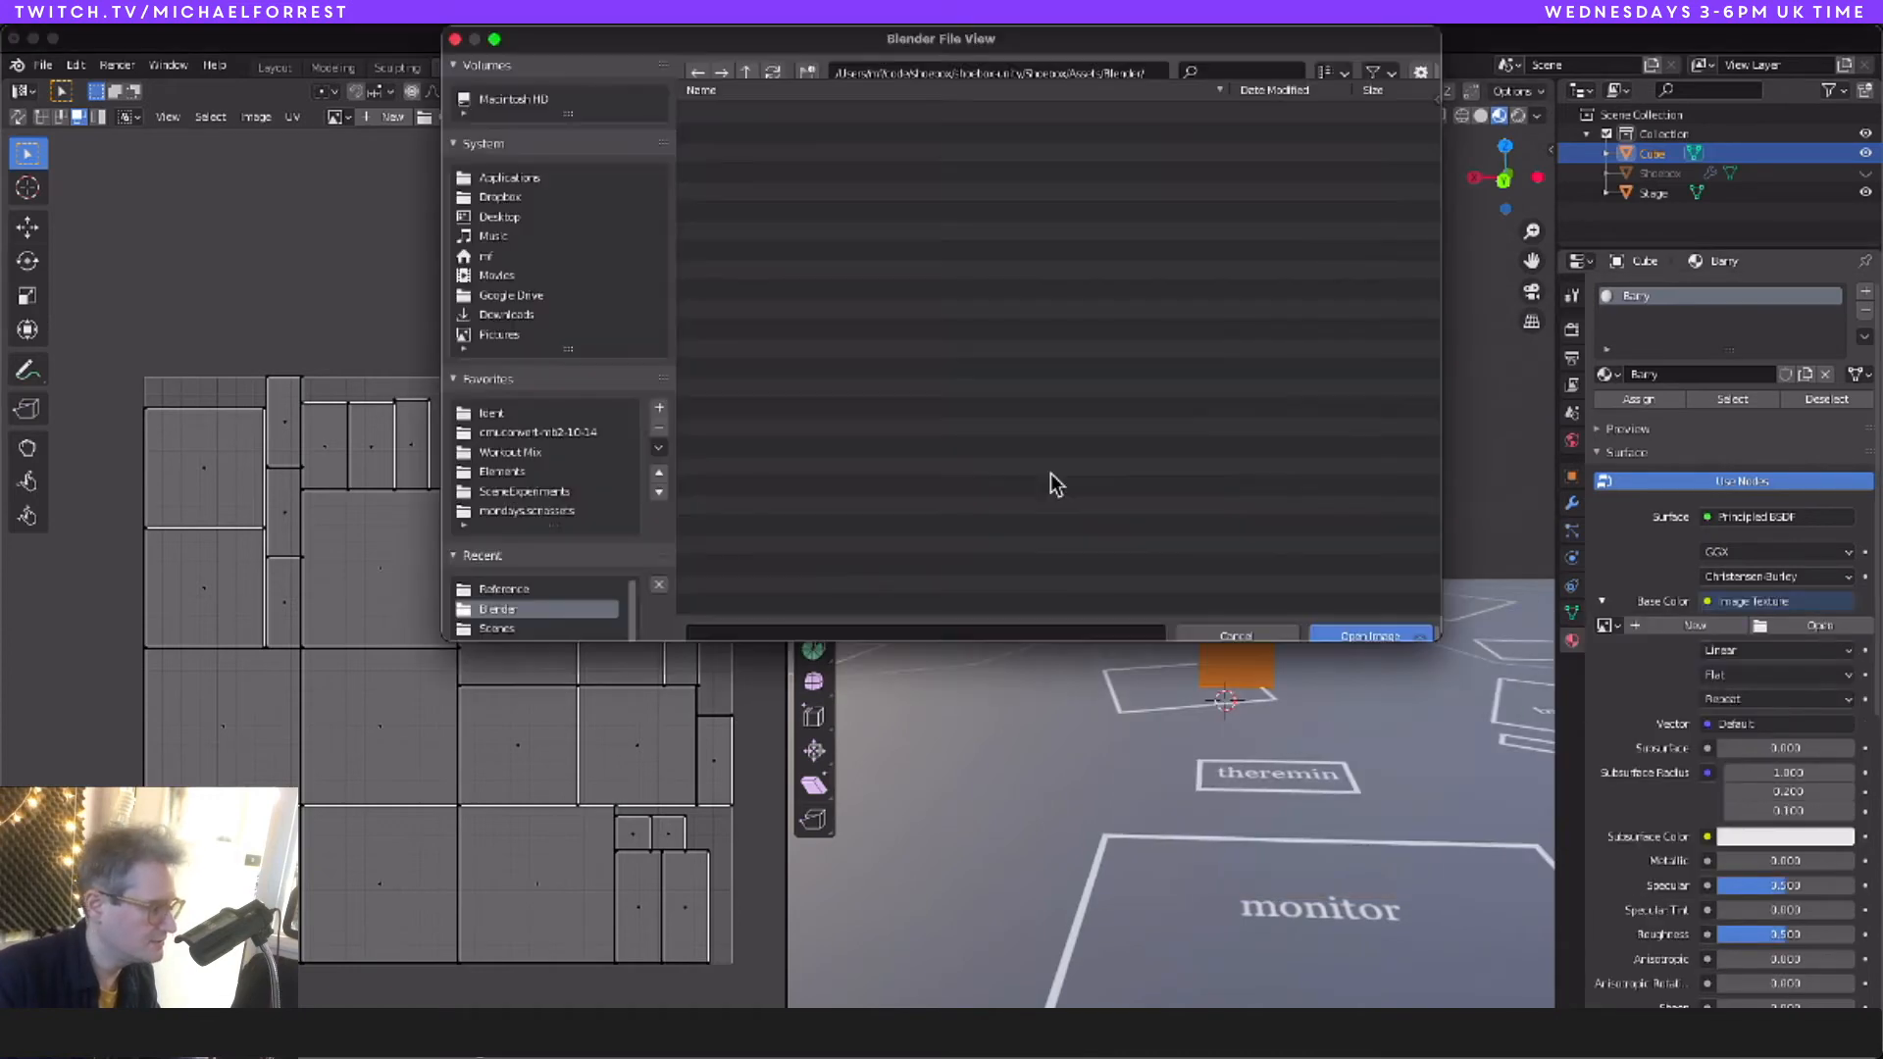
{"action": "double_click", "coordinate": [723, 149]}
{"action": "left_click", "coordinate": [731, 130]}
{"action": "double_click", "coordinate": [731, 131]}
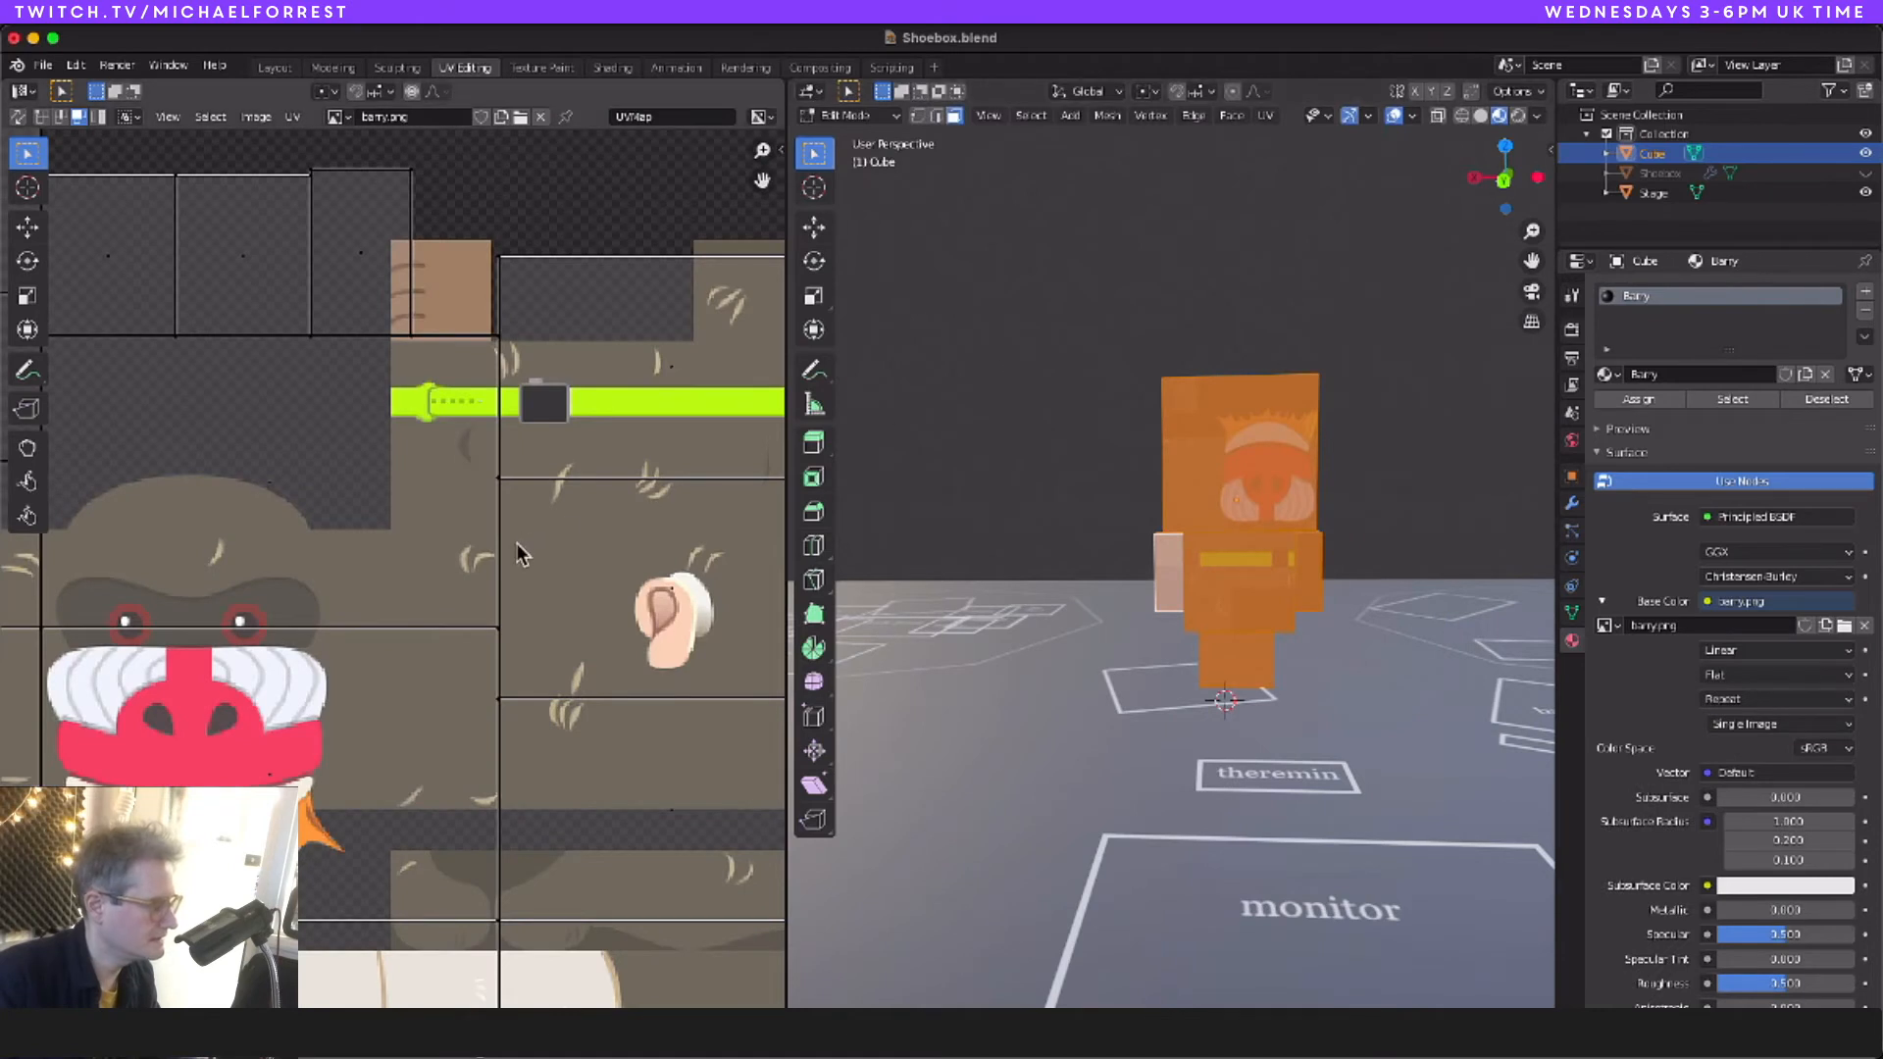
Step: Select the head's front face and move its UV island over the baboon face artwork
{"action": "left_click", "coordinate": [1271, 474]}
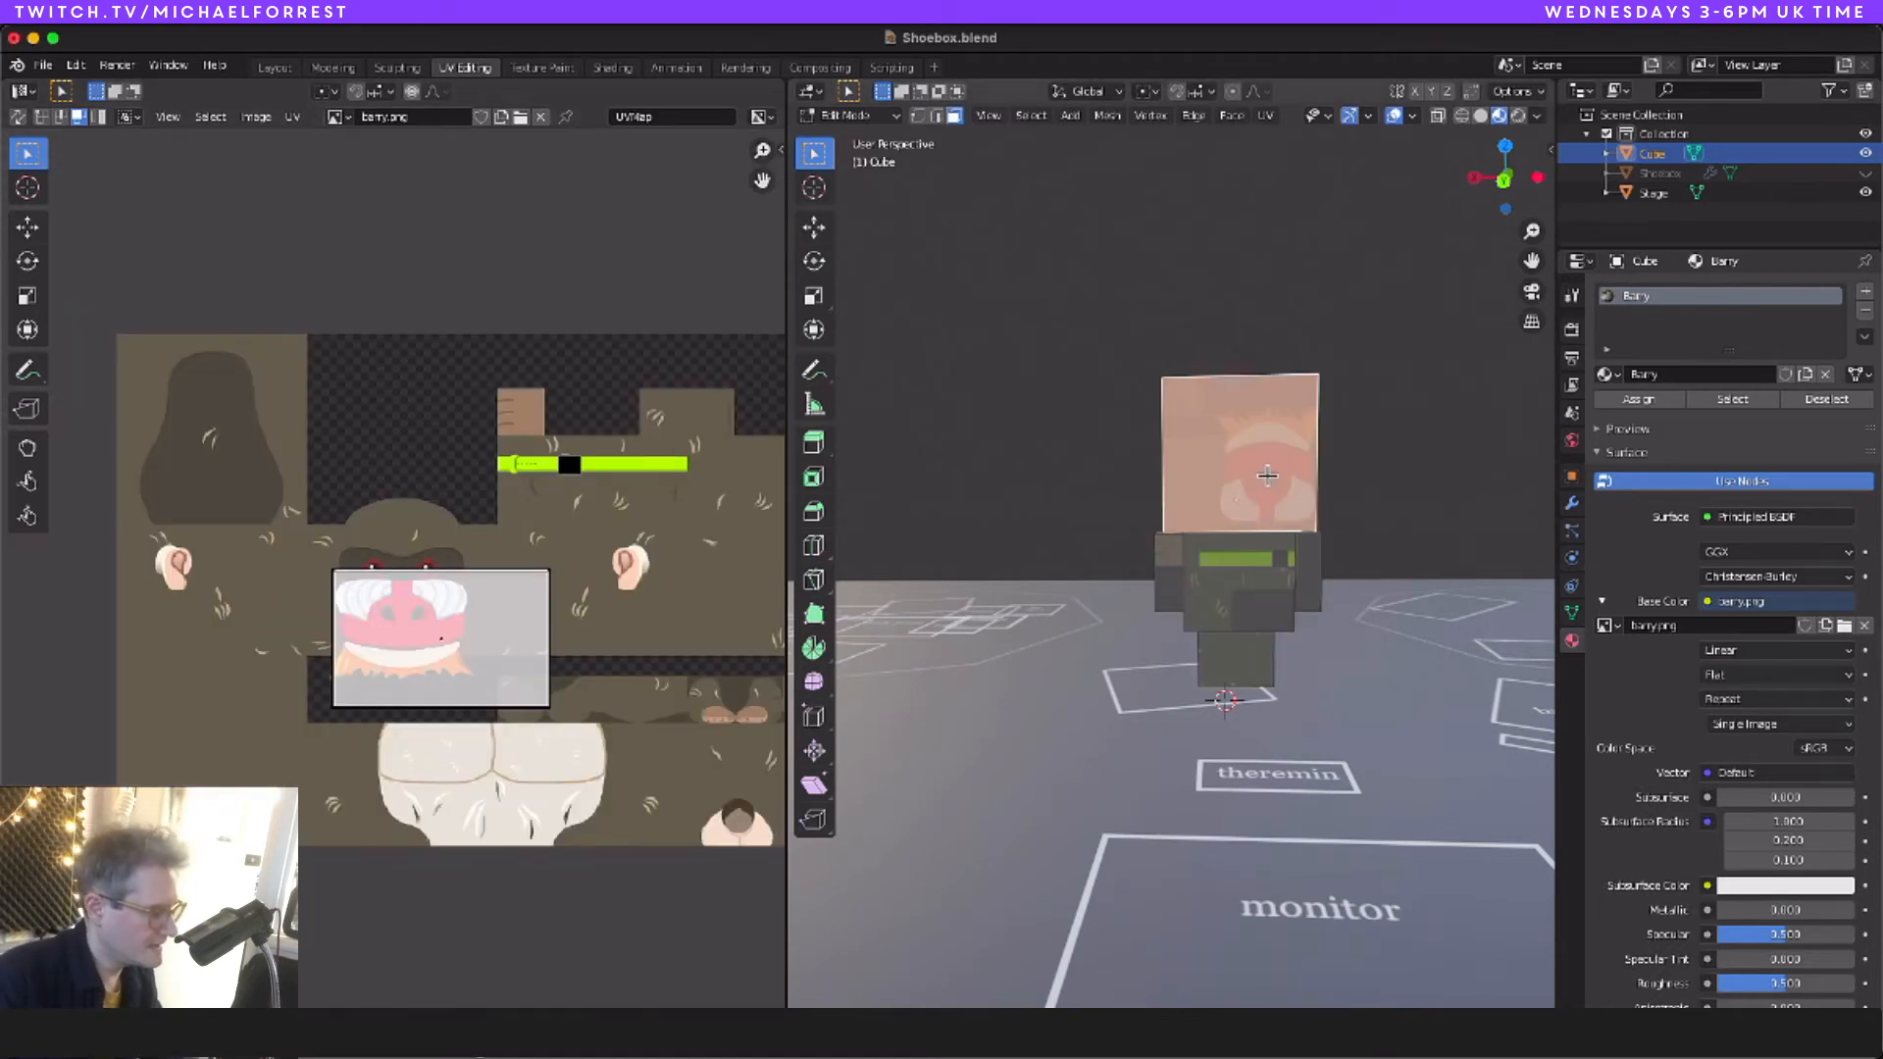
{"action": "left_click", "coordinate": [436, 639]}
{"action": "key", "text": "g"}
{"action": "left_click", "coordinate": [417, 590]}
Step: Widen the head block along X and rotate its front face's UV island by 180 degrees
{"action": "middle_click_drag", "start_coordinate": [1185, 650], "coordinate": [1314, 382]}
{"action": "key", "text": "a"}
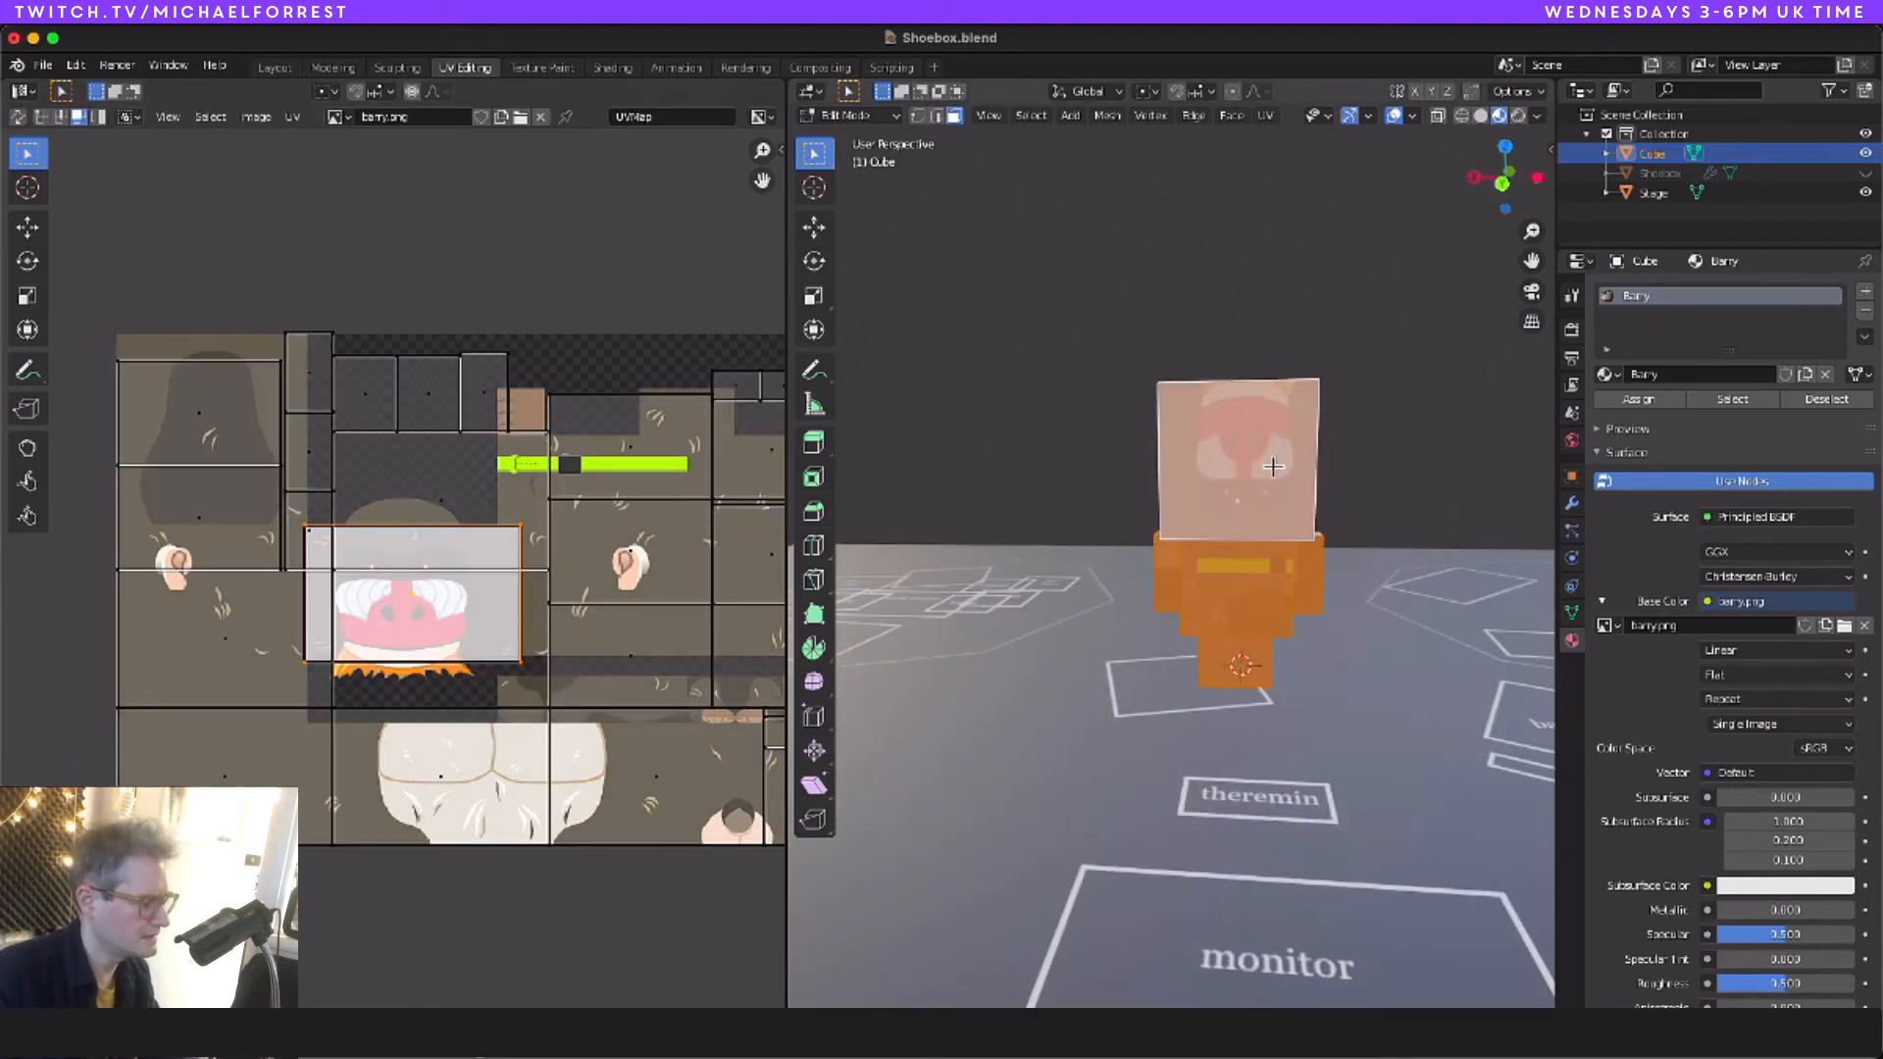
{"action": "key", "text": "alt+a"}
{"action": "left_click", "coordinate": [1260, 473]}
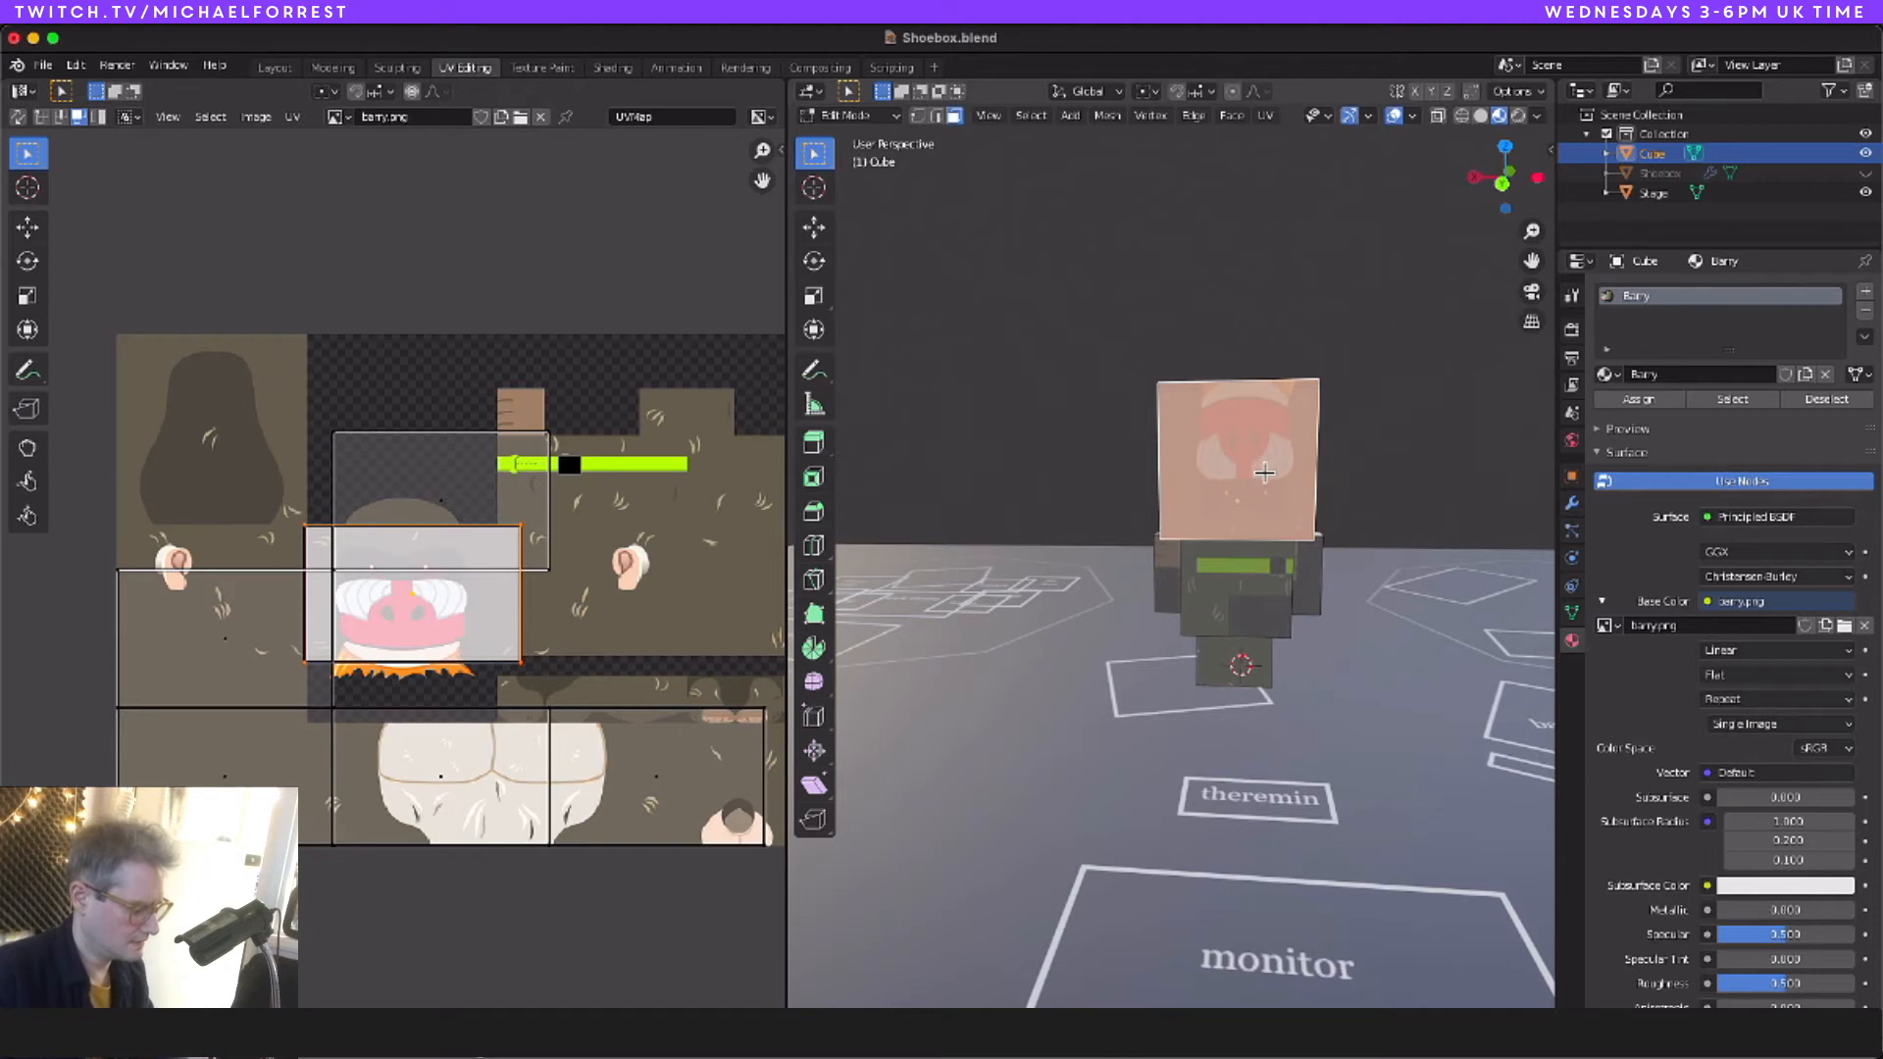
{"action": "key", "text": "s"}
{"action": "key", "text": "x"}
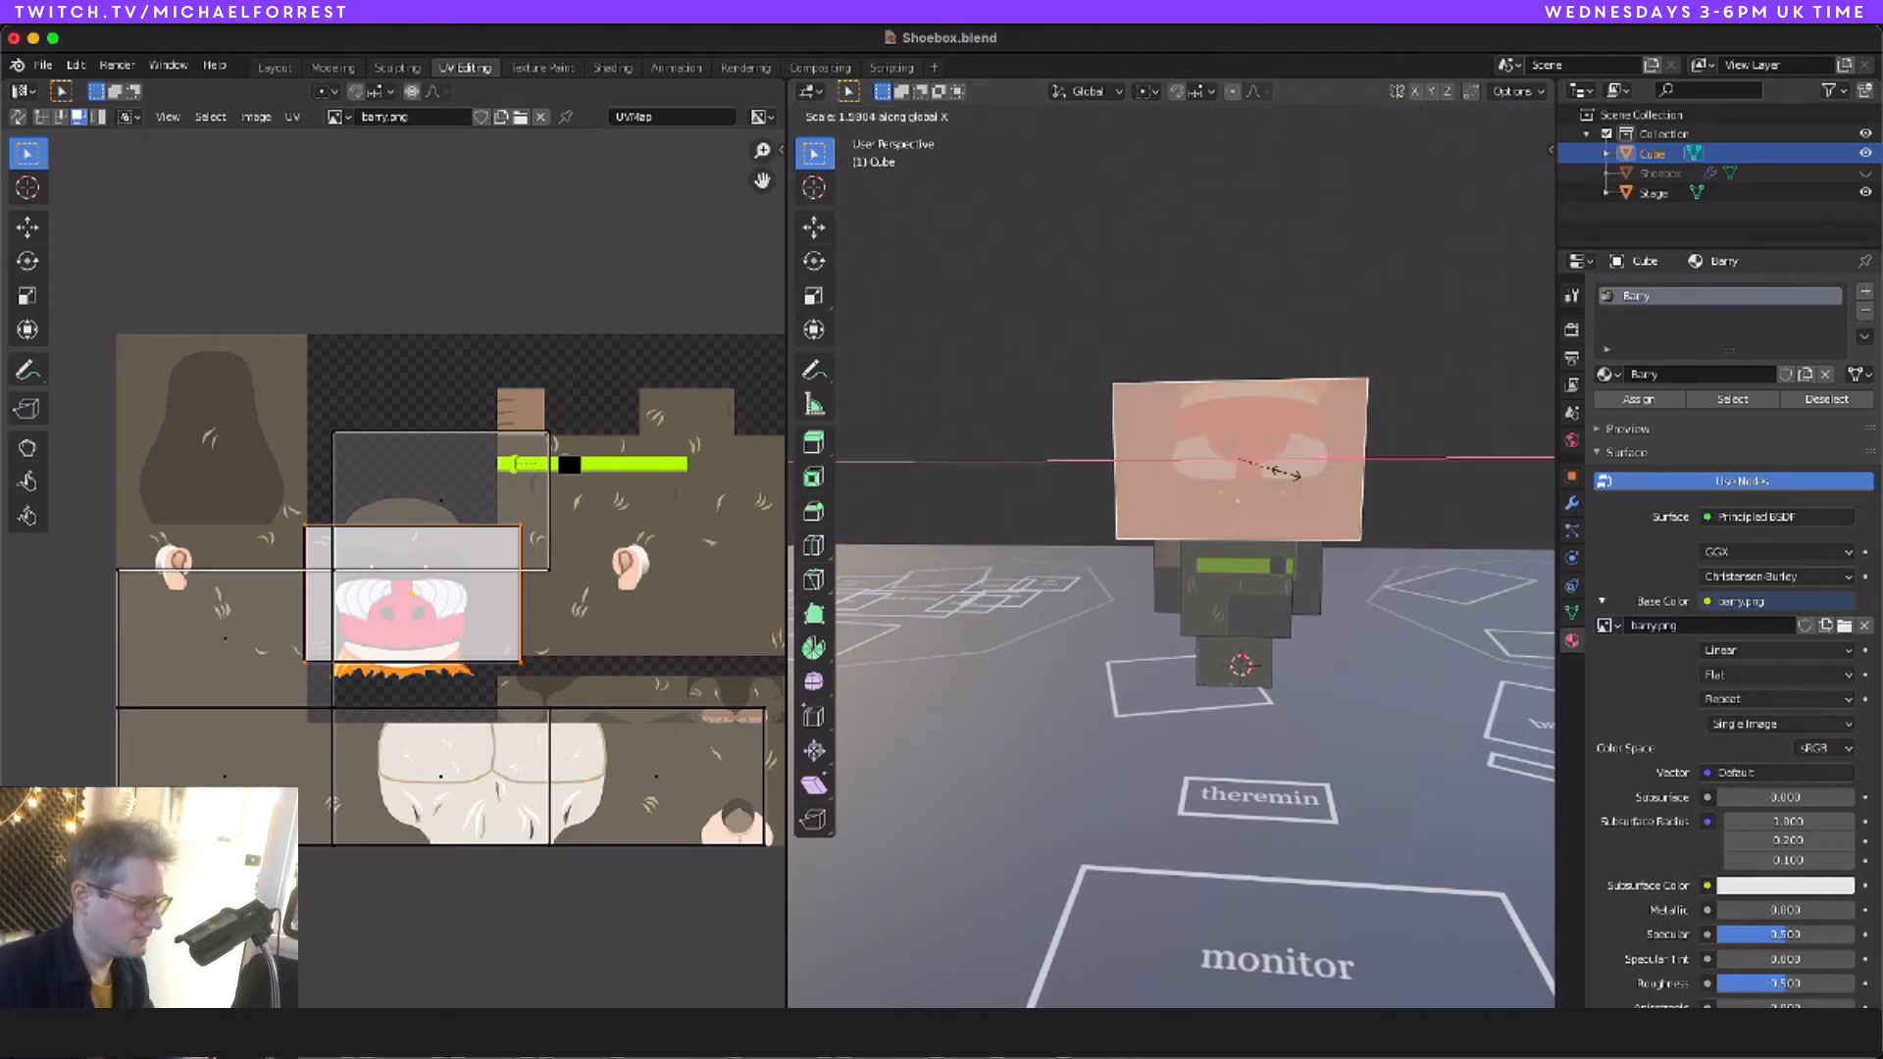
{"action": "left_click", "coordinate": [1275, 473]}
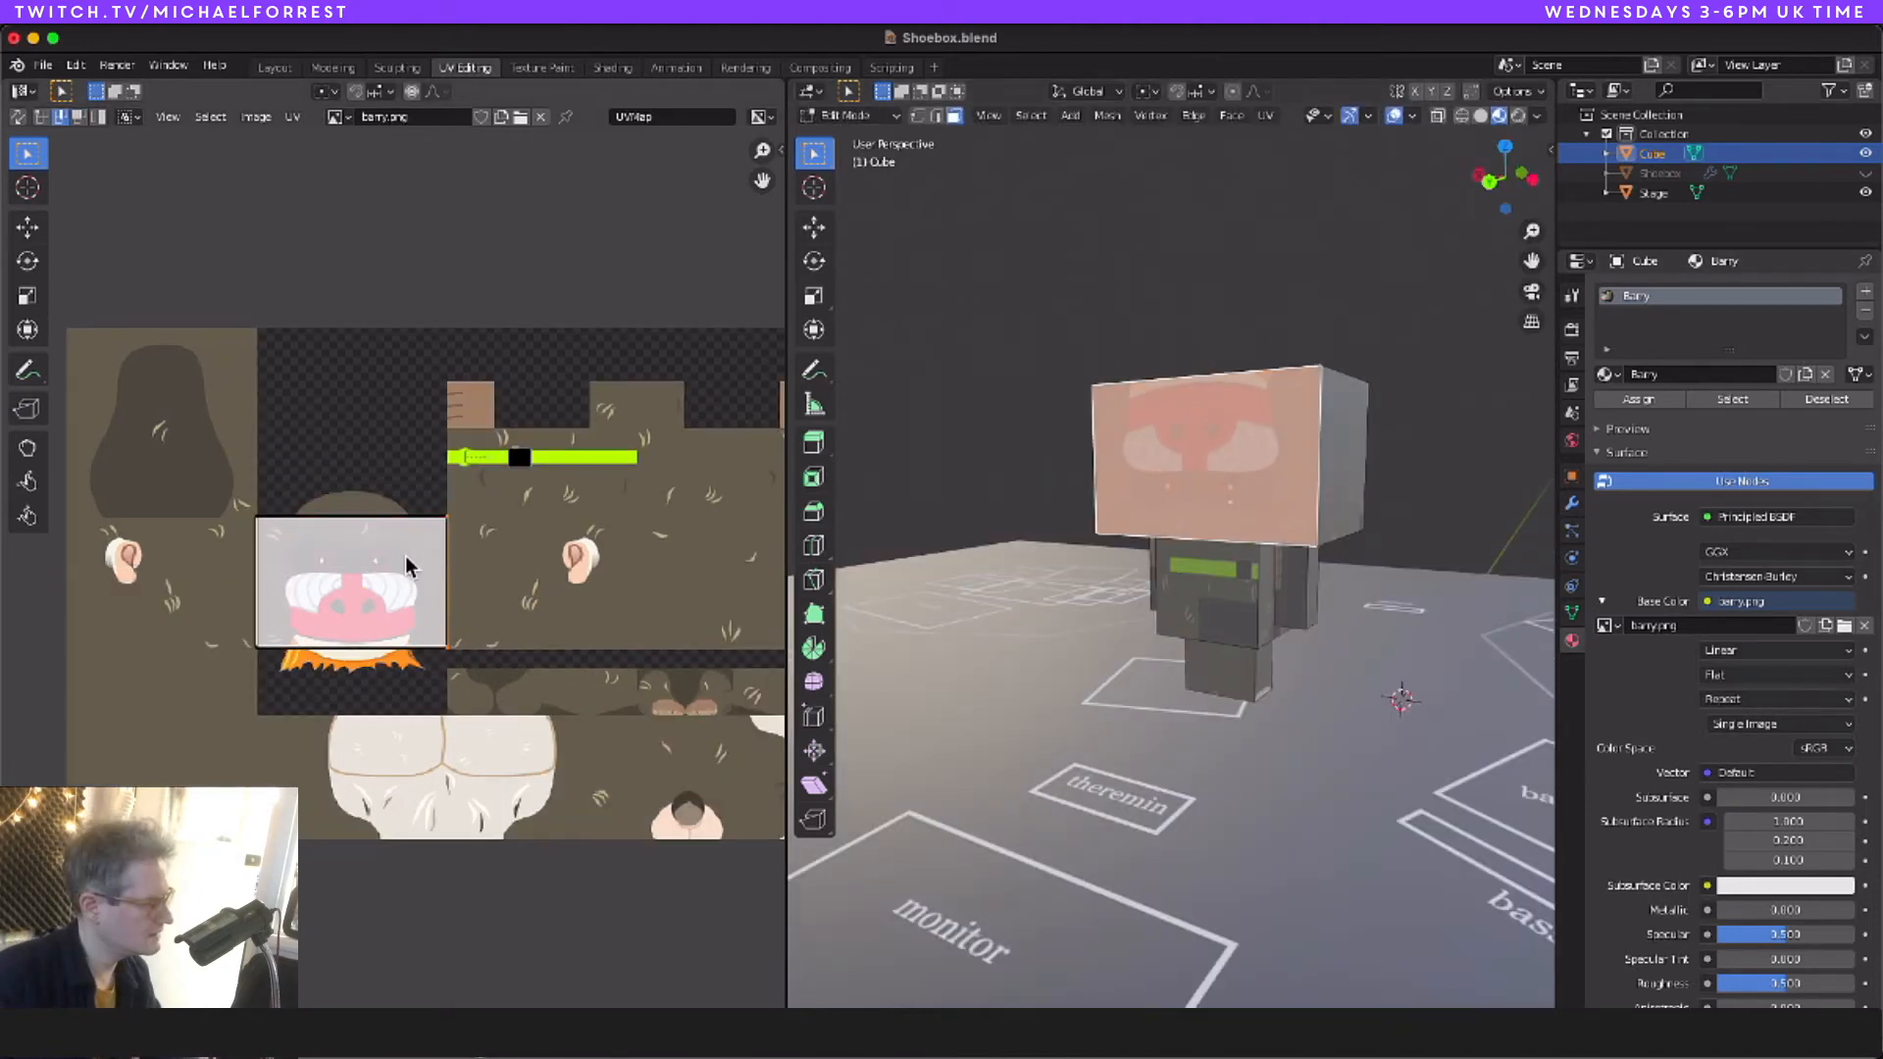
{"action": "type", "text": "a180"}
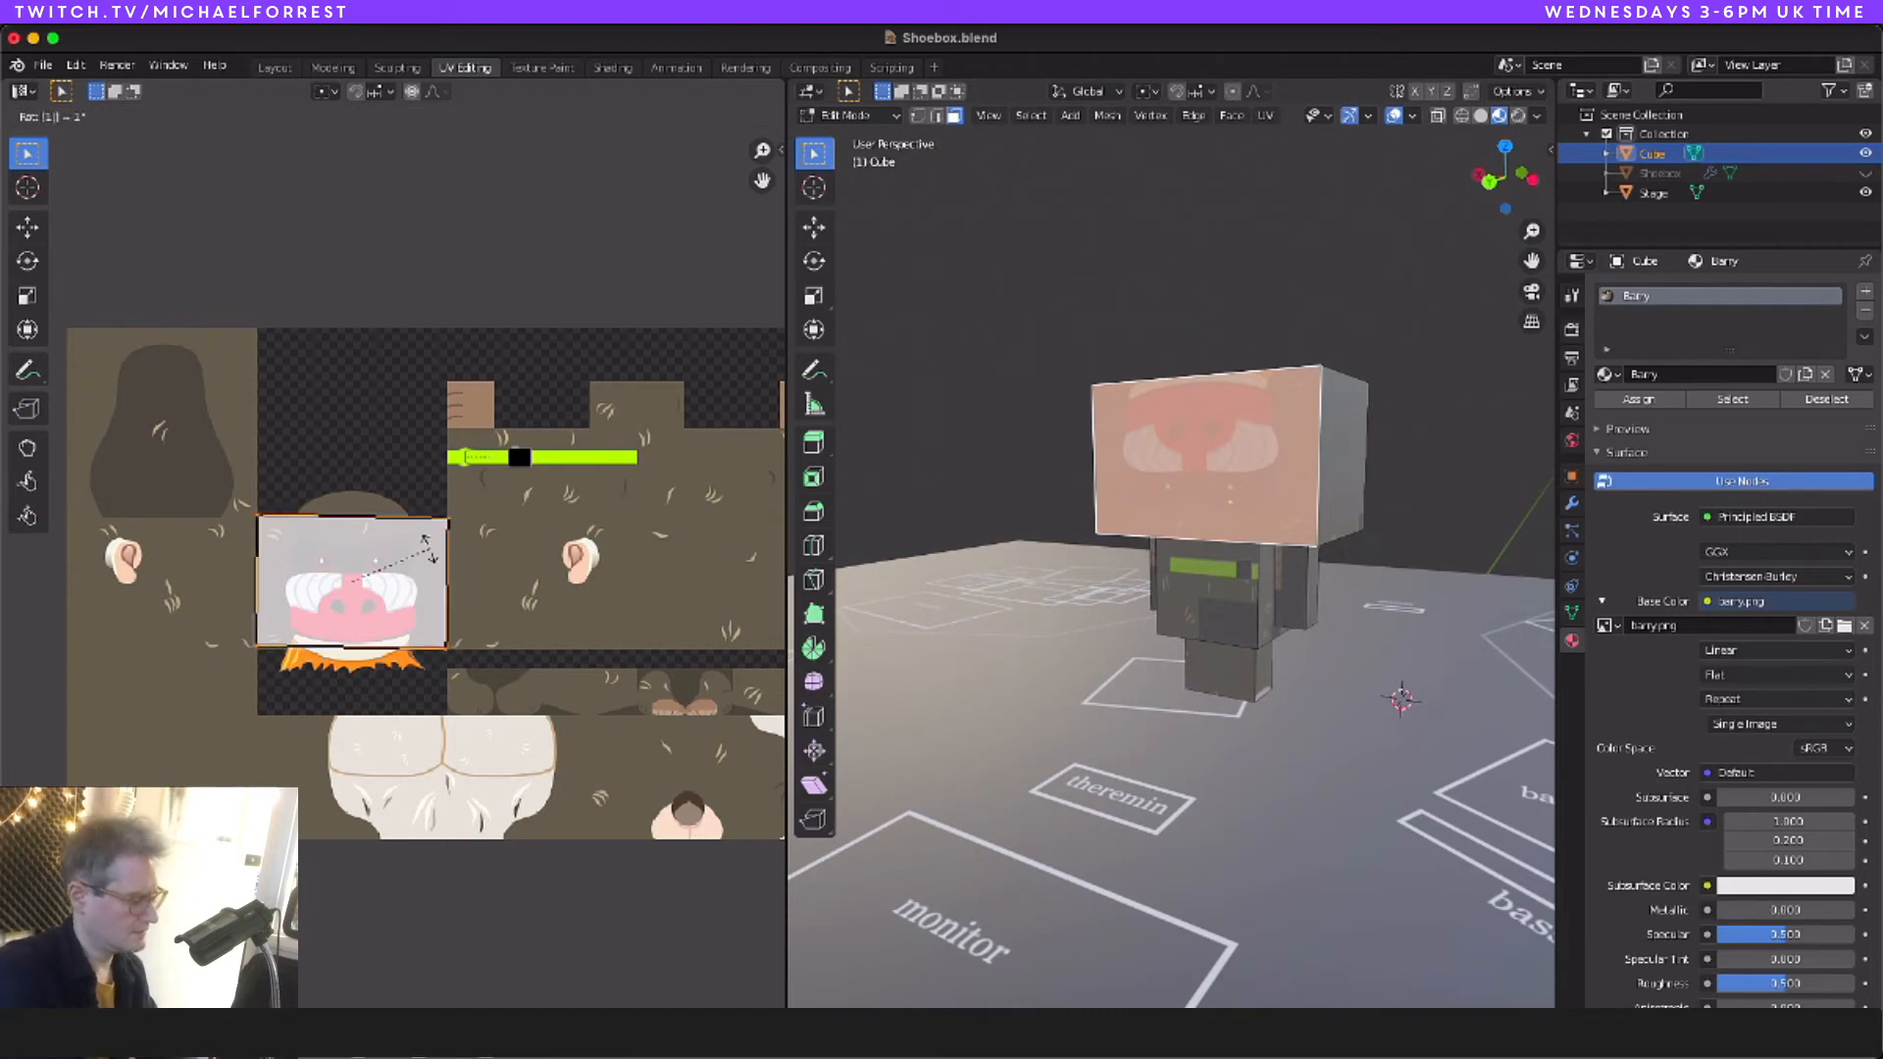
Step: Try to subdivide the head's upper front edge and move its middle vertex along Y
{"action": "left_click", "coordinate": [407, 115]}
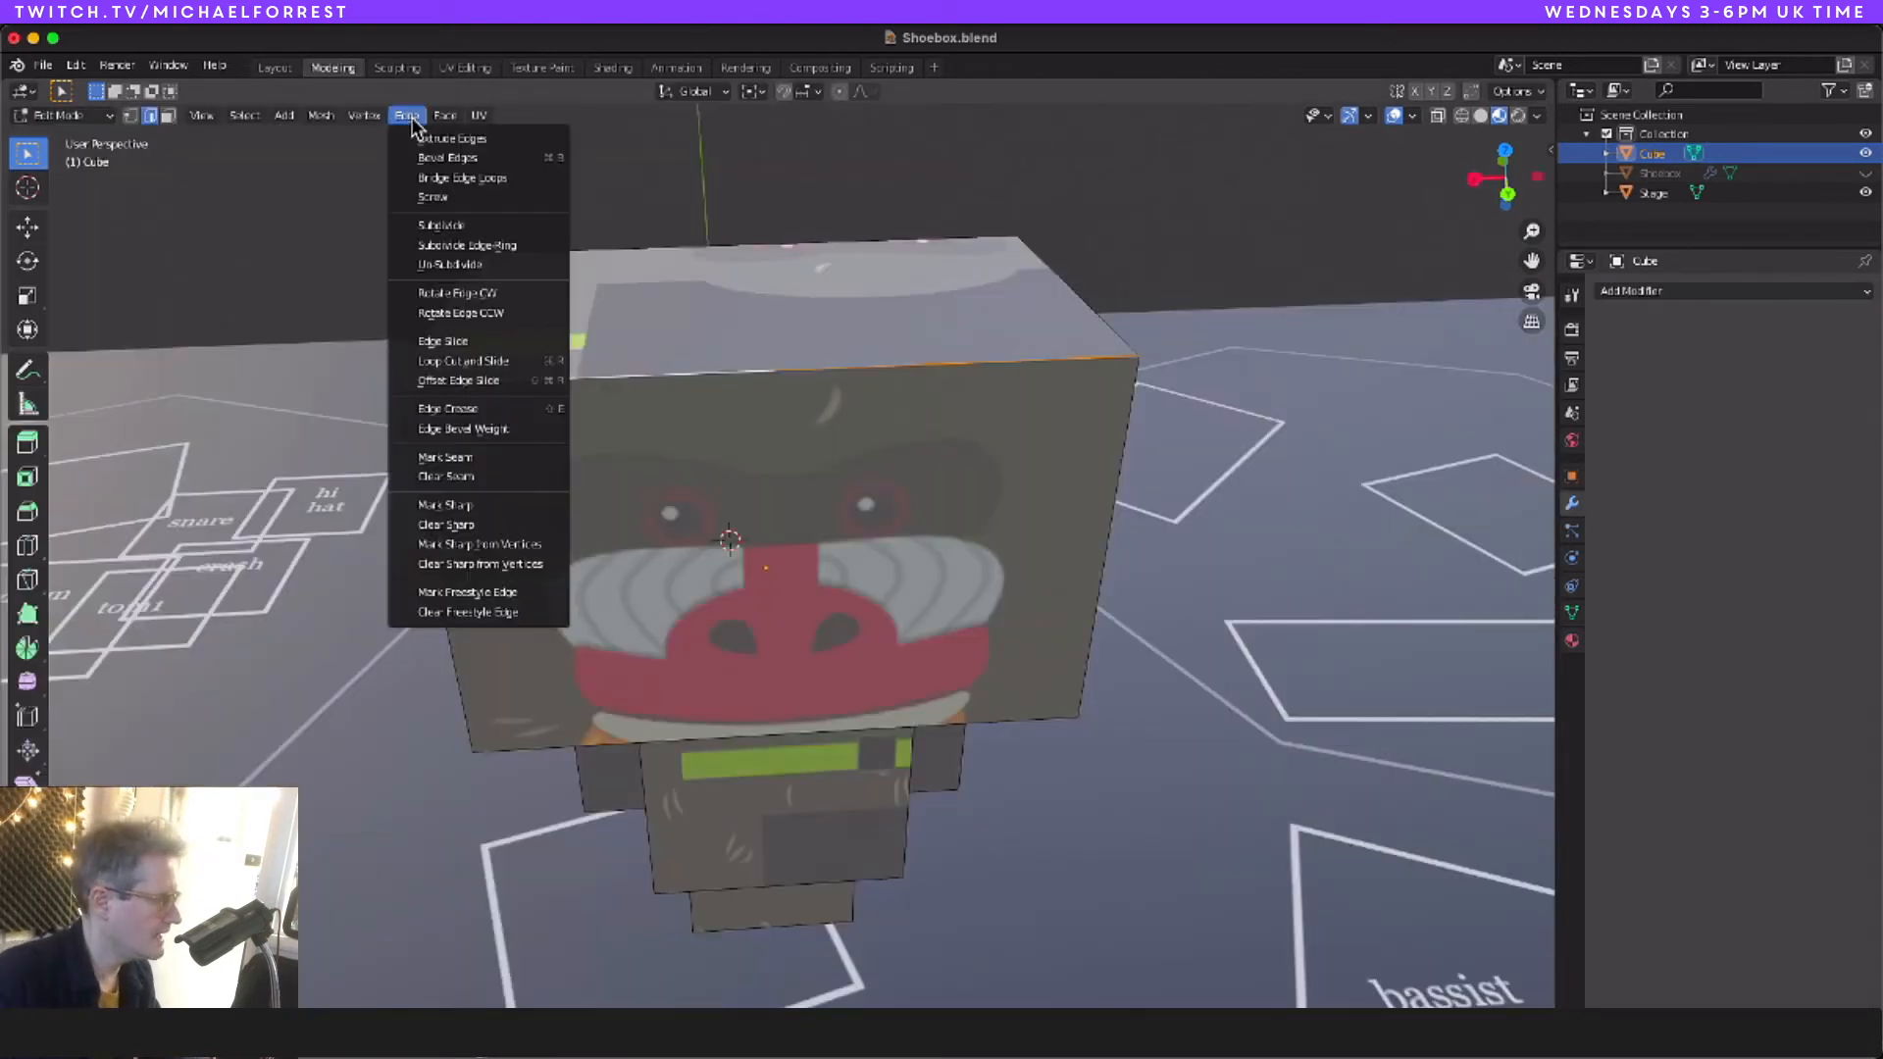
{"action": "left_click", "coordinate": [455, 224]}
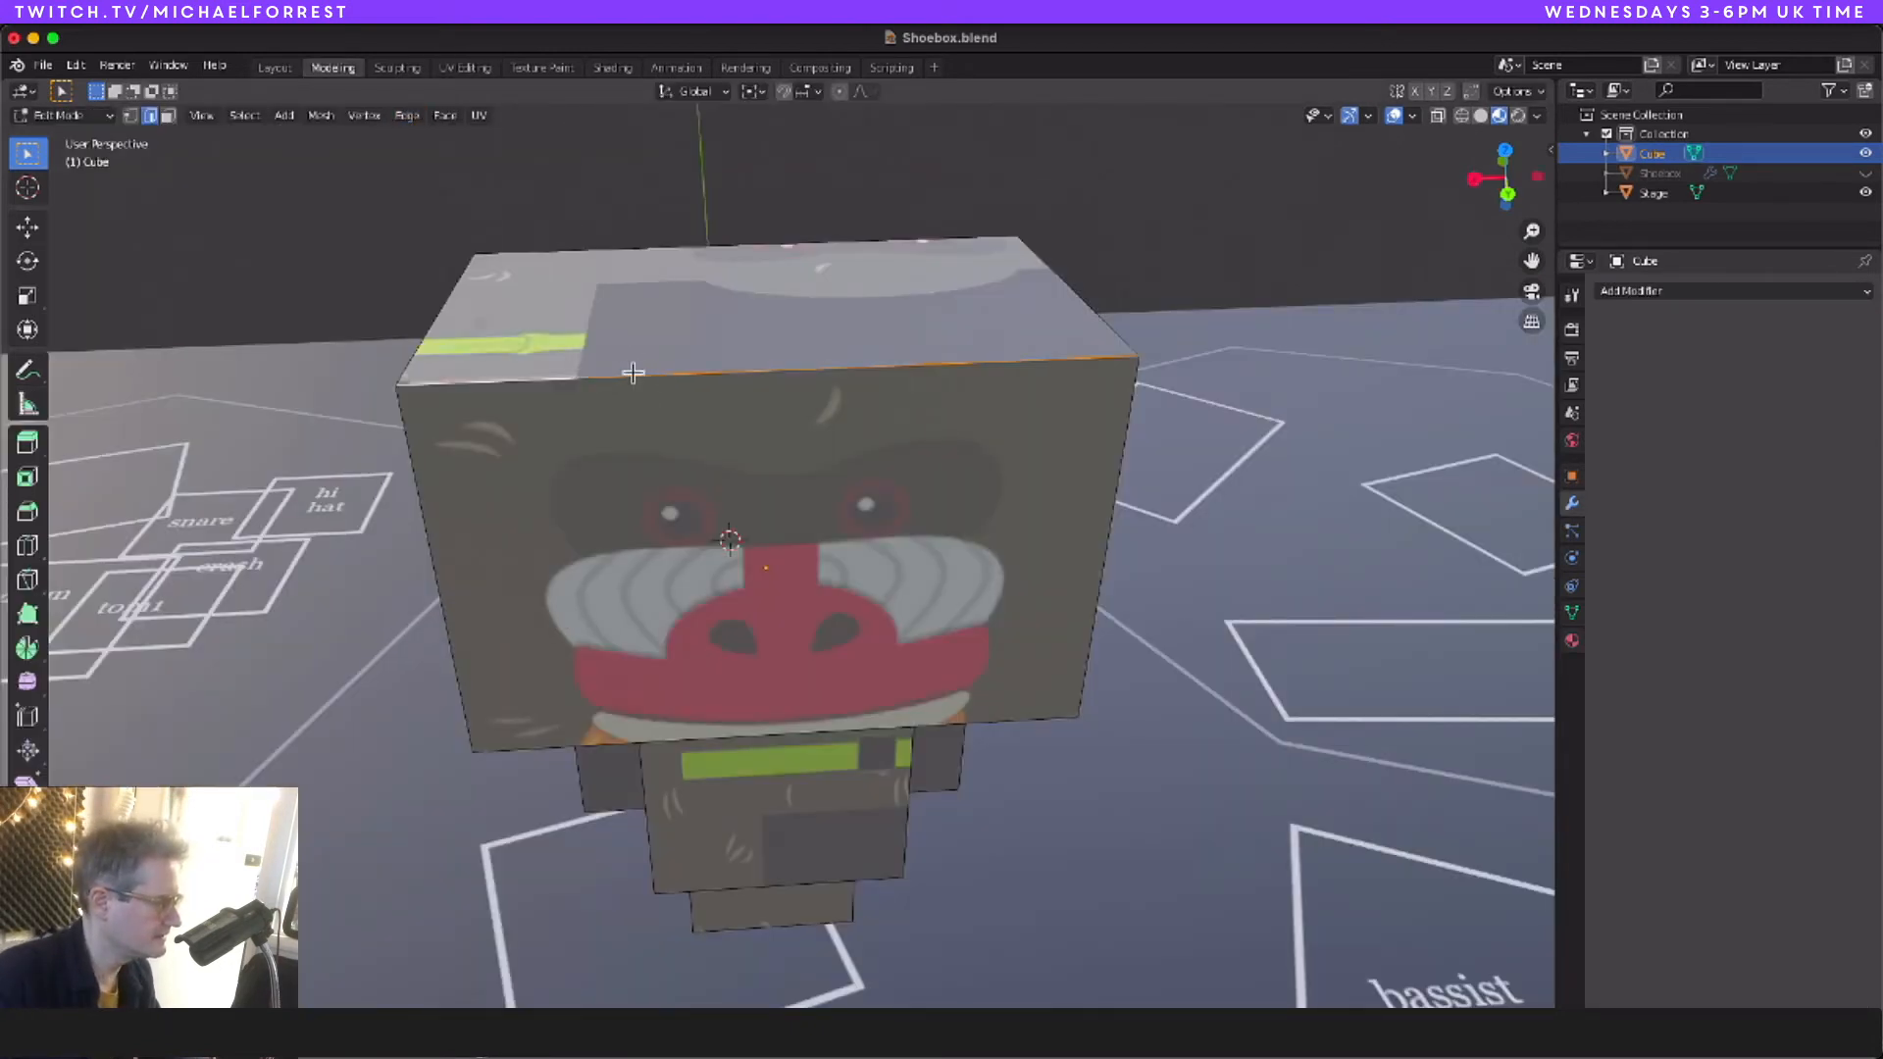
{"action": "left_click", "coordinate": [828, 370]}
{"action": "left_click", "coordinate": [710, 369]}
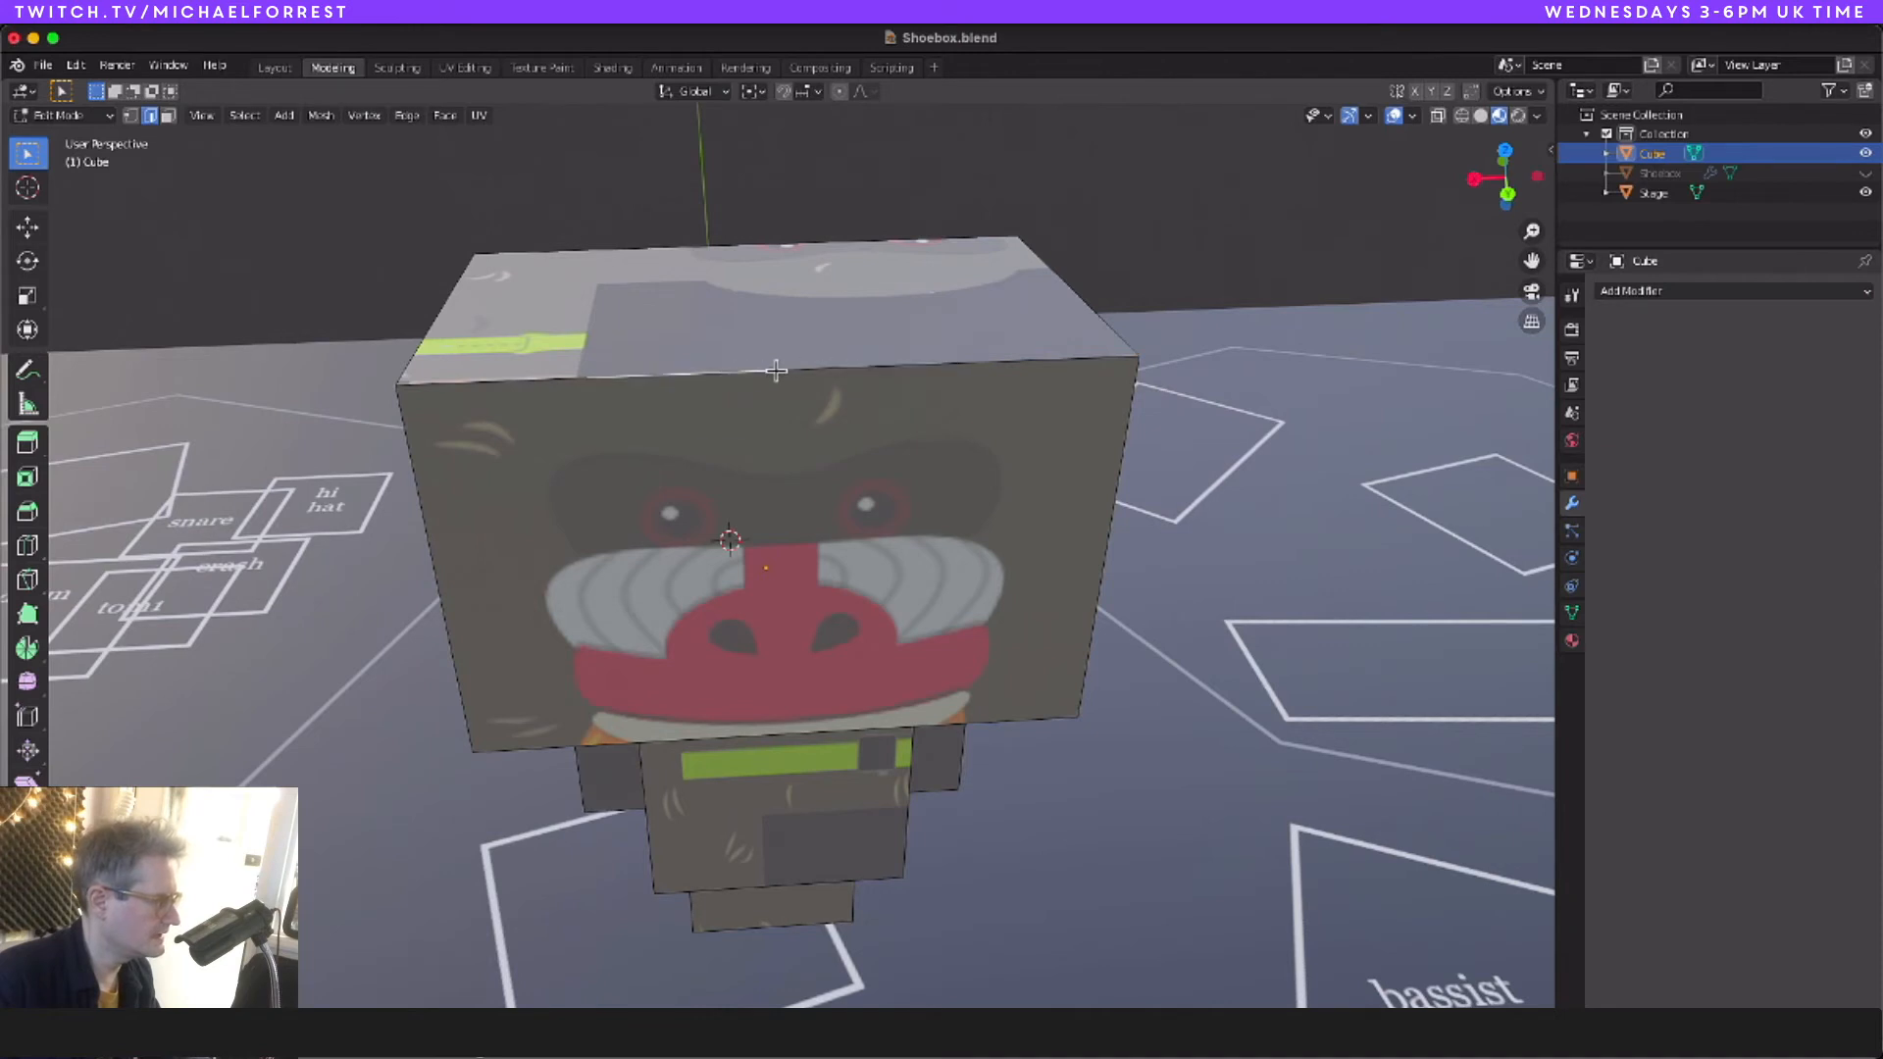
{"action": "key", "text": "1"}
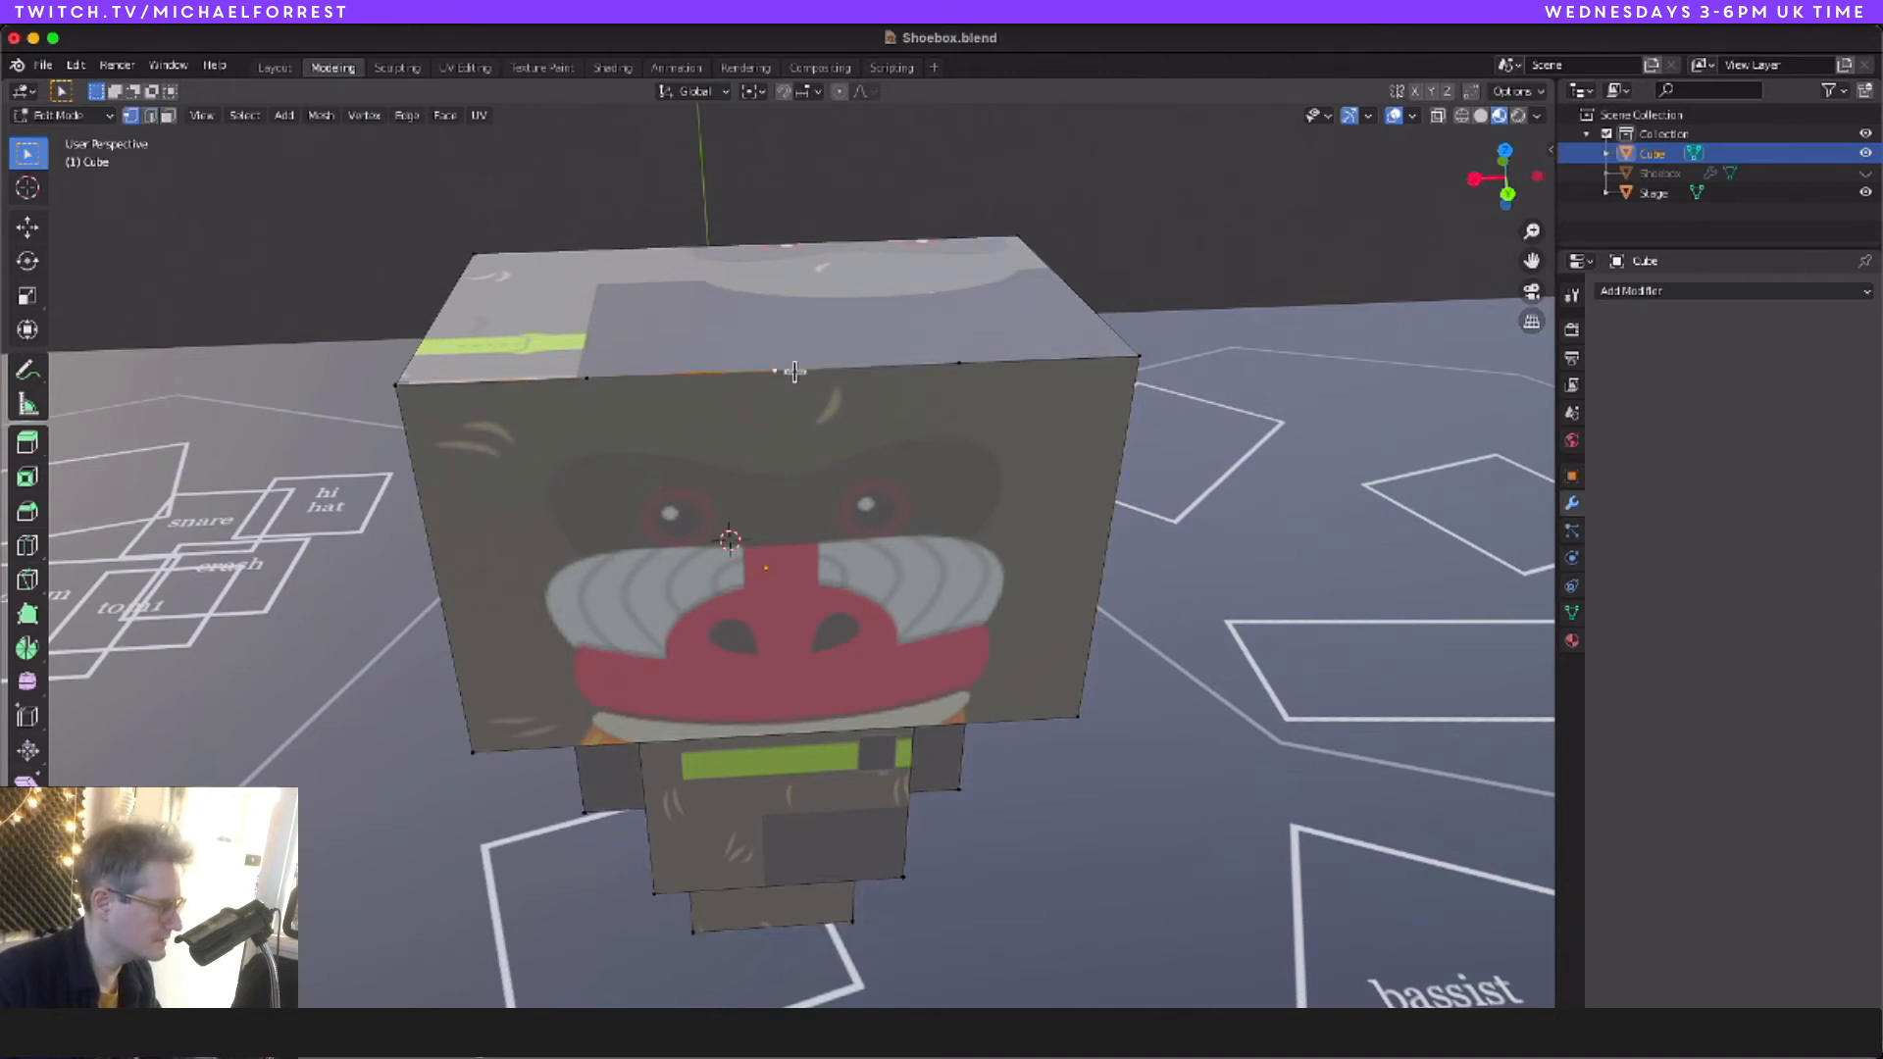
{"action": "key", "text": "g"}
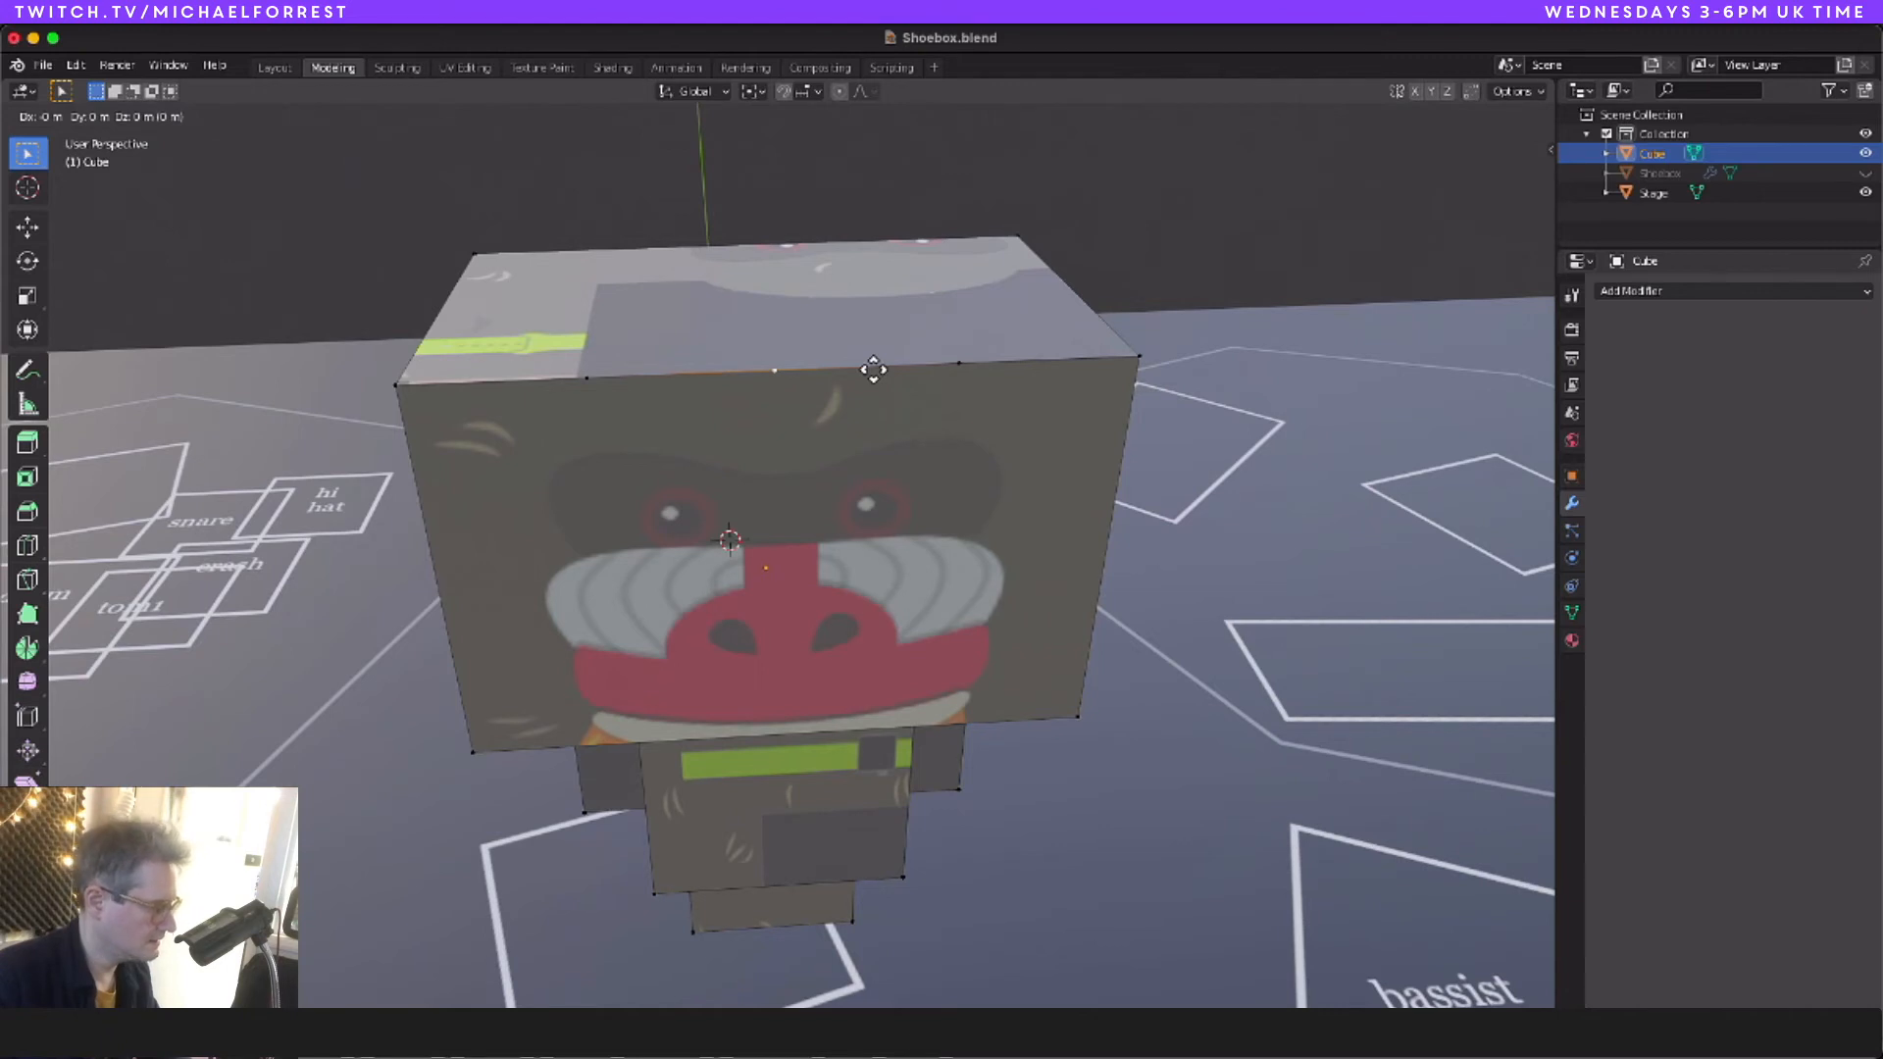
{"action": "key", "text": "y"}
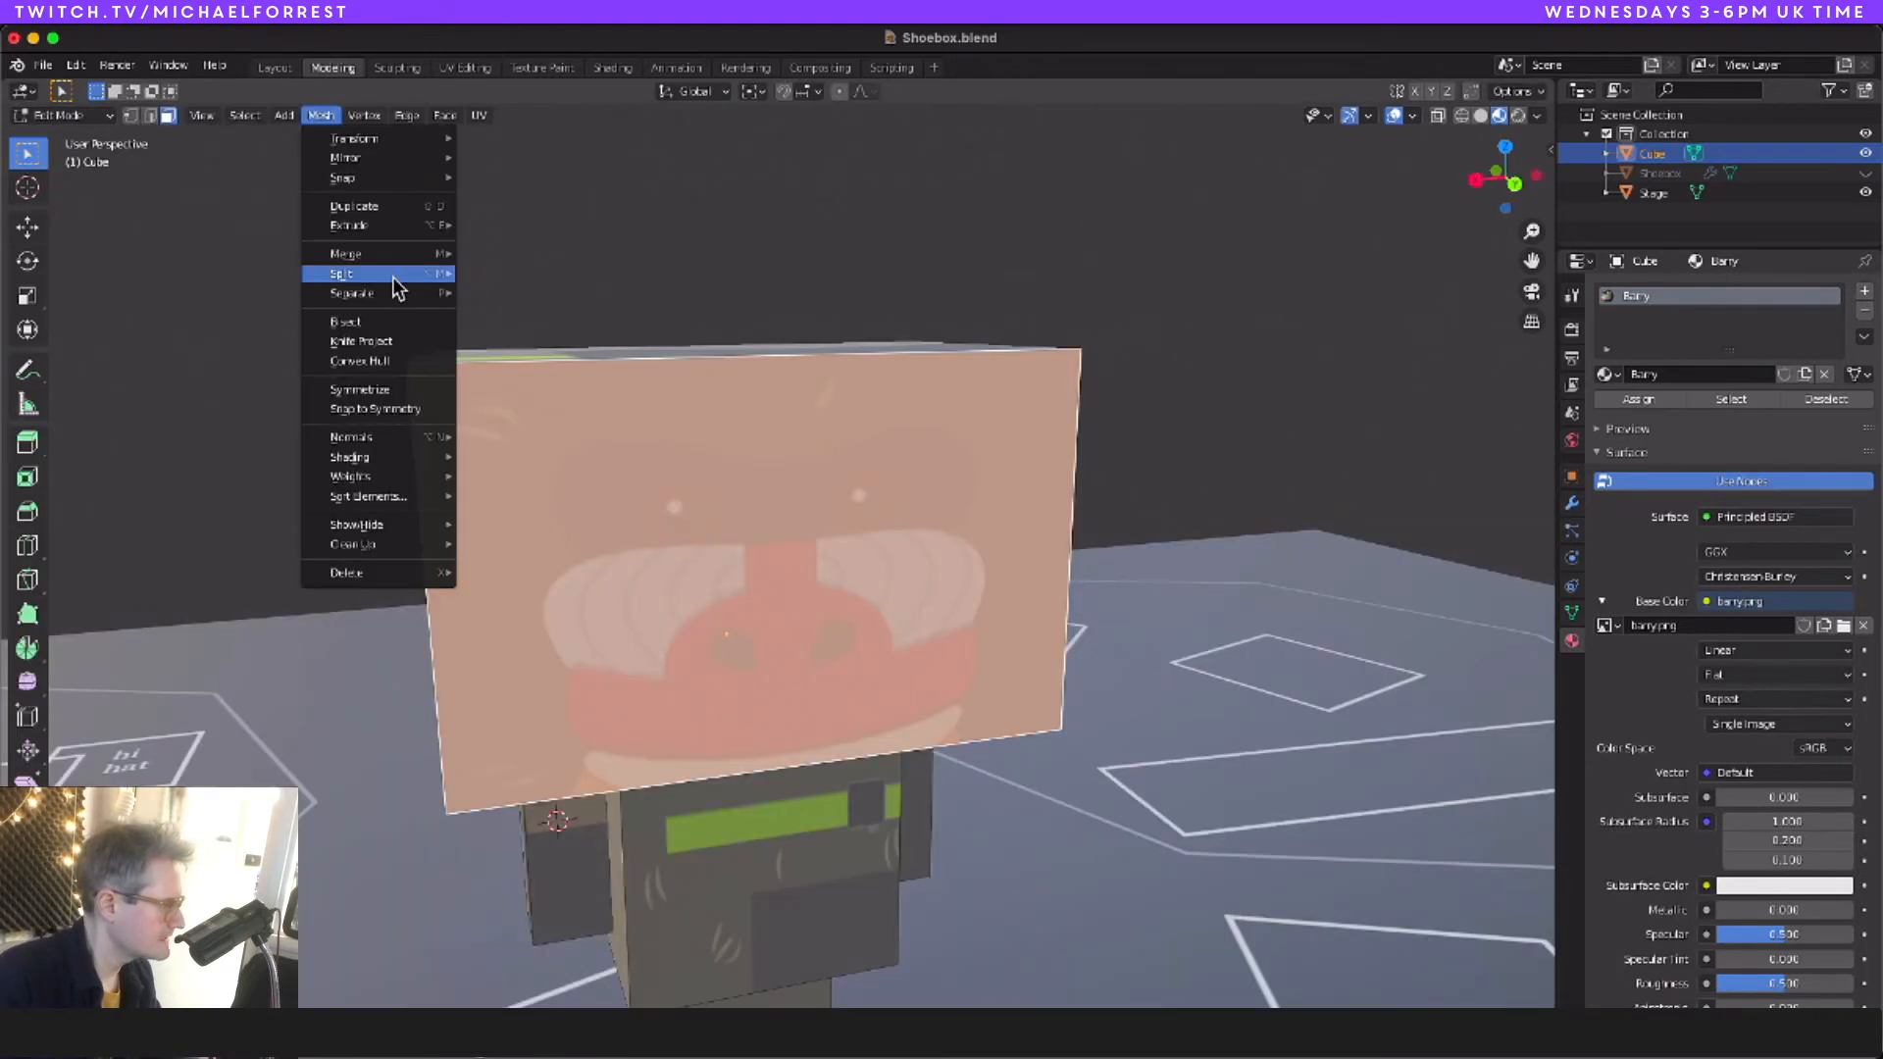
Step: Split the head's selected face from its neighbours with Faces by Edges
{"action": "mouse_move", "coordinate": [398, 282]}
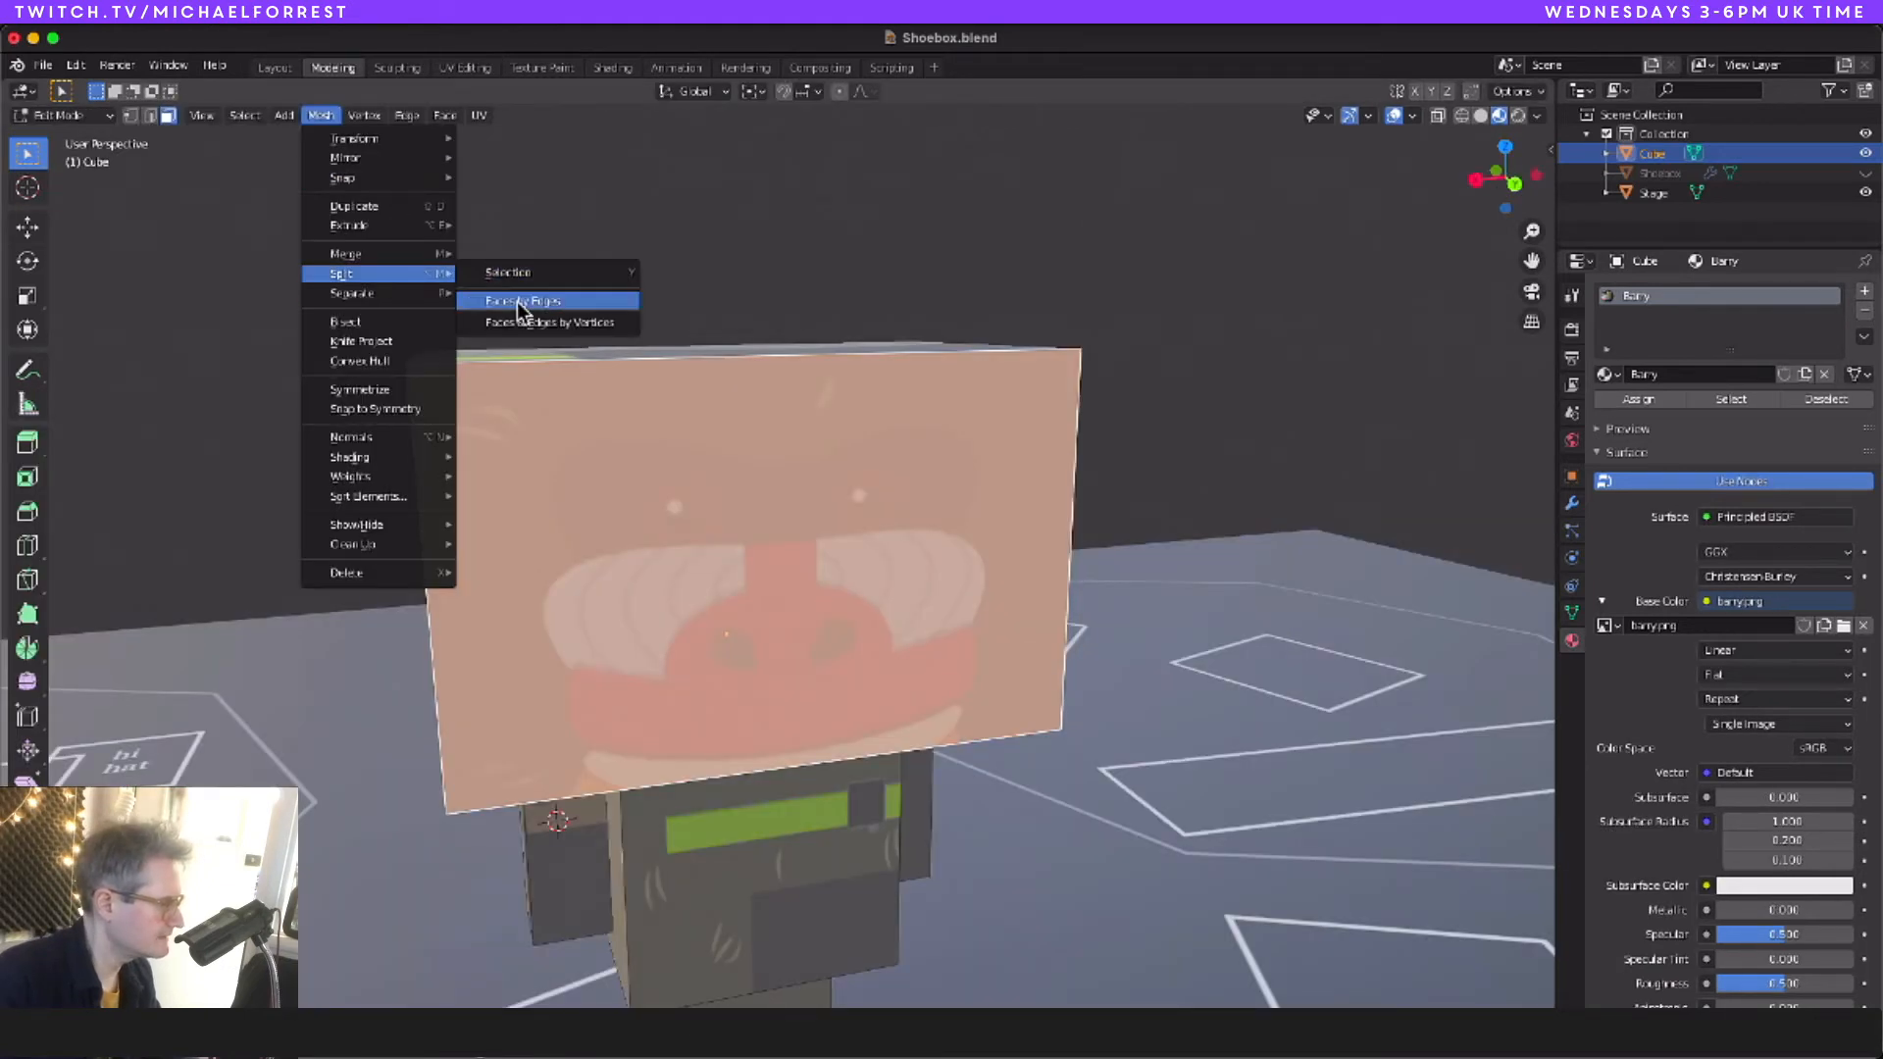
{"action": "left_click", "coordinate": [590, 303]}
{"action": "scroll", "coordinate": [764, 525], "scroll_direction": "up", "scroll_amount": 4}
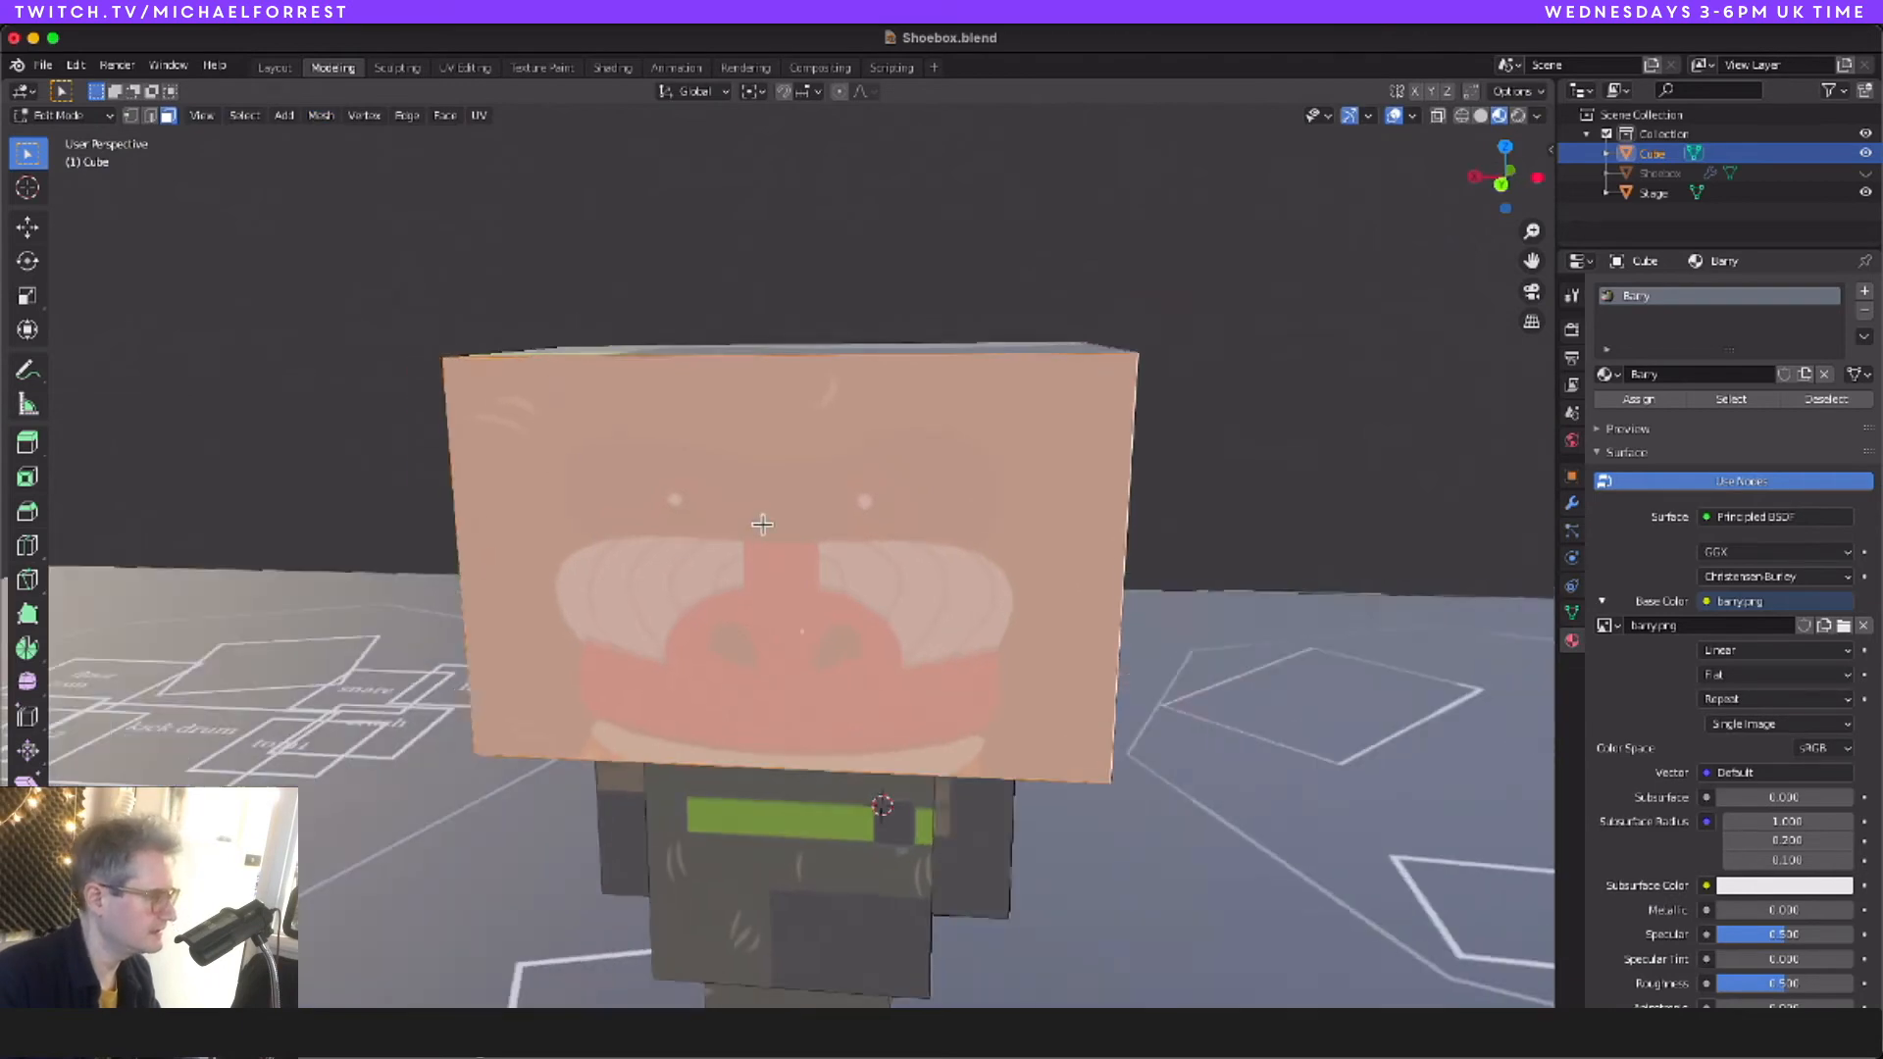
{"action": "scroll", "coordinate": [763, 525], "scroll_direction": "down", "scroll_amount": 8}
{"action": "scroll", "coordinate": [763, 525], "scroll_direction": "up", "scroll_amount": 8}
{"action": "scroll", "coordinate": [763, 525], "scroll_direction": "up", "scroll_amount": 2}
Step: Select only the head's front face, leaving its top and side faces unselected
{"action": "left_click", "coordinate": [742, 324]}
{"action": "left_click", "coordinate": [751, 512]}
{"action": "scroll", "coordinate": [804, 605], "scroll_direction": "right", "scroll_amount": 10}
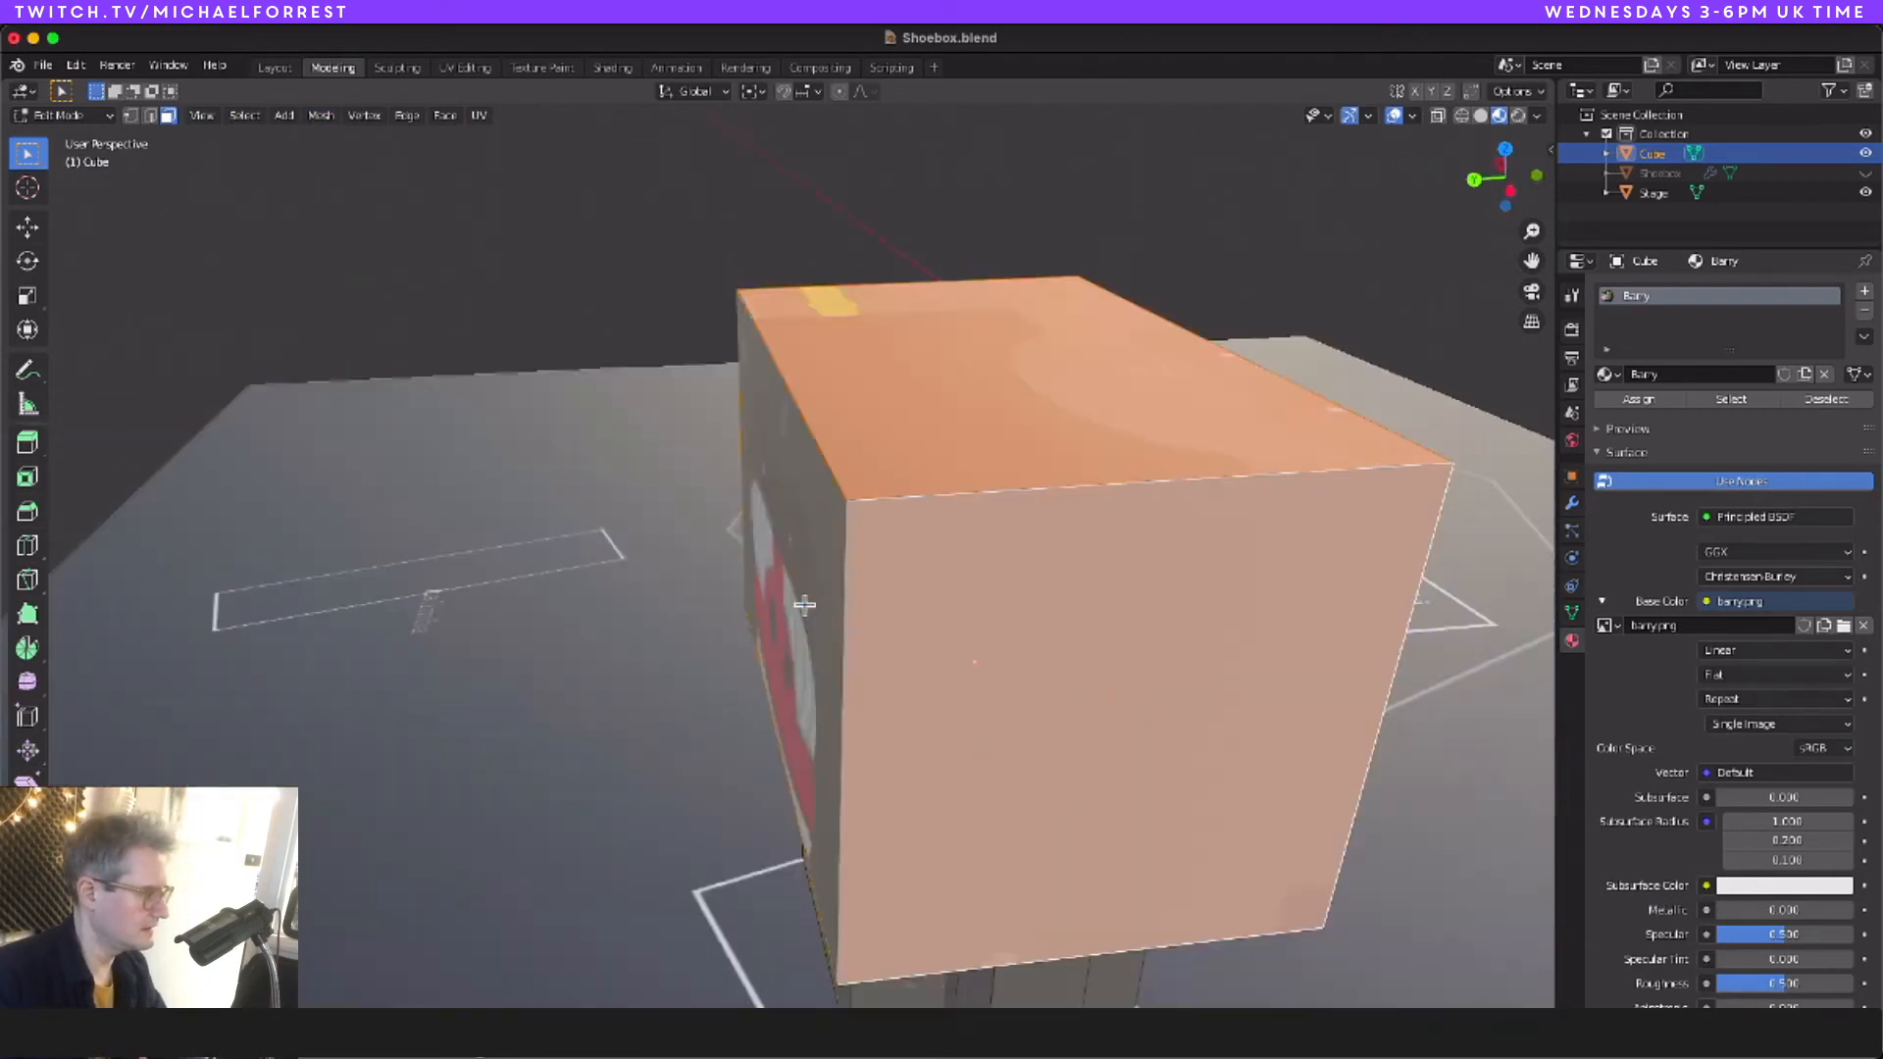
{"action": "scroll", "coordinate": [804, 605], "scroll_direction": "right", "scroll_amount": 8}
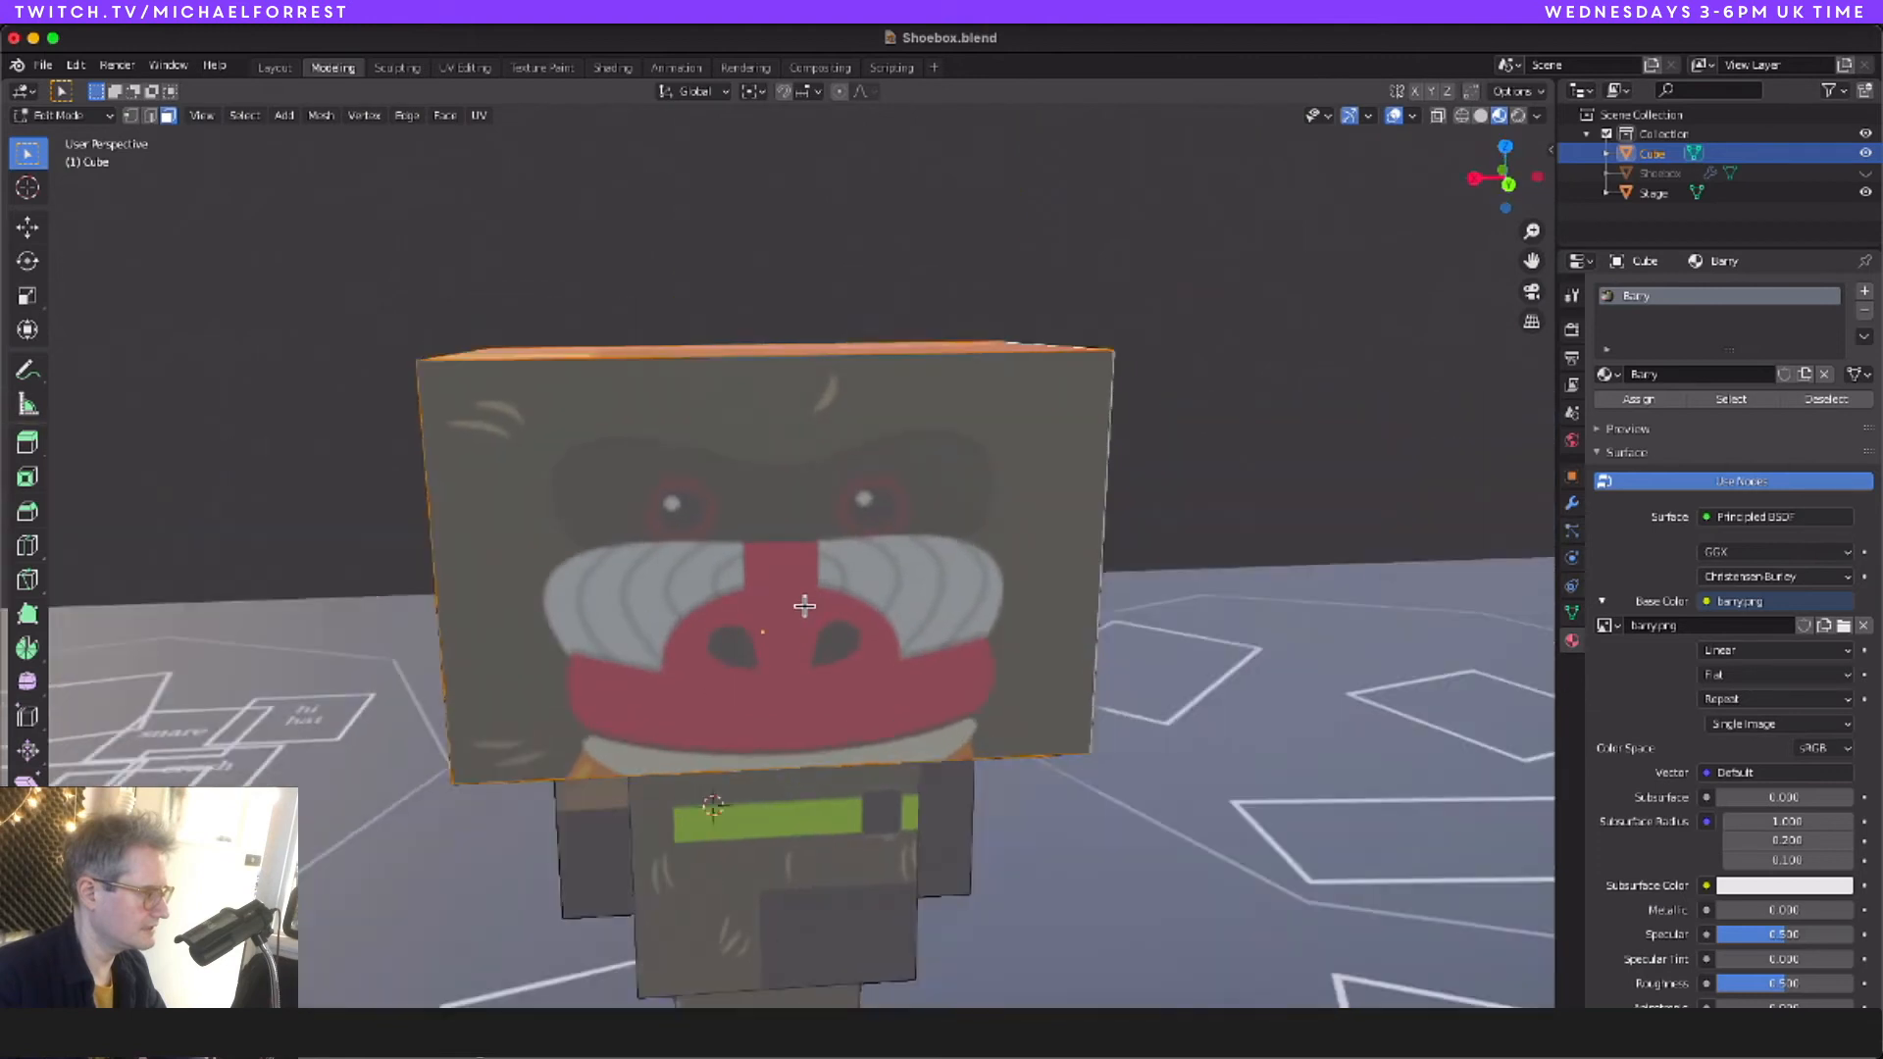
{"action": "left_click", "coordinate": [799, 585]}
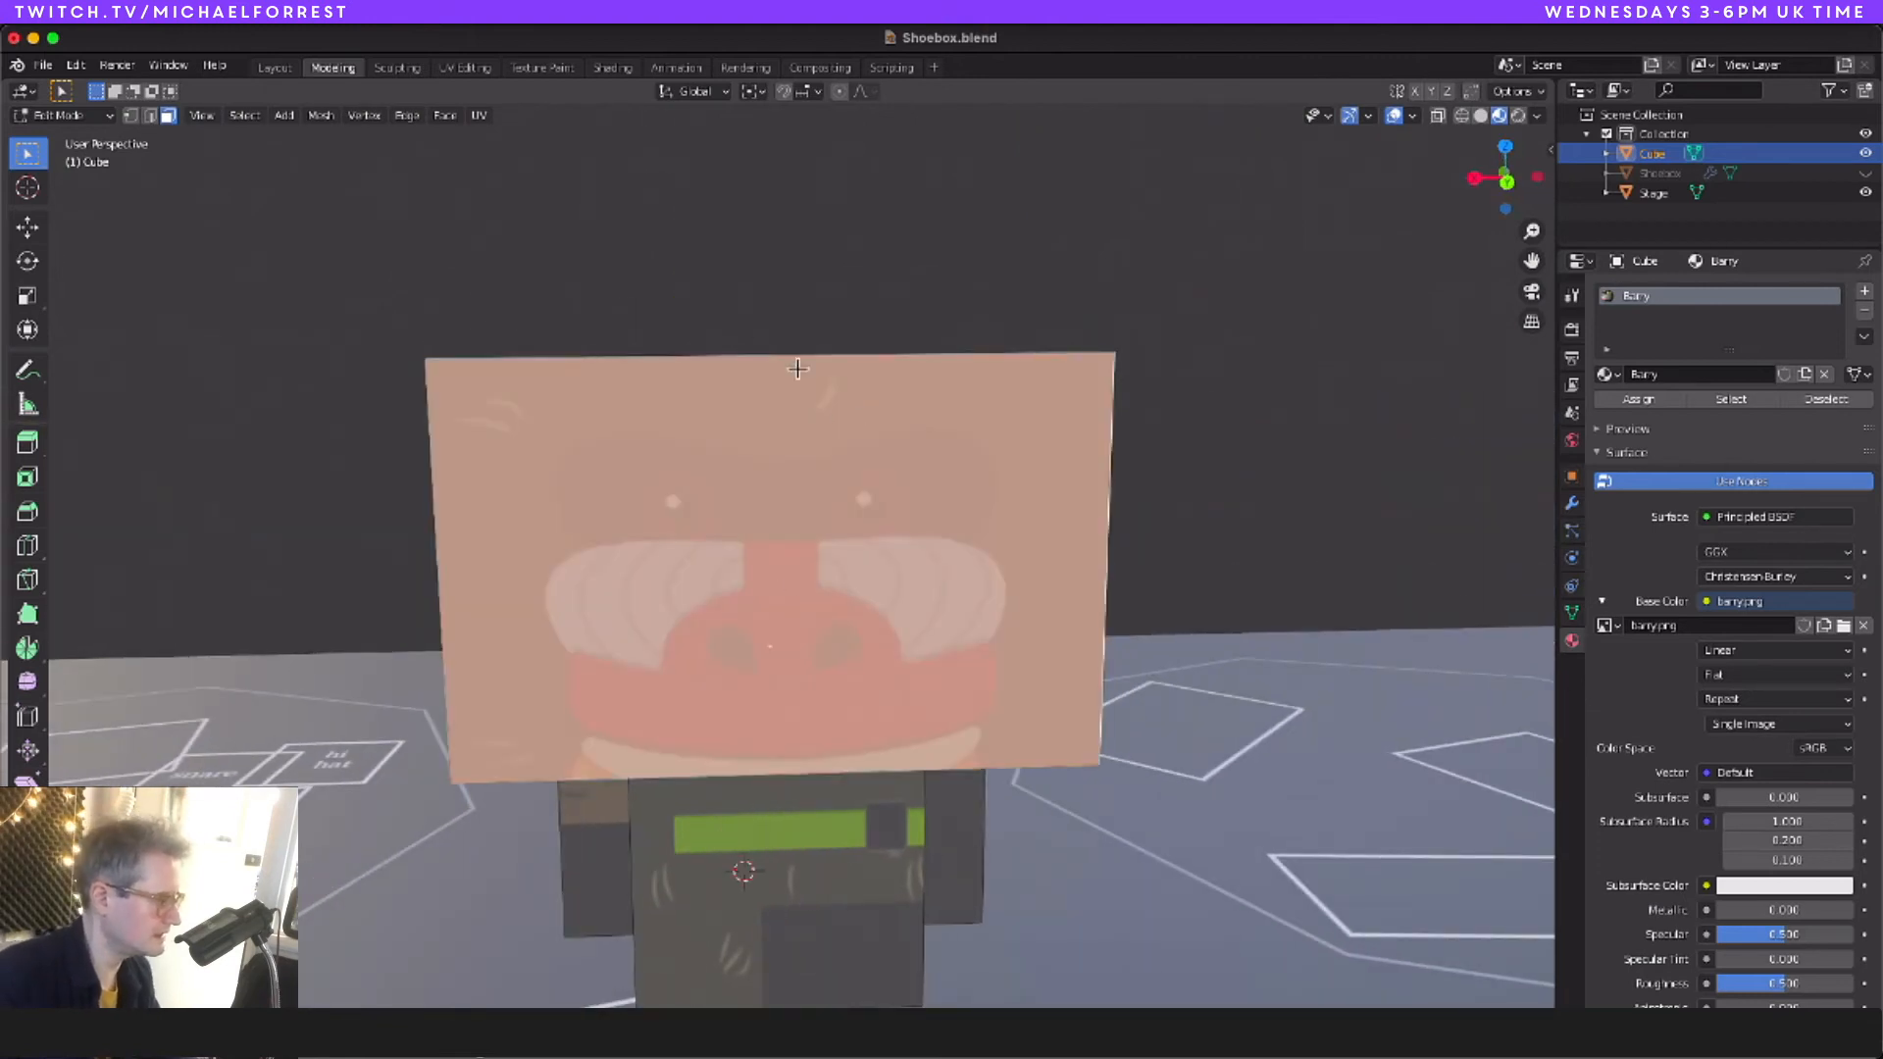
{"action": "scroll", "coordinate": [733, 334], "scroll_direction": "up", "scroll_amount": 4}
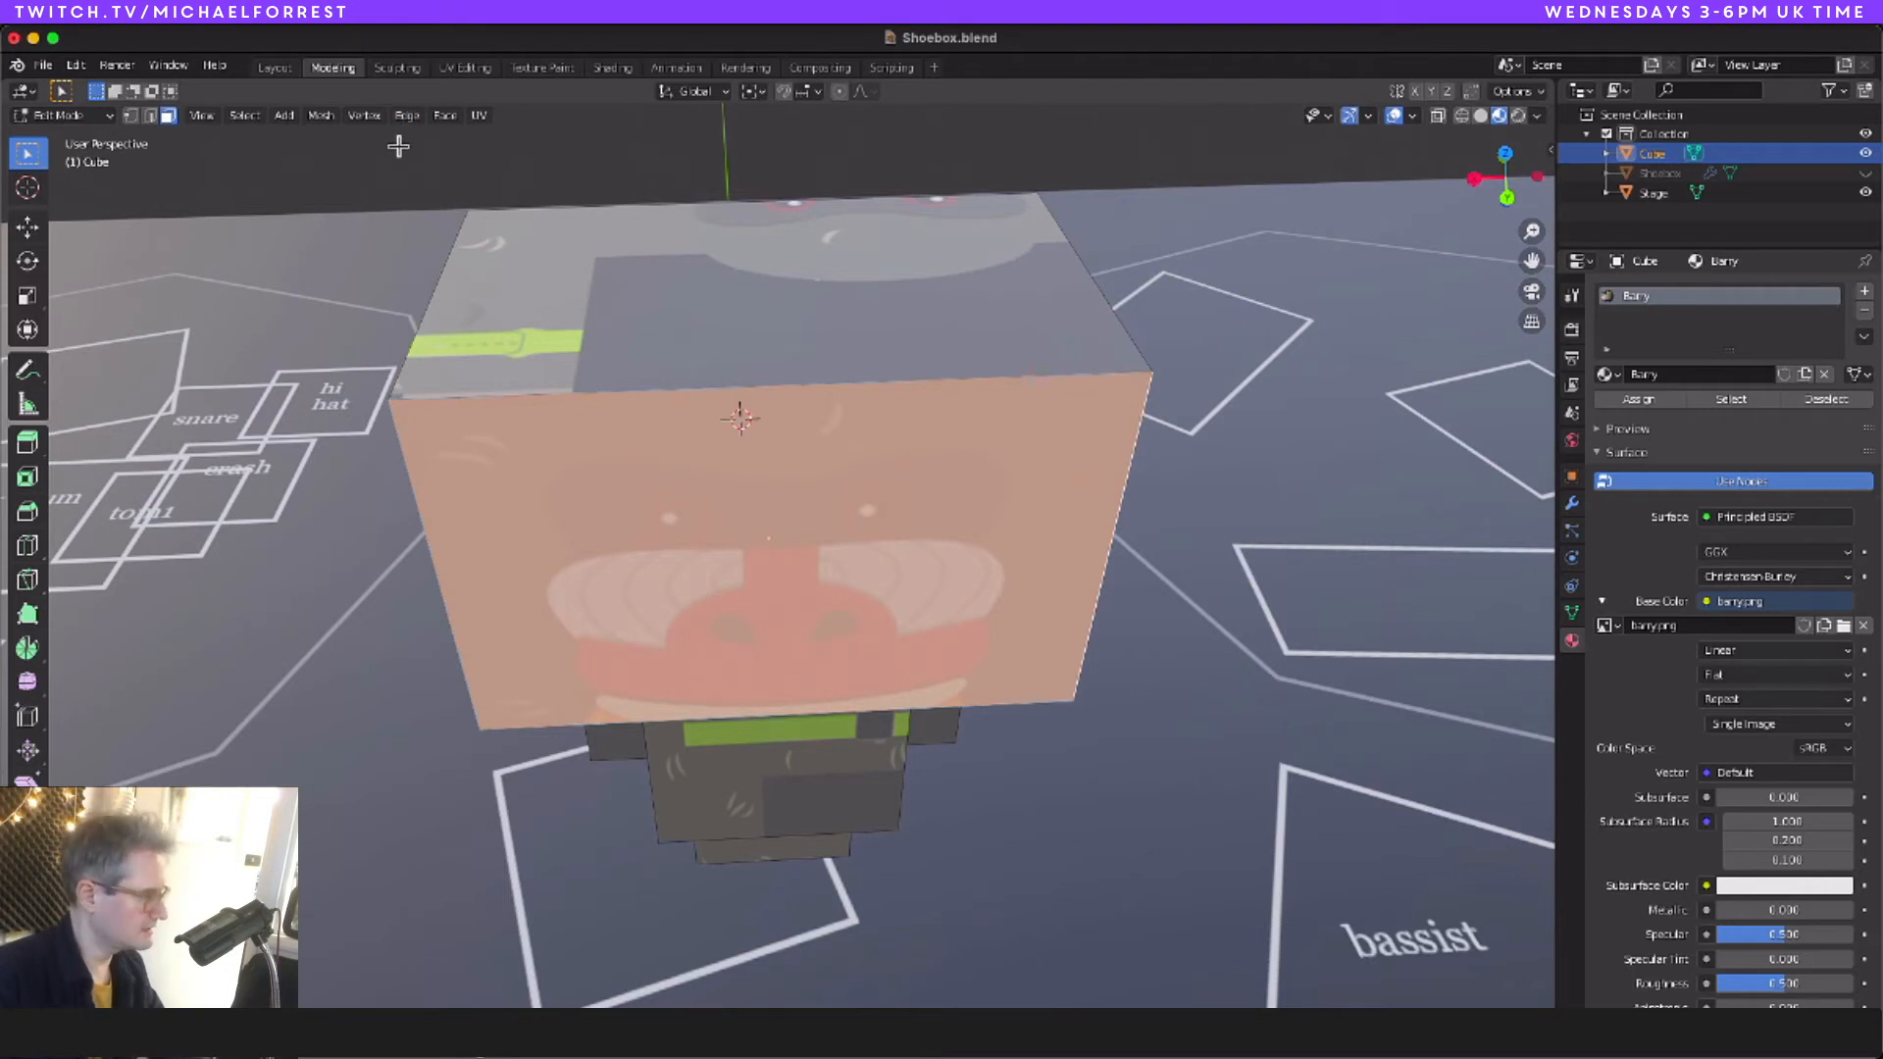
Step: Try to cut the head's front face into a grid and scale its middle upper and lower edges along Z
{"action": "key", "text": "2"}
{"action": "middle_click_drag", "start_coordinate": [601, 398], "coordinate": [837, 533]}
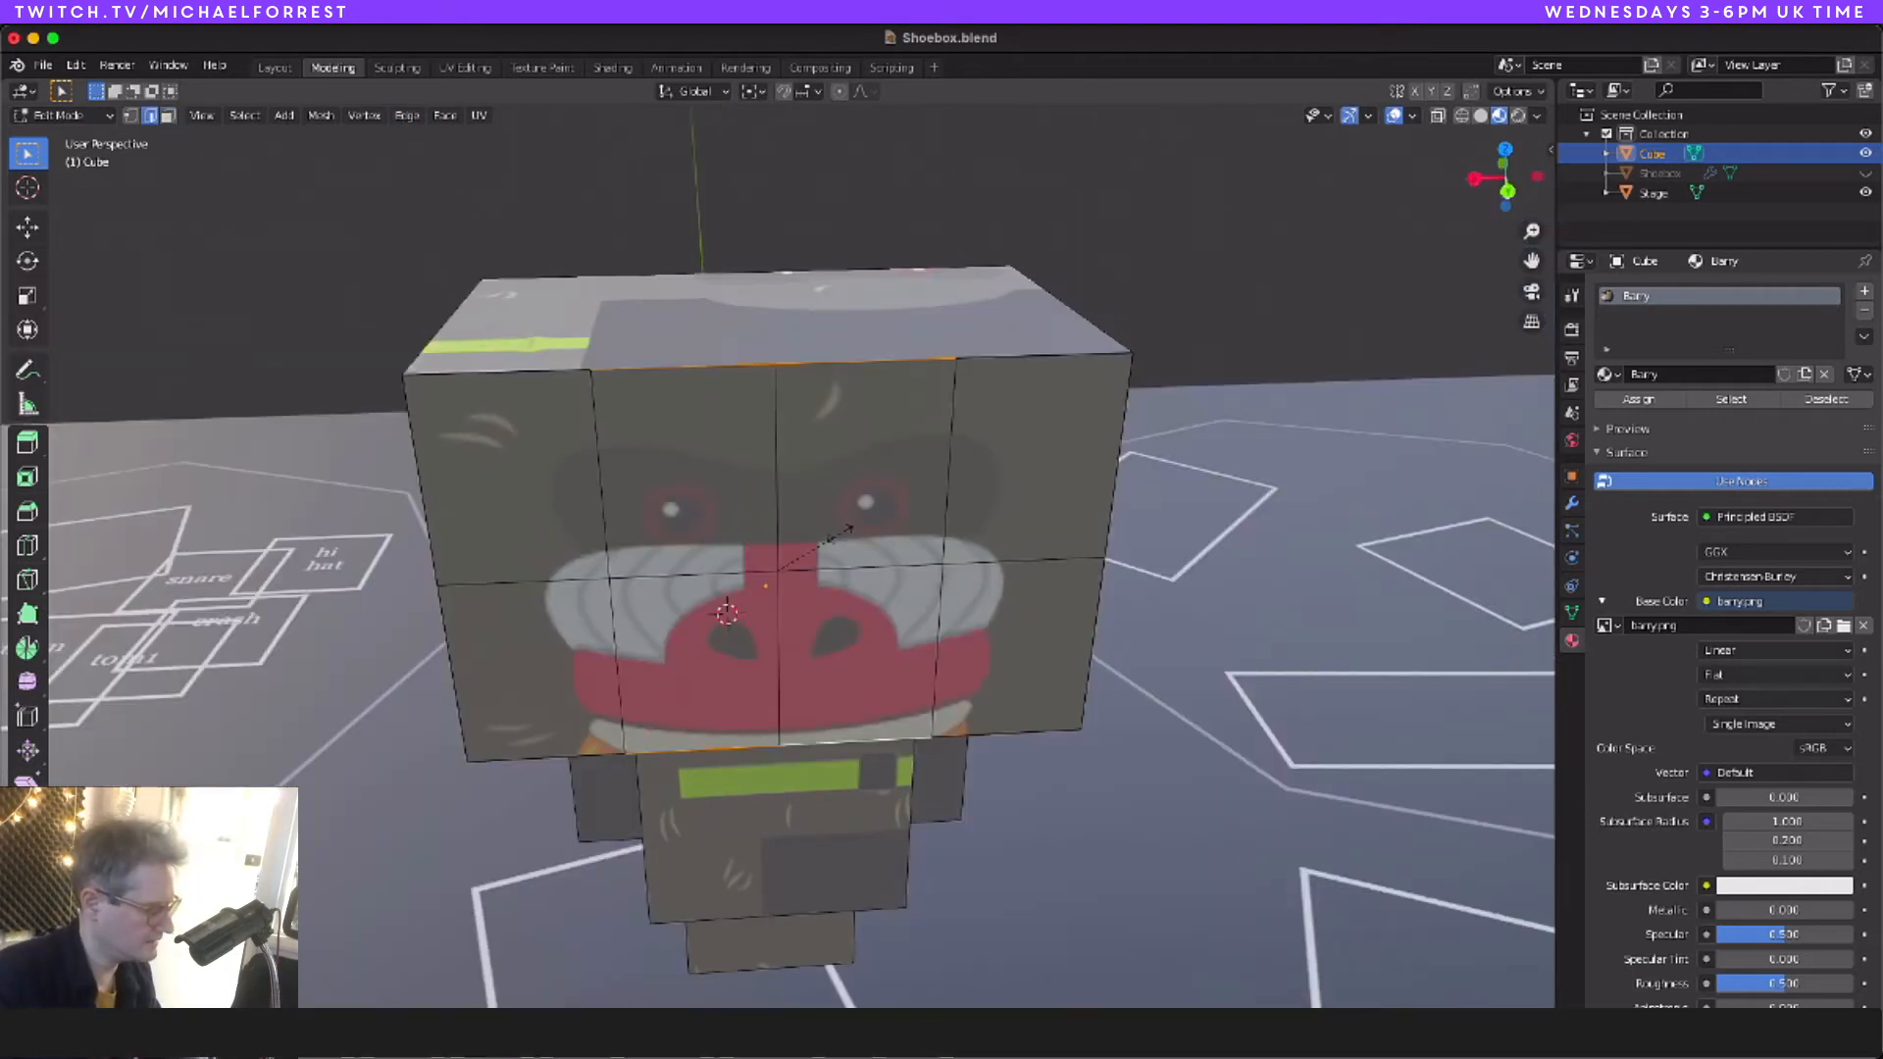
{"action": "key", "text": "s"}
{"action": "key", "text": "z"}
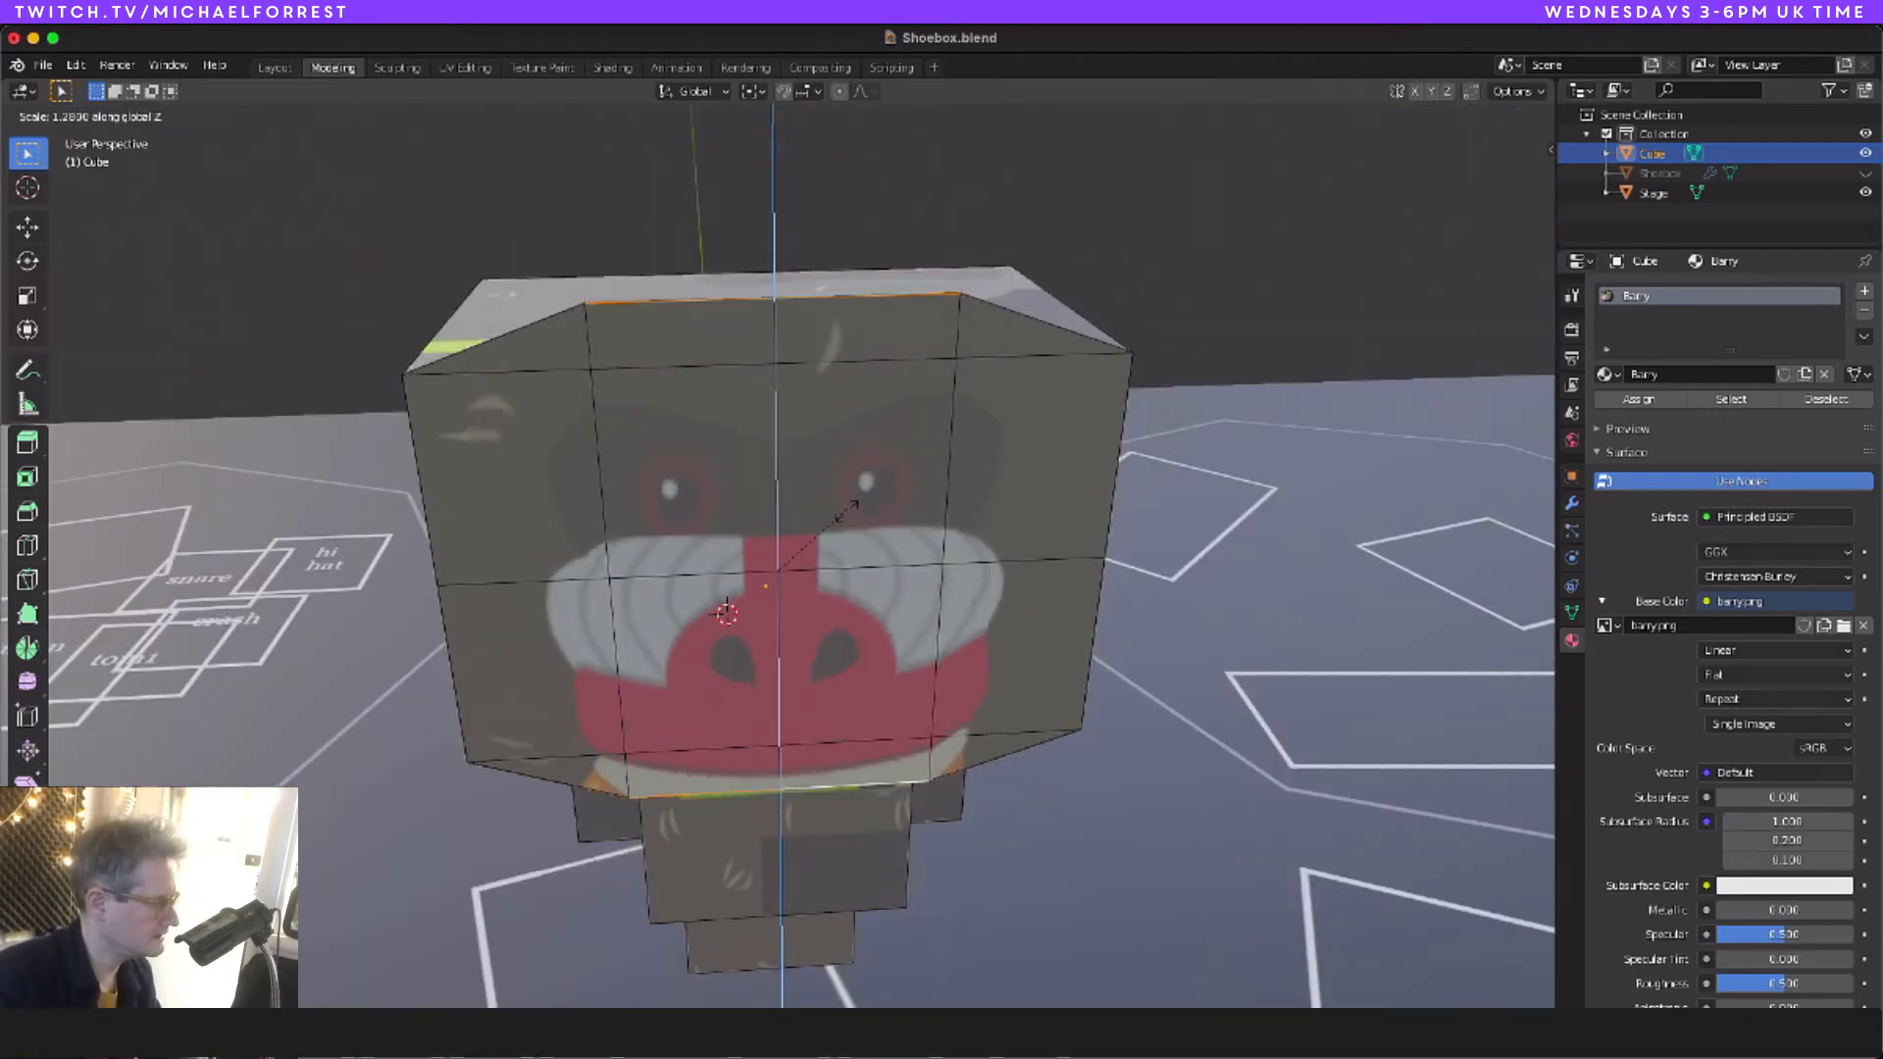
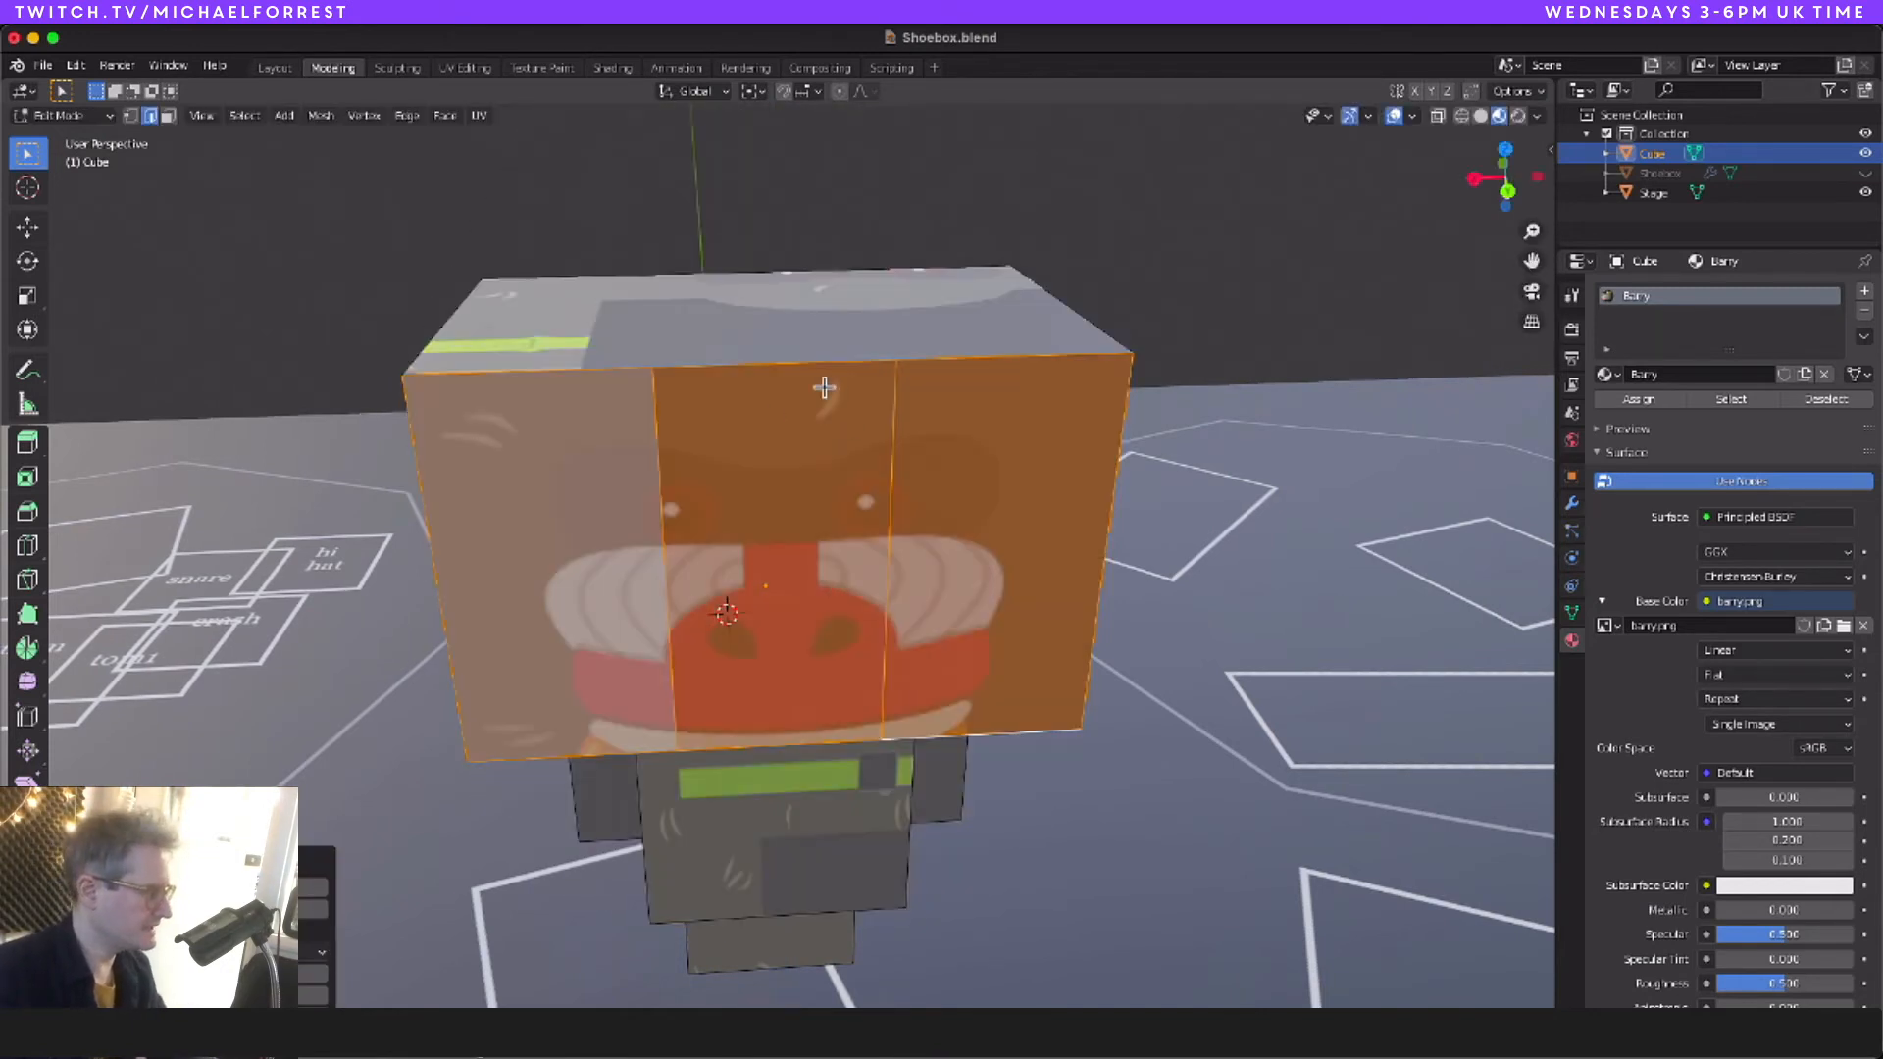
Step: Spread the two vertical cuts on the head's front face apart by scaling them along X
{"action": "left_click", "coordinate": [675, 483]}
{"action": "left_click", "coordinate": [892, 499], "text": "shift"}
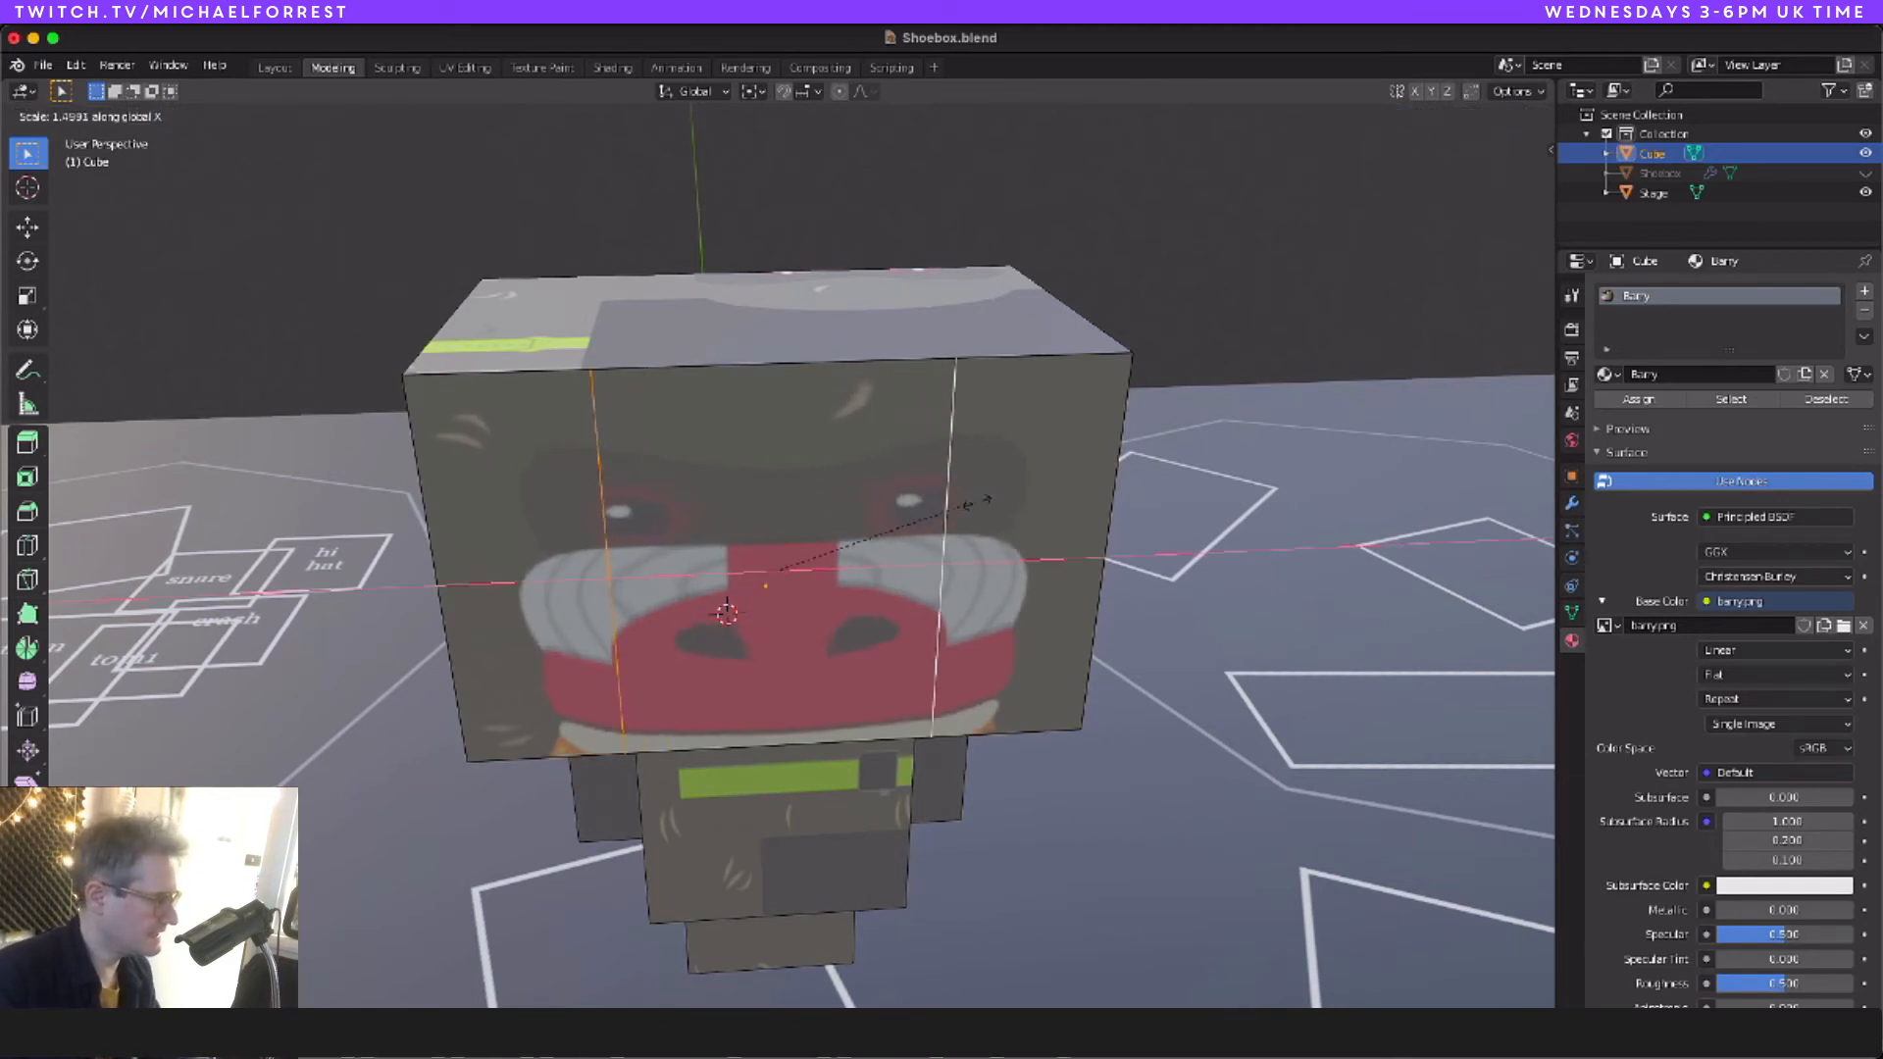
{"action": "left_click", "coordinate": [945, 521]}
Step: Bring the head's split front panel forward of the head block and activate Extrude Region on its middle face
{"action": "left_click", "coordinate": [726, 402]}
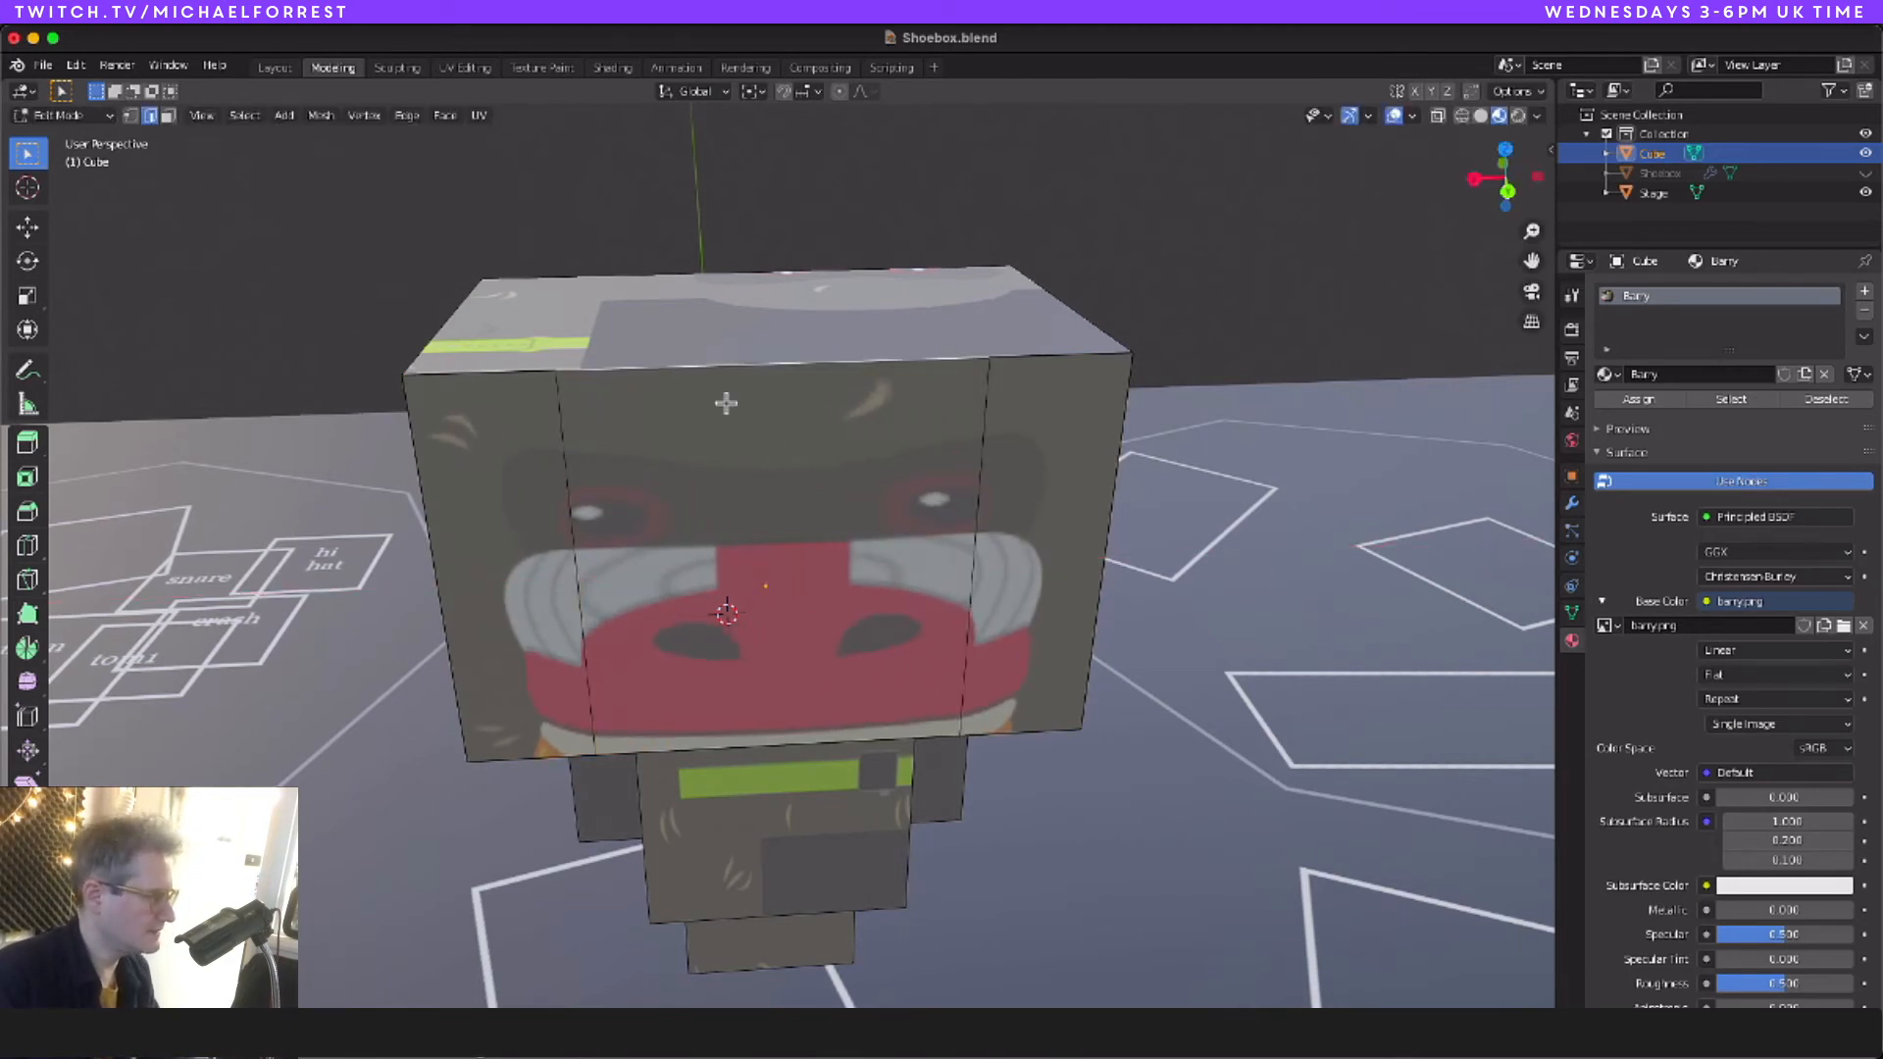
{"action": "left_click", "coordinate": [752, 737], "text": "ctrl+alt"}
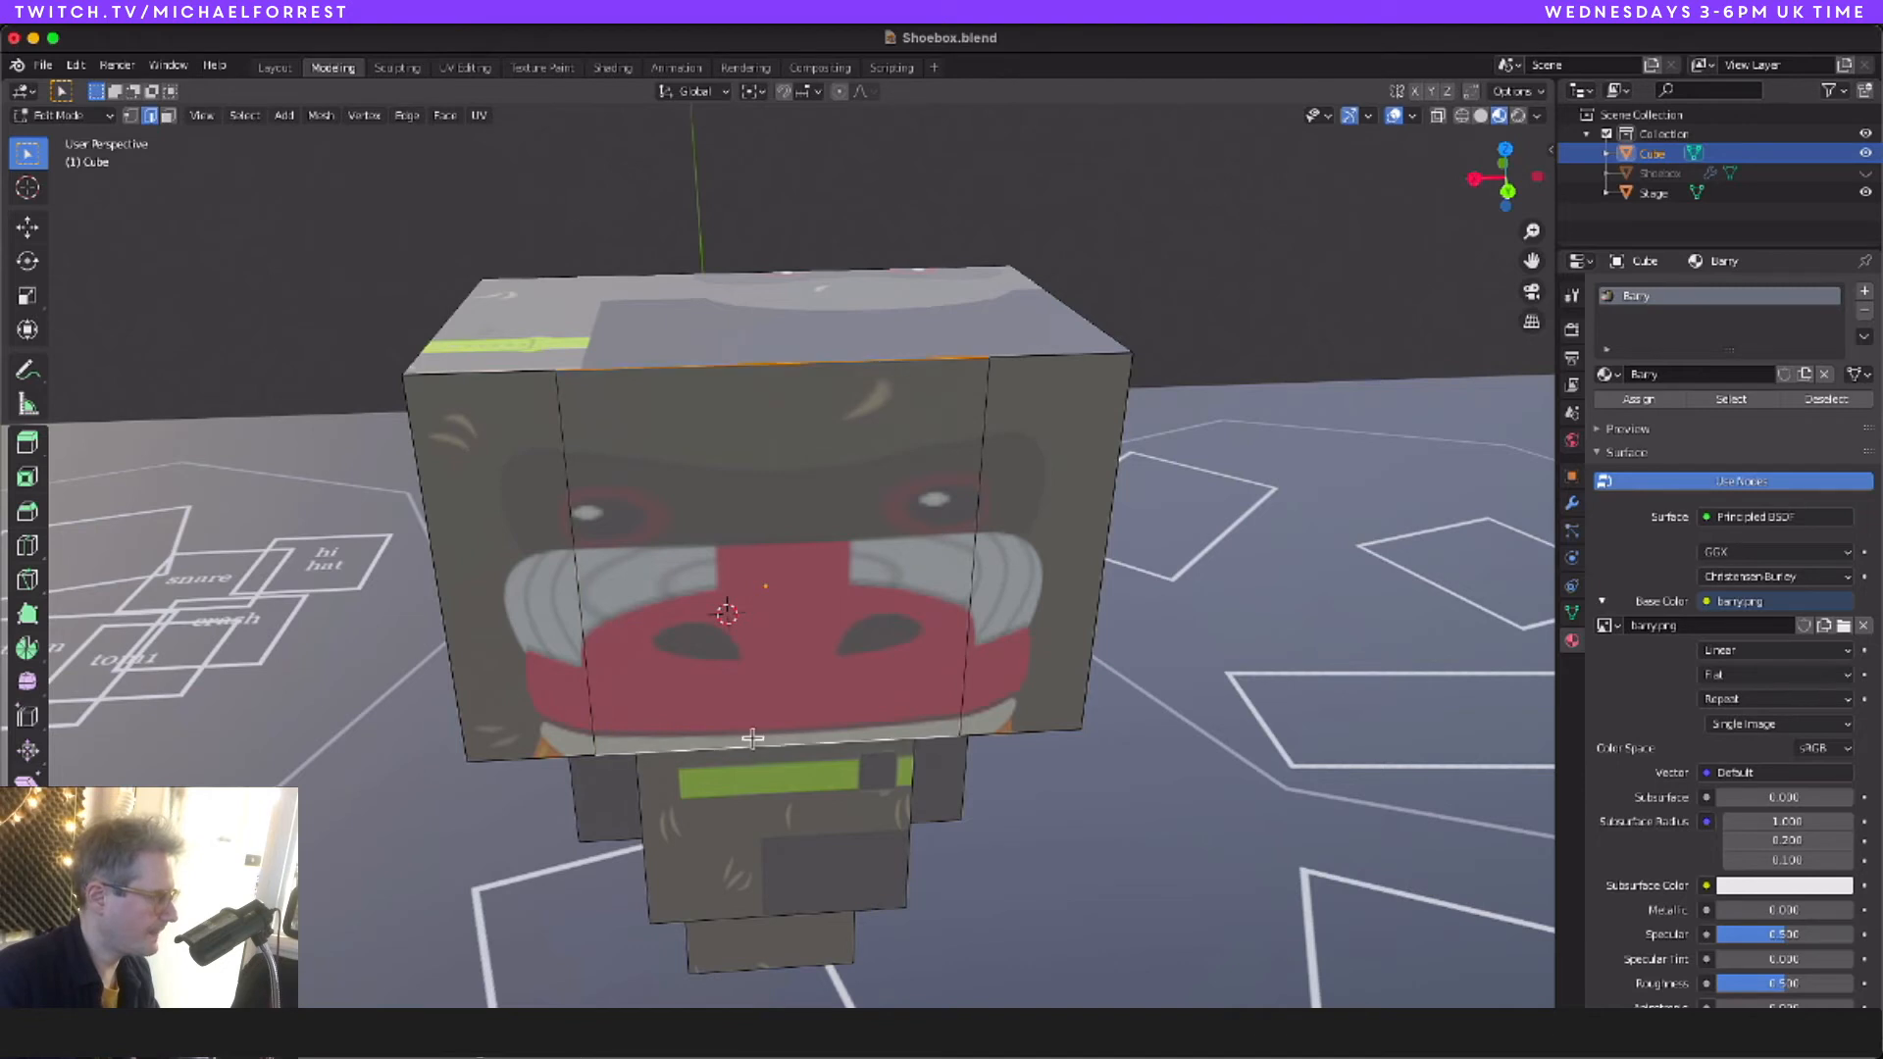
{"action": "left_click", "coordinate": [29, 446]}
{"action": "key", "text": "3"}
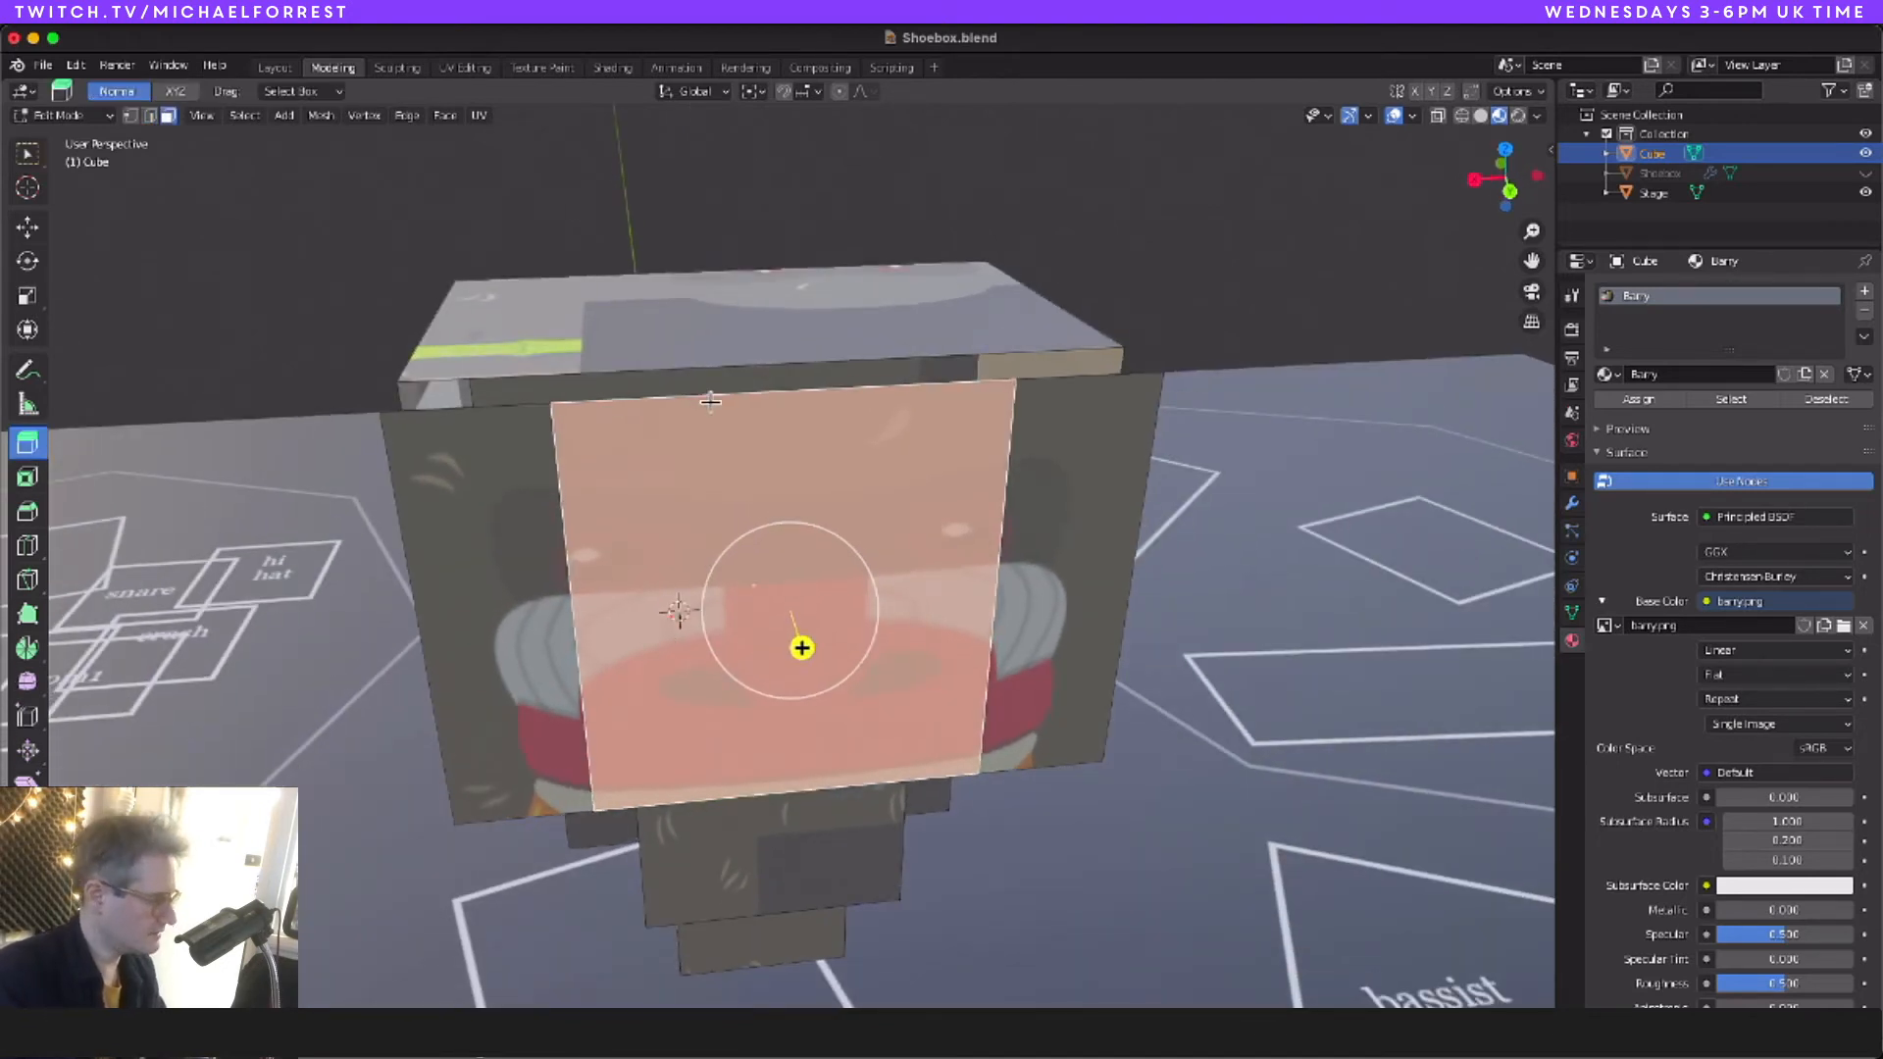
Step: Set Extrude Region's axis type to XYZ and extrude the middle front face's upper edge upward along Z
{"action": "key", "text": "2"}
{"action": "left_click", "coordinate": [680, 402]}
{"action": "middle_click_drag", "start_coordinate": [769, 408], "coordinate": [753, 411]}
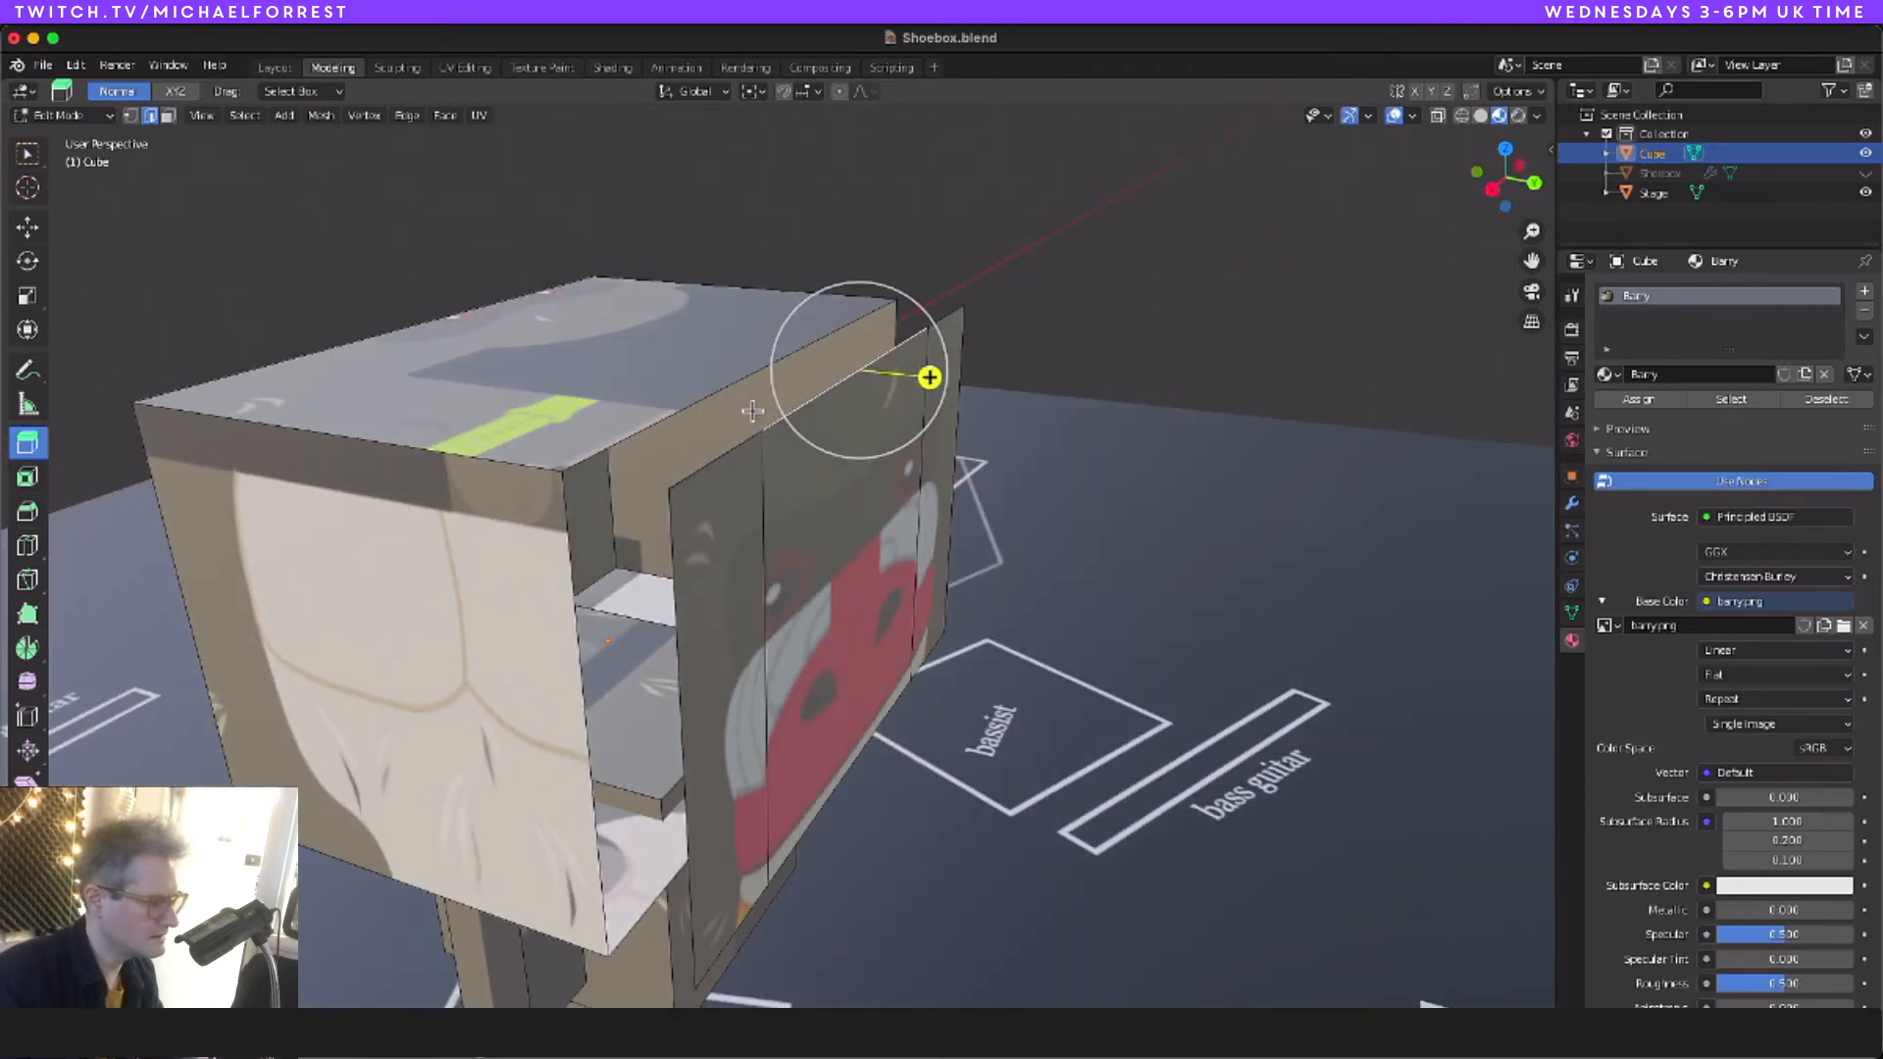
{"action": "key", "text": "n"}
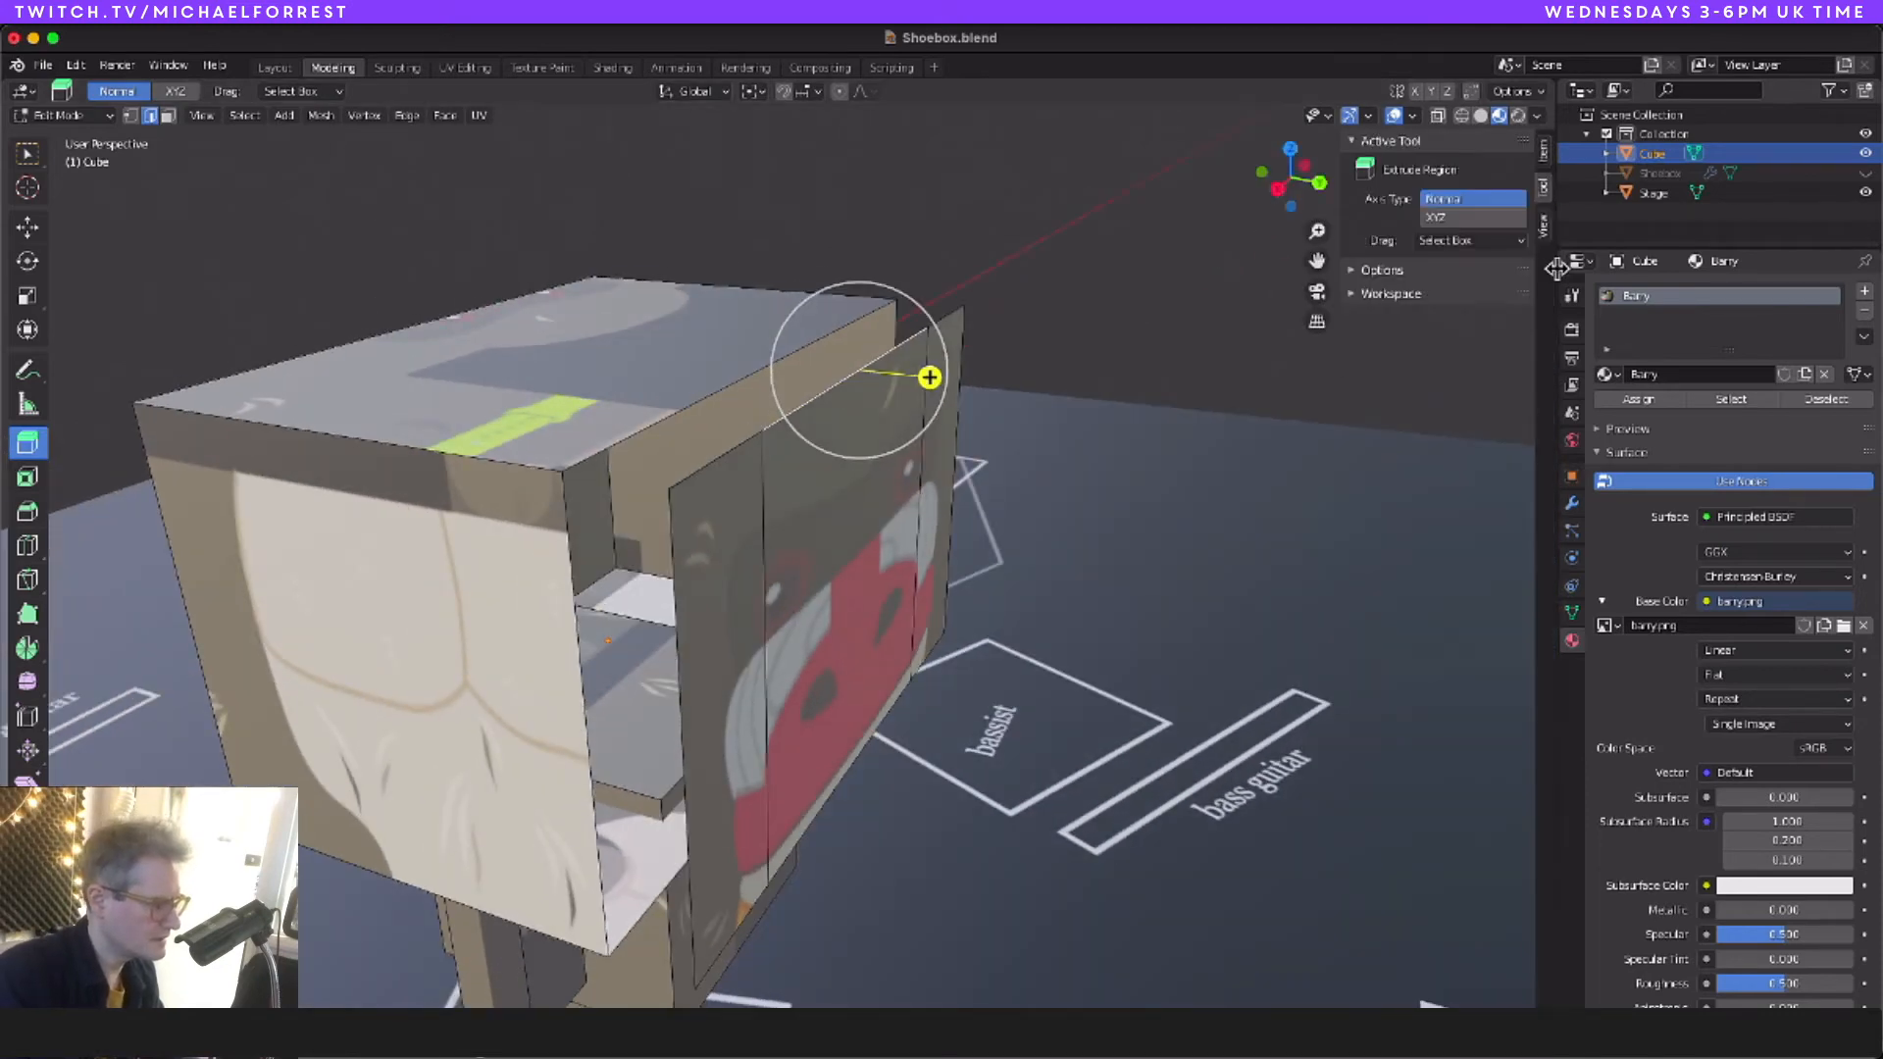
{"action": "left_click", "coordinate": [1455, 219]}
{"action": "middle_click_drag", "start_coordinate": [864, 297], "coordinate": [864, 297]}
{"action": "left_click_drag", "start_coordinate": [774, 307], "coordinate": [787, 199]}
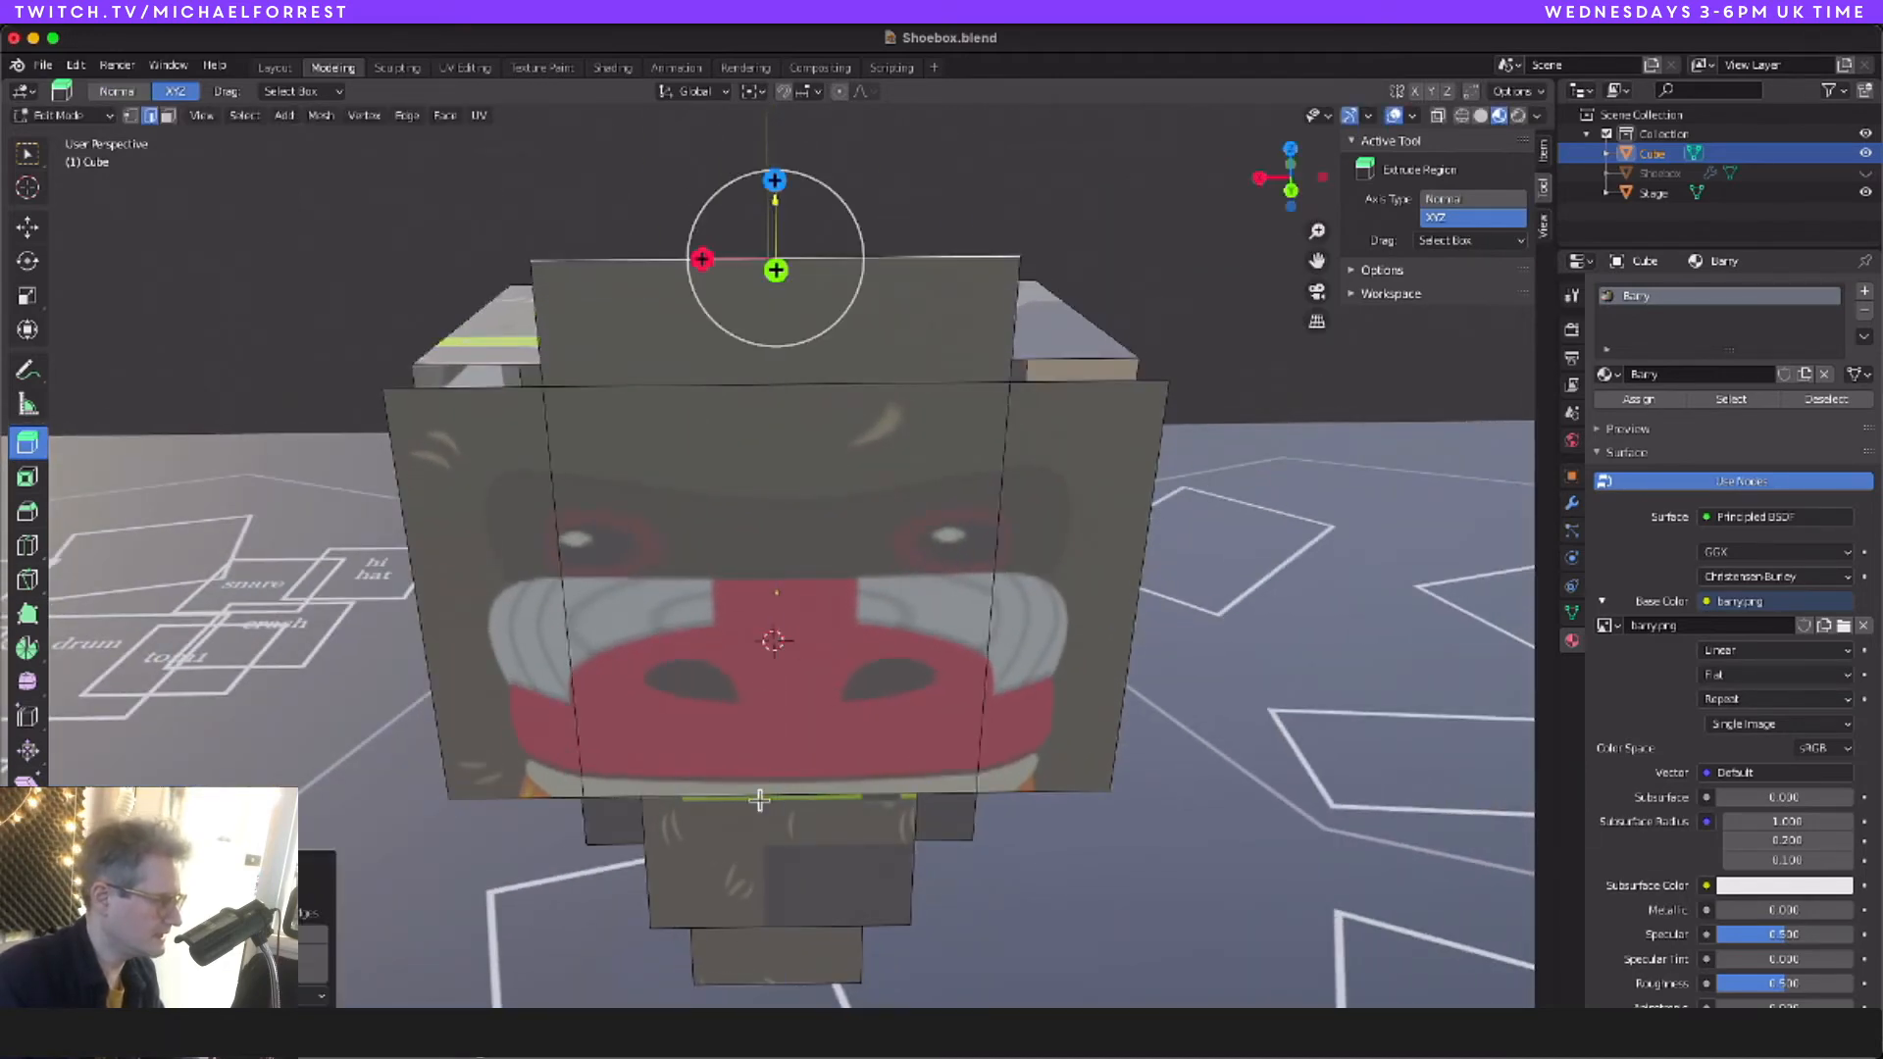
Step: Extrude the middle front face's lower edge downward along Z to make a beard flap
{"action": "left_click", "coordinate": [760, 801]}
{"action": "left_click_drag", "start_coordinate": [778, 840], "coordinate": [782, 893]}
{"action": "middle_click_drag", "start_coordinate": [799, 891], "coordinate": [801, 887]}
{"action": "left_click_drag", "start_coordinate": [781, 732], "coordinate": [779, 851]}
Step: Select the middle front face and grow the selection to the adjoining faces of the front panel
{"action": "key", "text": "w"}
{"action": "left_click", "coordinate": [638, 588]}
{"action": "left_click", "coordinate": [520, 486]}
{"action": "left_click", "coordinate": [756, 506]}
{"action": "key", "text": "ctrl+KP_Add"}
{"action": "middle_click_drag", "start_coordinate": [756, 506], "coordinate": [755, 510]}
Step: Unwrap the selected front panel faces with Smart UV Project in the UV Editing workspace
{"action": "key", "text": "ctrl+Page_Down"}
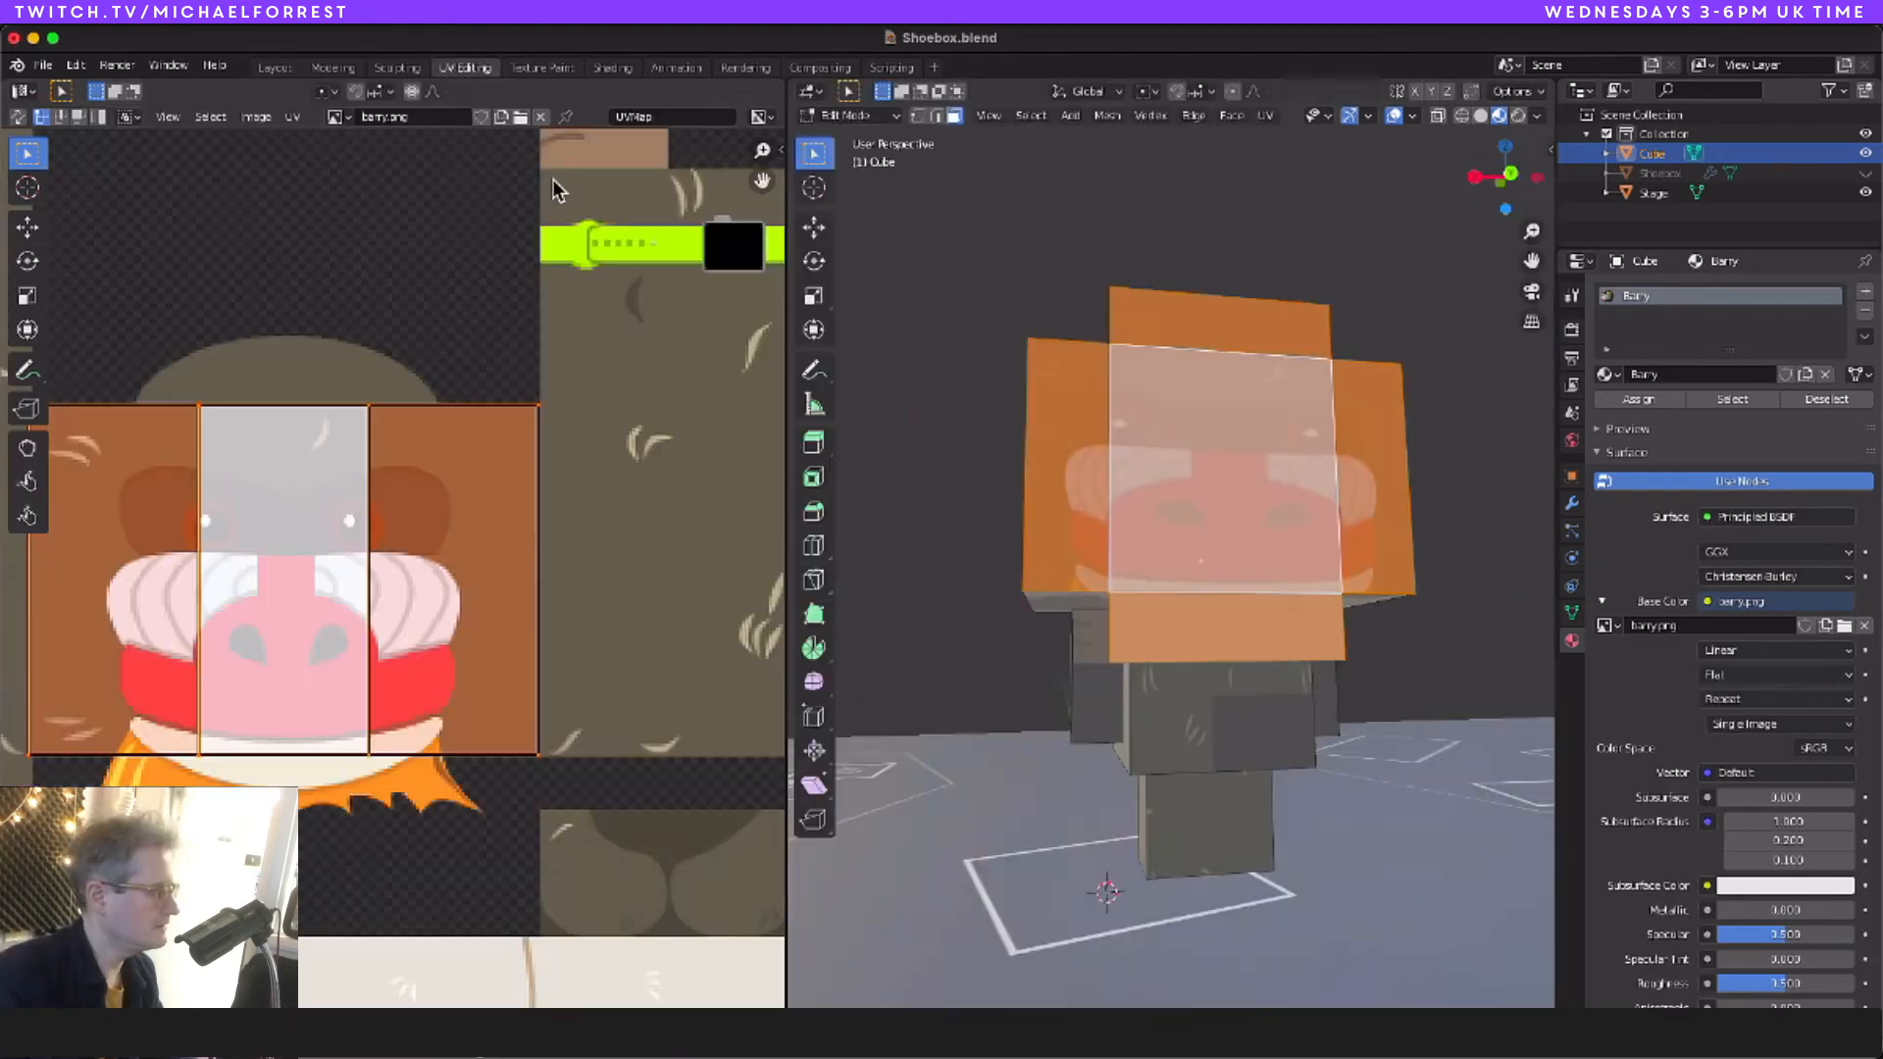
{"action": "right_click", "coordinate": [1163, 446]}
{"action": "mouse_move", "coordinate": [1167, 456]}
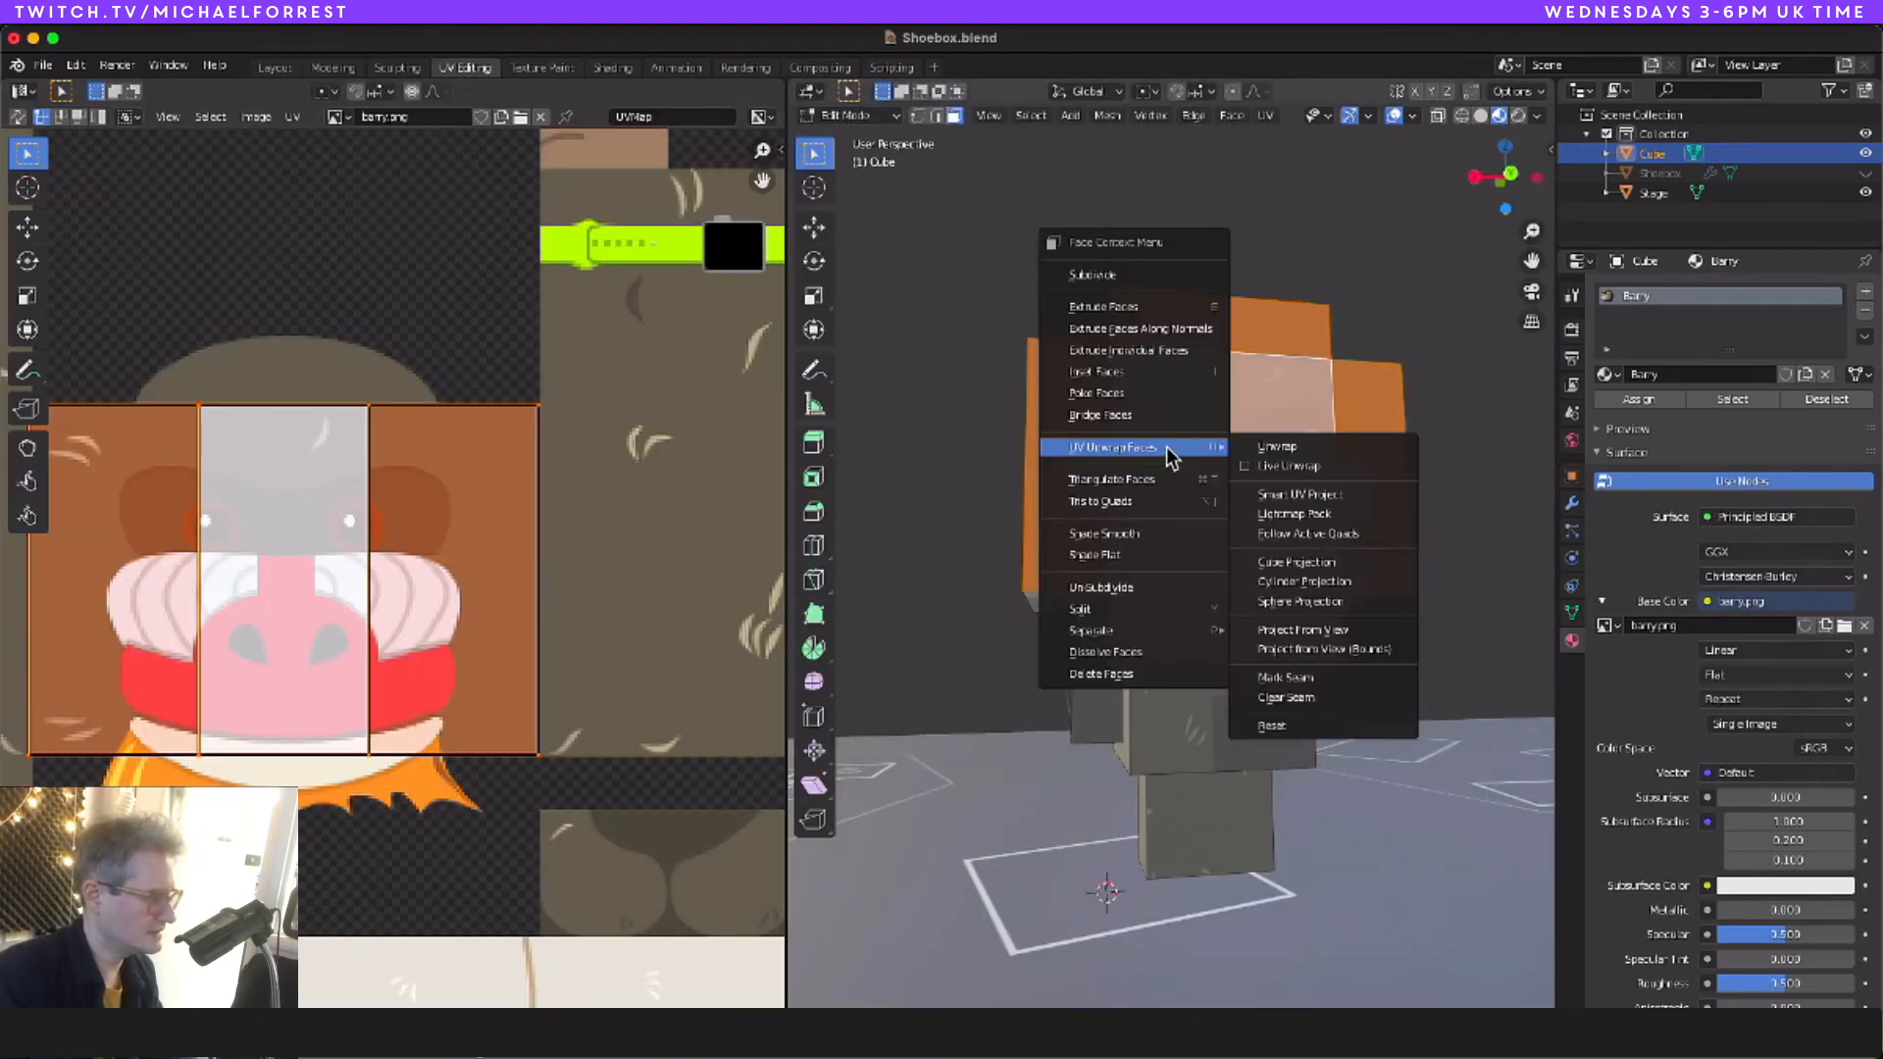
{"action": "left_click", "coordinate": [1326, 496]}
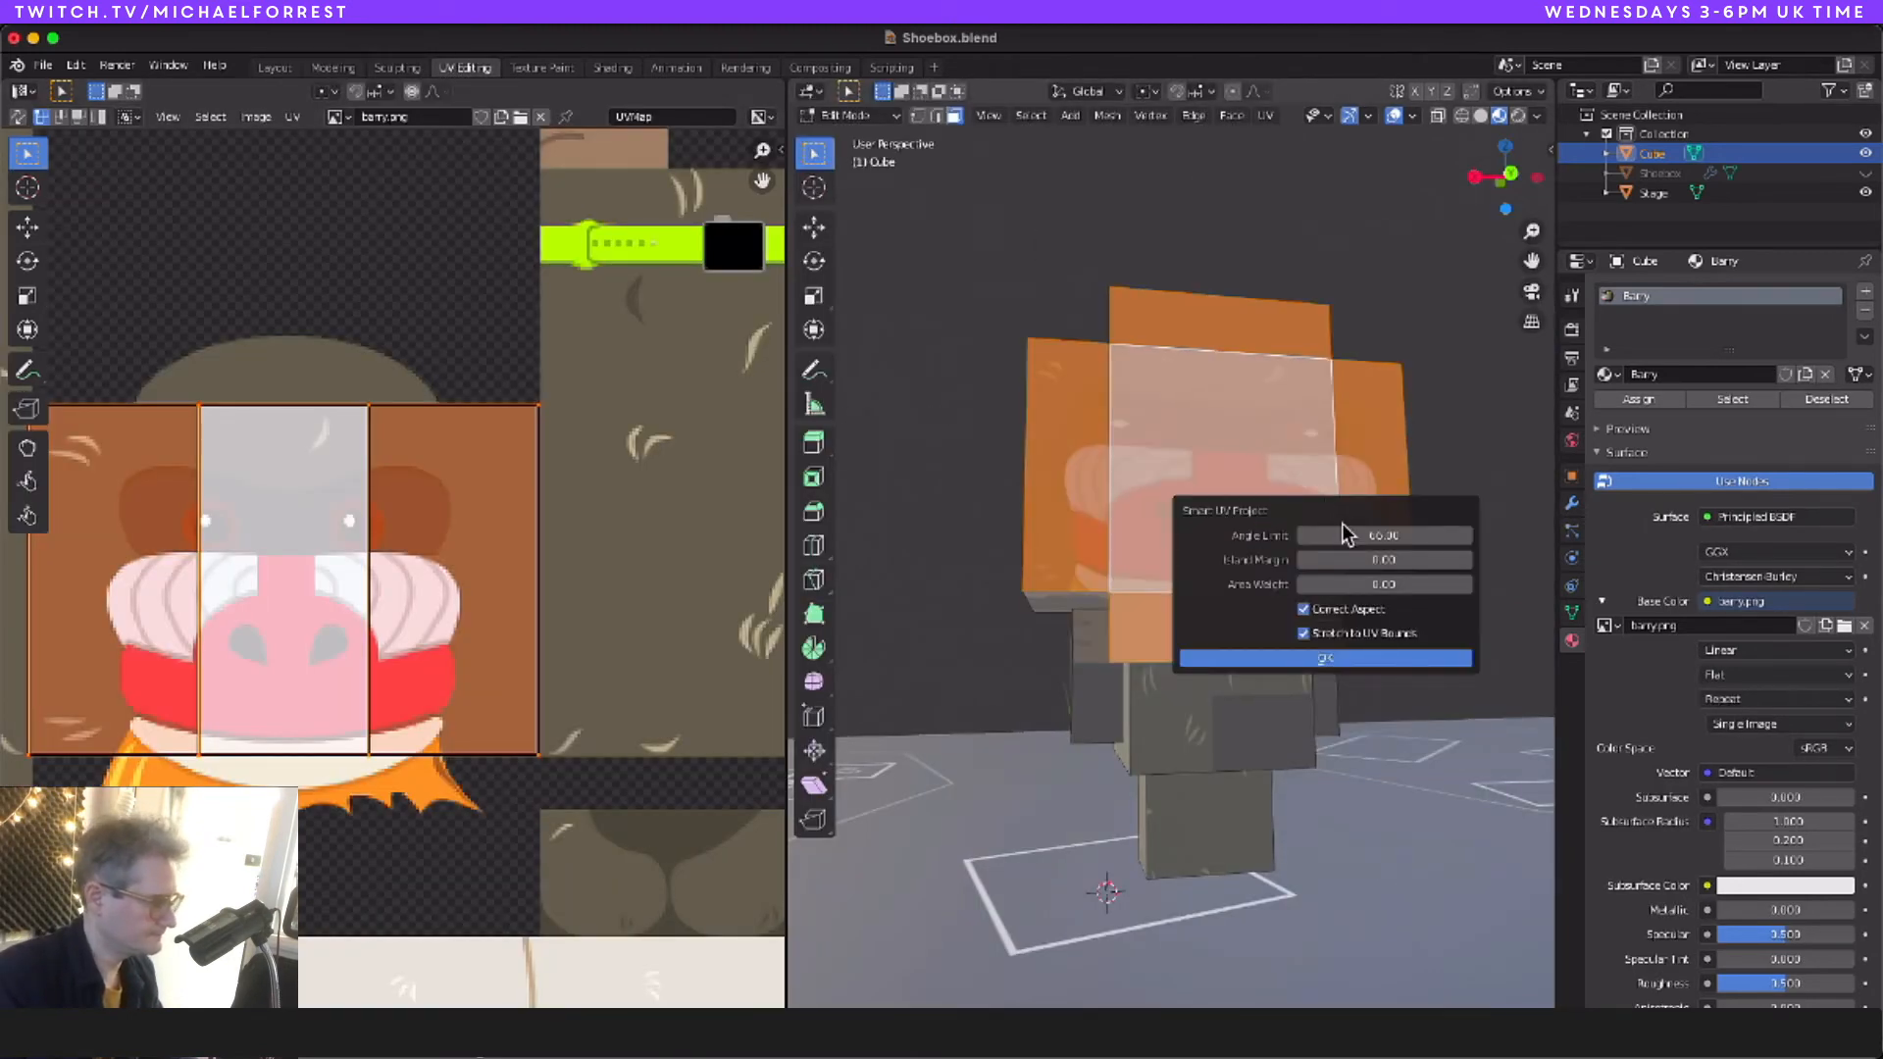
{"action": "left_click", "coordinate": [1326, 659]}
Step: Scale down the front panel's UV island and rotate it by 90 degrees to fit the baboon face artwork
{"action": "scroll", "coordinate": [404, 528], "scroll_direction": "down", "scroll_amount": 4}
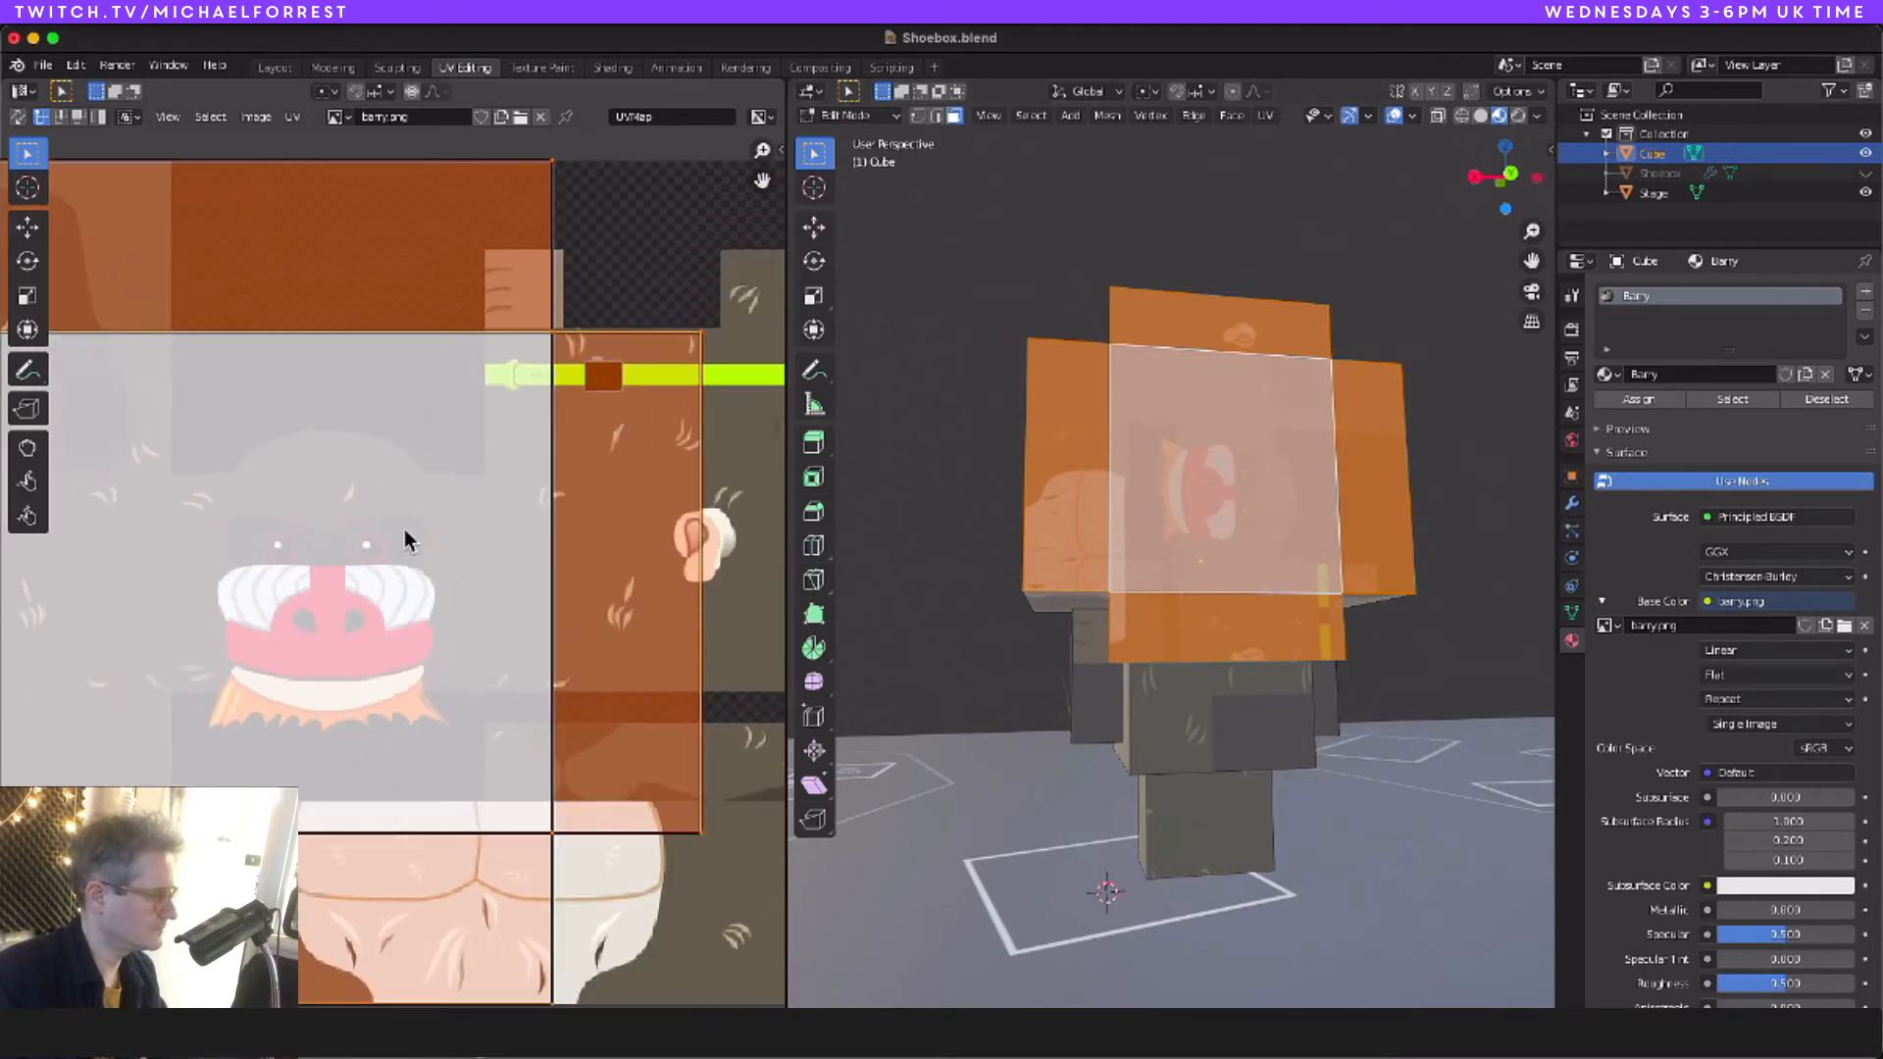
{"action": "key", "text": "s"}
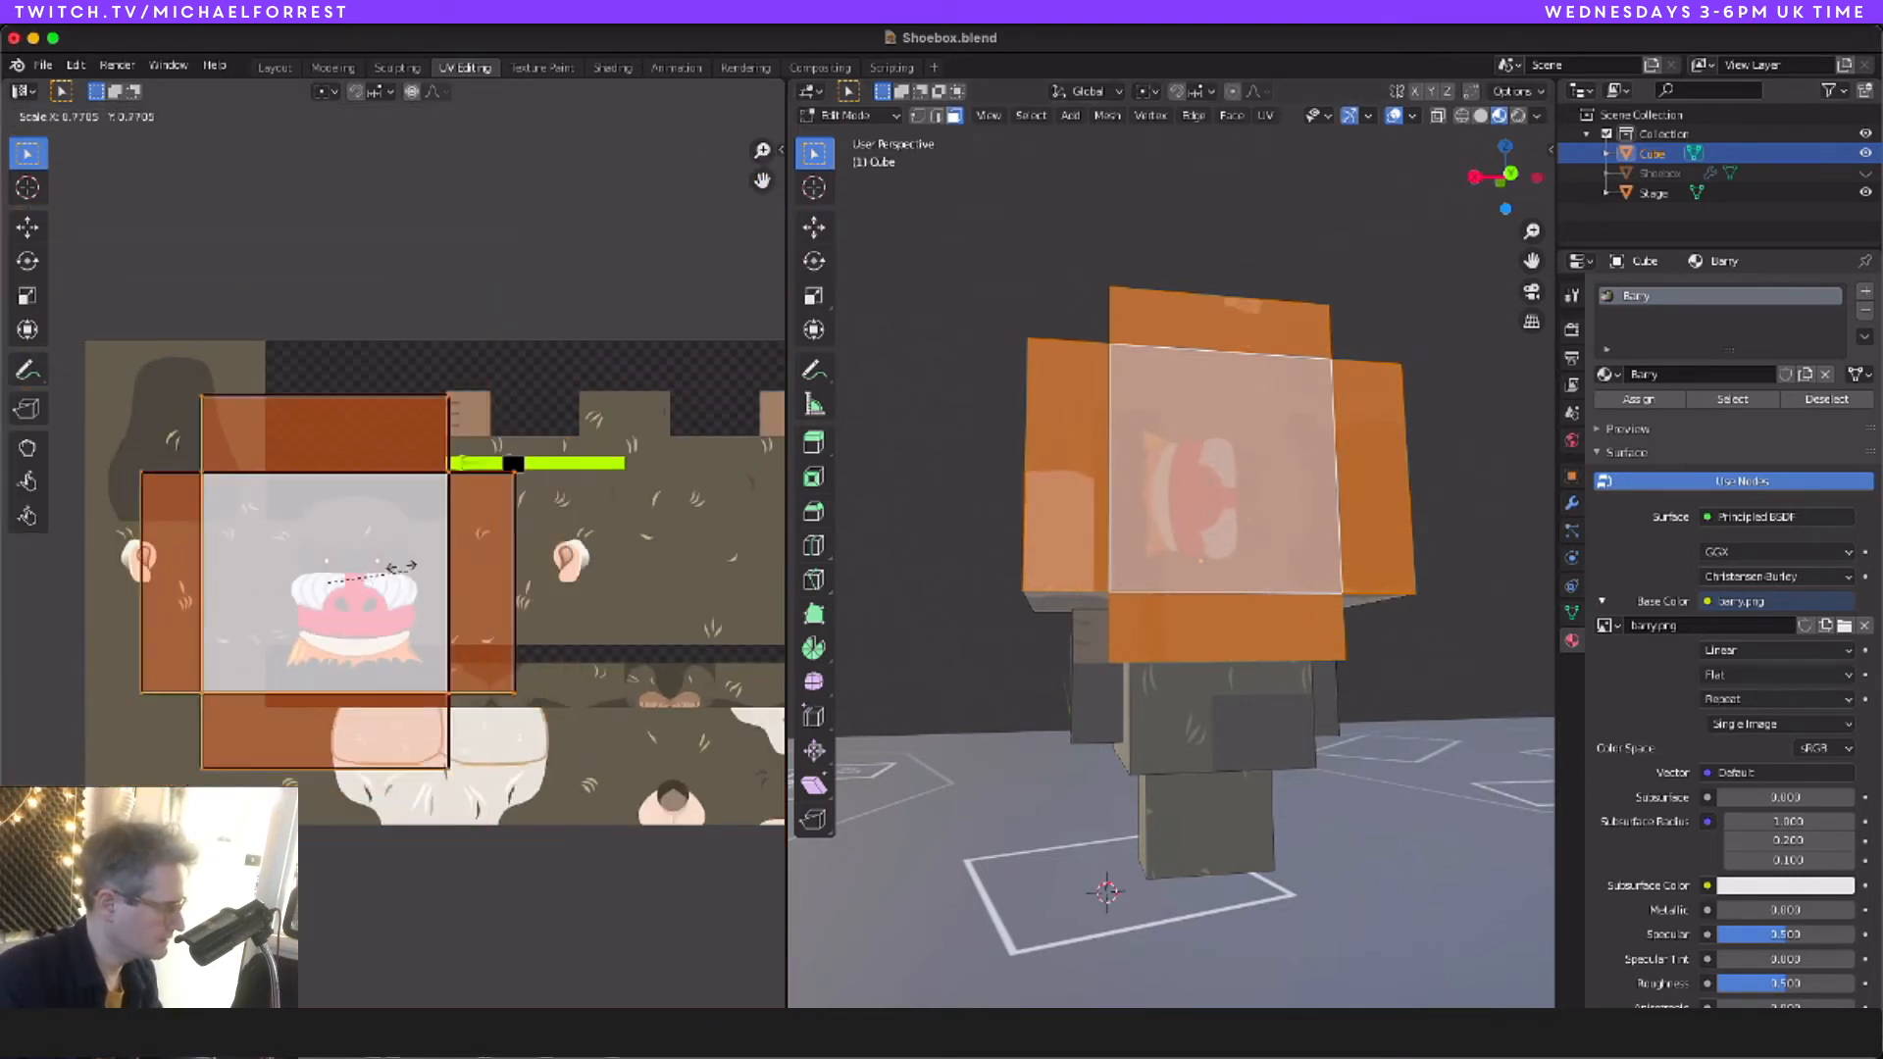
{"action": "key", "text": "r"}
{"action": "scroll", "coordinate": [353, 550], "scroll_direction": "up", "scroll_amount": 4}
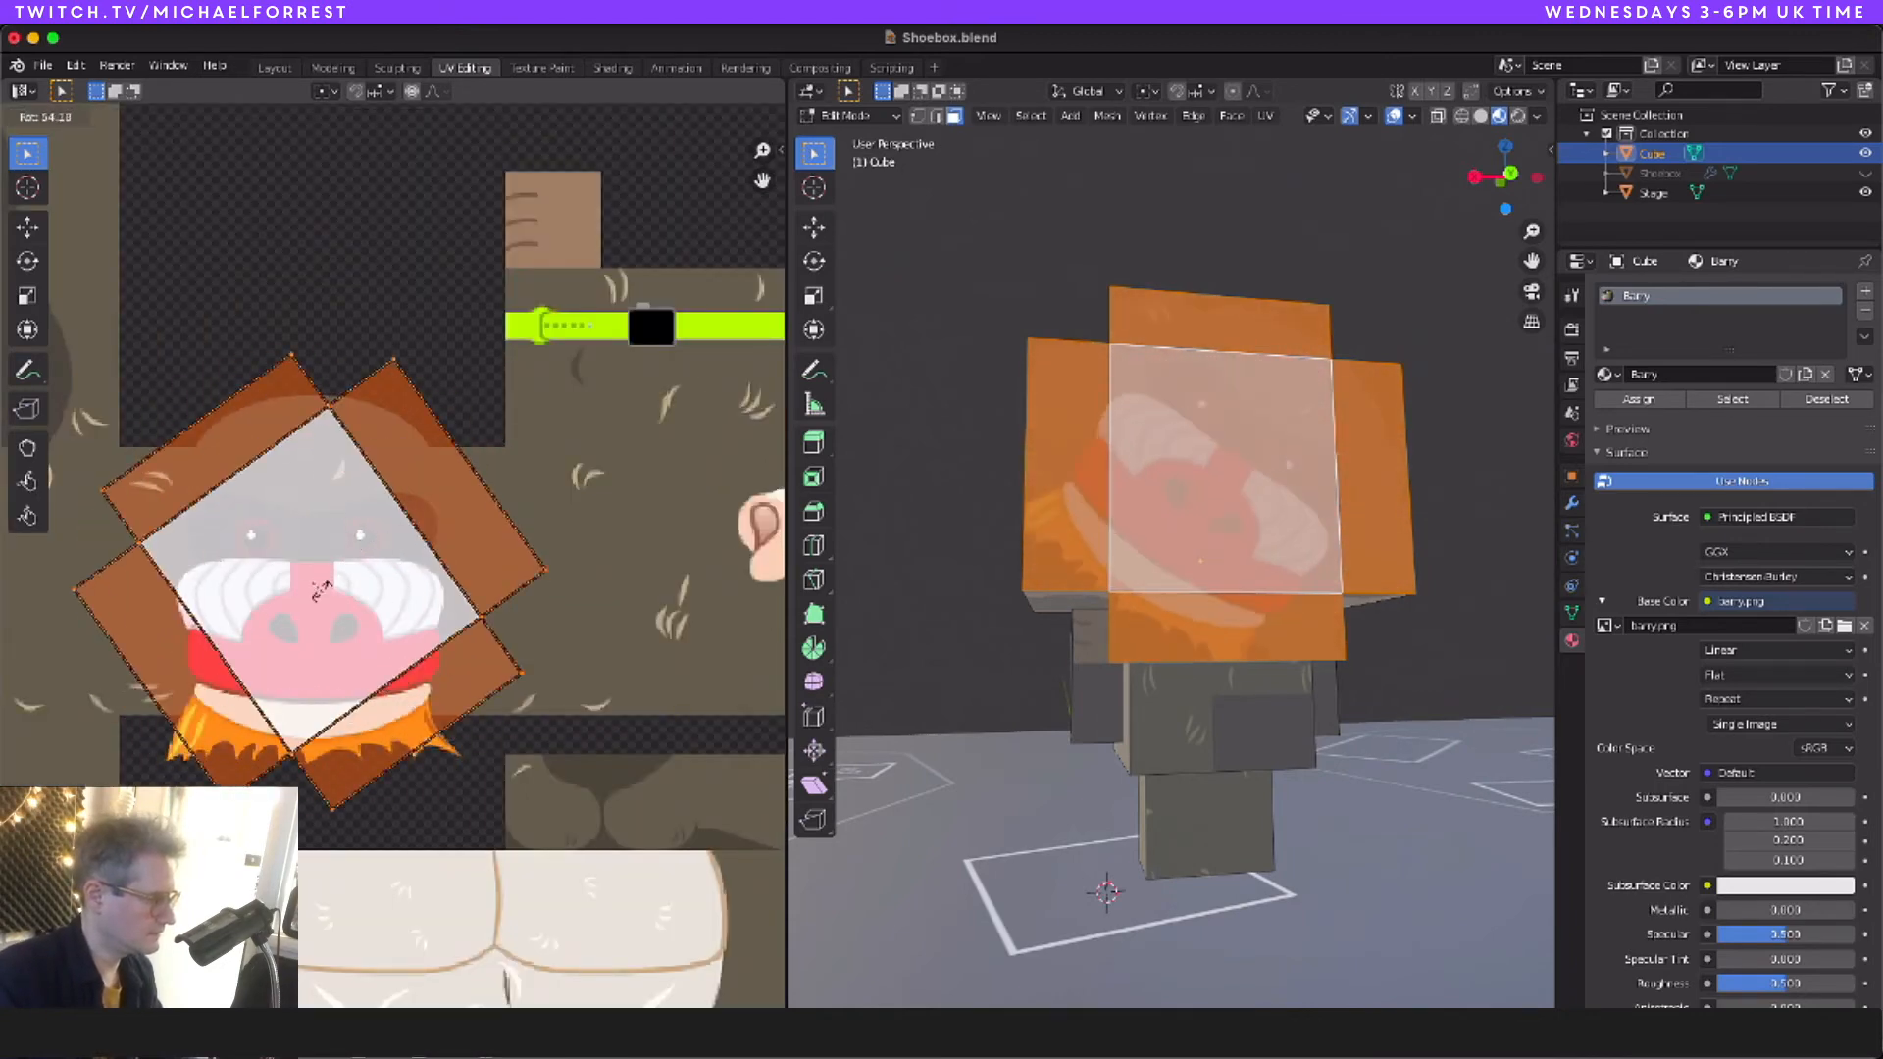
{"action": "type", "text": "90"}
{"action": "key", "text": "Return"}
{"action": "scroll", "coordinate": [316, 589], "scroll_direction": "up", "scroll_amount": 3}
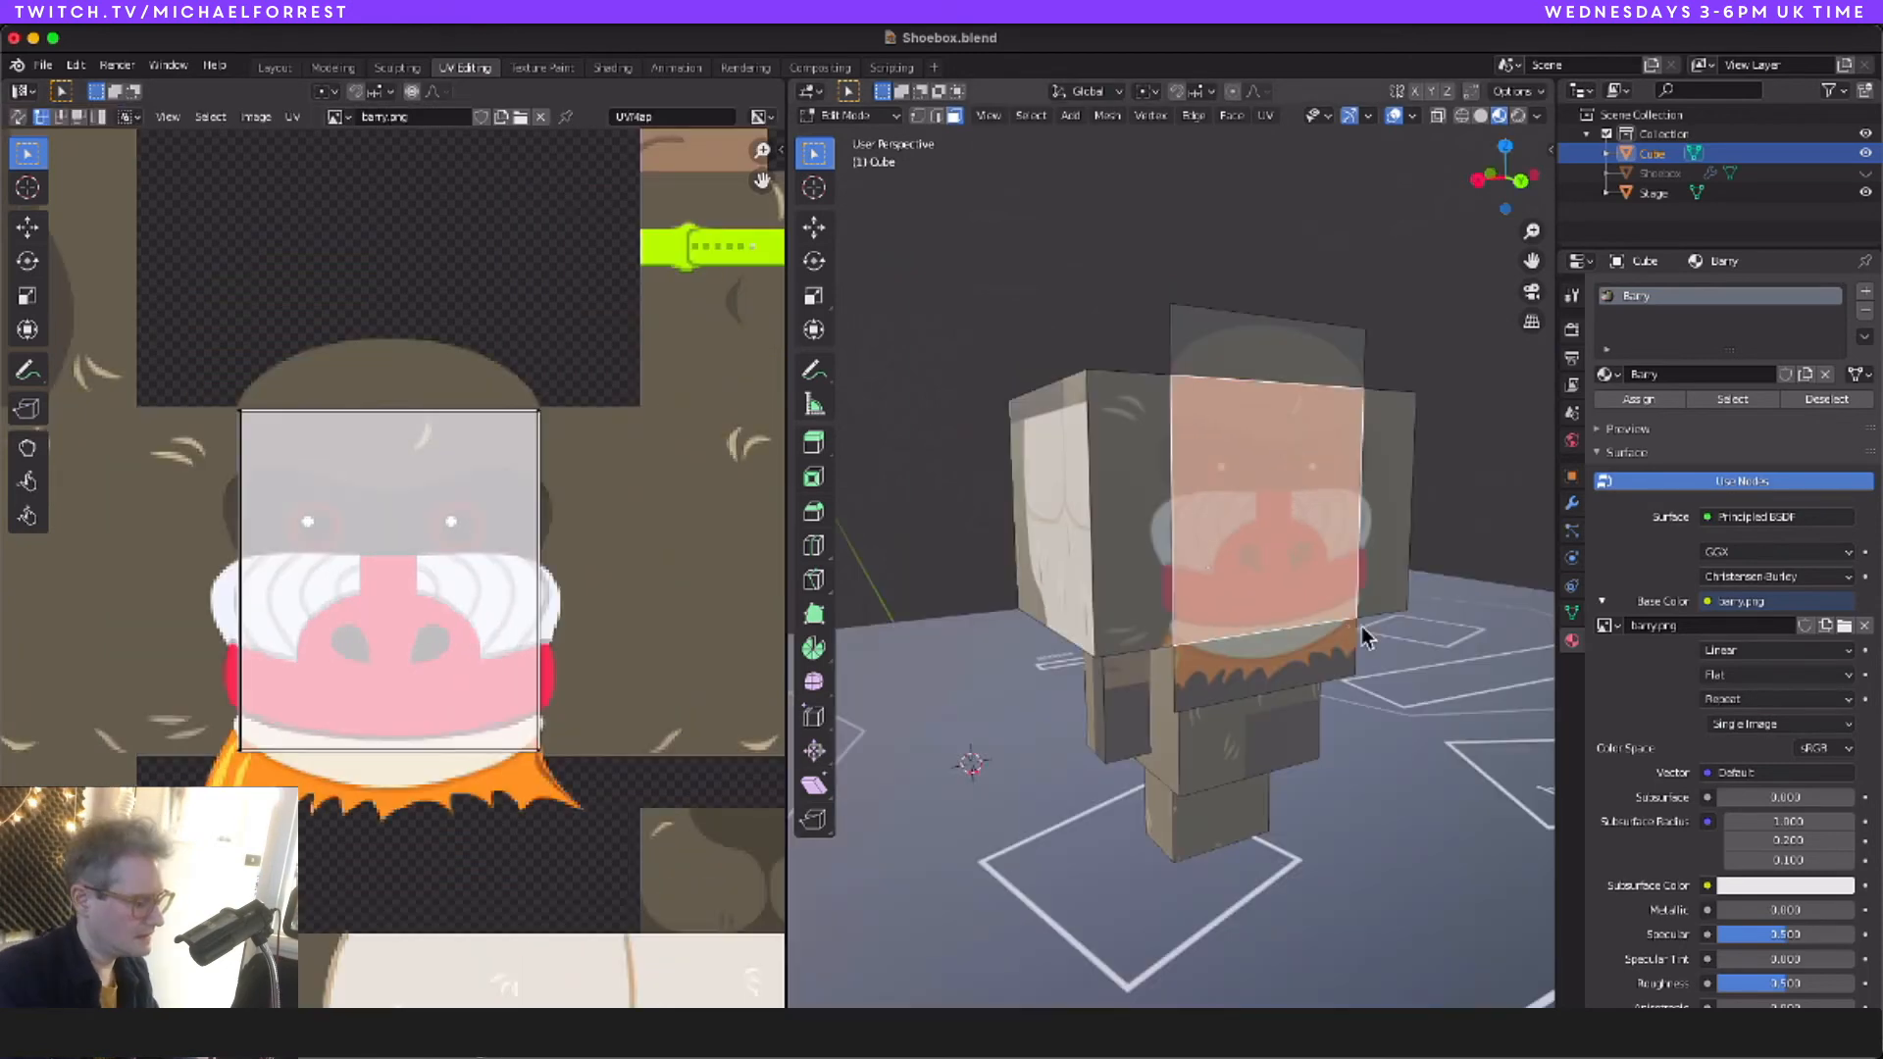
Step: Add a Solidify modifier to the cube character in Object Mode and edit its thickness
{"action": "key", "text": "Tab"}
{"action": "left_click", "coordinate": [1573, 505]}
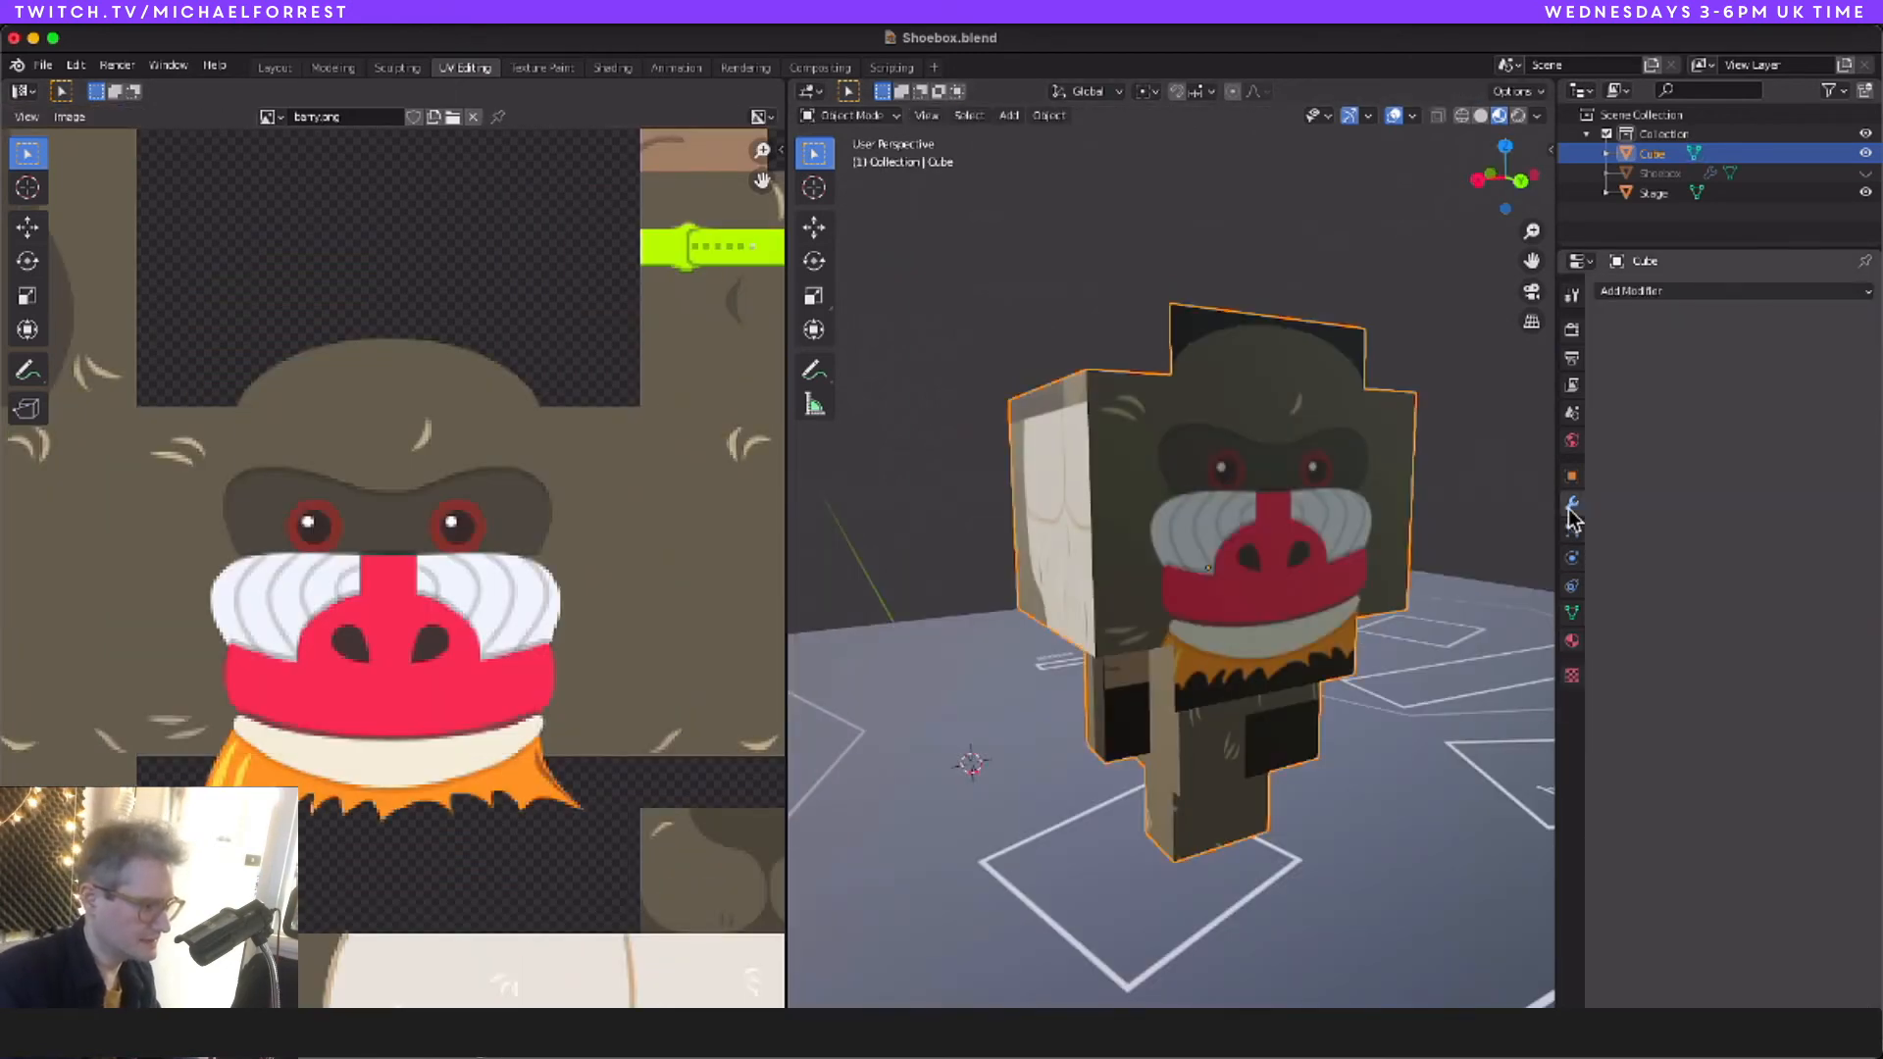
{"action": "left_click", "coordinate": [1707, 292]}
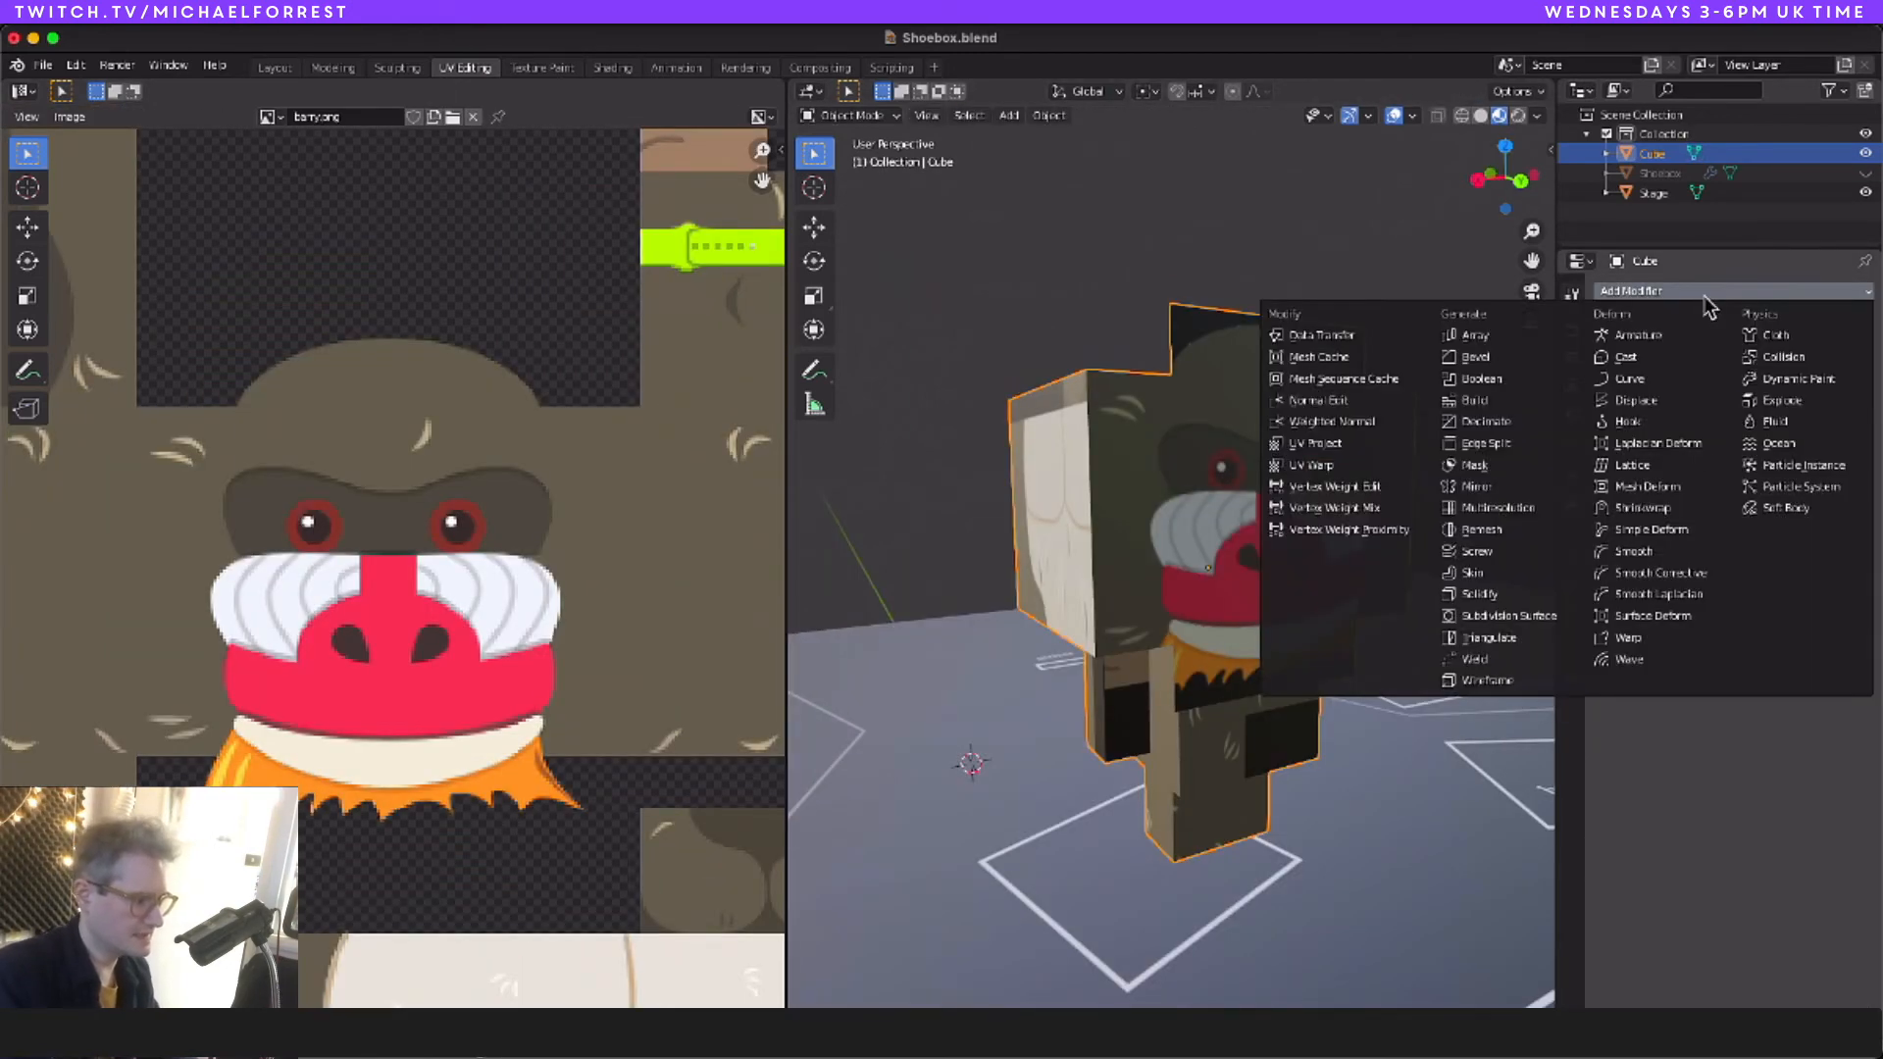
{"action": "left_click", "coordinate": [1521, 598]}
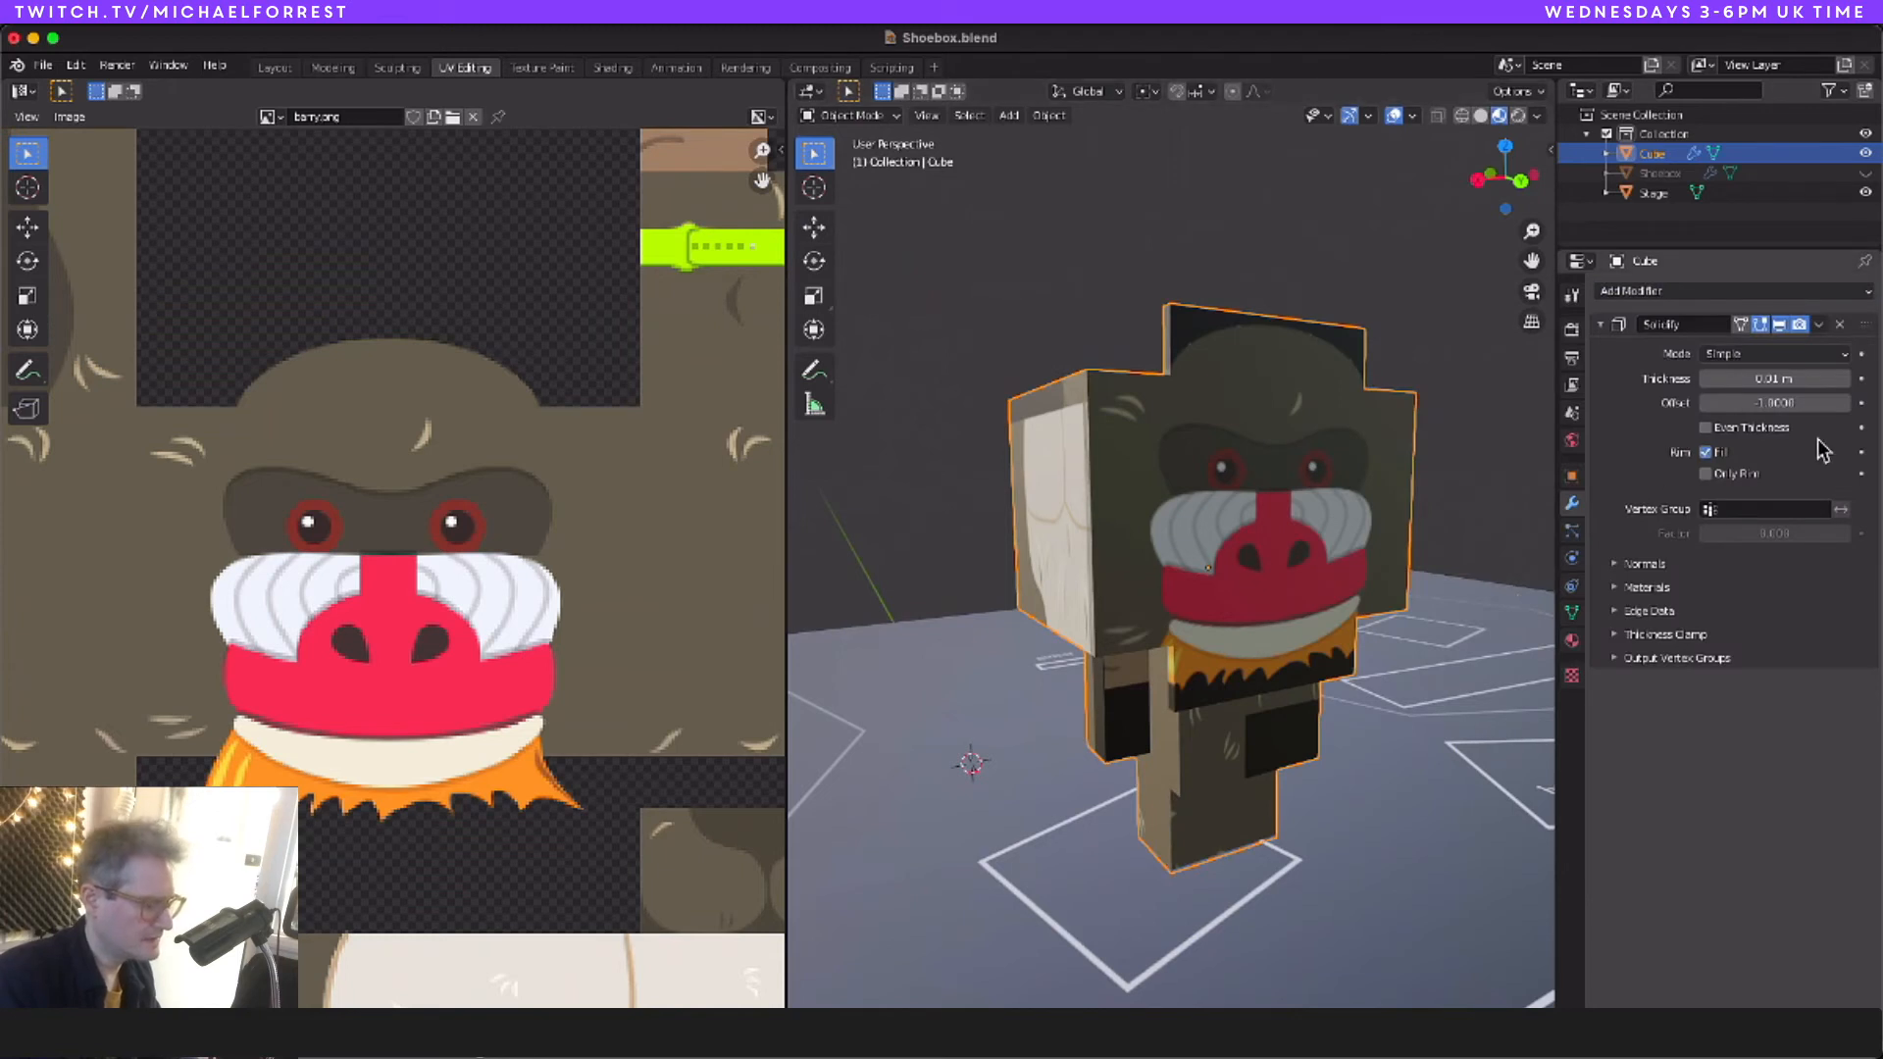
{"action": "left_click", "coordinate": [1731, 379]}
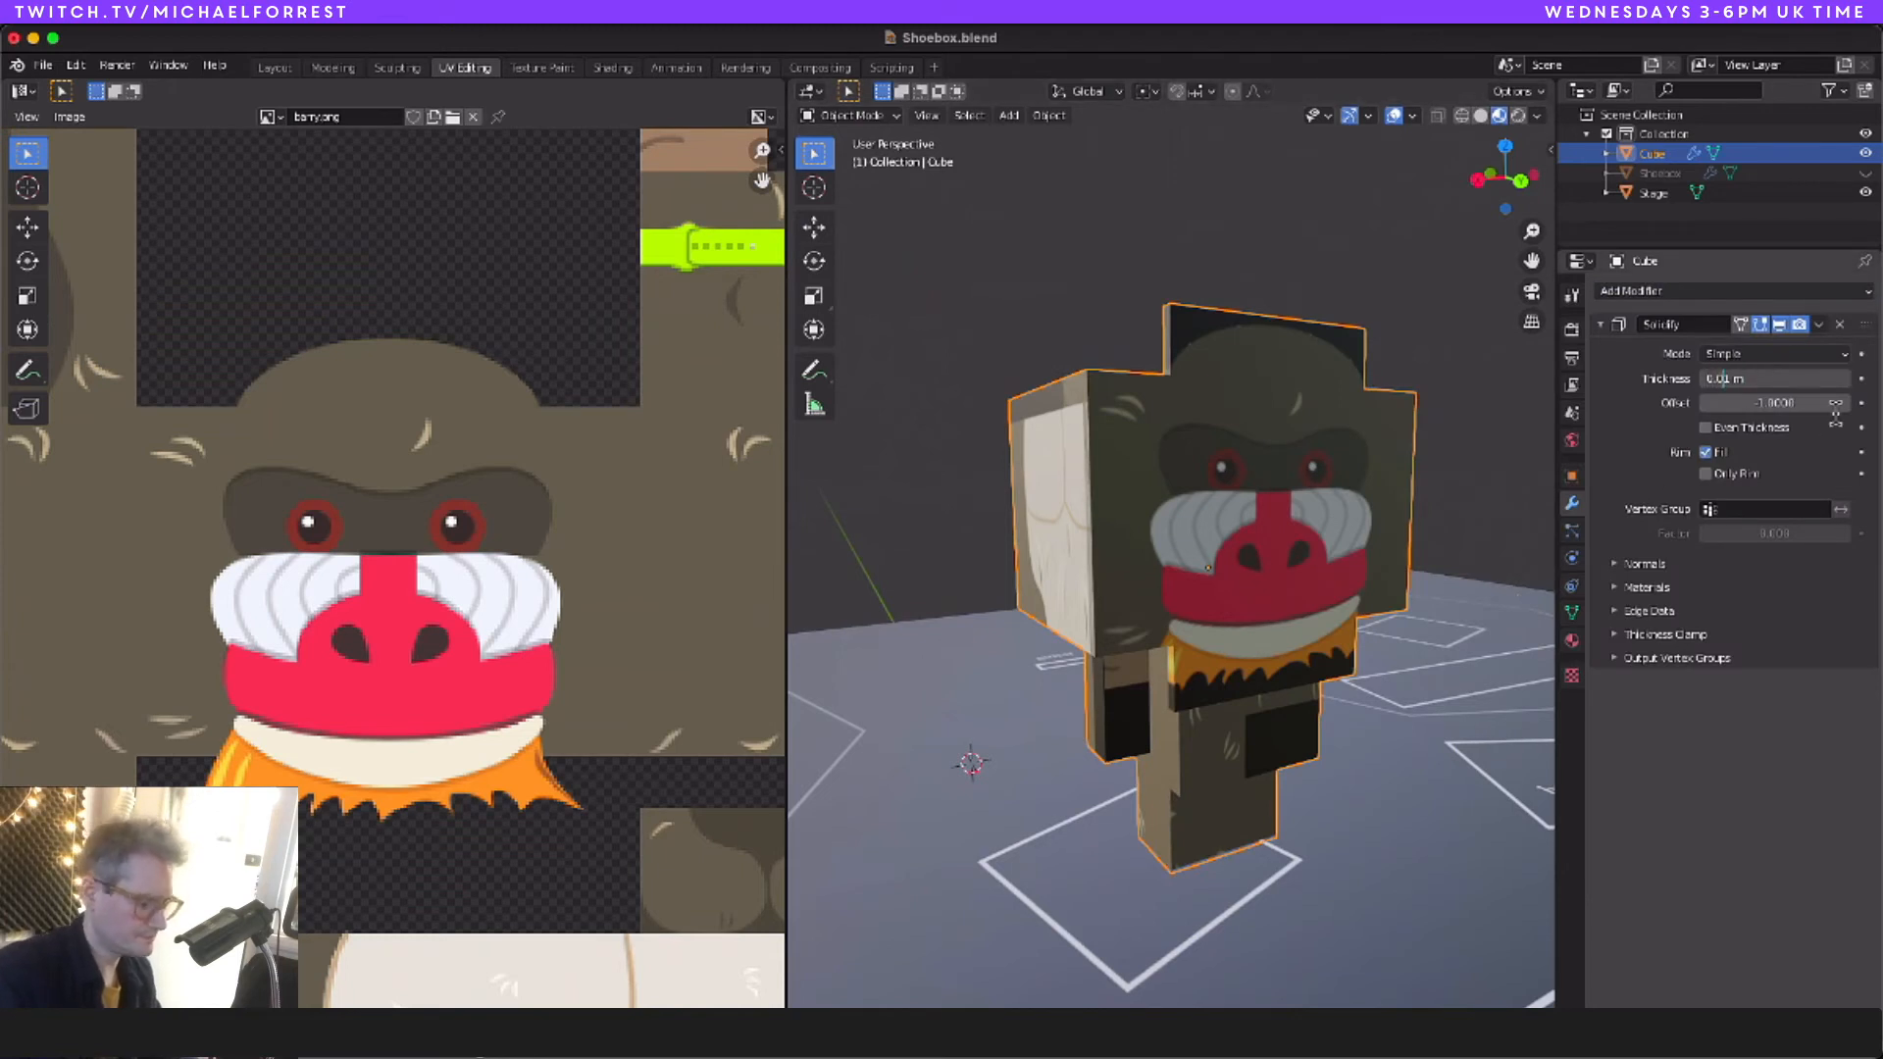
{"action": "key", "text": "Return"}
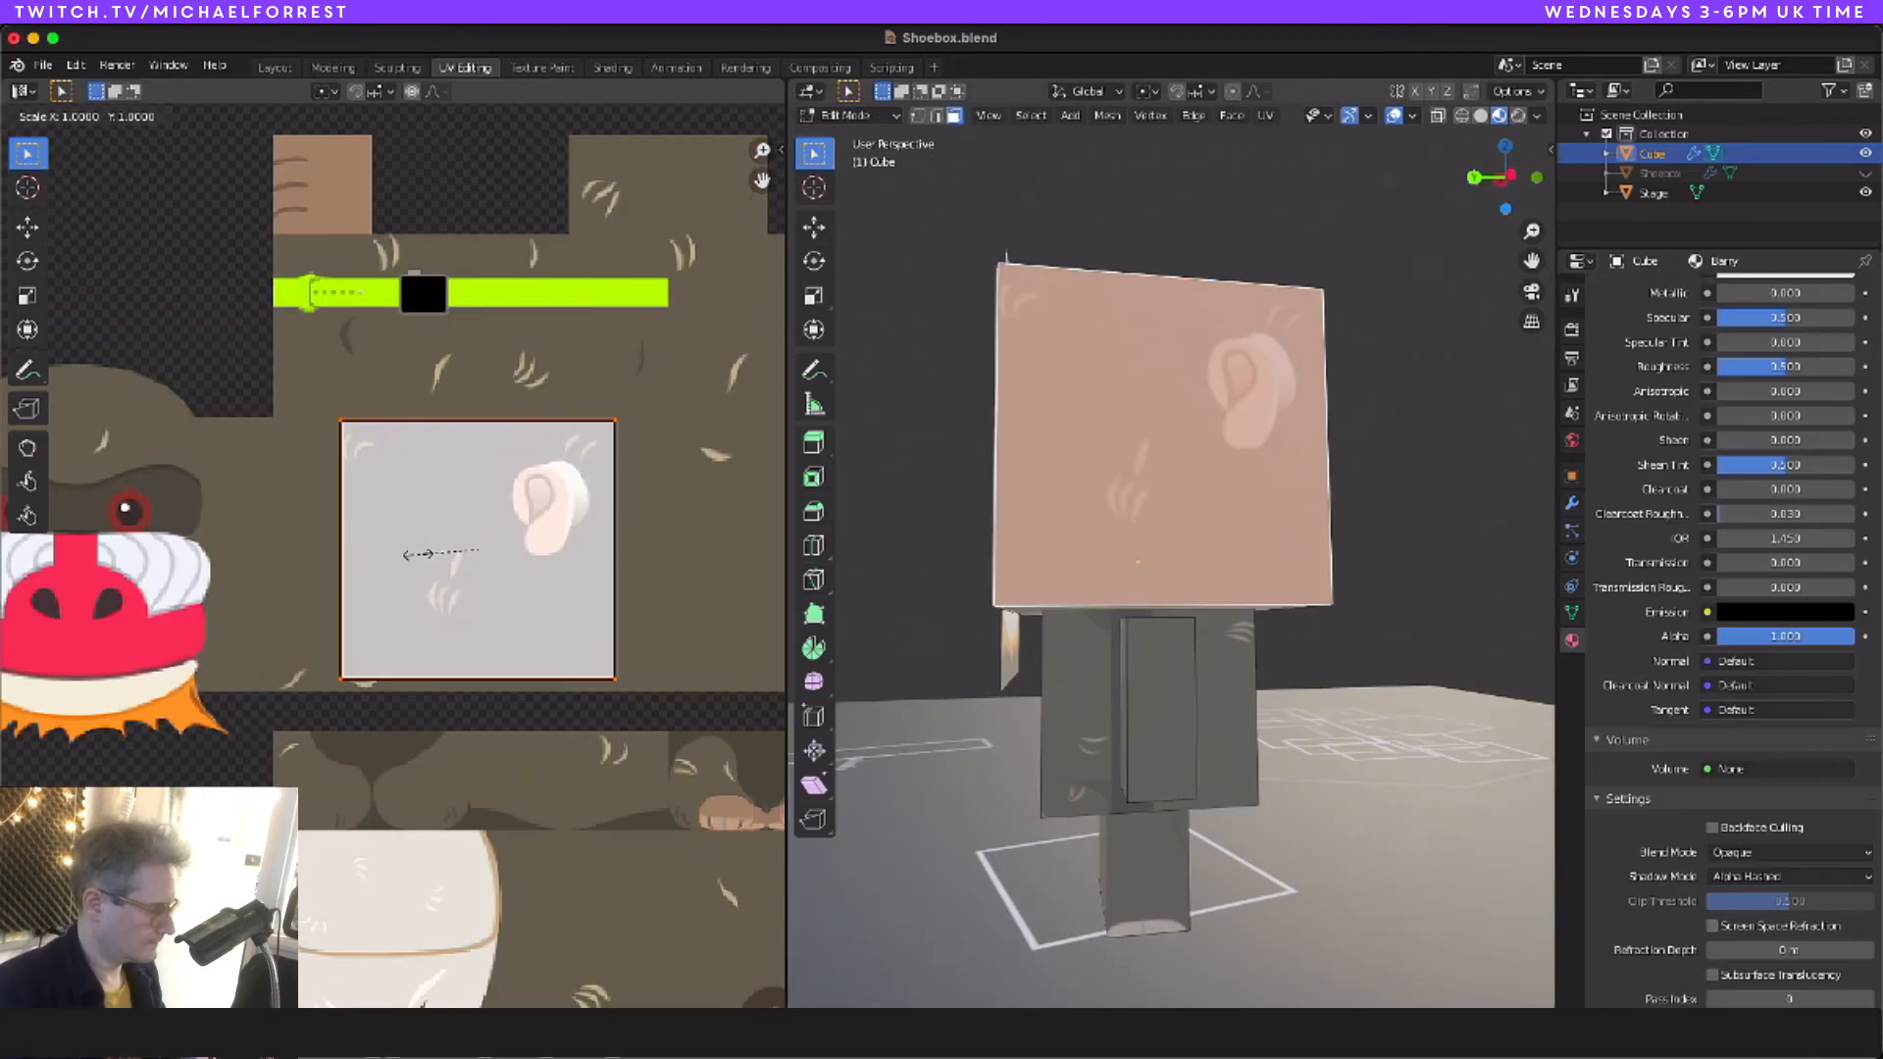
Step: Widen the head side face's UV island along X and move it into place over the ear artwork
{"action": "key", "text": "x"}
{"action": "left_click", "coordinate": [386, 555]}
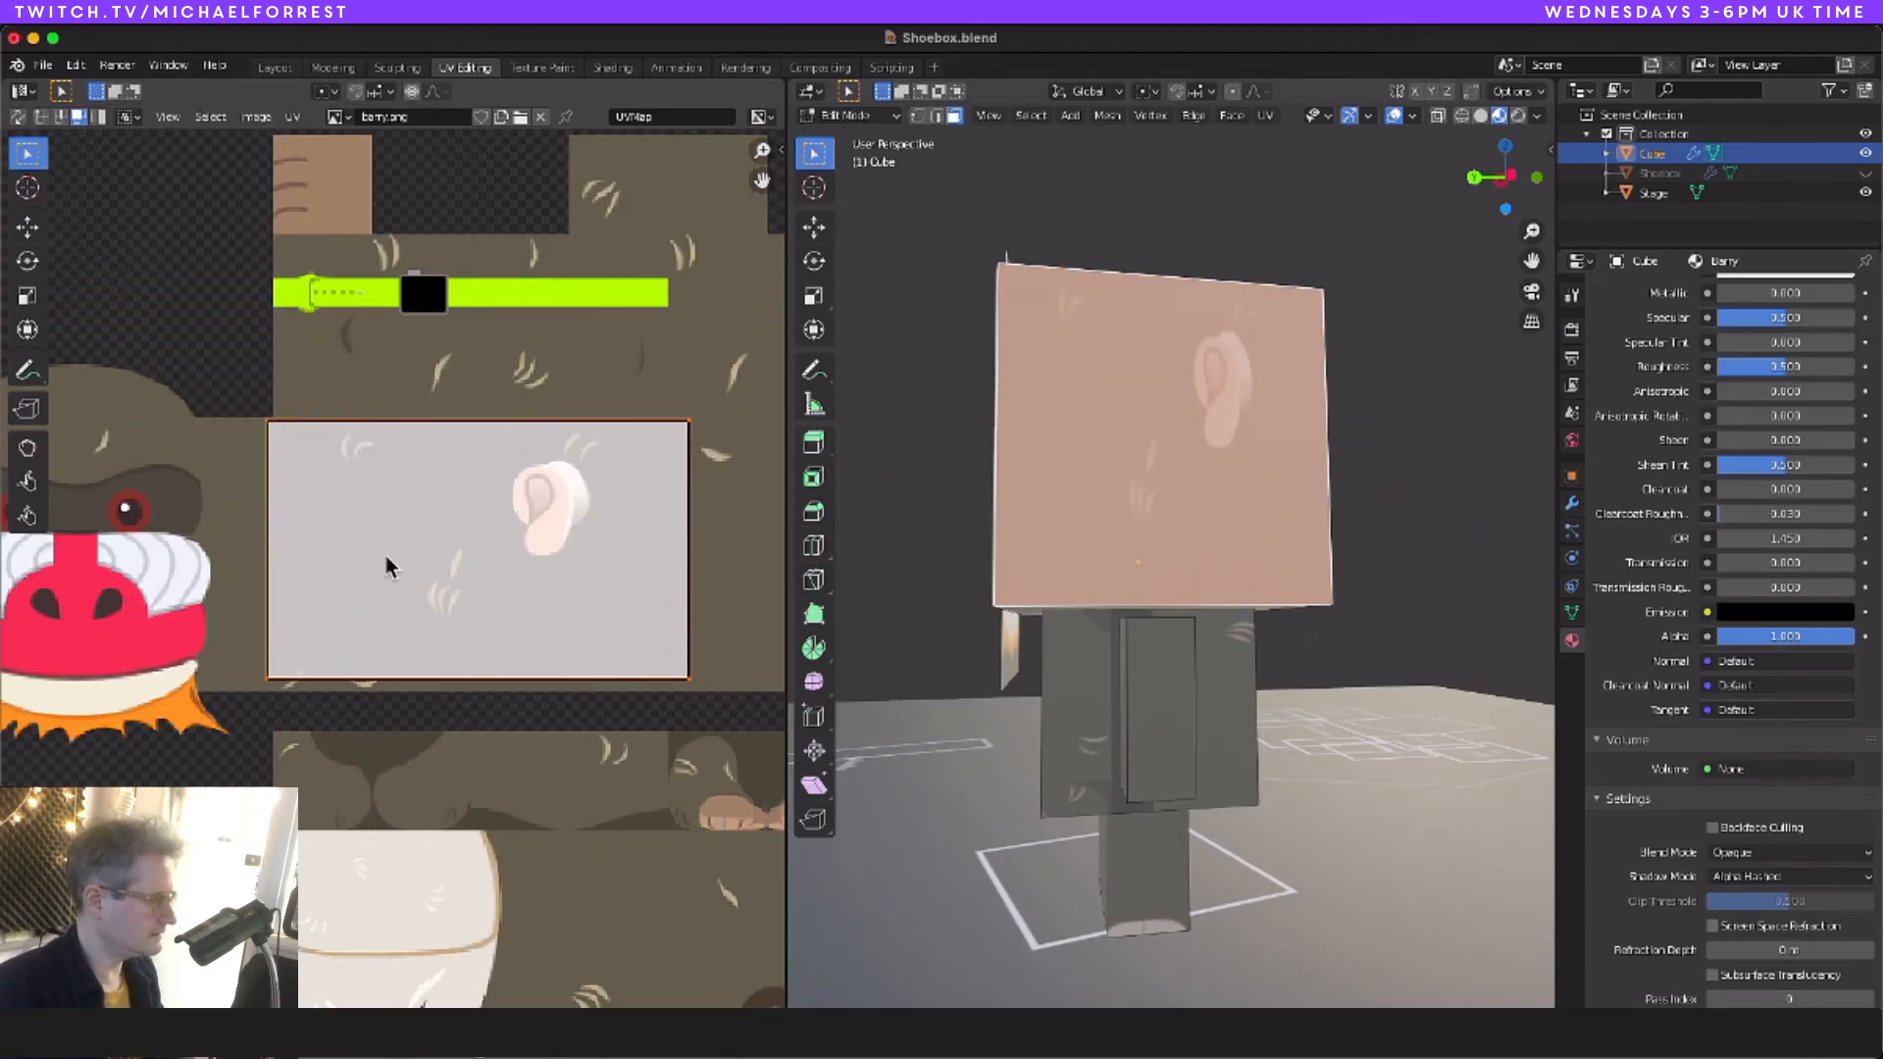
{"action": "key", "text": "g"}
{"action": "left_click", "coordinate": [423, 562]}
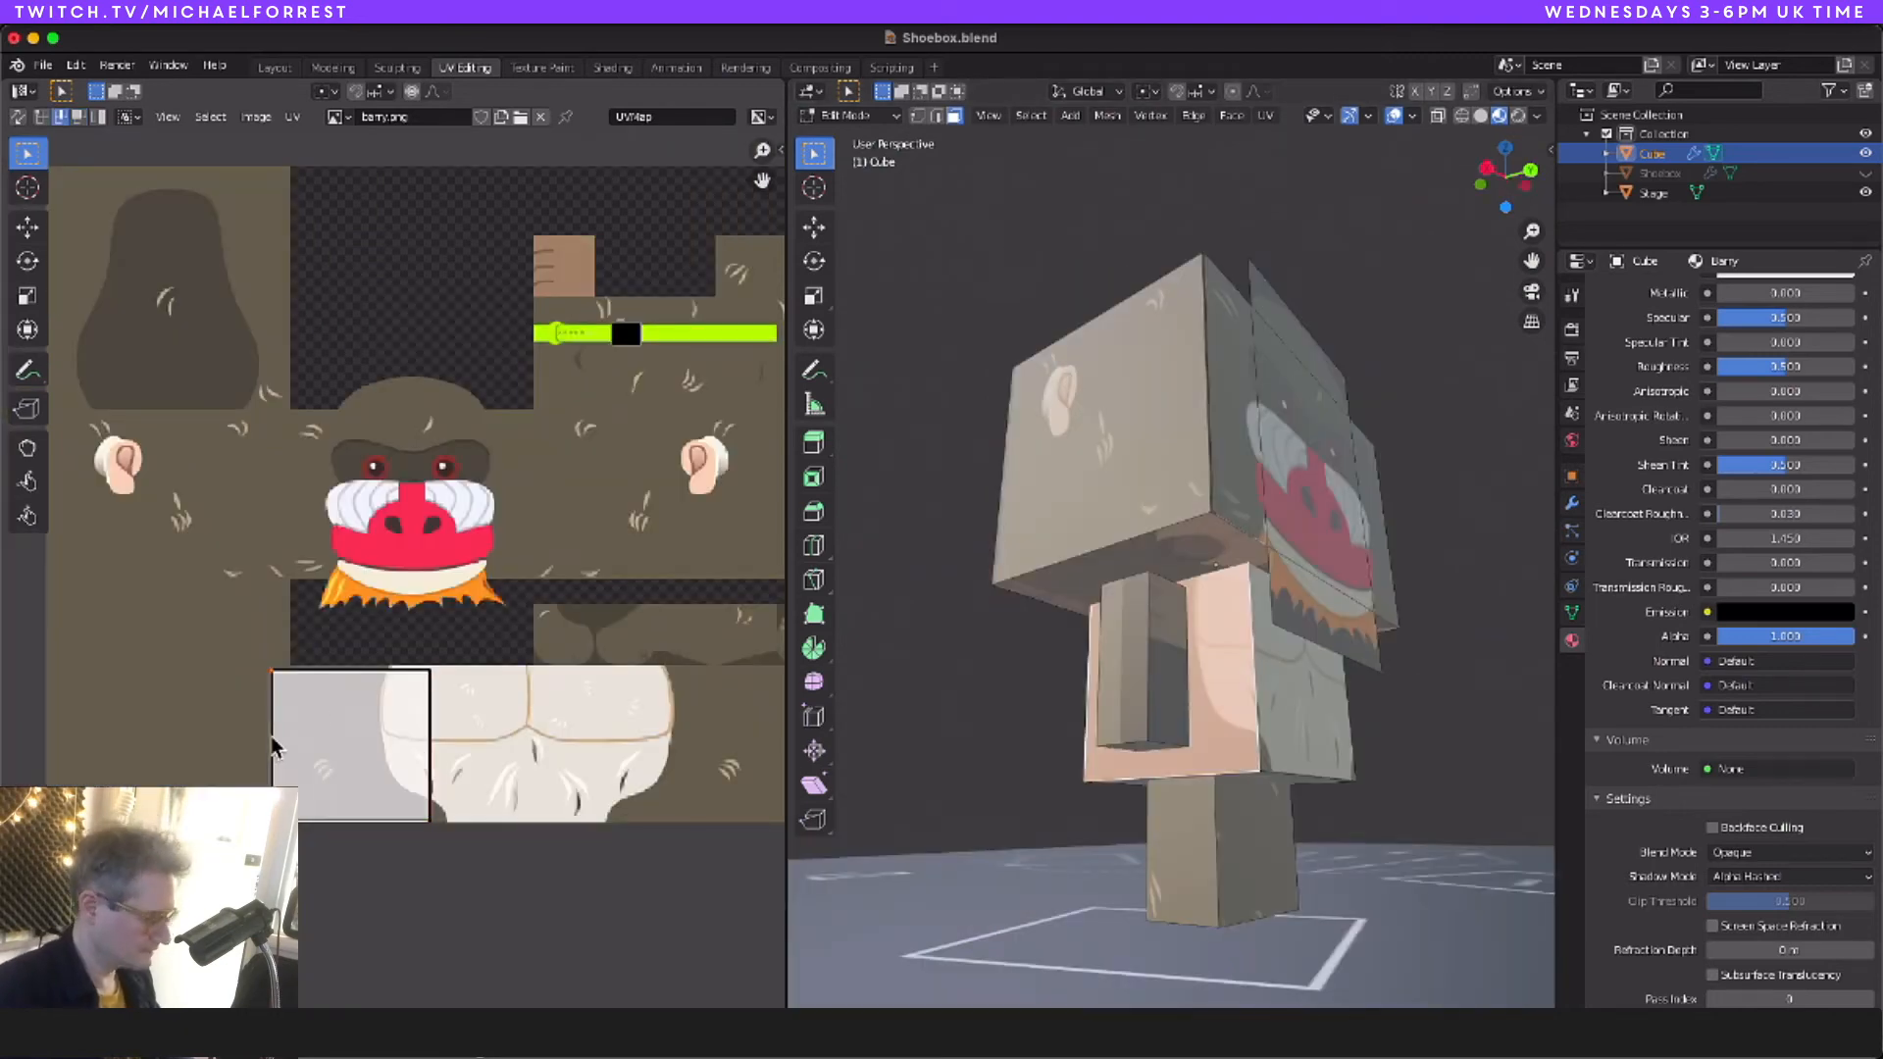
Step: Position the UV islands of the body block's faces over the matching body artwork in barry.png
{"action": "middle_click_drag", "start_coordinate": [348, 679], "coordinate": [191, 660]}
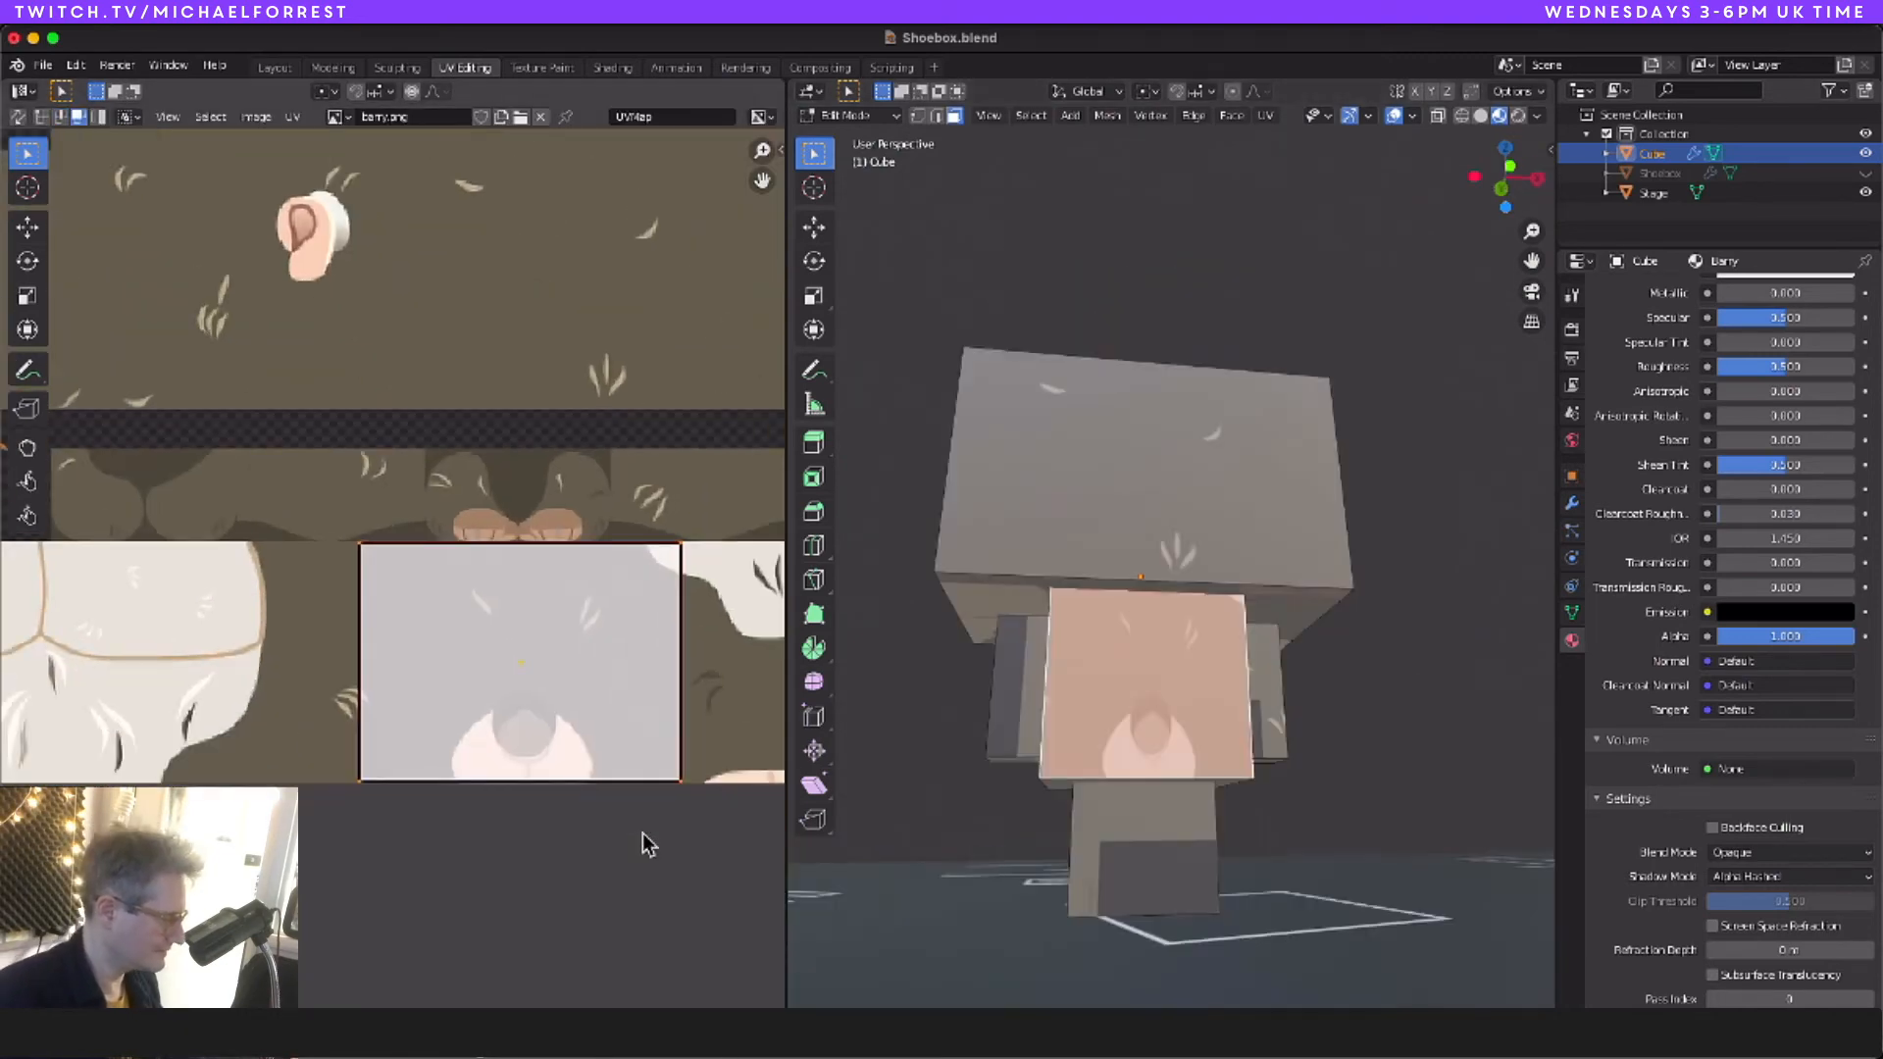
{"action": "scroll", "coordinate": [626, 807], "scroll_direction": "right", "scroll_amount": 3}
{"action": "key", "text": "g"}
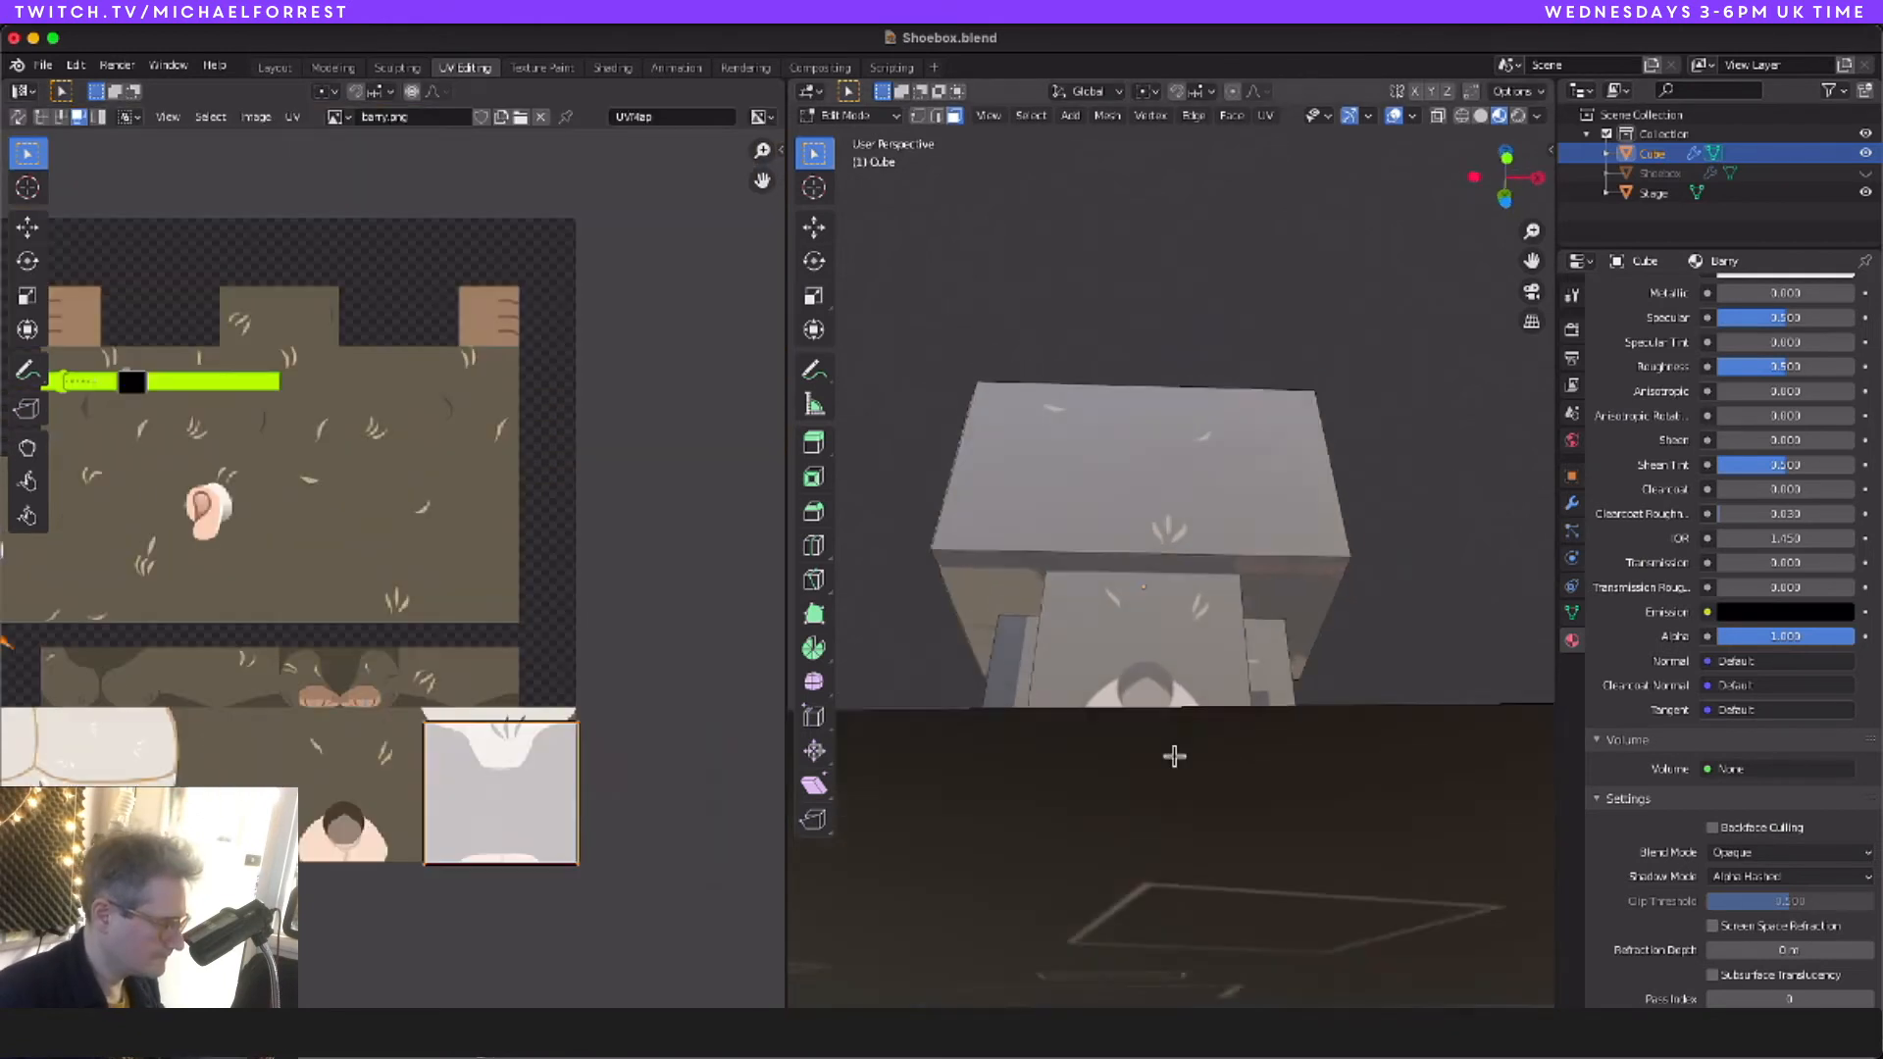
{"action": "scroll", "coordinate": [1174, 756], "scroll_direction": "down", "scroll_amount": 3}
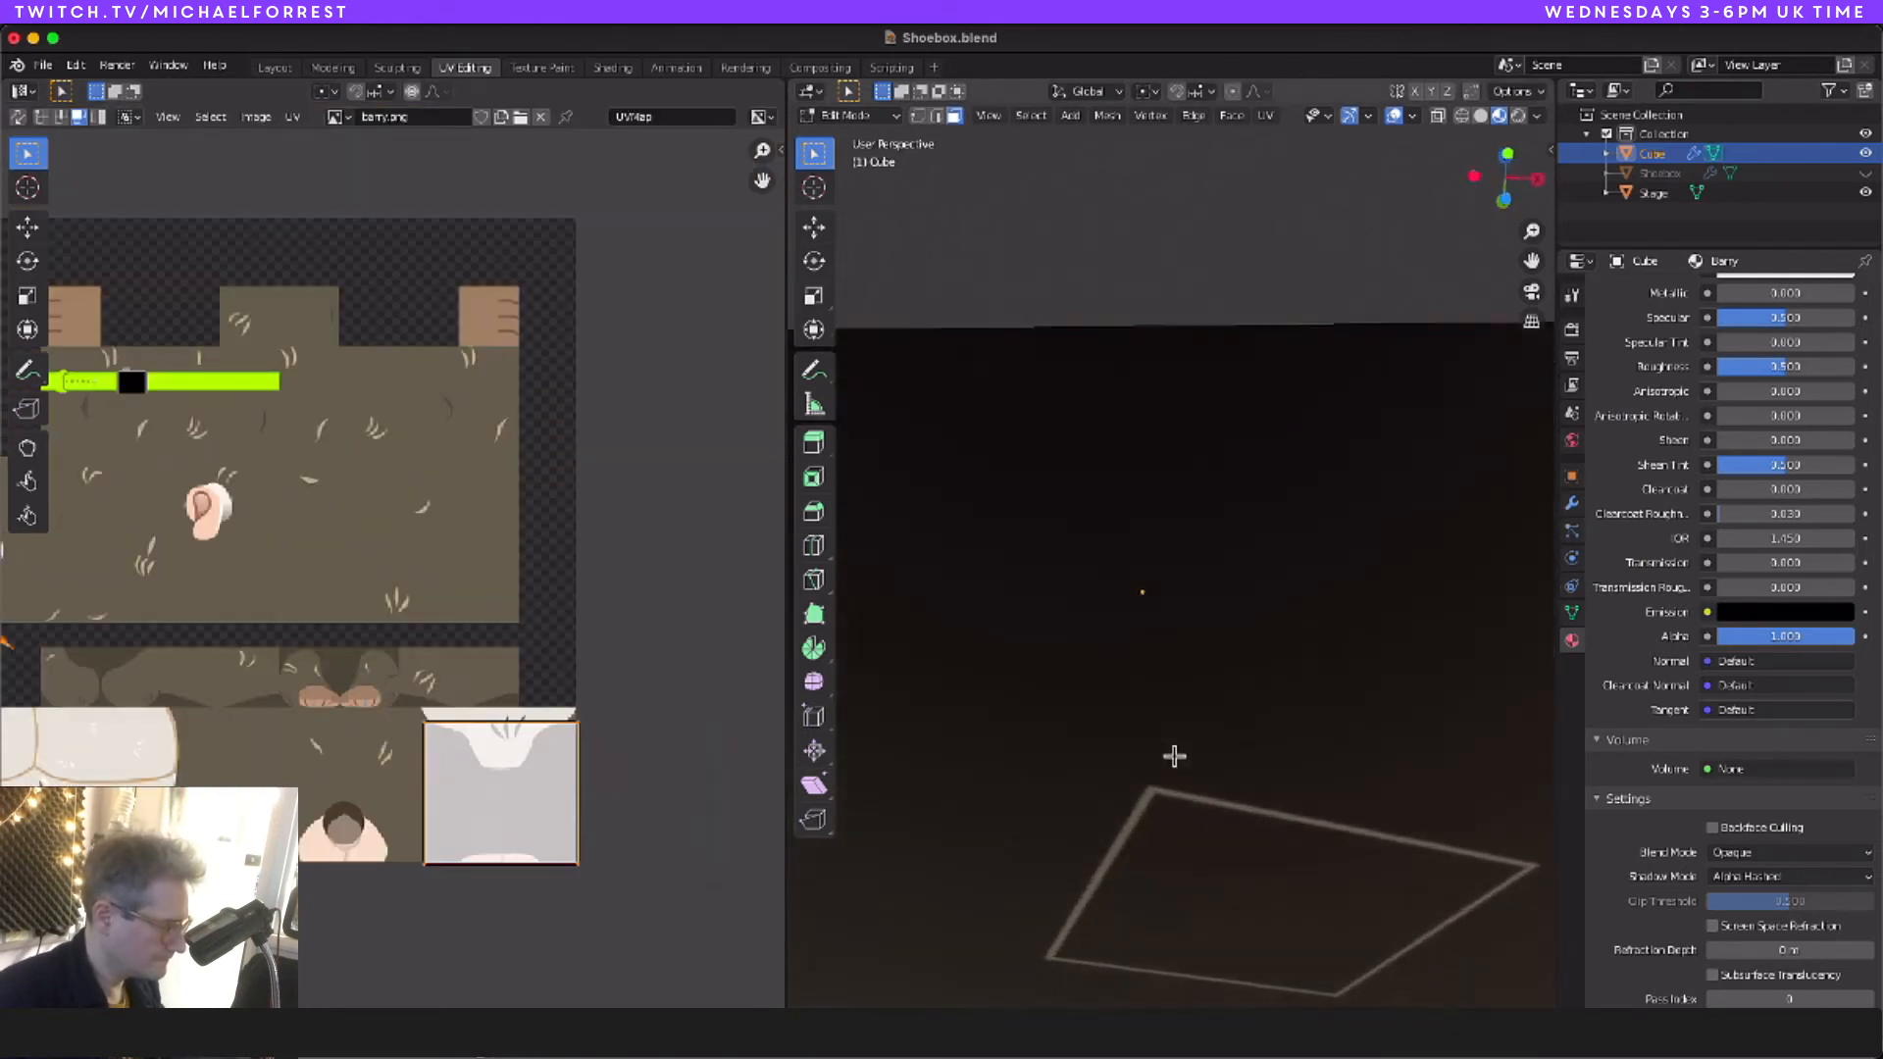
{"action": "scroll", "coordinate": [1173, 757], "scroll_direction": "up", "scroll_amount": 8}
{"action": "scroll", "coordinate": [1173, 763], "scroll_direction": "down", "scroll_amount": 6}
{"action": "scroll", "coordinate": [1173, 762], "scroll_direction": "up", "scroll_amount": 5}
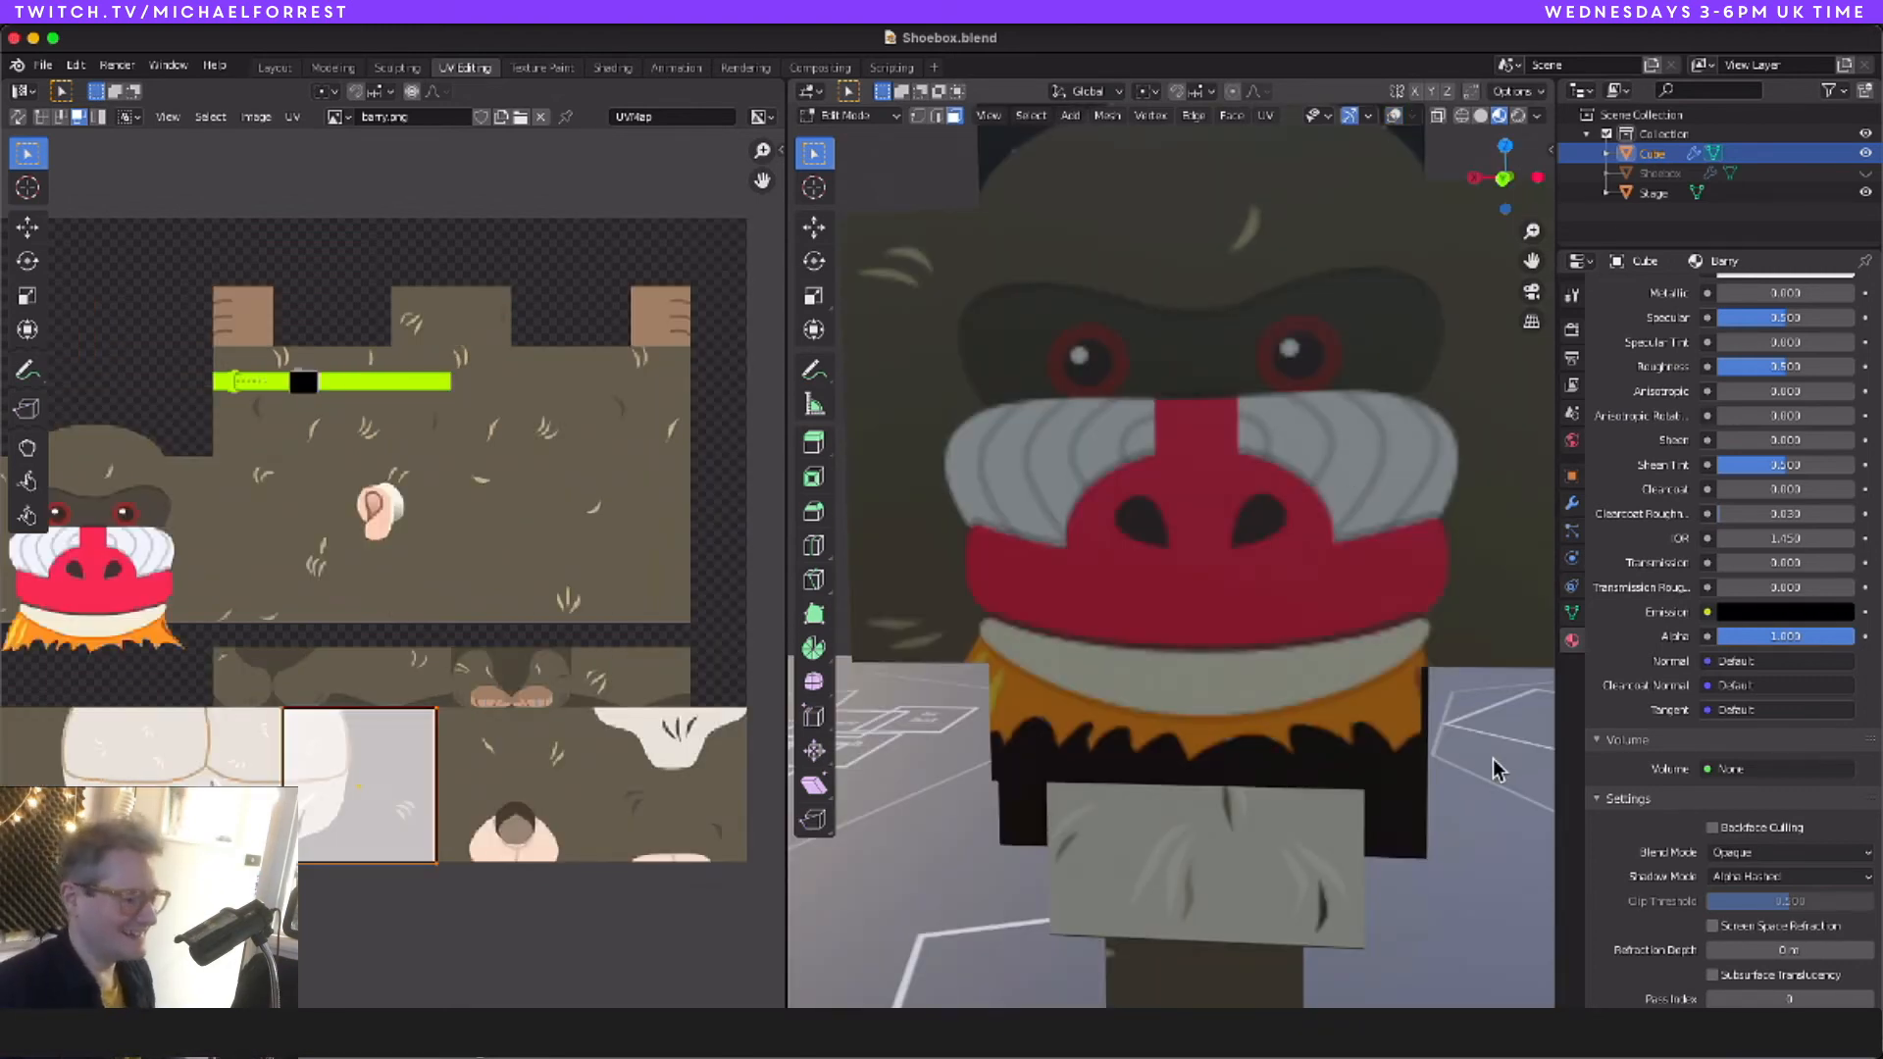
Step: Switch to Visual Studio Code and examine the head and body texture coordinates in cubee.coffee
{"action": "key", "text": "super+Tab"}
{"action": "key", "text": "super+Tab"}
{"action": "key", "text": "super+Tab"}
{"action": "key", "text": "super+Tab"}
{"action": "key", "text": "super+Tab"}
{"action": "key", "text": "super+Tab"}
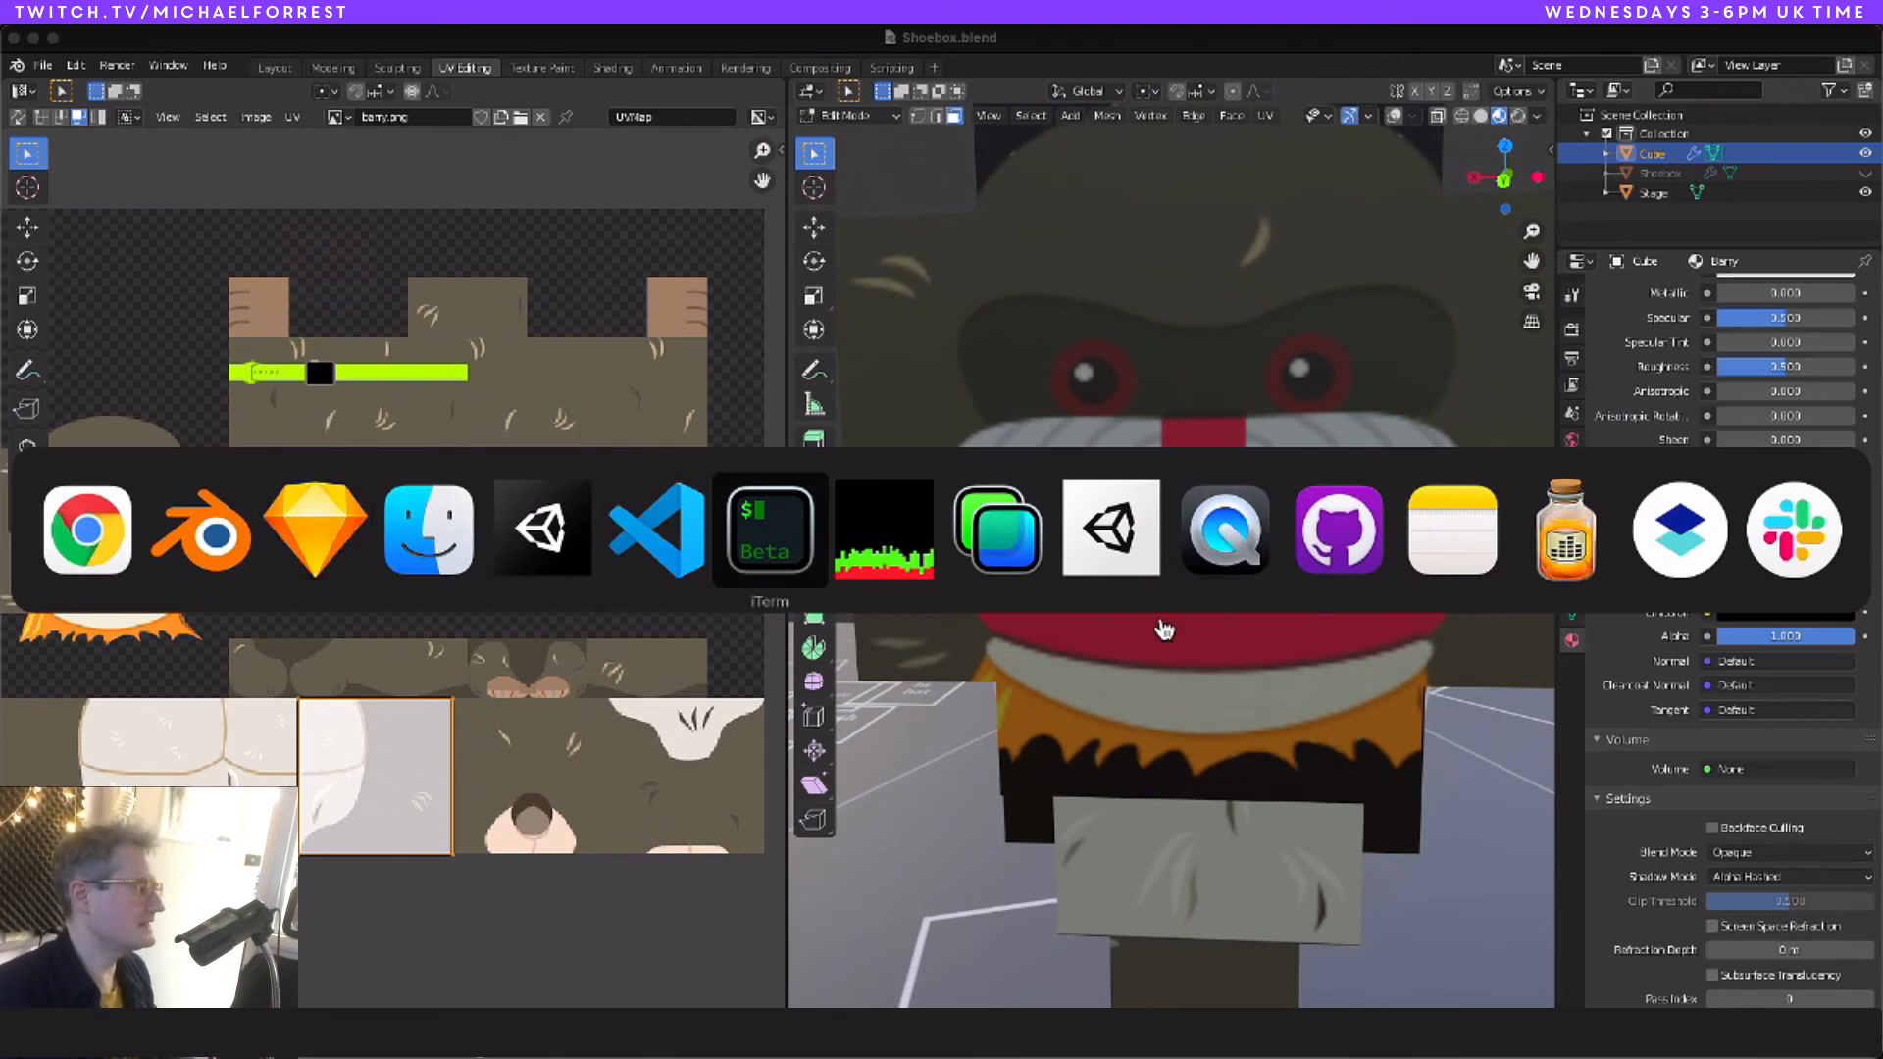
{"action": "key", "text": "super+shift+Tab"}
{"action": "scroll", "coordinate": [742, 490], "scroll_direction": "down", "scroll_amount": 1}
{"action": "scroll", "coordinate": [742, 490], "scroll_direction": "up", "scroll_amount": 20}
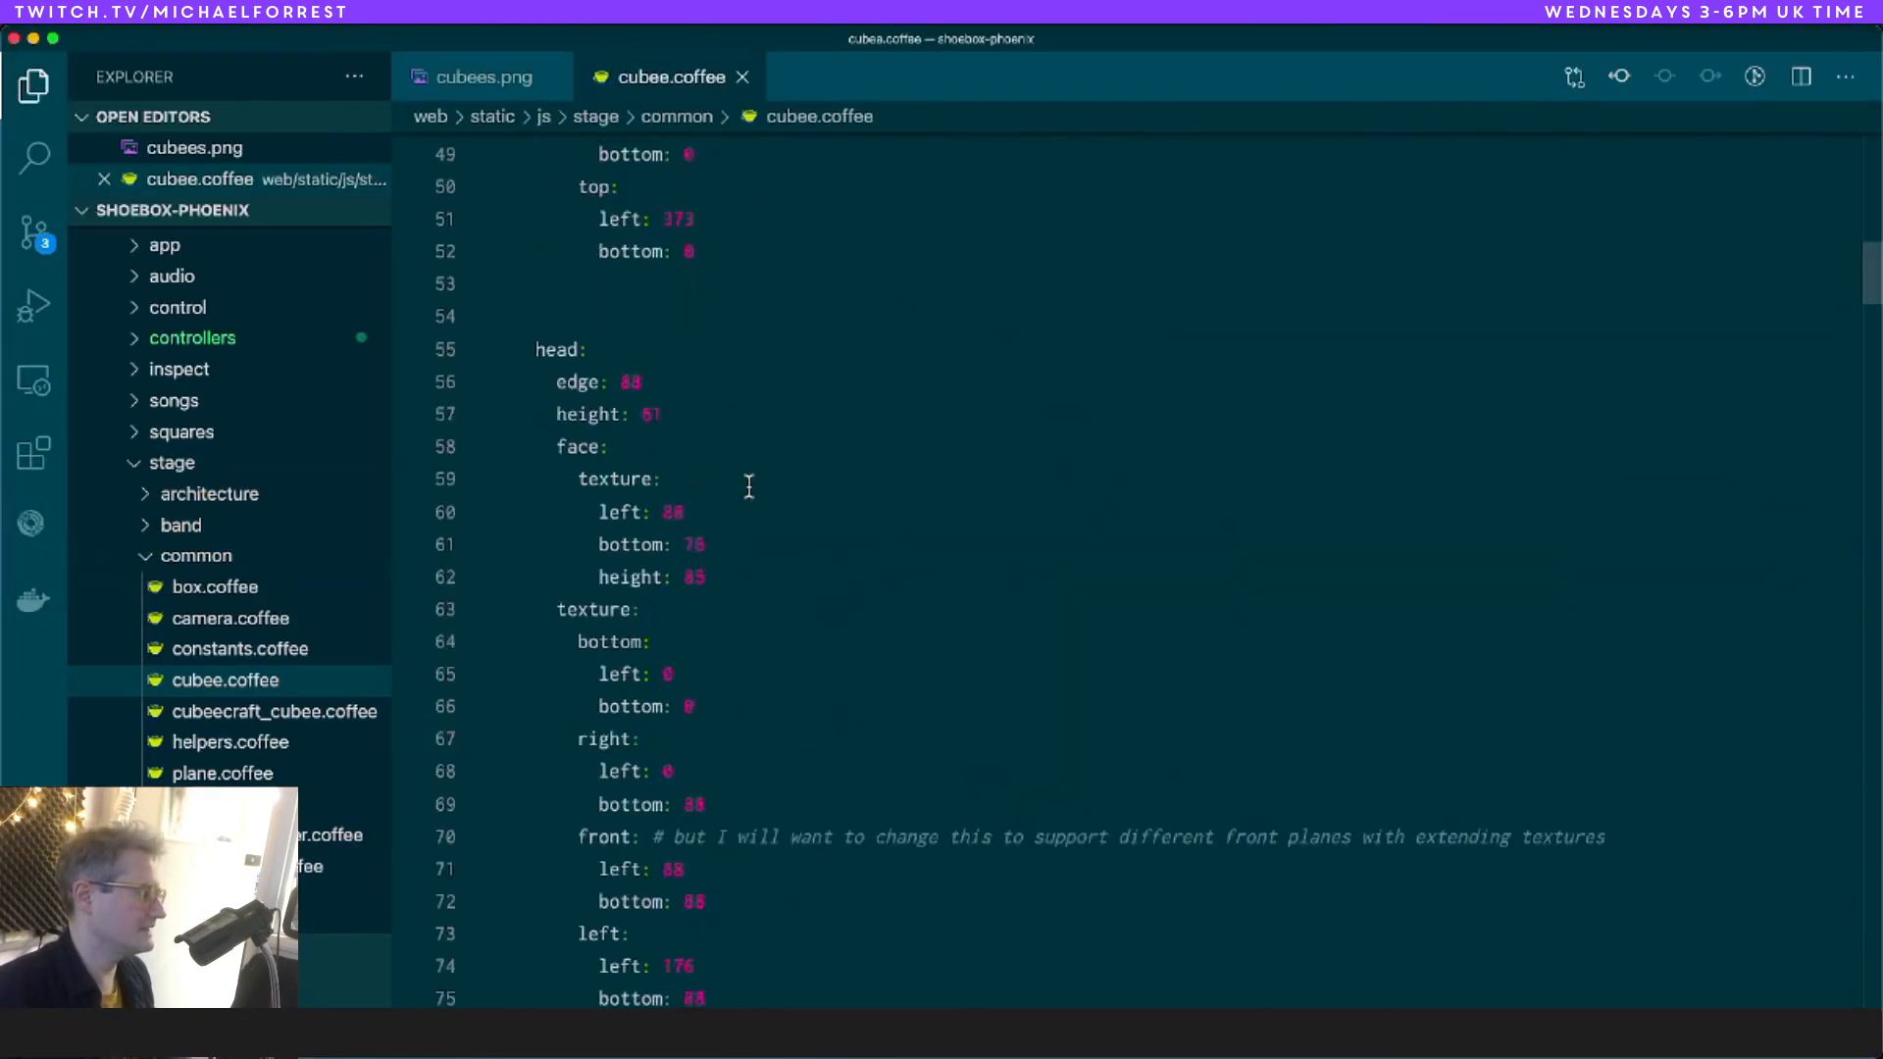
{"action": "scroll", "coordinate": [749, 486], "scroll_direction": "down", "scroll_amount": 10}
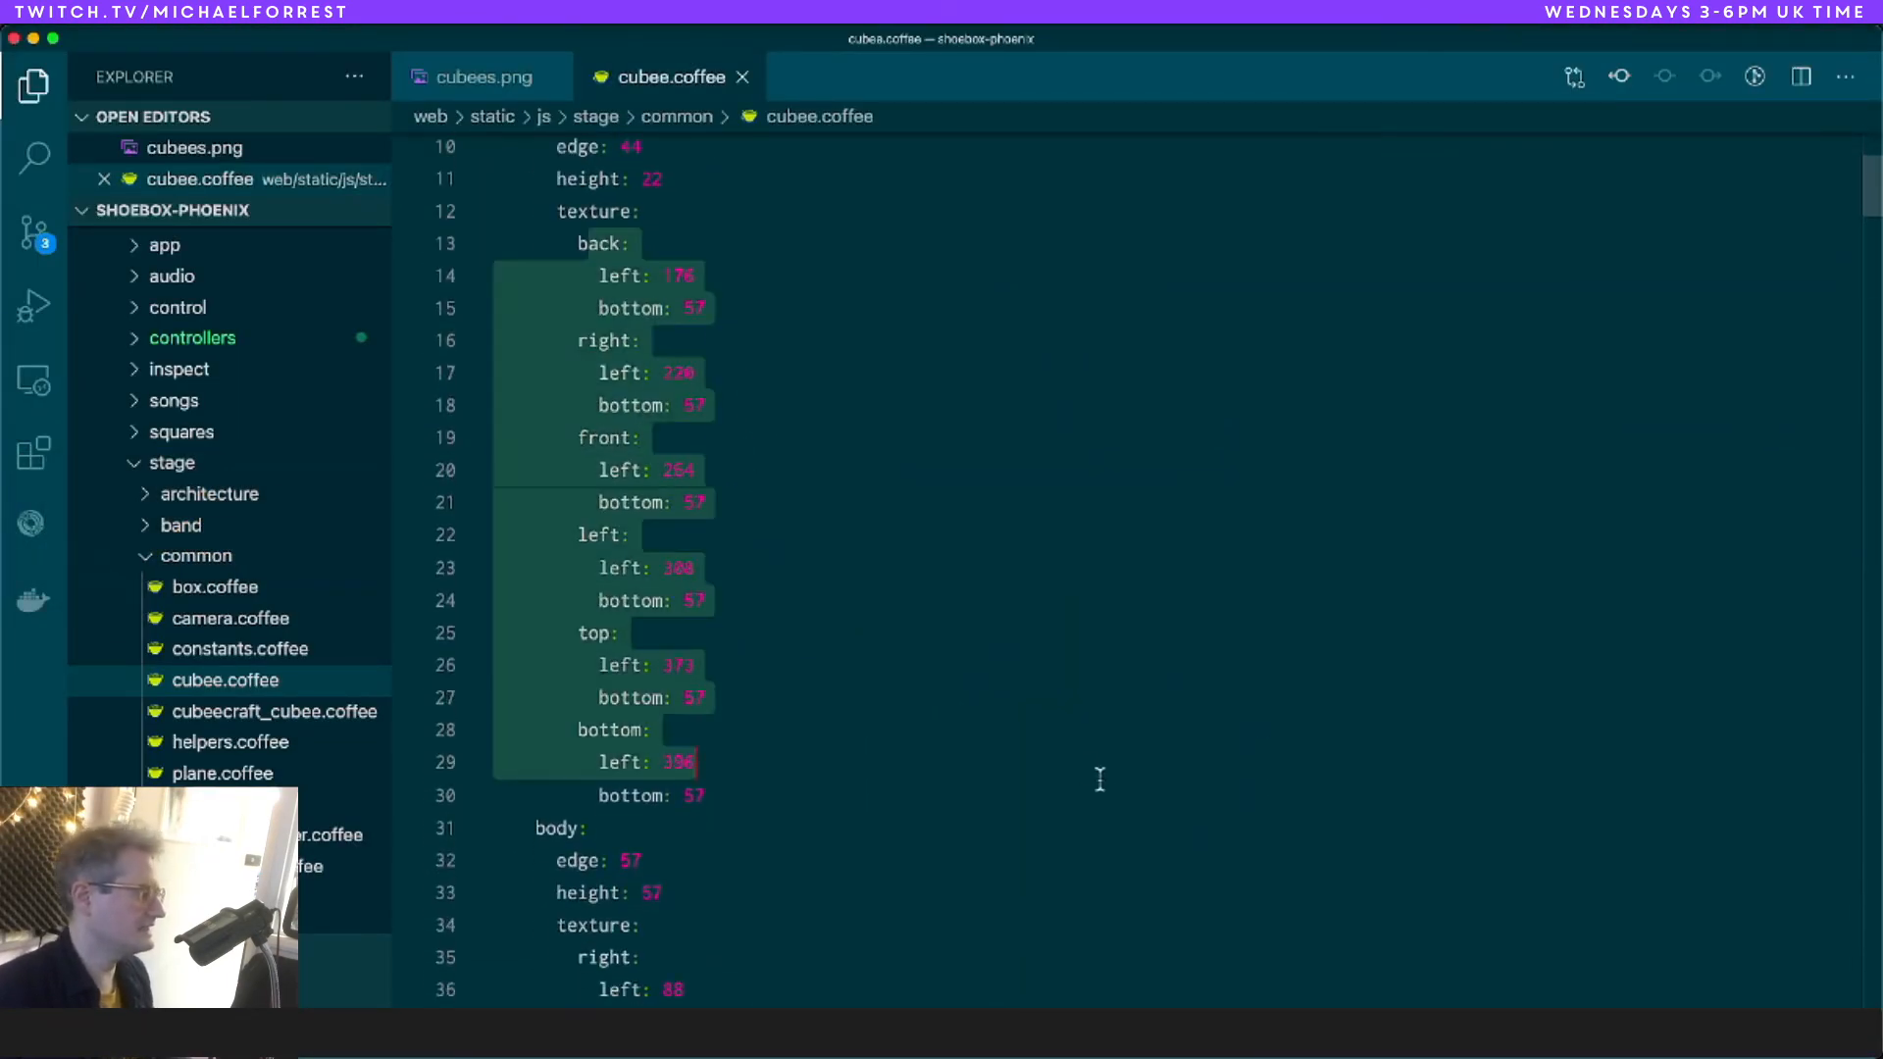
Step: Examine the remaining body, head and arm texture values further down in cubee.coffee
{"action": "left_click", "coordinate": [877, 800], "text": "shift"}
{"action": "scroll", "coordinate": [1139, 827], "scroll_direction": "down", "scroll_amount": 2}
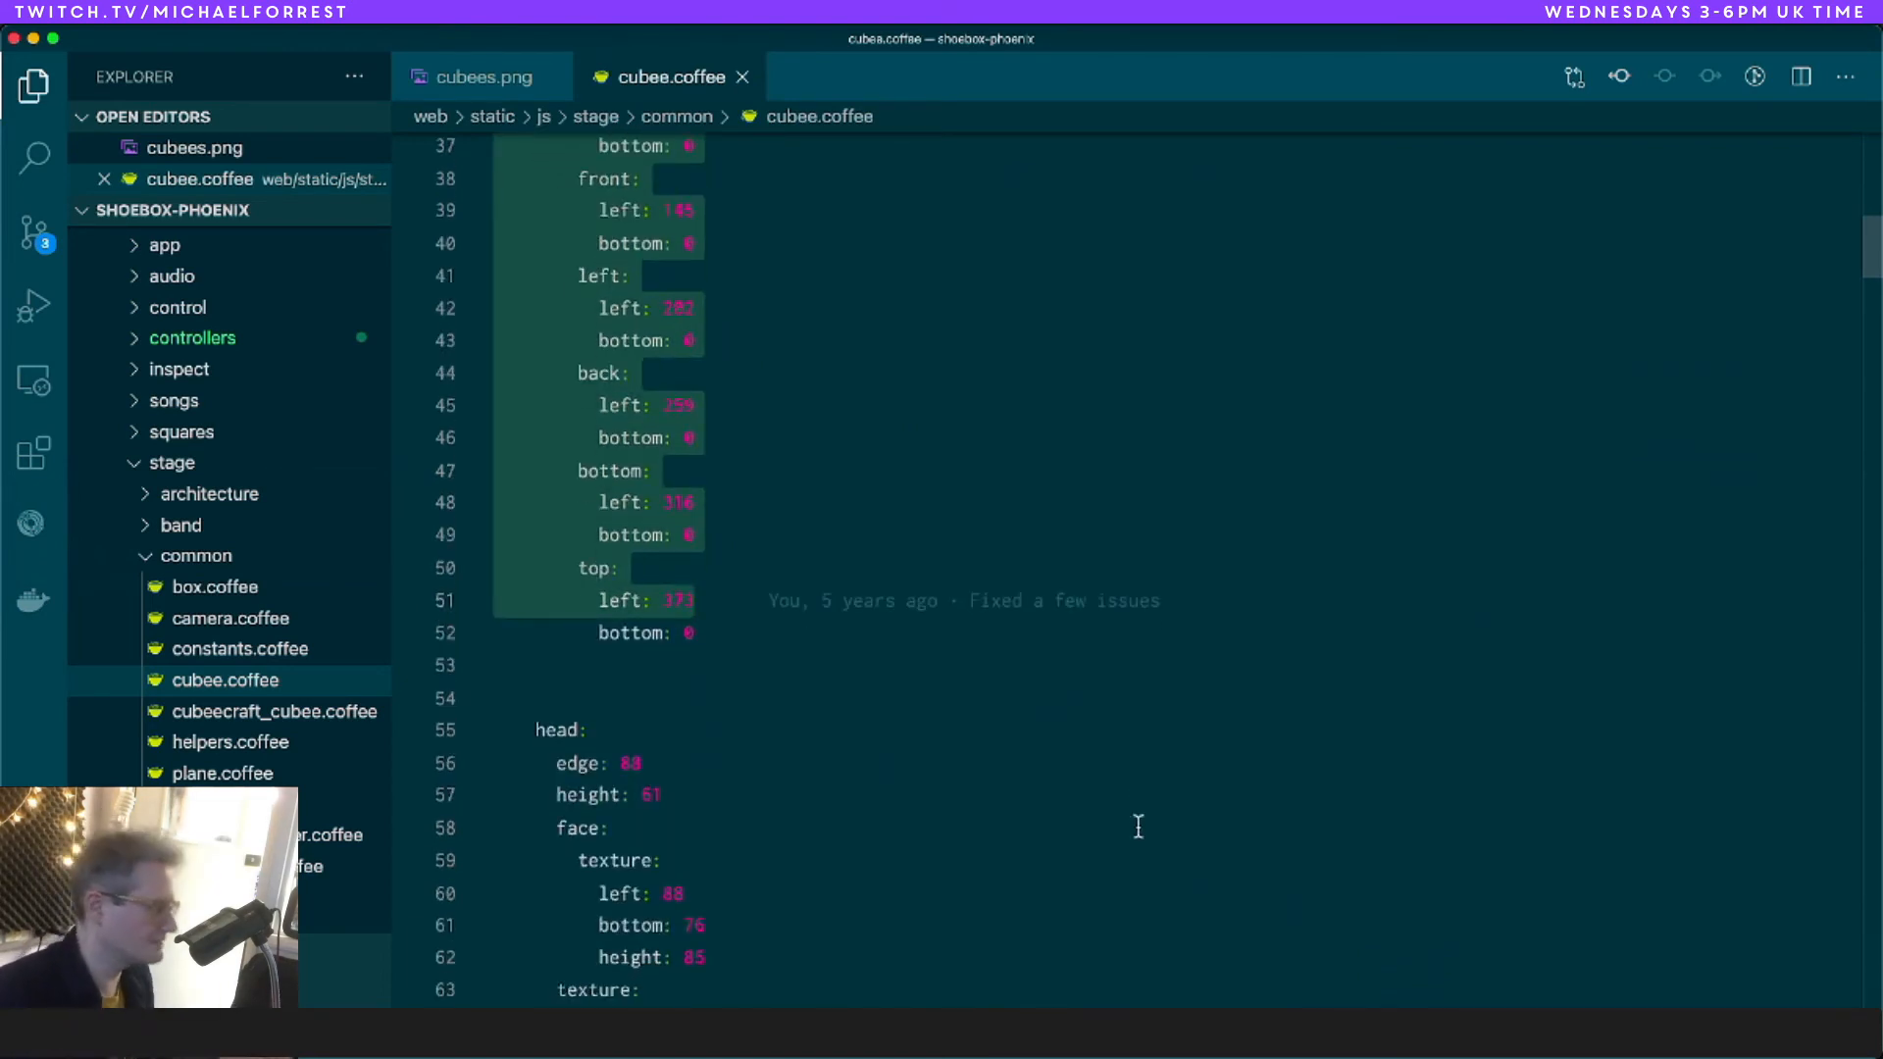
{"action": "scroll", "coordinate": [1138, 827], "scroll_direction": "down", "scroll_amount": 4}
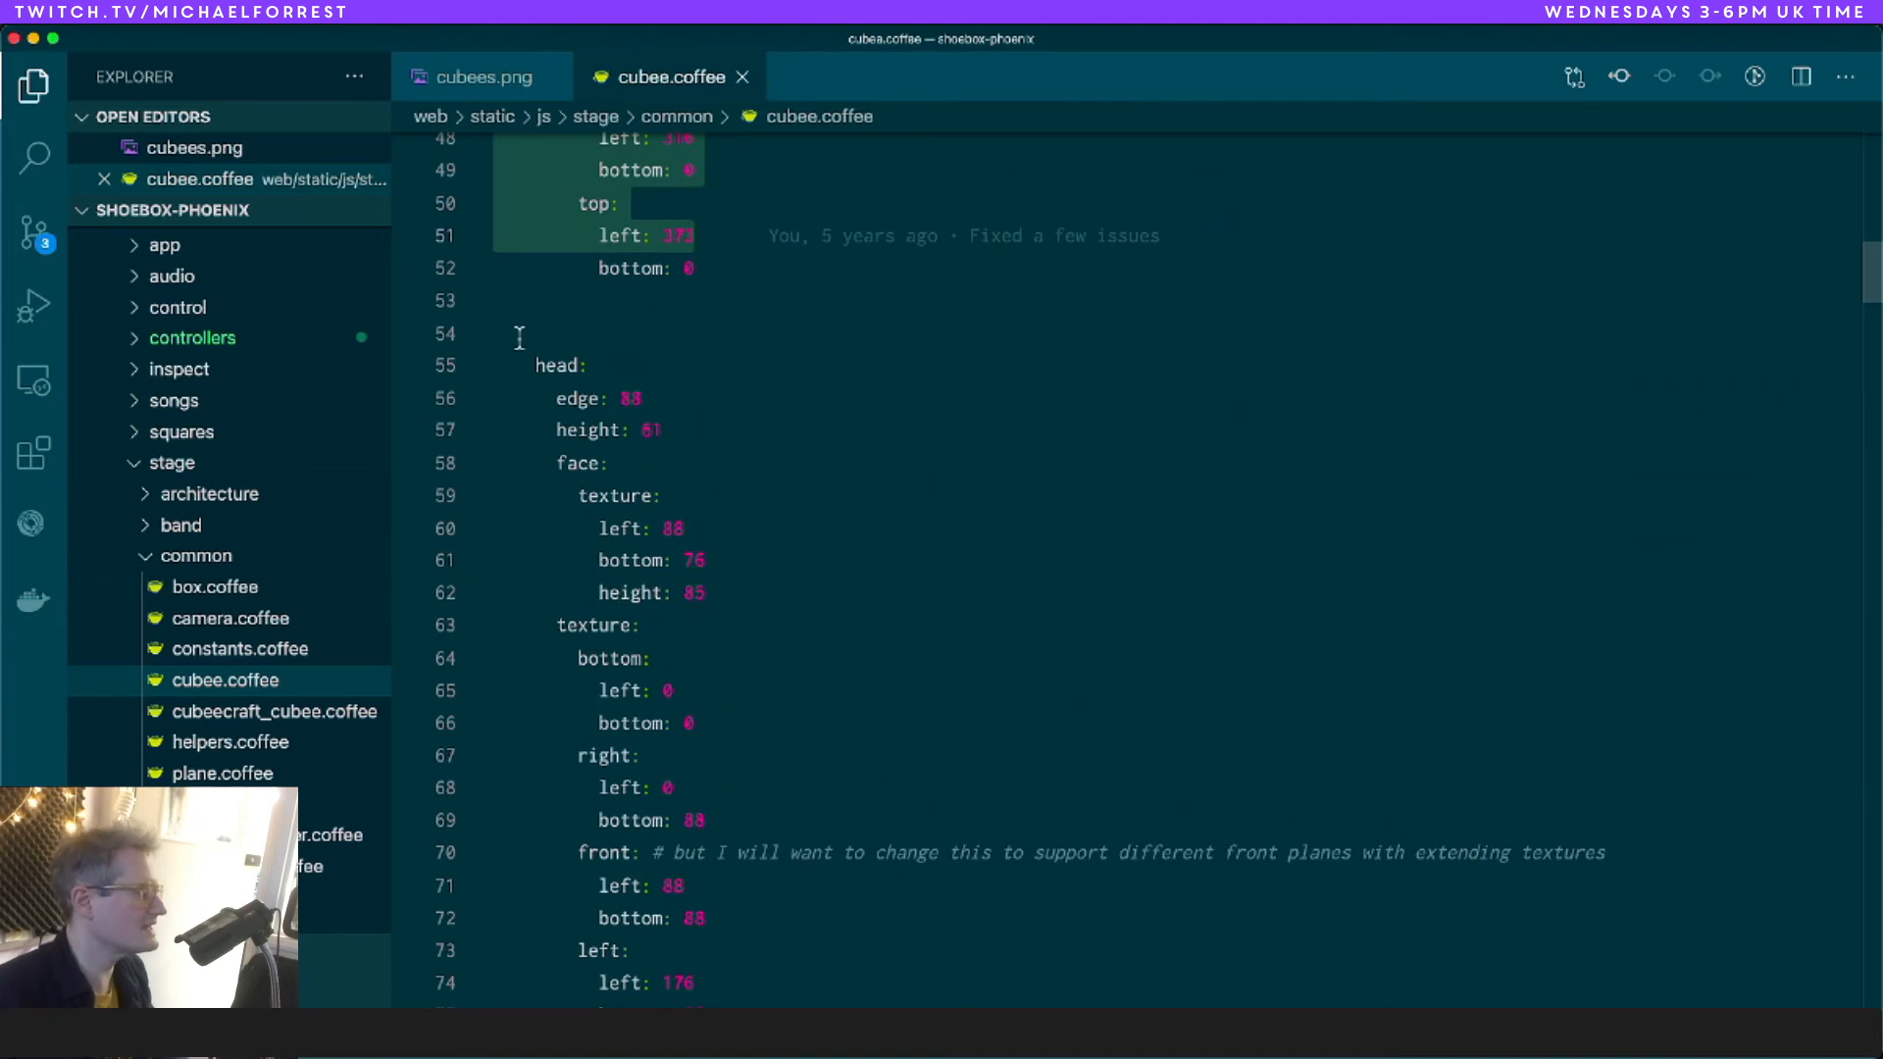
{"action": "left_click", "coordinate": [1033, 852], "text": "shift"}
{"action": "scroll", "coordinate": [1102, 827], "scroll_direction": "down", "scroll_amount": 5}
Step: Switch back to Blender, move the selected body face's UV island over its artwork and adjust the island's edge along X
{"action": "key", "text": "super+Tab"}
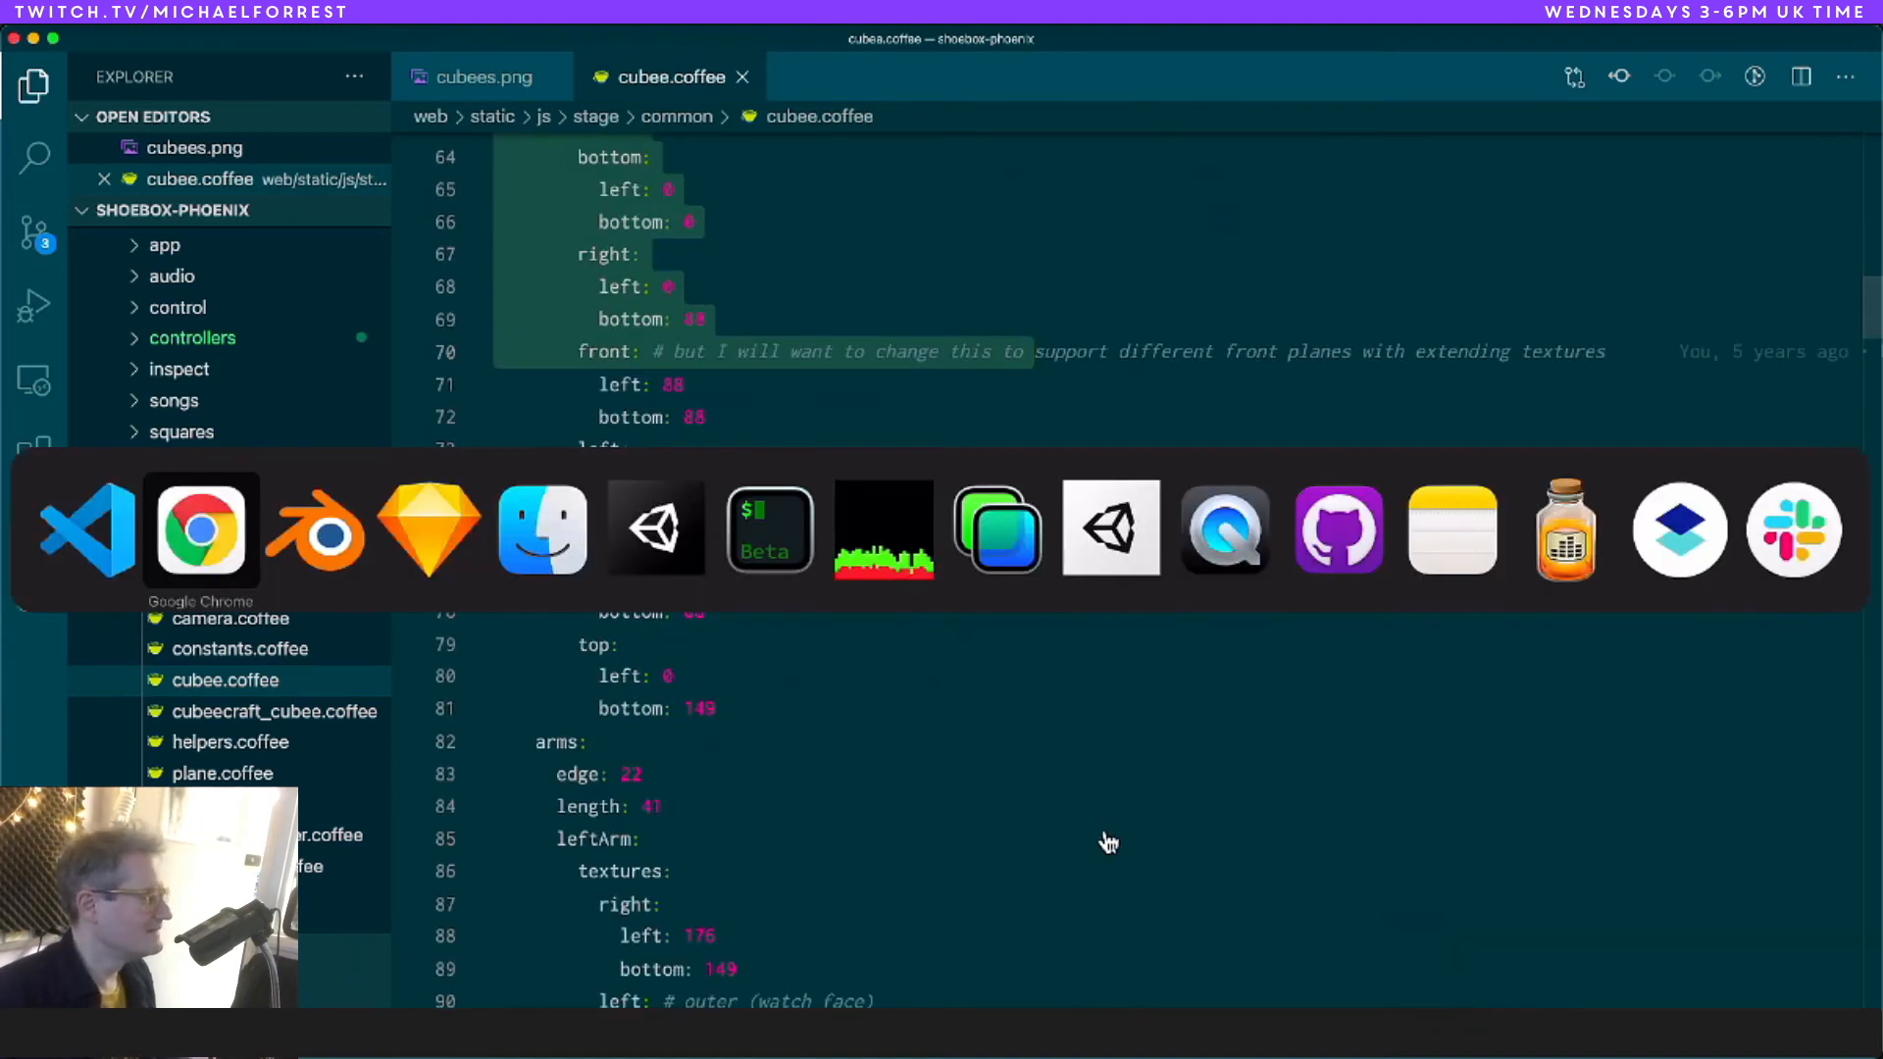
{"action": "key", "text": "super+Tab"}
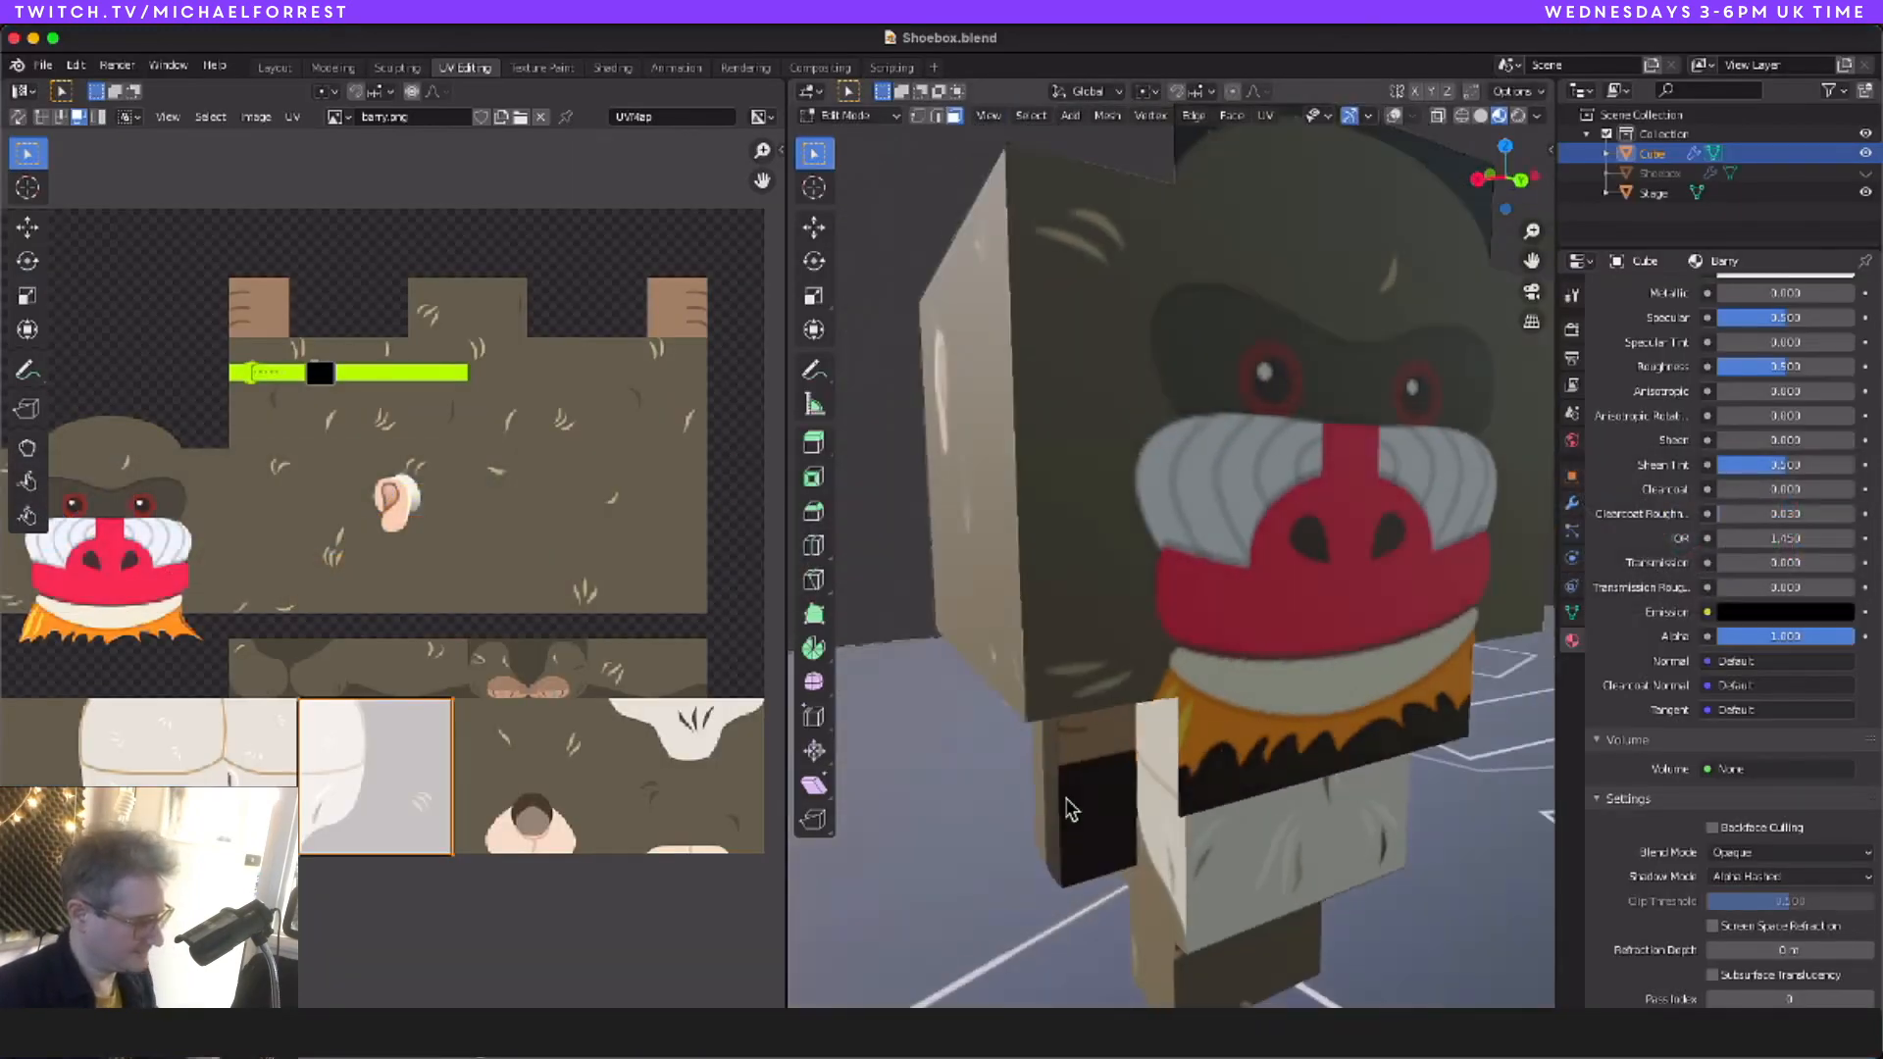
{"action": "scroll", "coordinate": [1069, 810], "scroll_direction": "left", "scroll_amount": 8}
{"action": "scroll", "coordinate": [1069, 809], "scroll_direction": "right", "scroll_amount": 8}
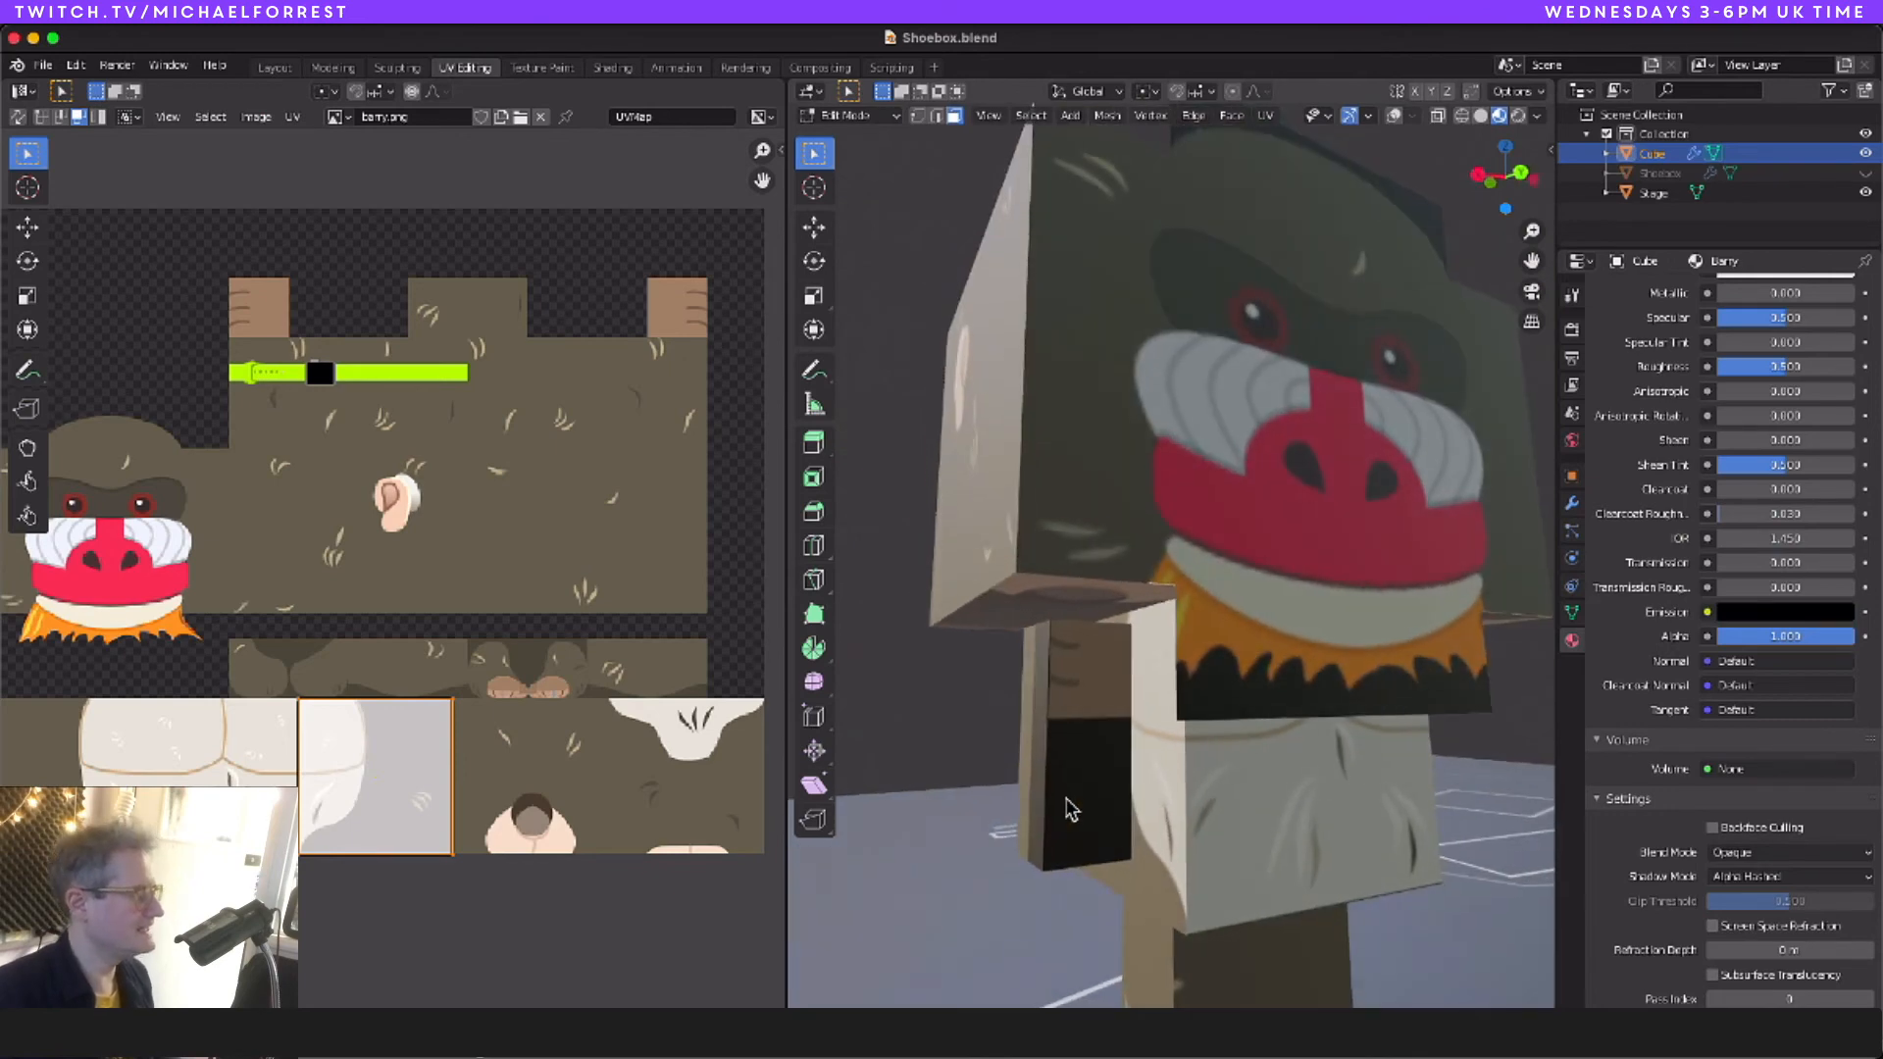
{"action": "scroll", "coordinate": [534, 743], "scroll_direction": "left", "scroll_amount": 5}
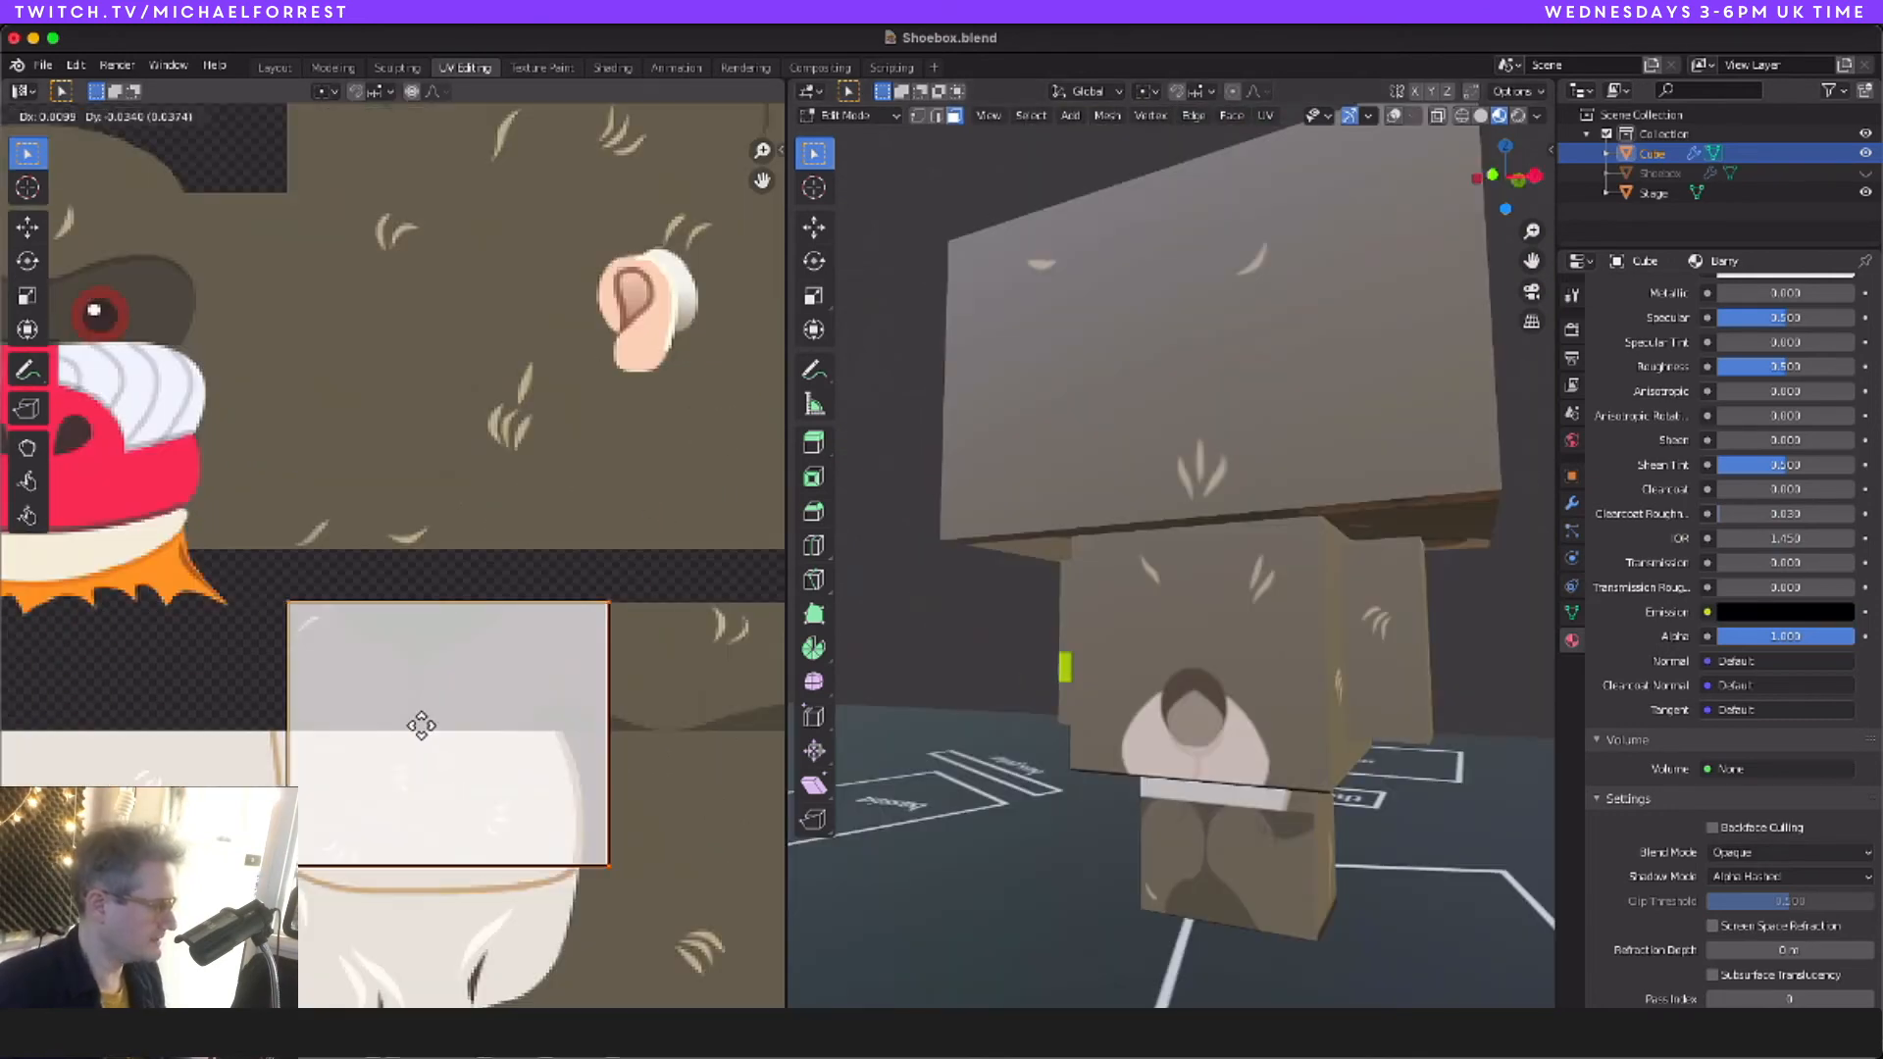
{"action": "left_click", "coordinate": [420, 724]}
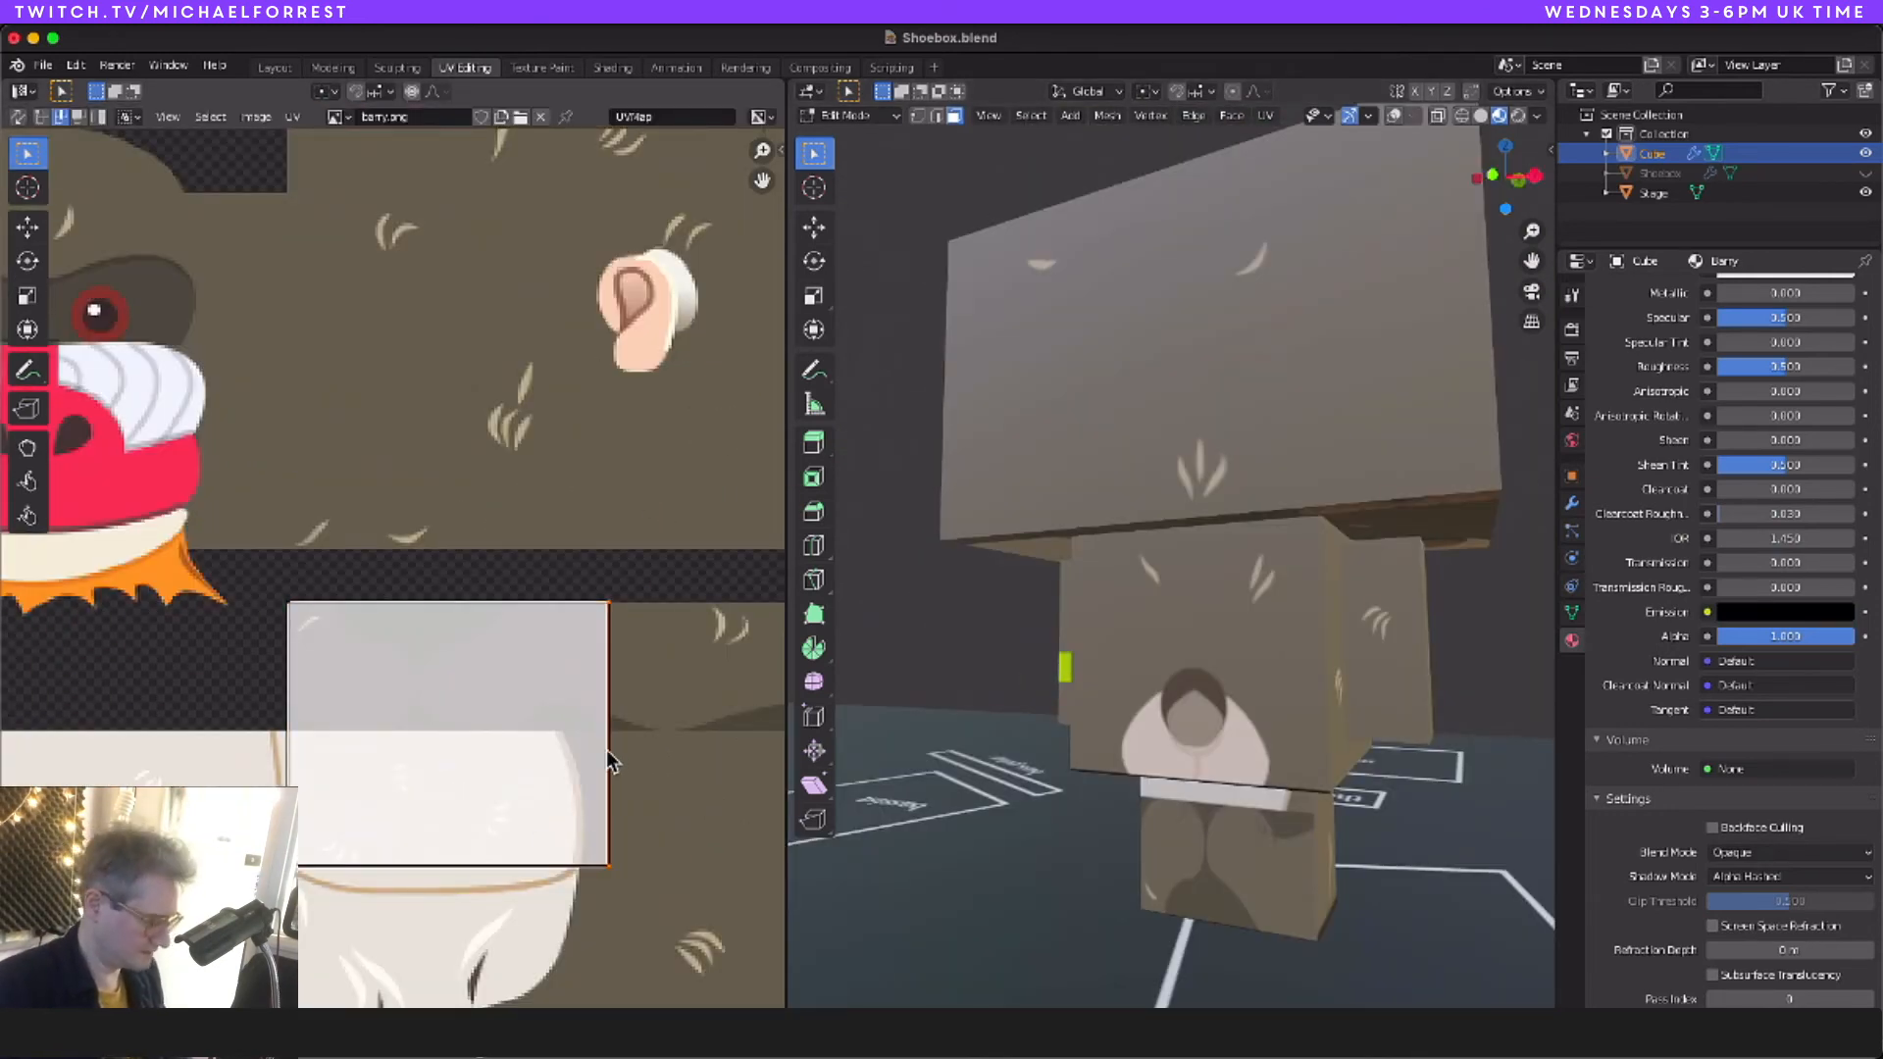
{"action": "key", "text": "g"}
{"action": "key", "text": "x"}
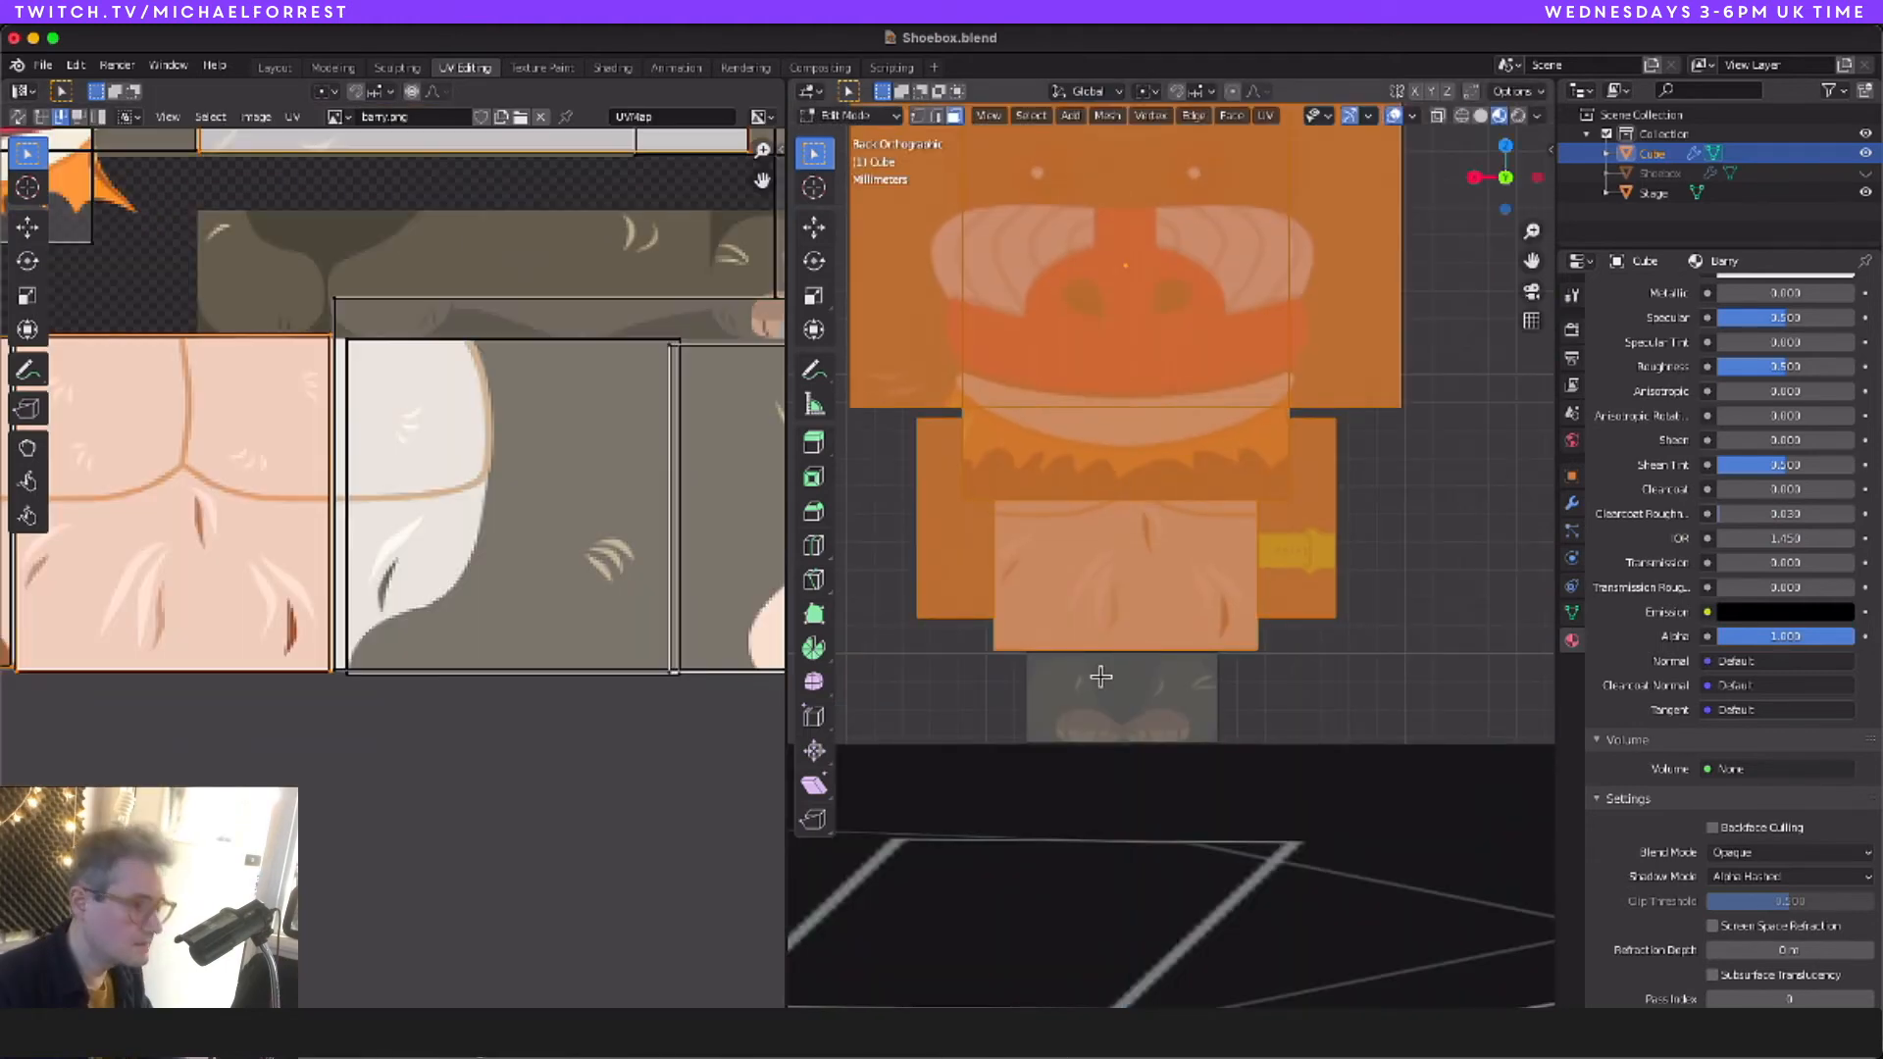
Step: Switch to Unity and expand the Shoebox object in the Bootstrapping Scene hierarchy to inspect its first child
{"action": "key", "text": "super+Tab"}
{"action": "key", "text": "super+Tab"}
{"action": "key", "text": "super+Tab"}
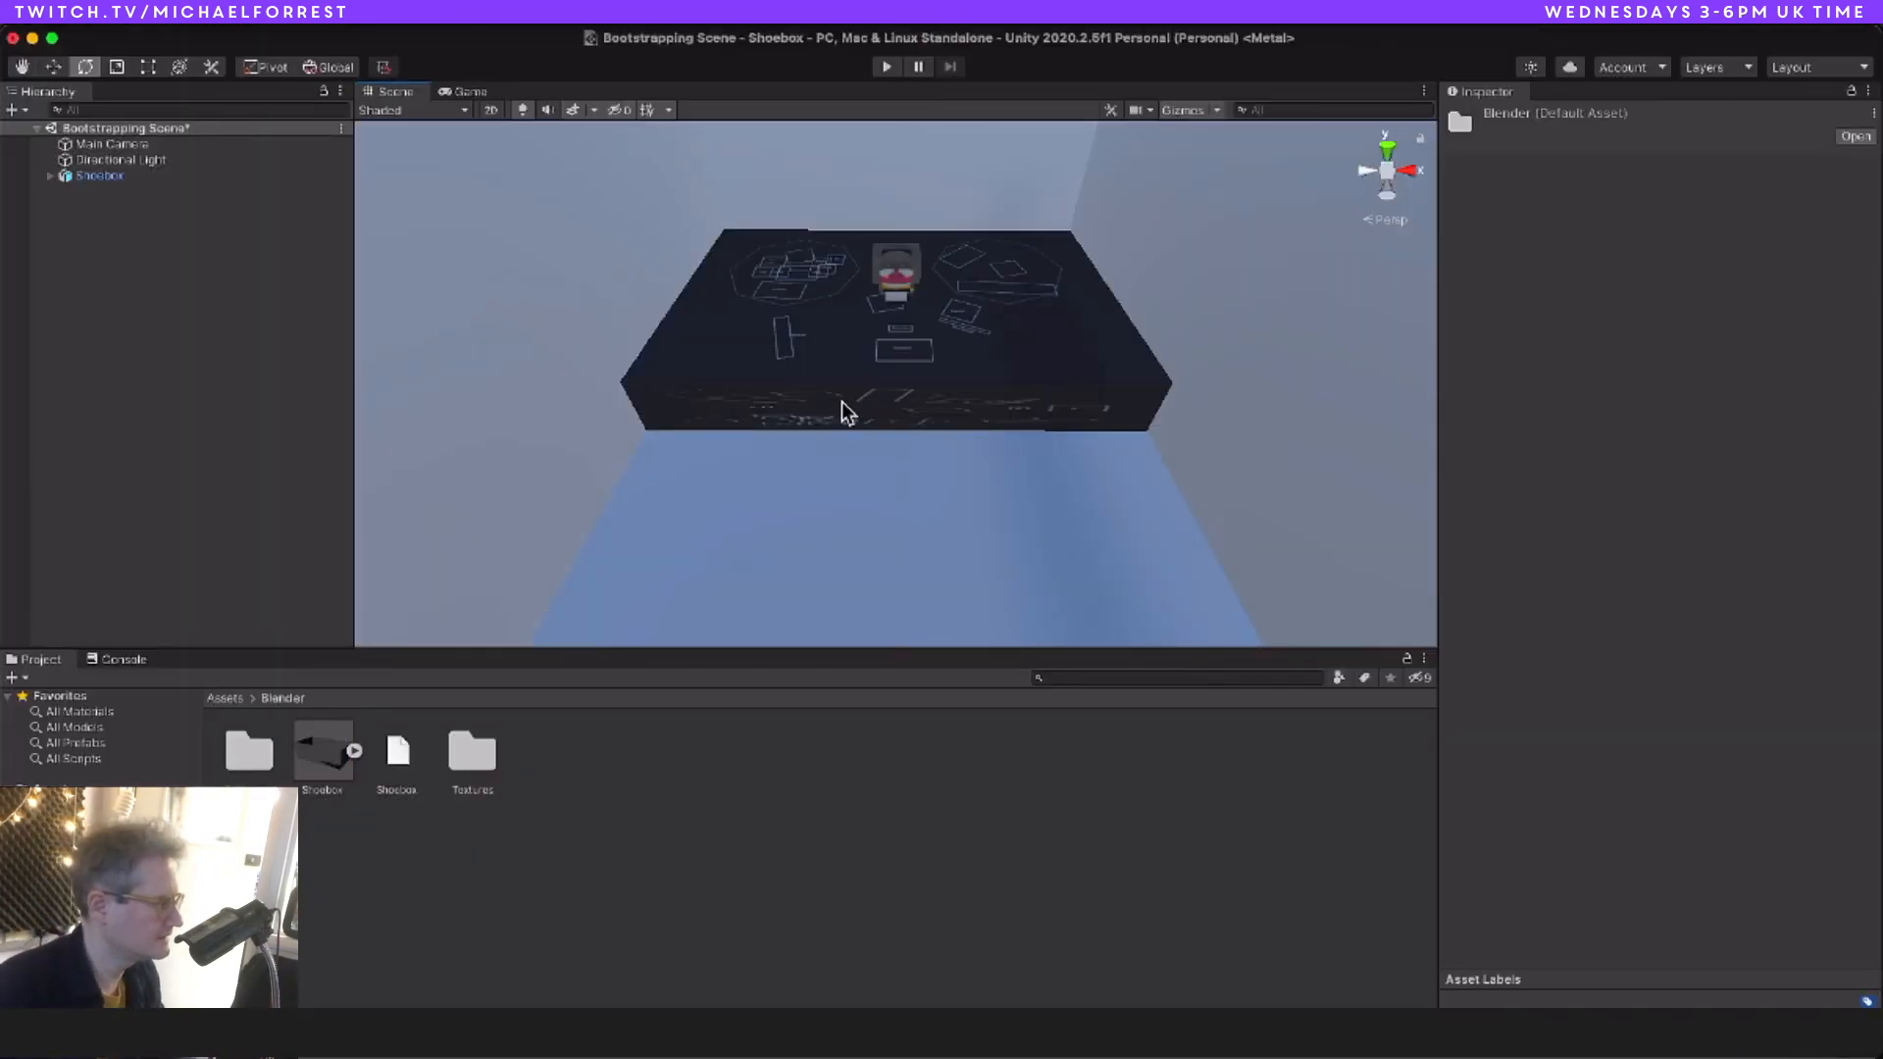
{"action": "left_click", "coordinate": [186, 177]}
{"action": "left_click", "coordinate": [100, 179]}
{"action": "left_click", "coordinate": [49, 176]}
{"action": "left_click", "coordinate": [94, 196]}
Step: Switch back to Blender and add a plane mesh scaled down to fit the shoebox floor in front of the stage
{"action": "key", "text": "super+Tab"}
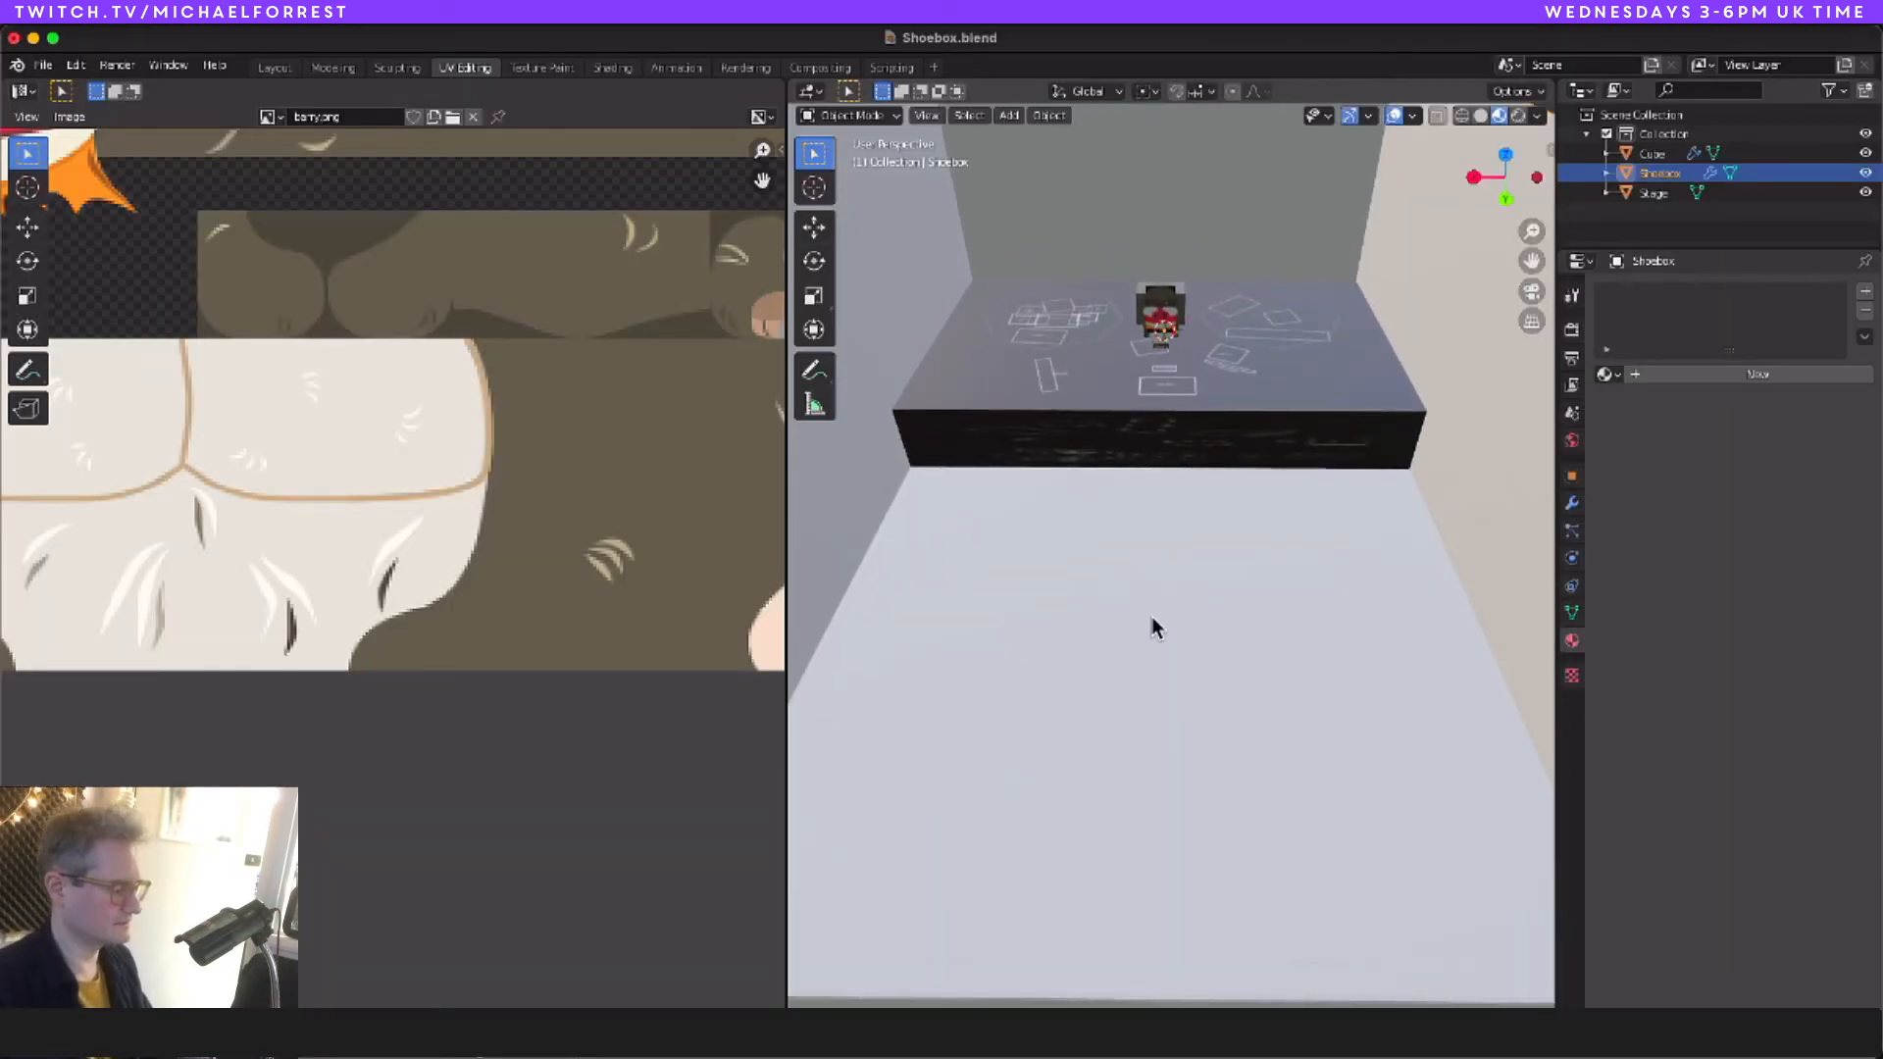
{"action": "middle_click_drag", "start_coordinate": [1151, 628], "coordinate": [1121, 638]}
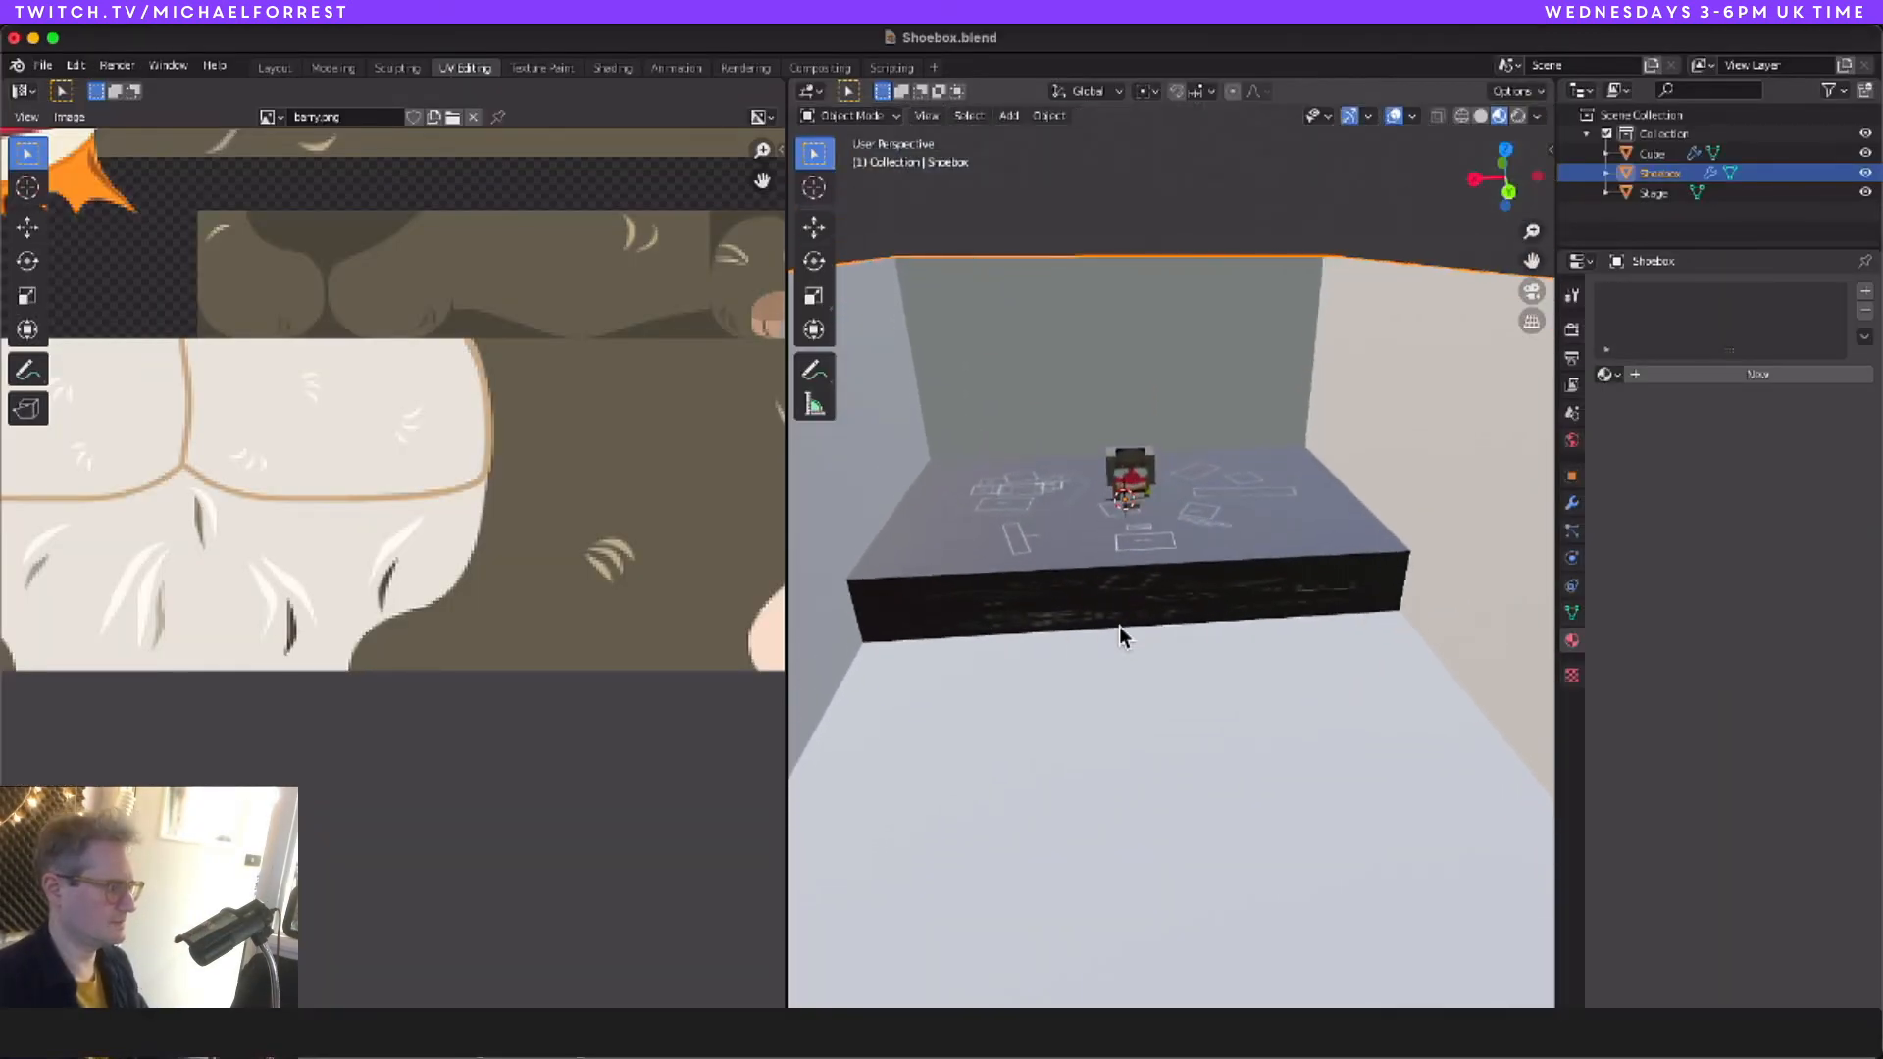
{"action": "scroll", "coordinate": [1120, 626], "scroll_direction": "up", "scroll_amount": 5}
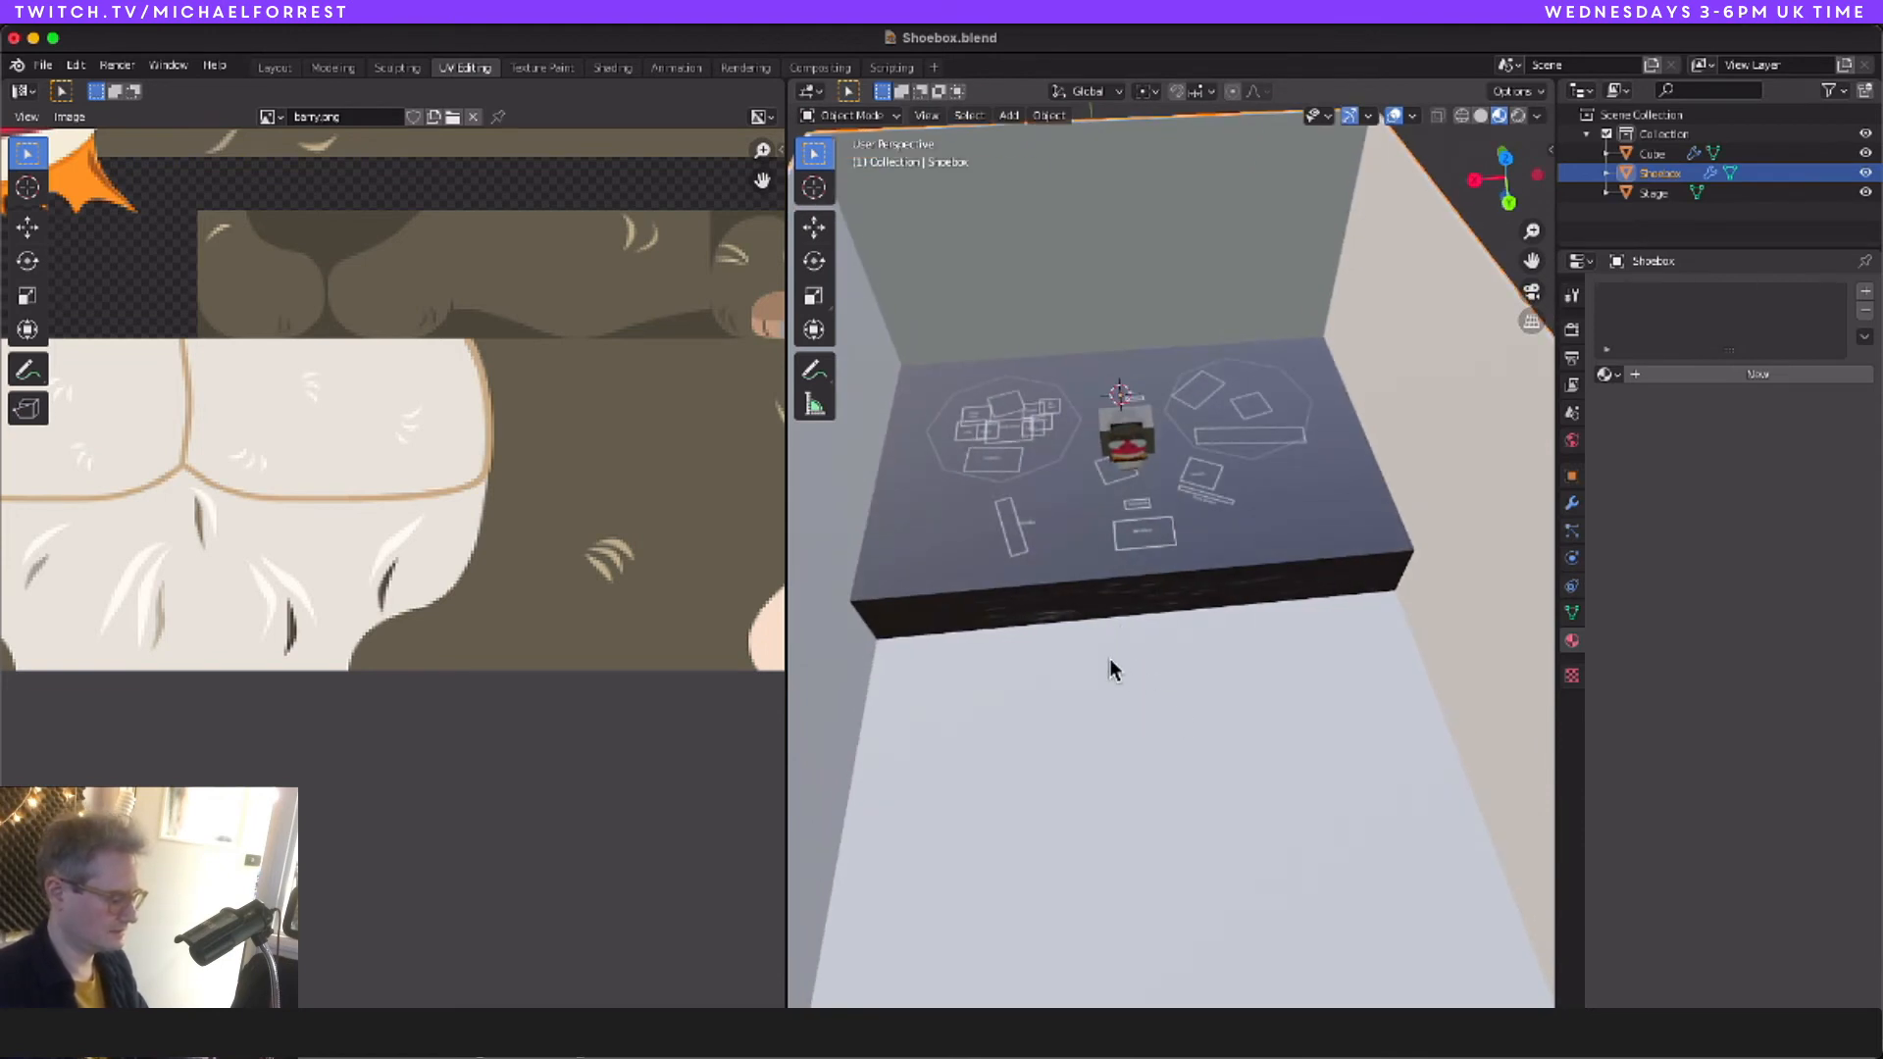
{"action": "key", "text": "shift+a"}
{"action": "mouse_move", "coordinate": [1110, 657]}
{"action": "left_click", "coordinate": [1256, 670]}
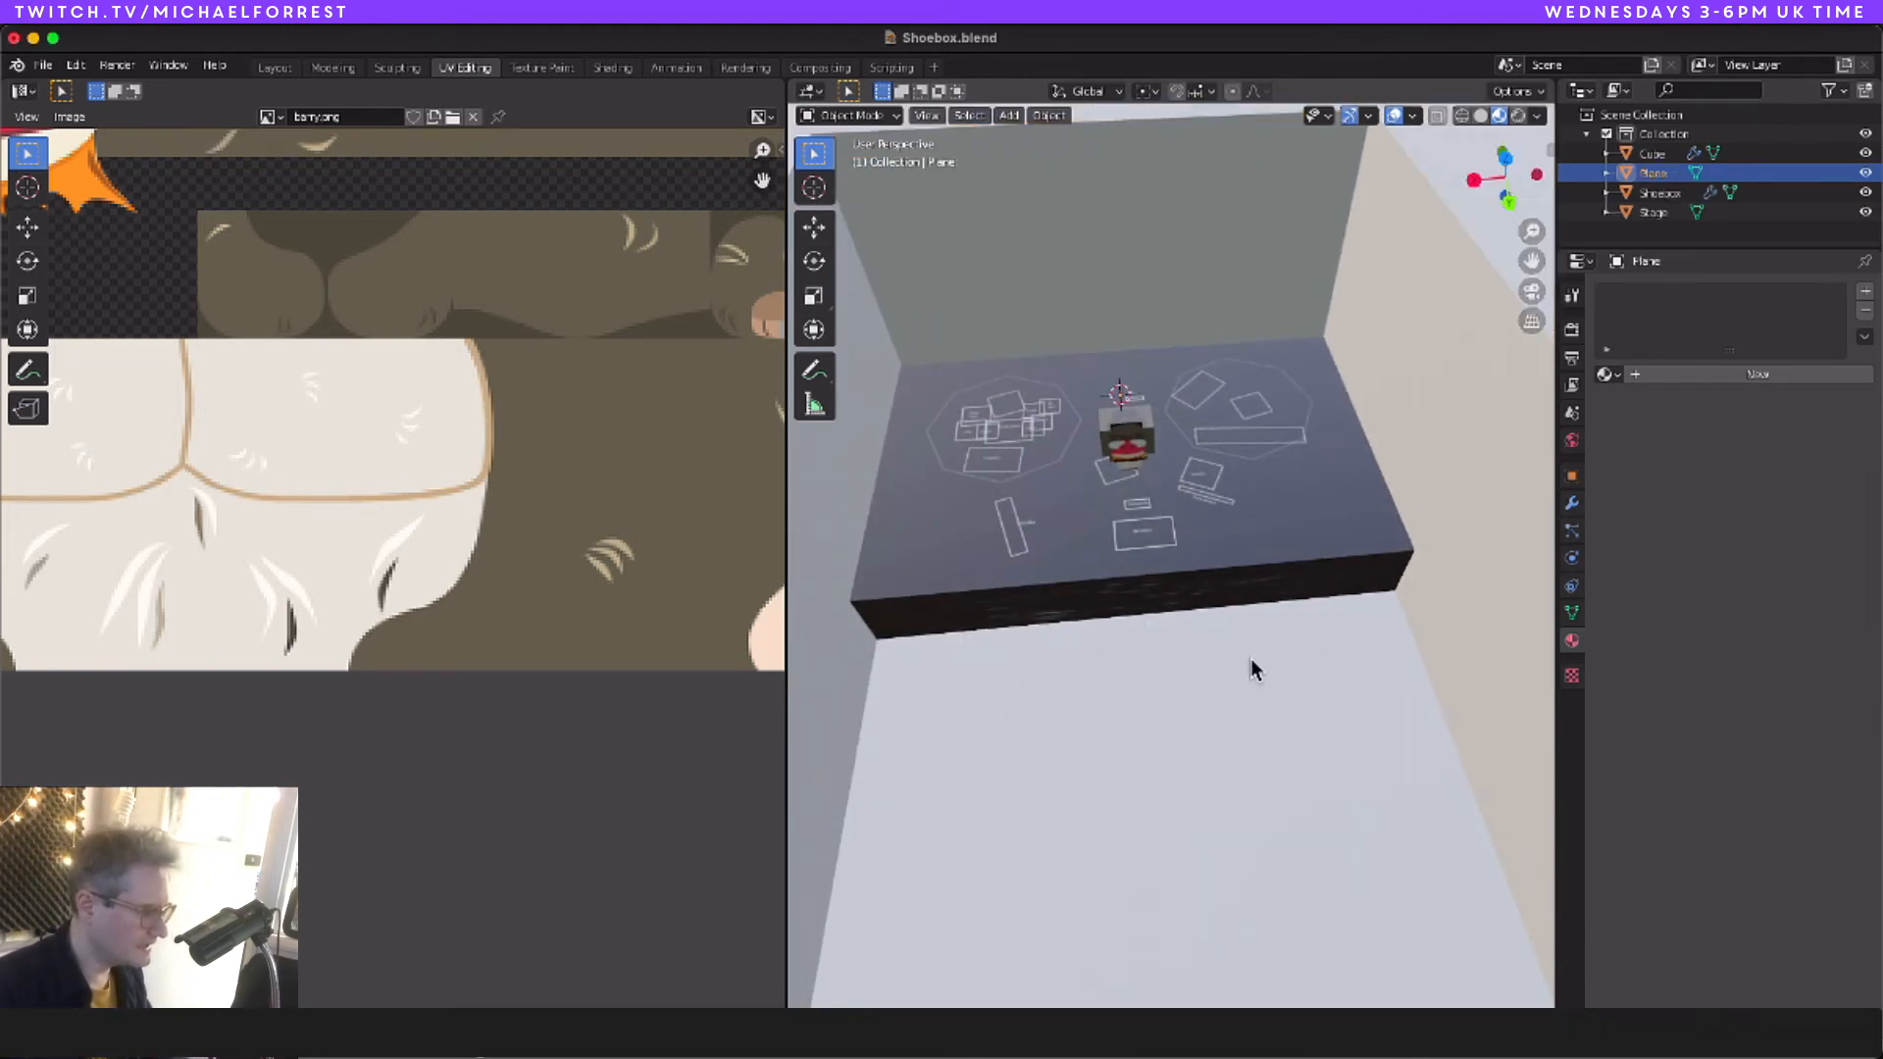
{"action": "scroll", "coordinate": [1250, 657], "scroll_direction": "down", "scroll_amount": 6}
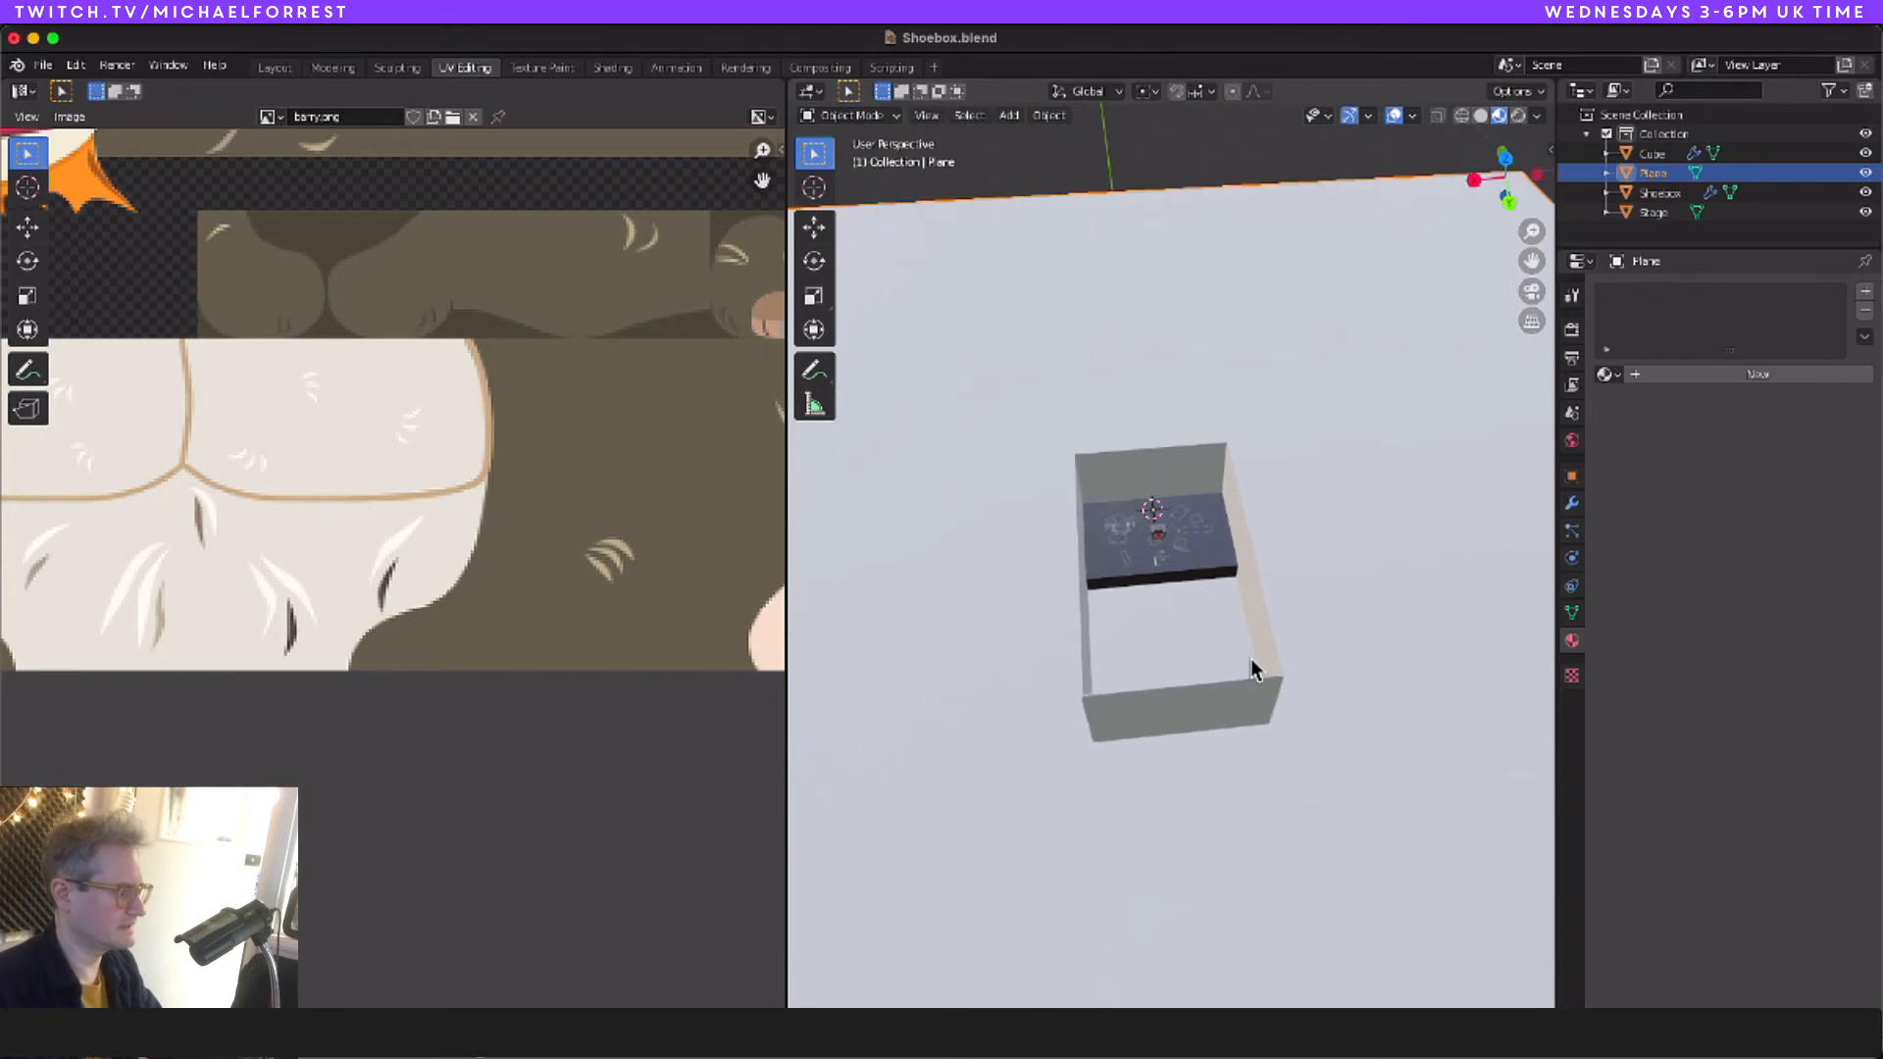
{"action": "left_click", "coordinate": [1177, 588]}
{"action": "scroll", "coordinate": [1175, 585], "scroll_direction": "up", "scroll_amount": 5}
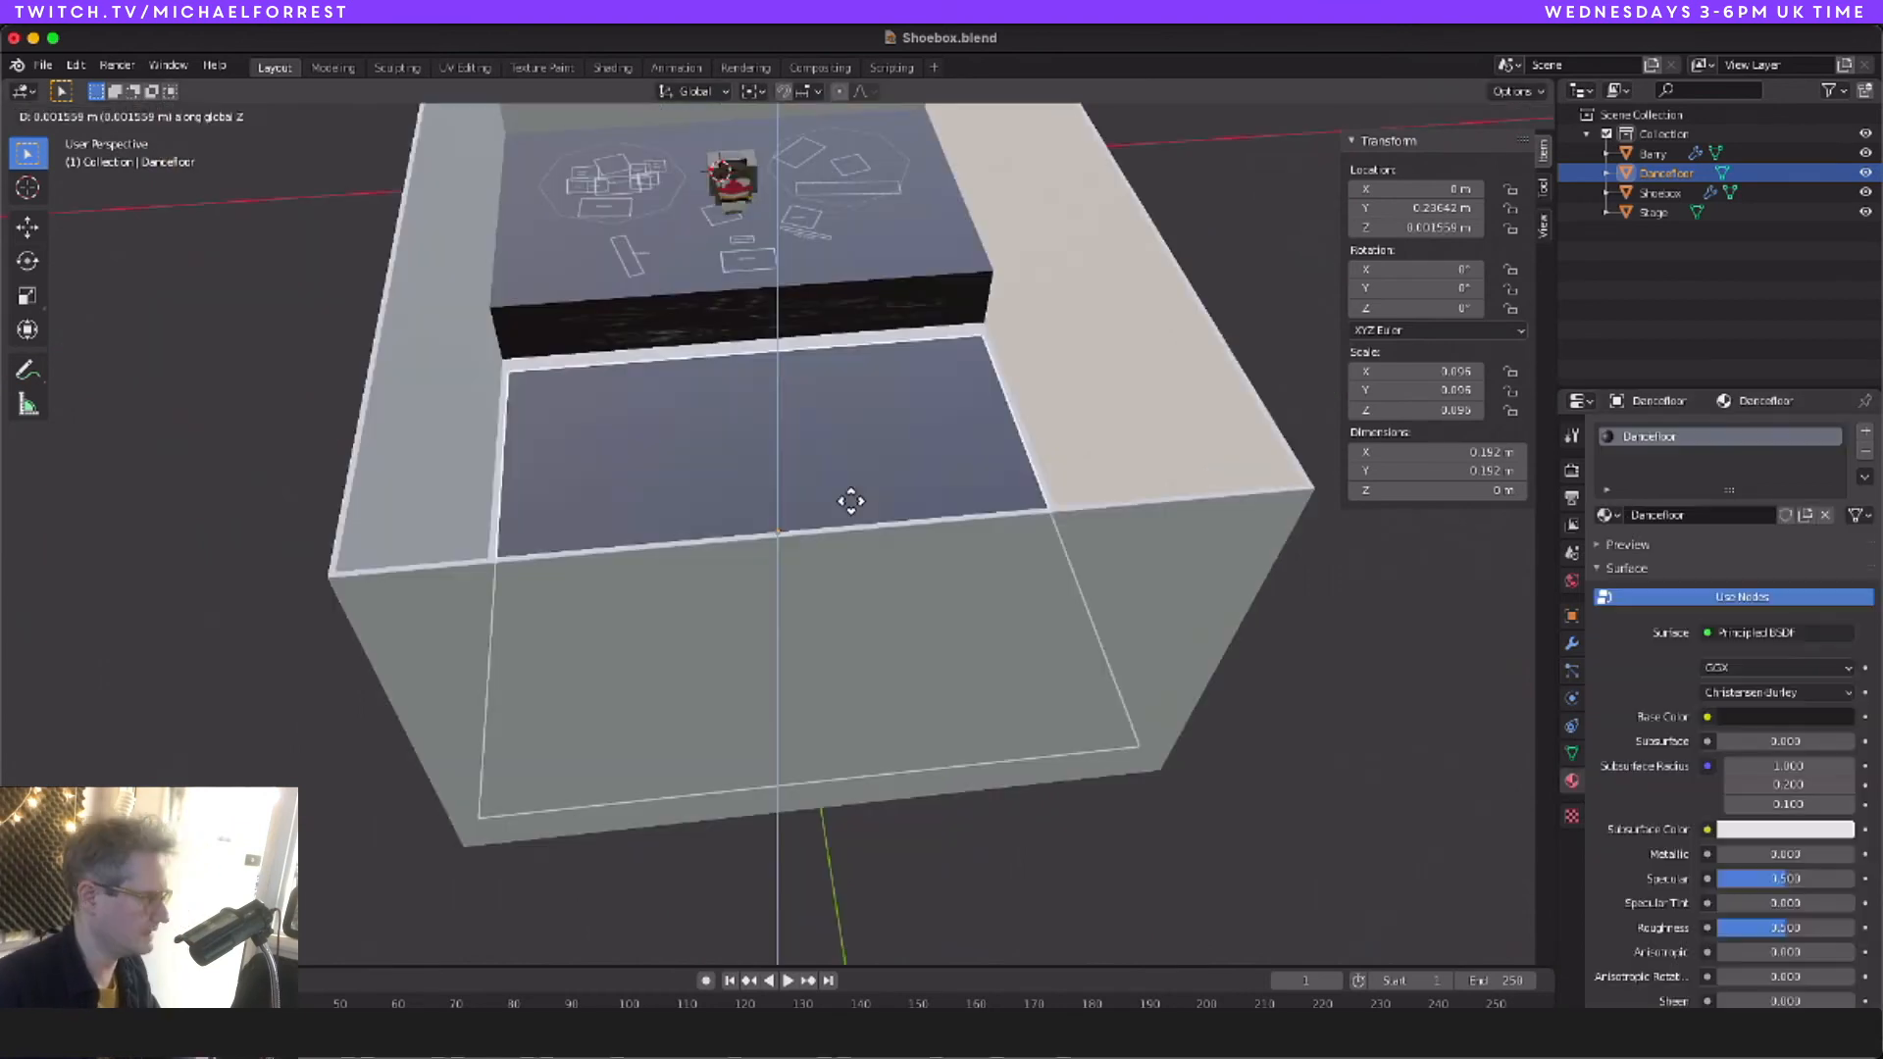
Step: Raise the Dancefloor plane along Z by about 0.0016 m above the shoebox floor
{"action": "key", "text": "g"}
{"action": "key", "text": "z"}
{"action": "left_click", "coordinate": [851, 510]}
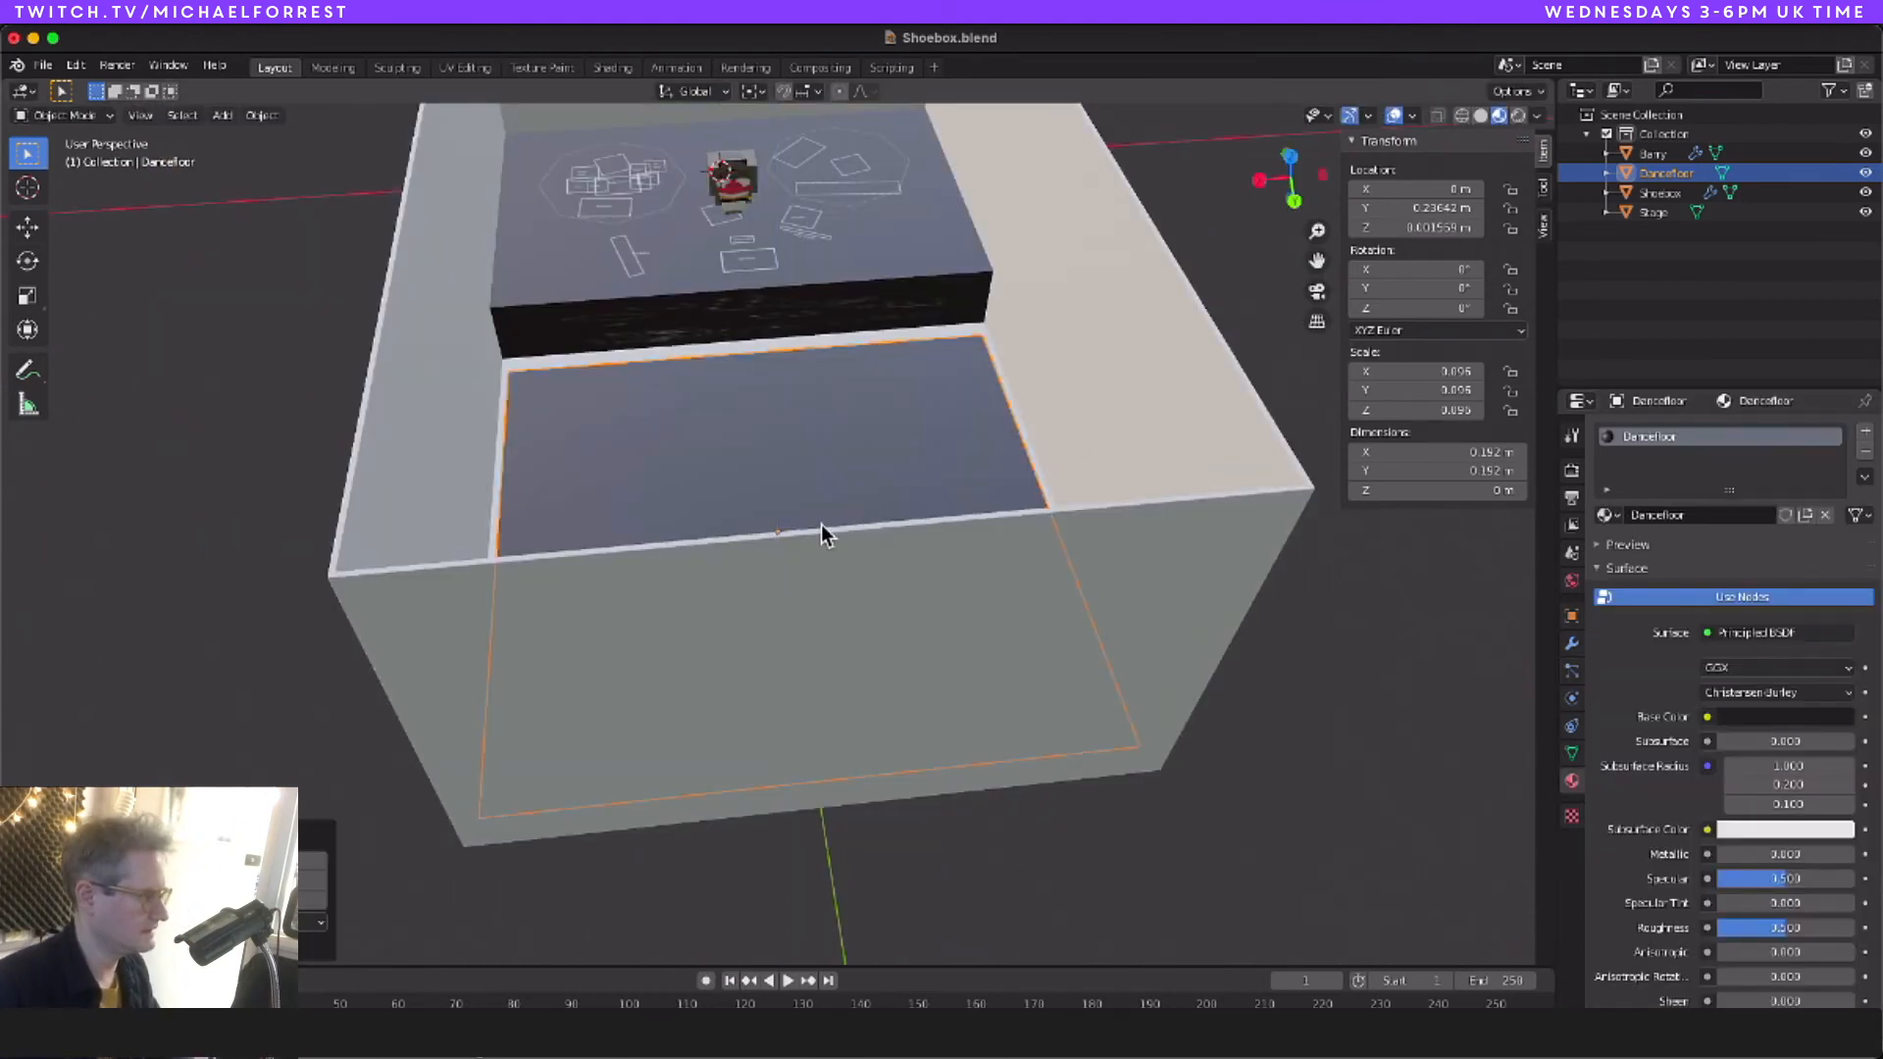
{"action": "scroll", "coordinate": [824, 536], "scroll_direction": "up", "scroll_amount": 10}
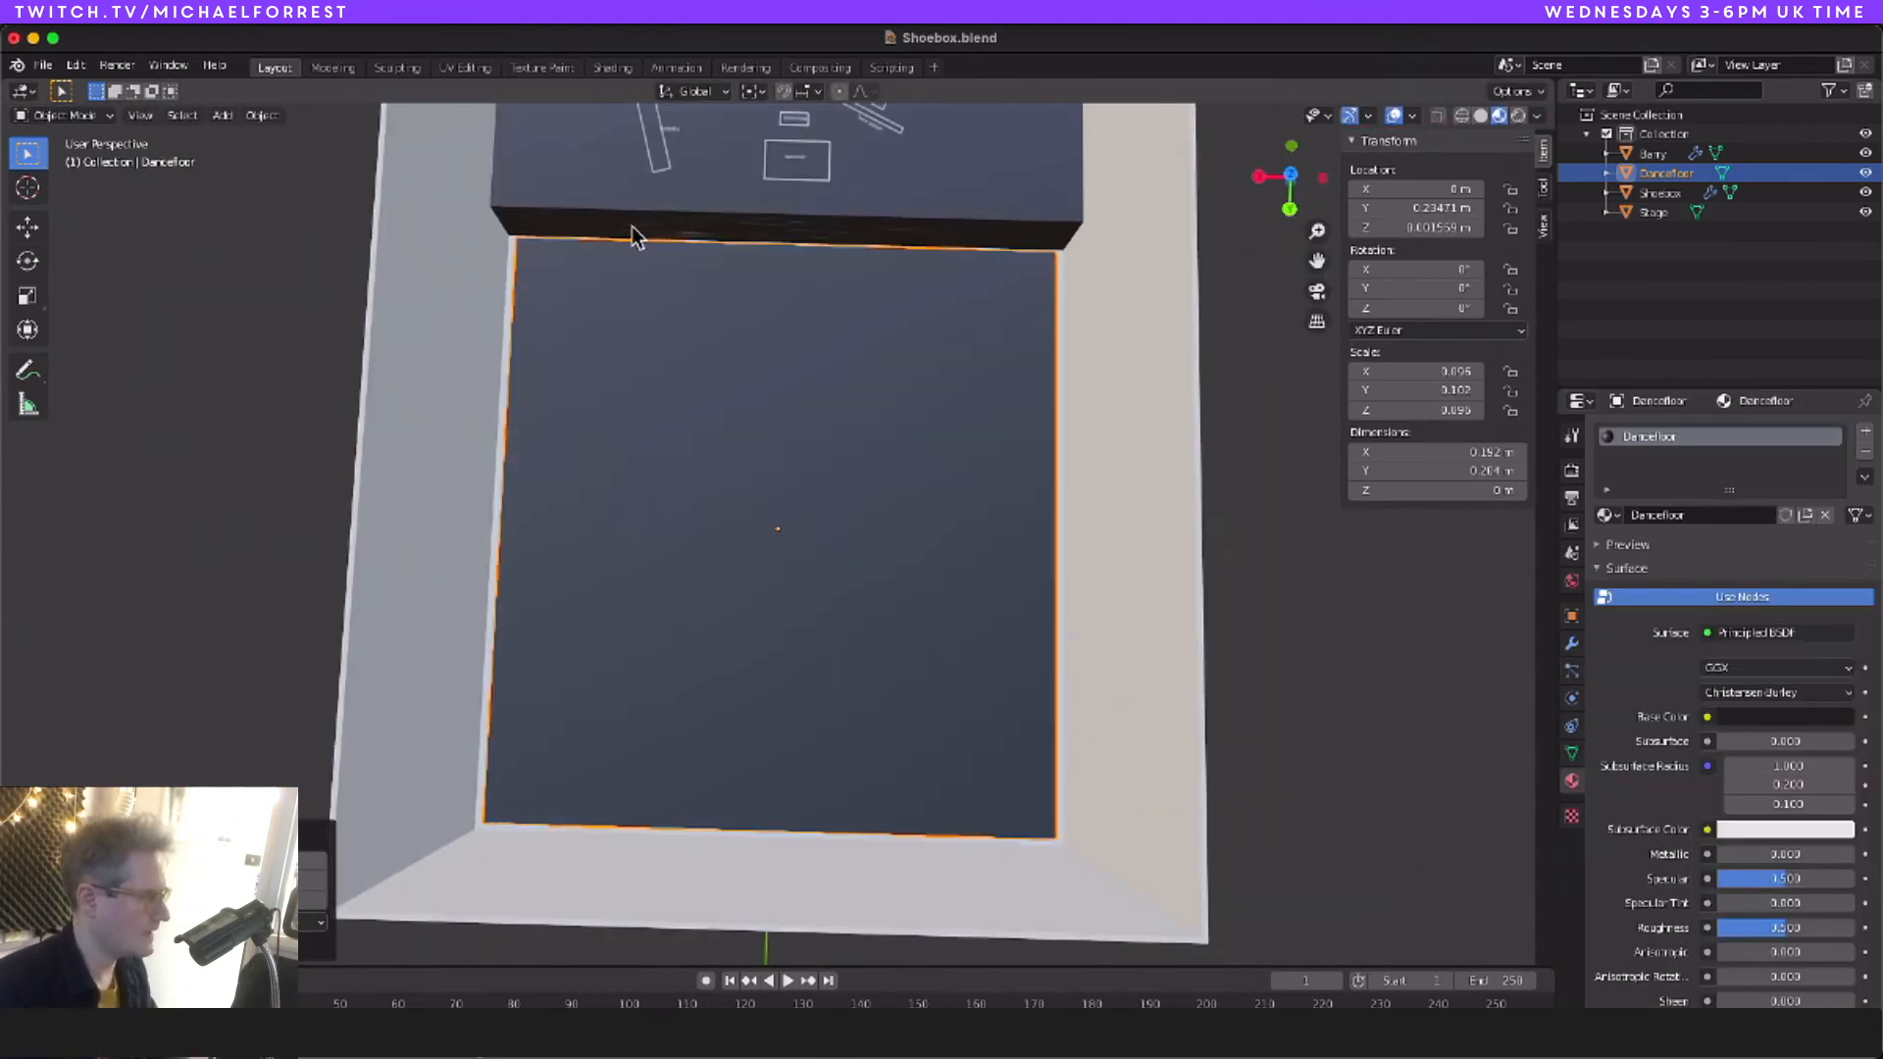
Step: Apply all transforms to the Dancefloor plane
{"action": "left_click", "coordinate": [259, 115]}
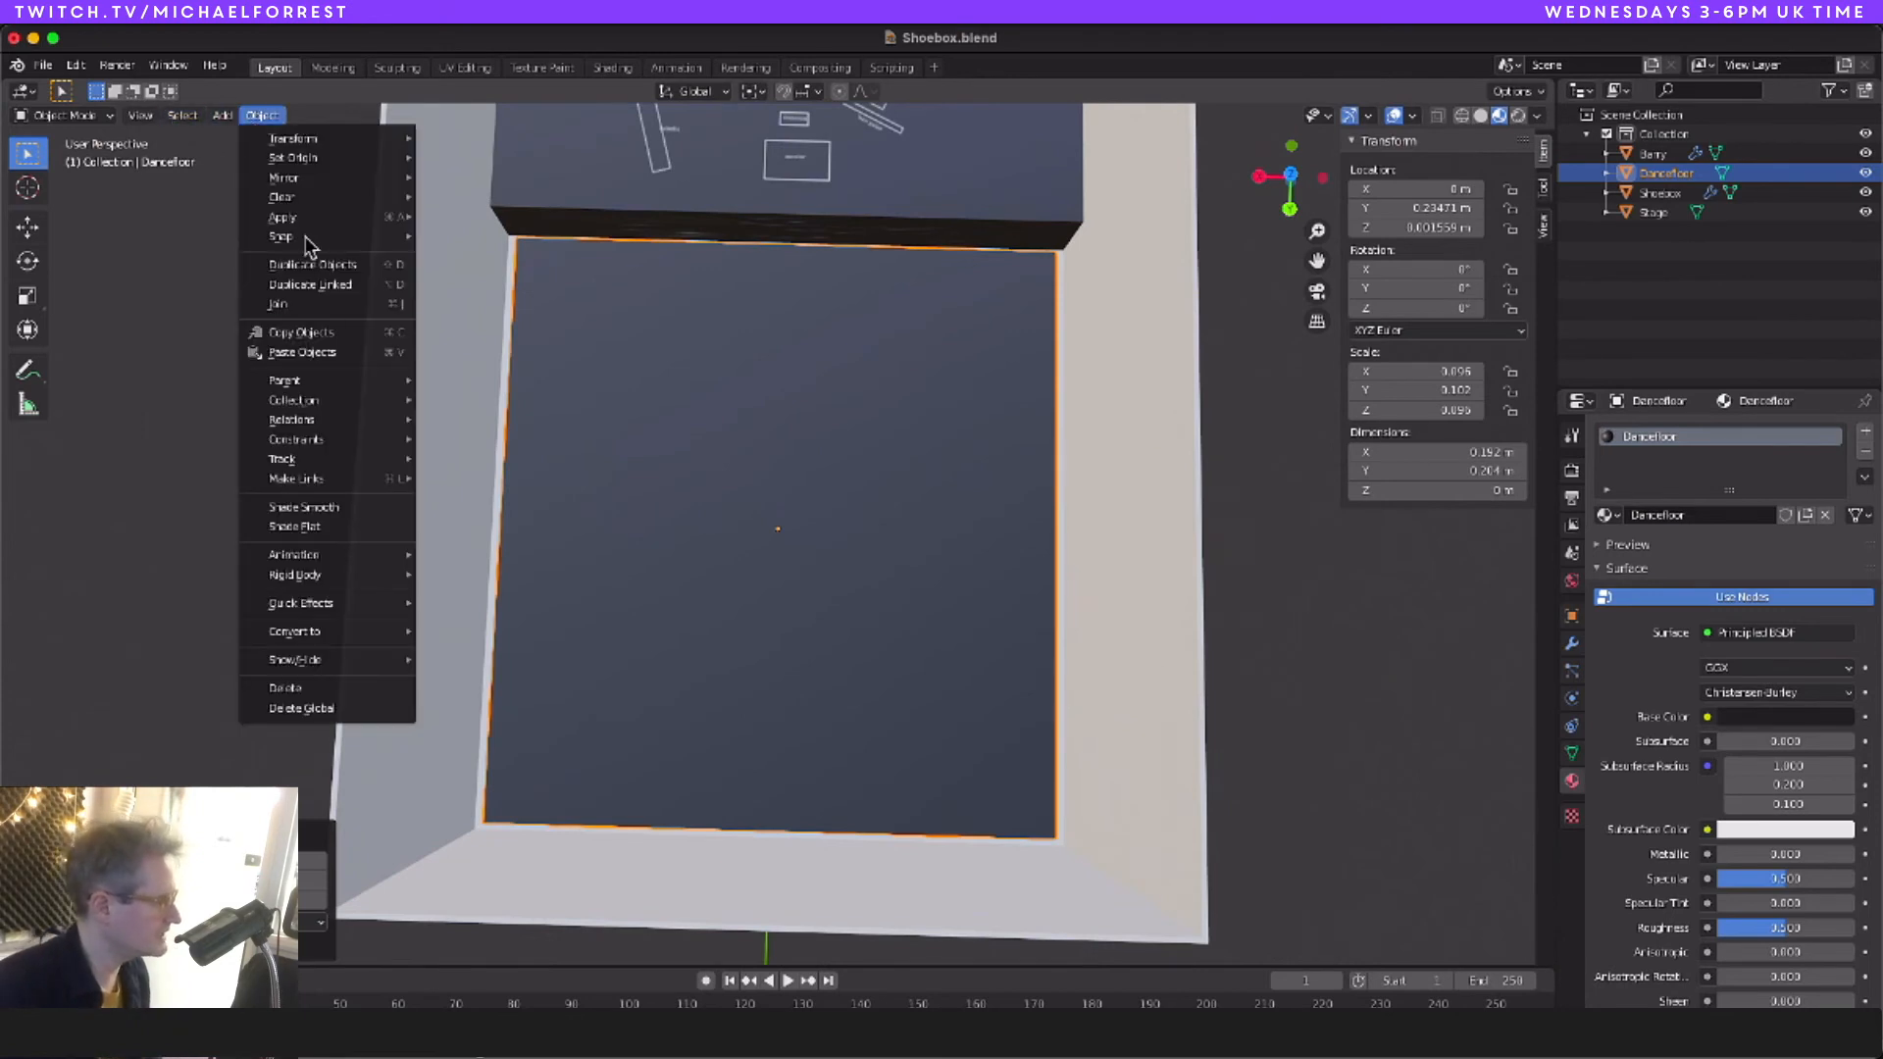
{"action": "mouse_move", "coordinate": [361, 206]}
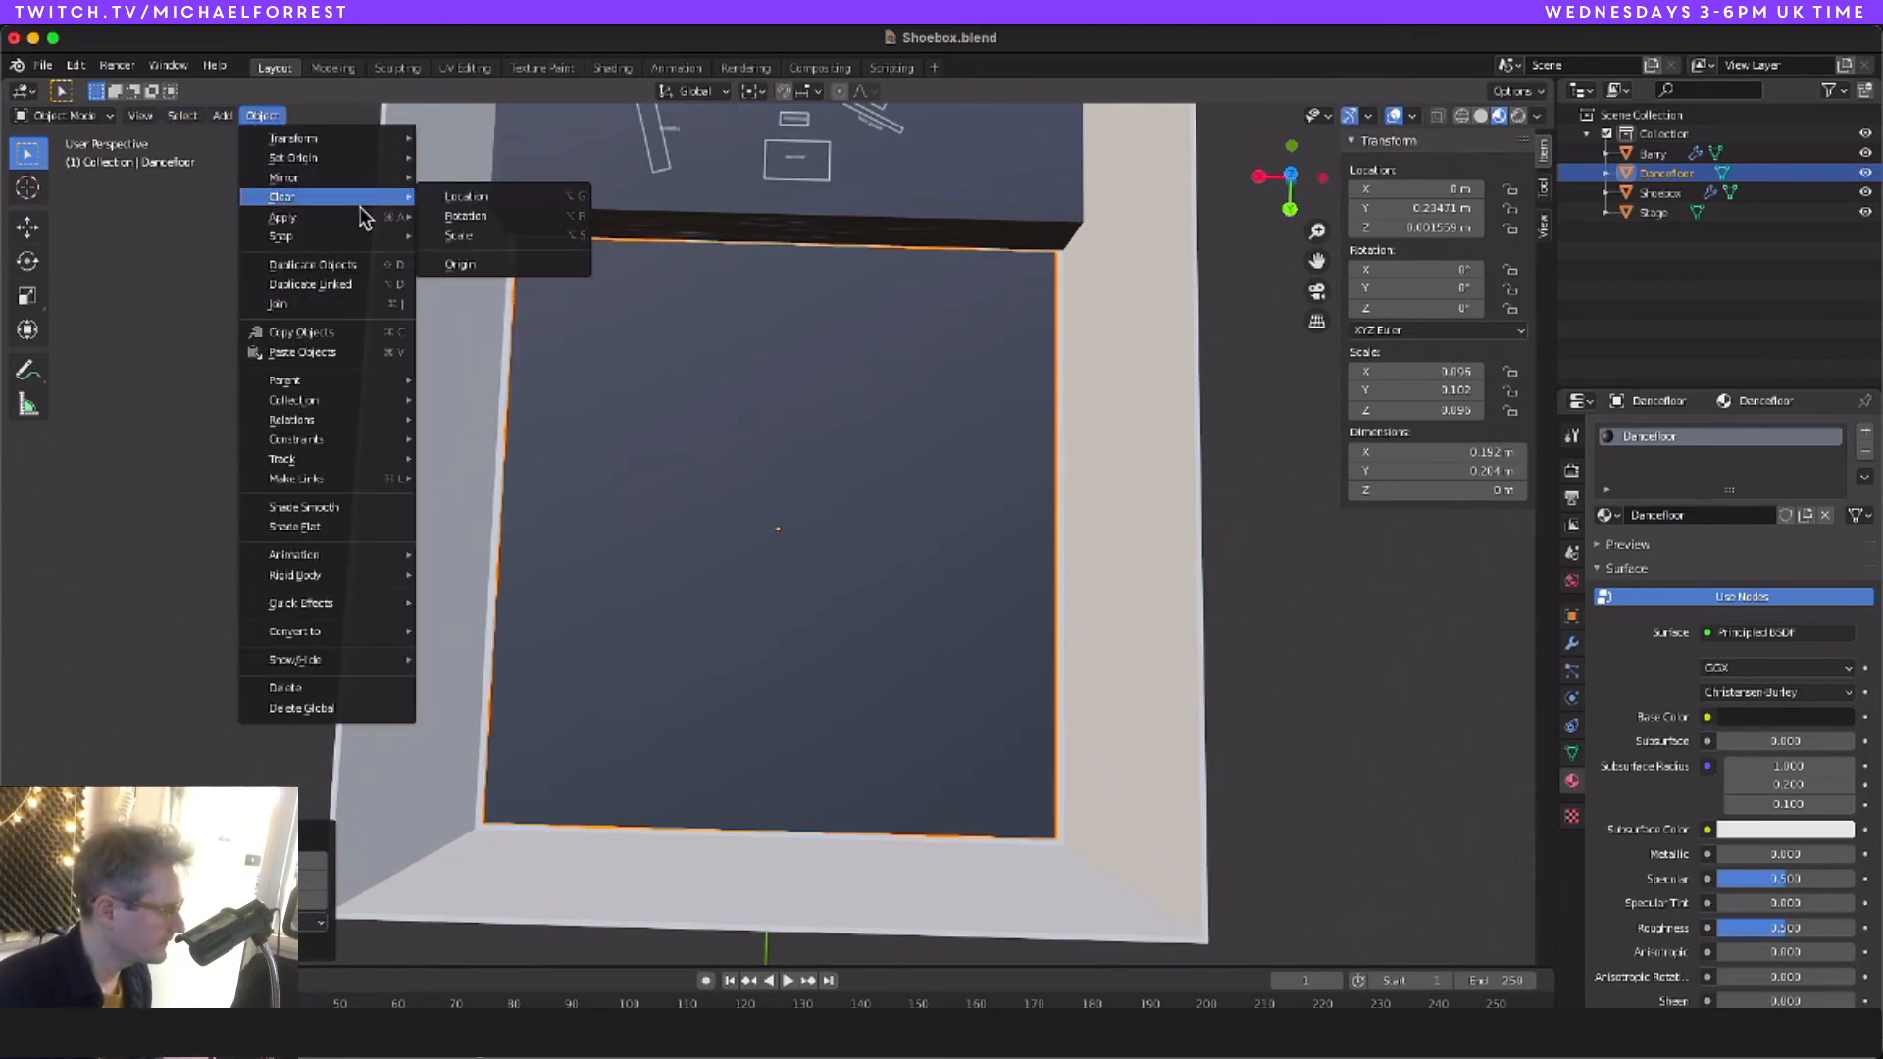
{"action": "left_click", "coordinate": [490, 274]}
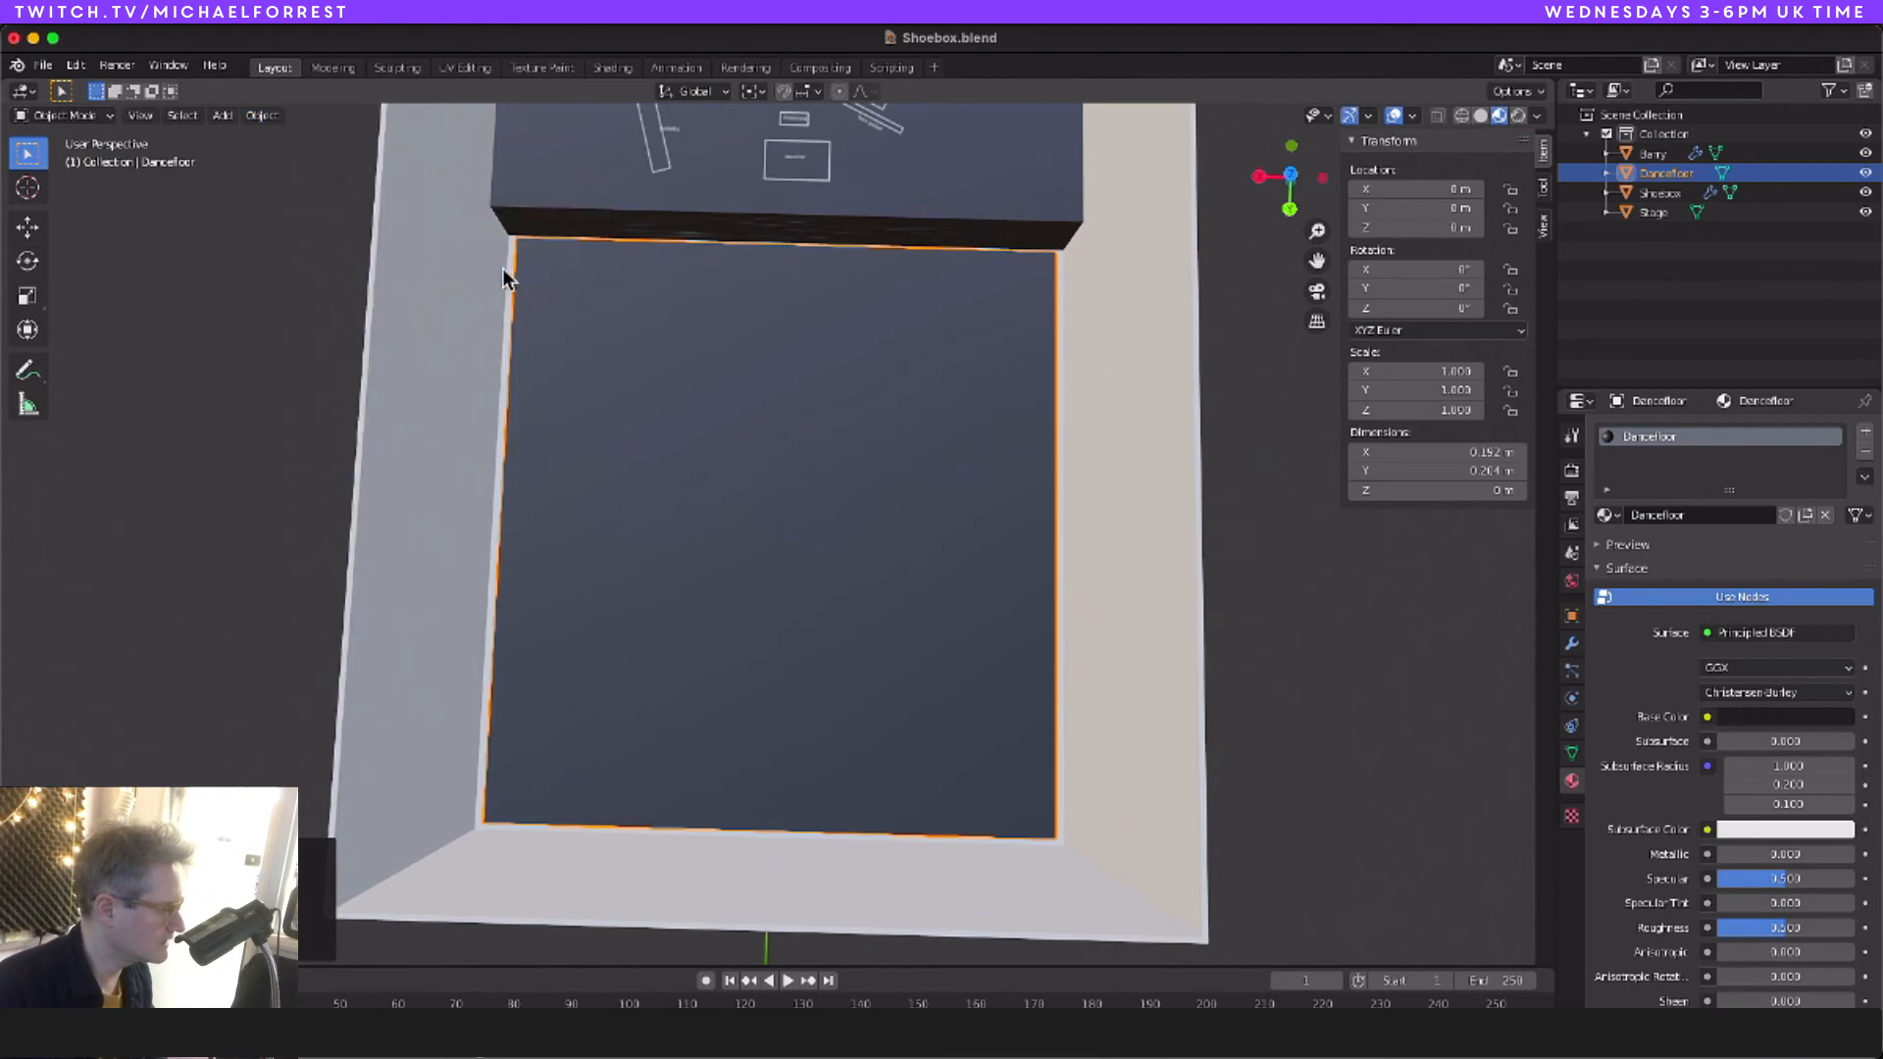
{"action": "scroll", "coordinate": [791, 458], "scroll_direction": "left", "scroll_amount": 10}
{"action": "scroll", "coordinate": [794, 457], "scroll_direction": "down", "scroll_amount": 5}
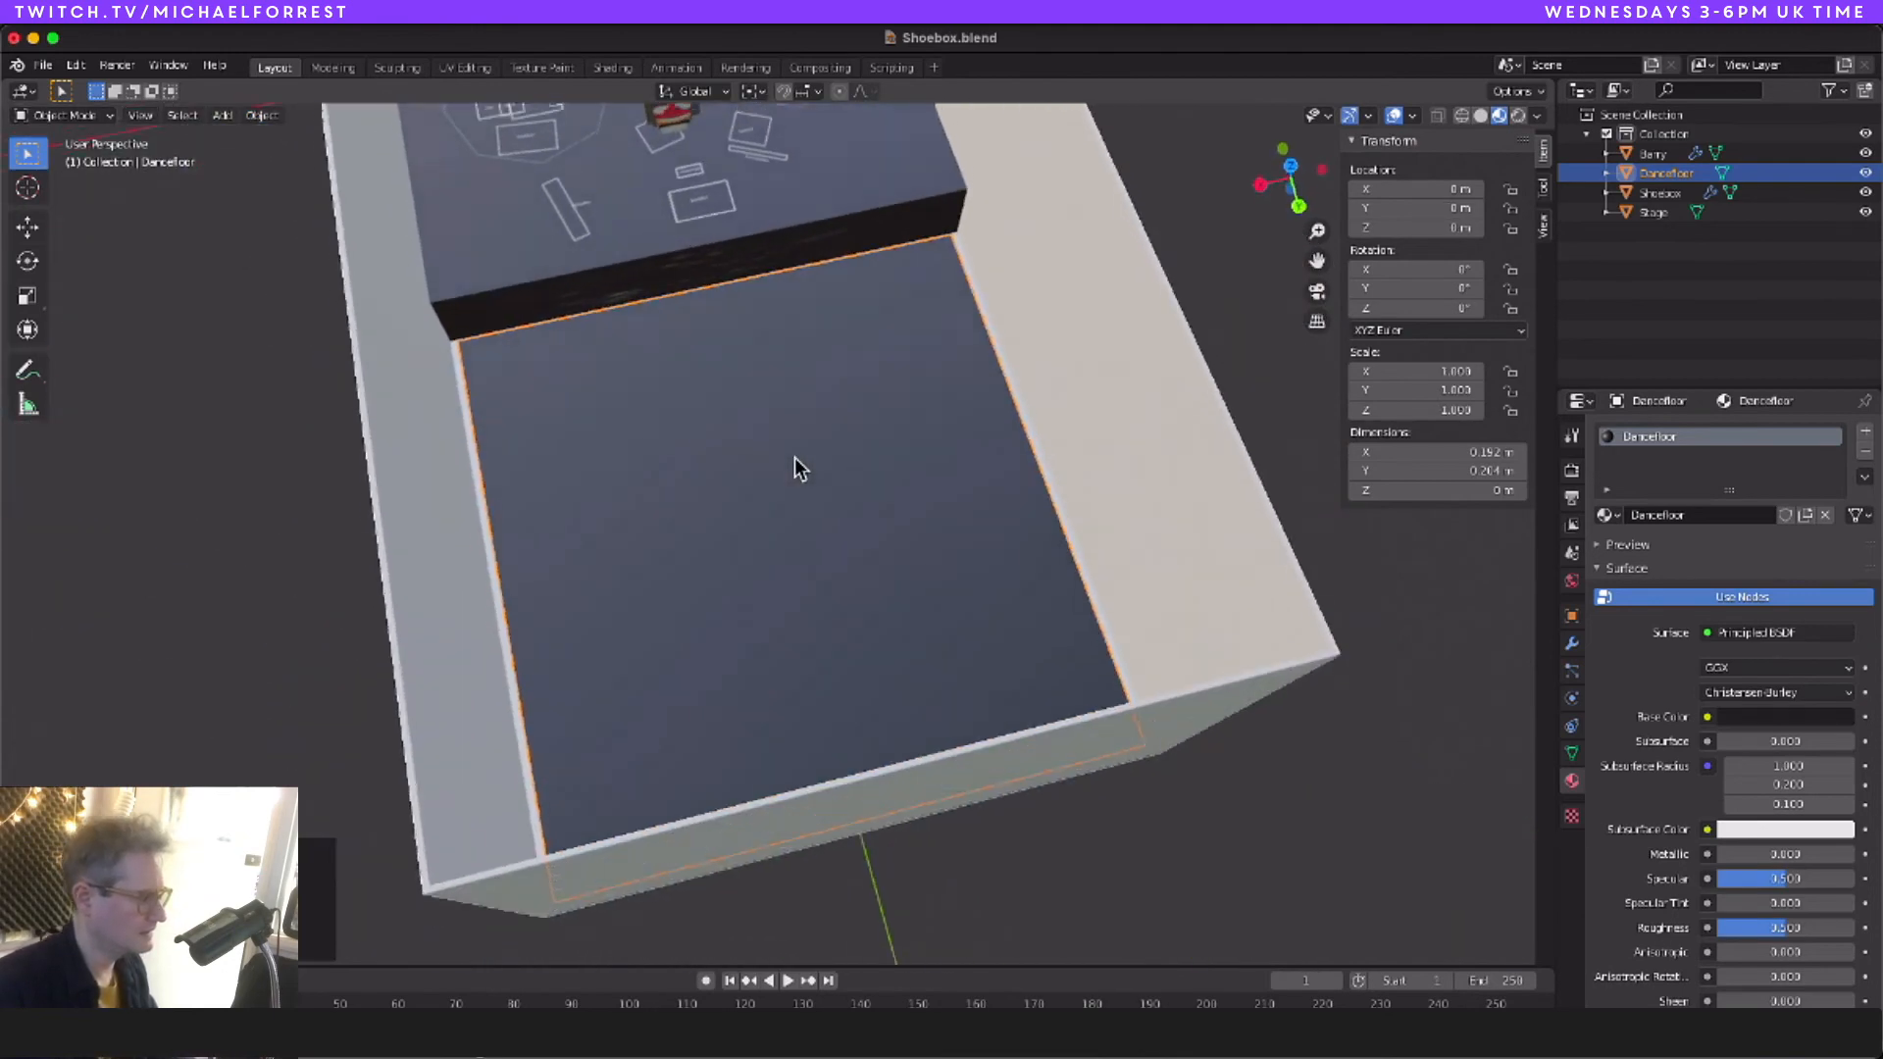
Step: Add an emitter particle system to the Dancefloor and play the animation to preview it
{"action": "left_click", "coordinate": [1572, 671]}
{"action": "left_click", "coordinate": [1863, 432]}
{"action": "scroll", "coordinate": [1086, 465], "scroll_direction": "left", "scroll_amount": 10}
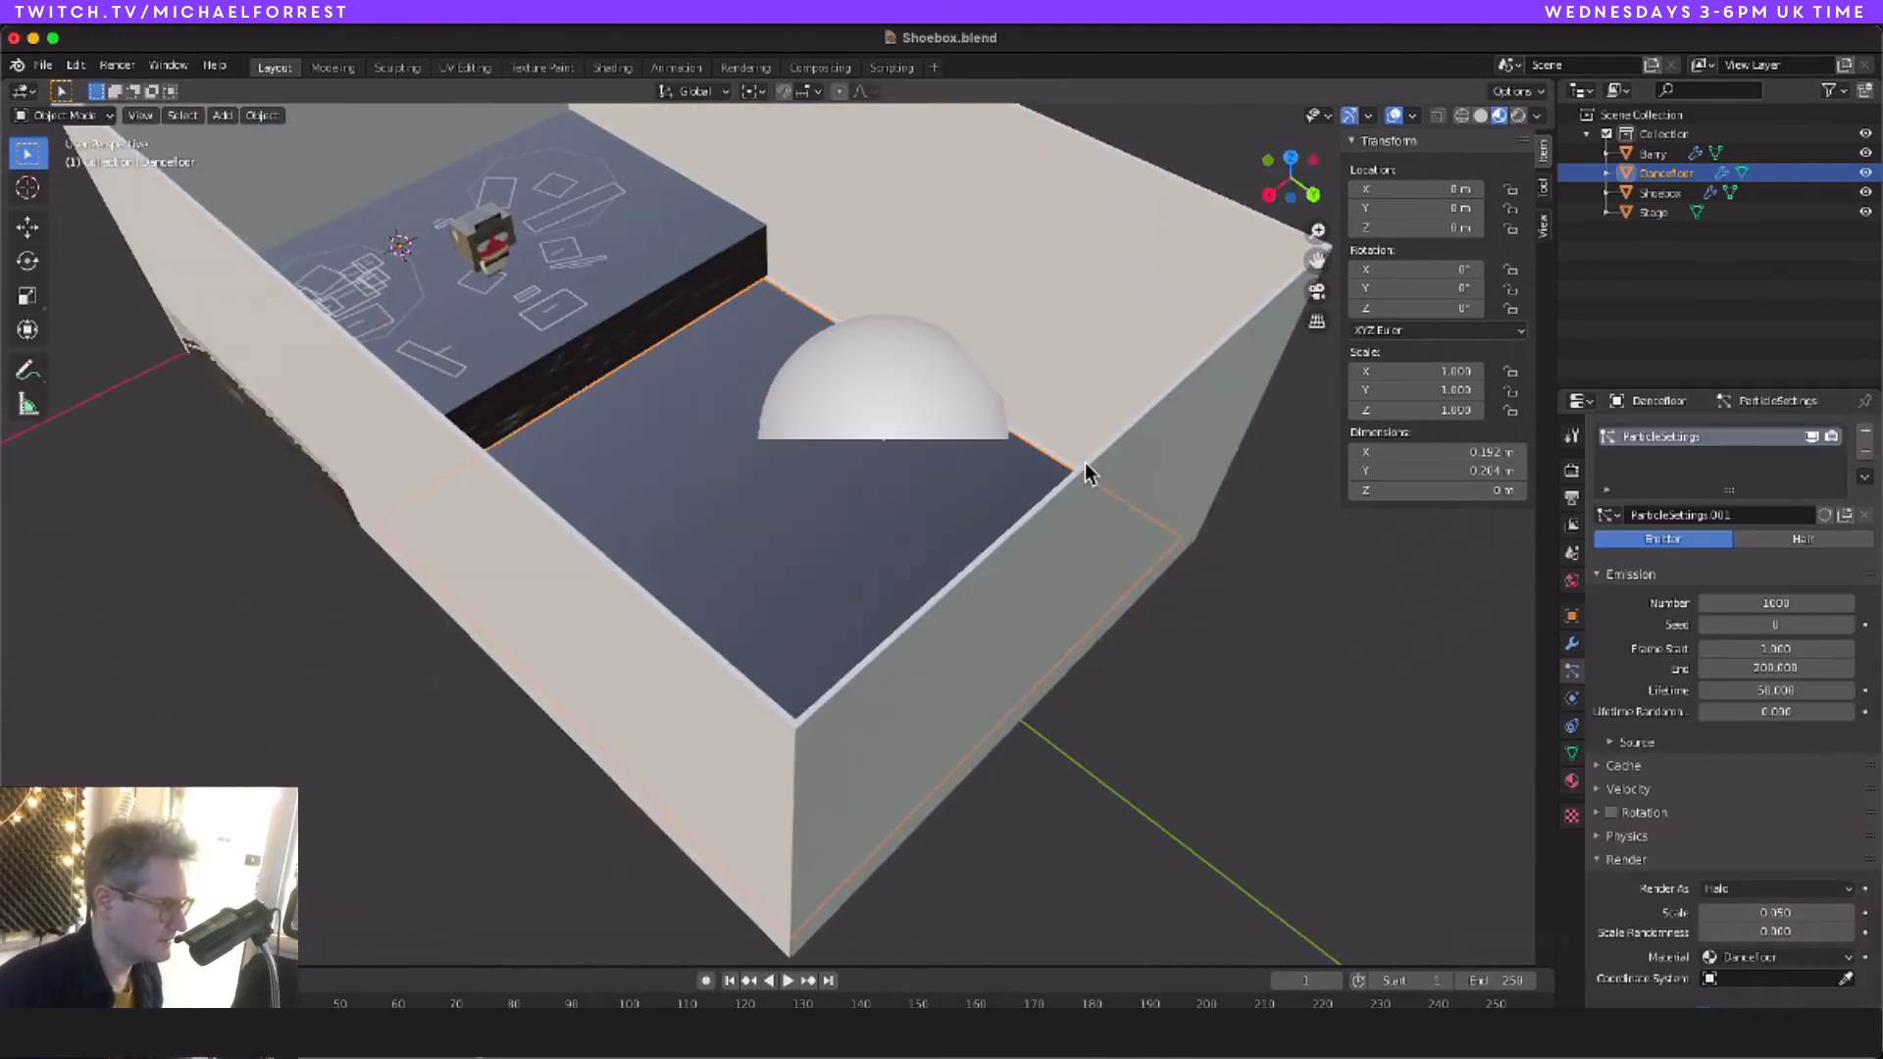
{"action": "key", "text": "space"}
{"action": "scroll", "coordinate": [1086, 465], "scroll_direction": "up", "scroll_amount": 3}
{"action": "key", "text": "space"}
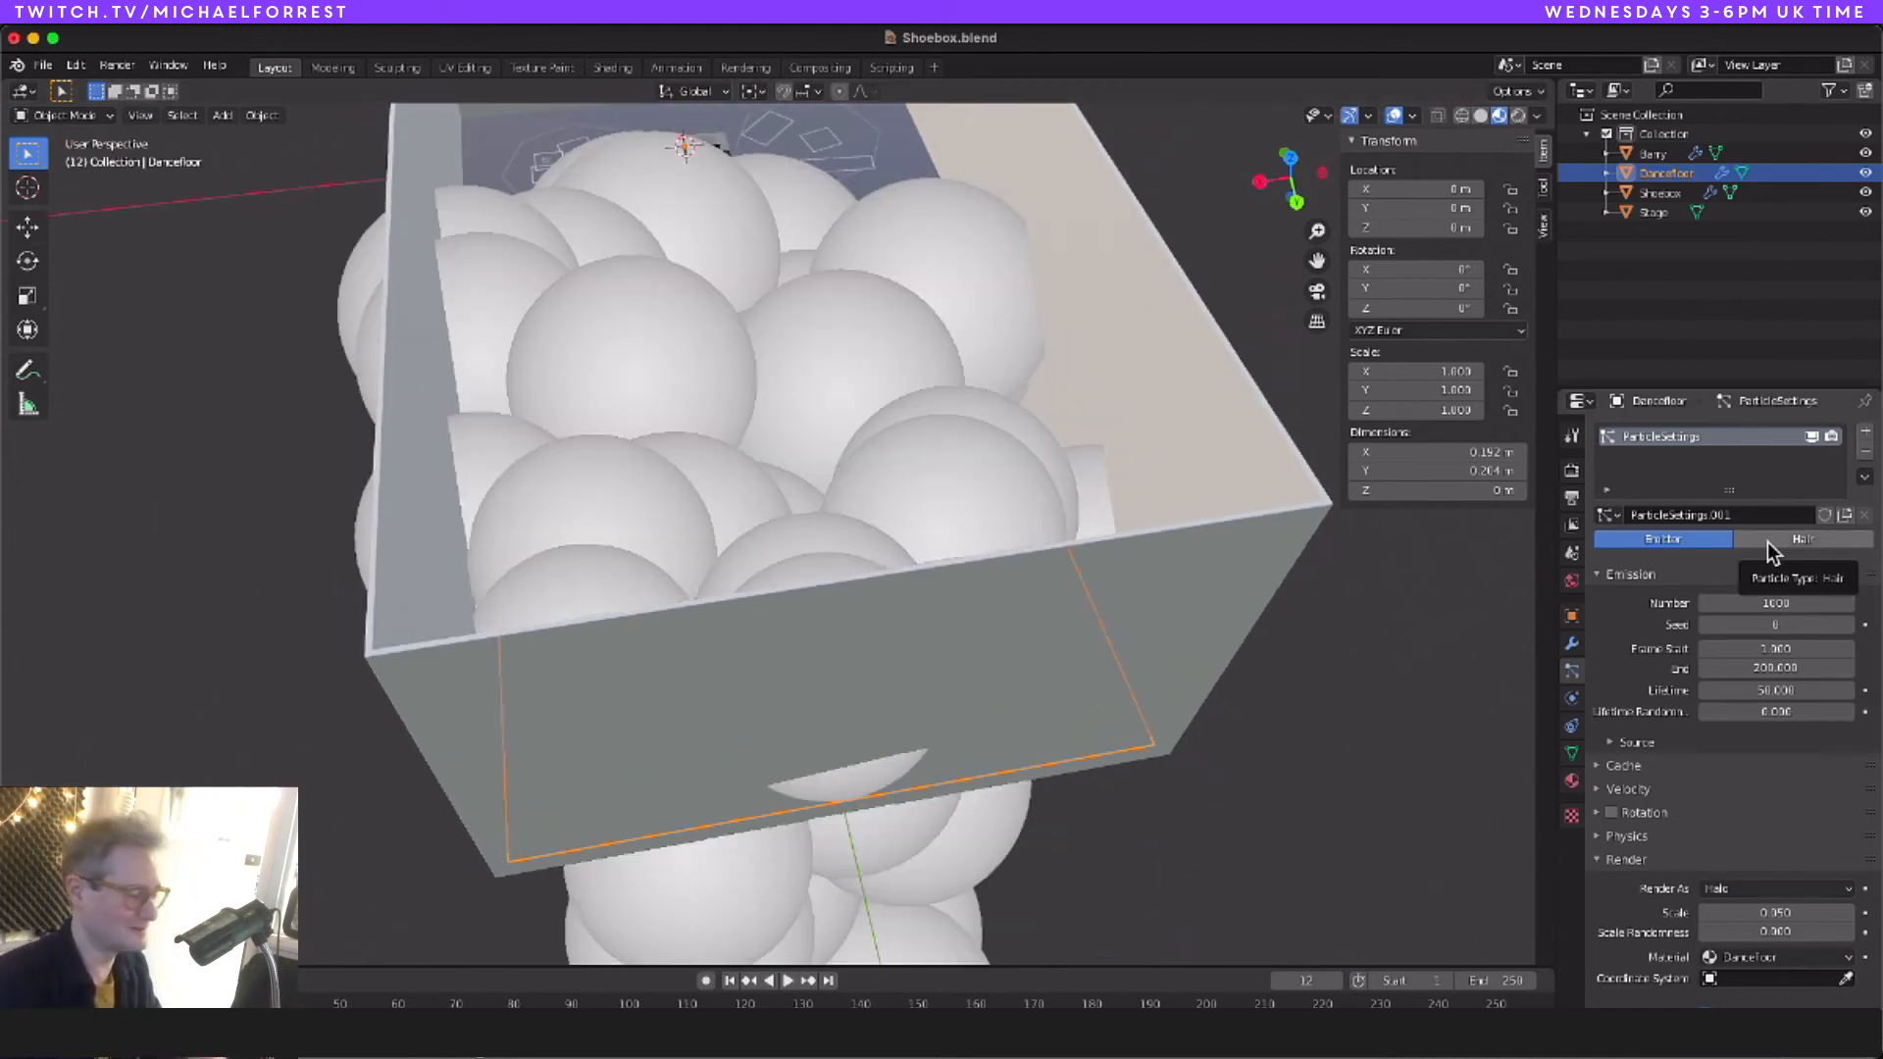
Step: Set the particle system's emission number to 32 and its end frame to 1
{"action": "left_click", "coordinate": [1763, 602]}
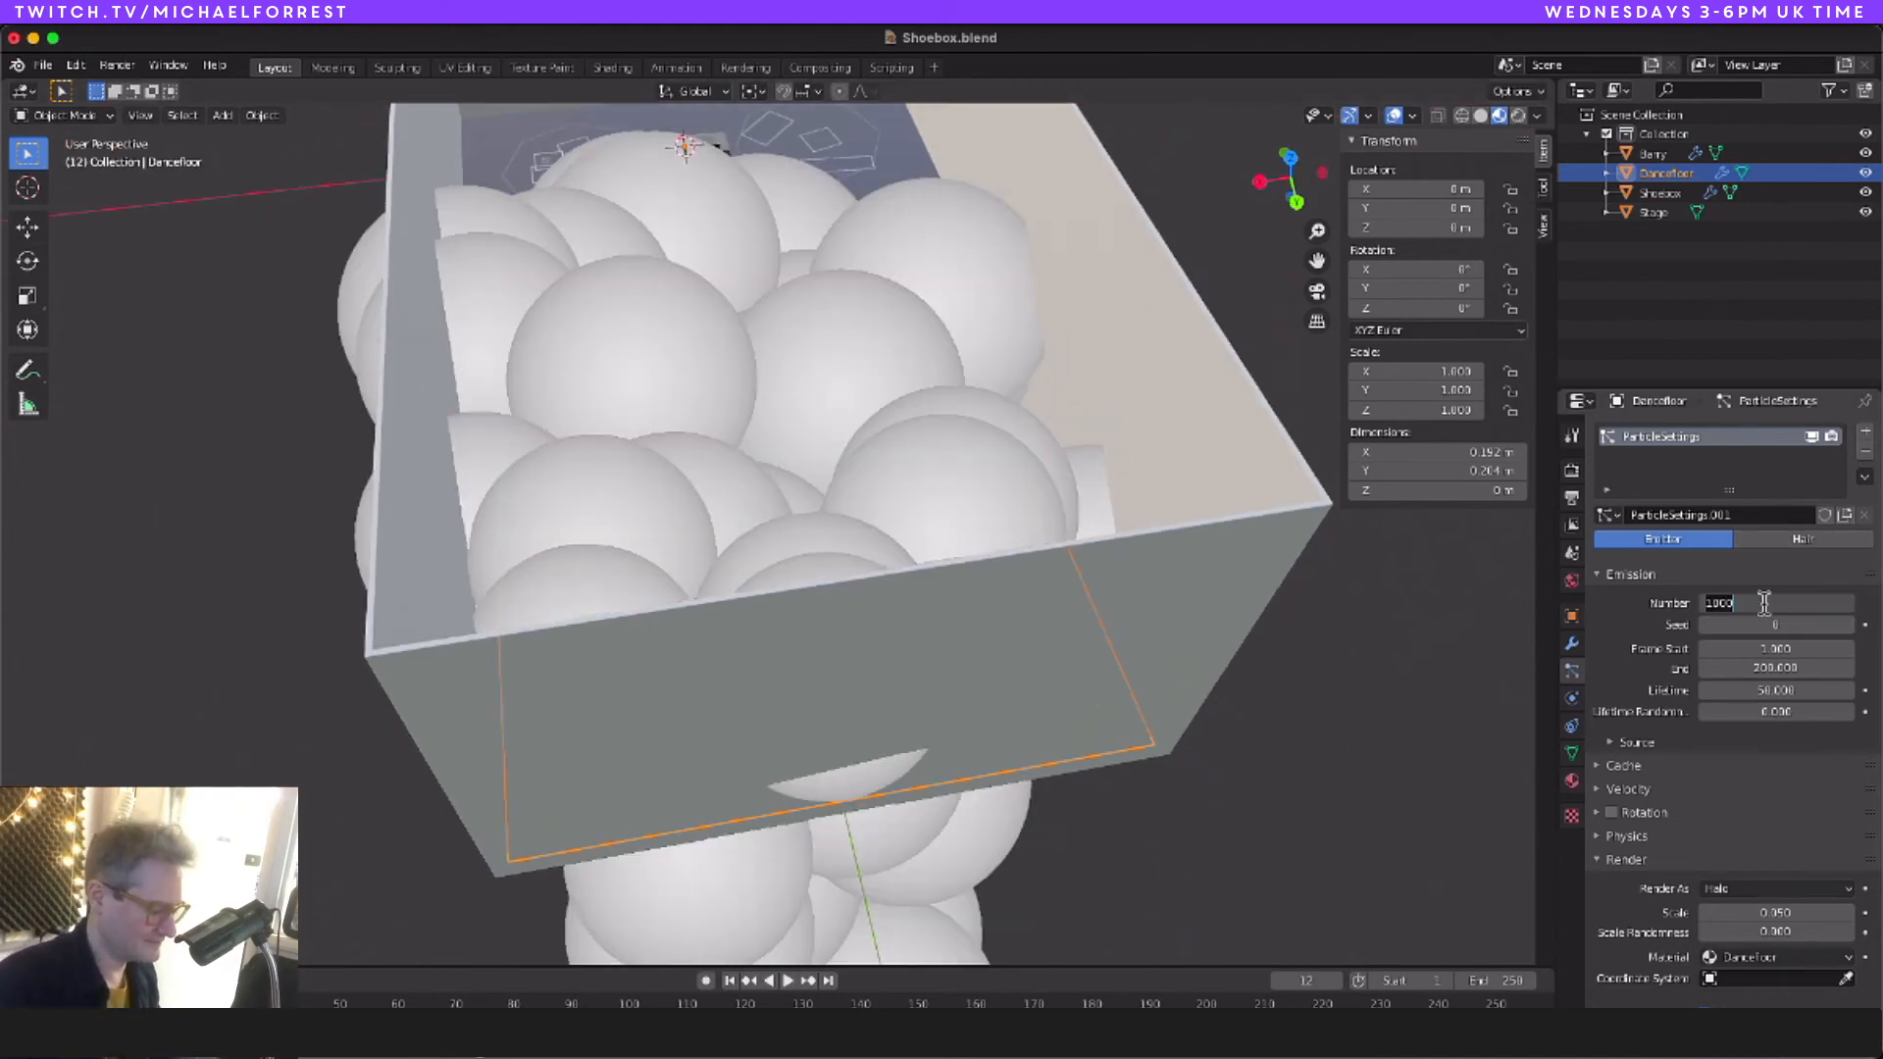
{"action": "type", "text": "32"}
{"action": "key", "text": "Return"}
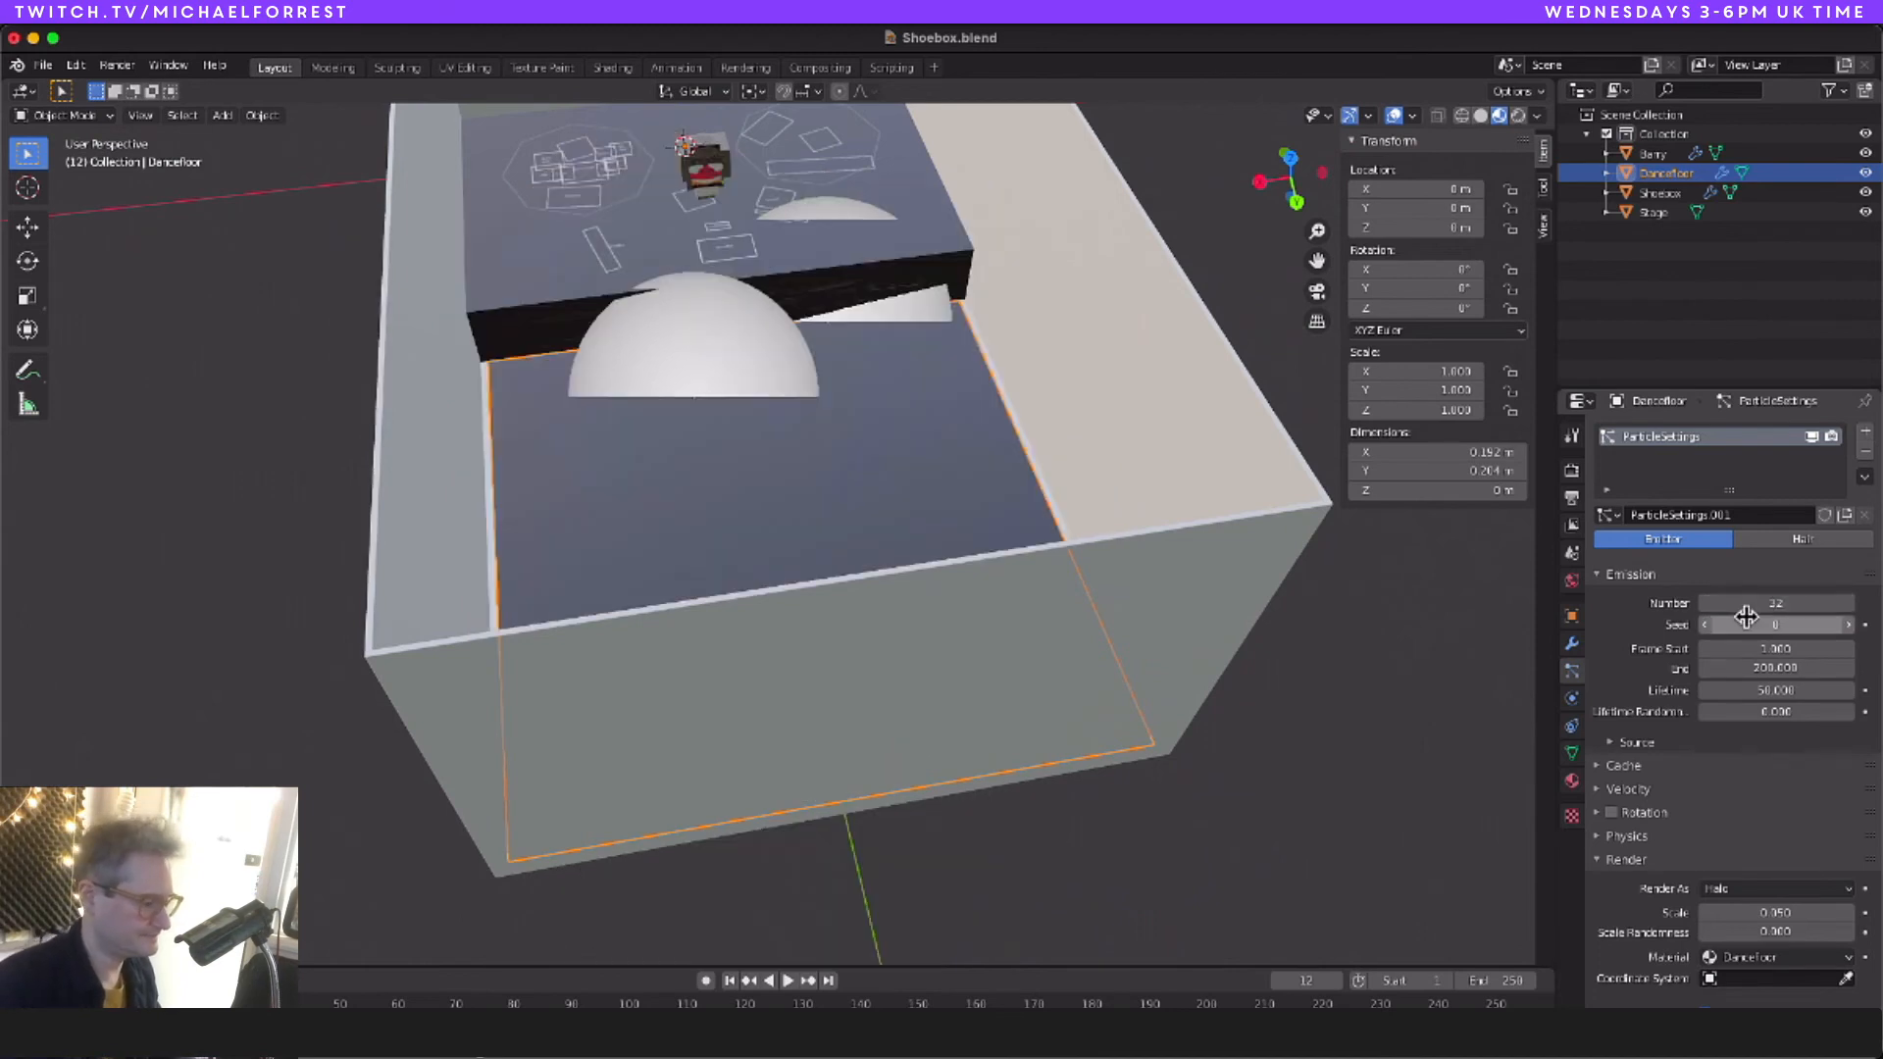
{"action": "left_click", "coordinate": [1773, 668]}
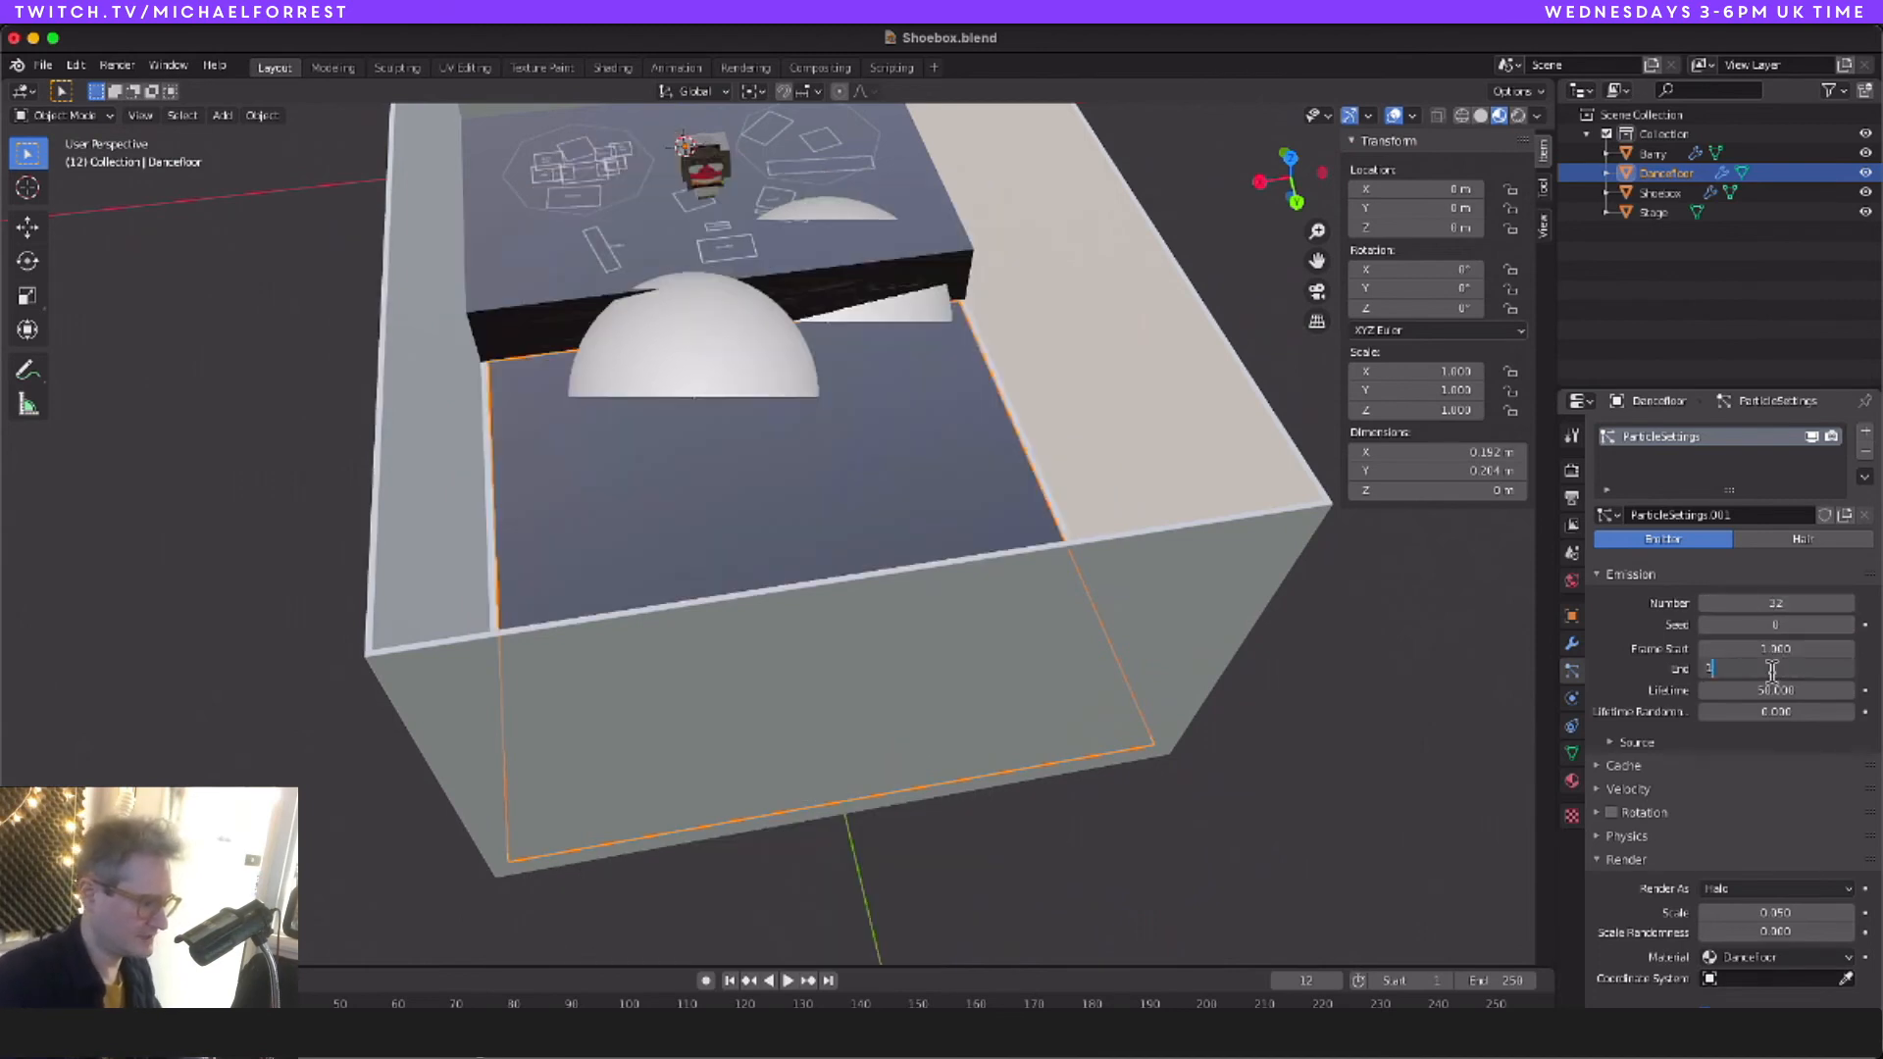
{"action": "type", "text": "1"}
{"action": "key", "text": "Return"}
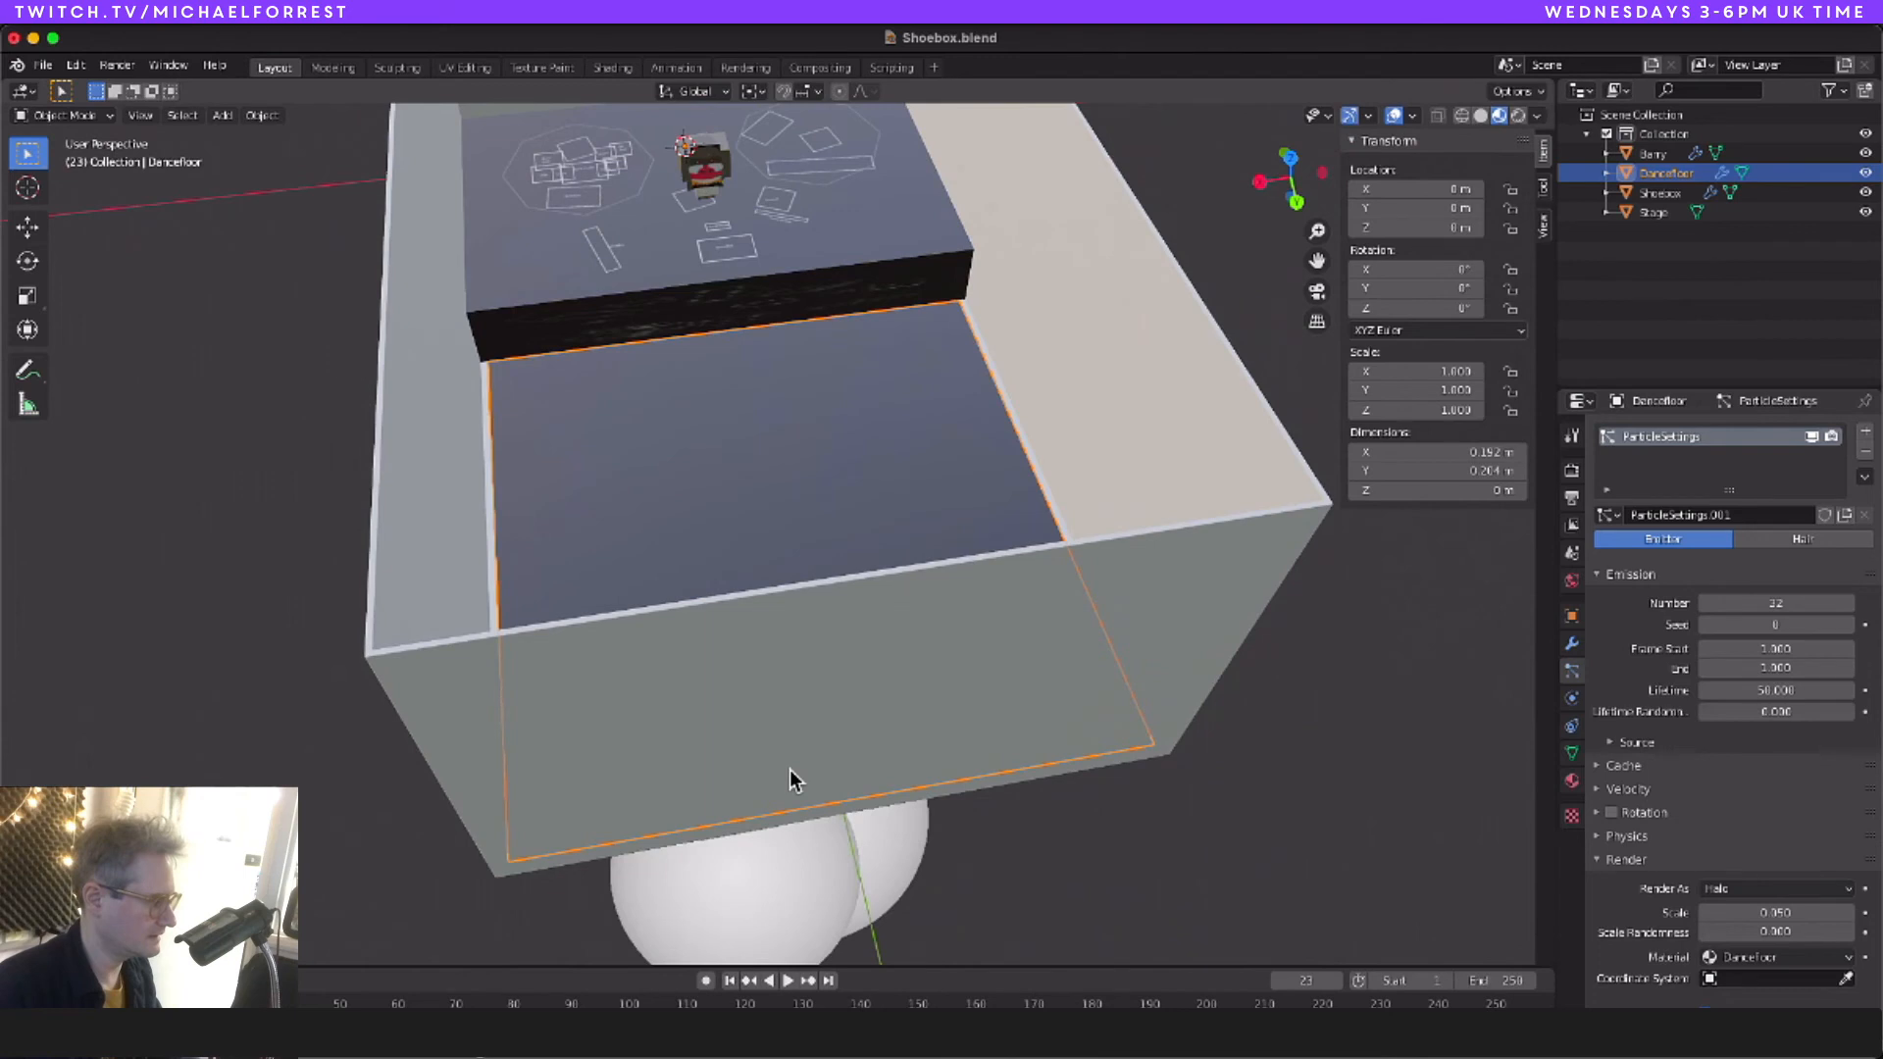
Step: Set the particles' physics type to None and their normal velocity to 0 m/s
{"action": "scroll", "coordinate": [1609, 767], "scroll_direction": "down", "scroll_amount": 1}
{"action": "left_click", "coordinate": [1609, 800]}
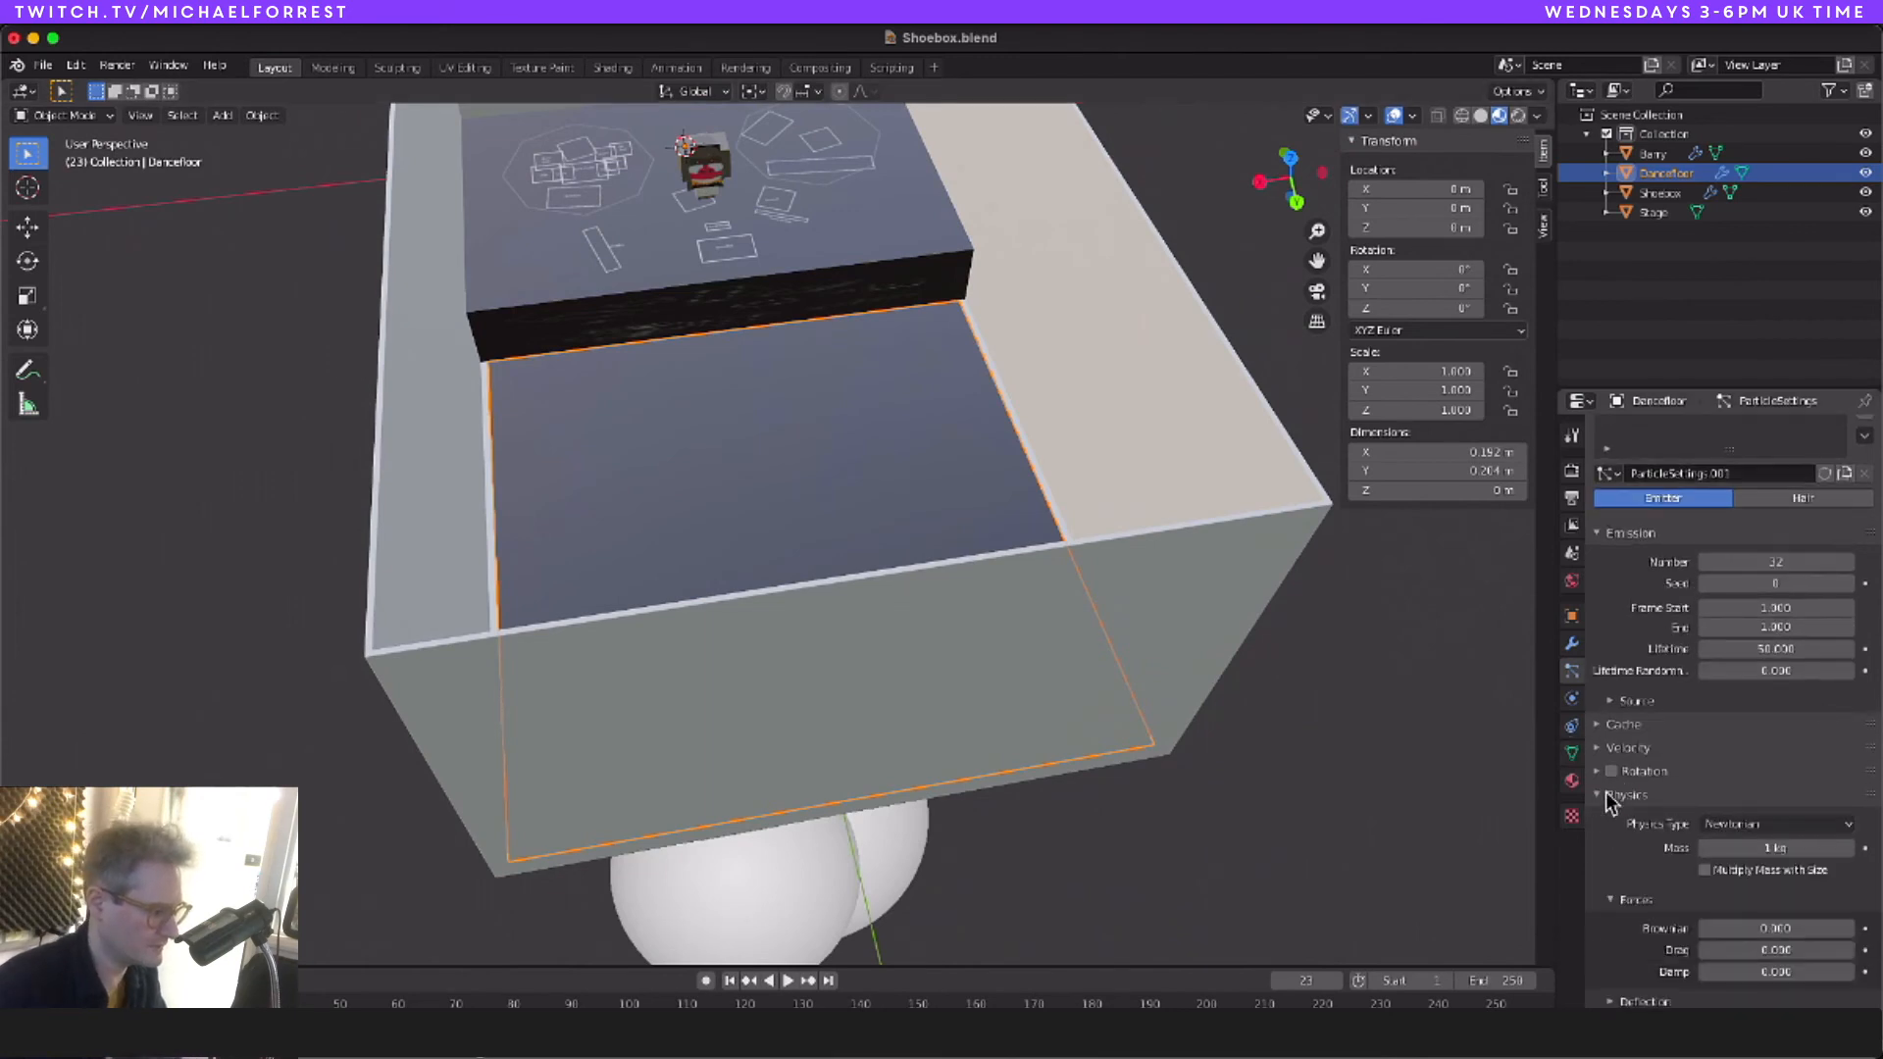
{"action": "left_click", "coordinate": [1782, 824]}
{"action": "left_click", "coordinate": [1785, 834]}
{"action": "key", "text": "space"}
{"action": "key", "text": "Escape"}
{"action": "left_click", "coordinate": [1608, 725]}
{"action": "left_click", "coordinate": [1795, 750]}
{"action": "type", "text": "0"}
{"action": "key", "text": "Return"}
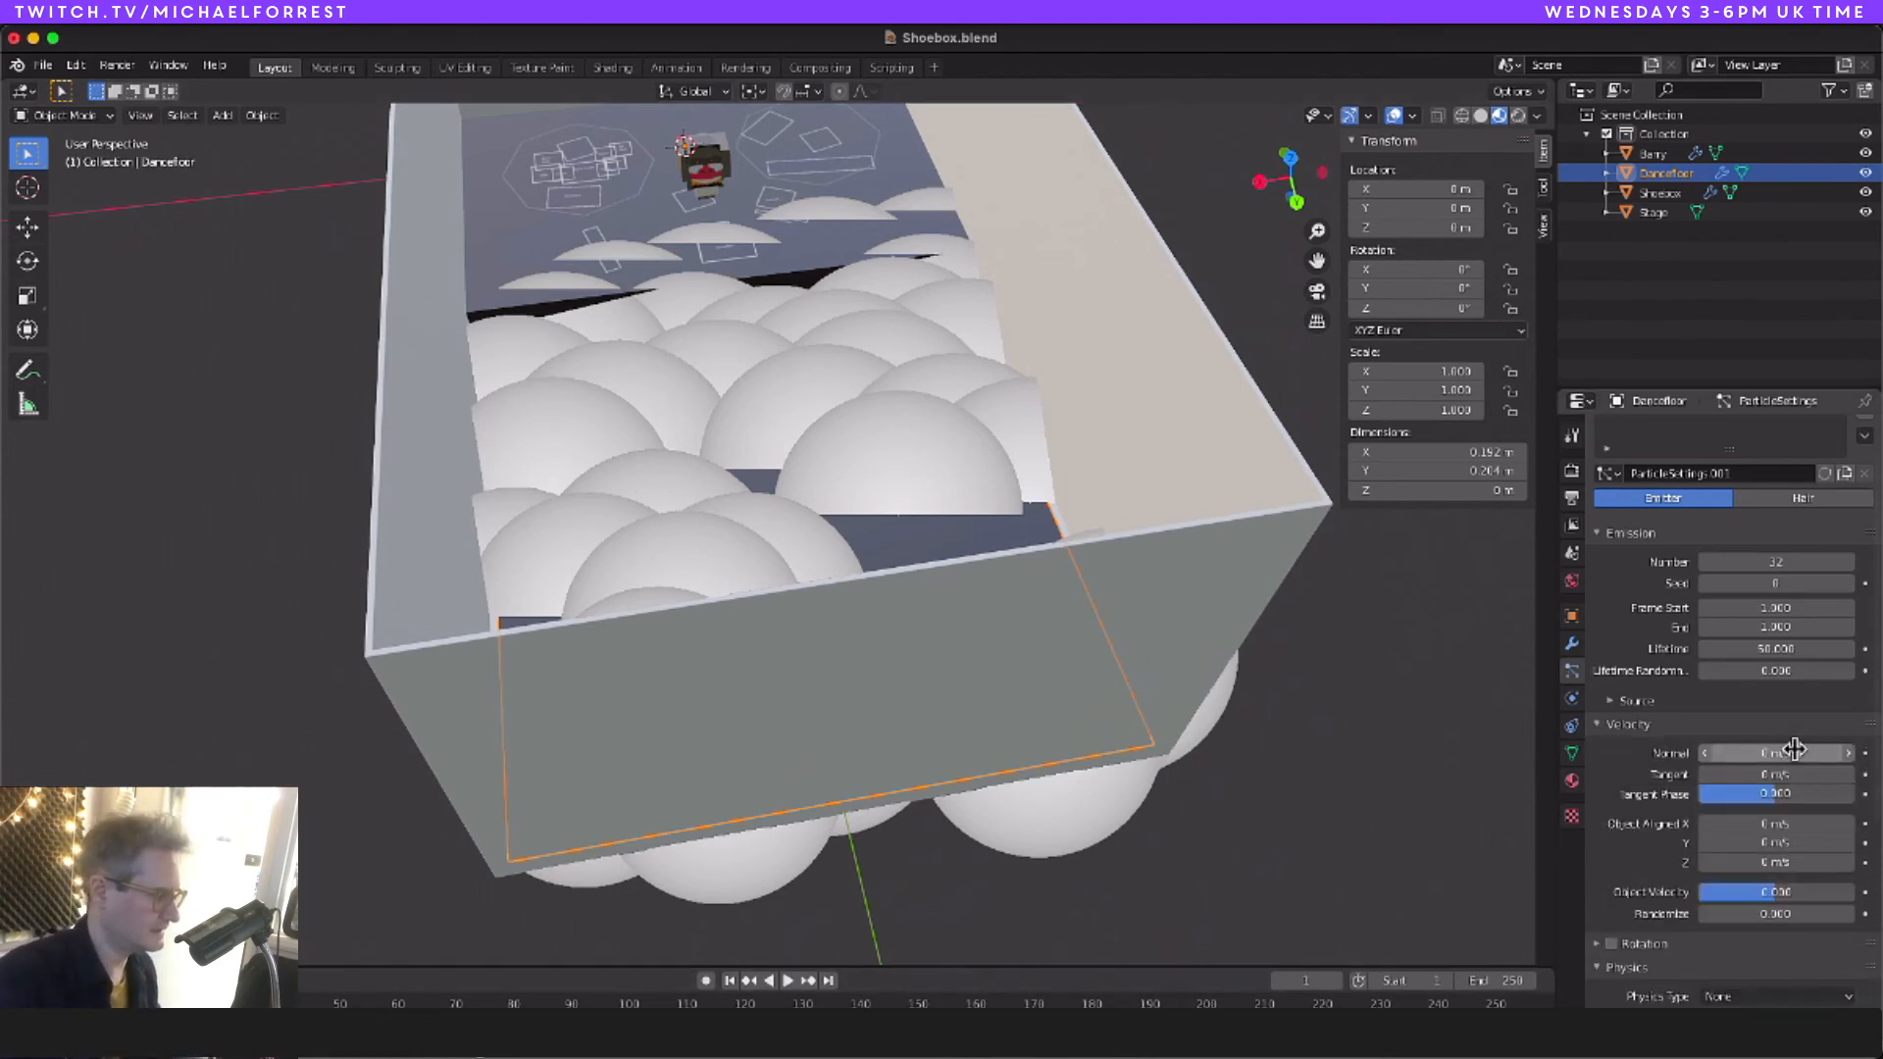
Step: Render the particles as objects using Barry as the instance object, with Object Scale turned off
{"action": "scroll", "coordinate": [1755, 716], "scroll_direction": "down", "scroll_amount": 8}
{"action": "left_click", "coordinate": [1752, 707]}
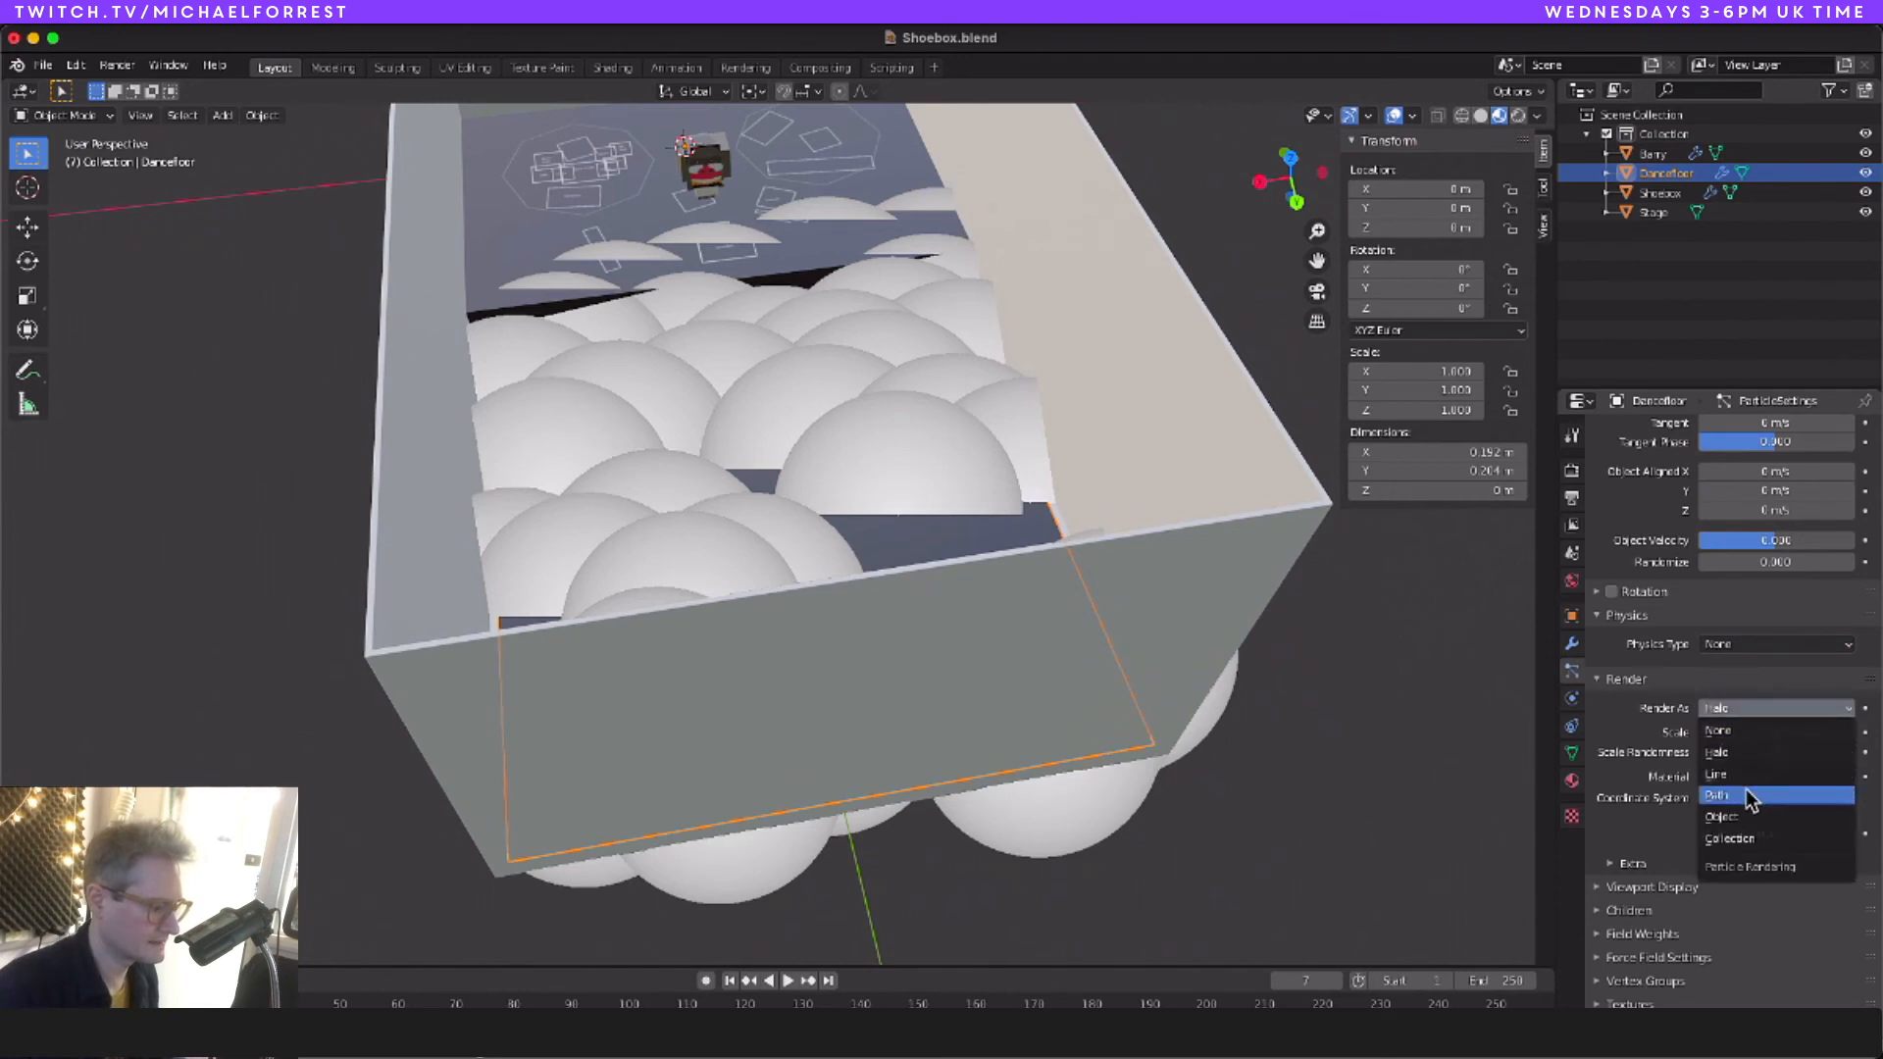
{"action": "left_click", "coordinate": [1742, 816]}
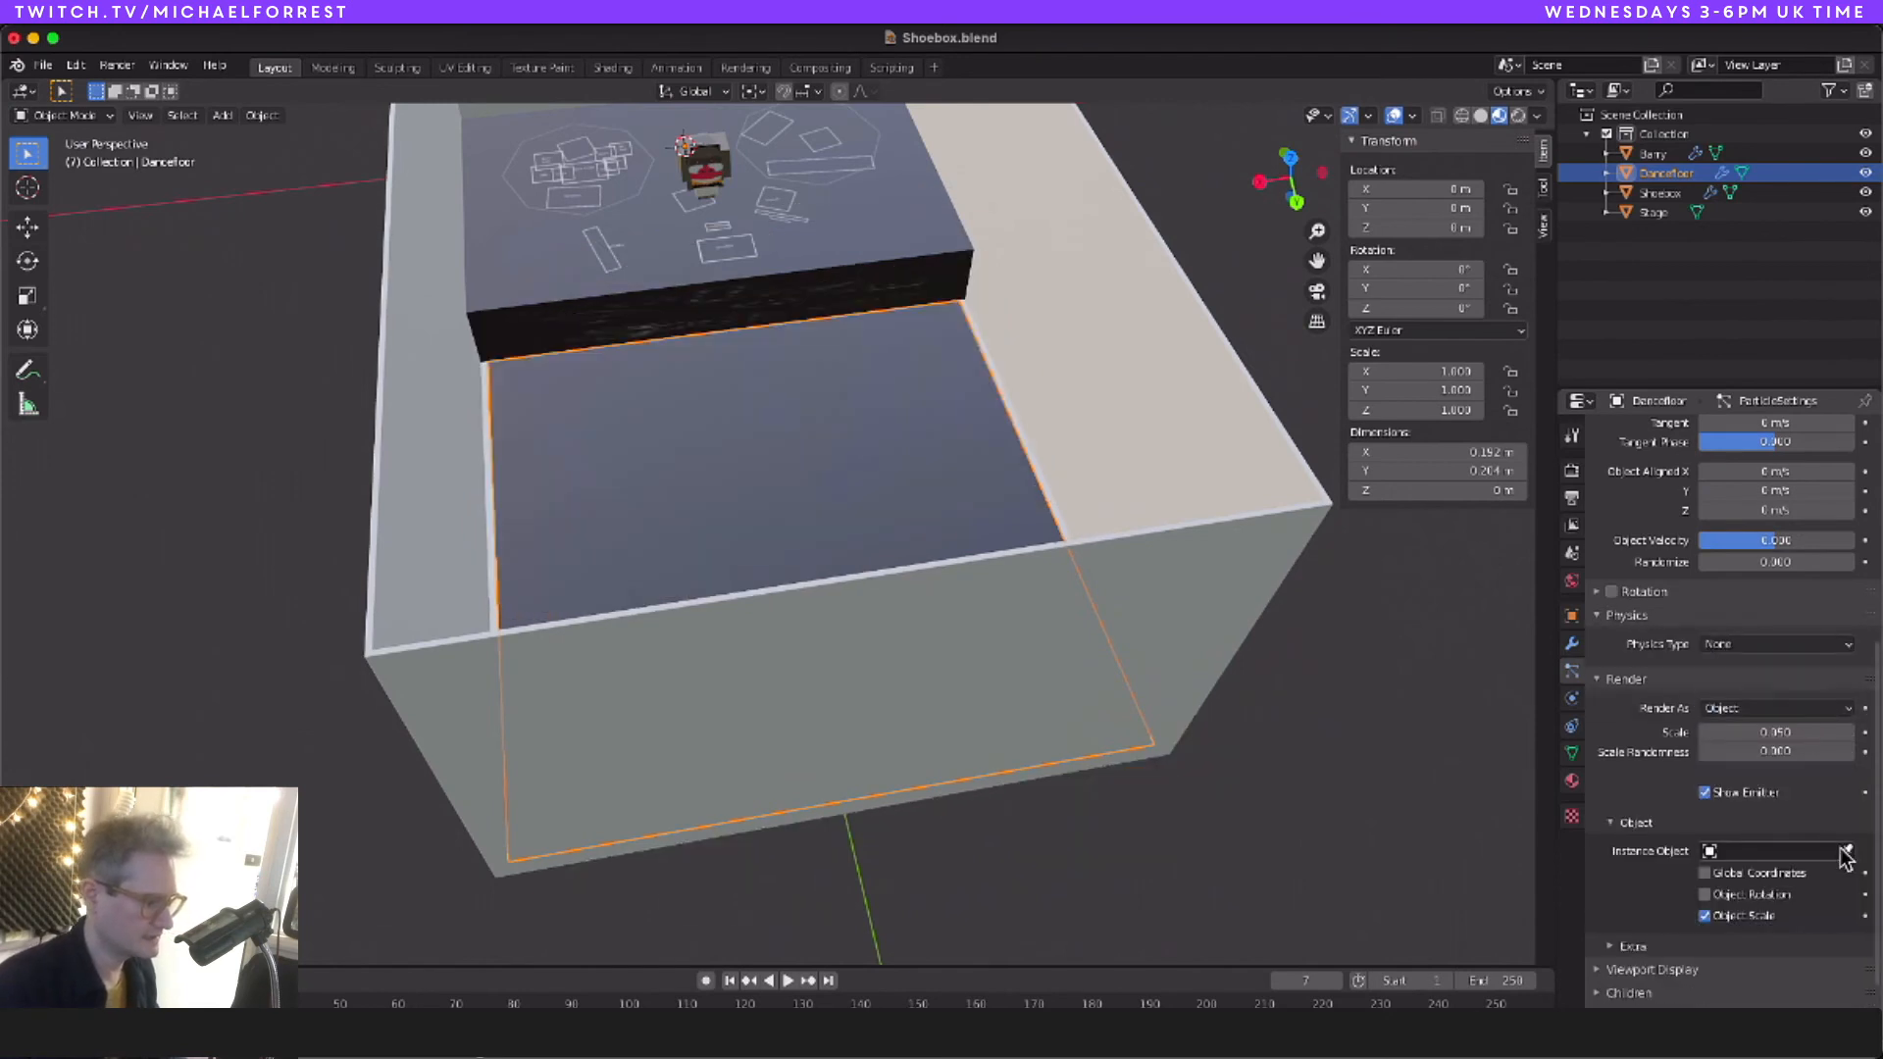
{"action": "left_click", "coordinate": [1657, 156]}
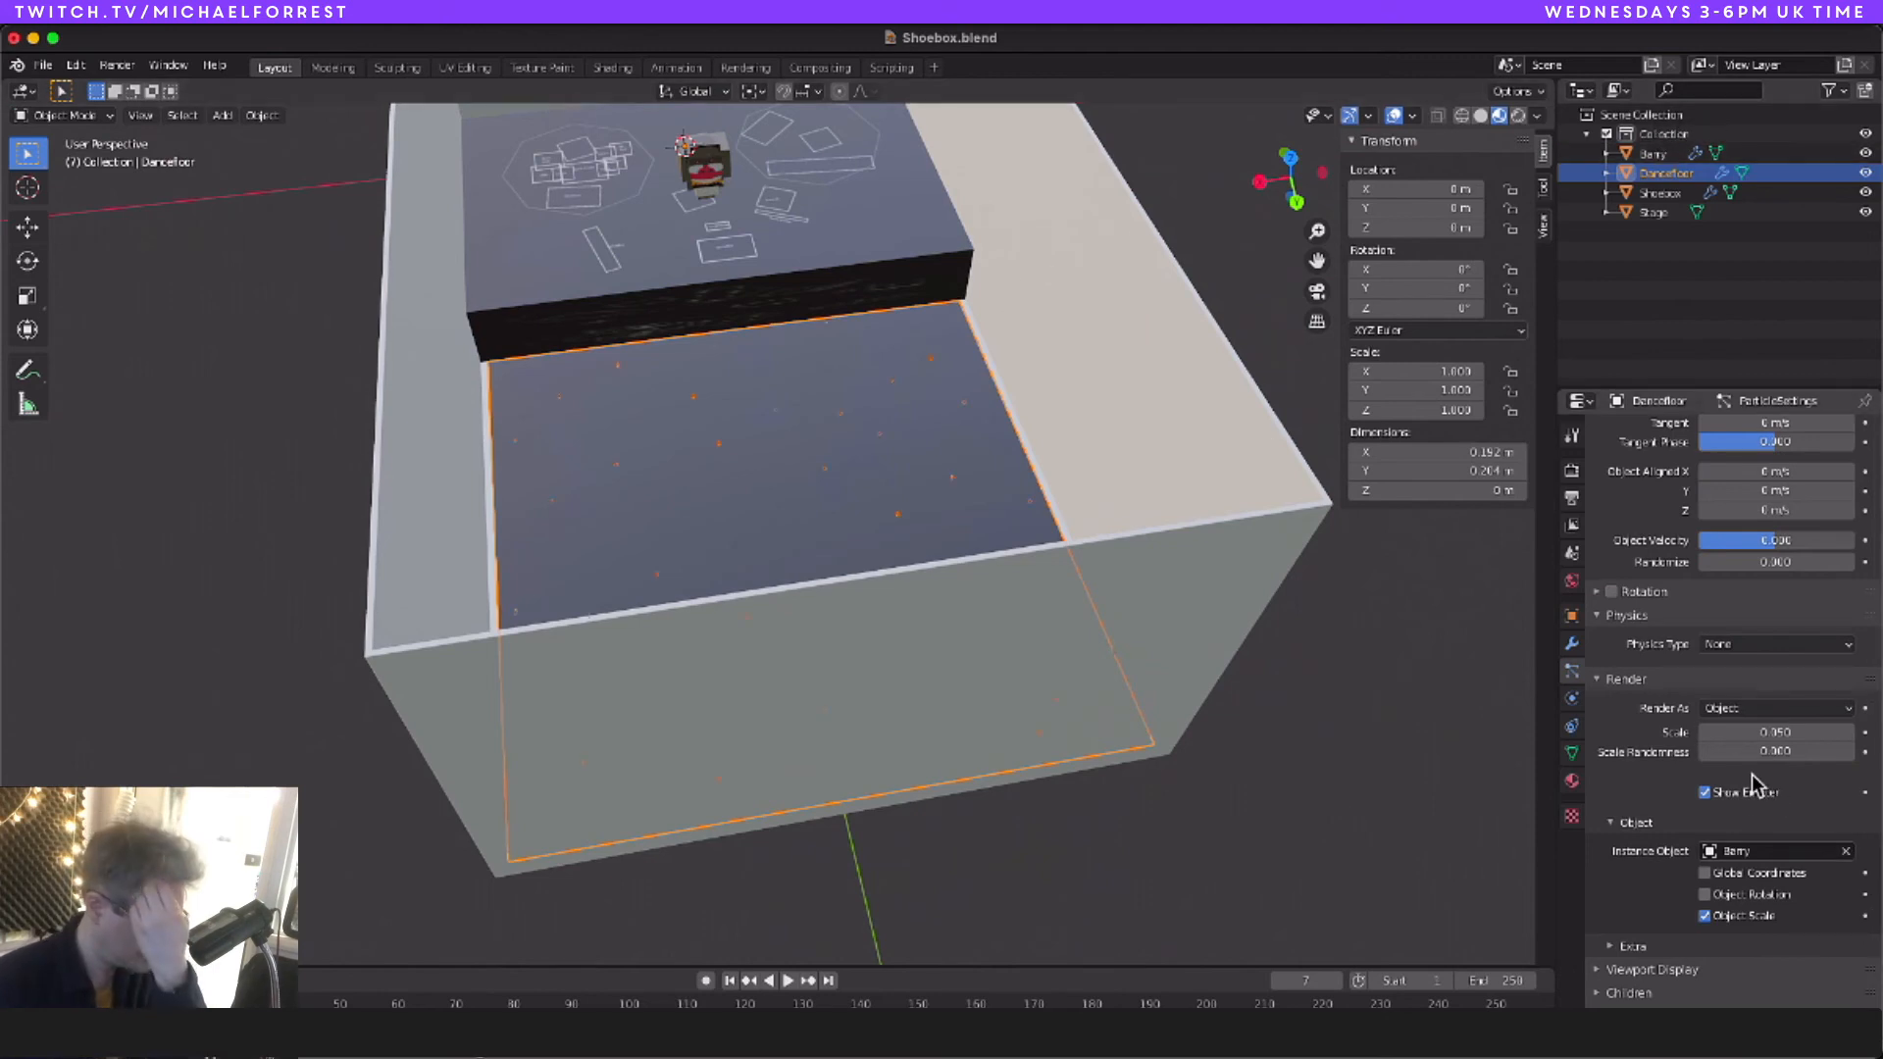
{"action": "scroll", "coordinate": [1787, 939], "scroll_direction": "down", "scroll_amount": 2}
{"action": "left_click", "coordinate": [1704, 836]}
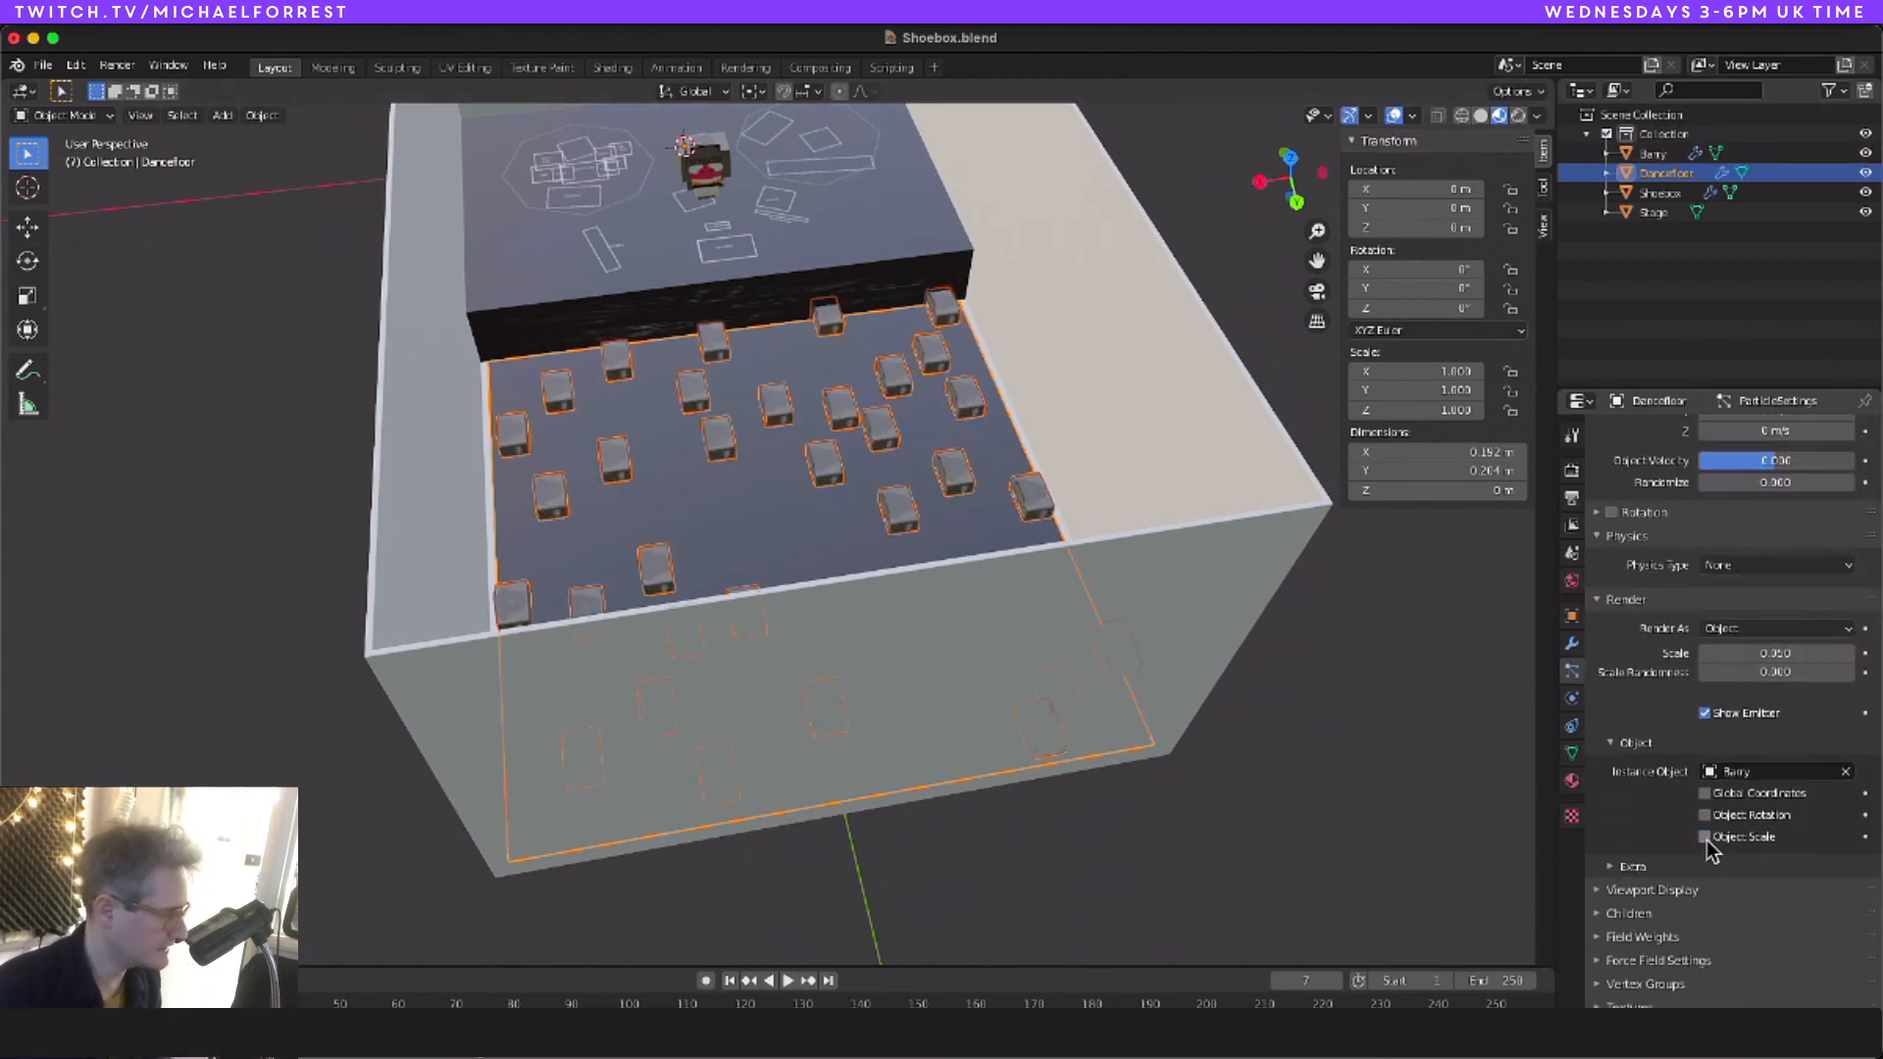
Step: Examine the Barry instances on the dance floor up close and reselect the Dancefloor to view its particle settings
{"action": "left_click", "coordinate": [684, 155]}
{"action": "scroll", "coordinate": [679, 151], "scroll_direction": "up", "scroll_amount": 5}
{"action": "scroll", "coordinate": [683, 162], "scroll_direction": "down", "scroll_amount": 4}
{"action": "scroll", "coordinate": [705, 465], "scroll_direction": "up", "scroll_amount": 6}
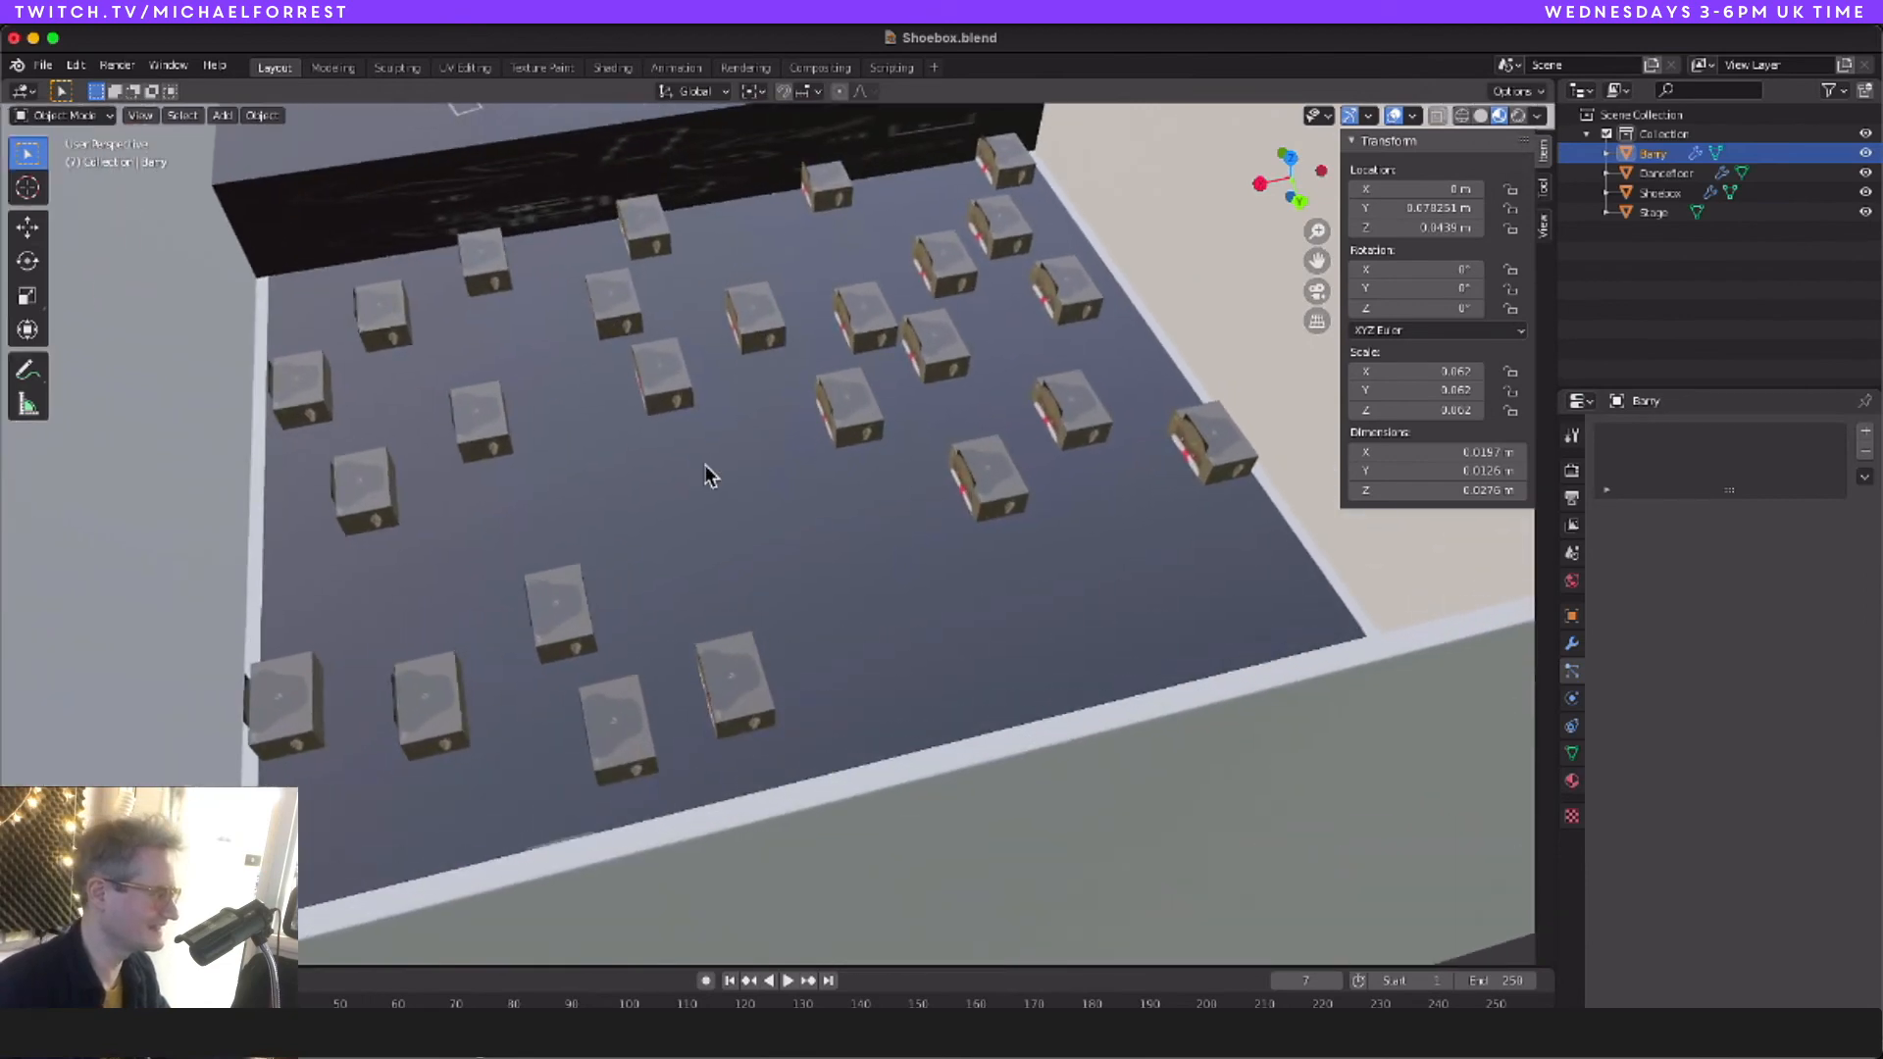
{"action": "scroll", "coordinate": [704, 465], "scroll_direction": "up", "scroll_amount": 2}
{"action": "left_click", "coordinate": [704, 465]}
{"action": "scroll", "coordinate": [1792, 896], "scroll_direction": "down", "scroll_amount": 6}
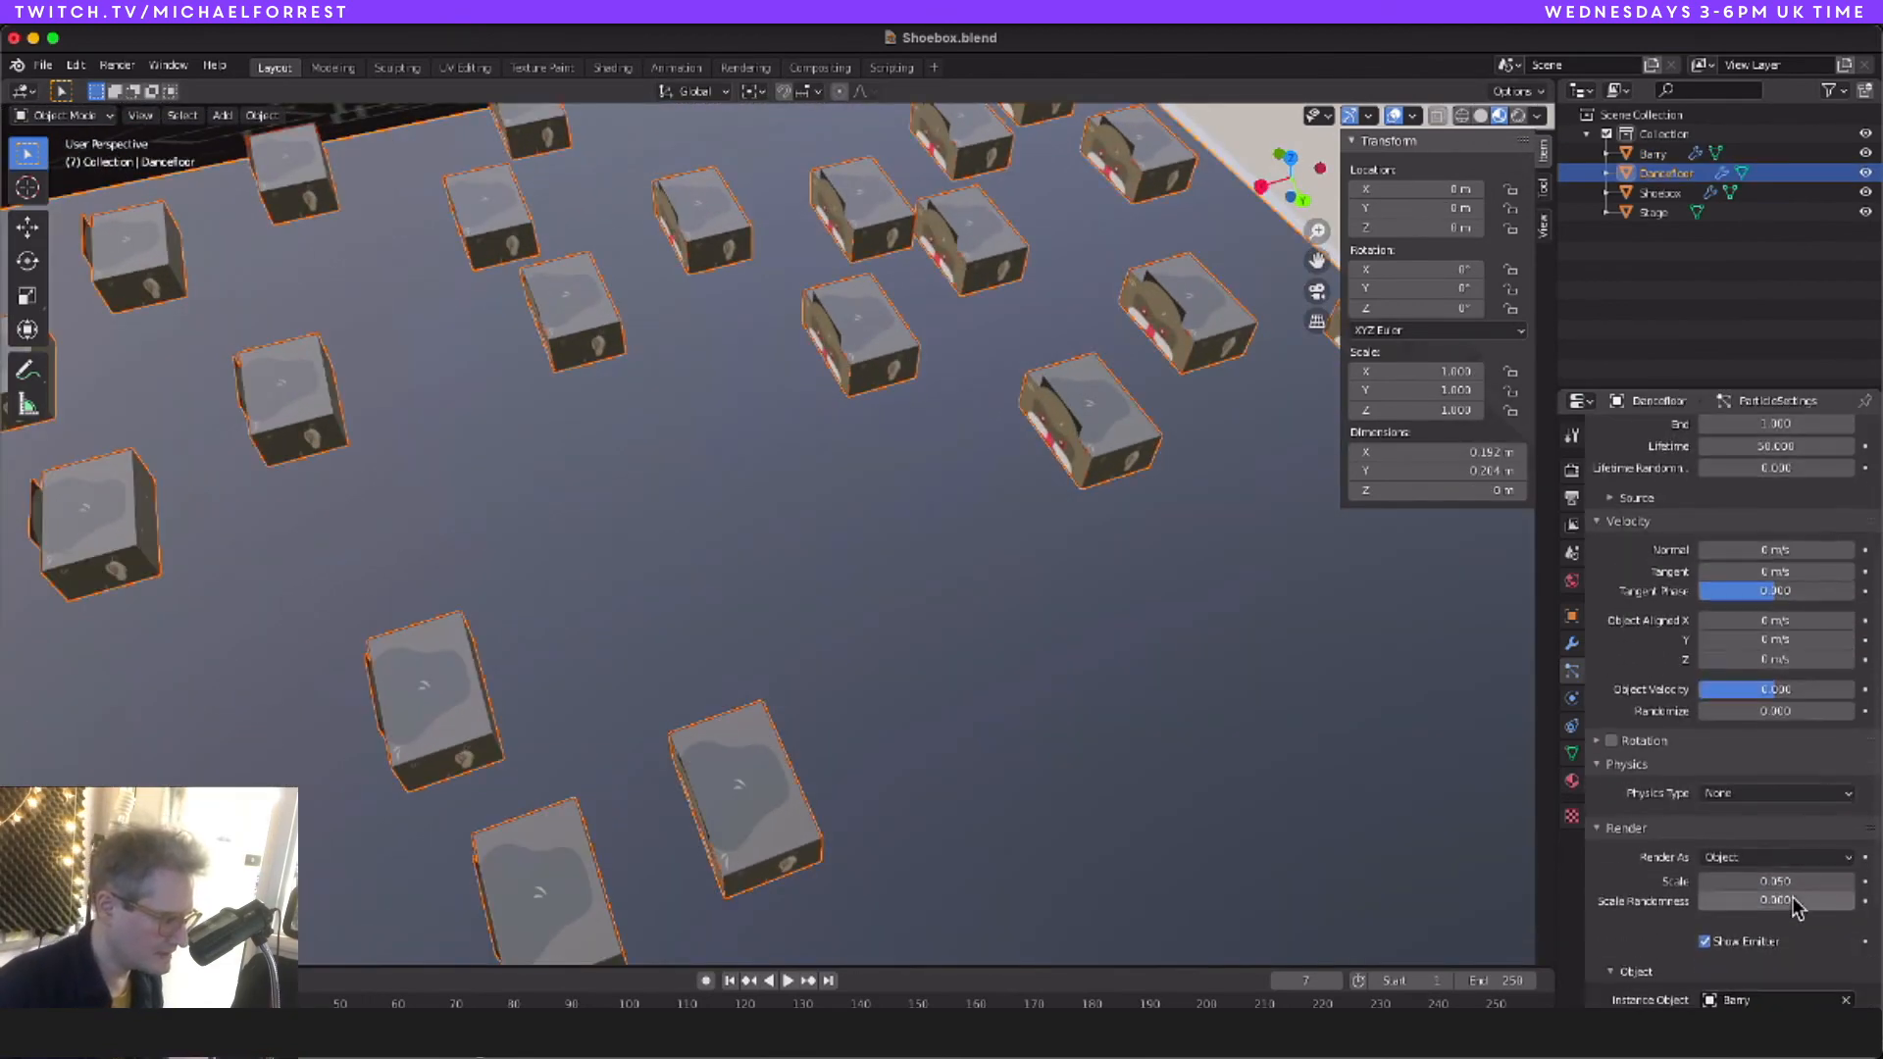
Step: Enable rotation for the Dancefloor's particles, set its randomization to about 0.447 and expand the angular velocity settings
{"action": "scroll", "coordinate": [1793, 904], "scroll_direction": "down", "scroll_amount": 6}
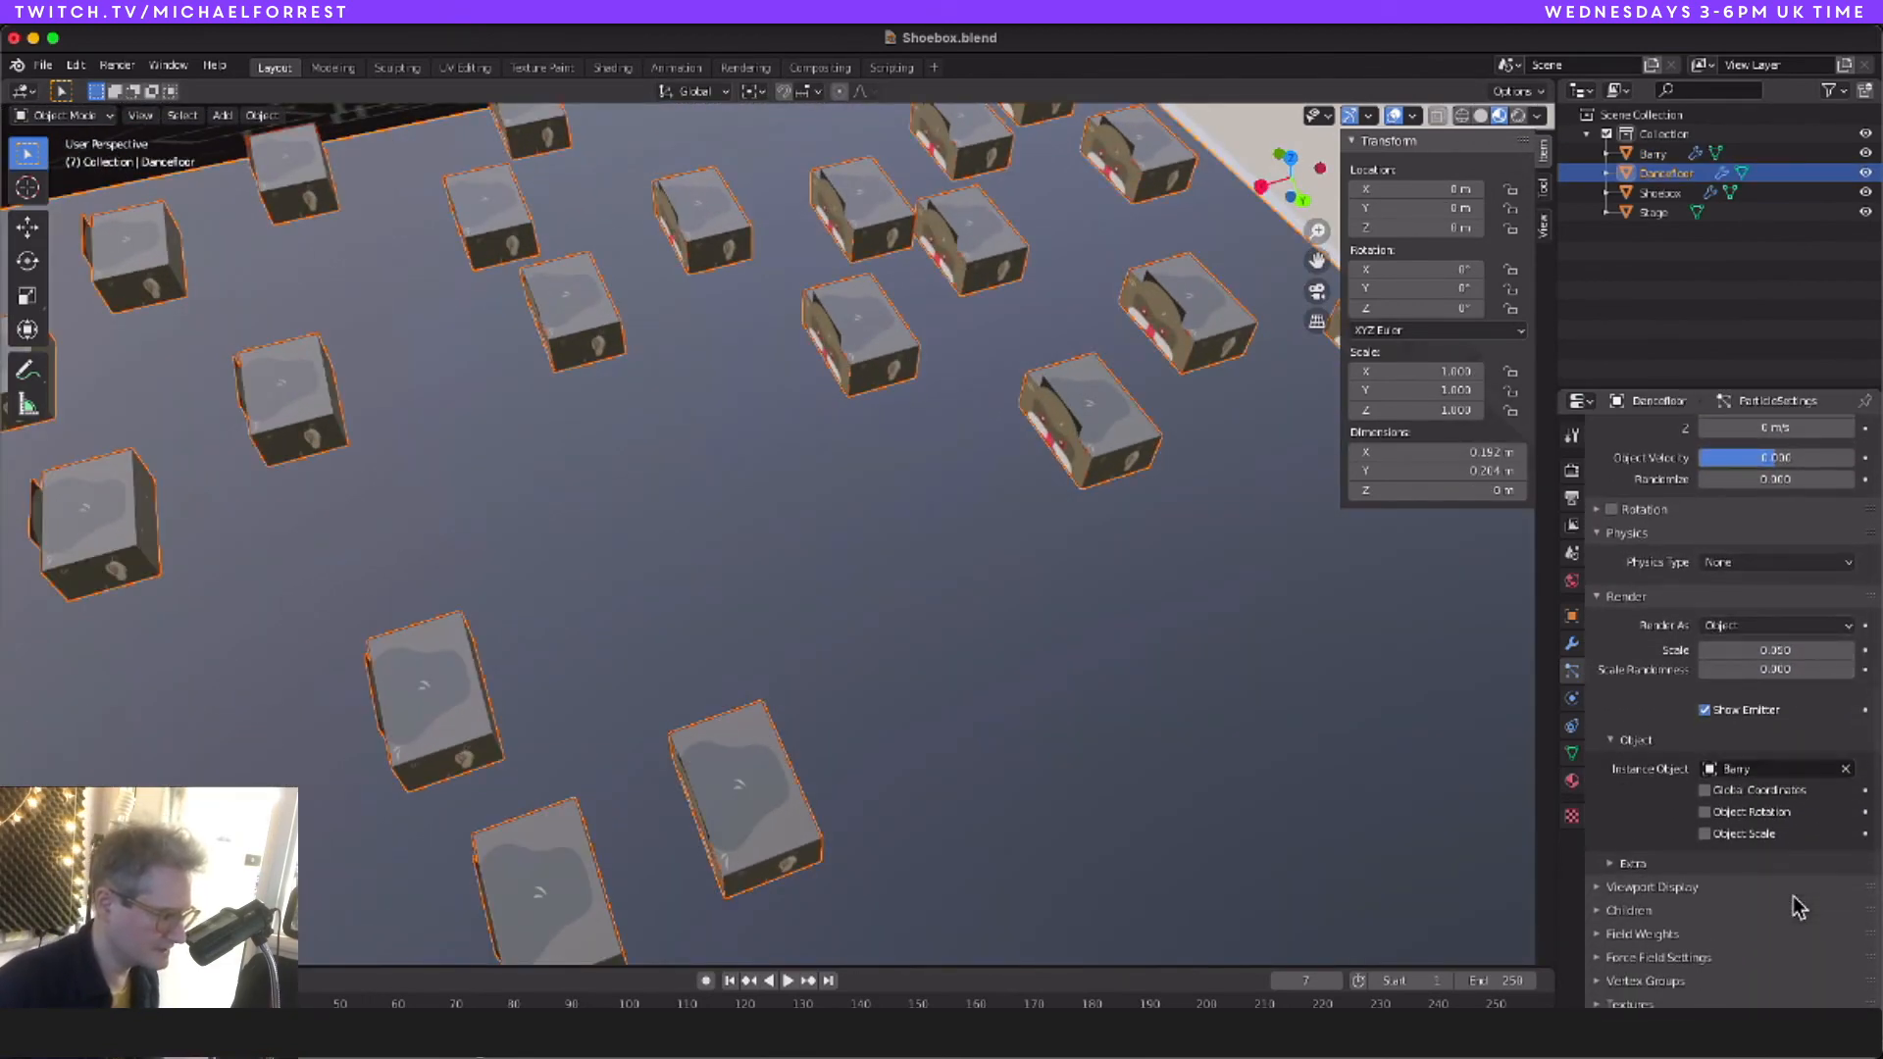
{"action": "scroll", "coordinate": [1654, 767], "scroll_direction": "up", "scroll_amount": 6}
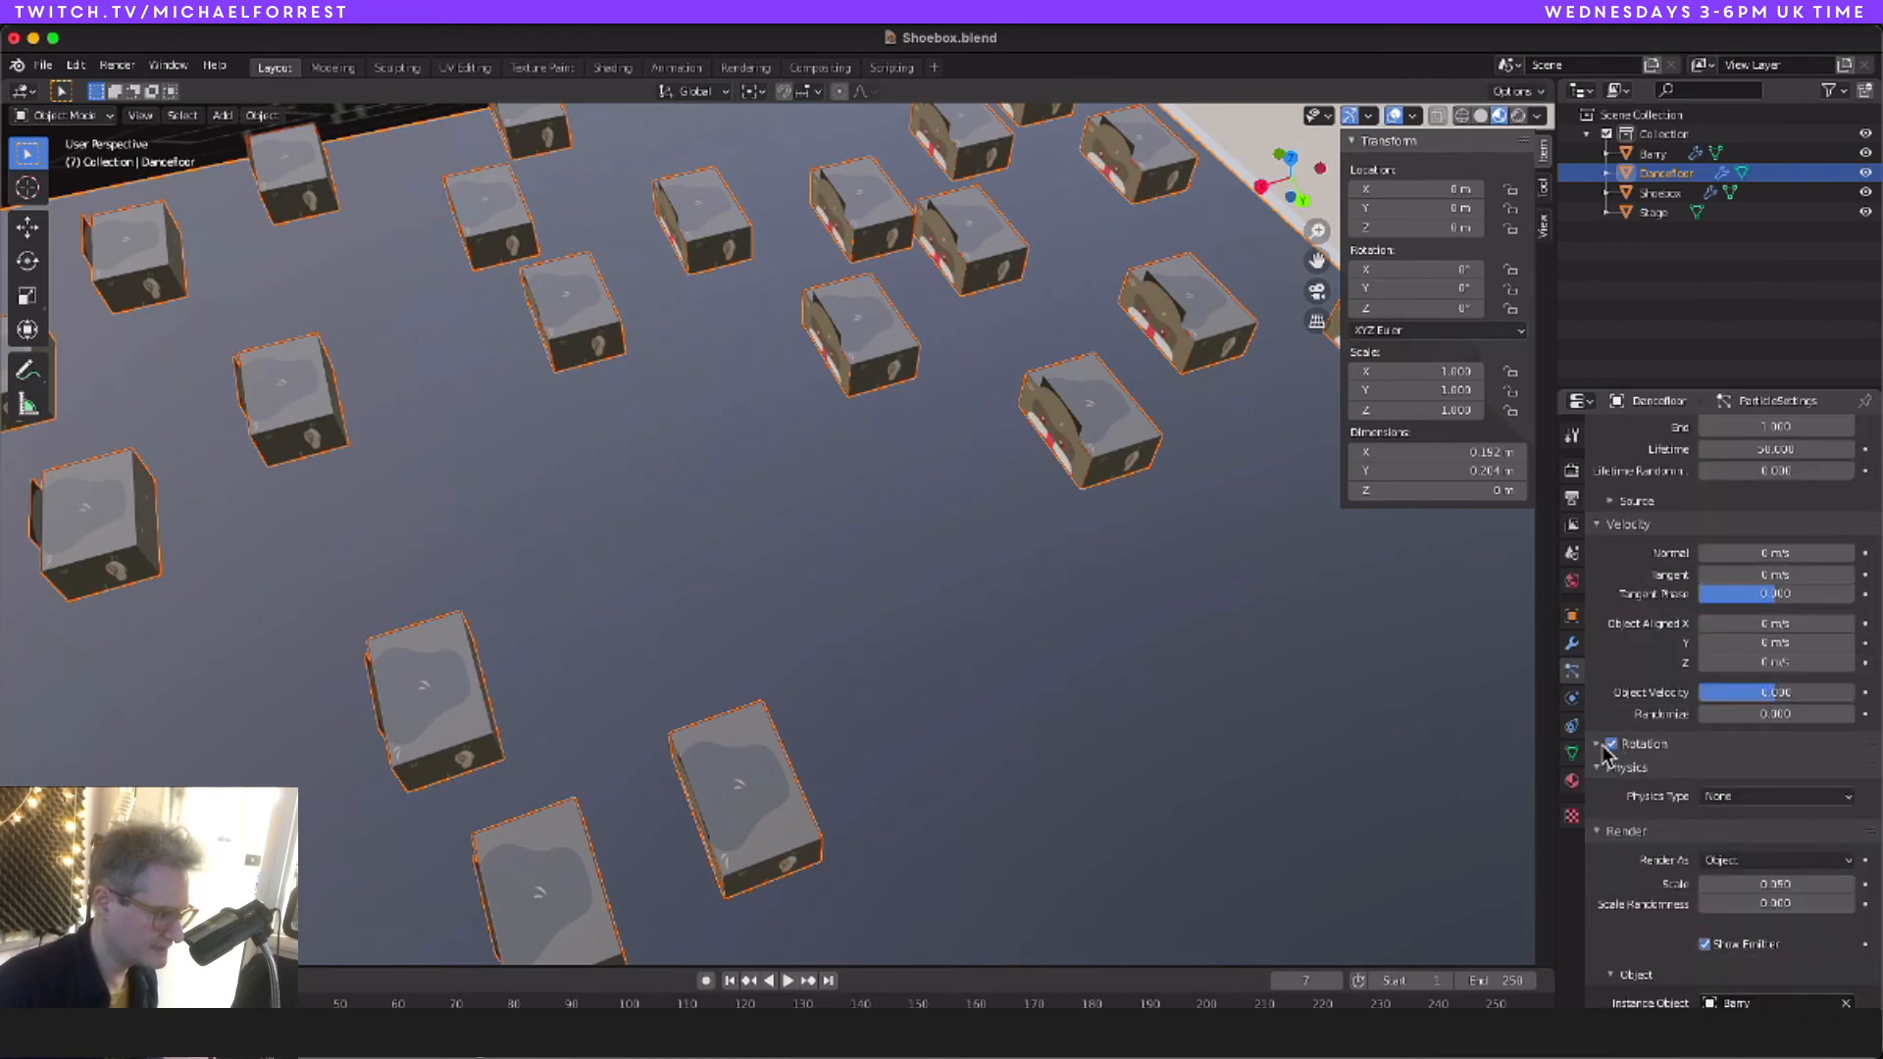
{"action": "left_click", "coordinate": [1603, 747]}
{"action": "left_click_drag", "start_coordinate": [1763, 797], "coordinate": [1830, 798]}
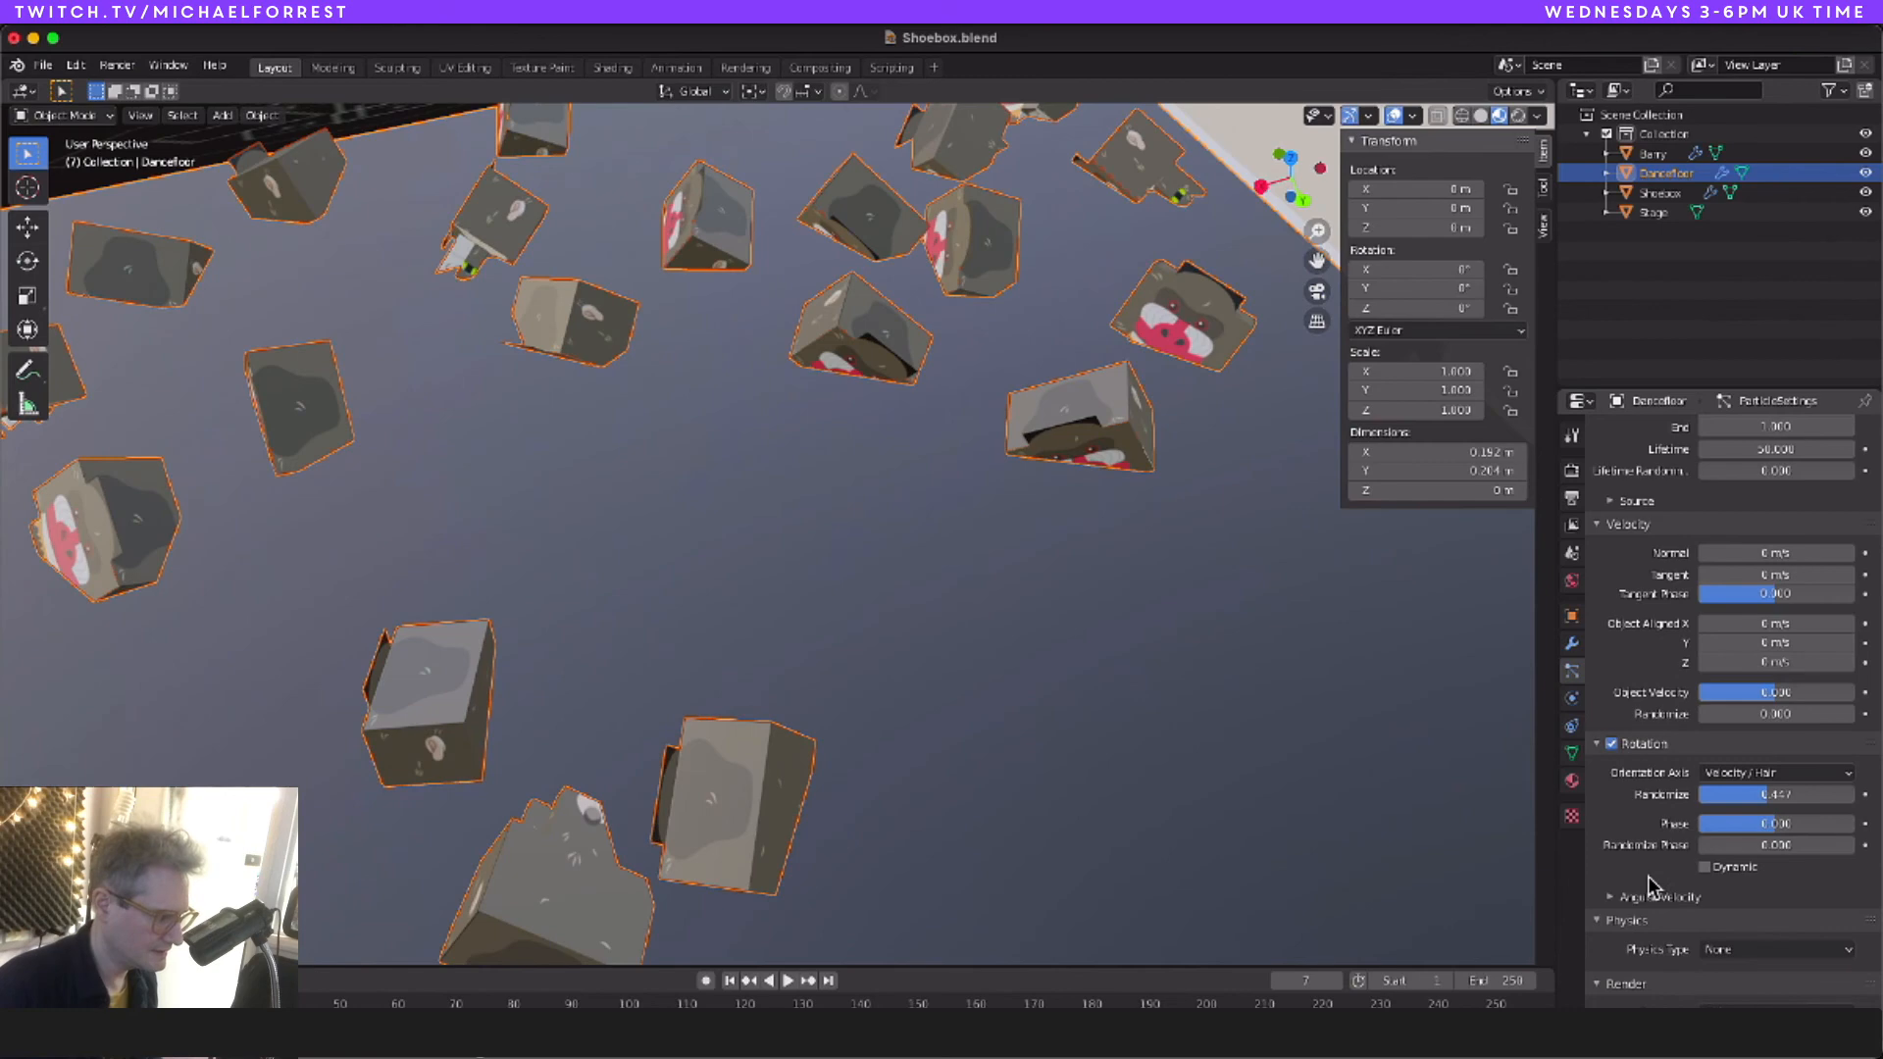
{"action": "left_click", "coordinate": [1619, 899]}
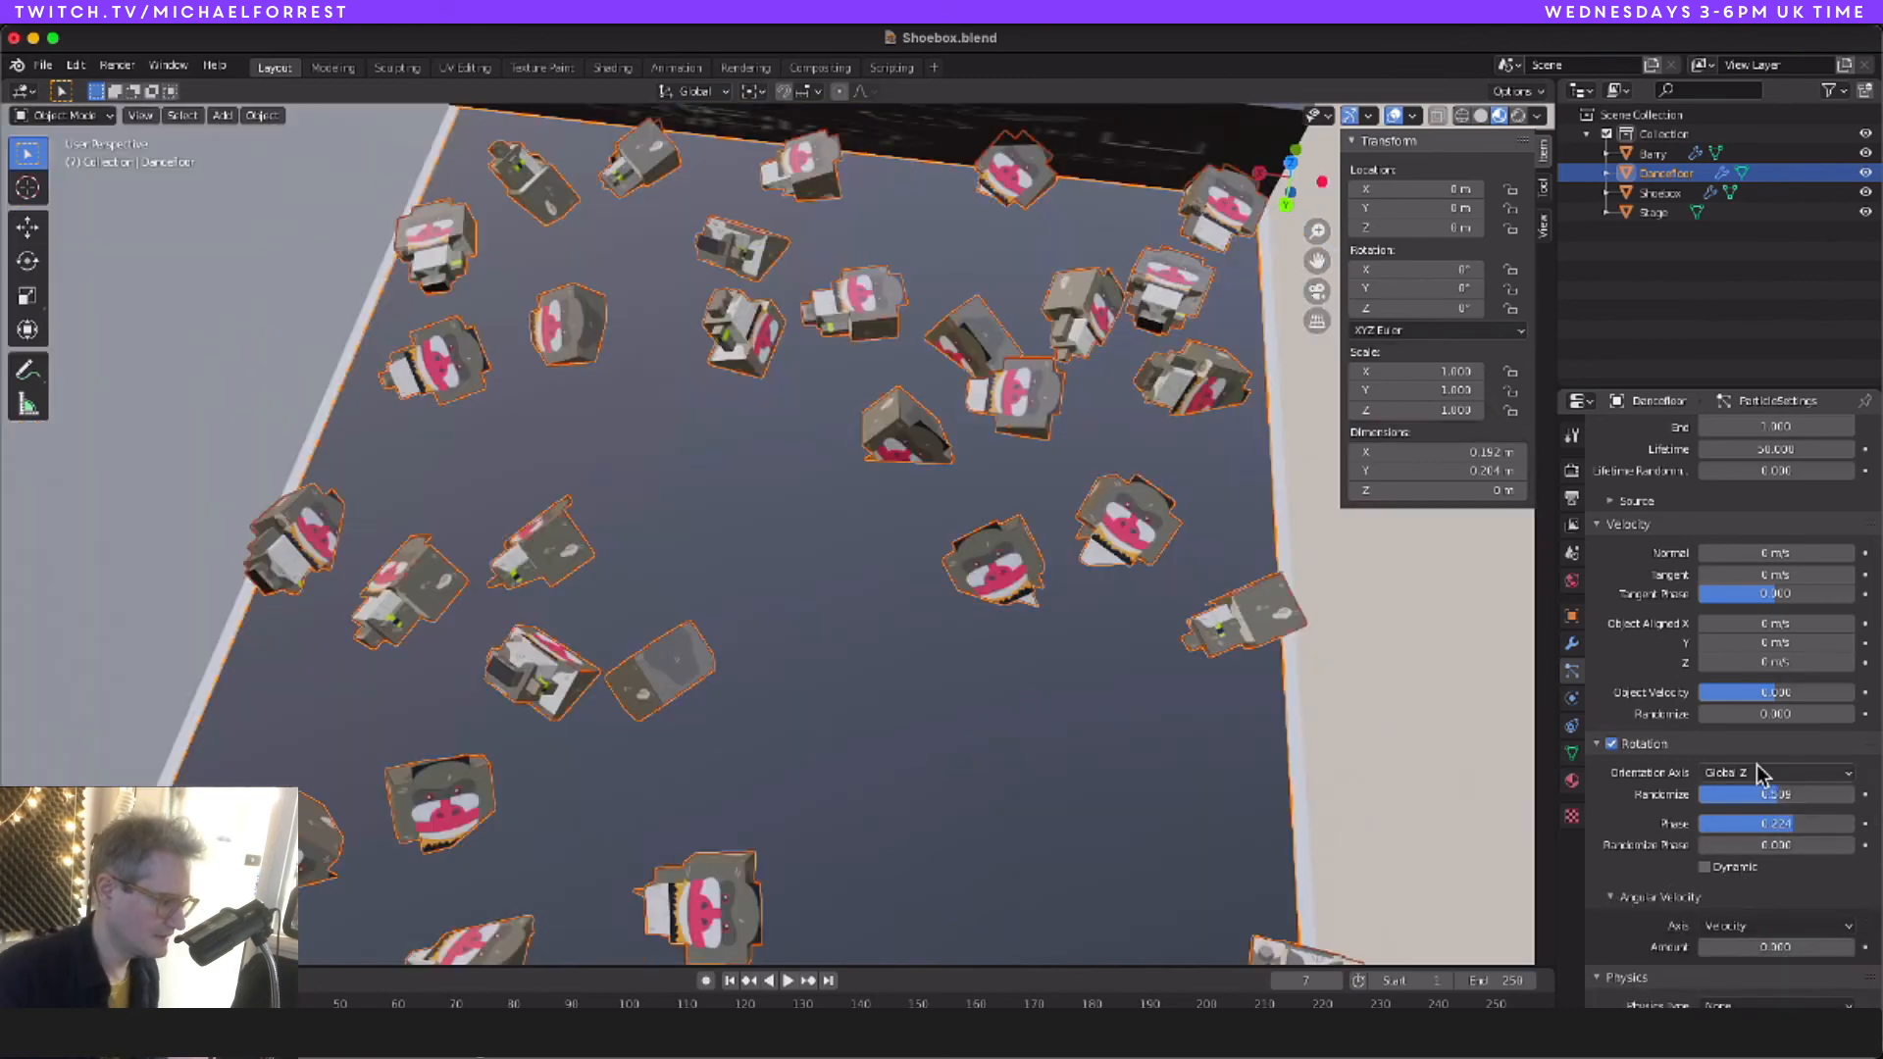
Step: Try Global Y as the particles' orientation axis, then use Object Z with rotation randomization raised to about 0.689
{"action": "left_click", "coordinate": [1759, 775]}
{"action": "left_click", "coordinate": [1758, 900]}
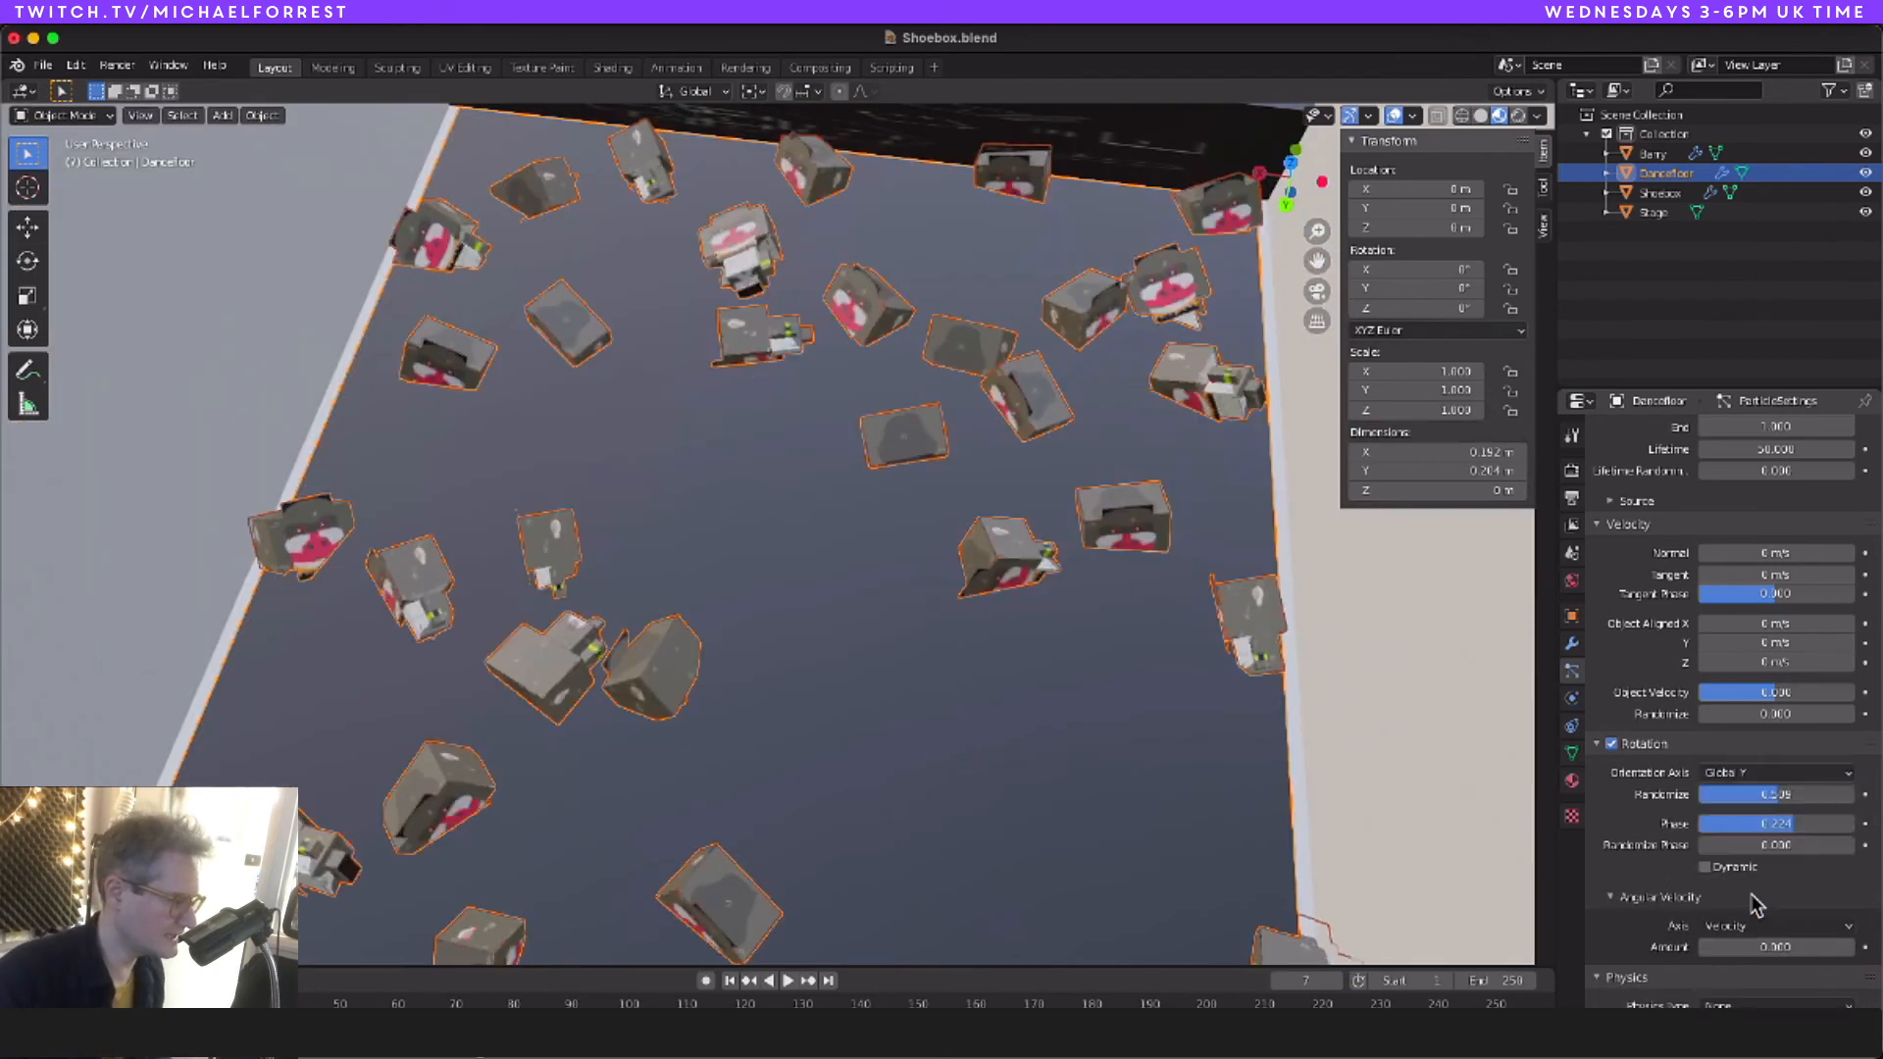
{"action": "left_click_drag", "start_coordinate": [1750, 795], "coordinate": [1790, 795]}
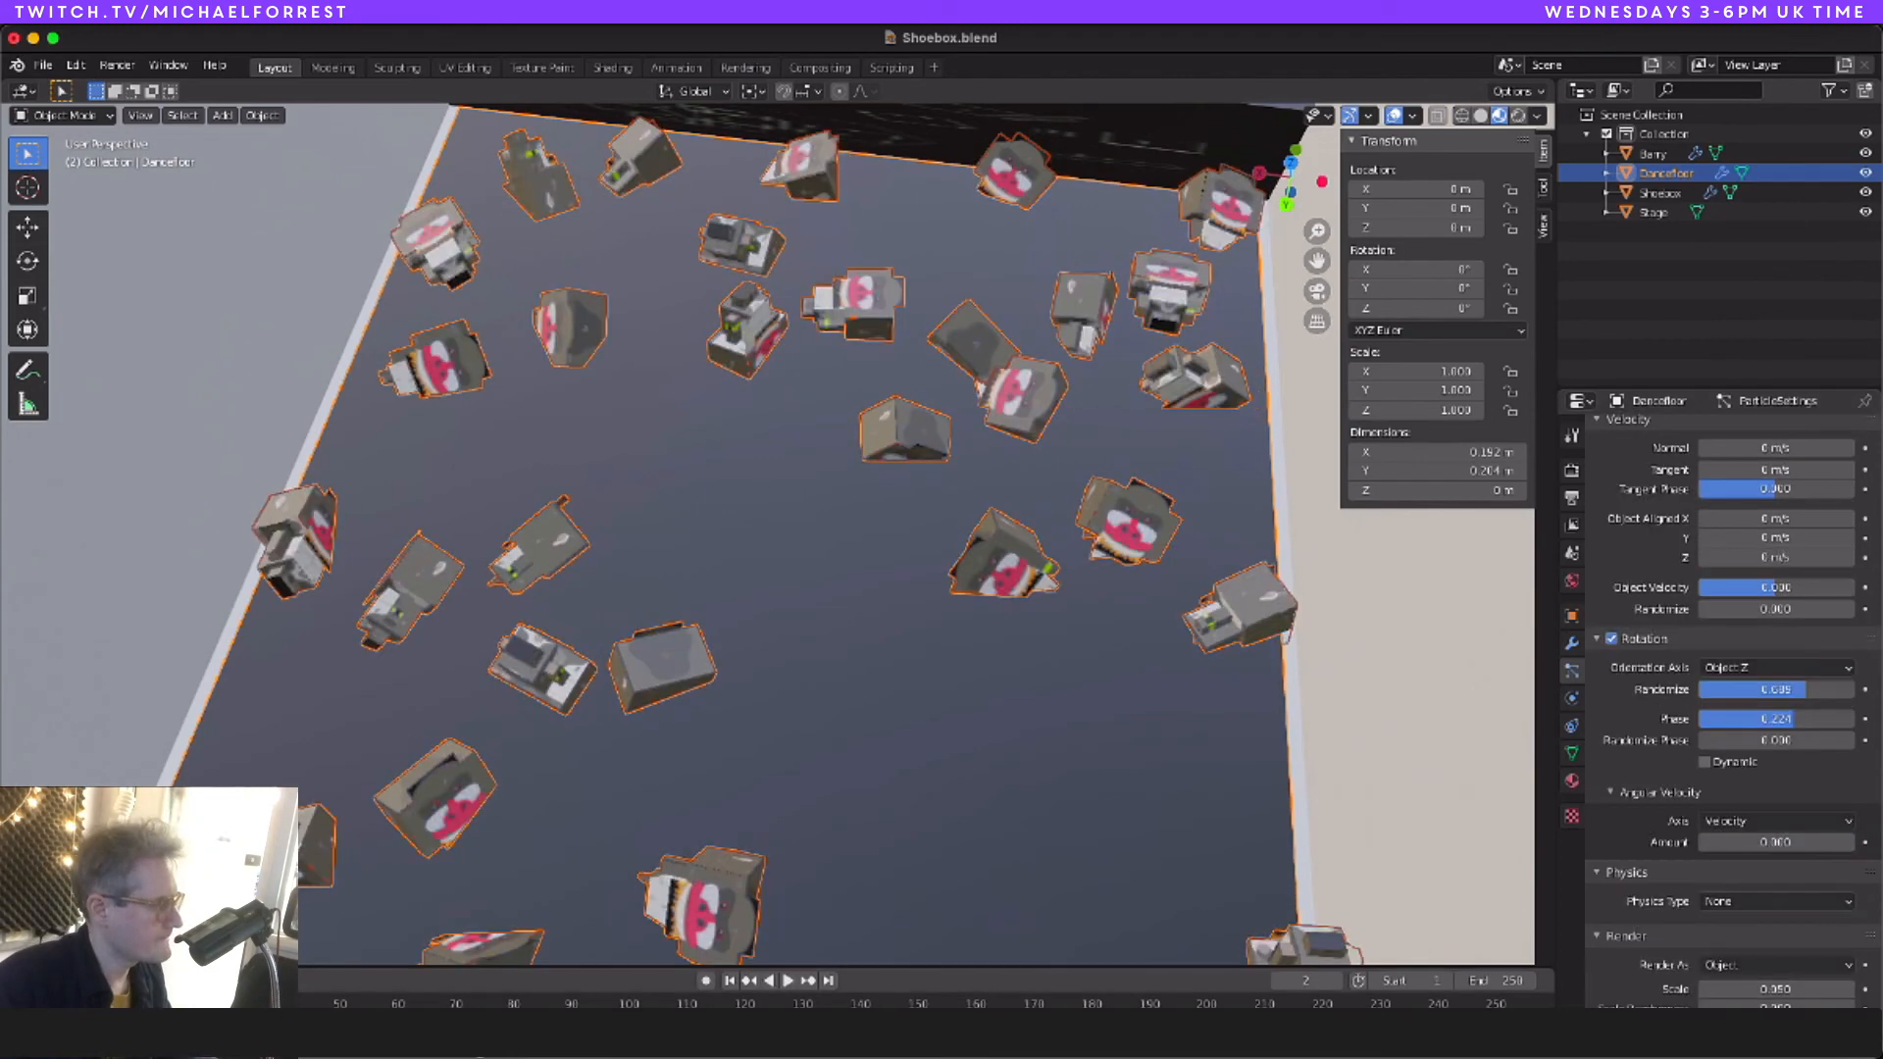
Step: Switch to Unity and examine the imported Barry crowd on the dance floor from above and at floor level
{"action": "key", "text": "super+Tab"}
{"action": "key", "text": "super+Tab"}
{"action": "key", "text": "super+Tab"}
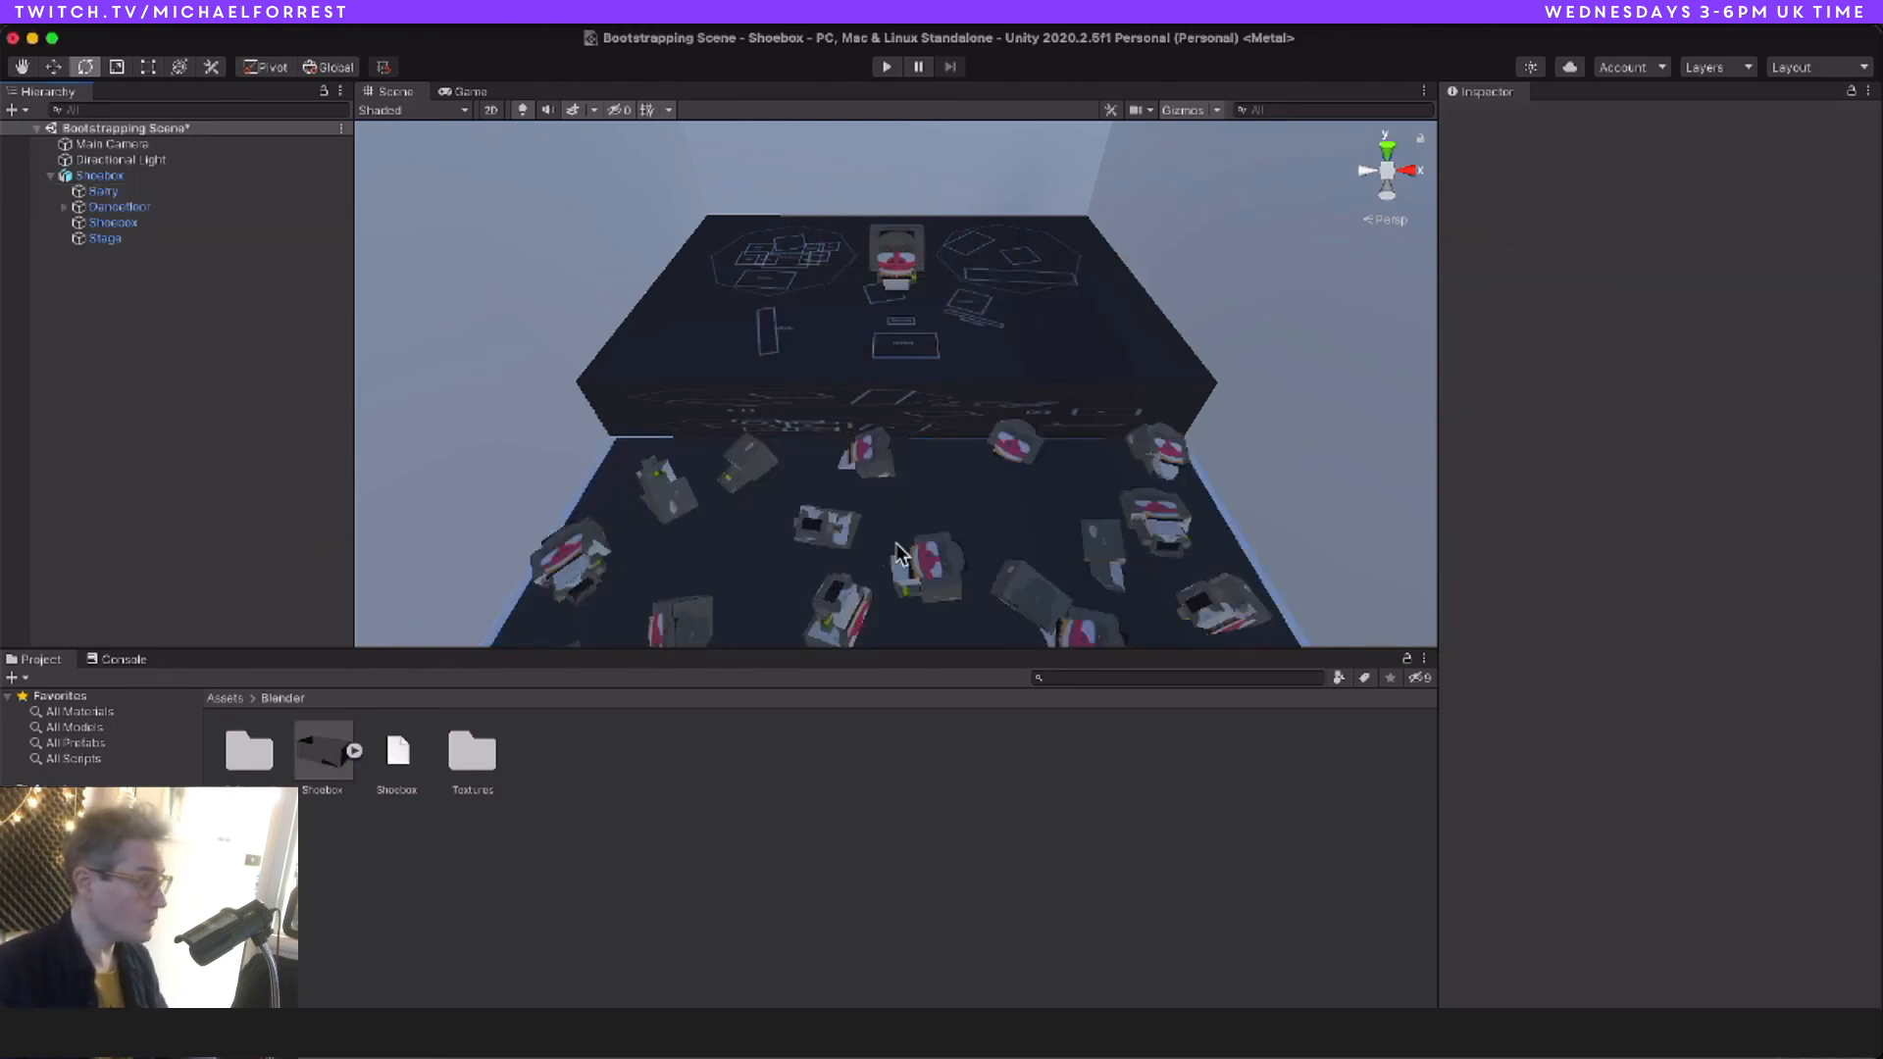
{"action": "scroll", "coordinate": [896, 543], "scroll_direction": "down", "scroll_amount": 15}
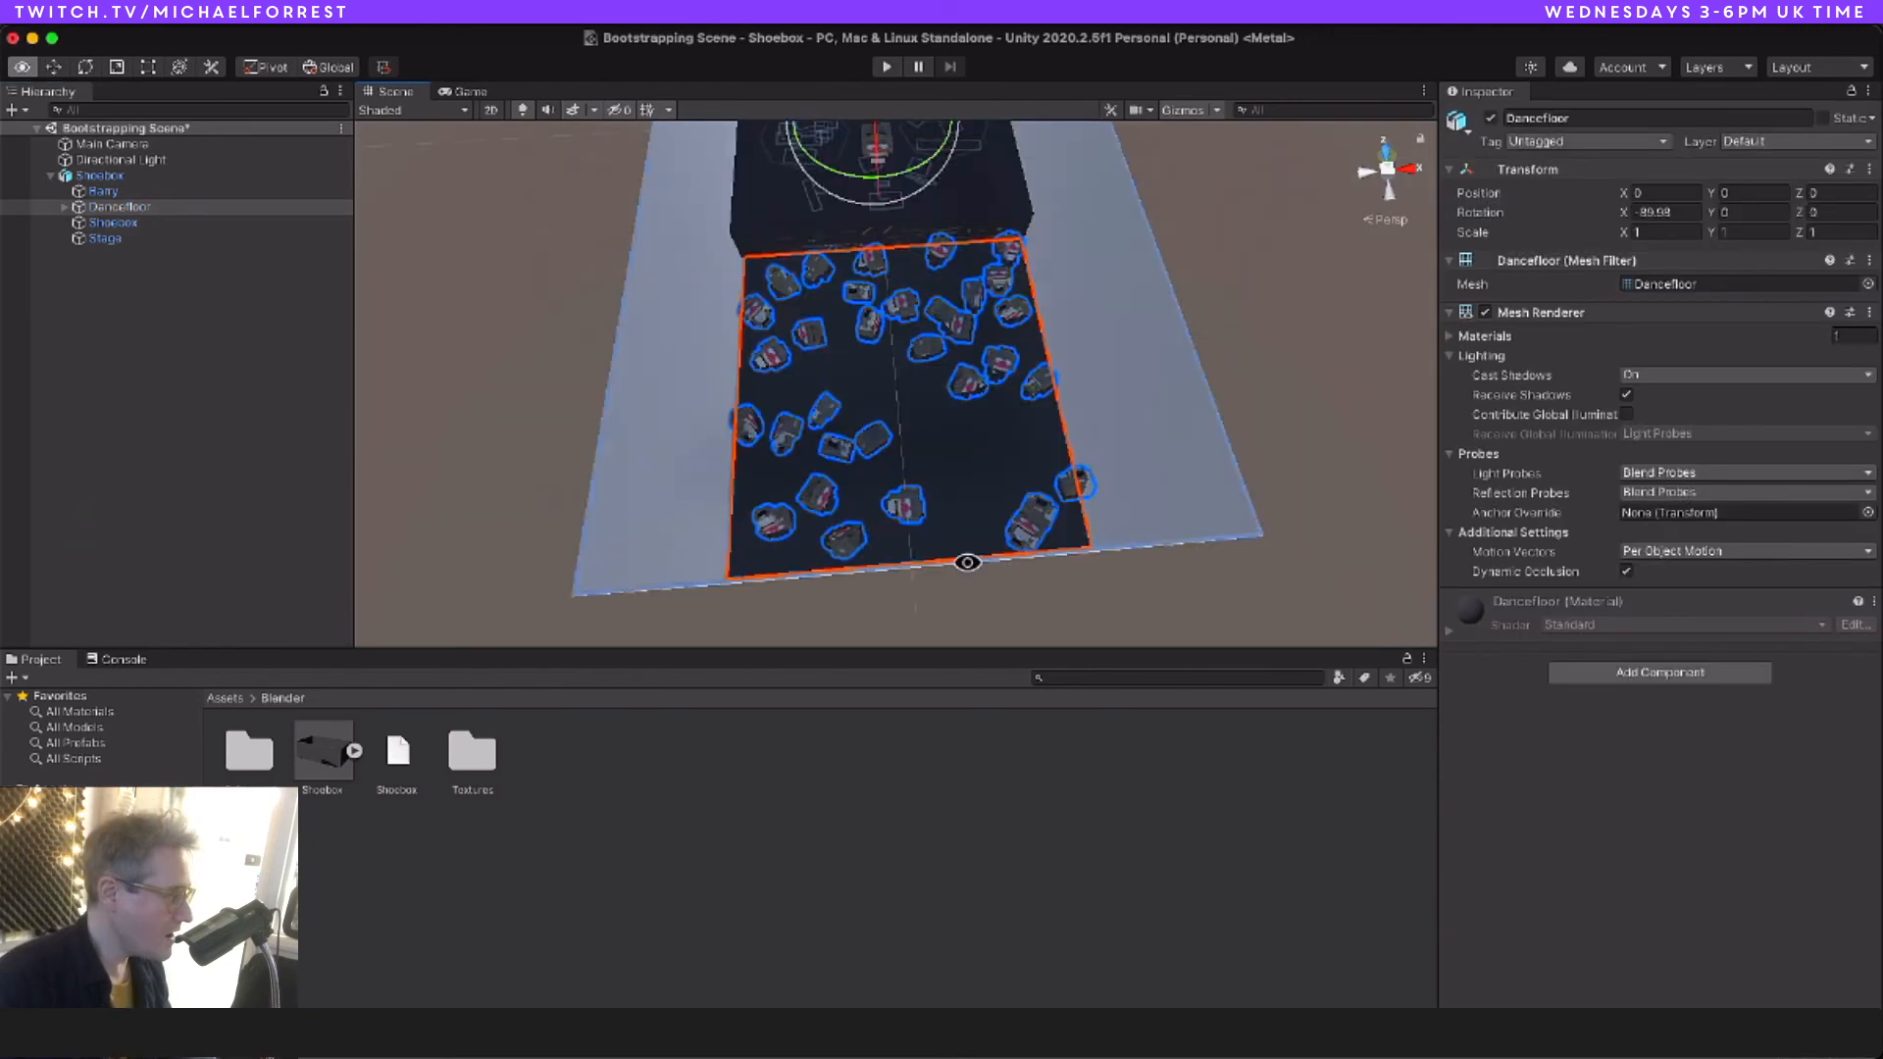
{"action": "left_click_drag", "start_coordinate": [967, 562], "coordinate": [1030, 280], "text": "alt"}
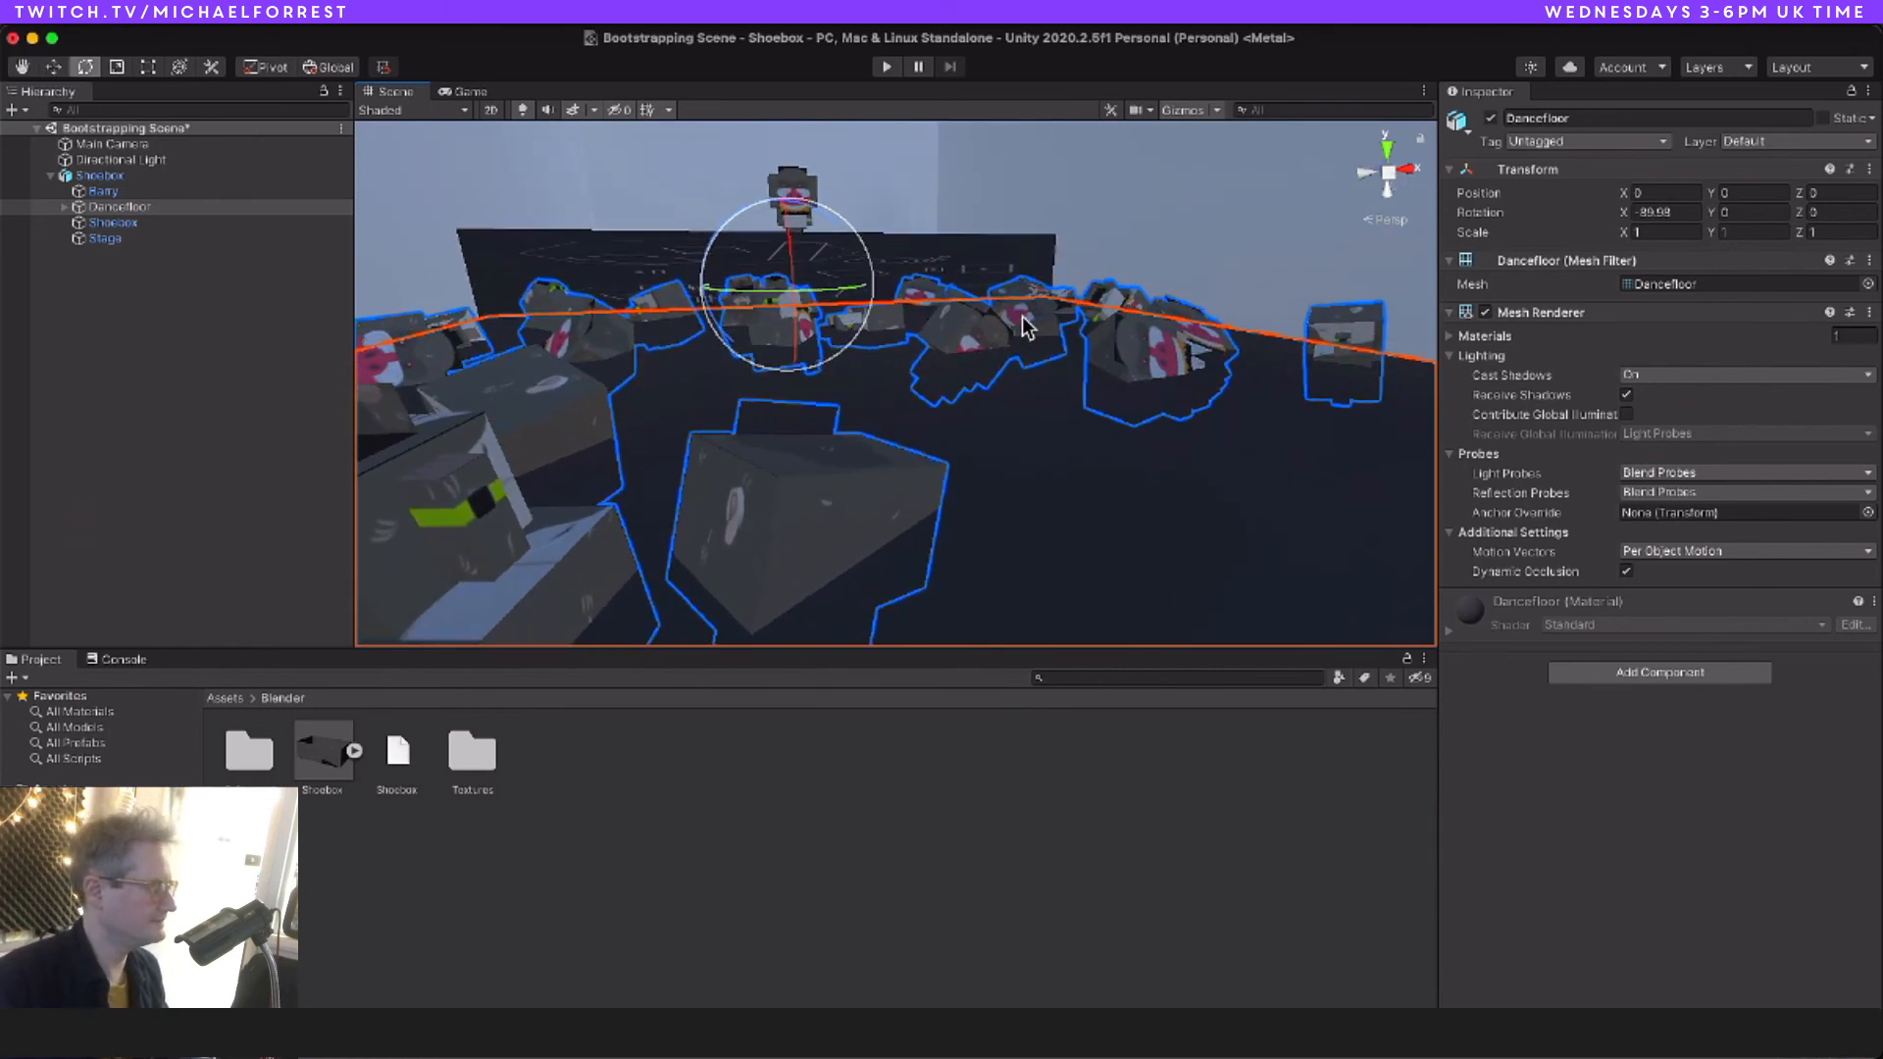
Step: Align the Main Camera with the current scene view
{"action": "left_click", "coordinate": [146, 145]}
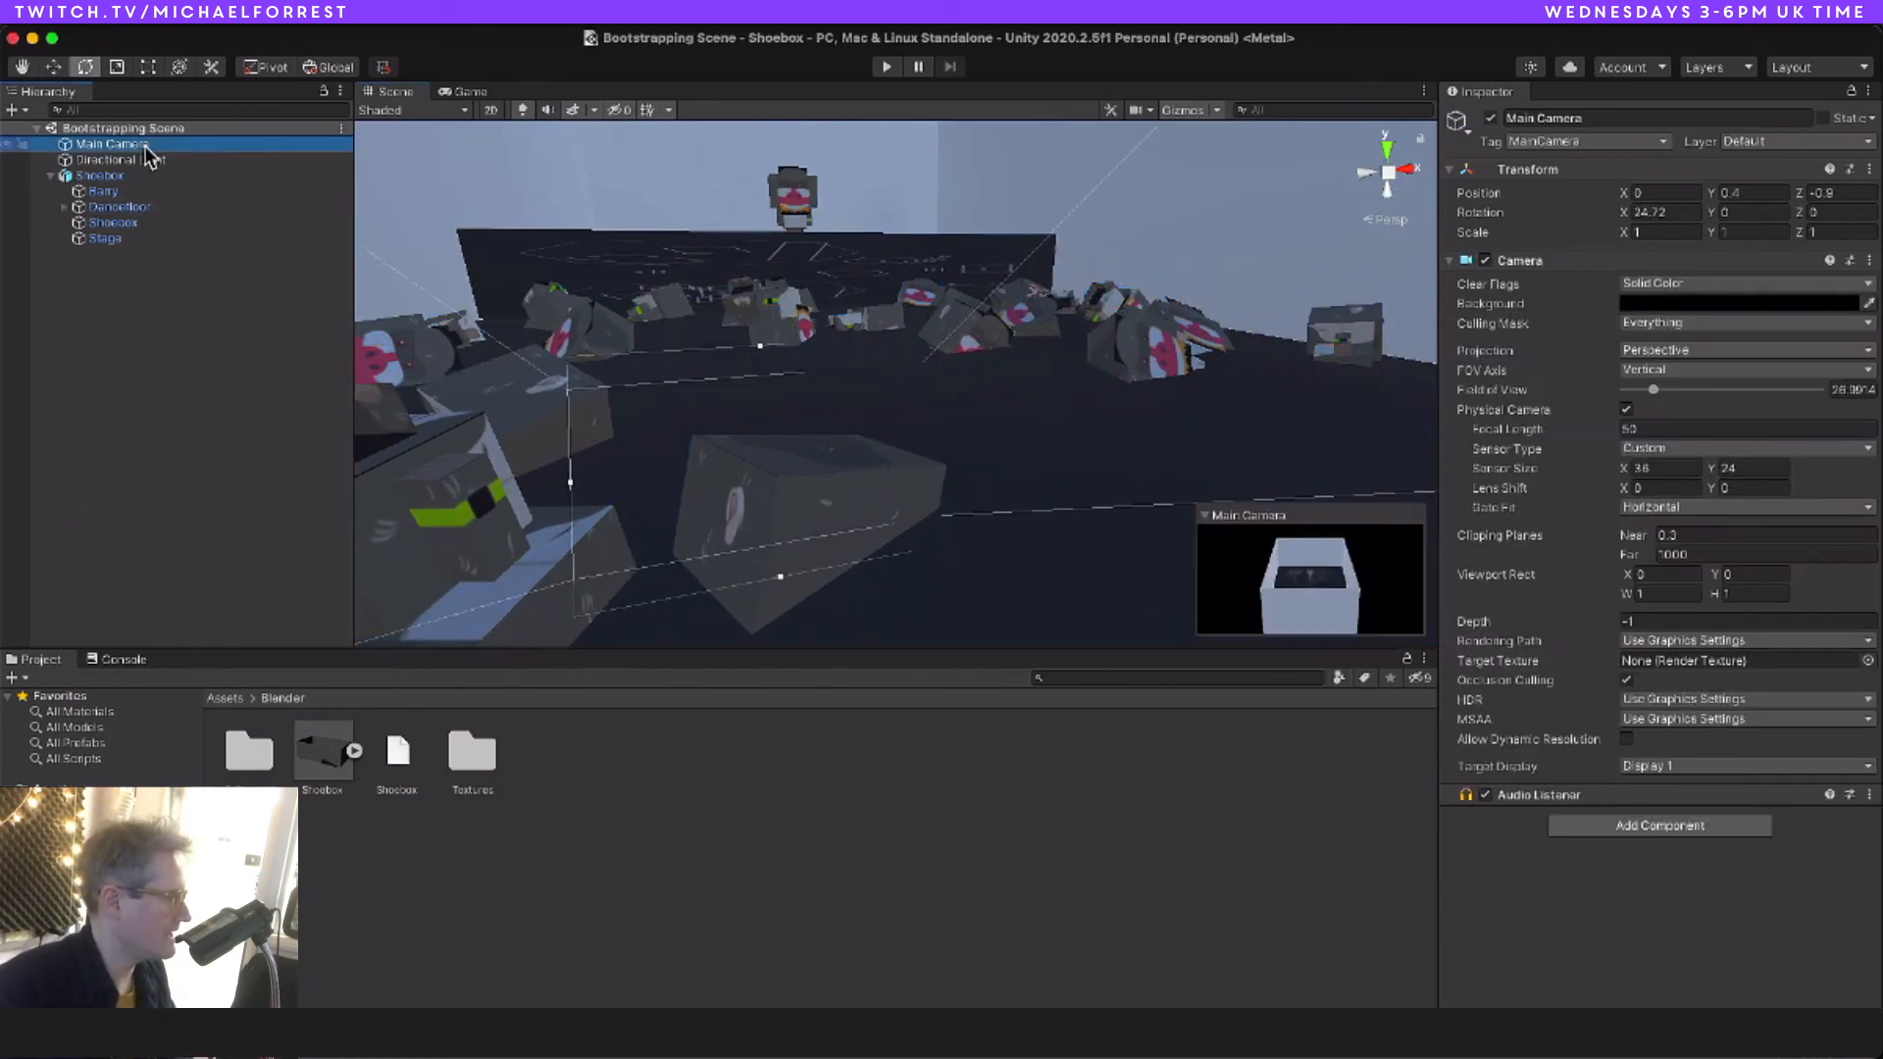
{"action": "left_click", "coordinate": [279, 12]}
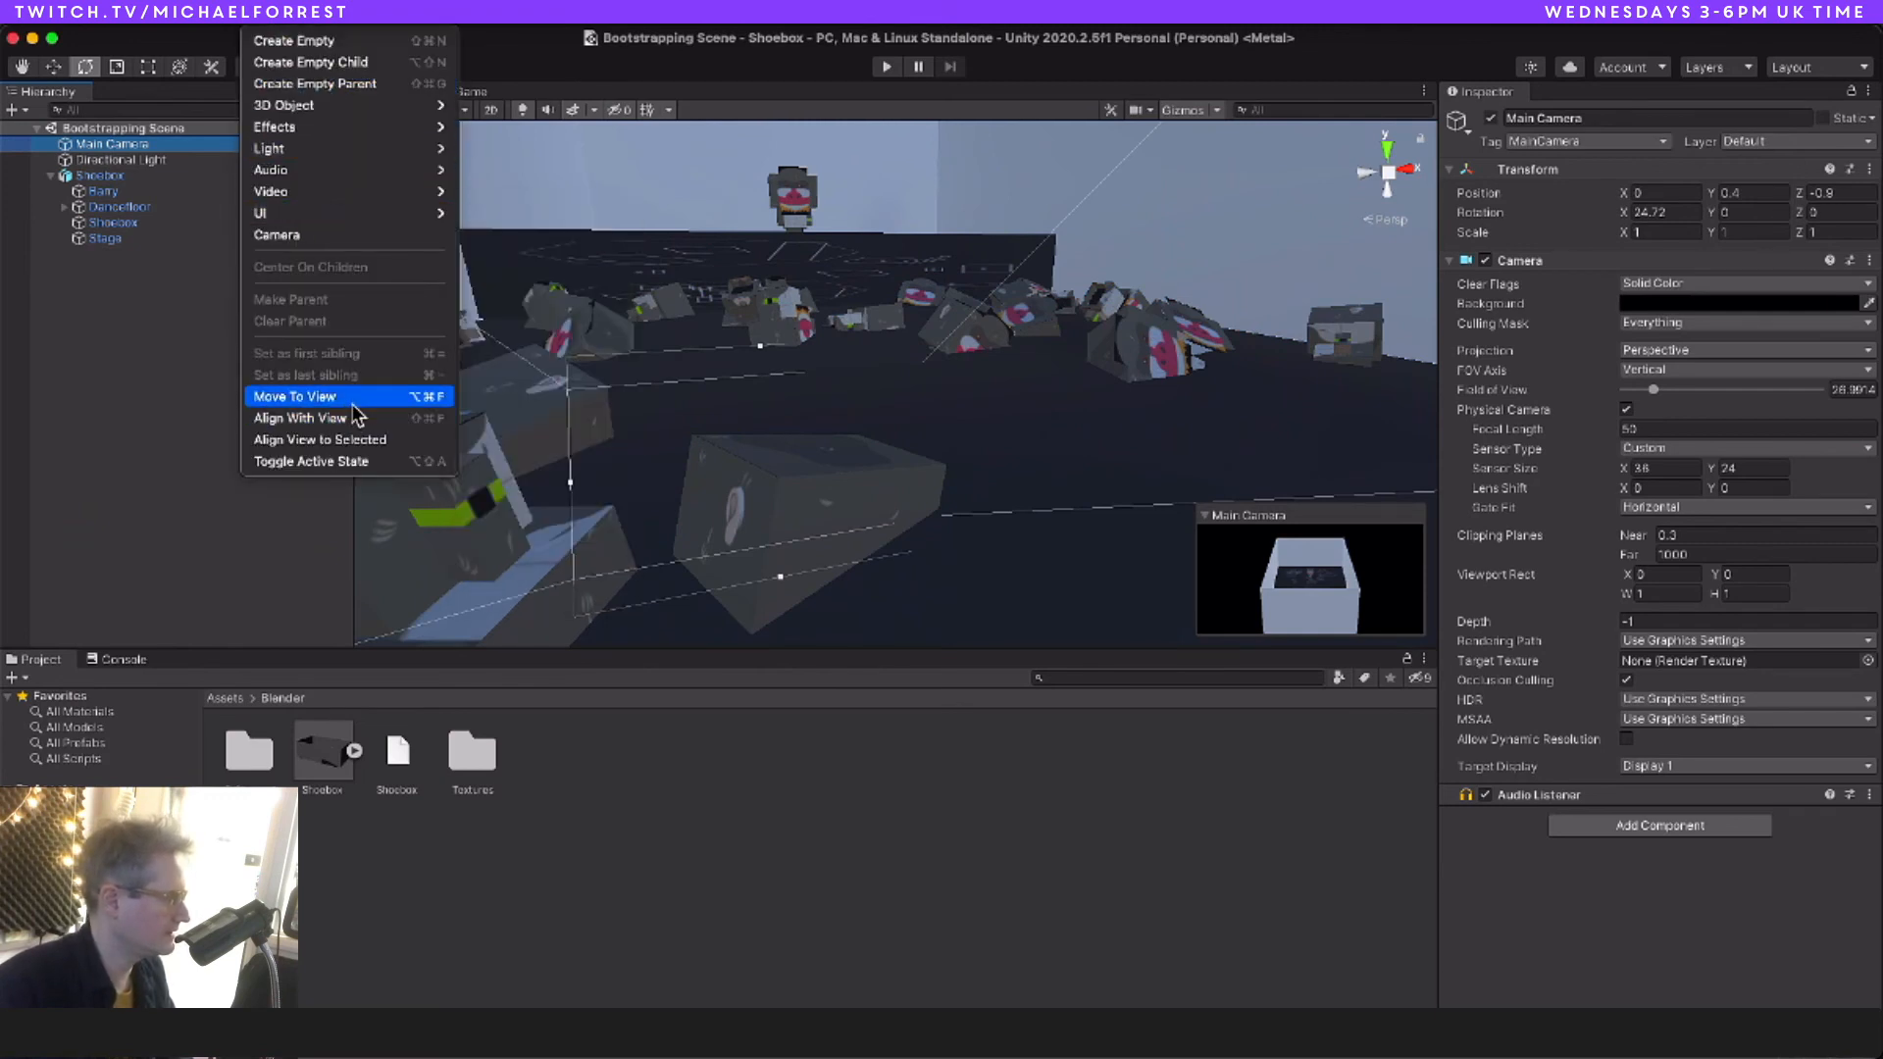
{"action": "left_click", "coordinate": [356, 442]}
{"action": "left_click", "coordinate": [260, 11]}
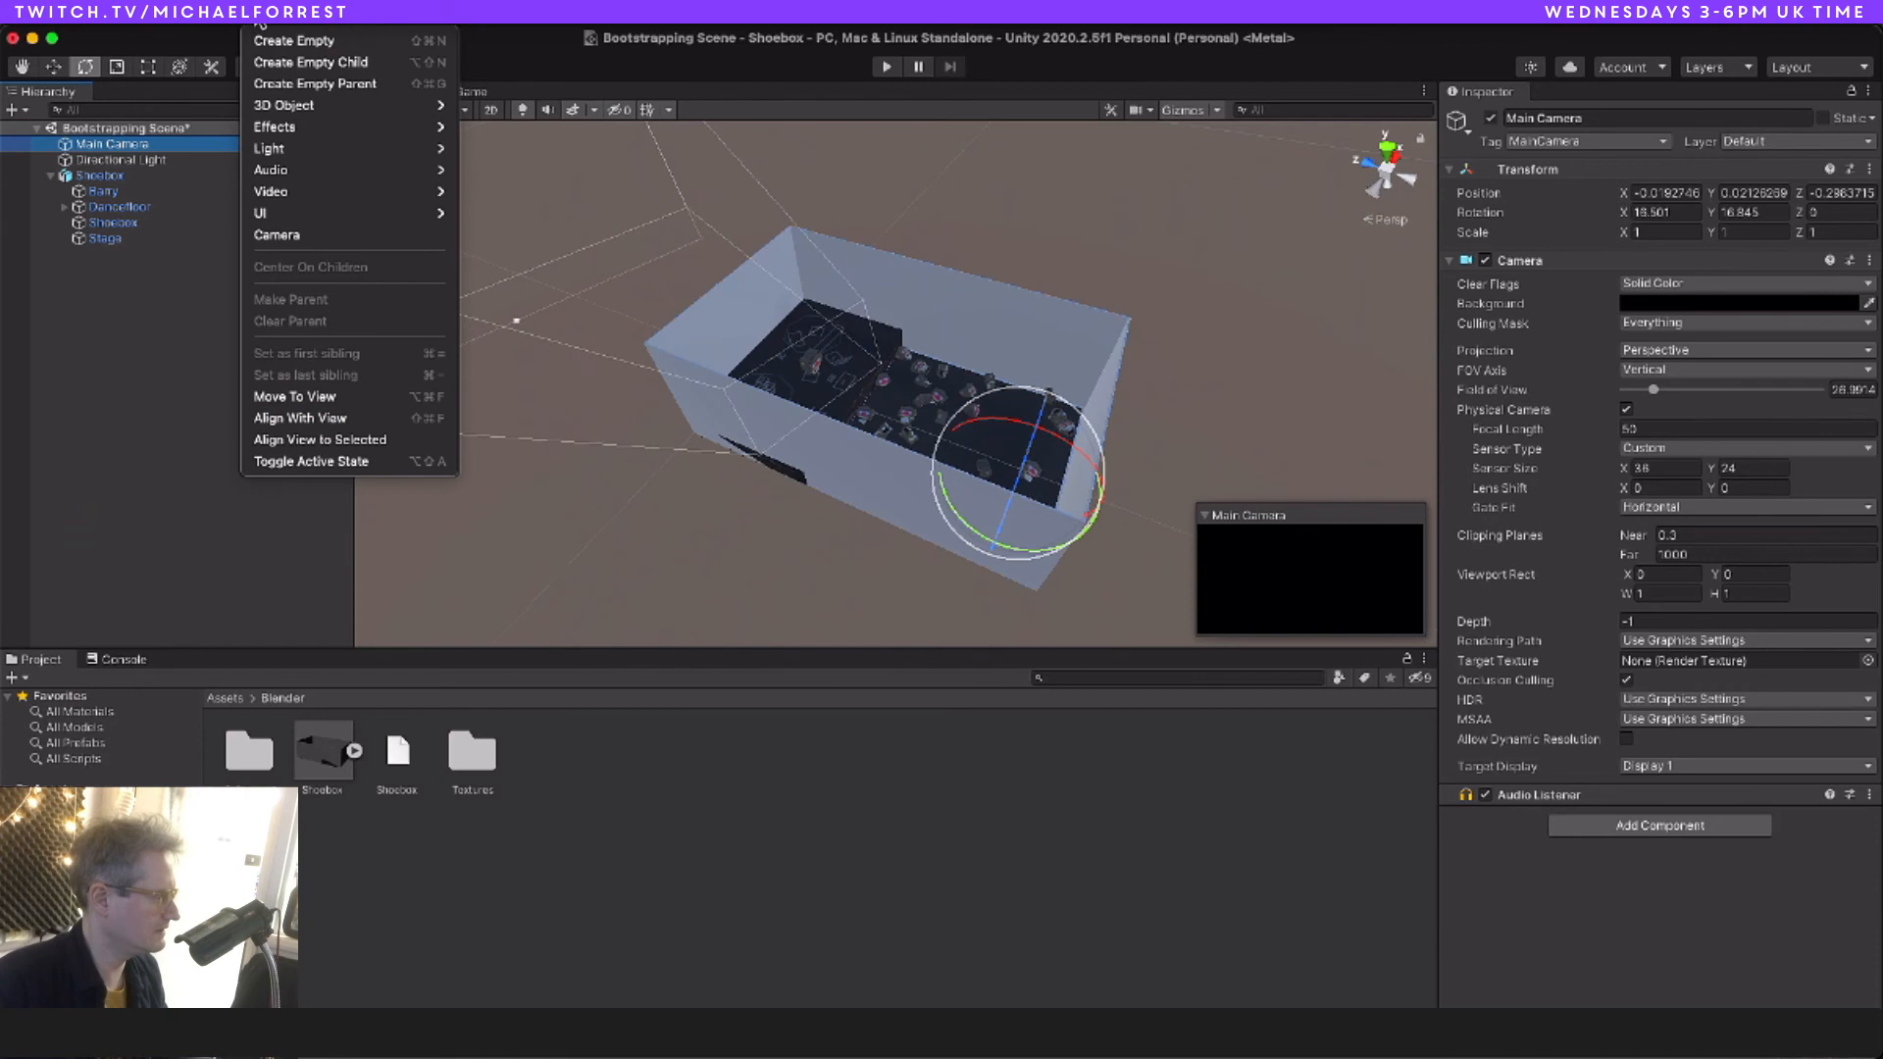
{"action": "left_click", "coordinate": [333, 420]}
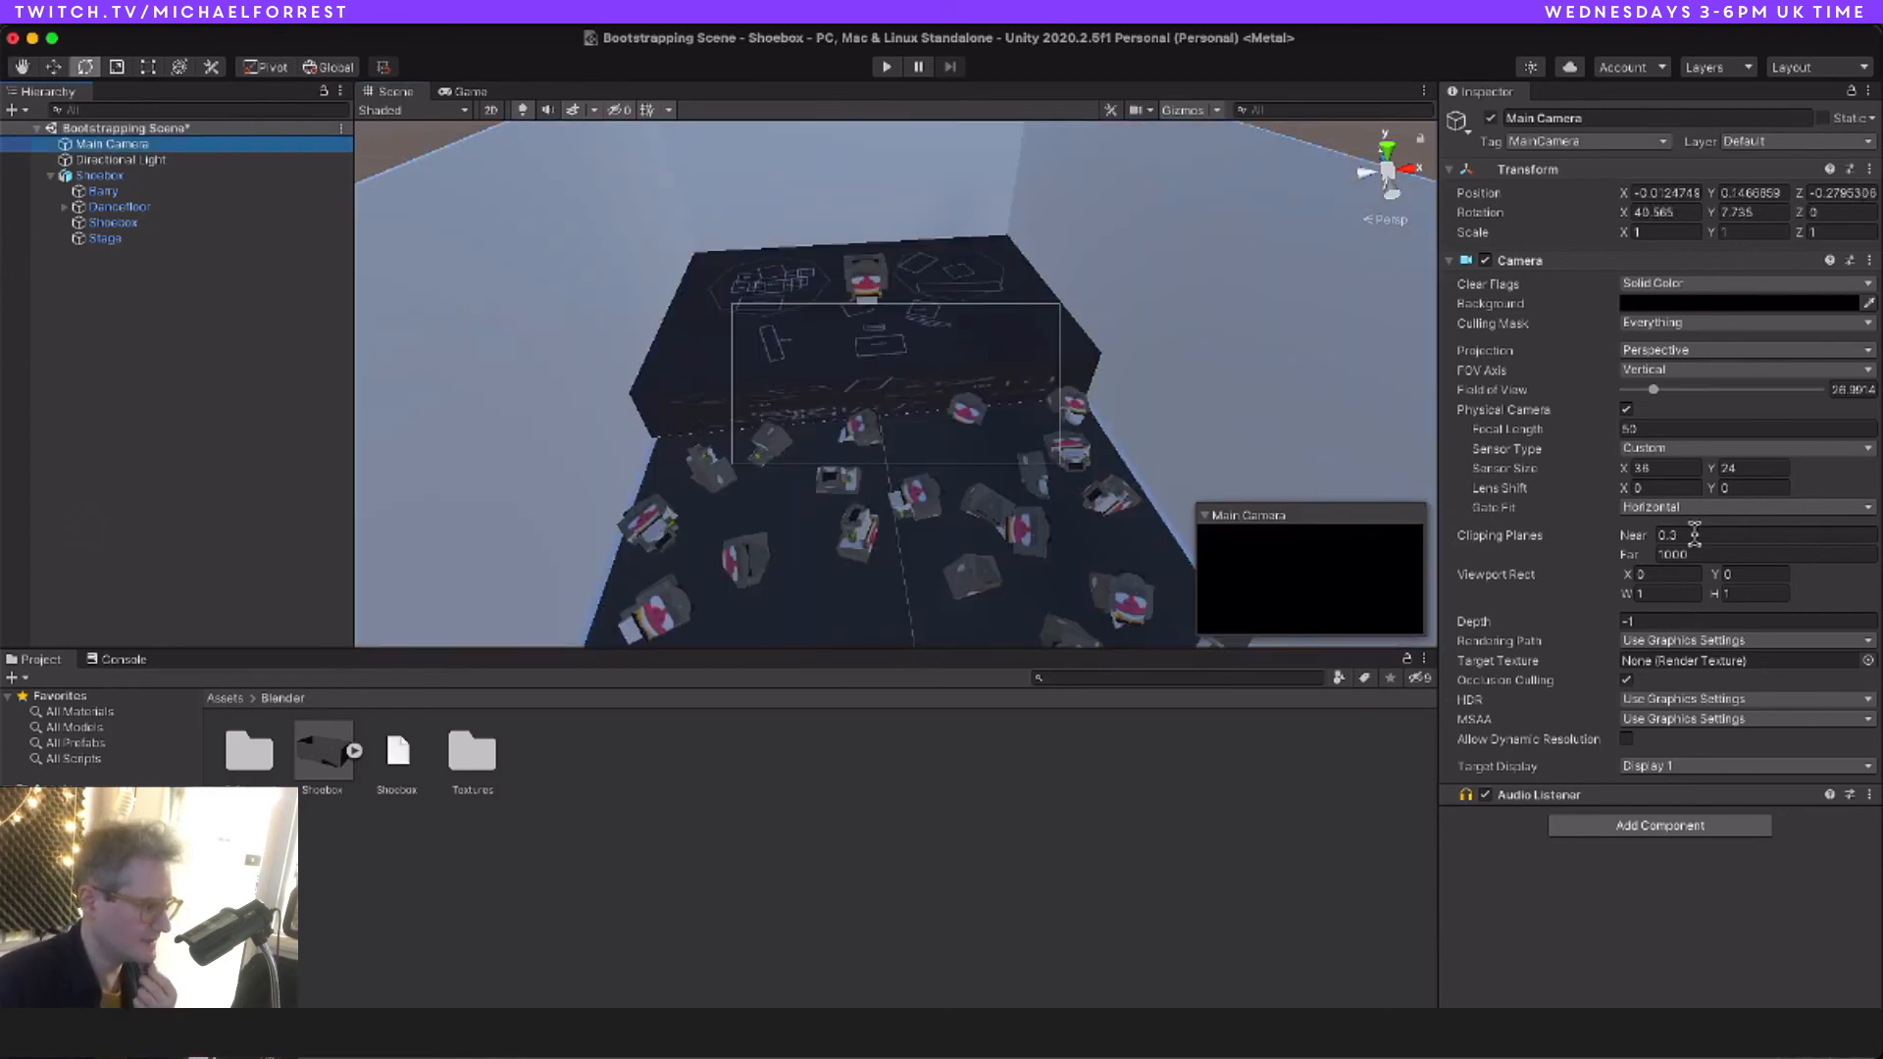
Step: Set the Main Camera's near clipping plane to 0.01 and check the framing in the Game view
{"action": "left_click", "coordinate": [1695, 534]}
{"action": "type", "text": "01"}
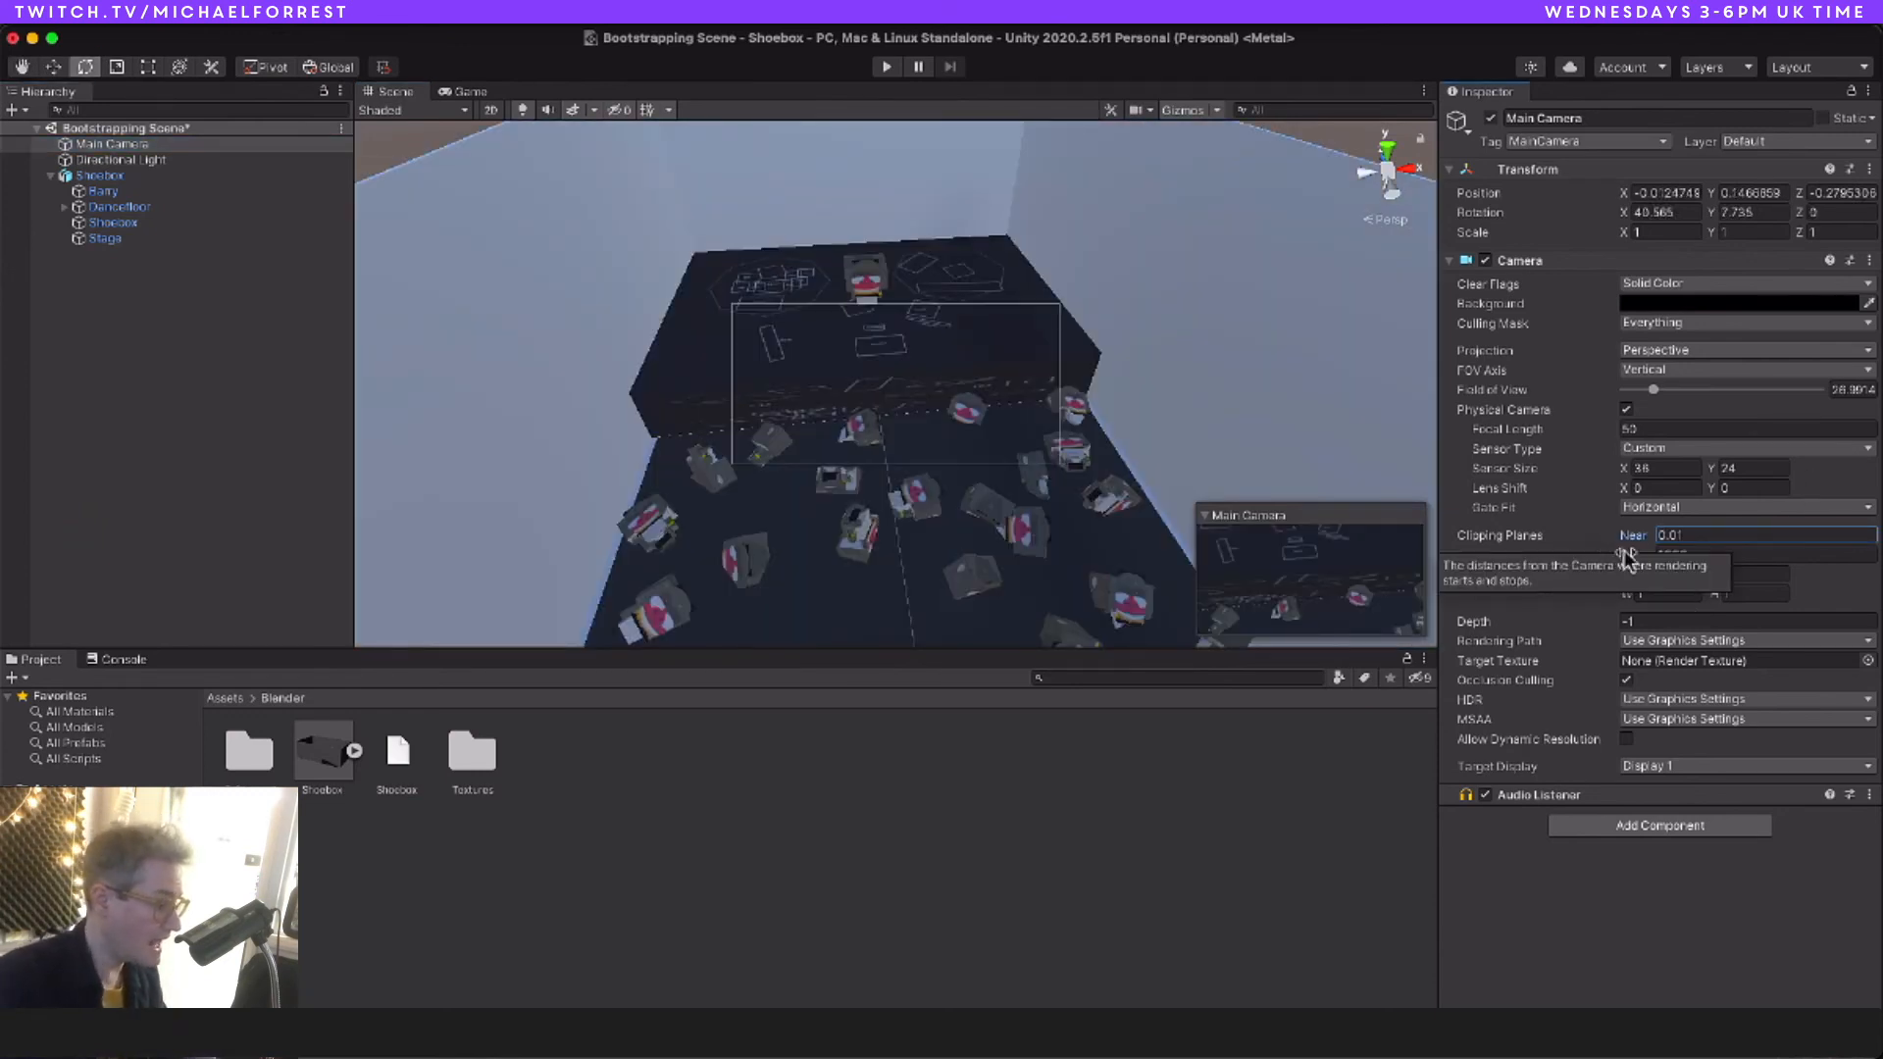
{"action": "left_click", "coordinate": [469, 91]}
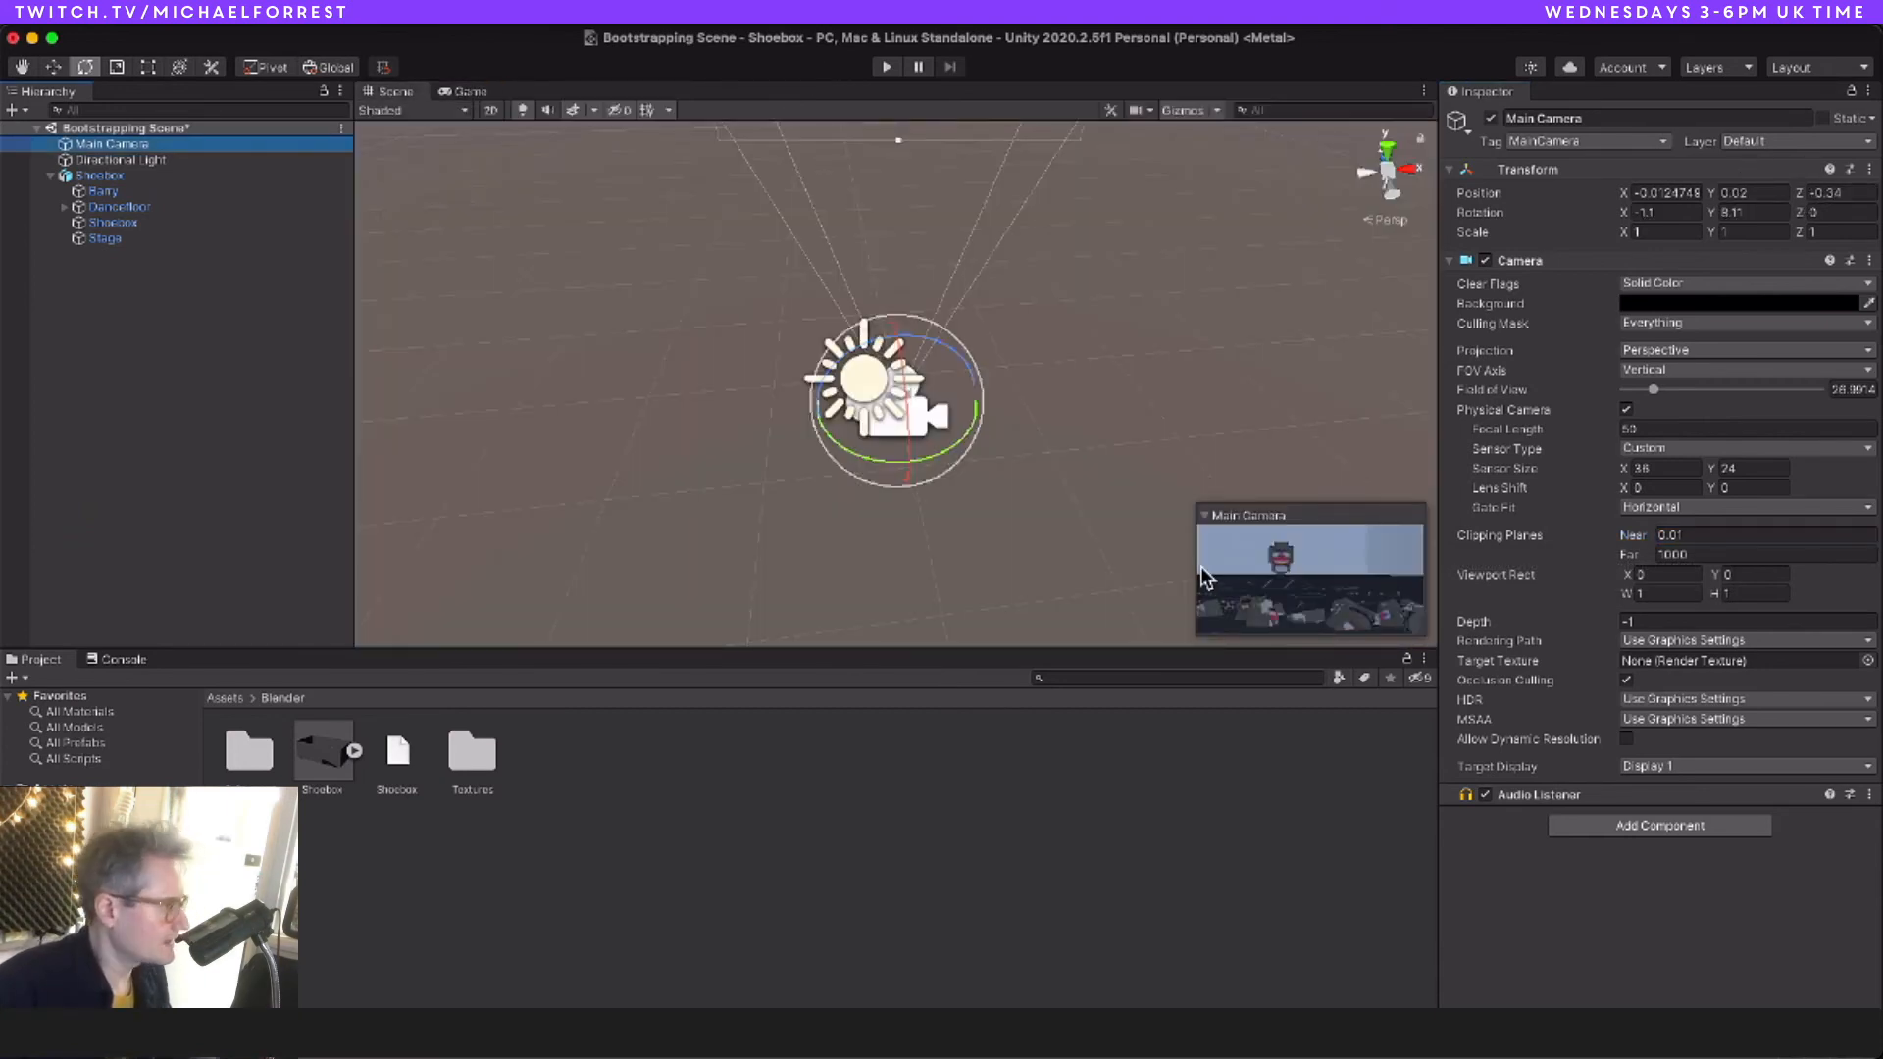
Step: Switch to Blender and copy the local Z height of the stage's top face in Edit Mode
{"action": "key", "text": "super+Tab"}
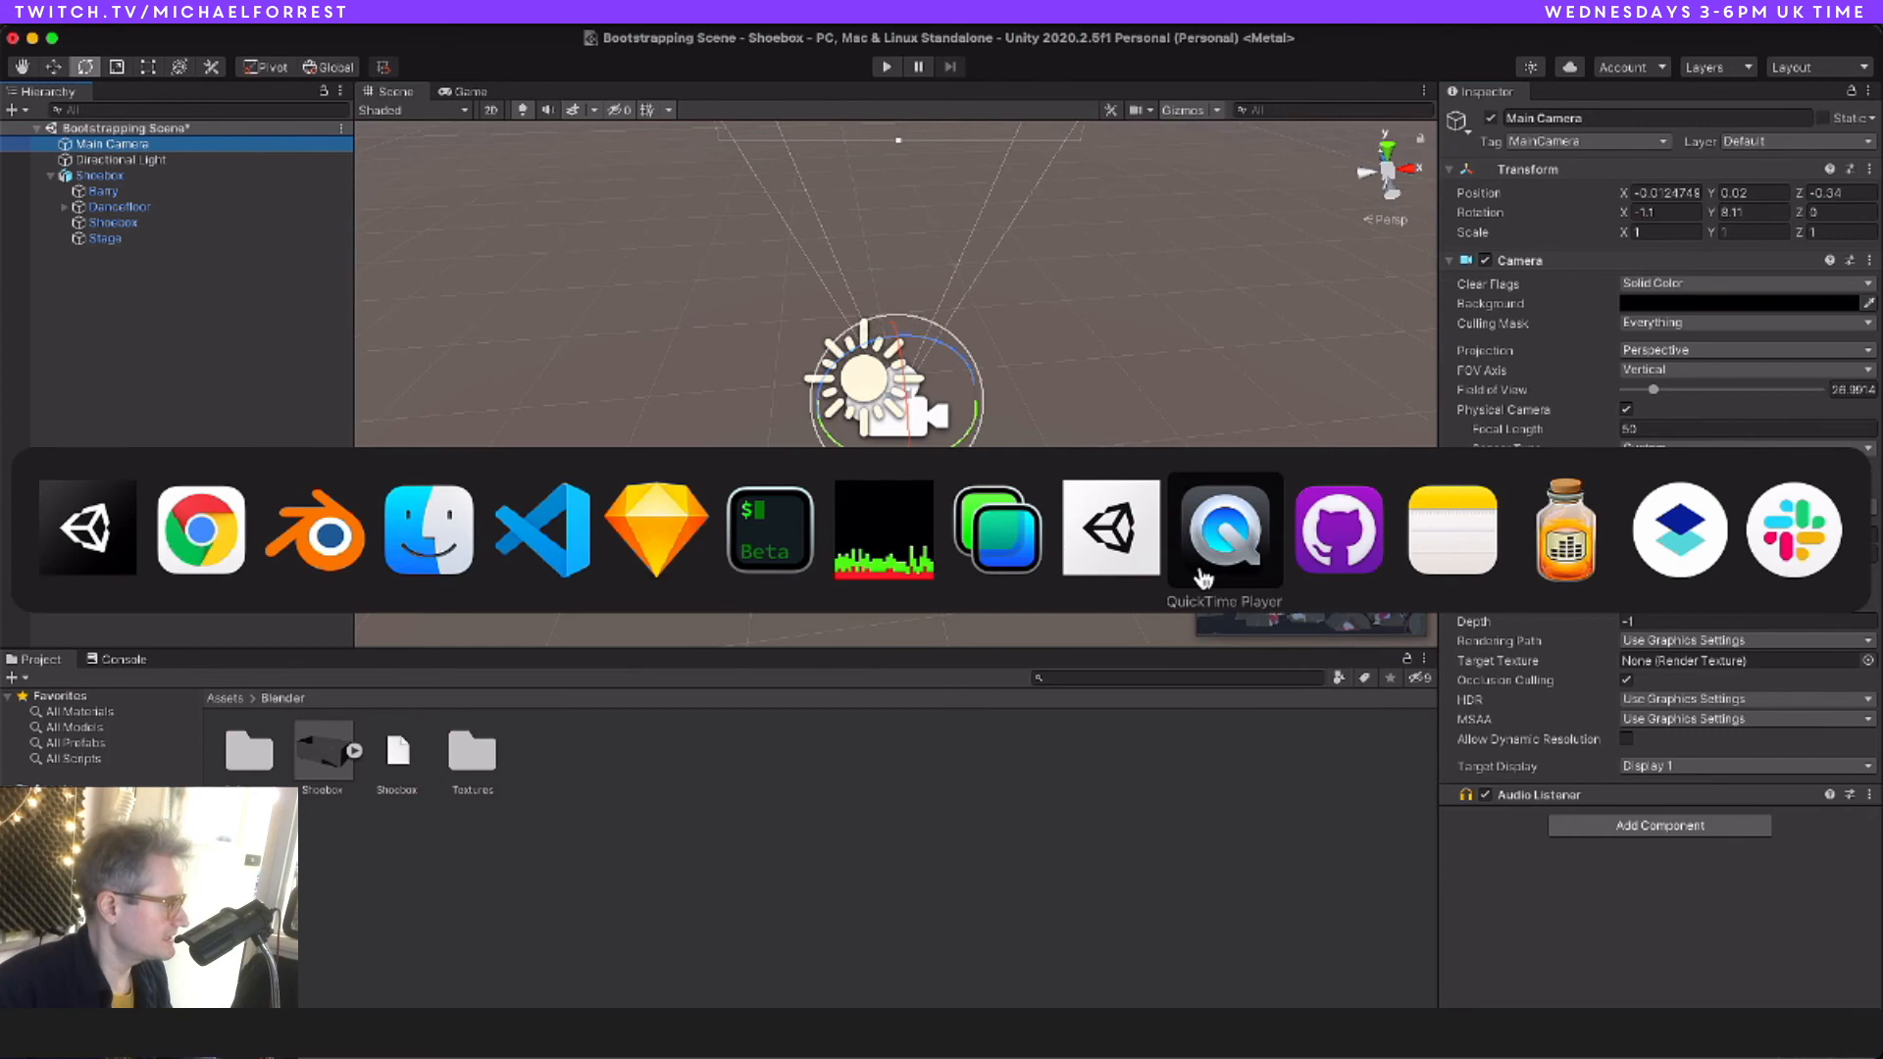
{"action": "left_click", "coordinate": [345, 573]}
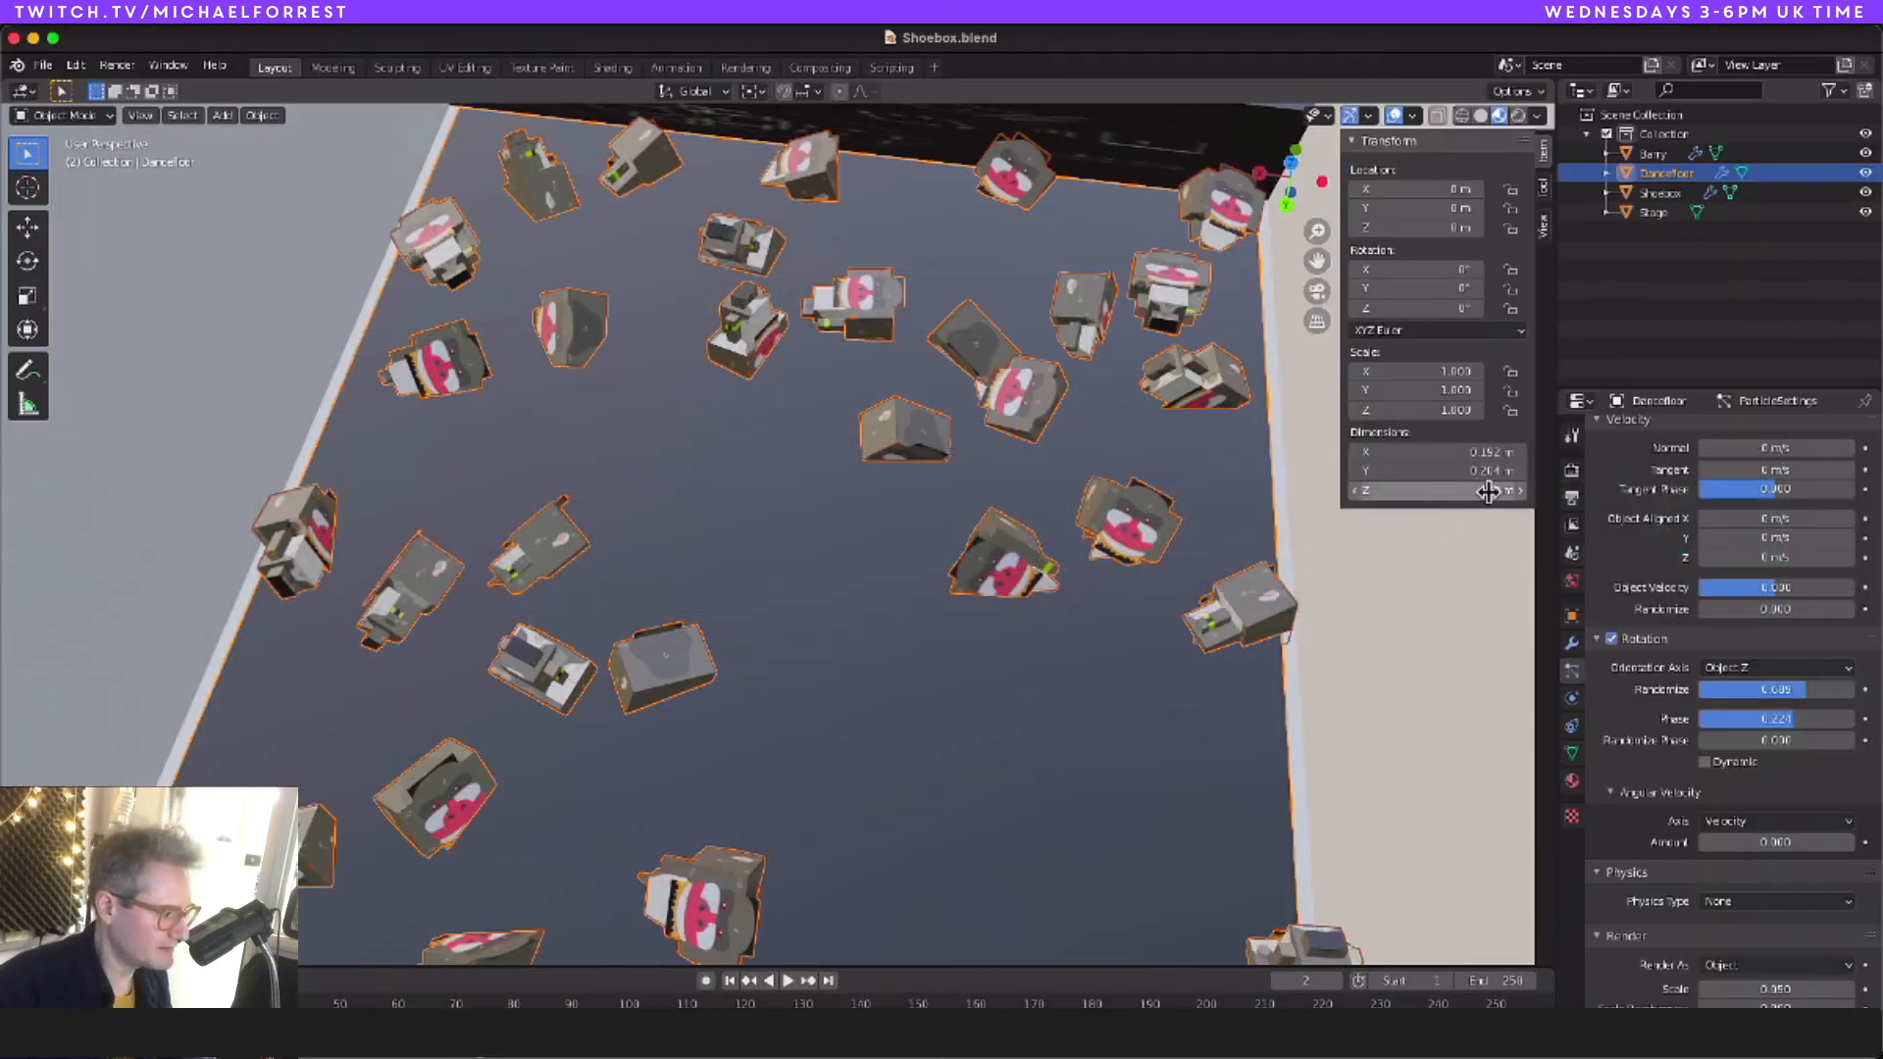
{"action": "key", "text": "super+Tab"}
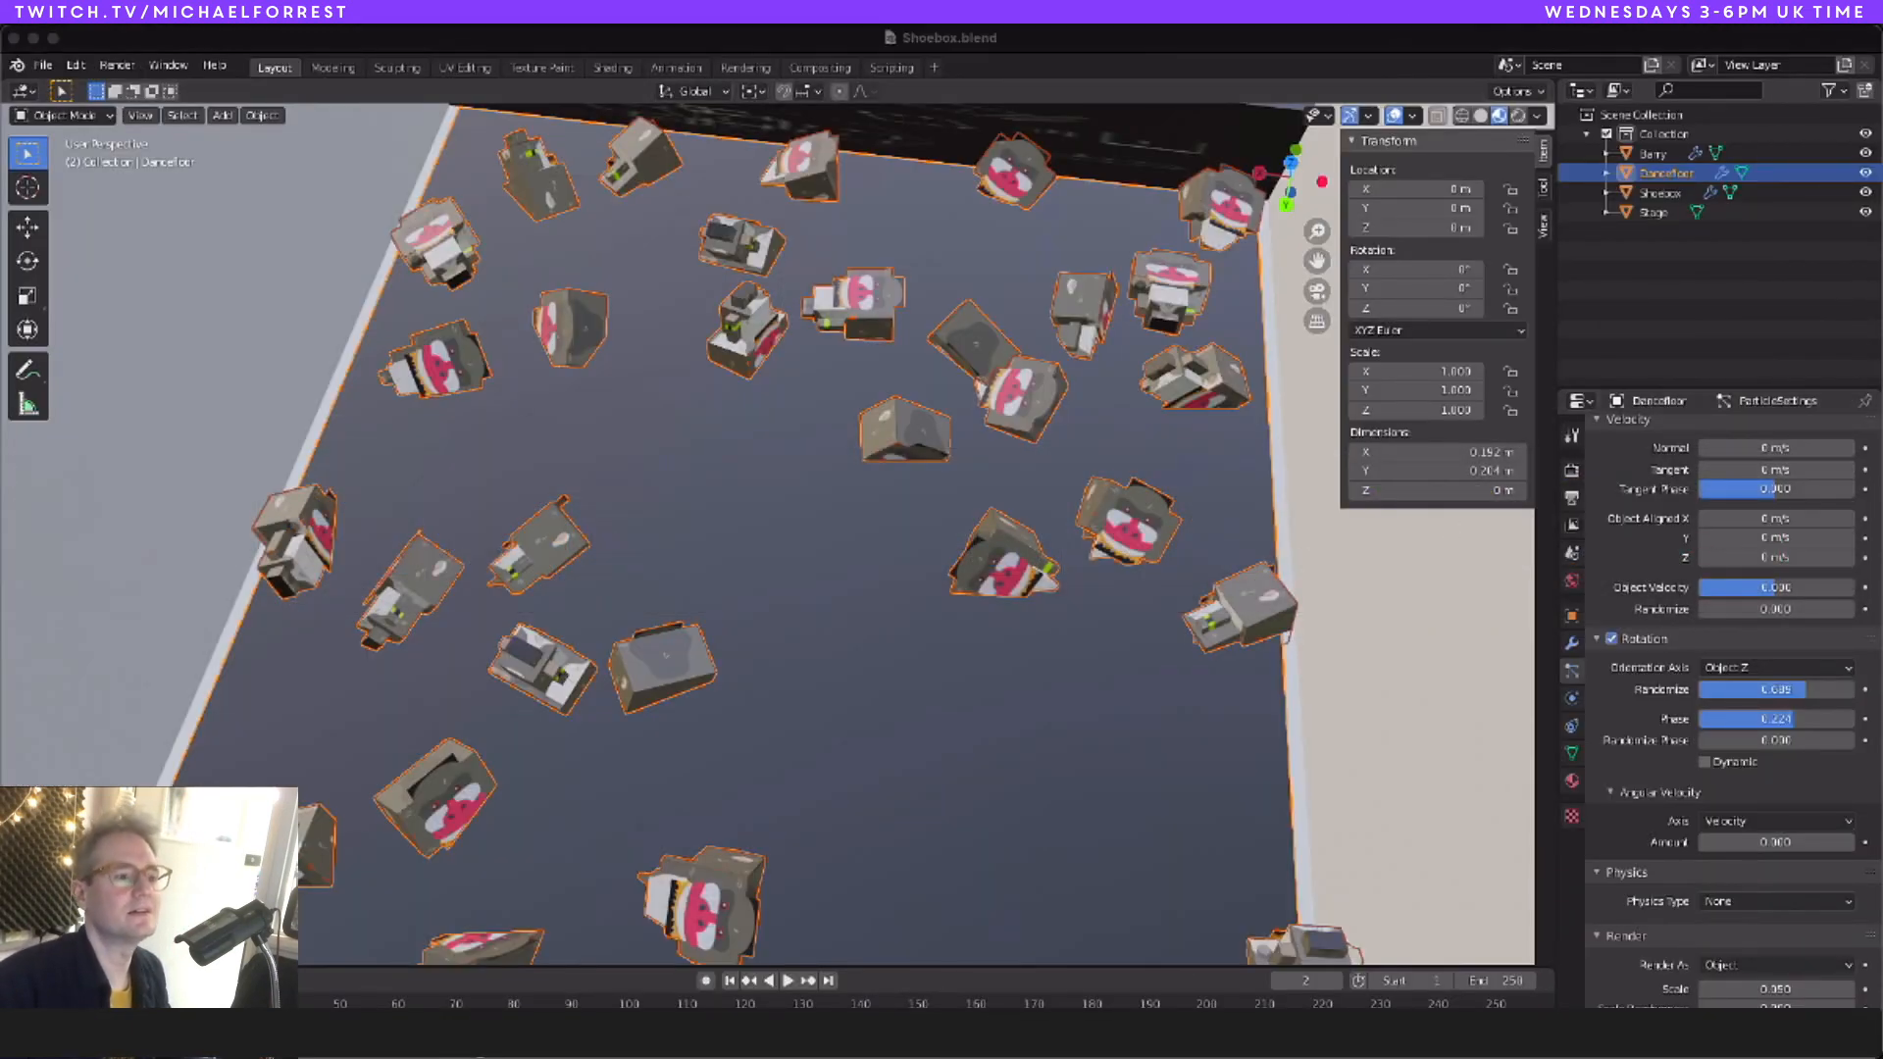
{"action": "key", "text": "super+Tab"}
{"action": "mouse_move", "coordinate": [1776, 748]}
{"action": "left_mouse_down"}
{"action": "mouse_move", "coordinate": [1717, 748]}
{"action": "mouse_move", "coordinate": [1774, 782]}
{"action": "left_mouse_up"}
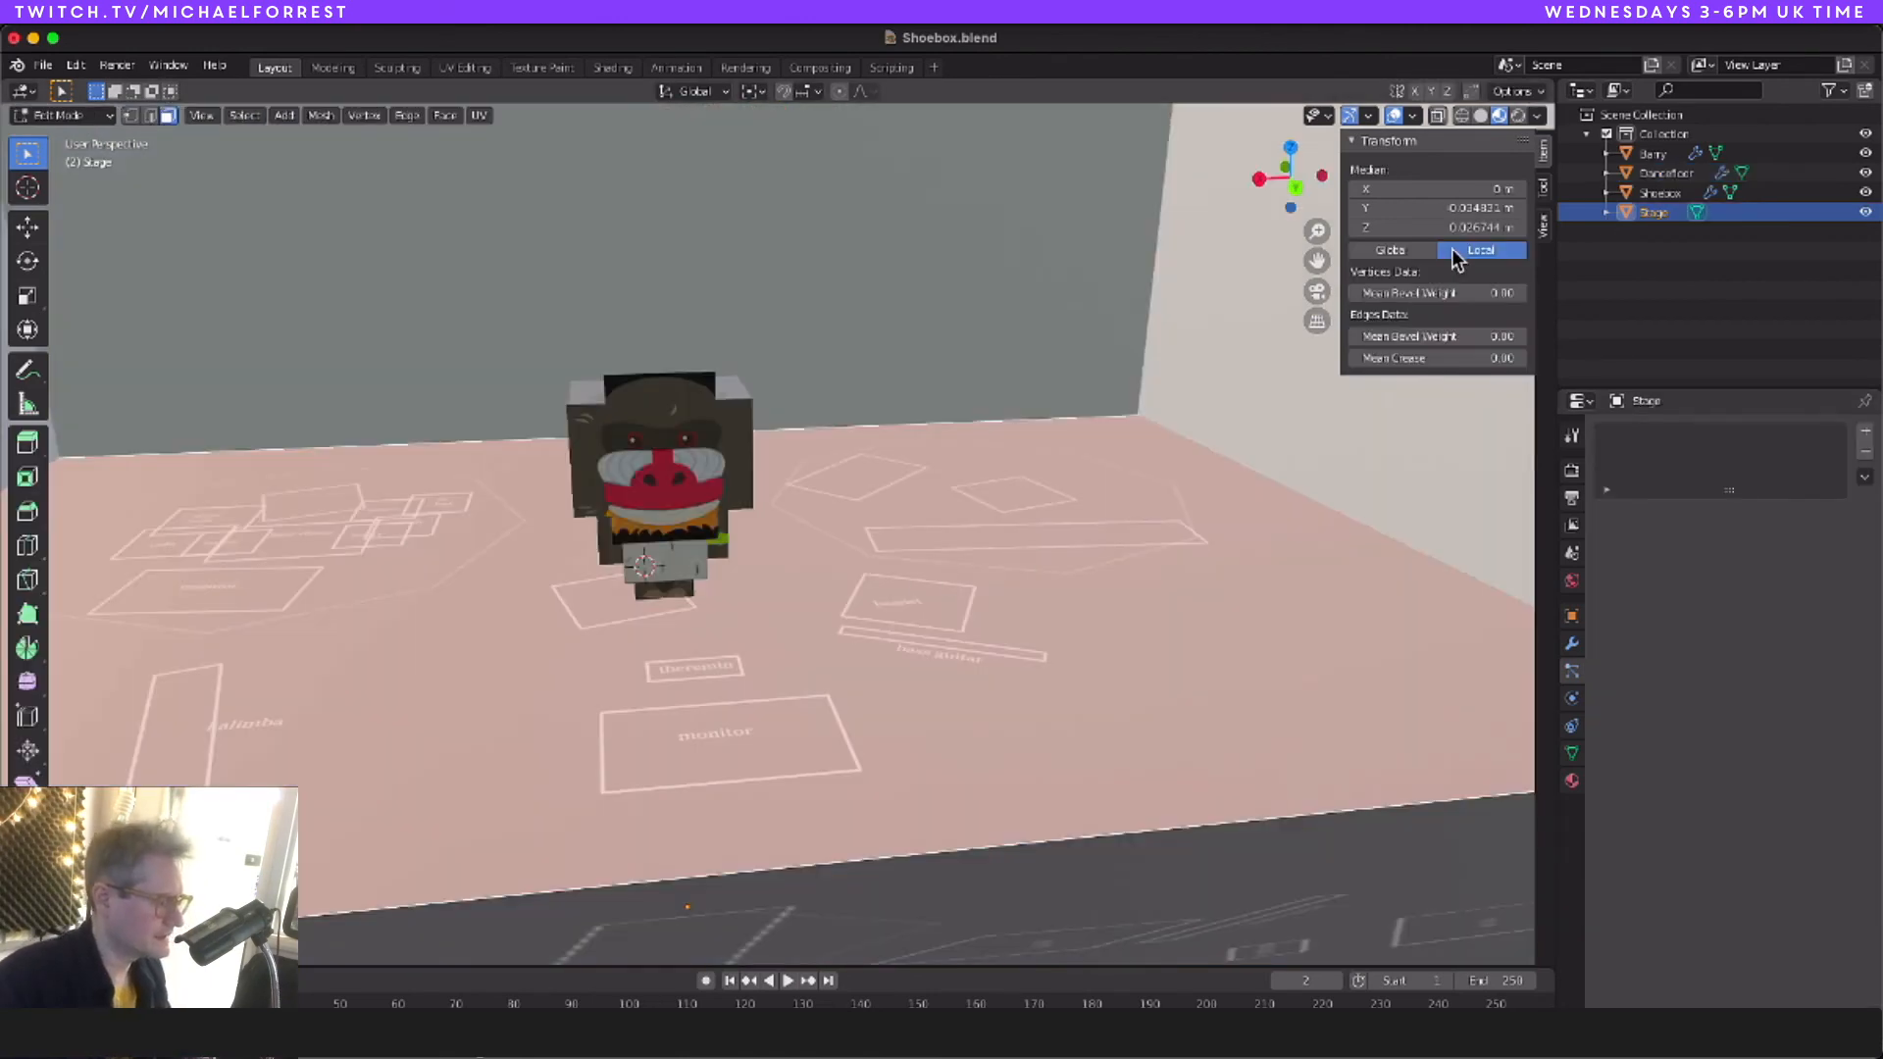
{"action": "left_click", "coordinate": [1441, 226]}
{"action": "key", "text": "ctrl+c"}
{"action": "key", "text": "Tab"}
{"action": "key", "text": "Escape"}
{"action": "key", "text": "Tab"}
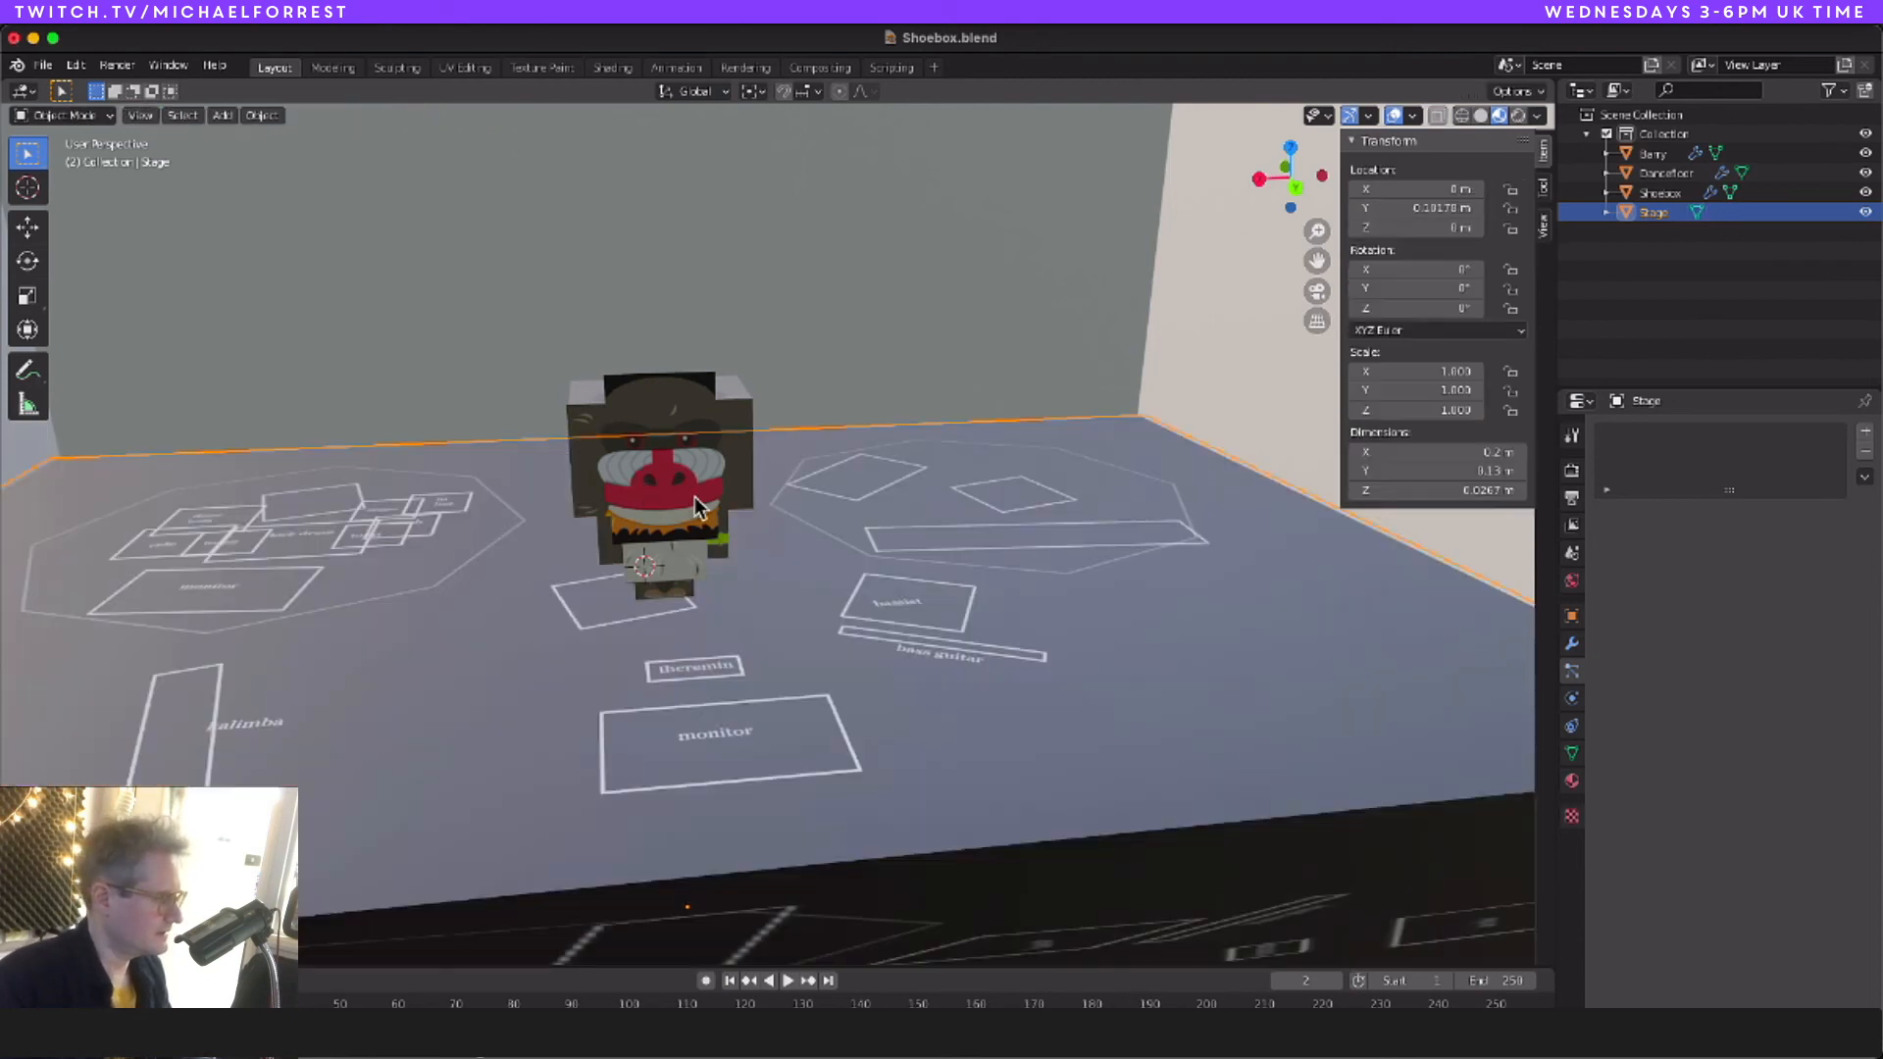
Step: Set Barry's Z location to the copied stage height of 0.026744 m
{"action": "left_click", "coordinate": [685, 505]}
{"action": "left_click", "coordinate": [1442, 228]}
{"action": "key", "text": "ctrl+v"}
{"action": "key", "text": "Return"}
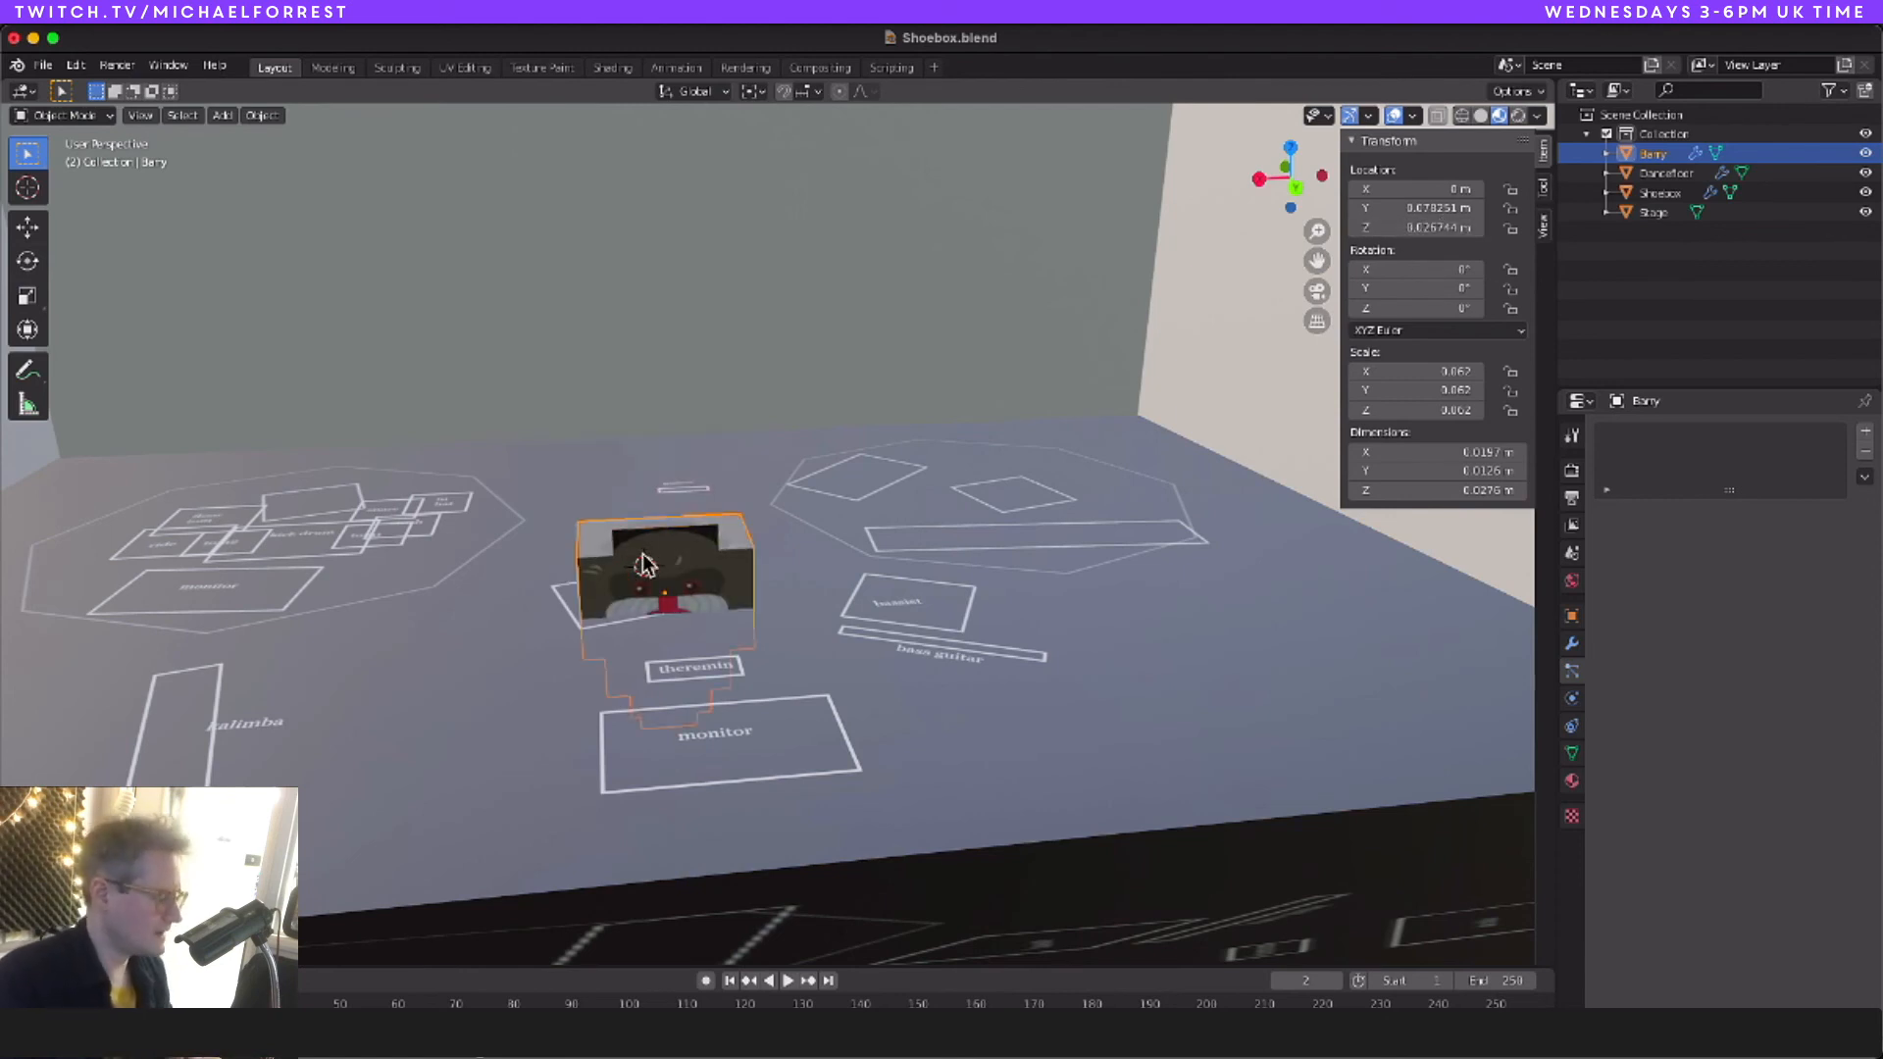
Step: Raise Barry's whole mesh about 0.02 m along Z in Edit Mode and check him and his instances on the floor
{"action": "key", "text": "Tab"}
{"action": "key", "text": "a"}
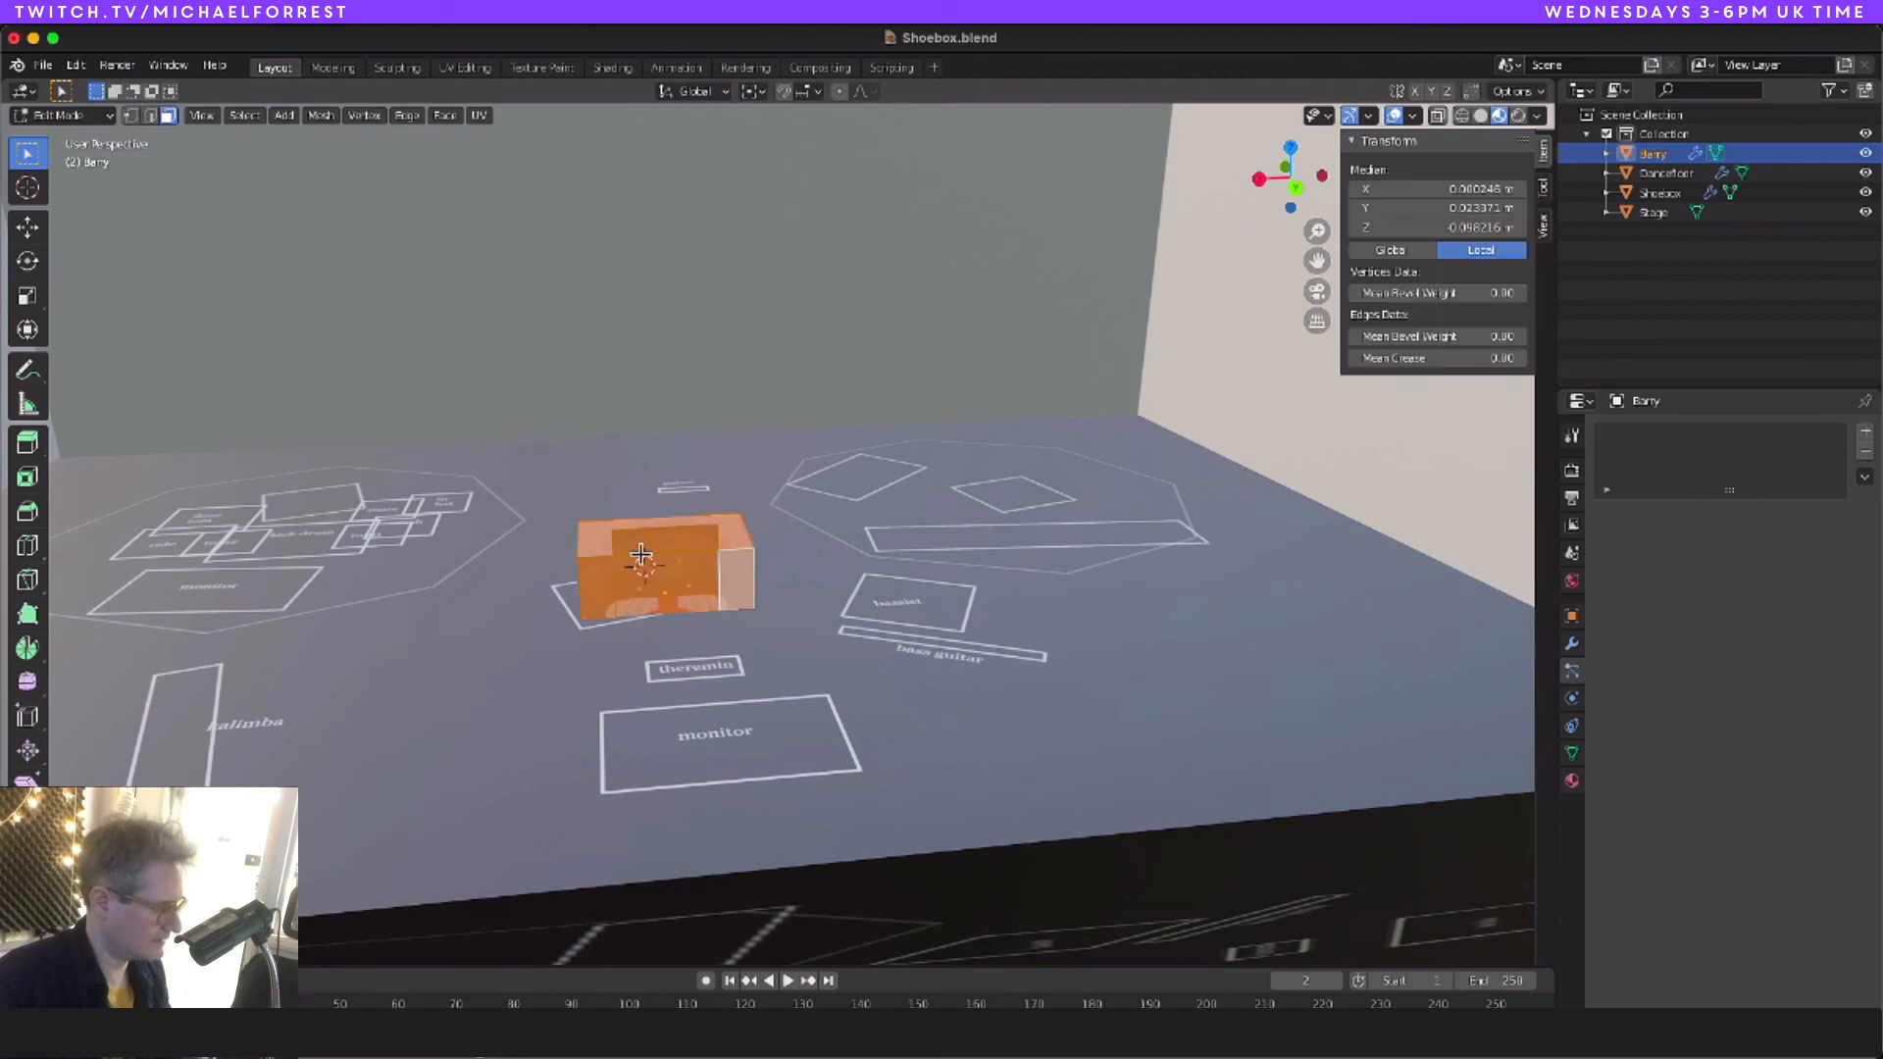
{"action": "key", "text": "g"}
{"action": "key", "text": "z"}
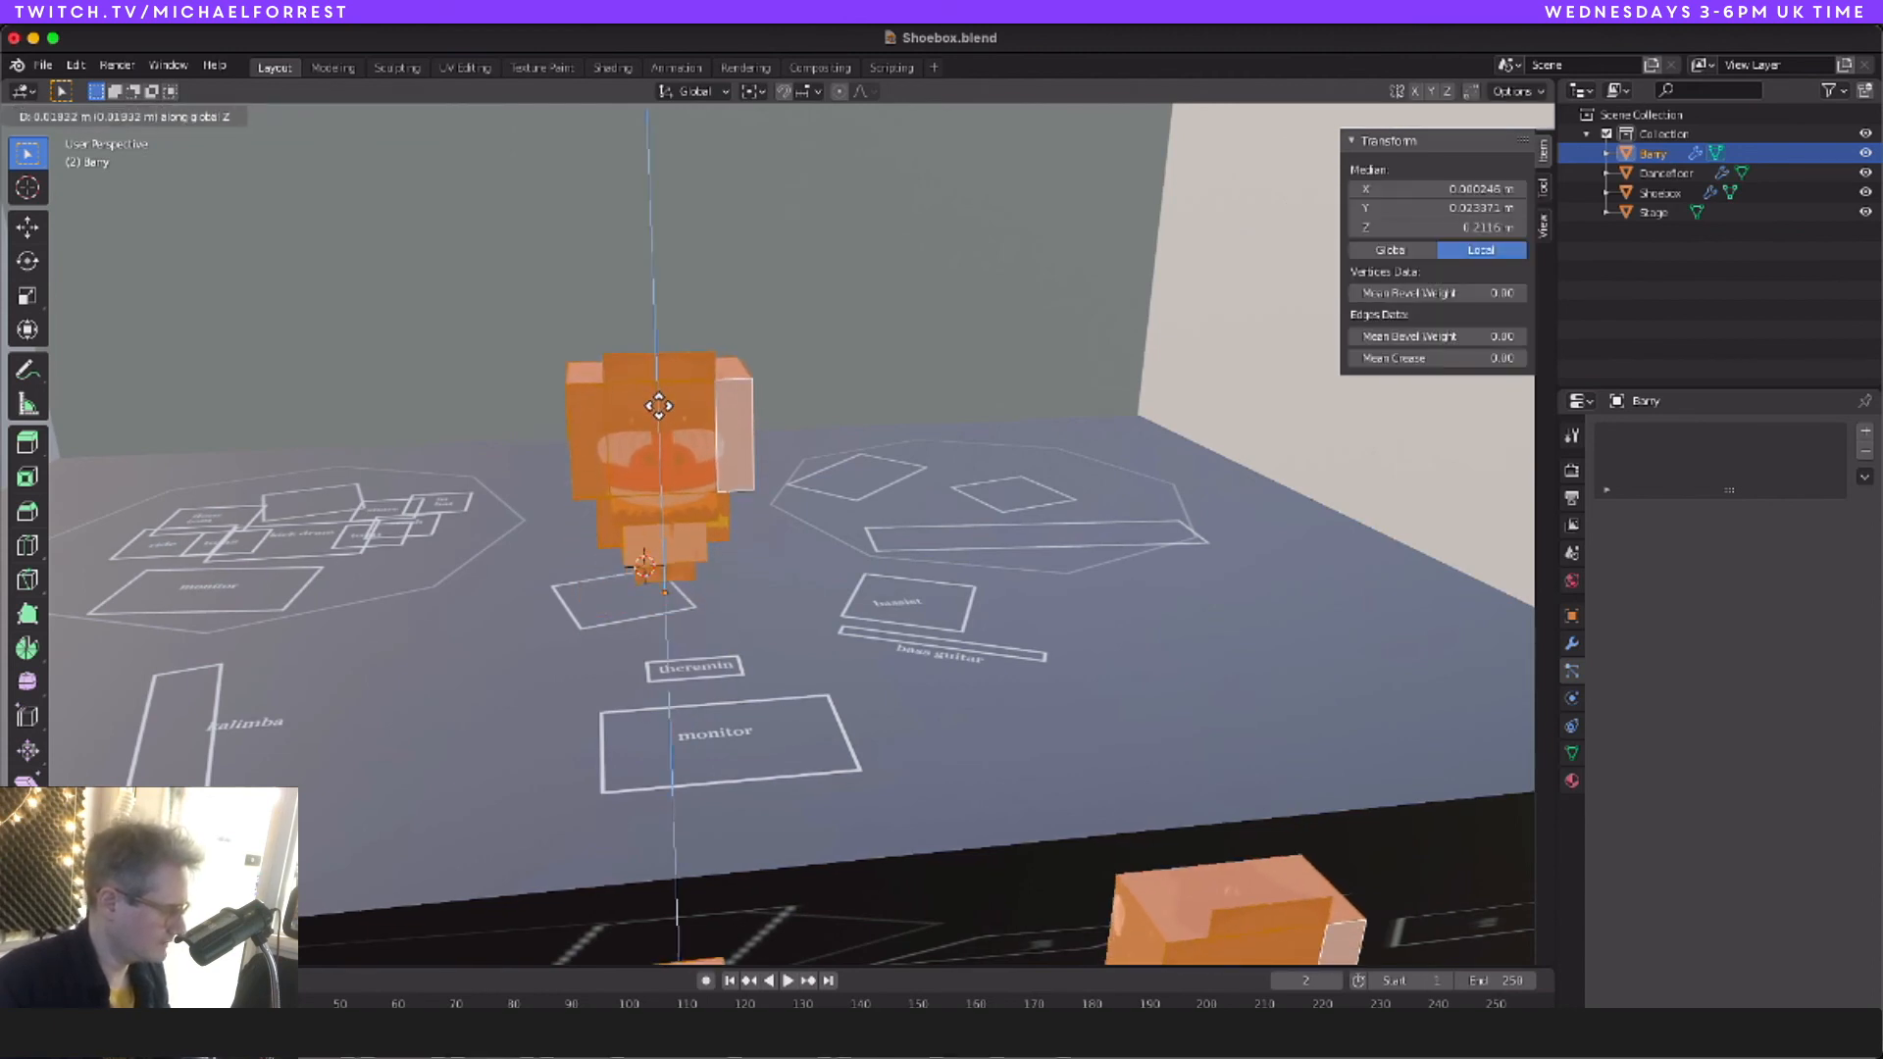
{"action": "scroll", "coordinate": [1075, 425], "scroll_direction": "down", "scroll_amount": 10}
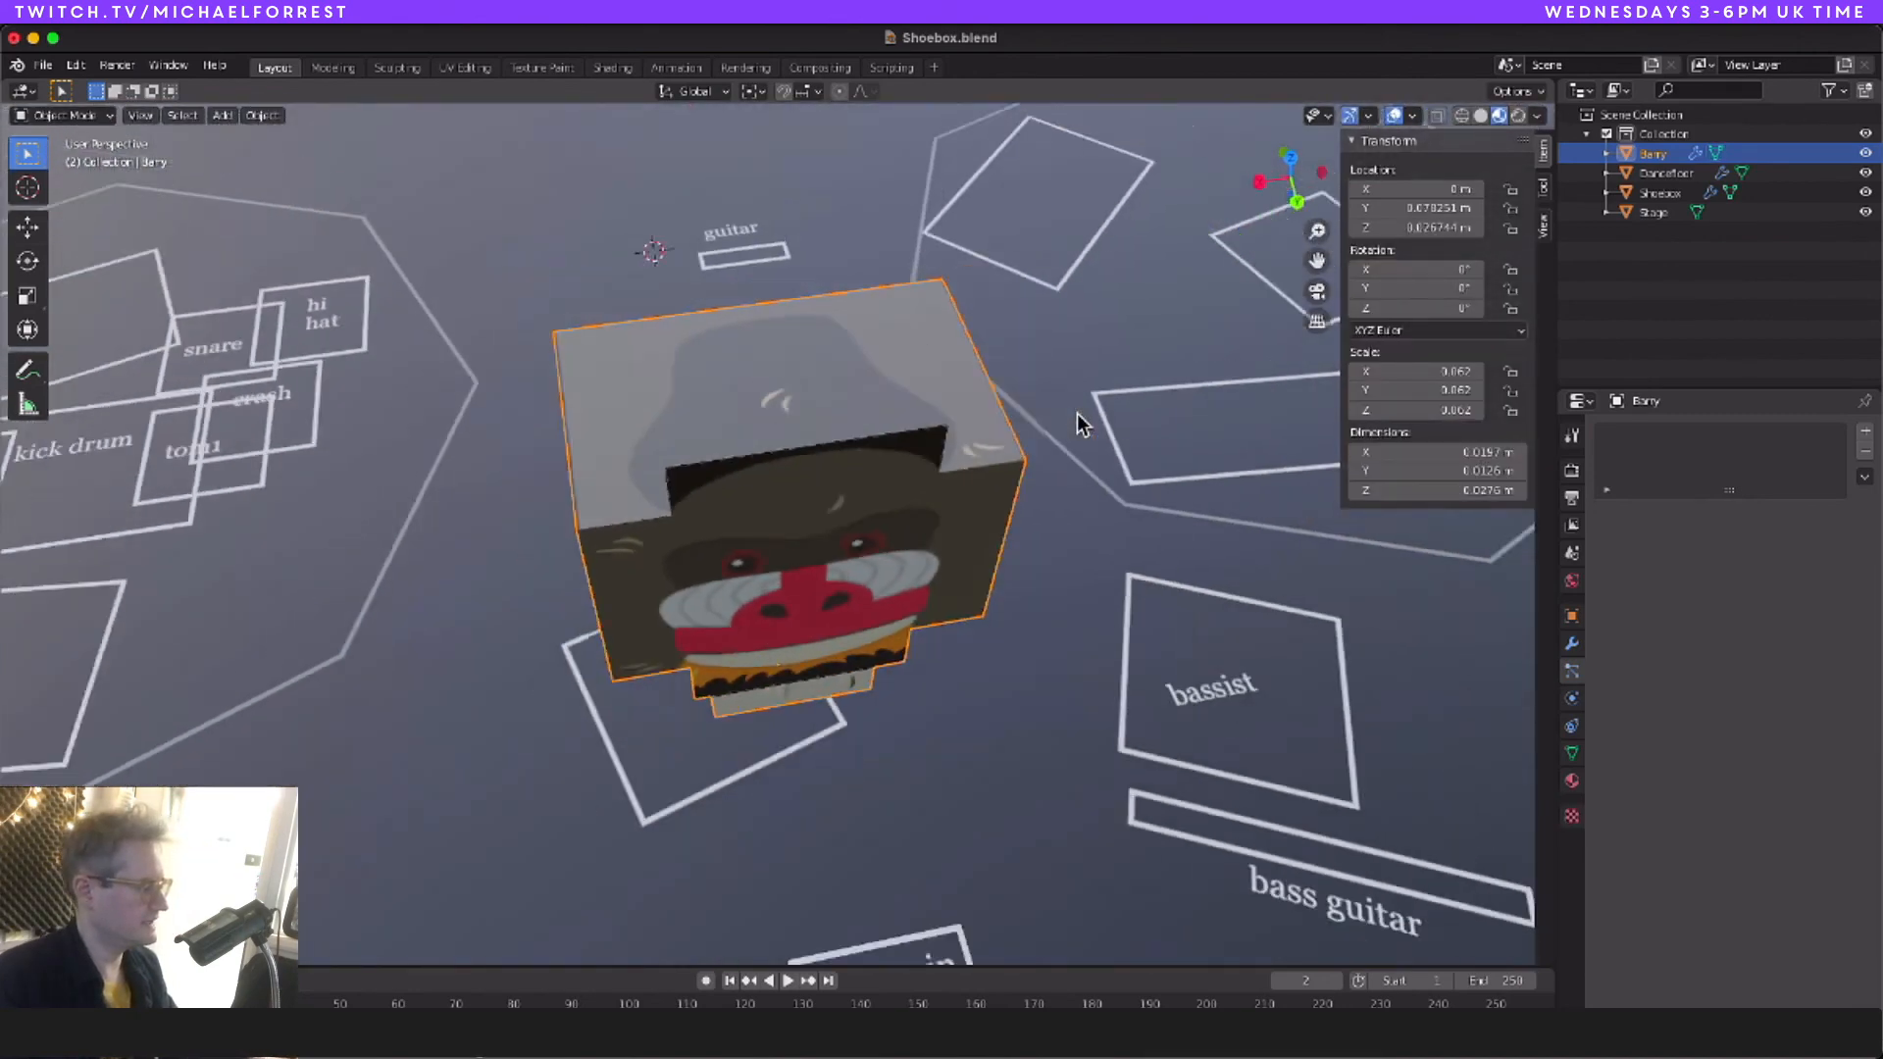
{"action": "scroll", "coordinate": [1076, 425], "scroll_direction": "down", "scroll_amount": 3}
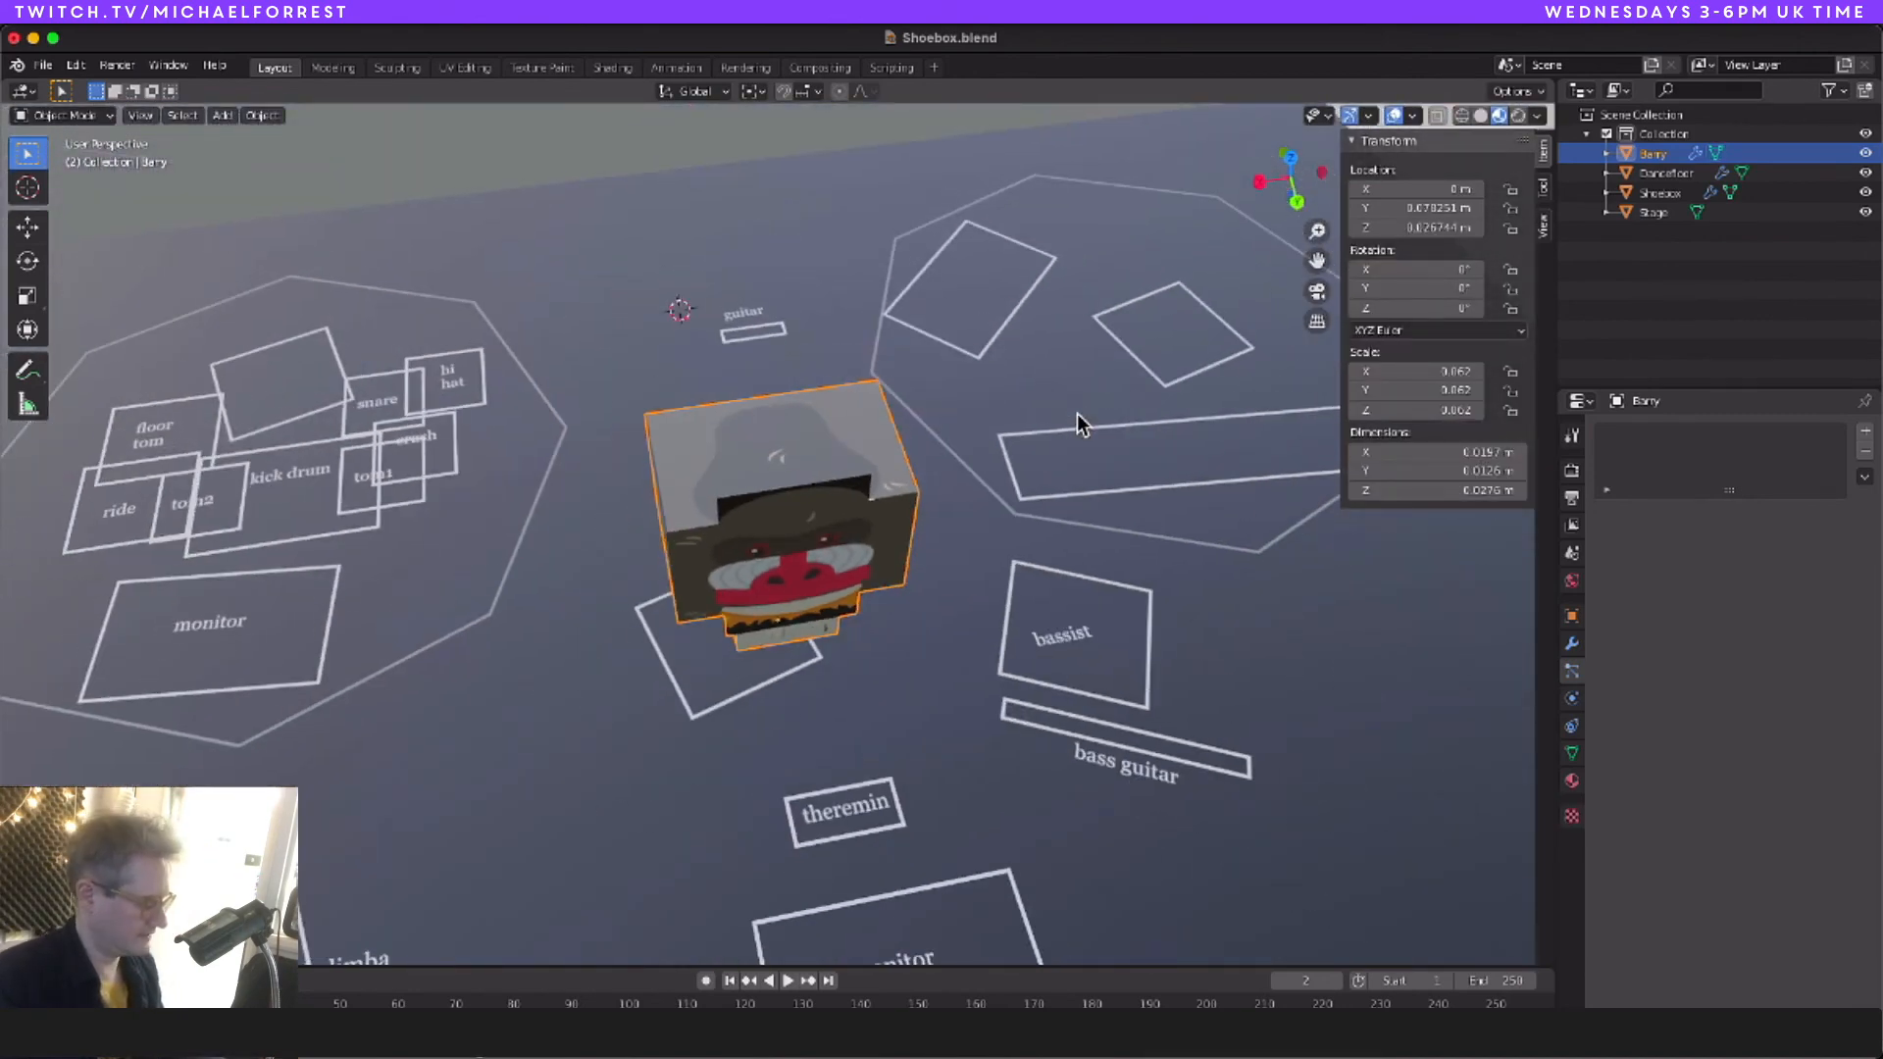
{"action": "scroll", "coordinate": [1076, 421], "scroll_direction": "down", "scroll_amount": 10}
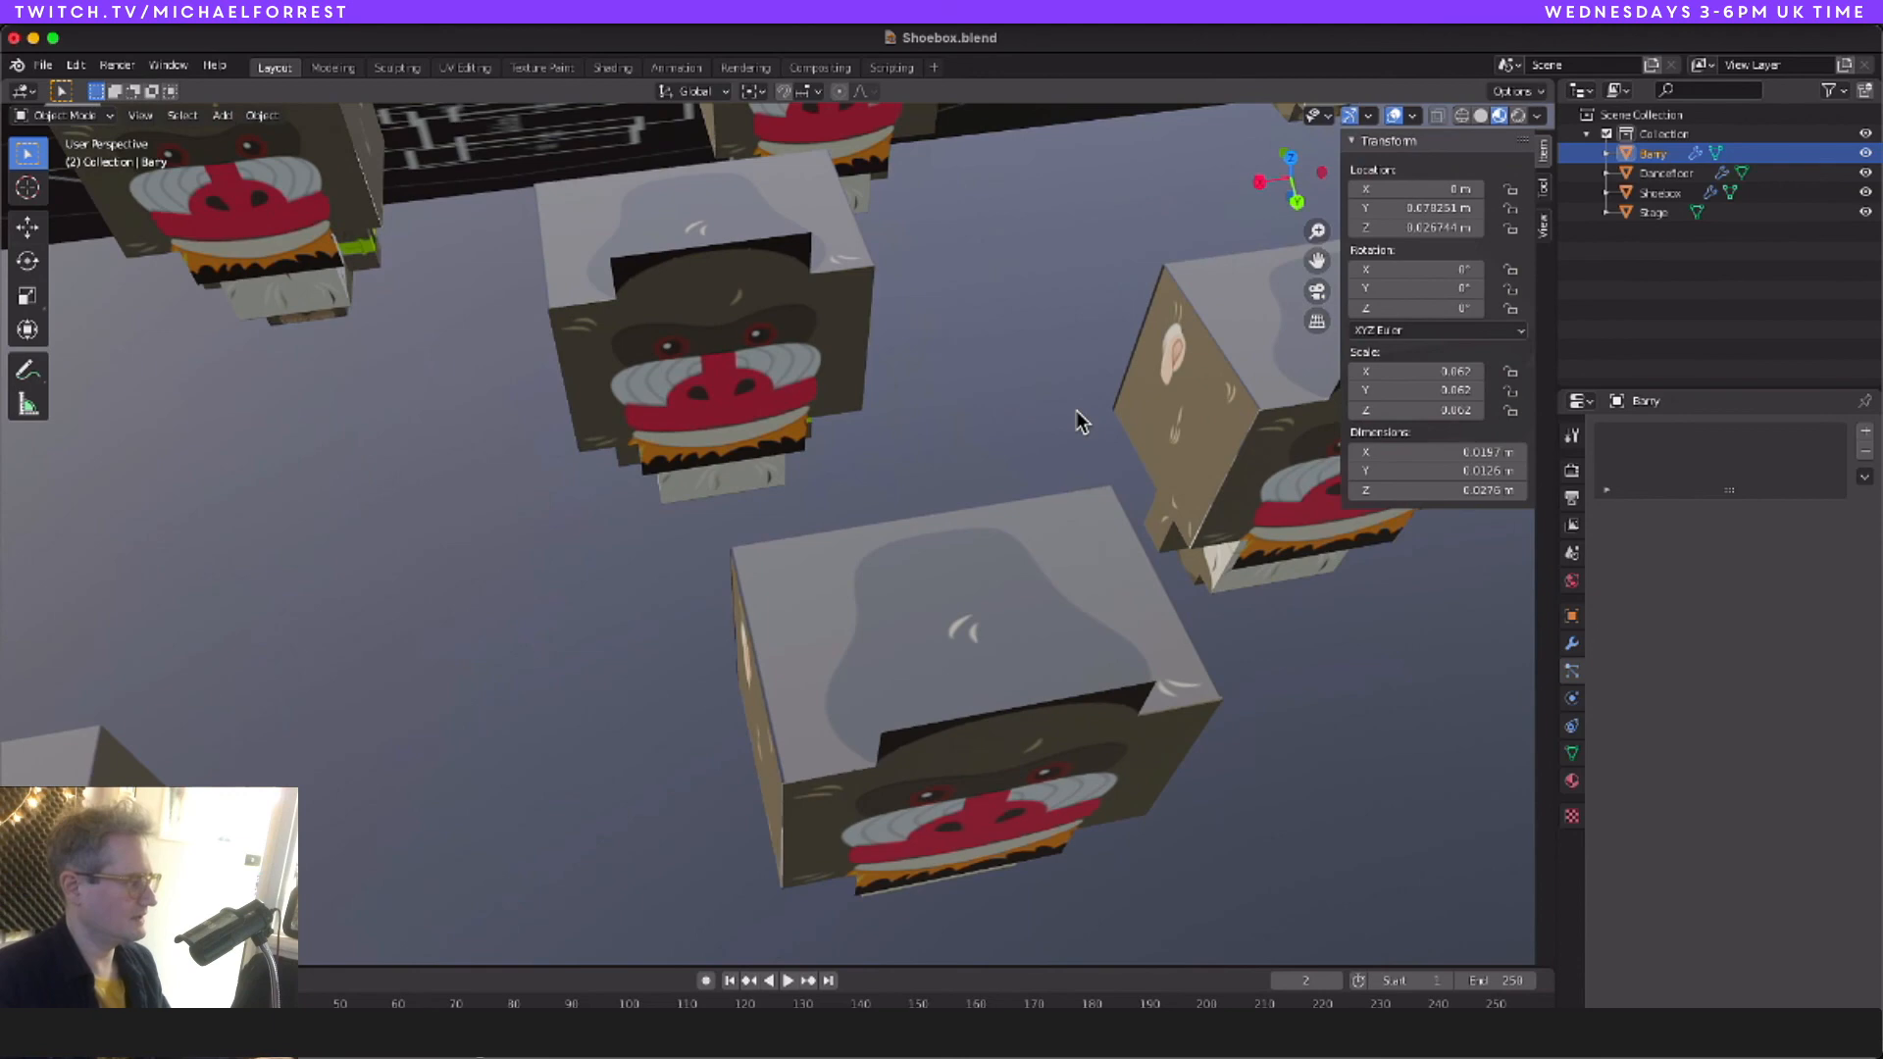
{"action": "scroll", "coordinate": [1076, 422], "scroll_direction": "down", "scroll_amount": 5}
{"action": "scroll", "coordinate": [1076, 422], "scroll_direction": "up", "scroll_amount": 3}
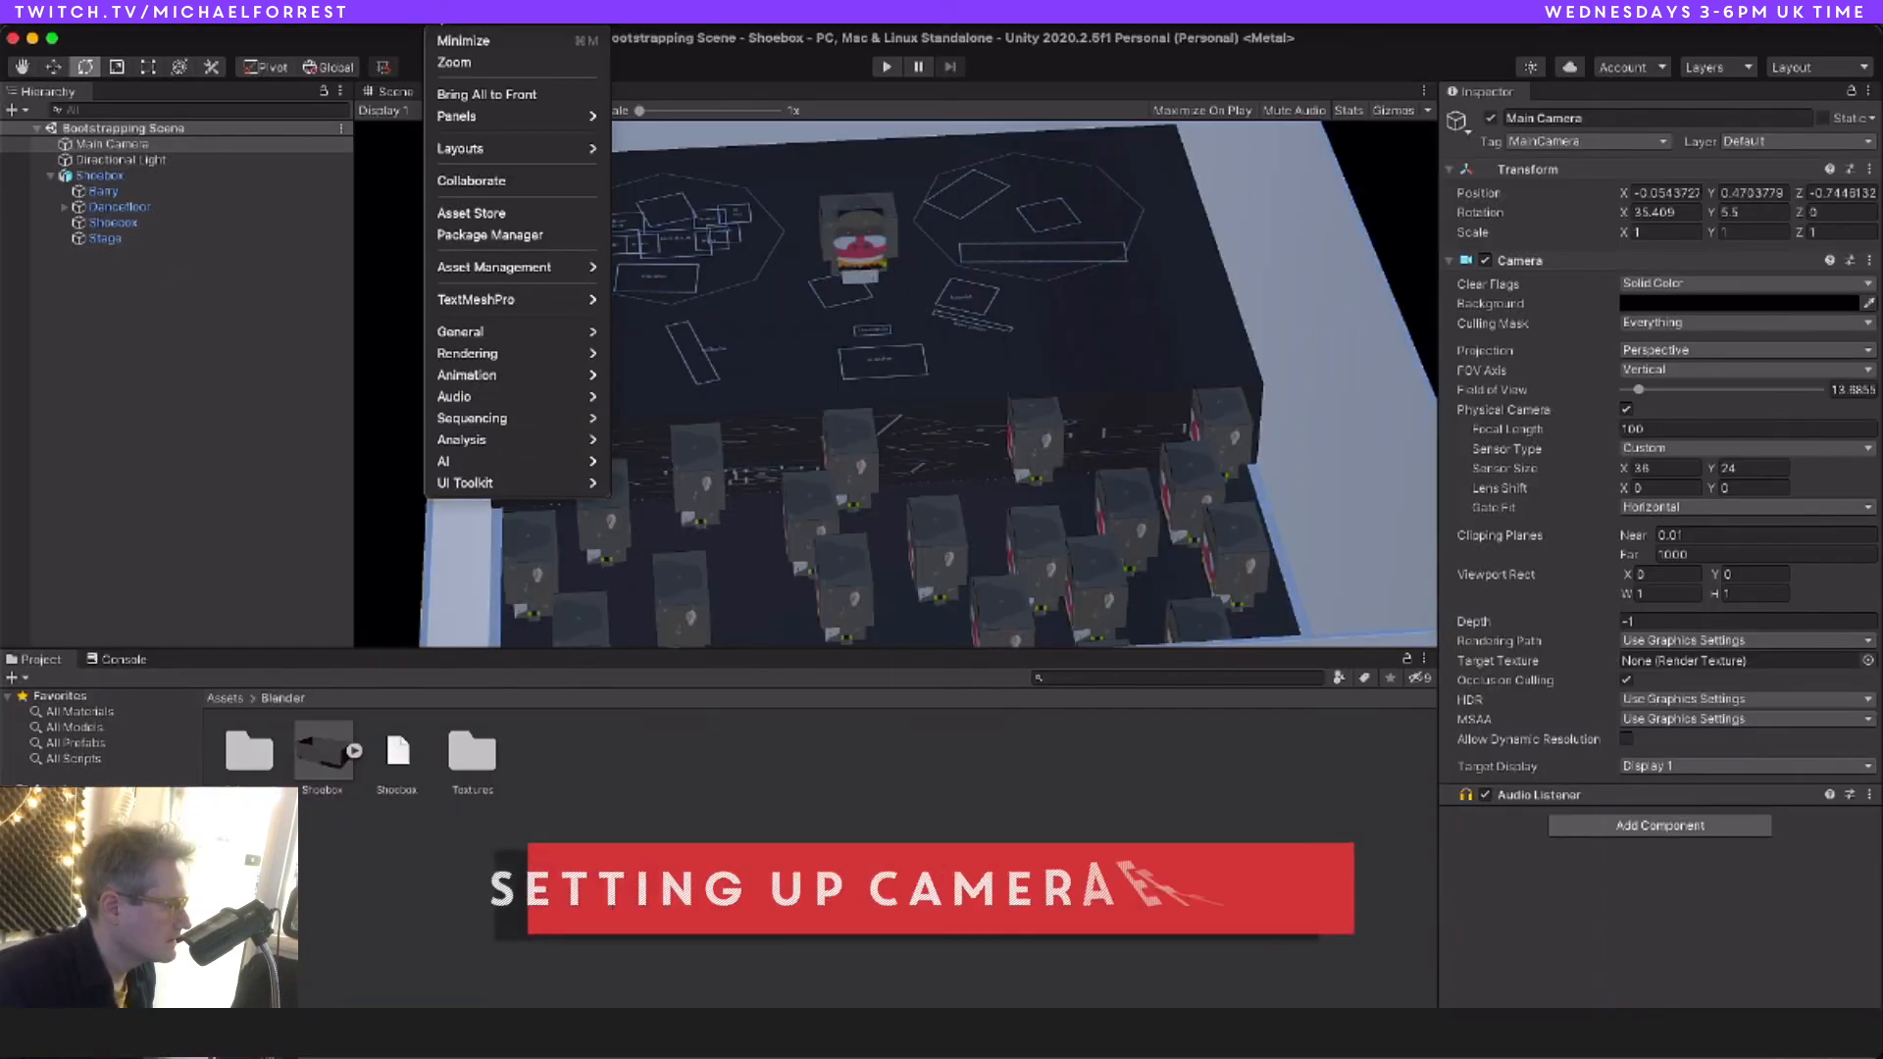
Step: Install the Post Processing package, version 3.0.3, from the Unity Registry in Unity
{"action": "left_click", "coordinate": [498, 233]}
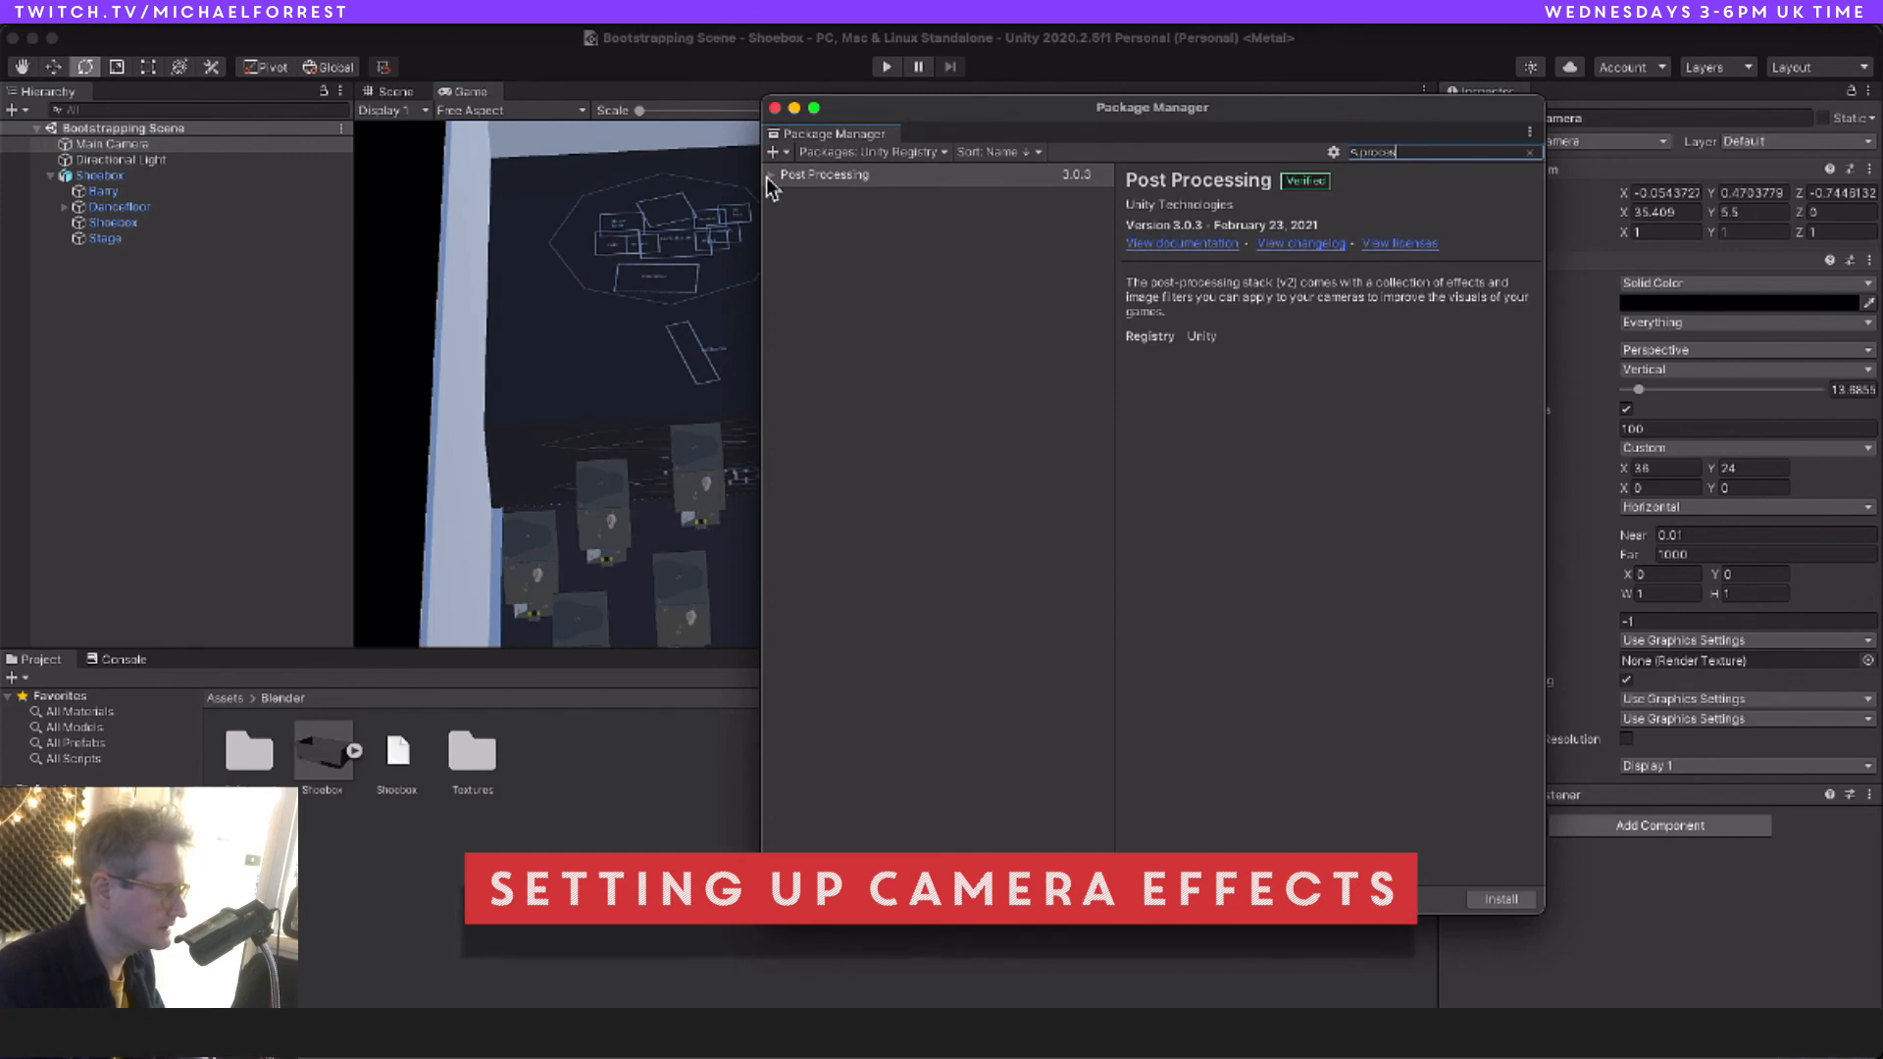
{"action": "left_click", "coordinate": [770, 177]}
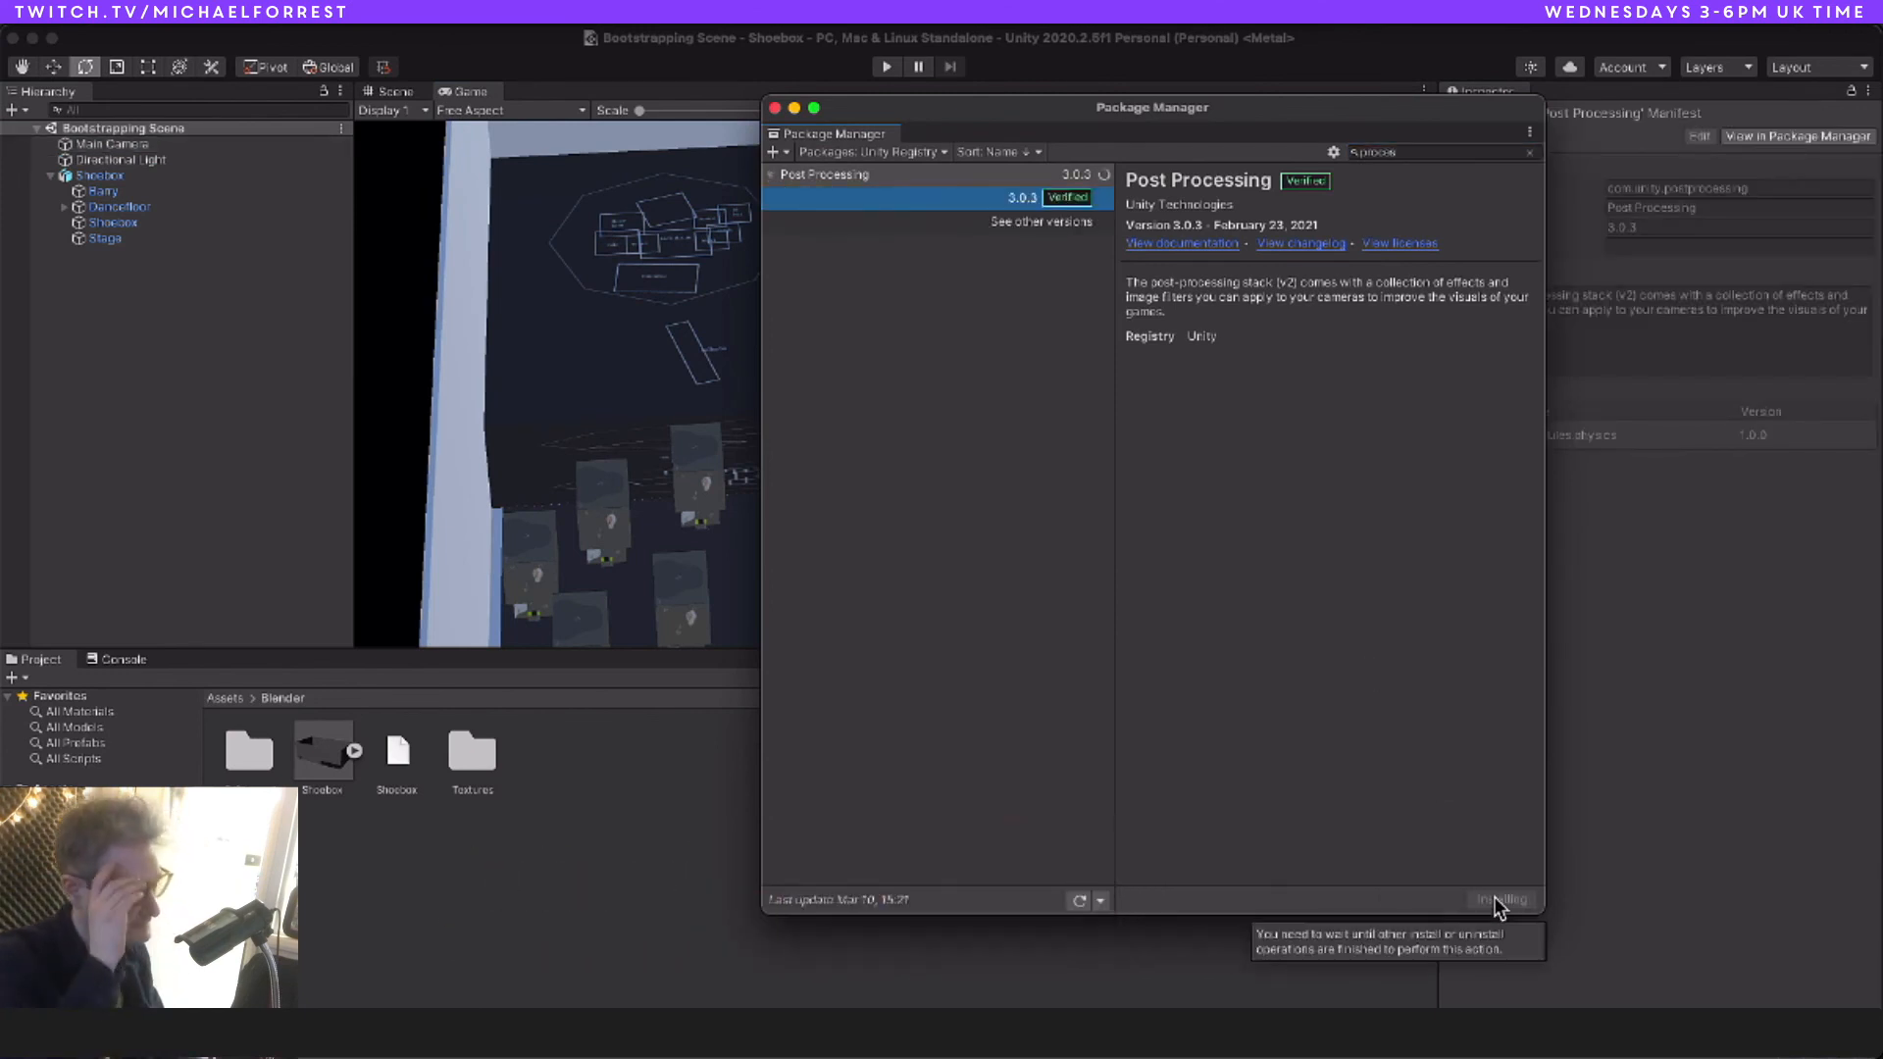
{"action": "left_click", "coordinate": [1459, 145]}
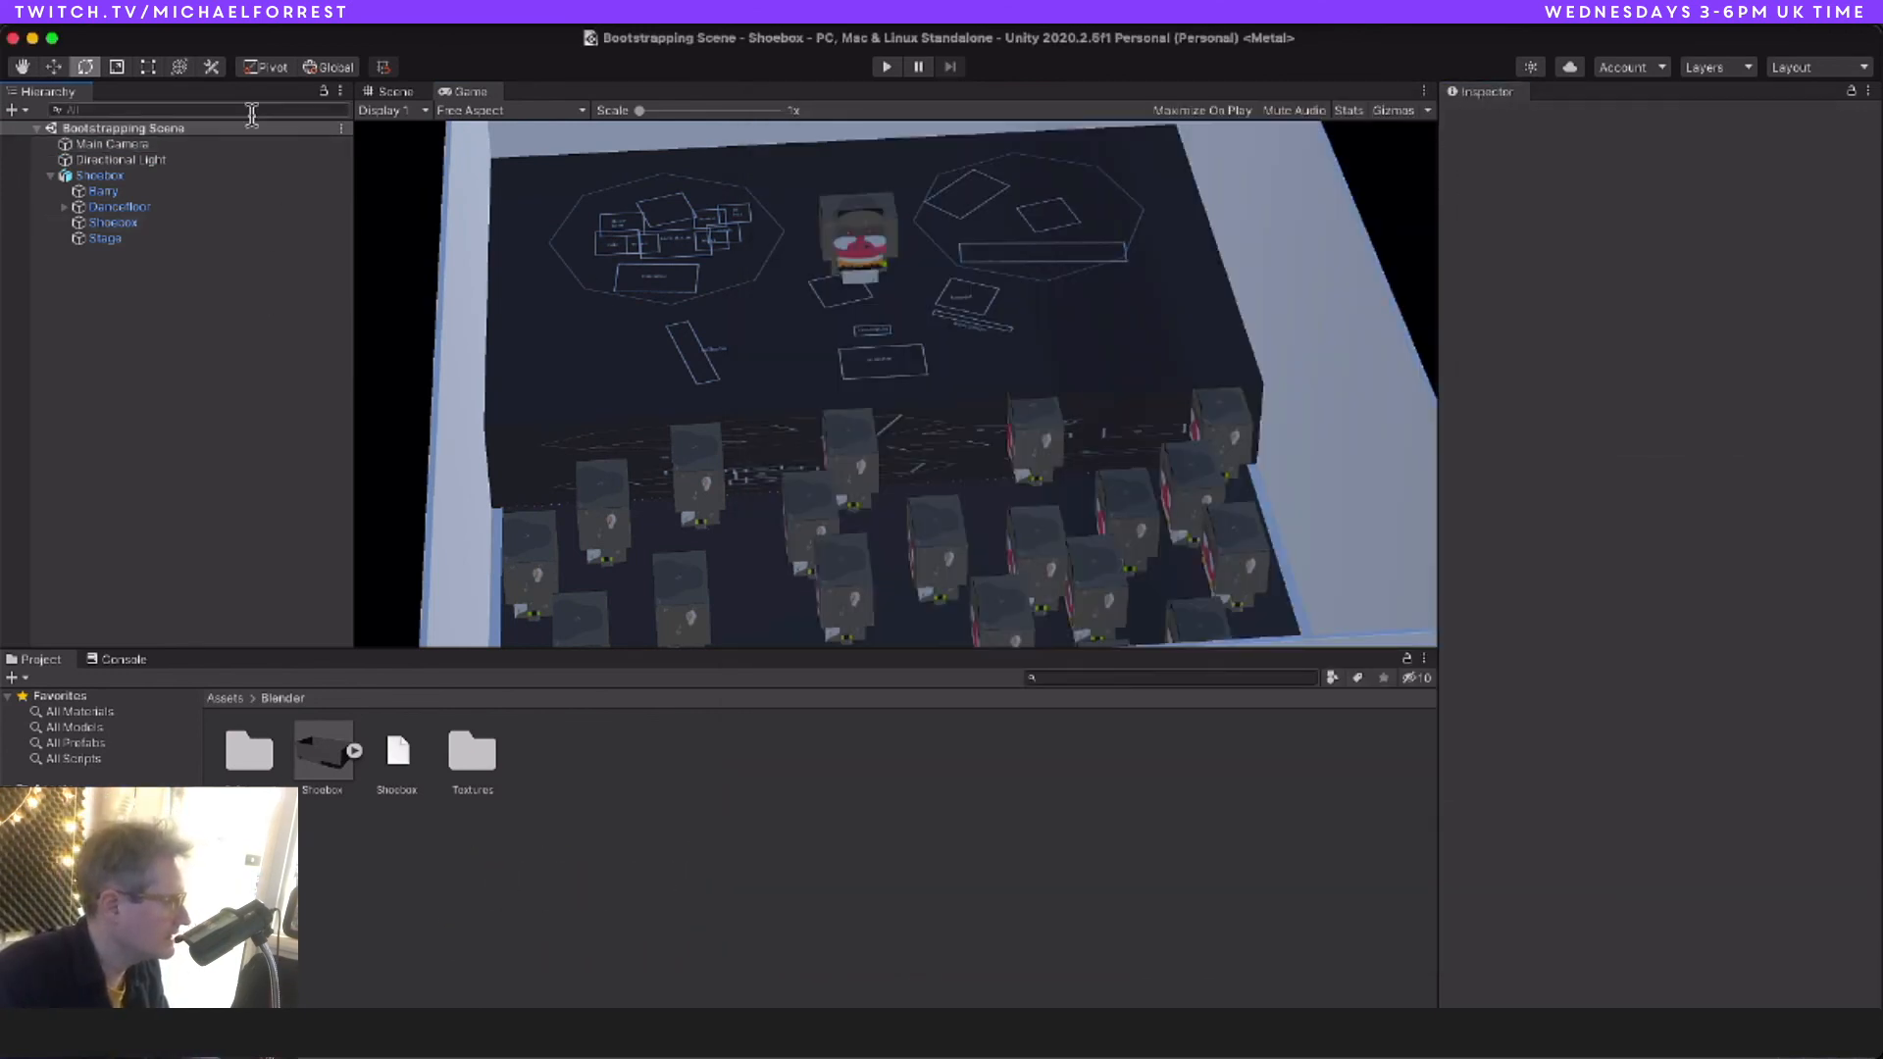
Step: Add a Post-process Volume to the scene, make it global and save the scene
{"action": "left_click", "coordinate": [21, 110]}
{"action": "mouse_move", "coordinate": [103, 218]}
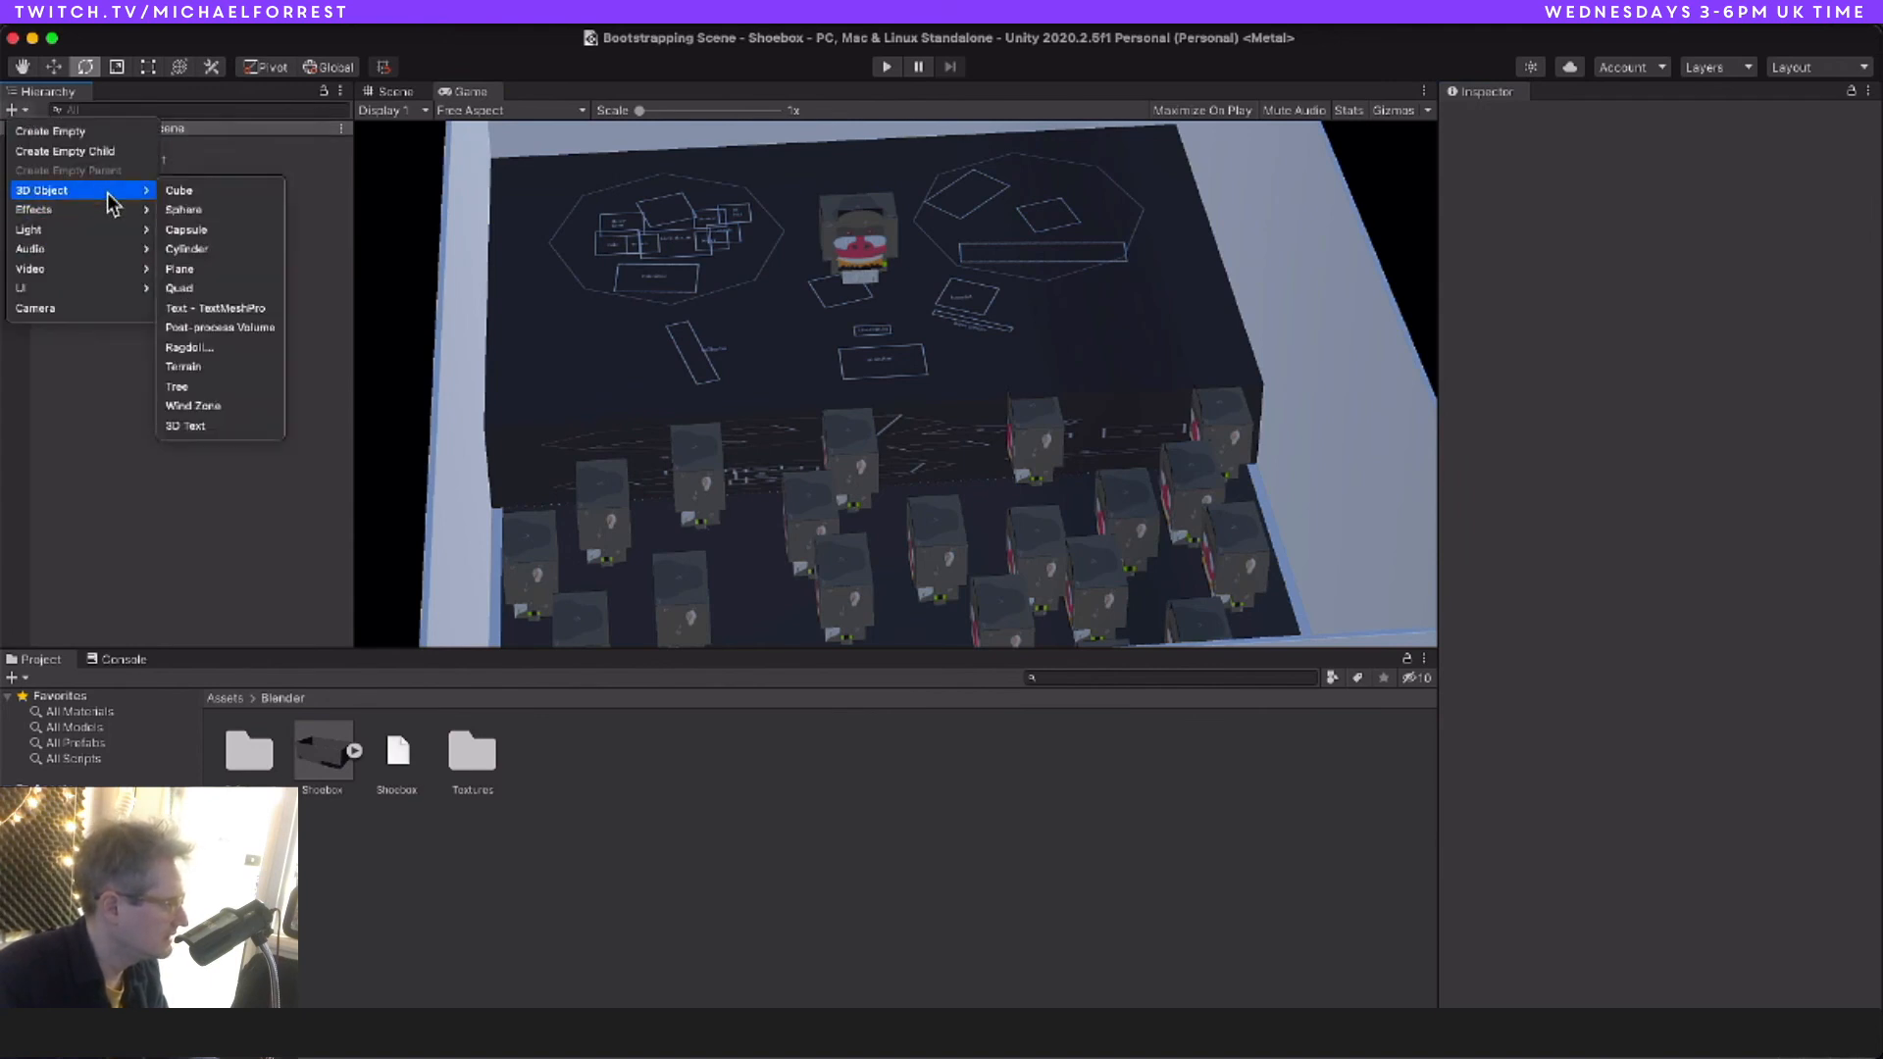
{"action": "left_click", "coordinate": [226, 327]}
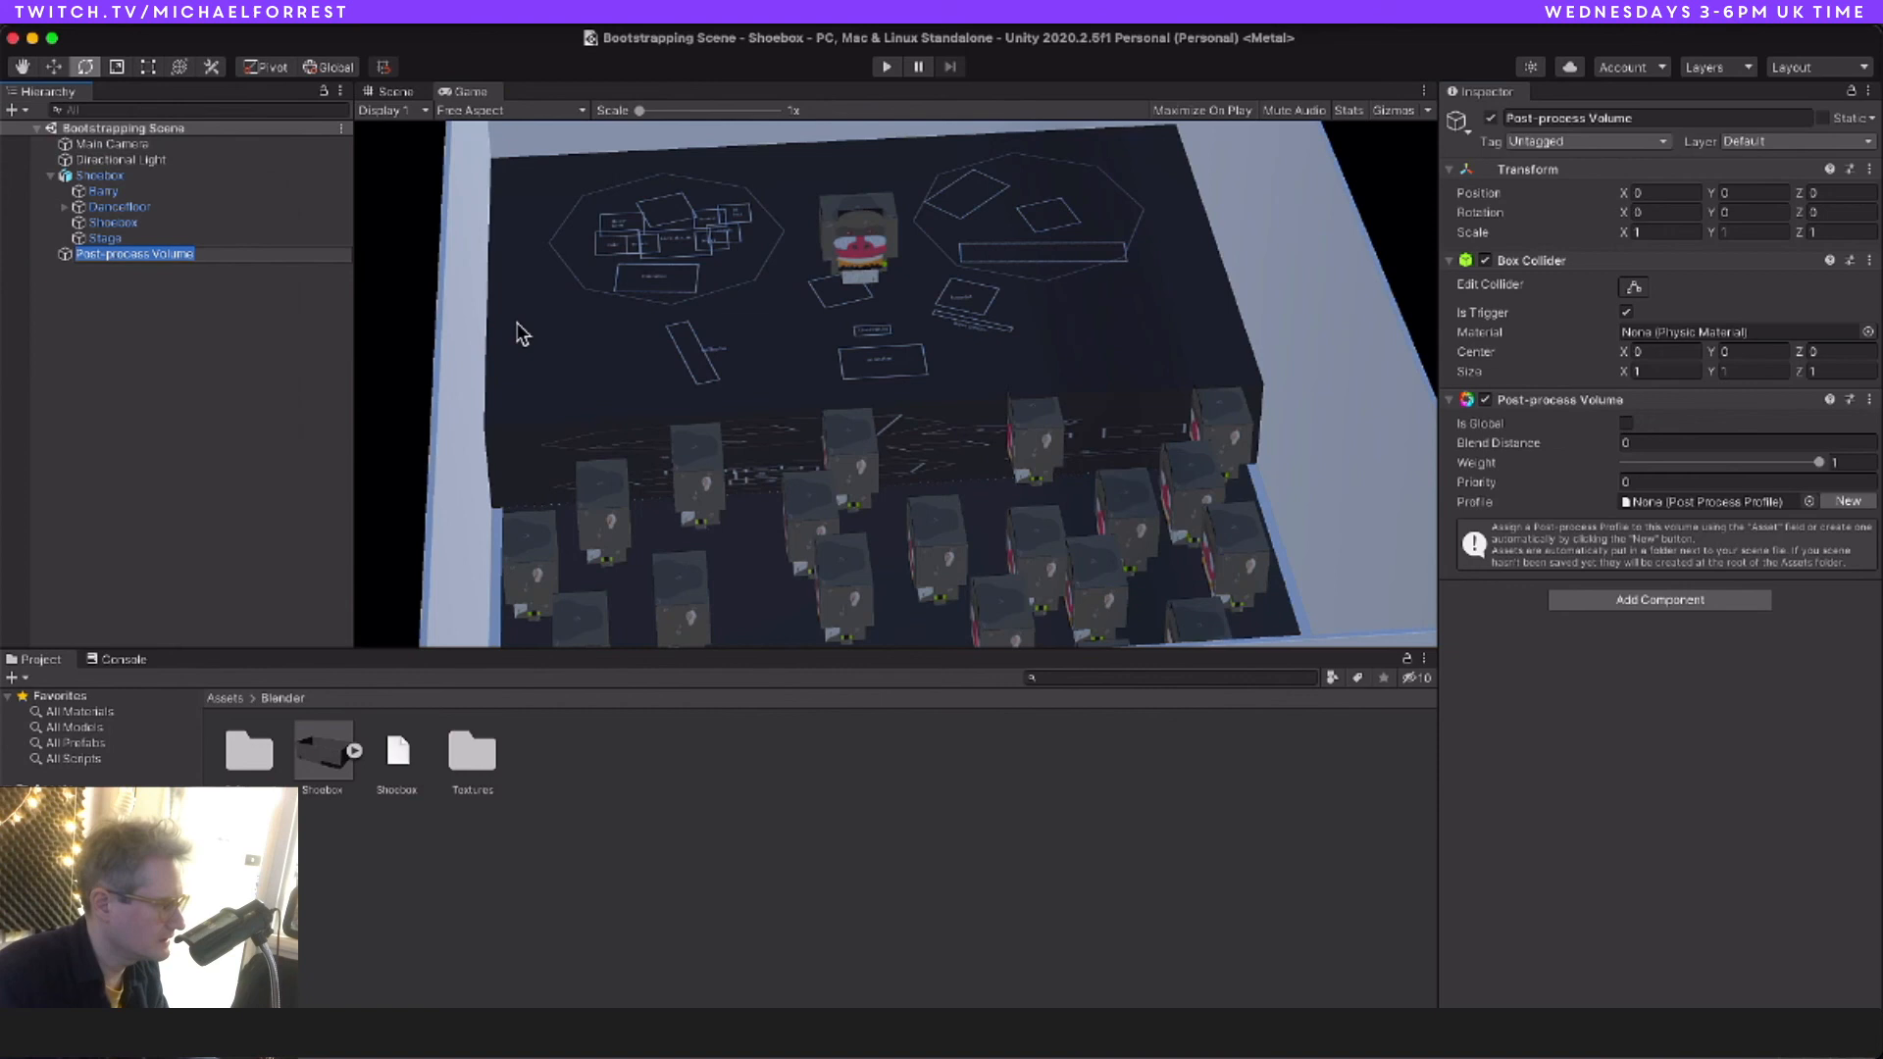
{"action": "left_click", "coordinate": [1626, 423]}
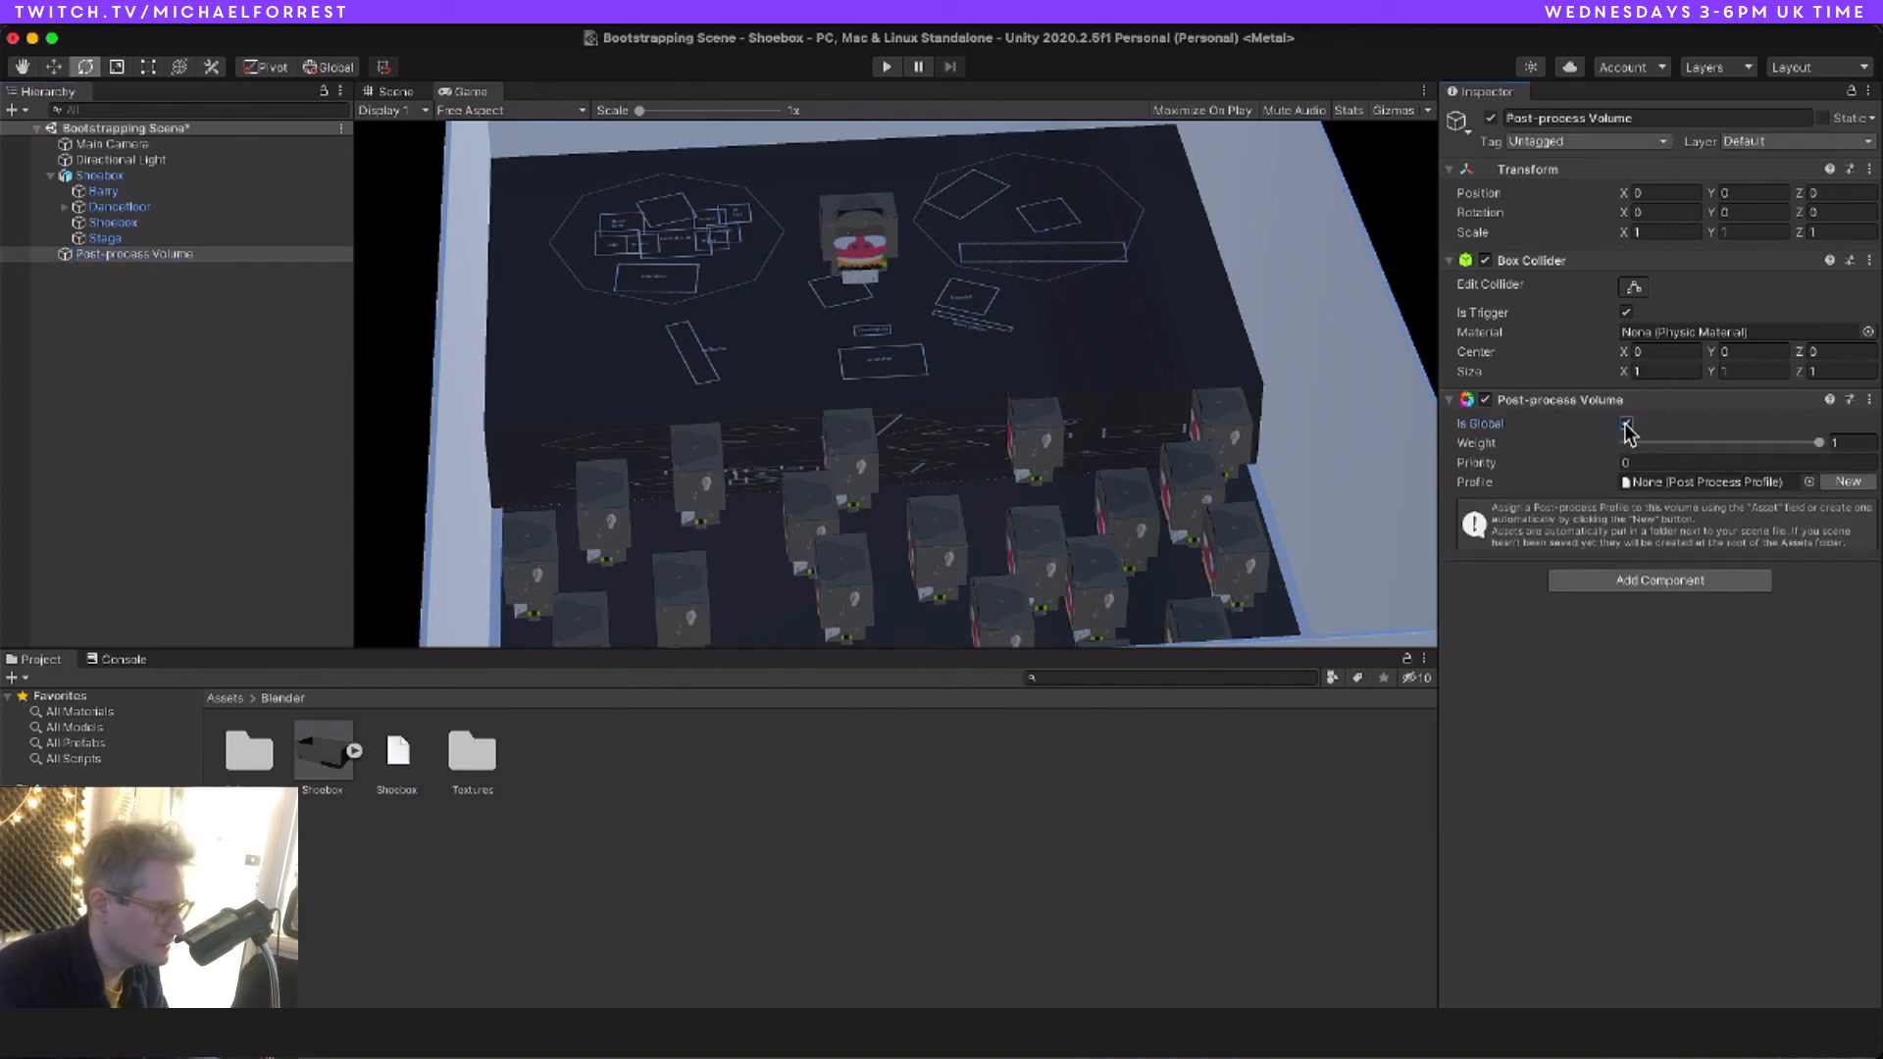
{"action": "key", "text": "super+s"}
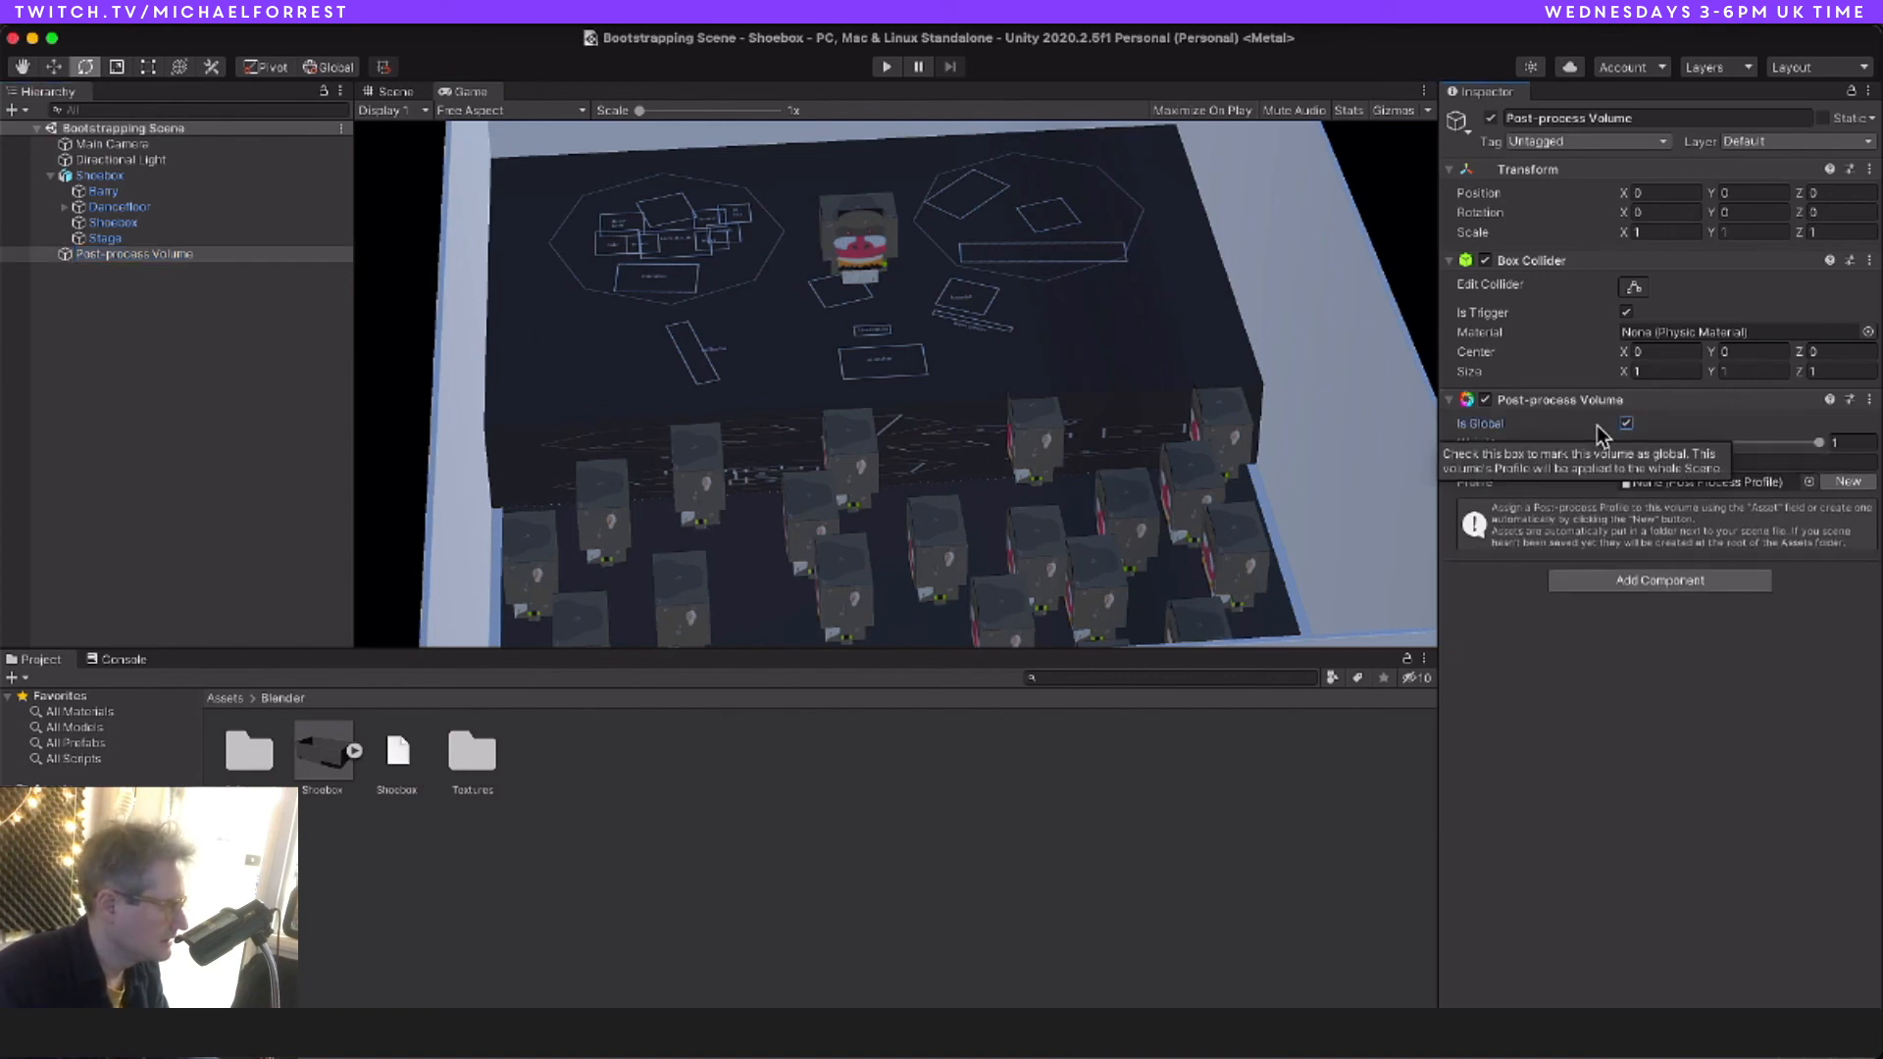
Step: Add a new user layer named "Post Processed" in User Layer 6
{"action": "left_click", "coordinate": [112, 145]}
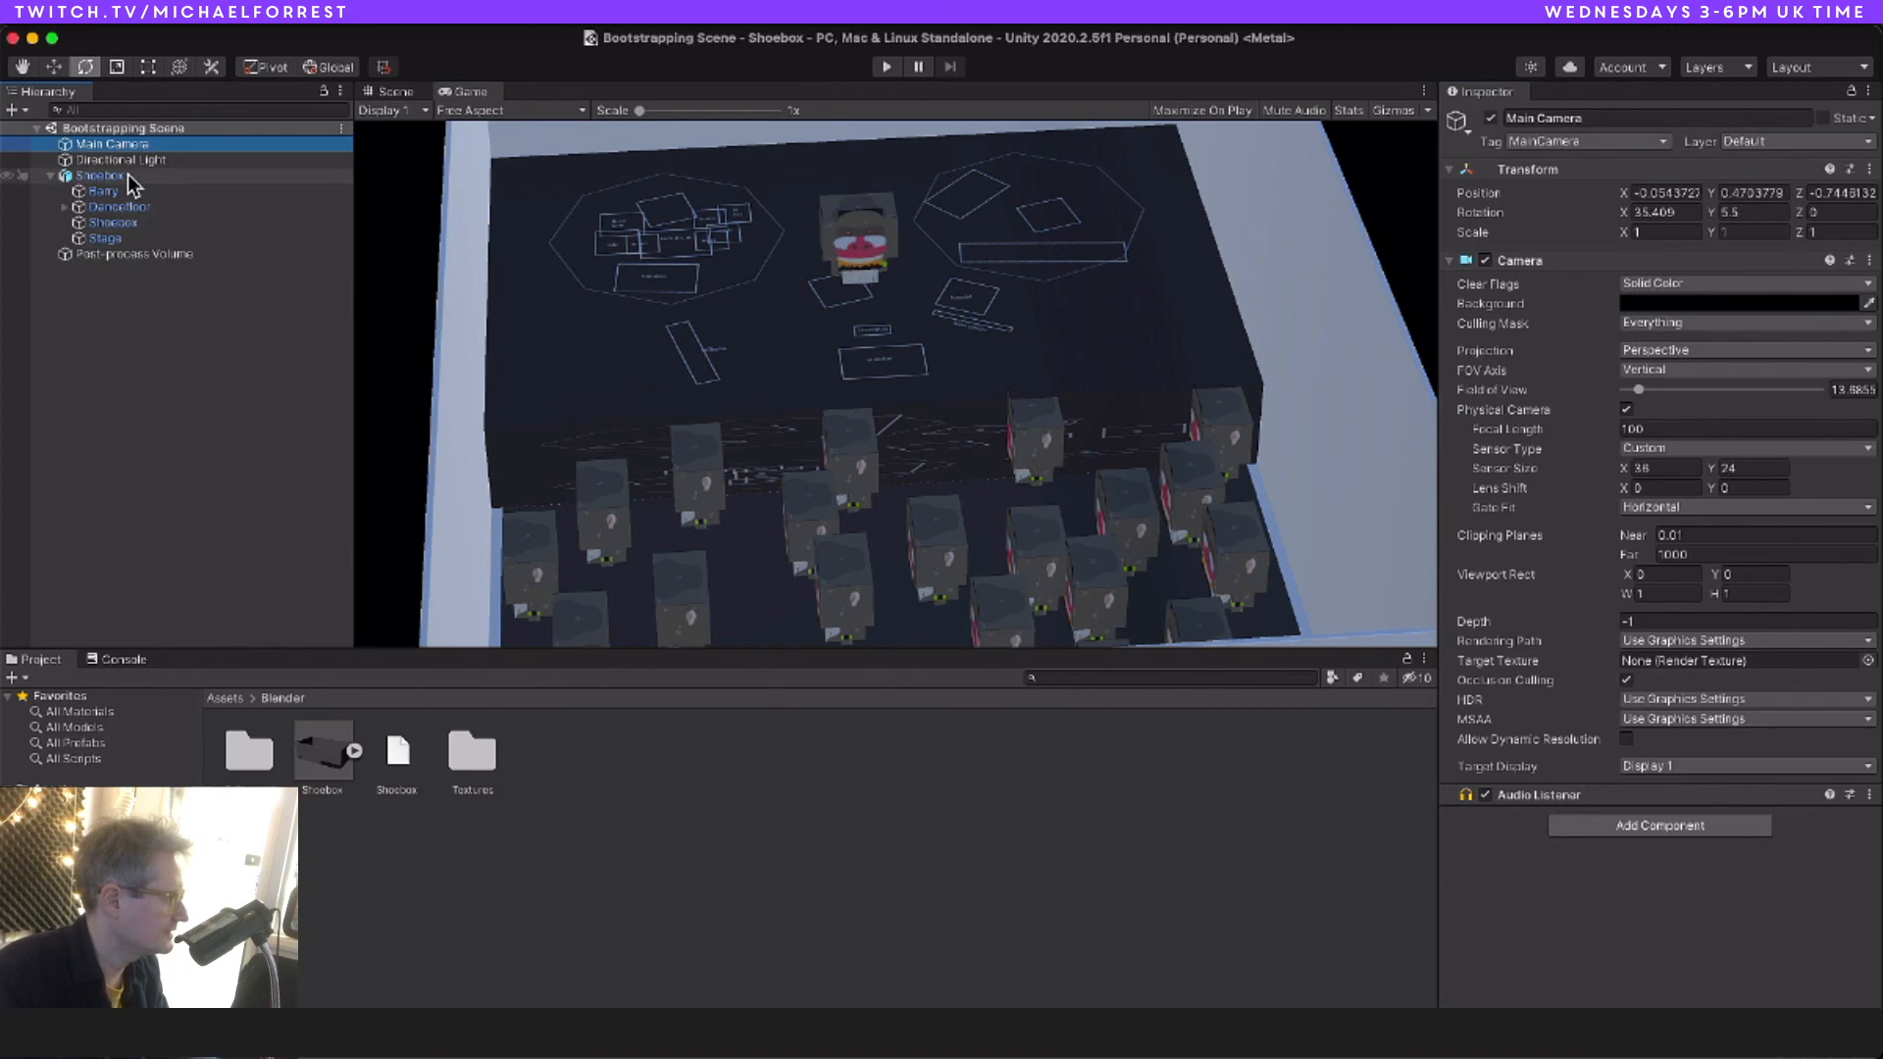
{"action": "left_click", "coordinate": [126, 233], "text": "shift"}
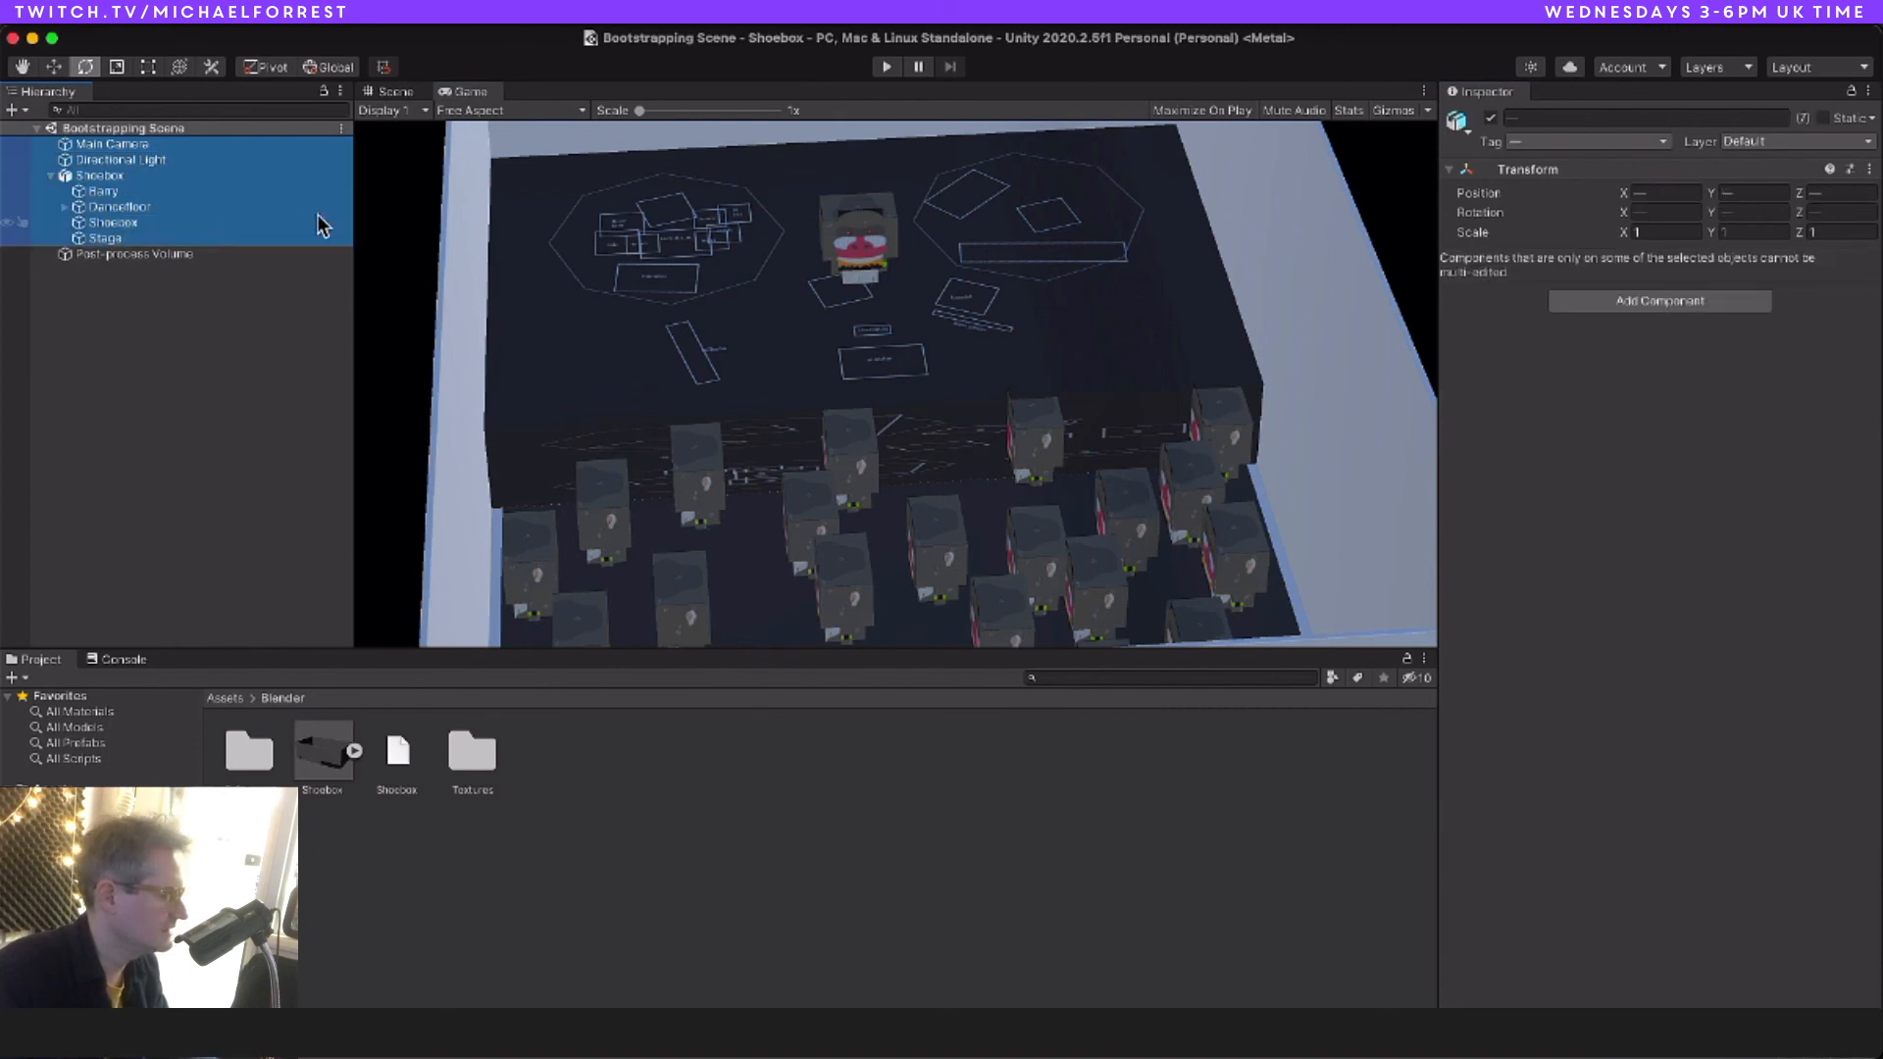
{"action": "left_click", "coordinate": [1765, 145]}
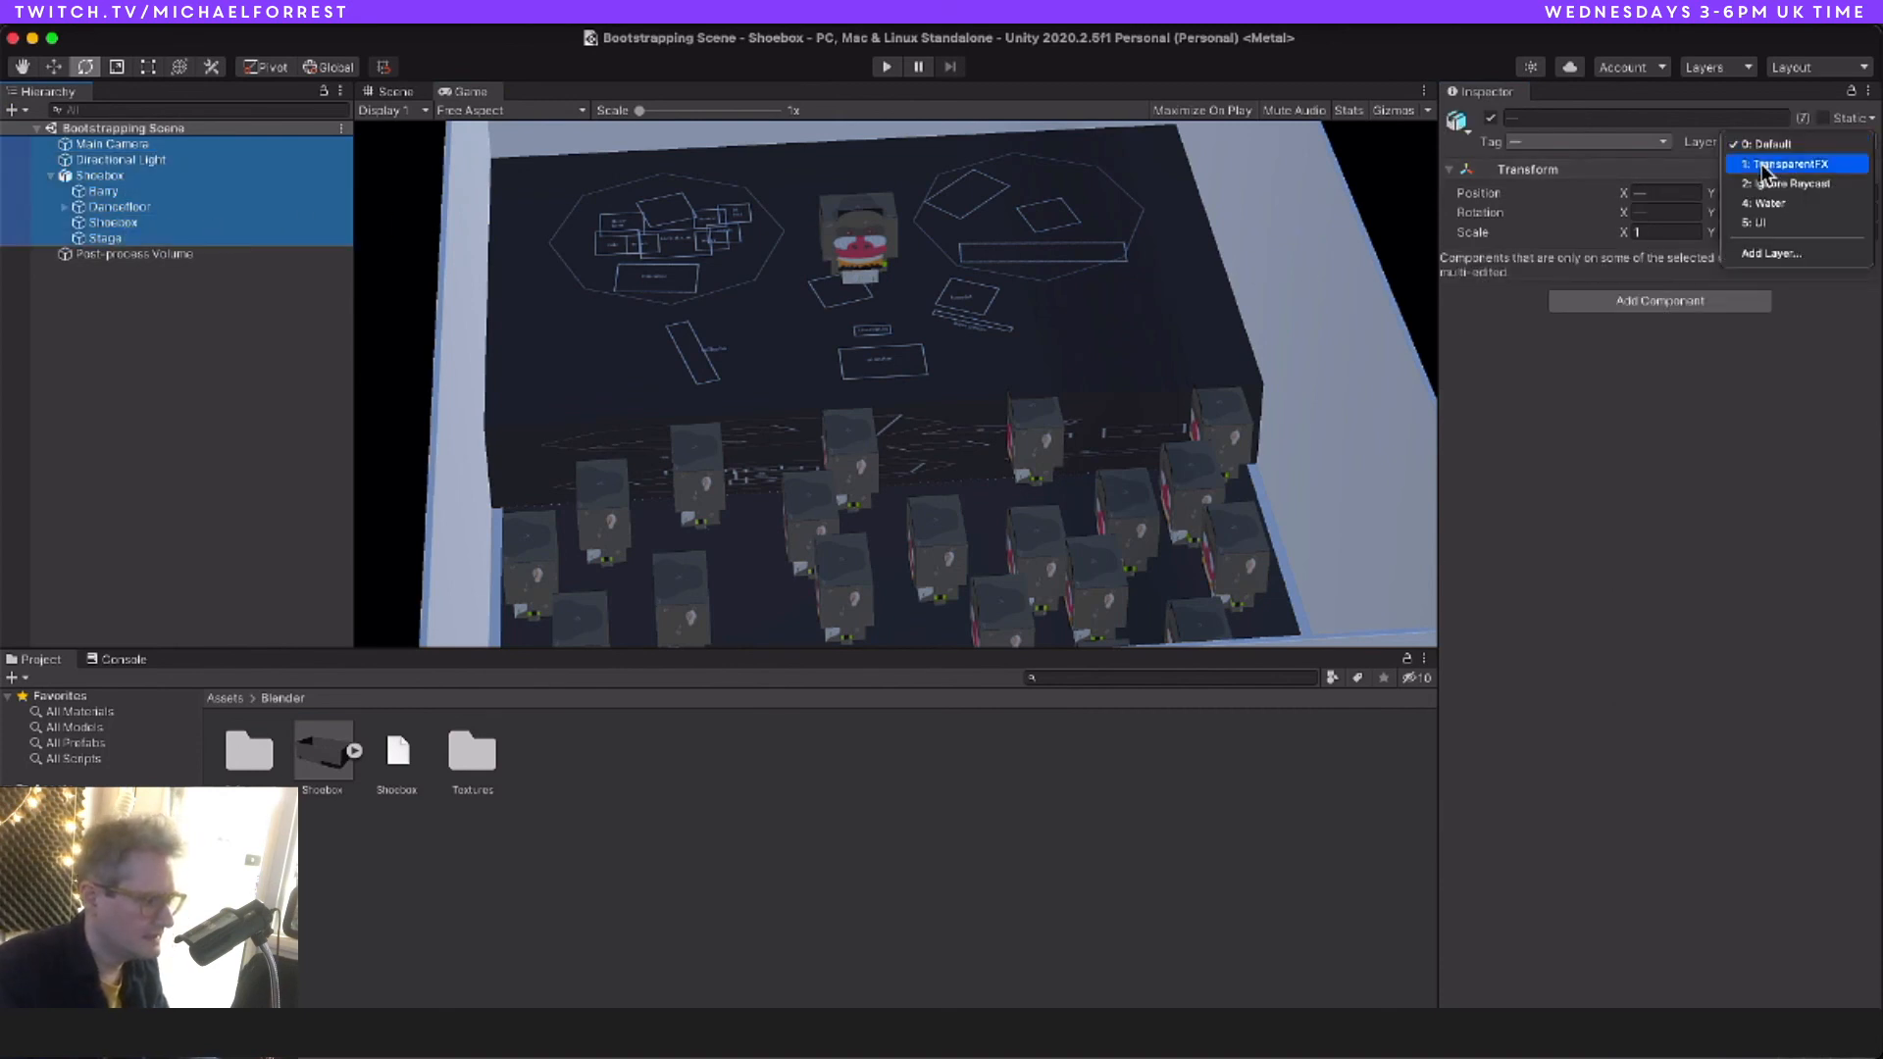
{"action": "left_click", "coordinate": [1770, 254]}
{"action": "left_click", "coordinate": [1670, 351]}
{"action": "type", "text": "Post Processed"}
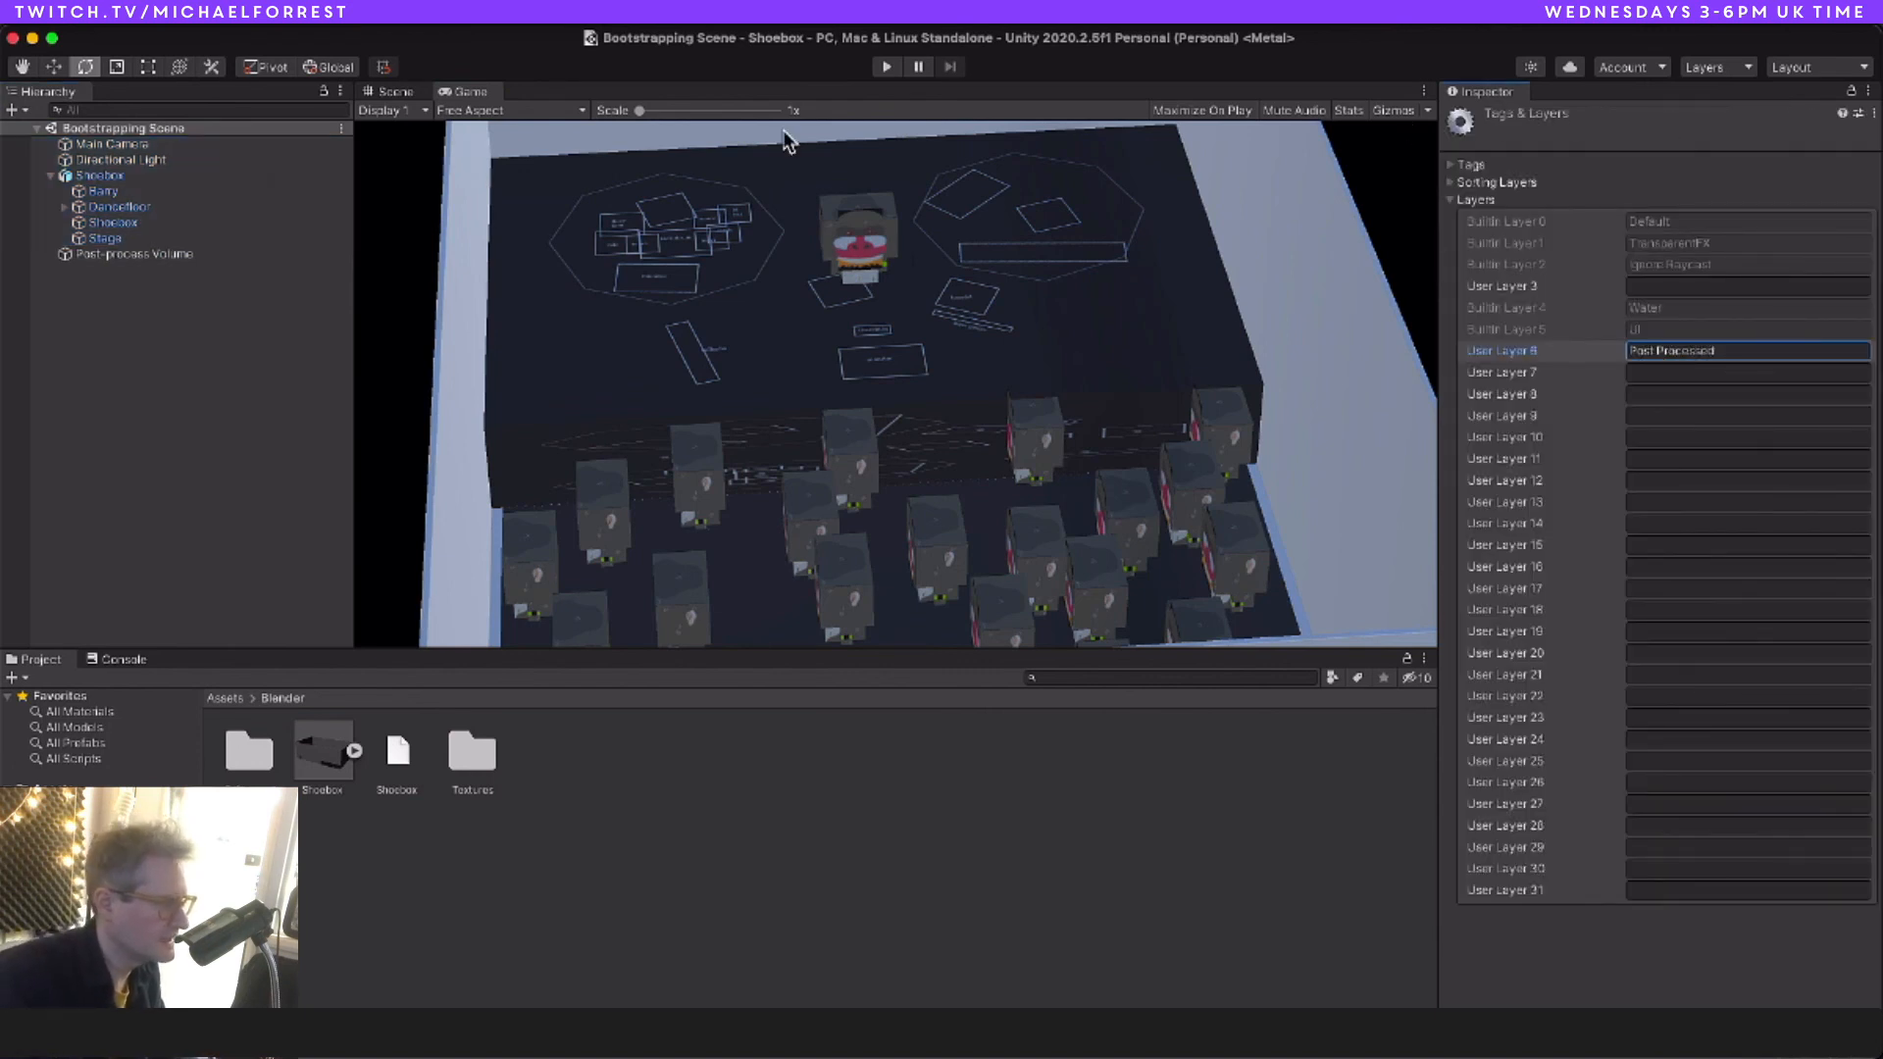
Step: Assign the Post-process Volume object to the Post Processed layer
{"action": "left_click", "coordinate": [118, 158]}
{"action": "left_click", "coordinate": [134, 255]}
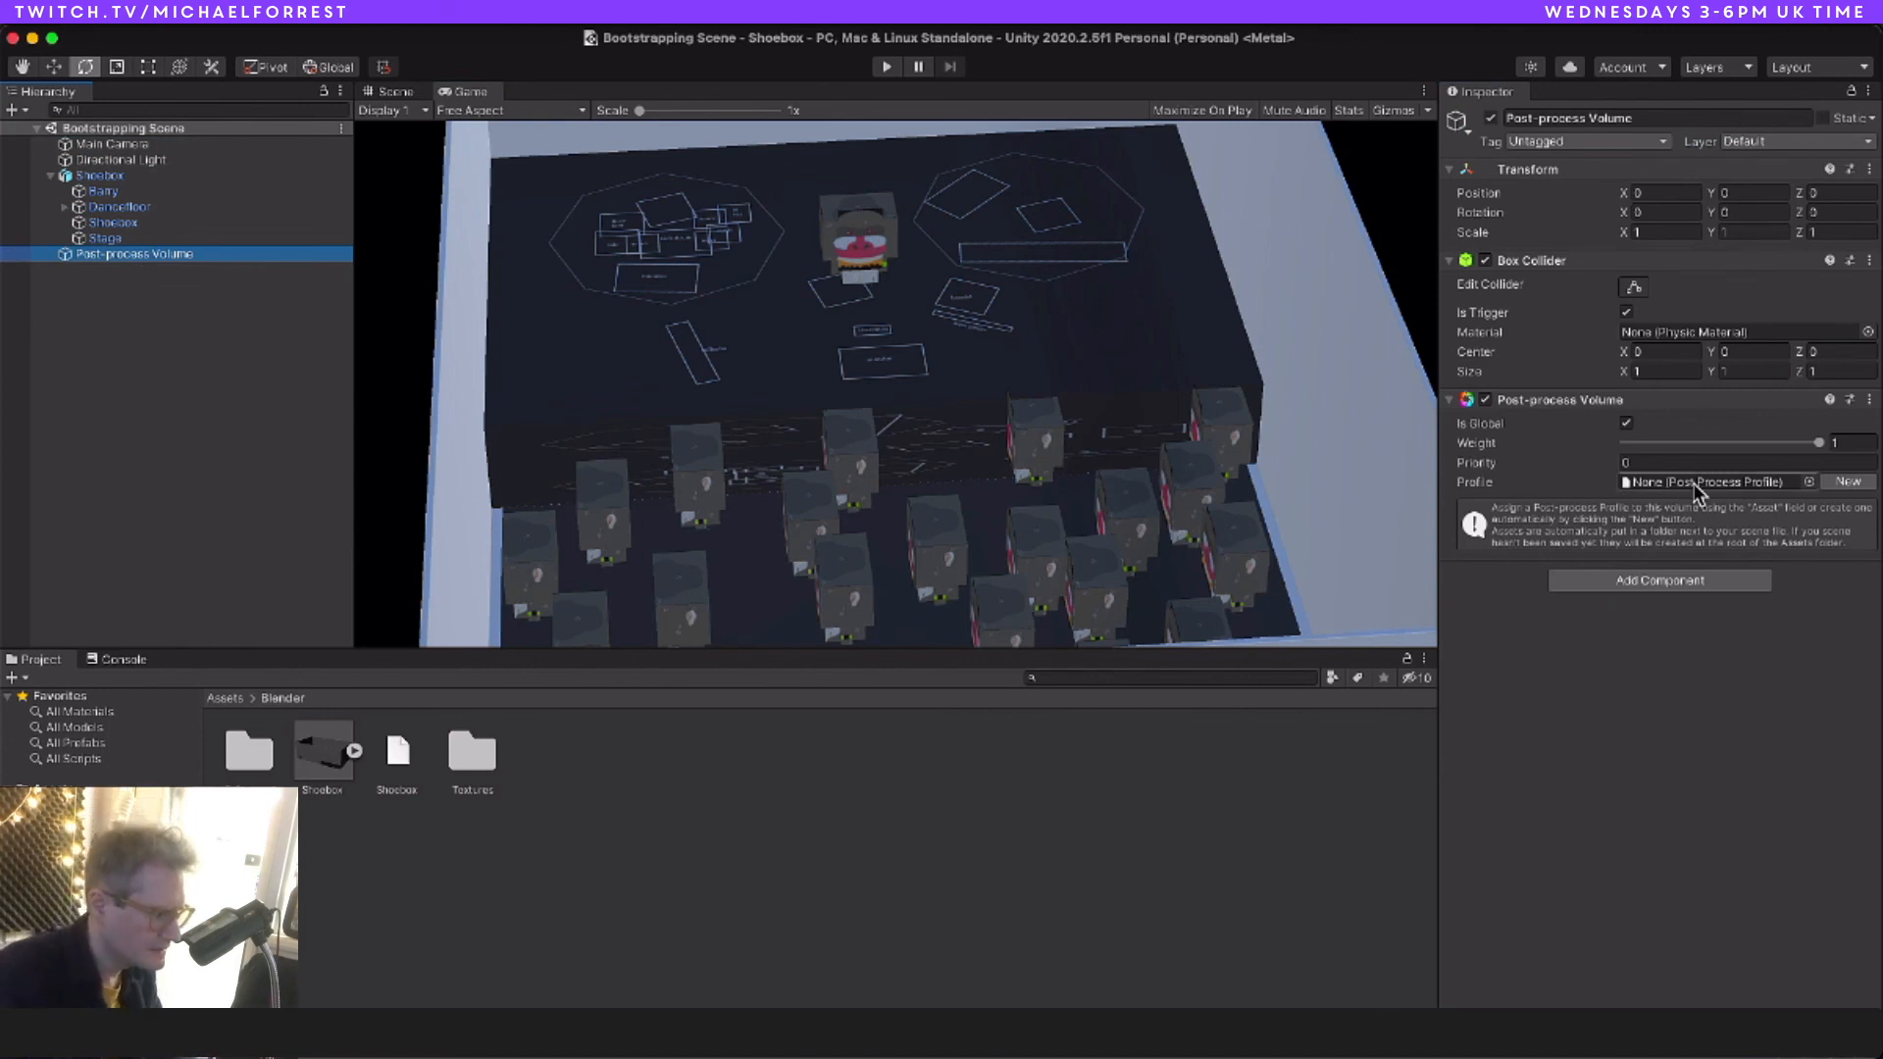
{"action": "left_click", "coordinate": [1752, 145]}
{"action": "left_click", "coordinate": [1767, 246]}
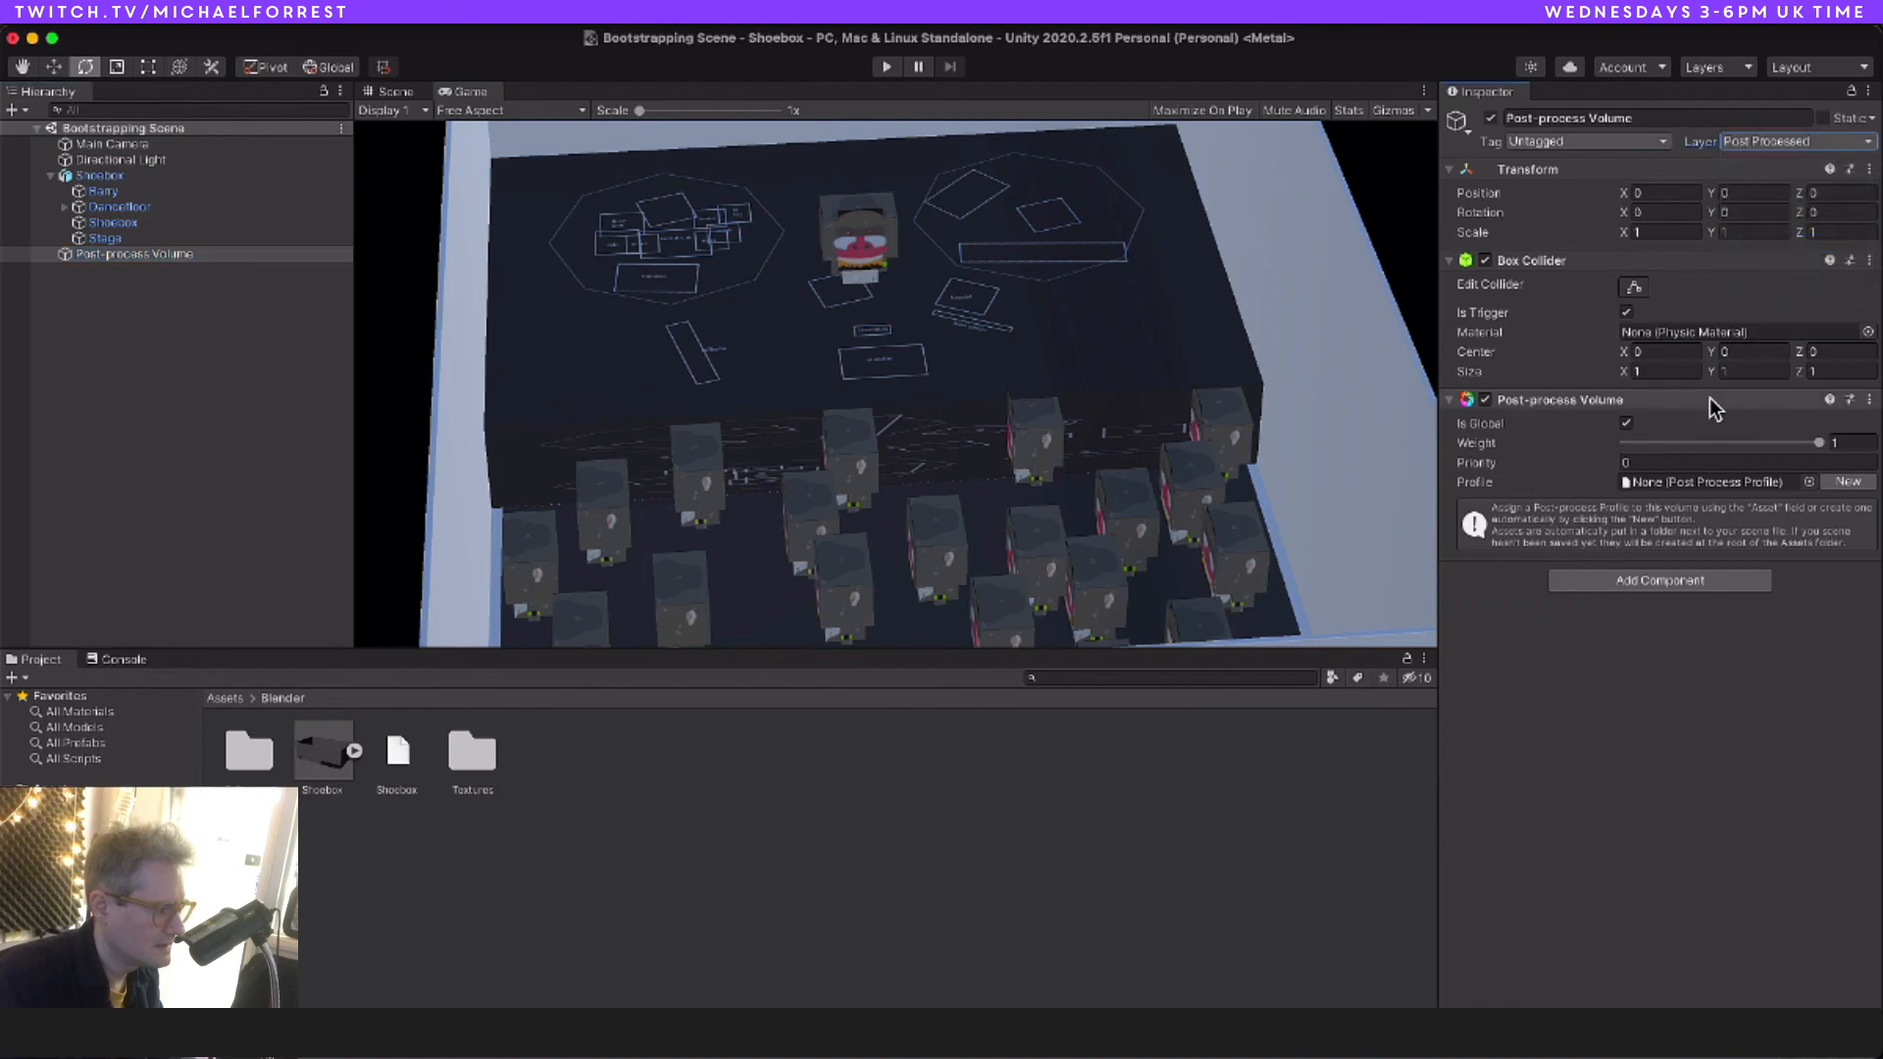
Step: Check the Main Camera's Post-process Layer settings in the UnityLiveStream project for reference
{"action": "left_click", "coordinate": [515, 12]}
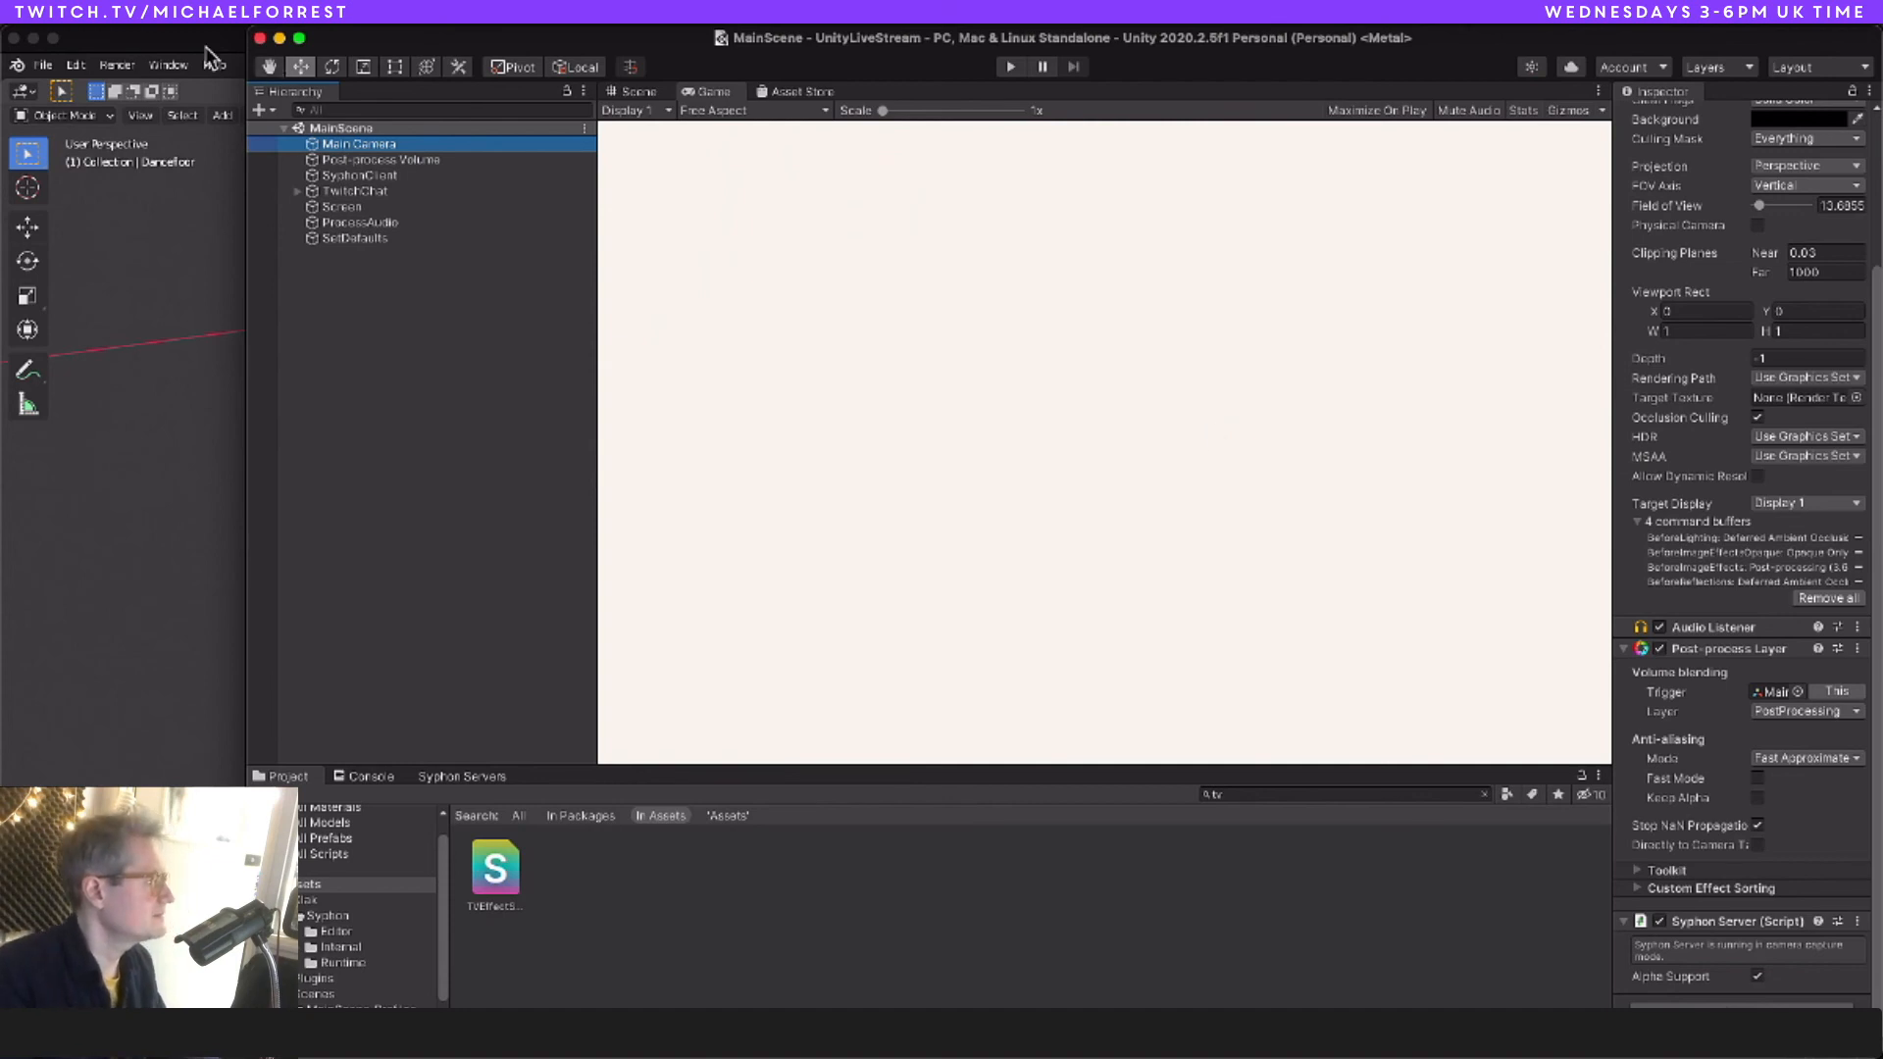
{"action": "left_click", "coordinate": [204, 46]}
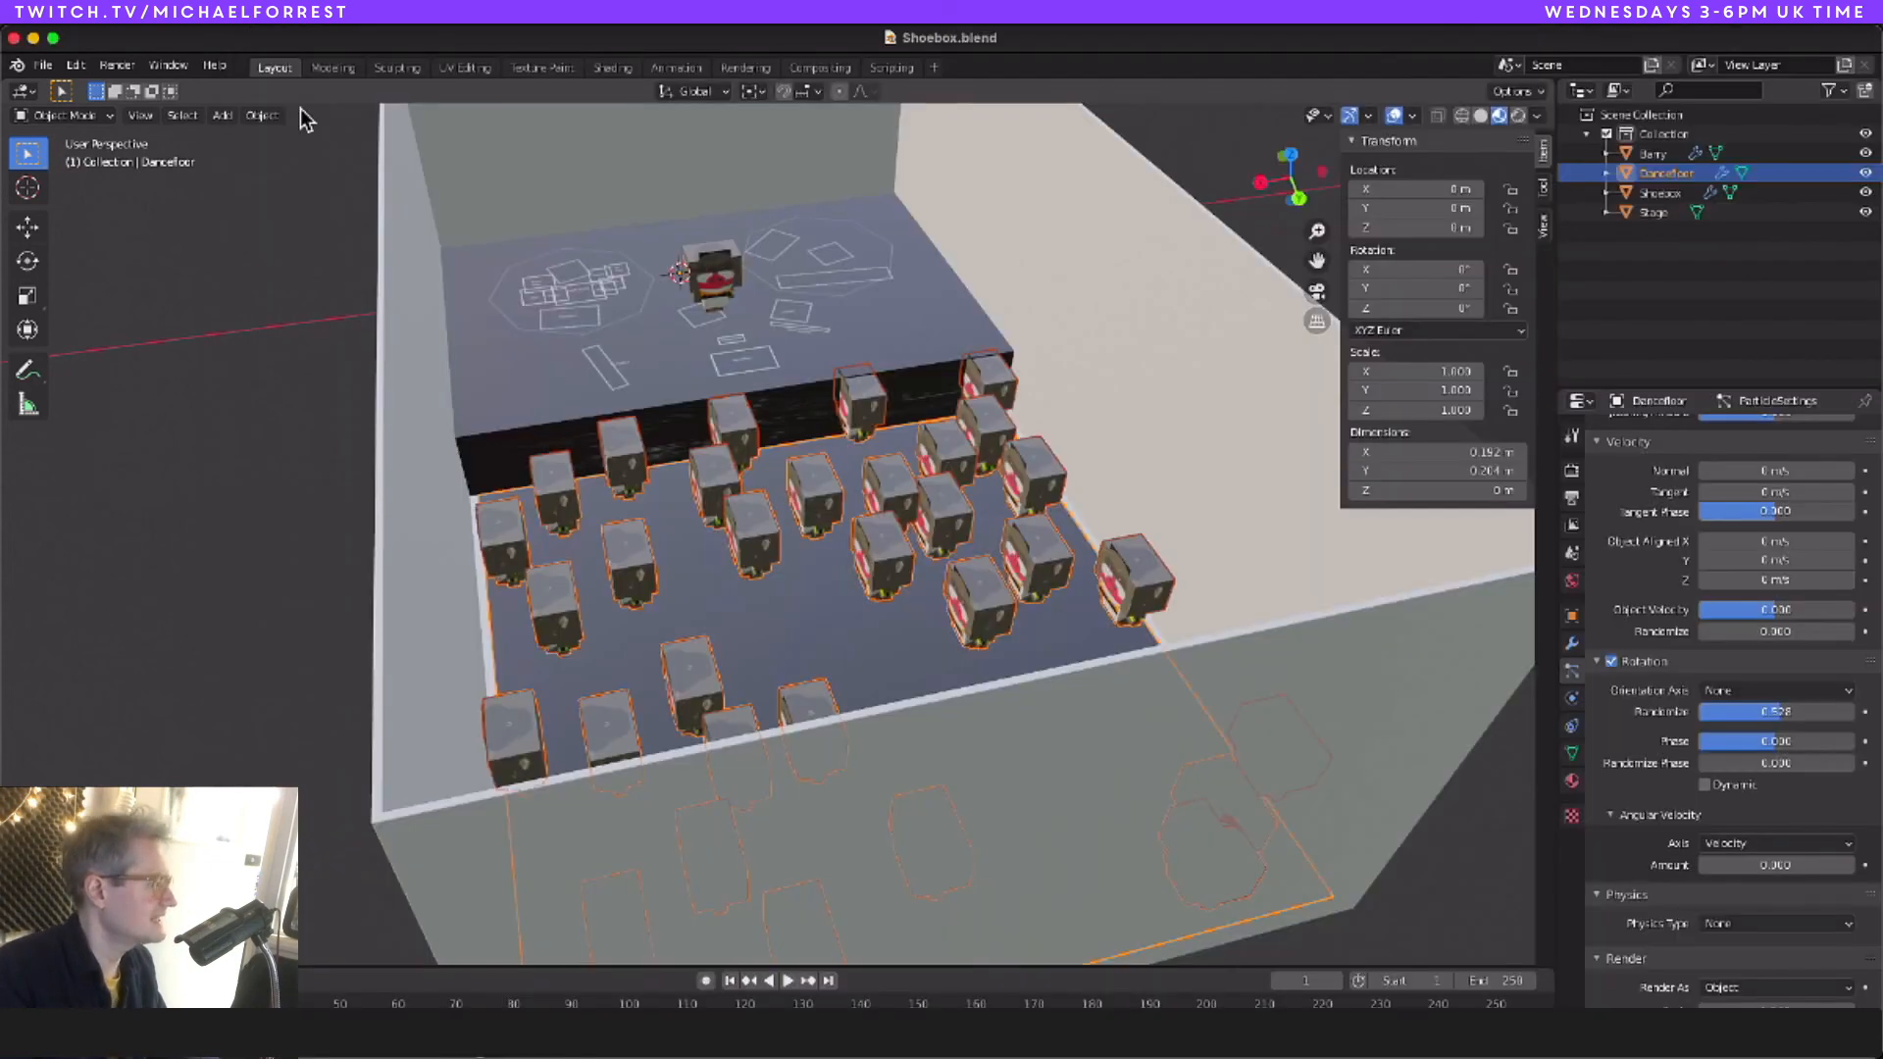
{"action": "key", "text": "super+Tab"}
Step: Add a Post-process Layer component to the shoebox scene's Main Camera and set its volume blending layer to Post Processed
{"action": "left_click", "coordinate": [161, 144]}
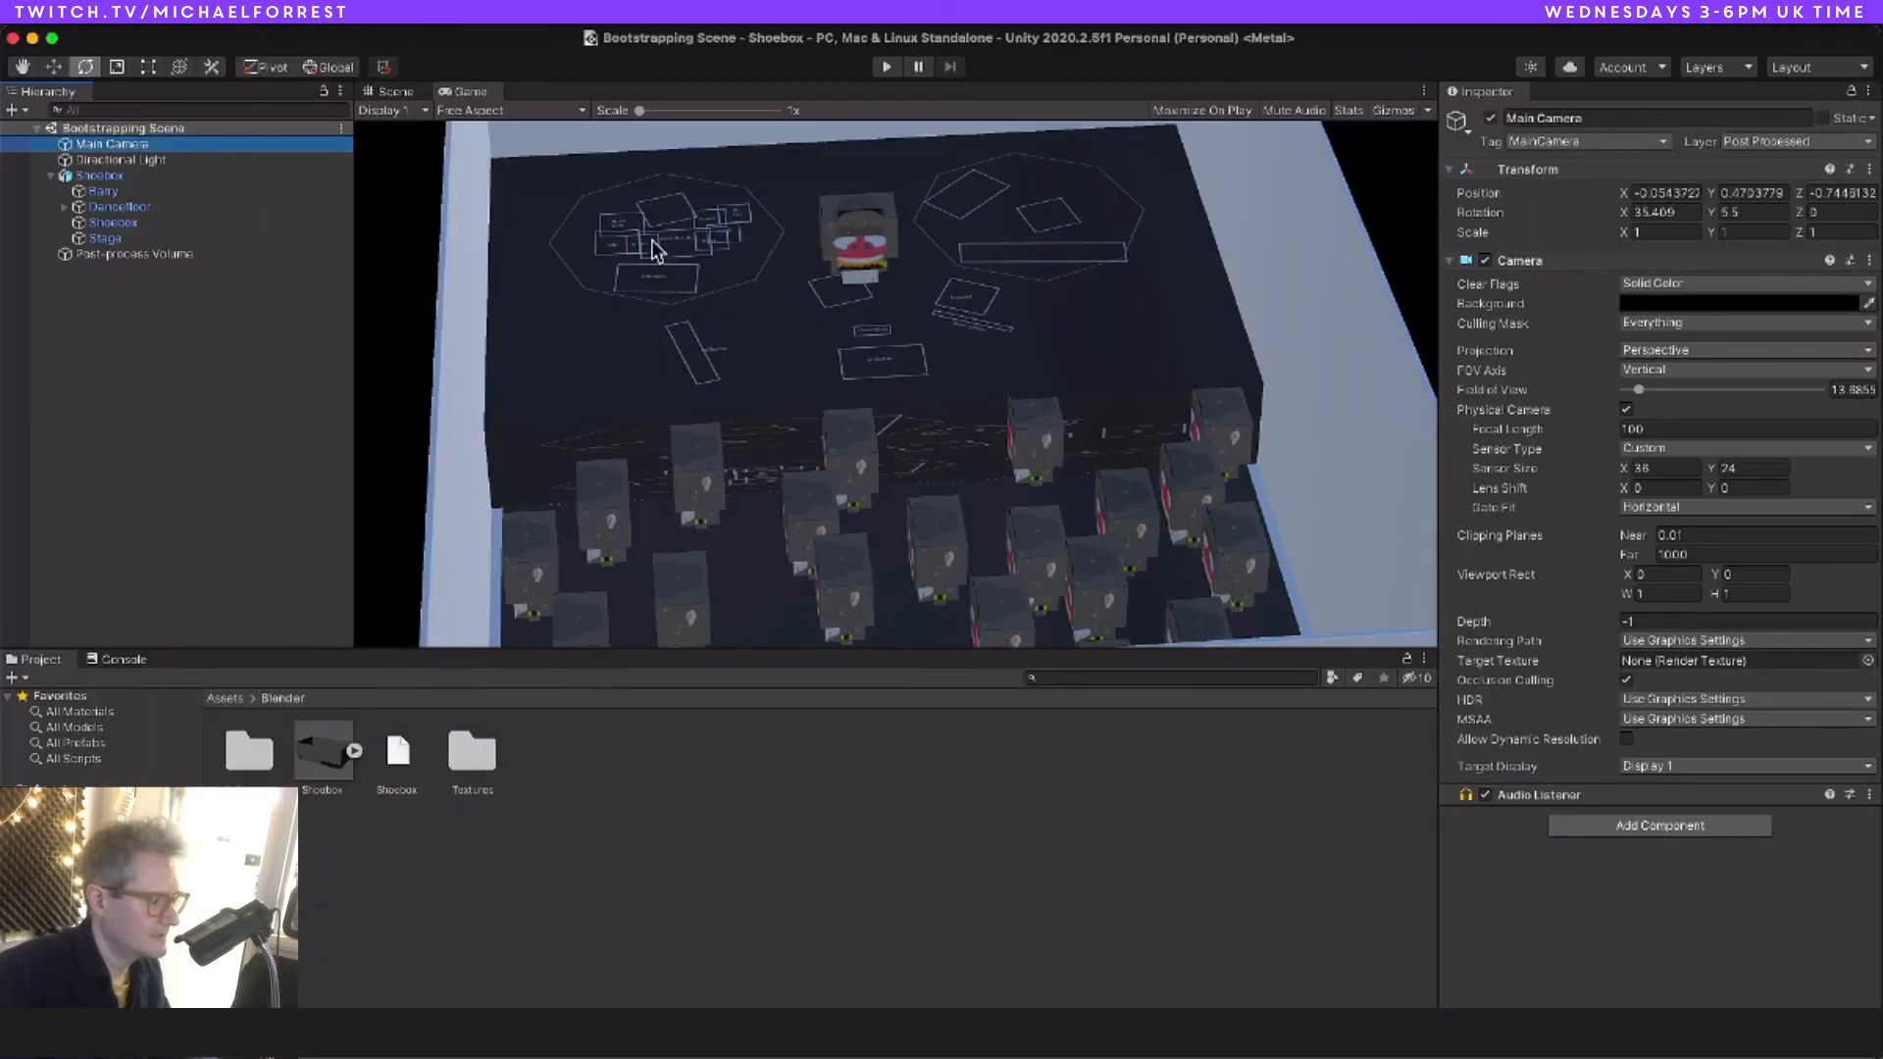
{"action": "left_click", "coordinate": [1659, 829]}
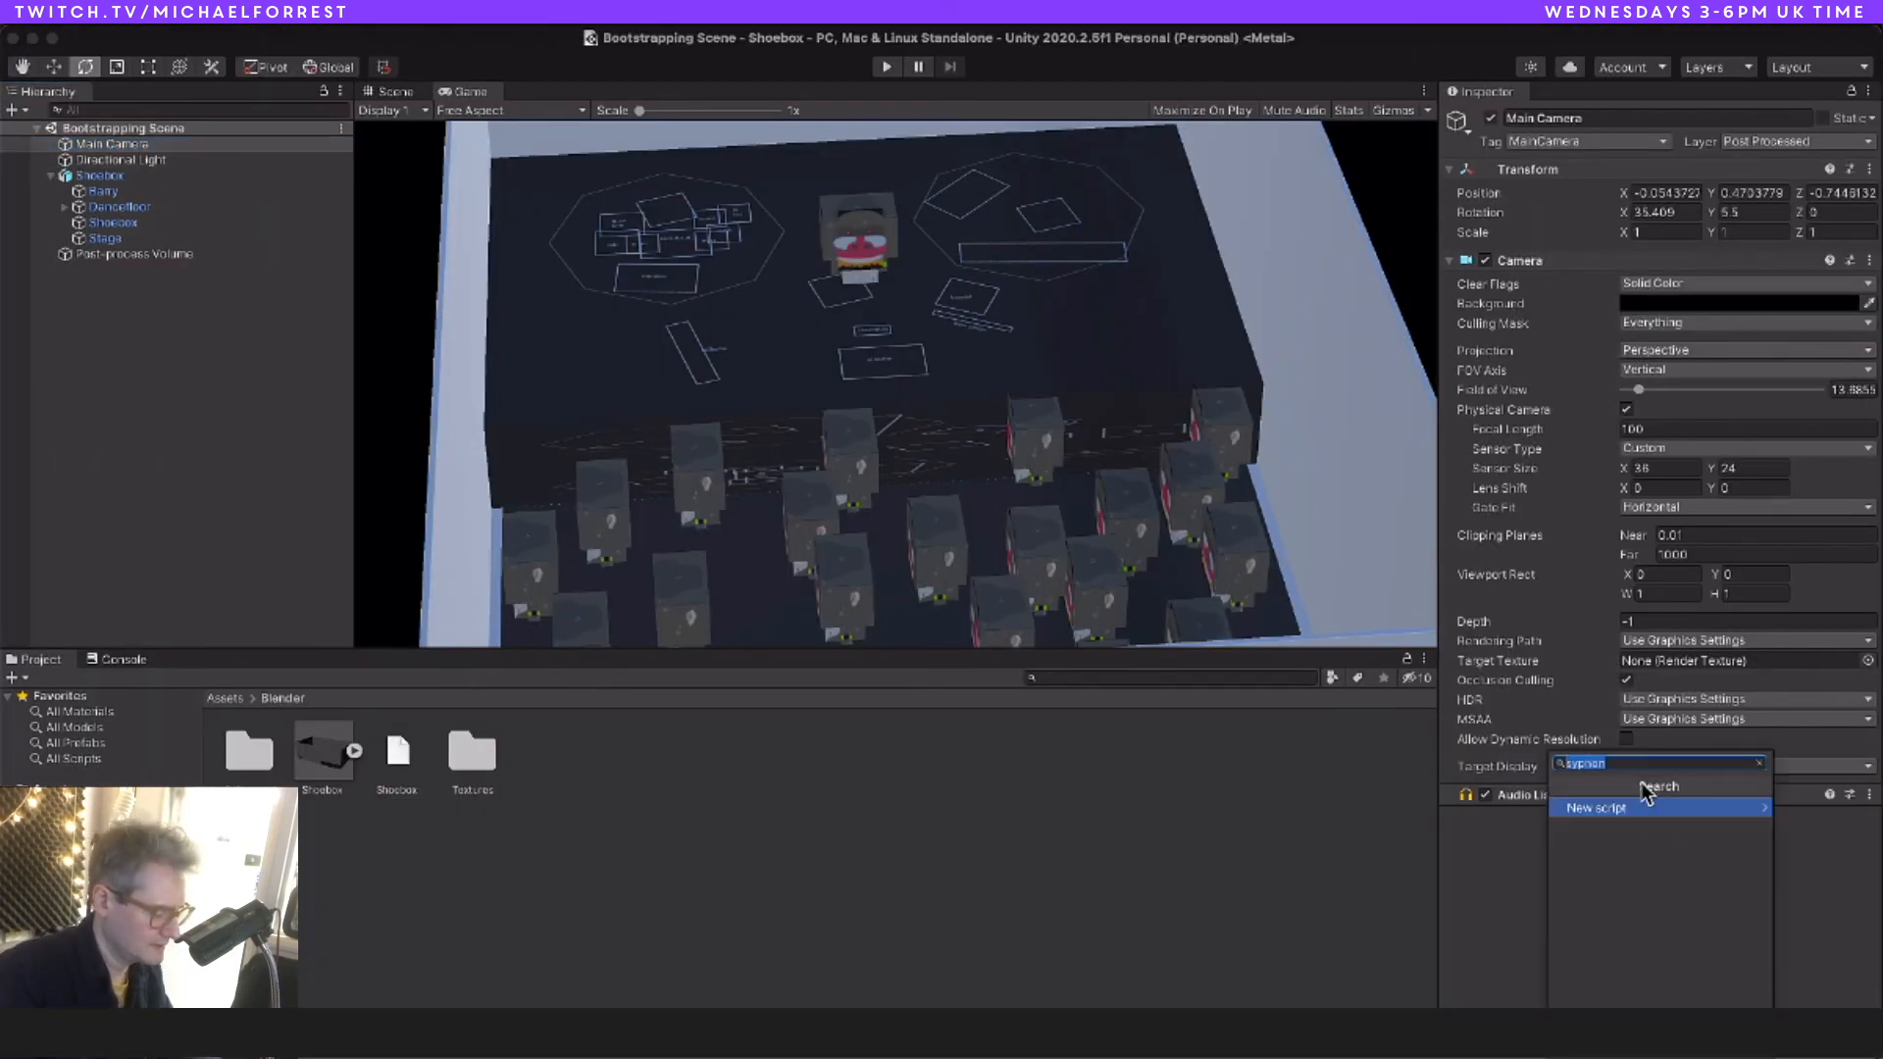
{"action": "left_click", "coordinate": [1644, 829]}
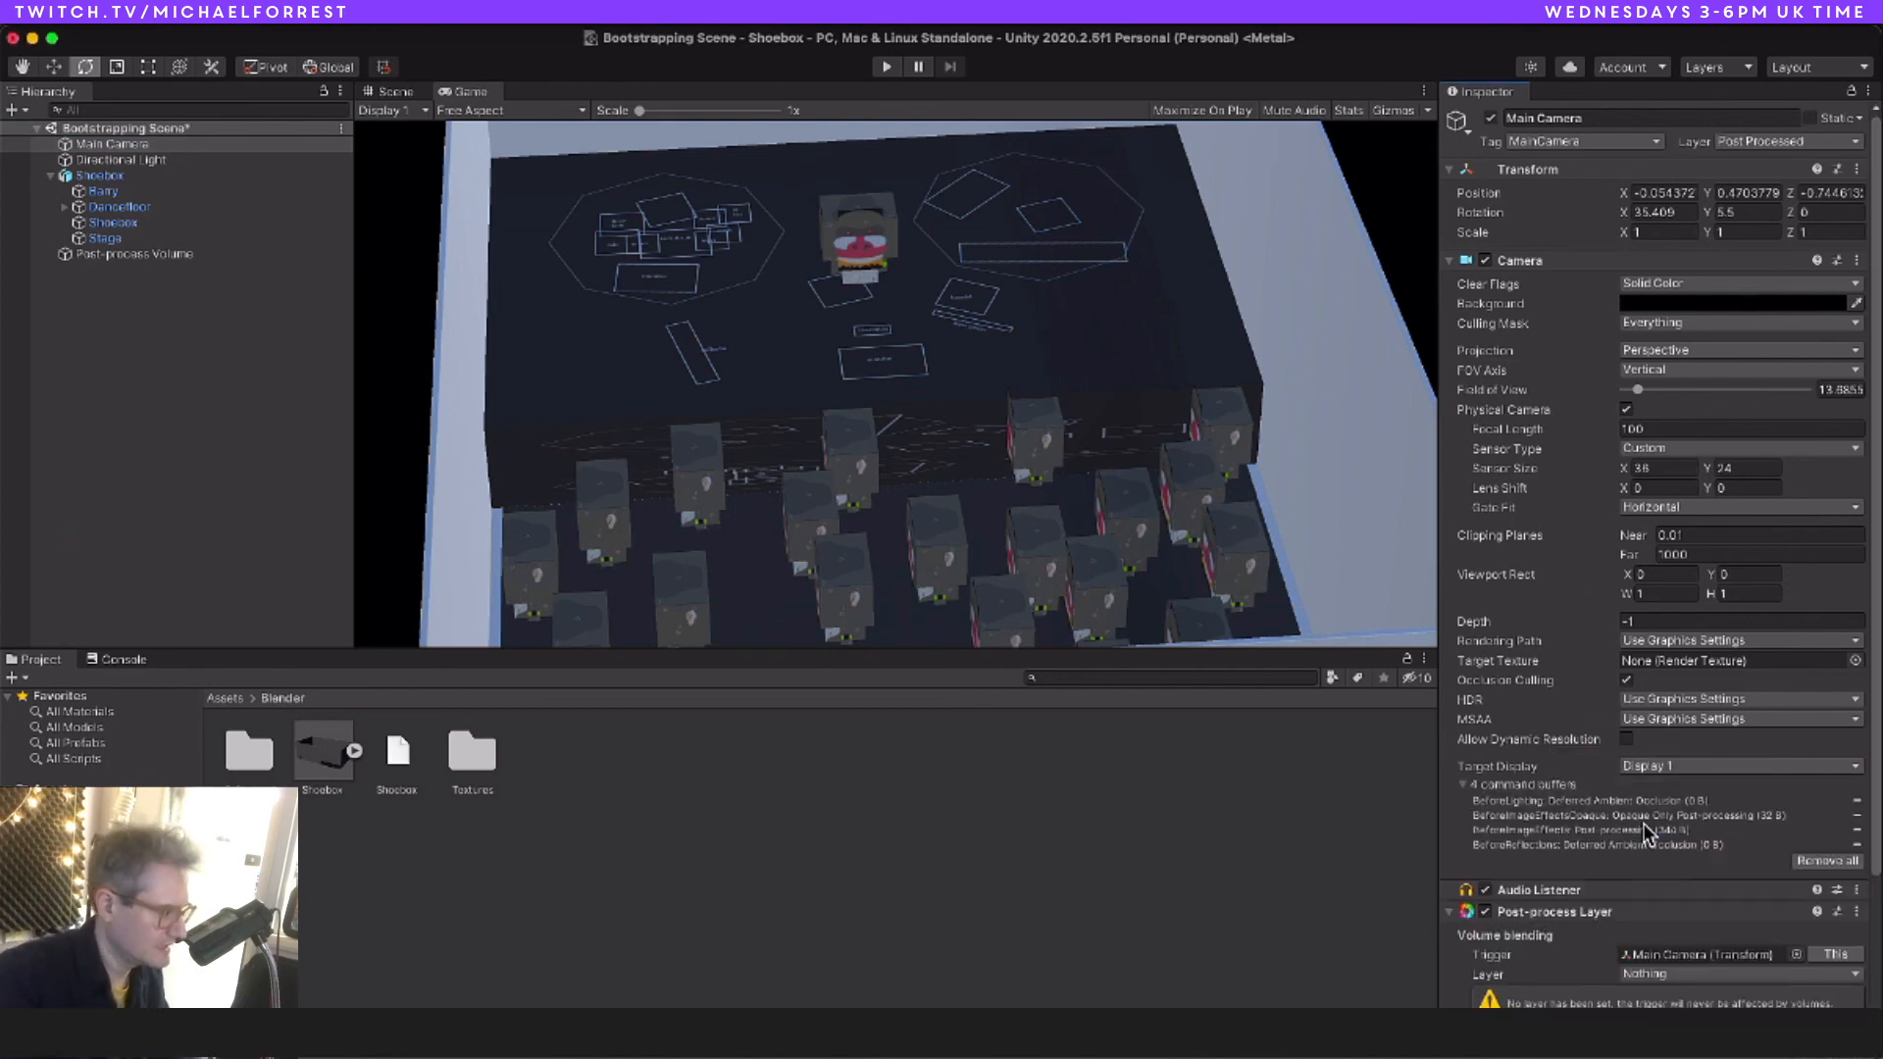
{"action": "scroll", "coordinate": [1689, 900], "scroll_direction": "down", "scroll_amount": 3}
{"action": "left_click", "coordinate": [1672, 794]}
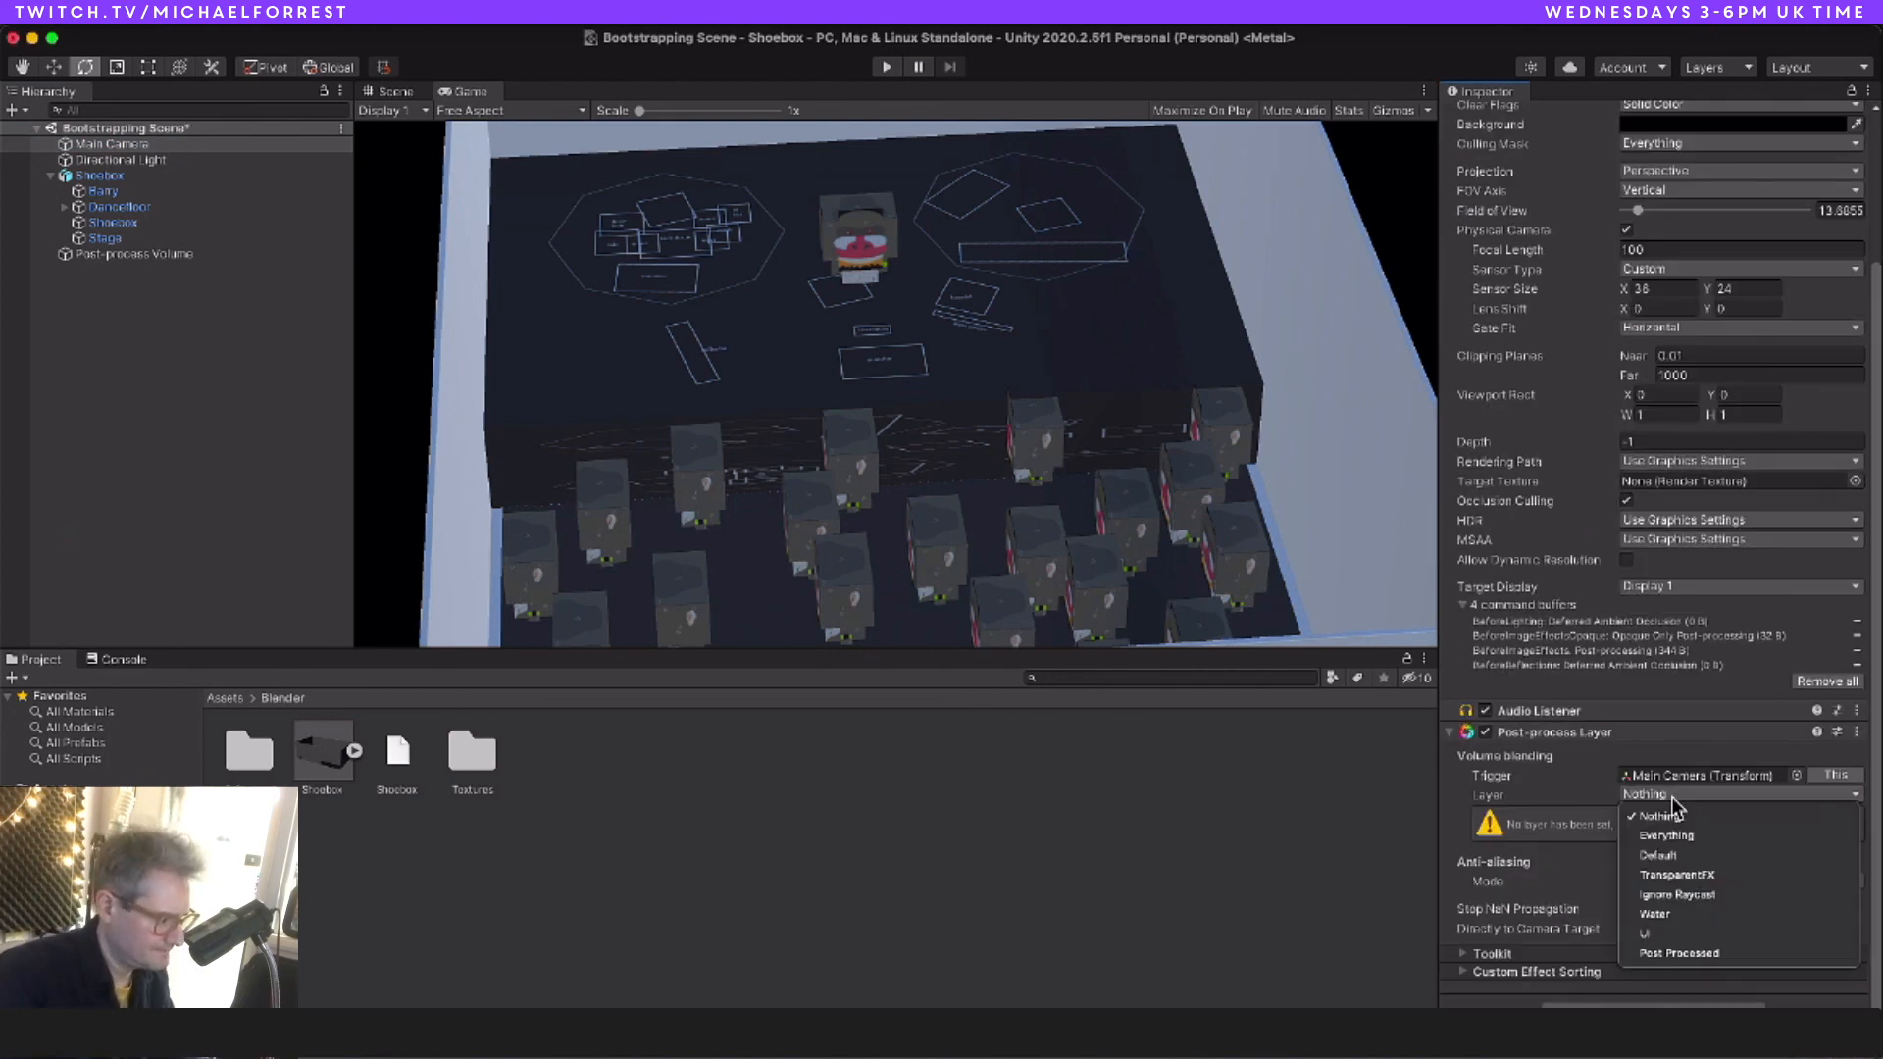
{"action": "left_click", "coordinate": [1693, 954]}
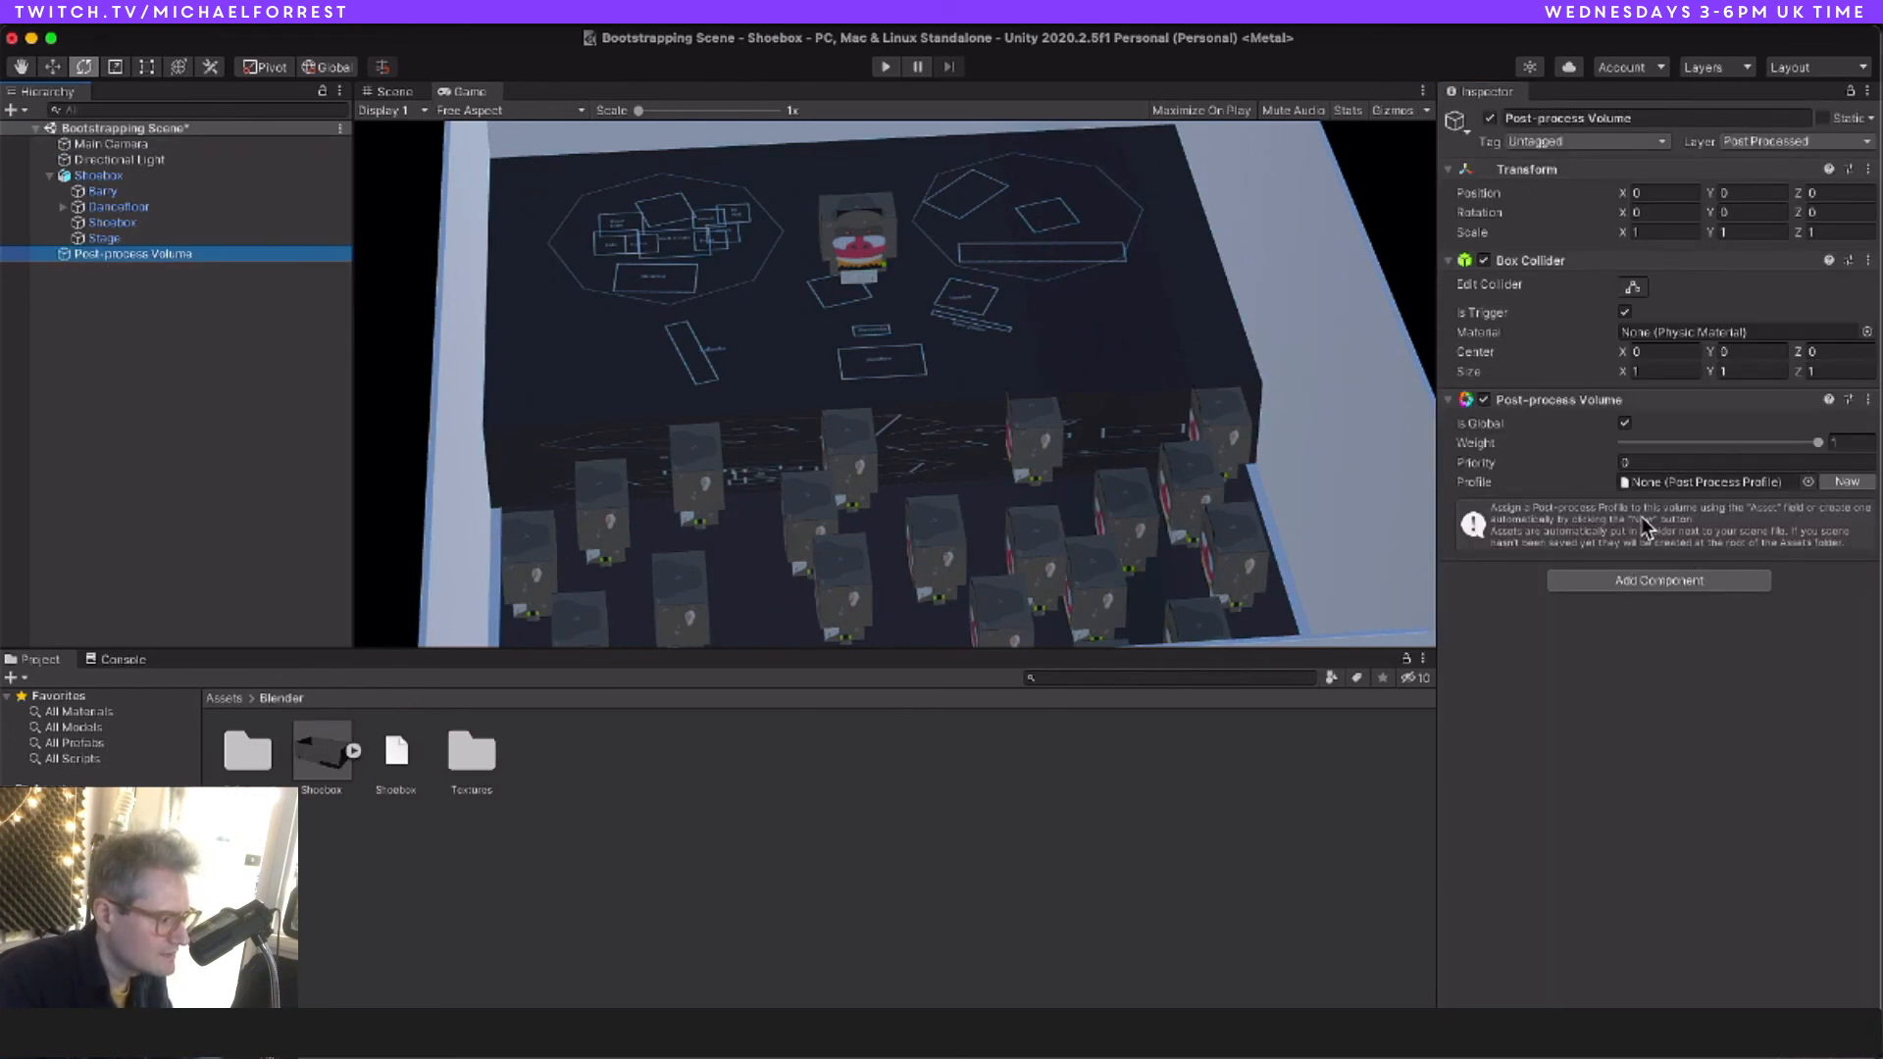
Step: Create a new profile for the Post-process Volume and add a Depth of Field effect to it
{"action": "left_click", "coordinate": [1843, 481]}
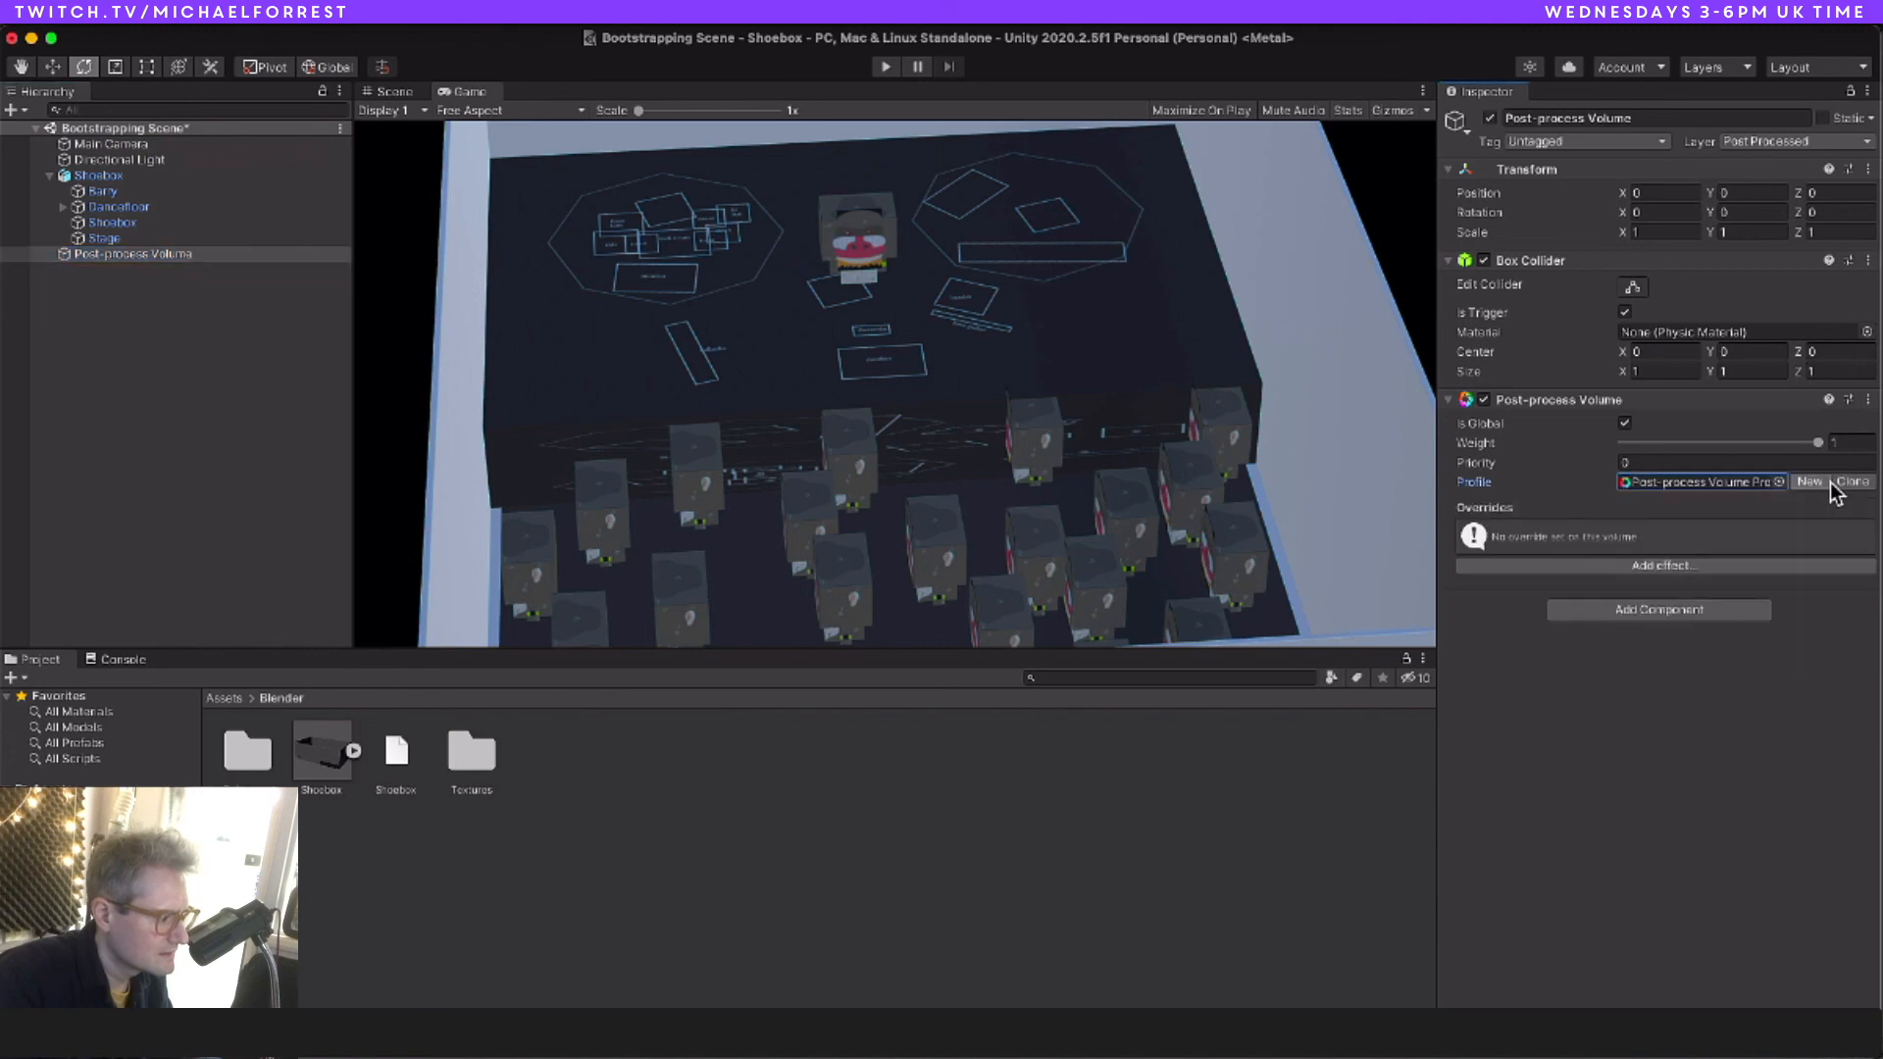
{"action": "left_click", "coordinate": [1647, 571]}
{"action": "mouse_move", "coordinate": [1701, 591]}
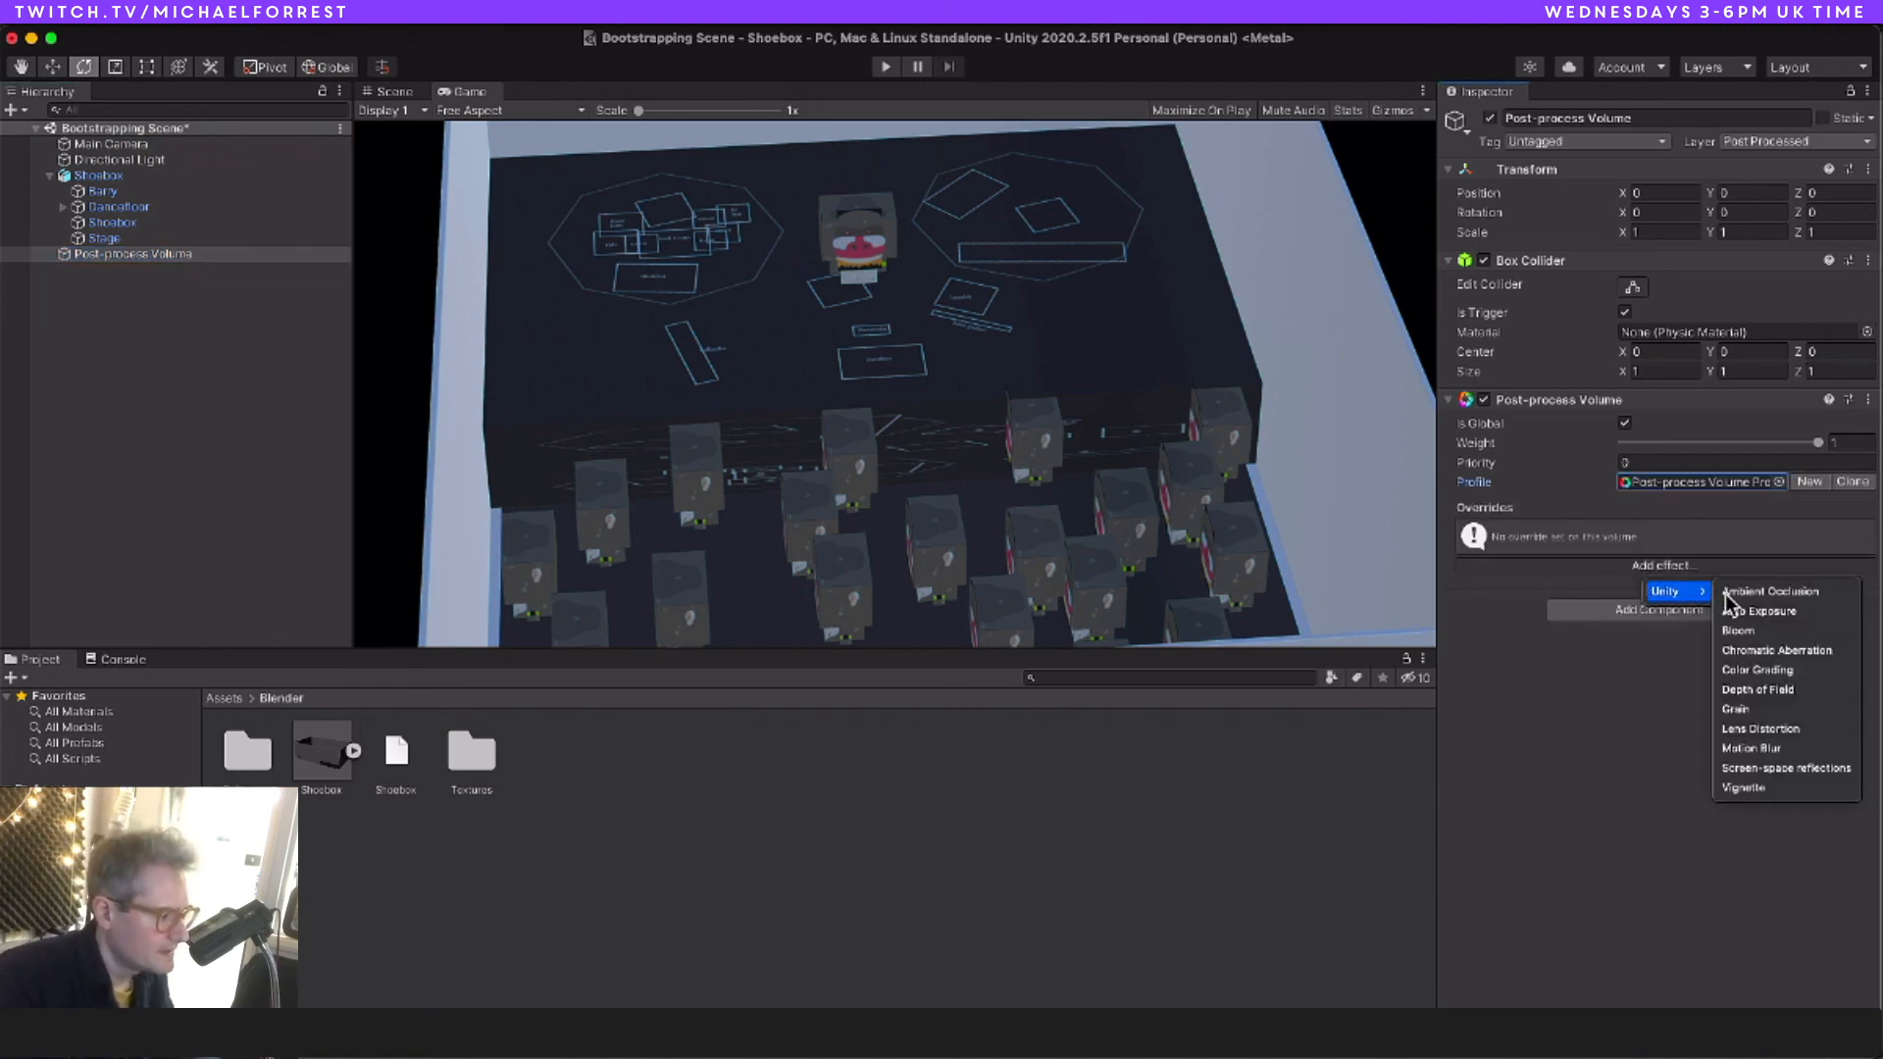
{"action": "left_click", "coordinate": [1773, 690]}
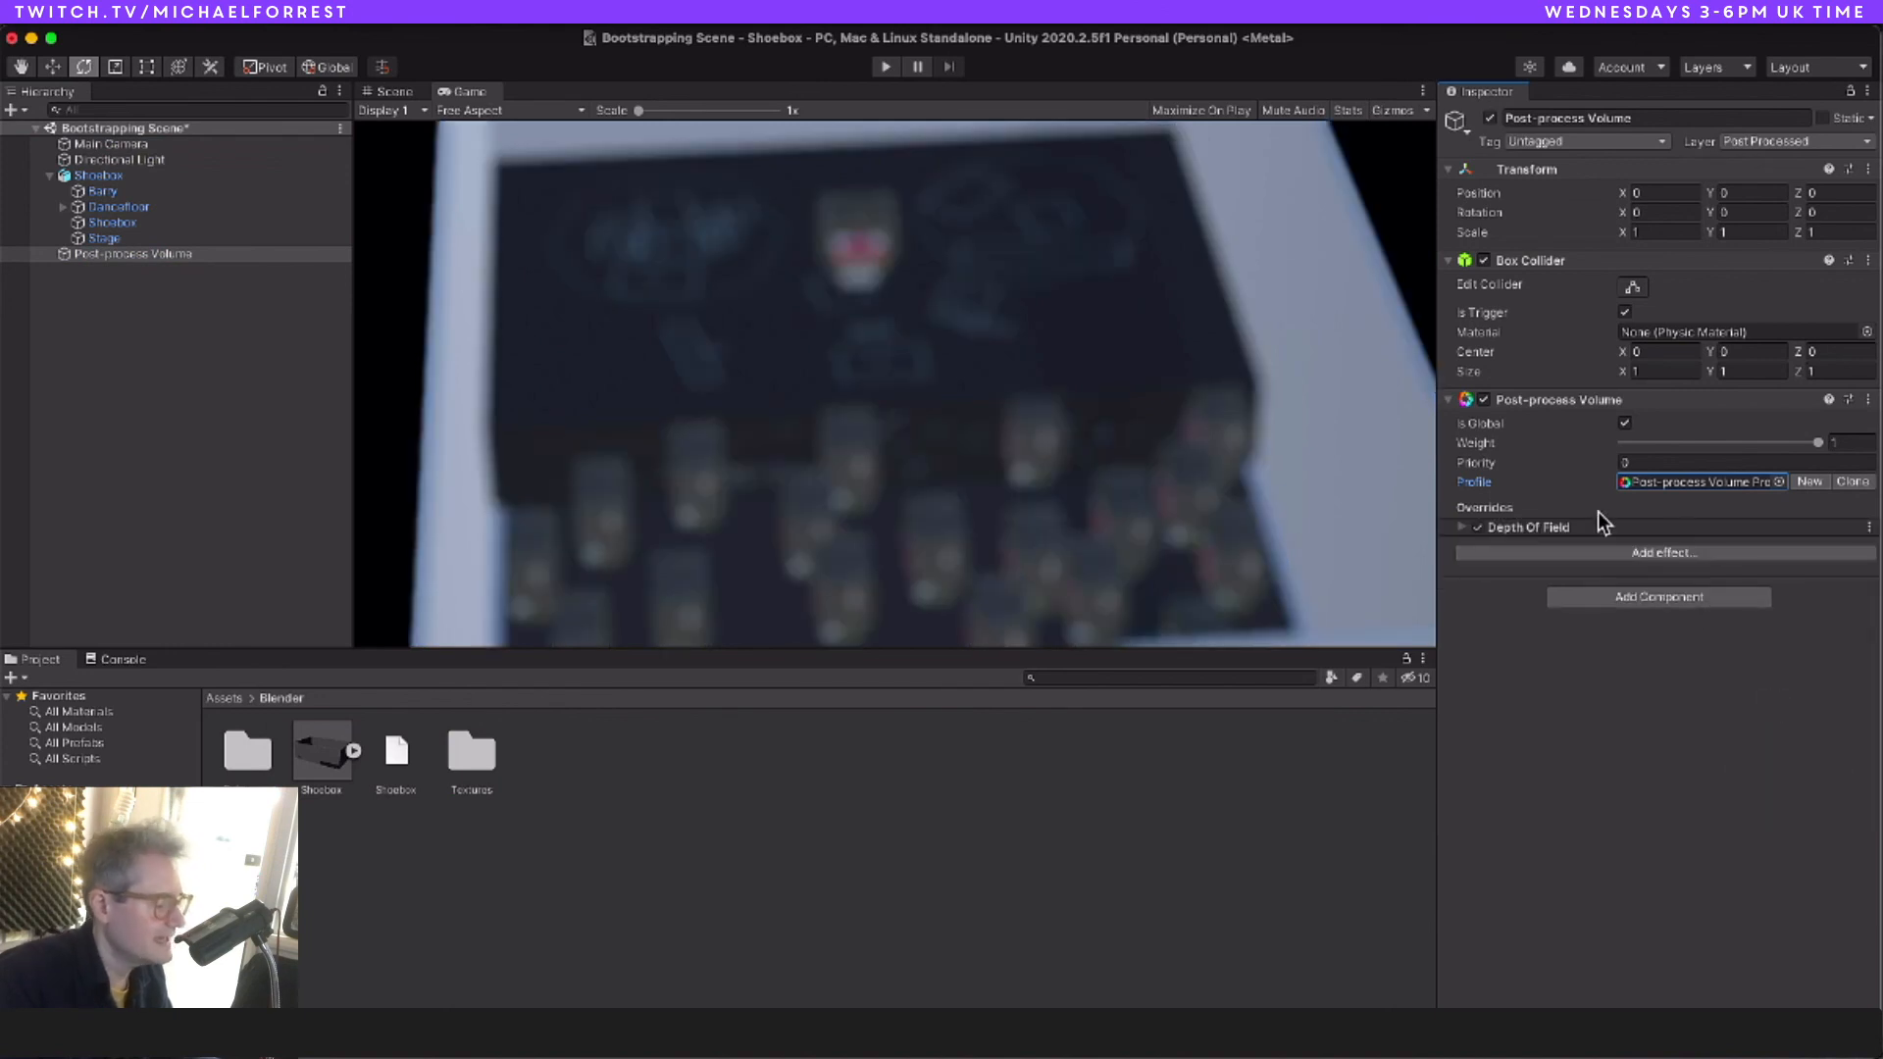
Step: Set the Depth of Field aperture to 8.1 and its focus distance to 0.6, and save the scene
{"action": "left_click", "coordinate": [1658, 527]}
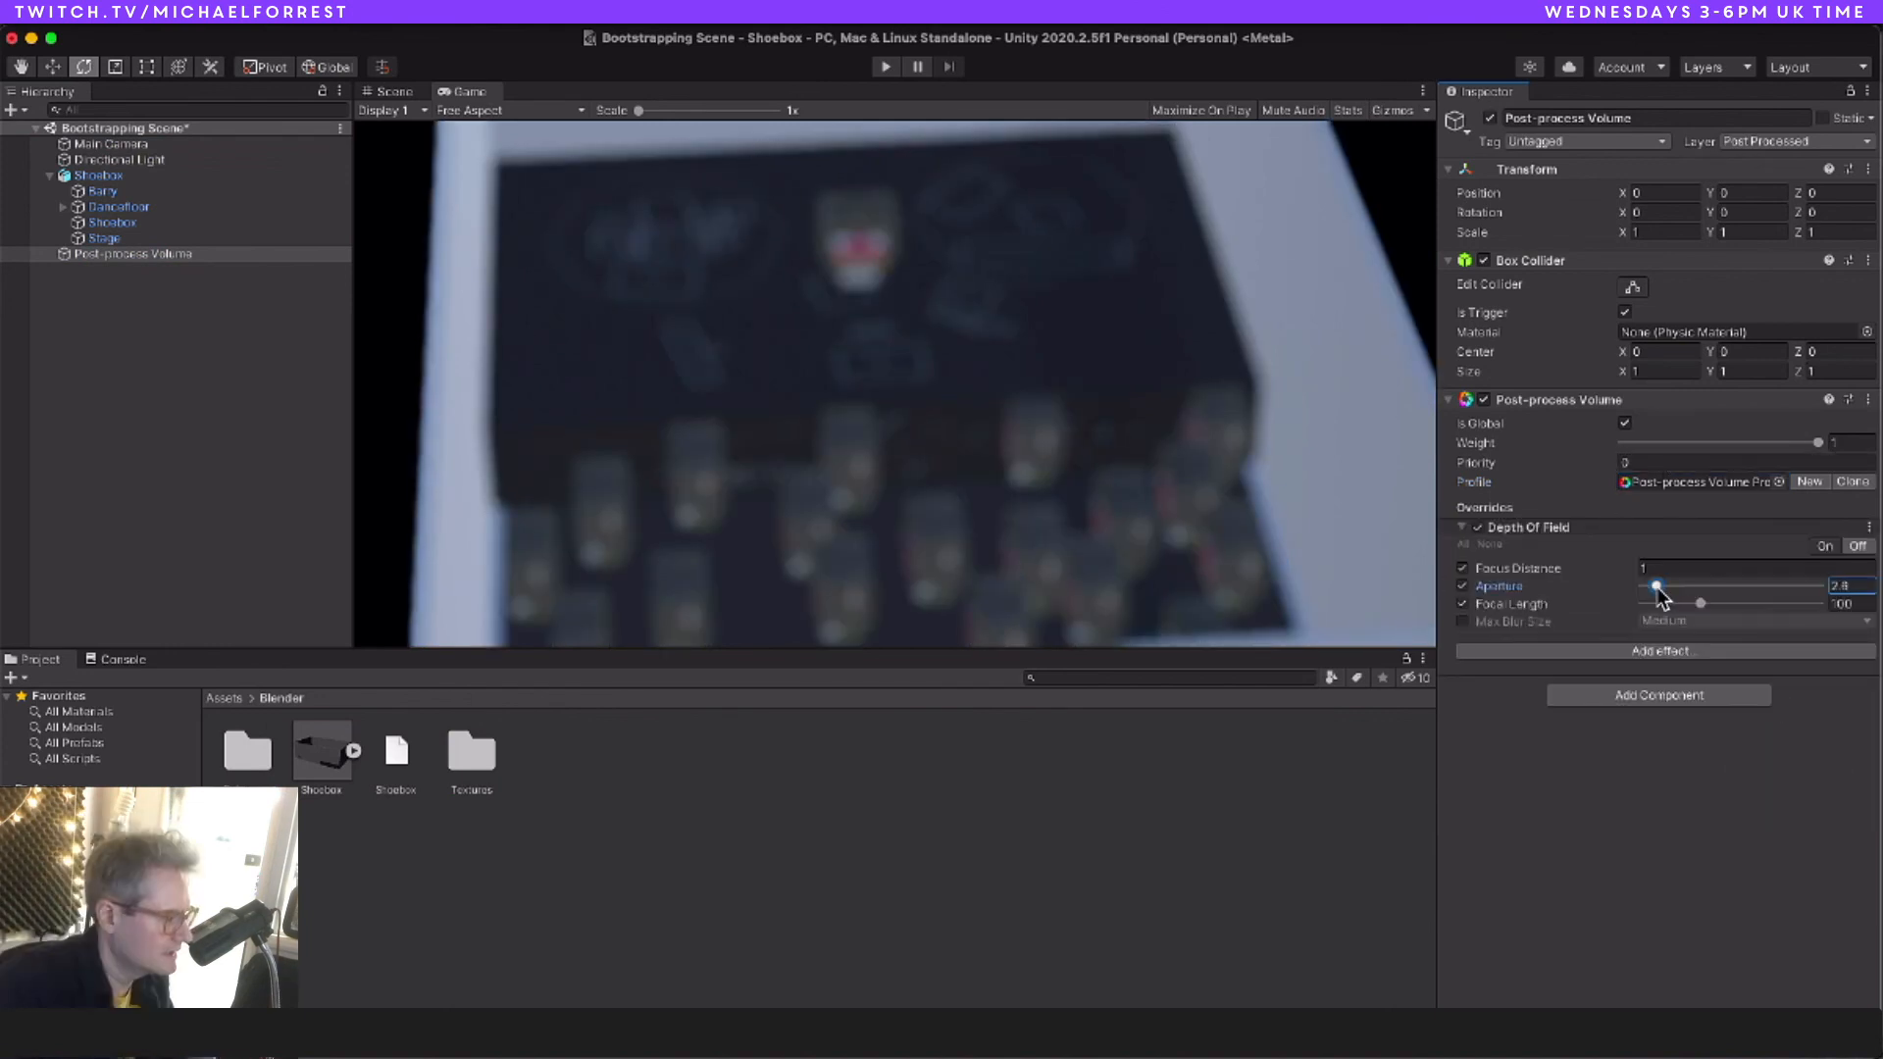
{"action": "left_click_drag", "start_coordinate": [1671, 585], "coordinate": [1687, 586]}
{"action": "left_click", "coordinate": [1665, 567]}
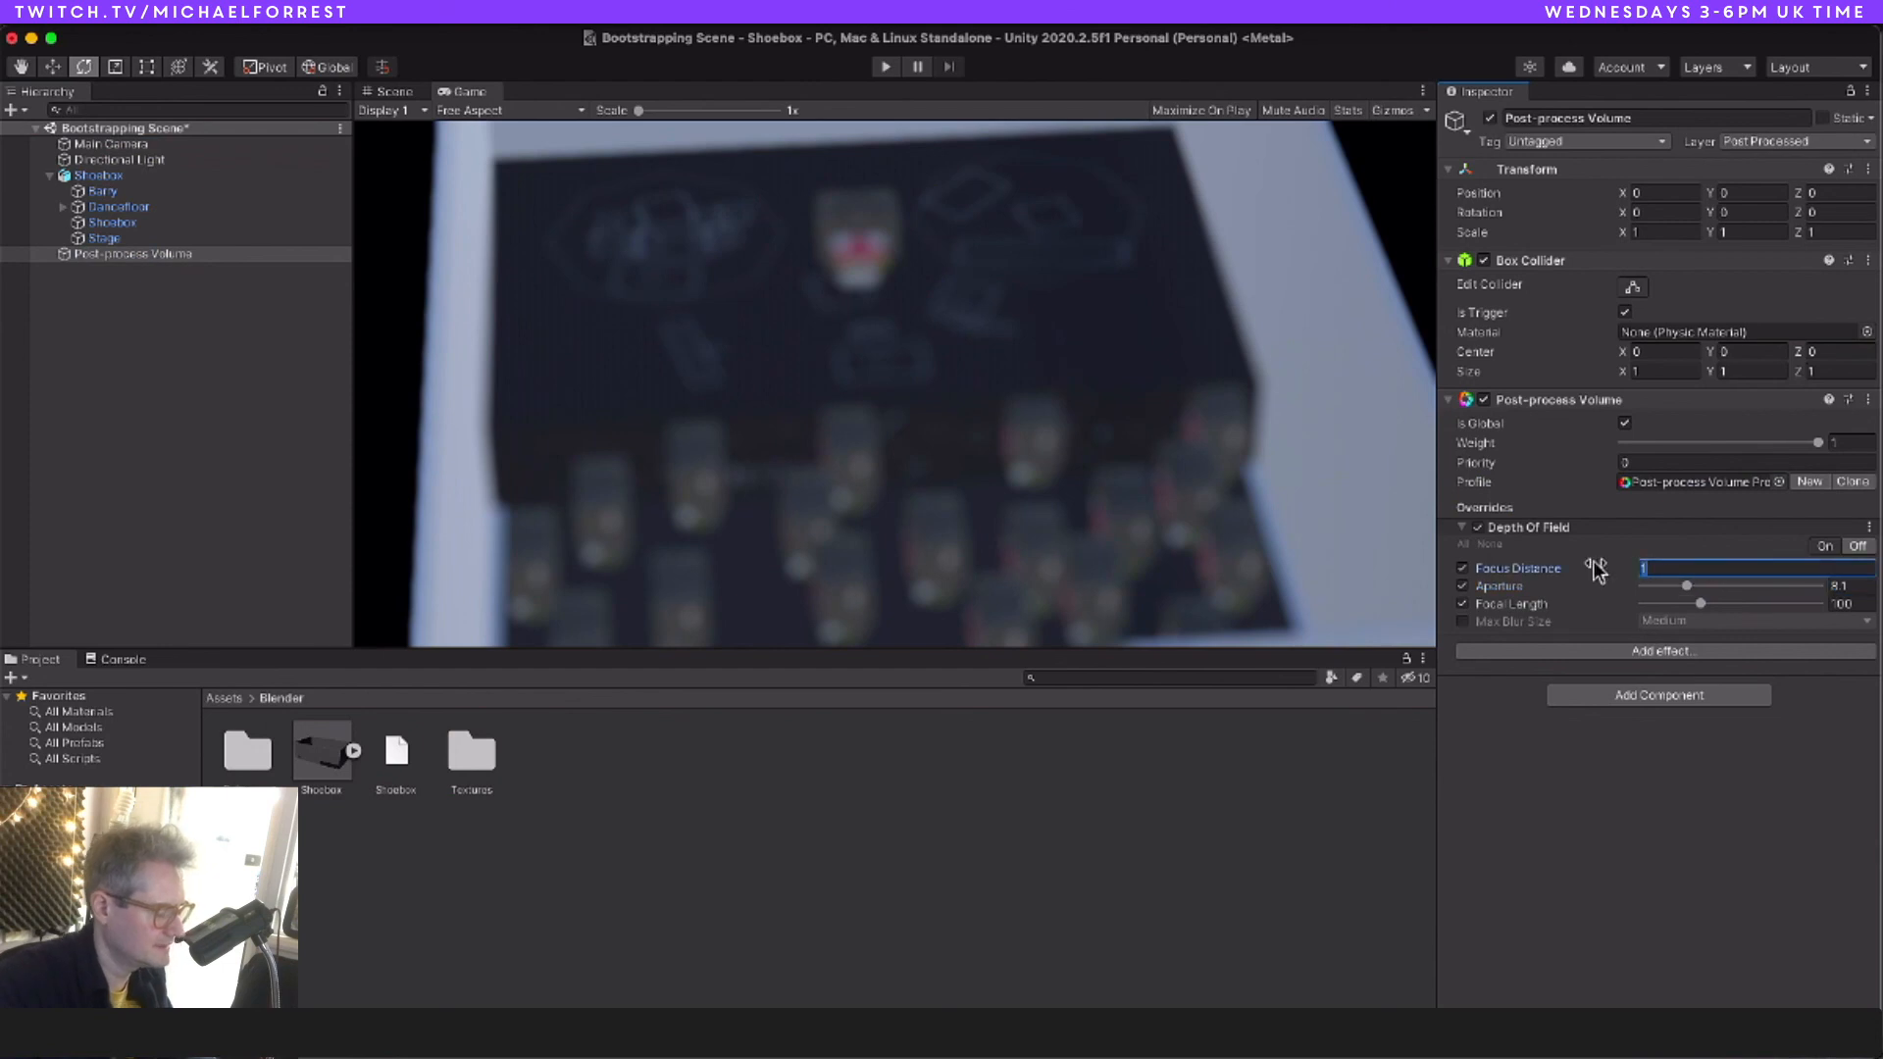
{"action": "type", "text": "0.3"}
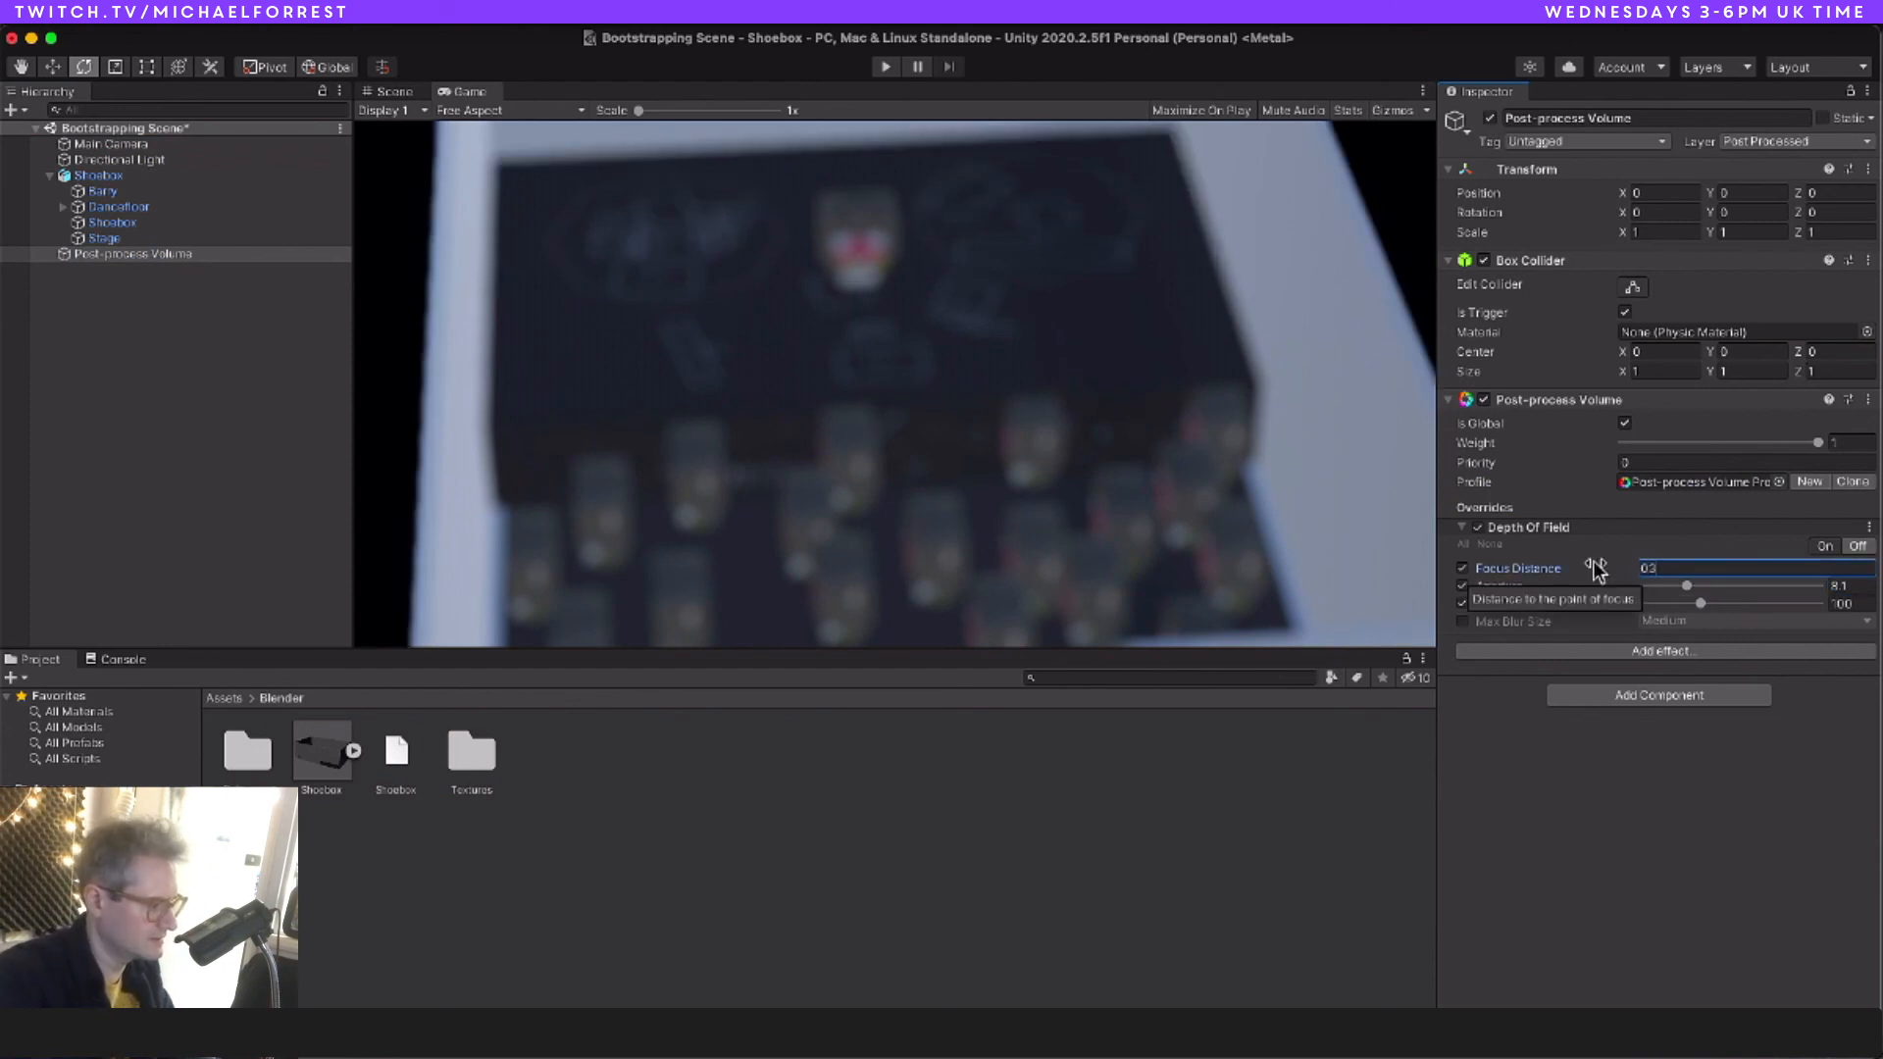
{"action": "key", "text": "BackSpace"}
{"action": "type", "text": "5"}
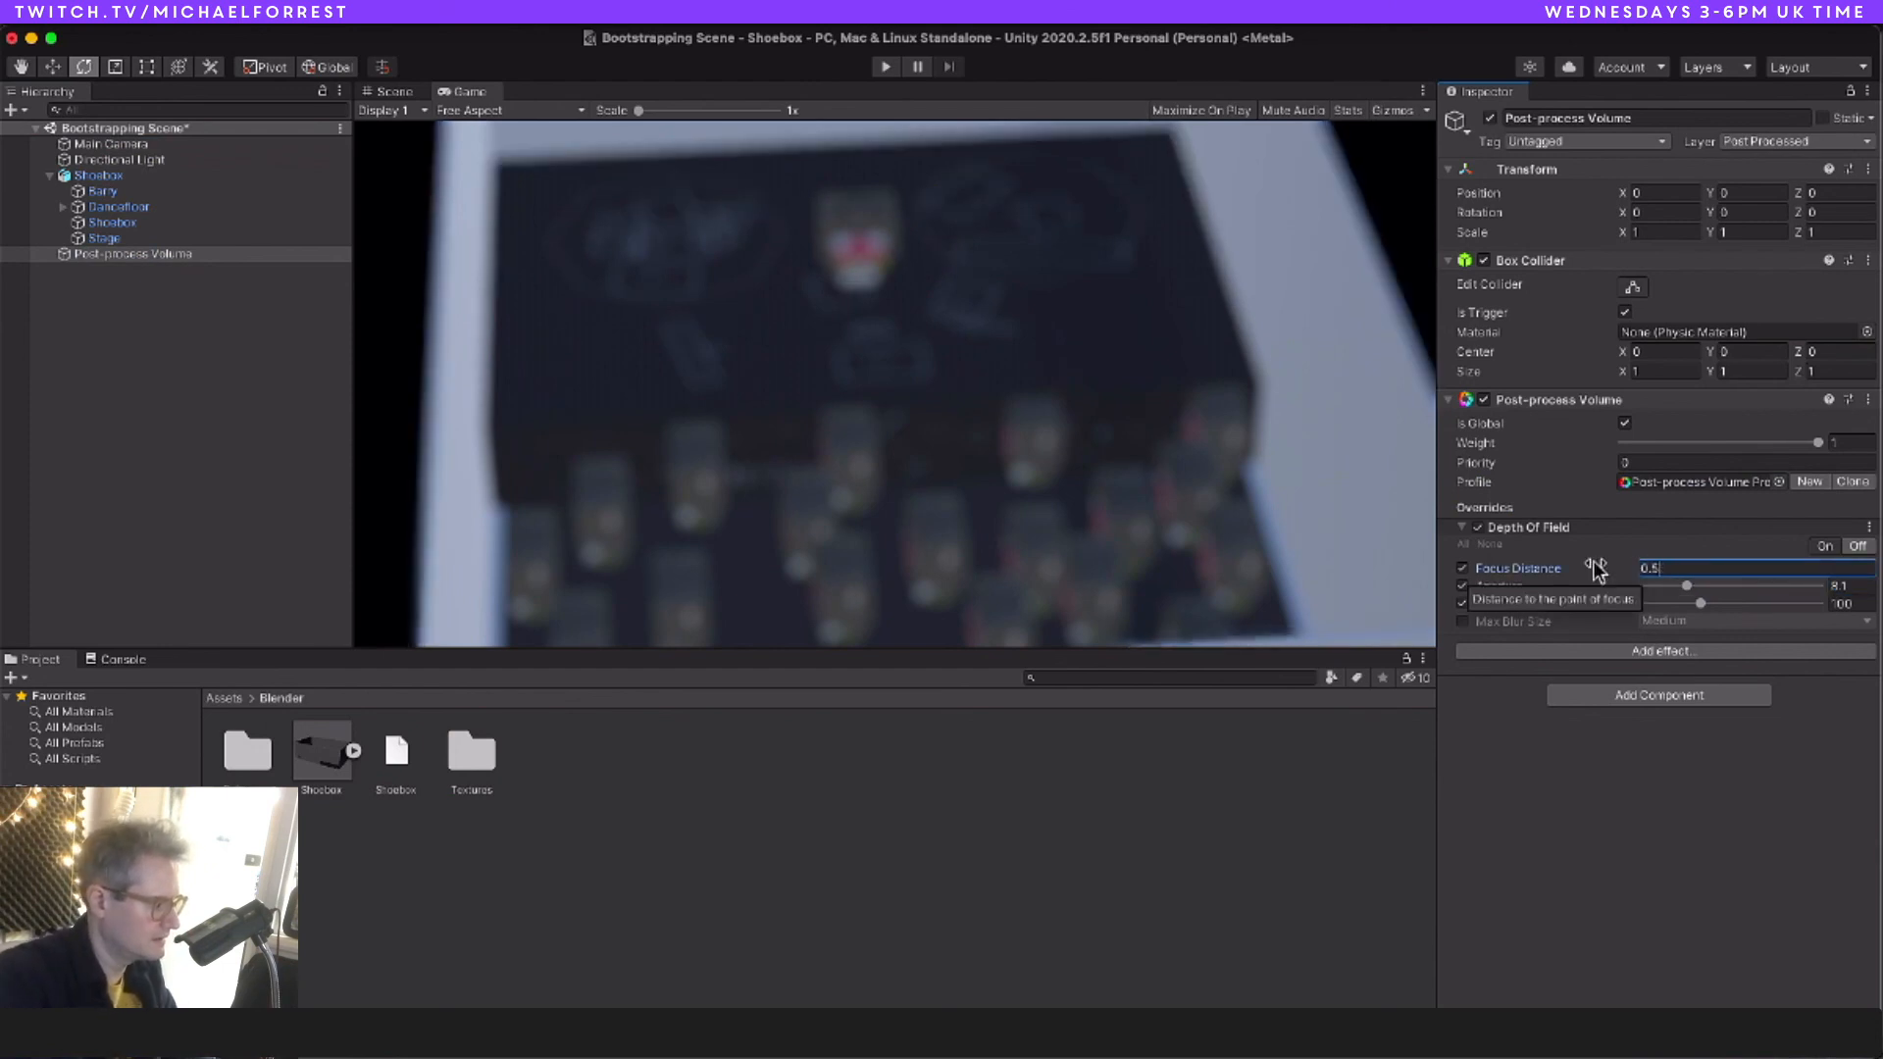
{"action": "key", "text": "BackSpace"}
{"action": "type", "text": "8"}
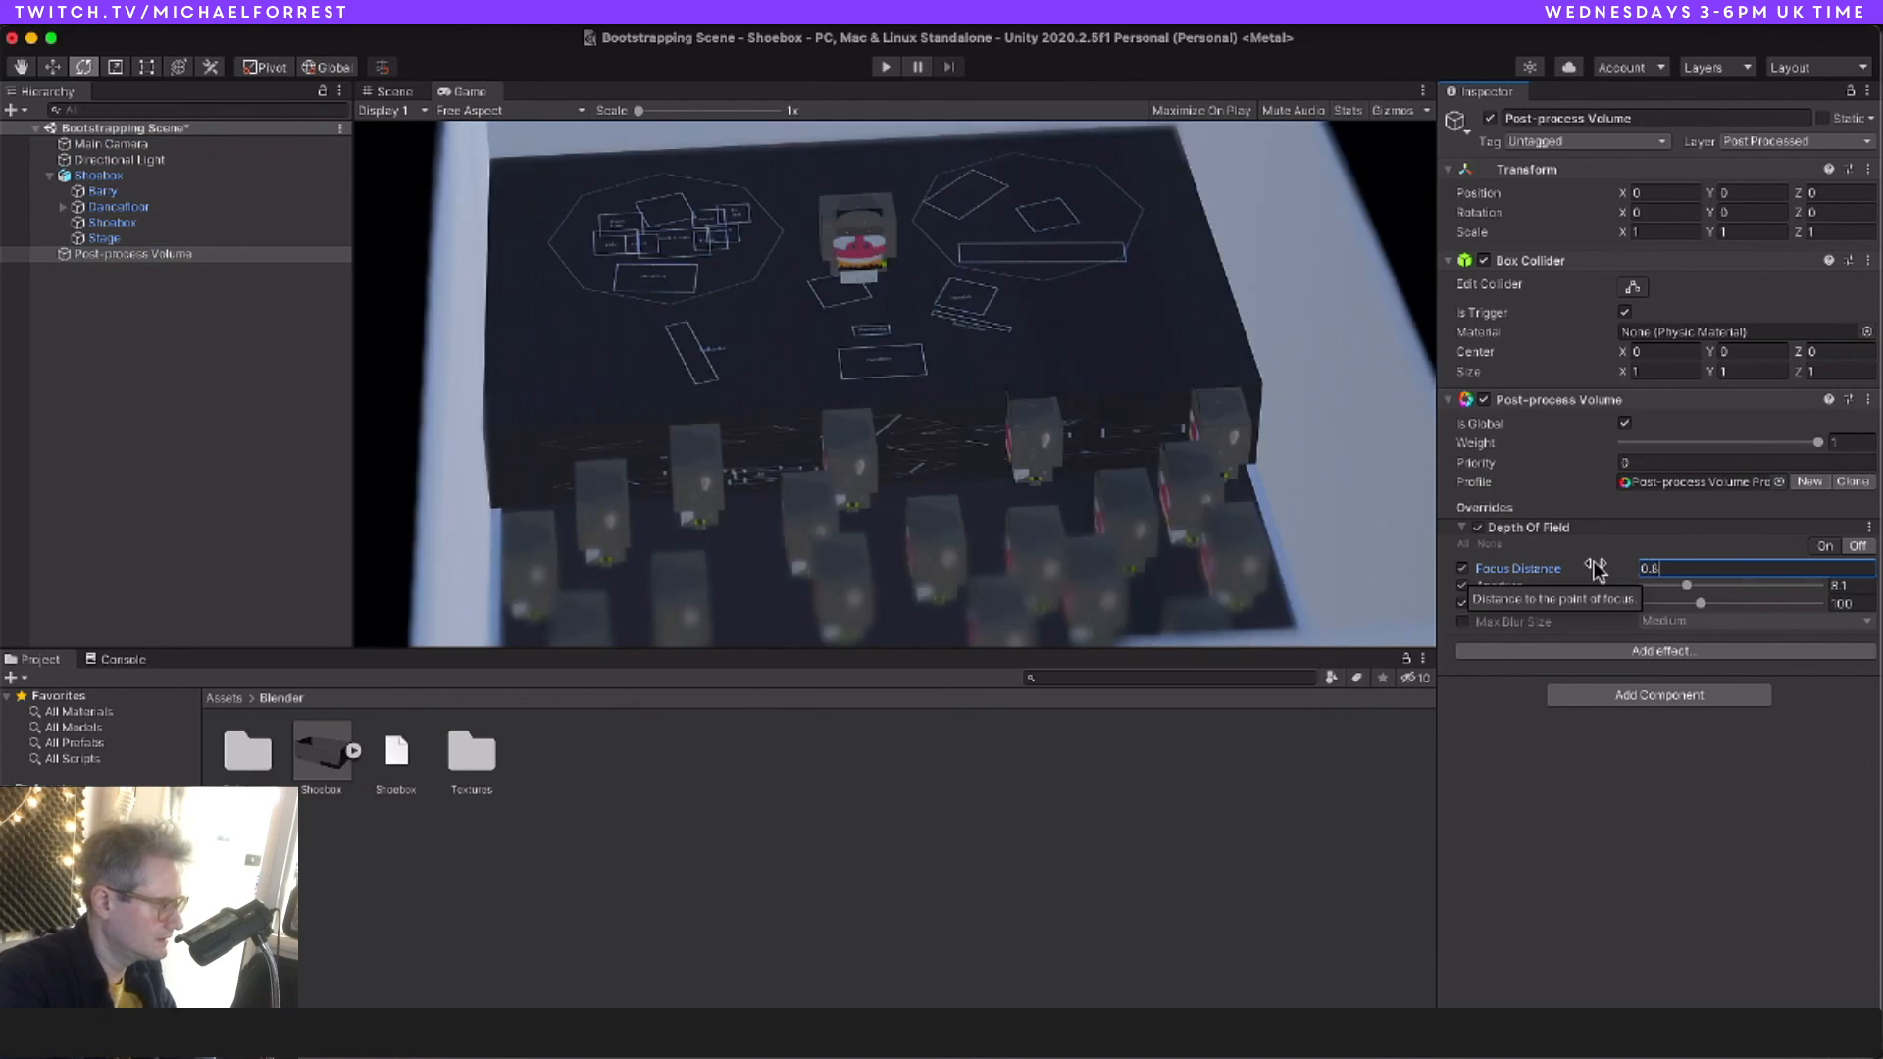
{"action": "left_click", "coordinate": [1041, 497]}
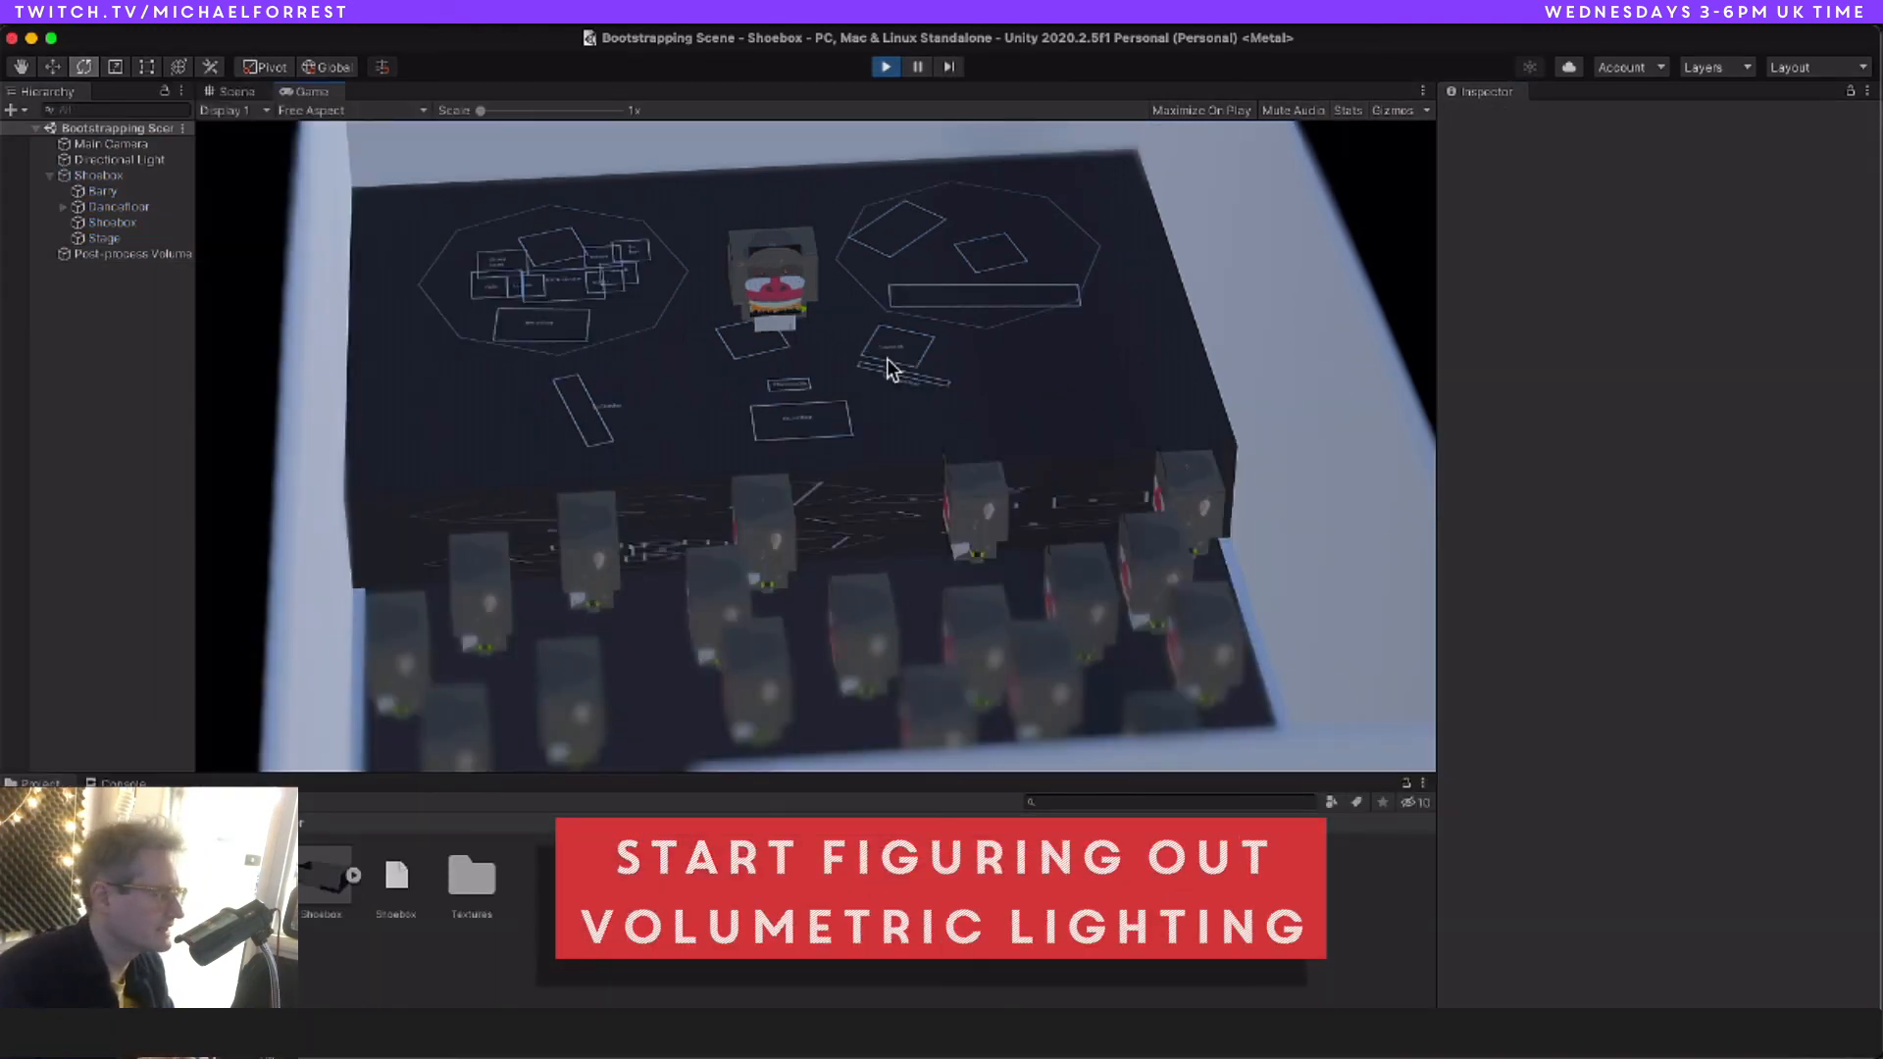
{"action": "key", "text": "super+s"}
{"action": "left_click", "coordinate": [150, 255]}
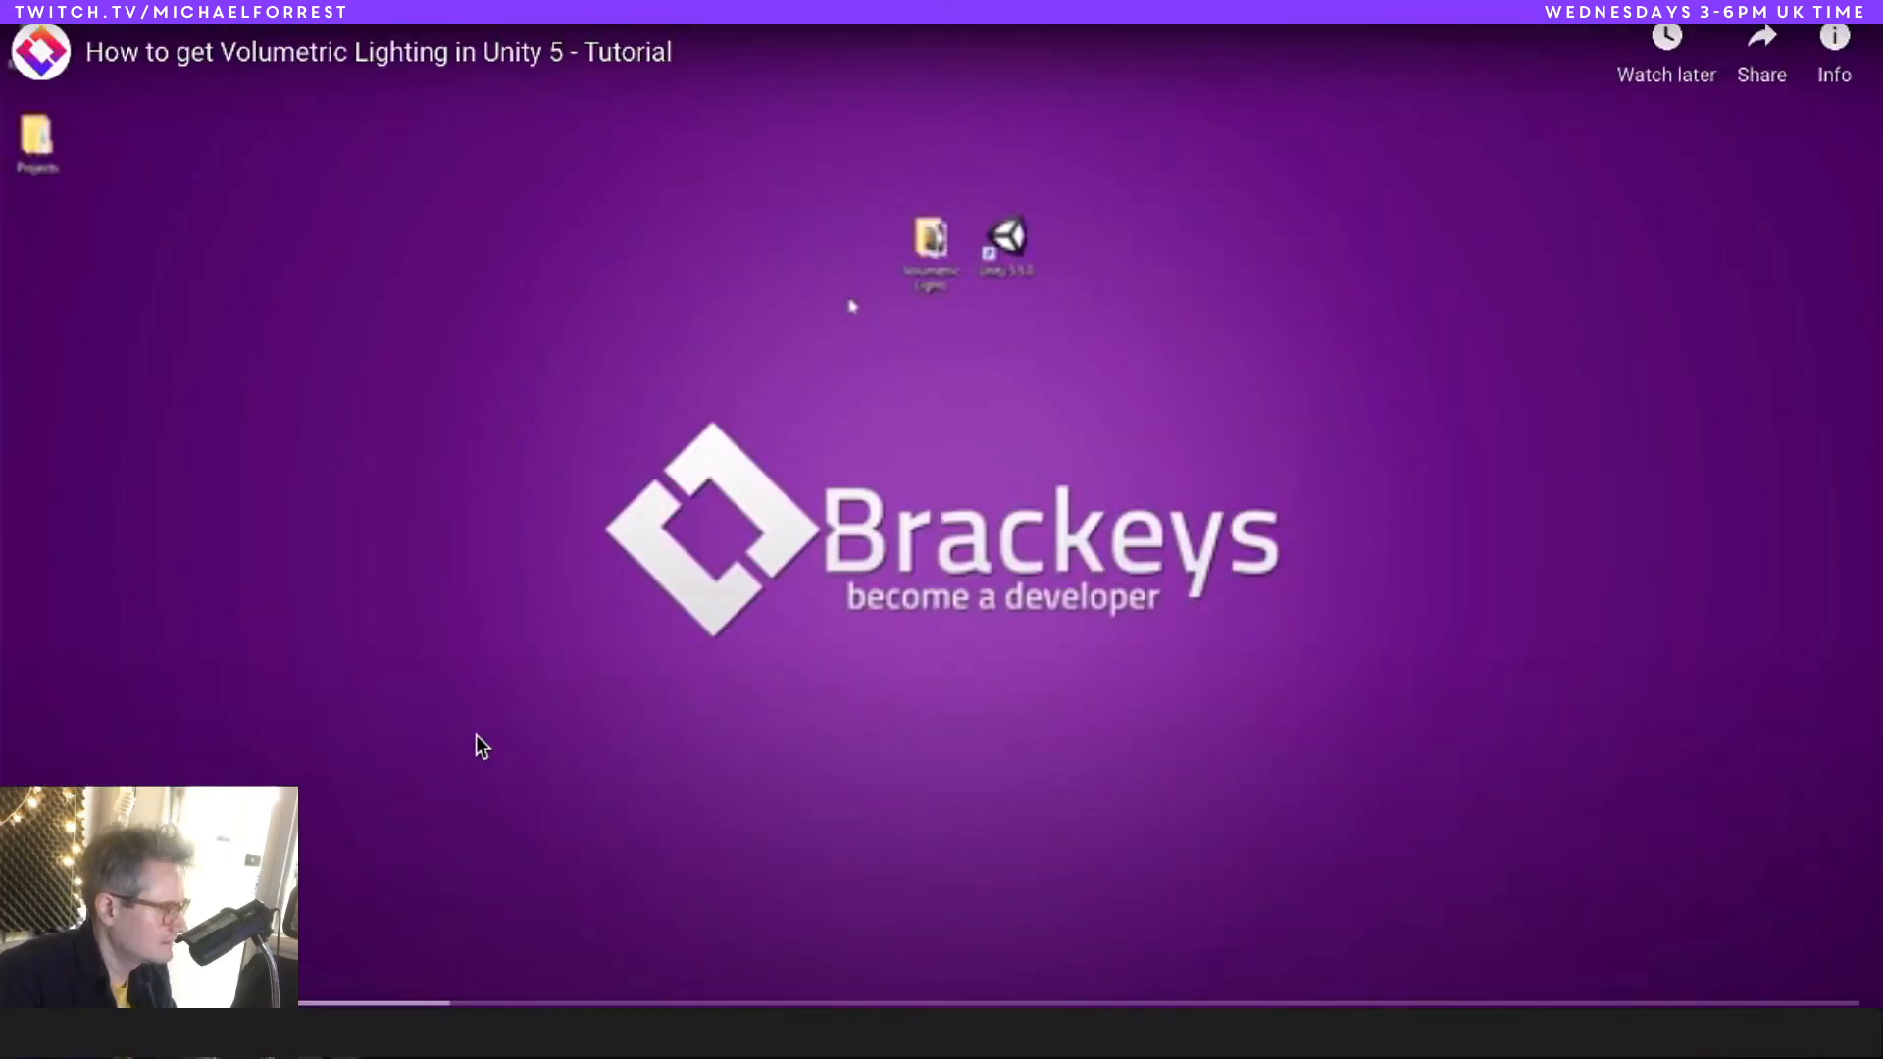
Step: Open the Brackeys volumetric lighting tutorial on YouTube and follow the Volumetric Lights UnityPackage link in its description
{"action": "left_click", "coordinate": [543, 711]}
{"action": "key", "text": "Escape"}
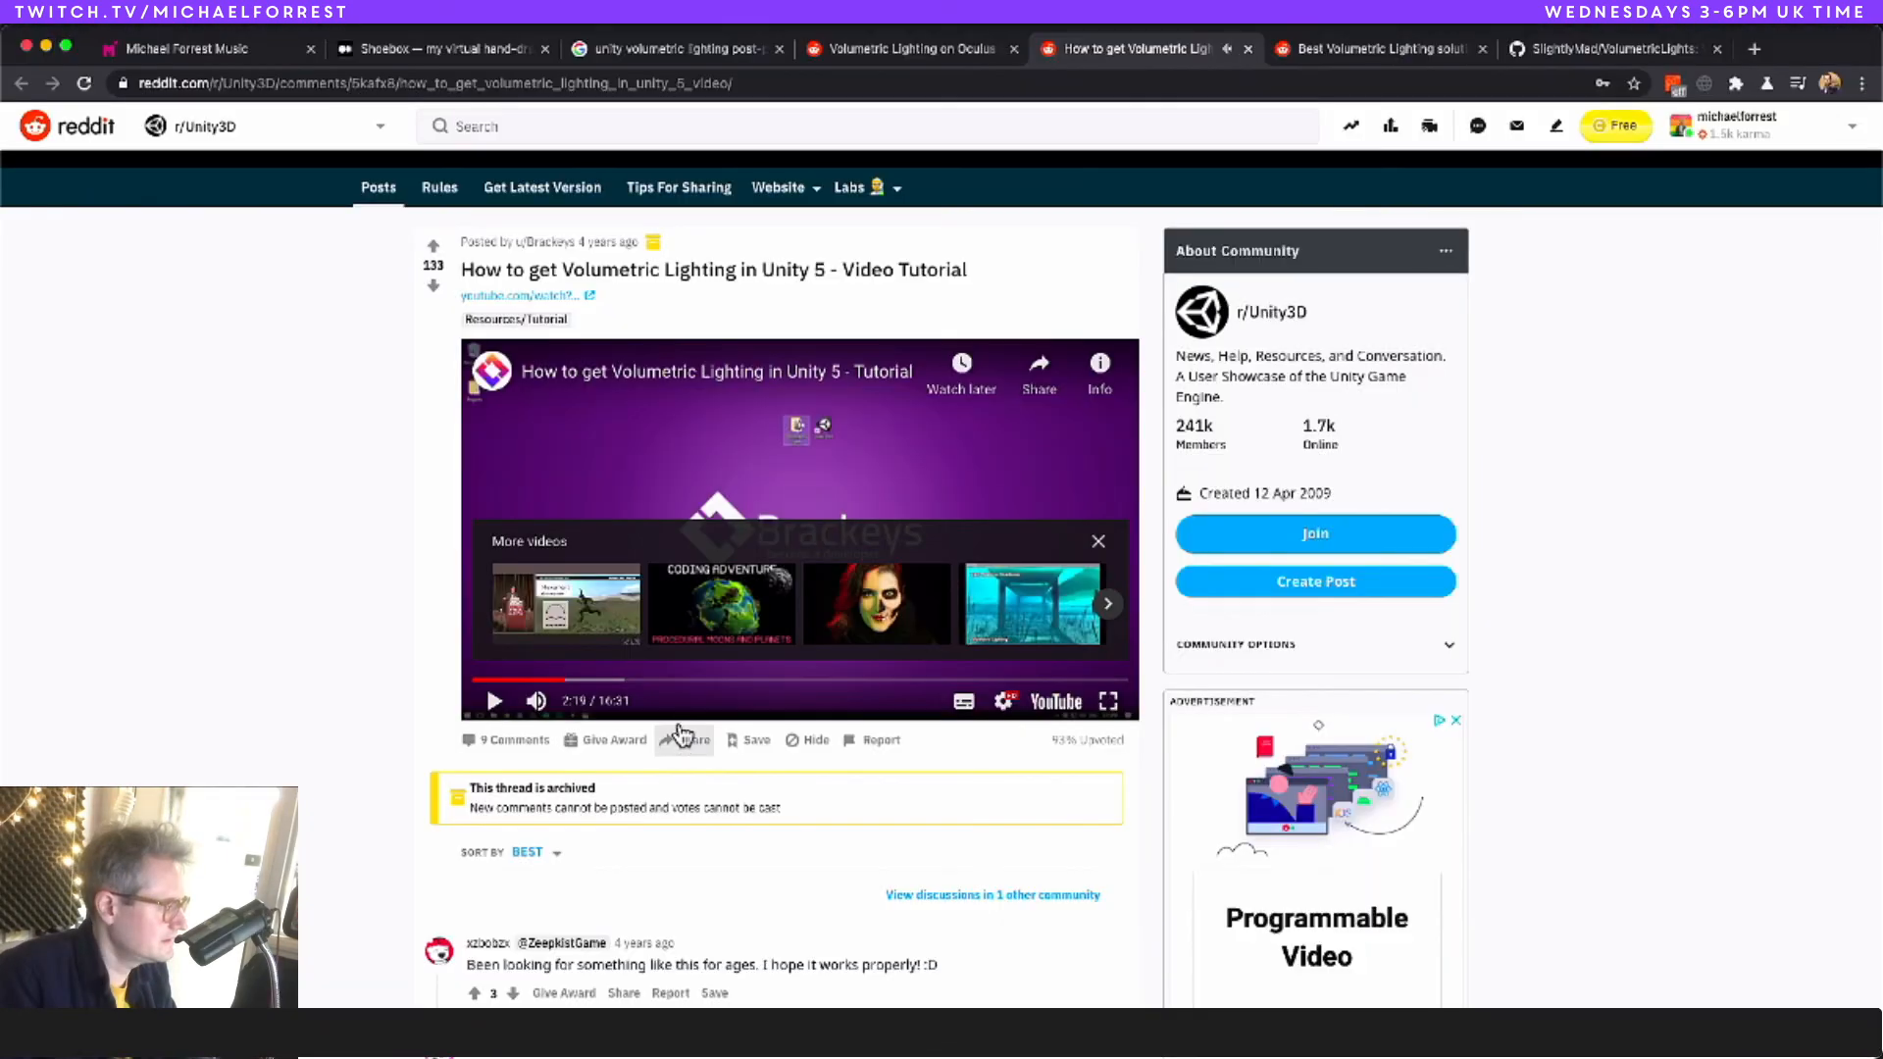
{"action": "scroll", "coordinate": [691, 735], "scroll_direction": "down", "scroll_amount": 1}
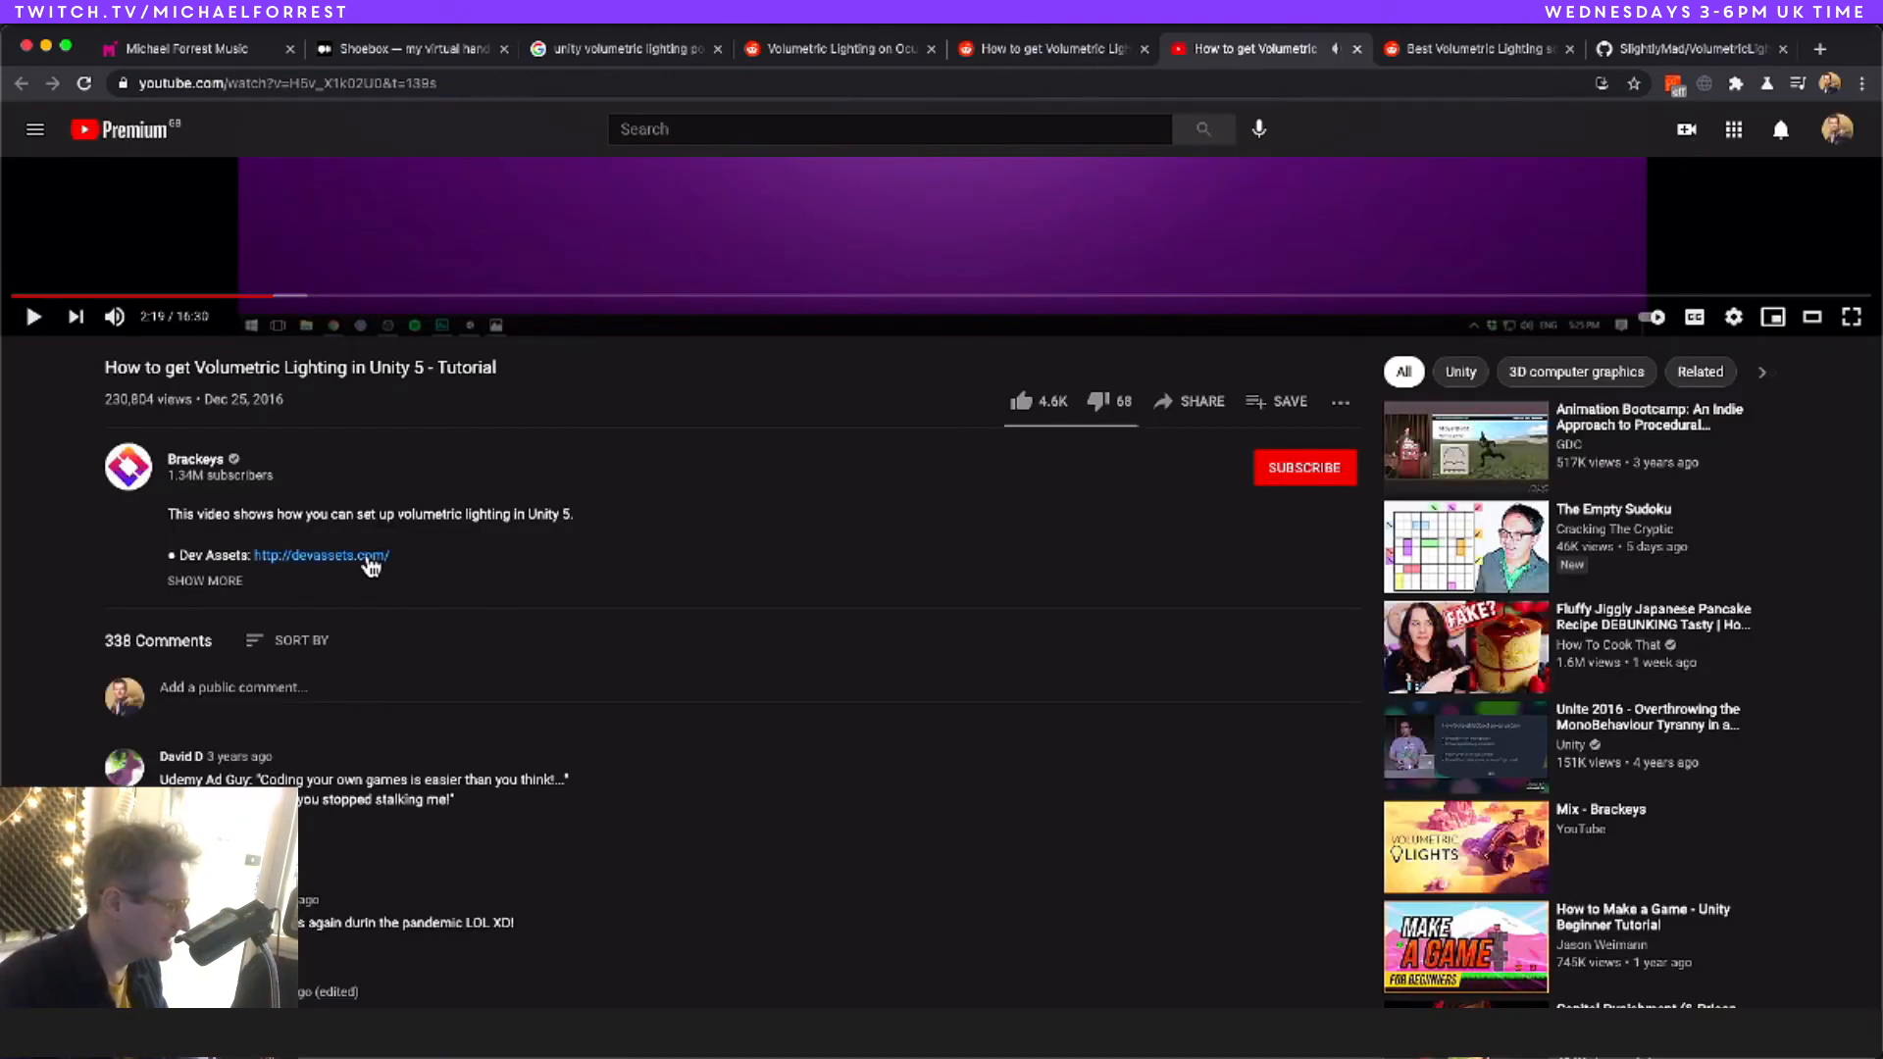
{"action": "left_click", "coordinate": [222, 581]}
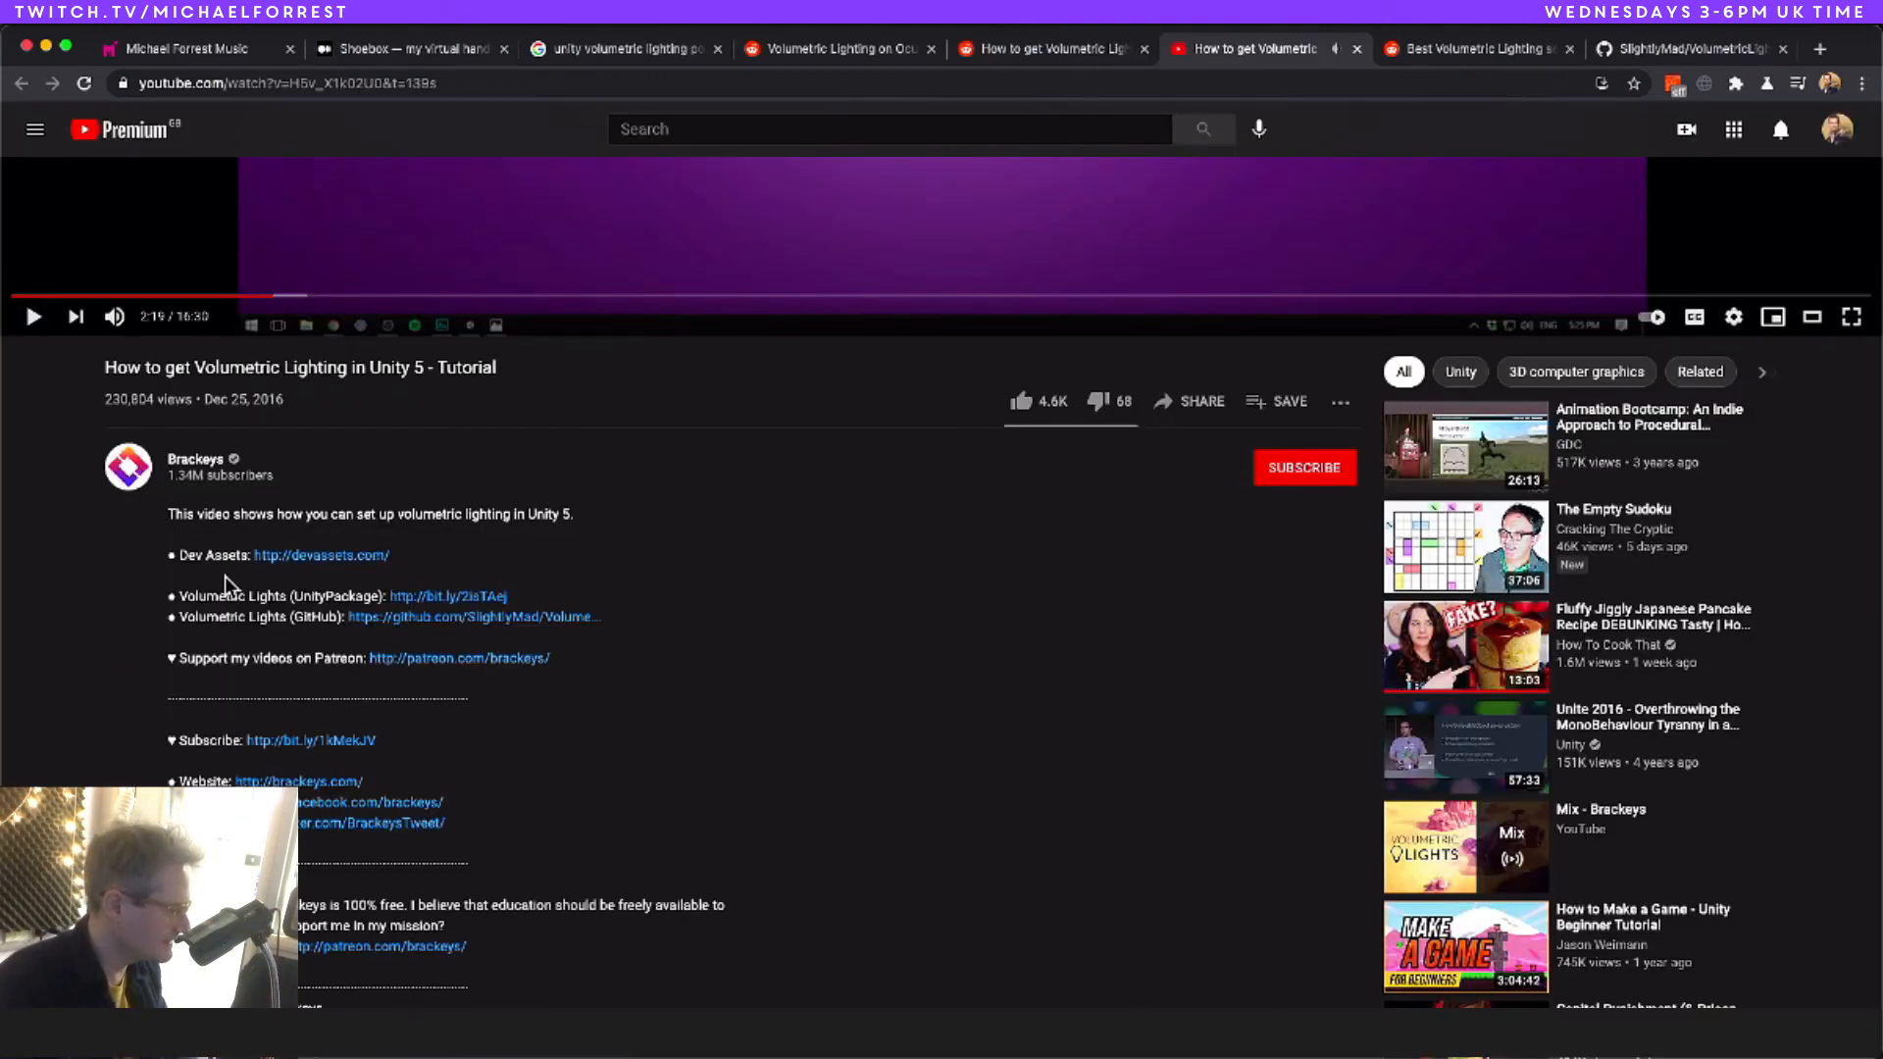
{"action": "left_click", "coordinate": [480, 600]}
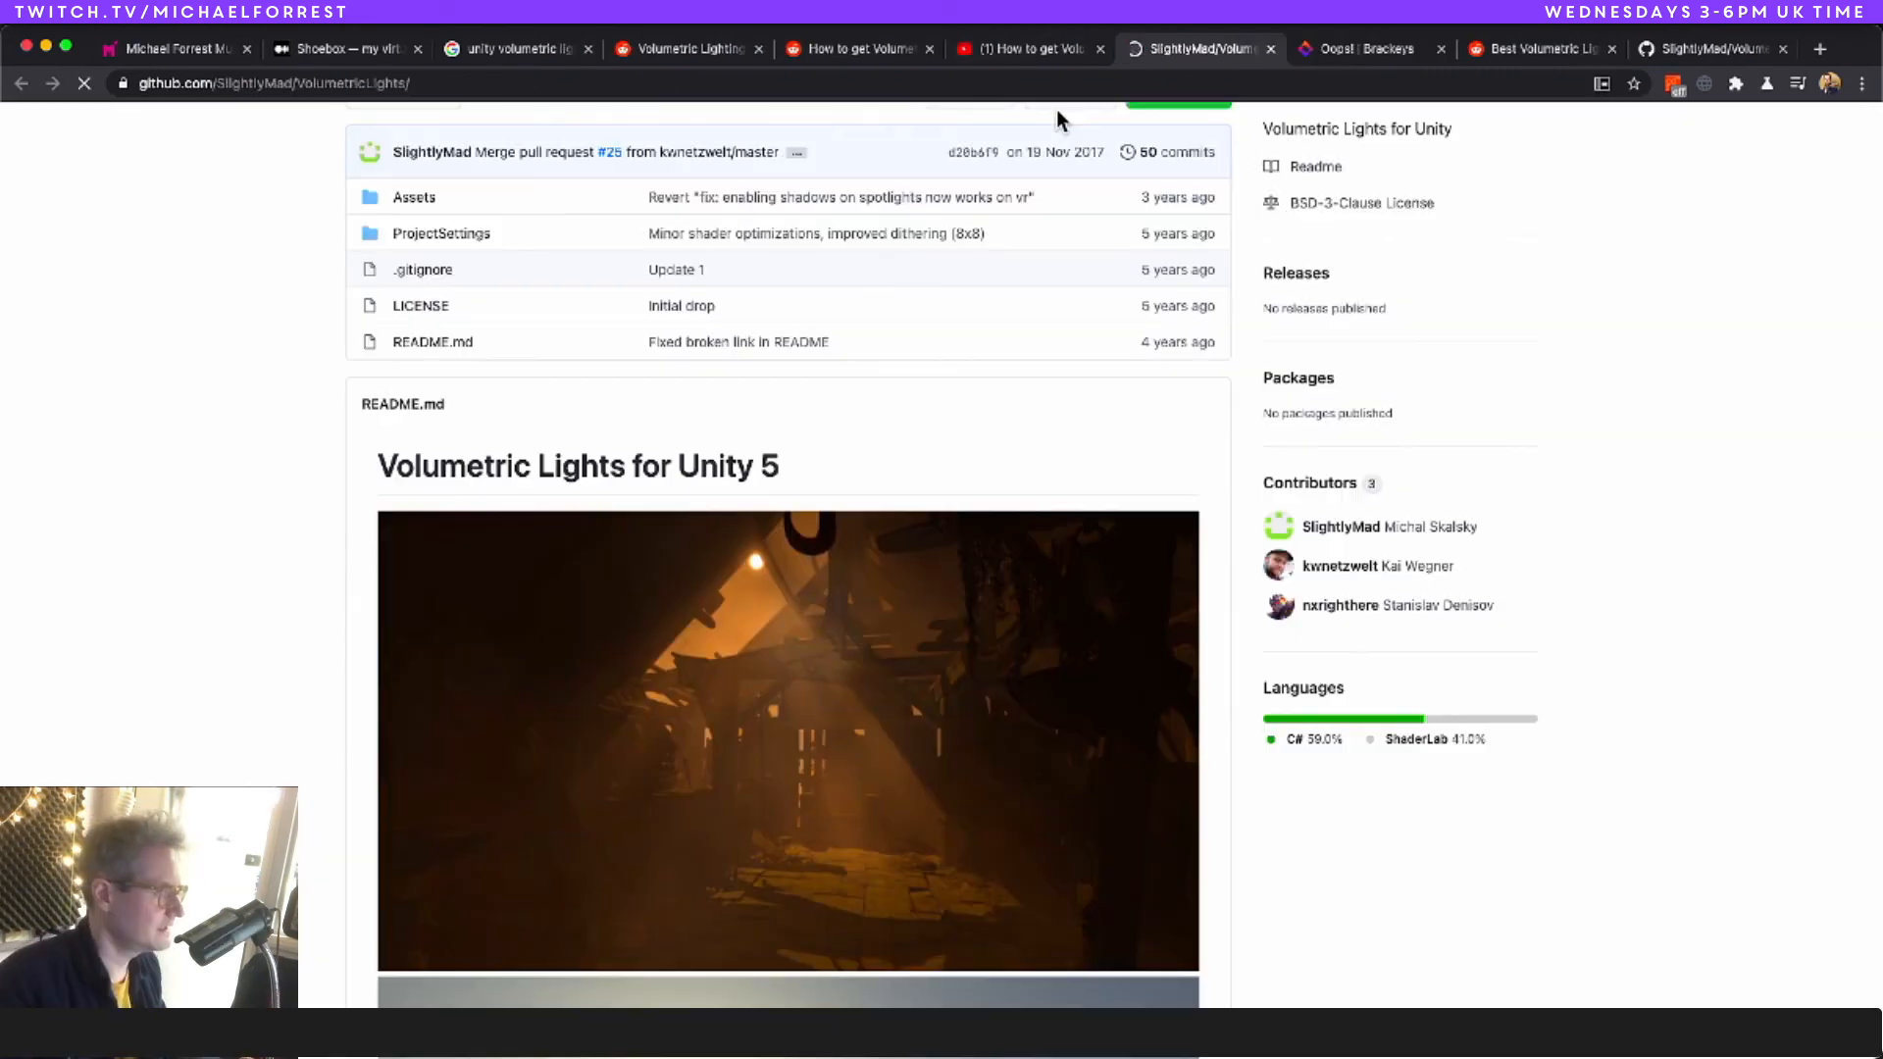
Step: Search the tutorial's YouTube comments for "download" to look for a working UnityPackage link
{"action": "left_click", "coordinate": [1017, 53]}
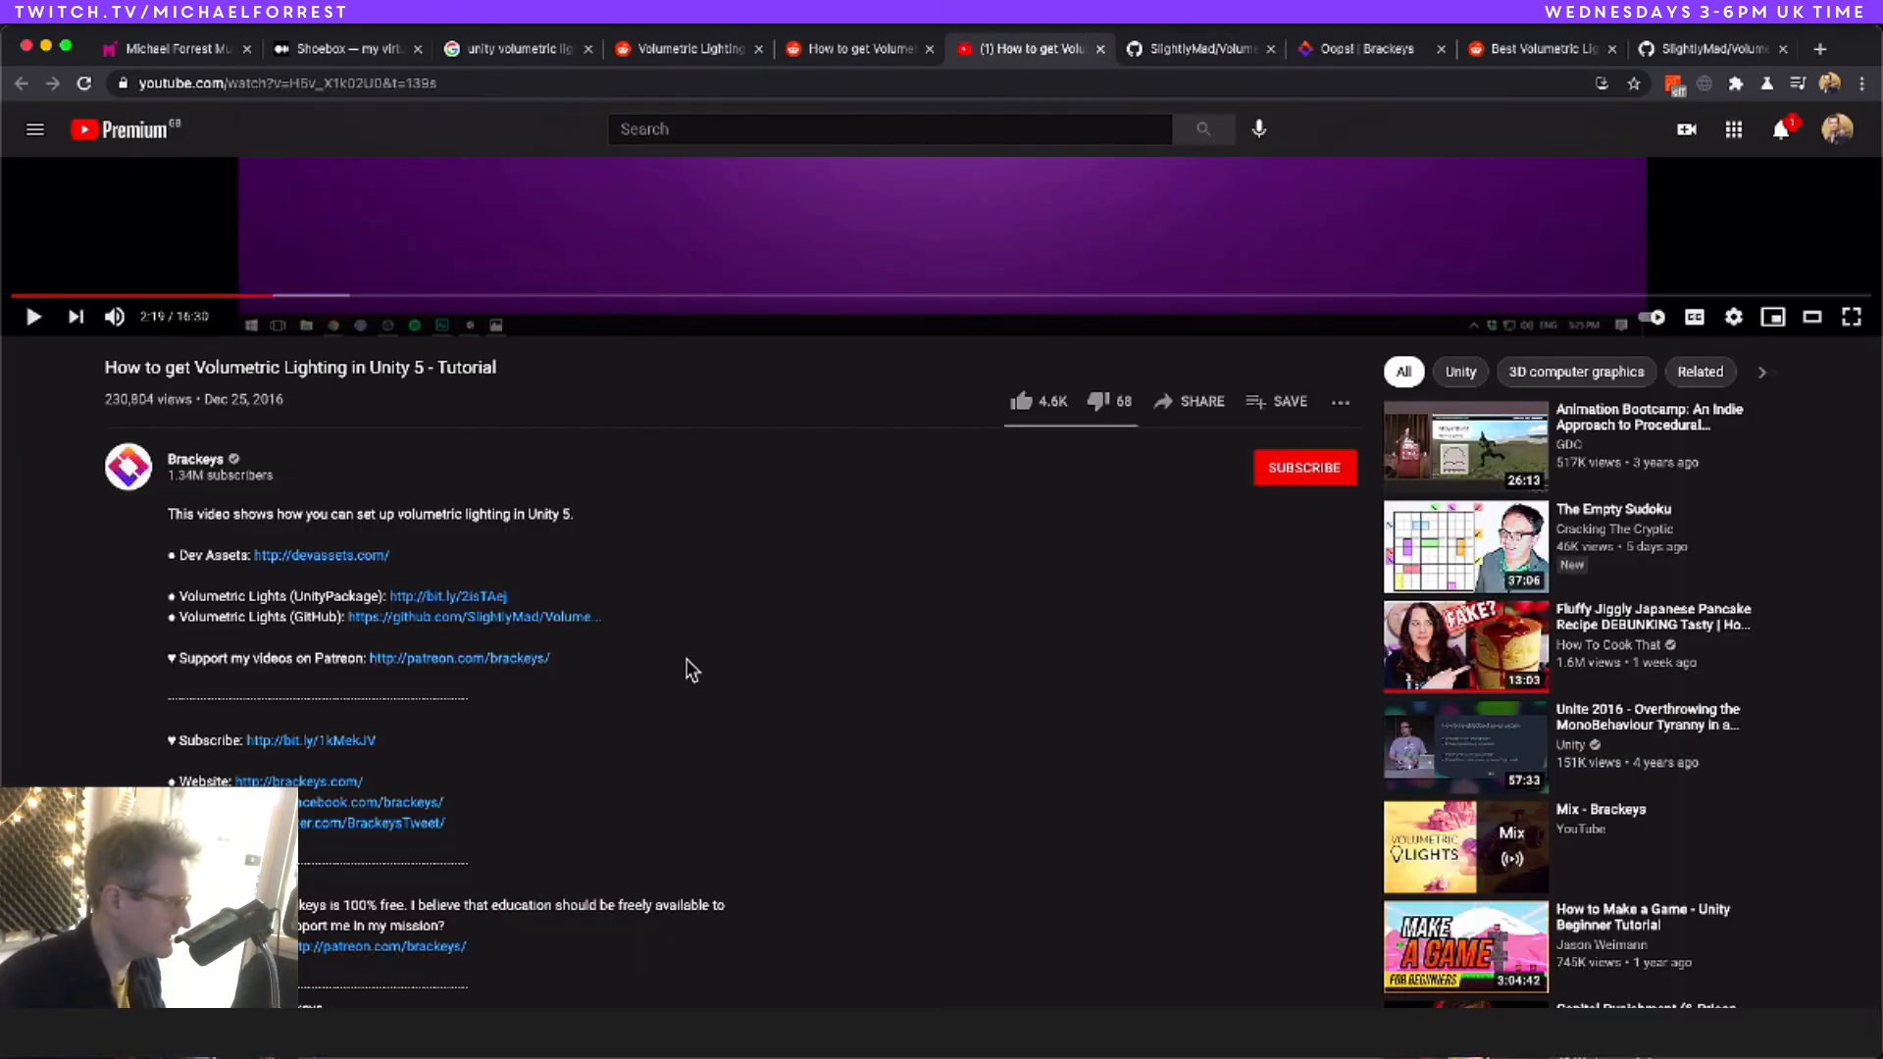
{"action": "scroll", "coordinate": [691, 659], "scroll_direction": "down", "scroll_amount": 15}
{"action": "scroll", "coordinate": [690, 655], "scroll_direction": "up", "scroll_amount": 15}
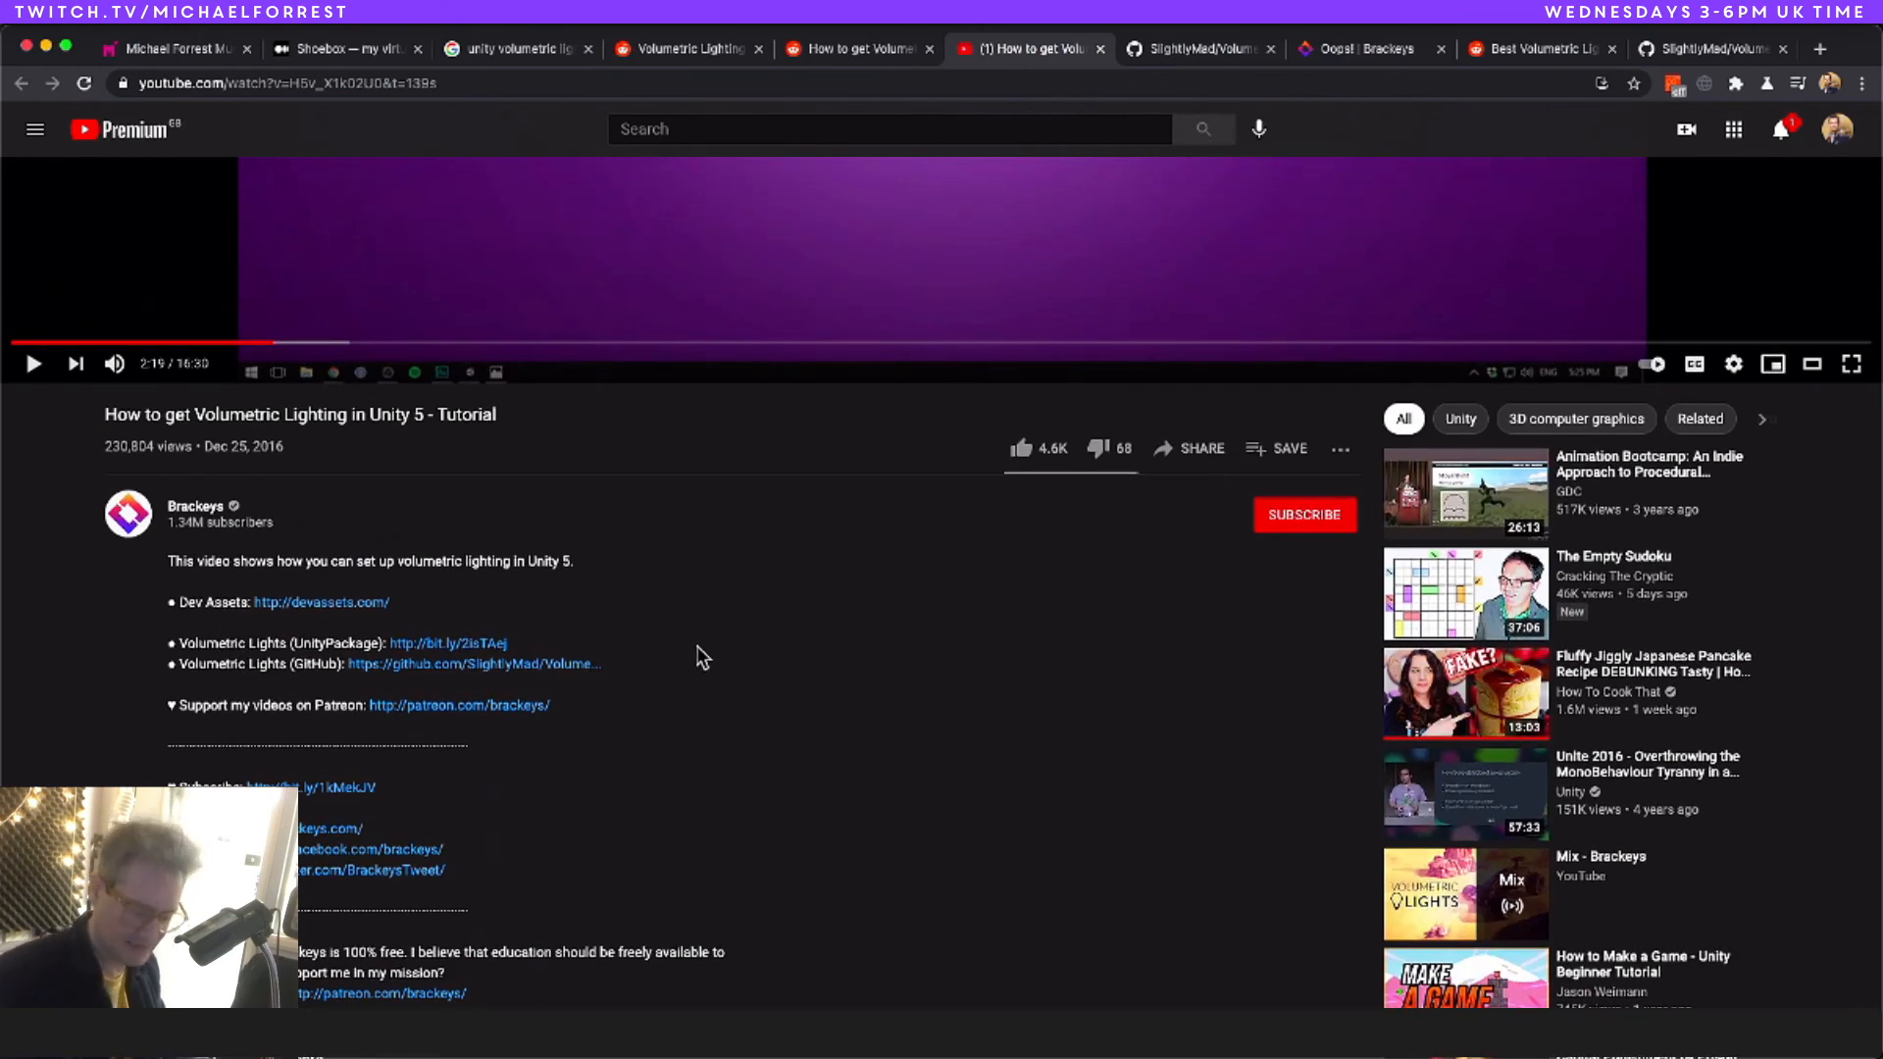
{"action": "scroll", "coordinate": [698, 659], "scroll_direction": "down", "scroll_amount": 5}
{"action": "scroll", "coordinate": [698, 648], "scroll_direction": "down", "scroll_amount": 10}
{"action": "key", "text": "ctrl+f"}
{"action": "type", "text": "download"}
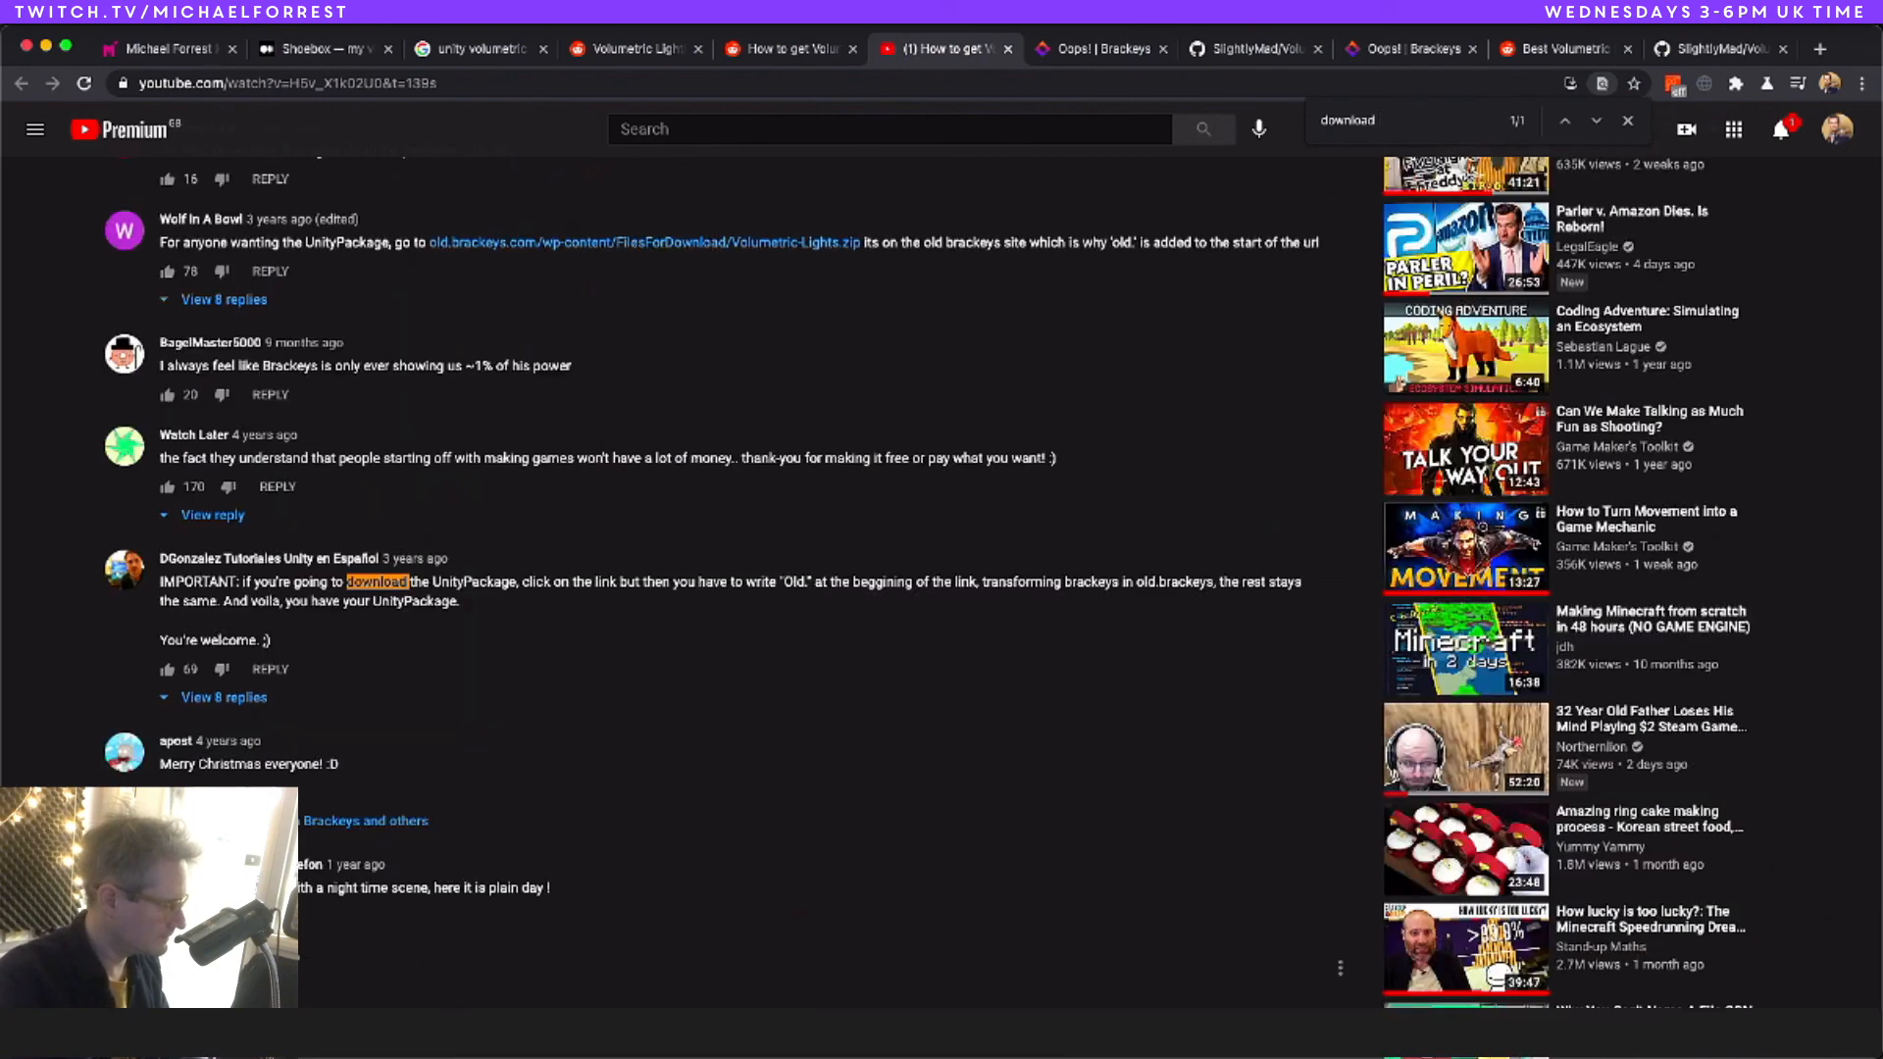
{"action": "scroll", "coordinate": [559, 682], "scroll_direction": "up", "scroll_amount": 1}
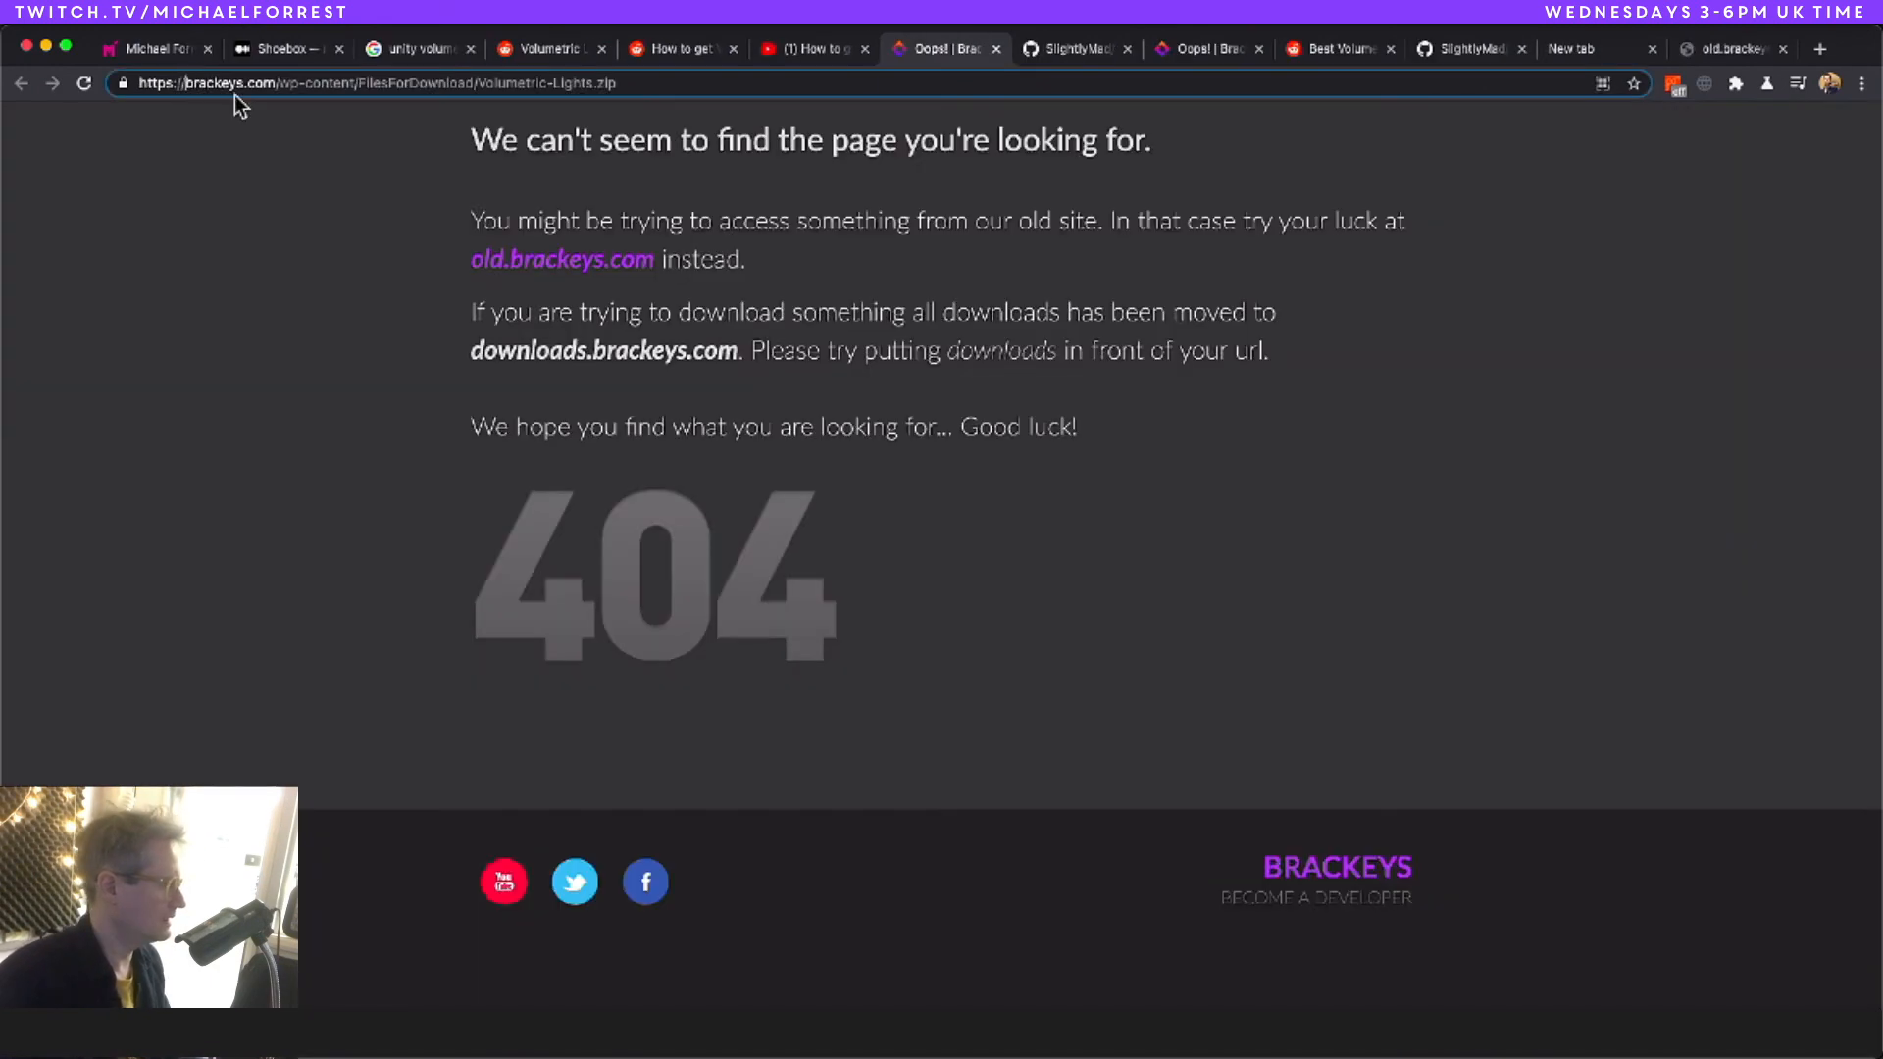
Step: Download Volumetric-Lights.zip from the old.brackeys.com address and import its package into the Unity project, accepting the API update
{"action": "type", "text": "old."}
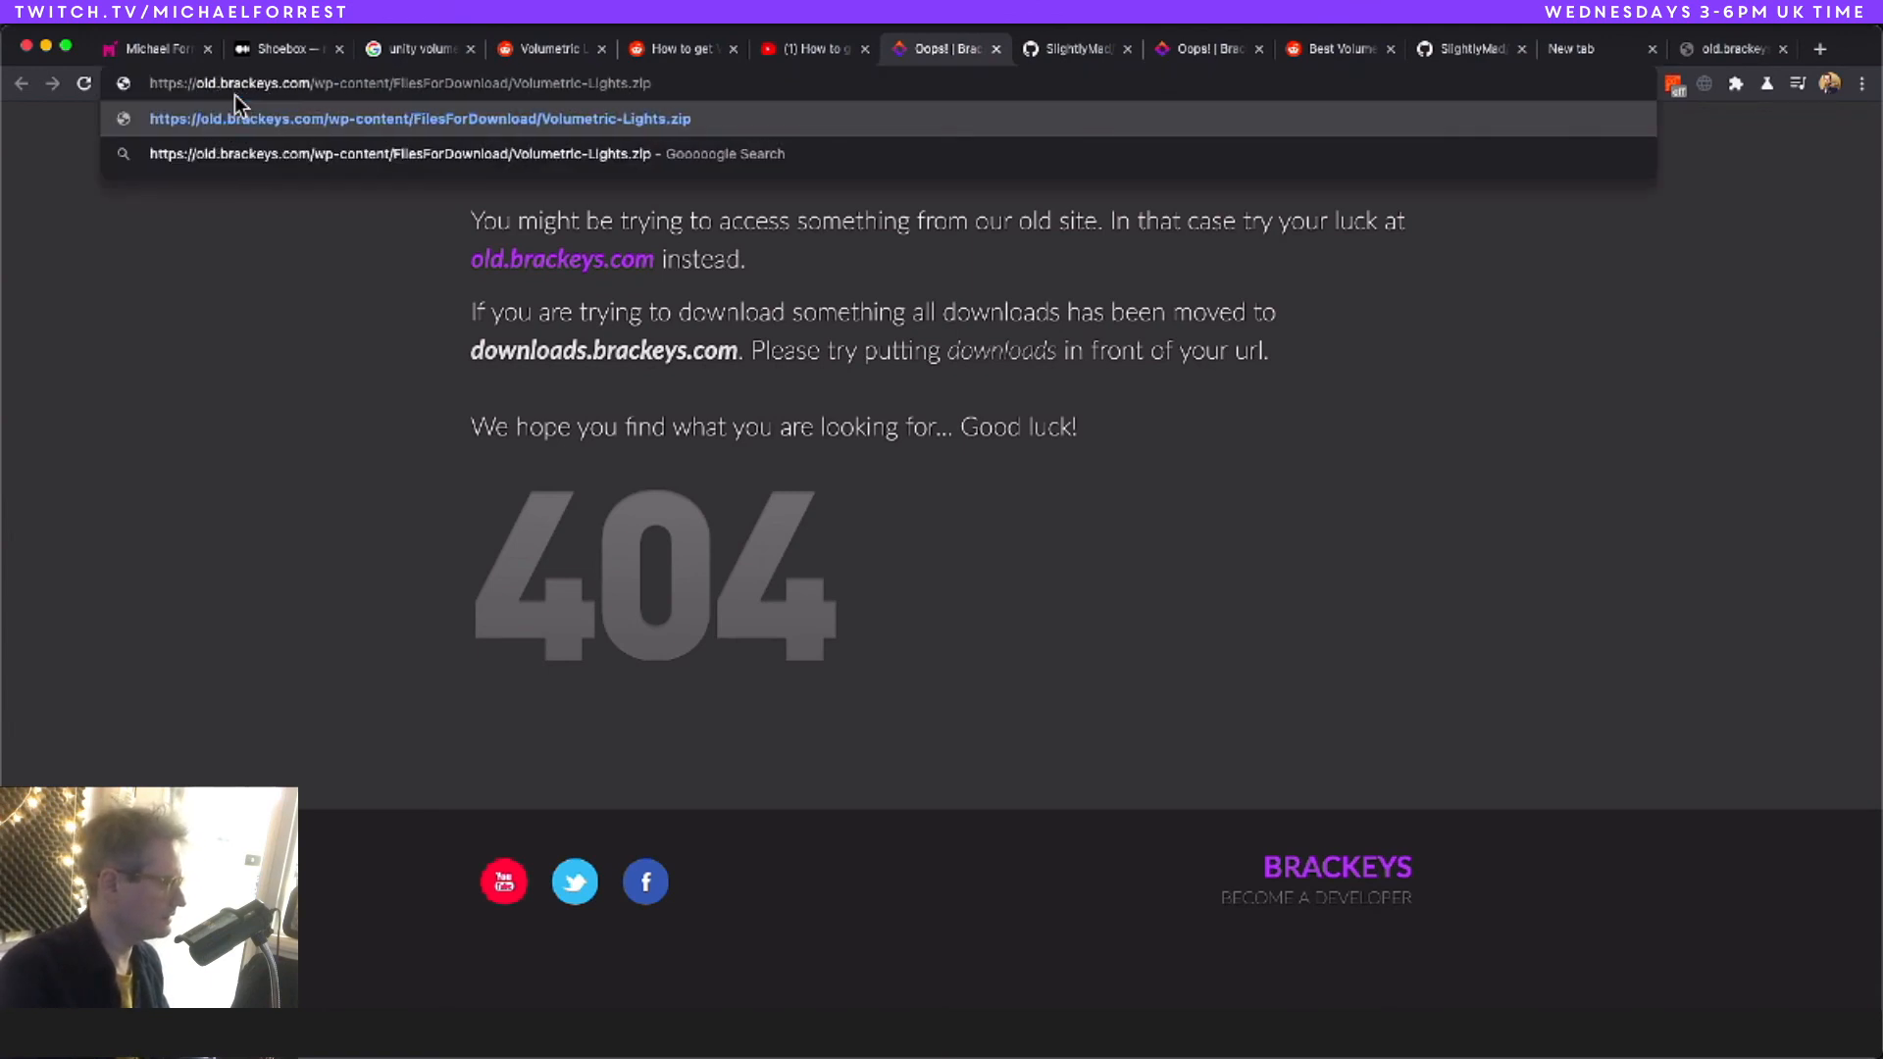
{"action": "key", "text": "Return"}
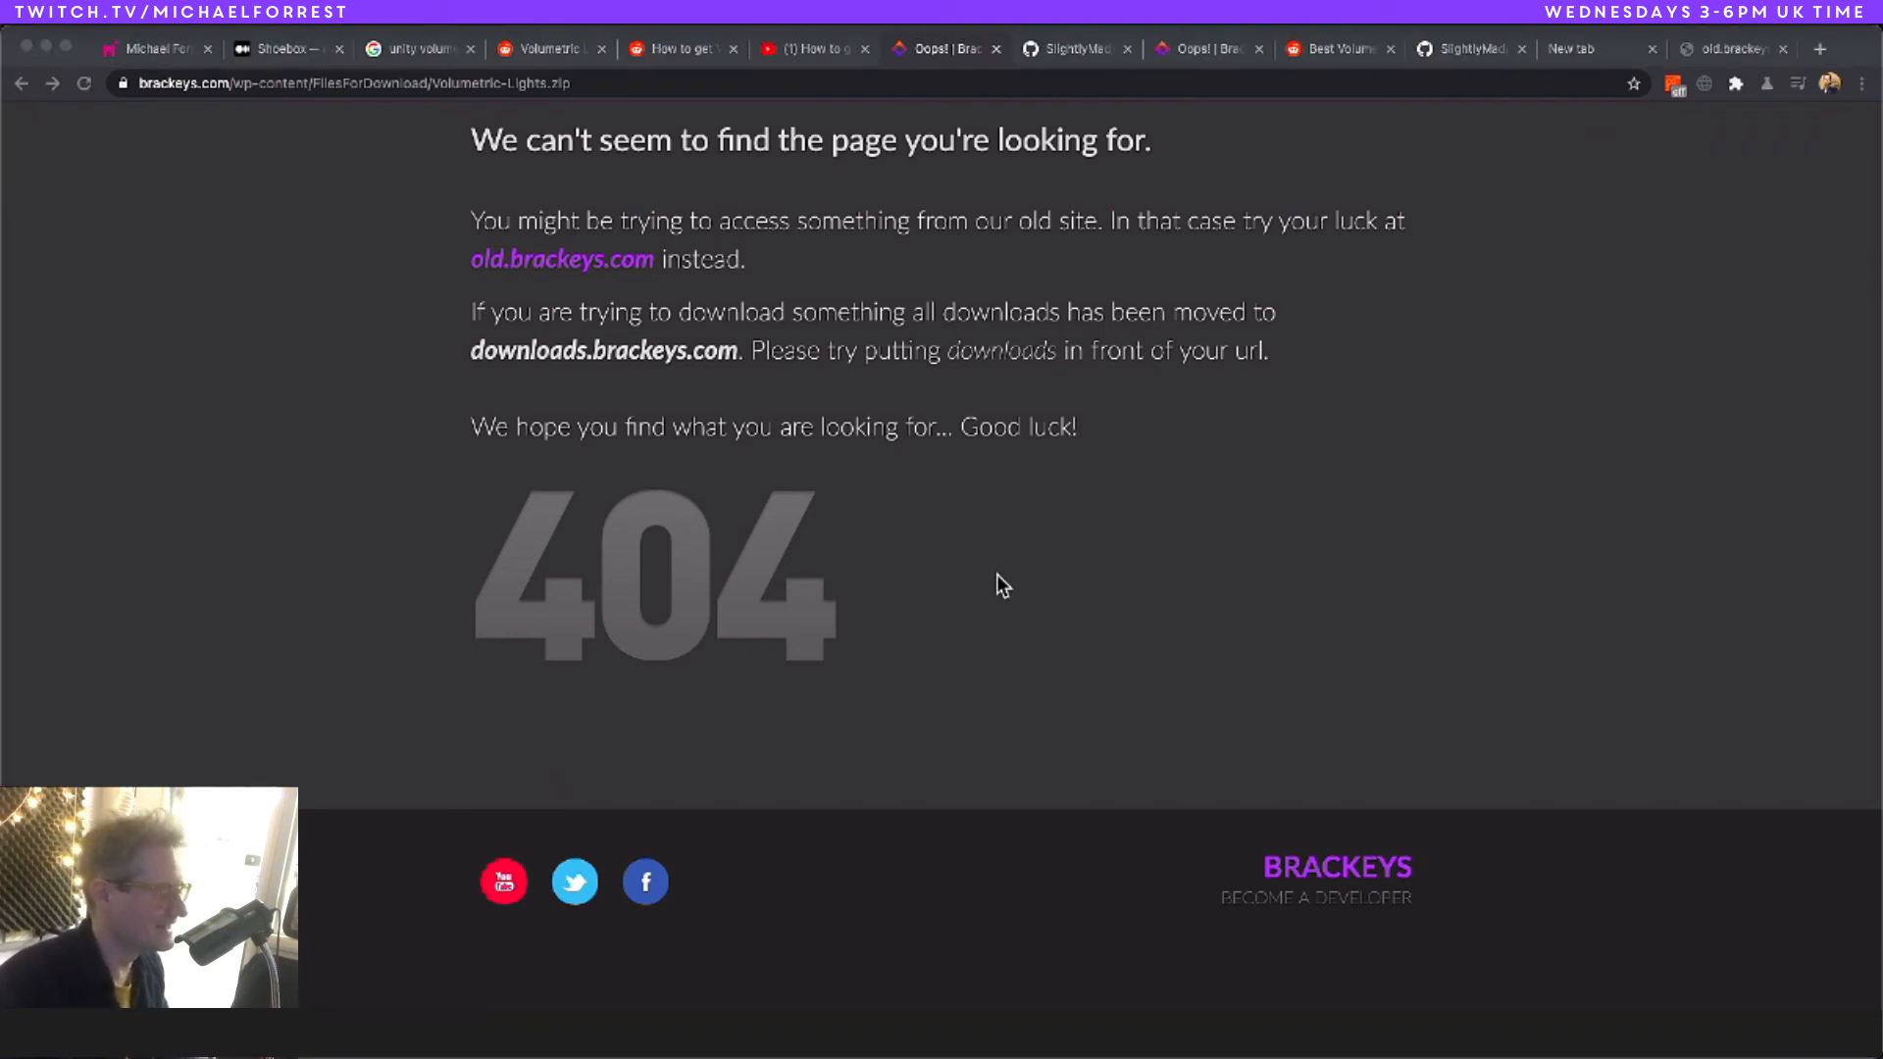
{"action": "double_click", "coordinate": [886, 749]}
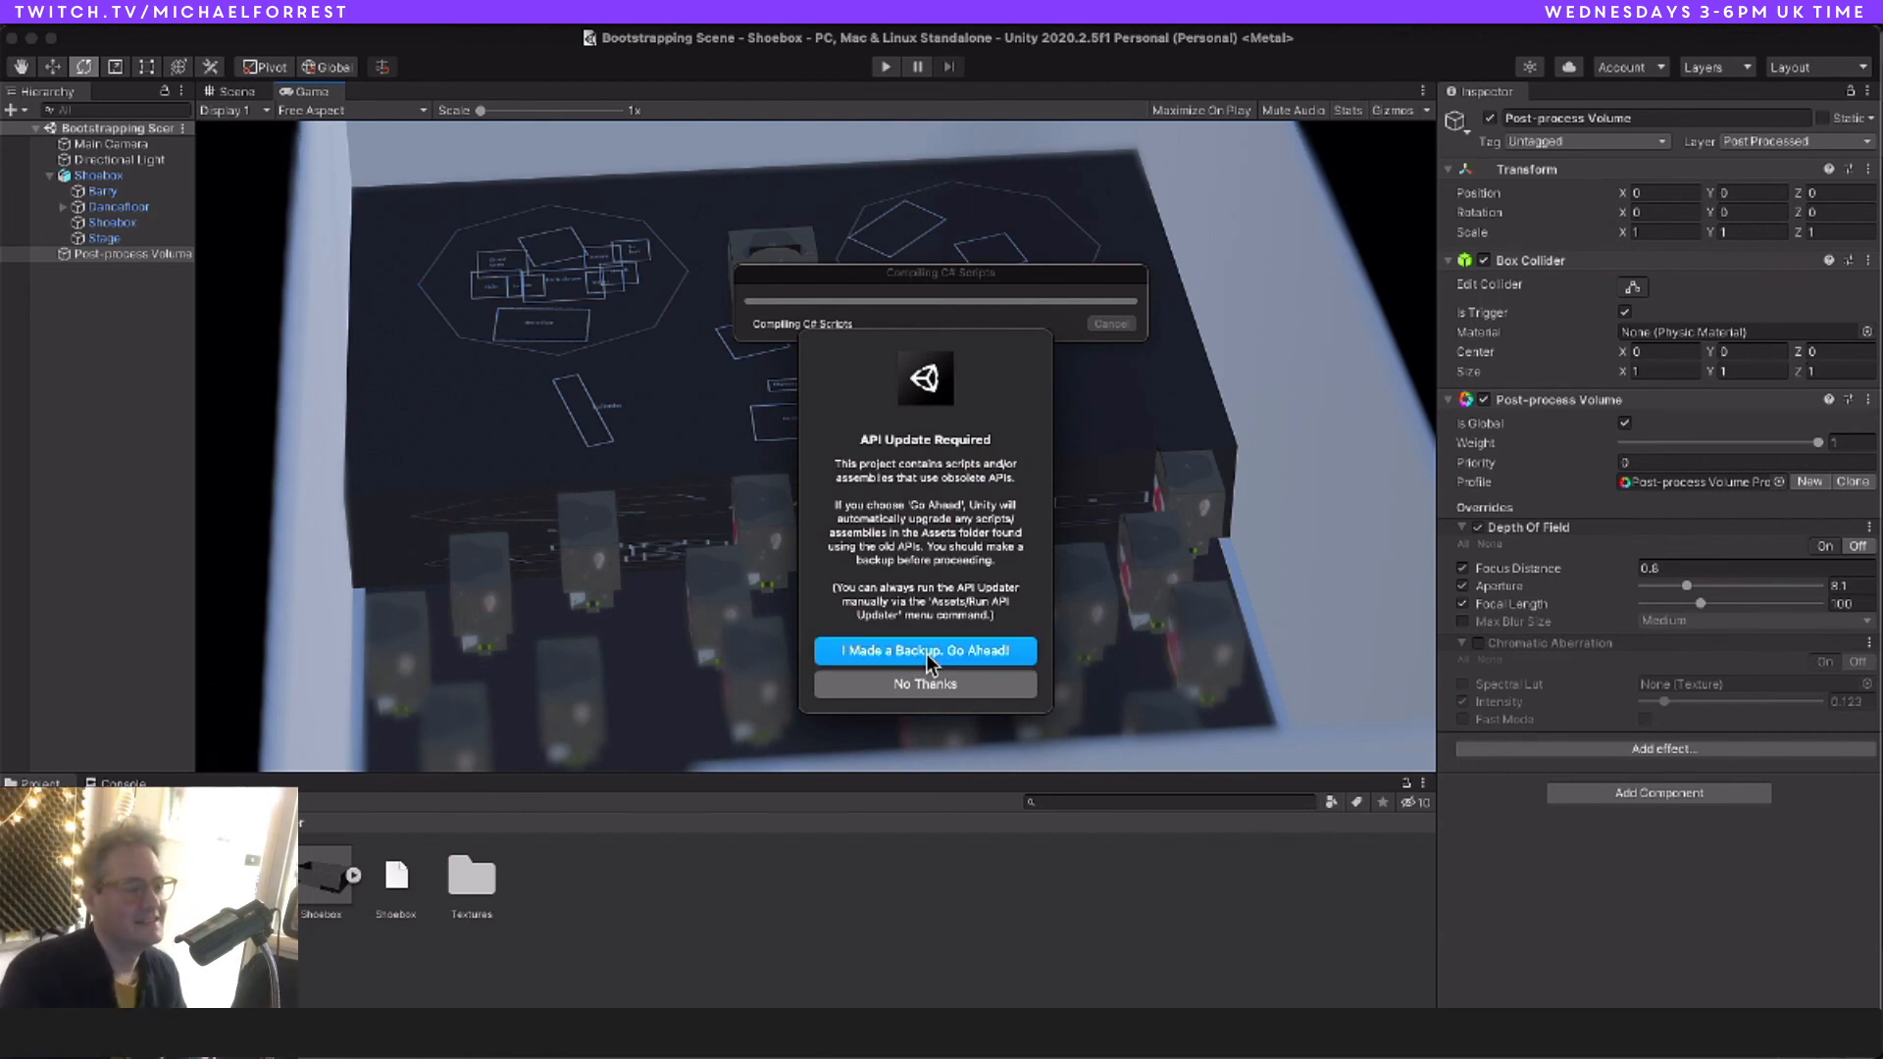
{"action": "left_click", "coordinate": [926, 651]}
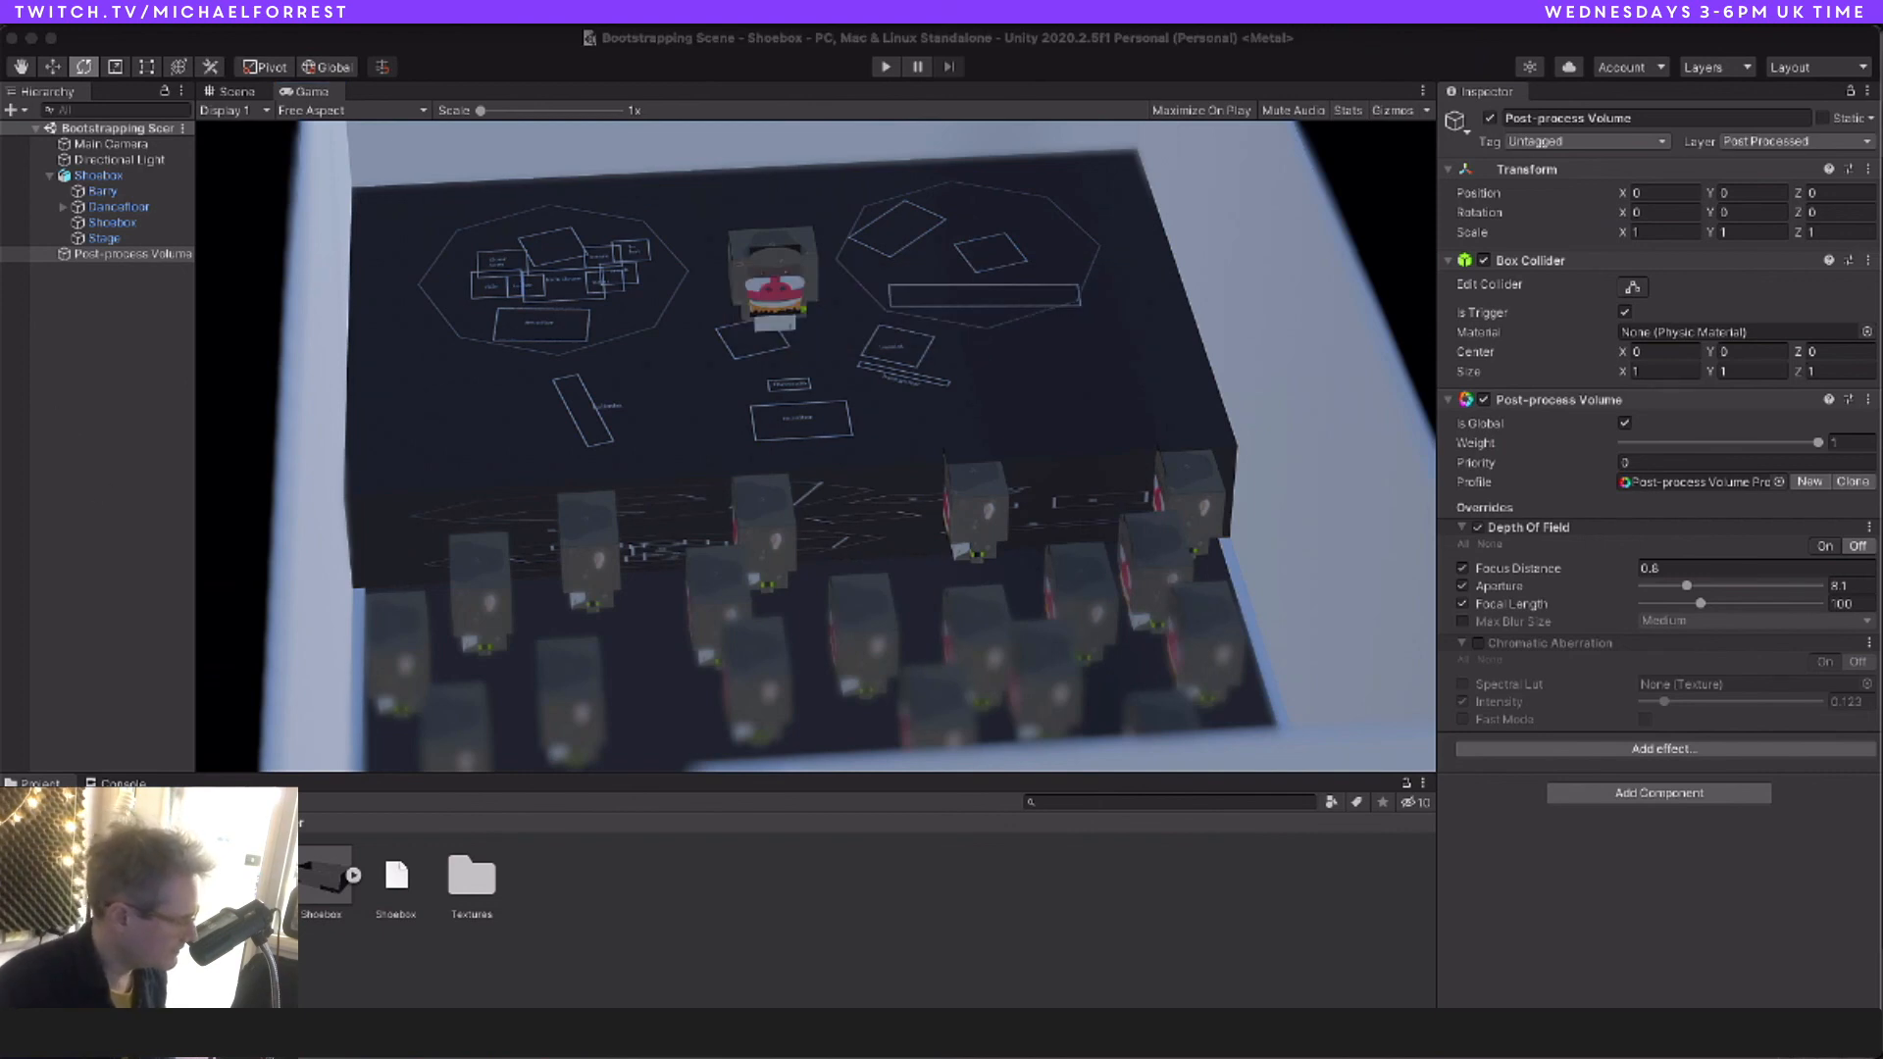
Step: Open the example scene from the Volumetric Lights folder and run it in Play mode
{"action": "double_click", "coordinate": [321, 875]}
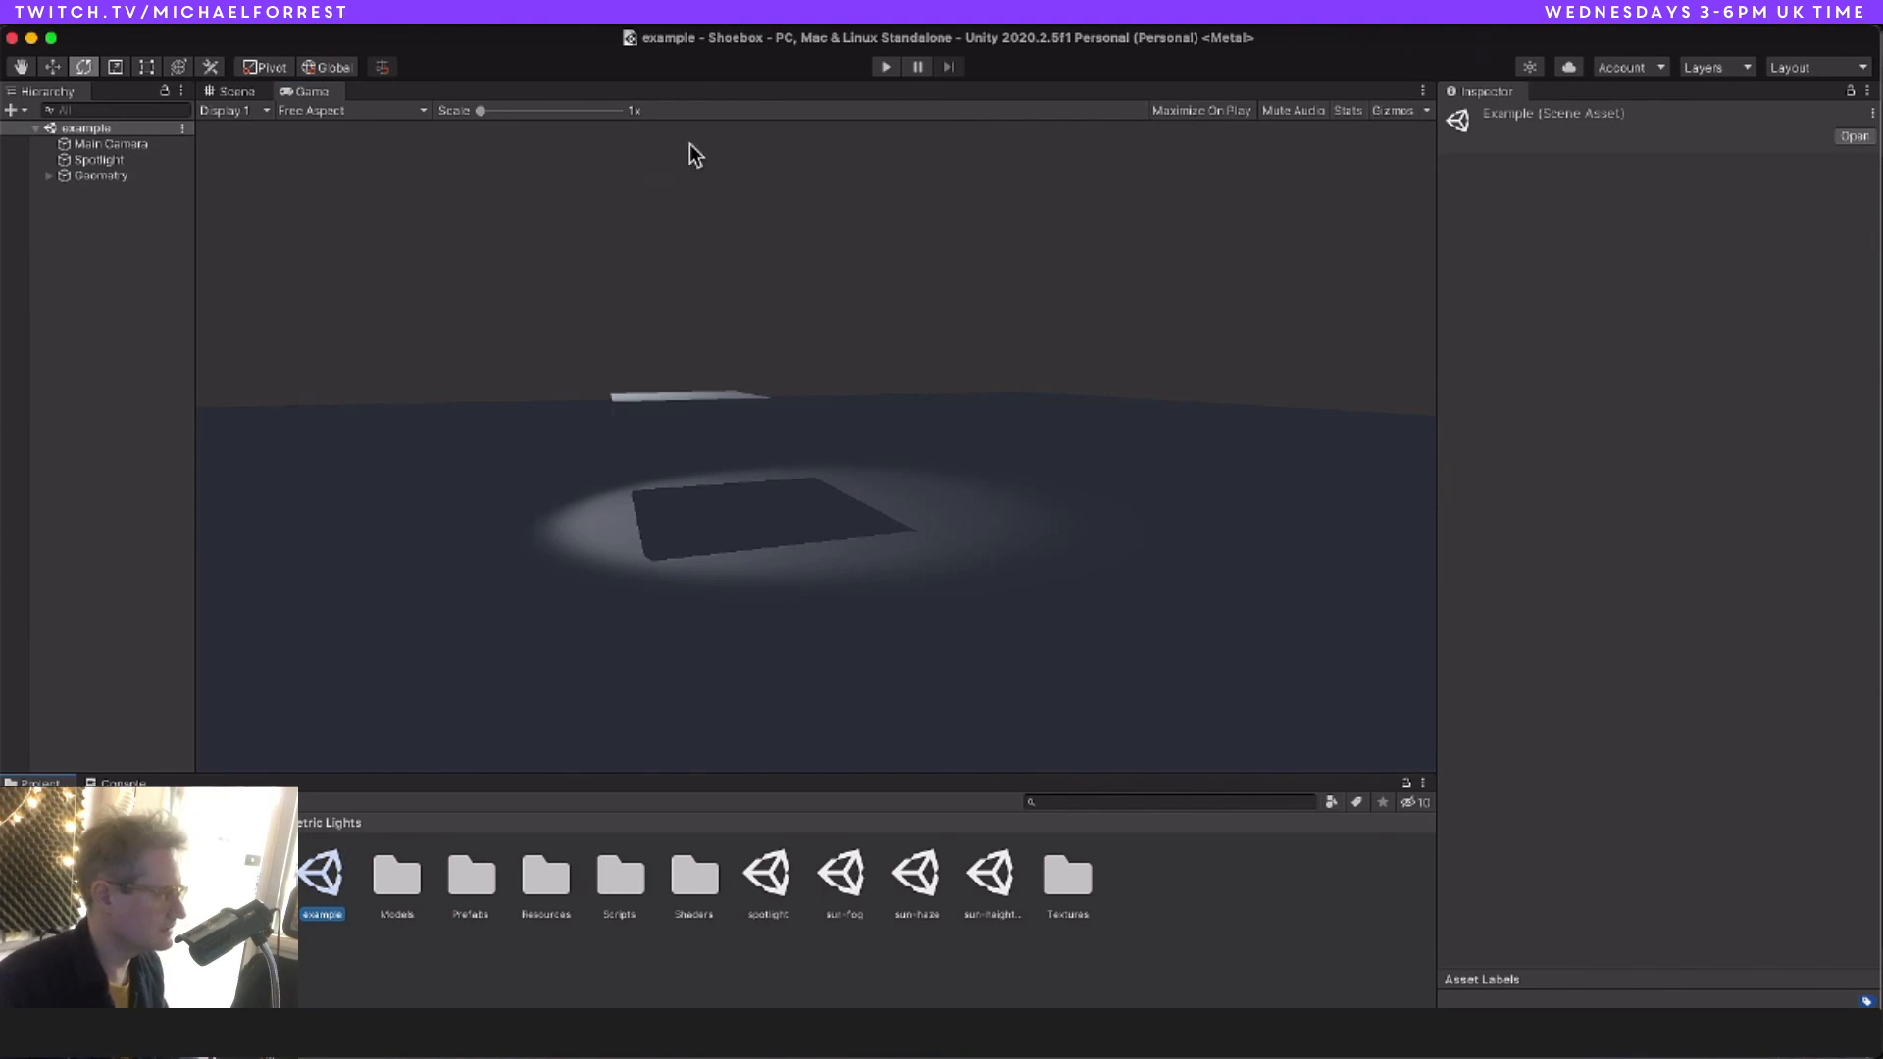
{"action": "left_click", "coordinate": [885, 67]}
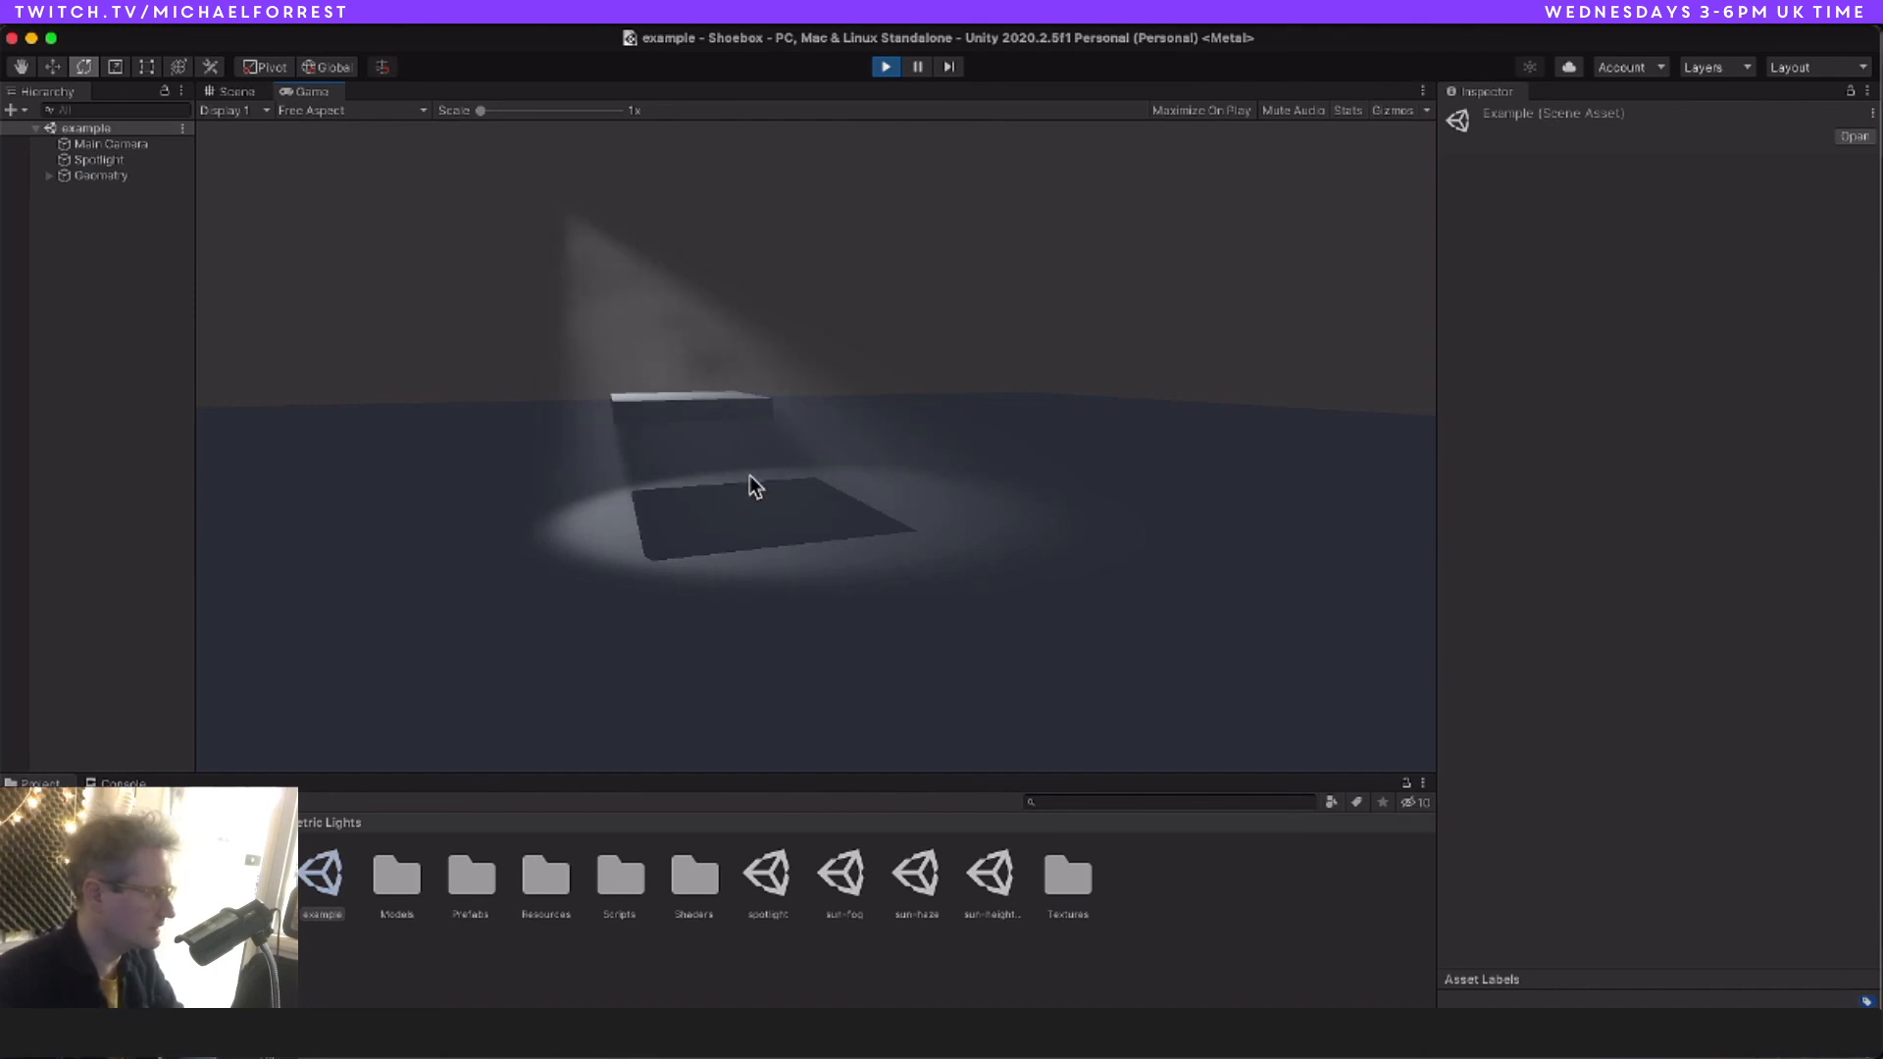
Step: Switch to the browser and resume the Brackeys volumetric lighting tutorial video
{"action": "key", "text": "super+Tab"}
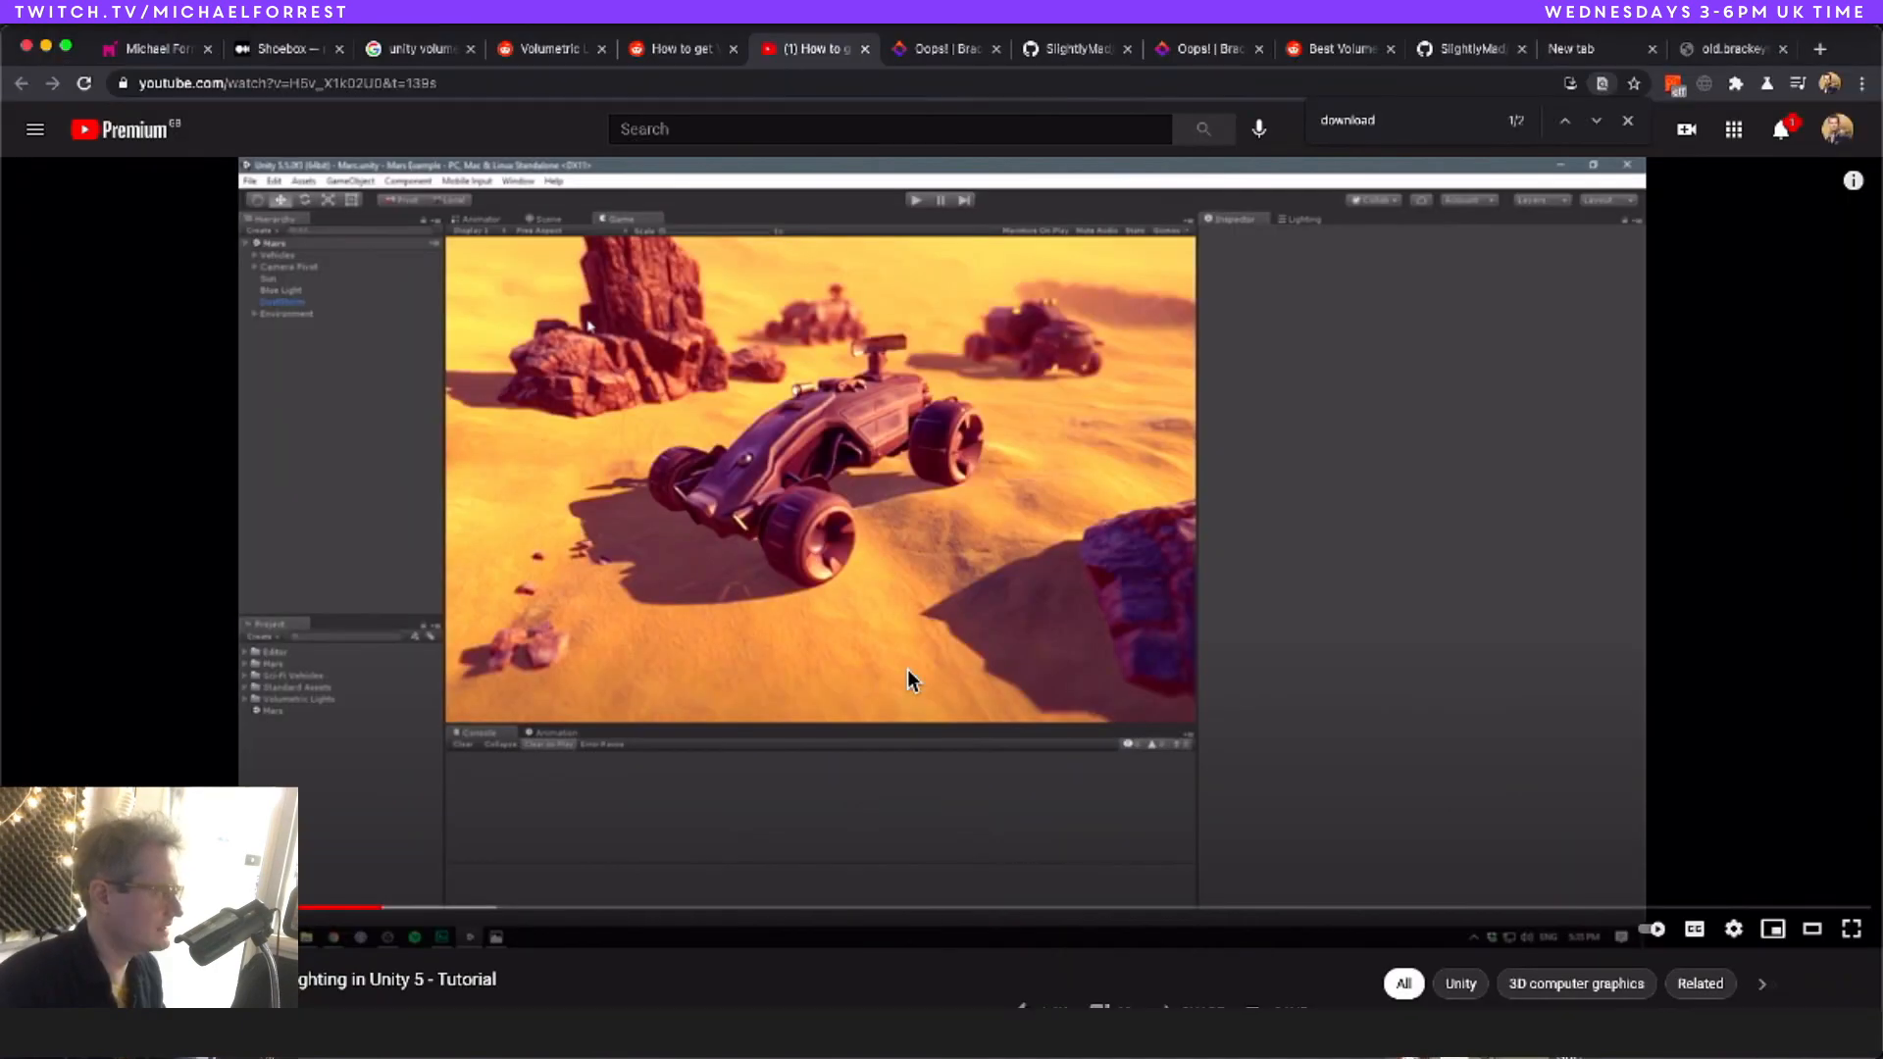
{"action": "left_click", "coordinate": [939, 615]}
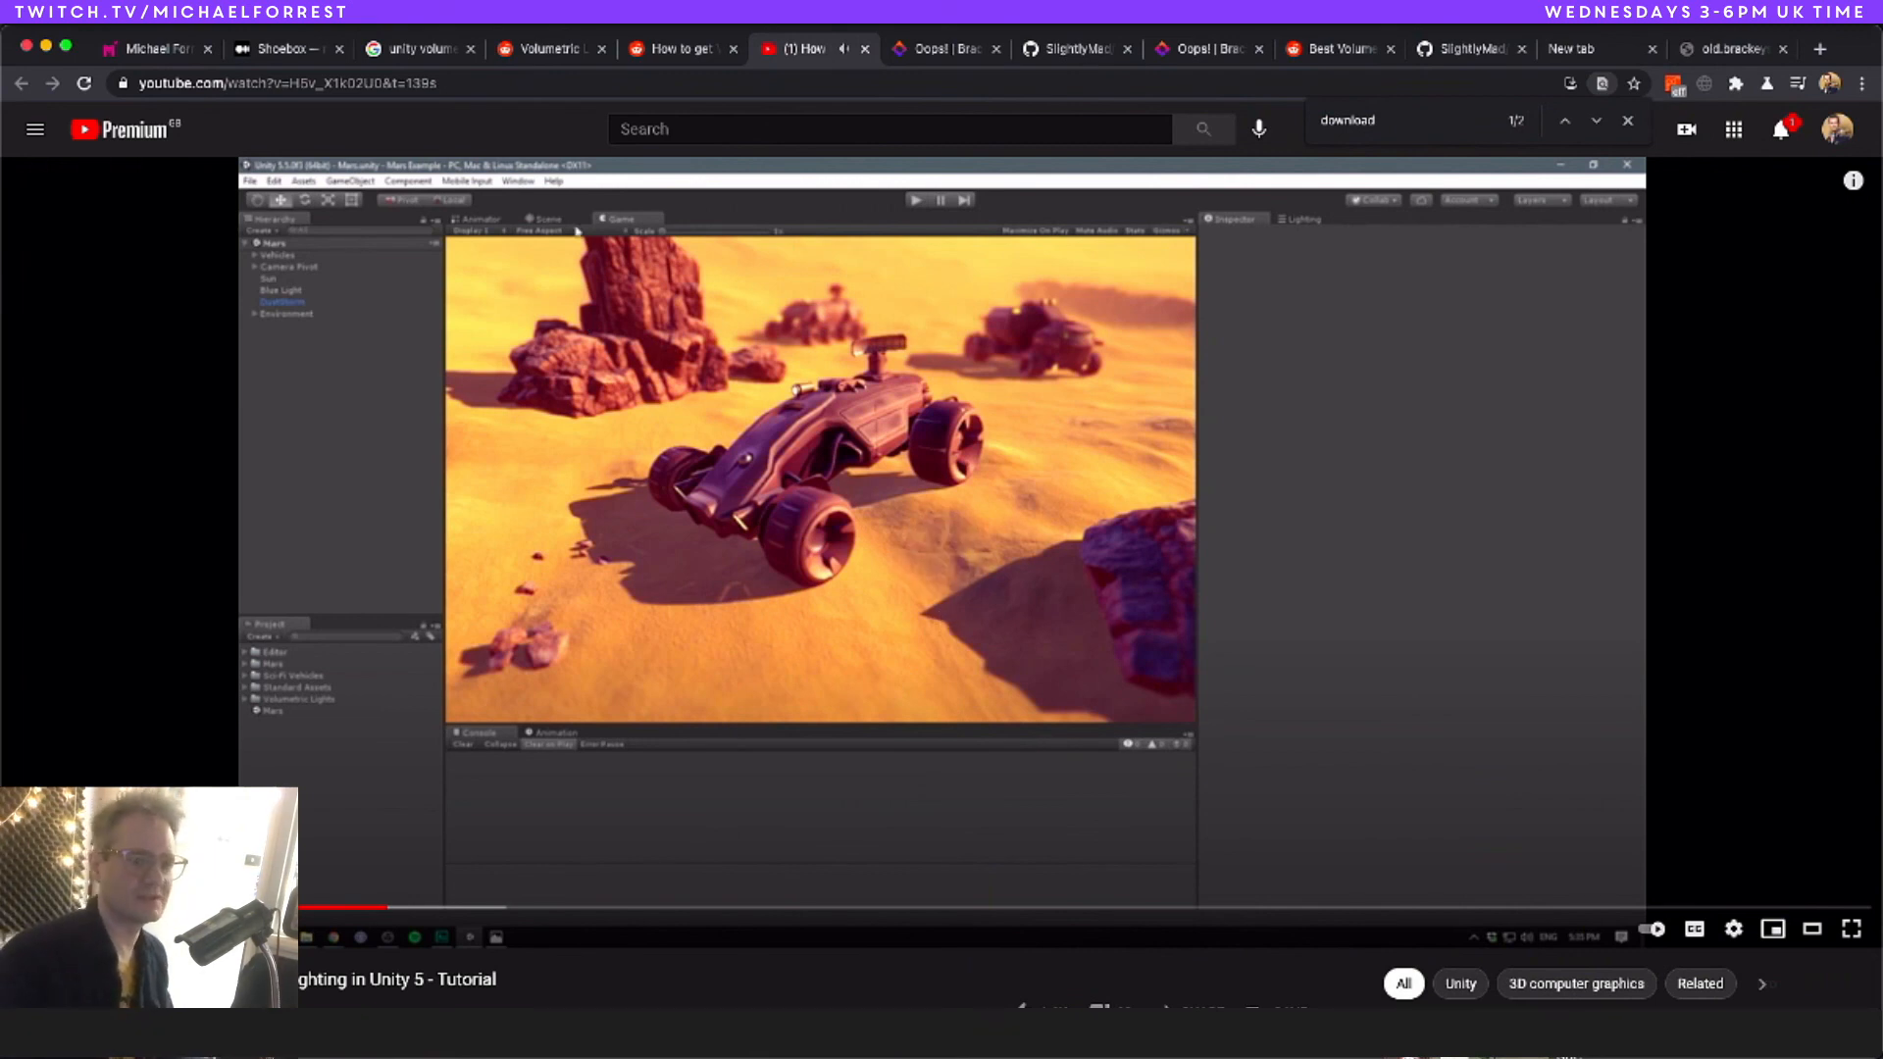